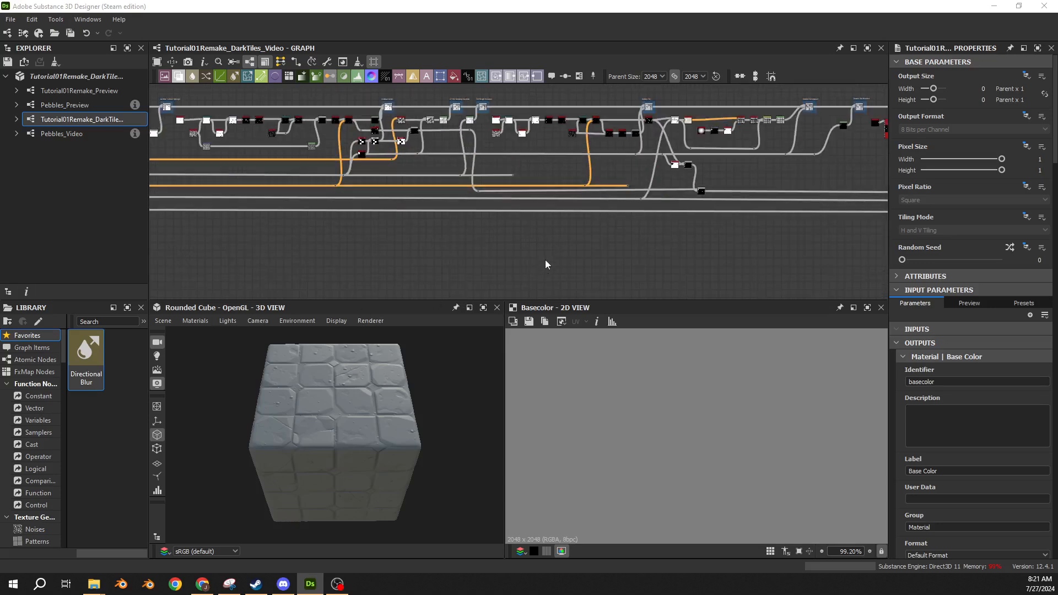
- Find the dot node on the long tile-mask link in the graph and preview its output in the 2D view
{"action": "middle_click_drag", "start_coordinate": [544, 262], "coordinate": [453, 394]}
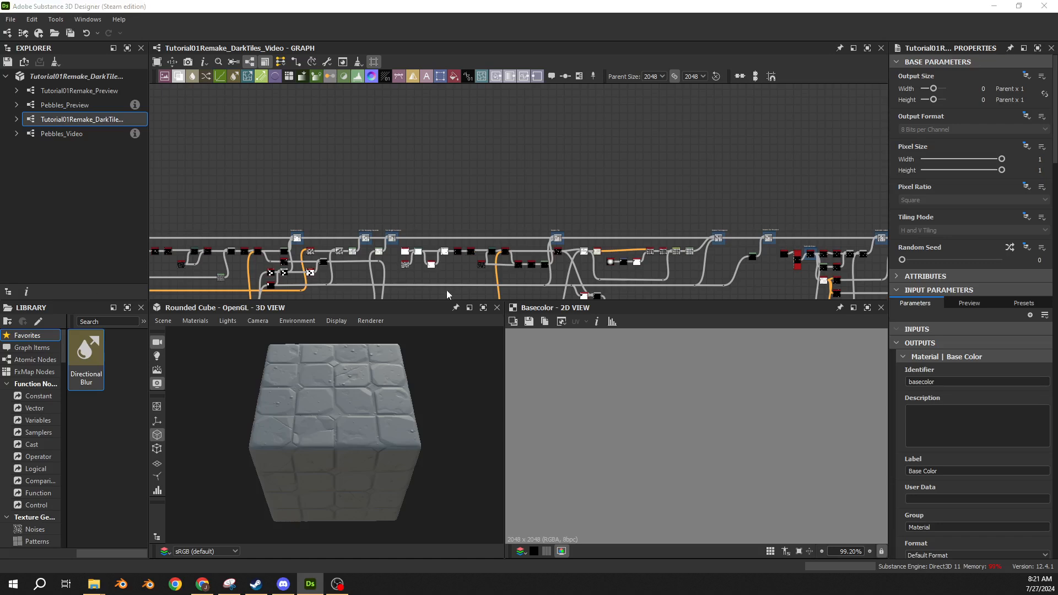
{"action": "middle_click_drag", "start_coordinate": [378, 213], "coordinate": [434, 101]}
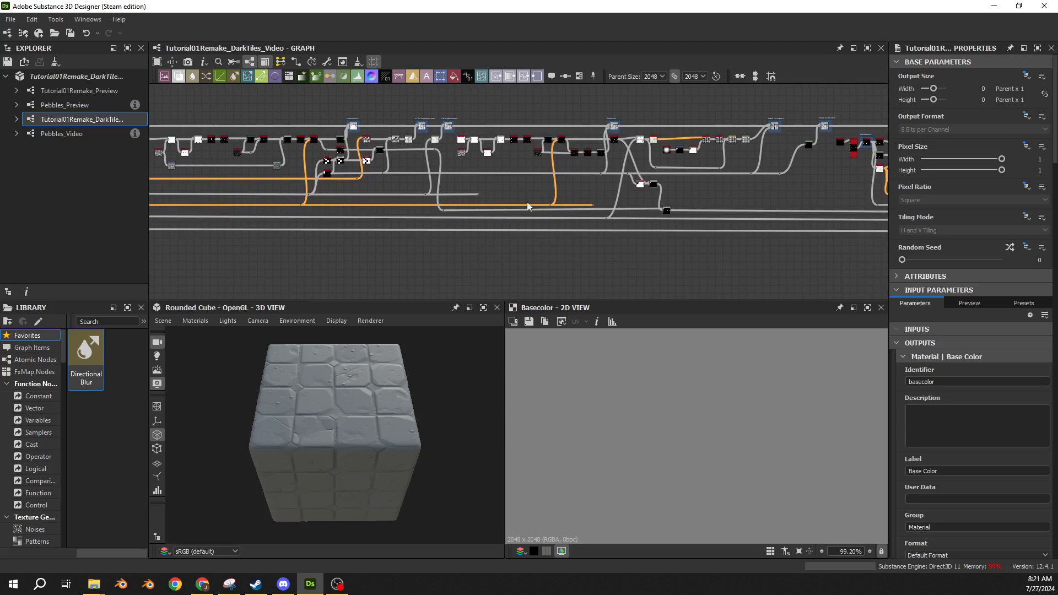
{"action": "scroll", "coordinate": [421, 199], "scroll_direction": "up", "scroll_amount": 3}
{"action": "middle_click_drag", "start_coordinate": [421, 199], "coordinate": [323, 204]}
{"action": "scroll", "coordinate": [388, 225], "scroll_direction": "up", "scroll_amount": 4}
{"action": "double_click", "coordinate": [432, 234]}
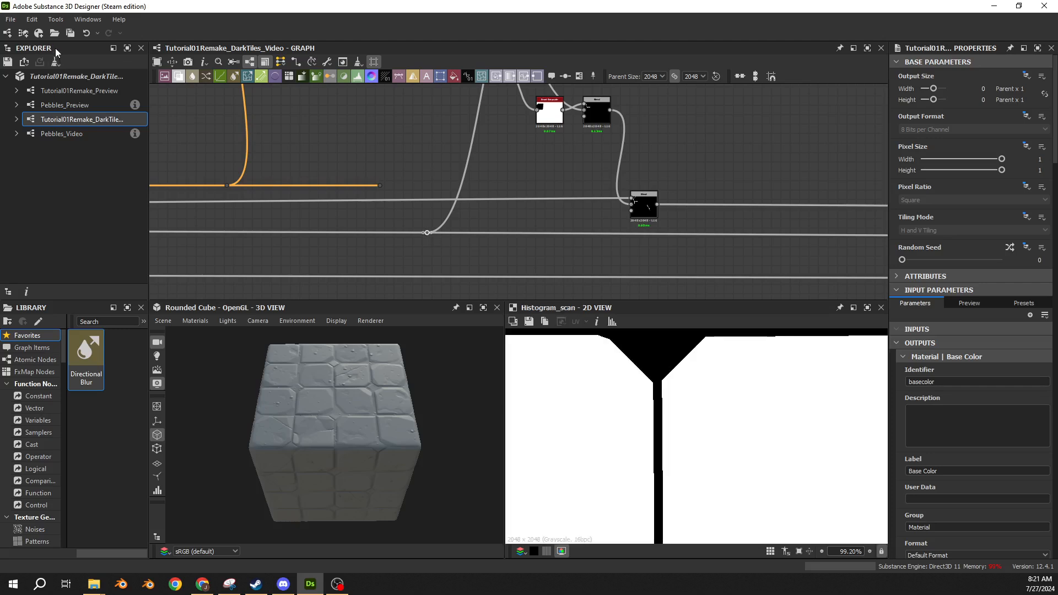
- Close the Explorer and the Library to widen the workspace, and make the graph view slightly taller
{"action": "left_click_drag", "start_coordinate": [47, 49], "coordinate": [0, 287]}
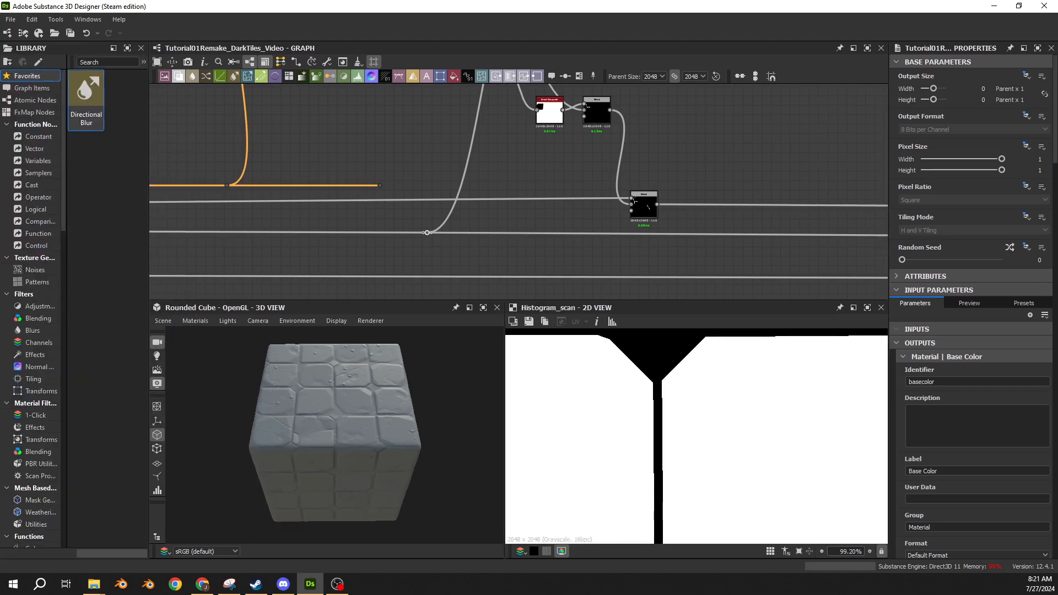
{"action": "left_click", "coordinate": [140, 48]}
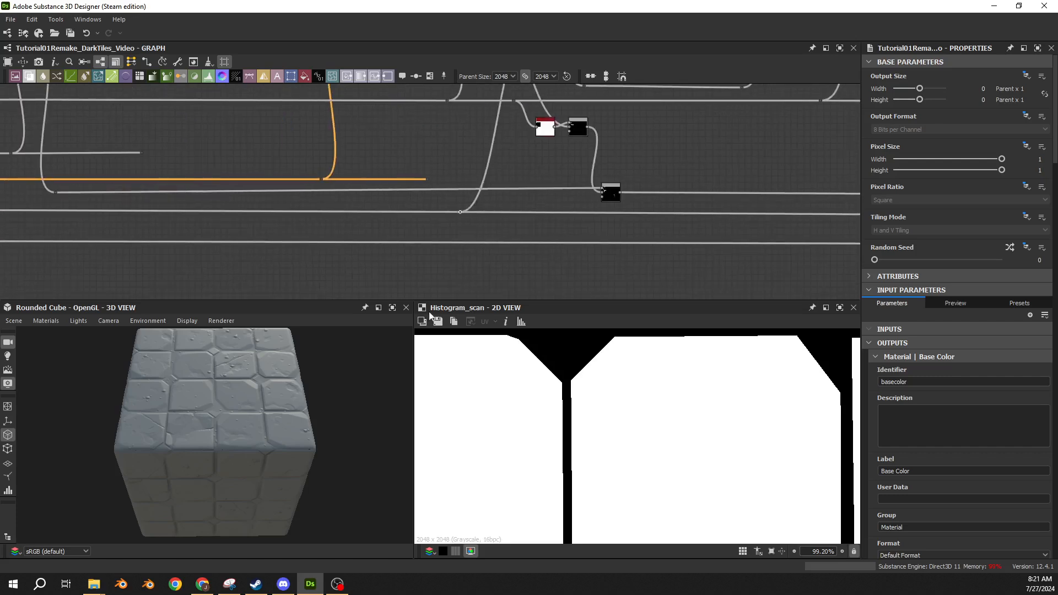
{"action": "left_click_drag", "start_coordinate": [396, 301], "coordinate": [398, 316]}
- Inspect the dot node on the tile-mask link and the complete tile mask in the 2D view
{"action": "scroll", "coordinate": [373, 243], "scroll_direction": "down", "scroll_amount": 3}
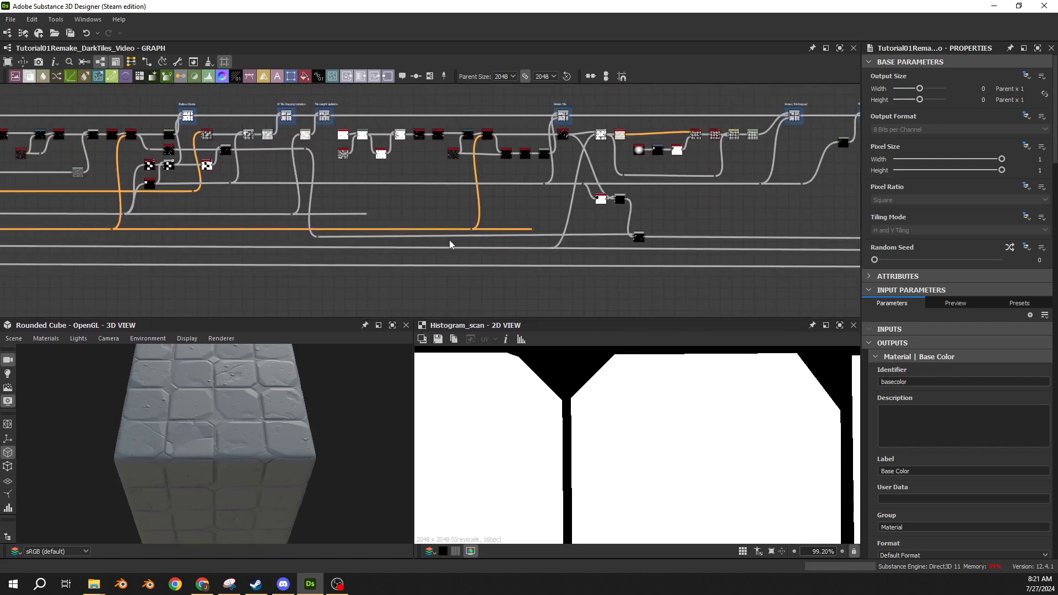
{"action": "scroll", "coordinate": [448, 238], "scroll_direction": "up", "scroll_amount": 6}
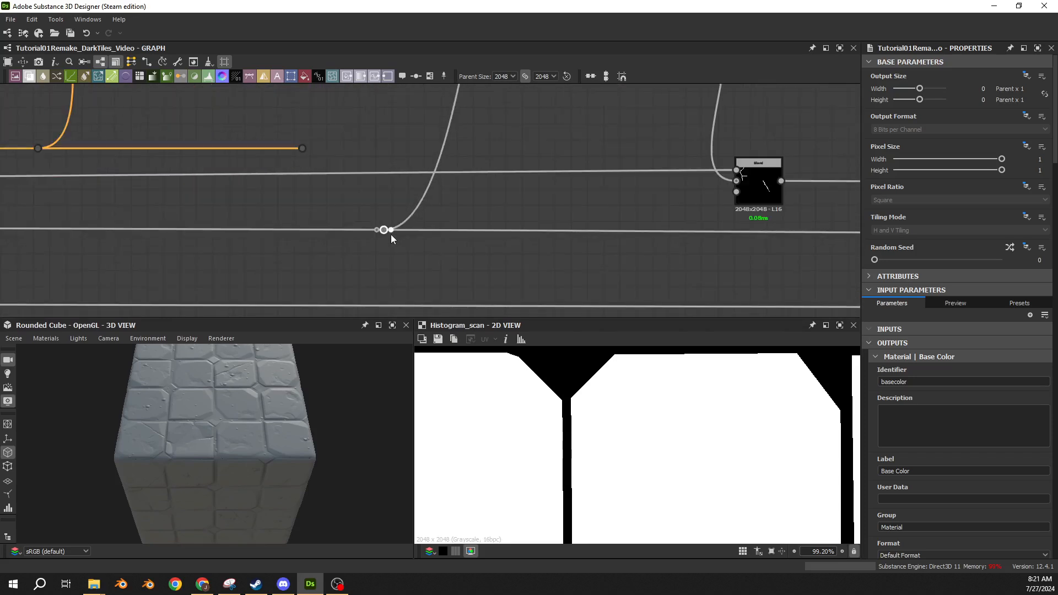
{"action": "scroll", "coordinate": [685, 425], "scroll_direction": "down", "scroll_amount": 8}
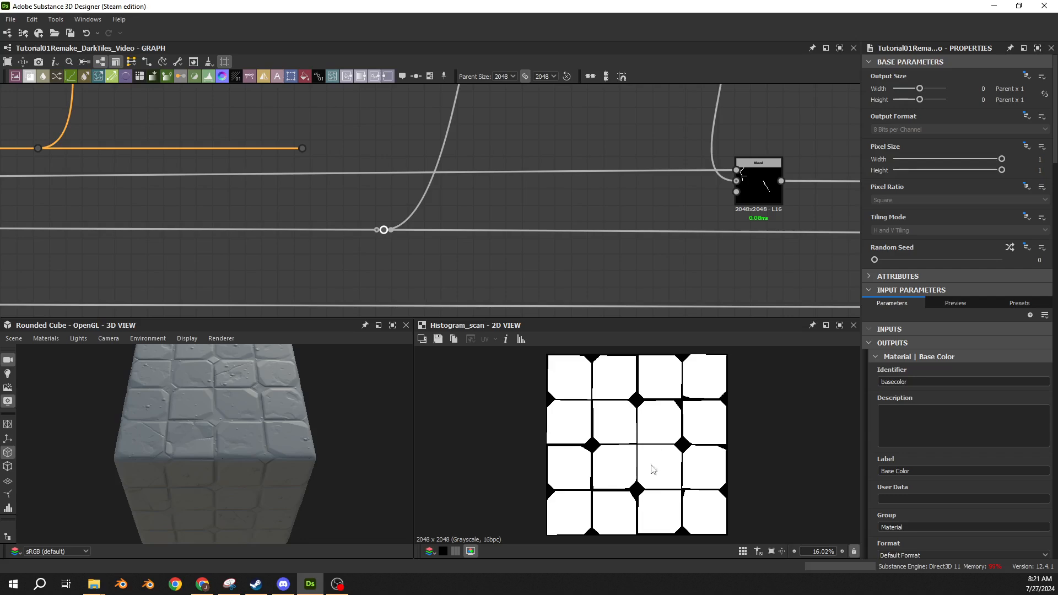
- Insert a dot node into the long tile-mask link, past the Blend node below the main chain, and align it with the link
{"action": "scroll", "coordinate": [208, 151], "scroll_direction": "down", "scroll_amount": 4}
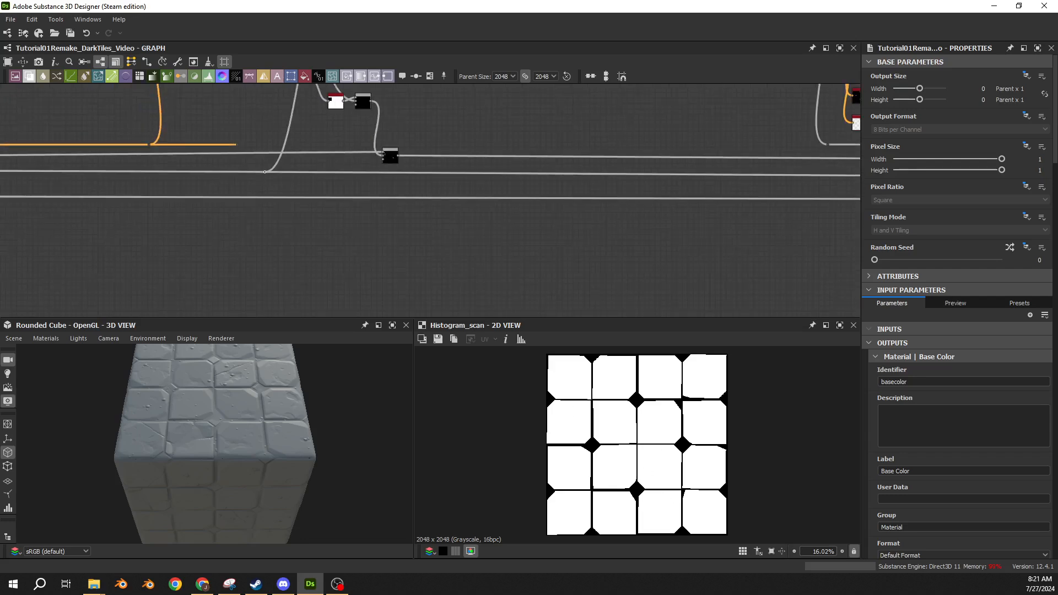
{"action": "scroll", "coordinate": [306, 189], "scroll_direction": "down", "scroll_amount": 4}
{"action": "scroll", "coordinate": [422, 137], "scroll_direction": "down", "scroll_amount": 5}
{"action": "middle_click_drag", "start_coordinate": [499, 111], "coordinate": [304, 264]}
{"action": "middle_click_drag", "start_coordinate": [398, 256], "coordinate": [412, 188]}
{"action": "scroll", "coordinate": [412, 193], "scroll_direction": "up", "scroll_amount": 10}
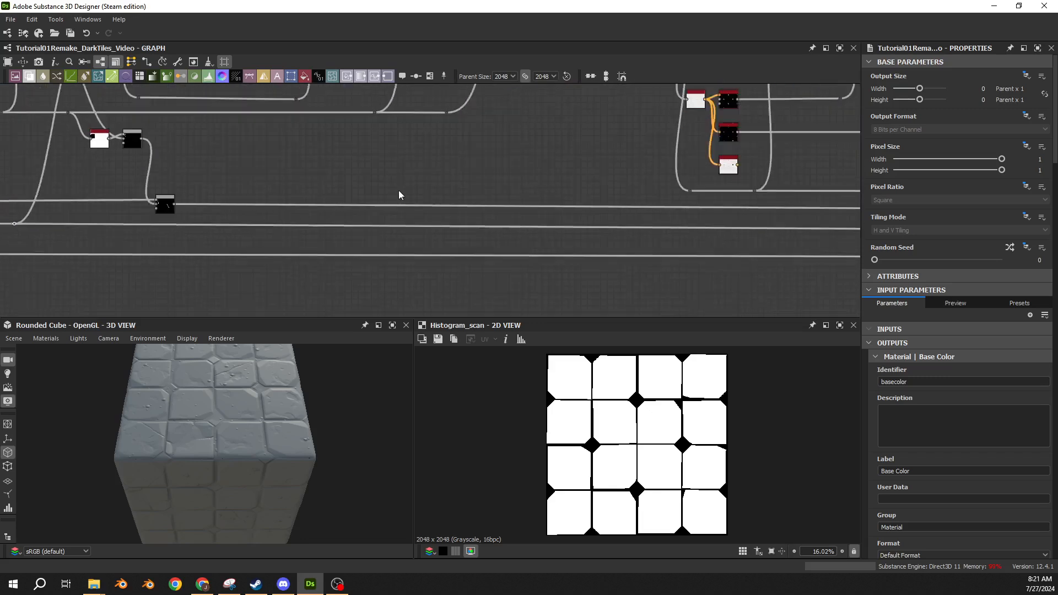
{"action": "left_click", "coordinate": [421, 253], "text": "alt"}
{"action": "scroll", "coordinate": [421, 253], "scroll_direction": "up", "scroll_amount": 3}
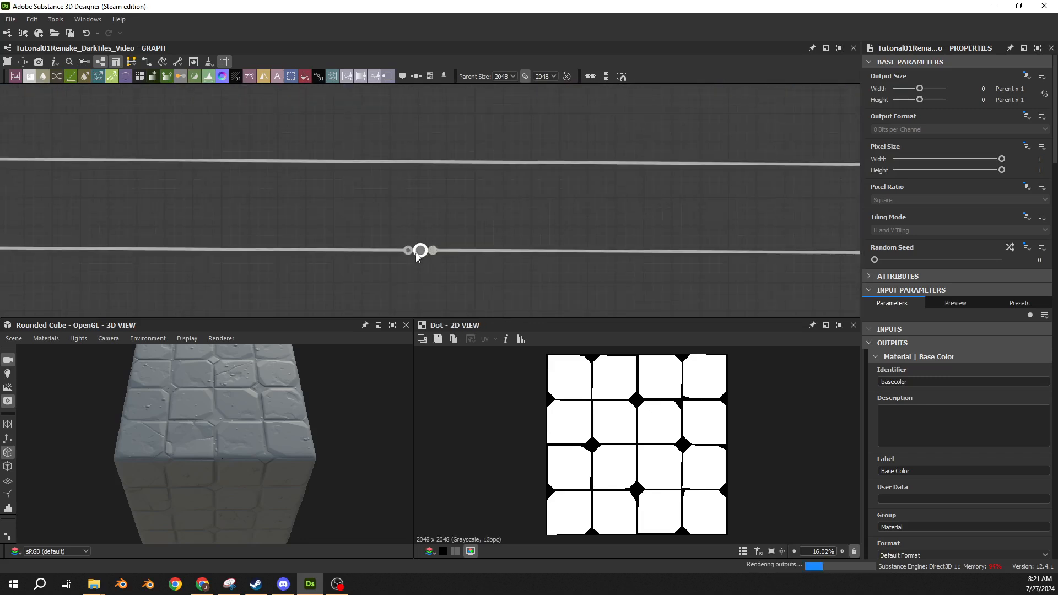
{"action": "left_click_drag", "start_coordinate": [421, 251], "coordinate": [432, 241]}
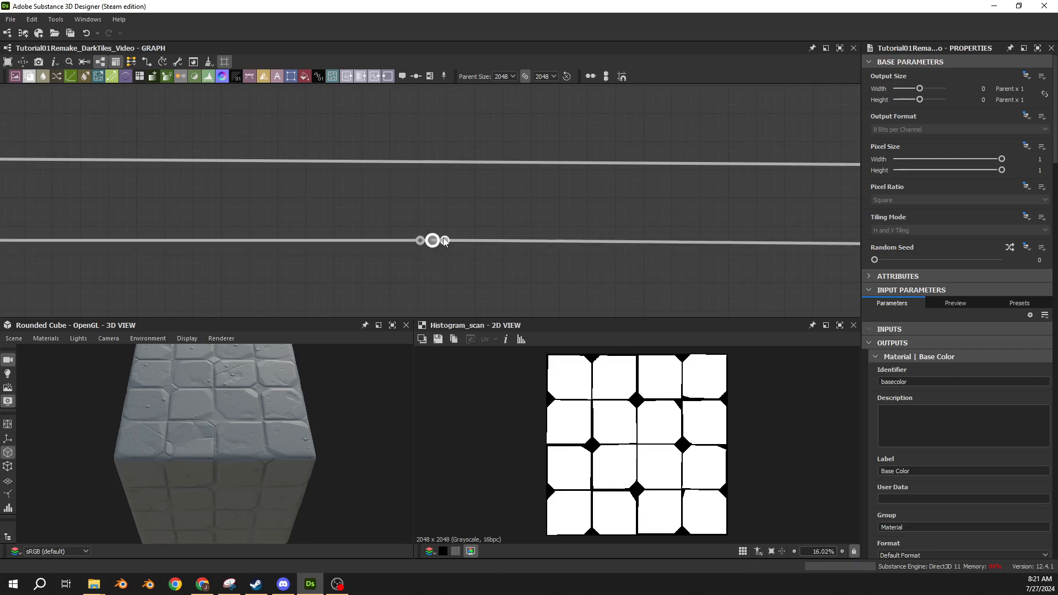
- Branch a link from the new dot up to another dot node in the empty area above the main graph
{"action": "scroll", "coordinate": [503, 172], "scroll_direction": "down", "scroll_amount": 5}
{"action": "middle_click_drag", "start_coordinate": [484, 167], "coordinate": [303, 266]}
{"action": "scroll", "coordinate": [303, 266], "scroll_direction": "down", "scroll_amount": 2}
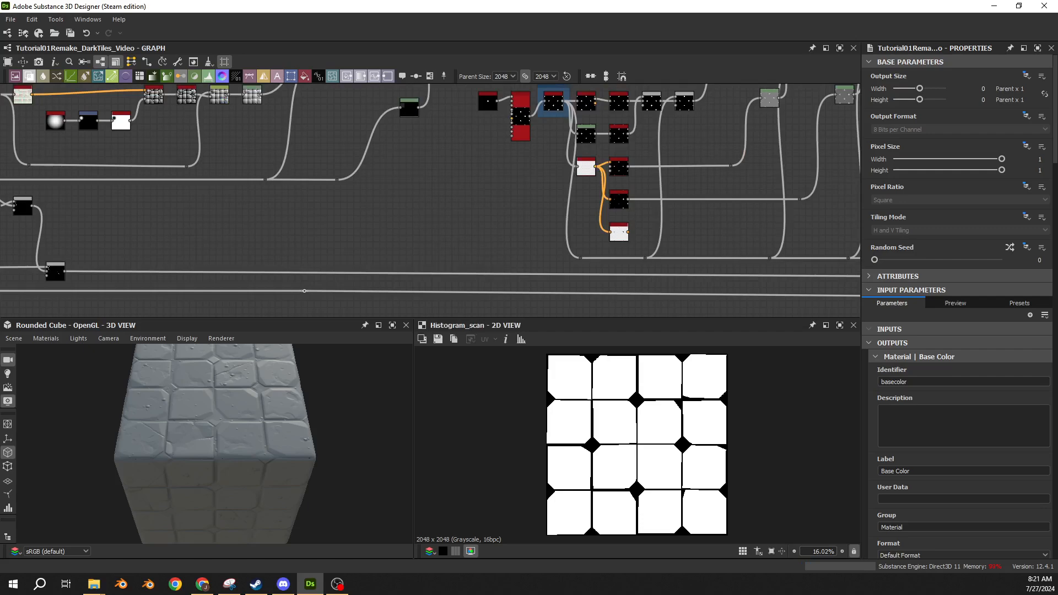
{"action": "scroll", "coordinate": [310, 270], "scroll_direction": "down", "scroll_amount": 4}
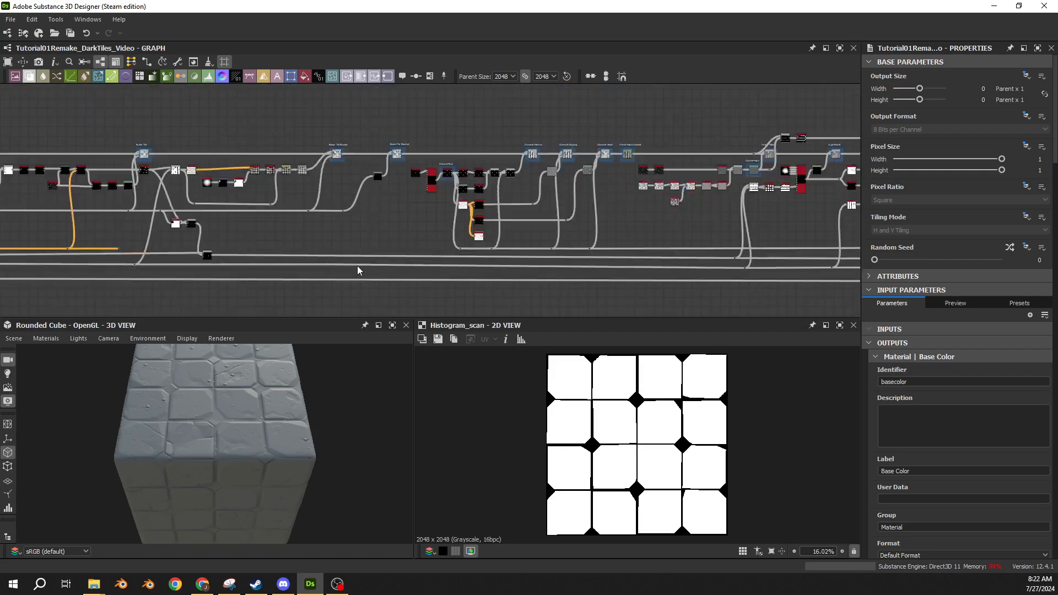
{"action": "scroll", "coordinate": [336, 265], "scroll_direction": "up", "scroll_amount": 3}
{"action": "left_click", "coordinate": [310, 264]}
{"action": "middle_click_drag", "start_coordinate": [369, 105], "coordinate": [413, 243]}
{"action": "middle_click_drag", "start_coordinate": [425, 111], "coordinate": [427, 225]}
{"action": "left_click", "coordinate": [419, 172], "text": "alt"}
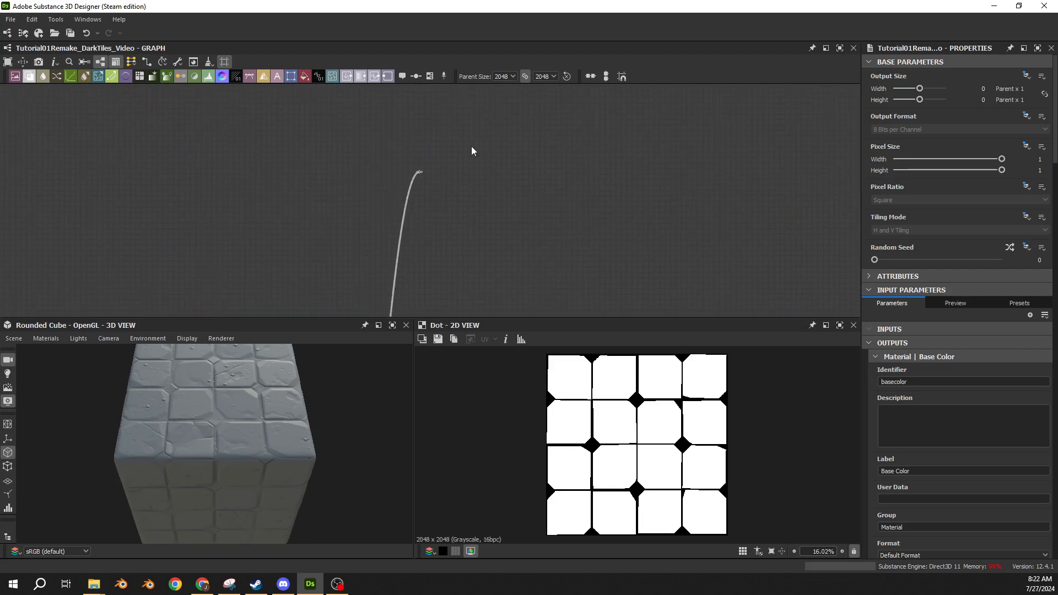
- Add a Flood Fill node fed by the upper dot node
{"action": "scroll", "coordinate": [444, 137], "scroll_direction": "up", "scroll_amount": 3}
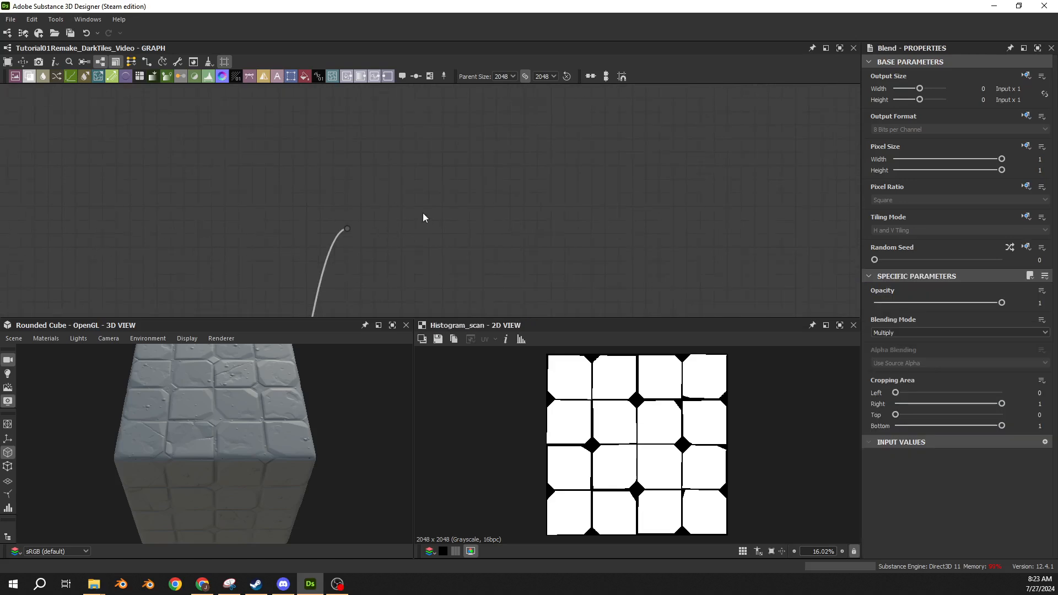
{"action": "scroll", "coordinate": [395, 172], "scroll_direction": "up", "scroll_amount": 1}
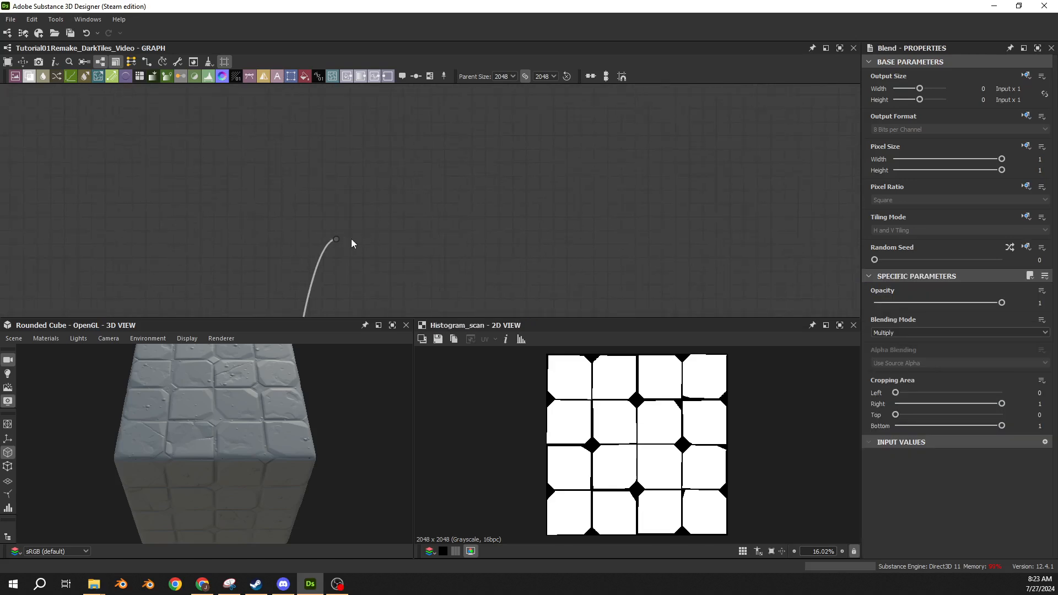
{"action": "left_click_drag", "start_coordinate": [343, 241], "coordinate": [385, 174]}
{"action": "type", "text": "flood"}
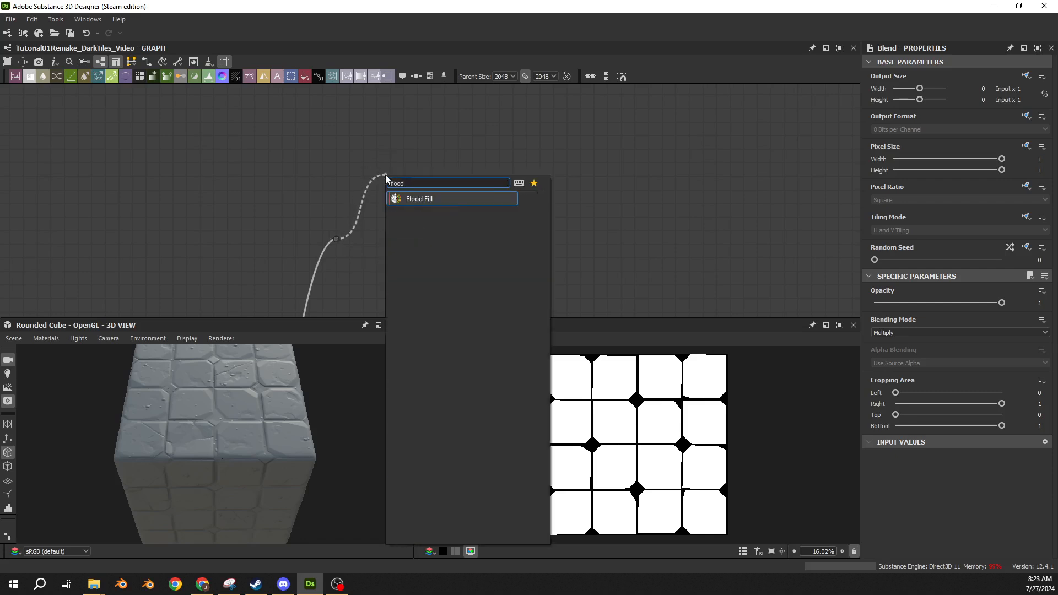
{"action": "key", "text": "Return"}
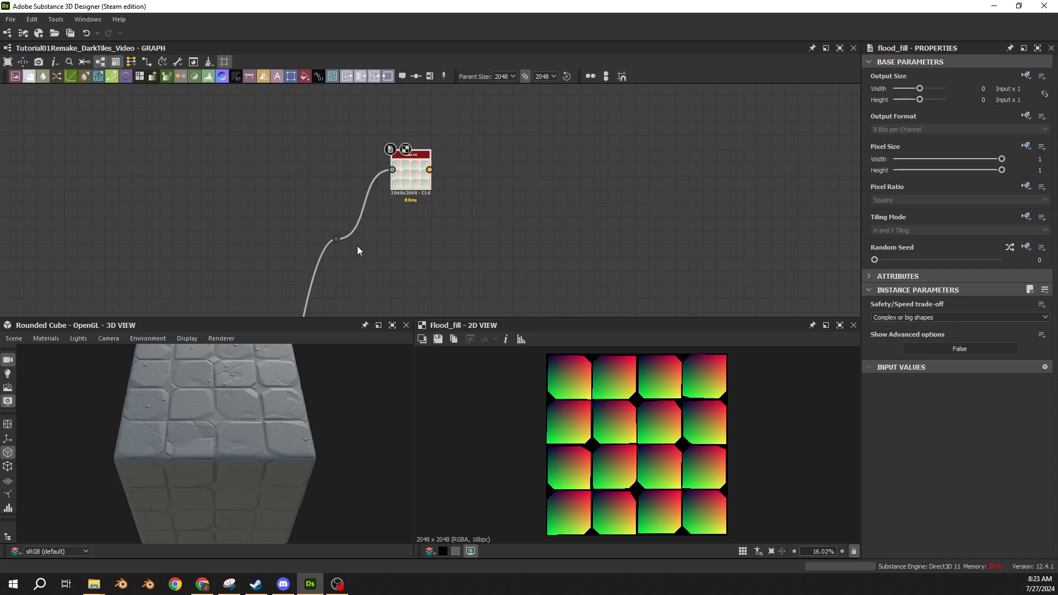
- Add an Invert Grayscale node fed by the same dot node and place it below and beyond the Flood Fill
{"action": "middle_click_drag", "start_coordinate": [406, 240], "coordinate": [373, 201]}
{"action": "scroll", "coordinate": [315, 200], "scroll_direction": "up", "scroll_amount": 2}
{"action": "double_click", "coordinate": [312, 206]}
{"action": "left_click_drag", "start_coordinate": [312, 206], "coordinate": [522, 208]}
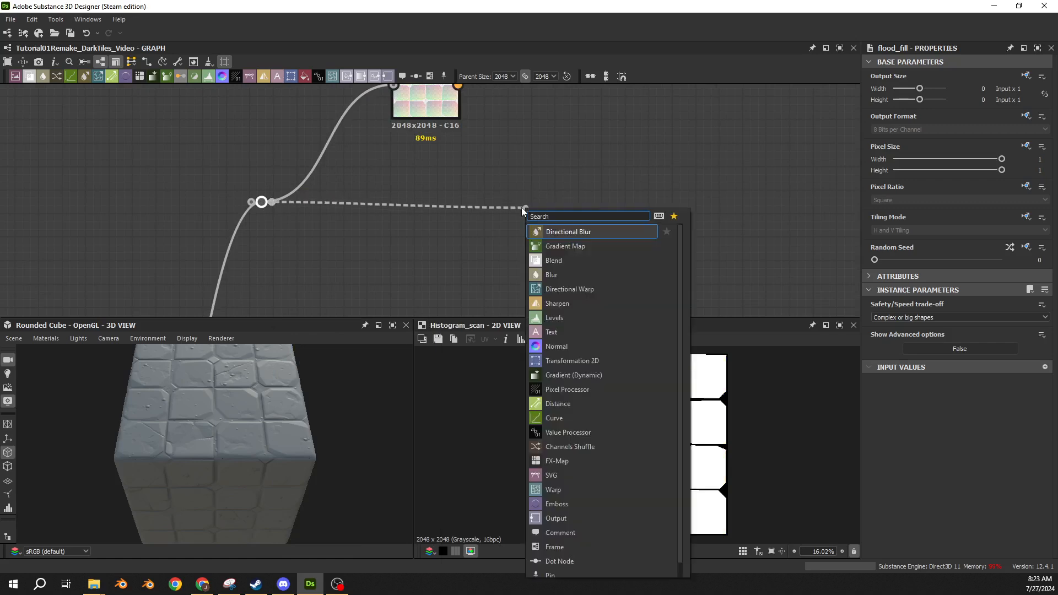
{"action": "type", "text": "invert"}
{"action": "key", "text": "Return"}
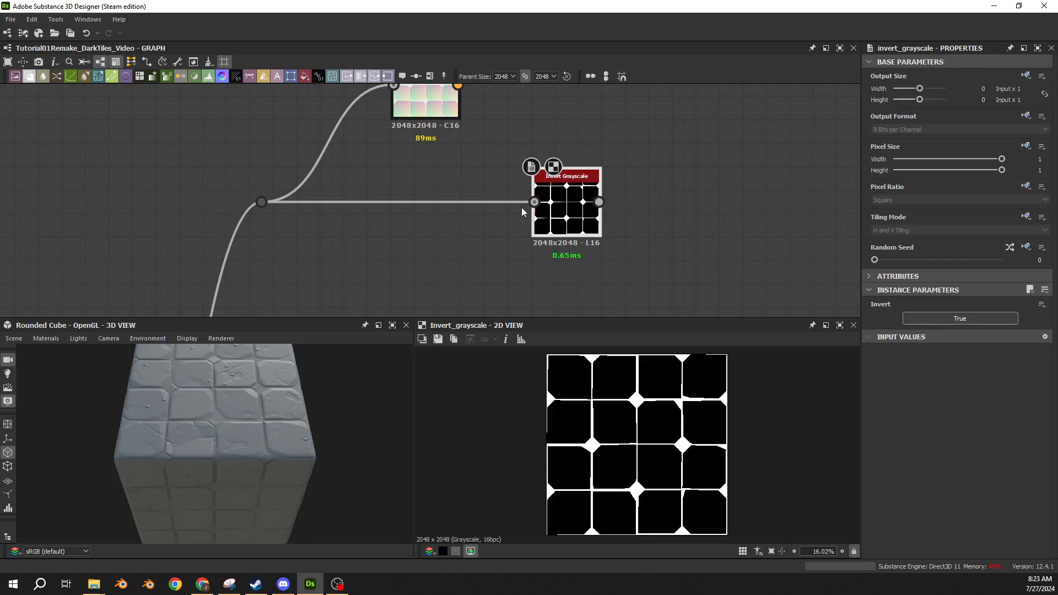
{"action": "key", "text": "space"}
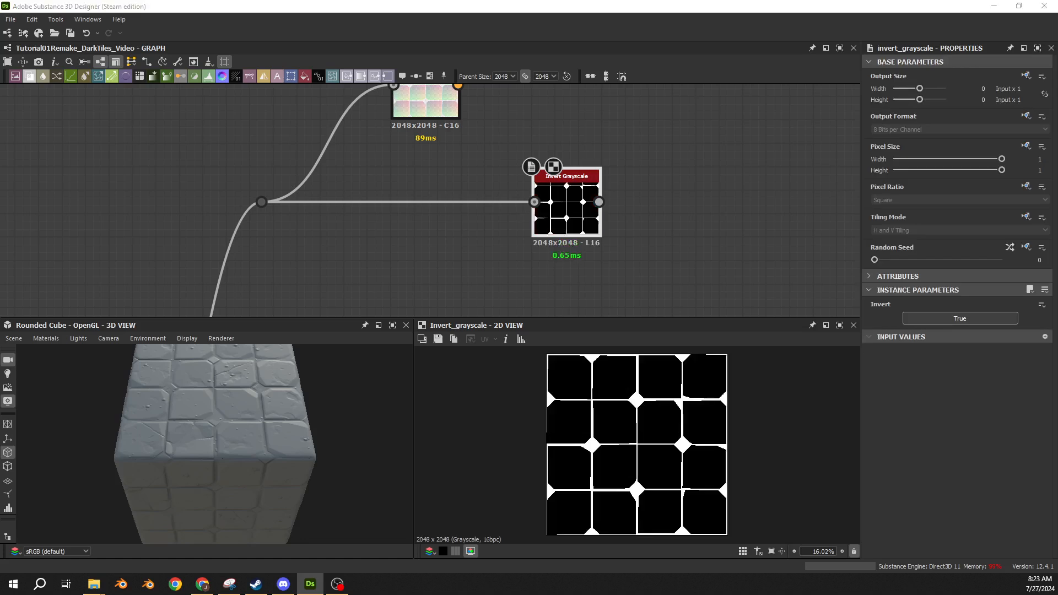
{"action": "middle_click_drag", "start_coordinate": [496, 212], "coordinate": [438, 312]}
{"action": "middle_click_drag", "start_coordinate": [468, 235], "coordinate": [454, 173]}
{"action": "left_click_drag", "start_coordinate": [503, 224], "coordinate": [479, 225]}
{"action": "middle_click_drag", "start_coordinate": [468, 144], "coordinate": [462, 194]}
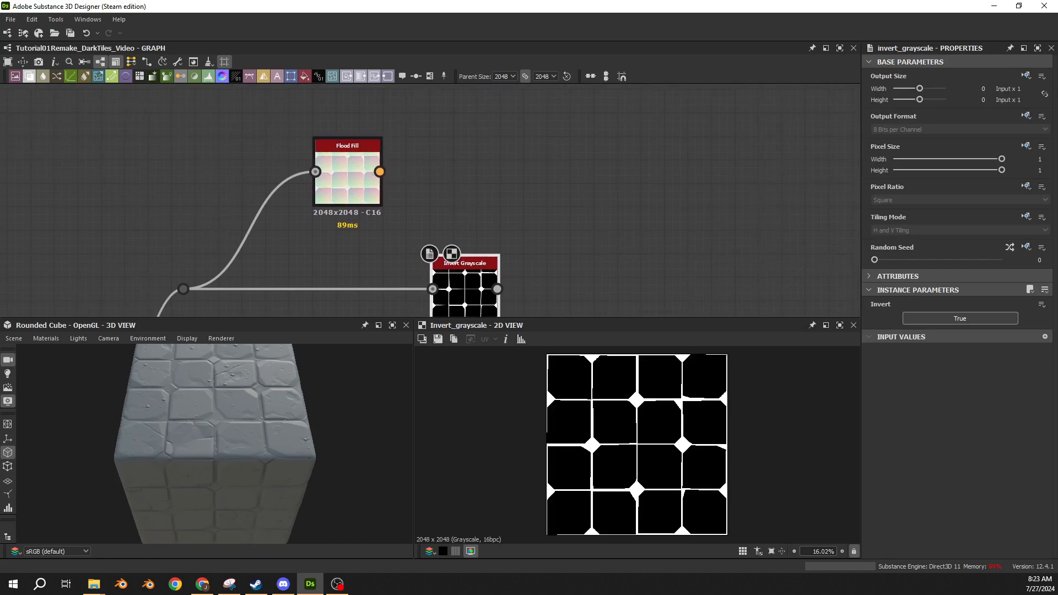
{"action": "left_click_drag", "start_coordinate": [380, 172], "coordinate": [432, 173]}
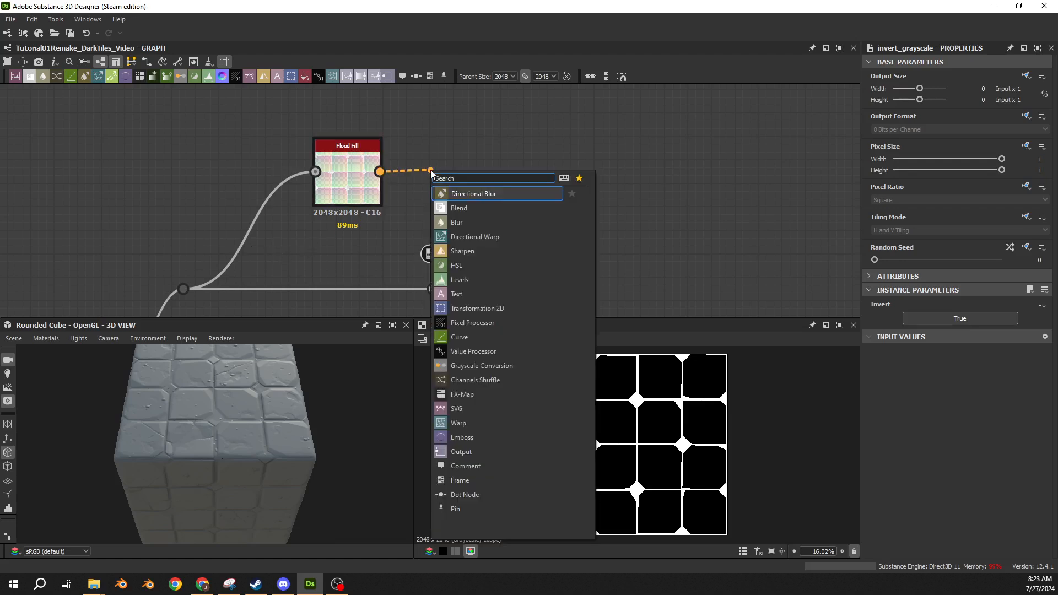
{"action": "type", "text": "fl"}
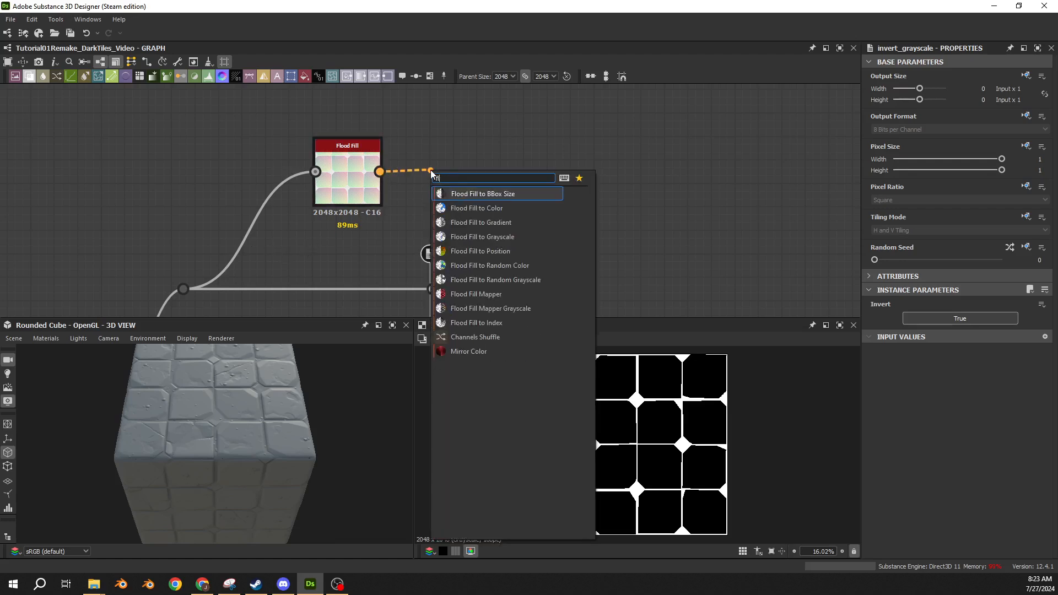
{"action": "key", "text": "Escape"}
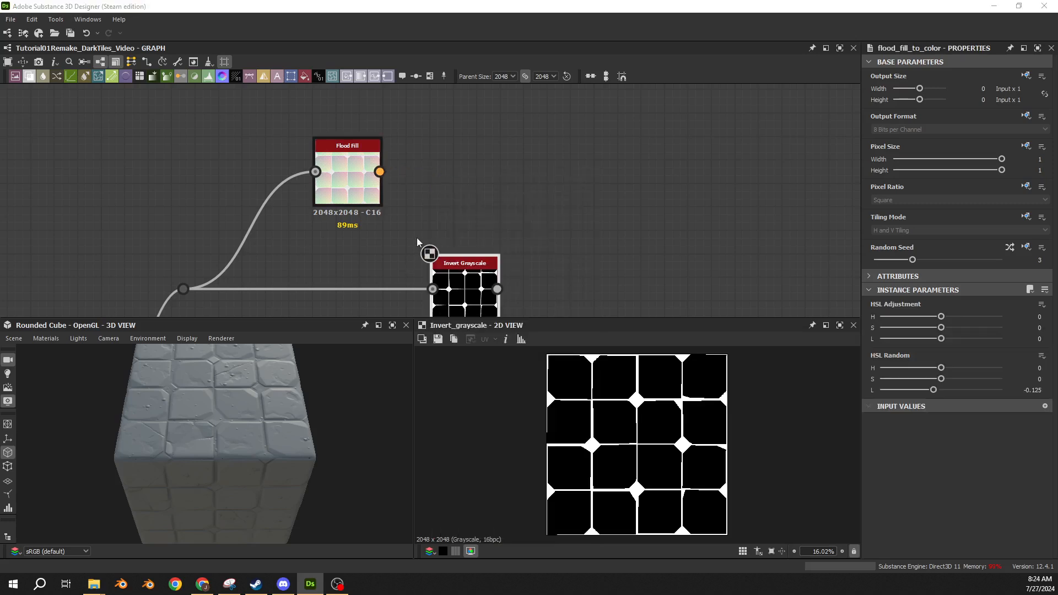
- Paste a Flood Fill to Color node with random seed 3 and random lightness -0.125 beside Flood Fill, and connect Flood Fill to its first input
{"action": "left_click", "coordinate": [426, 190]}
{"action": "key", "text": "ctrl+v"}
{"action": "left_click_drag", "start_coordinate": [449, 206], "coordinate": [472, 183]}
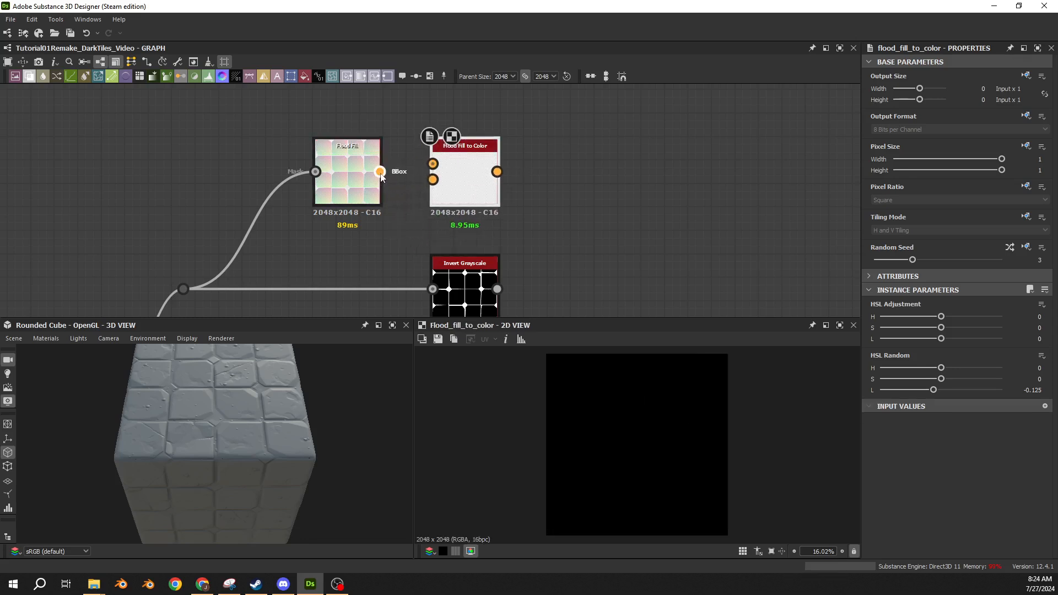
{"action": "left_click_drag", "start_coordinate": [381, 171], "coordinate": [433, 164]}
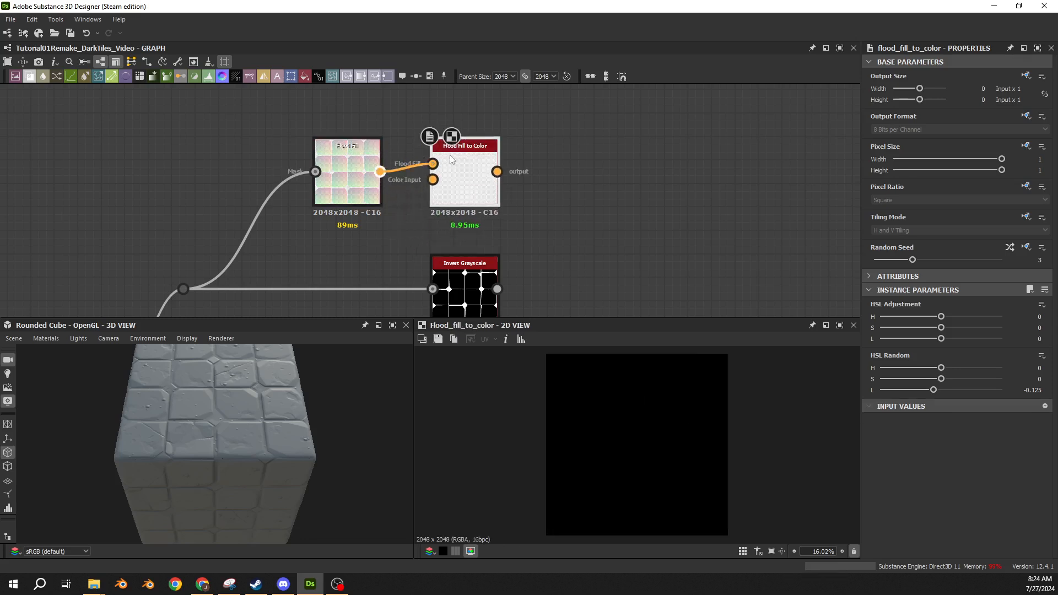
- Paste a dark grey Uniform Color node with colour value 0.175 and place it above the Flood Fill node
{"action": "middle_click_drag", "start_coordinate": [384, 123], "coordinate": [397, 194]}
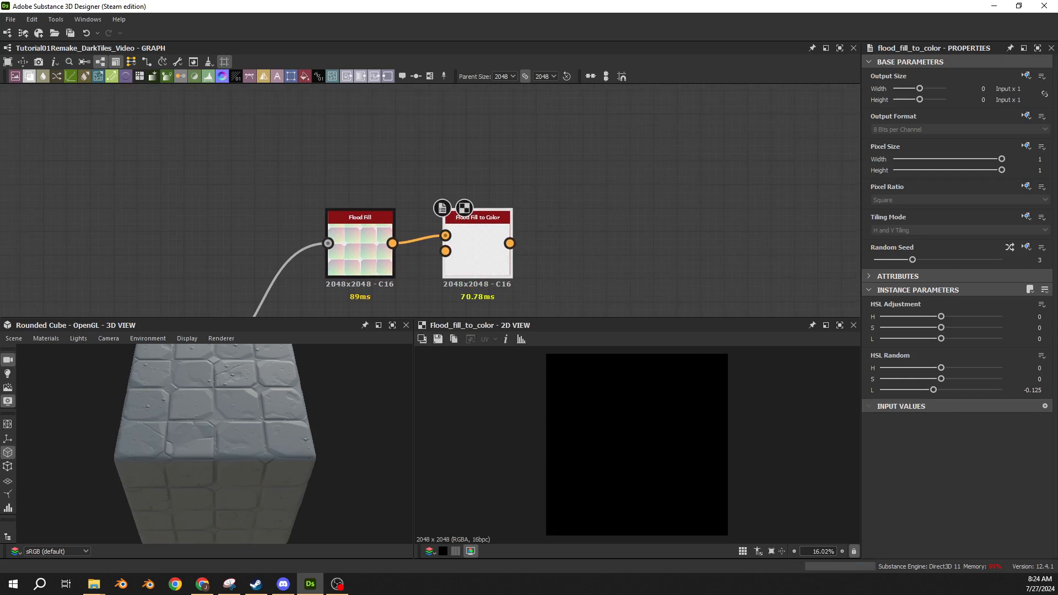
{"action": "key", "text": "ctrl+c"}
{"action": "left_click", "coordinate": [345, 143]}
{"action": "key", "text": "ctrl+v"}
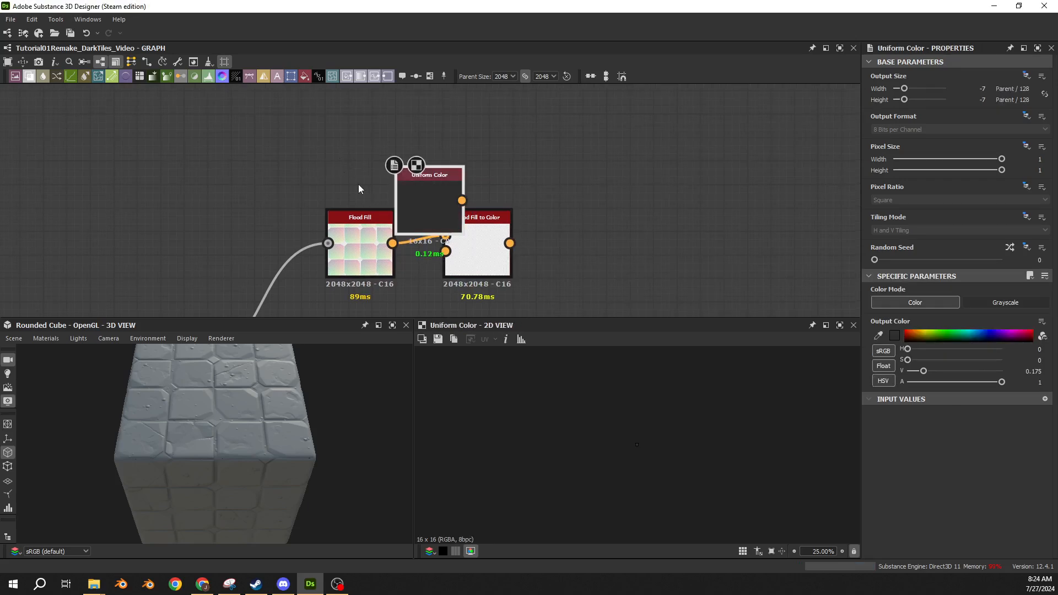
{"action": "left_click_drag", "start_coordinate": [428, 196], "coordinate": [359, 127]}
{"action": "middle_click_drag", "start_coordinate": [415, 127], "coordinate": [415, 147]}
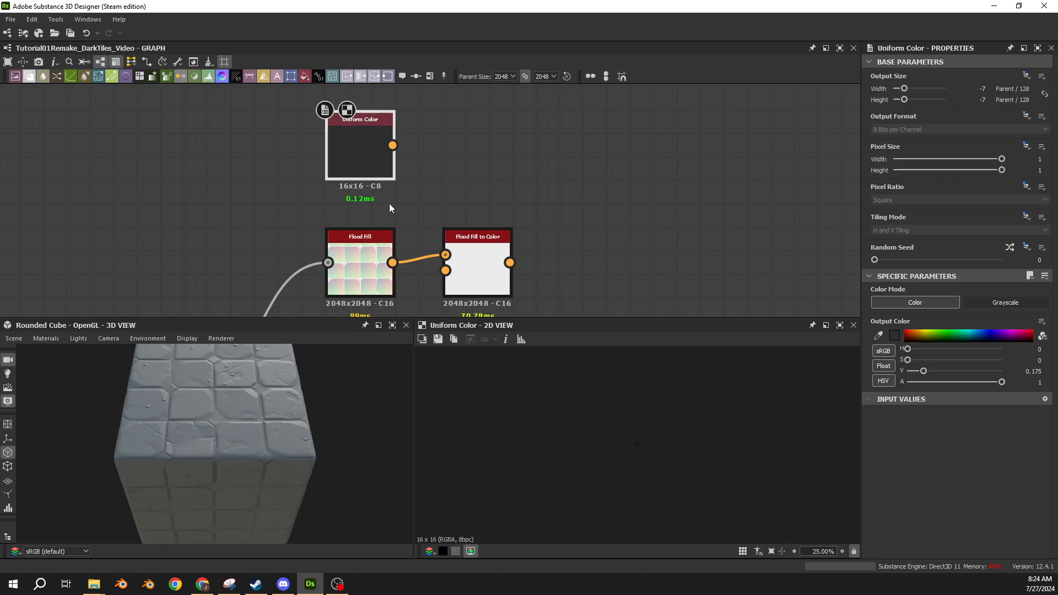
- Examine the Uniform Color node's resolution and its output size width and height settings
{"action": "scroll", "coordinate": [322, 172], "scroll_direction": "up", "scroll_amount": 4}
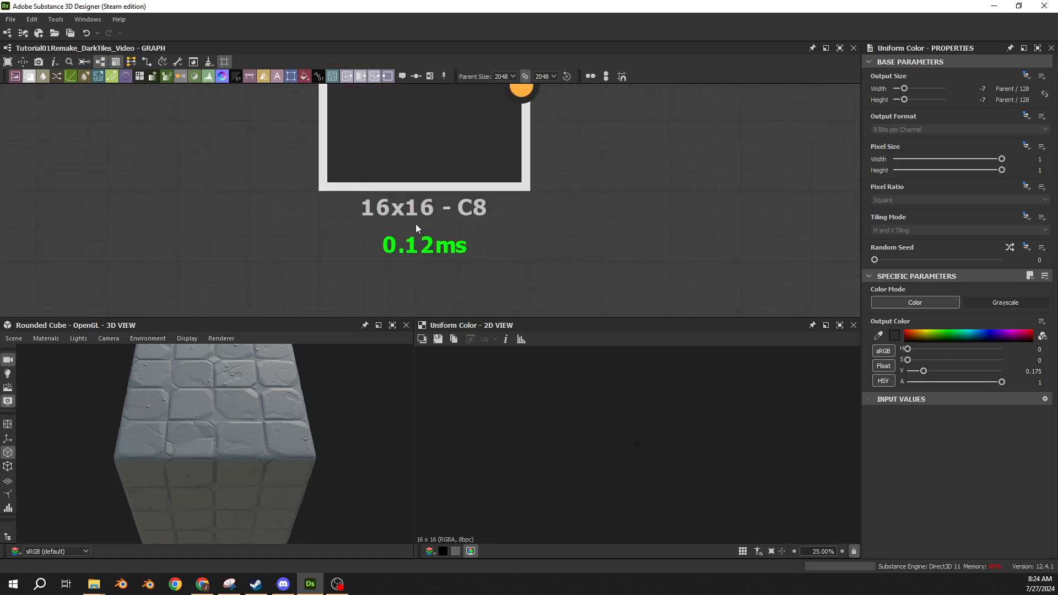
{"action": "middle_click_drag", "start_coordinate": [425, 218], "coordinate": [419, 295]}
{"action": "middle_click_drag", "start_coordinate": [412, 183], "coordinate": [413, 184]}
{"action": "left_click", "coordinate": [414, 184]}
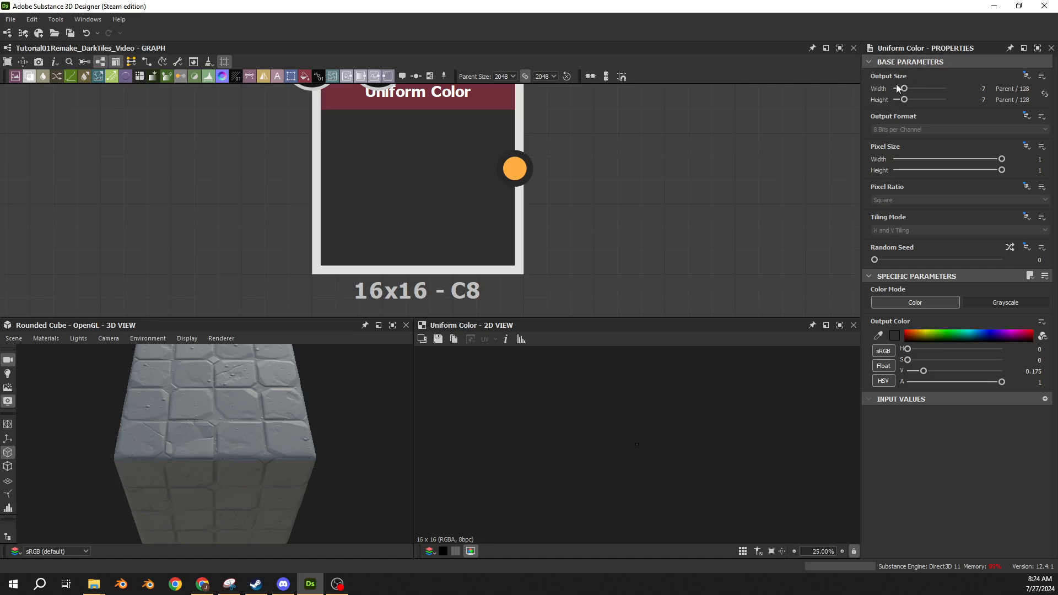
{"action": "left_click", "coordinate": [978, 90]}
{"action": "left_click", "coordinate": [664, 235]}
{"action": "middle_click_drag", "start_coordinate": [453, 296], "coordinate": [403, 168]}
{"action": "scroll", "coordinate": [475, 253], "scroll_direction": "down", "scroll_amount": 3}
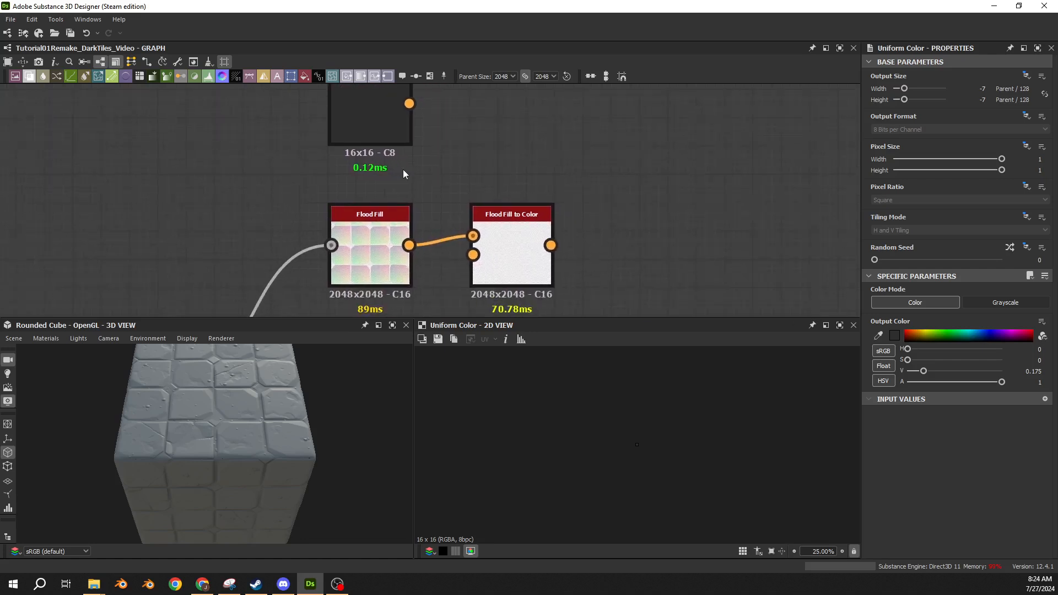
{"action": "left_click_drag", "start_coordinate": [429, 156], "coordinate": [330, 153]}
{"action": "scroll", "coordinate": [370, 189], "scroll_direction": "down", "scroll_amount": 3}
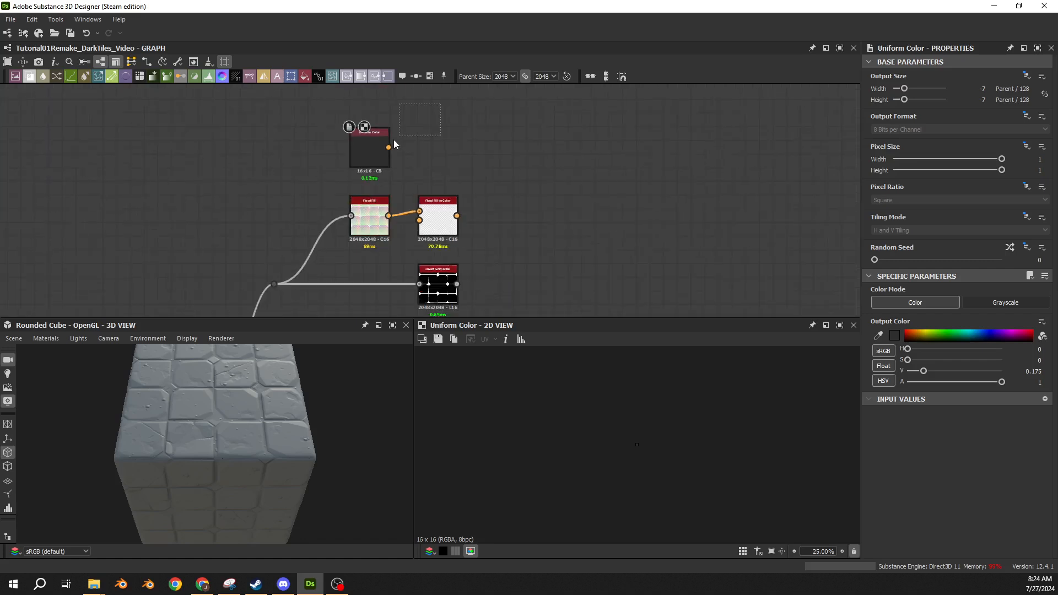
- Examine the bit-depth label beneath the dark Uniform Color node above the Flood Fill node, along with its output format setting
{"action": "scroll", "coordinate": [279, 188], "scroll_direction": "down", "scroll_amount": 2}
{"action": "scroll", "coordinate": [309, 182], "scroll_direction": "up", "scroll_amount": 5}
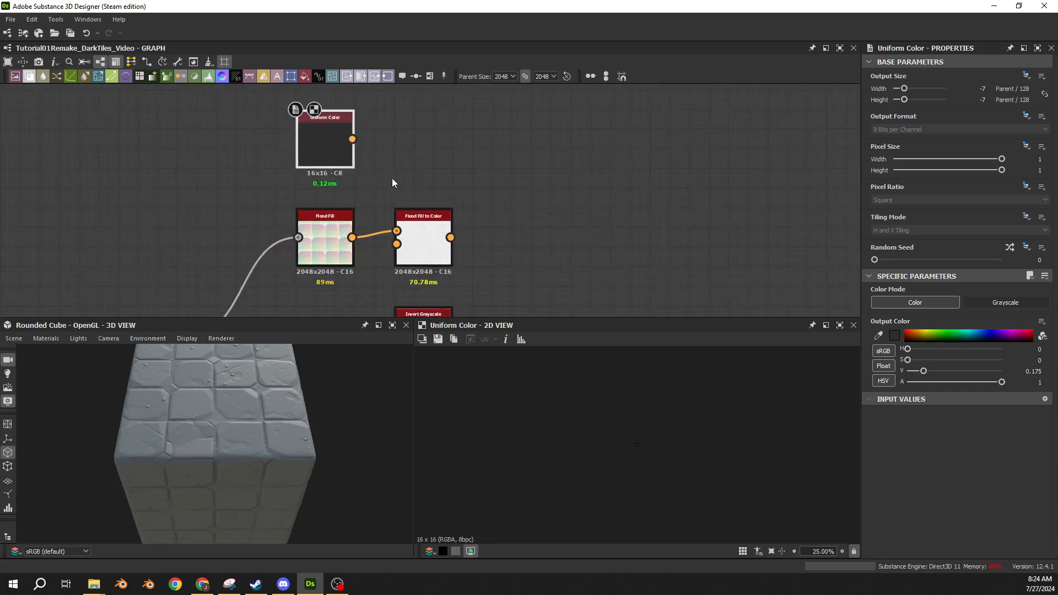
{"action": "middle_click_drag", "start_coordinate": [330, 194], "coordinate": [309, 210]}
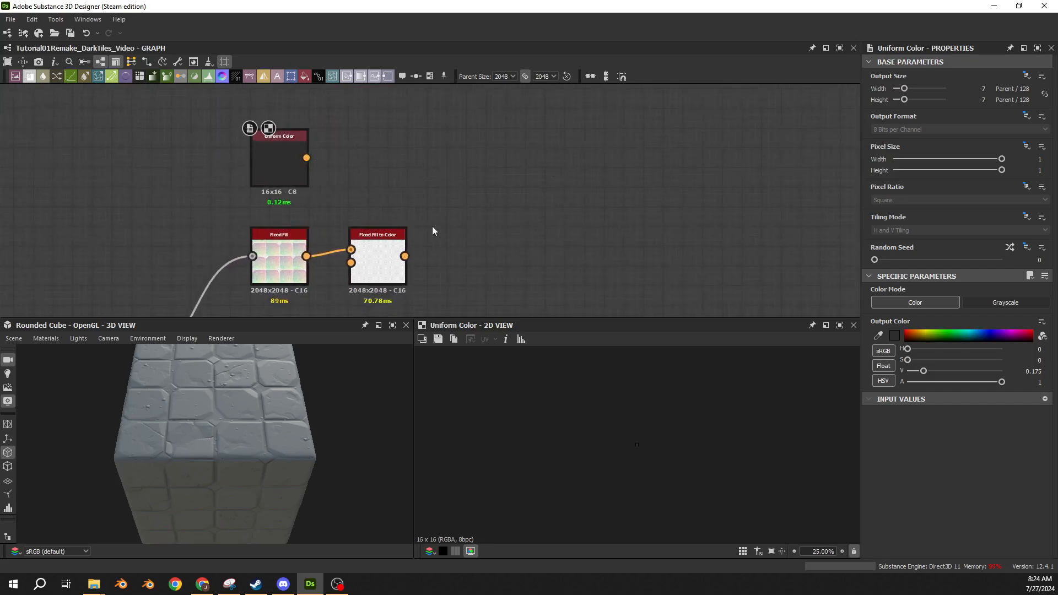
{"action": "scroll", "coordinate": [435, 177], "scroll_direction": "down", "scroll_amount": 2}
{"action": "scroll", "coordinate": [339, 183], "scroll_direction": "up", "scroll_amount": 5}
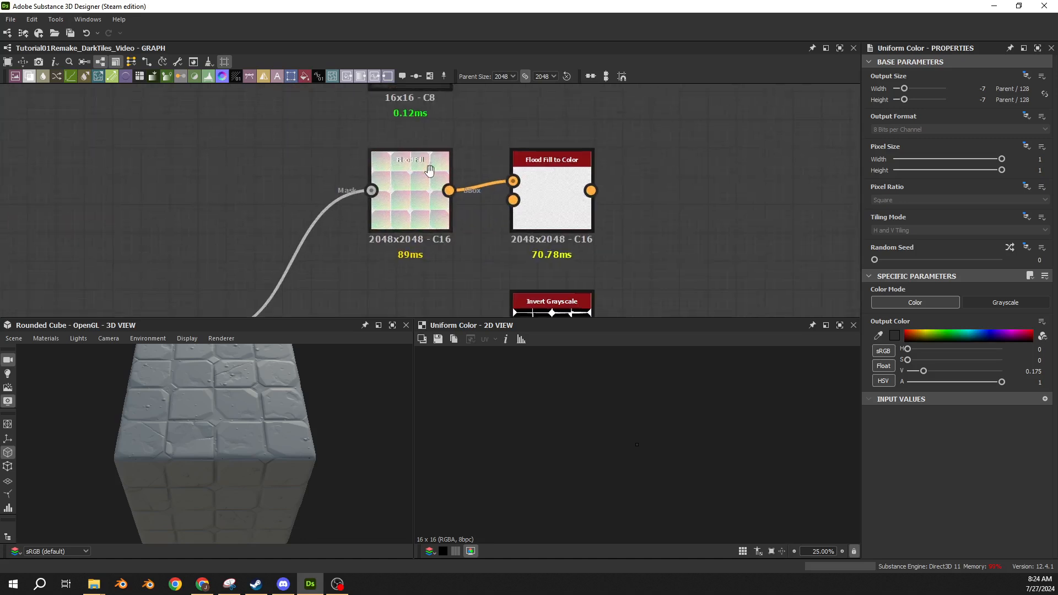
{"action": "middle_click_drag", "start_coordinate": [430, 170], "coordinate": [373, 226]}
{"action": "middle_click_drag", "start_coordinate": [458, 150], "coordinate": [445, 197]}
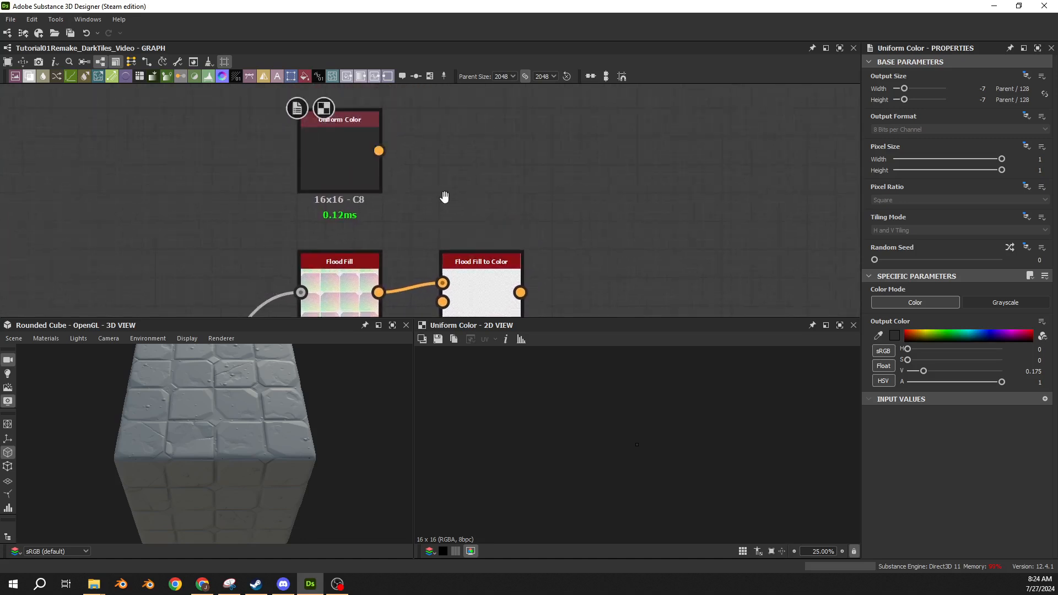
{"action": "middle_click_drag", "start_coordinate": [447, 105], "coordinate": [437, 196]}
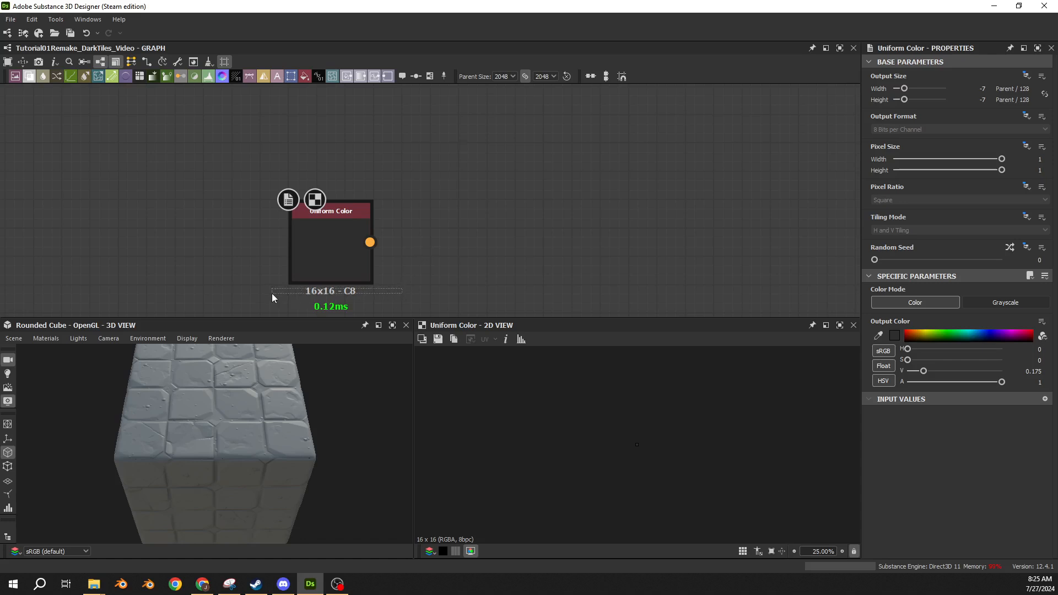
{"action": "left_click", "coordinate": [440, 258]}
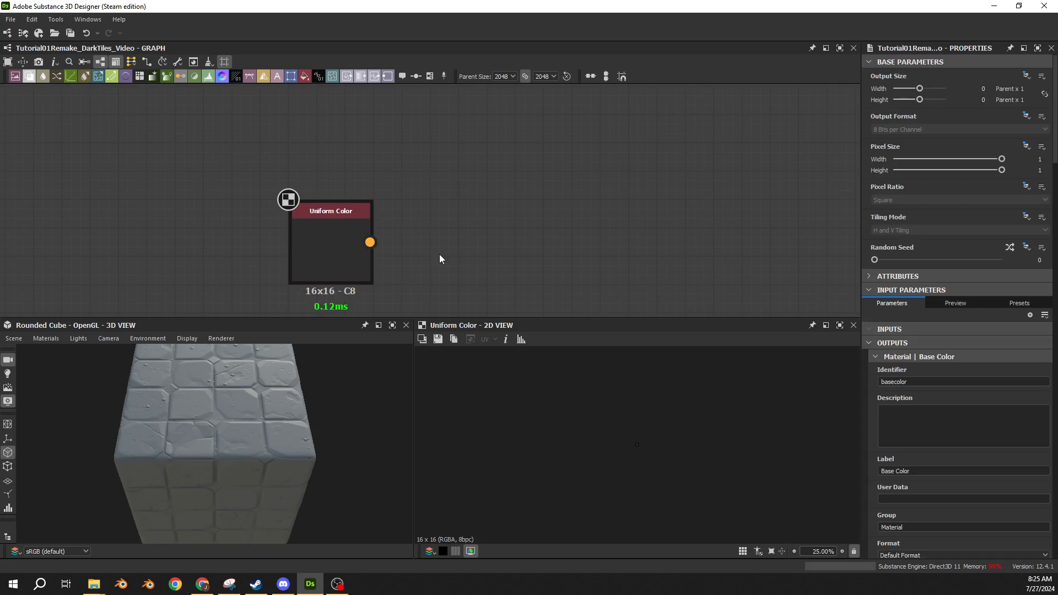
{"action": "middle_click_drag", "start_coordinate": [367, 298], "coordinate": [402, 260]}
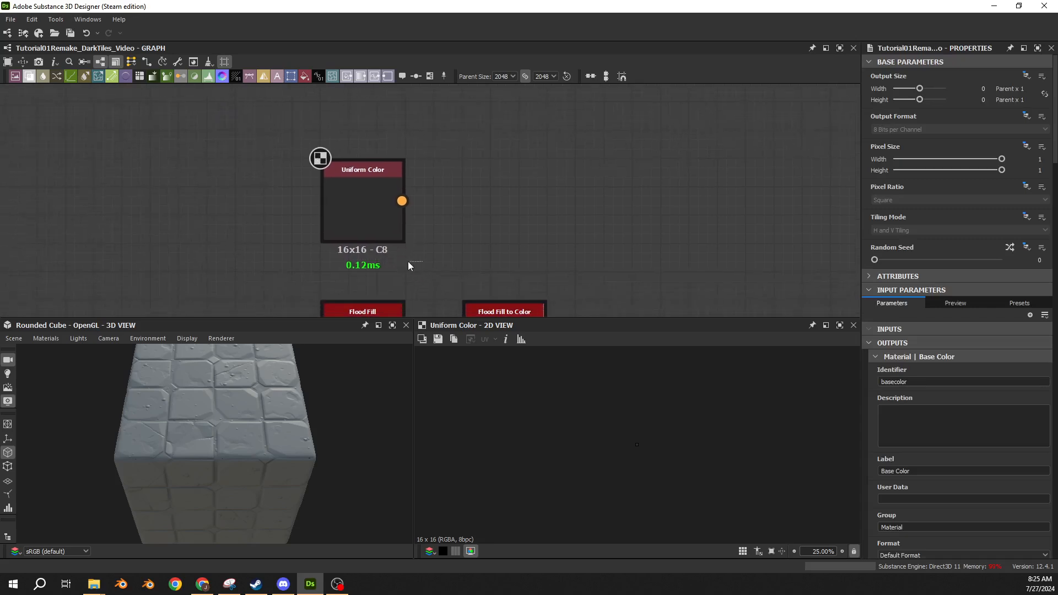
{"action": "scroll", "coordinate": [356, 249], "scroll_direction": "up", "scroll_amount": 4}
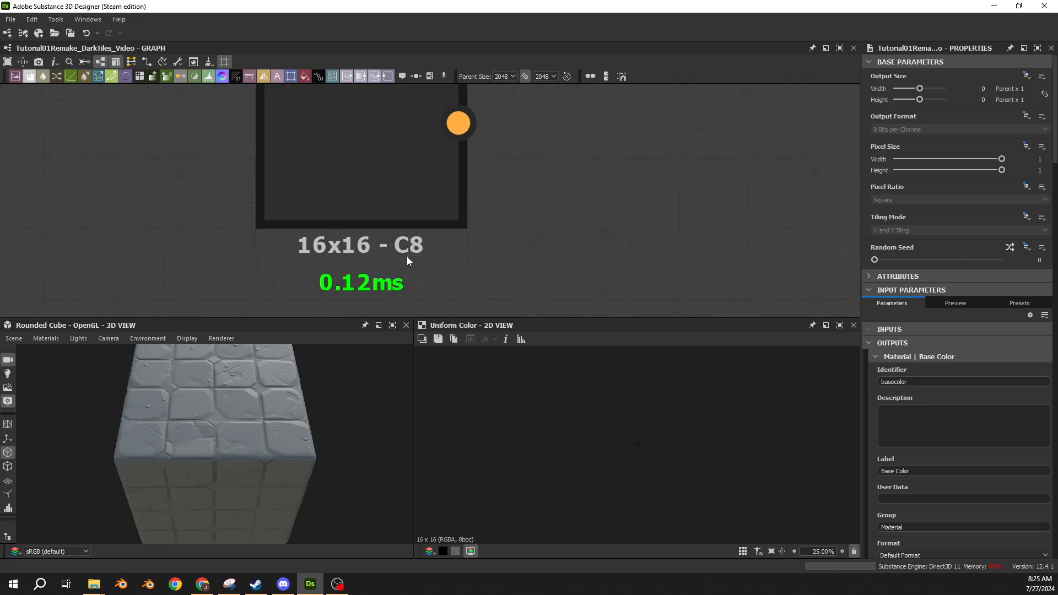
{"action": "scroll", "coordinate": [409, 256], "scroll_direction": "down", "scroll_amount": 5}
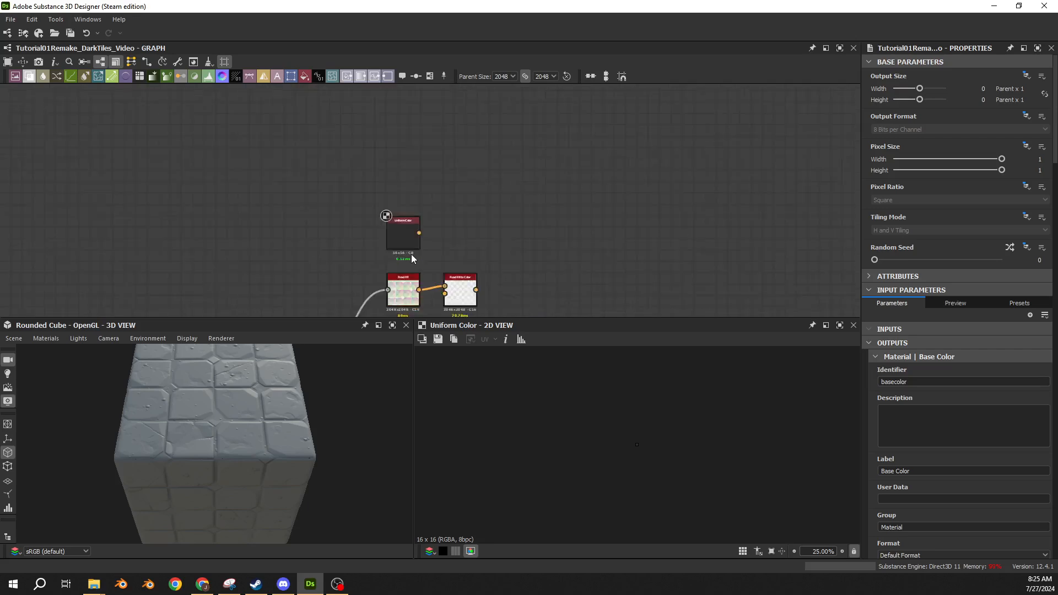
{"action": "middle_click_drag", "start_coordinate": [575, 252], "coordinate": [539, 205]}
{"action": "scroll", "coordinate": [368, 214], "scroll_direction": "up", "scroll_amount": 4}
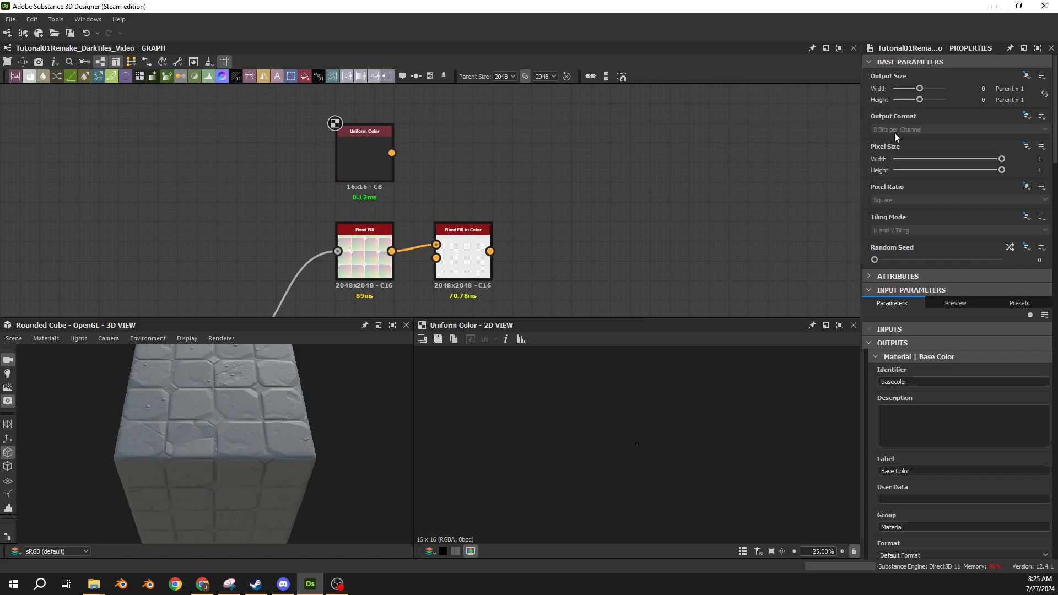
{"action": "left_click", "coordinate": [364, 155]}
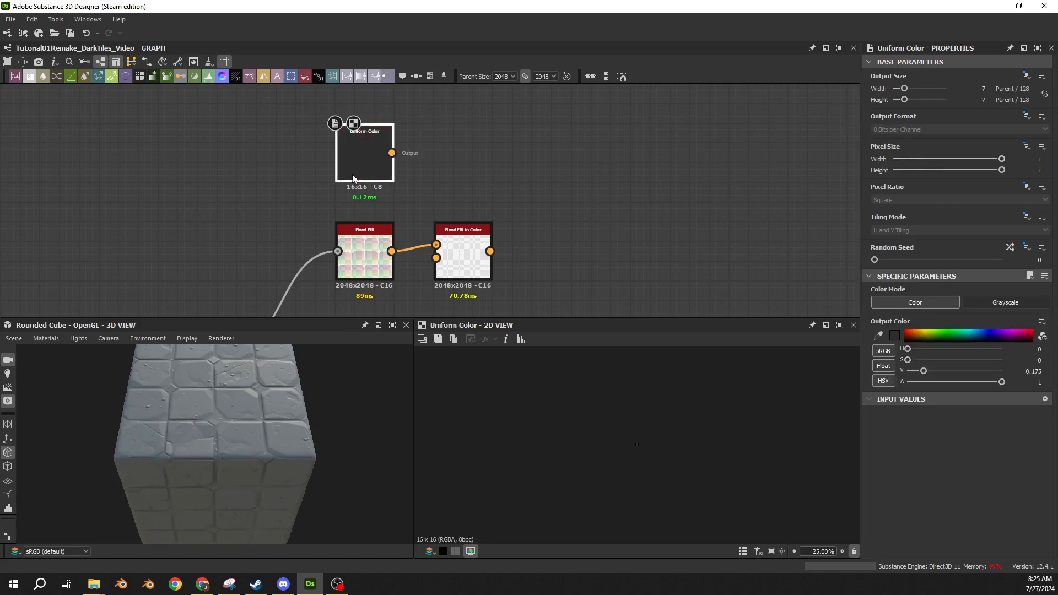
{"action": "scroll", "coordinate": [358, 185], "scroll_direction": "up", "scroll_amount": 3}
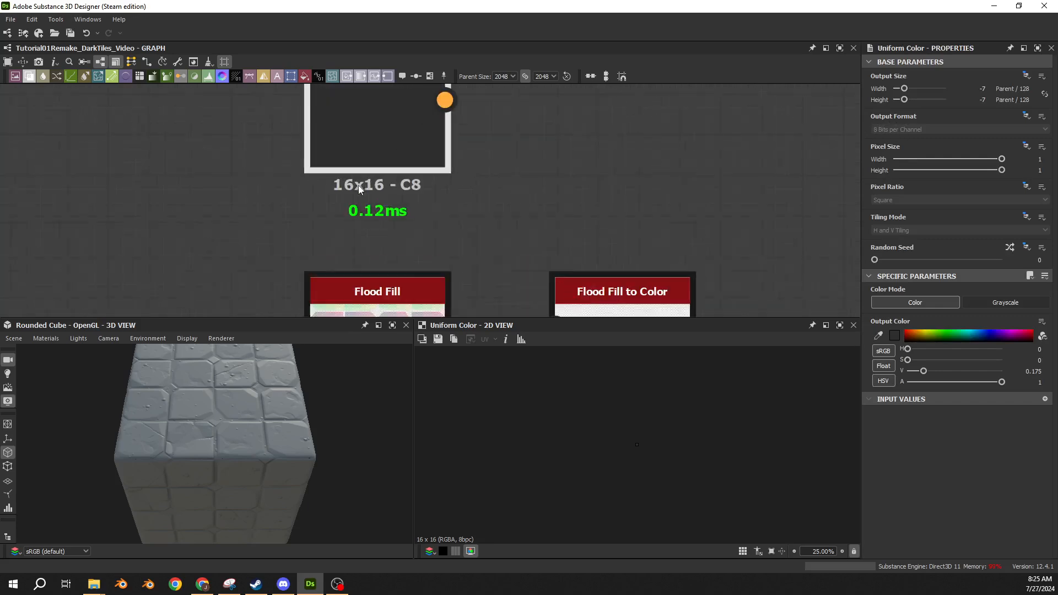
- Examine the bit depth of the Normal output and the output format inheritance options of the Normal node feeding it
{"action": "scroll", "coordinate": [421, 193], "scroll_direction": "down", "scroll_amount": 6}
{"action": "scroll", "coordinate": [447, 207], "scroll_direction": "down", "scroll_amount": 3}
{"action": "middle_click_drag", "start_coordinate": [591, 200], "coordinate": [213, 159]}
{"action": "scroll", "coordinate": [663, 181], "scroll_direction": "down", "scroll_amount": 6}
{"action": "middle_click_drag", "start_coordinate": [670, 202], "coordinate": [169, 173]}
{"action": "scroll", "coordinate": [502, 242], "scroll_direction": "up", "scroll_amount": 8}
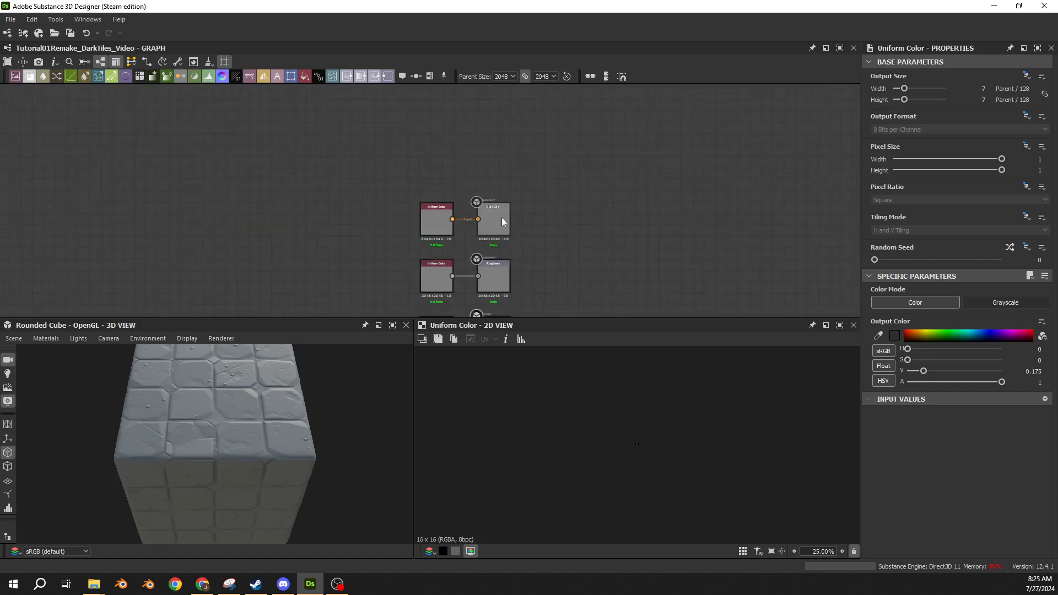
{"action": "middle_click_drag", "start_coordinate": [514, 250], "coordinate": [623, 116]}
{"action": "middle_click_drag", "start_coordinate": [579, 309], "coordinate": [599, 125]}
{"action": "scroll", "coordinate": [495, 203], "scroll_direction": "up", "scroll_amount": 2}
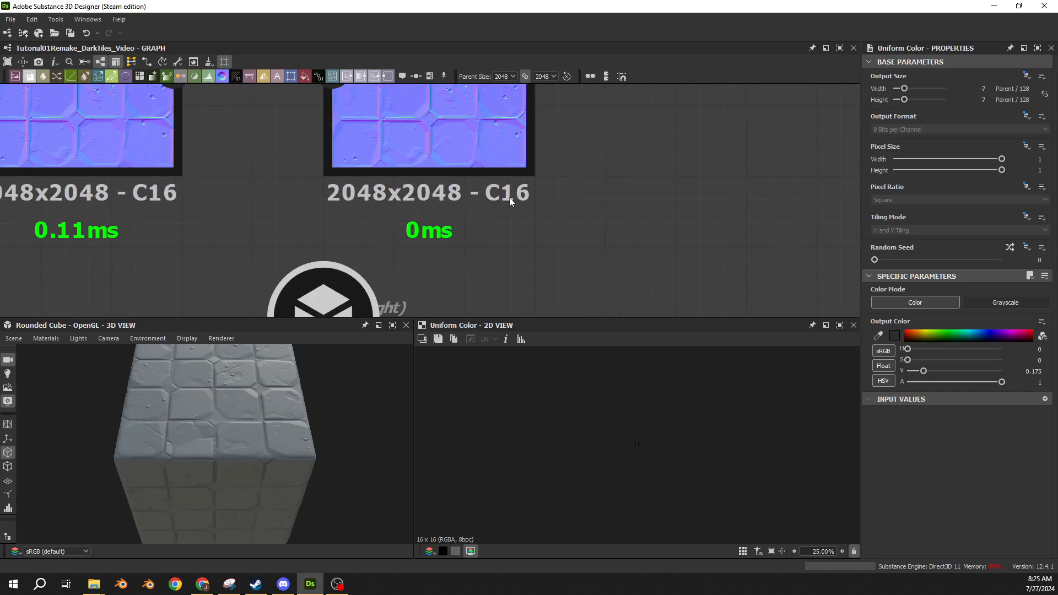
{"action": "left_click", "coordinate": [446, 130]}
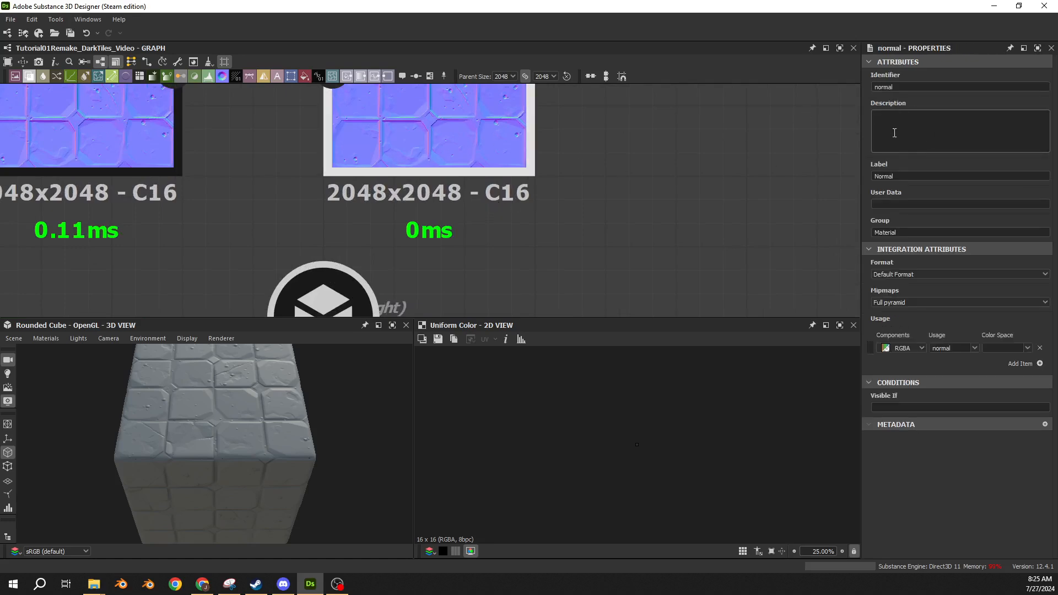
{"action": "left_click", "coordinate": [155, 143]}
{"action": "middle_click_drag", "start_coordinate": [605, 176], "coordinate": [778, 231]}
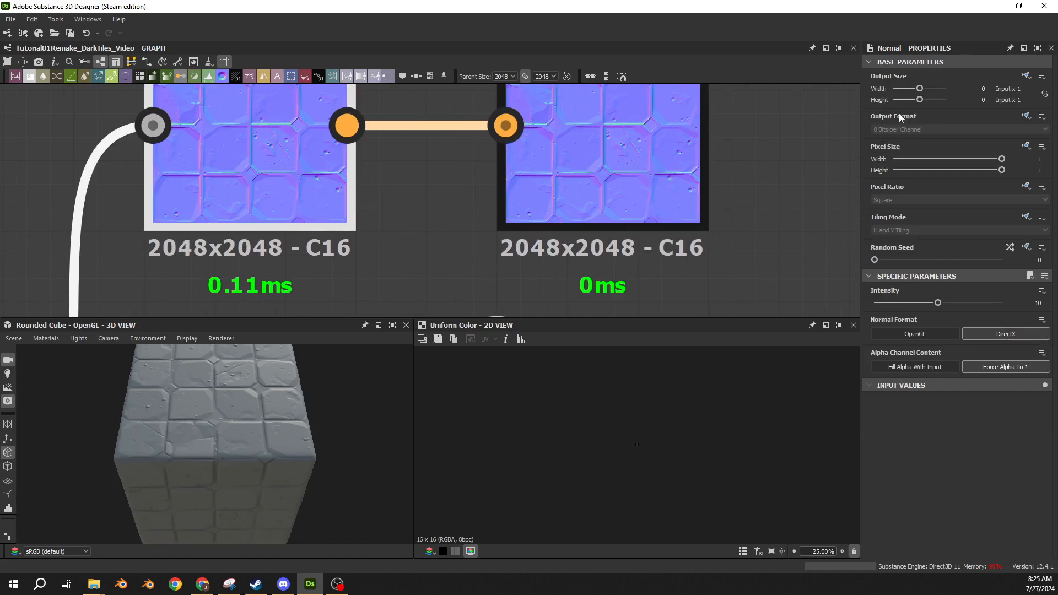
{"action": "left_click", "coordinate": [1026, 116]}
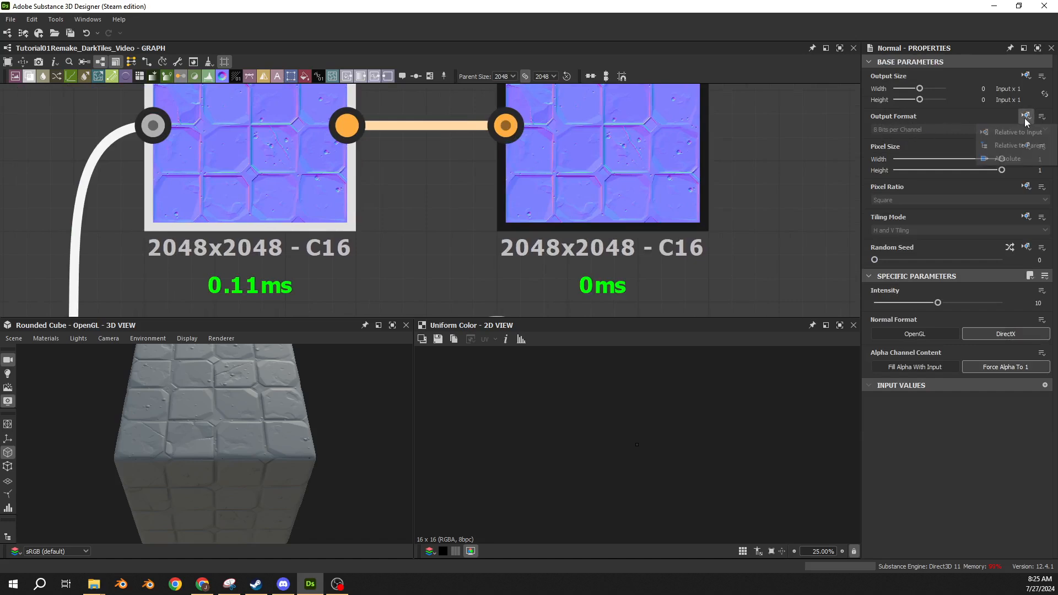
{"action": "left_click", "coordinate": [406, 178]}
- Examine the bit depth and properties of the Base Color output node for comparison with the Normal output
{"action": "scroll", "coordinate": [386, 175], "scroll_direction": "down", "scroll_amount": 7}
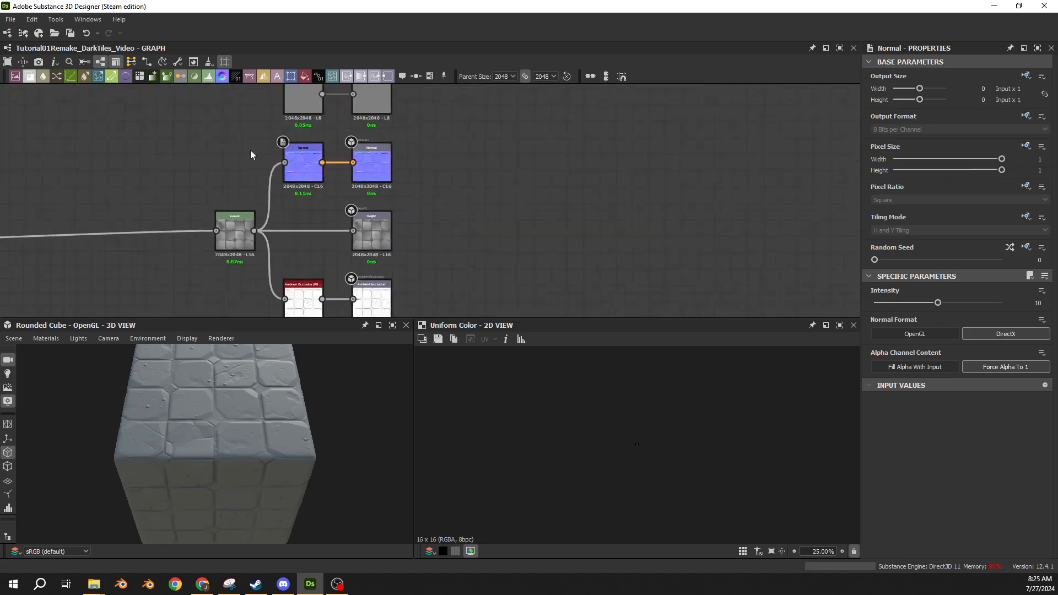
{"action": "middle_click_drag", "start_coordinate": [250, 153], "coordinate": [460, 196]}
{"action": "middle_click_drag", "start_coordinate": [199, 137], "coordinate": [526, 180]}
{"action": "scroll", "coordinate": [526, 180], "scroll_direction": "down", "scroll_amount": 4}
{"action": "middle_click_drag", "start_coordinate": [643, 160], "coordinate": [517, 199]}
{"action": "scroll", "coordinate": [302, 200], "scroll_direction": "up", "scroll_amount": 10}
{"action": "middle_click_drag", "start_coordinate": [493, 195], "coordinate": [492, 122]}
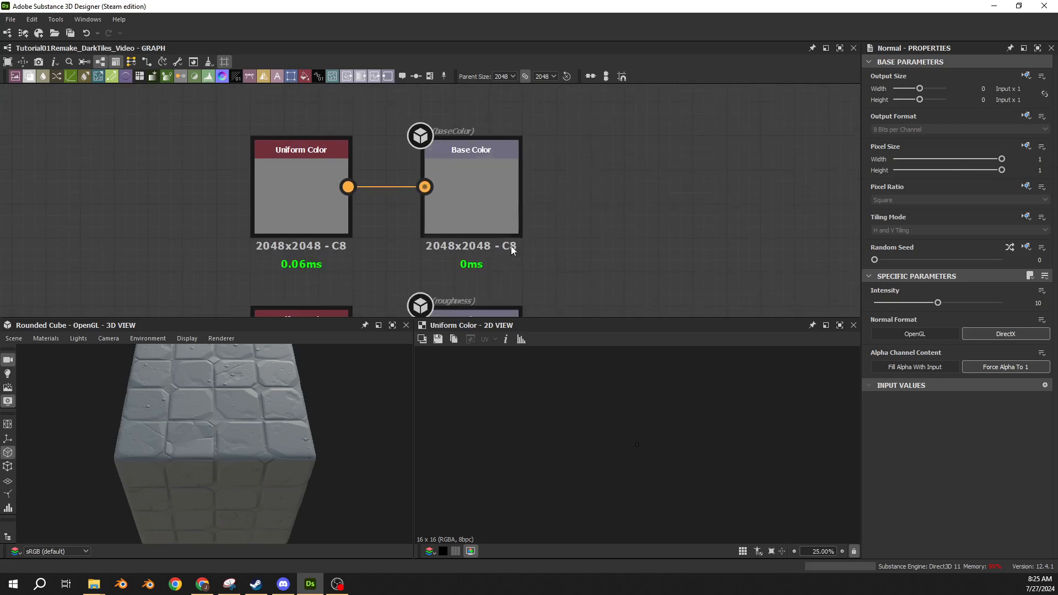
{"action": "scroll", "coordinate": [512, 248], "scroll_direction": "up", "scroll_amount": 3}
{"action": "left_click", "coordinate": [512, 240]}
{"action": "scroll", "coordinate": [530, 231], "scroll_direction": "down", "scroll_amount": 3}
{"action": "scroll", "coordinate": [536, 242], "scroll_direction": "up", "scroll_amount": 3}
{"action": "left_click_drag", "start_coordinate": [533, 248], "coordinate": [492, 233]}
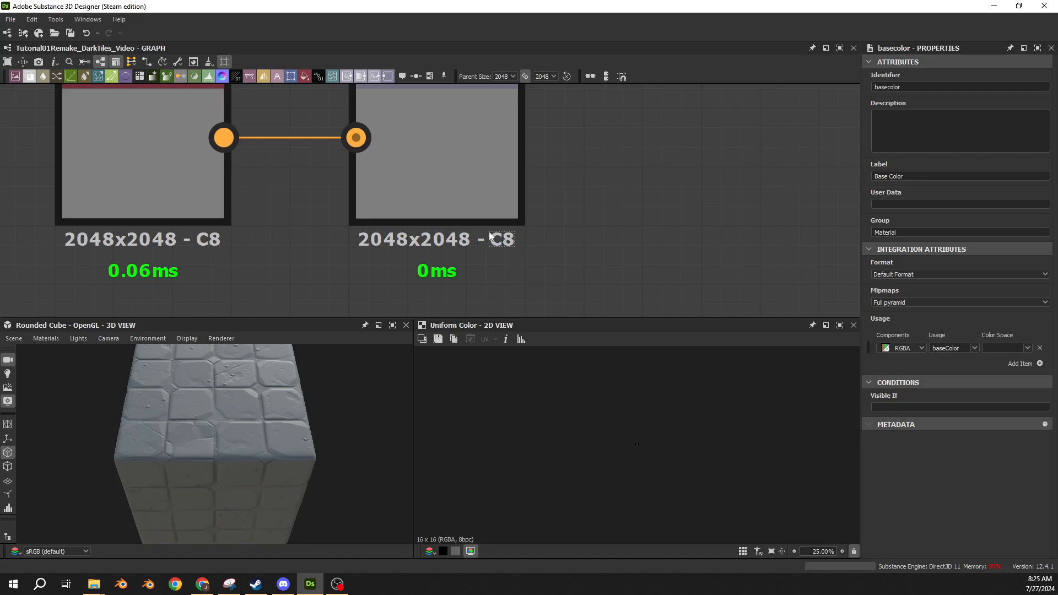
{"action": "left_click_drag", "start_coordinate": [514, 251], "coordinate": [488, 241]}
- Return to the dark Uniform Color node above the Flood Fill node and check its bit depth against the Base Color output
{"action": "scroll", "coordinate": [244, 278], "scroll_direction": "down", "scroll_amount": 7}
{"action": "middle_click_drag", "start_coordinate": [197, 273], "coordinate": [531, 218]}
{"action": "middle_click_drag", "start_coordinate": [353, 178], "coordinate": [598, 221]}
{"action": "scroll", "coordinate": [584, 220], "scroll_direction": "down", "scroll_amount": 5}
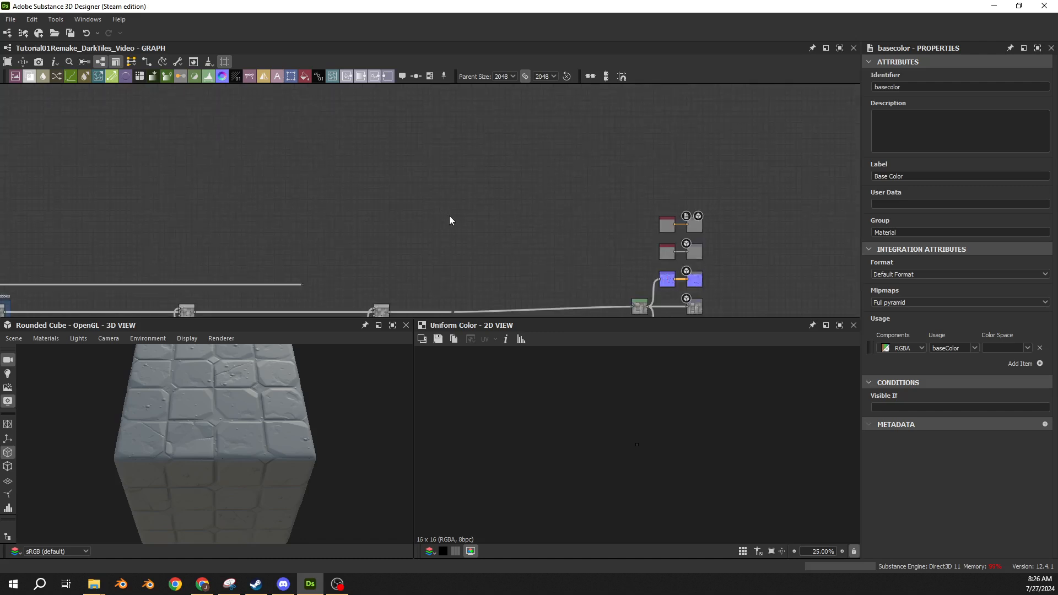
{"action": "middle_click_drag", "start_coordinate": [366, 215], "coordinate": [759, 208]}
{"action": "middle_click_drag", "start_coordinate": [397, 214], "coordinate": [764, 207]}
{"action": "middle_click_drag", "start_coordinate": [402, 210], "coordinate": [772, 200]}
{"action": "middle_click_drag", "start_coordinate": [453, 219], "coordinate": [769, 203]}
{"action": "middle_click_drag", "start_coordinate": [373, 222], "coordinate": [755, 303]}
{"action": "scroll", "coordinate": [428, 255], "scroll_direction": "down", "scroll_amount": 5}
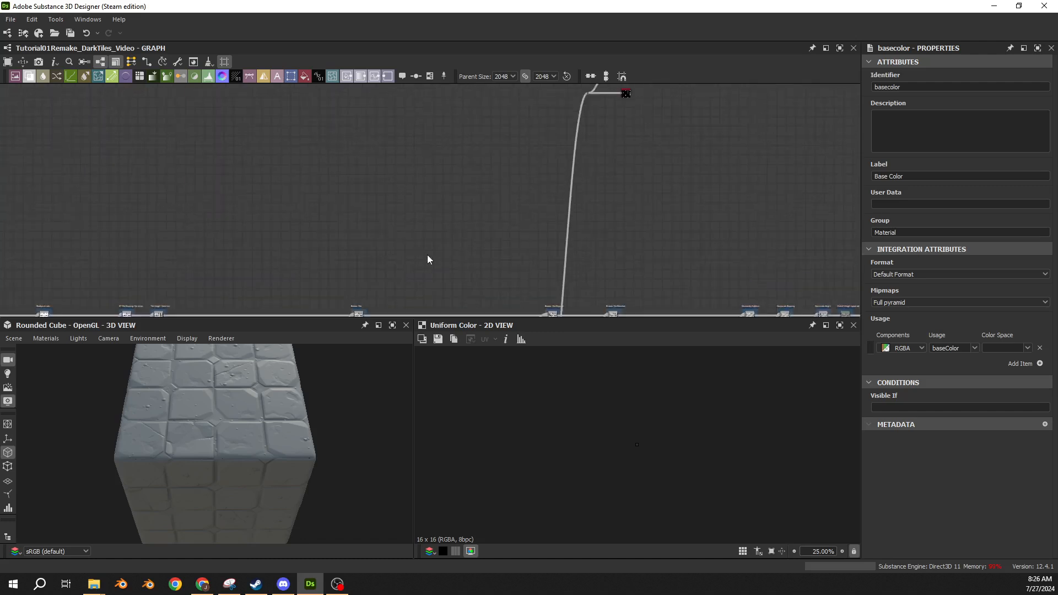
{"action": "middle_click_drag", "start_coordinate": [560, 198], "coordinate": [307, 293]}
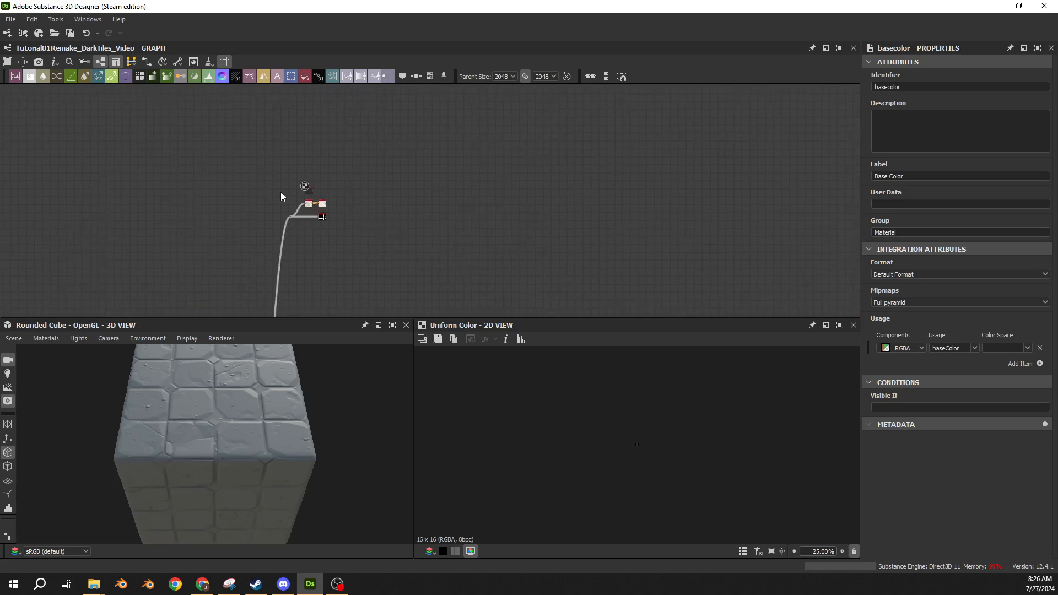
{"action": "scroll", "coordinate": [281, 197], "scroll_direction": "up", "scroll_amount": 5}
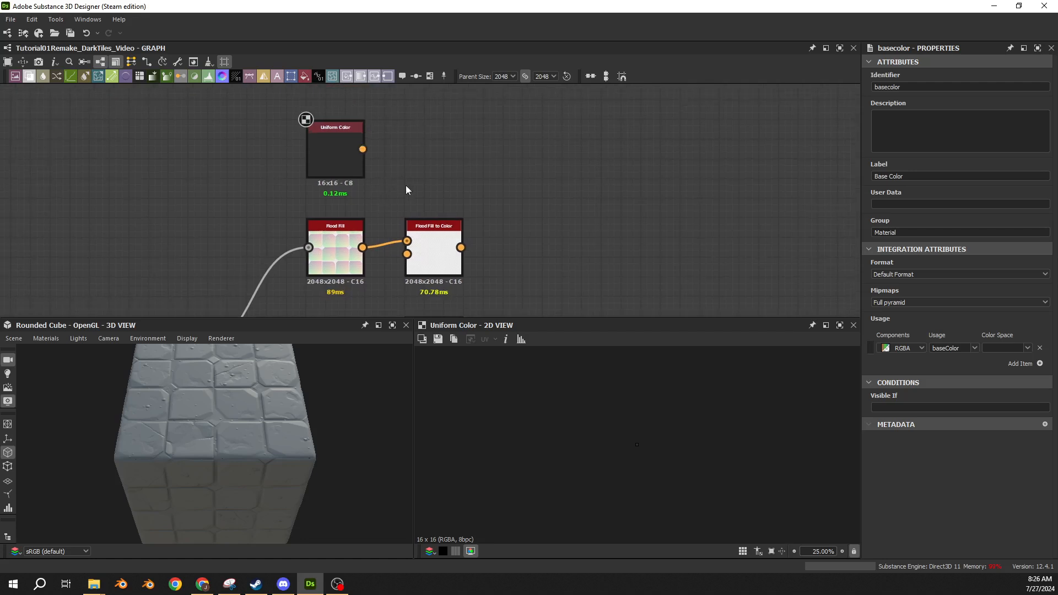
{"action": "left_click", "coordinate": [310, 125]}
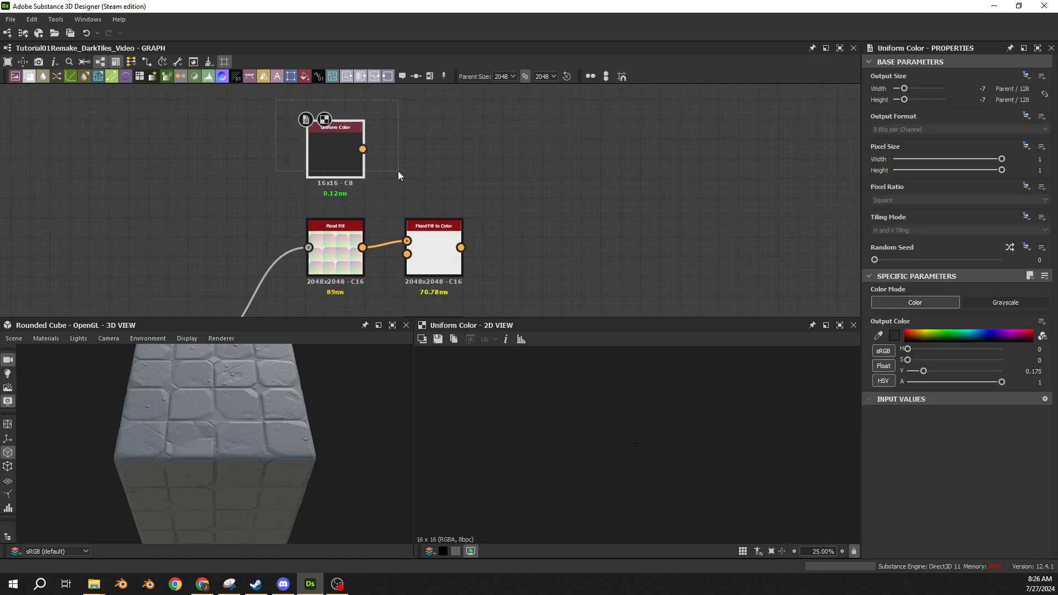
{"action": "scroll", "coordinate": [375, 190], "scroll_direction": "up", "scroll_amount": 3}
{"action": "left_click", "coordinate": [366, 188]}
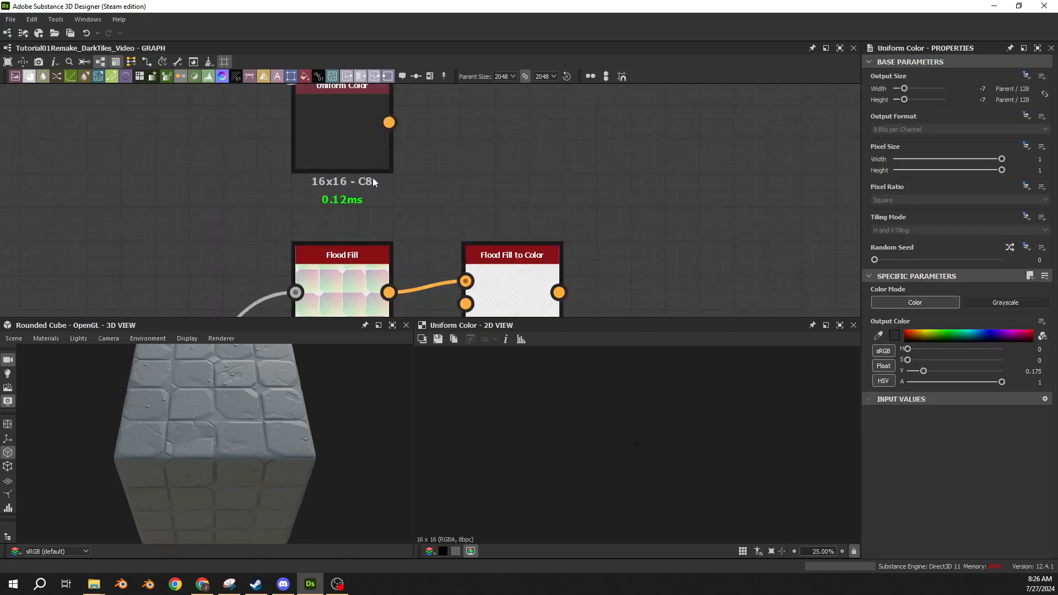
- Add a Perlin Noise node beside the Uniform Color node and compare the output formats of the two nodes
{"action": "middle_click_drag", "start_coordinate": [460, 152], "coordinate": [402, 213]}
{"action": "key", "text": "space"}
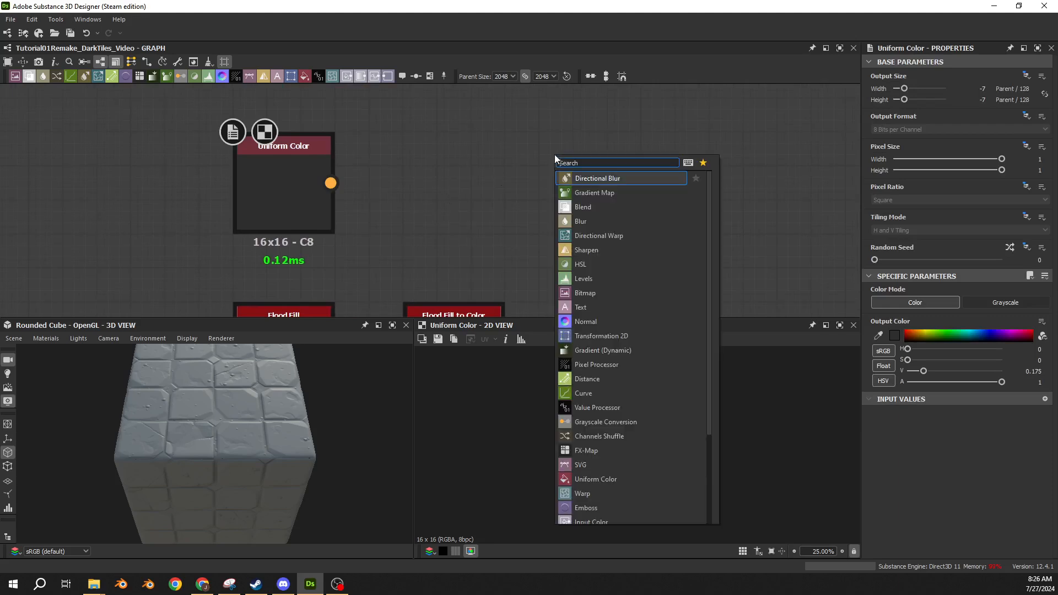
{"action": "type", "text": "perlon"}
{"action": "key", "text": "BackSpace"}
{"action": "key", "text": "BackSpace"}
{"action": "type", "text": "in"}
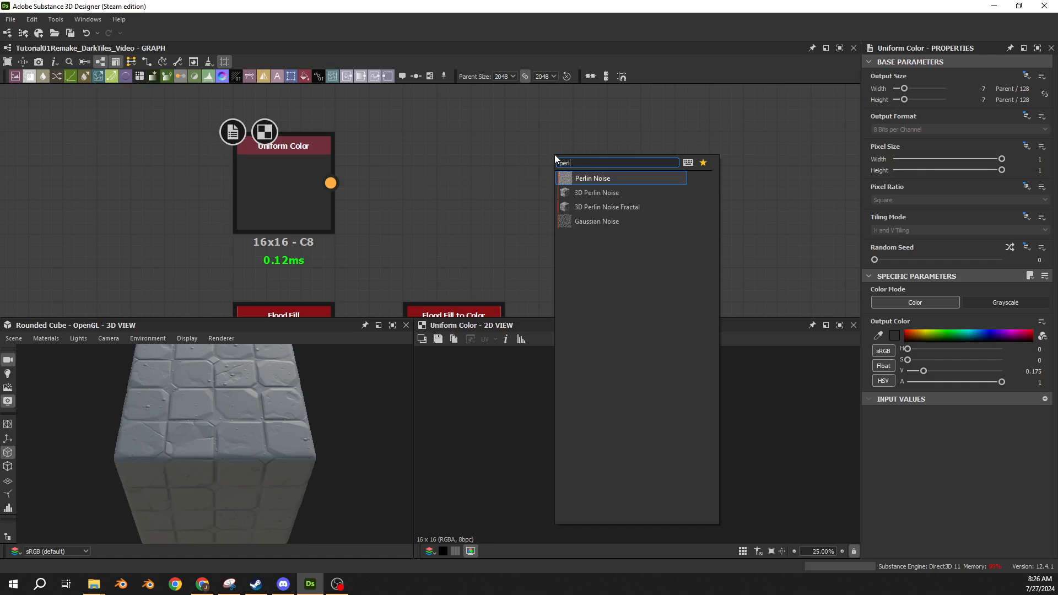
{"action": "key", "text": "Return"}
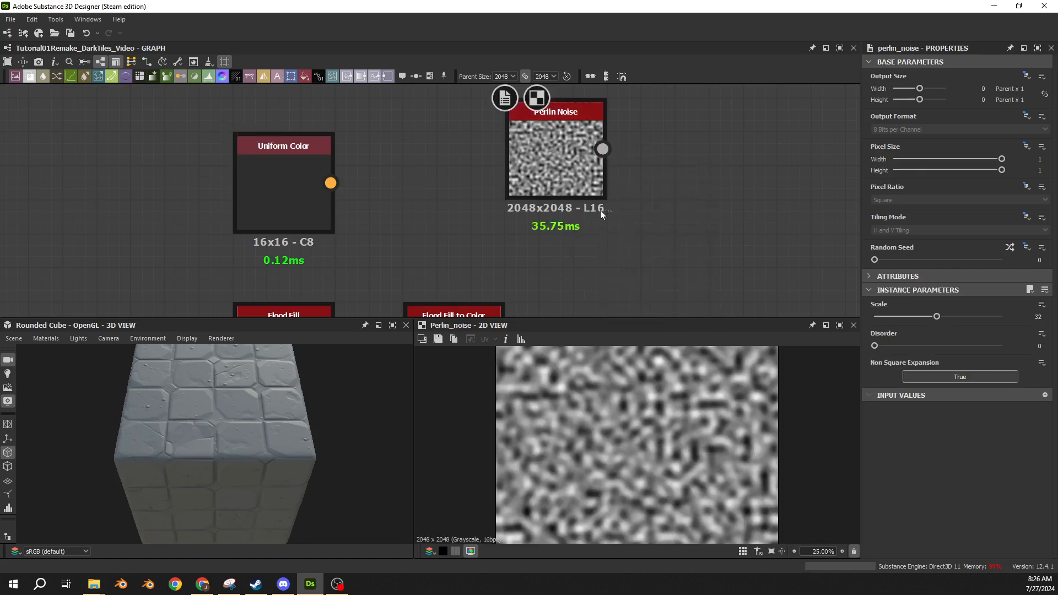
{"action": "left_click", "coordinate": [634, 211]}
{"action": "left_click", "coordinate": [320, 190]}
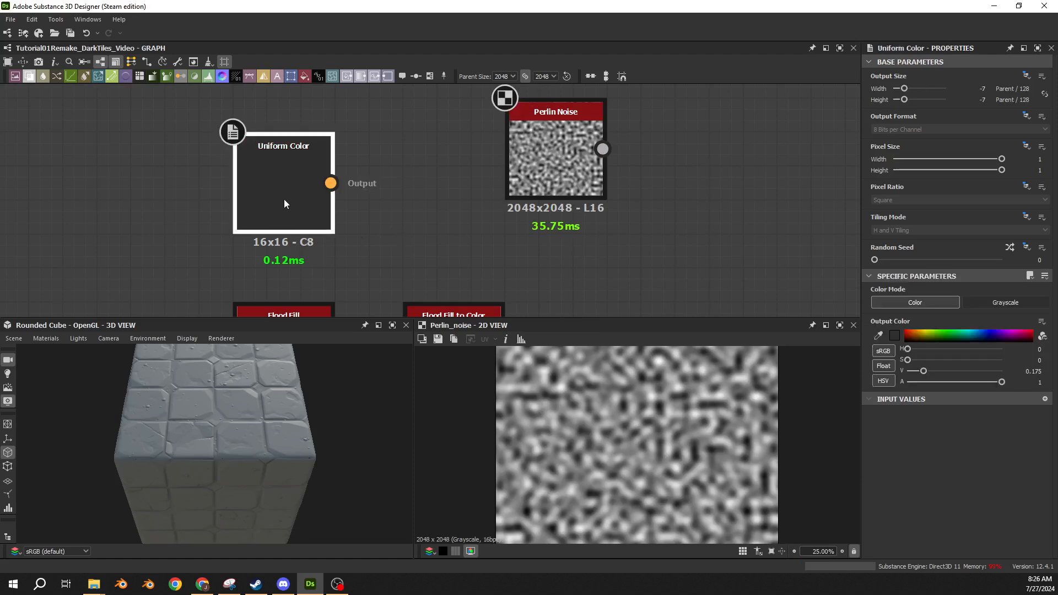
{"action": "left_click", "coordinate": [538, 134]}
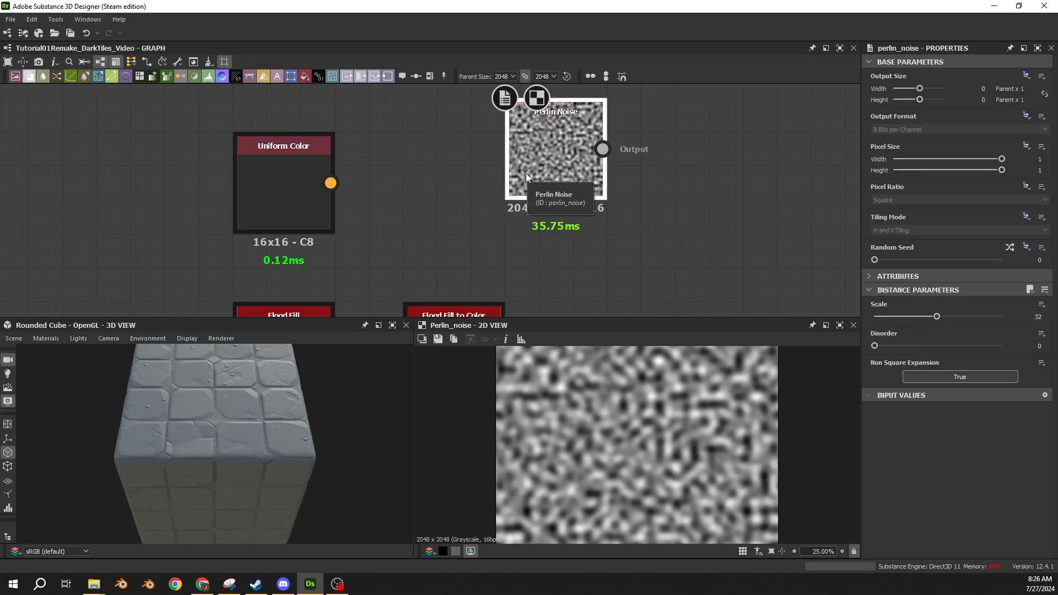
- Set the Uniform Color node's output format to Absolute with 16 Bits per Channel, and preview the node in the 2D view
{"action": "left_click", "coordinate": [283, 188]}
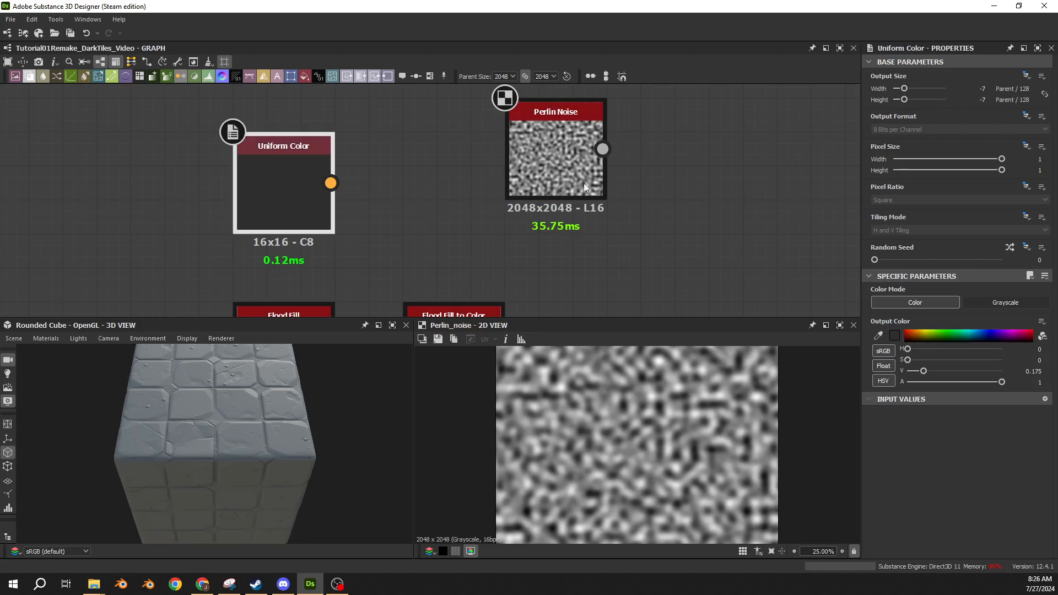
{"action": "left_click", "coordinate": [1021, 114]}
{"action": "left_click", "coordinate": [994, 150]}
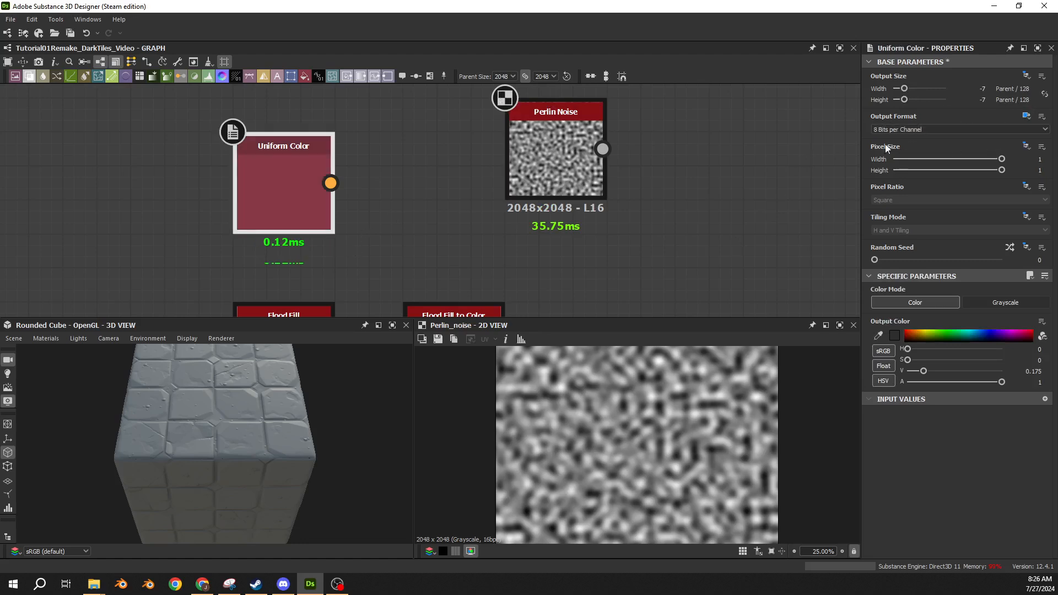
{"action": "left_click", "coordinate": [890, 130]}
{"action": "left_click", "coordinate": [895, 147]}
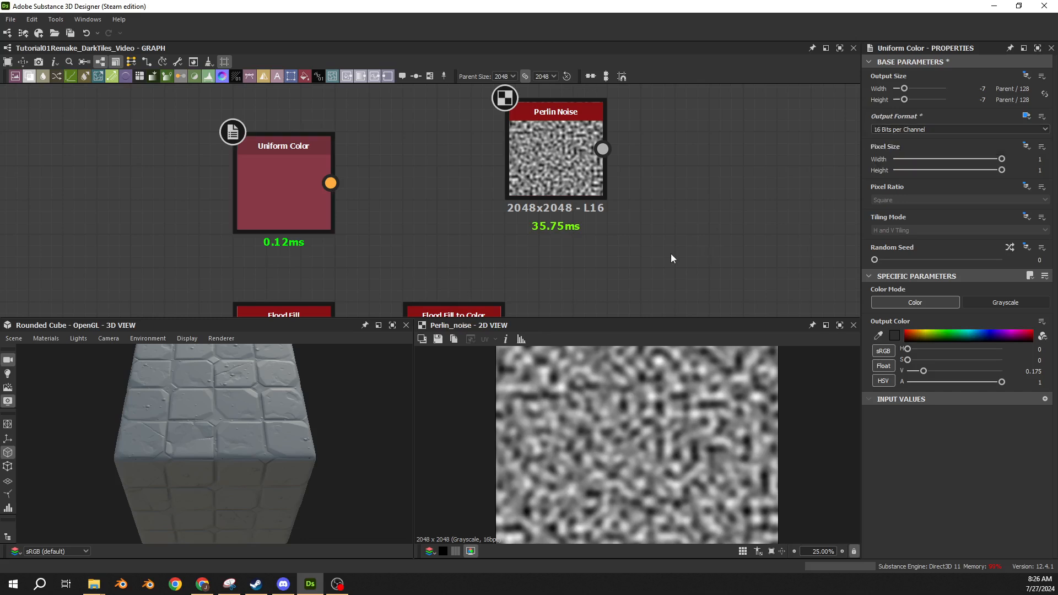
{"action": "double_click", "coordinate": [292, 197]}
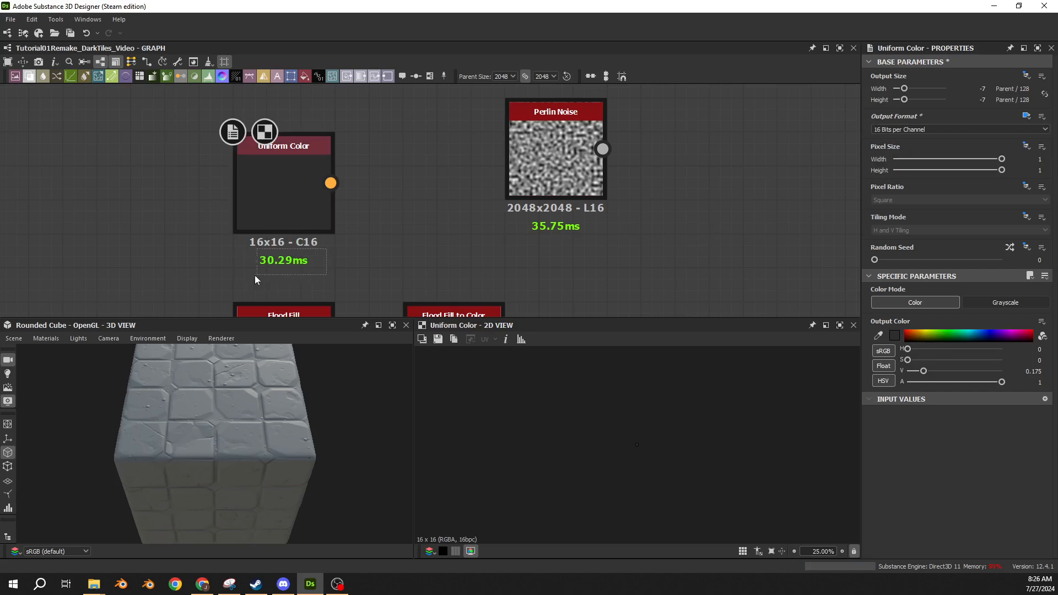
- Set the Uniform Color node's output format to 8 Bits per Channel and place the Perlin Noise node above it
{"action": "left_click", "coordinate": [1045, 129]}
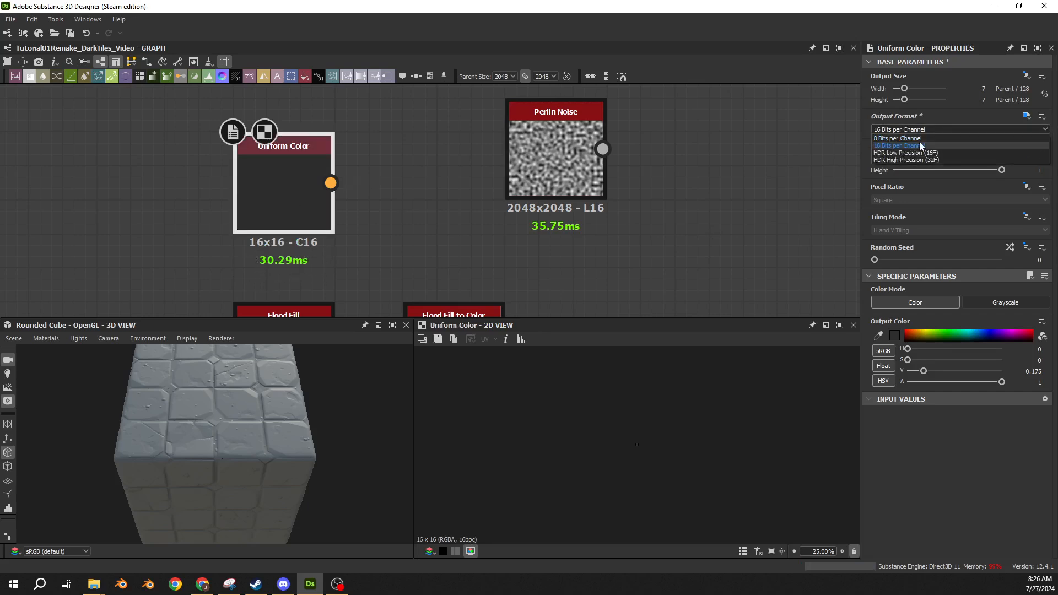
{"action": "left_click", "coordinate": [912, 139]}
{"action": "middle_click_drag", "start_coordinate": [668, 164], "coordinate": [666, 211]}
{"action": "scroll", "coordinate": [544, 200], "scroll_direction": "down", "scroll_amount": 3}
{"action": "middle_click_drag", "start_coordinate": [544, 200], "coordinate": [557, 238]}
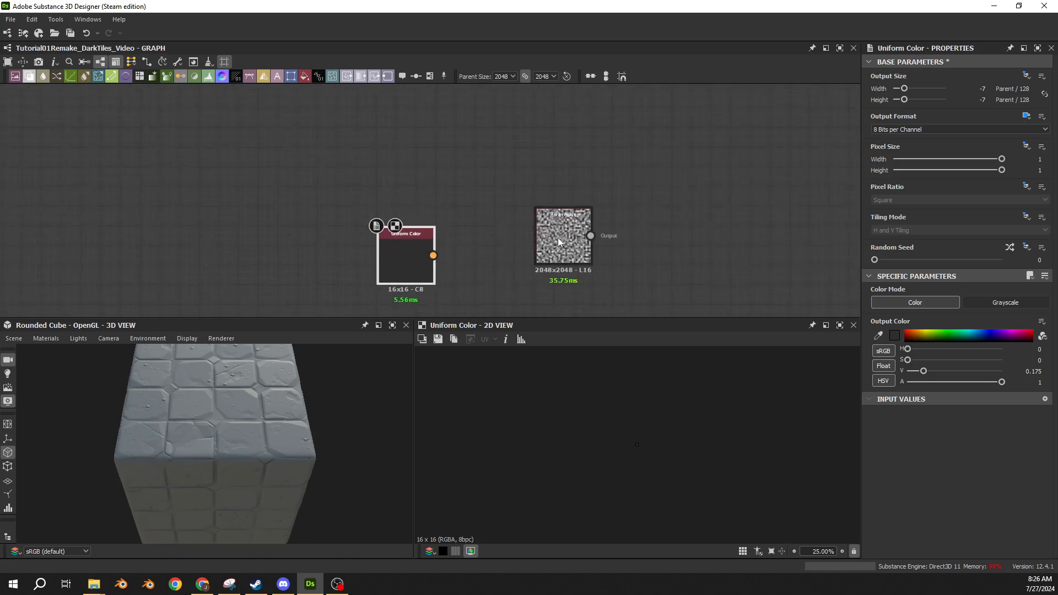
{"action": "left_click_drag", "start_coordinate": [558, 241], "coordinate": [400, 144]}
- Switch the Uniform Color node's color mode to Grayscale and place it directly beneath the Perlin Noise node
{"action": "left_click", "coordinate": [406, 259]}
{"action": "left_click", "coordinate": [996, 304]}
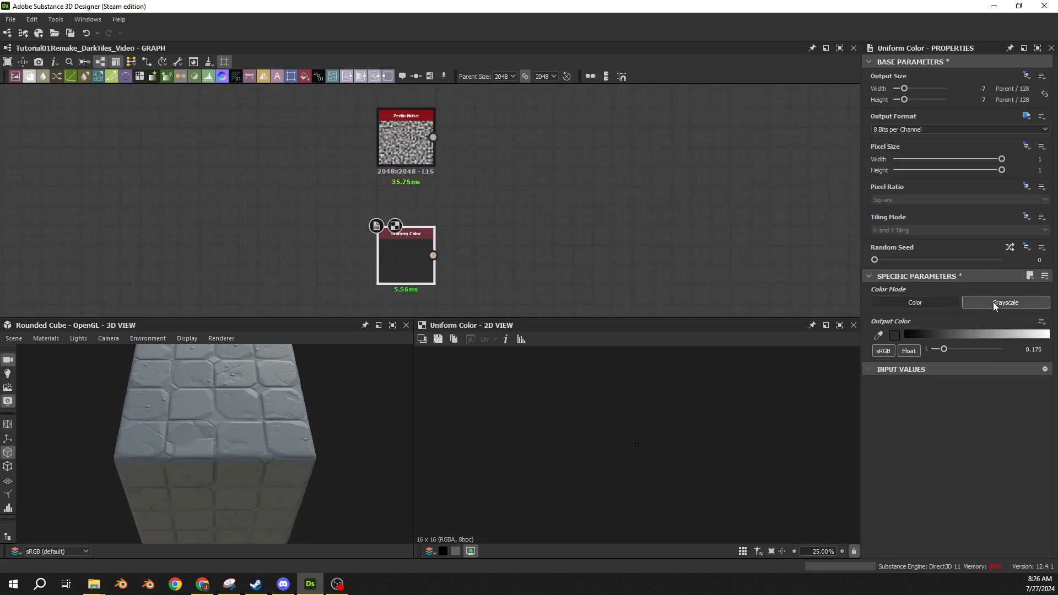
{"action": "left_click_drag", "start_coordinate": [400, 257], "coordinate": [403, 219]}
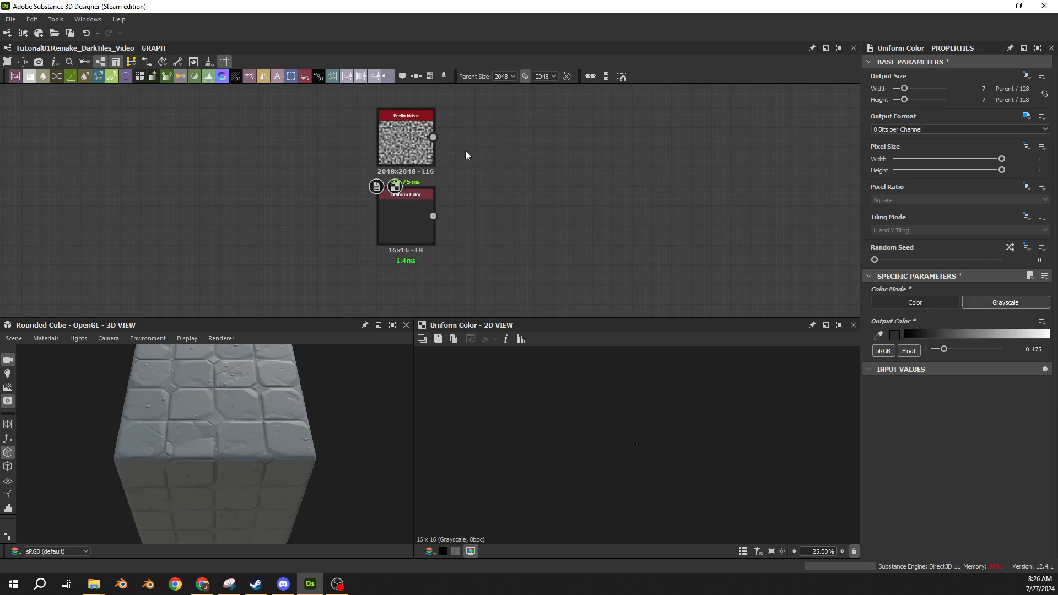
- Compare the output format labels of the Flood Fill nodes with those of the Uniform Color and Perlin Noise nodes
{"action": "scroll", "coordinate": [465, 151], "scroll_direction": "down", "scroll_amount": 5}
{"action": "middle_click_drag", "start_coordinate": [466, 173], "coordinate": [477, 143]}
{"action": "scroll", "coordinate": [458, 216], "scroll_direction": "up", "scroll_amount": 8}
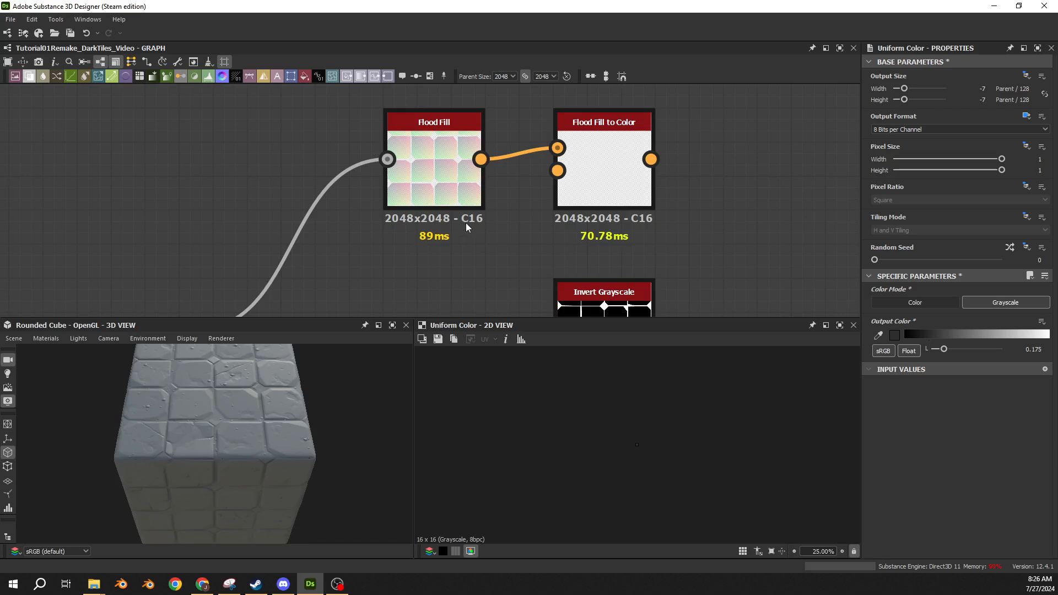
{"action": "middle_click_drag", "start_coordinate": [467, 223], "coordinate": [469, 306]}
{"action": "middle_click_drag", "start_coordinate": [473, 148], "coordinate": [484, 126]}
{"action": "middle_click_drag", "start_coordinate": [656, 120], "coordinate": [651, 295]}
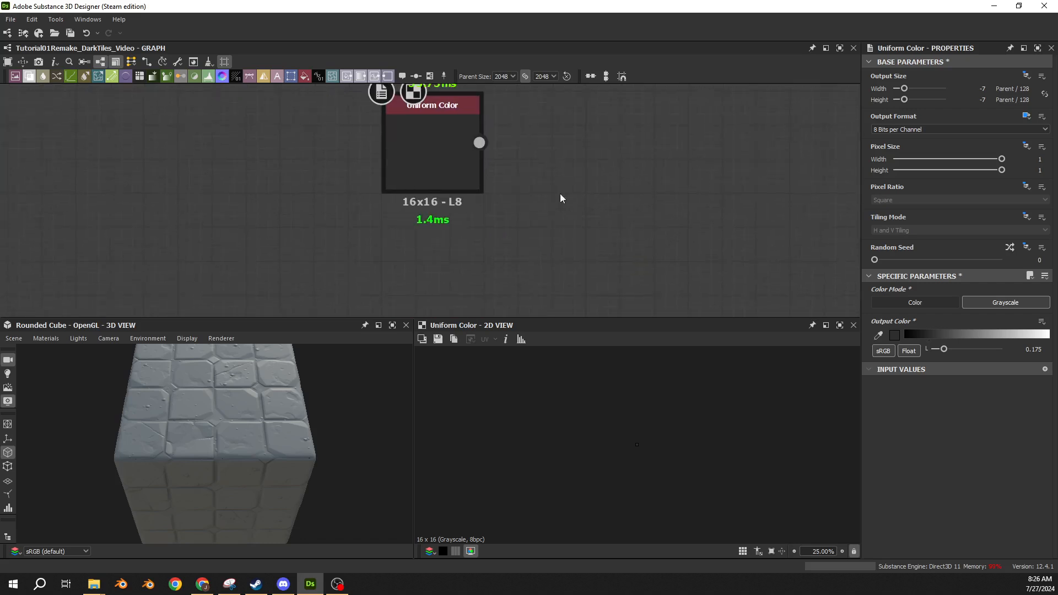
{"action": "middle_click_drag", "start_coordinate": [423, 223], "coordinate": [422, 278]}
{"action": "middle_click_drag", "start_coordinate": [542, 181], "coordinate": [542, 224]}
{"action": "scroll", "coordinate": [542, 224], "scroll_direction": "down", "scroll_amount": 3}
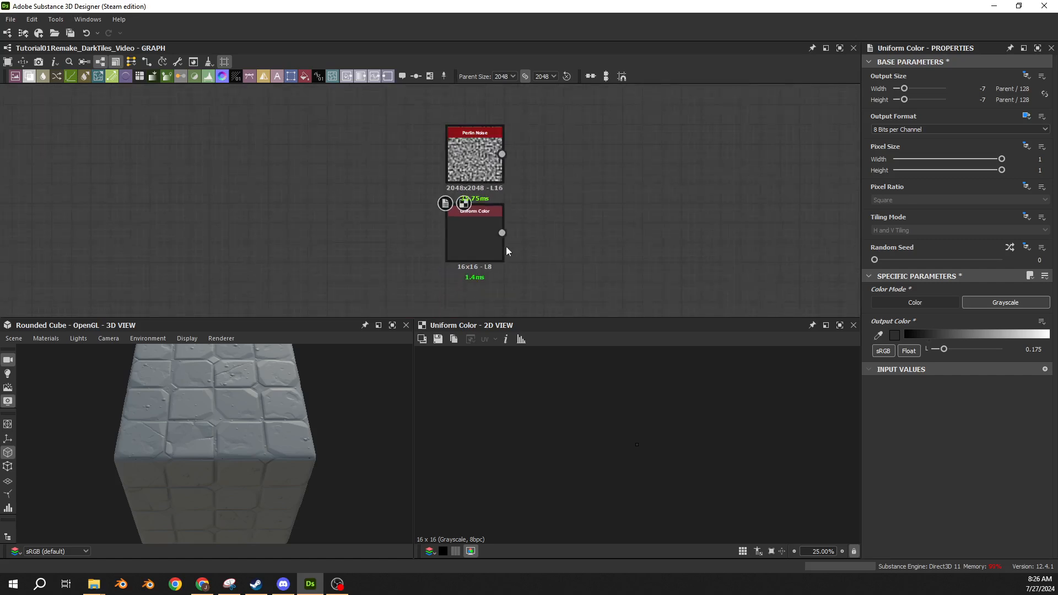
{"action": "scroll", "coordinate": [494, 264], "scroll_direction": "up", "scroll_amount": 4}
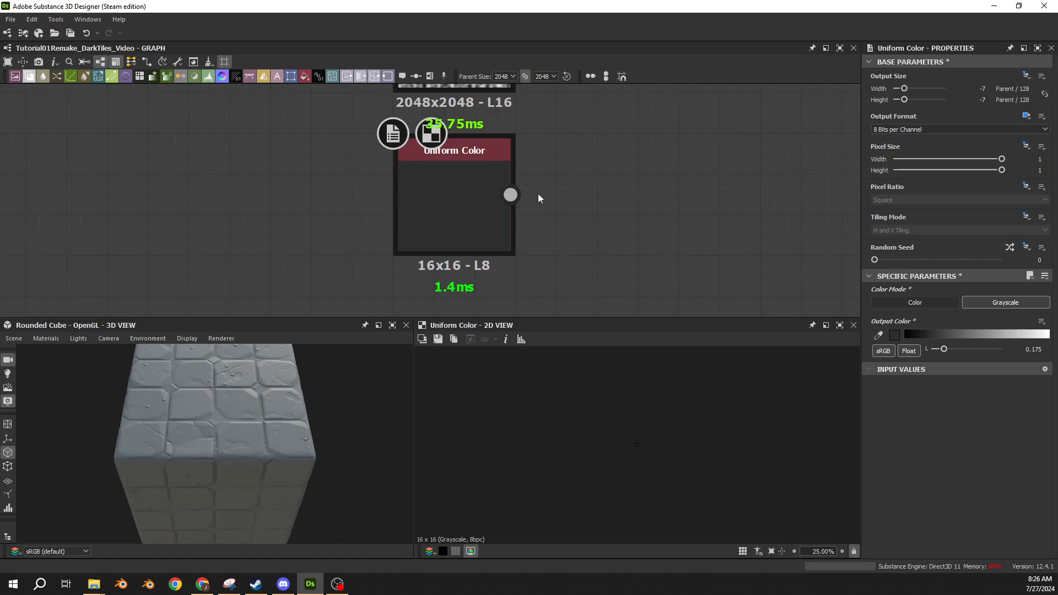
- Add a Blend node with Perlin Noise connected as the Background and Uniform Color as the Foreground
{"action": "middle_click_drag", "start_coordinate": [538, 193], "coordinate": [422, 229]}
{"action": "scroll", "coordinate": [419, 202], "scroll_direction": "down", "scroll_amount": 3}
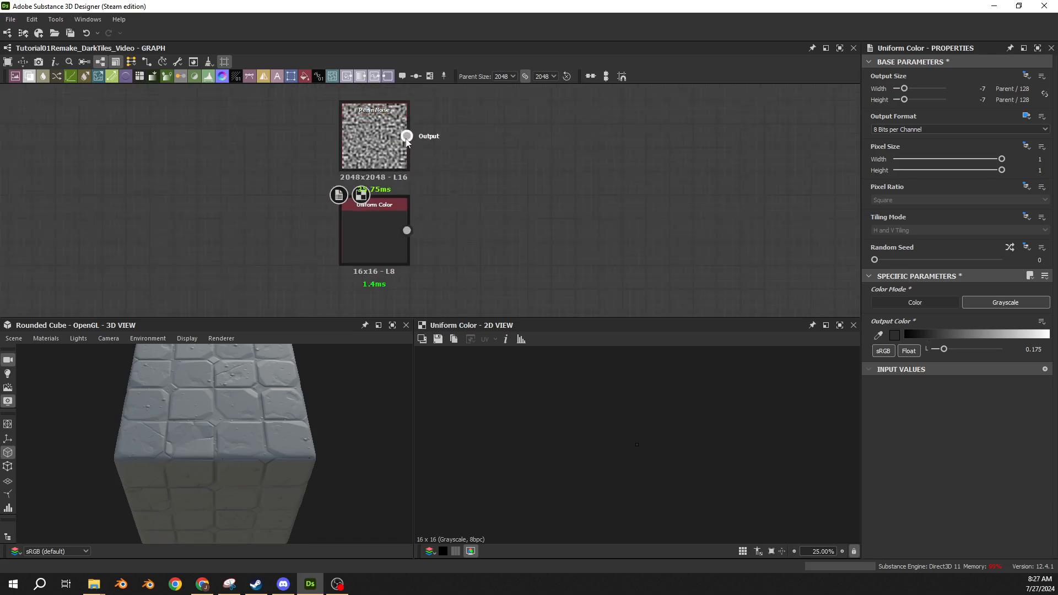
{"action": "left_click_drag", "start_coordinate": [406, 138], "coordinate": [496, 219]}
{"action": "type", "text": "blend"}
{"action": "key", "text": "Return"}
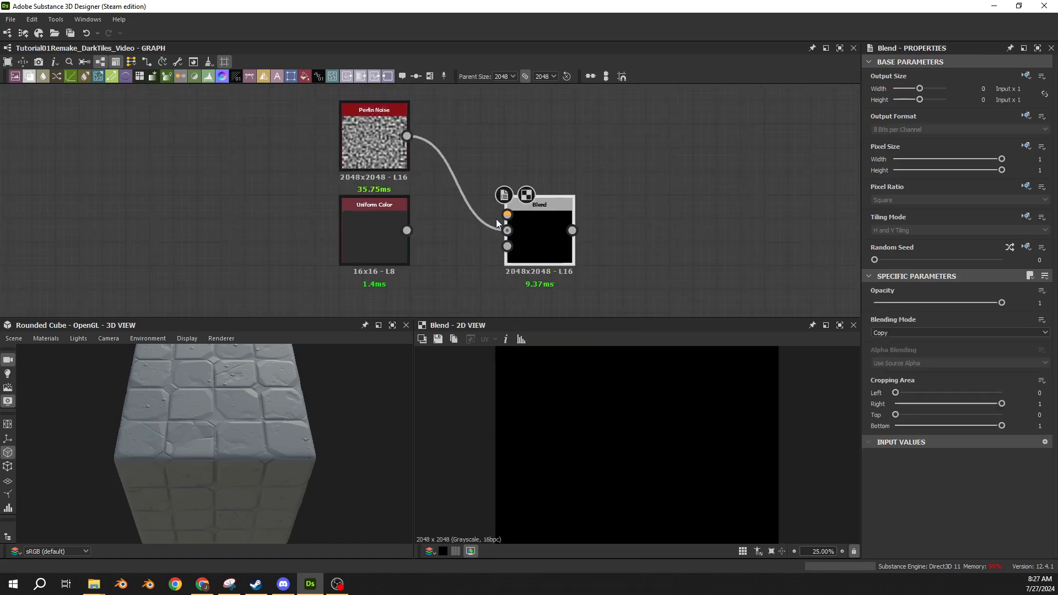
{"action": "left_click_drag", "start_coordinate": [407, 230], "coordinate": [507, 214]}
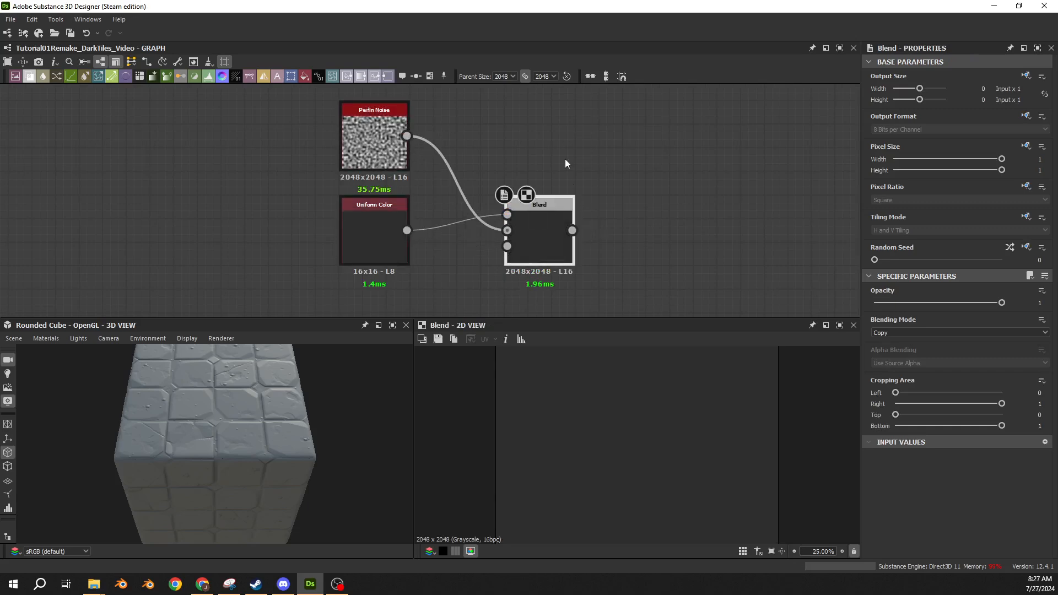
- Try an opacity of 0.5 on the Blend node and restore it to 1
{"action": "left_click", "coordinate": [1027, 303]}
{"action": "type", "text": "0.5"}
{"action": "key", "text": "Return"}
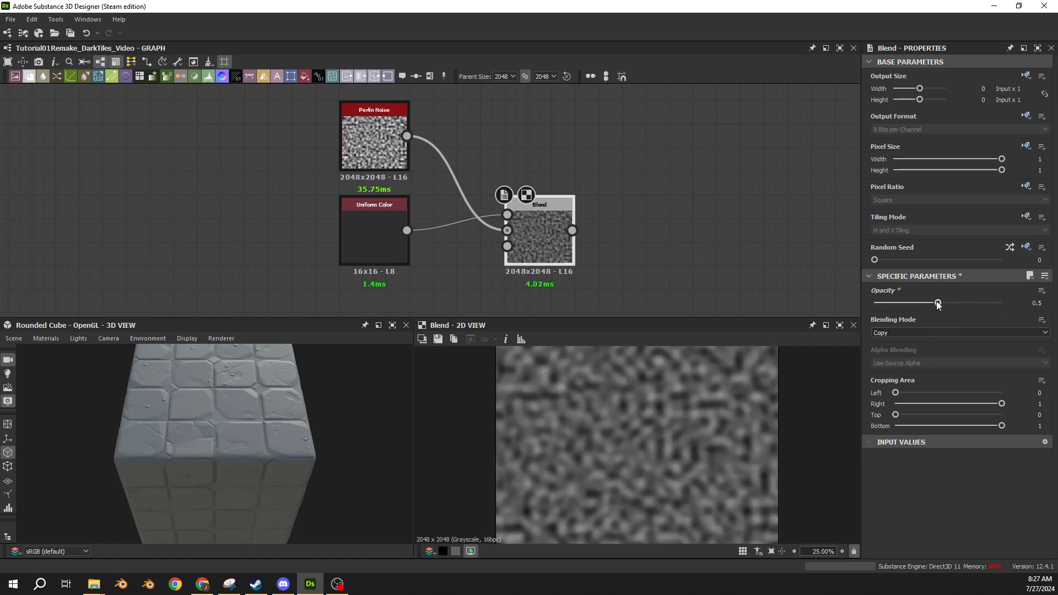
{"action": "left_click_drag", "start_coordinate": [938, 302], "coordinate": [1007, 330]}
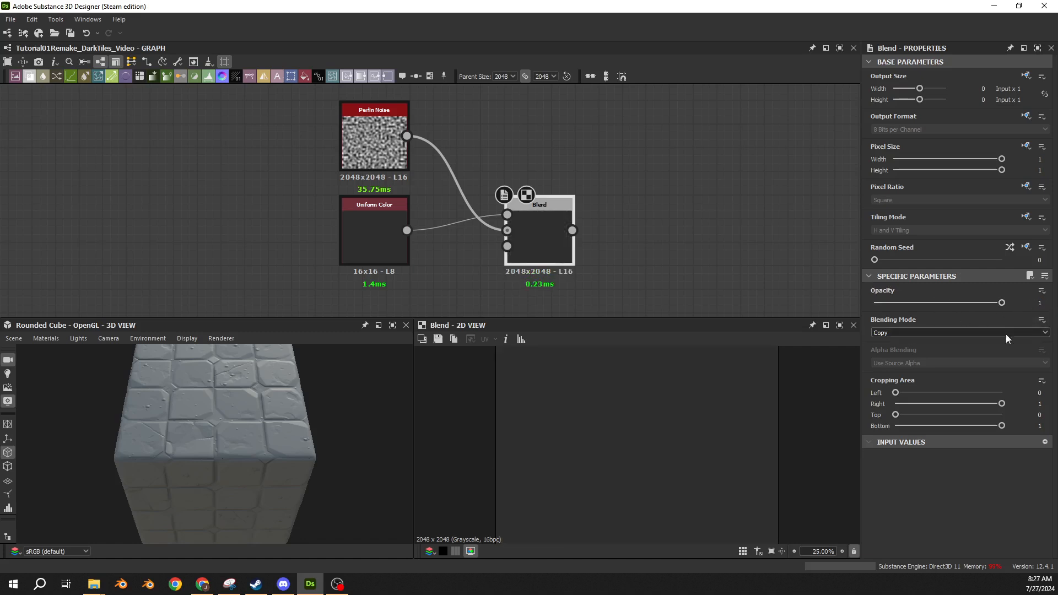
- Examine the Blend node's output format against that of the Perlin Noise node feeding its Background input
{"action": "left_click", "coordinate": [396, 153]}
{"action": "scroll", "coordinate": [481, 236], "scroll_direction": "up", "scroll_amount": 3}
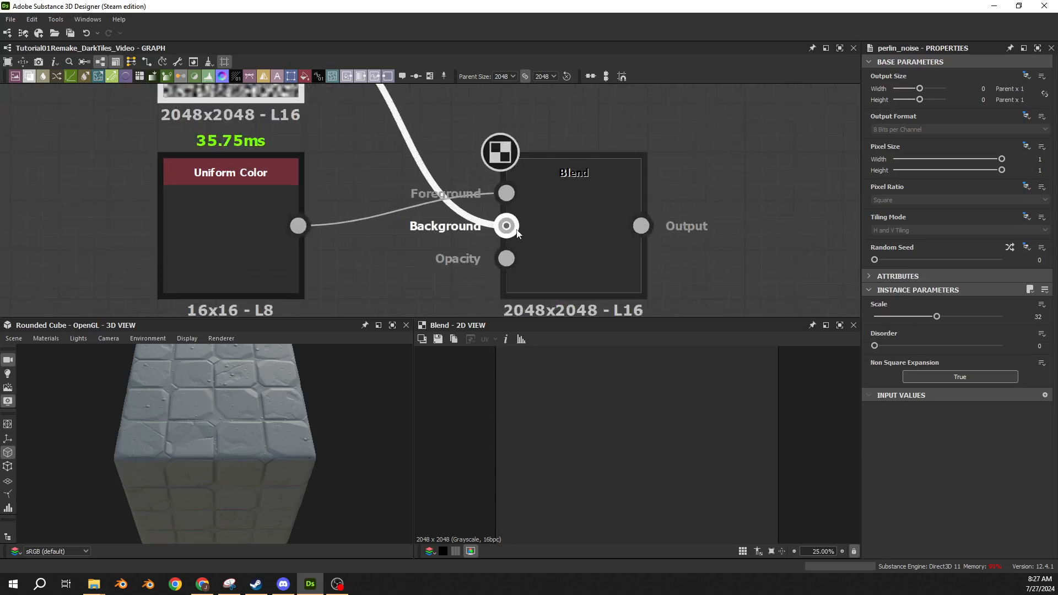
{"action": "middle_click_drag", "start_coordinate": [561, 248], "coordinate": [544, 181]}
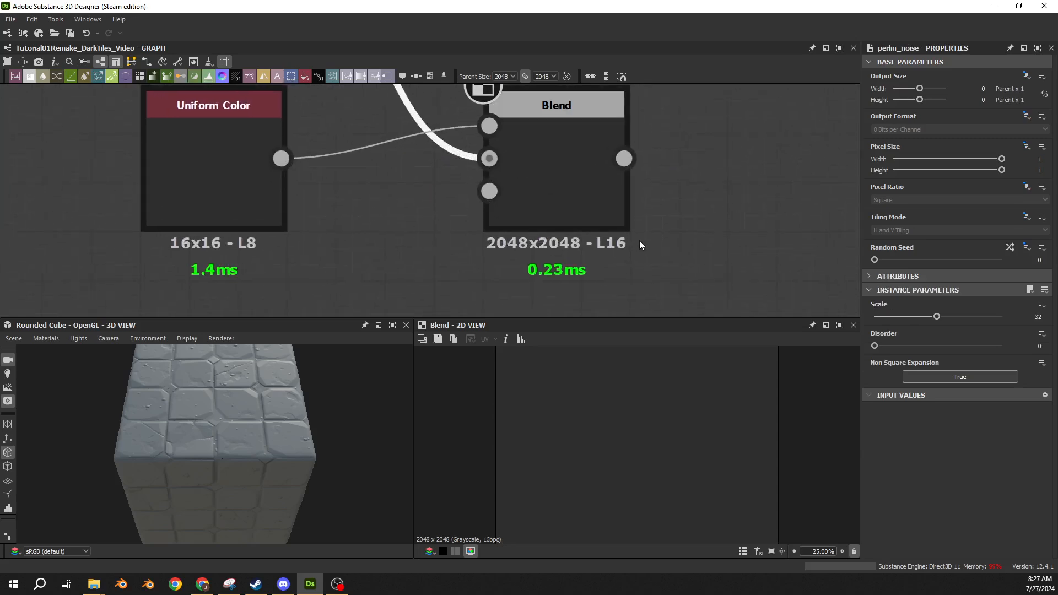
{"action": "scroll", "coordinate": [640, 240], "scroll_direction": "up", "scroll_amount": 2}
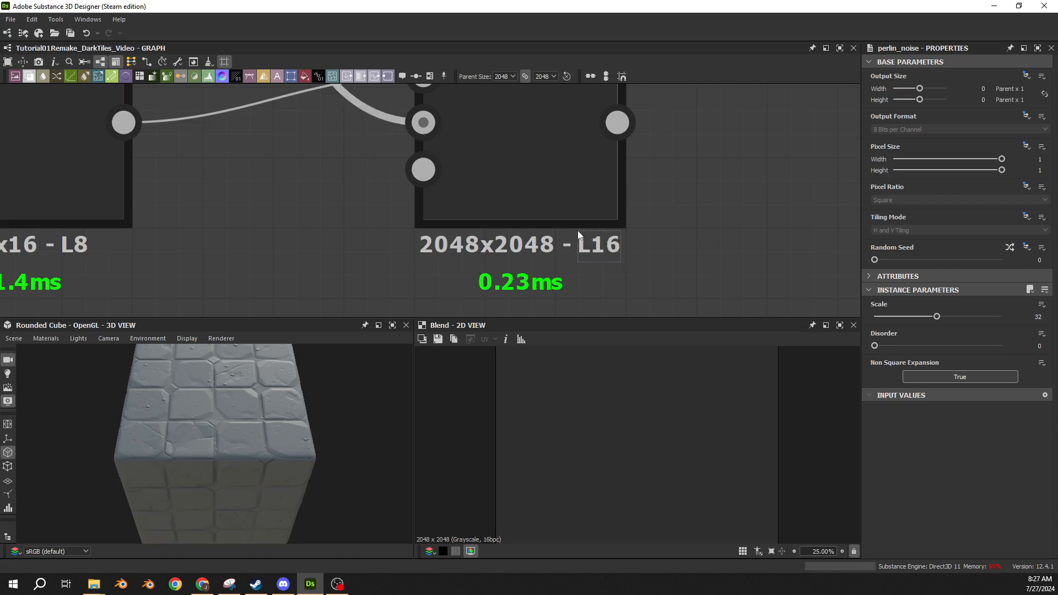
{"action": "scroll", "coordinate": [560, 234], "scroll_direction": "down", "scroll_amount": 4}
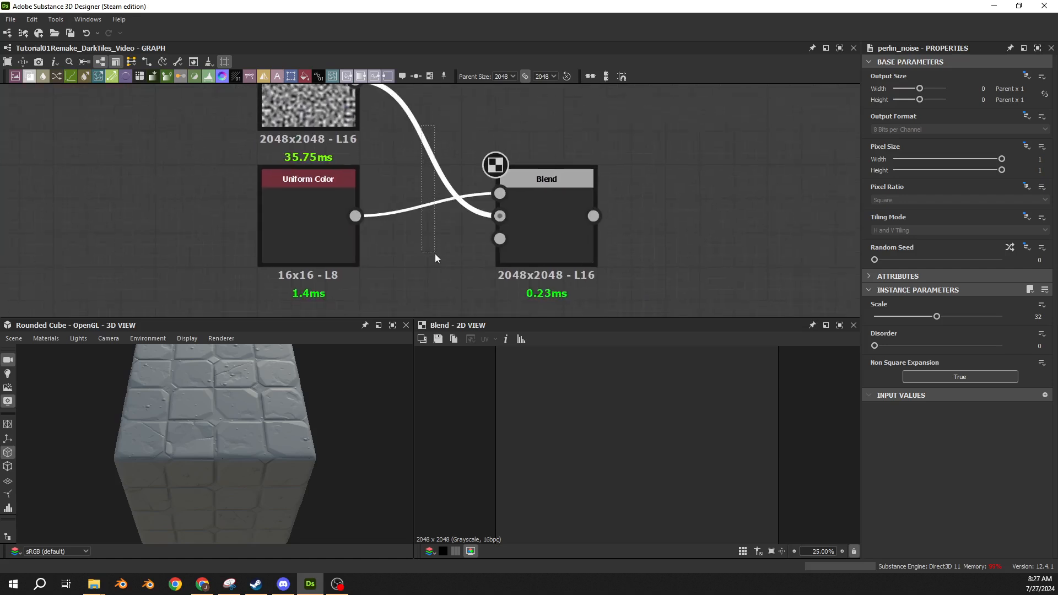
- Swap the Blend node's inputs so Uniform Color feeds the Background, and check the Blend node's resolution and bit depth
{"action": "double_click", "coordinate": [302, 194]}
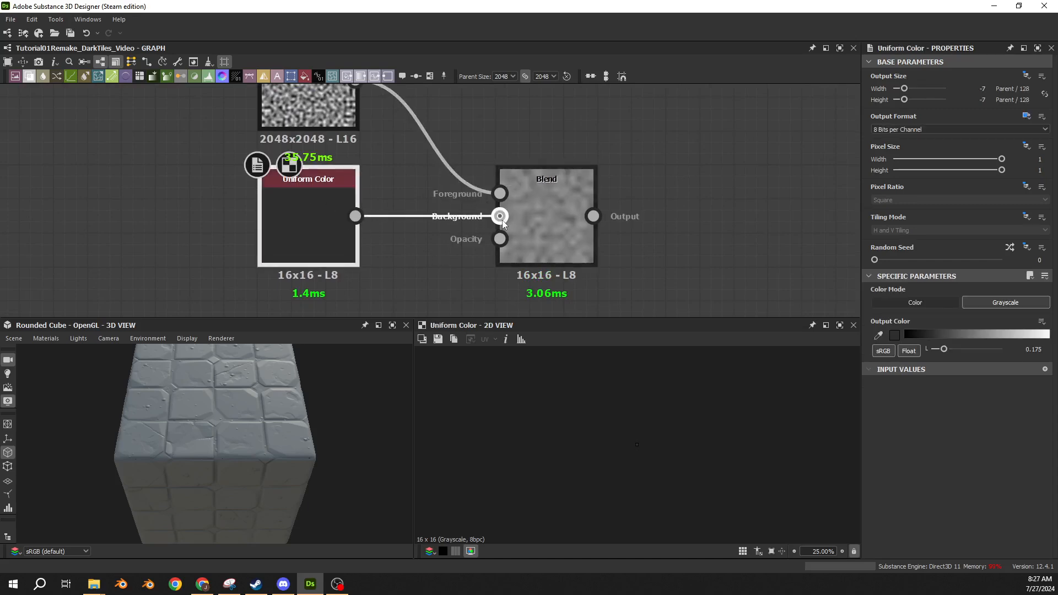
{"action": "scroll", "coordinate": [563, 249], "scroll_direction": "up", "scroll_amount": 4}
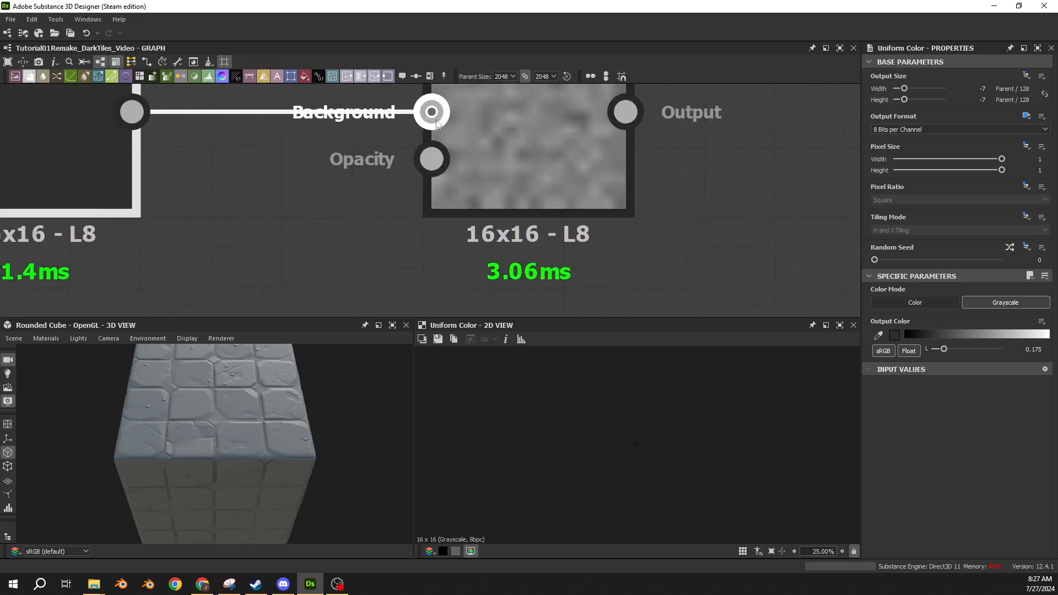
{"action": "left_click", "coordinate": [529, 212]}
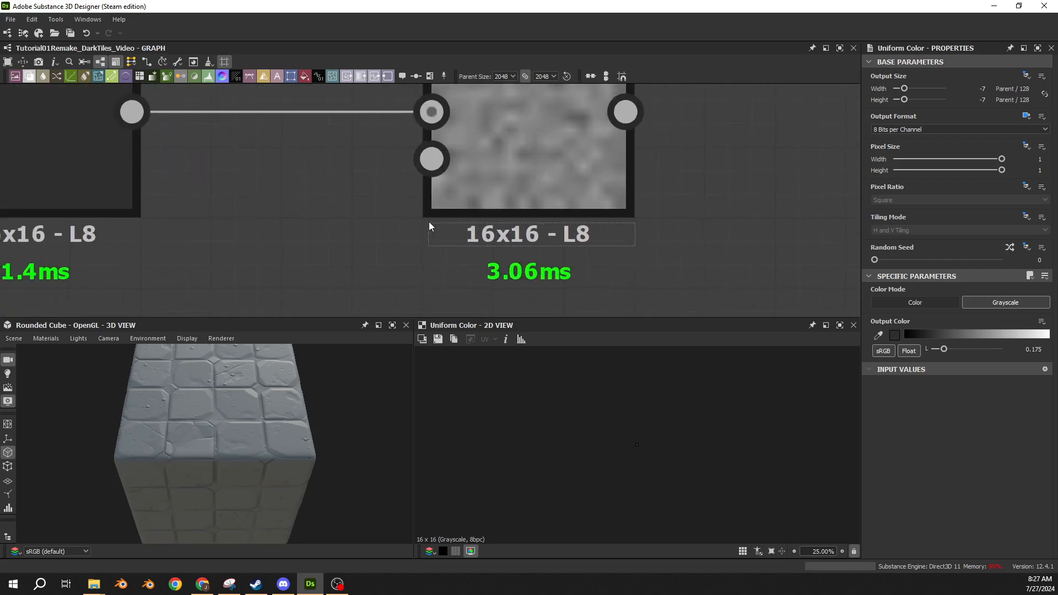
{"action": "left_click_drag", "start_coordinate": [698, 254], "coordinate": [557, 219]}
{"action": "scroll", "coordinate": [220, 233], "scroll_direction": "down", "scroll_amount": 3}
{"action": "middle_click_drag", "start_coordinate": [242, 221], "coordinate": [329, 234]}
- Set the Uniform Color node's output format to 16 Bits per Channel and check the Blend node's resulting format
{"action": "left_click", "coordinate": [228, 199]}
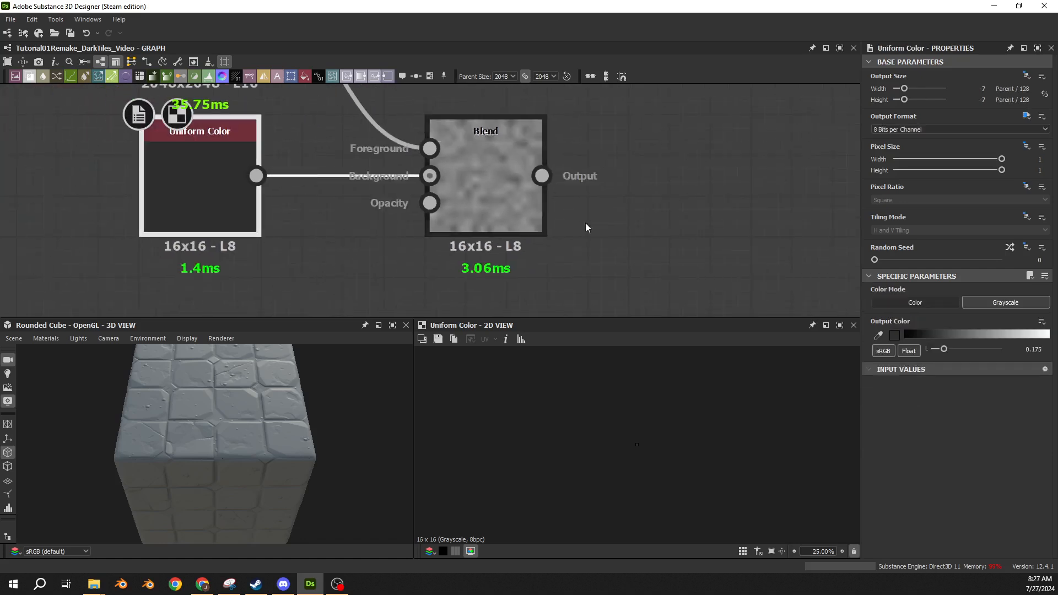
{"action": "left_click", "coordinate": [966, 132]}
{"action": "left_click", "coordinate": [904, 145]}
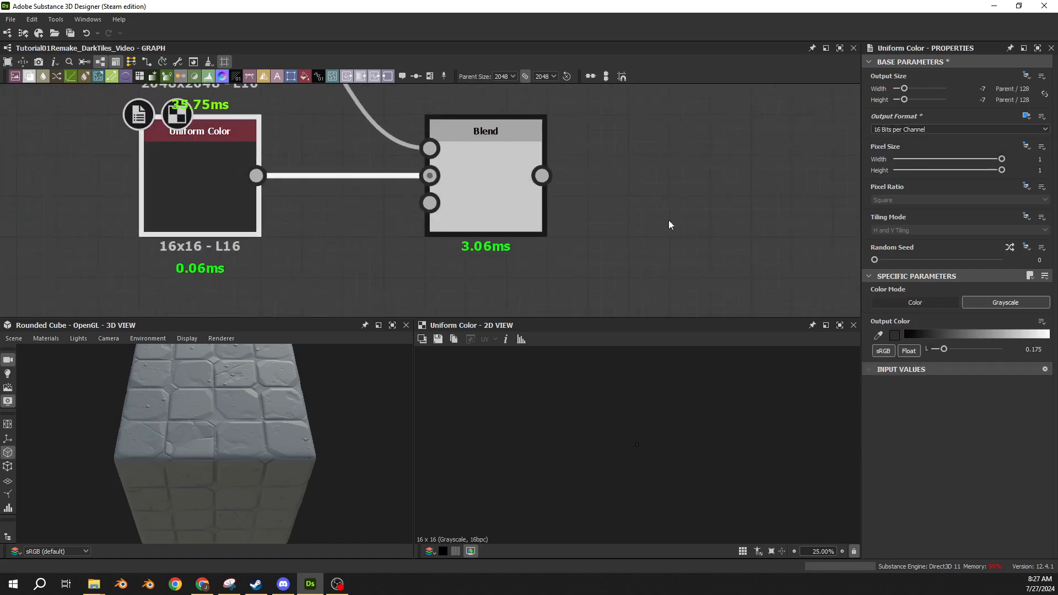
{"action": "left_click", "coordinate": [515, 198]}
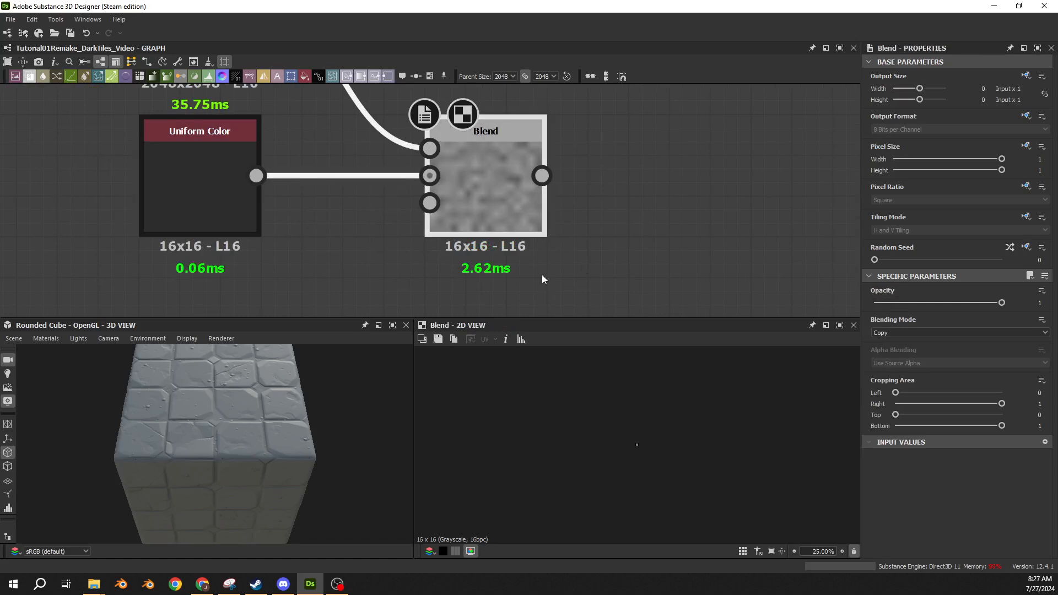
{"action": "left_click_drag", "start_coordinate": [547, 256], "coordinate": [521, 242]}
- Return the Uniform Color node's output format to 8 Bits per Channel and compare it with the Blend node's format
{"action": "left_click", "coordinate": [211, 219]}
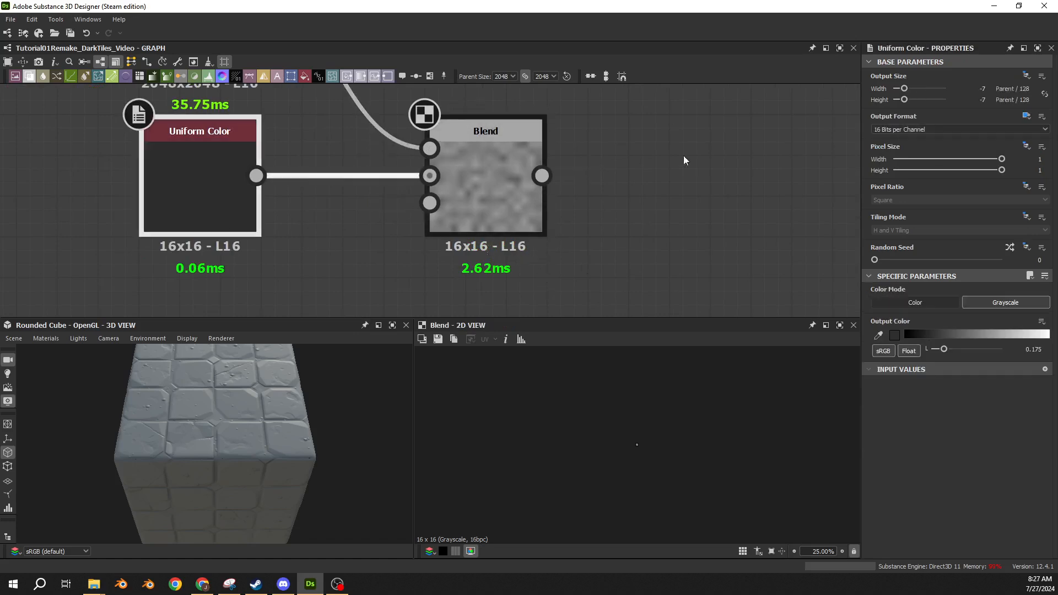
{"action": "left_click", "coordinate": [925, 132]}
{"action": "left_click", "coordinate": [925, 139]}
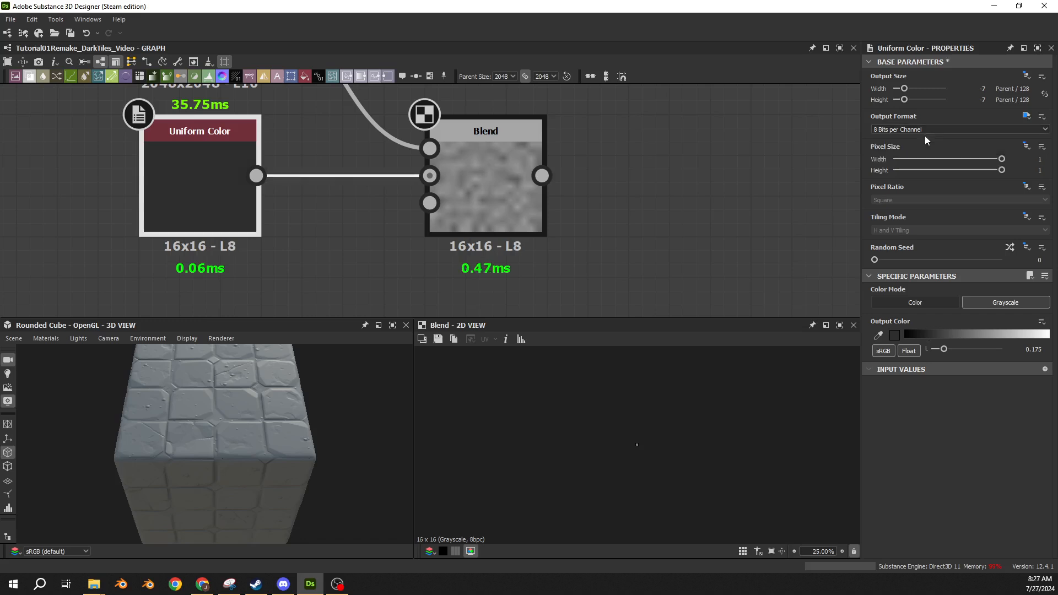
{"action": "scroll", "coordinate": [551, 245], "scroll_direction": "down", "scroll_amount": 3}
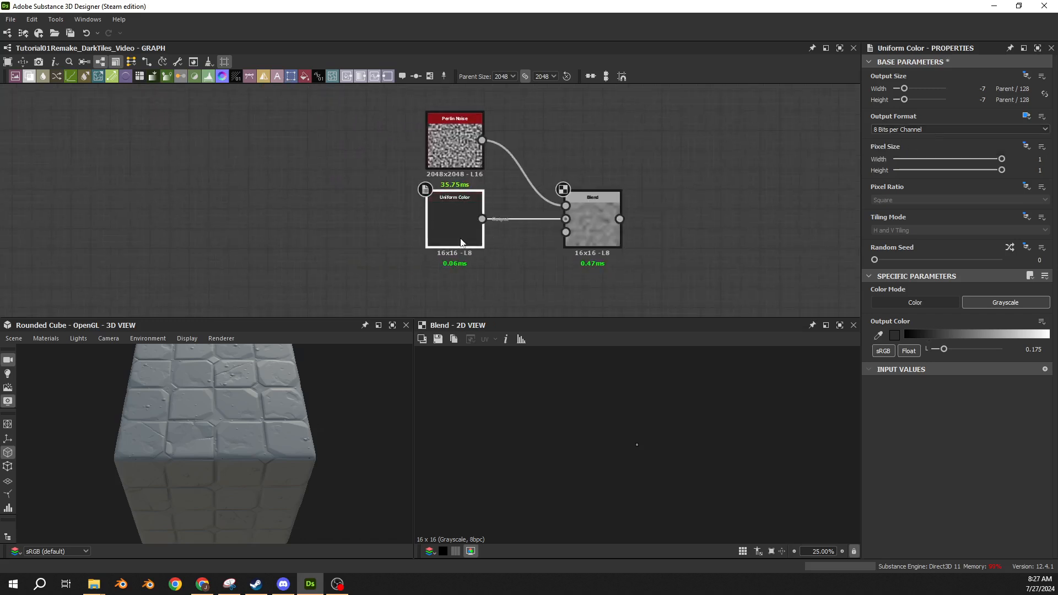
{"action": "scroll", "coordinate": [468, 256], "scroll_direction": "up", "scroll_amount": 3}
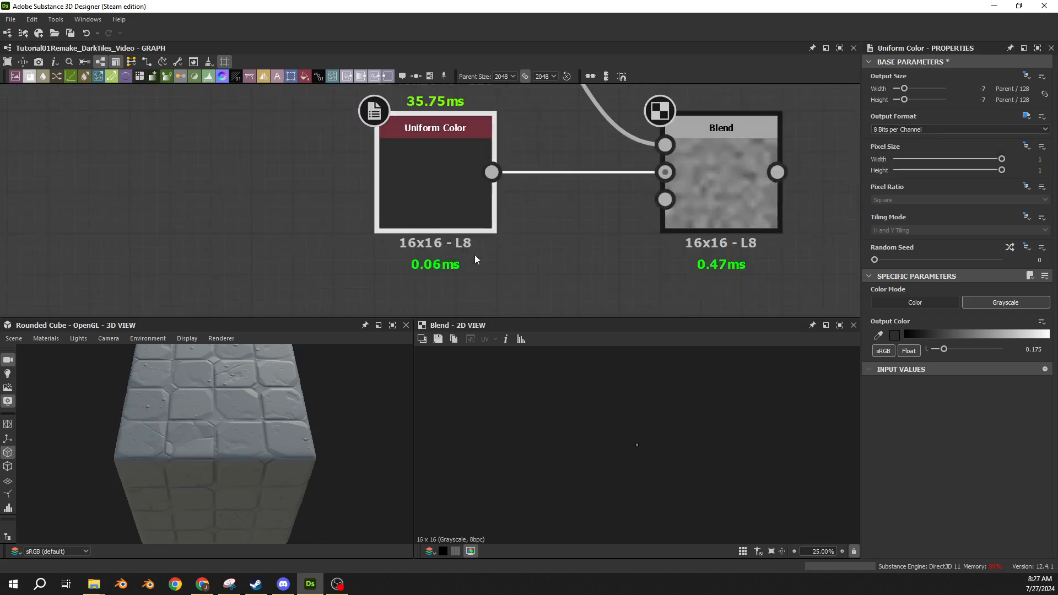
- Swap the Blend node's inputs so Perlin Noise feeds the Background, and check the Blend node's output format
{"action": "middle_click_drag", "start_coordinate": [604, 246], "coordinate": [475, 292]}
{"action": "middle_click_drag", "start_coordinate": [477, 163], "coordinate": [480, 190]}
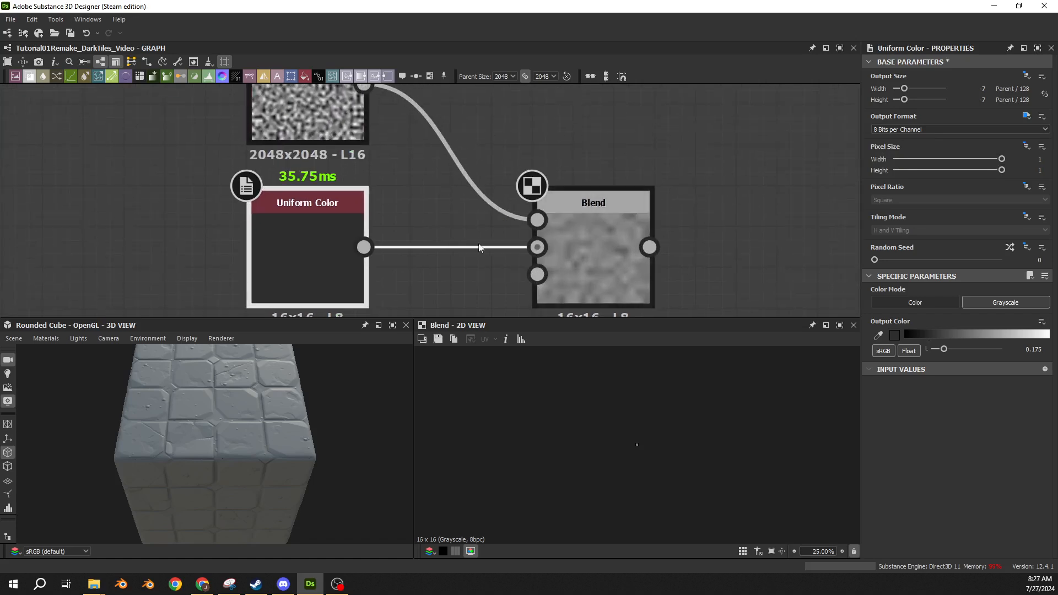
{"action": "left_click_drag", "start_coordinate": [479, 248], "coordinate": [540, 250]}
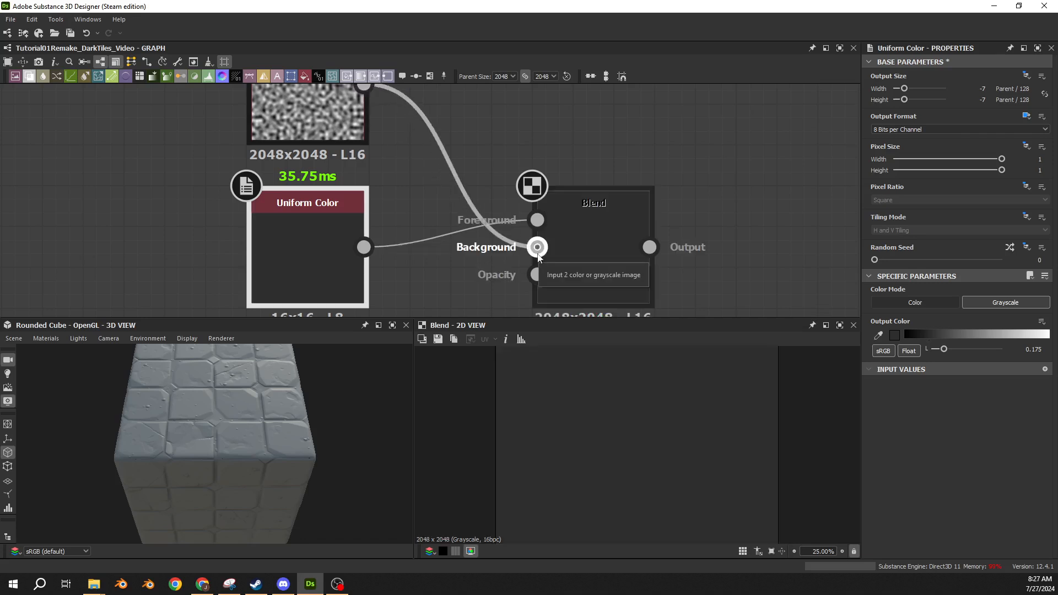
{"action": "middle_click_drag", "start_coordinate": [660, 291], "coordinate": [640, 209]}
{"action": "left_click_drag", "start_coordinate": [686, 257], "coordinate": [601, 229]}
- Delete the Perlin Noise and Blend nodes, leaving the Uniform Color node selected
{"action": "scroll", "coordinate": [505, 246], "scroll_direction": "down", "scroll_amount": 5}
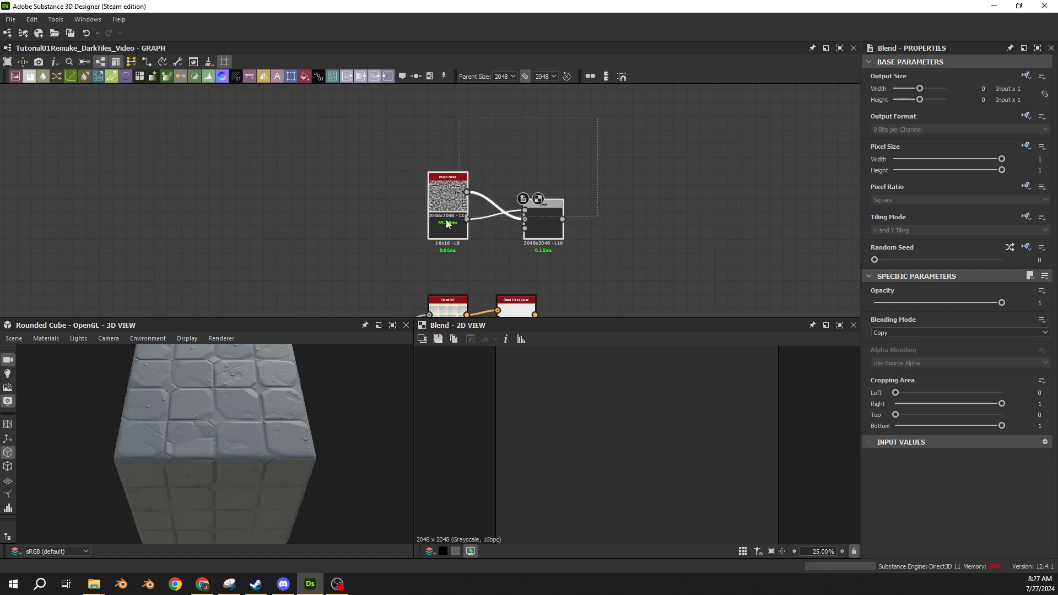
{"action": "left_click", "coordinate": [452, 190]}
{"action": "key", "text": "Delete"}
{"action": "left_click", "coordinate": [539, 212]}
{"action": "key", "text": "Delete"}
{"action": "middle_click_drag", "start_coordinate": [523, 245], "coordinate": [500, 216]}
{"action": "scroll", "coordinate": [512, 243], "scroll_direction": "up", "scroll_amount": 2}
{"action": "left_click", "coordinate": [396, 164]}
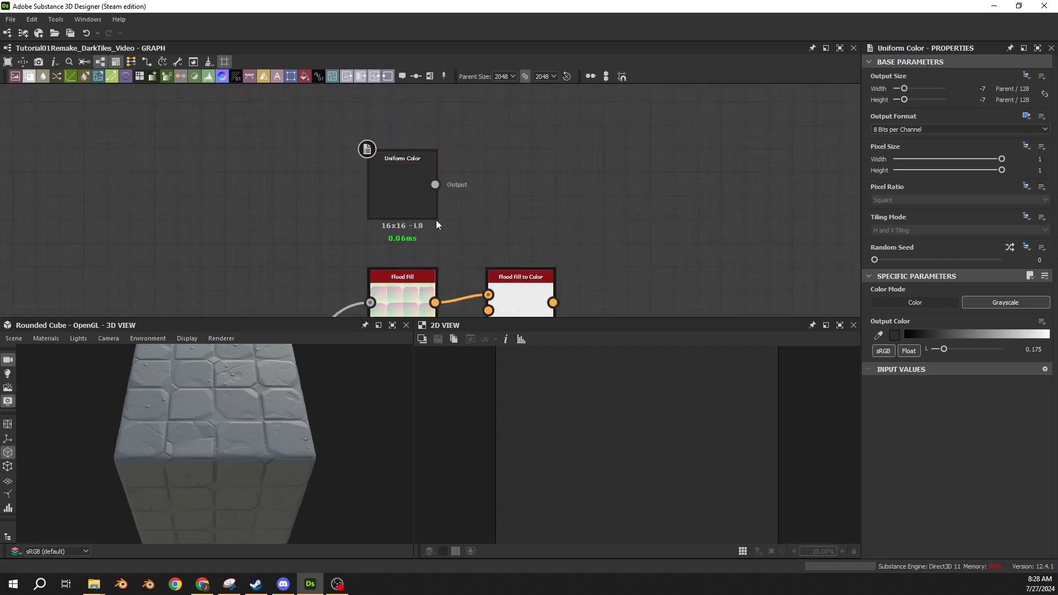
- Undo the deletion of the Perlin Noise and Blend nodes
{"action": "key", "text": "ctrl+z"}
{"action": "key", "text": "ctrl+z"}
{"action": "key", "text": "ctrl+z"}
- Move the Perlin Noise node higher above the Uniform Color node, and preview it and the Blend node in the 2D view
{"action": "middle_click_drag", "start_coordinate": [479, 167], "coordinate": [495, 272]}
{"action": "left_click_drag", "start_coordinate": [418, 193], "coordinate": [418, 123]}
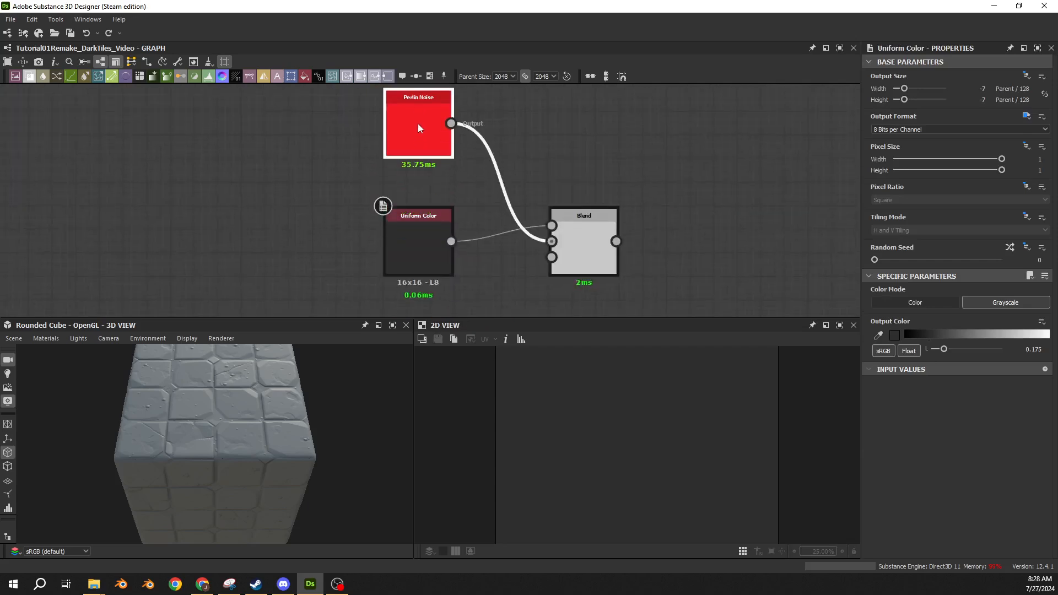
{"action": "double_click", "coordinate": [419, 143]}
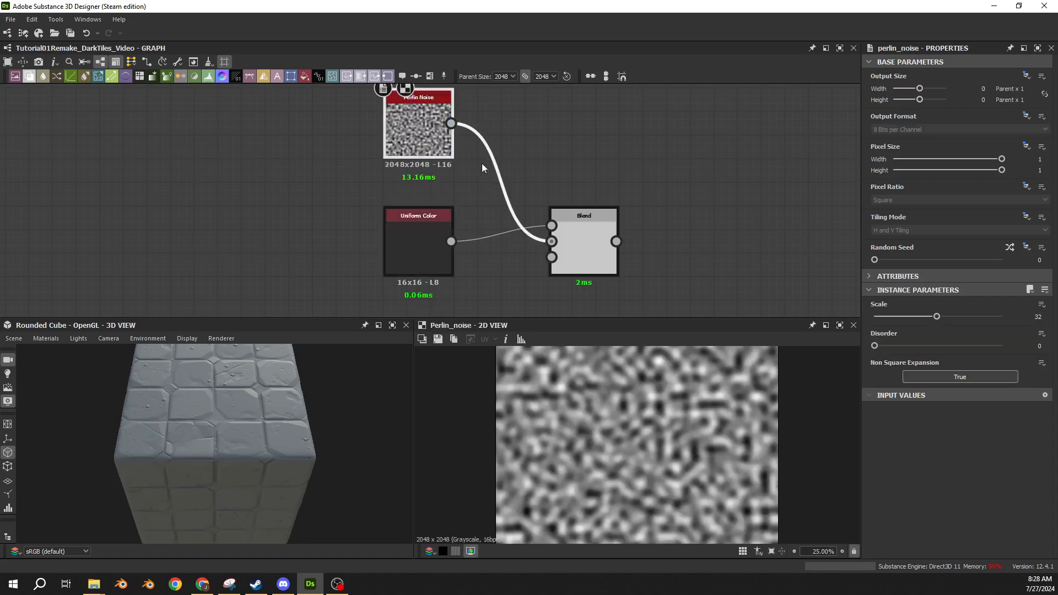
{"action": "double_click", "coordinate": [601, 265]}
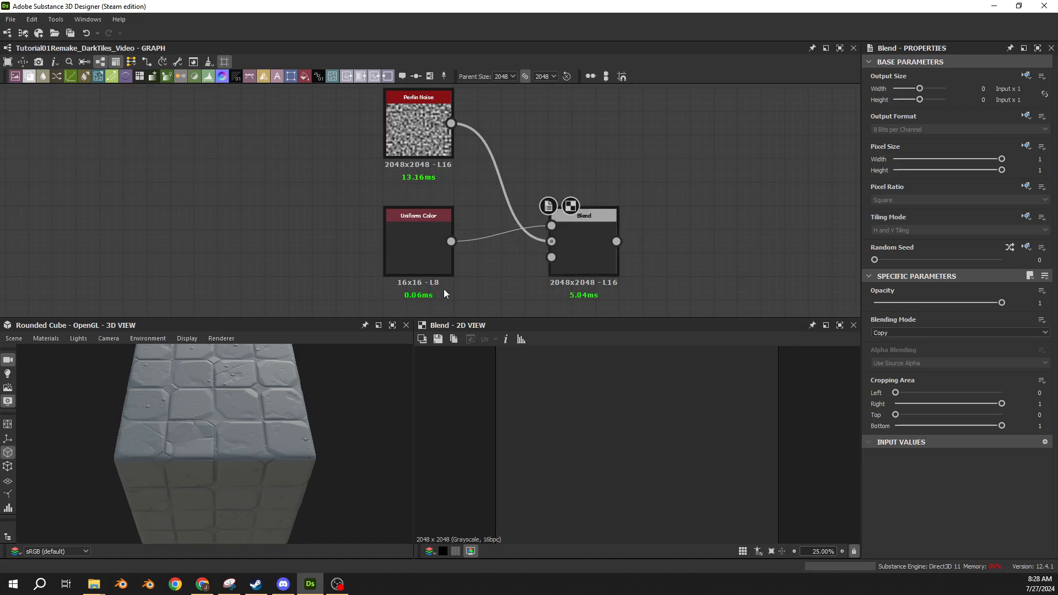
- Swap the two Blend input connections so Perlin Noise feeds the Foreground and Uniform Color feeds the Background
{"action": "left_click", "coordinate": [474, 241]}
{"action": "left_click", "coordinate": [503, 188], "text": "ctrl"}
{"action": "key", "text": "x"}
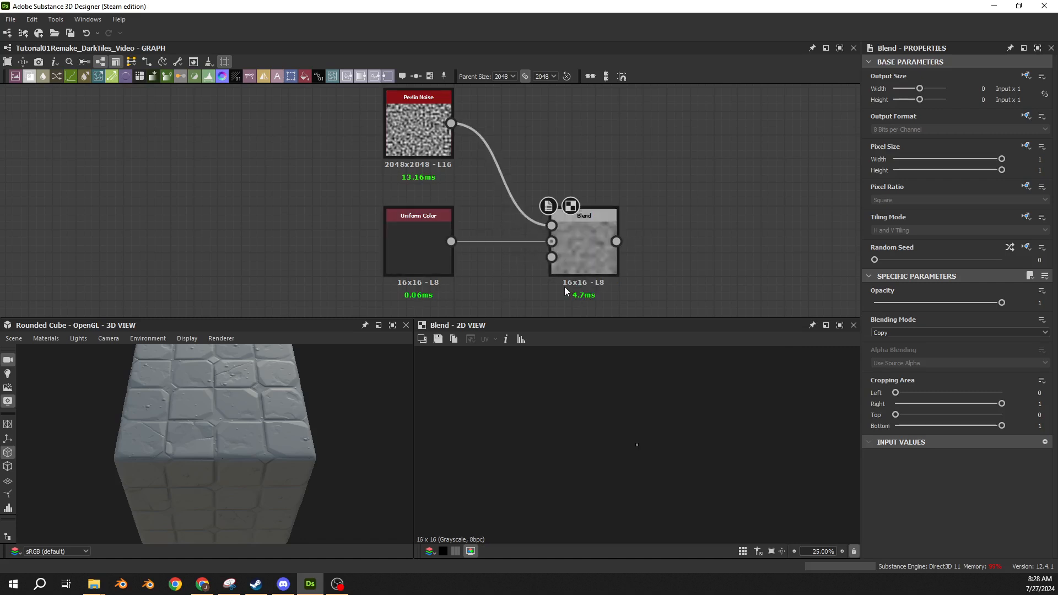
- Examine the Blend node's pixelated output up close in the 2D view and compare it with the Perlin Noise output
{"action": "left_click", "coordinate": [591, 246]}
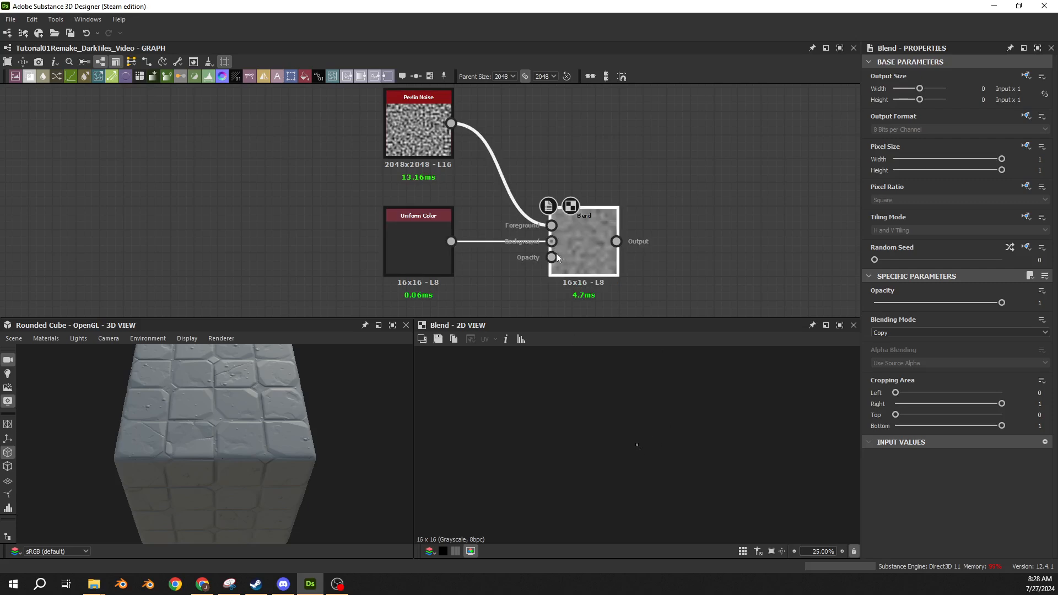
{"action": "scroll", "coordinate": [643, 450], "scroll_direction": "up", "scroll_amount": 10}
{"action": "scroll", "coordinate": [644, 450], "scroll_direction": "down", "scroll_amount": 3}
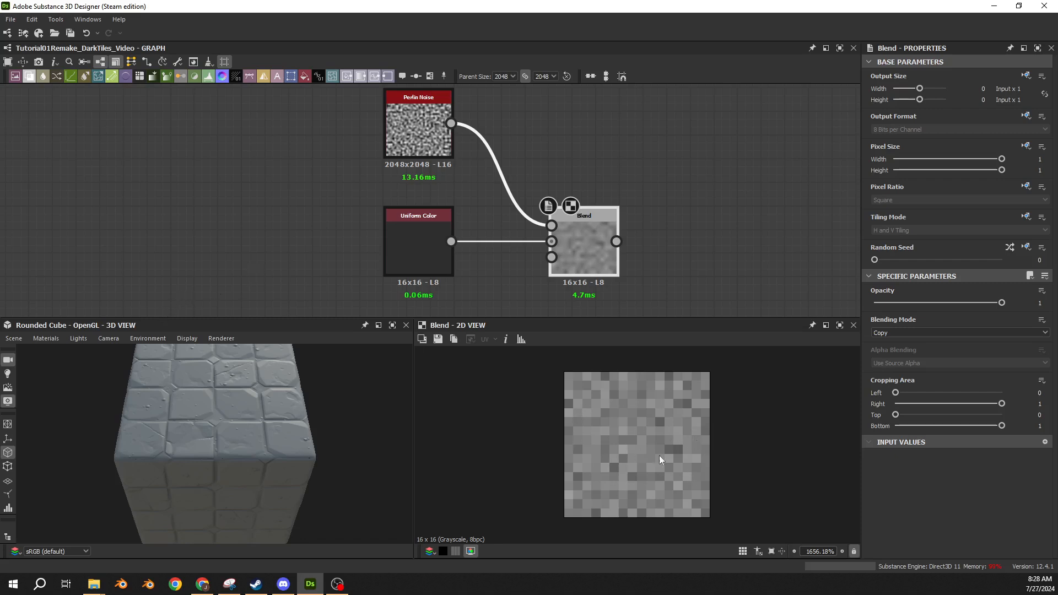
{"action": "double_click", "coordinate": [419, 127]}
{"action": "left_click", "coordinate": [410, 234]}
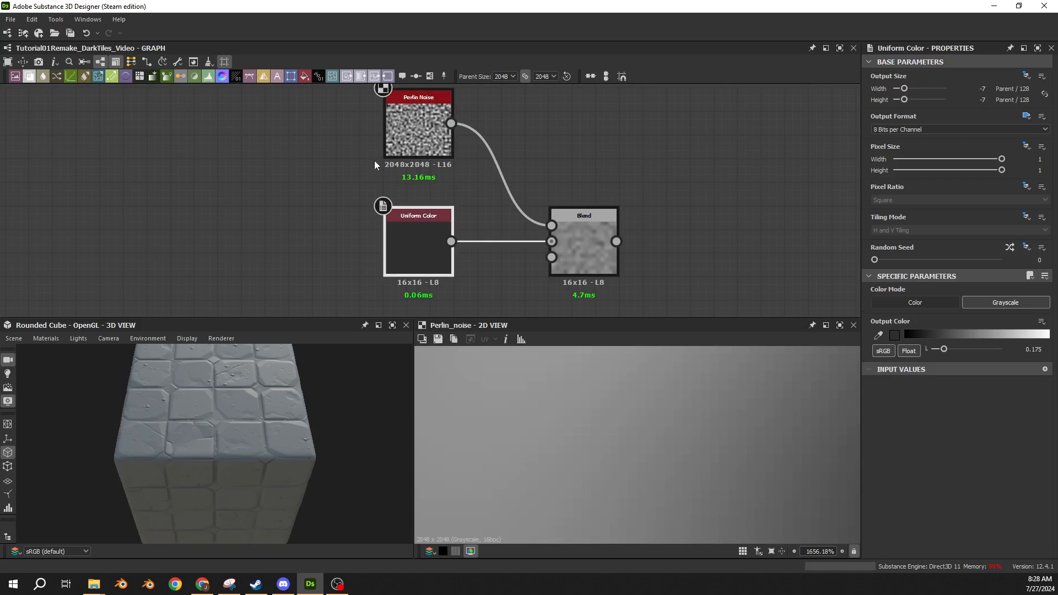
{"action": "left_click", "coordinate": [613, 268]}
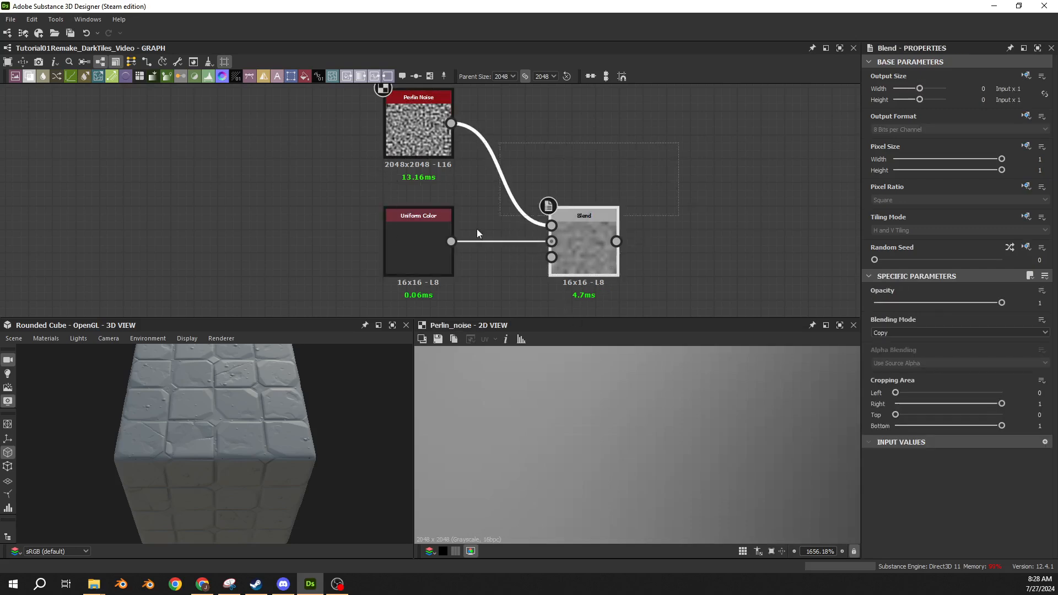
{"action": "key", "text": "ctrl+a"}
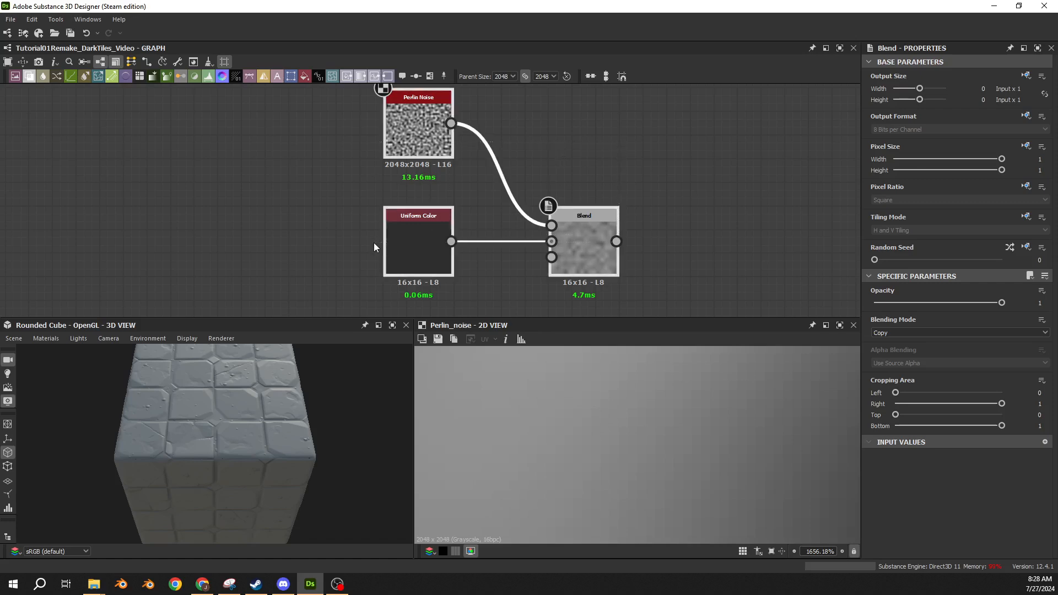
{"action": "key", "text": "Delete"}
{"action": "key", "text": "ctrl+z"}
- Delete the Perlin Noise and Blend nodes and preview the remaining Uniform Color node in the 2D view
{"action": "left_click", "coordinate": [433, 135], "text": "ctrl"}
{"action": "left_click", "coordinate": [581, 231], "text": "ctrl"}
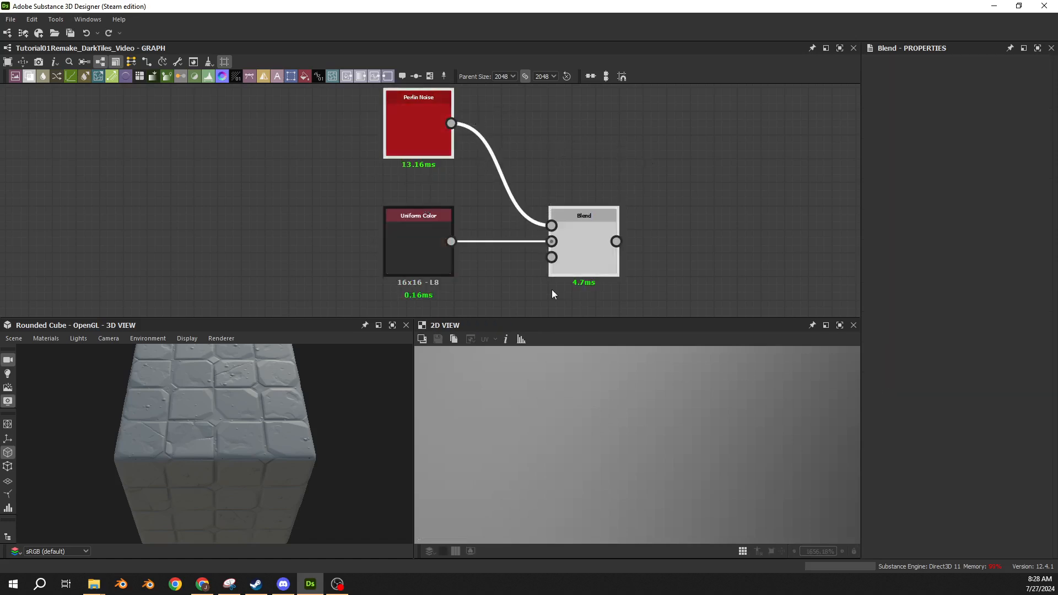
{"action": "key", "text": "Delete"}
{"action": "double_click", "coordinate": [414, 269]}
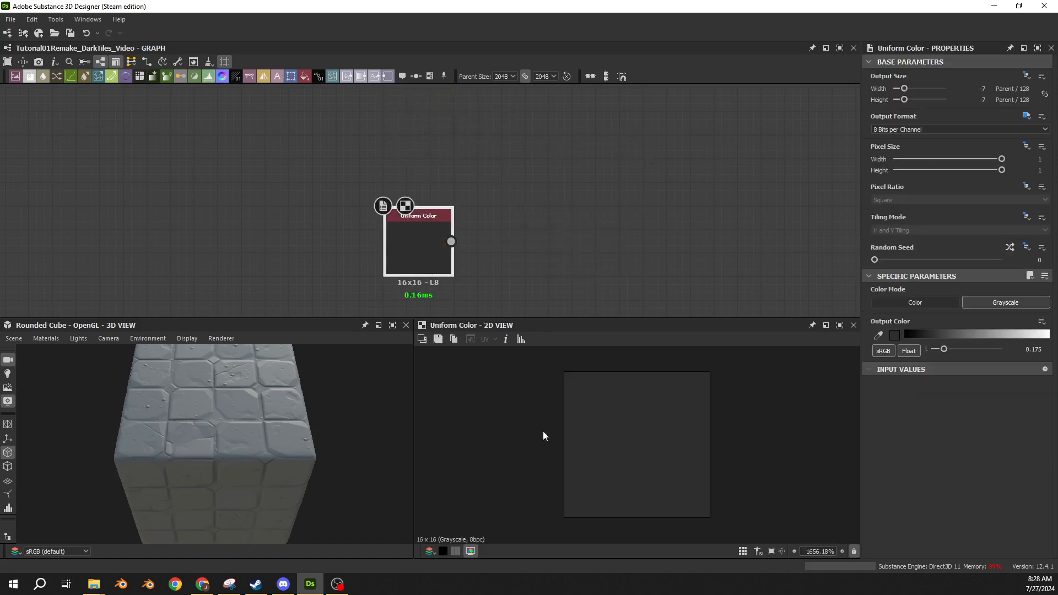
{"action": "scroll", "coordinate": [622, 450], "scroll_direction": "down", "scroll_amount": 5}
{"action": "scroll", "coordinate": [634, 455], "scroll_direction": "up", "scroll_amount": 5}
- Preview the Invert Grayscale node's full tile mask in the 2D view
{"action": "middle_click_drag", "start_coordinate": [549, 250], "coordinate": [614, 156]}
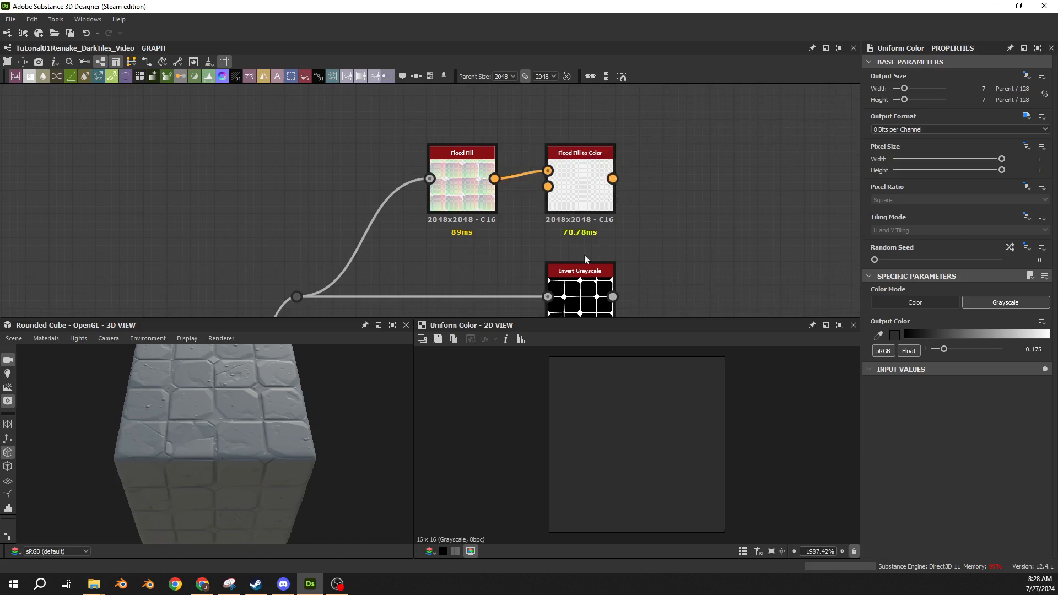
{"action": "middle_click_drag", "start_coordinate": [551, 297], "coordinate": [561, 189]}
{"action": "scroll", "coordinate": [561, 189], "scroll_direction": "down", "scroll_amount": 1}
{"action": "left_click", "coordinate": [614, 182]}
{"action": "double_click", "coordinate": [615, 182]}
{"action": "scroll", "coordinate": [622, 444], "scroll_direction": "down", "scroll_amount": 15}
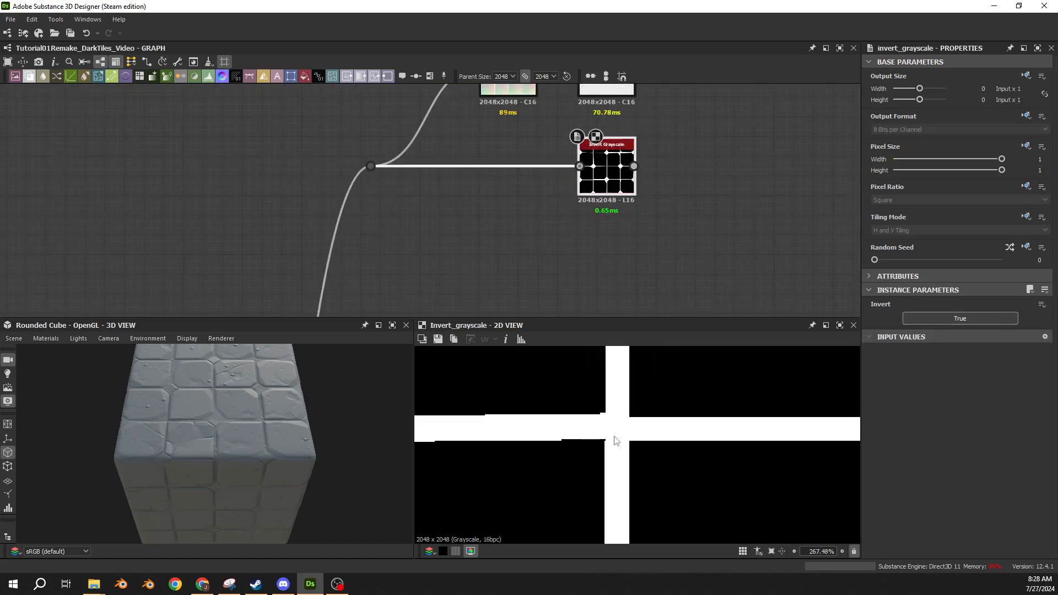
{"action": "scroll", "coordinate": [619, 439], "scroll_direction": "up", "scroll_amount": 2}
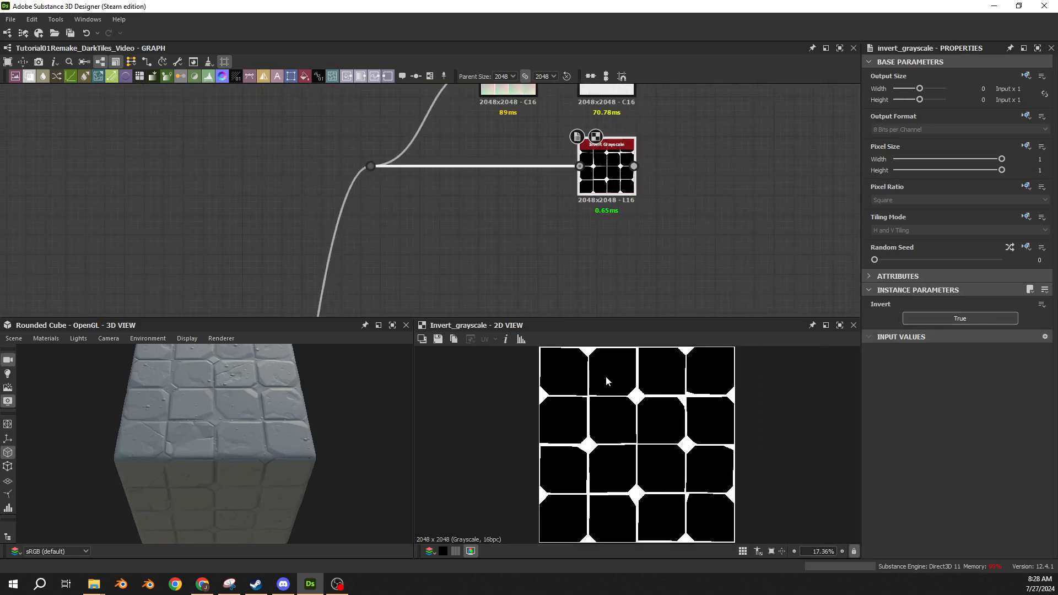
- Move the Uniform Color node closer above the Flood Fill node and set its output format to Relative to Parent
{"action": "middle_click_drag", "start_coordinate": [729, 161], "coordinate": [667, 229]}
{"action": "scroll", "coordinate": [667, 229], "scroll_direction": "down", "scroll_amount": 1}
{"action": "middle_click_drag", "start_coordinate": [628, 120], "coordinate": [456, 184]}
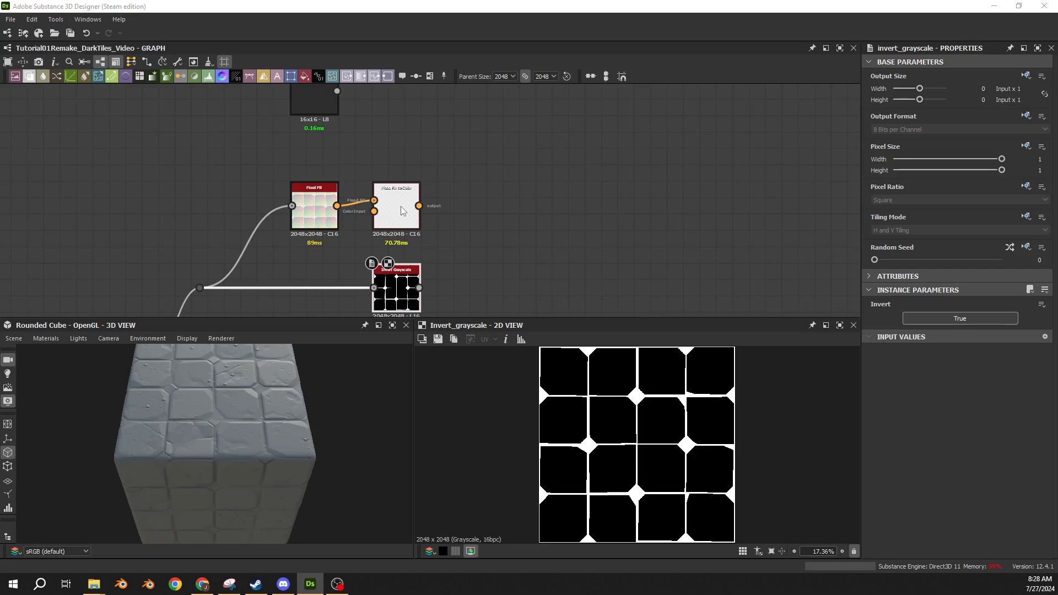
{"action": "left_click_drag", "start_coordinate": [329, 98], "coordinate": [388, 217]}
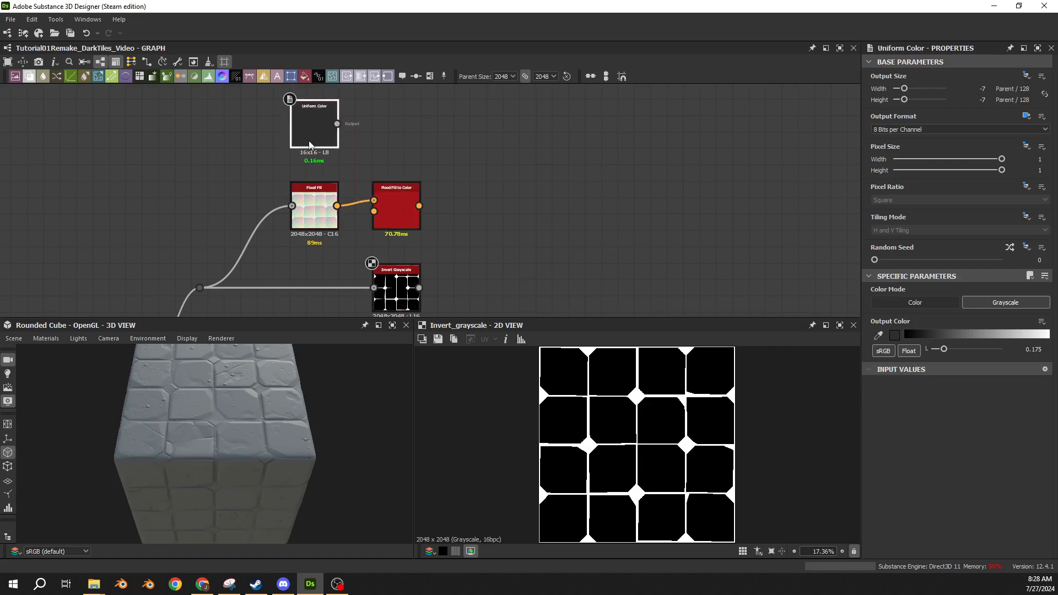
{"action": "left_click", "coordinate": [1027, 115]}
{"action": "left_click", "coordinate": [936, 131]}
{"action": "left_click", "coordinate": [881, 128]}
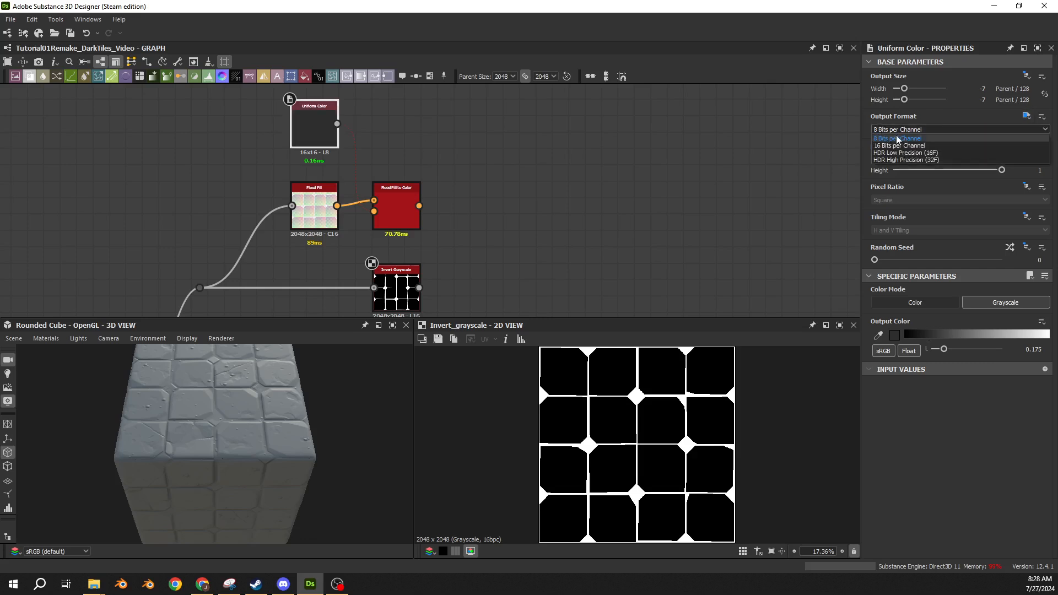
{"action": "left_click", "coordinate": [899, 139]}
{"action": "left_click", "coordinate": [1026, 116]}
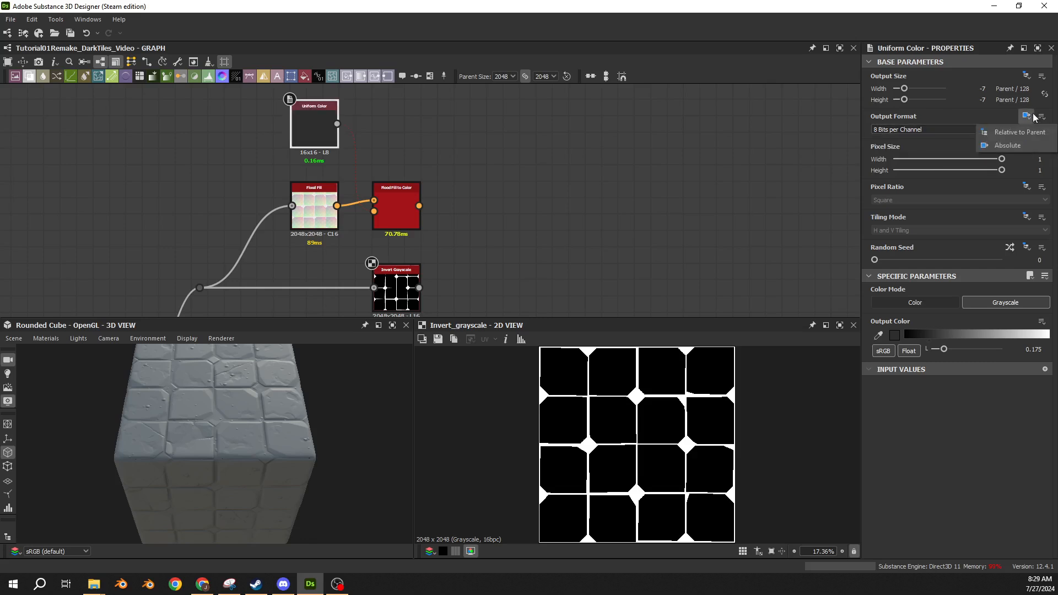
{"action": "left_click", "coordinate": [1013, 133]}
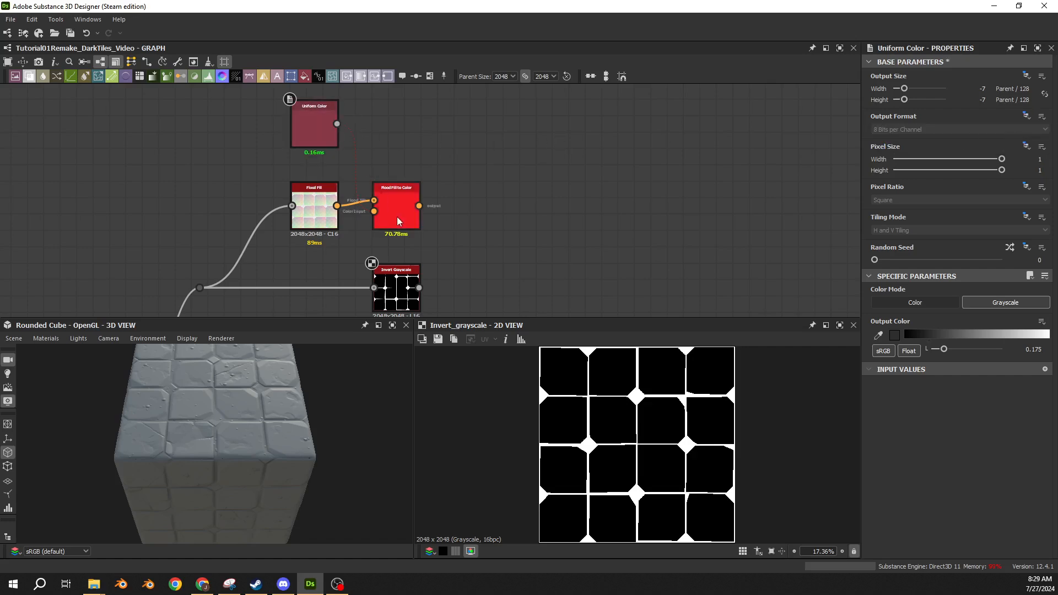
- Switch the Uniform Color node to Color mode and feed it into the Flood Fill to Color node's Color Input, previewing the result
{"action": "left_click", "coordinate": [913, 303]}
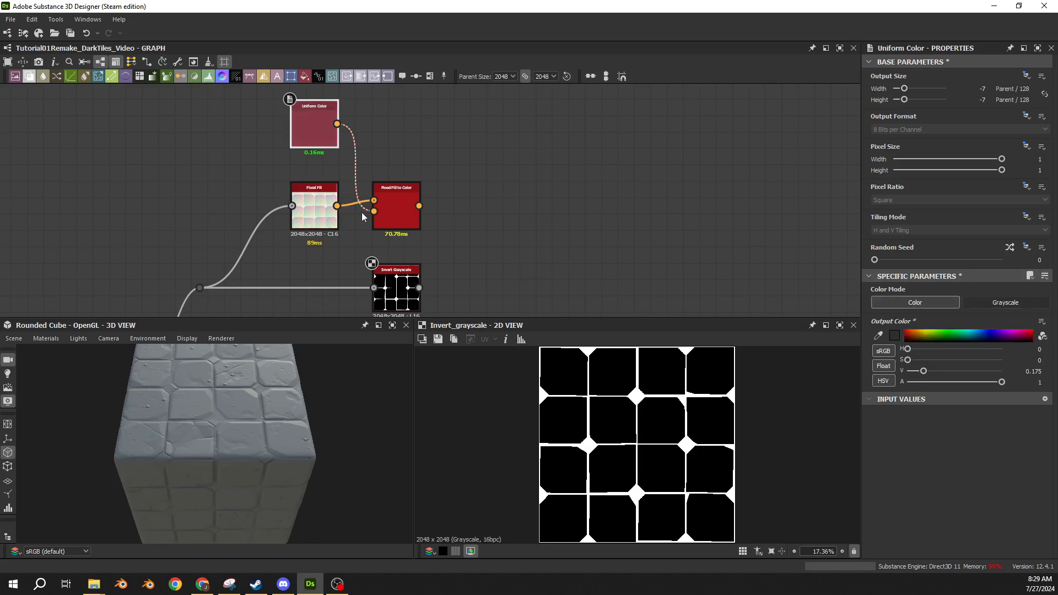
{"action": "scroll", "coordinate": [362, 217], "scroll_direction": "up", "scroll_amount": 7}
{"action": "scroll", "coordinate": [431, 217], "scroll_direction": "down", "scroll_amount": 4}
{"action": "double_click", "coordinate": [447, 225]}
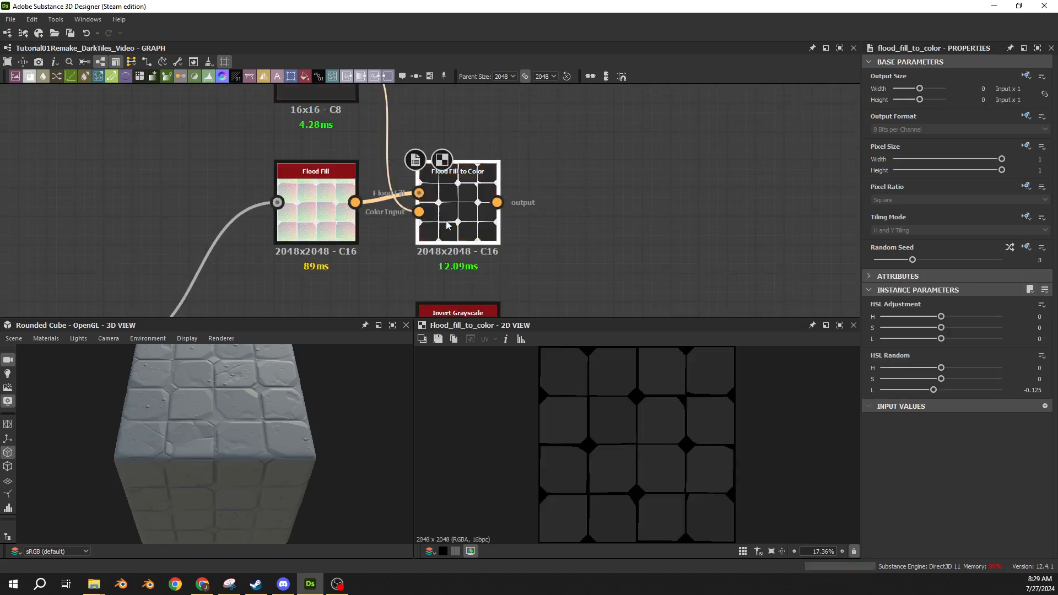
{"action": "scroll", "coordinate": [474, 194], "scroll_direction": "down", "scroll_amount": 3}
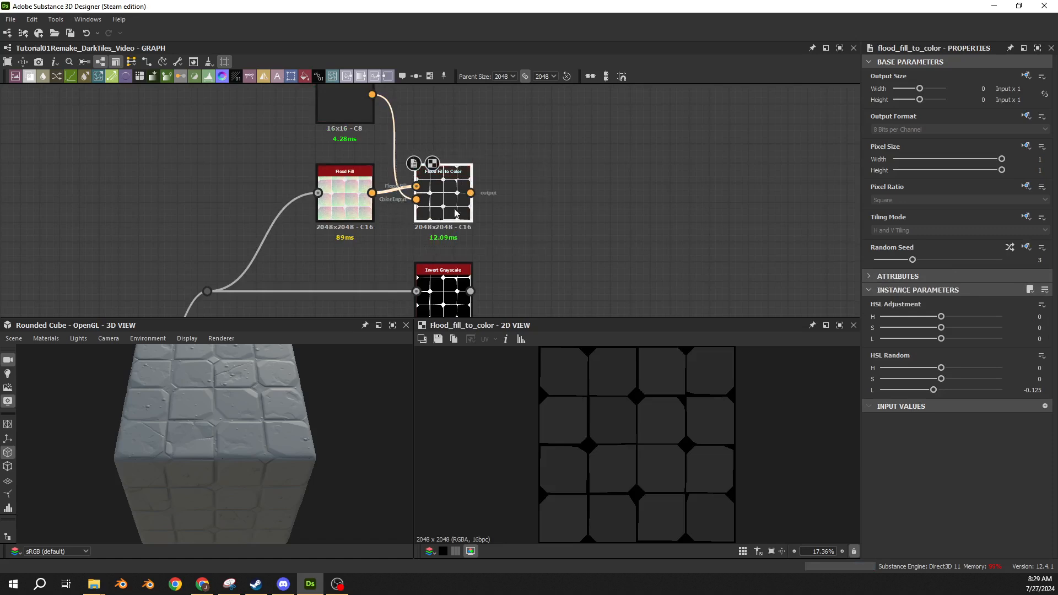
- Add a second Flood Fill to Color node fed by the Flood Fill output, placed above the existing one
{"action": "middle_click_drag", "start_coordinate": [372, 193], "coordinate": [412, 247]}
{"action": "left_click_drag", "start_coordinate": [412, 246], "coordinate": [496, 142]}
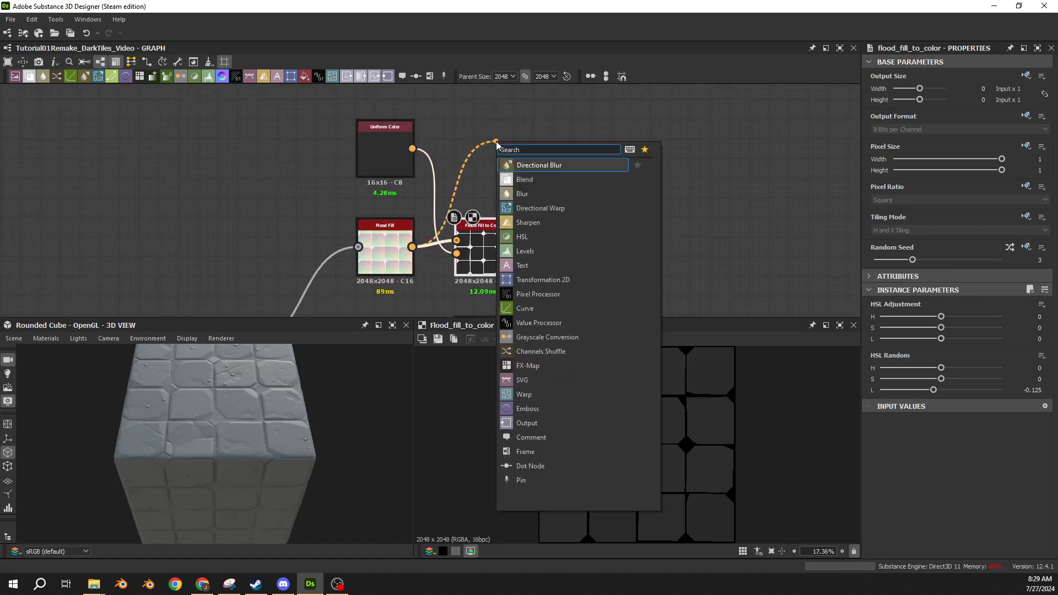
{"action": "type", "text": "flood f"}
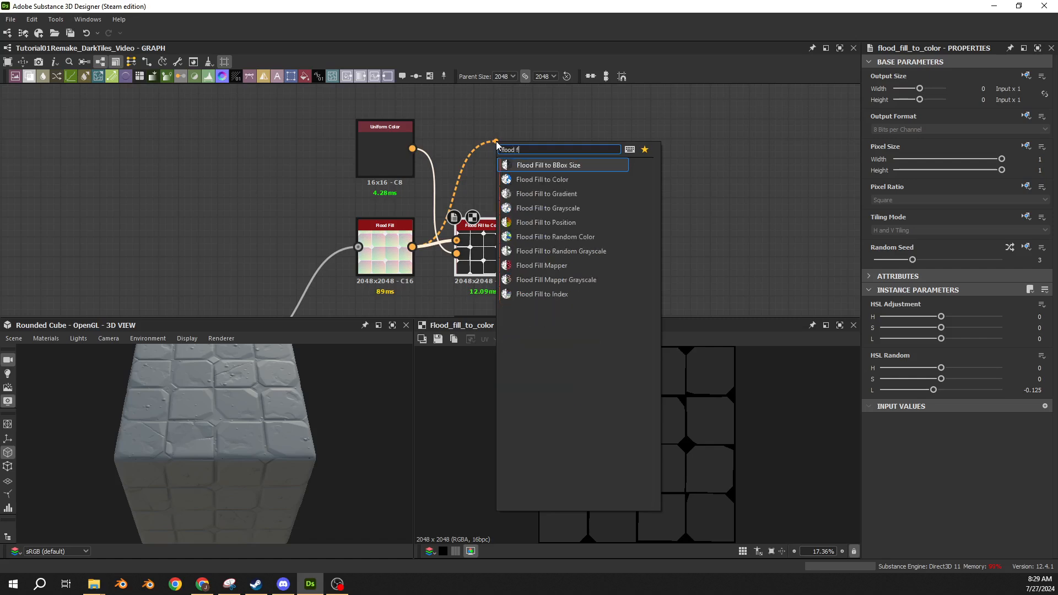
{"action": "type", "text": "ill to col"}
{"action": "key", "text": "Return"}
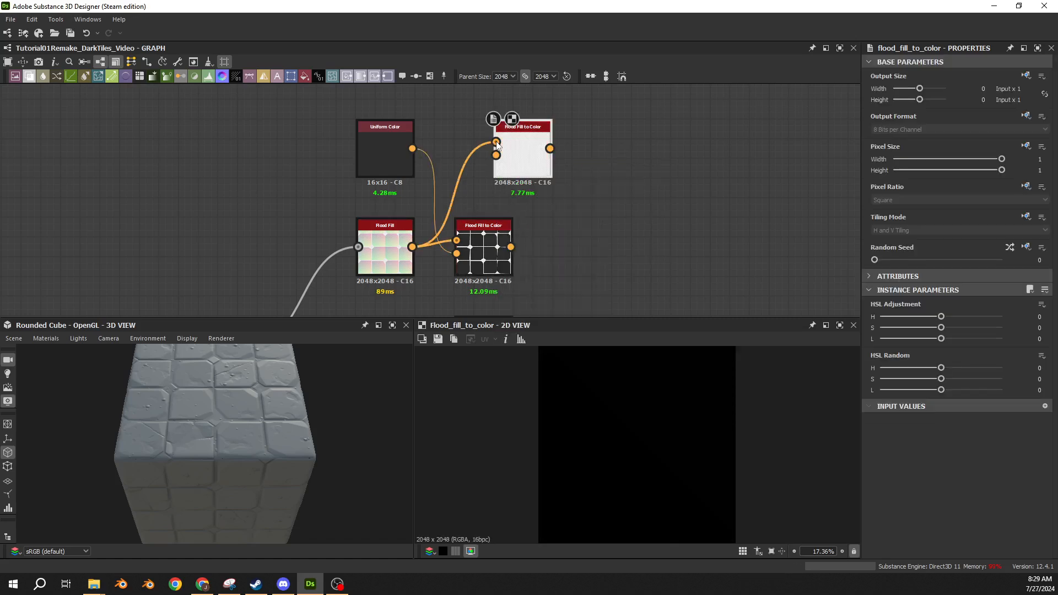
- Duplicate the Uniform Color node and place the copy above the original
{"action": "middle_click_drag", "start_coordinate": [386, 148], "coordinate": [398, 223]}
{"action": "left_click", "coordinate": [399, 222]}
{"action": "key", "text": "ctrl+d"}
{"action": "left_click_drag", "start_coordinate": [398, 223], "coordinate": [378, 148]}
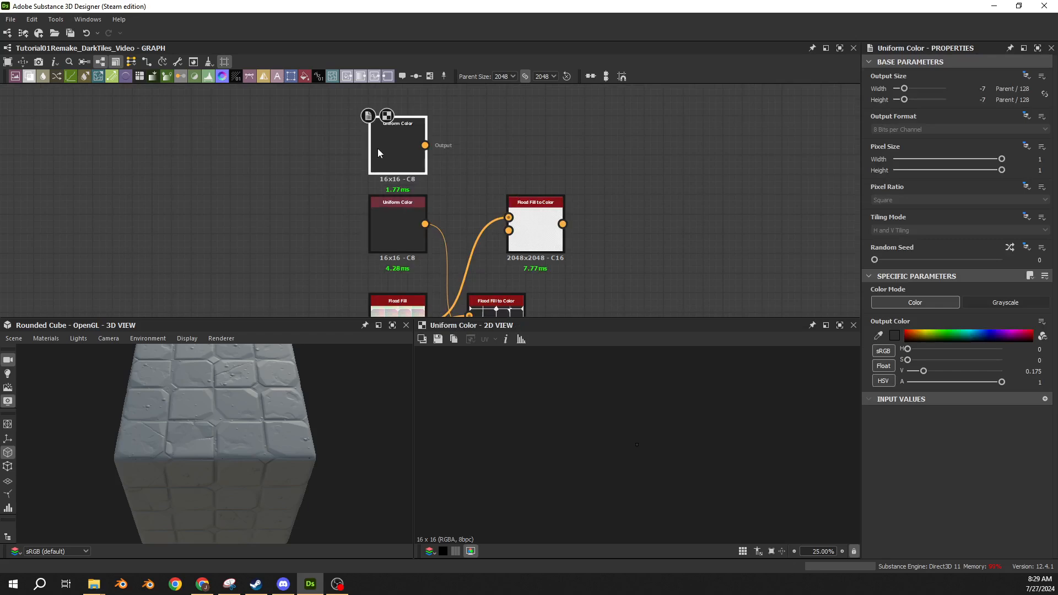
- Set the copied colour's hue, saturation and value to 1 and connect it to the second Flood Fill to Color node's Color Input
{"action": "left_click_drag", "start_coordinate": [907, 349], "coordinate": [1020, 356]}
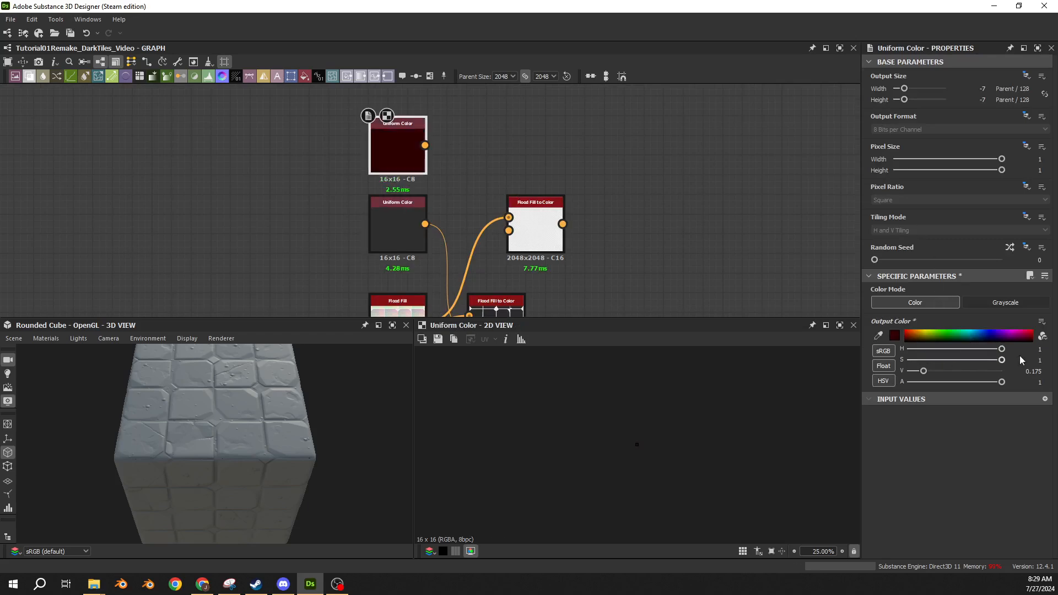
{"action": "left_click_drag", "start_coordinate": [425, 145], "coordinate": [509, 230]}
{"action": "left_click_drag", "start_coordinate": [924, 371], "coordinate": [1002, 372]}
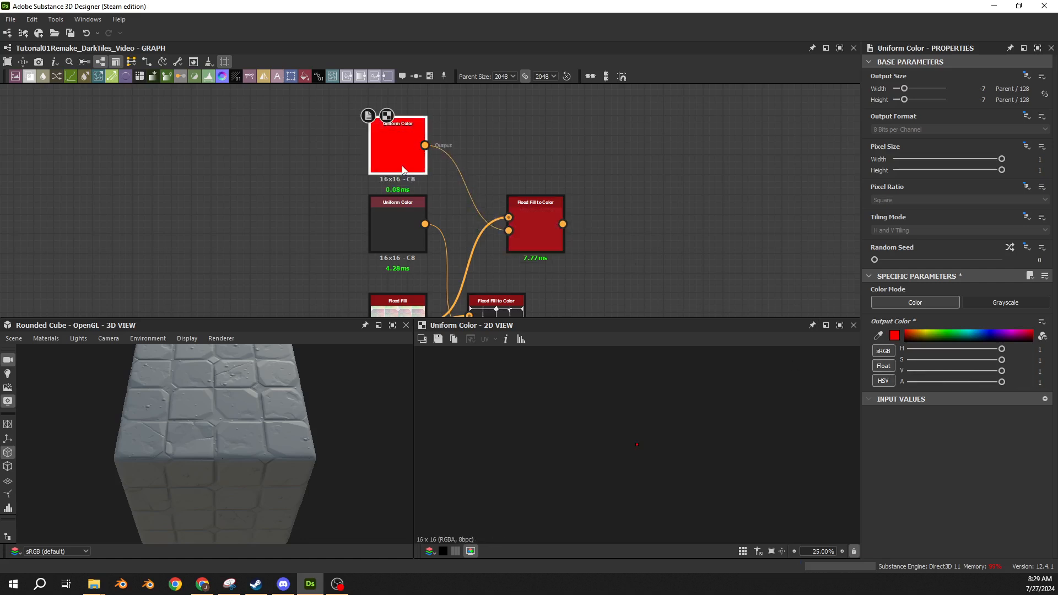
{"action": "double_click", "coordinate": [524, 224]}
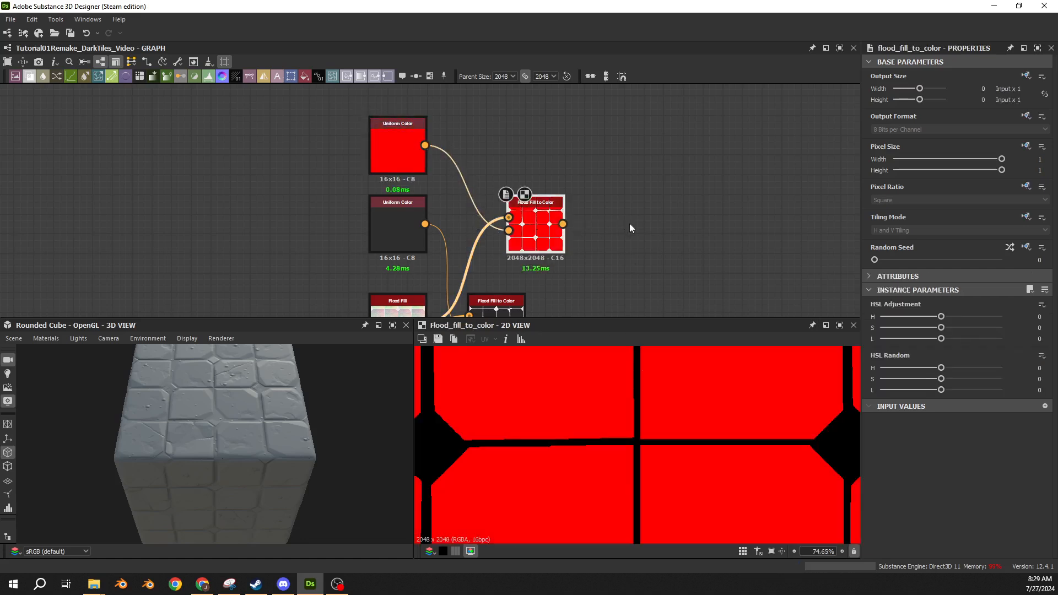
{"action": "key", "text": "f"}
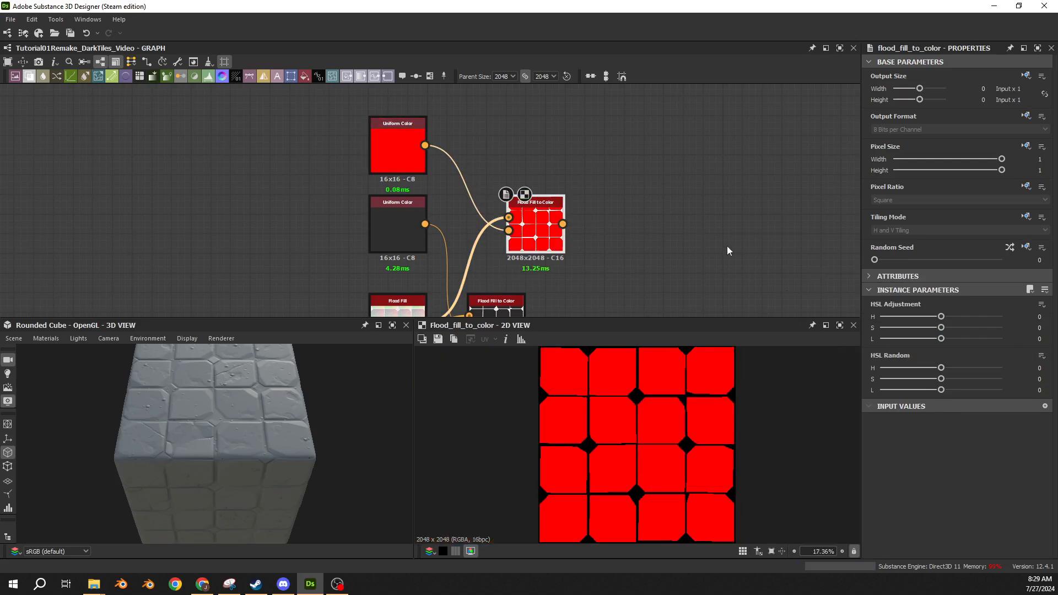
- Try an HSL node fed by the red Uniform Color node, and delete it again
{"action": "left_click_drag", "start_coordinate": [424, 145], "coordinate": [743, 81]}
{"action": "type", "text": "hsl"}
{"action": "key", "text": "Return"}
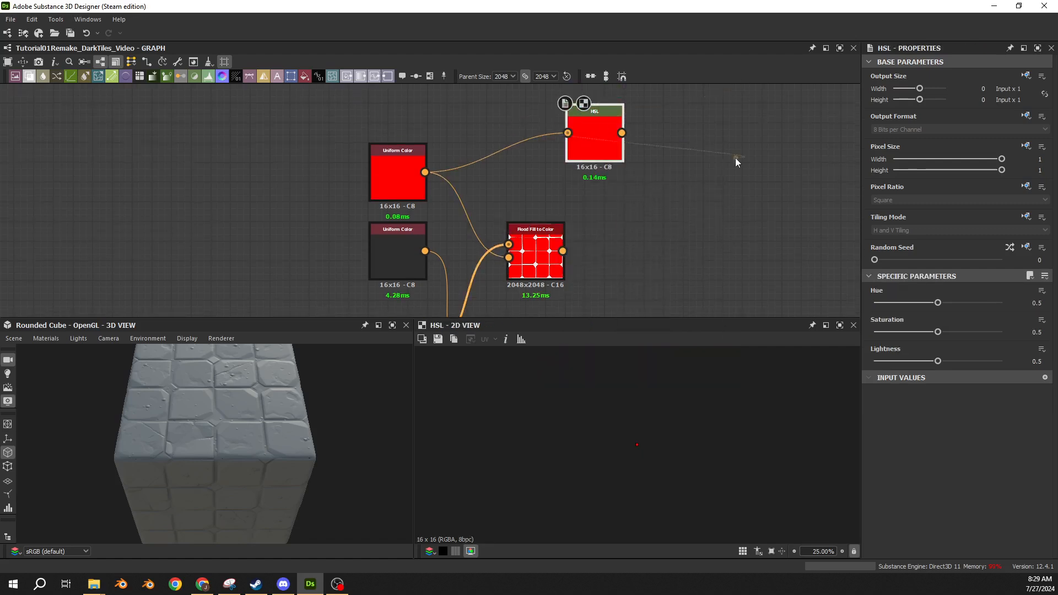
{"action": "left_click_drag", "start_coordinate": [690, 156], "coordinate": [623, 113]}
{"action": "key", "text": "Delete"}
- Try an HSL Random hue of -0.12 on the second Flood Fill to Color node and undo it
{"action": "double_click", "coordinate": [549, 256]}
{"action": "middle_click_drag", "start_coordinate": [668, 258], "coordinate": [672, 217]}
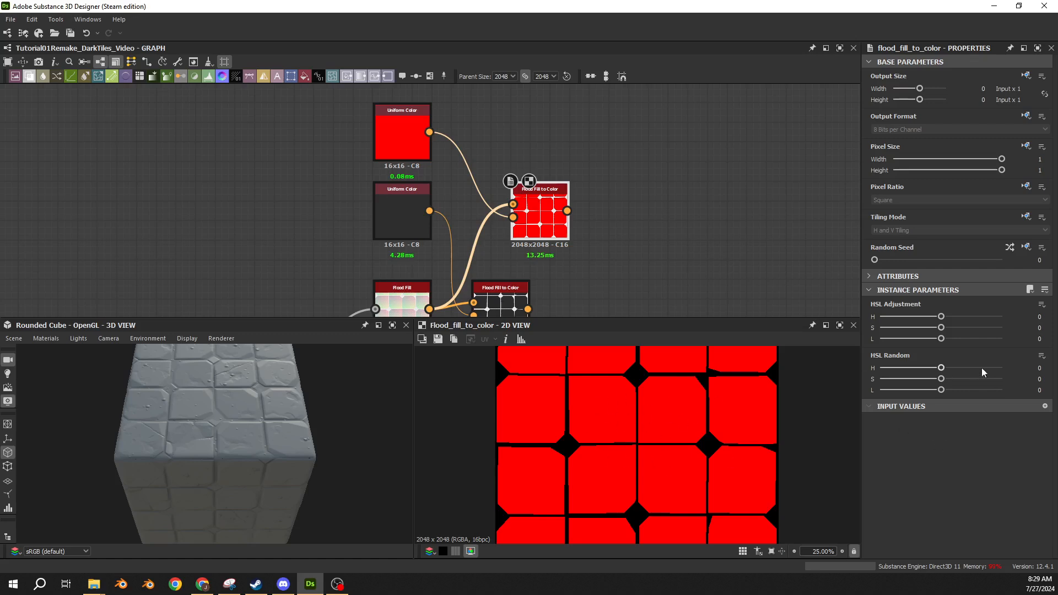
{"action": "left_click_drag", "start_coordinate": [941, 369], "coordinate": [934, 370]}
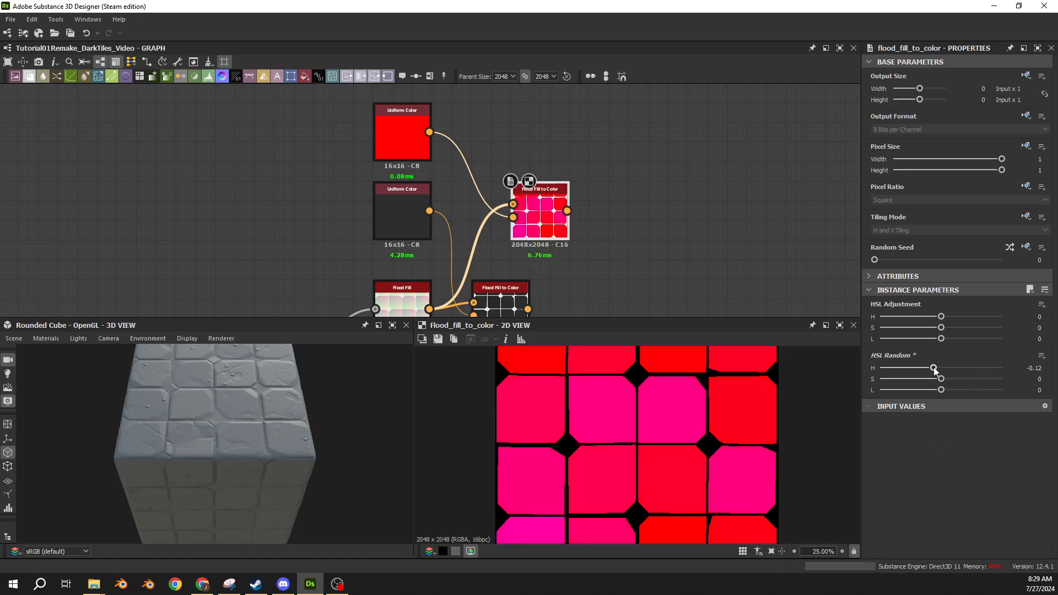
{"action": "key", "text": "ctrl+z"}
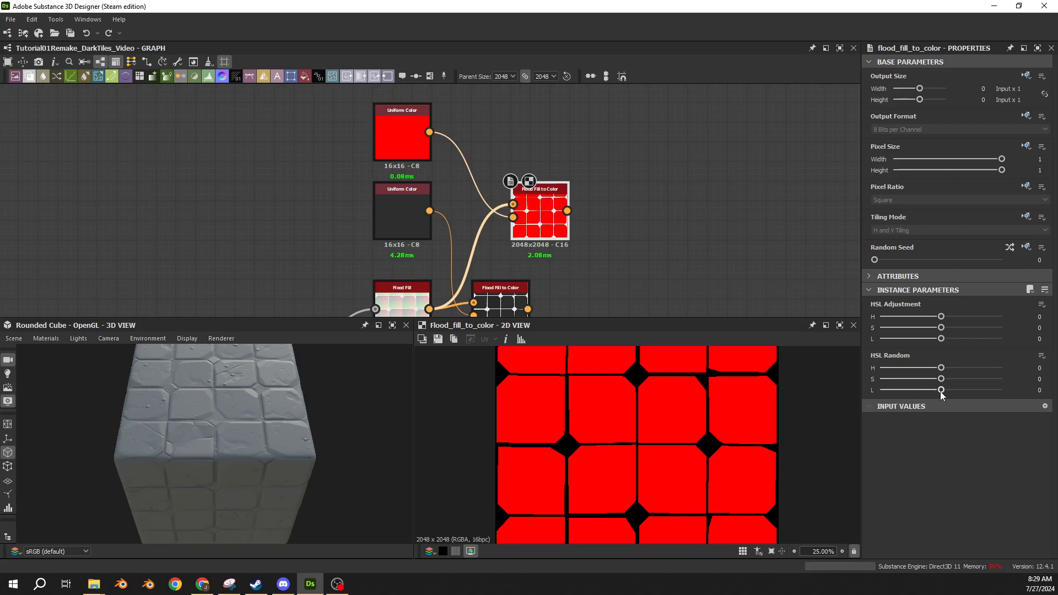
- Vary the second Flood Fill to Color node's HSL Random lightness from about -0.57 up to 1
{"action": "left_click_drag", "start_coordinate": [941, 390], "coordinate": [905, 391]}
{"action": "scroll", "coordinate": [702, 425], "scroll_direction": "down", "scroll_amount": 2}
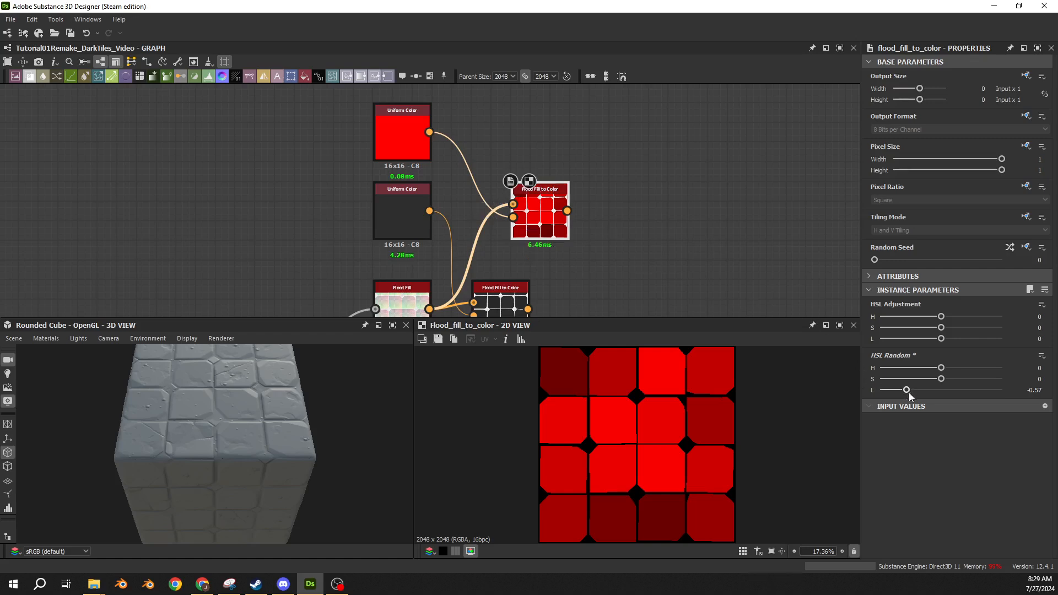
{"action": "left_click_drag", "start_coordinate": [909, 392], "coordinate": [1017, 401]}
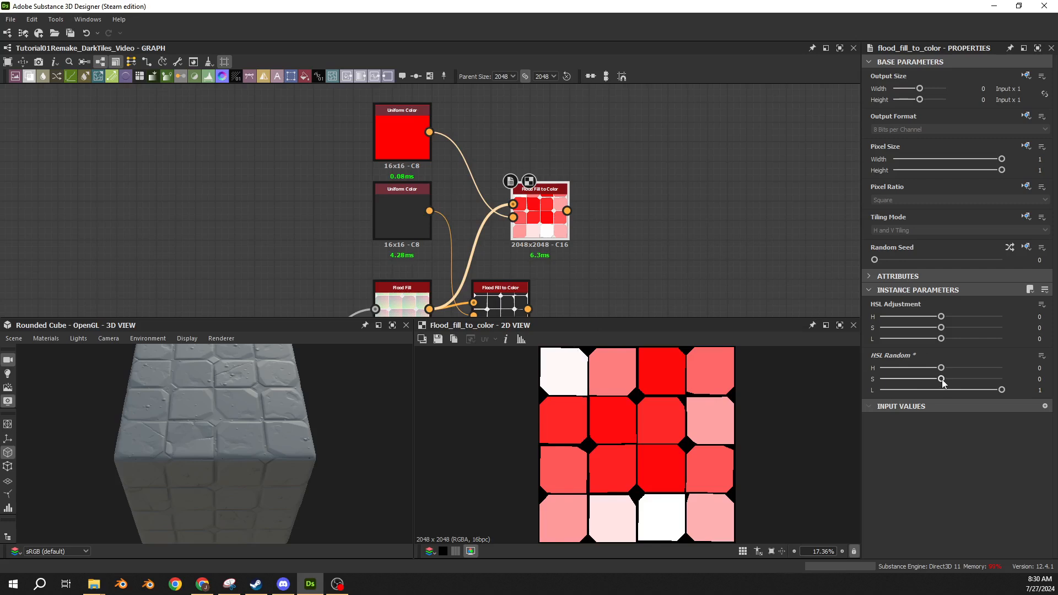
- Set the node's HSL Random saturation to 1 and lightness to 0, and its HSL Adjustment to H 0.19, S -0.08, L 0.22
{"action": "left_click_drag", "start_coordinate": [942, 383], "coordinate": [1002, 379]}
{"action": "left_click", "coordinate": [1040, 390]}
{"action": "type", "text": "0"}
{"action": "key", "text": "Return"}
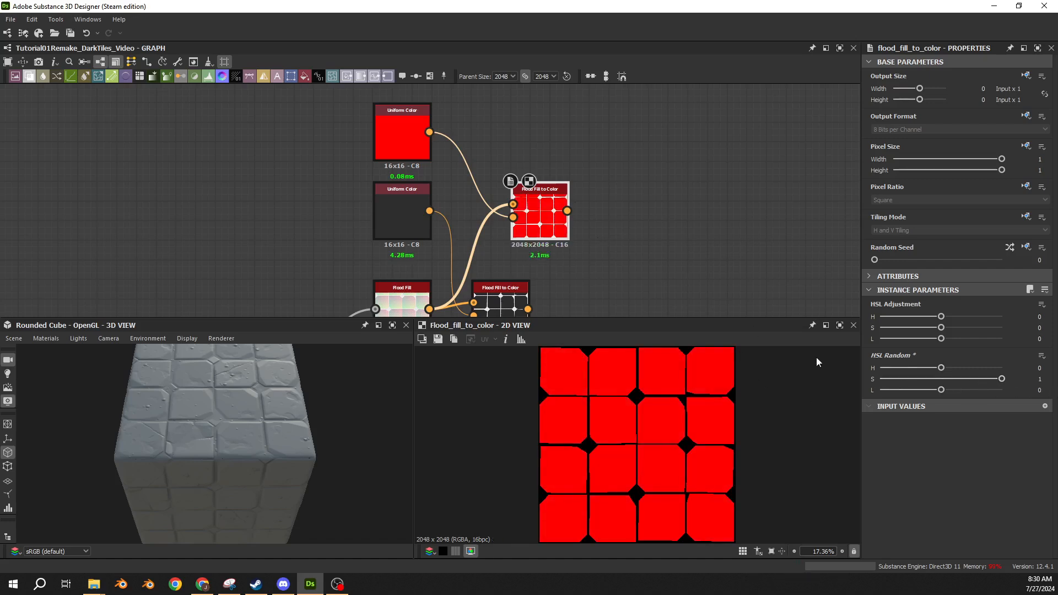
{"action": "left_click_drag", "start_coordinate": [1001, 380], "coordinate": [945, 379]}
{"action": "key", "text": "ctrl+z"}
{"action": "left_click_drag", "start_coordinate": [941, 317], "coordinate": [954, 339]}
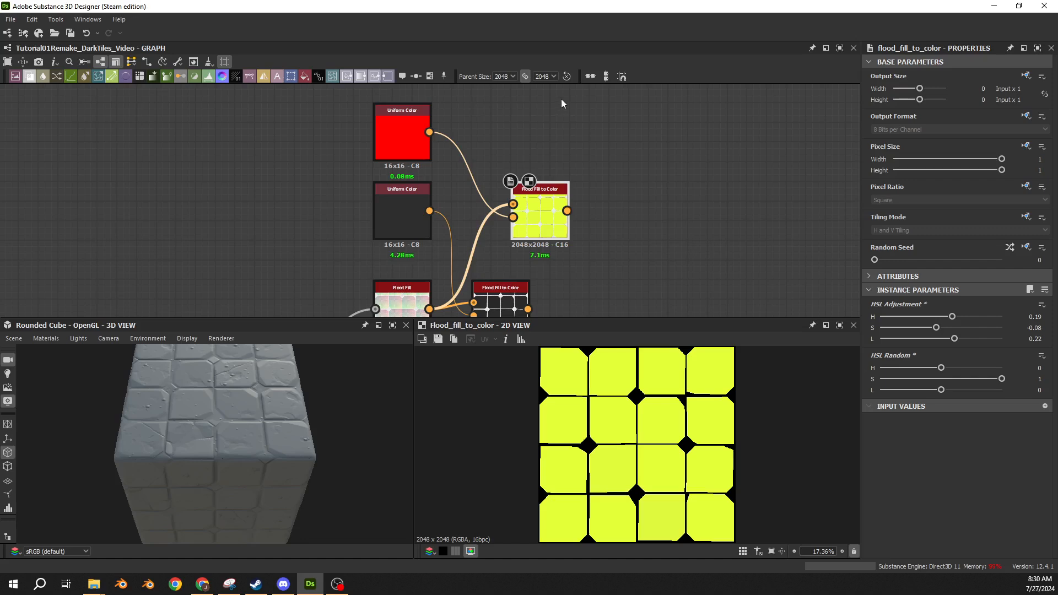
- Delete the red Uniform Color node and the second Flood Fill to Color node
{"action": "left_click_drag", "start_coordinate": [564, 102], "coordinate": [414, 144]}
{"action": "key", "text": "Delete"}
{"action": "left_click_drag", "start_coordinate": [638, 158], "coordinate": [531, 221]}
{"action": "key", "text": "Delete"}
{"action": "middle_click_drag", "start_coordinate": [553, 233], "coordinate": [565, 131]}
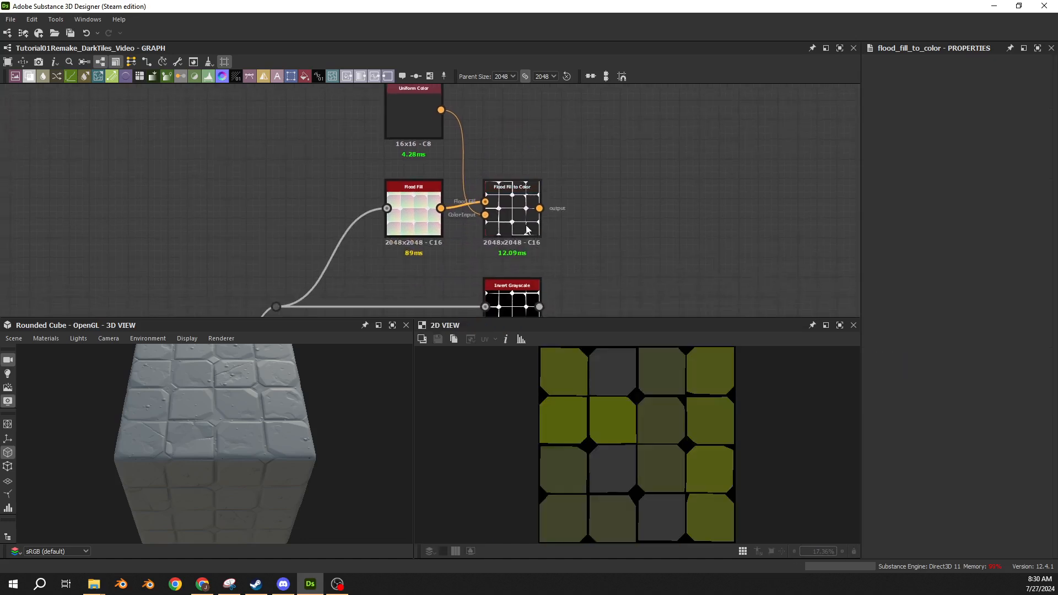
- Compare the Flood Fill to Color node's output and HSL settings with the Uniform Color node feeding it
{"action": "left_click", "coordinate": [512, 220]}
{"action": "double_click", "coordinate": [1039, 391]}
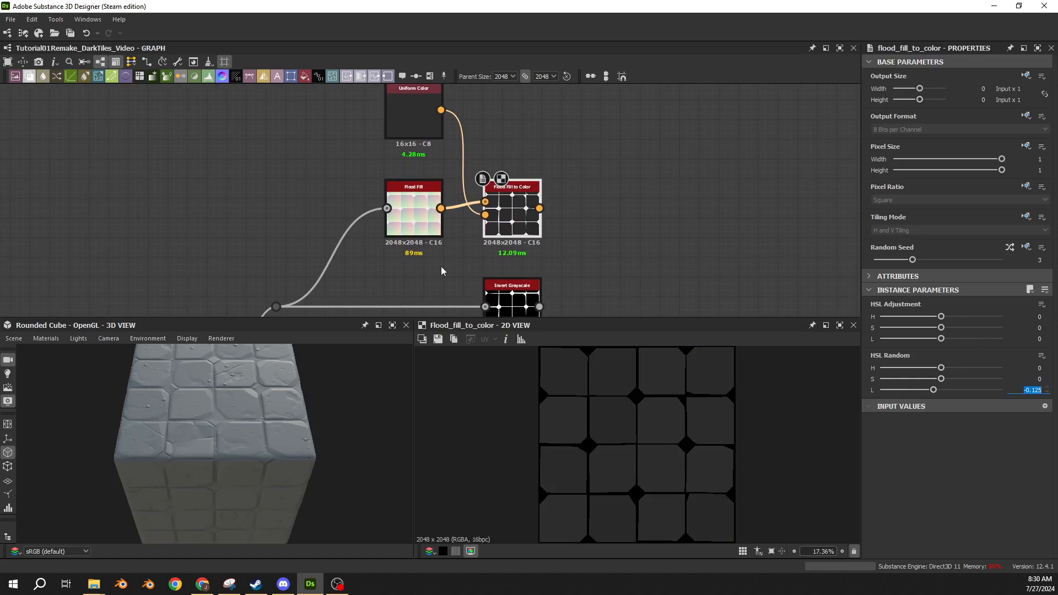
{"action": "left_click", "coordinate": [417, 127]}
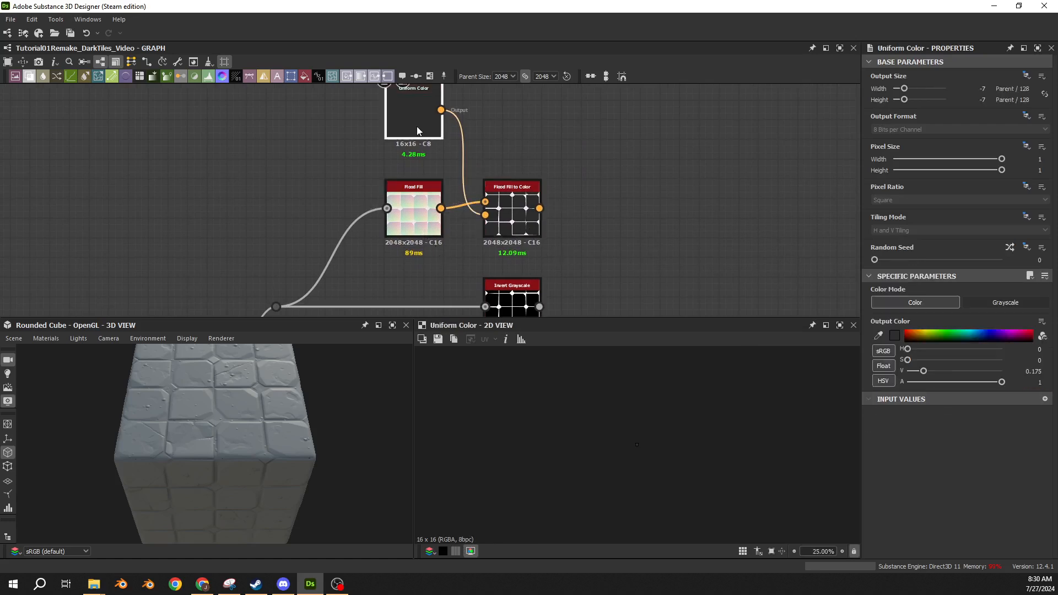
{"action": "left_click", "coordinate": [517, 208]}
{"action": "mouse_move", "coordinate": [446, 238]}
{"action": "middle_mouse_down"}
{"action": "mouse_move", "coordinate": [544, 137]}
{"action": "mouse_move", "coordinate": [544, 154]}
{"action": "mouse_move", "coordinate": [438, 246]}
{"action": "middle_mouse_up"}
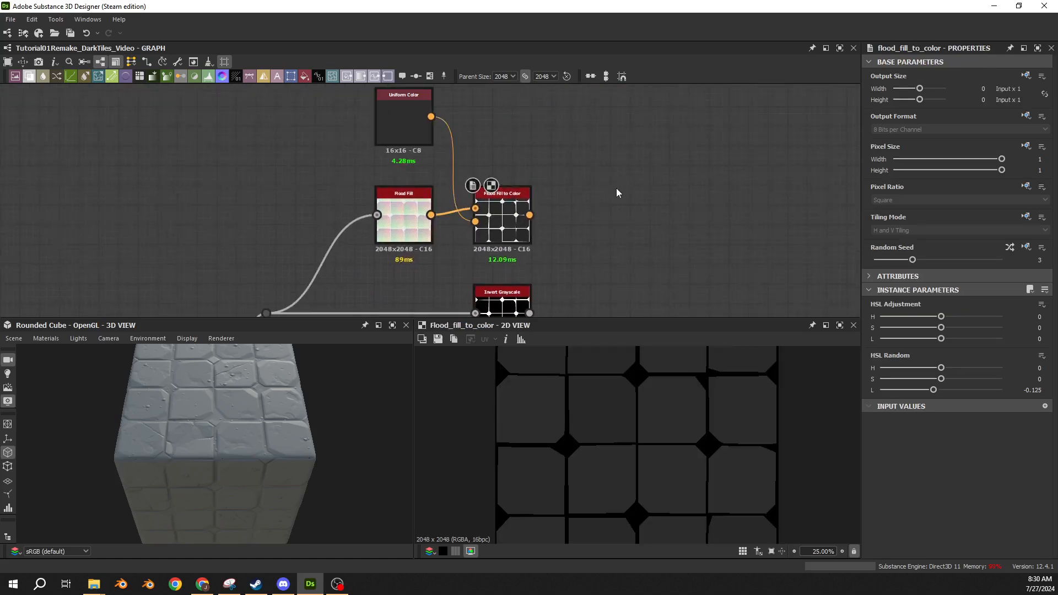
- Try a different random seed on the Flood Fill to Color node
{"action": "left_click", "coordinate": [487, 236]}
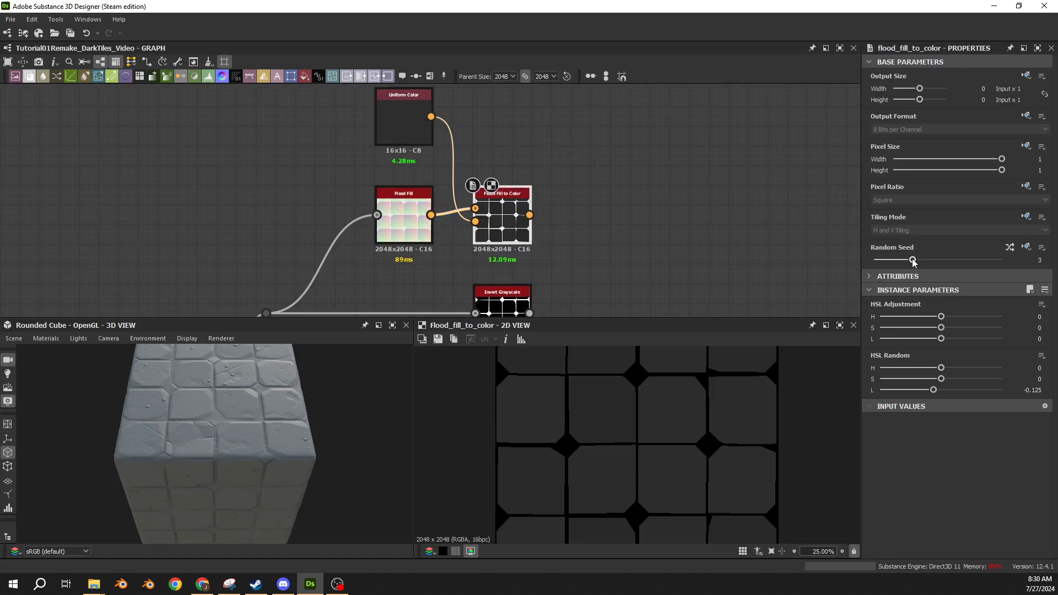
{"action": "mouse_move", "coordinate": [914, 261]}
{"action": "left_mouse_down"}
{"action": "mouse_move", "coordinate": [925, 263]}
{"action": "mouse_move", "coordinate": [883, 272]}
{"action": "mouse_move", "coordinate": [913, 269]}
{"action": "left_mouse_up"}
{"action": "key", "text": "ctrl+s"}
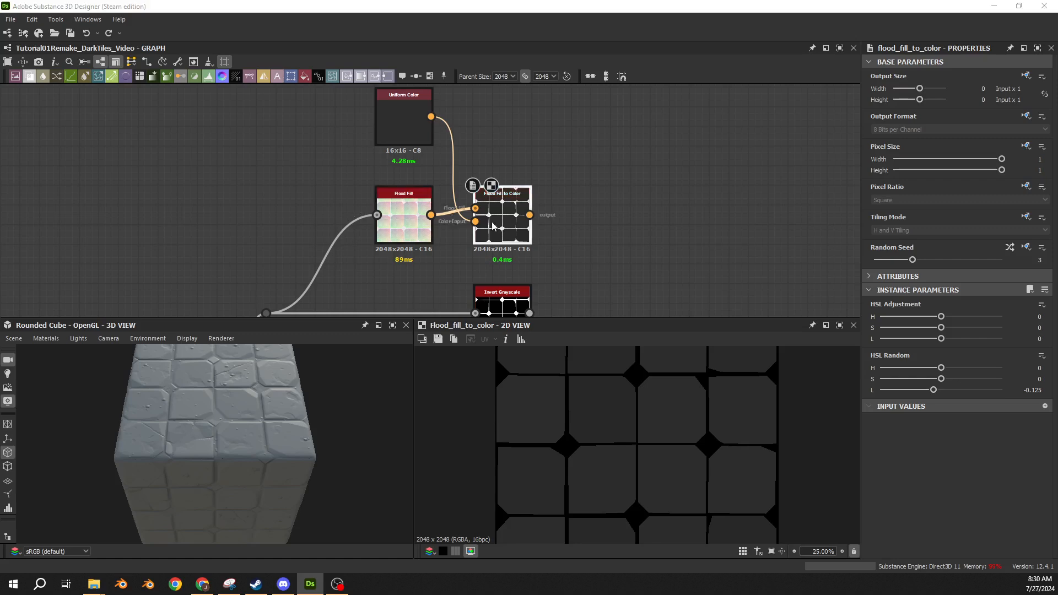
- Add a Blend node with Flood Fill to Color as its background and the Invert Grayscale output as its opacity mask
{"action": "middle_click_drag", "start_coordinate": [505, 254], "coordinate": [354, 234]}
{"action": "scroll", "coordinate": [553, 159], "scroll_direction": "down", "scroll_amount": 1}
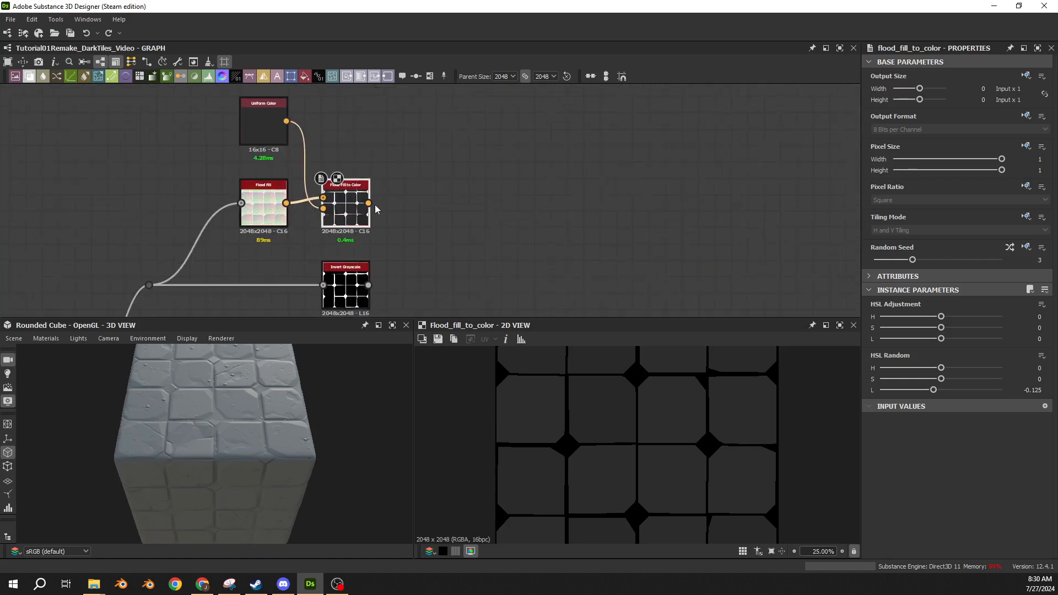
{"action": "left_click_drag", "start_coordinate": [368, 203], "coordinate": [523, 218]}
{"action": "type", "text": "ble"}
{"action": "key", "text": "Return"}
{"action": "left_click_drag", "start_coordinate": [368, 285], "coordinate": [504, 215]}
- Add an HSL node fed by the Uniform Color node's output
{"action": "middle_click_drag", "start_coordinate": [399, 144], "coordinate": [424, 207]}
{"action": "left_click_drag", "start_coordinate": [312, 184], "coordinate": [459, 183]}
{"action": "type", "text": "hsl"}
{"action": "key", "text": "Return"}
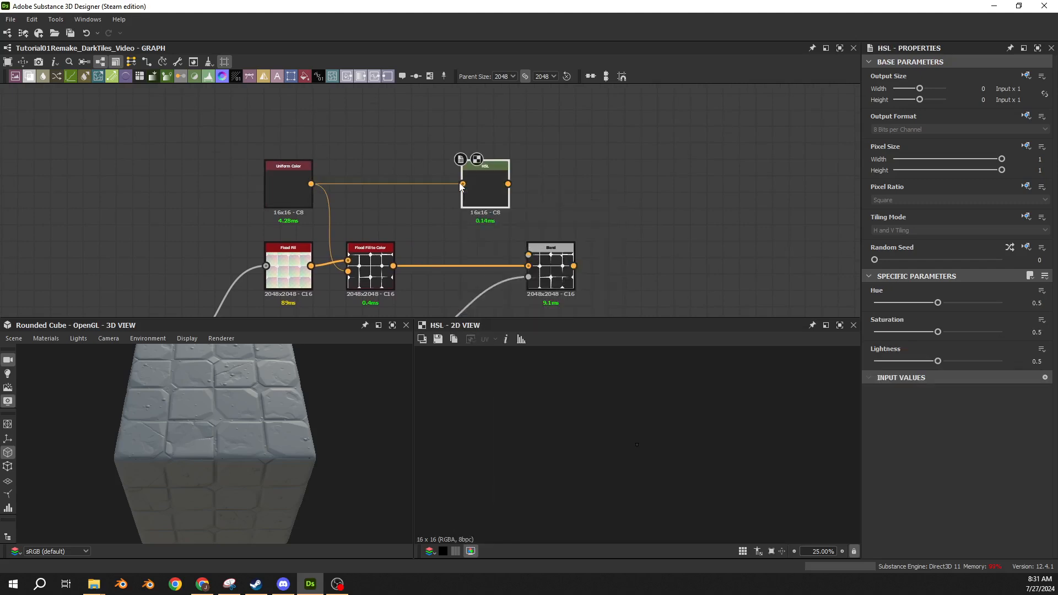
- Tidy the graph by repositioning the HSL and Blend nodes in line with the Uniform Color and Flood Fill rows
{"action": "scroll", "coordinate": [461, 187], "scroll_direction": "up", "scroll_amount": 1}
{"action": "left_click_drag", "start_coordinate": [494, 196], "coordinate": [455, 196]}
{"action": "middle_click_drag", "start_coordinate": [527, 222], "coordinate": [540, 147]}
{"action": "left_click_drag", "start_coordinate": [584, 193], "coordinate": [564, 194]}
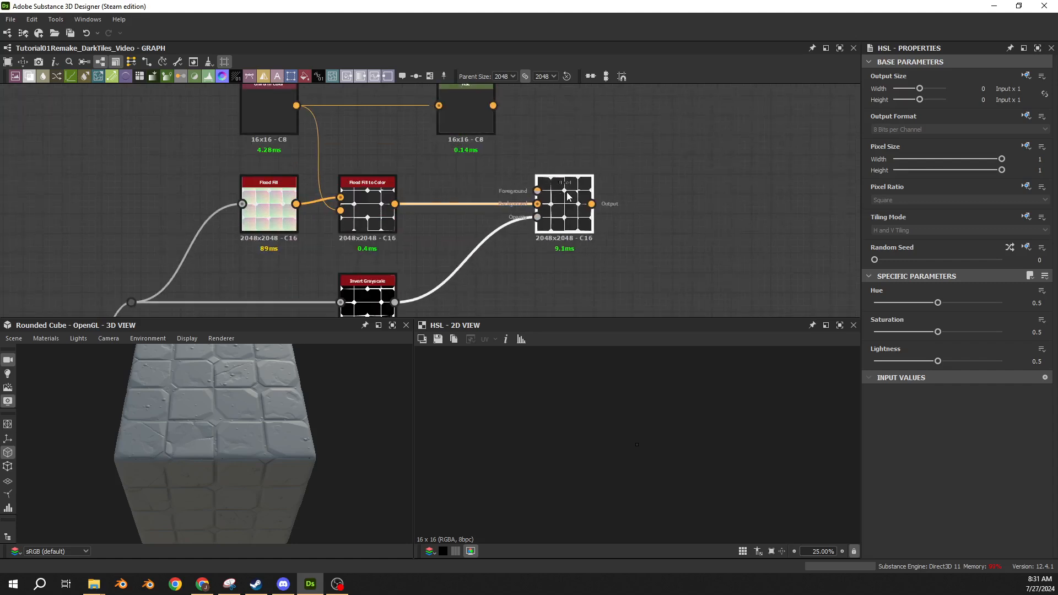
{"action": "middle_click_drag", "start_coordinate": [249, 140], "coordinate": [261, 196]}
{"action": "left_click_drag", "start_coordinate": [359, 90], "coordinate": [323, 207]}
{"action": "left_click_drag", "start_coordinate": [323, 208], "coordinate": [337, 182]}
- Set the HSL node's lightness to 0.475
{"action": "left_click", "coordinate": [483, 162]}
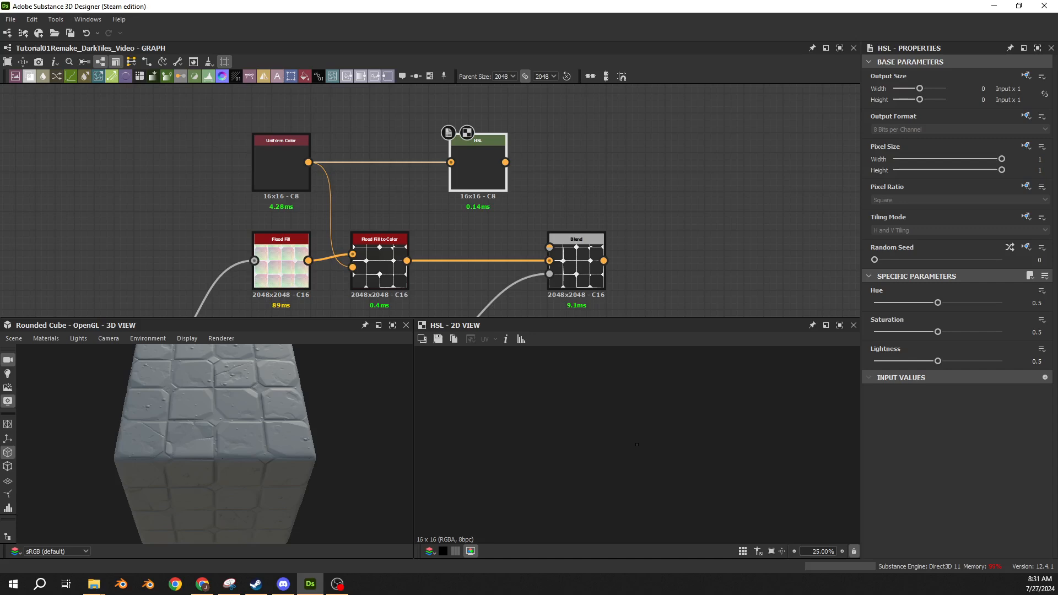
{"action": "left_click_drag", "start_coordinate": [937, 361], "coordinate": [934, 361]}
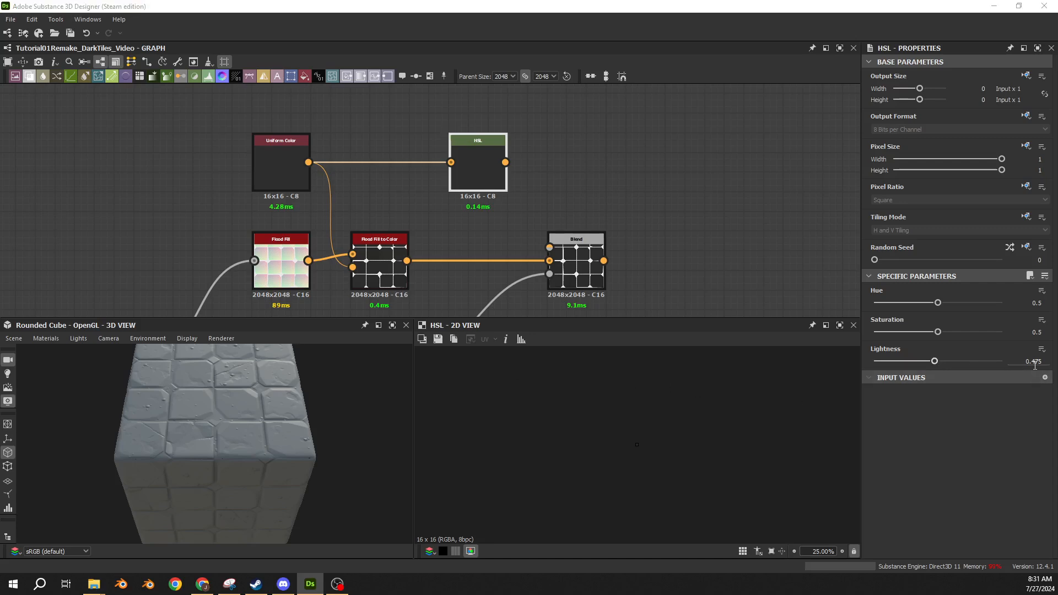
{"action": "left_click", "coordinate": [528, 189]}
{"action": "key", "text": "ctrl+z"}
{"action": "double_click", "coordinate": [1037, 362]}
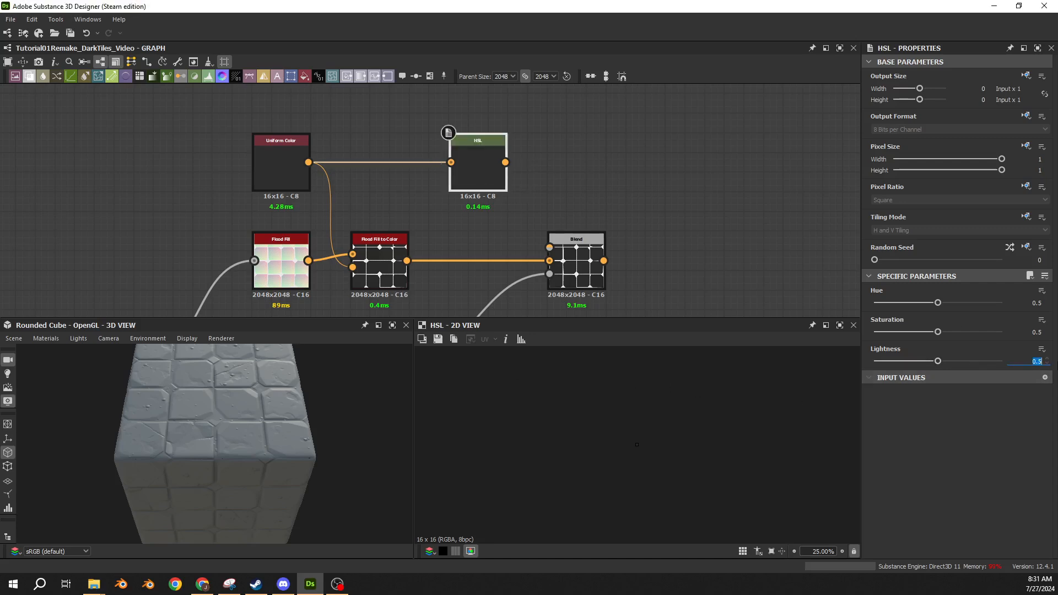
{"action": "type", "text": ".475"}
{"action": "key", "text": "Return"}
- Connect the HSL node's output to the Blend node's foreground and open the Blend's settings
{"action": "middle_click_drag", "start_coordinate": [612, 255], "coordinate": [558, 223]}
{"action": "left_click_drag", "start_coordinate": [453, 131], "coordinate": [496, 216]}
{"action": "double_click", "coordinate": [541, 240]}
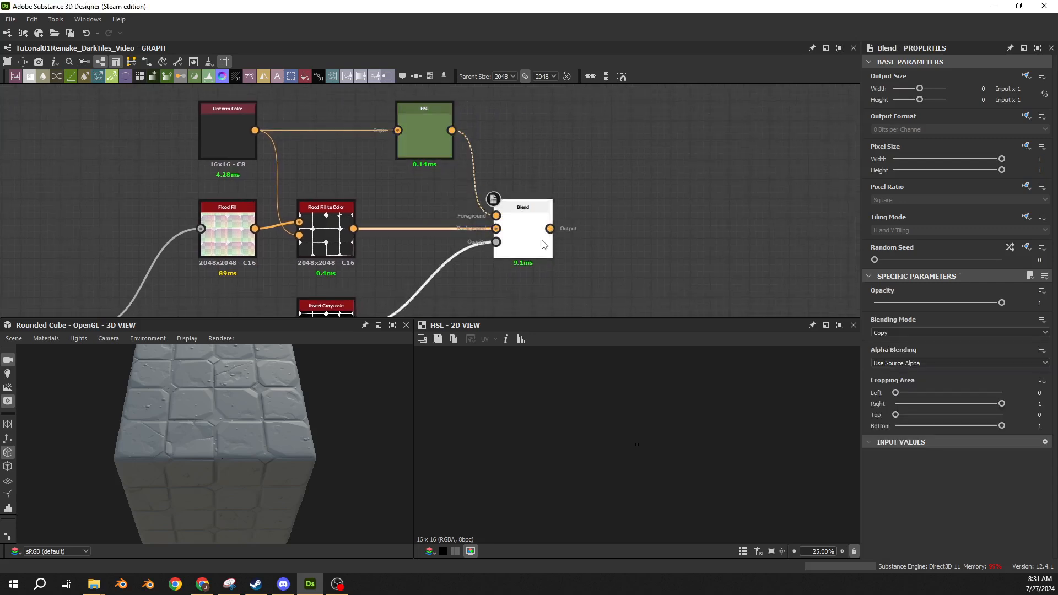
- Examine the tile gaps up close in the Flood Fill, its input mask and the Flood Fill to Color output, and open the Blend
{"action": "double_click", "coordinate": [327, 242]}
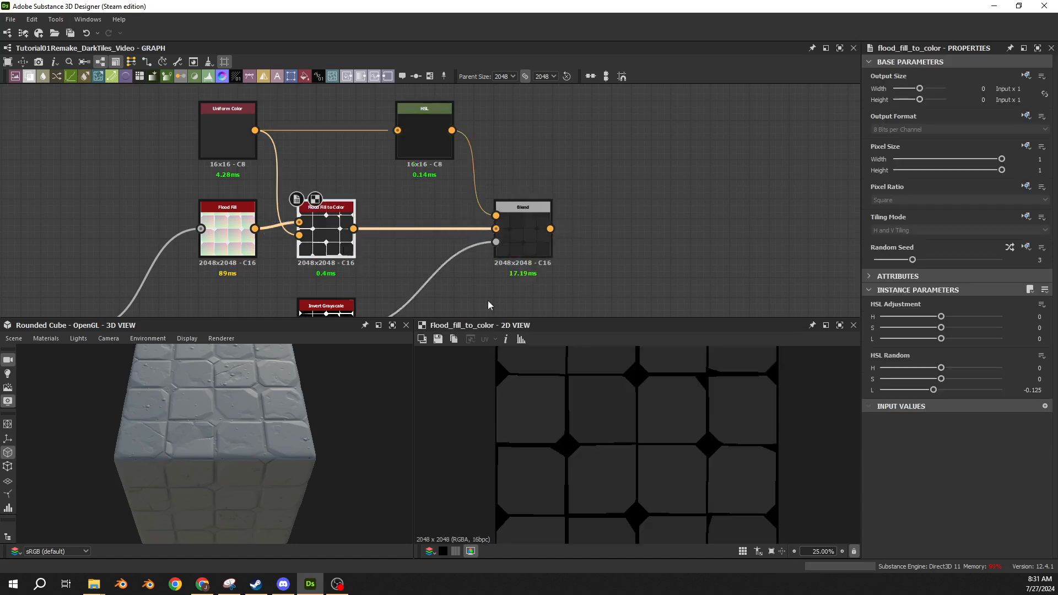
{"action": "scroll", "coordinate": [238, 226], "scroll_direction": "up", "scroll_amount": 3}
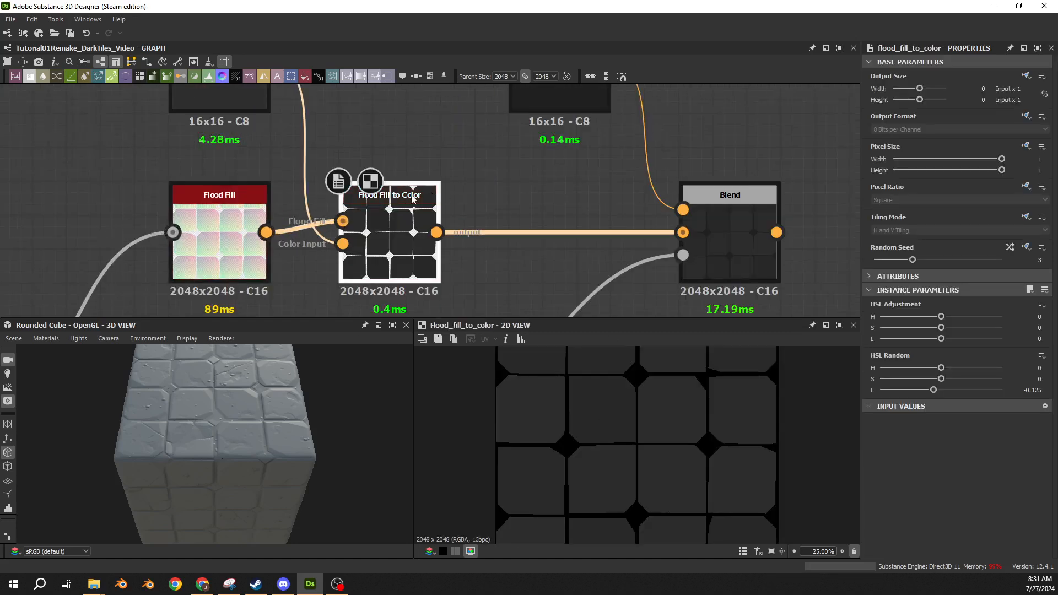
{"action": "scroll", "coordinate": [212, 242], "scroll_direction": "up", "scroll_amount": 2}
{"action": "double_click", "coordinate": [213, 242]}
{"action": "scroll", "coordinate": [607, 450], "scroll_direction": "up", "scroll_amount": 5}
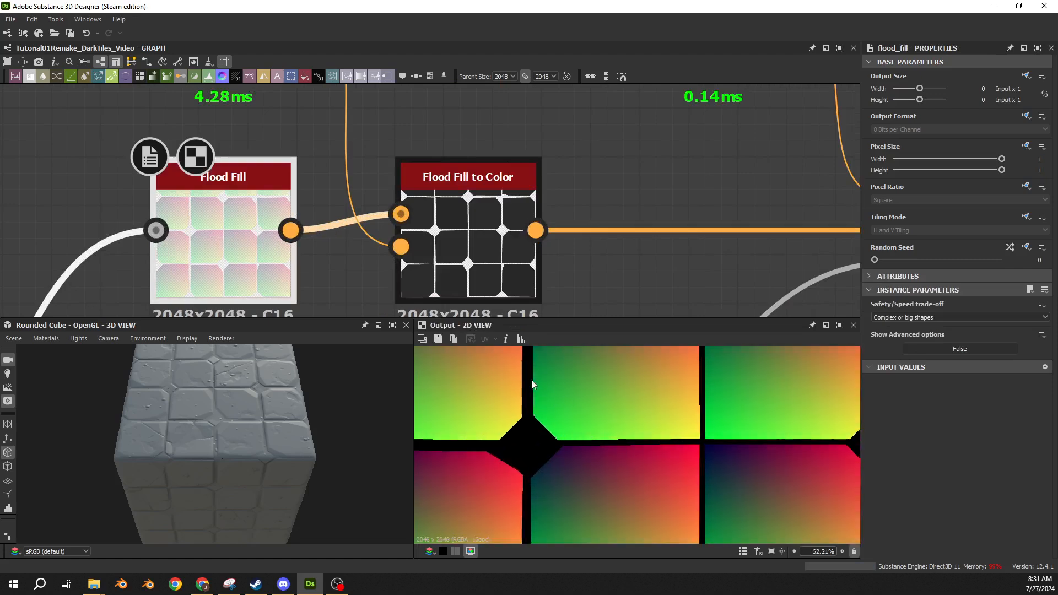
{"action": "double_click", "coordinate": [160, 231]}
{"action": "scroll", "coordinate": [598, 423], "scroll_direction": "down", "scroll_amount": 6}
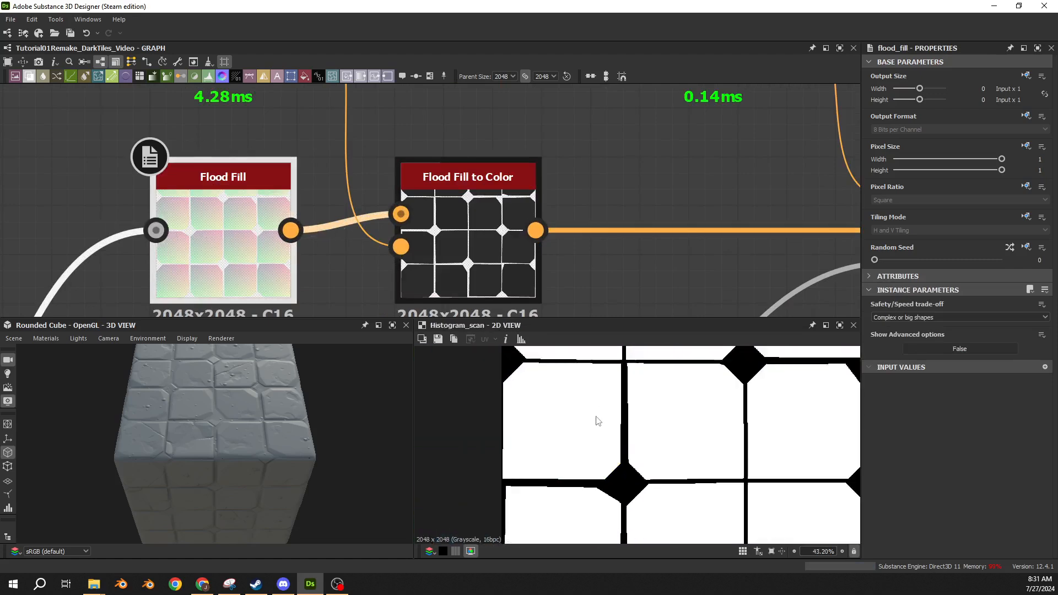
{"action": "double_click", "coordinate": [223, 242]}
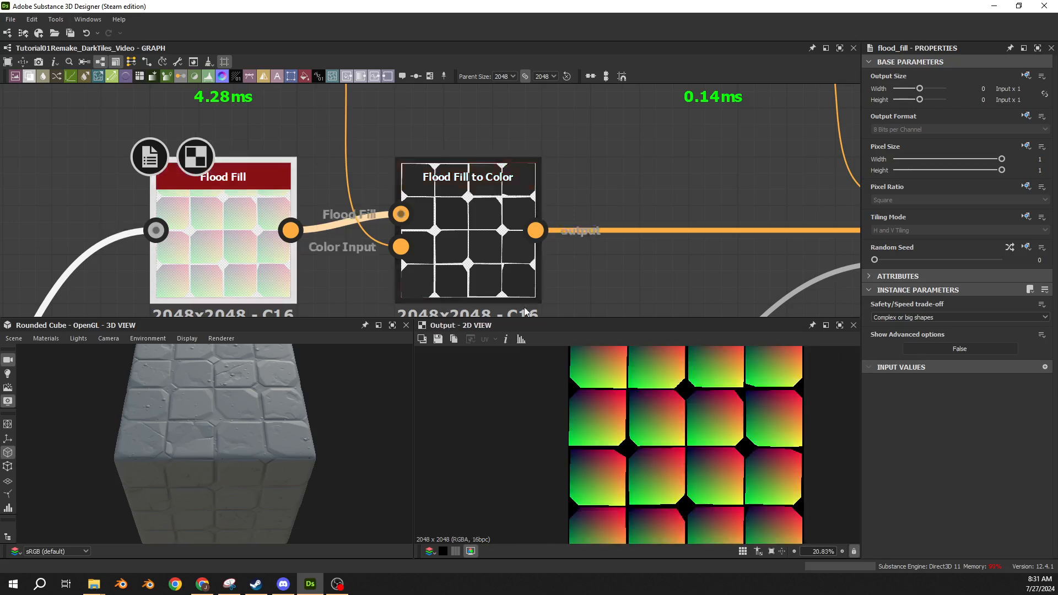
{"action": "scroll", "coordinate": [630, 447], "scroll_direction": "up", "scroll_amount": 7}
{"action": "scroll", "coordinate": [628, 441], "scroll_direction": "up", "scroll_amount": 4}
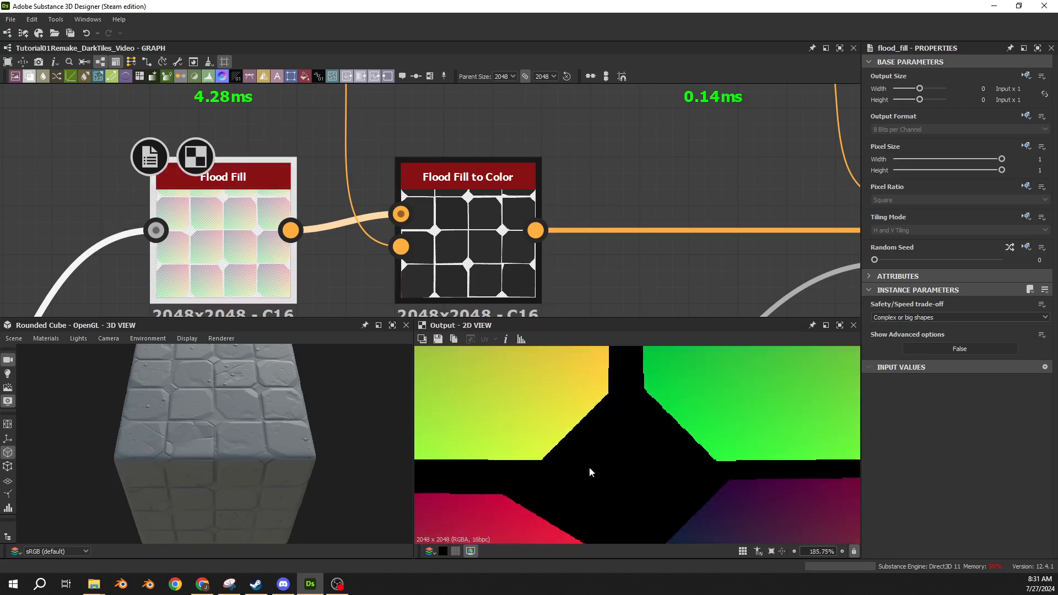
{"action": "double_click", "coordinate": [475, 266]}
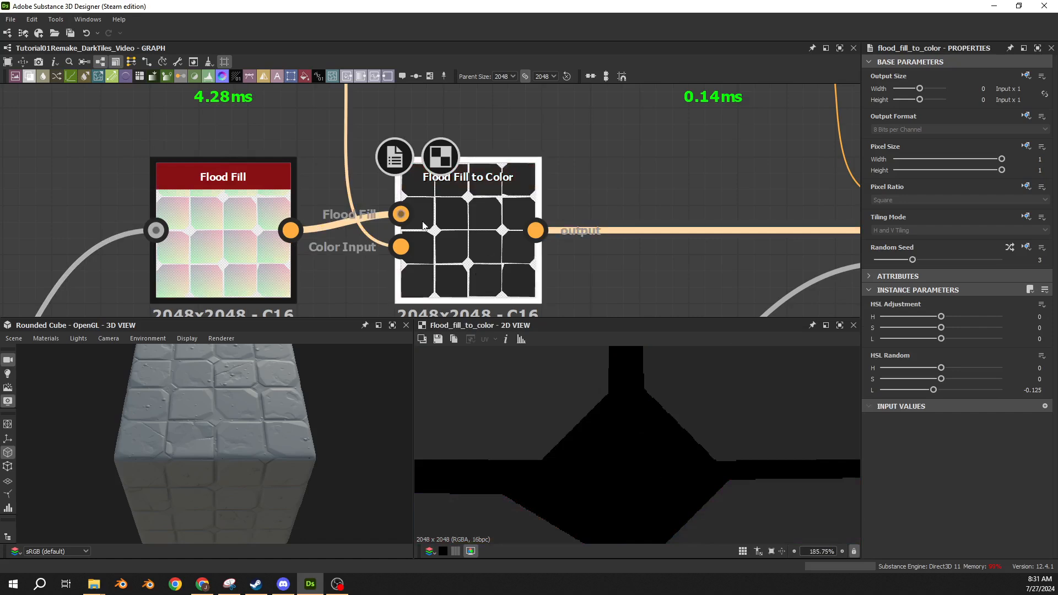
{"action": "scroll", "coordinate": [464, 201], "scroll_direction": "up", "scroll_amount": 2}
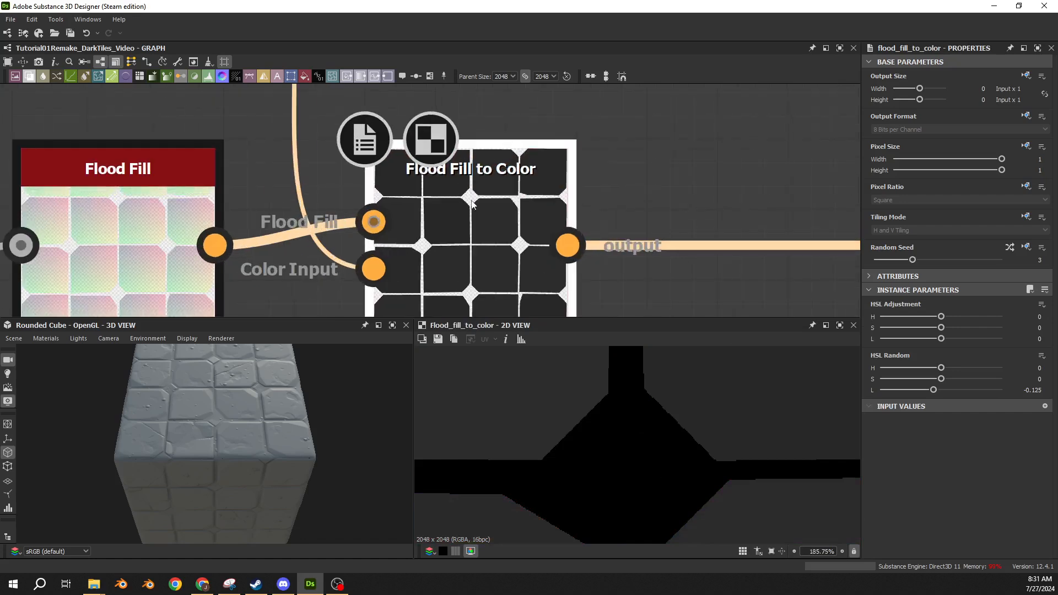
{"action": "scroll", "coordinate": [465, 202], "scroll_direction": "down", "scroll_amount": 4}
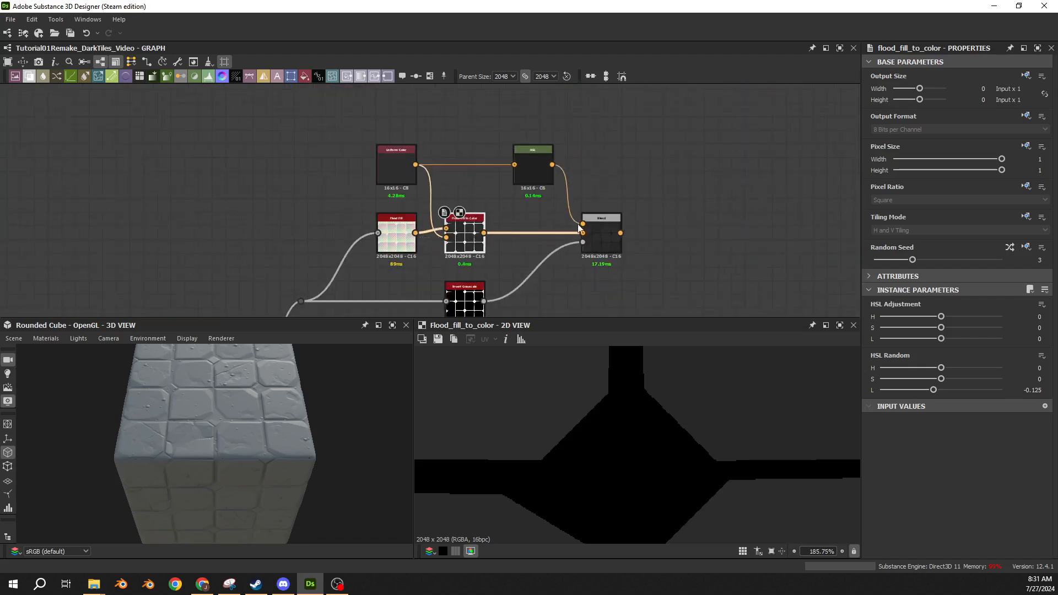
{"action": "double_click", "coordinate": [612, 243]}
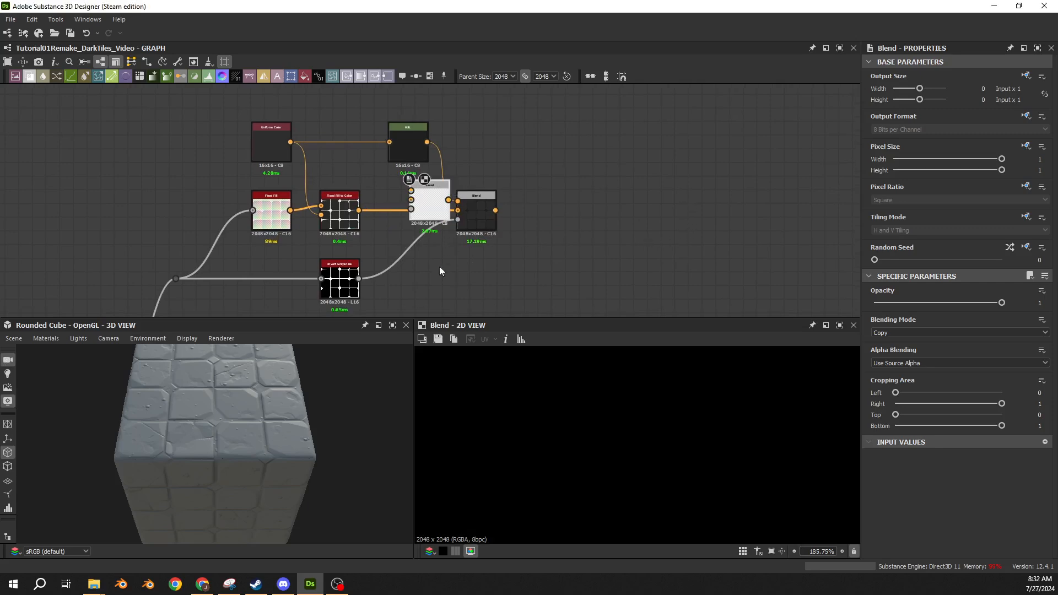
- Feed the first HSL through a second HSL node into a new Blend's foreground, and connect the first Blend to its background
{"action": "left_click_drag", "start_coordinate": [427, 207], "coordinate": [830, 215]}
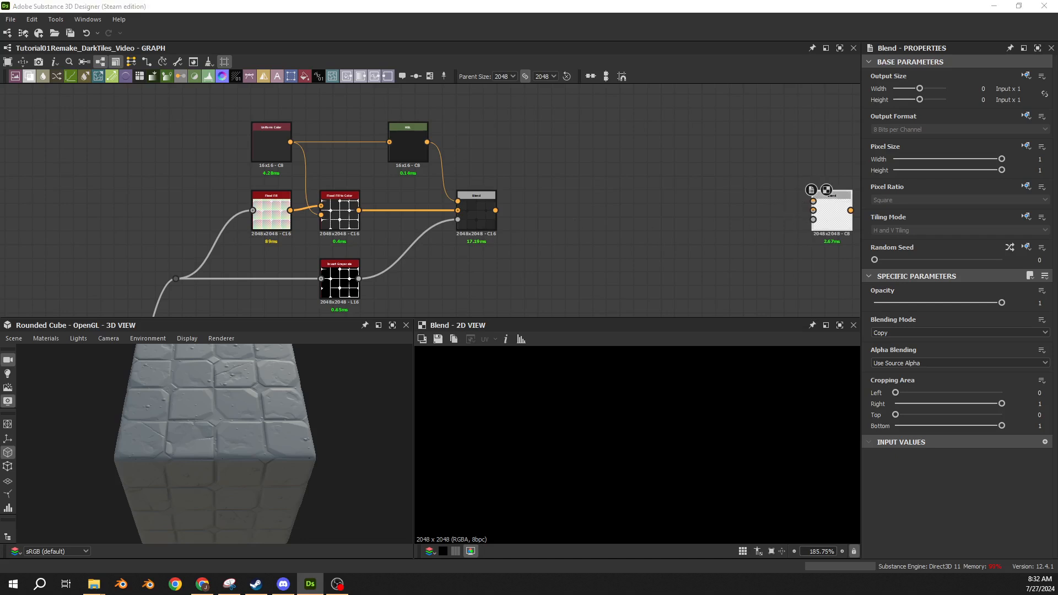
{"action": "middle_click_drag", "start_coordinate": [391, 215], "coordinate": [192, 263]}
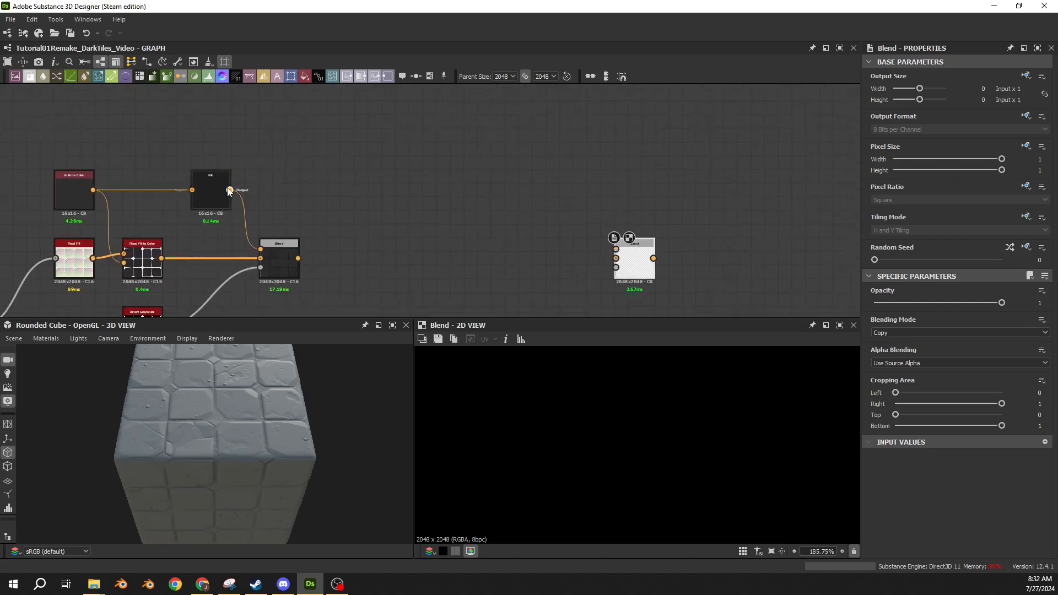
{"action": "left_click_drag", "start_coordinate": [230, 190], "coordinate": [525, 189]}
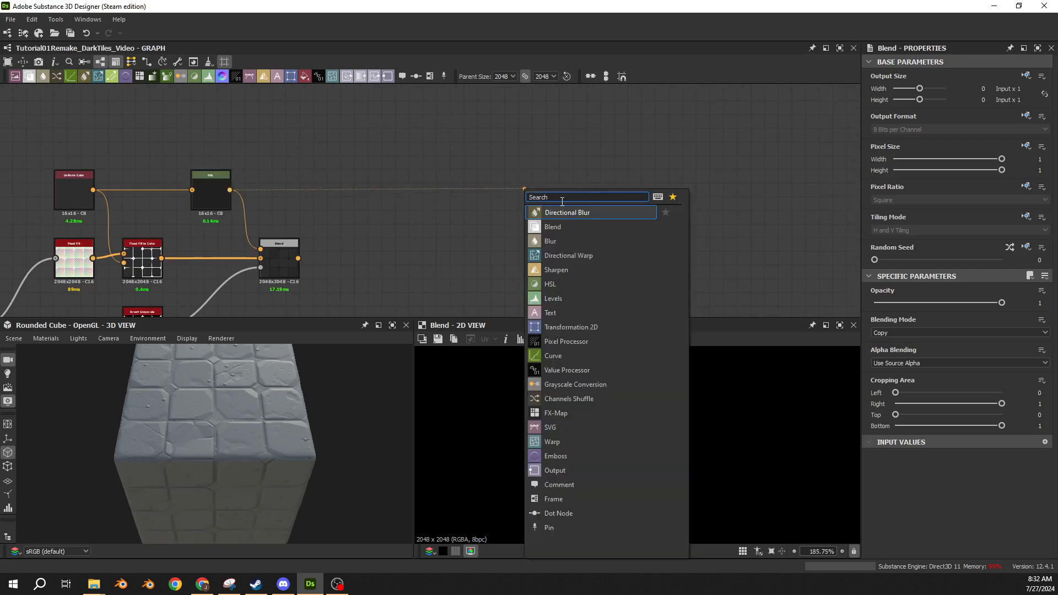
{"action": "type", "text": "hsl"}
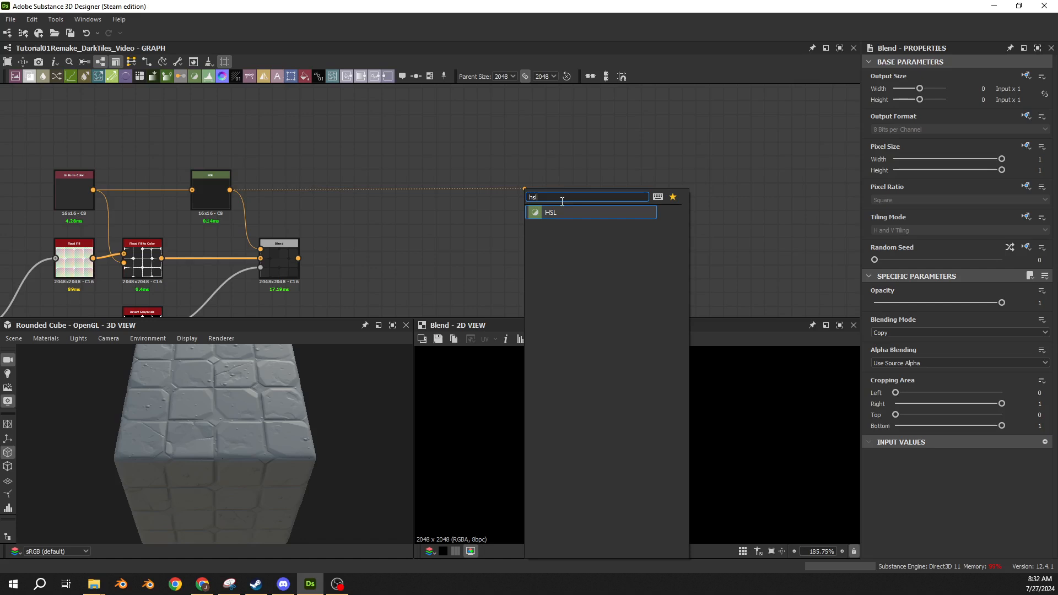
{"action": "key", "text": "Return"}
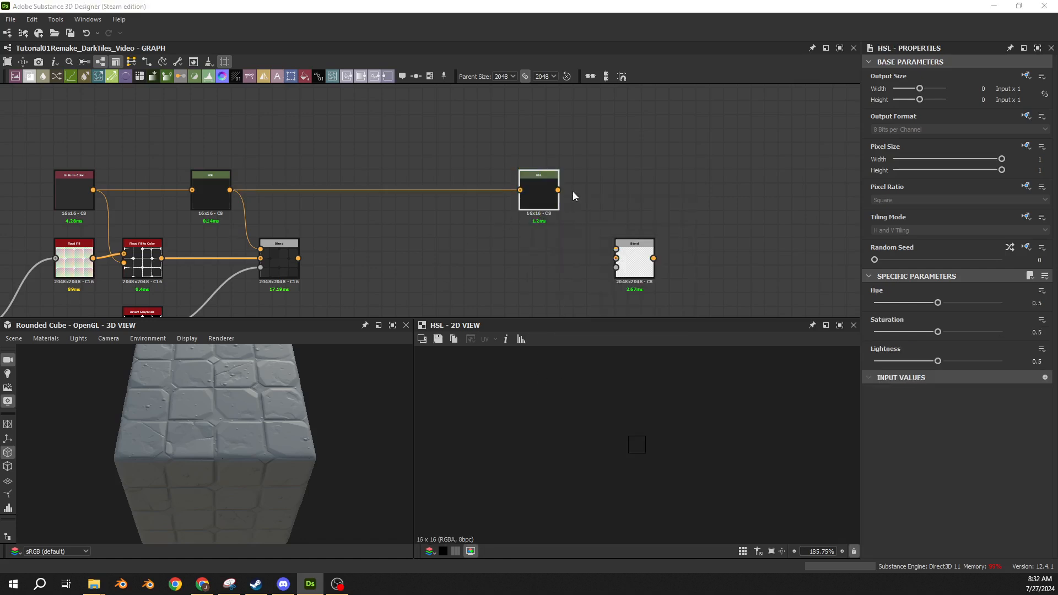
{"action": "left_click_drag", "start_coordinate": [558, 189], "coordinate": [616, 250]}
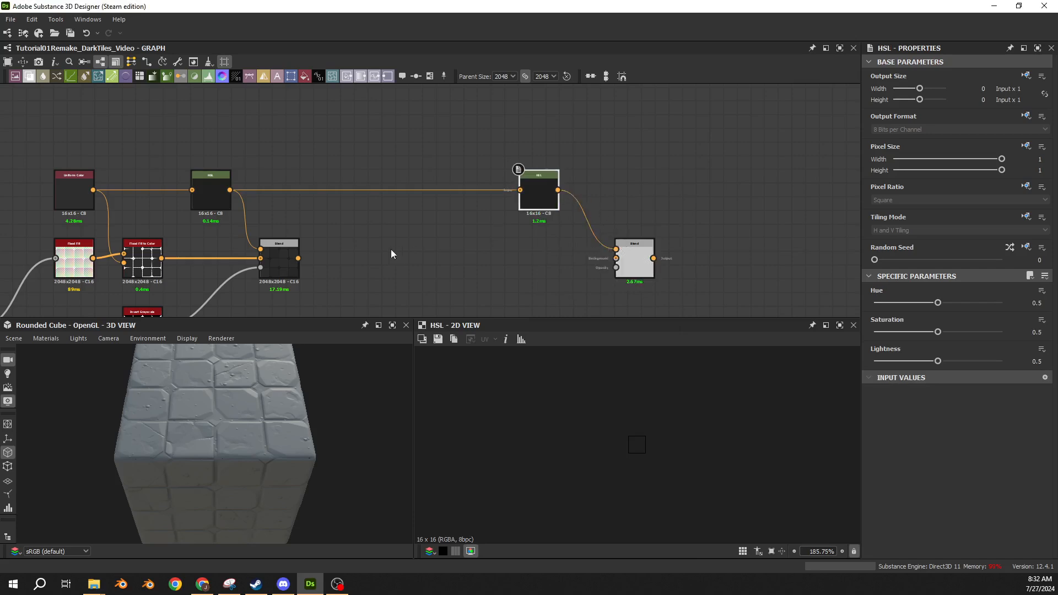
{"action": "left_click_drag", "start_coordinate": [299, 258], "coordinate": [617, 258]}
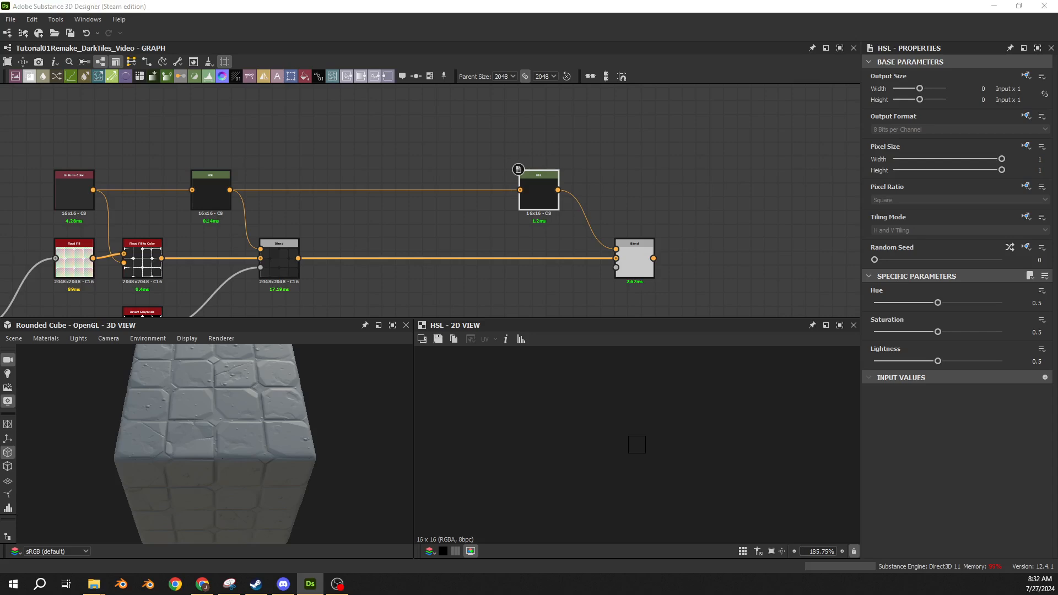
- Switch the 3D preview mesh to Plane (hi-res)
{"action": "left_click", "coordinate": [13, 339]}
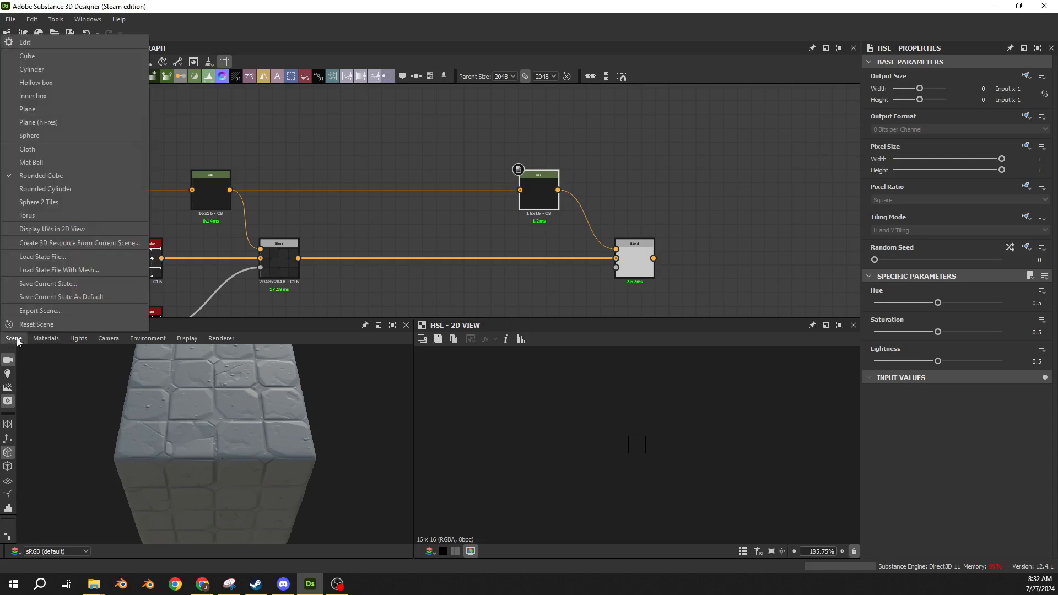
{"action": "mouse_move", "coordinate": [47, 338]}
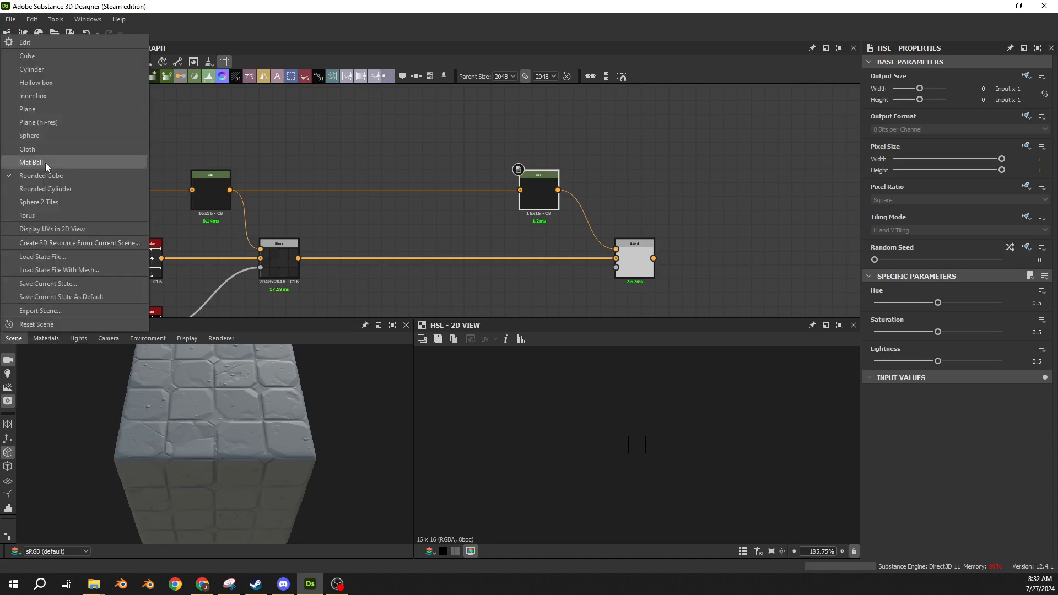
{"action": "left_click", "coordinate": [46, 121]}
- Set the default preview material's Height Scale to 5 and Tessellation Factor to 6
{"action": "left_click", "coordinate": [51, 340]}
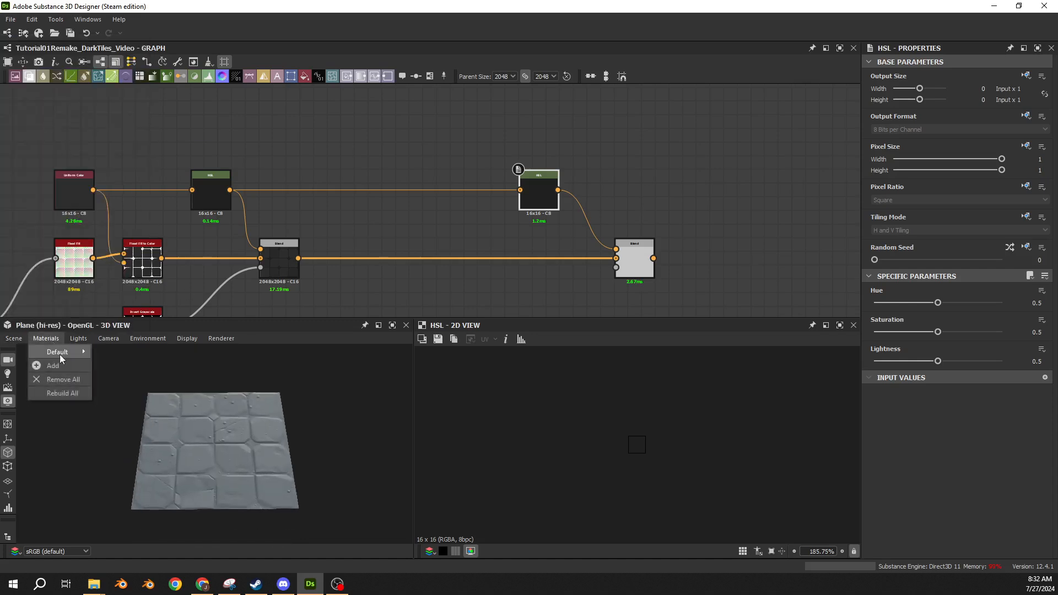
{"action": "mouse_move", "coordinate": [60, 356]}
{"action": "left_click", "coordinate": [122, 353]}
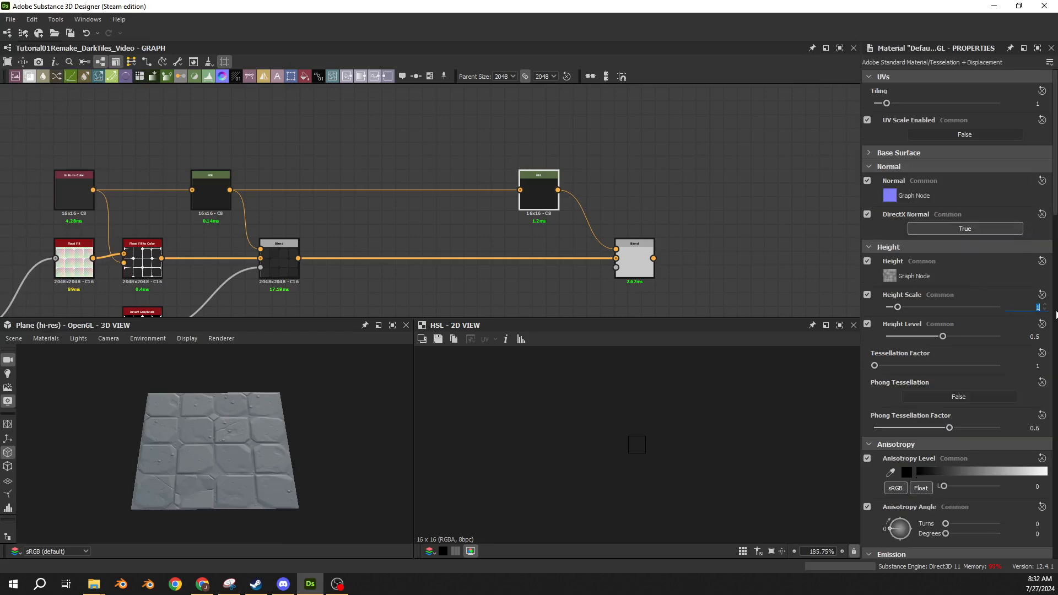
{"action": "type", "text": "5"}
{"action": "key", "text": "Return"}
{"action": "double_click", "coordinate": [1049, 366]}
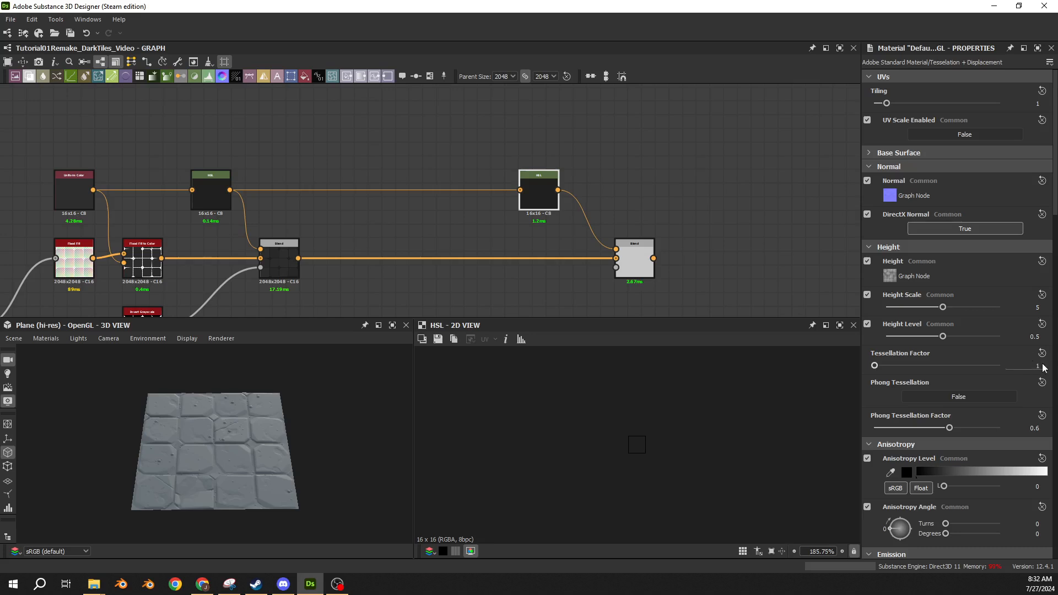
{"action": "type", "text": "6"}
{"action": "key", "text": "Return"}
{"action": "scroll", "coordinate": [248, 472], "scroll_direction": "up", "scroll_amount": 6}
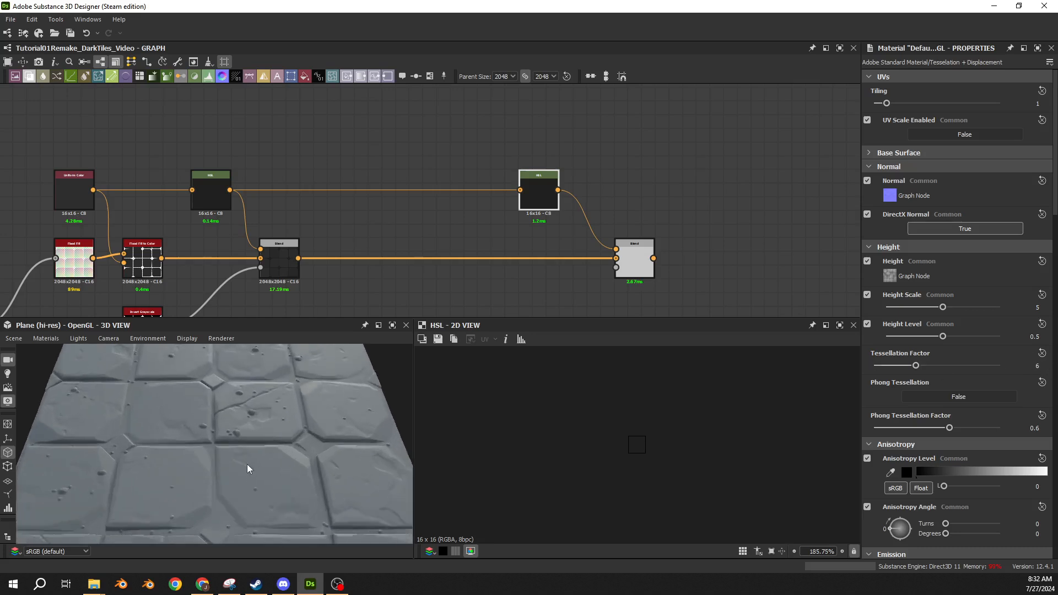
- Place a Dot node on the second Blend's output, in line with the base colour chain
{"action": "left_click_drag", "start_coordinate": [248, 468], "coordinate": [274, 408]}
{"action": "scroll", "coordinate": [503, 232], "scroll_direction": "down", "scroll_amount": 3}
{"action": "middle_click_drag", "start_coordinate": [492, 246], "coordinate": [175, 183]}
{"action": "left_click", "coordinate": [276, 183]}
{"action": "scroll", "coordinate": [615, 169], "scroll_direction": "down", "scroll_amount": 4}
{"action": "middle_click_drag", "start_coordinate": [684, 171], "coordinate": [340, 186]}
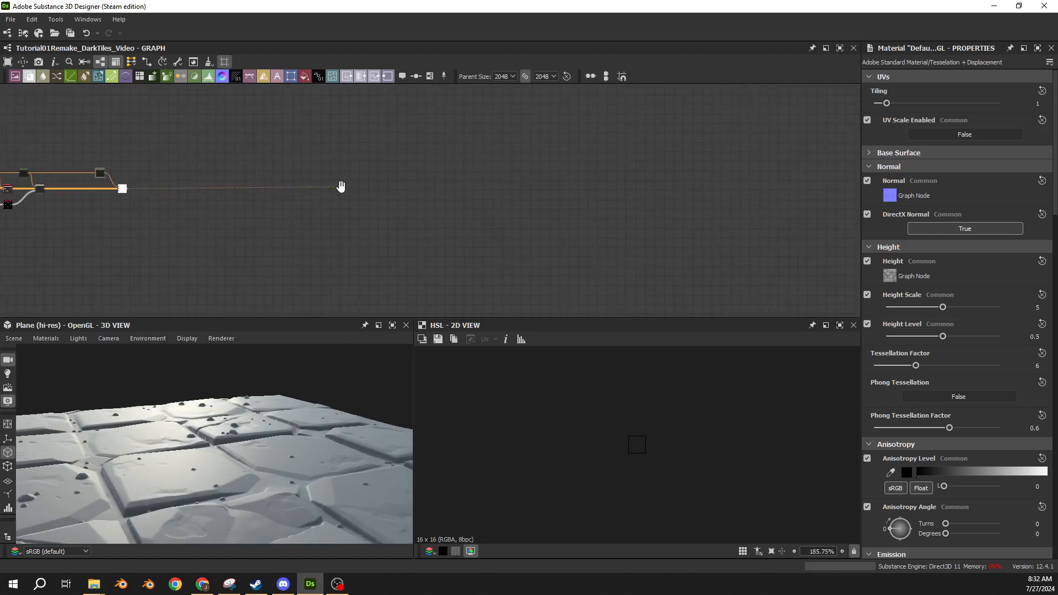
{"action": "scroll", "coordinate": [221, 193], "scroll_direction": "up", "scroll_amount": 5}
{"action": "left_click", "coordinate": [96, 182]}
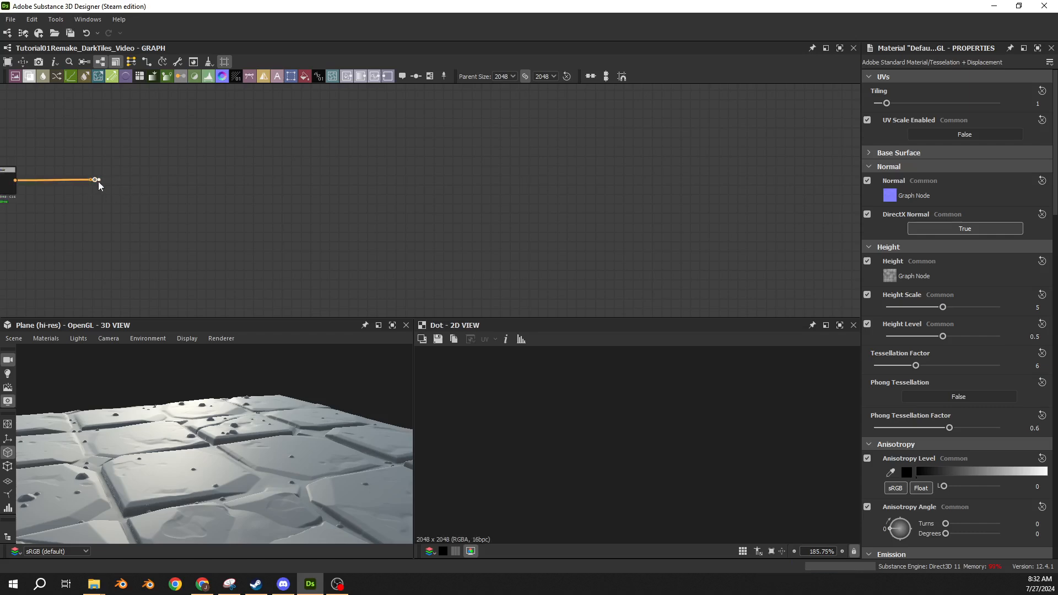
- Connect the Dot node's output to the graph's Base Color output, replacing its existing input
{"action": "left_click", "coordinate": [99, 181]}
{"action": "scroll", "coordinate": [583, 173], "scroll_direction": "down", "scroll_amount": 7}
{"action": "middle_click_drag", "start_coordinate": [598, 178], "coordinate": [241, 191]}
{"action": "scroll", "coordinate": [378, 251], "scroll_direction": "up", "scroll_amount": 3}
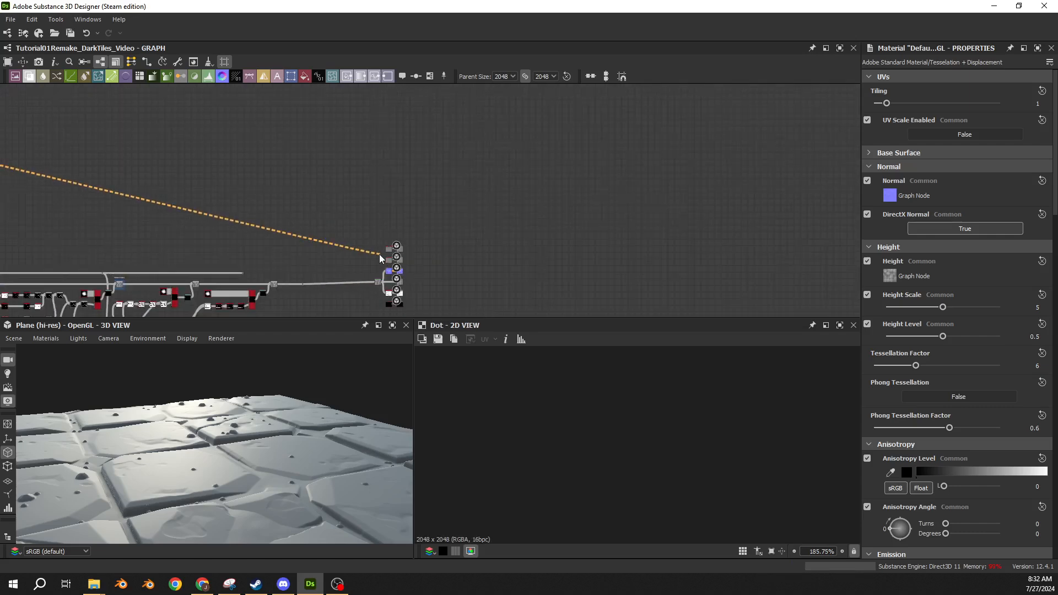
{"action": "scroll", "coordinate": [380, 256], "scroll_direction": "up", "scroll_amount": 3}
{"action": "left_click", "coordinate": [431, 238]}
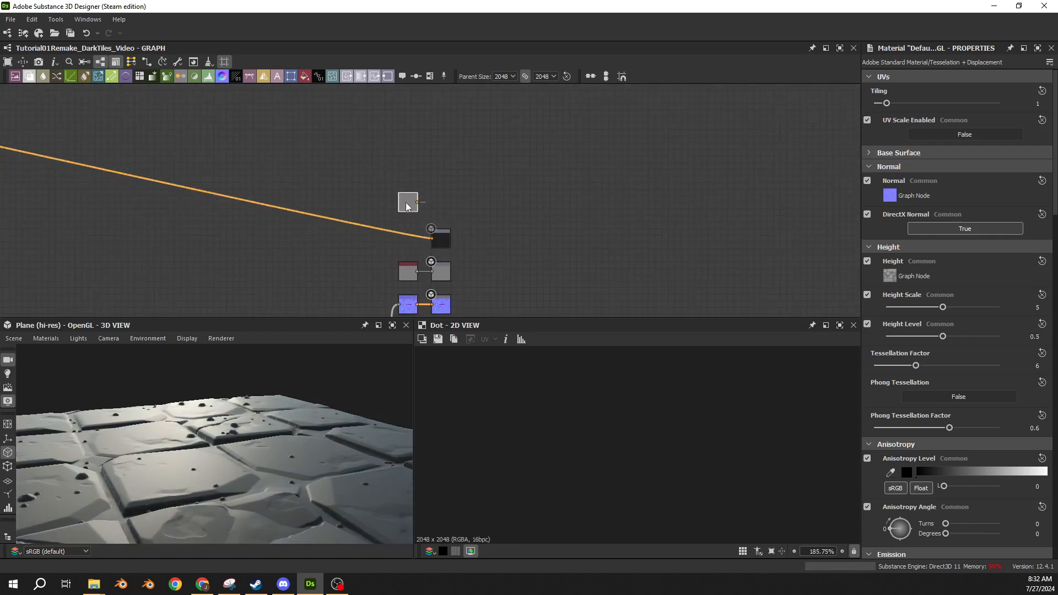
- Move the Base Color output up in line with the colour chain and check the tiles in the 3D view
{"action": "left_click", "coordinate": [400, 235]}
{"action": "scroll", "coordinate": [408, 188], "scroll_direction": "down", "scroll_amount": 5}
{"action": "middle_click_drag", "start_coordinate": [405, 184], "coordinate": [551, 236]}
{"action": "scroll", "coordinate": [546, 236], "scroll_direction": "down", "scroll_amount": 2}
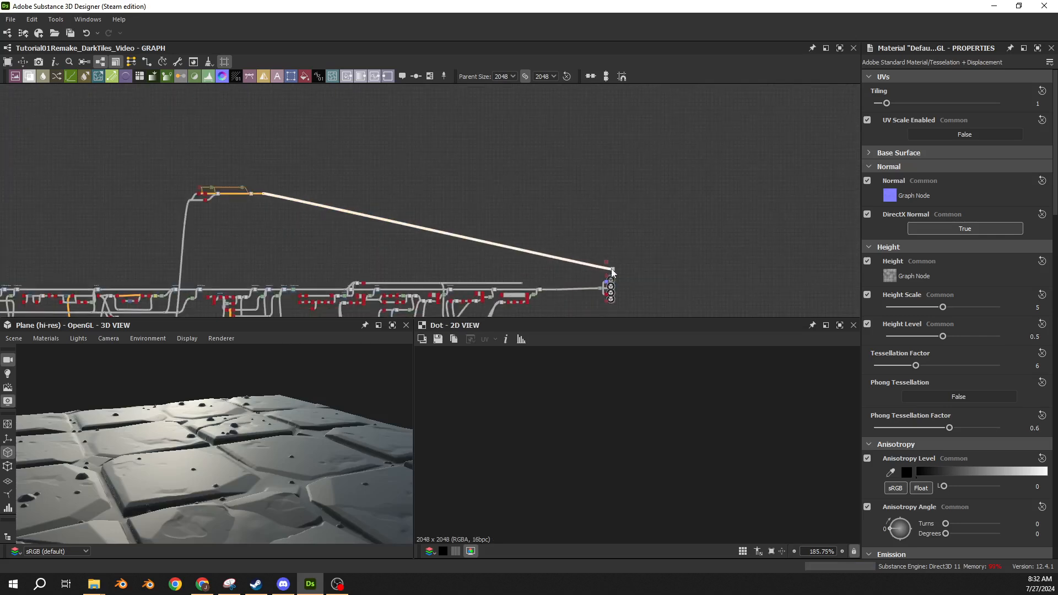
{"action": "left_click_drag", "start_coordinate": [616, 274], "coordinate": [611, 194]}
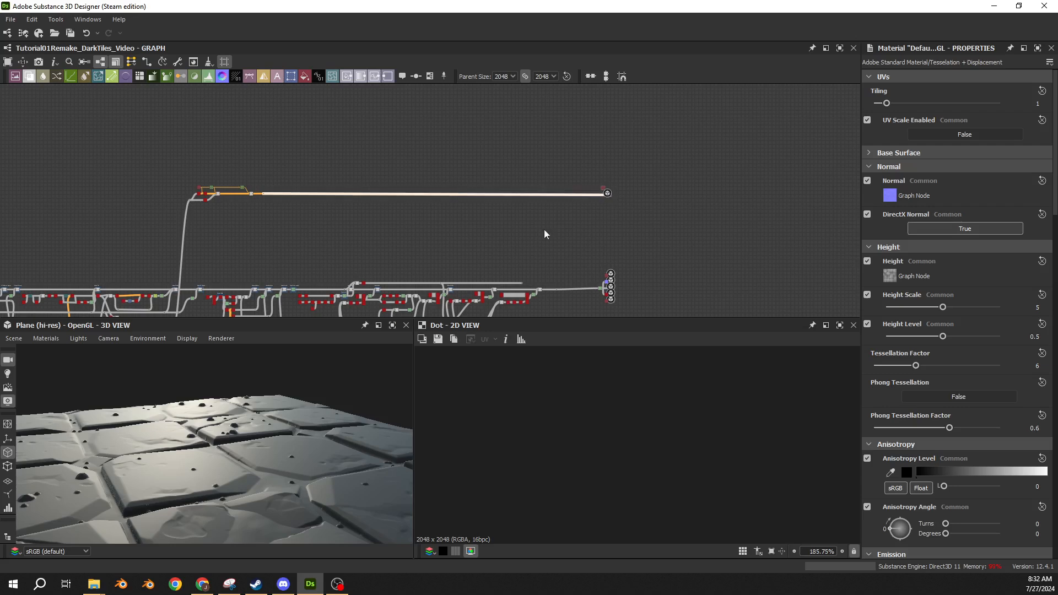
{"action": "left_click_drag", "start_coordinate": [169, 474], "coordinate": [262, 455]}
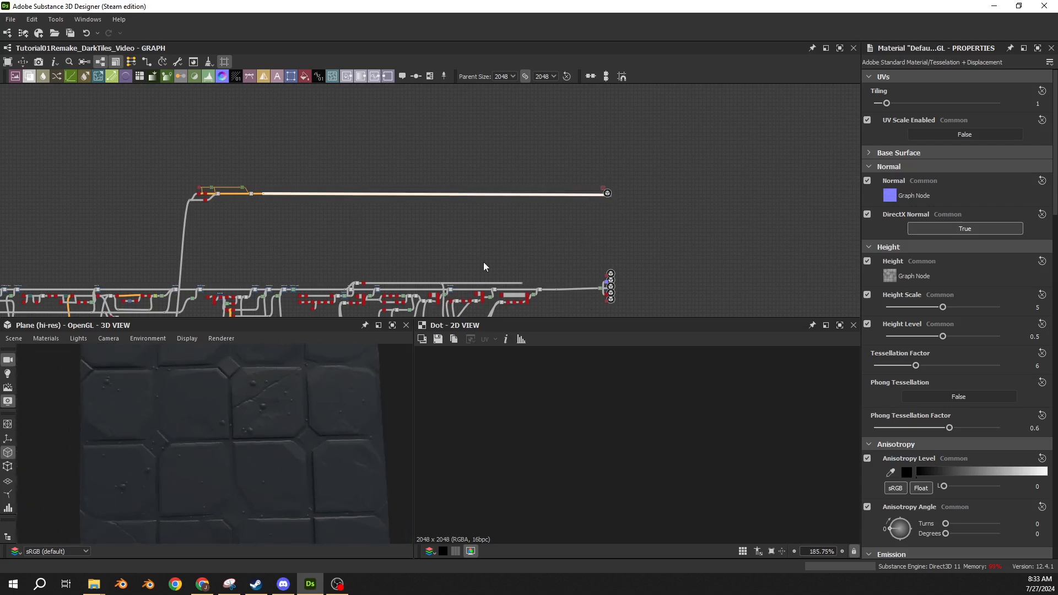
- Set the grayscale Uniform Color feeding the Roughness output to 0.75 and check the surface in the 3D view
{"action": "middle_click_drag", "start_coordinate": [314, 245], "coordinate": [425, 281]}
{"action": "scroll", "coordinate": [380, 281], "scroll_direction": "up", "scroll_amount": 5}
{"action": "scroll", "coordinate": [543, 276], "scroll_direction": "up", "scroll_amount": 1}
{"action": "middle_click_drag", "start_coordinate": [570, 256], "coordinate": [451, 161]}
{"action": "middle_click_drag", "start_coordinate": [529, 286], "coordinate": [380, 137]}
{"action": "scroll", "coordinate": [579, 154], "scroll_direction": "up", "scroll_amount": 1}
{"action": "mouse_move", "coordinate": [794, 194]}
{"action": "middle_mouse_down"}
{"action": "mouse_move", "coordinate": [579, 155]}
{"action": "mouse_move", "coordinate": [439, 297]}
{"action": "middle_mouse_up"}
{"action": "scroll", "coordinate": [579, 154], "scroll_direction": "up", "scroll_amount": 1}
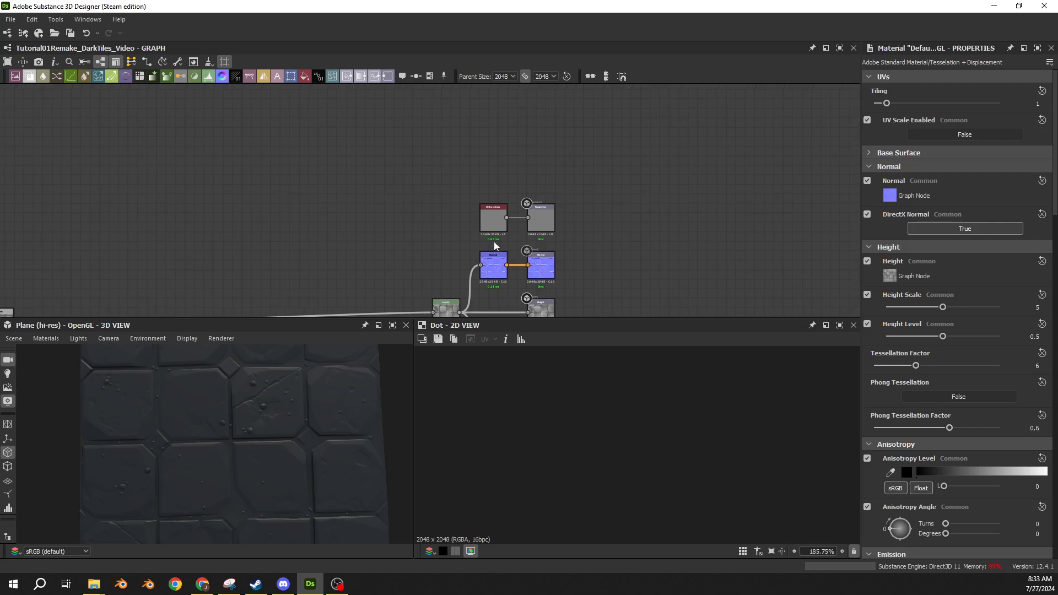
{"action": "left_click", "coordinate": [494, 218]}
{"action": "left_click", "coordinate": [1024, 351]}
{"action": "type", "text": ".7"}
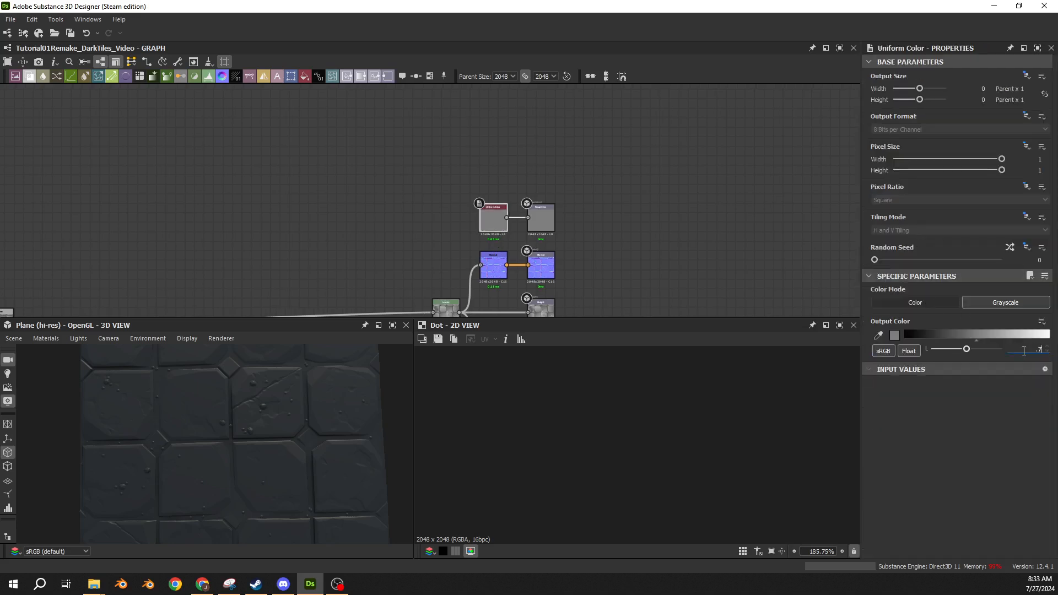
{"action": "type", "text": "5"}
{"action": "key", "text": "Return"}
{"action": "mouse_move", "coordinate": [253, 464]}
{"action": "left_mouse_down"}
{"action": "mouse_move", "coordinate": [285, 392]}
{"action": "mouse_move", "coordinate": [263, 458]}
{"action": "left_mouse_up"}
- Open the Auto Levels node's output in the 2D view and examine the height chain up to the Diamonds Height Blend
{"action": "scroll", "coordinate": [134, 279], "scroll_direction": "down", "scroll_amount": 8}
{"action": "middle_click_drag", "start_coordinate": [205, 254], "coordinate": [678, 257]}
{"action": "scroll", "coordinate": [334, 209], "scroll_direction": "up", "scroll_amount": 8}
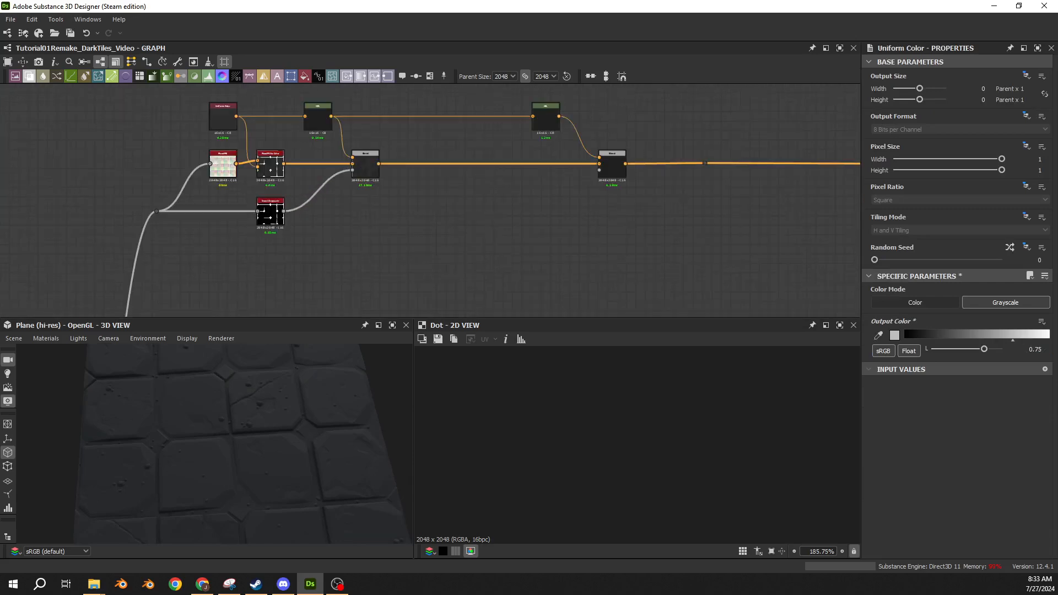
{"action": "middle_click_drag", "start_coordinate": [397, 266], "coordinate": [532, 215]}
{"action": "scroll", "coordinate": [341, 224], "scroll_direction": "down", "scroll_amount": 4}
{"action": "middle_click_drag", "start_coordinate": [349, 259], "coordinate": [416, 127]}
{"action": "scroll", "coordinate": [412, 160], "scroll_direction": "down", "scroll_amount": 5}
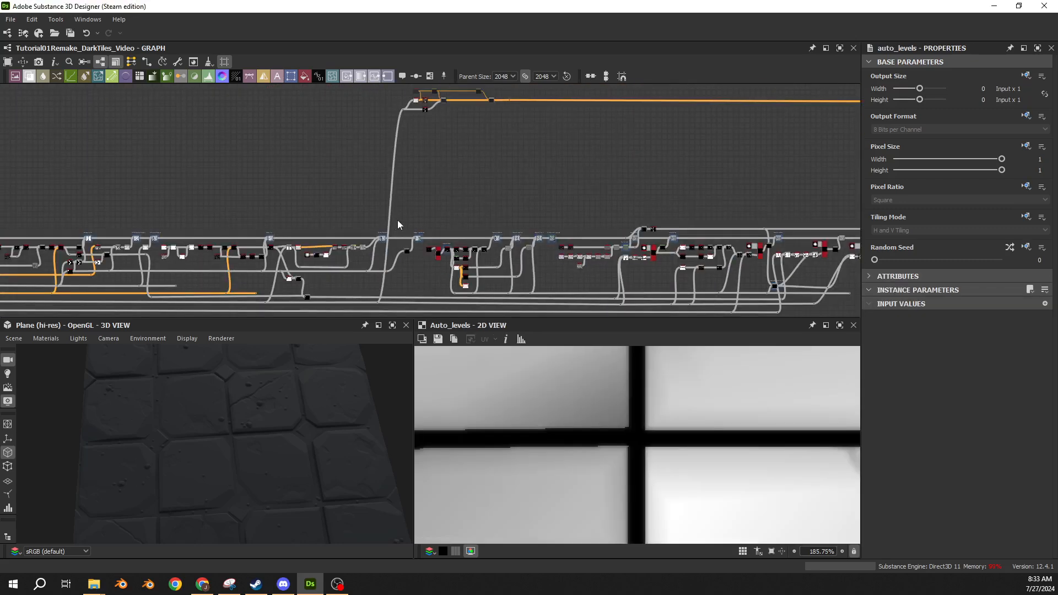
{"action": "scroll", "coordinate": [376, 238], "scroll_direction": "up", "scroll_amount": 8}
{"action": "middle_click_drag", "start_coordinate": [645, 162], "coordinate": [221, 161]}
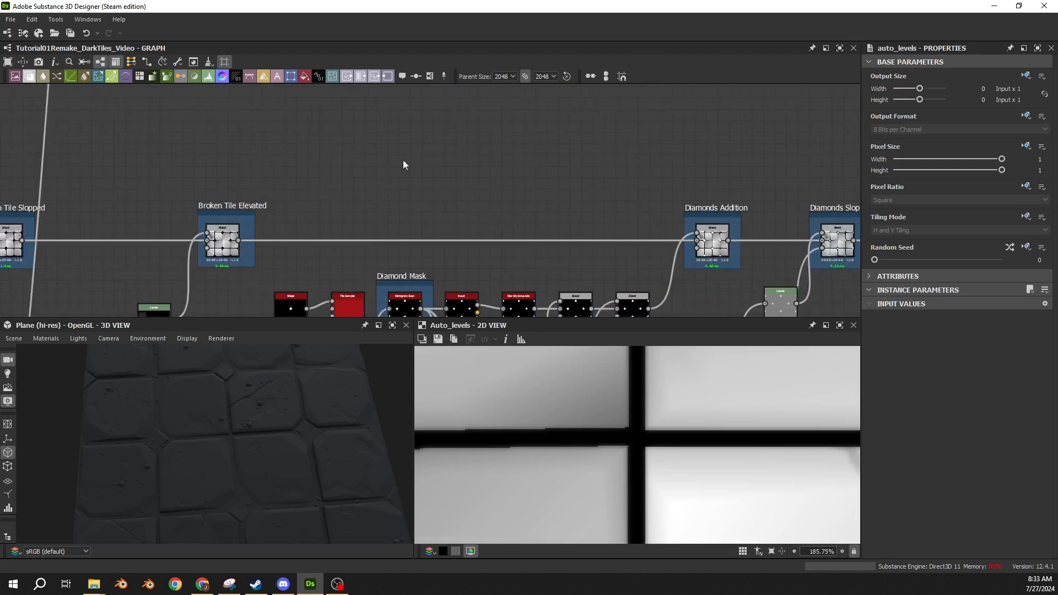
{"action": "middle_click_drag", "start_coordinate": [365, 174], "coordinate": [77, 175]}
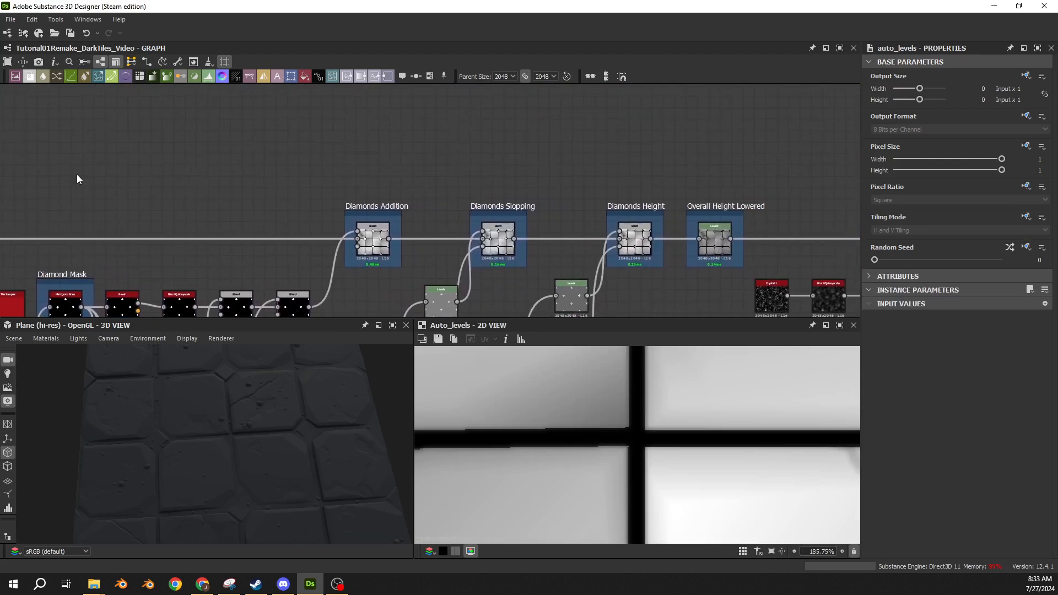
{"action": "scroll", "coordinate": [367, 203], "scroll_direction": "up", "scroll_amount": 3}
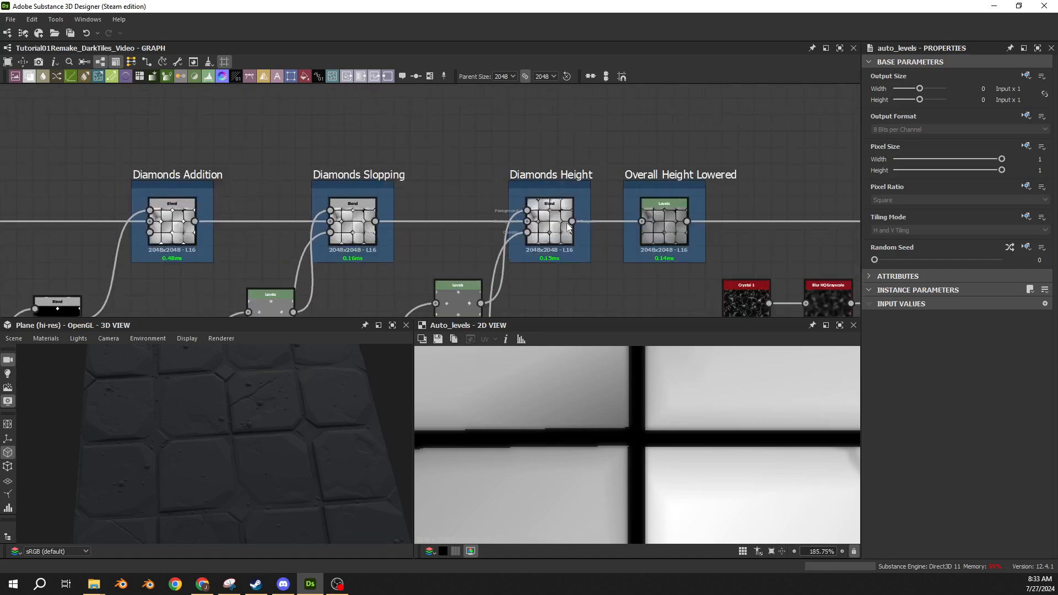
{"action": "scroll", "coordinate": [549, 148], "scroll_direction": "up", "scroll_amount": 4}
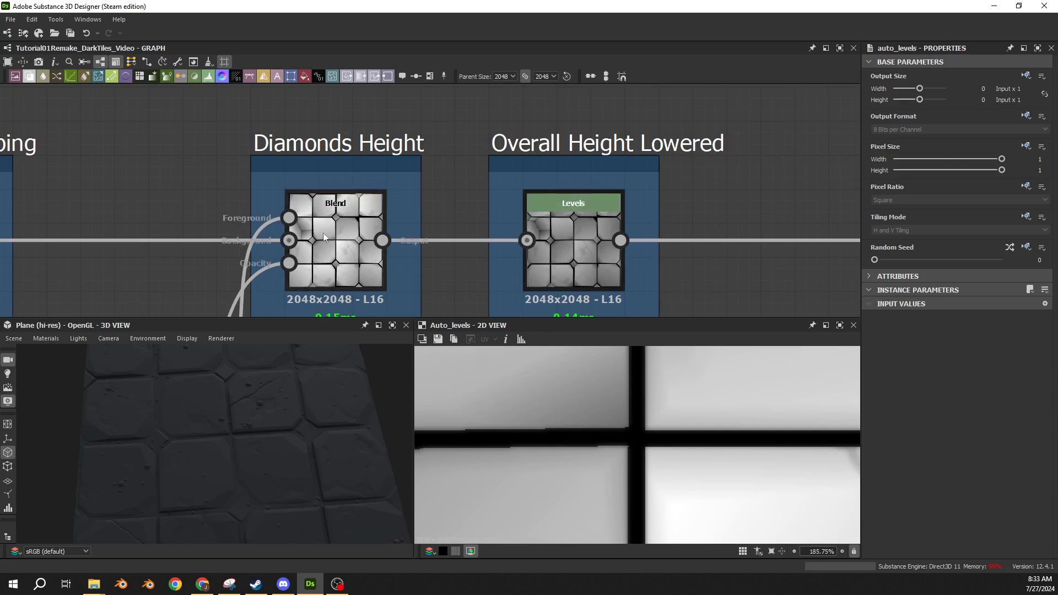
- Branch the Diamonds Height Blend's output to a Dot below the colour chain, and shift the second HSL and Blend farther along
{"action": "left_click_drag", "start_coordinate": [382, 240], "coordinate": [465, 260]}
{"action": "scroll", "coordinate": [471, 154], "scroll_direction": "down", "scroll_amount": 5}
{"action": "middle_click_drag", "start_coordinate": [464, 156], "coordinate": [466, 231]}
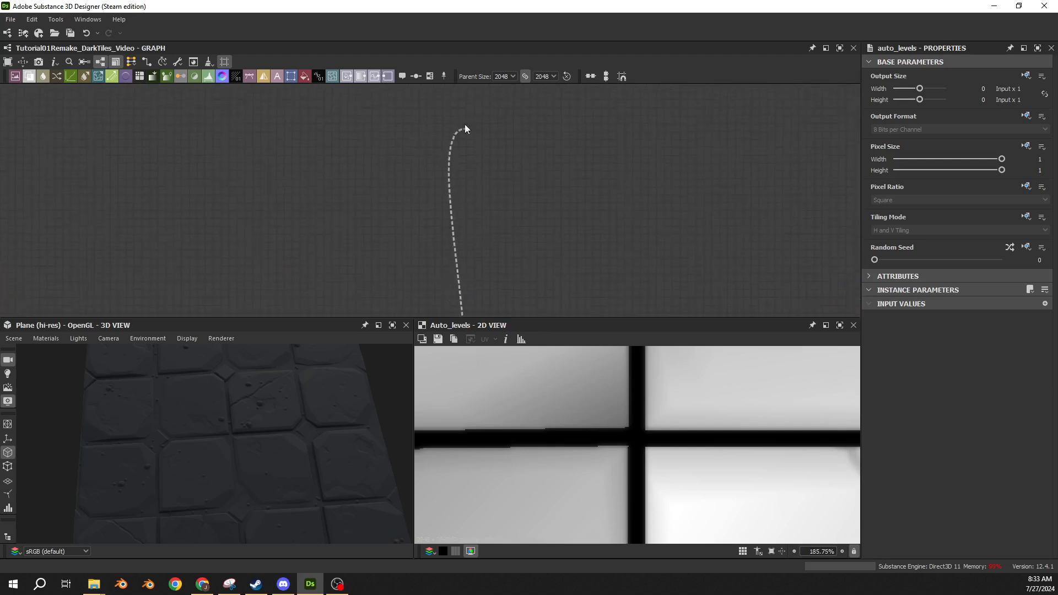
{"action": "middle_click_drag", "start_coordinate": [464, 124], "coordinate": [475, 293]}
{"action": "scroll", "coordinate": [462, 217], "scroll_direction": "down", "scroll_amount": 5}
{"action": "scroll", "coordinate": [450, 214], "scroll_direction": "up", "scroll_amount": 4}
{"action": "left_click_drag", "start_coordinate": [441, 210], "coordinate": [477, 188]}
{"action": "left_click_drag", "start_coordinate": [237, 135], "coordinate": [487, 135]}
{"action": "left_click", "coordinate": [438, 164]}
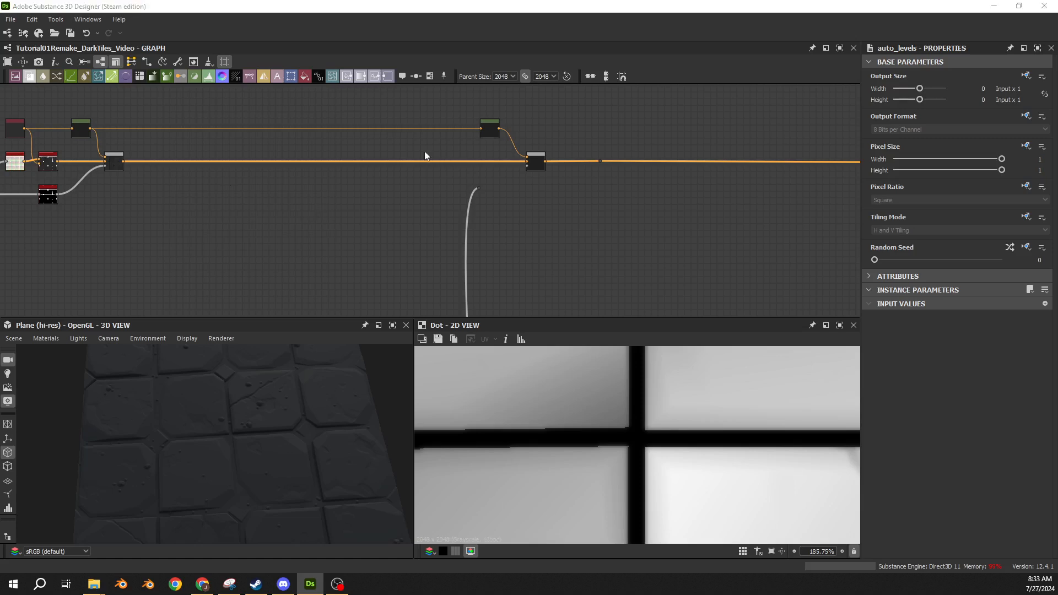
- Add an Auto Levels node after the new Dot and view its whole output in the 2D view
{"action": "scroll", "coordinate": [480, 142], "scroll_direction": "up", "scroll_amount": 4}
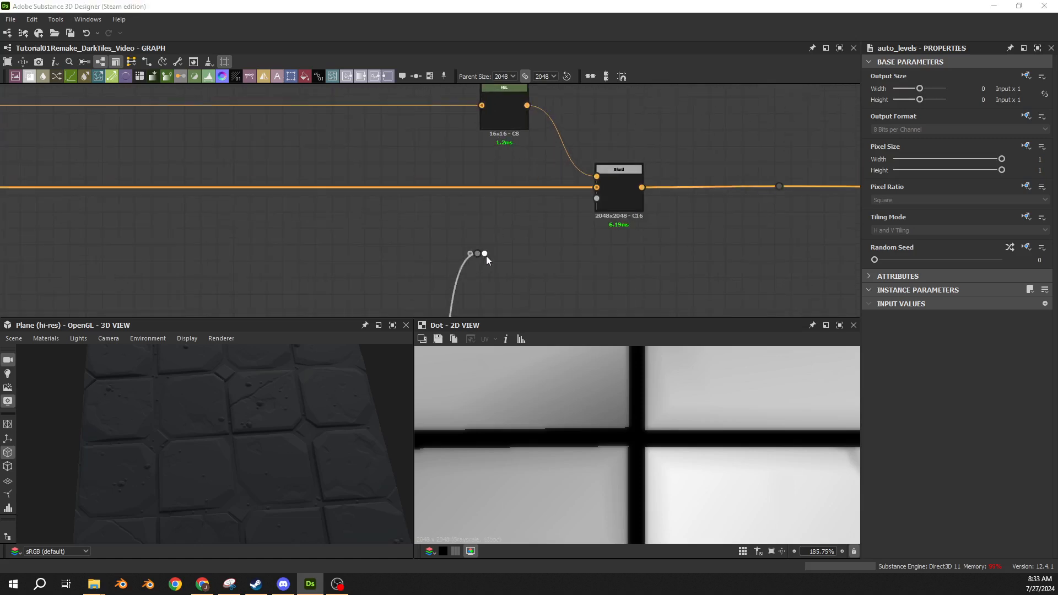
{"action": "left_click_drag", "start_coordinate": [486, 254], "coordinate": [547, 252]}
{"action": "type", "text": "aut"}
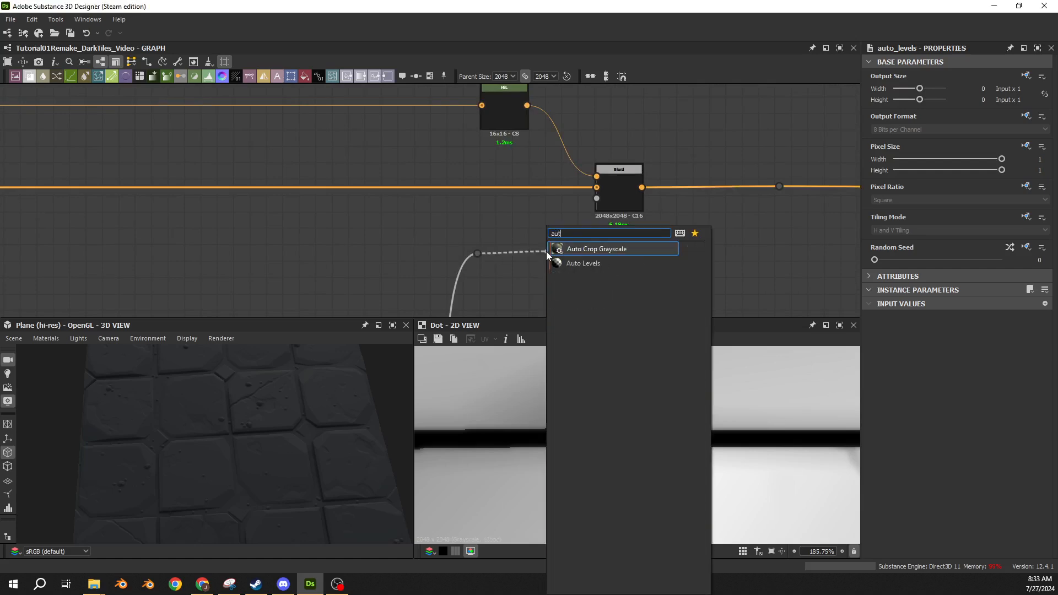
{"action": "type", "text": "o"}
{"action": "left_click", "coordinate": [584, 263]}
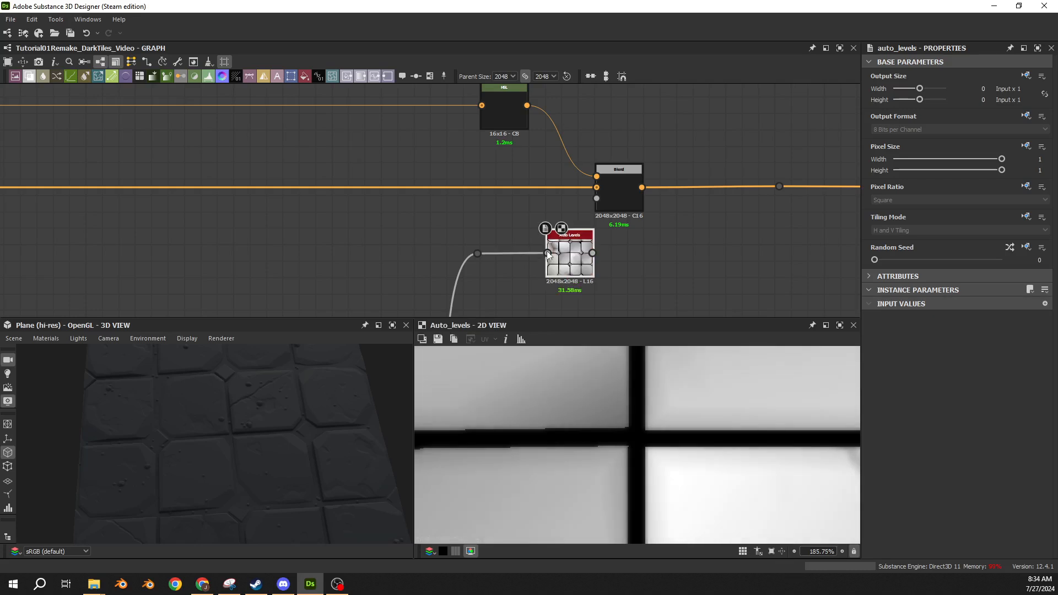
{"action": "scroll", "coordinate": [598, 385], "scroll_direction": "down", "scroll_amount": 5}
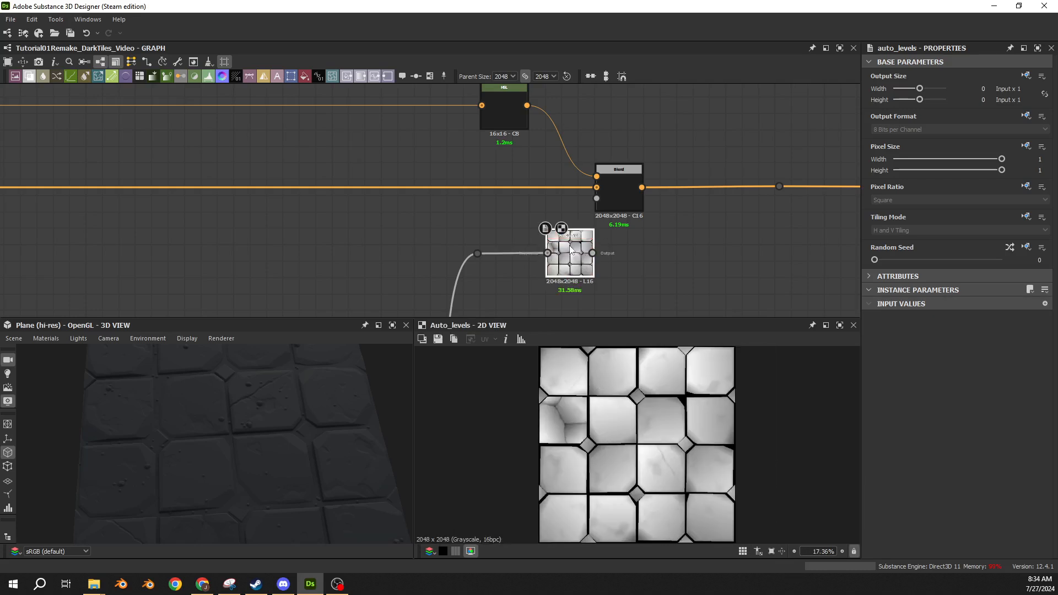
- Remove the Dot before Auto Levels, align Auto Levels beneath the second HSL, and move the second Blend farther along
{"action": "left_click_drag", "start_coordinate": [581, 259], "coordinate": [465, 266]}
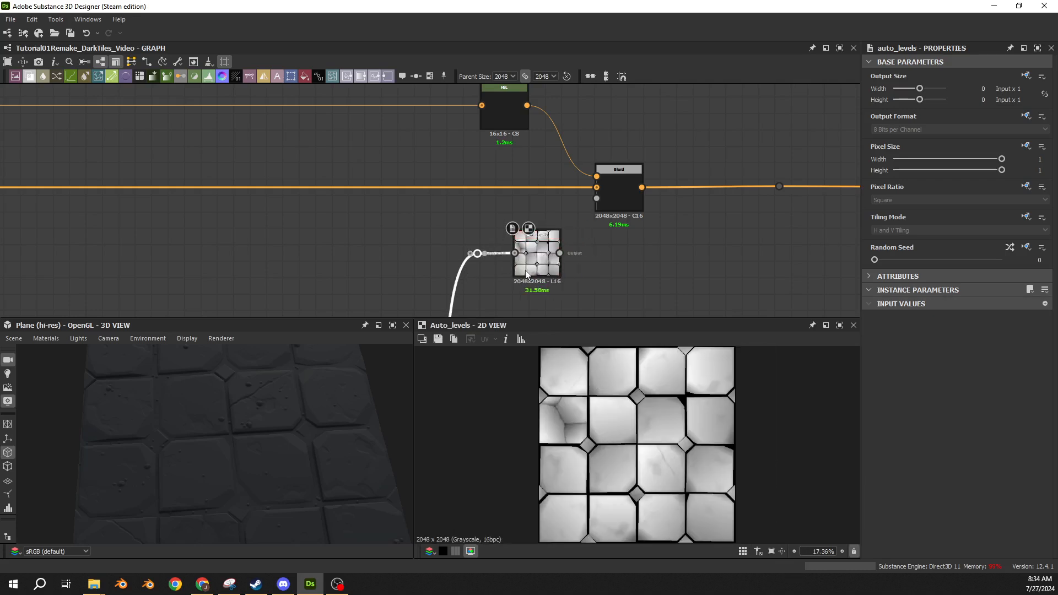
{"action": "key", "text": "BackSpace"}
{"action": "left_click_drag", "start_coordinate": [532, 272], "coordinate": [499, 272]}
{"action": "left_click_drag", "start_coordinate": [609, 207], "coordinate": [811, 209]}
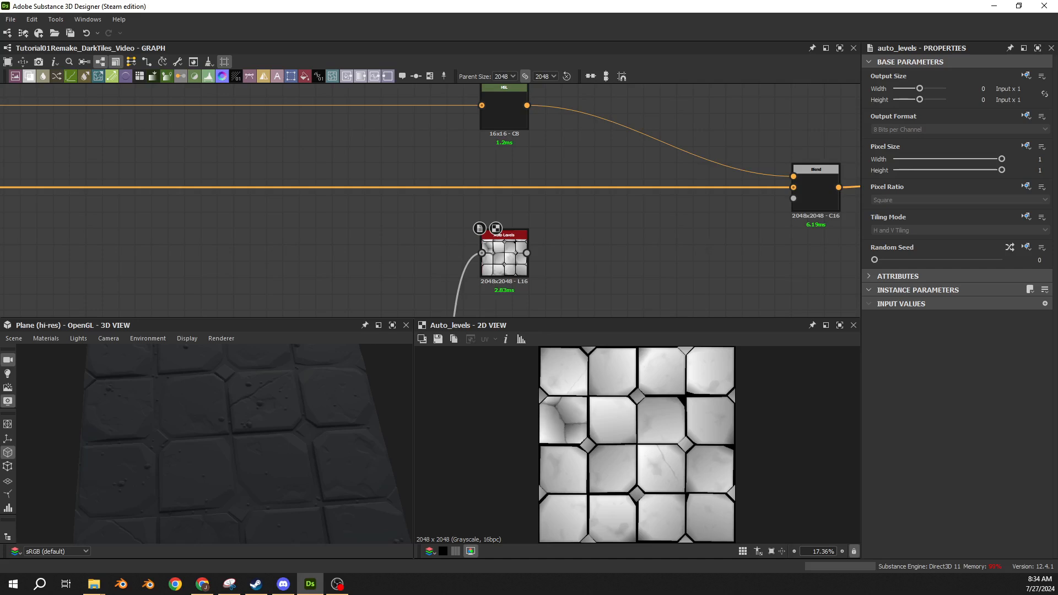
{"action": "left_click_drag", "start_coordinate": [527, 253], "coordinate": [554, 249]}
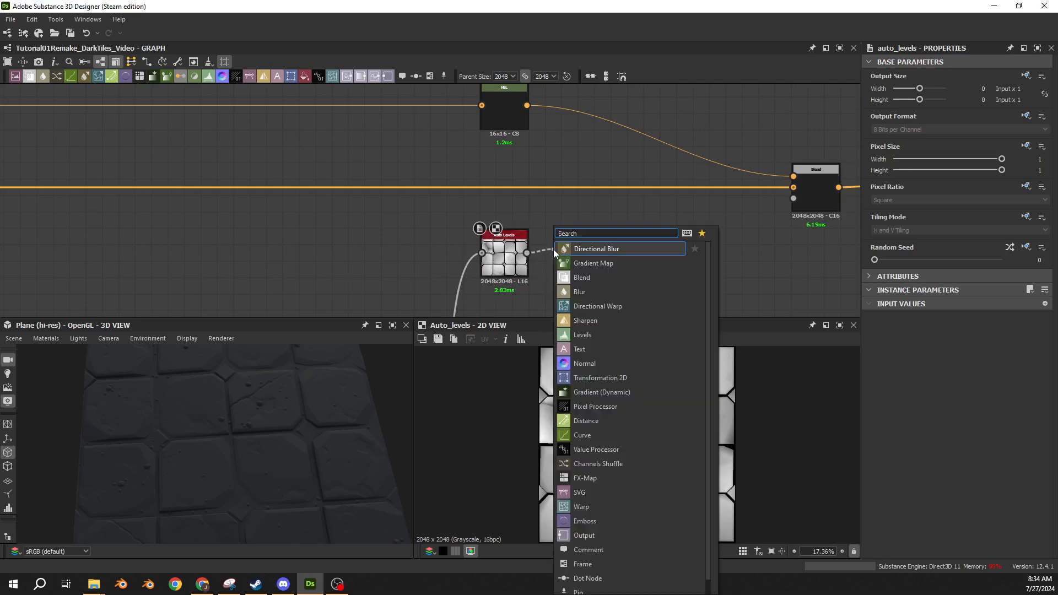
{"action": "type", "text": "ambient"}
{"action": "key", "text": "Return"}
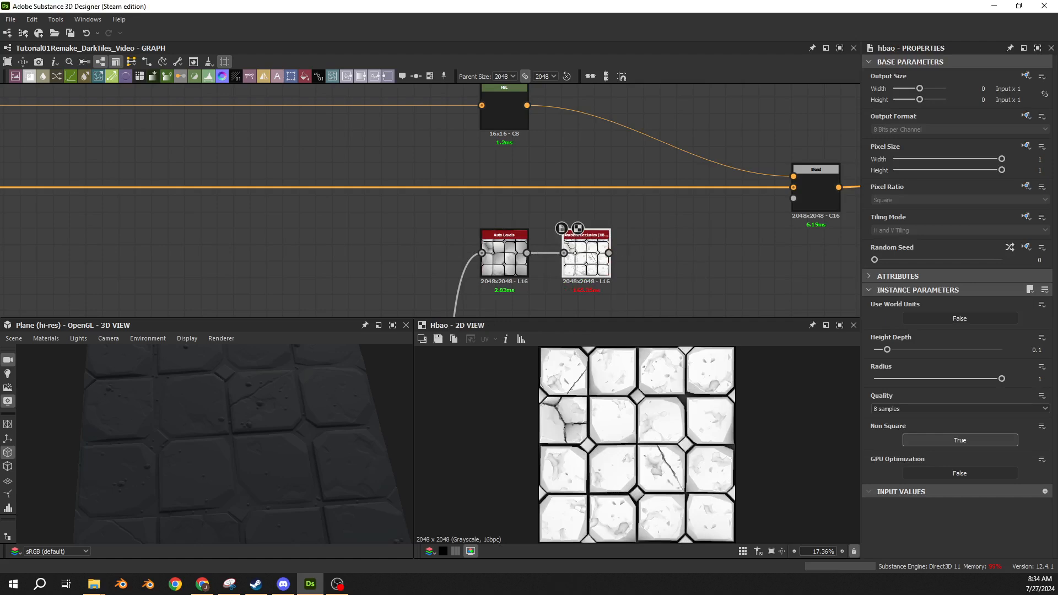
{"action": "key", "text": "Delete"}
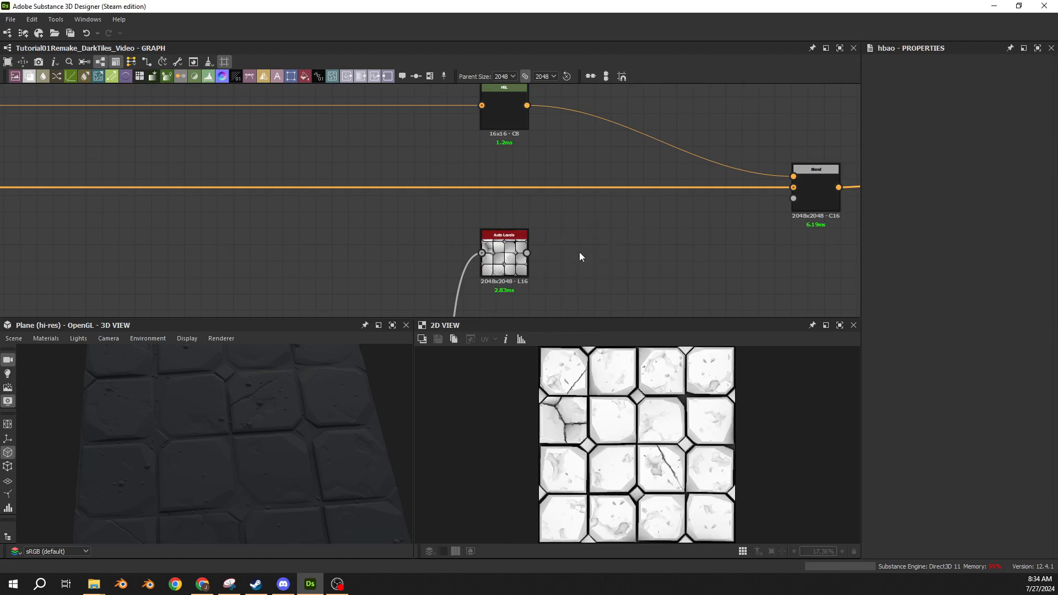
- Paste an Ambient Occlusion (HBAO) node with Height Depth 1 and Radius 1 after Auto Levels, and inspect its output up close
{"action": "key", "text": "ctrl+v"}
{"action": "left_click_drag", "start_coordinate": [425, 212], "coordinate": [564, 253]}
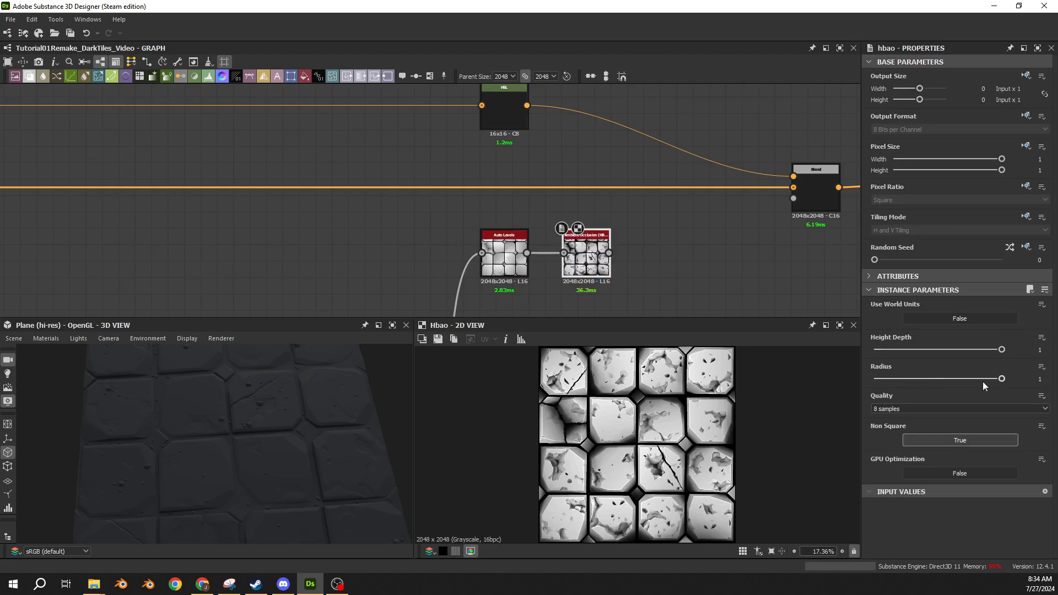
{"action": "middle_click_drag", "start_coordinate": [550, 312], "coordinate": [387, 290]}
{"action": "scroll", "coordinate": [591, 439], "scroll_direction": "up", "scroll_amount": 8}
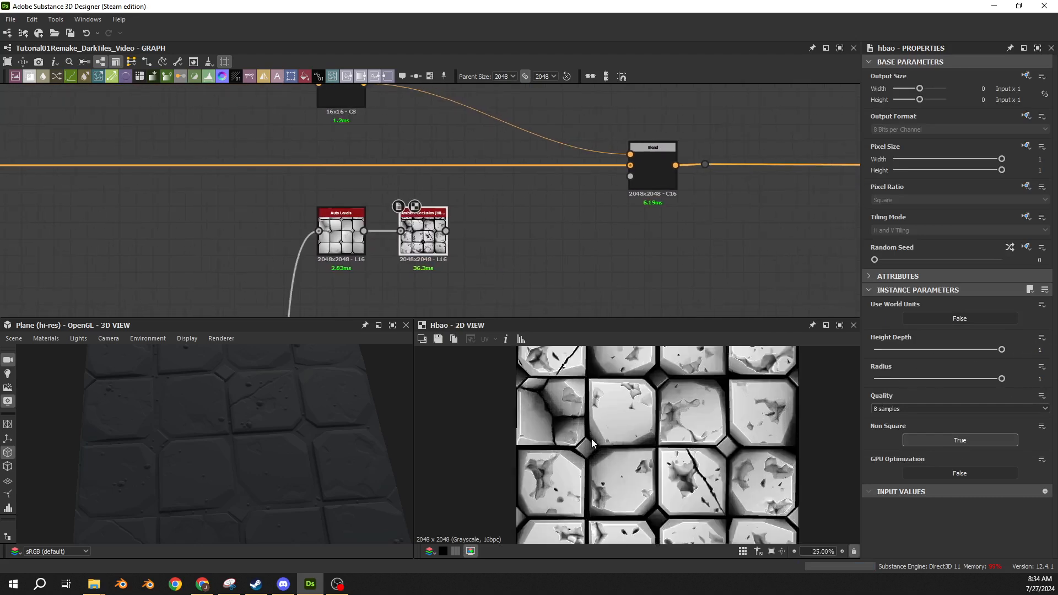
{"action": "middle_click_drag", "start_coordinate": [543, 431], "coordinate": [590, 491]}
{"action": "scroll", "coordinate": [594, 495], "scroll_direction": "down", "scroll_amount": 3}
{"action": "scroll", "coordinate": [554, 436], "scroll_direction": "up", "scroll_amount": 4}
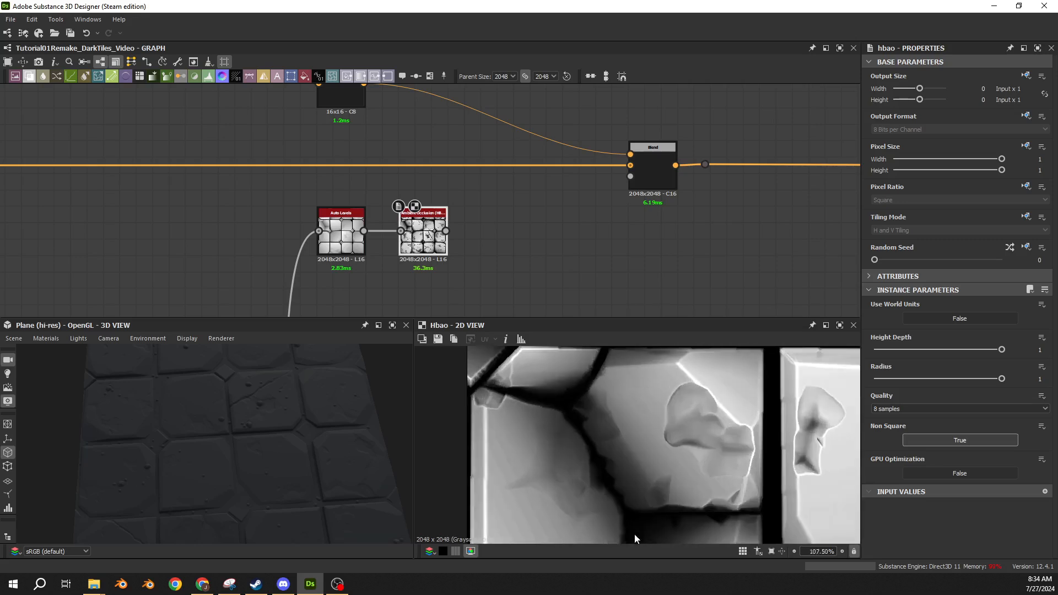
- Add an Invert Grayscale node after the Ambient Occlusion, align it in the row, and inspect its output
{"action": "left_click_drag", "start_coordinate": [445, 231], "coordinate": [535, 242]}
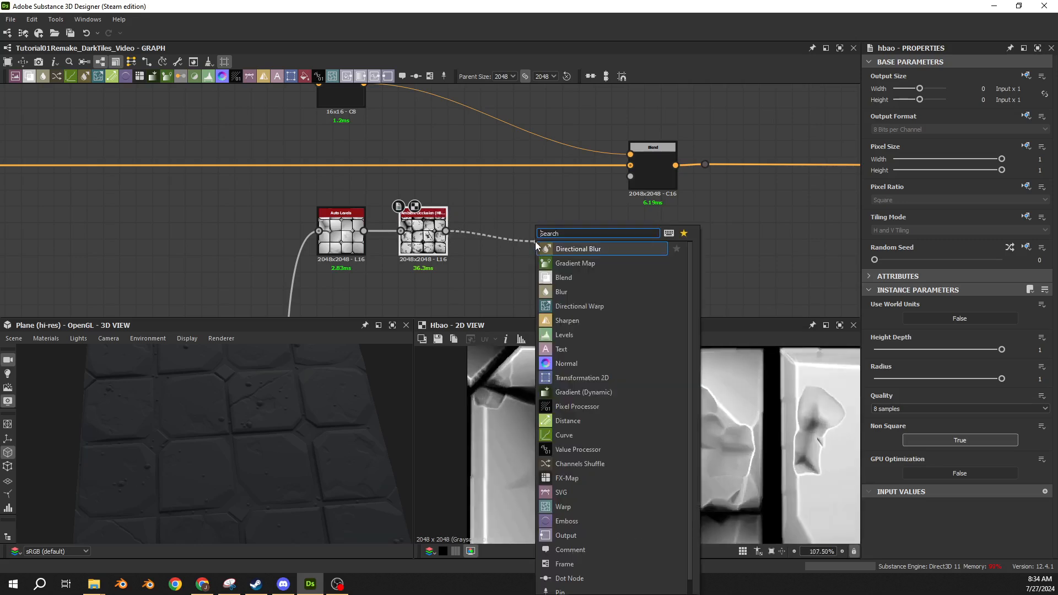
{"action": "type", "text": "invert"}
{"action": "key", "text": "Return"}
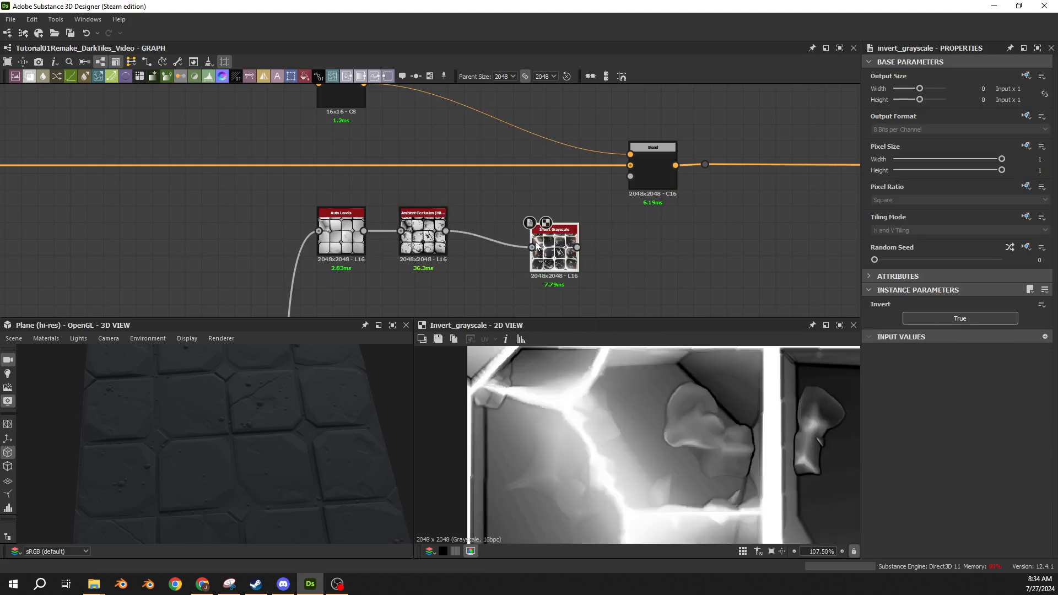
{"action": "left_click_drag", "start_coordinate": [564, 252], "coordinate": [514, 236]}
{"action": "scroll", "coordinate": [613, 422], "scroll_direction": "down", "scroll_amount": 6}
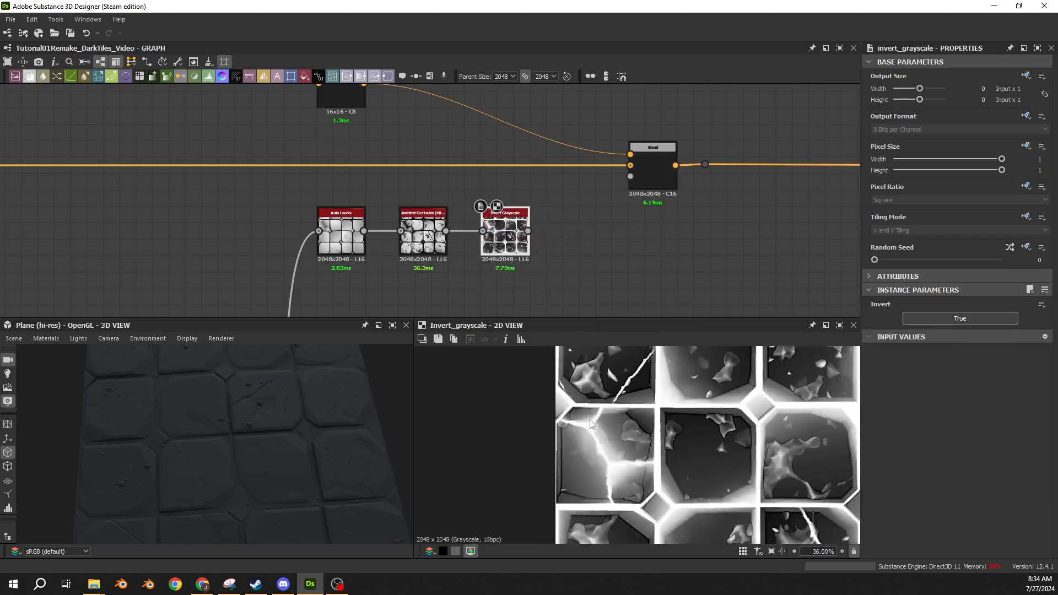
{"action": "scroll", "coordinate": [564, 429], "scroll_direction": "up", "scroll_amount": 3}
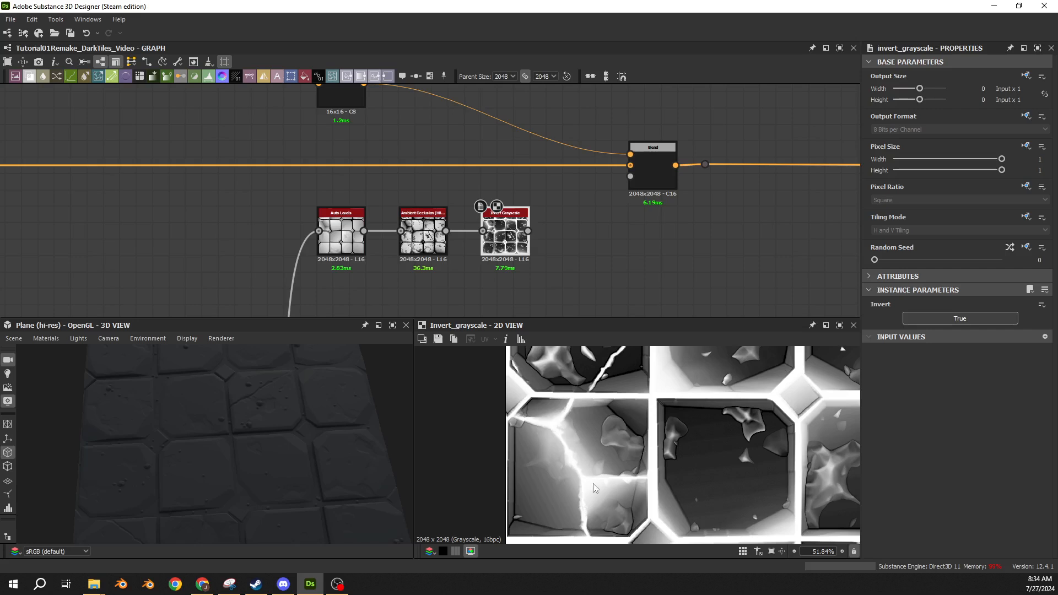
- Move the second Blend farther along the colour chain to make room after the Invert Grayscale node
{"action": "middle_click_drag", "start_coordinate": [679, 208], "coordinate": [627, 289]}
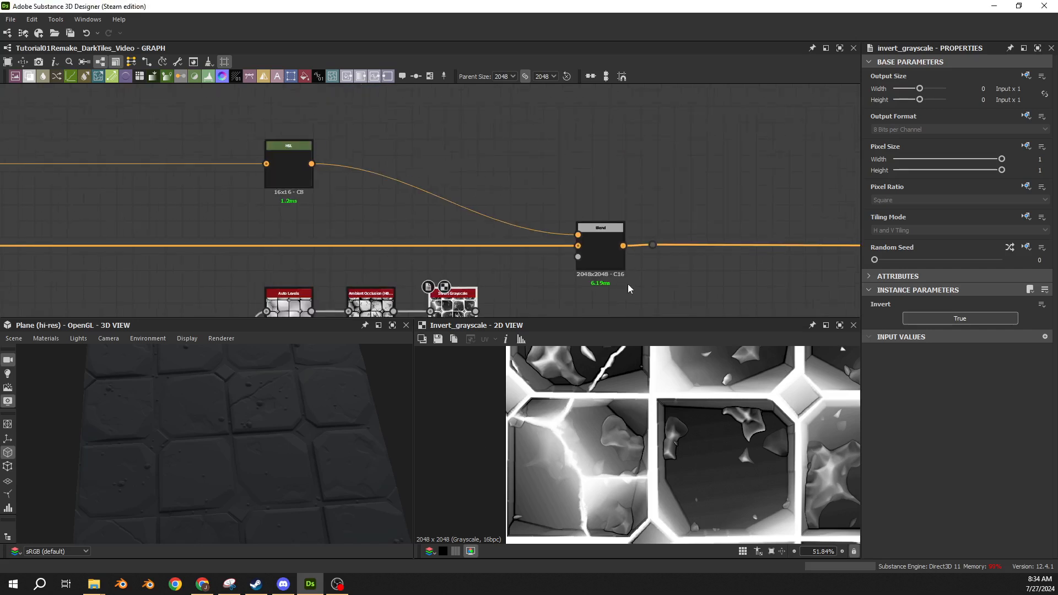
{"action": "left_click_drag", "start_coordinate": [603, 260], "coordinate": [817, 260]}
{"action": "middle_click_drag", "start_coordinate": [618, 283], "coordinate": [575, 243]}
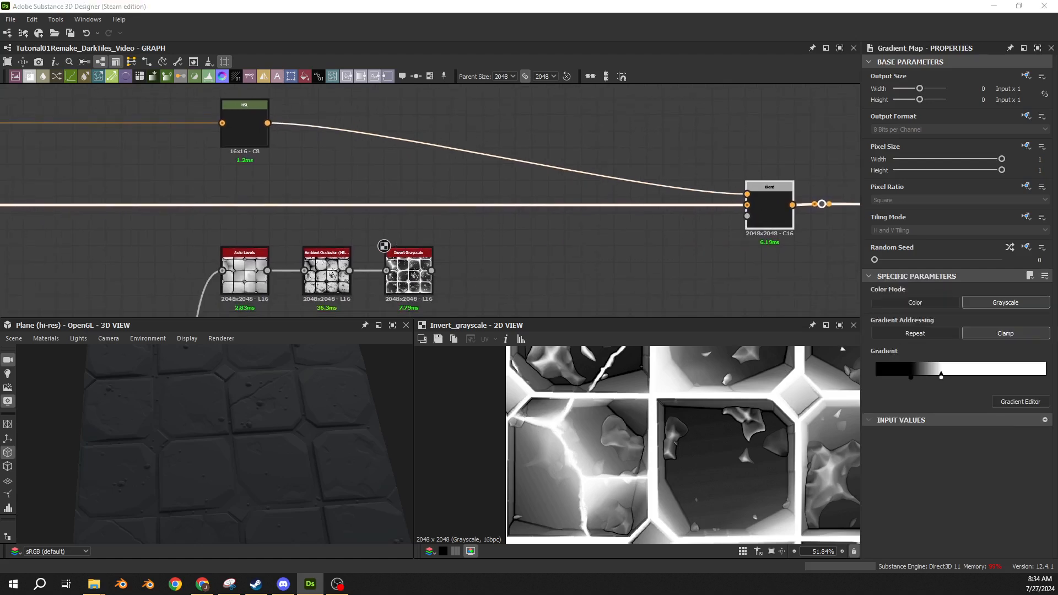
- Place the grayscale Gradient Map in the row after Invert Grayscale and feed it Invert Grayscale's output
{"action": "middle_click_drag", "start_coordinate": [538, 259], "coordinate": [496, 220]}
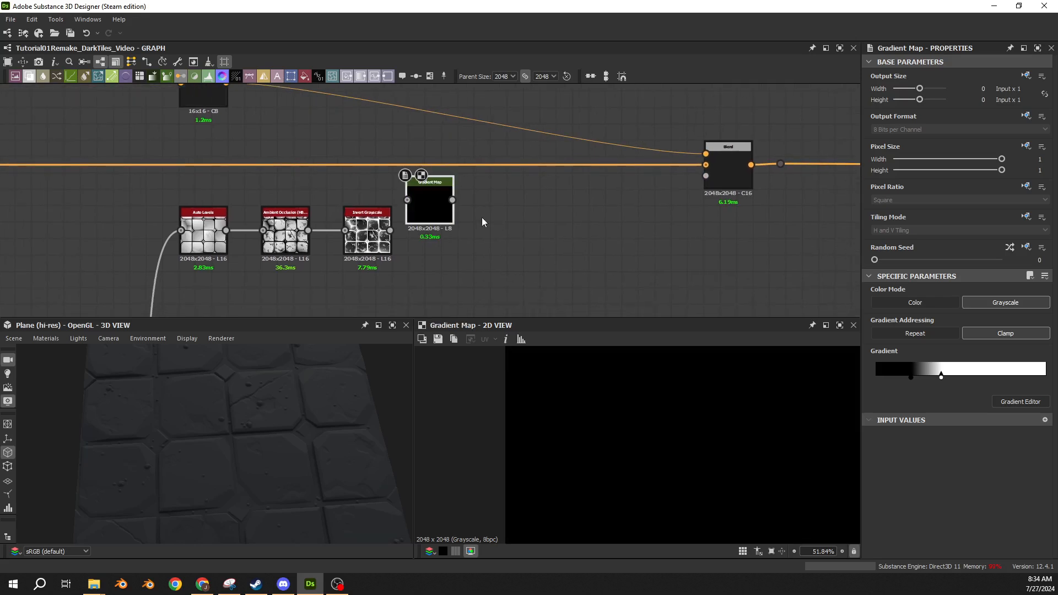
{"action": "left_click_drag", "start_coordinate": [454, 232], "coordinate": [449, 246]}
{"action": "left_click_drag", "start_coordinate": [391, 231], "coordinate": [436, 231]}
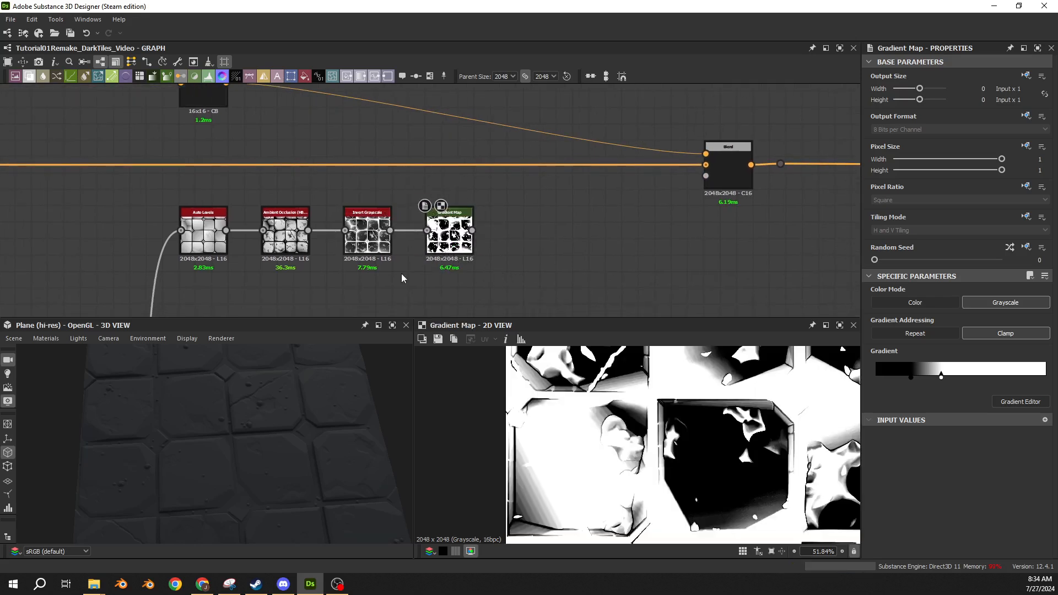
{"action": "key", "text": "alt+Tab"}
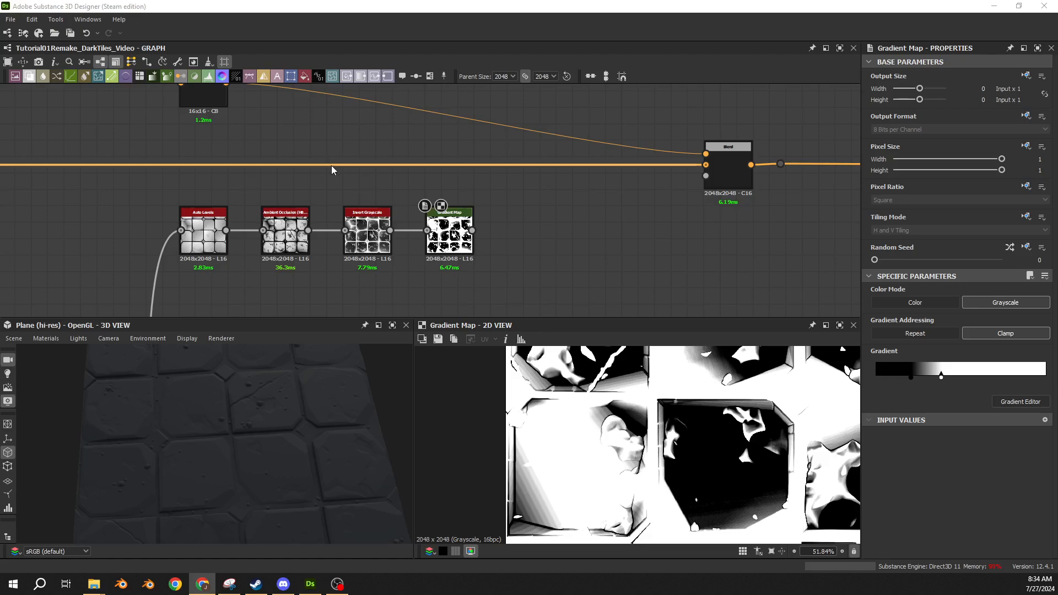
{"action": "key", "text": "alt+Tab"}
- Branch a second Gradient Map off Invert Grayscale's output and align it beneath the first Gradient Map
{"action": "middle_click_drag", "start_coordinate": [417, 267], "coordinate": [405, 199]}
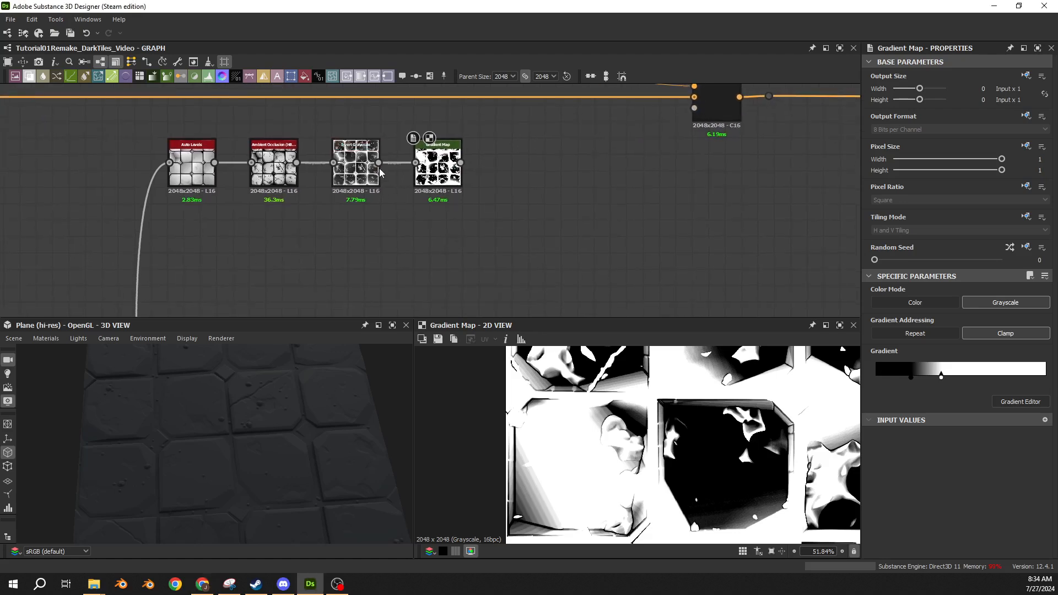
{"action": "left_click_drag", "start_coordinate": [378, 162], "coordinate": [426, 248]}
{"action": "type", "text": "gradie"}
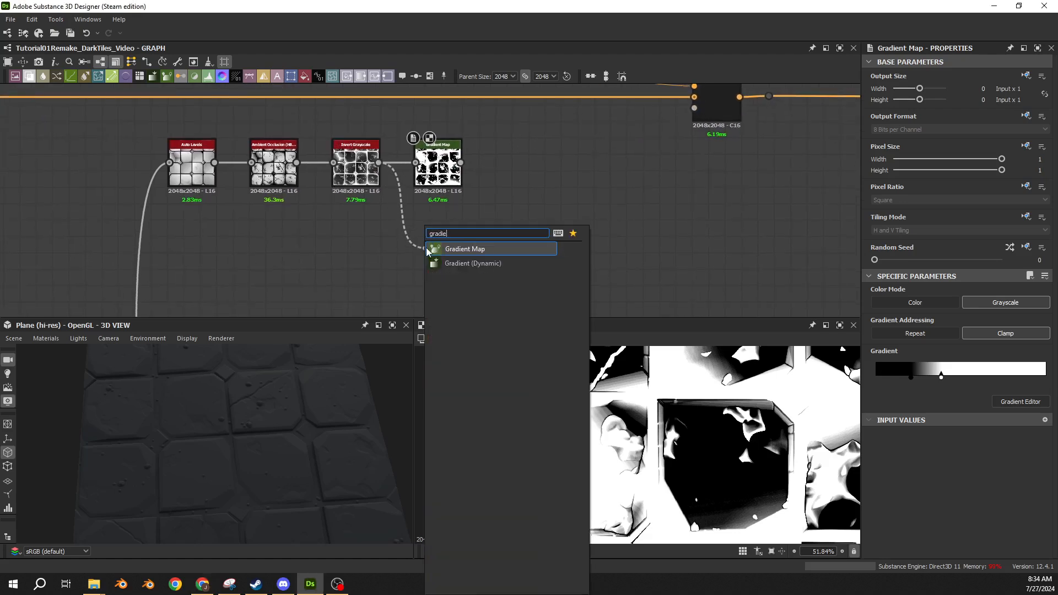
{"action": "key", "text": "Return"}
{"action": "left_click_drag", "start_coordinate": [495, 135], "coordinate": [436, 194]}
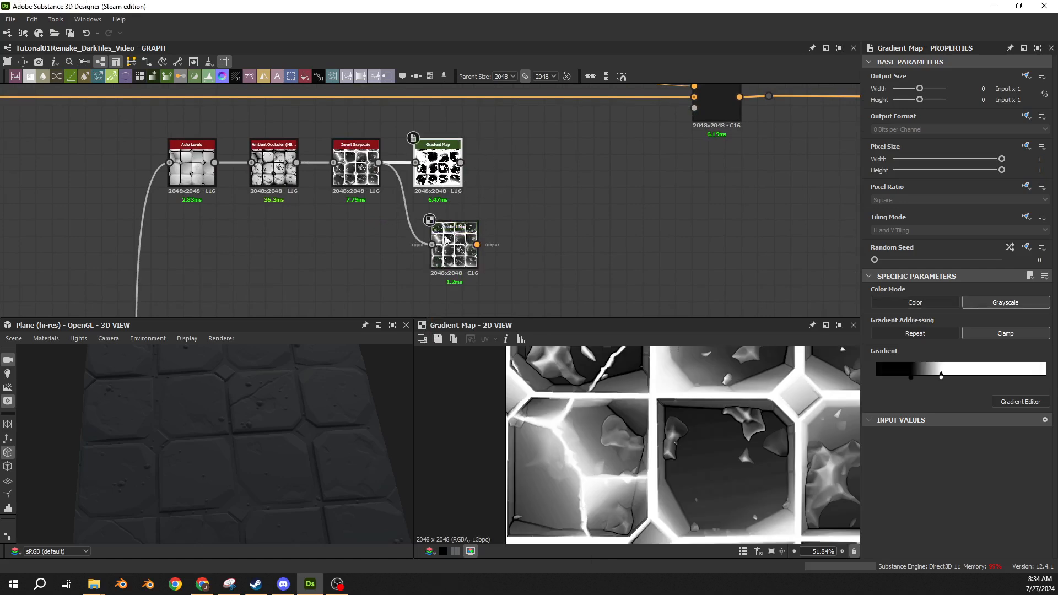
{"action": "left_click_drag", "start_coordinate": [444, 240], "coordinate": [427, 238]}
{"action": "left_click", "coordinate": [472, 210]}
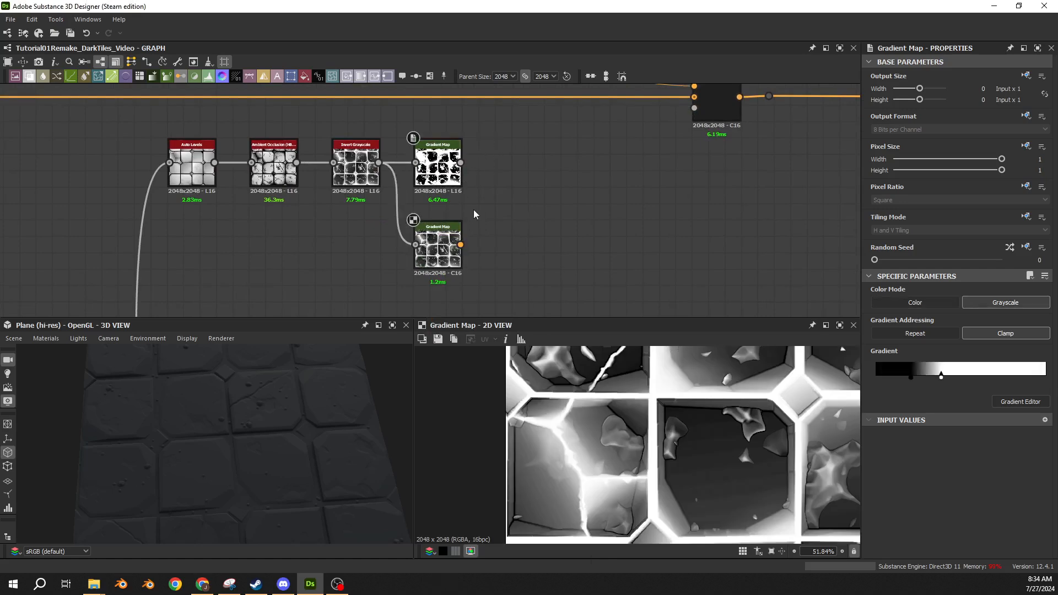
- Open the second Gradient Map's gradient for editing, add a key at position 0.517, and delete that key
{"action": "left_click", "coordinate": [442, 259]}
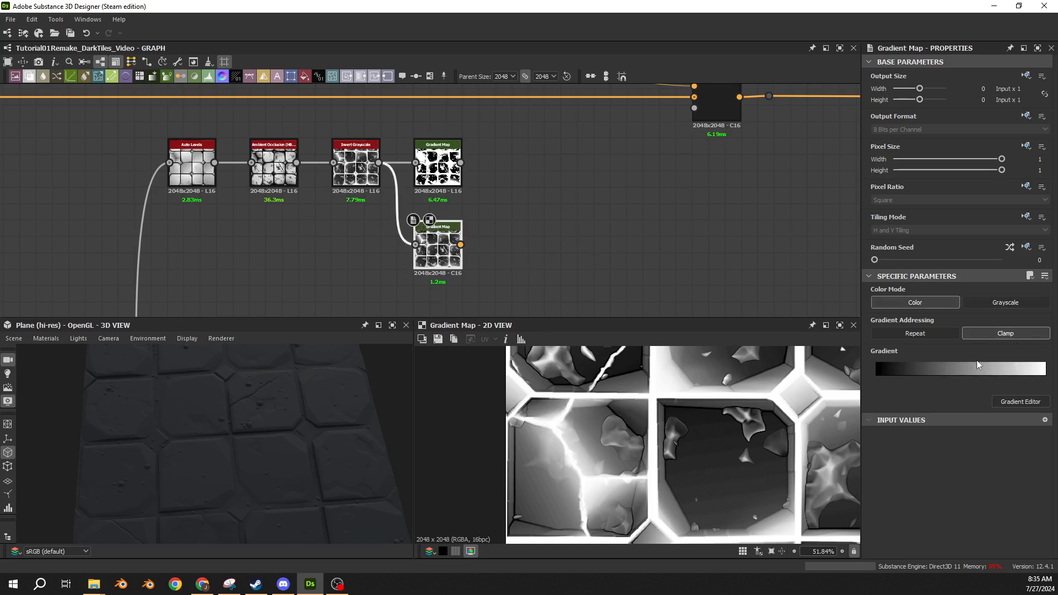
{"action": "left_click", "coordinate": [1020, 402]}
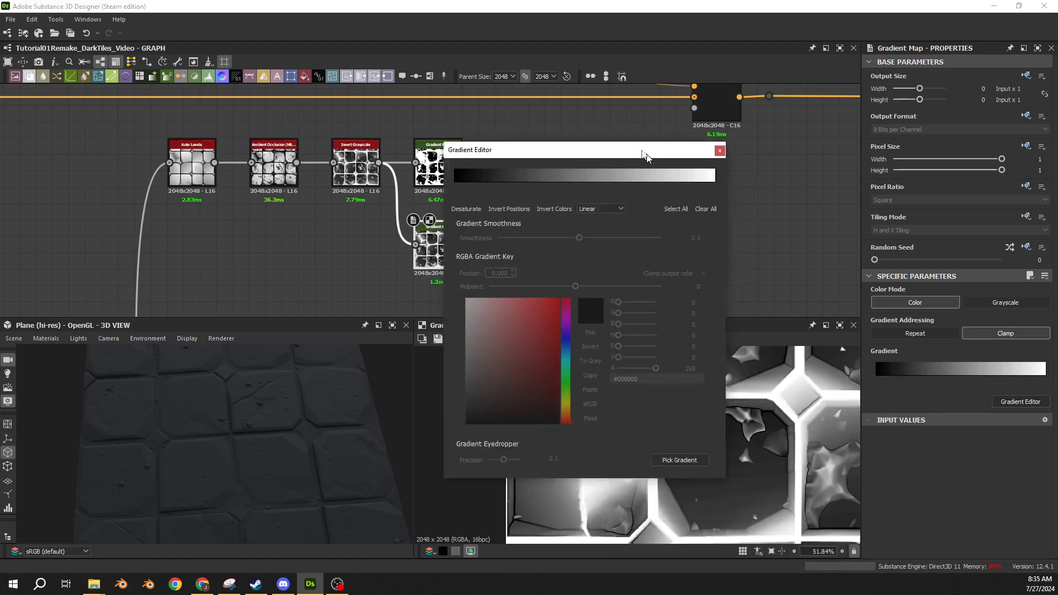
{"action": "left_click_drag", "start_coordinate": [651, 153], "coordinate": [696, 127]}
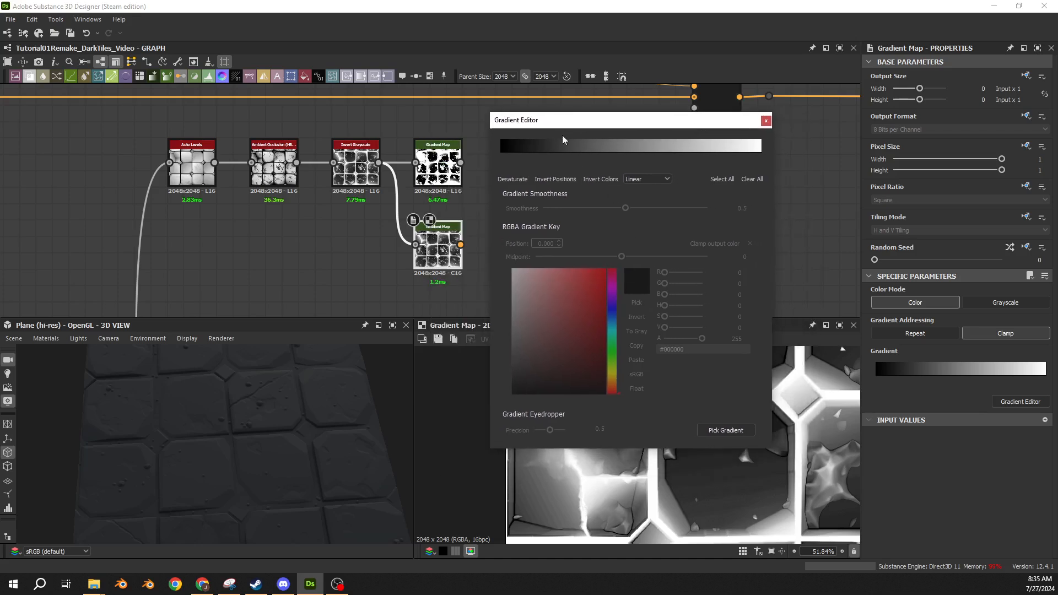
{"action": "left_click", "coordinate": [636, 148]}
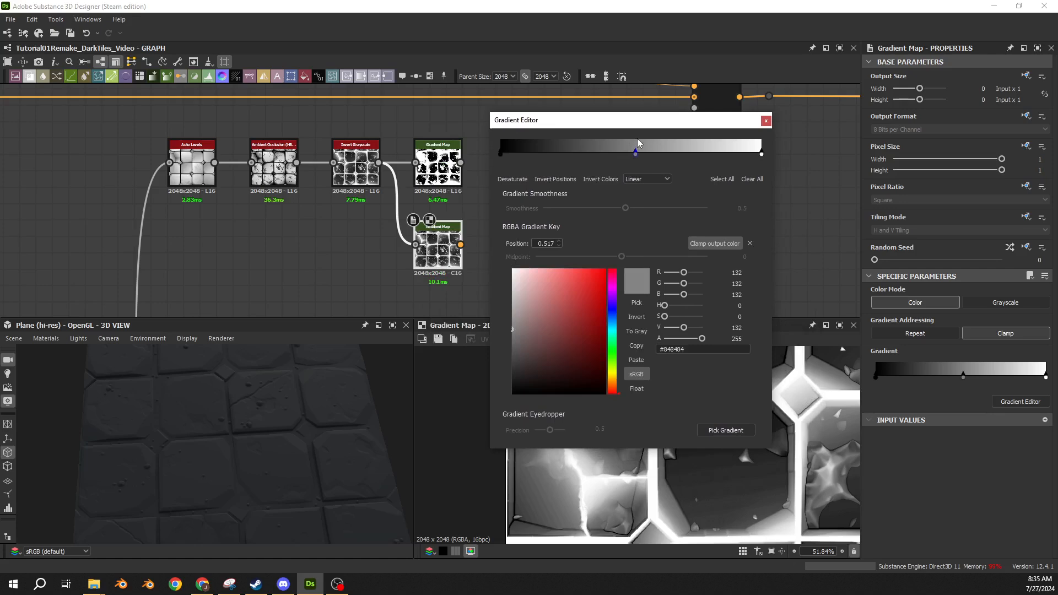
{"action": "key", "text": "Delete"}
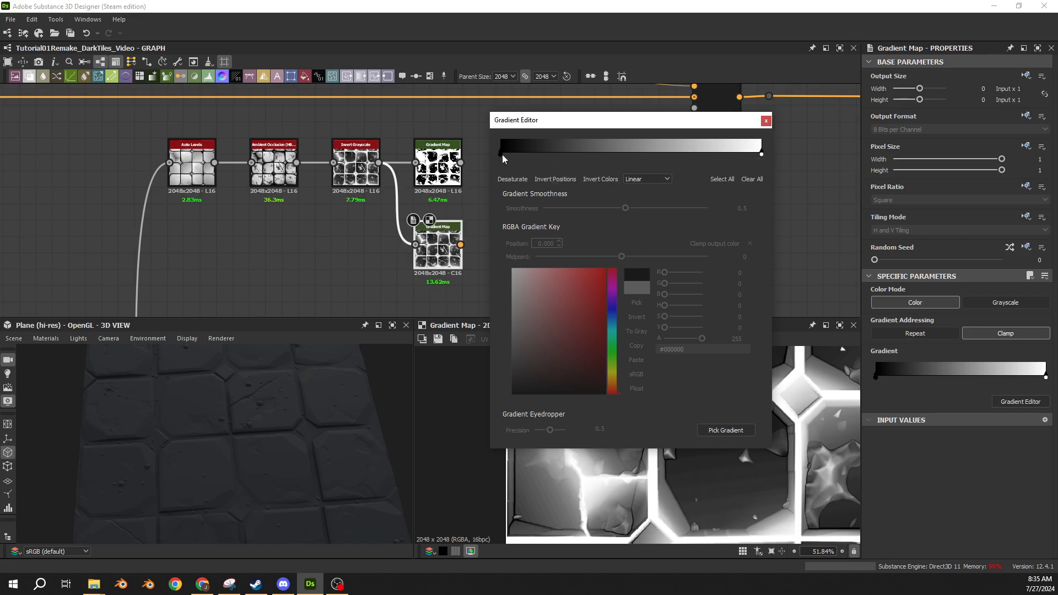
- Move the black key to position 0.397 and shift the gradient editor aside to view the whole mask
{"action": "left_click_drag", "start_coordinate": [503, 155], "coordinate": [604, 155]}
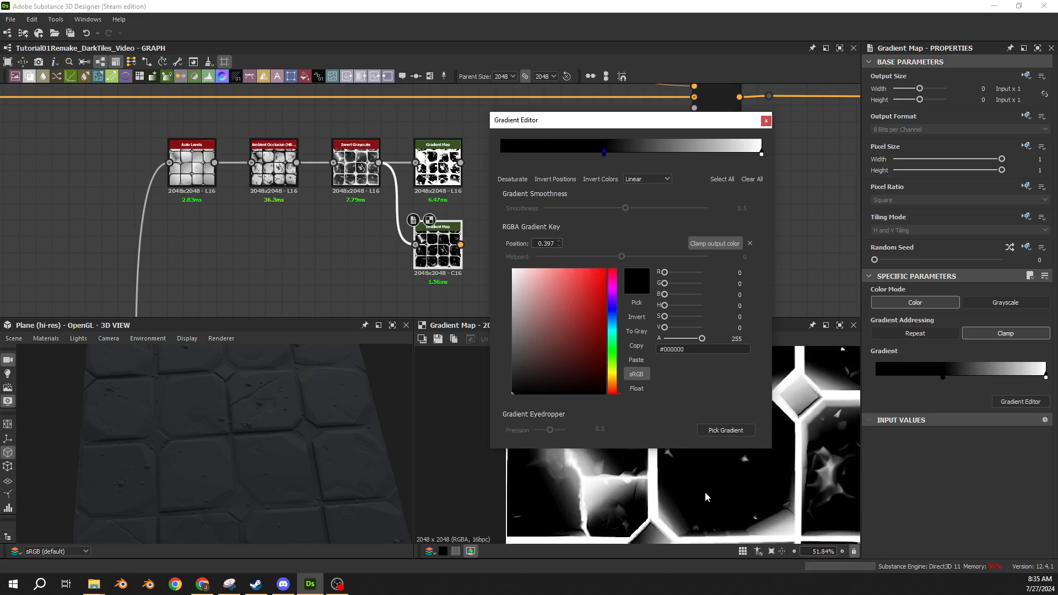
{"action": "left_click_drag", "start_coordinate": [666, 127], "coordinate": [747, 77]}
{"action": "left_click_drag", "start_coordinate": [575, 400], "coordinate": [512, 323]}
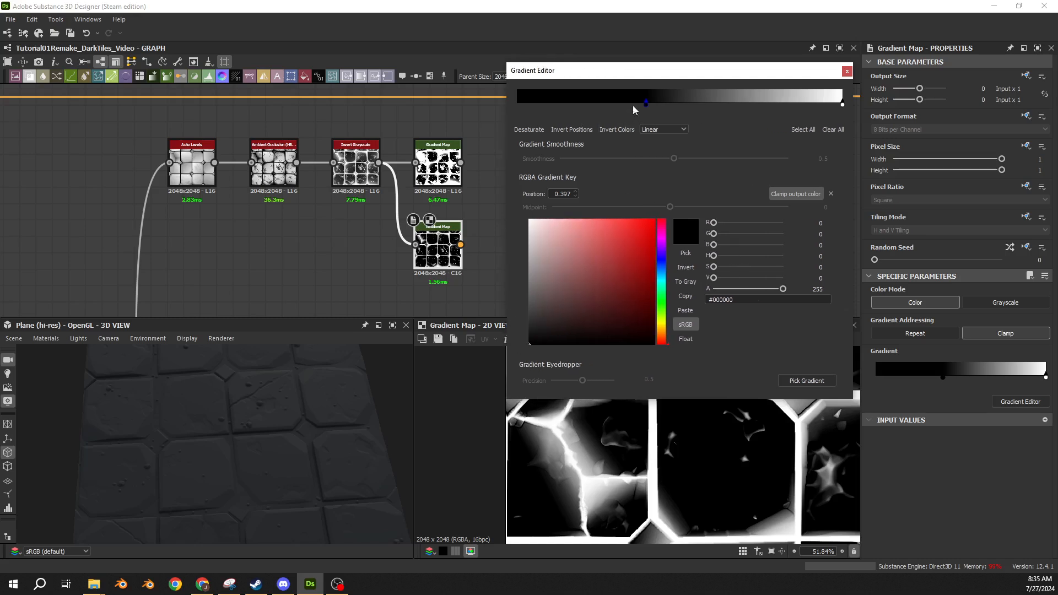
{"action": "left_click_drag", "start_coordinate": [687, 71], "coordinate": [690, 24]}
{"action": "scroll", "coordinate": [605, 418], "scroll_direction": "down", "scroll_amount": 2}
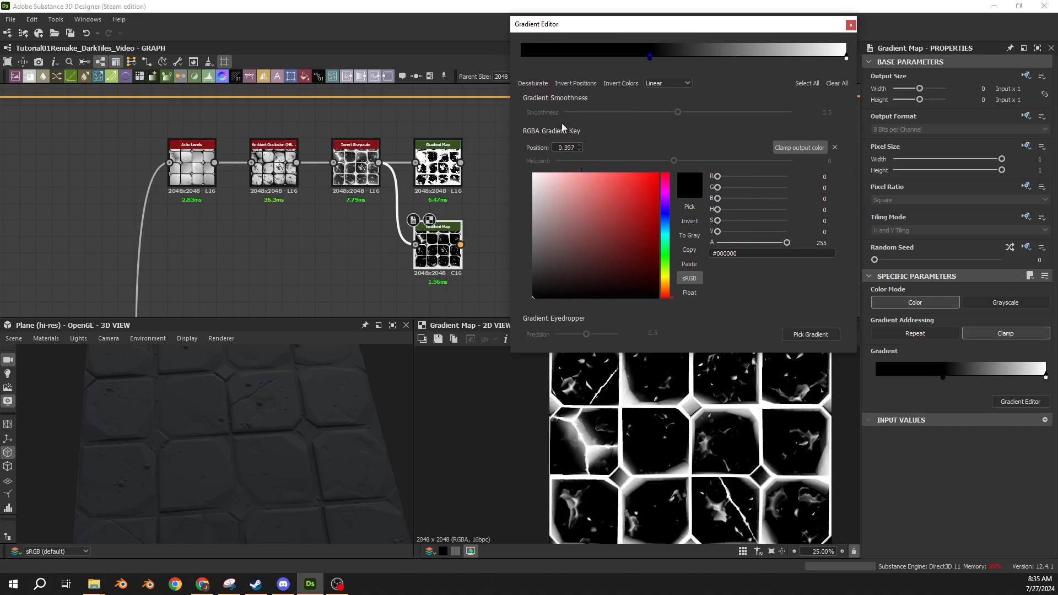
- Bring the gradient's black and white keys closer together and add a key at position 0.193, inverted to white
{"action": "mouse_move", "coordinate": [649, 57]}
{"action": "left_mouse_down"}
{"action": "mouse_move", "coordinate": [753, 69]}
{"action": "mouse_move", "coordinate": [591, 68]}
{"action": "mouse_move", "coordinate": [660, 71]}
{"action": "left_mouse_up"}
{"action": "left_click_drag", "start_coordinate": [846, 57], "coordinate": [724, 56]}
{"action": "left_click", "coordinate": [585, 56]}
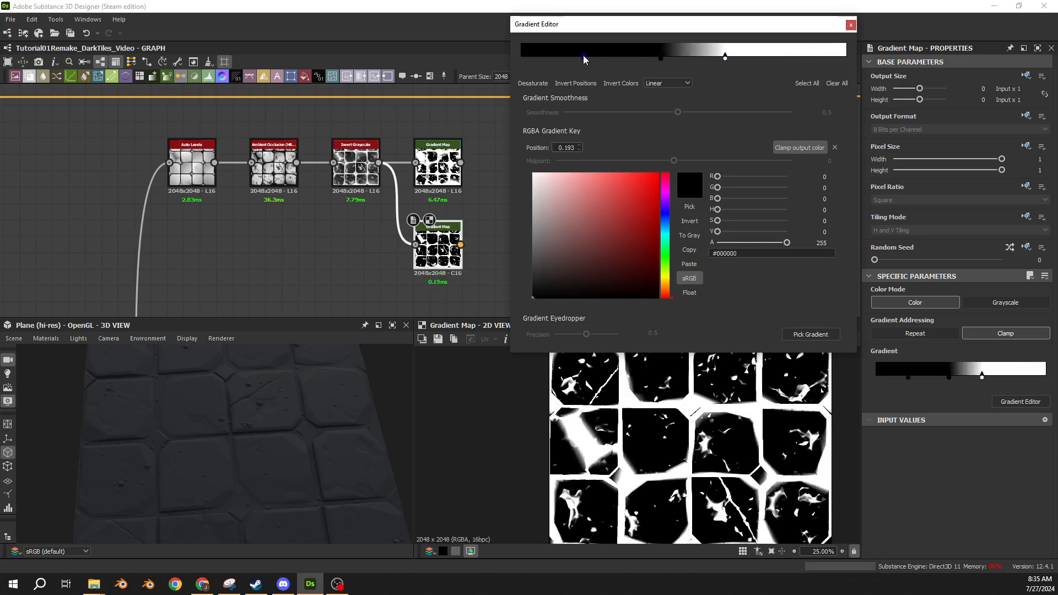
{"action": "left_click", "coordinate": [690, 221]}
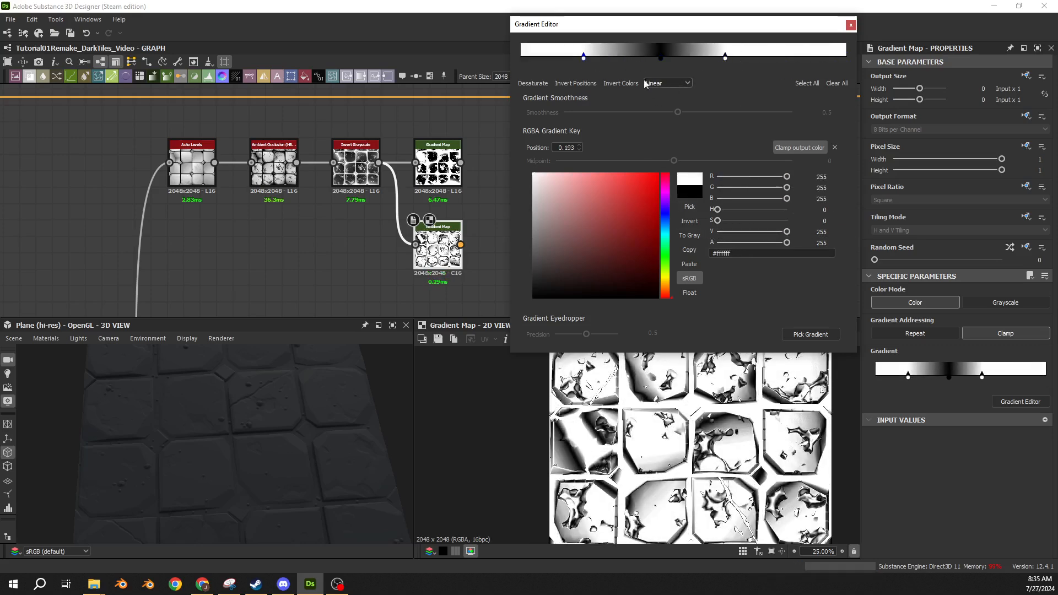
- Move the middle black key to position 0.410, adjust the following white key, and add a black key at 0.831
{"action": "left_click_drag", "start_coordinate": [660, 58], "coordinate": [656, 49]}
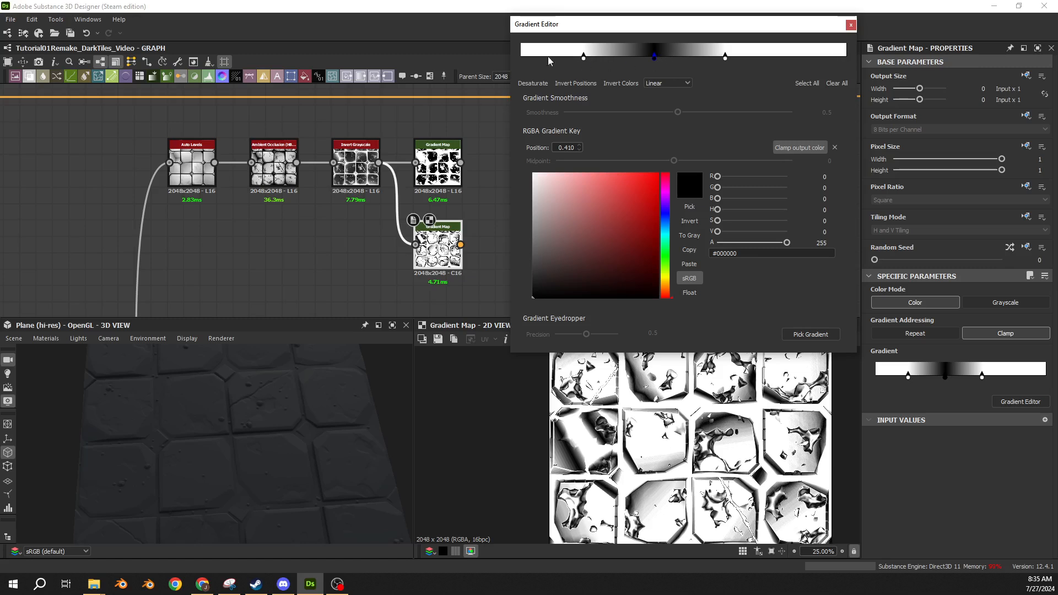
{"action": "left_click", "coordinate": [725, 56]}
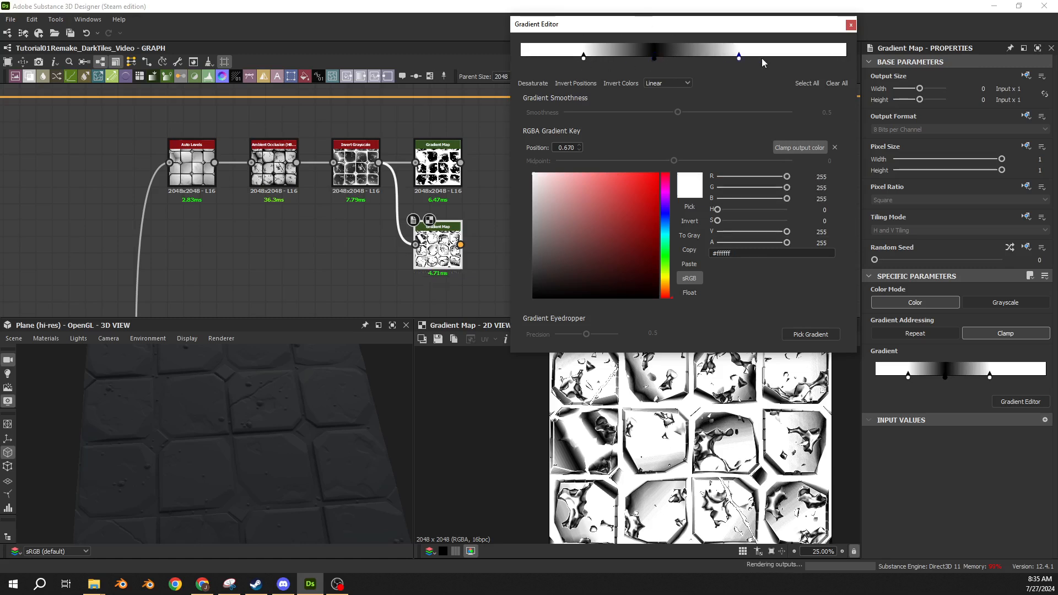
{"action": "left_click", "coordinate": [791, 56]}
{"action": "left_click_drag", "start_coordinate": [772, 233], "coordinate": [682, 236]}
{"action": "scroll", "coordinate": [582, 432], "scroll_direction": "up", "scroll_amount": 5}
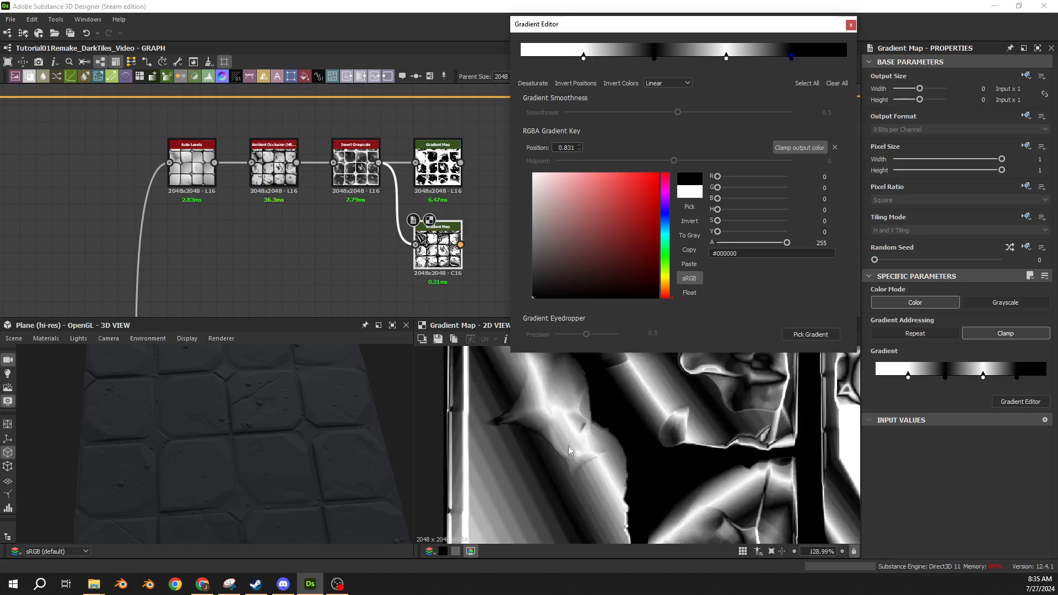
{"action": "scroll", "coordinate": [735, 460], "scroll_direction": "down", "scroll_amount": 5}
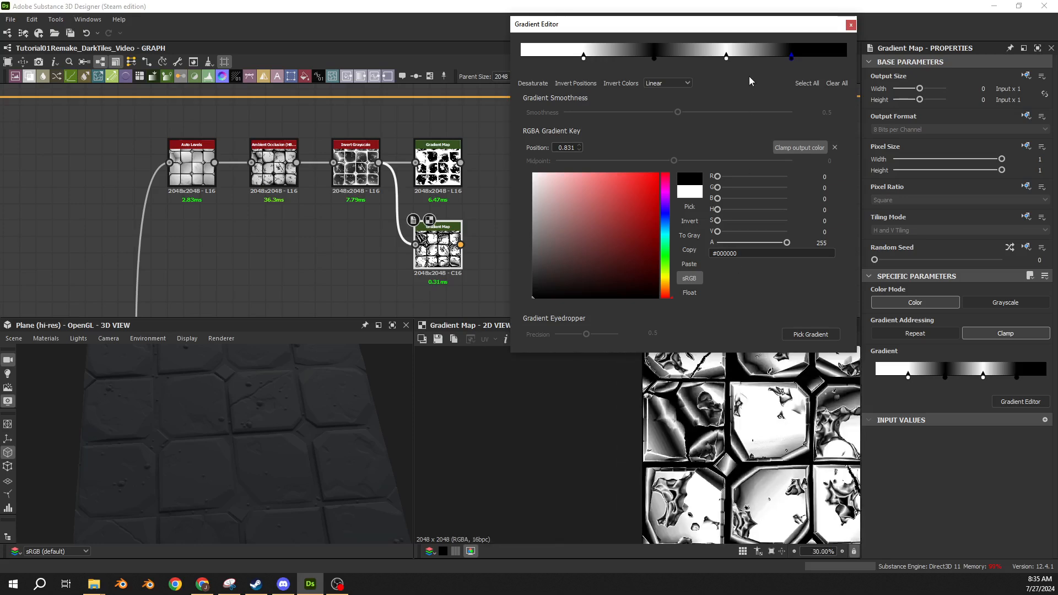
- Move the last black key to position 0.854 and the first white key to 0.286, and inspect the mask up close
{"action": "mouse_move", "coordinate": [793, 62]}
{"action": "left_mouse_down"}
{"action": "mouse_move", "coordinate": [760, 60]}
{"action": "mouse_move", "coordinate": [802, 71]}
{"action": "left_mouse_up"}
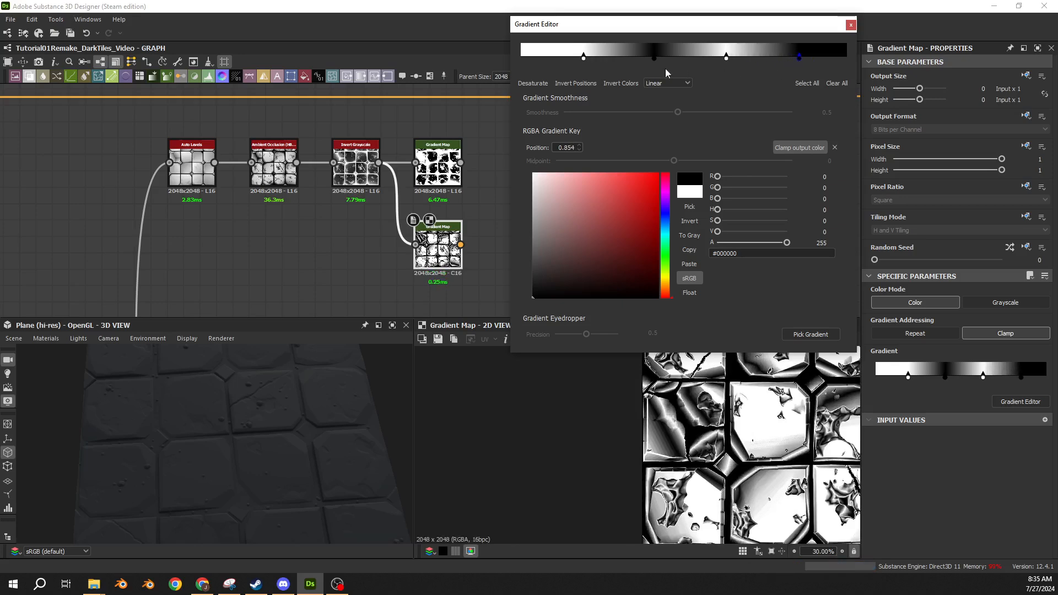
{"action": "left_click_drag", "start_coordinate": [655, 59], "coordinate": [653, 61]}
{"action": "left_click", "coordinate": [584, 60]}
{"action": "left_click_drag", "start_coordinate": [584, 59], "coordinate": [615, 75]}
{"action": "scroll", "coordinate": [759, 495], "scroll_direction": "up", "scroll_amount": 4}
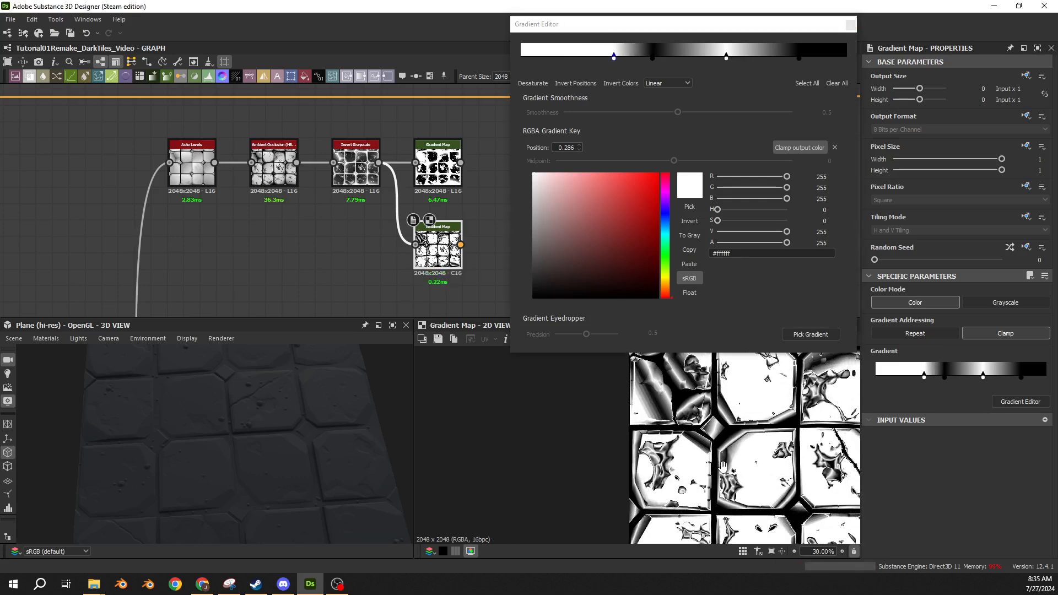
{"action": "middle_click_drag", "start_coordinate": [755, 413], "coordinate": [701, 452]}
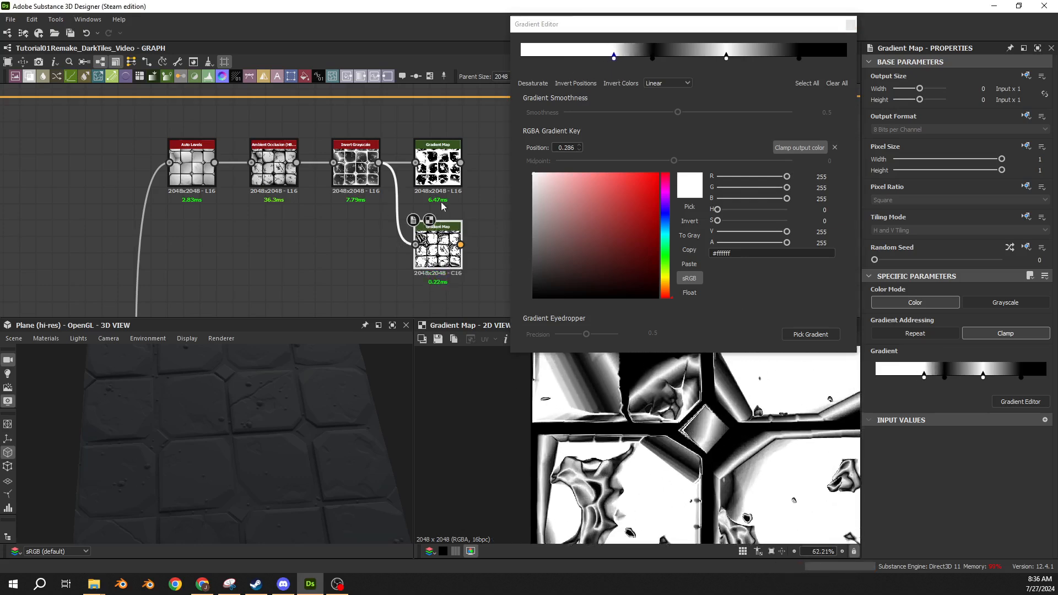
- Close the gradient editor and delete the second Gradient Map
{"action": "left_click", "coordinate": [850, 25]}
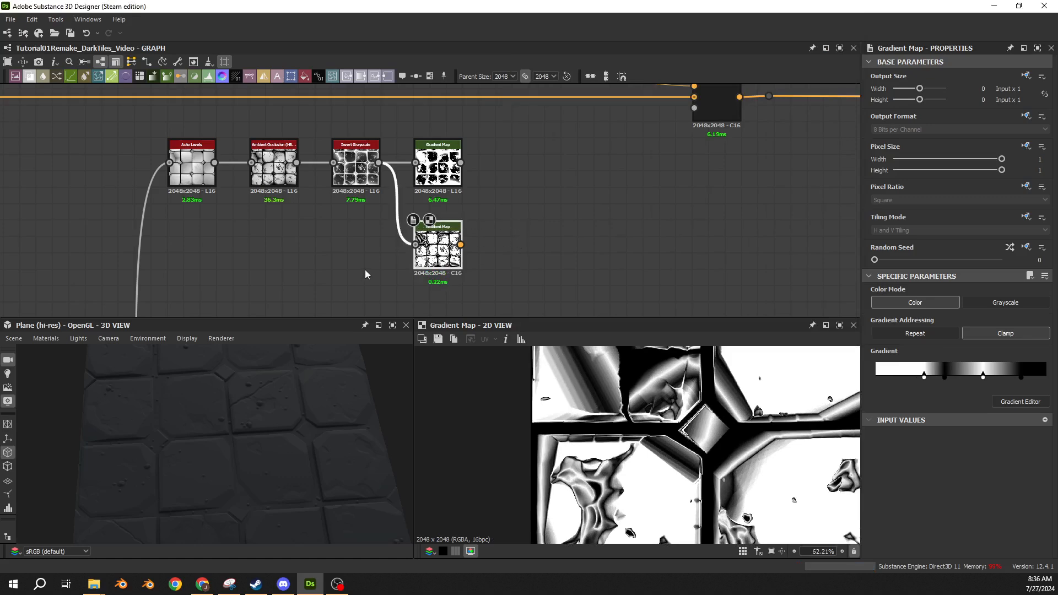
{"action": "key", "text": "Delete"}
- Review the position and colour of the black and white keys in the remaining Gradient Map's gradient, and check its output
{"action": "left_click", "coordinate": [438, 165]}
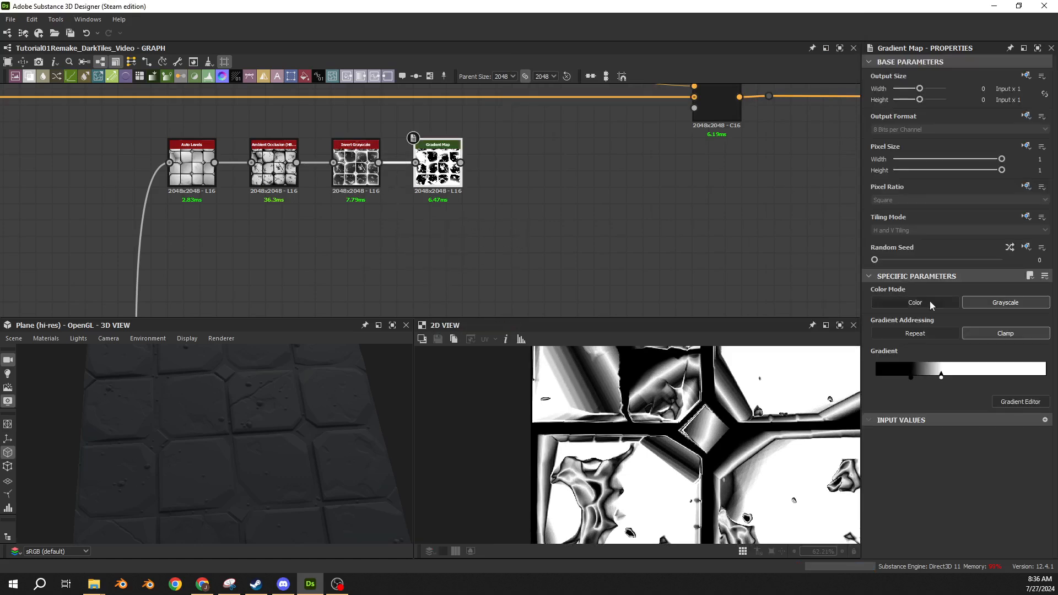
{"action": "left_click", "coordinate": [1020, 402]}
{"action": "left_click", "coordinate": [576, 59]}
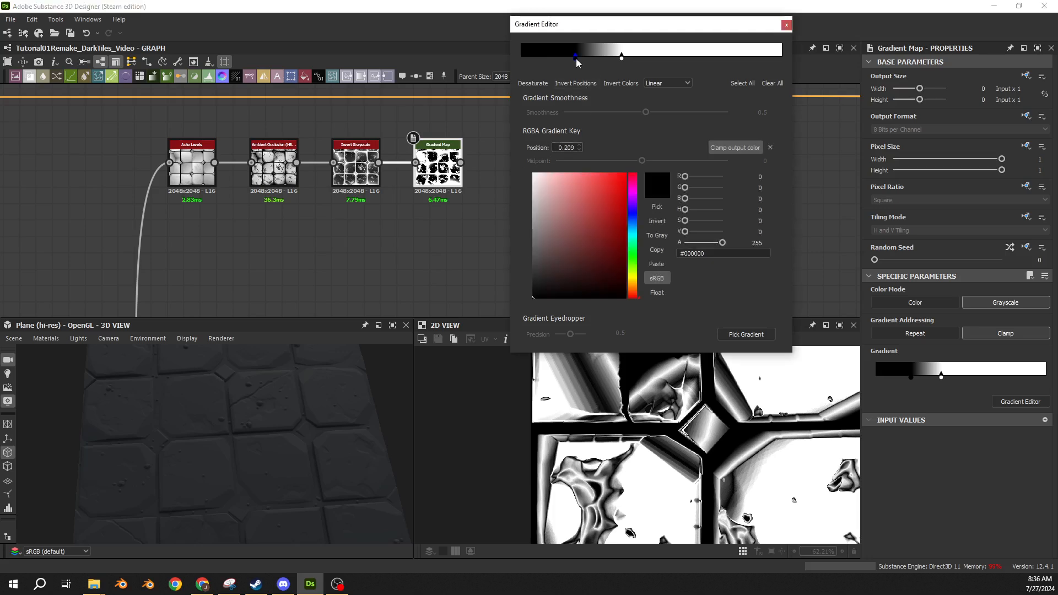
{"action": "left_click_drag", "start_coordinate": [576, 59], "coordinate": [571, 58]}
{"action": "left_click_drag", "start_coordinate": [572, 150], "coordinate": [574, 149]}
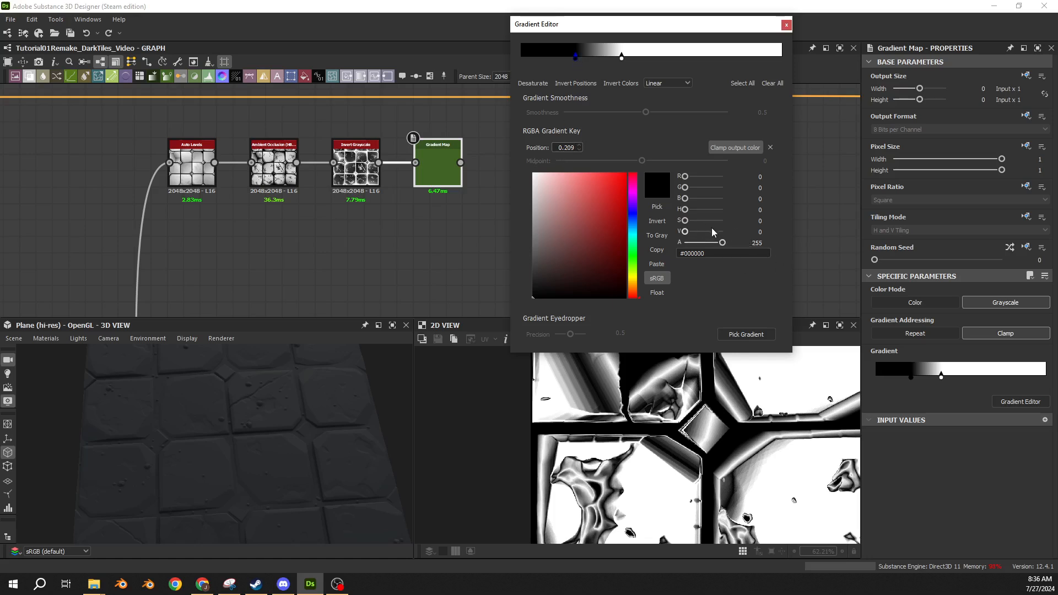
{"action": "left_click", "coordinate": [622, 58]}
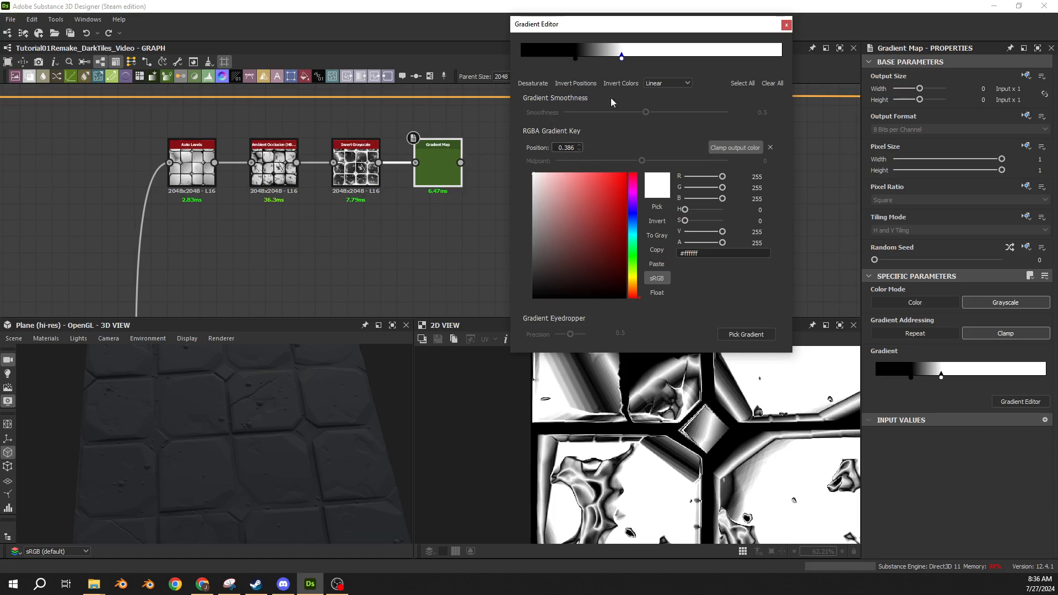
{"action": "left_click_drag", "start_coordinate": [725, 254], "coordinate": [679, 253]}
{"action": "left_click", "coordinate": [710, 252]}
{"action": "left_click", "coordinate": [786, 24]}
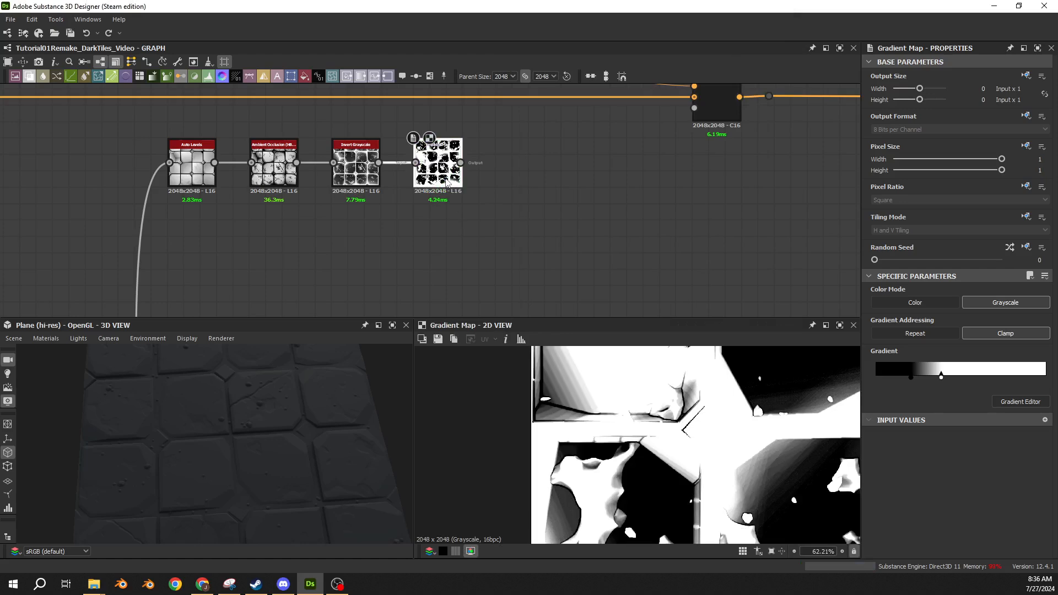
- Add another Gradient Map fed by Invert Grayscale, beneath the existing Gradient Map
{"action": "left_click_drag", "start_coordinate": [378, 163], "coordinate": [415, 247]}
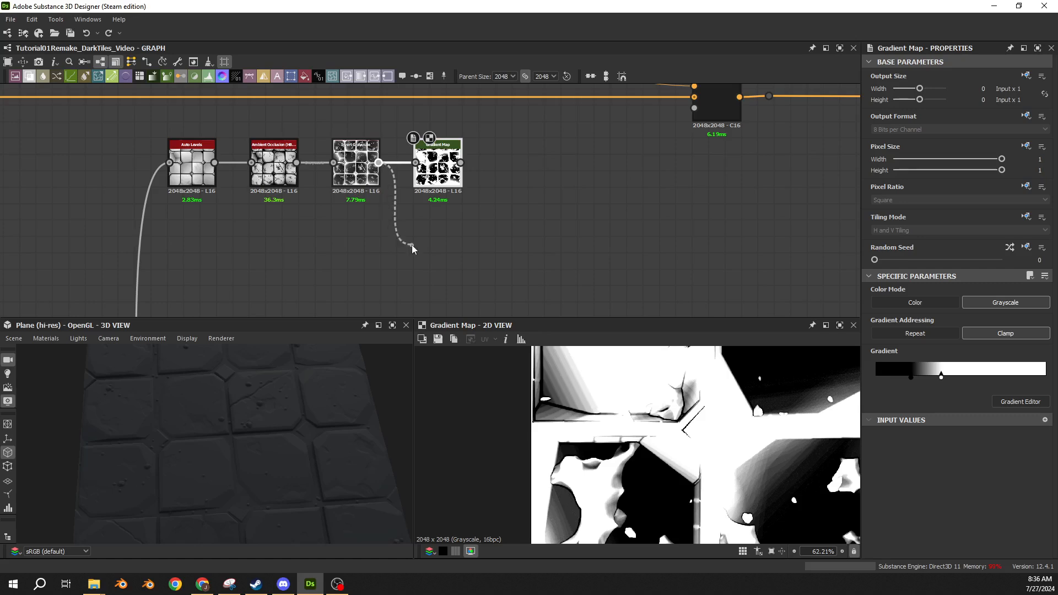
{"action": "type", "text": "grad"}
{"action": "key", "text": "Return"}
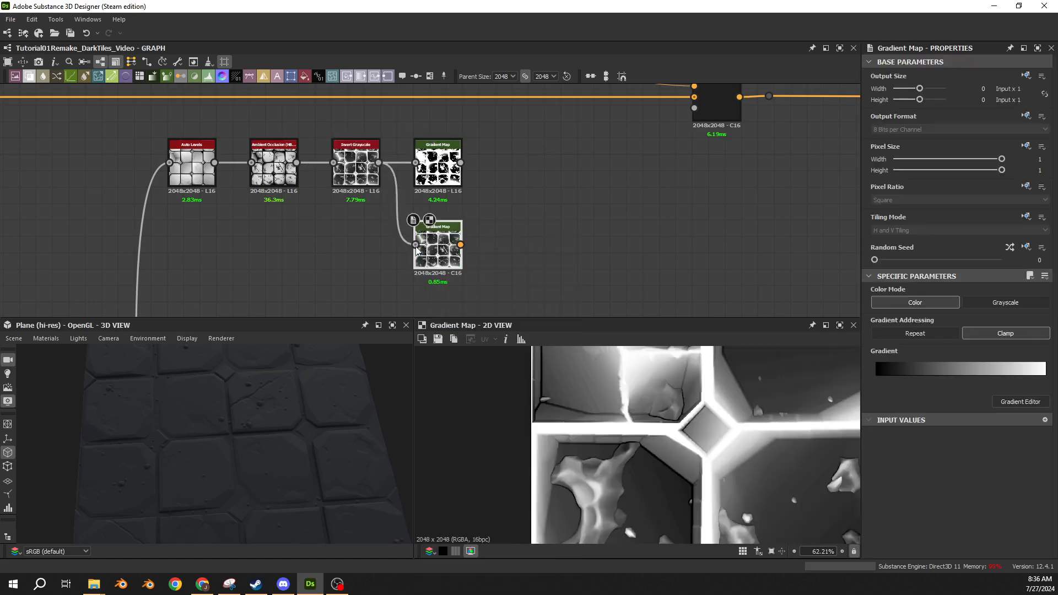
- Fill the new Gradient Map's gradient with a multicoloured ramp sampled from the screen using Pick Gradient
{"action": "left_click", "coordinate": [1003, 402]}
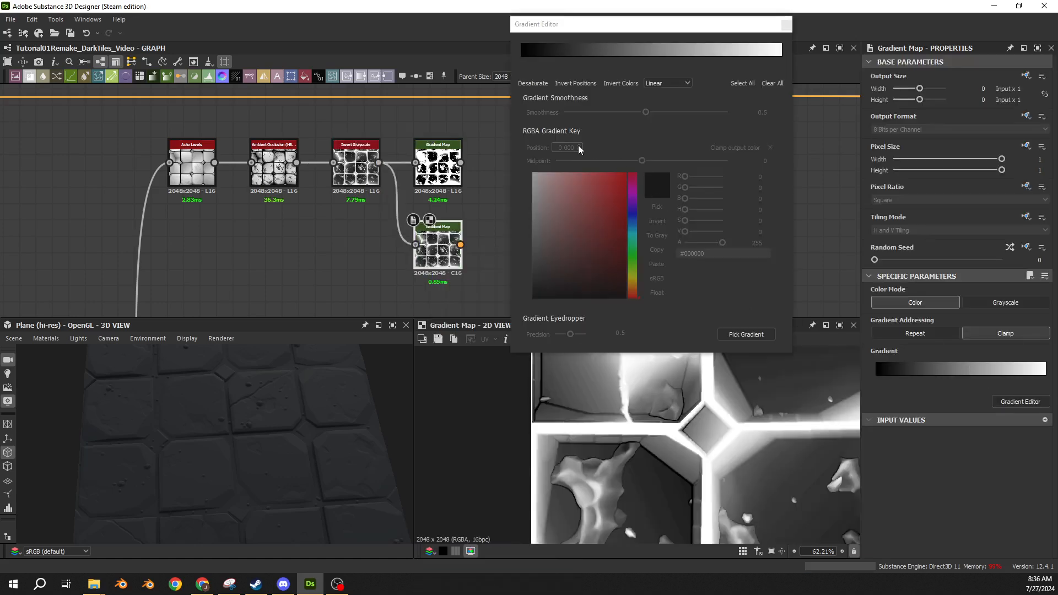
{"action": "left_click", "coordinate": [745, 334]}
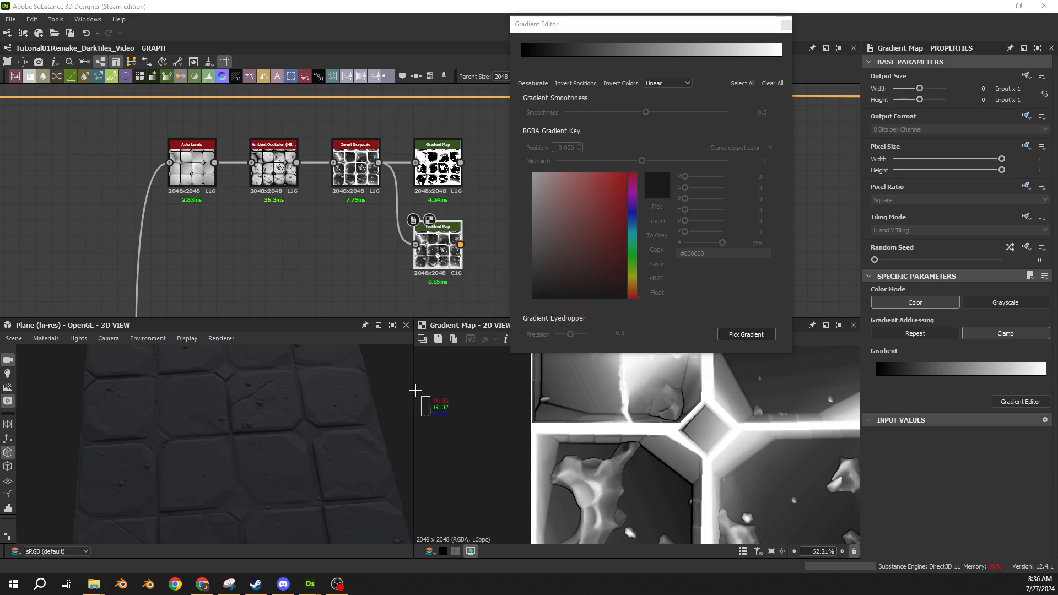
{"action": "left_click_drag", "start_coordinate": [25, 77], "coordinate": [422, 76]}
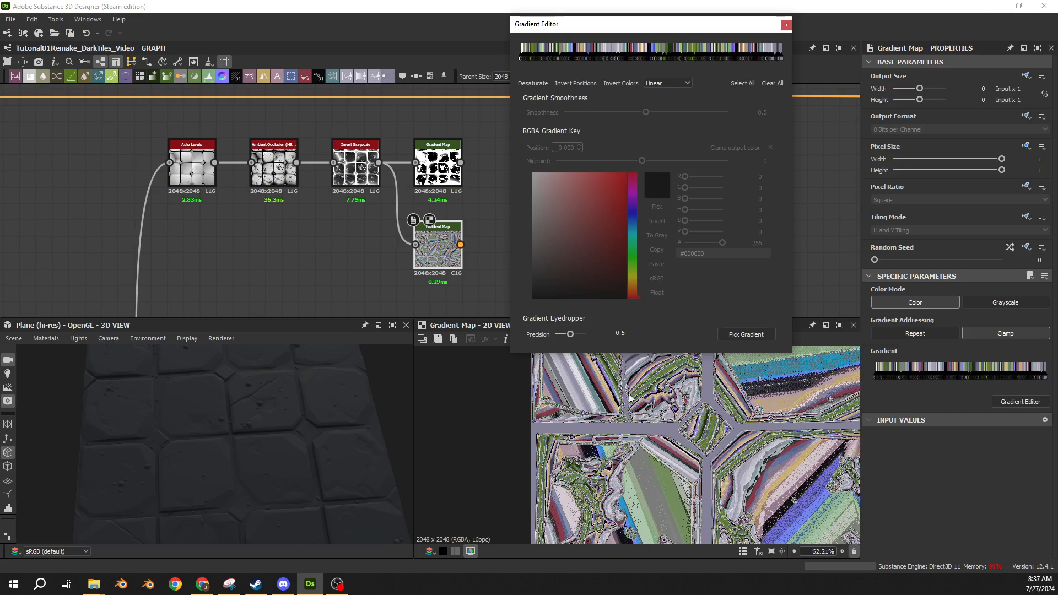
- Set the Gradient Eyedropper precision to 0, resample the gradient from the screen, and check the Gradient Map's output
{"action": "scroll", "coordinate": [622, 422], "scroll_direction": "up", "scroll_amount": 3}
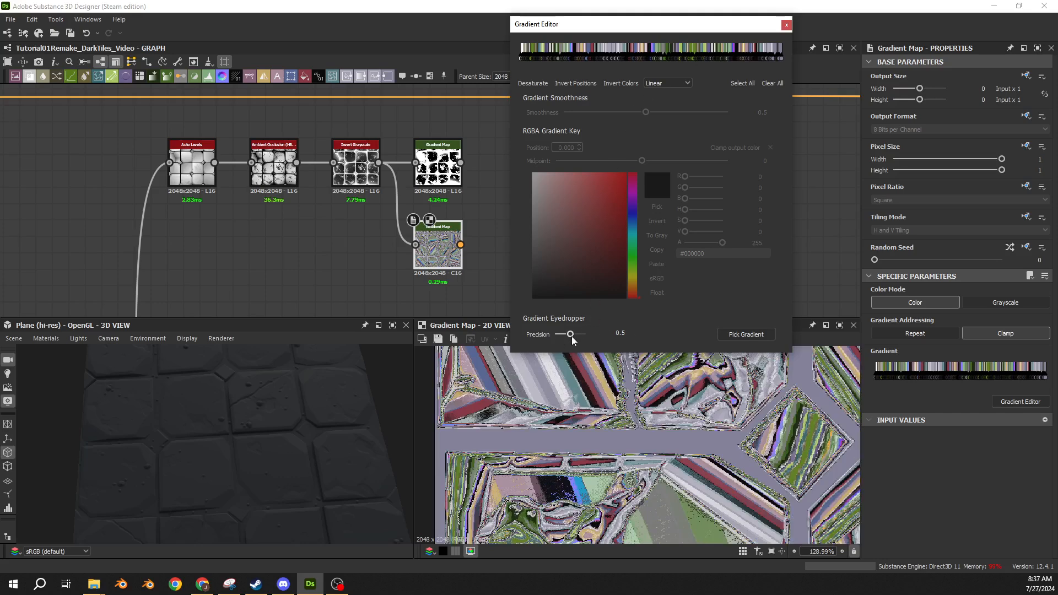
{"action": "left_click_drag", "start_coordinate": [574, 337], "coordinate": [554, 345]}
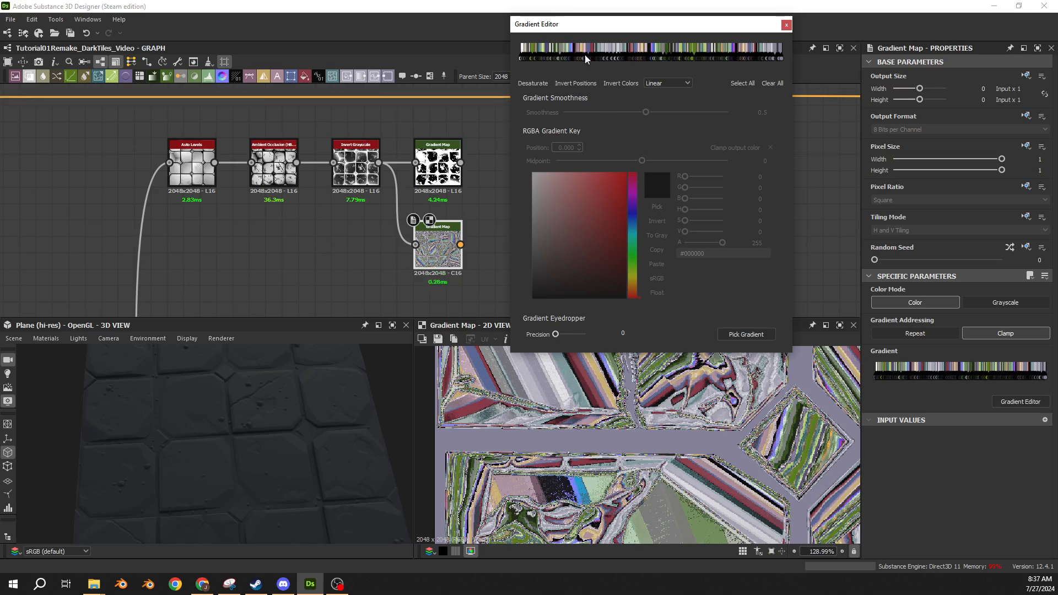
{"action": "left_click", "coordinate": [753, 334]}
{"action": "left_click_drag", "start_coordinate": [438, 76], "coordinate": [270, 76]}
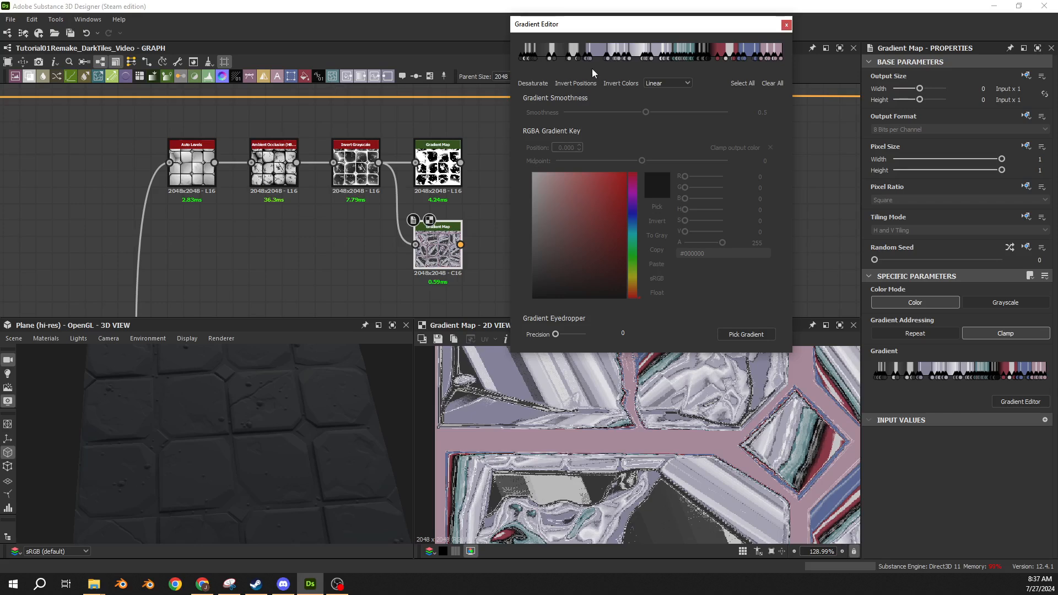
{"action": "scroll", "coordinate": [681, 419], "scroll_direction": "down", "scroll_amount": 6}
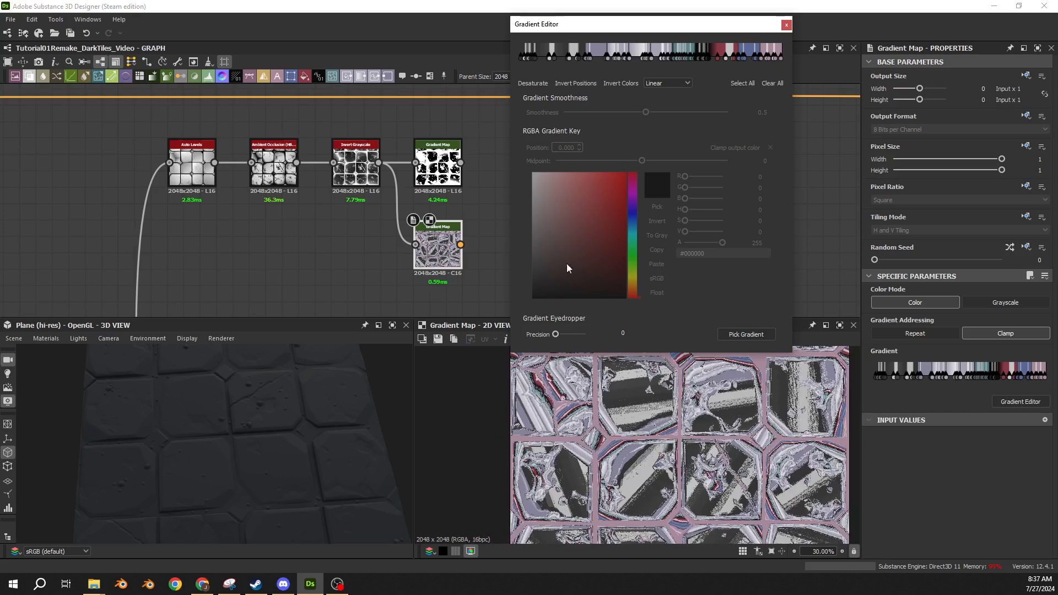
- Set the Gradient Eyedropper precision to 0.47 and pick a new gradient from the screen
{"action": "left_click_drag", "start_coordinate": [556, 335], "coordinate": [578, 335]}
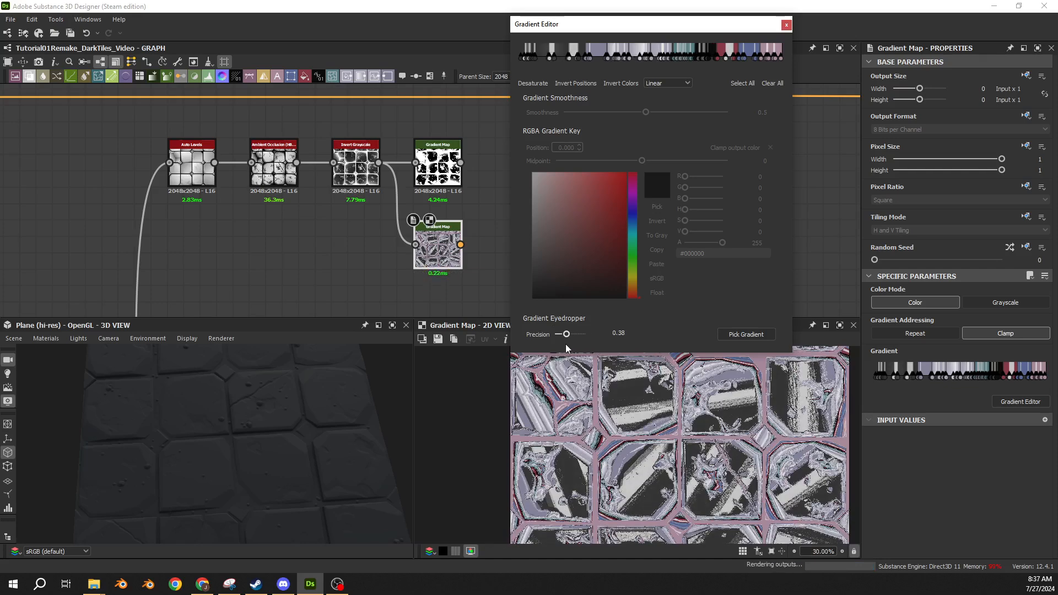
{"action": "left_click_drag", "start_coordinate": [574, 346], "coordinate": [571, 343]}
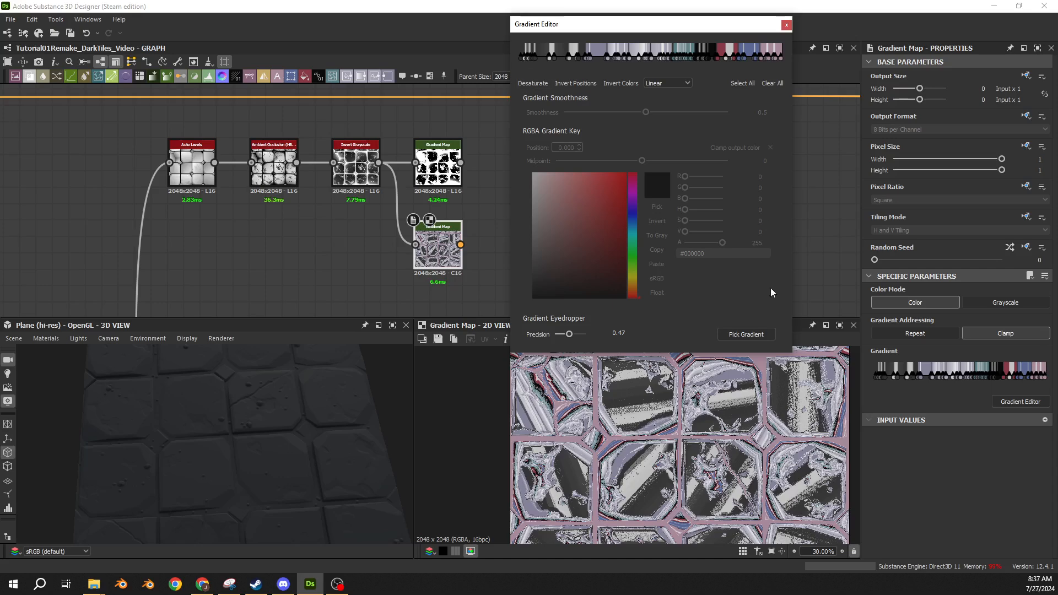
{"action": "left_click", "coordinate": [756, 340]}
{"action": "left_click_drag", "start_coordinate": [317, 76], "coordinate": [245, 76]}
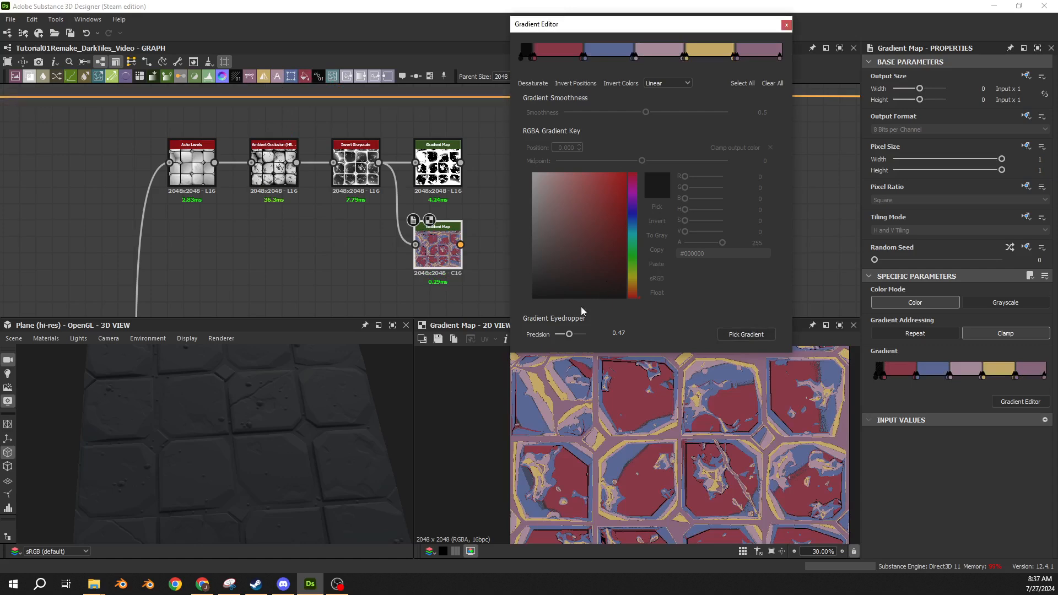
- Close the gradient editor and delete the multicoloured Gradient Map below the grayscale one
{"action": "left_click_drag", "start_coordinate": [570, 338], "coordinate": [552, 338]}
{"action": "left_click", "coordinate": [787, 25]}
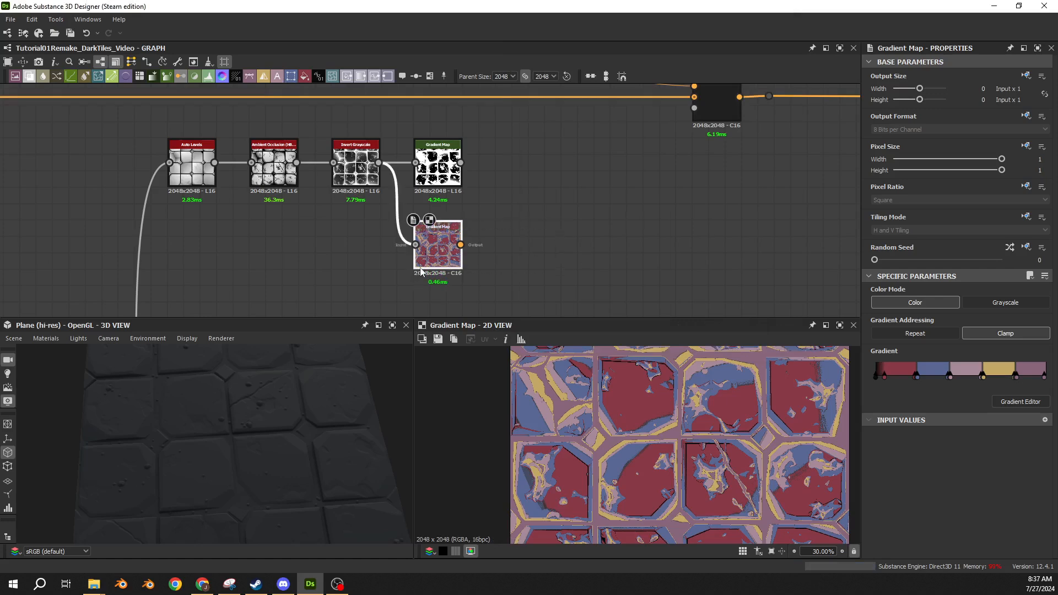
{"action": "key", "text": "Delete"}
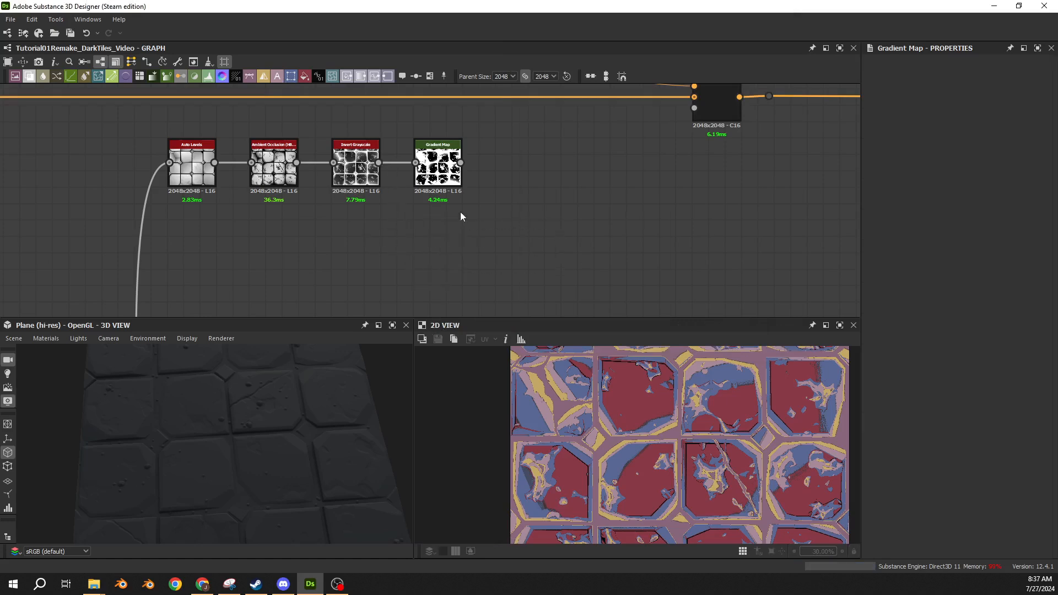
- Add a Blur HQ Grayscale node fed by the remaining grayscale Gradient Map
{"action": "middle_click_drag", "start_coordinate": [526, 189], "coordinate": [427, 247]}
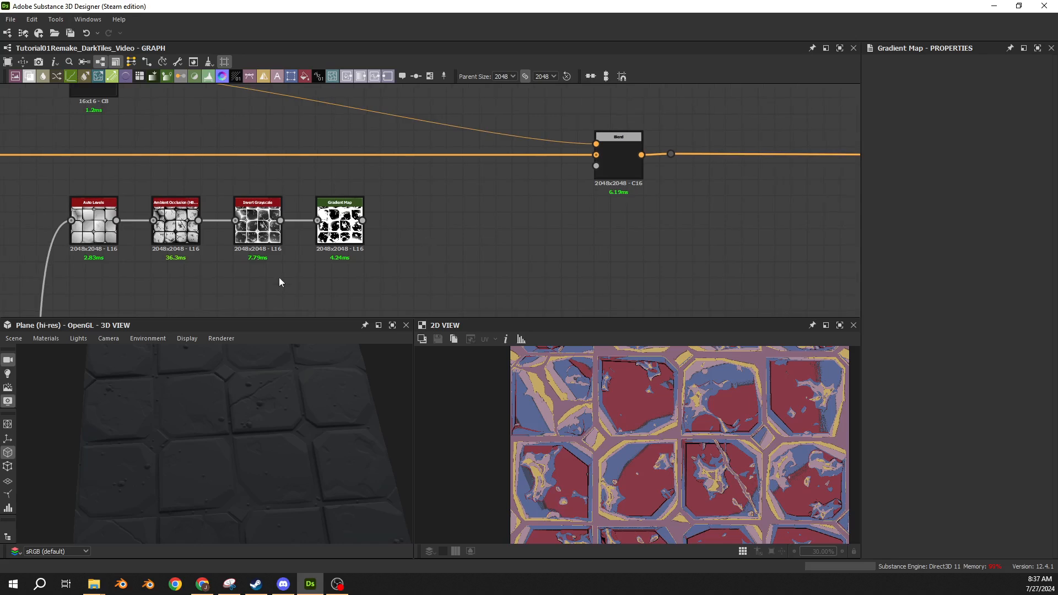
{"action": "scroll", "coordinate": [379, 204], "scroll_direction": "up", "scroll_amount": 3}
{"action": "left_click", "coordinate": [344, 232]}
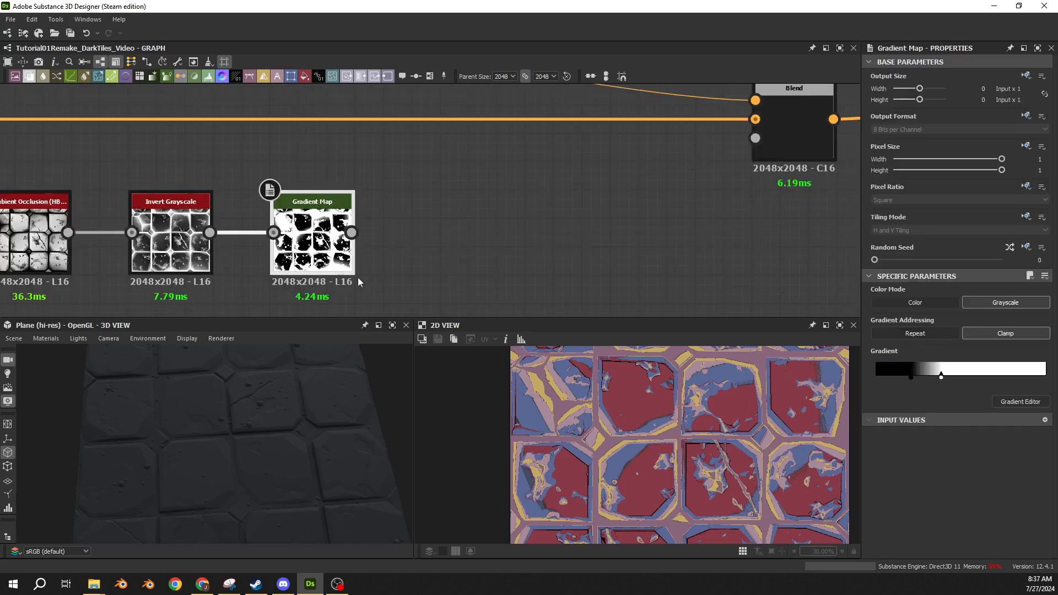
{"action": "key", "text": "b"}
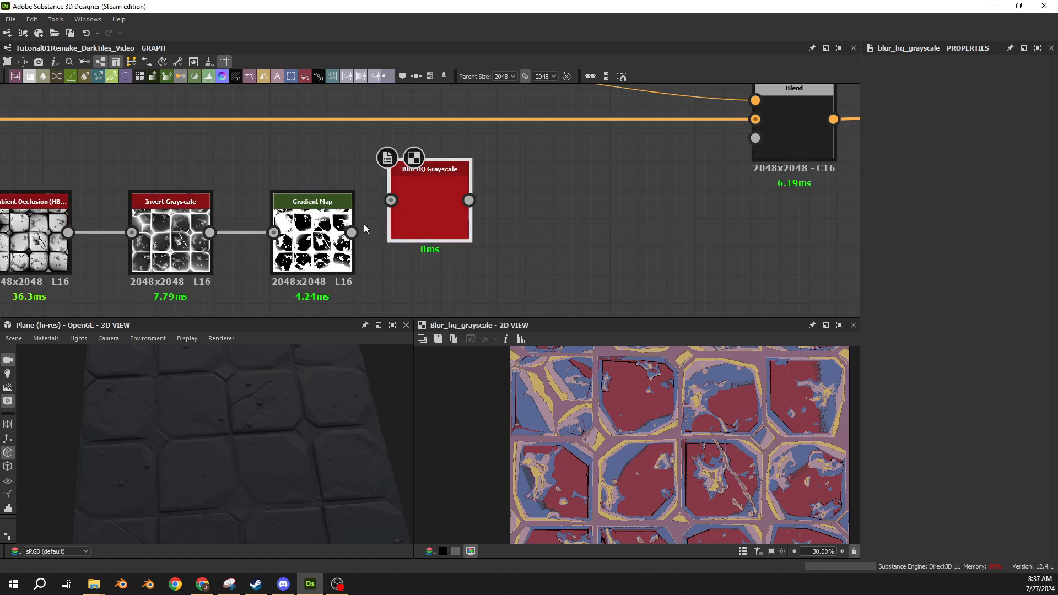
{"action": "left_click_drag", "start_coordinate": [352, 232], "coordinate": [456, 228]}
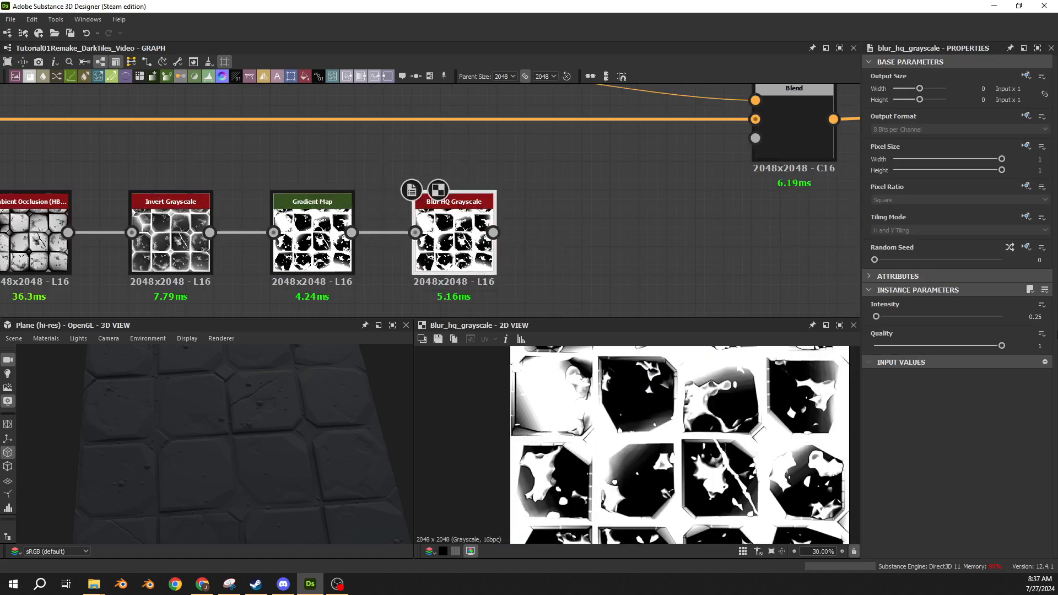
- Add a Levels node after Blur HQ Grayscale, switch its parameters to sliders, and connect its output to the Blend's Opacity input
{"action": "key", "text": "l"}
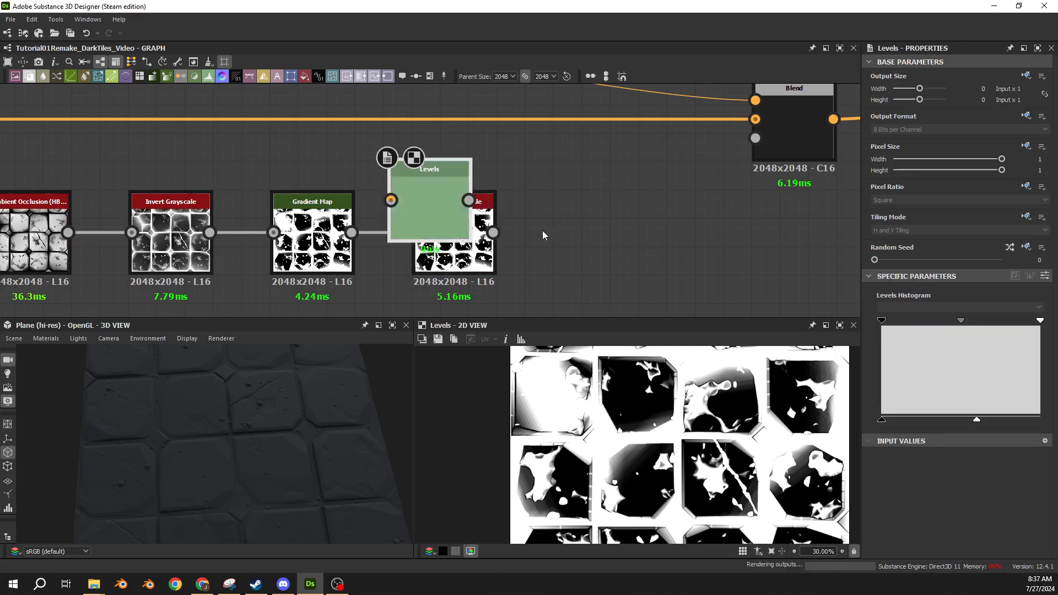
{"action": "left_click_drag", "start_coordinate": [462, 217], "coordinate": [627, 249]}
{"action": "left_click_drag", "start_coordinate": [493, 232], "coordinate": [557, 233]}
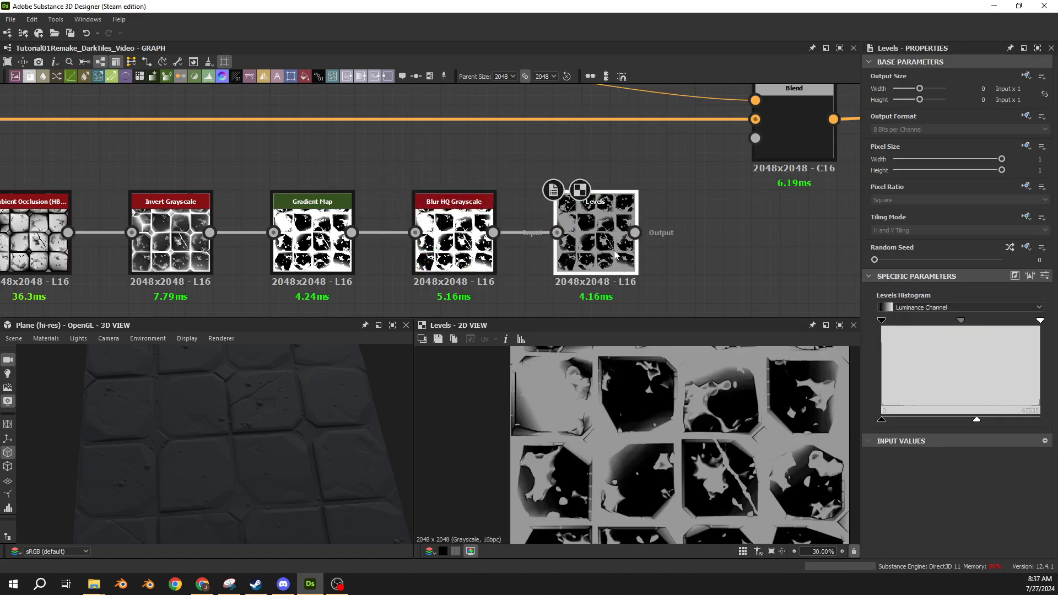
{"action": "left_click", "coordinate": [1044, 275]}
{"action": "middle_click_drag", "start_coordinate": [577, 172], "coordinate": [298, 189]}
{"action": "left_click_drag", "start_coordinate": [355, 250], "coordinate": [497, 157]}
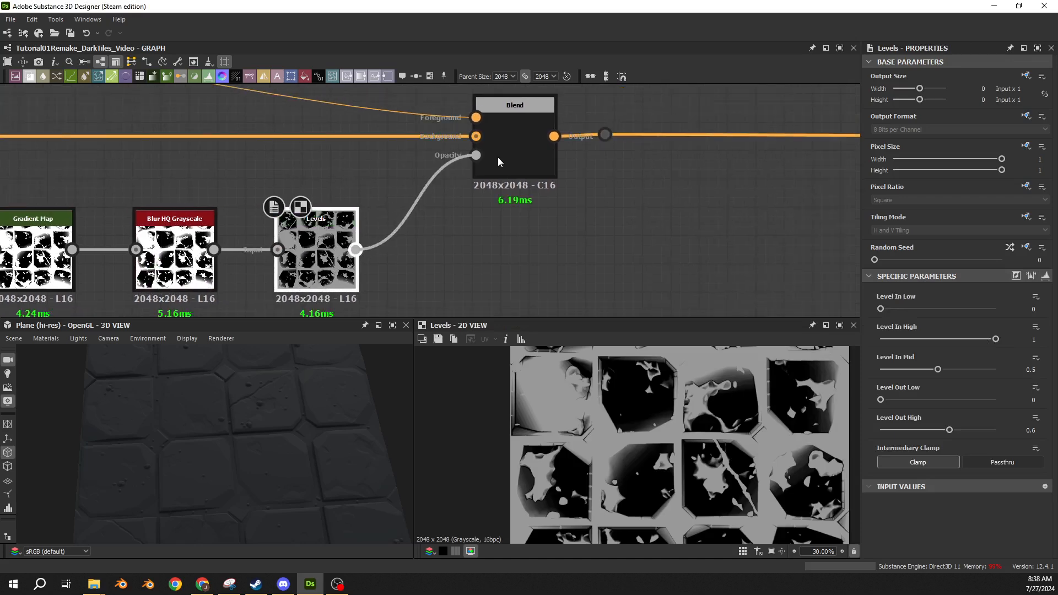
- Review the outputs of the Auto Levels, Ambient Occlusion, Invert Grayscale and Gradient Map nodes in turn
{"action": "middle_click_drag", "start_coordinate": [412, 239], "coordinate": [728, 186]}
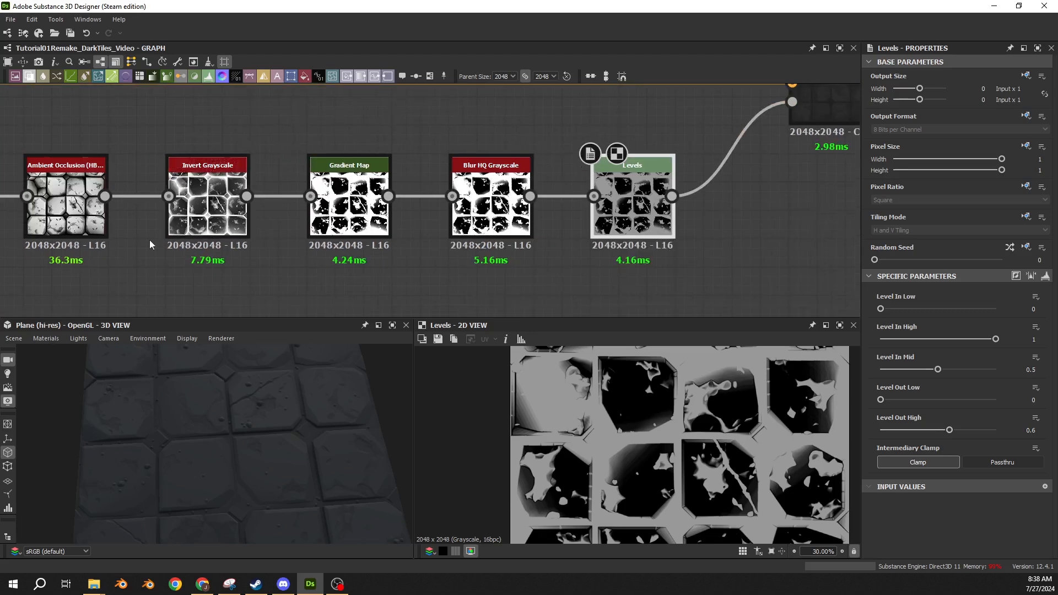
{"action": "left_click", "coordinate": [73, 222]}
{"action": "middle_click_drag", "start_coordinate": [74, 222], "coordinate": [287, 211]}
{"action": "left_click", "coordinate": [138, 193]}
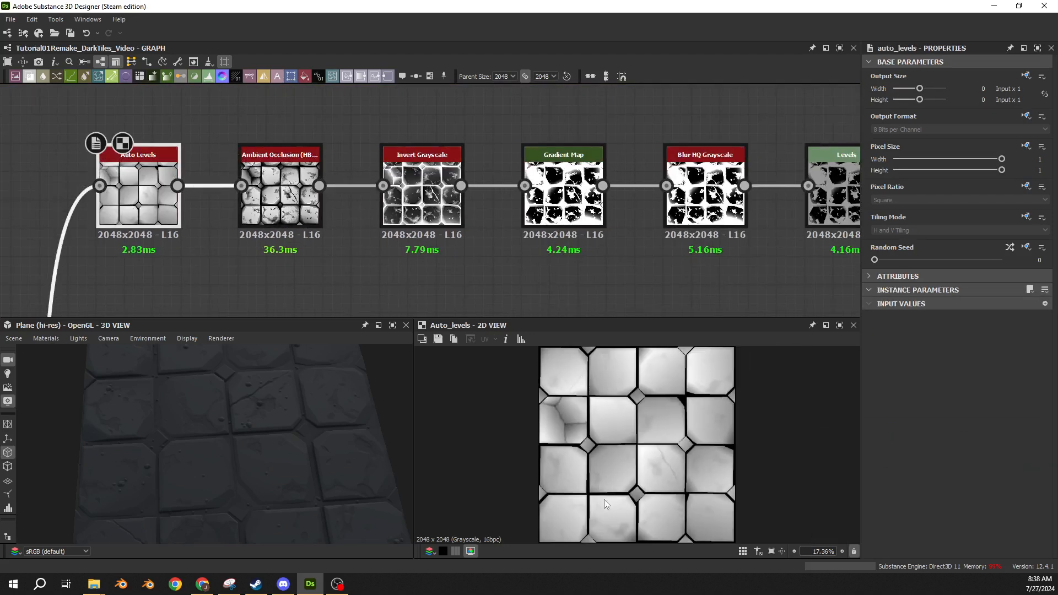
{"action": "left_click", "coordinate": [284, 221]}
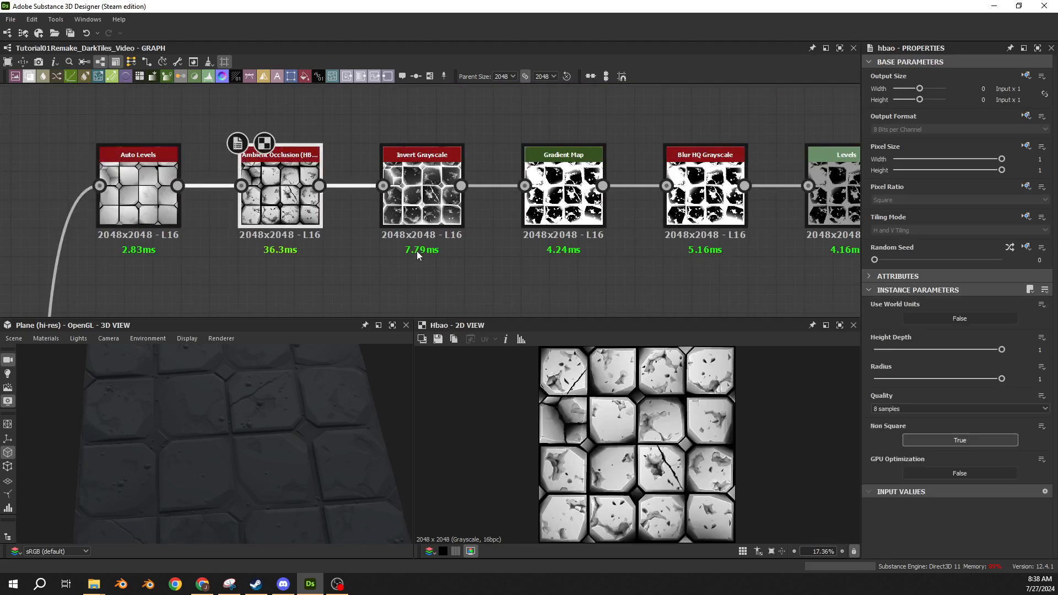
{"action": "left_click", "coordinate": [418, 220]}
{"action": "left_click", "coordinate": [549, 218]}
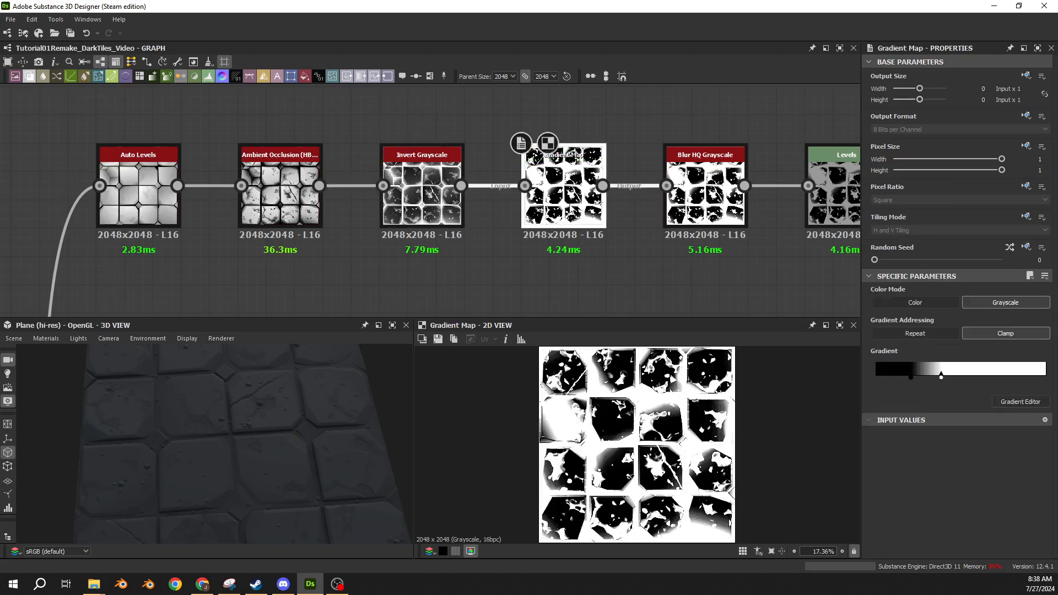
{"action": "scroll", "coordinate": [579, 412], "scroll_direction": "up", "scroll_amount": 5}
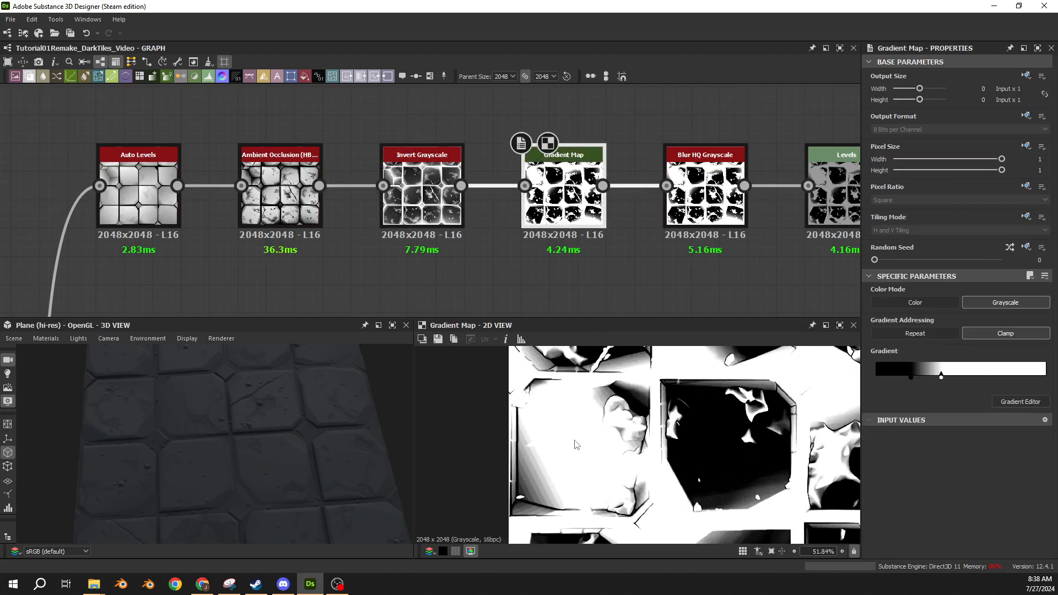
- Compare the outputs of the Blur HQ Grayscale and Levels nodes in the 2D view
{"action": "middle_click_drag", "start_coordinate": [587, 310], "coordinate": [404, 337]}
{"action": "left_click", "coordinate": [522, 221]}
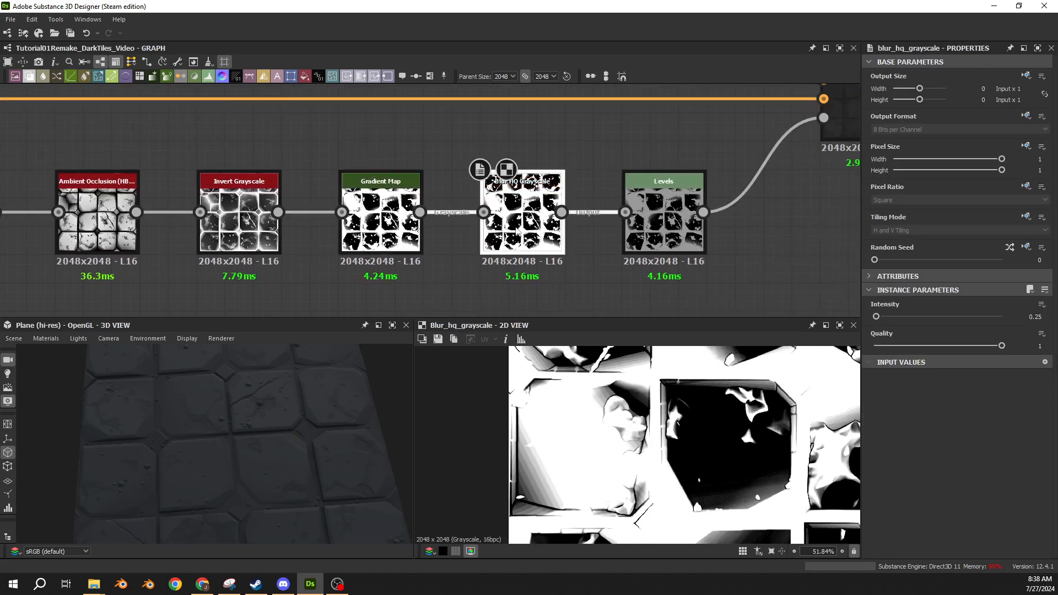
{"action": "scroll", "coordinate": [543, 457], "scroll_direction": "up", "scroll_amount": 2}
{"action": "scroll", "coordinate": [553, 422], "scroll_direction": "down", "scroll_amount": 3}
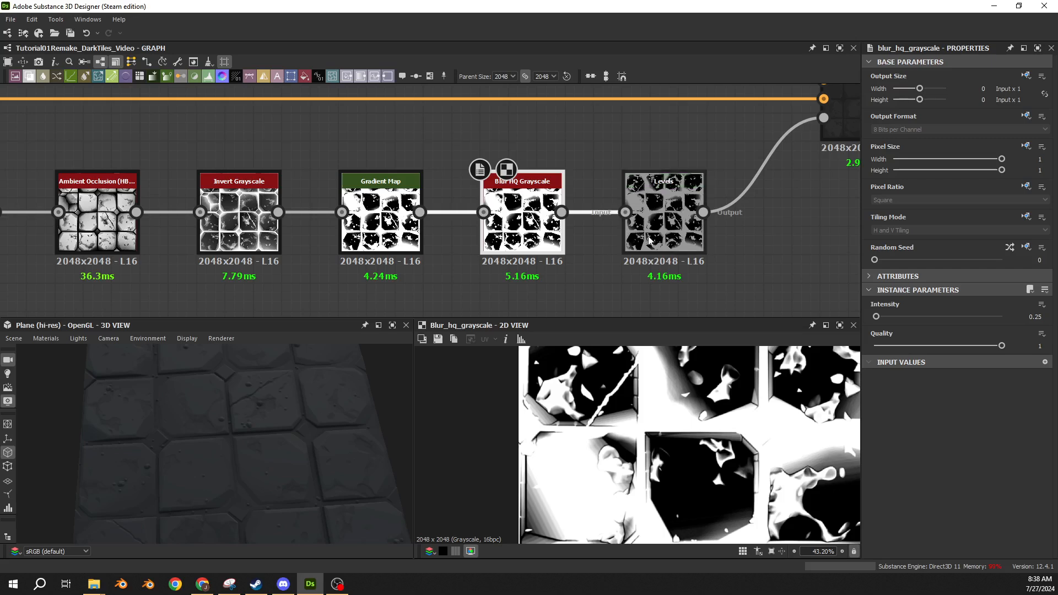
{"action": "left_click", "coordinate": [664, 221]}
{"action": "middle_click_drag", "start_coordinate": [716, 524], "coordinate": [633, 481]}
{"action": "scroll", "coordinate": [634, 481], "scroll_direction": "down", "scroll_amount": 2}
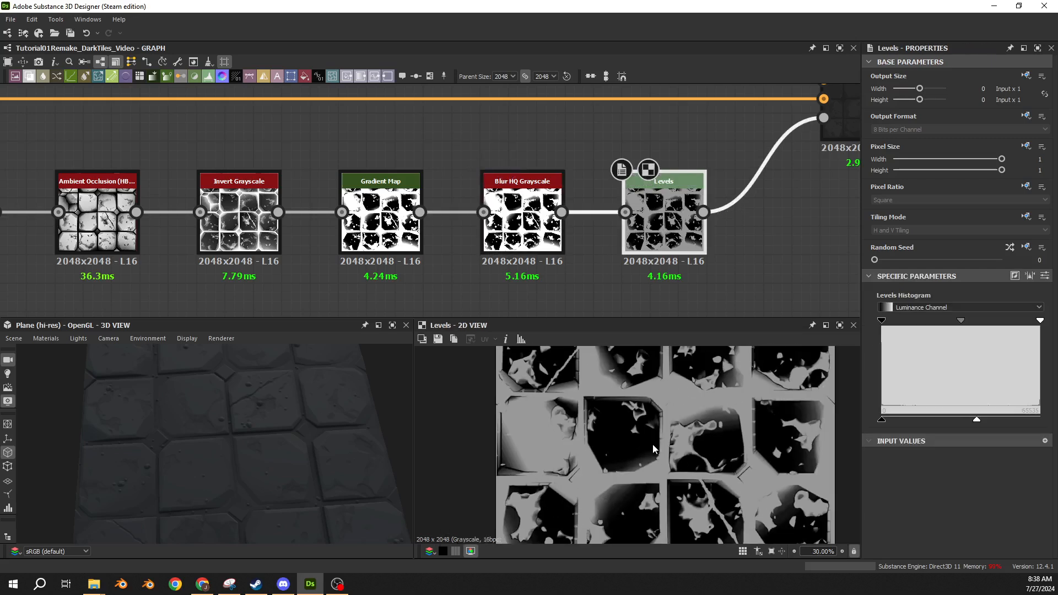
- Move the Blend node closer to Levels and show its output in the 2D view
{"action": "middle_click_drag", "start_coordinate": [701, 243], "coordinate": [534, 278]}
{"action": "left_click_drag", "start_coordinate": [699, 152], "coordinate": [644, 152]}
{"action": "double_click", "coordinate": [601, 135]}
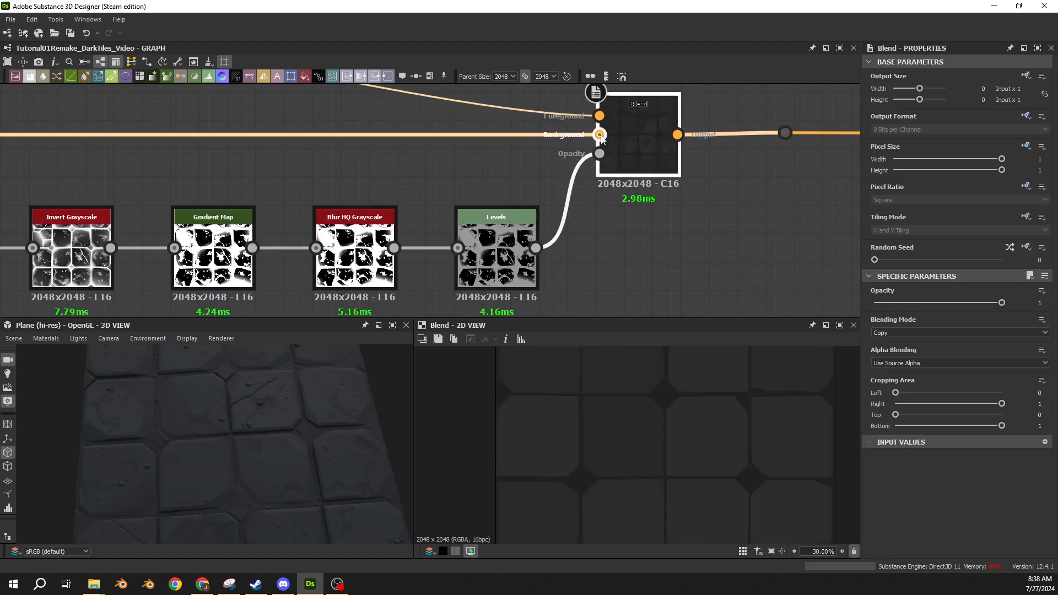
- Move the HSL node that feeds the Blend's Foreground next to the Blend, above the mask chain
{"action": "scroll", "coordinate": [657, 357], "scroll_direction": "down", "scroll_amount": 1}
{"action": "scroll", "coordinate": [468, 193], "scroll_direction": "down", "scroll_amount": 2}
{"action": "middle_click_drag", "start_coordinate": [302, 138], "coordinate": [661, 216]}
{"action": "scroll", "coordinate": [661, 217], "scroll_direction": "down", "scroll_amount": 1}
{"action": "left_click_drag", "start_coordinate": [415, 154], "coordinate": [785, 141]}
{"action": "middle_click_drag", "start_coordinate": [855, 131], "coordinate": [478, 146]}
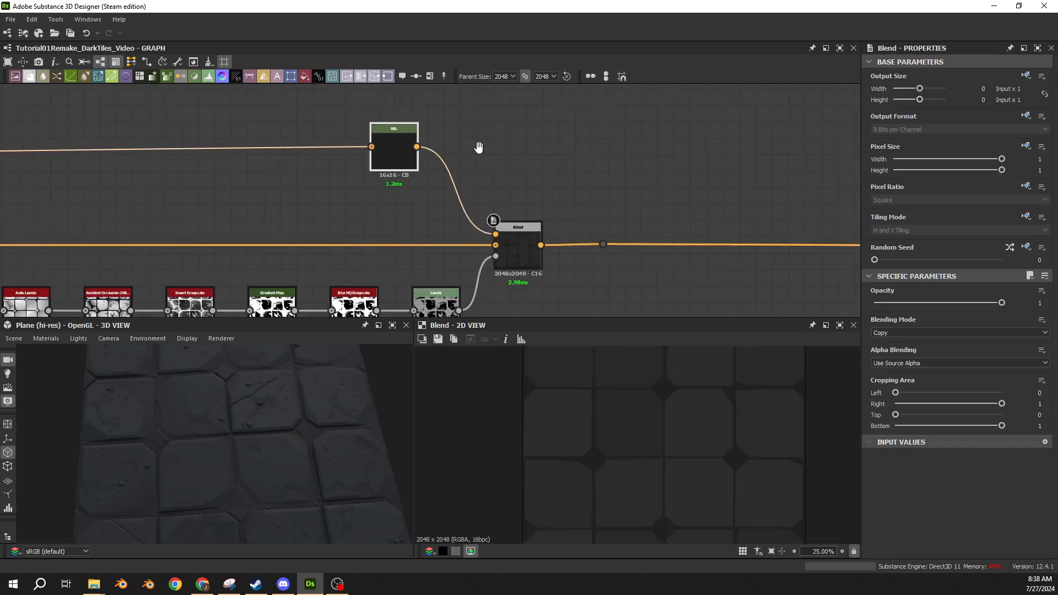
{"action": "left_click_drag", "start_coordinate": [401, 154], "coordinate": [443, 173]}
- Show the output of the earlier Blend that follows Flood Fill to Color and examine it closely
{"action": "scroll", "coordinate": [107, 237], "scroll_direction": "down", "scroll_amount": 3}
{"action": "middle_click_drag", "start_coordinate": [107, 238], "coordinate": [712, 194]}
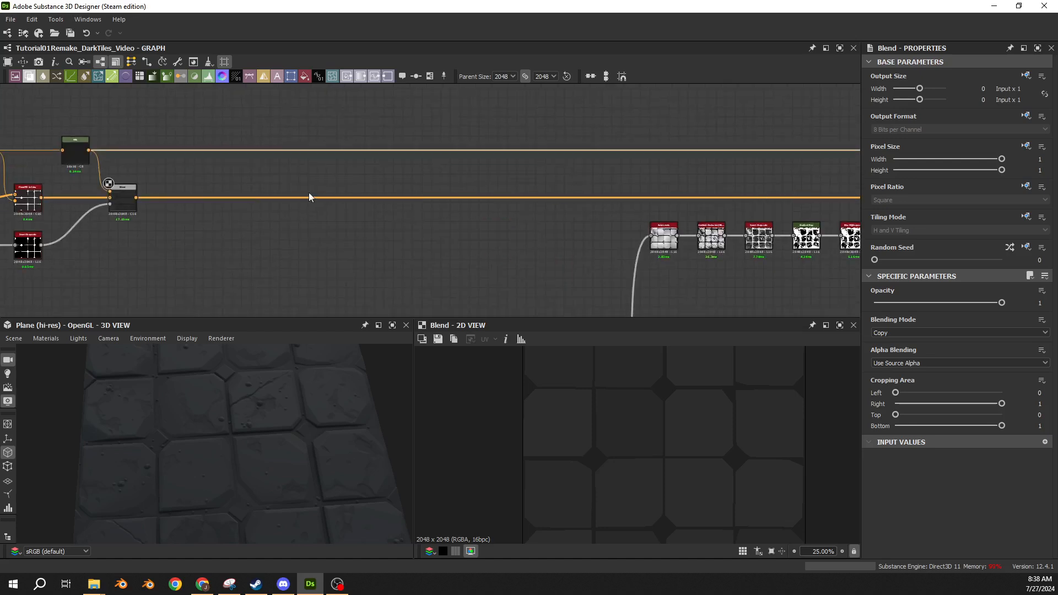
{"action": "middle_click_drag", "start_coordinate": [310, 197], "coordinate": [501, 125]}
{"action": "scroll", "coordinate": [460, 197], "scroll_direction": "up", "scroll_amount": 7}
{"action": "double_click", "coordinate": [545, 206]}
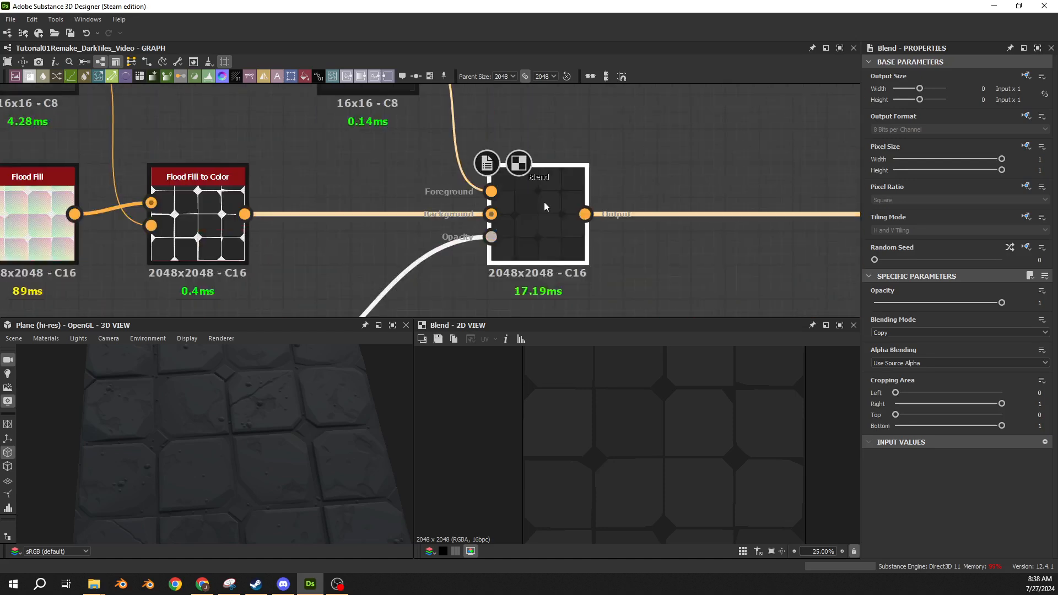
{"action": "scroll", "coordinate": [606, 451], "scroll_direction": "up", "scroll_amount": 5}
{"action": "scroll", "coordinate": [678, 217], "scroll_direction": "down", "scroll_amount": 8}
- Show the output of the Blend masked by Levels and examine the colour variation on its tiles
{"action": "middle_click_drag", "start_coordinate": [674, 217], "coordinate": [549, 219]}
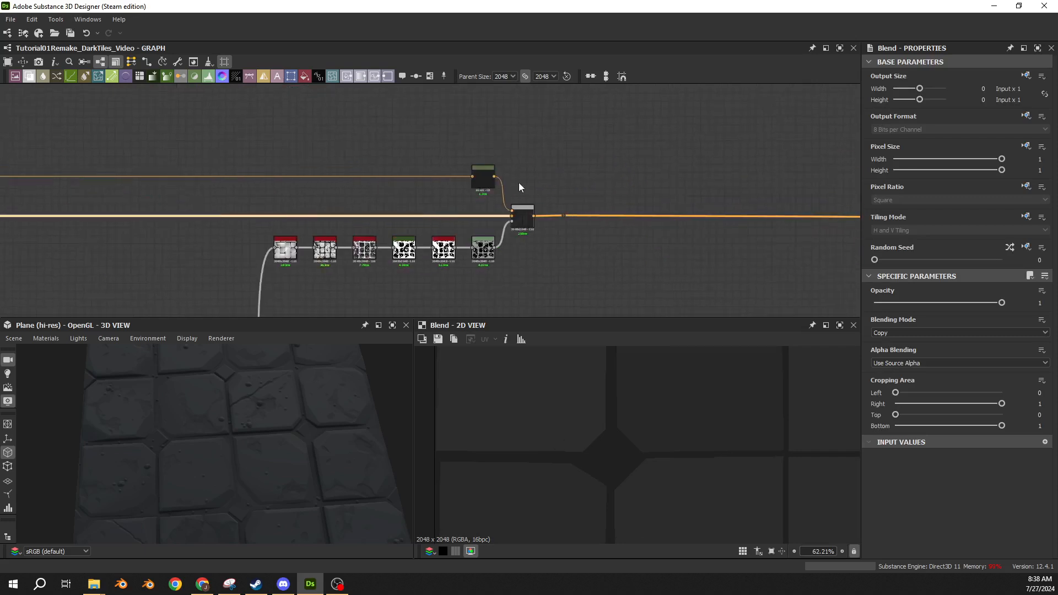
{"action": "scroll", "coordinate": [499, 191], "scroll_direction": "up", "scroll_amount": 5}
{"action": "scroll", "coordinate": [656, 424], "scroll_direction": "down", "scroll_amount": 3}
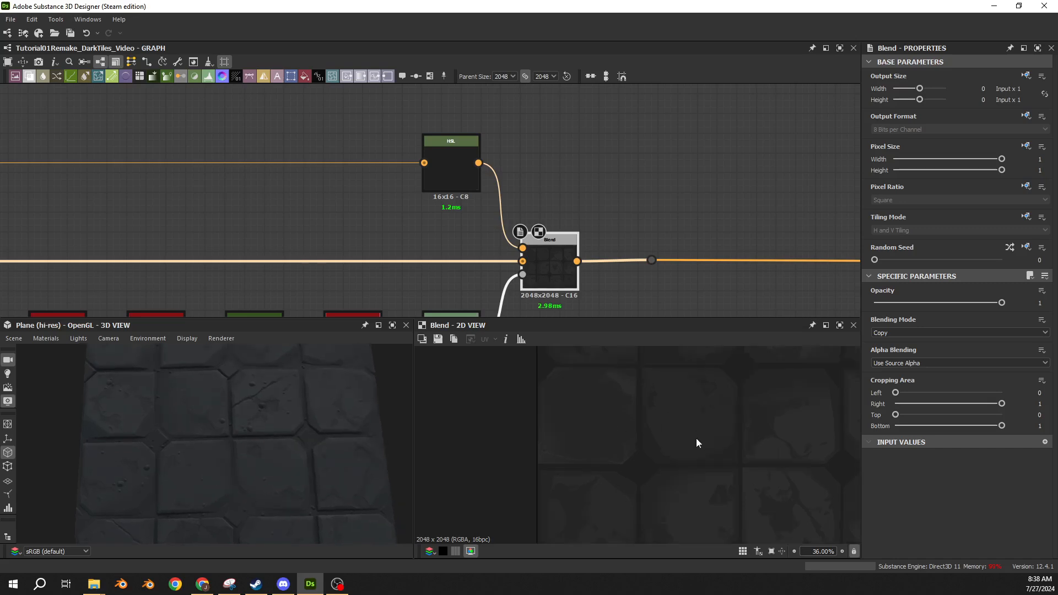
{"action": "scroll", "coordinate": [694, 436], "scroll_direction": "up", "scroll_amount": 8}
{"action": "scroll", "coordinate": [670, 424], "scroll_direction": "down", "scroll_amount": 3}
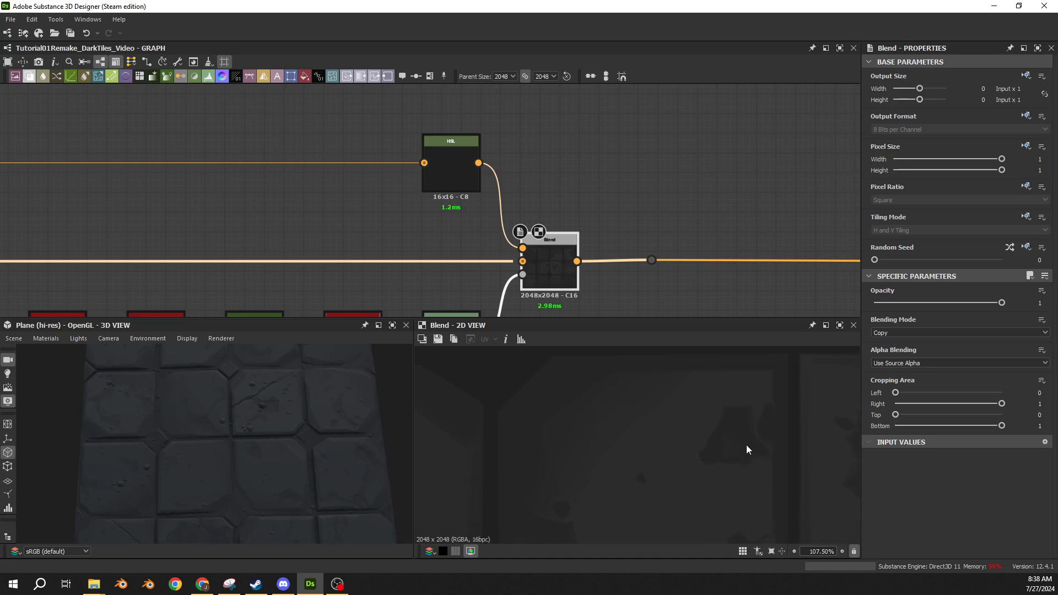
- Examine the blended colour variation on the tile surfaces up close in the 3D view
{"action": "left_click_drag", "start_coordinate": [338, 459], "coordinate": [297, 383]}
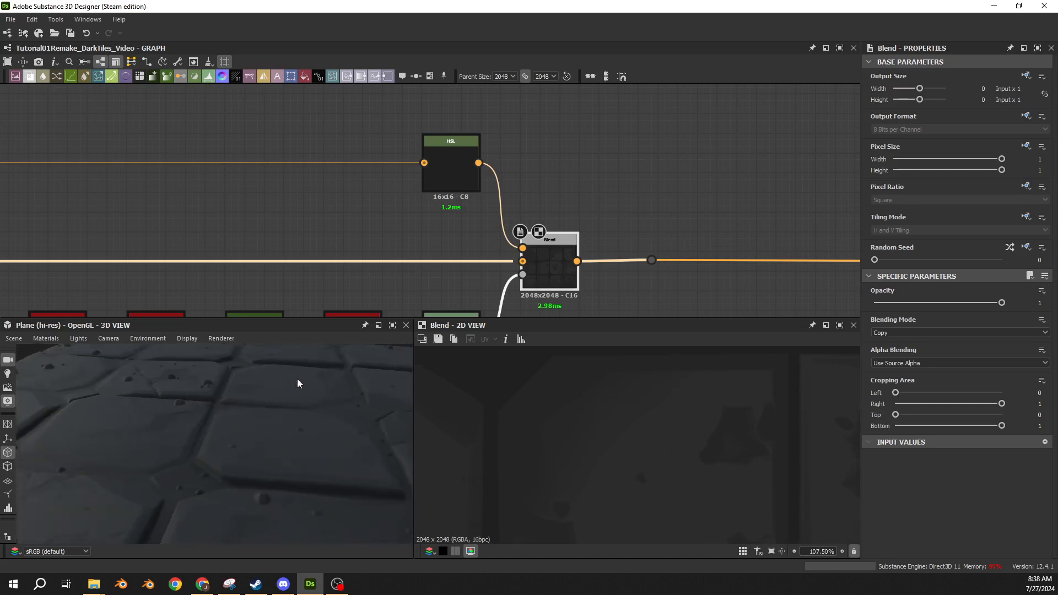
{"action": "left_click_drag", "start_coordinate": [230, 425], "coordinate": [245, 389]}
{"action": "scroll", "coordinate": [198, 441], "scroll_direction": "up", "scroll_amount": 4}
{"action": "scroll", "coordinate": [759, 422], "scroll_direction": "up", "scroll_amount": 4}
{"action": "scroll", "coordinate": [200, 474], "scroll_direction": "down", "scroll_amount": 2}
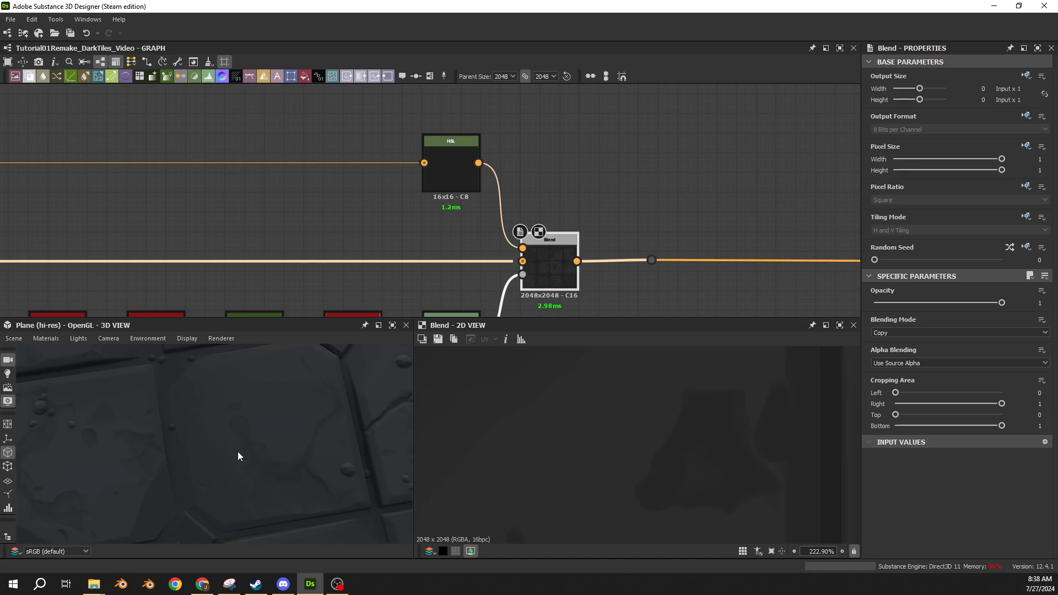
- Disable the Blend node masked by Levels to compare the tiles without its colour variation
{"action": "middle_click_drag", "start_coordinate": [648, 241], "coordinate": [400, 158]}
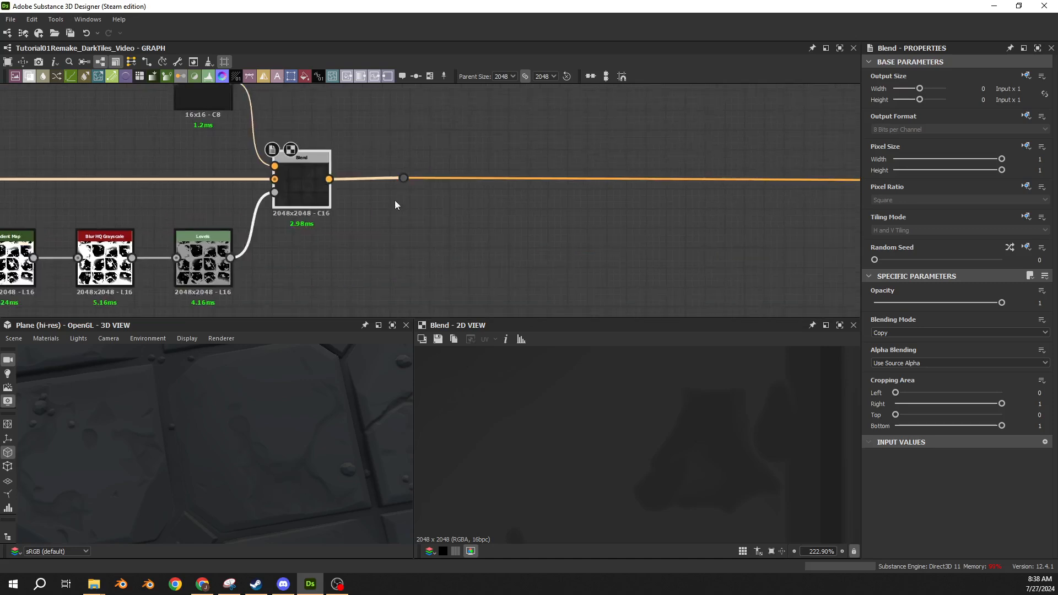
{"action": "scroll", "coordinate": [253, 426], "scroll_direction": "down", "scroll_amount": 3}
{"action": "key", "text": "shift+d"}
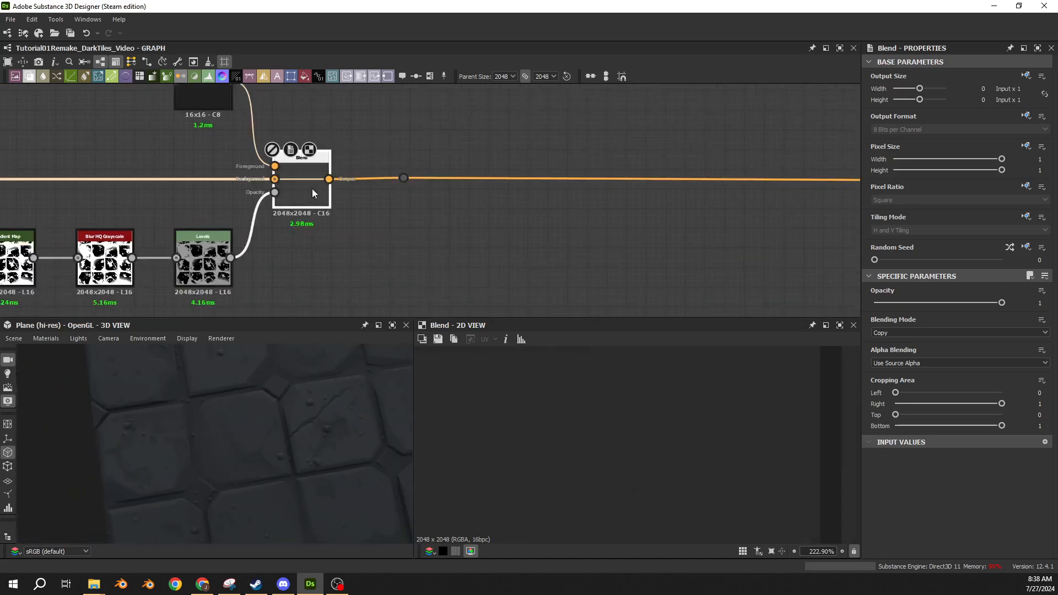
- Re-enable the Blend node masked by Levels and move the dot on its output line further downstream to make room
{"action": "middle_click_drag", "start_coordinate": [246, 464], "coordinate": [206, 476]}
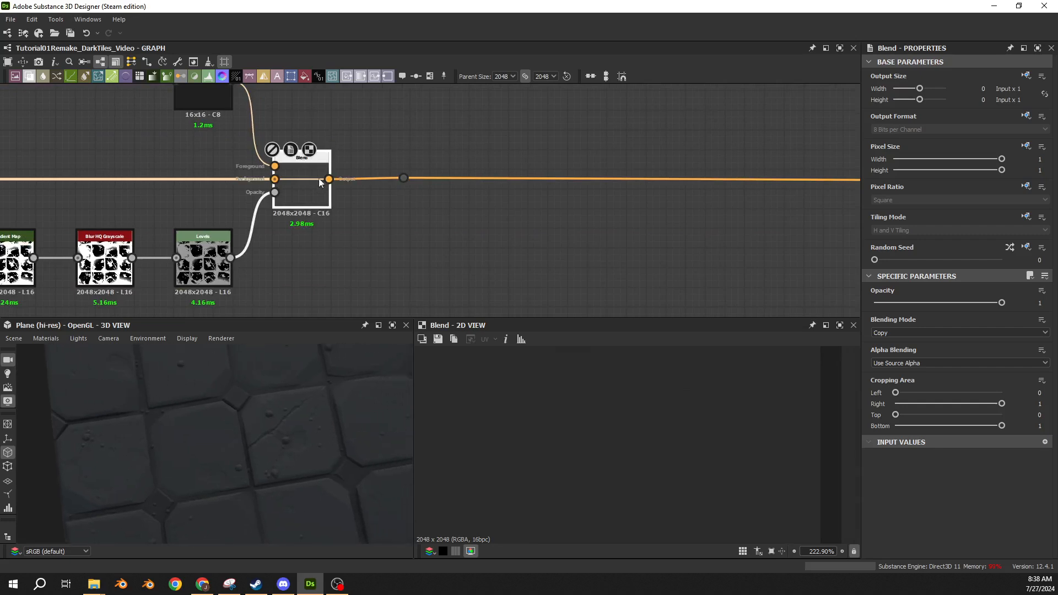
{"action": "key", "text": "shift+d"}
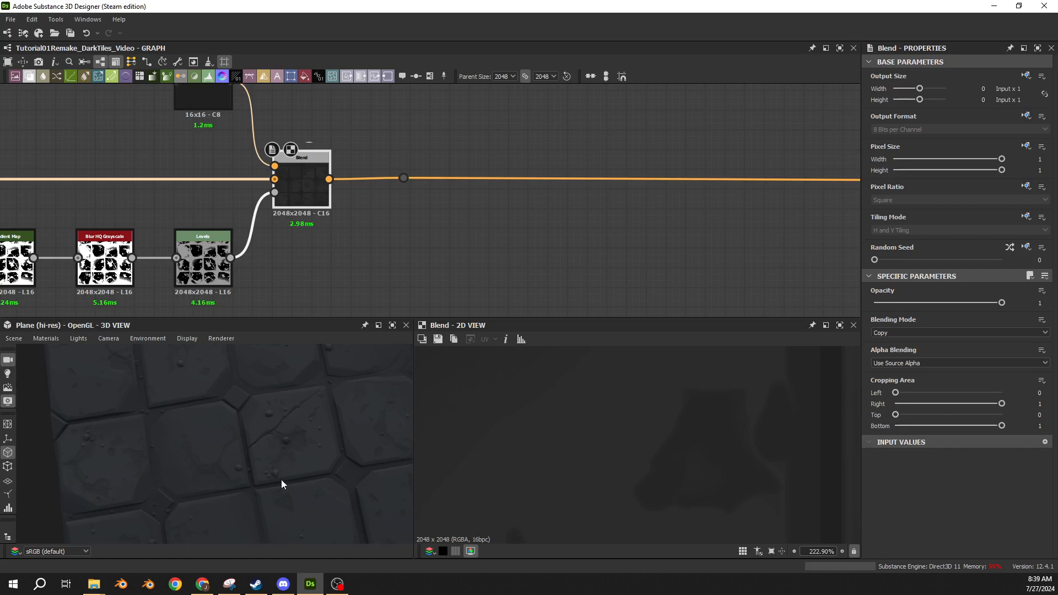
{"action": "middle_click_drag", "start_coordinate": [400, 236], "coordinate": [357, 265]}
{"action": "left_click_drag", "start_coordinate": [462, 211], "coordinate": [829, 208]}
{"action": "scroll", "coordinate": [374, 283], "scroll_direction": "down", "scroll_amount": 4}
{"action": "middle_click_drag", "start_coordinate": [364, 278], "coordinate": [414, 251]}
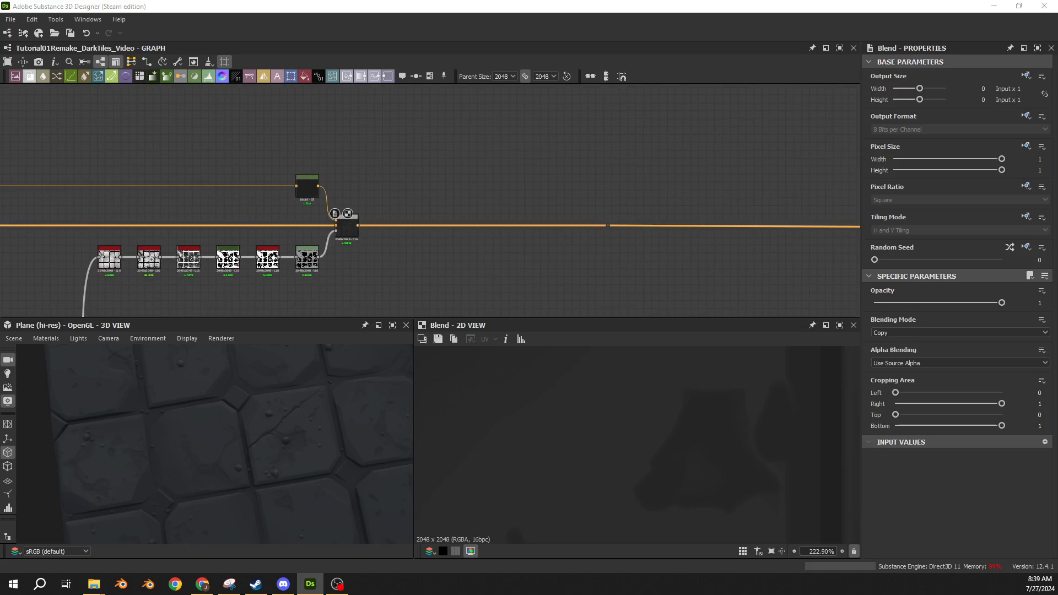
- Add a Moisture Noise node beside the last Blend, with Disorder 0.69, Pattern Size 0.75 and Global Opacity 1.6
{"action": "left_click", "coordinate": [391, 272]}
{"action": "scroll", "coordinate": [392, 274], "scroll_direction": "up", "scroll_amount": 4}
{"action": "key", "text": "ctrl+v"}
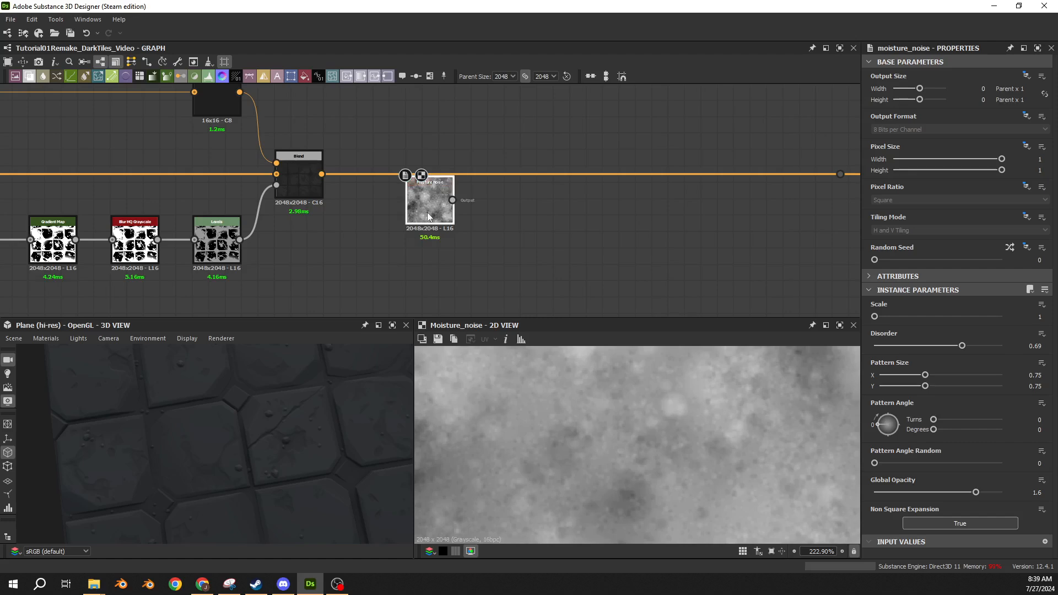
{"action": "left_click", "coordinate": [380, 254]}
{"action": "scroll", "coordinate": [853, 409], "scroll_direction": "down", "scroll_amount": 2}
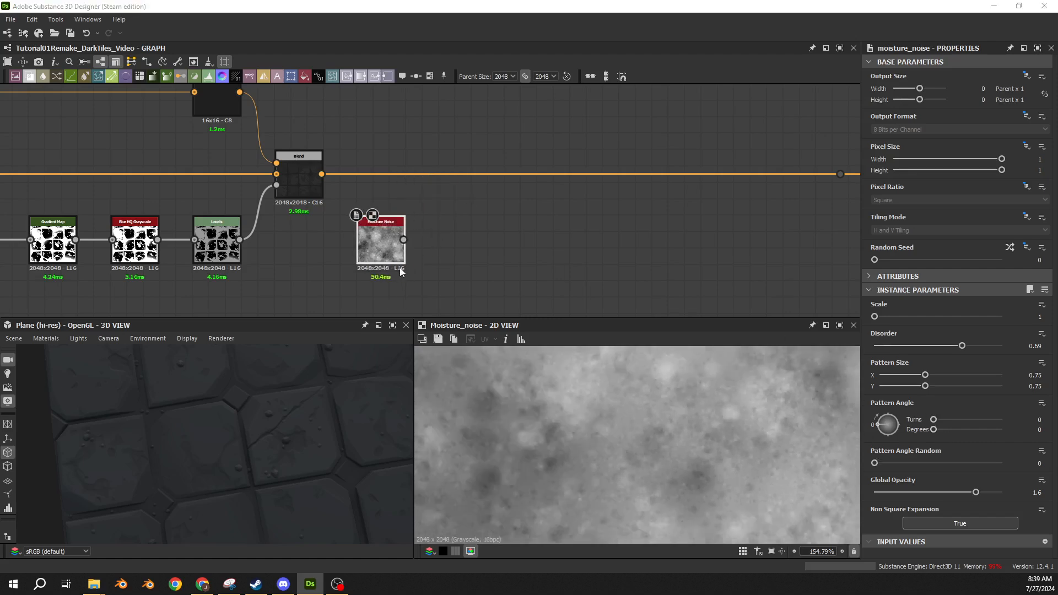
{"action": "left_click_drag", "start_coordinate": [403, 240], "coordinate": [448, 241]}
{"action": "type", "text": "auto"}
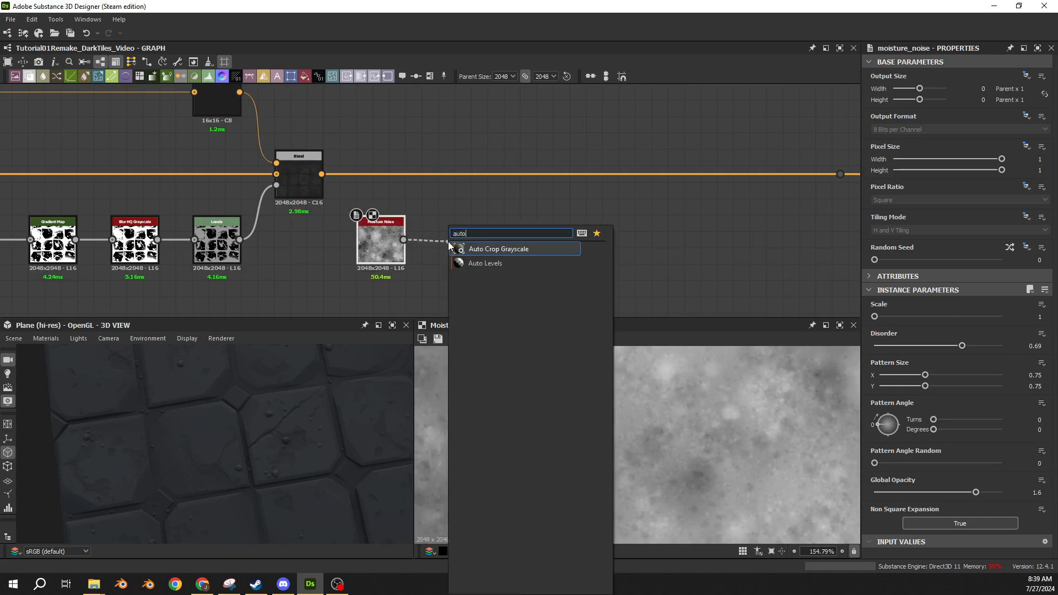
{"action": "key", "text": "Return"}
{"action": "key", "text": "Delete"}
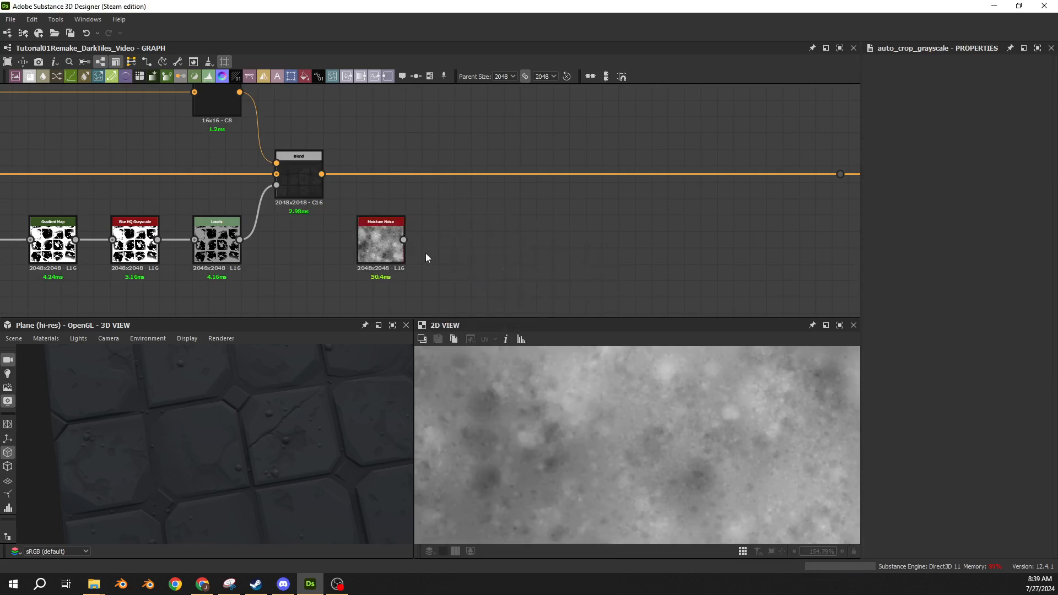
- Add an Auto Levels node fed by the Moisture Noise output
{"action": "left_click_drag", "start_coordinate": [404, 240], "coordinate": [436, 237]}
{"action": "type", "text": "aut"}
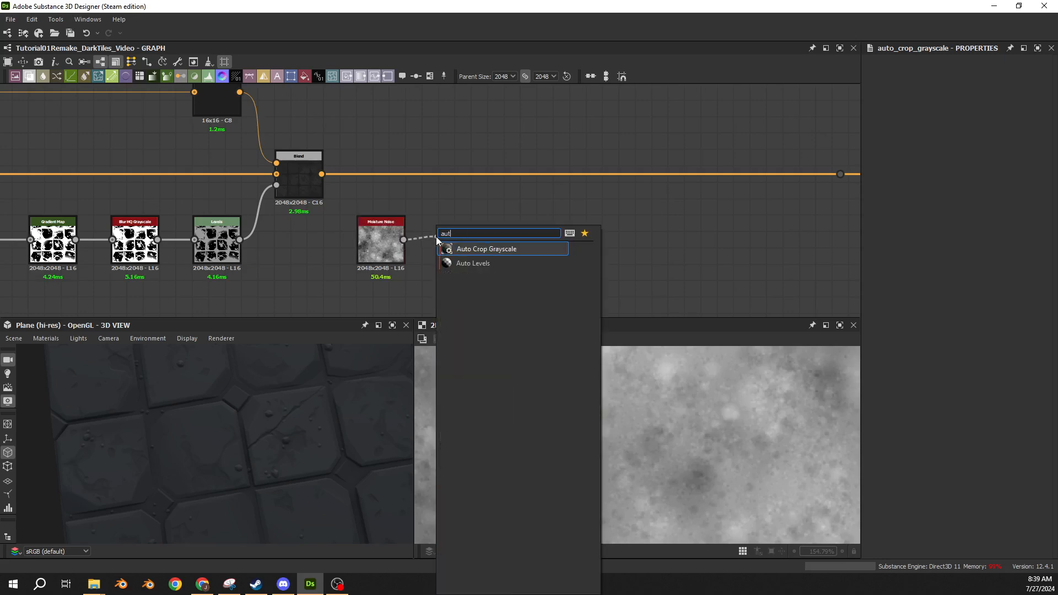
{"action": "type", "text": "o"}
{"action": "key", "text": "Down"}
{"action": "key", "text": "Return"}
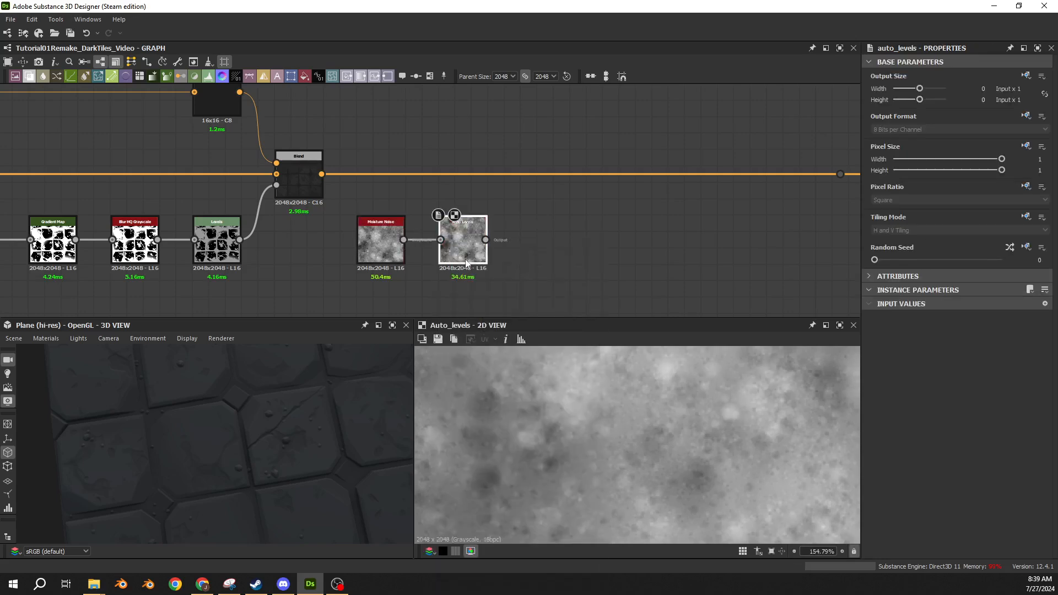
- Add a Blur HQ Grayscale node with Intensity 0.5 and Quality 1 after Auto Levels
{"action": "key", "text": "b"}
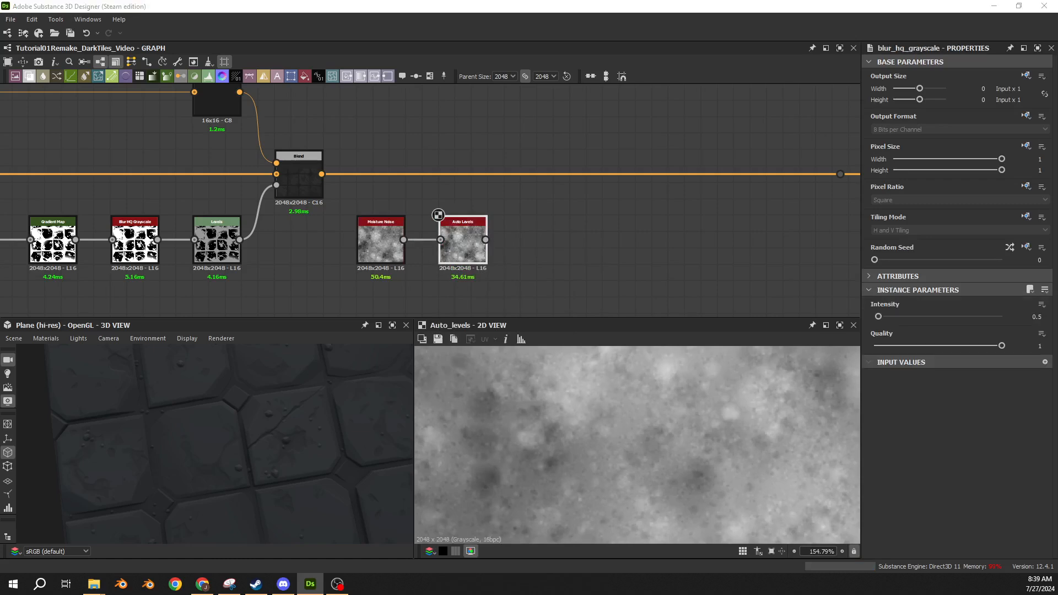
{"action": "key", "text": "ctrl+v"}
{"action": "left_click_drag", "start_coordinate": [431, 200], "coordinate": [522, 240]}
{"action": "middle_click_drag", "start_coordinate": [638, 253], "coordinate": [538, 246]}
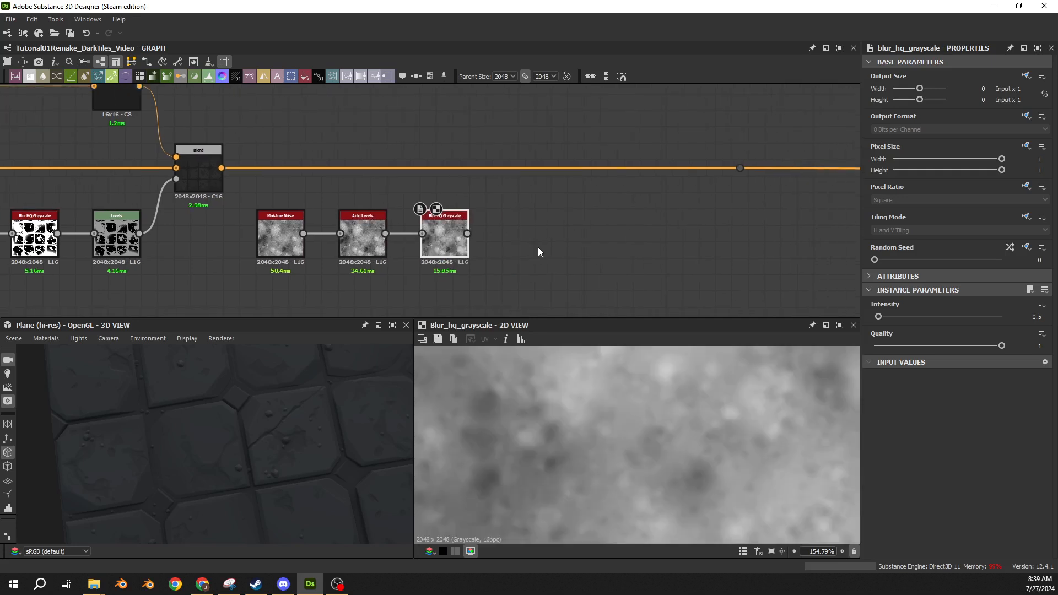
- Add a Slope Blur Grayscale node with 32 samples, Intensity 3.5 and Blur mode, feeding both inputs from Blur HQ Grayscale
{"action": "left_click", "coordinate": [517, 233]}
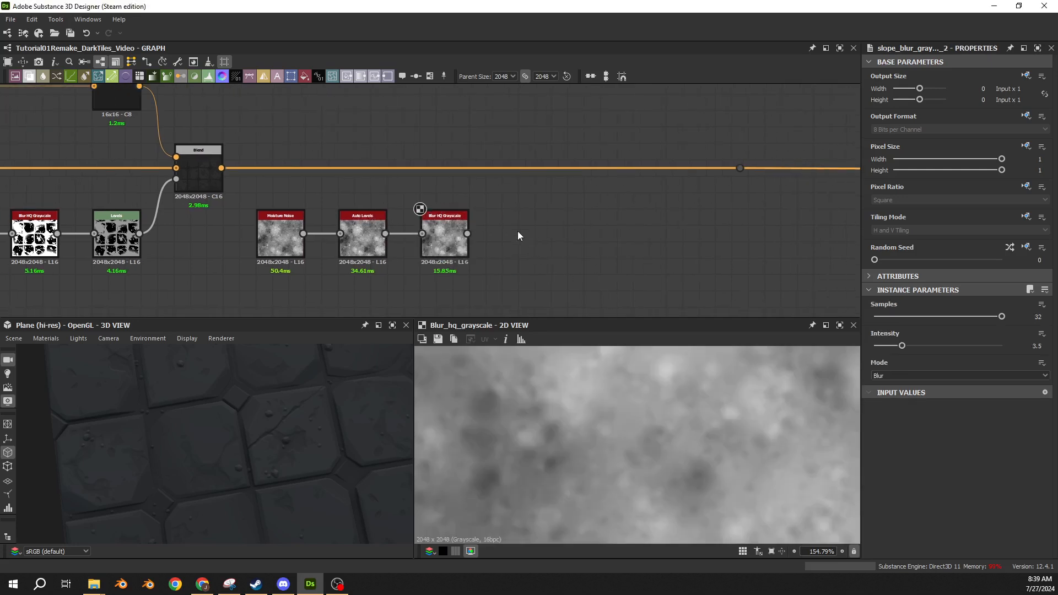
{"action": "key", "text": "ctrl+v"}
{"action": "mouse_move", "coordinate": [512, 221]}
{"action": "left_mouse_down"}
{"action": "mouse_move", "coordinate": [522, 235]}
{"action": "mouse_move", "coordinate": [499, 230]}
{"action": "mouse_move", "coordinate": [517, 242]}
{"action": "left_mouse_up"}
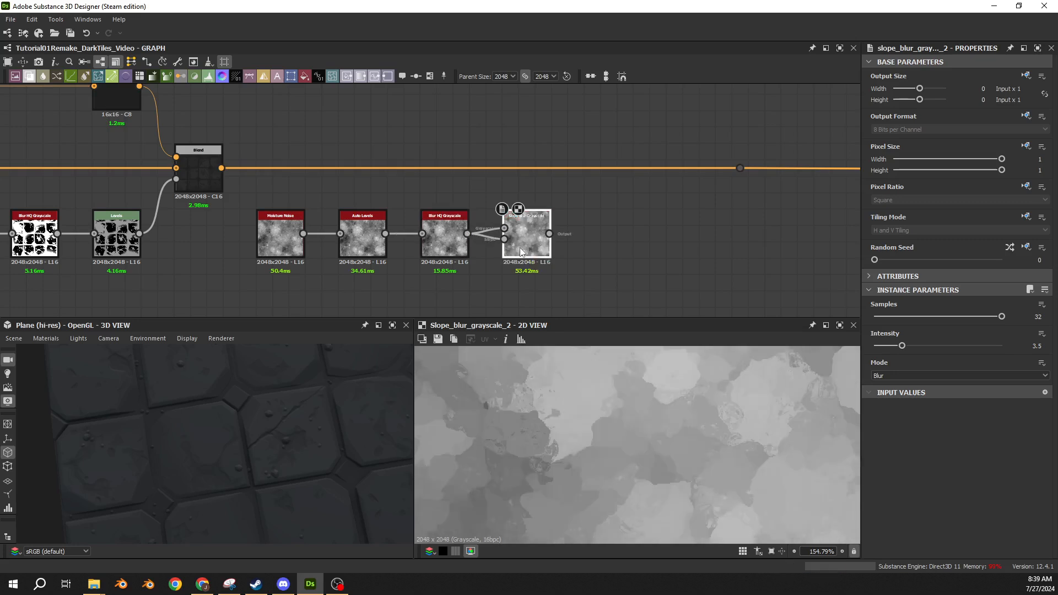
- Compare the Slope Blur Grayscale output with the Blur HQ Grayscale output in the 2D view
{"action": "scroll", "coordinate": [603, 428], "scroll_direction": "down", "scroll_amount": 4}
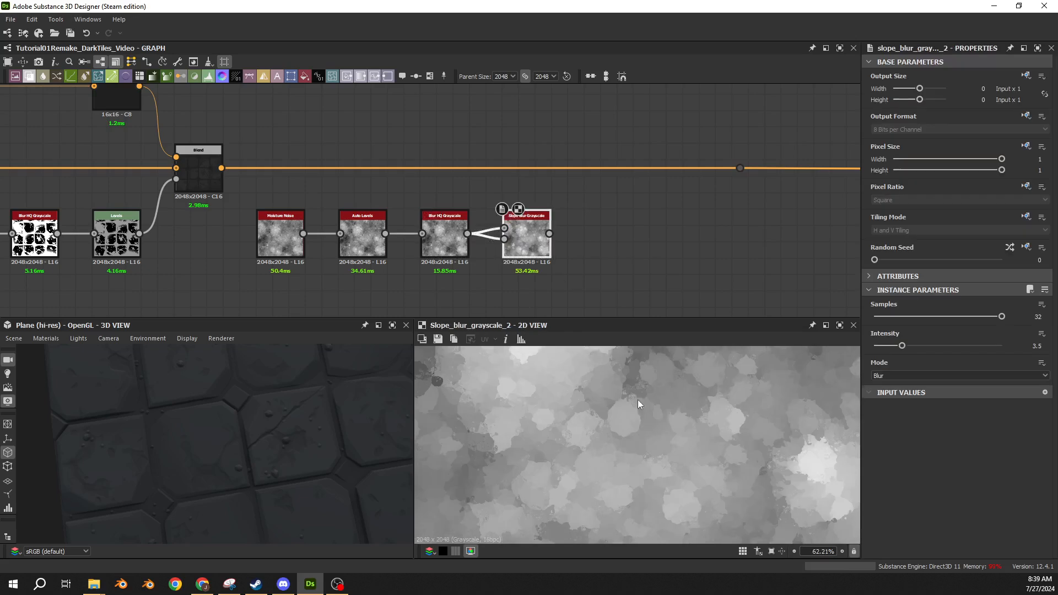
{"action": "double_click", "coordinate": [445, 239]}
{"action": "double_click", "coordinate": [521, 240]}
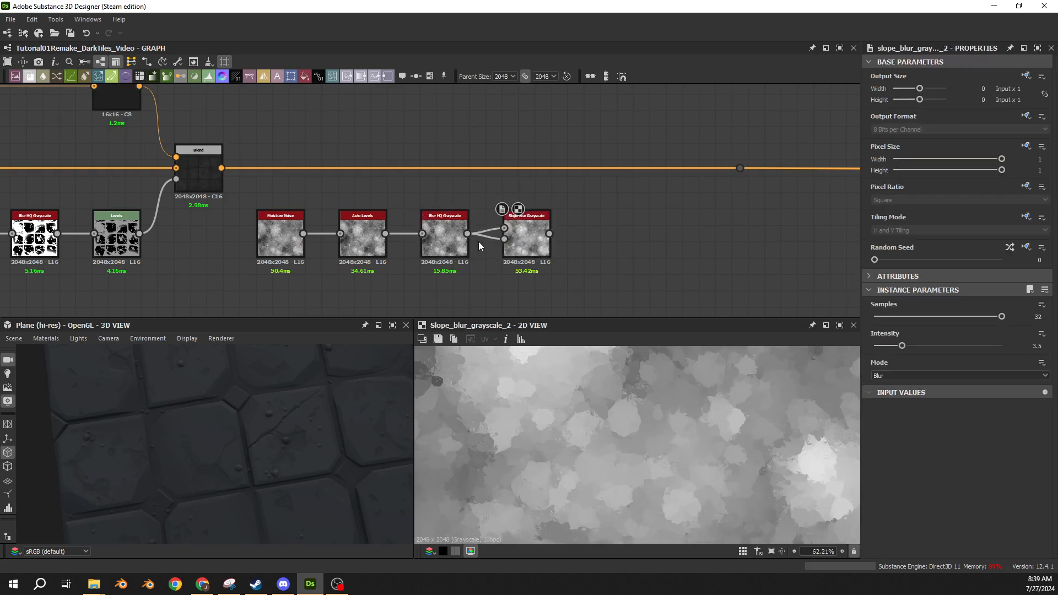
{"action": "double_click", "coordinate": [447, 241]}
{"action": "double_click", "coordinate": [516, 241]}
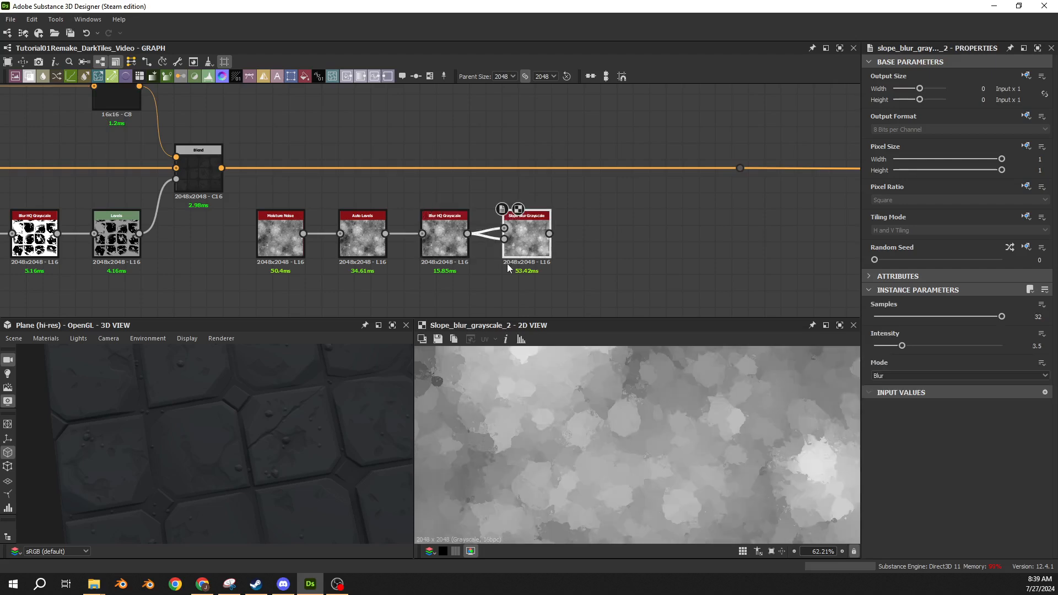
- Try a higher Intensity on the Blur HQ Grayscale node and undo the change
{"action": "middle_click_drag", "start_coordinate": [352, 271], "coordinate": [365, 232]}
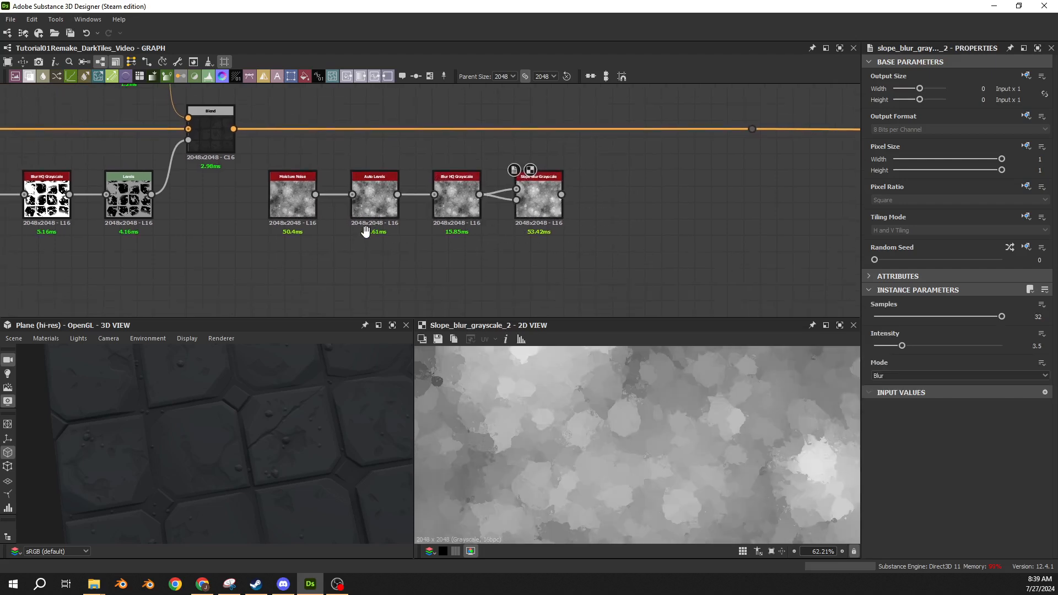
{"action": "scroll", "coordinate": [306, 232], "scroll_direction": "up", "scroll_amount": 3}
{"action": "middle_click_drag", "start_coordinate": [530, 240], "coordinate": [374, 251]}
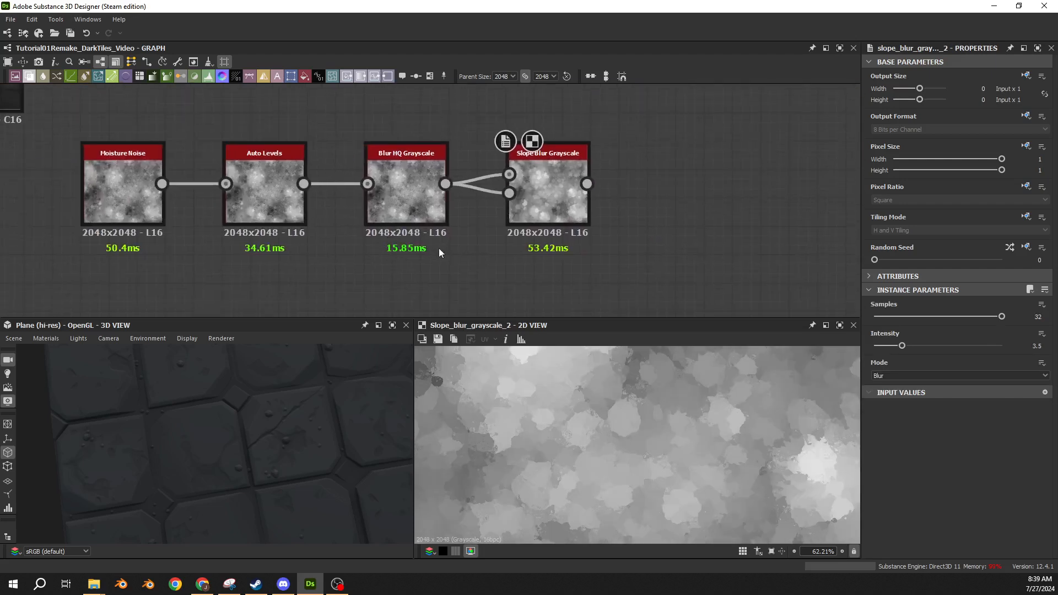
{"action": "left_click", "coordinate": [418, 205]}
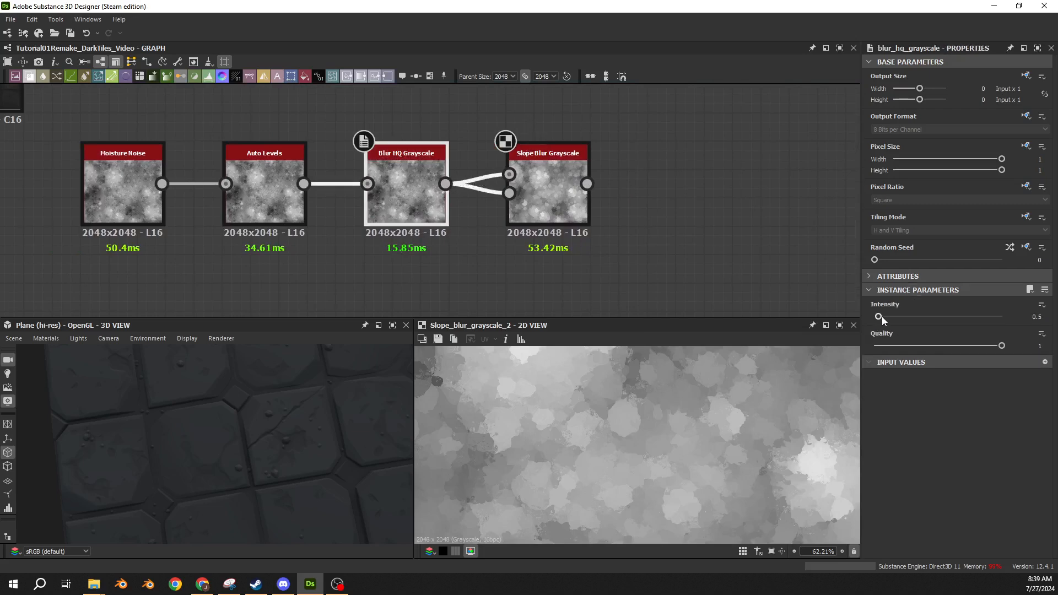
{"action": "left_click_drag", "start_coordinate": [878, 317], "coordinate": [917, 316]}
{"action": "key", "text": "ctrl+z"}
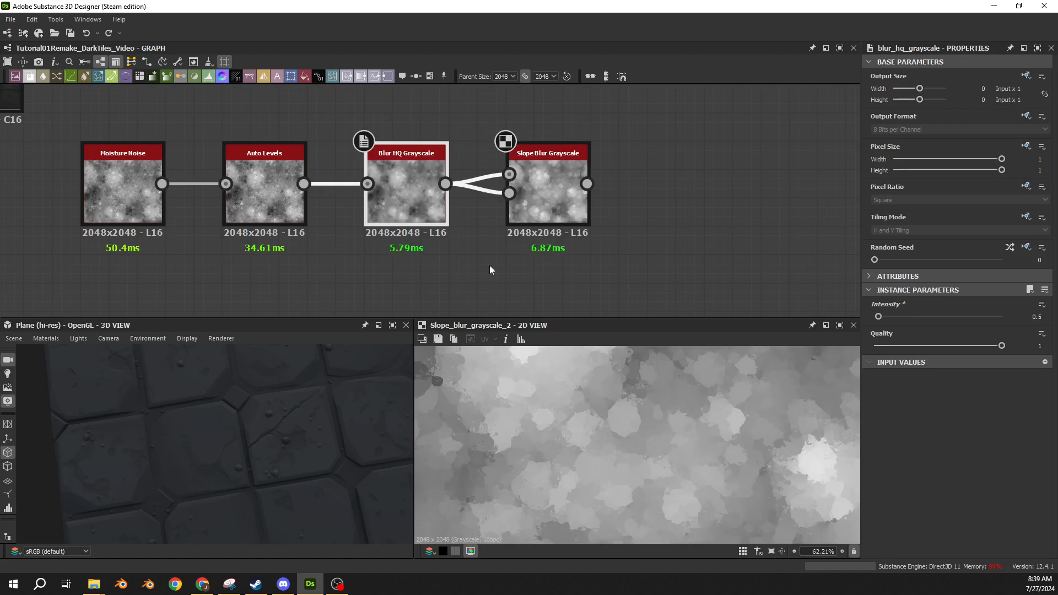
- Add a Vector Warp Grayscale node with Intensity 5 and DirectX format, and feed Slope Blur Grayscale into its grayscale input
{"action": "middle_click_drag", "start_coordinate": [637, 215], "coordinate": [411, 221]}
{"action": "scroll", "coordinate": [404, 220], "scroll_direction": "down", "scroll_amount": 5}
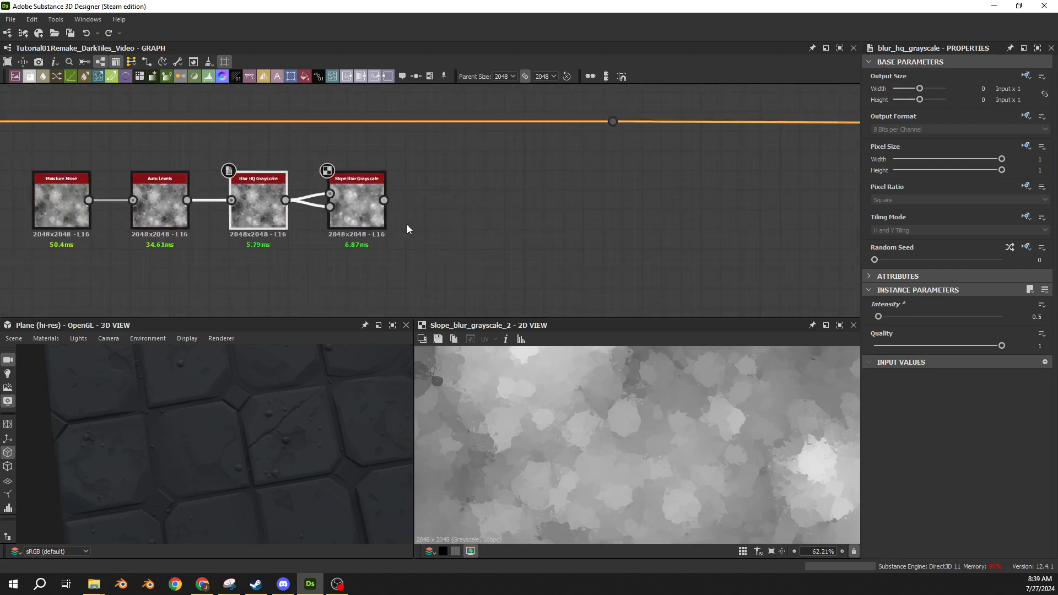
{"action": "left_click_drag", "start_coordinate": [597, 110], "coordinate": [497, 203]}
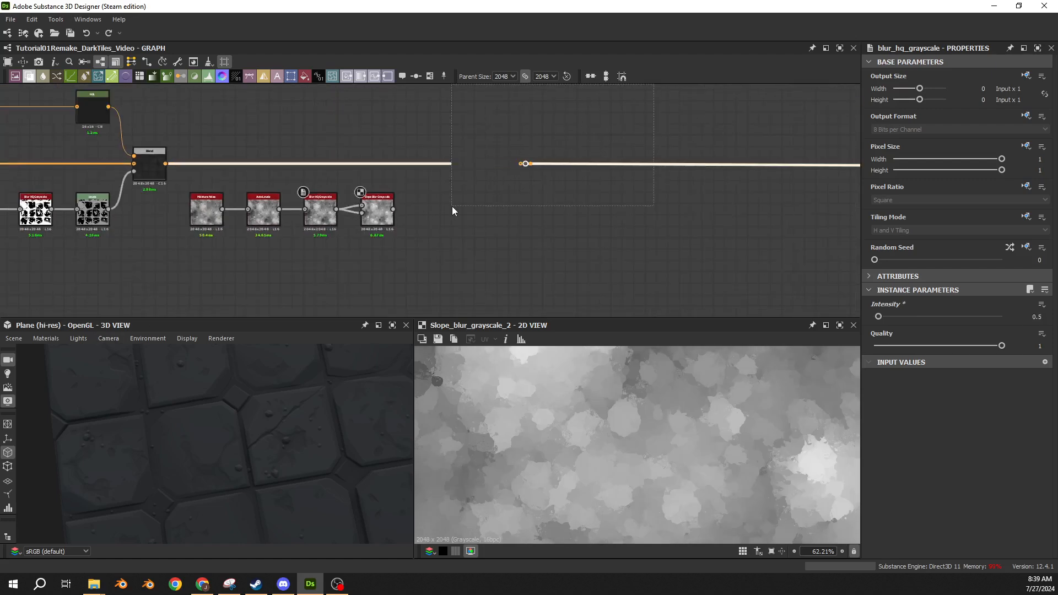
{"action": "middle_click_drag", "start_coordinate": [353, 177], "coordinate": [359, 235]}
{"action": "key", "text": "space"}
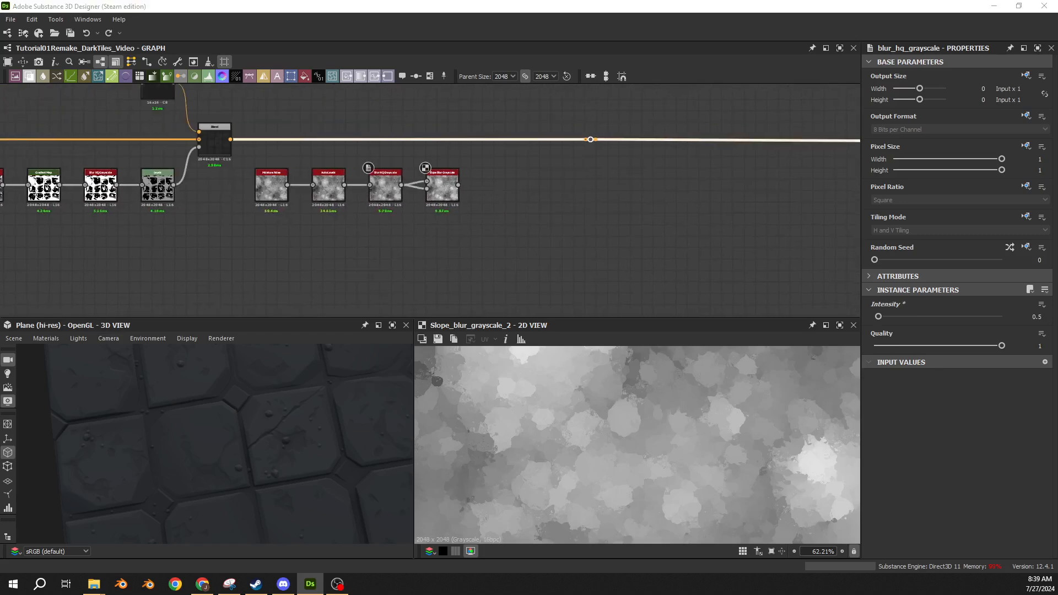
{"action": "key", "text": "Return"}
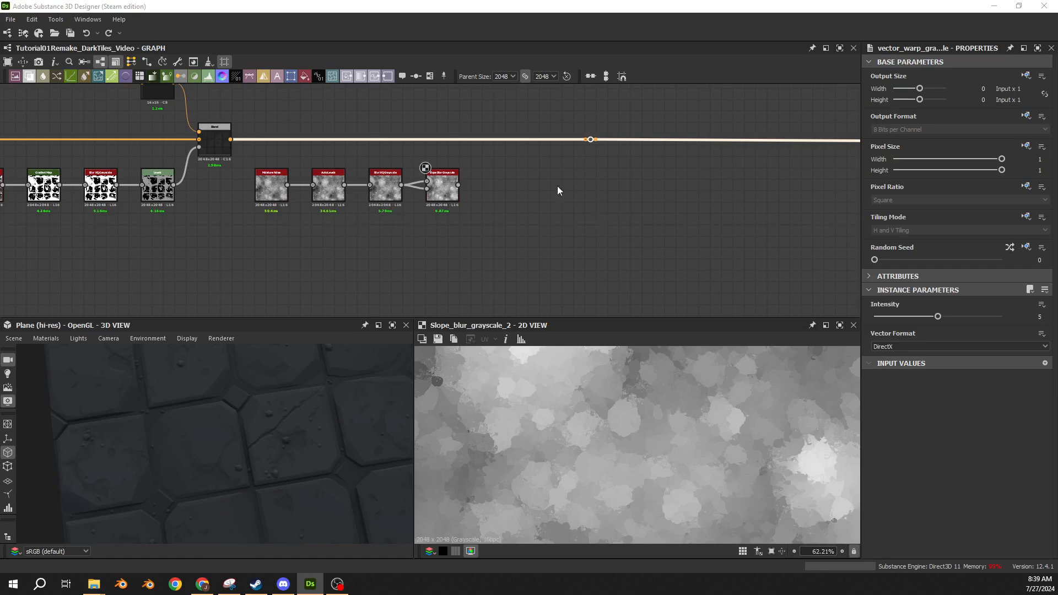
{"action": "left_click_drag", "start_coordinate": [420, 215], "coordinate": [485, 182]}
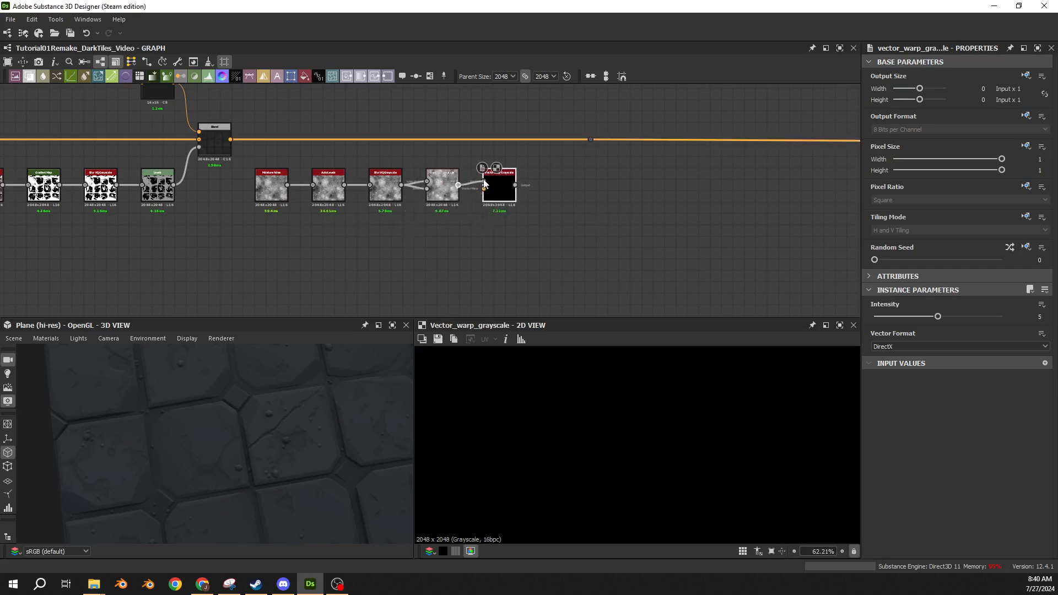
- Move the colour line's dot further downstream and place a new Blend node between Vector Warp Grayscale and the dot
{"action": "left_click_drag", "start_coordinate": [591, 142], "coordinate": [751, 140]}
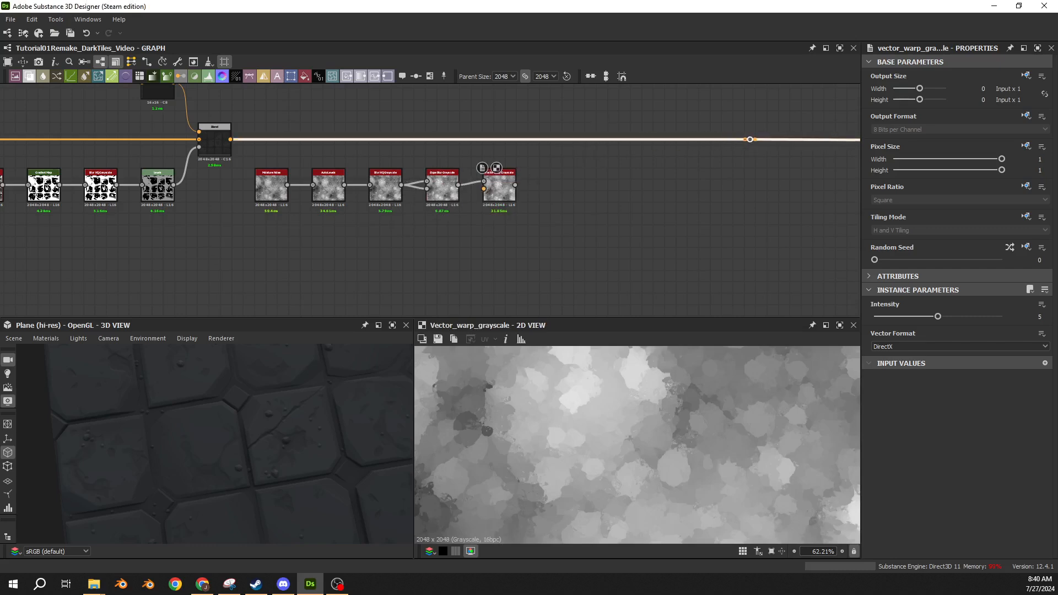
{"action": "key", "text": "space"}
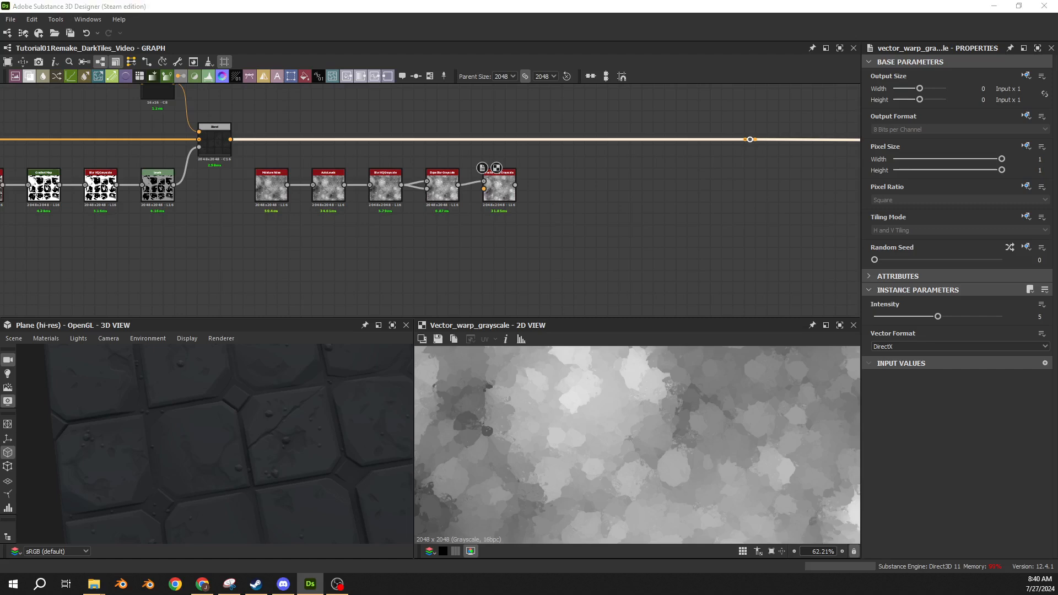
{"action": "left_click", "coordinate": [649, 174]}
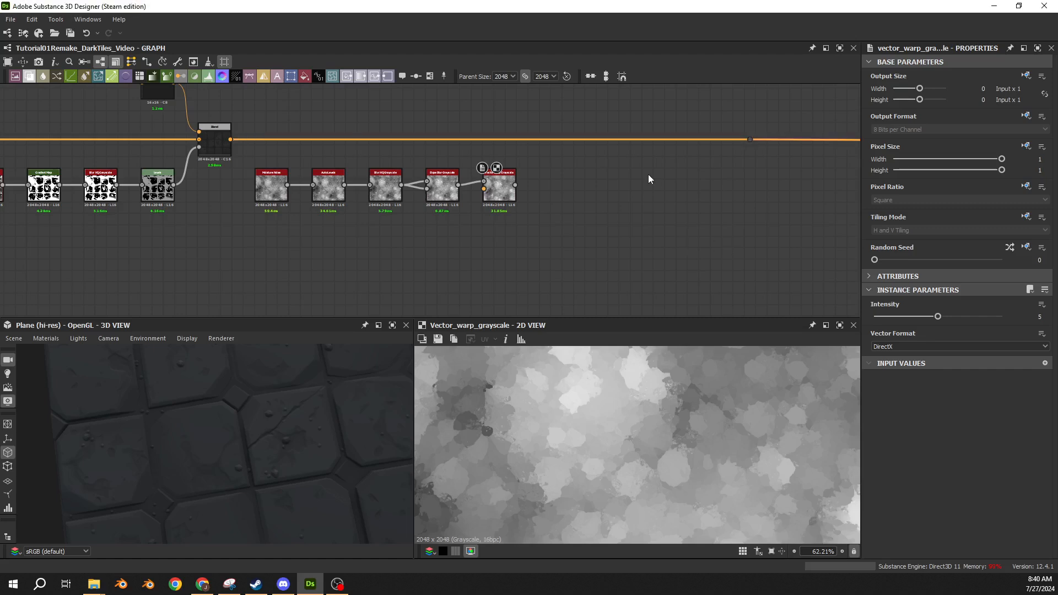
{"action": "key", "text": "b"}
{"action": "left_click_drag", "start_coordinate": [445, 214], "coordinate": [651, 188]}
- Insert a dot on the colour line, route it into the new Blend's background and the Blend's output into the downstream dot, and preview it
{"action": "left_click", "coordinate": [500, 139], "text": "alt"}
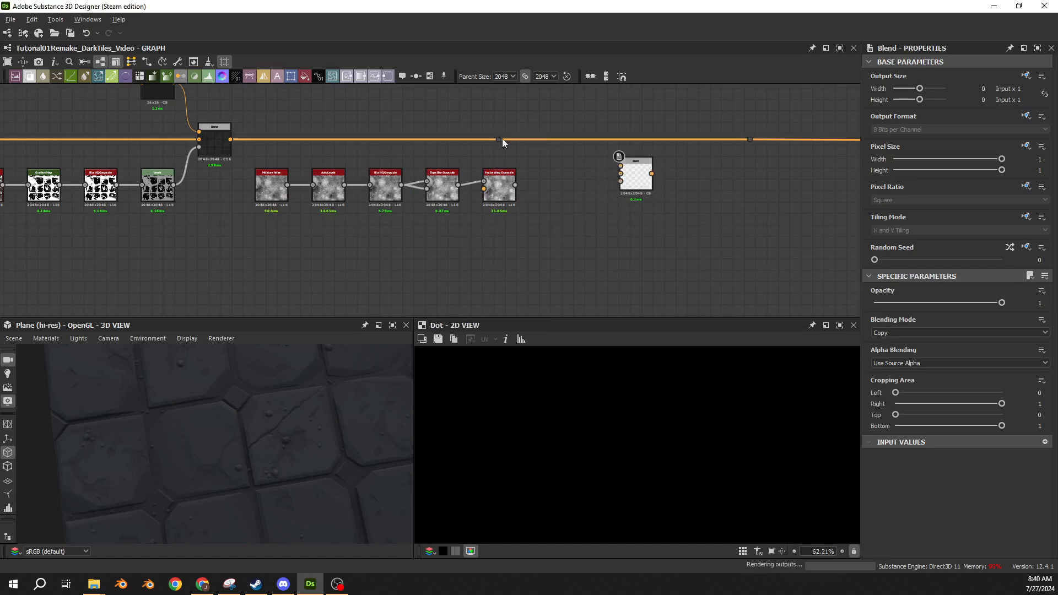
{"action": "left_click_drag", "start_coordinate": [500, 140], "coordinate": [621, 174]}
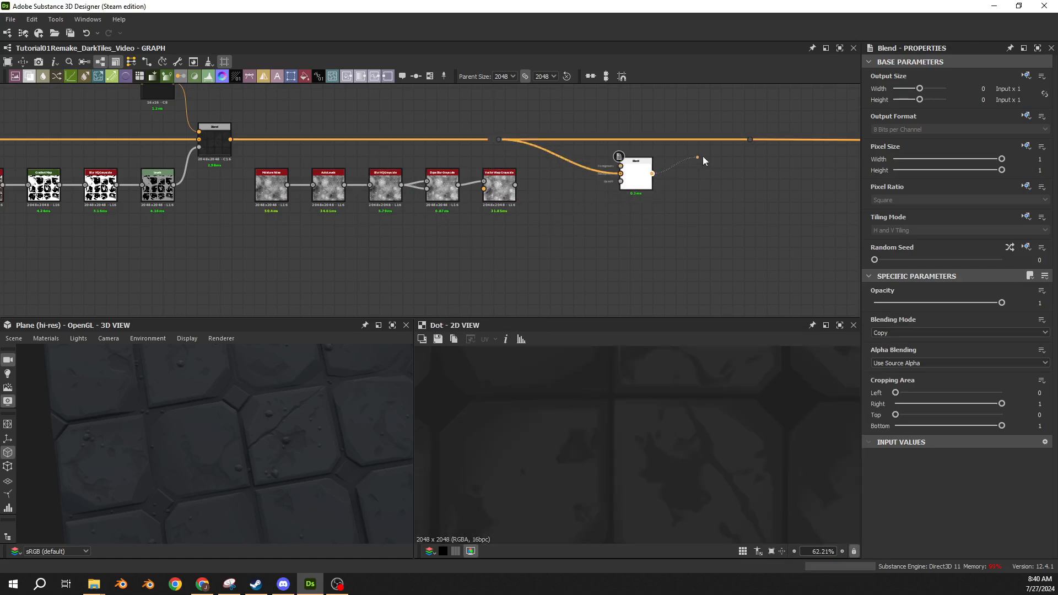
{"action": "left_click_drag", "start_coordinate": [703, 158], "coordinate": [750, 139]}
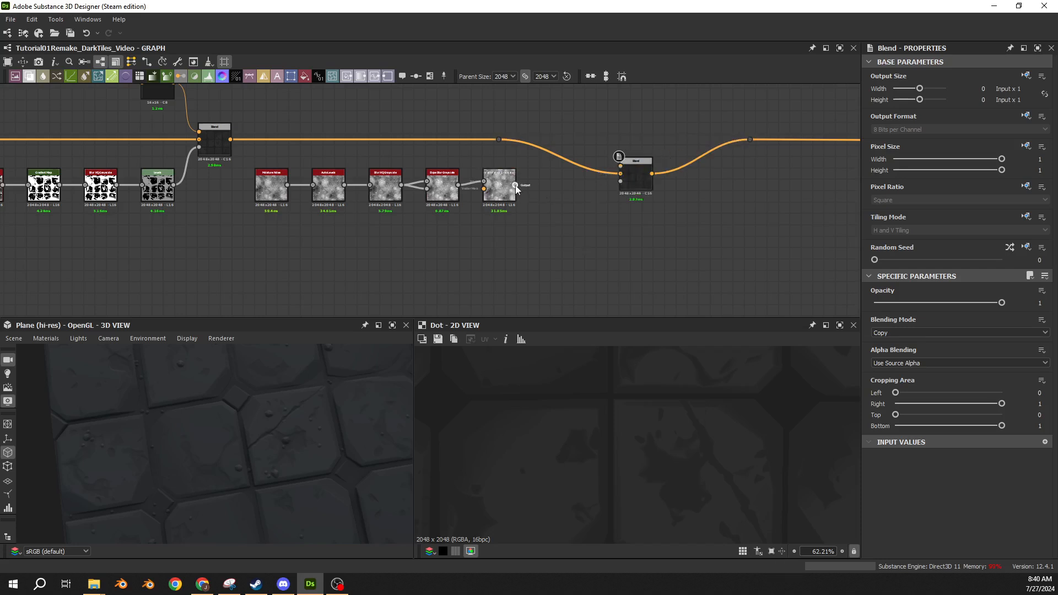
{"action": "double_click", "coordinate": [638, 182]}
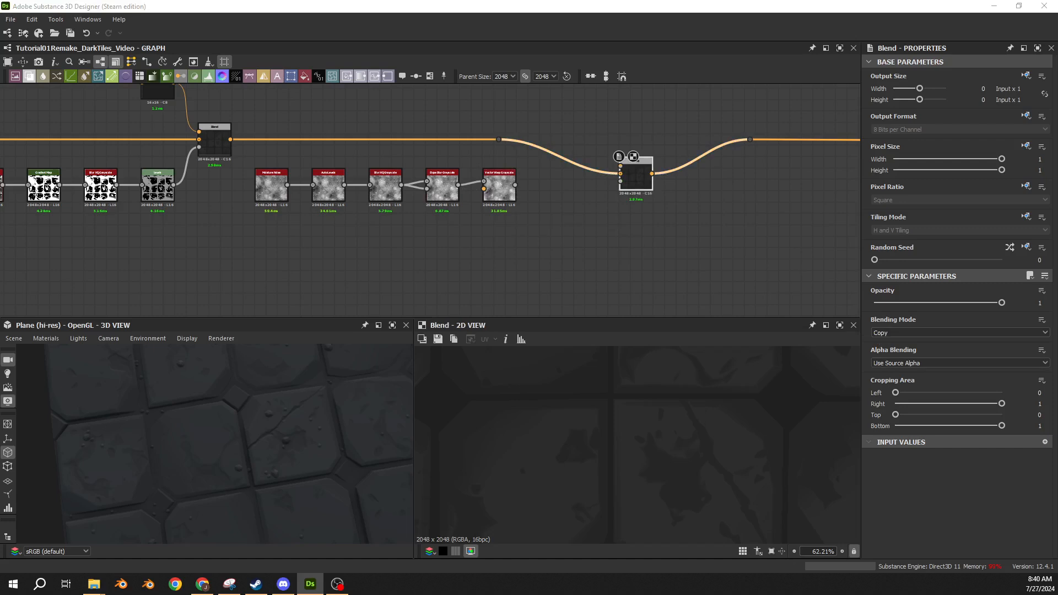
- Route the uniform base colour node's output through a dot node out to the area above the new Blend
{"action": "scroll", "coordinate": [430, 147], "scroll_direction": "down", "scroll_amount": 4}
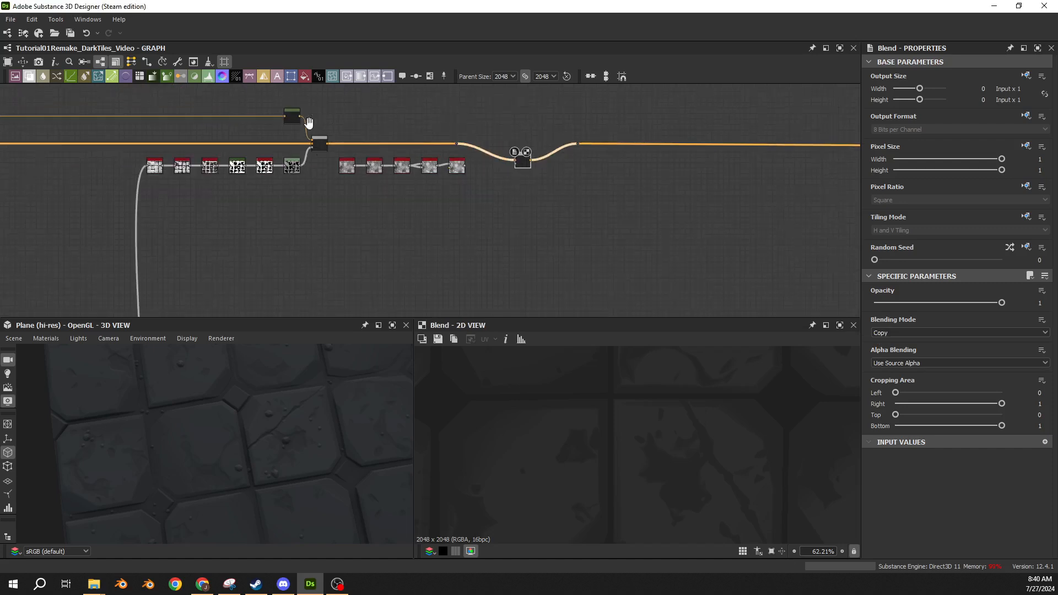
{"action": "middle_click_drag", "start_coordinate": [307, 123], "coordinate": [519, 218]}
{"action": "scroll", "coordinate": [519, 218], "scroll_direction": "down", "scroll_amount": 2}
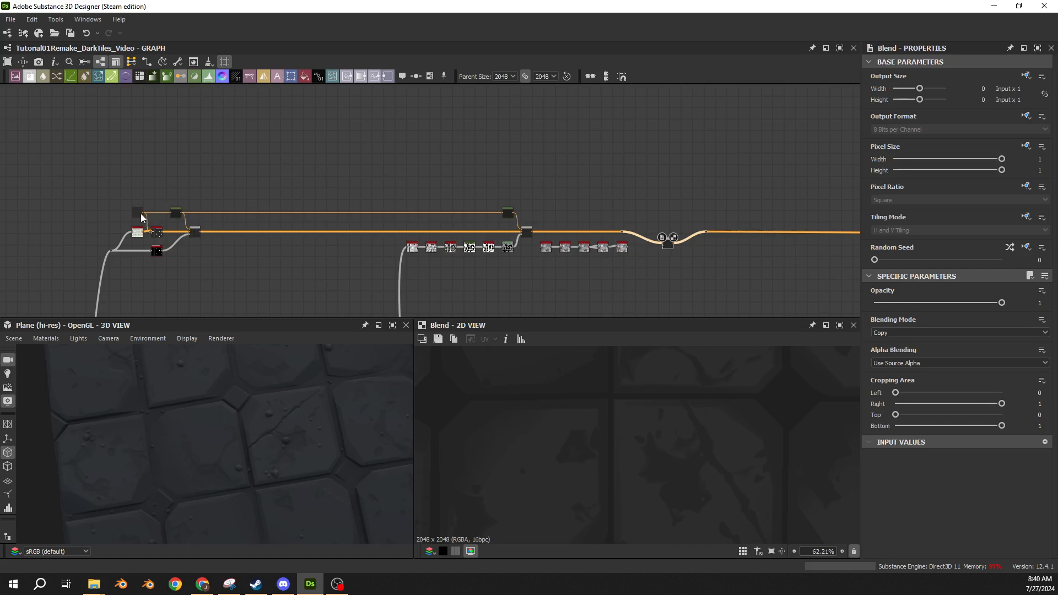
{"action": "scroll", "coordinate": [141, 216], "scroll_direction": "up", "scroll_amount": 2}
{"action": "left_click_drag", "start_coordinate": [144, 213], "coordinate": [360, 157]}
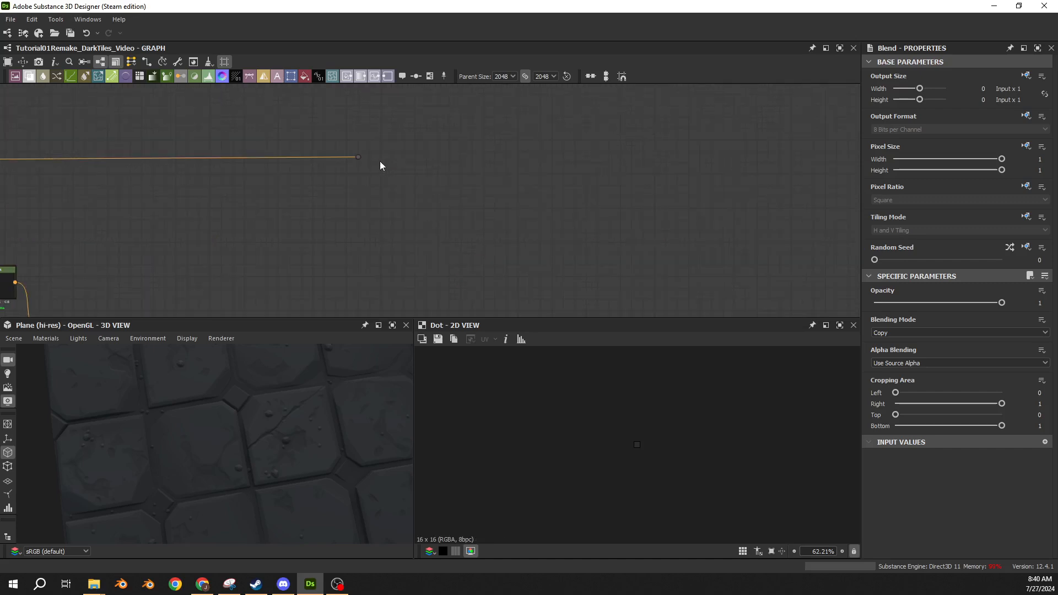
{"action": "left_click_drag", "start_coordinate": [408, 248], "coordinate": [408, 248]}
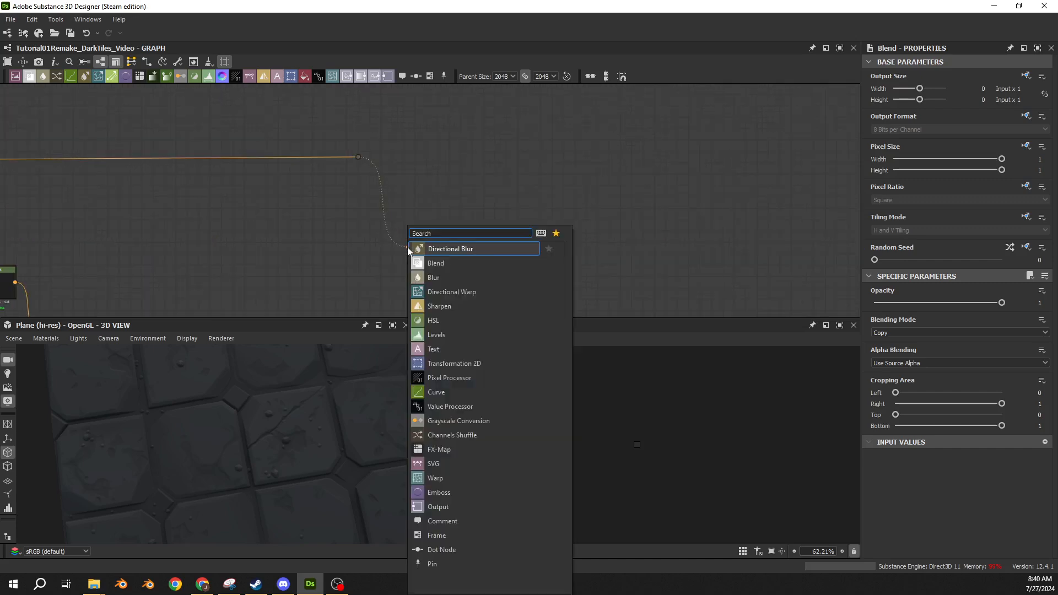
{"action": "key", "text": "Escape"}
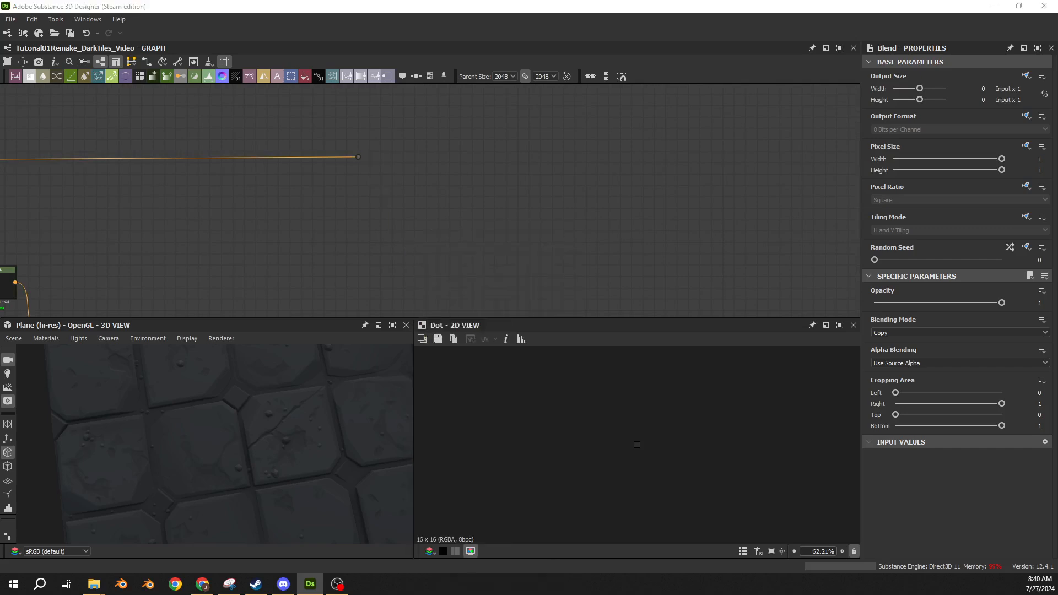
- Paste an HSL node with lightness 0.475 above the new Blend and link the colour dot to its input
{"action": "middle_click_drag", "start_coordinate": [327, 284], "coordinate": [294, 213]}
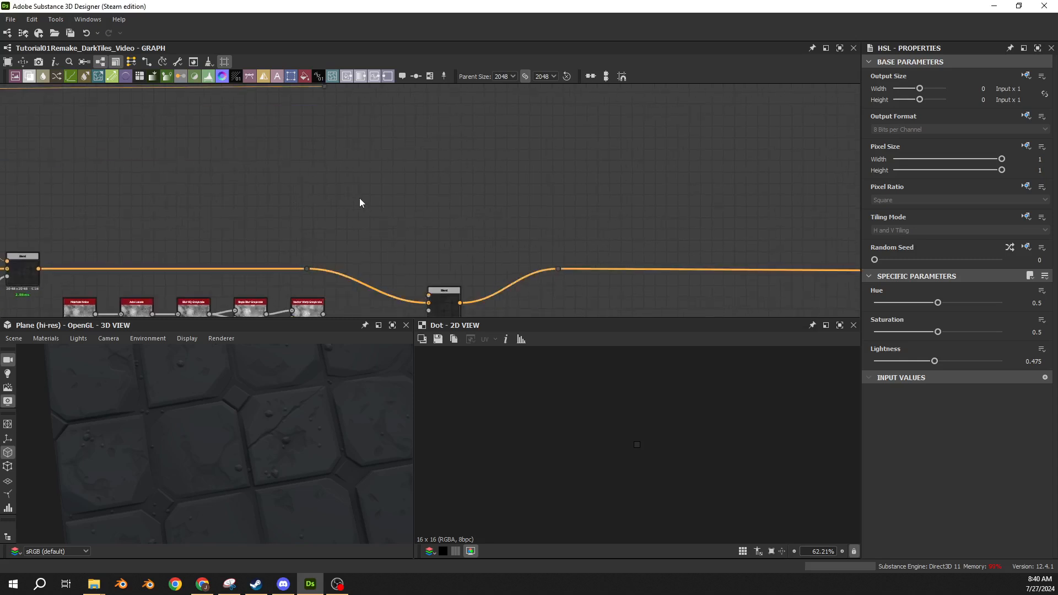
{"action": "key", "text": "ctrl+v"}
{"action": "left_click_drag", "start_coordinate": [430, 199], "coordinate": [410, 199]}
{"action": "middle_click_drag", "start_coordinate": [410, 200], "coordinate": [419, 230]}
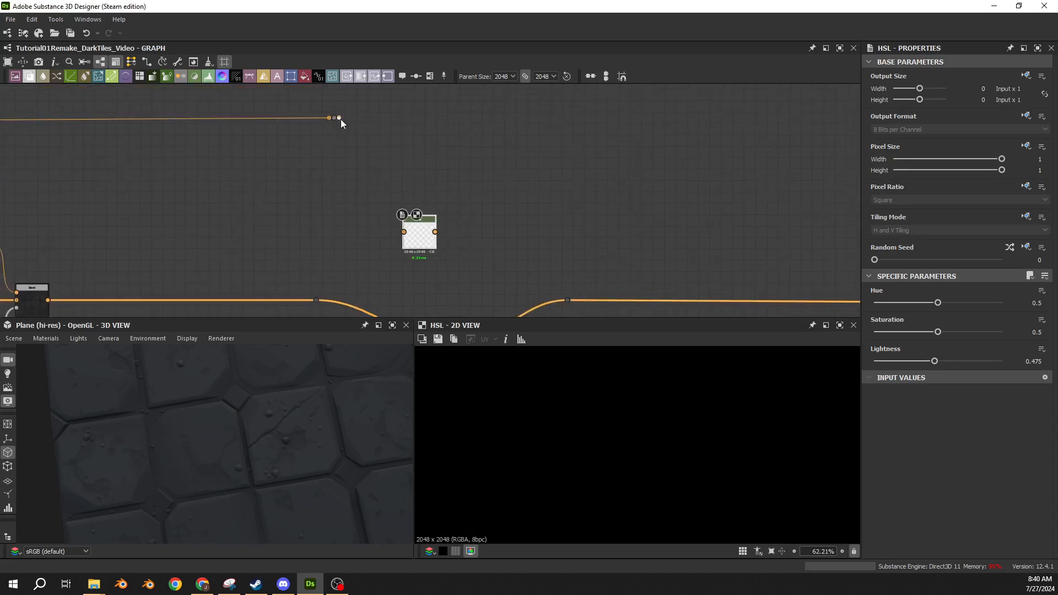
{"action": "left_click_drag", "start_coordinate": [337, 118], "coordinate": [396, 217]}
- Connect the HSL output to the new Blend's foreground input and preview the Blend
{"action": "middle_click_drag", "start_coordinate": [396, 218], "coordinate": [388, 139]}
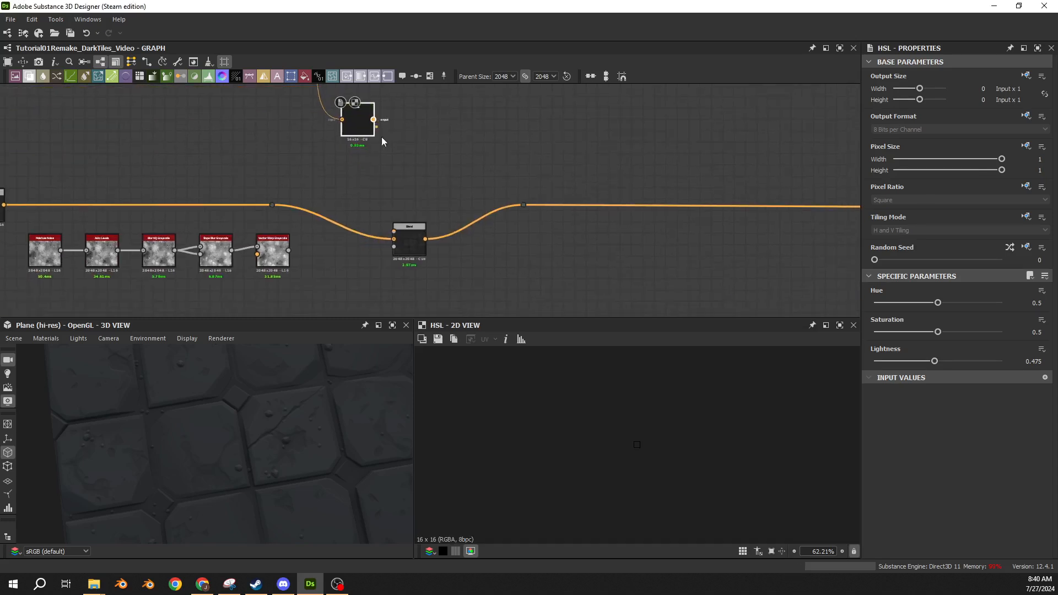
{"action": "left_click_drag", "start_coordinate": [374, 119], "coordinate": [413, 206]}
{"action": "left_click", "coordinate": [410, 243]}
{"action": "scroll", "coordinate": [406, 212], "scroll_direction": "up", "scroll_amount": 2}
{"action": "middle_click_drag", "start_coordinate": [389, 214], "coordinate": [500, 185]}
{"action": "scroll", "coordinate": [502, 117], "scroll_direction": "up", "scroll_amount": 1}
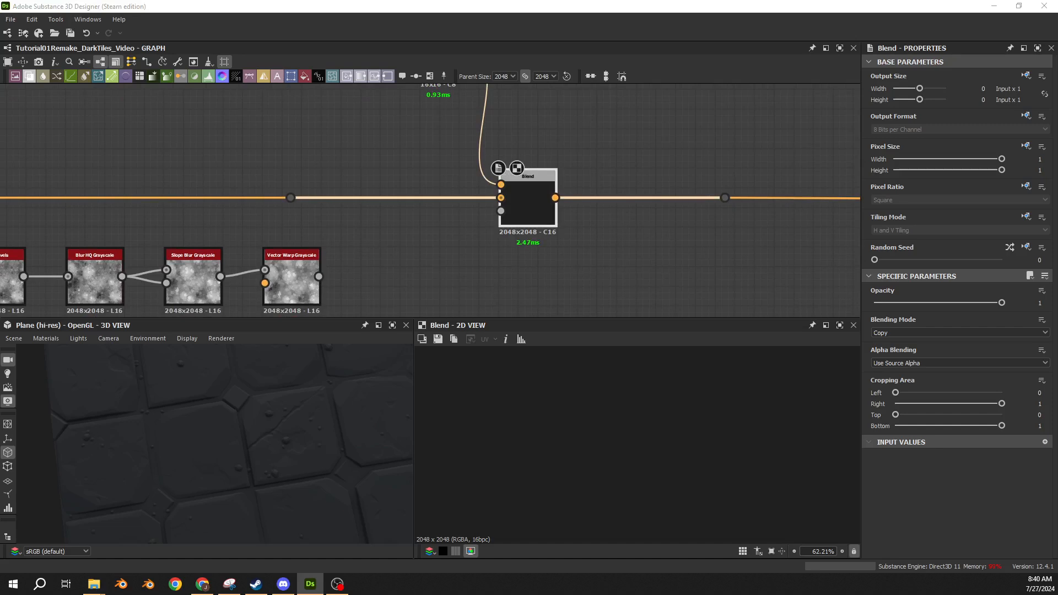
- Paste a copy of the Levels node after Vector Warp Grayscale, connect them, and show its numeric level parameters
{"action": "middle_click_drag", "start_coordinate": [462, 289], "coordinate": [435, 249]}
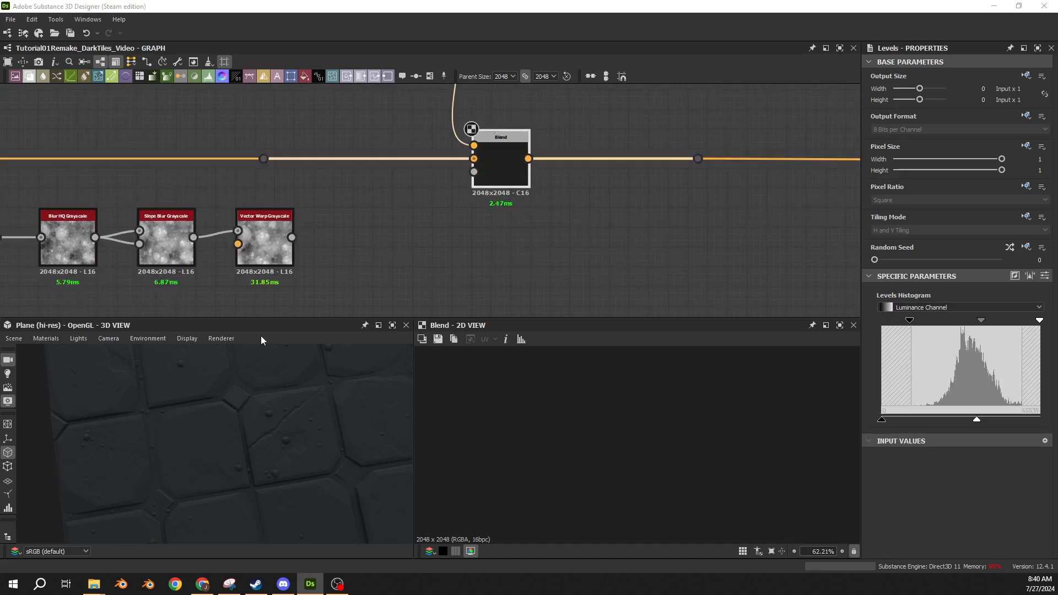
{"action": "left_click", "coordinate": [409, 233]}
{"action": "key", "text": "ctrl+v"}
{"action": "left_click_drag", "start_coordinate": [426, 206], "coordinate": [371, 246]}
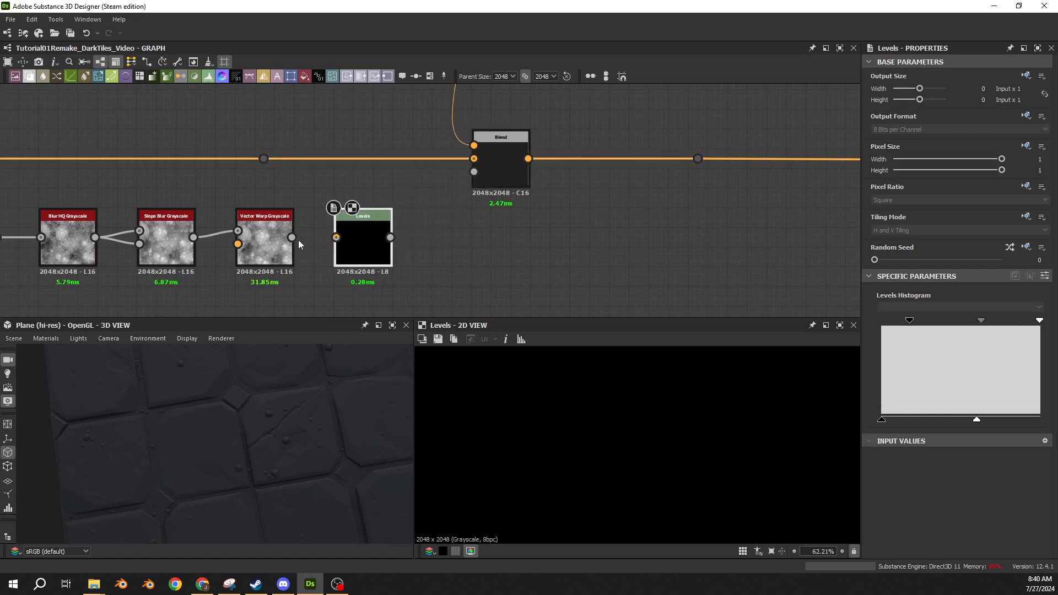
{"action": "left_click_drag", "start_coordinate": [292, 237], "coordinate": [347, 237]}
{"action": "left_click", "coordinate": [1045, 276]}
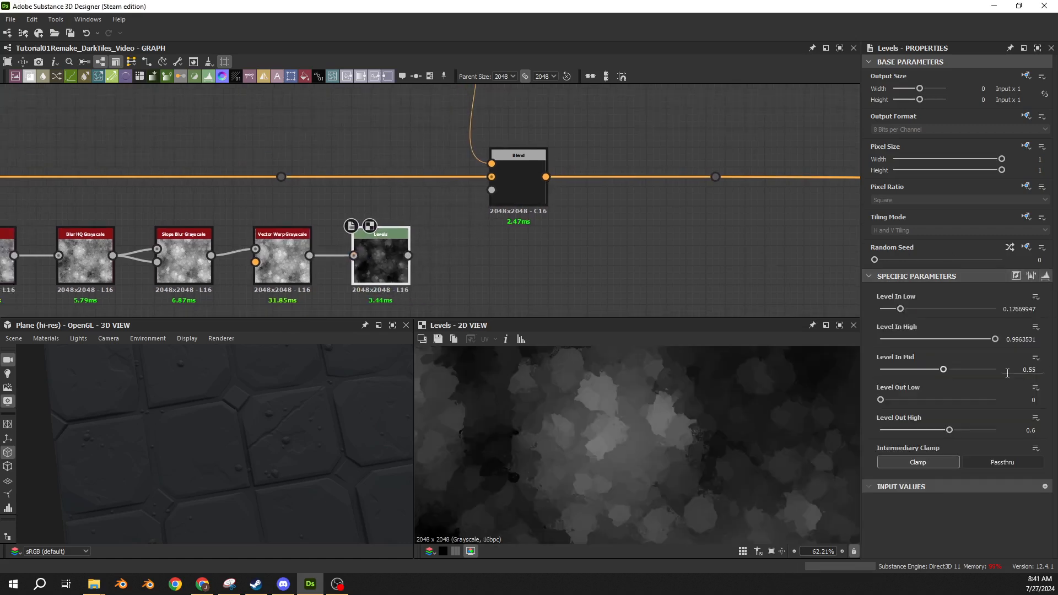
- Move the HSL and Blend nodes closer to the pasted Levels node
{"action": "scroll", "coordinate": [575, 266], "scroll_direction": "down", "scroll_amount": 4}
{"action": "left_click_drag", "start_coordinate": [623, 196], "coordinate": [566, 292]}
{"action": "middle_click_drag", "start_coordinate": [557, 314], "coordinate": [546, 243]}
{"action": "scroll", "coordinate": [539, 235], "scroll_direction": "up", "scroll_amount": 3}
{"action": "left_click_drag", "start_coordinate": [535, 187], "coordinate": [503, 187]}
{"action": "left_click", "coordinate": [482, 238]}
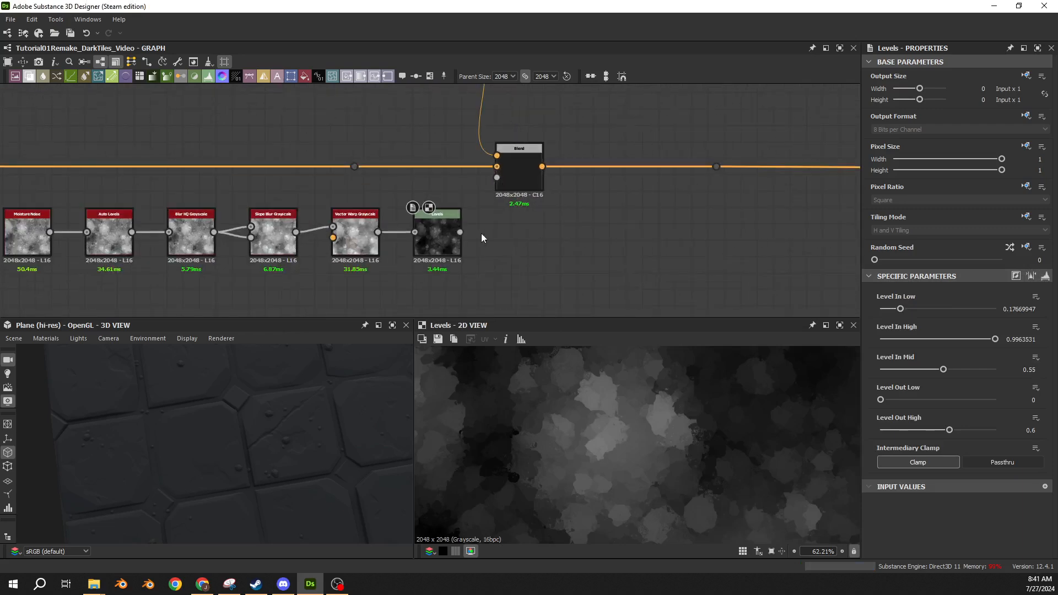
- Feed the Levels output into the Blend's opacity input and compare the blended colour with the mask in the enlarged preview
{"action": "left_click_drag", "start_coordinate": [460, 232], "coordinate": [497, 177]}
{"action": "left_click", "coordinate": [524, 173]}
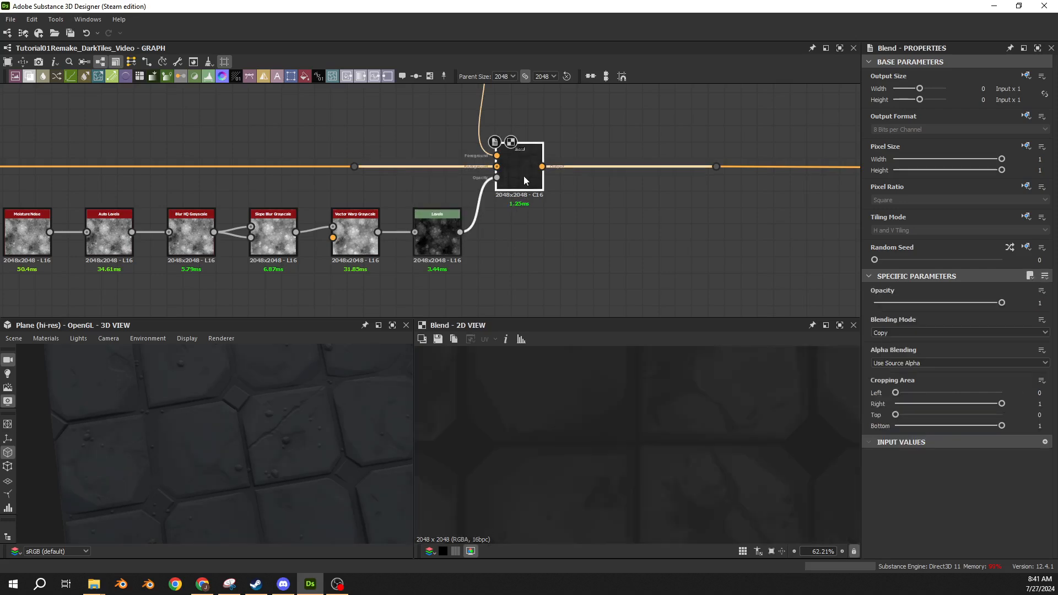
{"action": "middle_click_drag", "start_coordinate": [643, 370], "coordinate": [645, 410]}
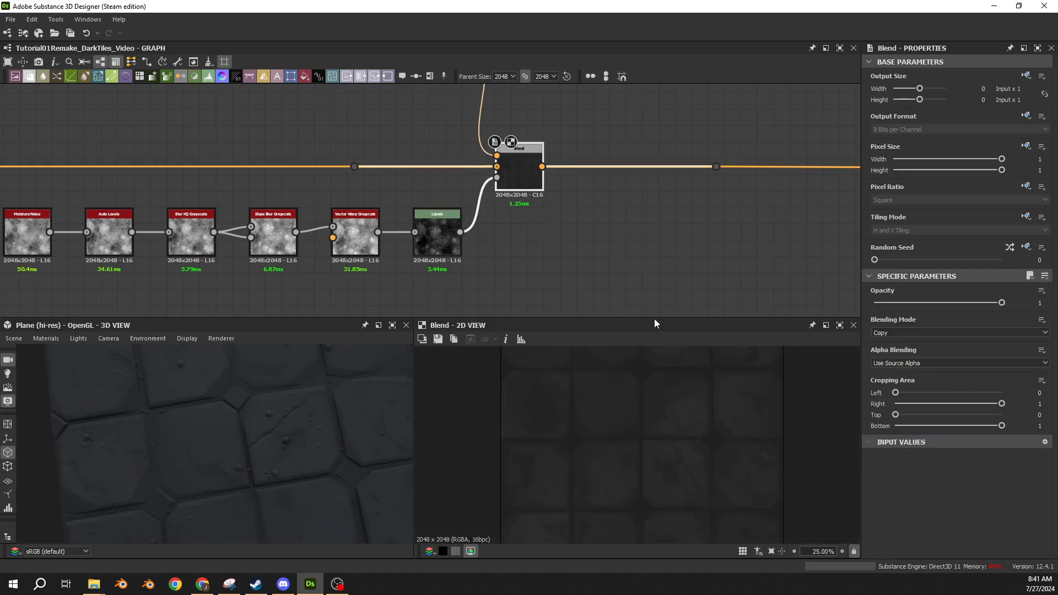
{"action": "left_click_drag", "start_coordinate": [655, 309], "coordinate": [656, 263]}
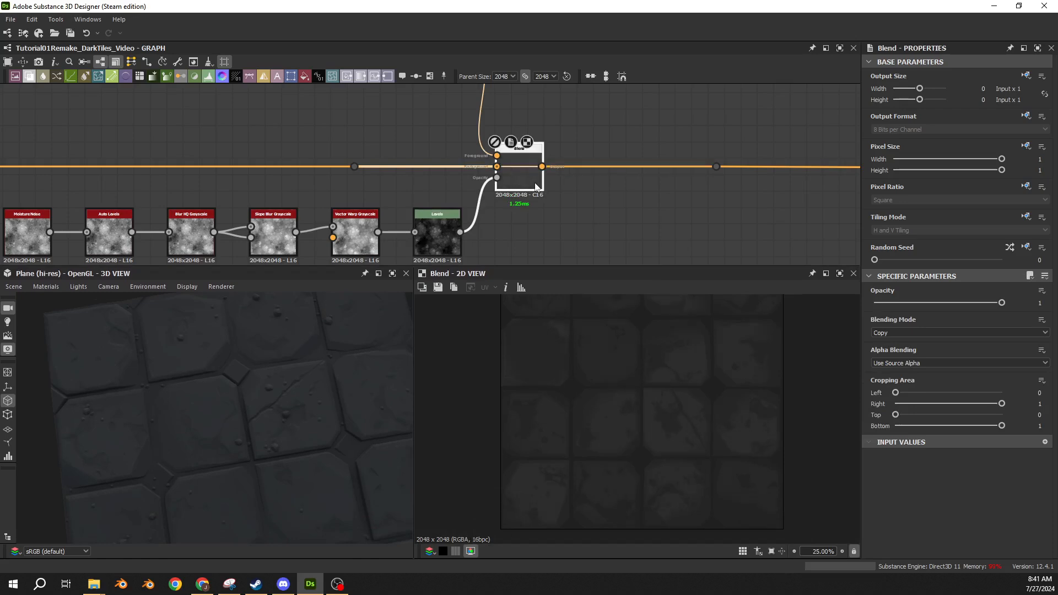
{"action": "scroll", "coordinate": [601, 442], "scroll_direction": "up", "scroll_amount": 8}
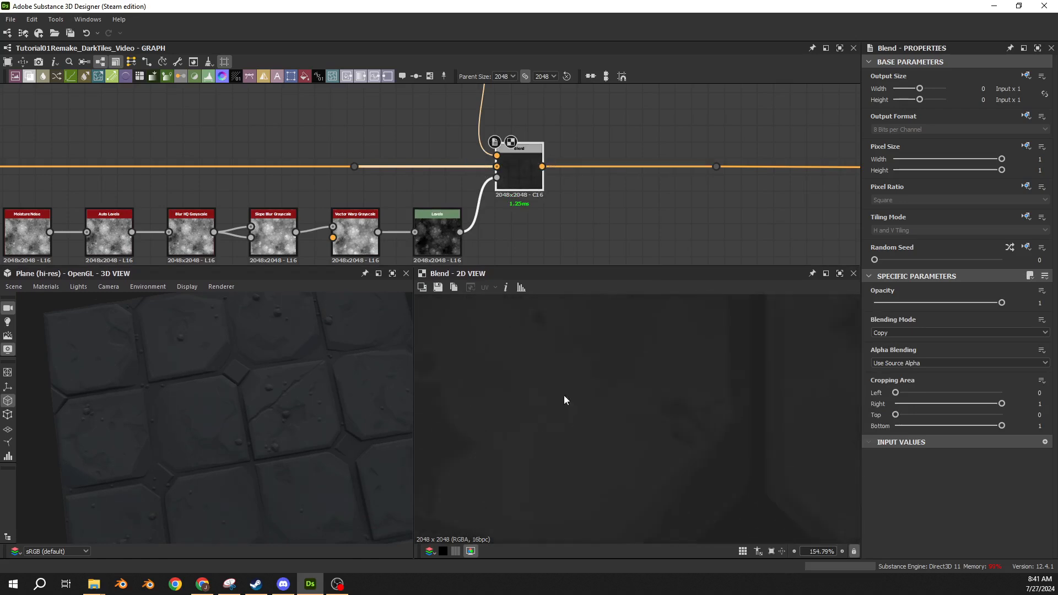
{"action": "double_click", "coordinate": [436, 243]}
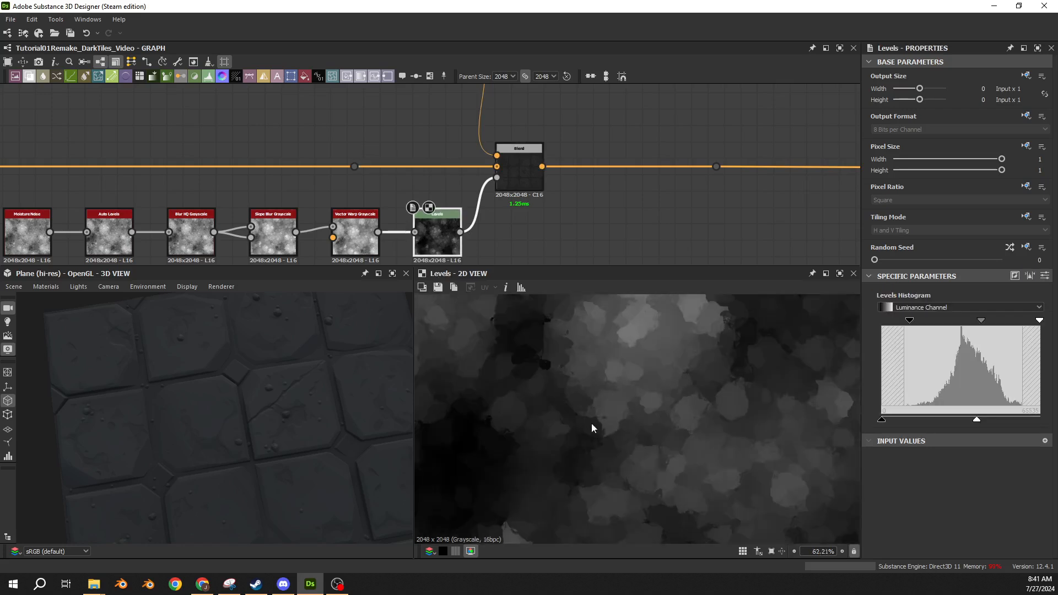
{"action": "double_click", "coordinate": [522, 180]}
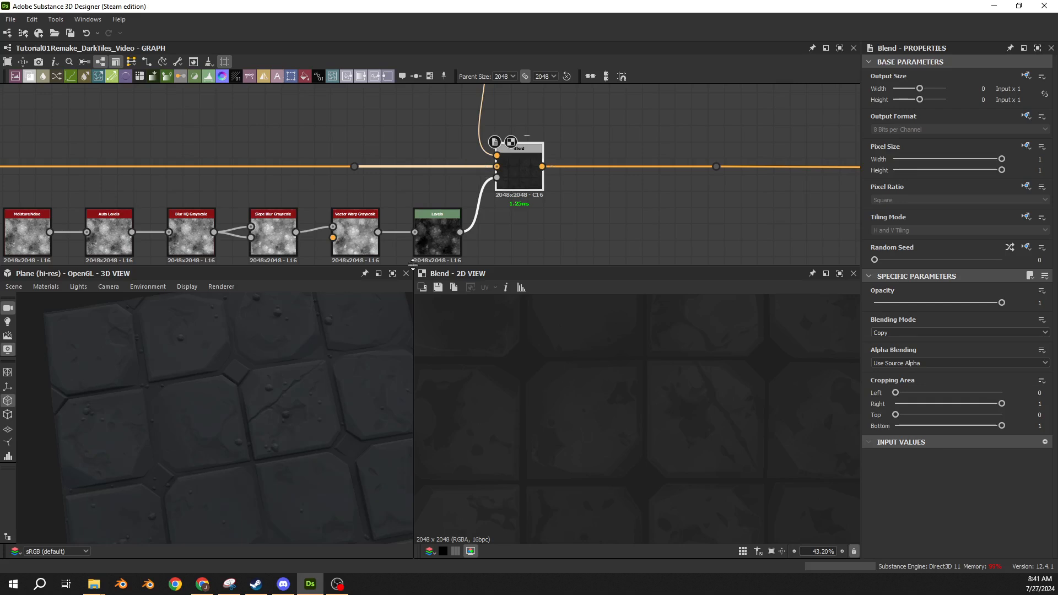
- Inspect the Vector Warp Grayscale node, and locate the Distance node fed by Flood Fill to Random Color
{"action": "middle_click_drag", "start_coordinate": [414, 241], "coordinate": [554, 178]}
{"action": "scroll", "coordinate": [502, 144], "scroll_direction": "up", "scroll_amount": 2}
{"action": "left_click", "coordinate": [516, 150]}
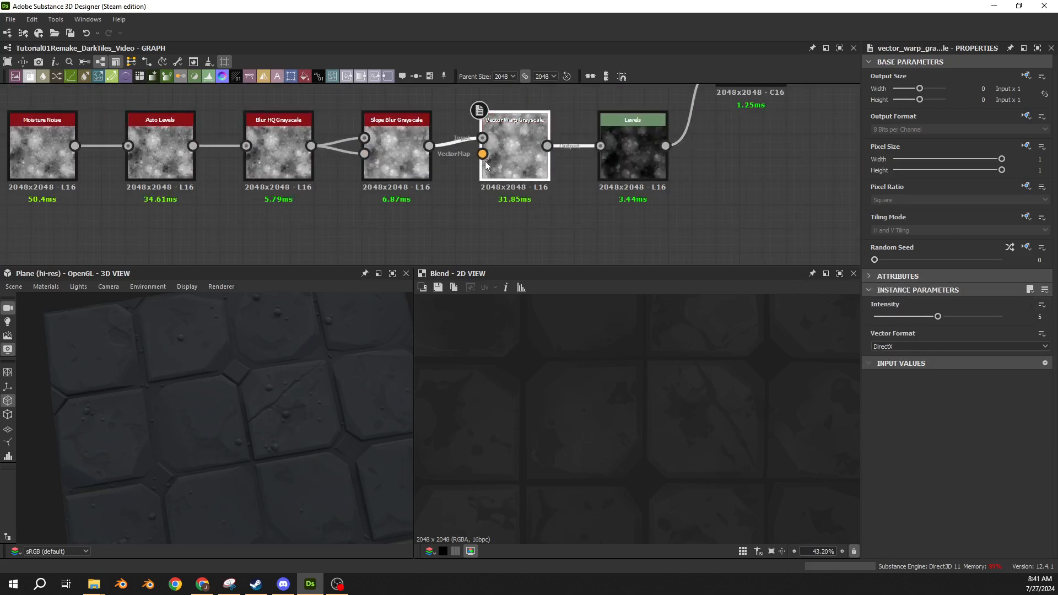
{"action": "double_click", "coordinate": [505, 160]}
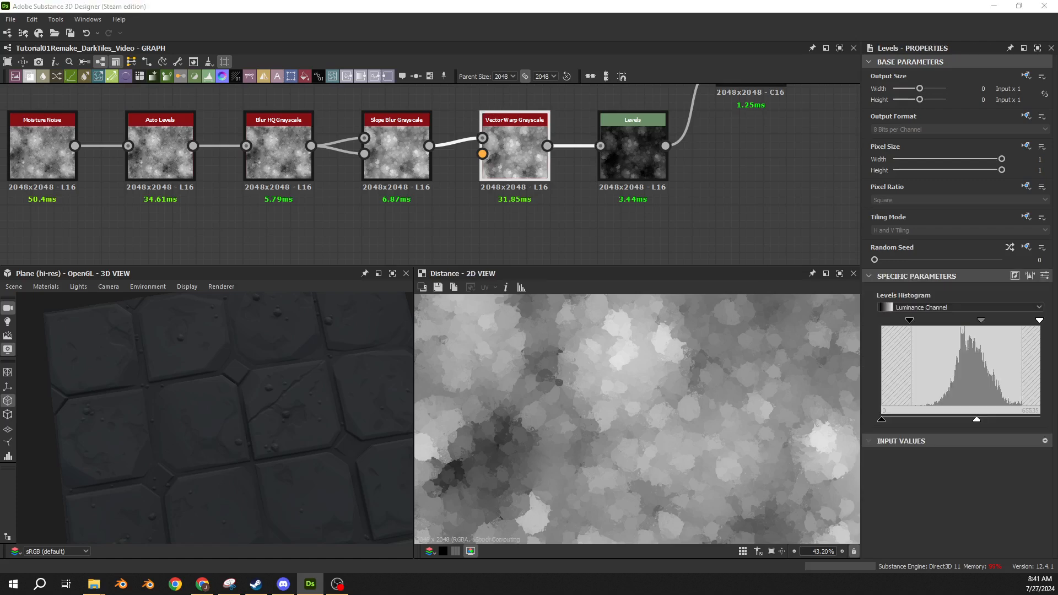
{"action": "scroll", "coordinate": [481, 483], "scroll_direction": "down", "scroll_amount": 3}
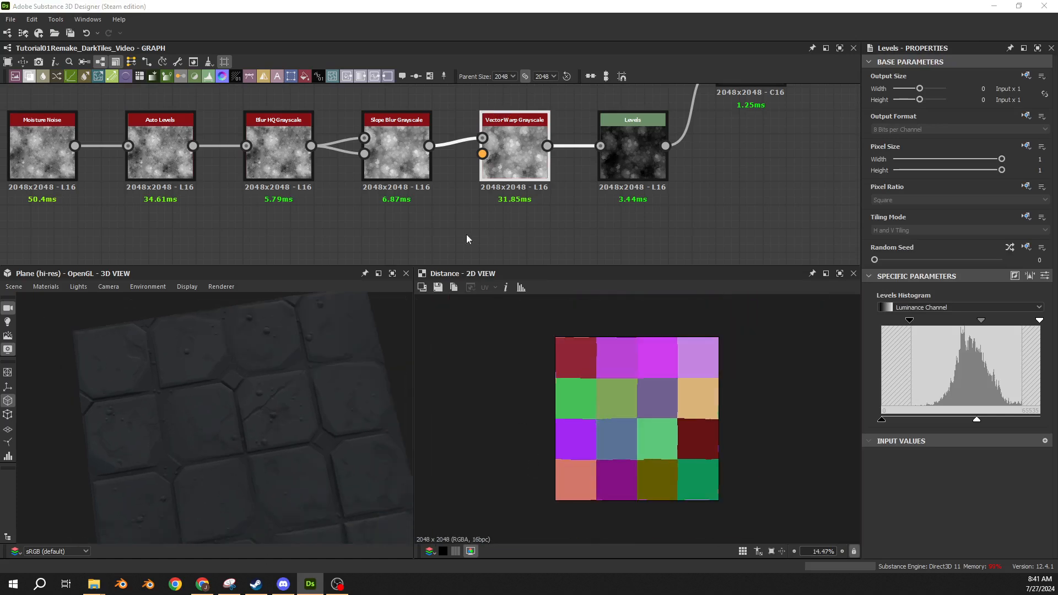
{"action": "scroll", "coordinate": [372, 212], "scroll_direction": "down", "scroll_amount": 7}
{"action": "middle_click_drag", "start_coordinate": [373, 214], "coordinate": [485, 50]}
{"action": "scroll", "coordinate": [441, 174], "scroll_direction": "down", "scroll_amount": 3}
{"action": "middle_click_drag", "start_coordinate": [426, 188], "coordinate": [466, 100]}
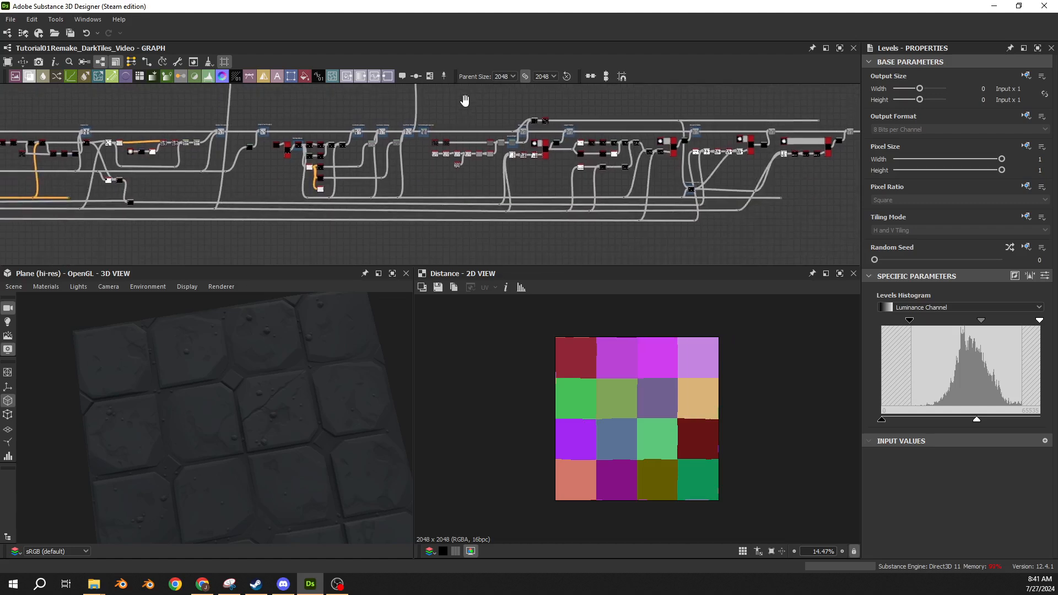
{"action": "scroll", "coordinate": [498, 215], "scroll_direction": "up", "scroll_amount": 6}
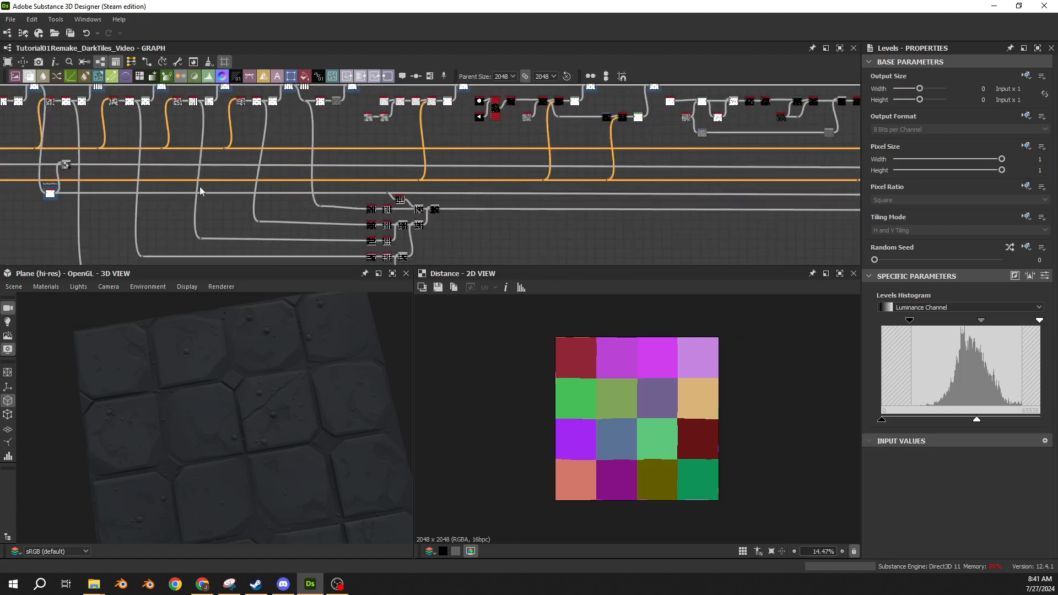
{"action": "scroll", "coordinate": [200, 190], "scroll_direction": "up", "scroll_amount": 6}
{"action": "left_click", "coordinate": [322, 204]}
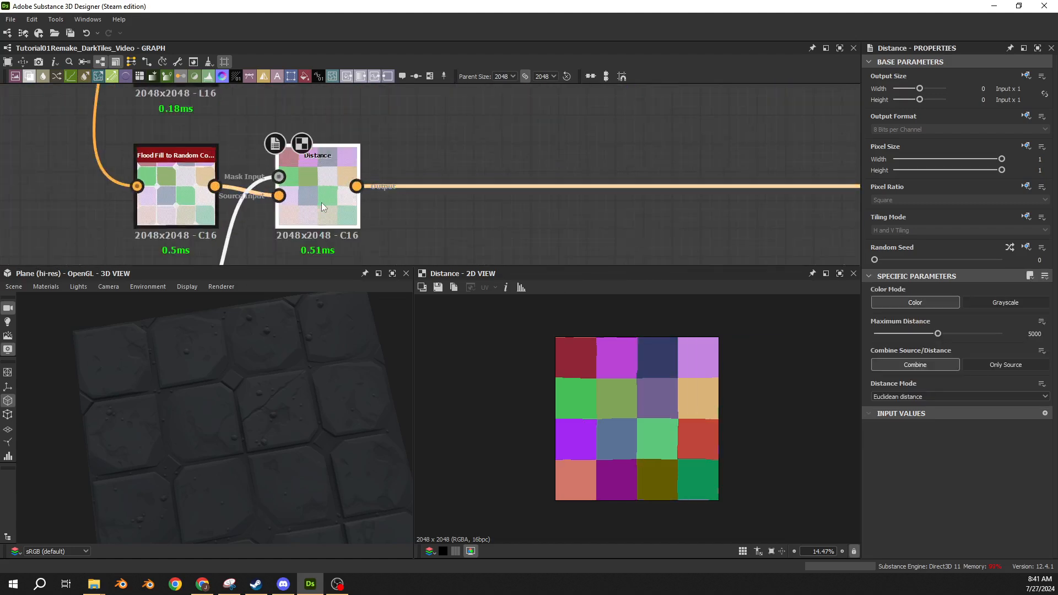
- Extend the Distance node's output line by moving its end dot farther along the graph
{"action": "scroll", "coordinate": [640, 179], "scroll_direction": "down", "scroll_amount": 5}
{"action": "middle_click_drag", "start_coordinate": [603, 180], "coordinate": [204, 186]}
{"action": "scroll", "coordinate": [206, 186], "scroll_direction": "down", "scroll_amount": 2}
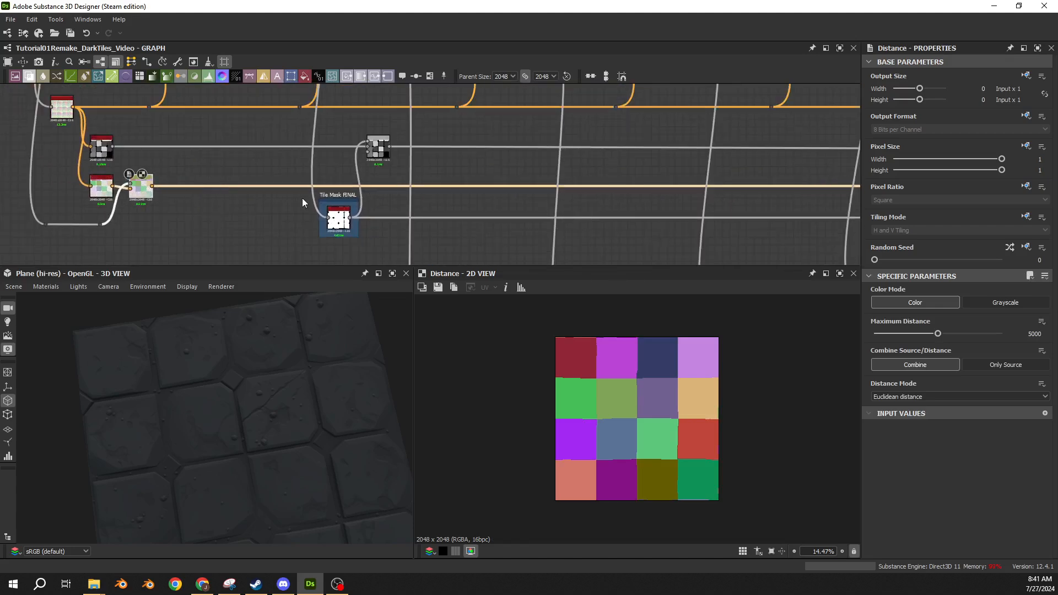
{"action": "middle_click_drag", "start_coordinate": [765, 184], "coordinate": [292, 191]}
{"action": "middle_click_drag", "start_coordinate": [667, 179], "coordinate": [316, 185]}
{"action": "middle_click_drag", "start_coordinate": [644, 198], "coordinate": [292, 201]}
{"action": "middle_click_drag", "start_coordinate": [624, 194], "coordinate": [297, 197]}
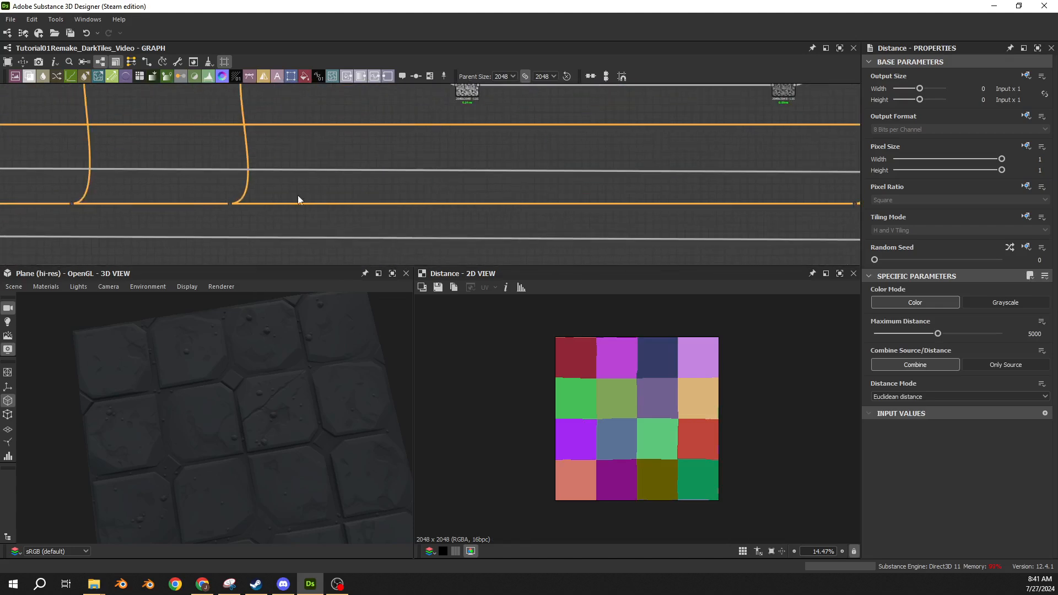
{"action": "scroll", "coordinate": [441, 208], "scroll_direction": "down", "scroll_amount": 8}
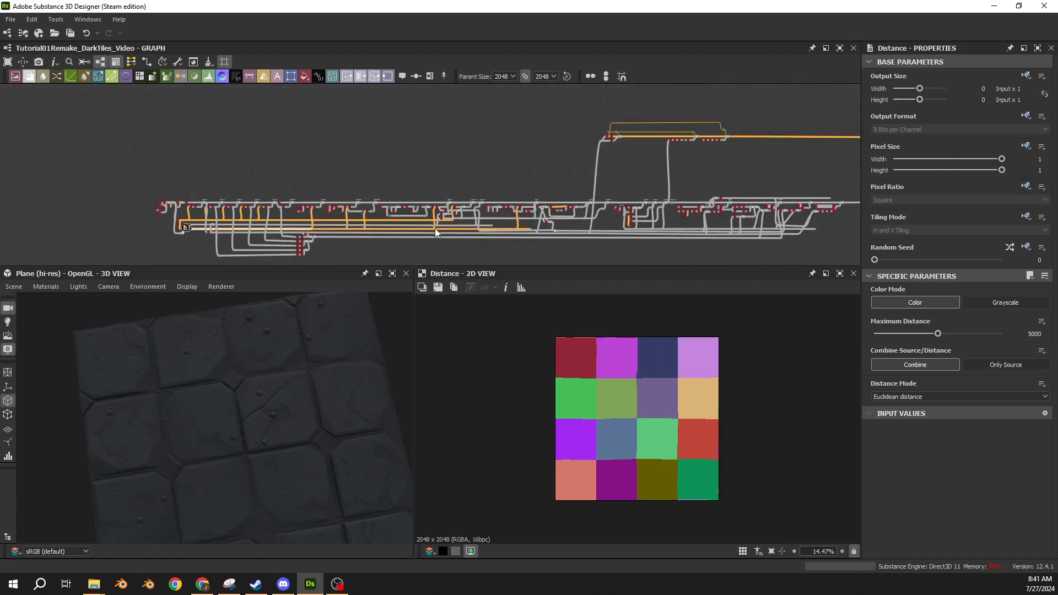
{"action": "scroll", "coordinate": [526, 231], "scroll_direction": "up", "scroll_amount": 8}
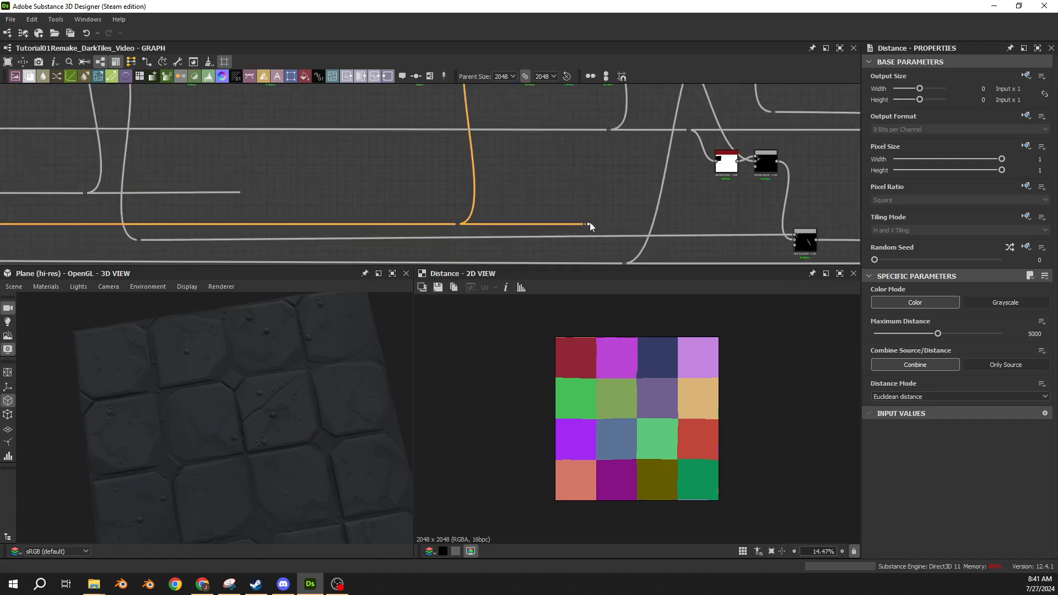
{"action": "middle_click_drag", "start_coordinate": [607, 225], "coordinate": [311, 175]}
{"action": "left_click_drag", "start_coordinate": [290, 175], "coordinate": [704, 174]}
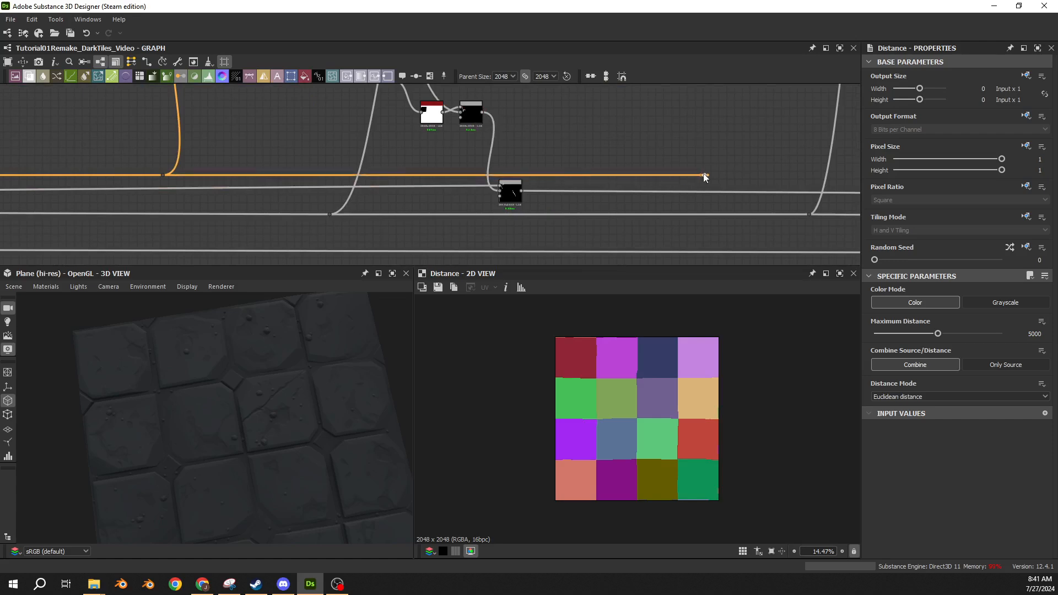
- Connect the Distance line's end dot to Vector Warp Grayscale's Vector Map input and preview the warped noise
{"action": "scroll", "coordinate": [704, 177], "scroll_direction": "down", "scroll_amount": 10}
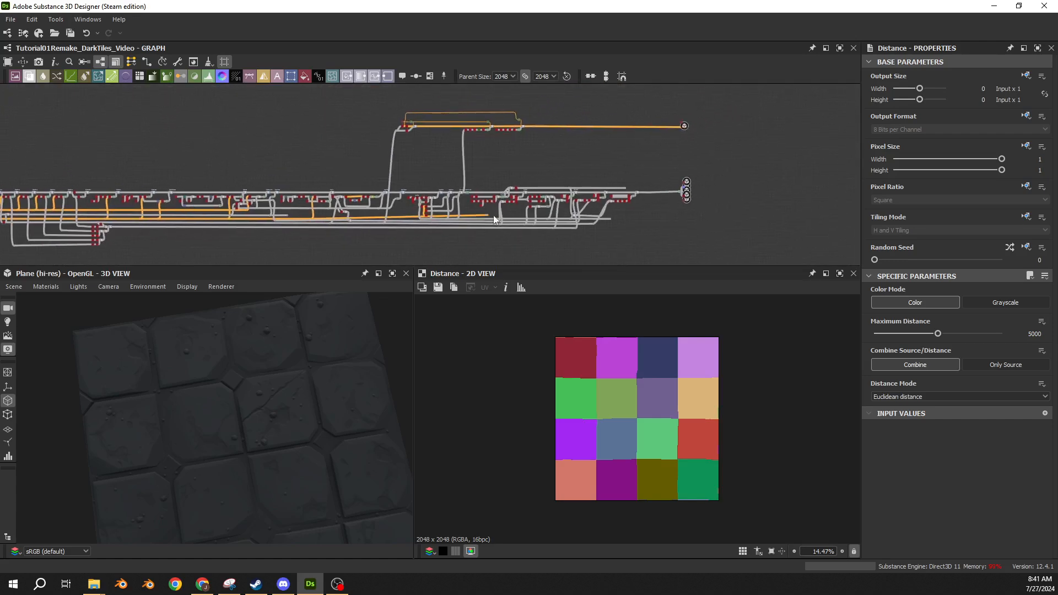
{"action": "scroll", "coordinate": [520, 216], "scroll_direction": "up", "scroll_amount": 8}
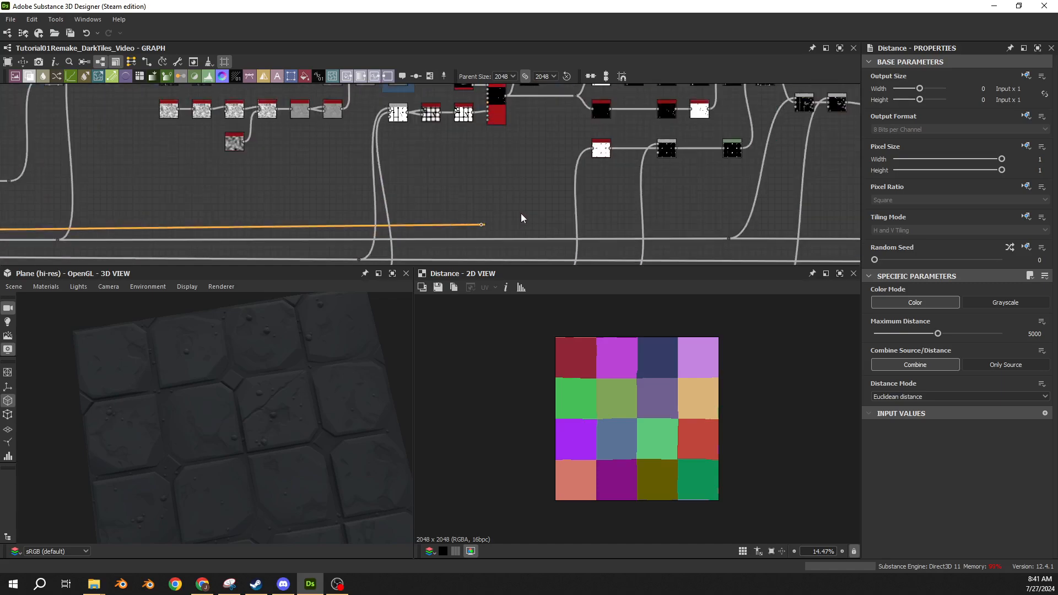
{"action": "left_click", "coordinate": [486, 224]}
{"action": "scroll", "coordinate": [501, 140], "scroll_direction": "down", "scroll_amount": 4}
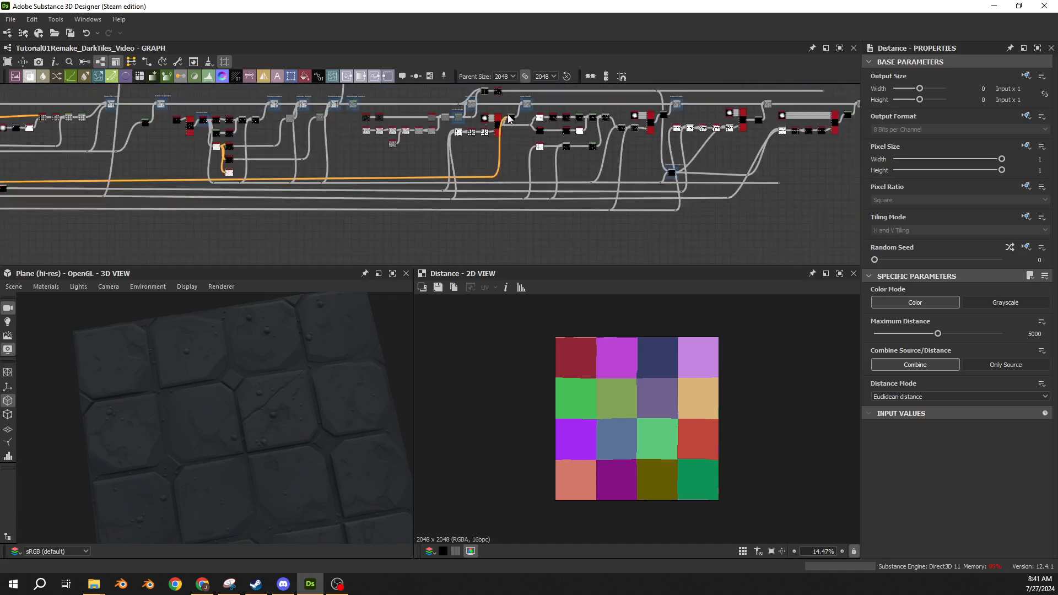
{"action": "middle_click_drag", "start_coordinate": [503, 105], "coordinate": [508, 275]}
{"action": "scroll", "coordinate": [506, 144], "scroll_direction": "up", "scroll_amount": 3}
{"action": "scroll", "coordinate": [506, 144], "scroll_direction": "up", "scroll_amount": 5}
{"action": "left_click", "coordinate": [410, 147]}
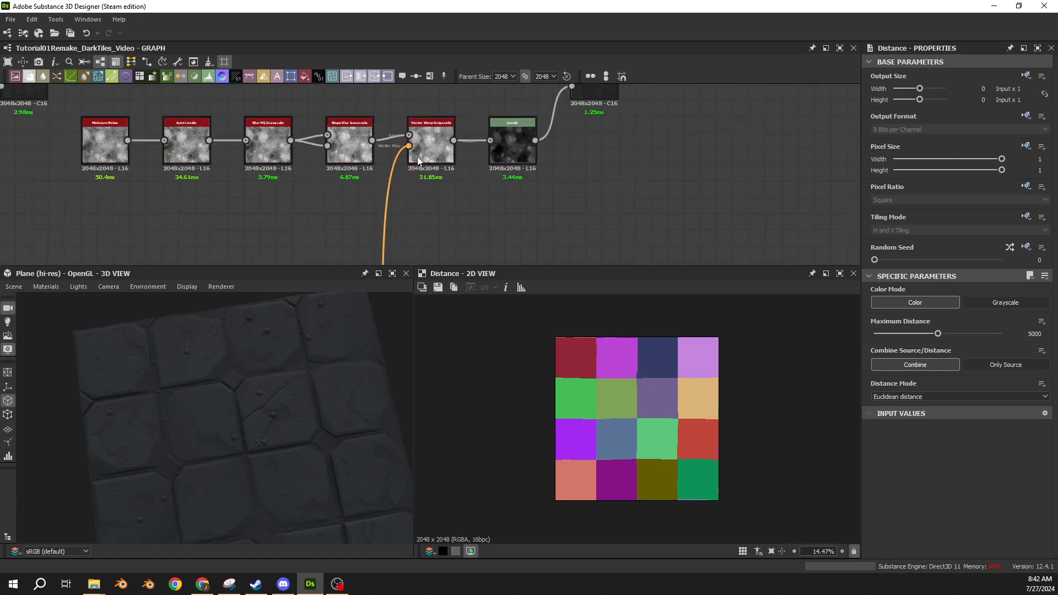
{"action": "double_click", "coordinate": [427, 157]}
{"action": "scroll", "coordinate": [686, 457], "scroll_direction": "up", "scroll_amount": 4}
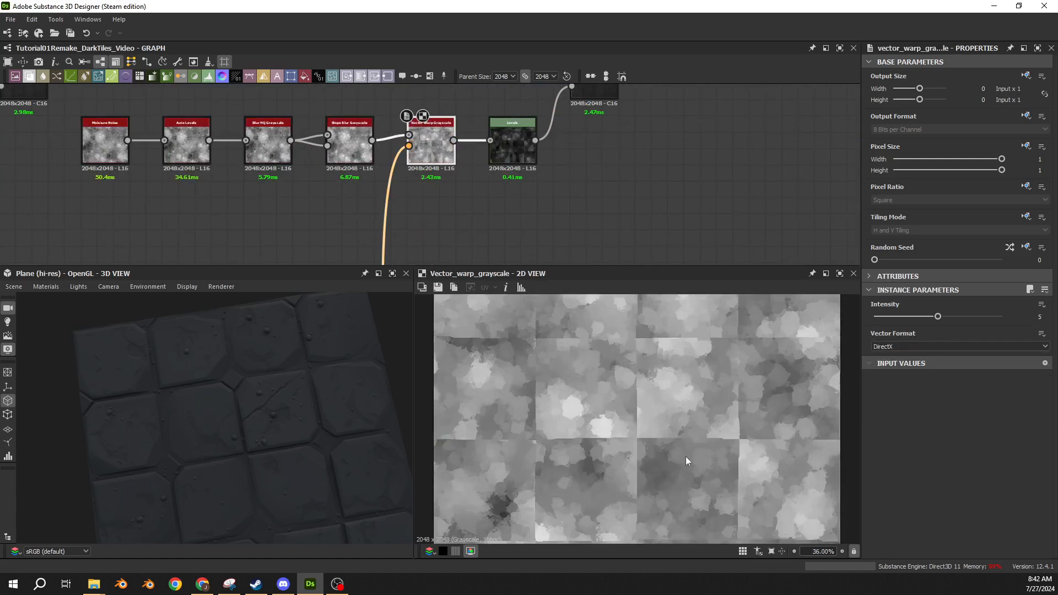
- Delete the dot on the base colour line leading into the Blend node, and preview the Blend's result
{"action": "middle_click_drag", "start_coordinate": [606, 92], "coordinate": [495, 158]}
{"action": "left_click", "coordinate": [494, 158]}
{"action": "double_click", "coordinate": [494, 155]}
{"action": "left_click_drag", "start_coordinate": [363, 111], "coordinate": [256, 159]}
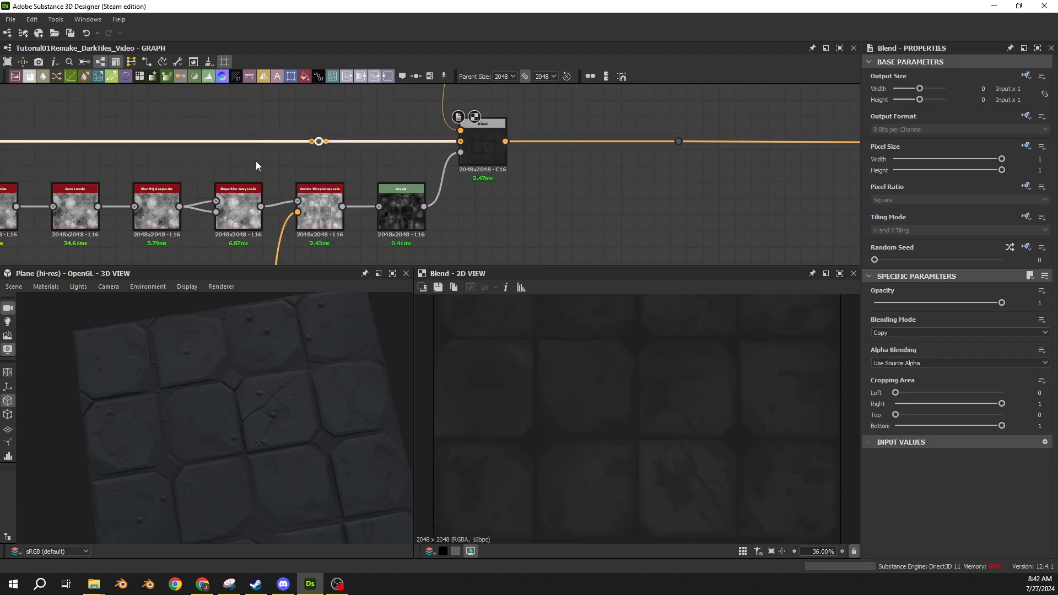
{"action": "key", "text": "BackSpace"}
{"action": "middle_click_drag", "start_coordinate": [573, 161], "coordinate": [440, 158]}
{"action": "left_click", "coordinate": [357, 147]}
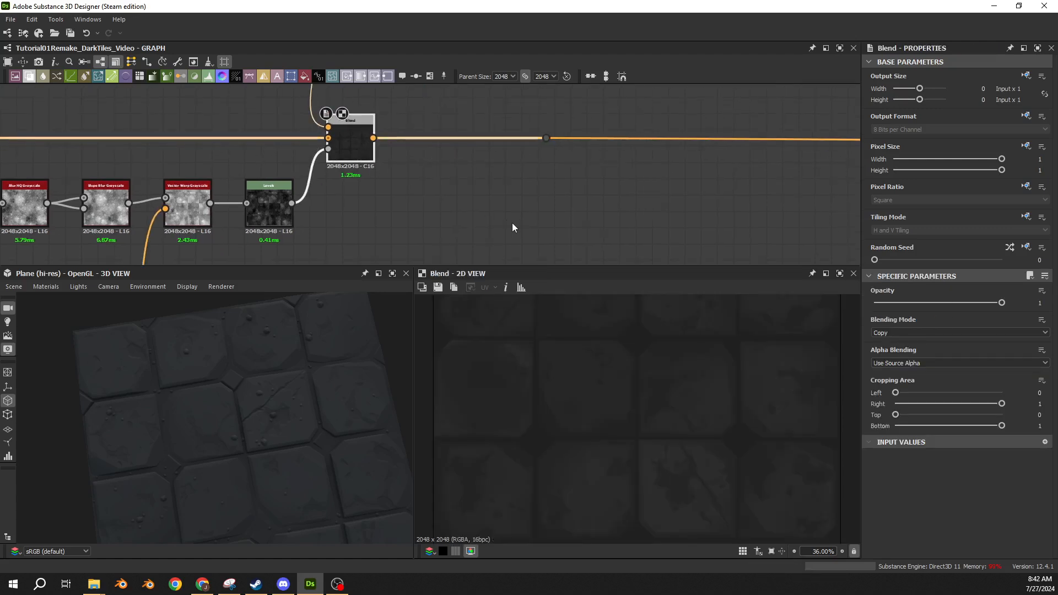
{"action": "scroll", "coordinate": [459, 217], "scroll_direction": "down", "scroll_amount": 2}
{"action": "double_click", "coordinate": [378, 169]}
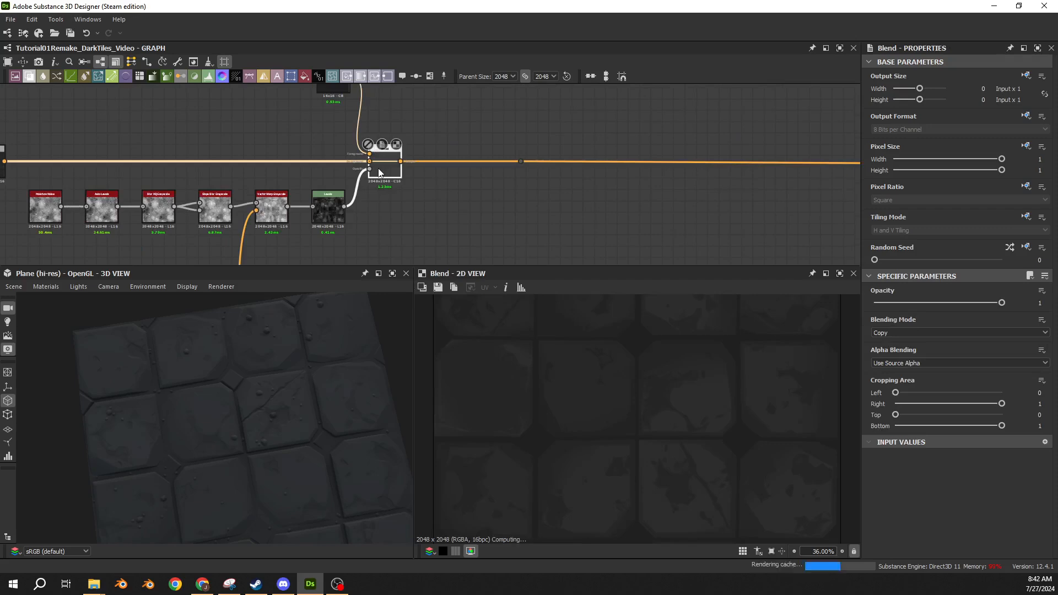
- Move the dot on the Blend node's output line farther along the graph
{"action": "middle_click_drag", "start_coordinate": [628, 159], "coordinate": [572, 180]}
{"action": "left_click_drag", "start_coordinate": [572, 177], "coordinate": [422, 227]}
{"action": "left_click_drag", "start_coordinate": [465, 184], "coordinate": [698, 179]}
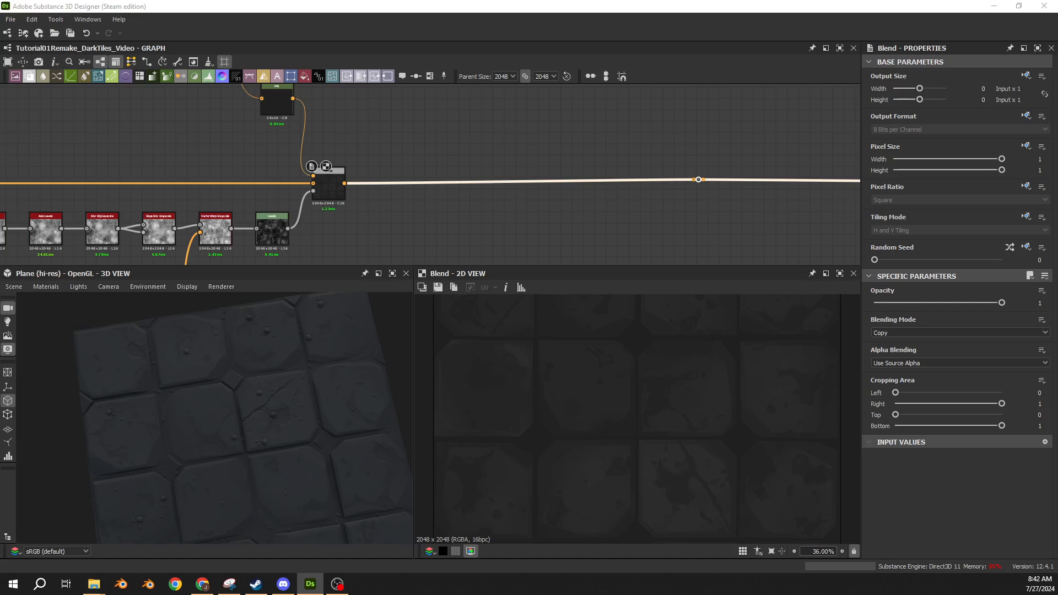
- Branch Slope Blur Grayscale's output into a dot below the mask chain, and extend it to a second dot far along the graph
{"action": "middle_click_drag", "start_coordinate": [374, 210], "coordinate": [494, 135]}
{"action": "scroll", "coordinate": [261, 202], "scroll_direction": "up", "scroll_amount": 3}
{"action": "scroll", "coordinate": [269, 117], "scroll_direction": "down", "scroll_amount": 1}
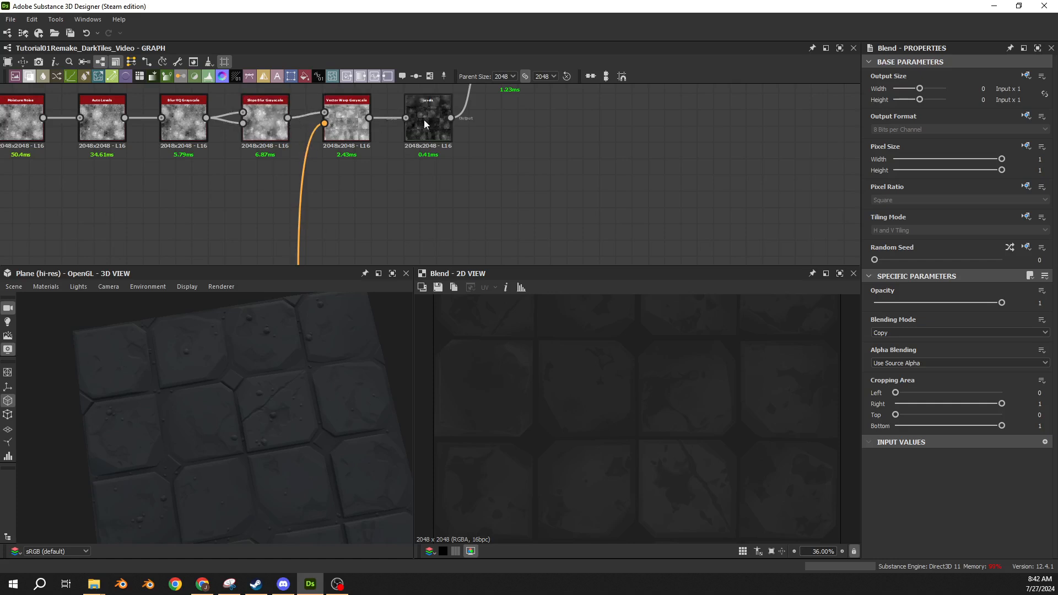
{"action": "left_click_drag", "start_coordinate": [288, 118], "coordinate": [346, 200]}
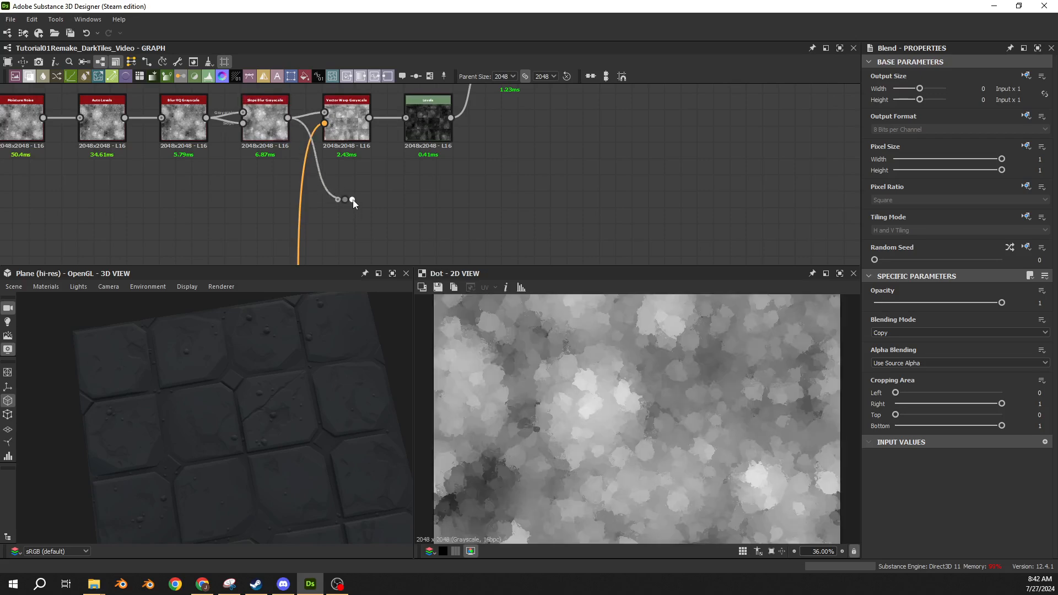
{"action": "scroll", "coordinate": [683, 190], "scroll_direction": "down", "scroll_amount": 4}
{"action": "middle_click_drag", "start_coordinate": [846, 187], "coordinate": [496, 167]}
{"action": "middle_click_drag", "start_coordinate": [677, 160], "coordinate": [488, 157]}
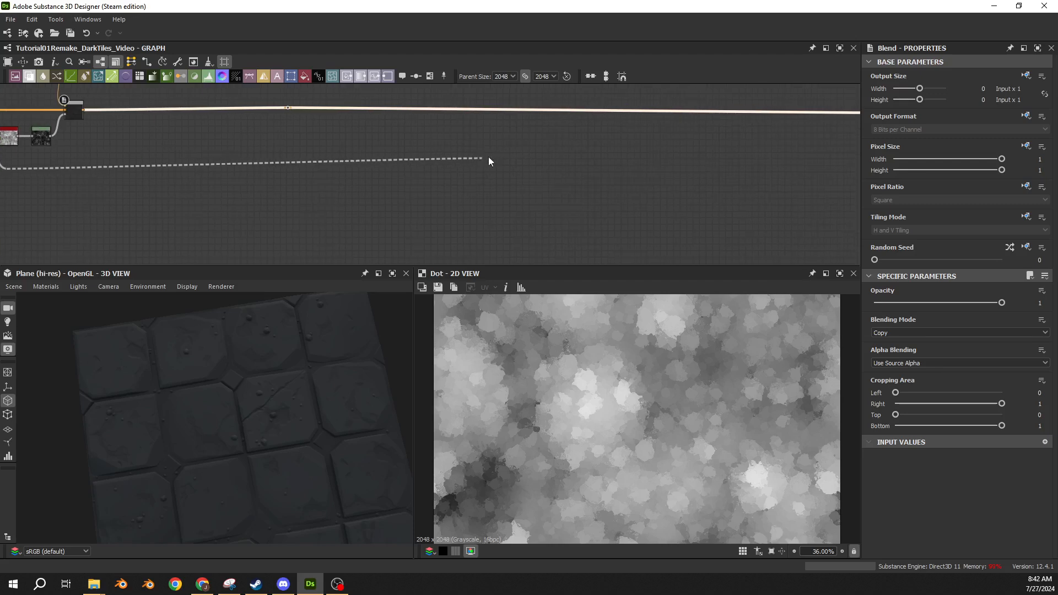
{"action": "middle_click_drag", "start_coordinate": [735, 171], "coordinate": [603, 172]}
{"action": "left_click", "coordinate": [647, 170], "text": "alt"}
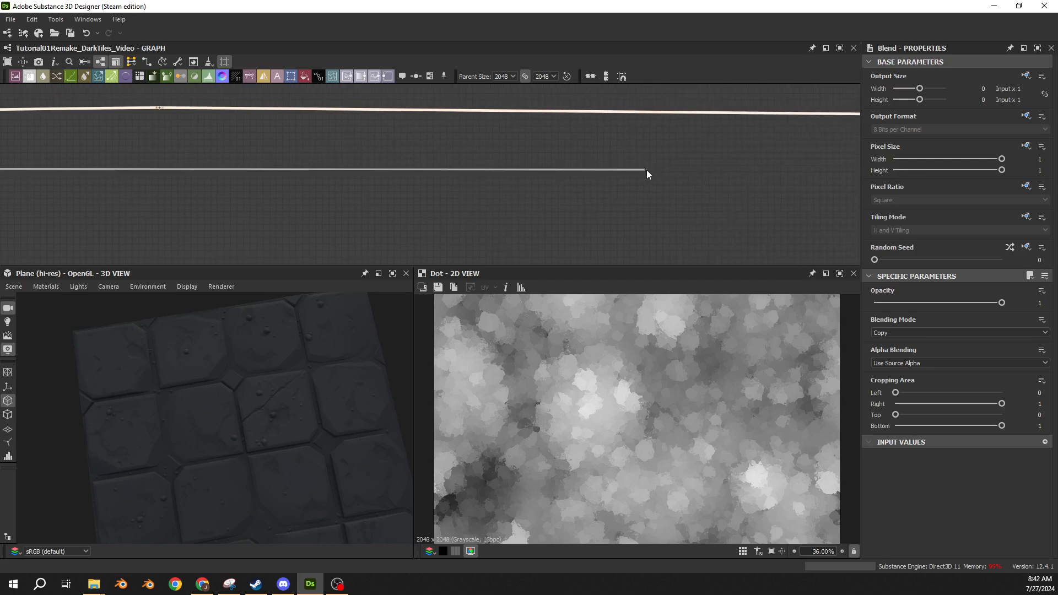
- Insert a dot on the new Slope Blur line, slightly past the Blend node
{"action": "middle_click_drag", "start_coordinate": [305, 181], "coordinate": [525, 204]}
{"action": "scroll", "coordinate": [385, 209], "scroll_direction": "down", "scroll_amount": 2}
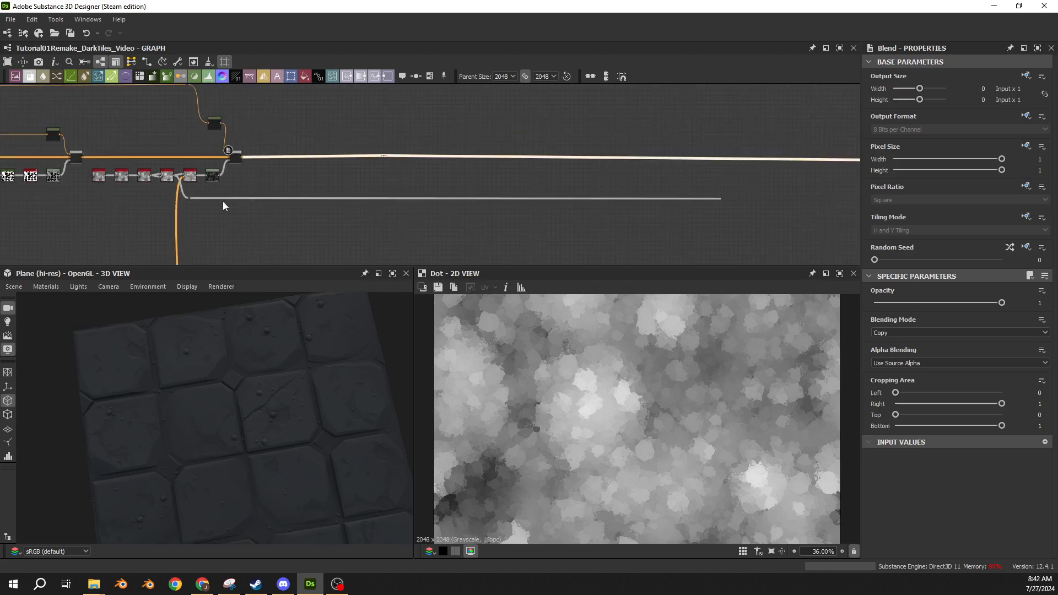
{"action": "scroll", "coordinate": [219, 210], "scroll_direction": "up", "scroll_amount": 5}
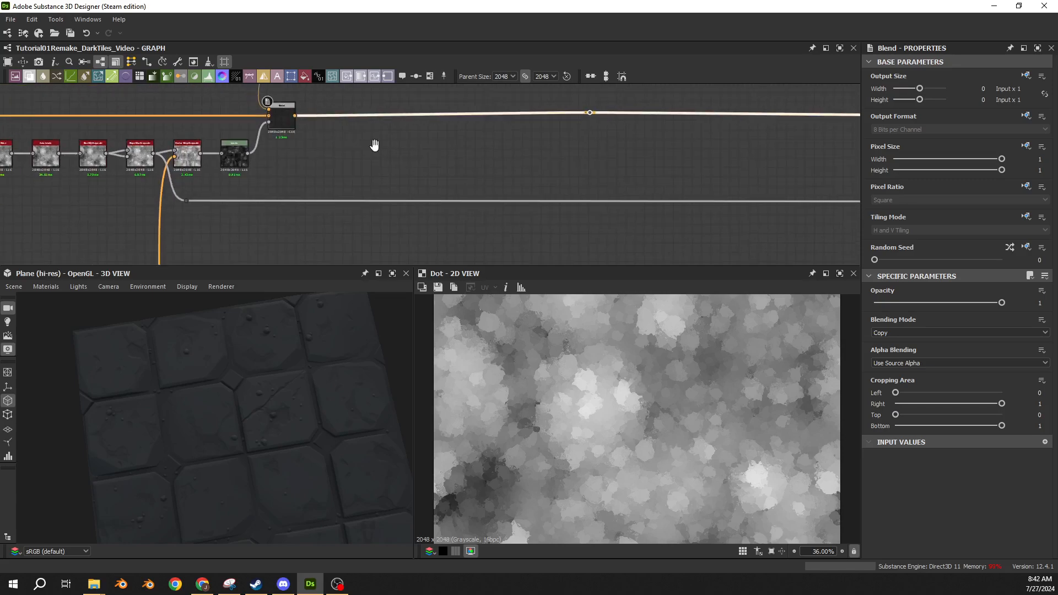
{"action": "left_click", "coordinate": [315, 213], "text": "alt"}
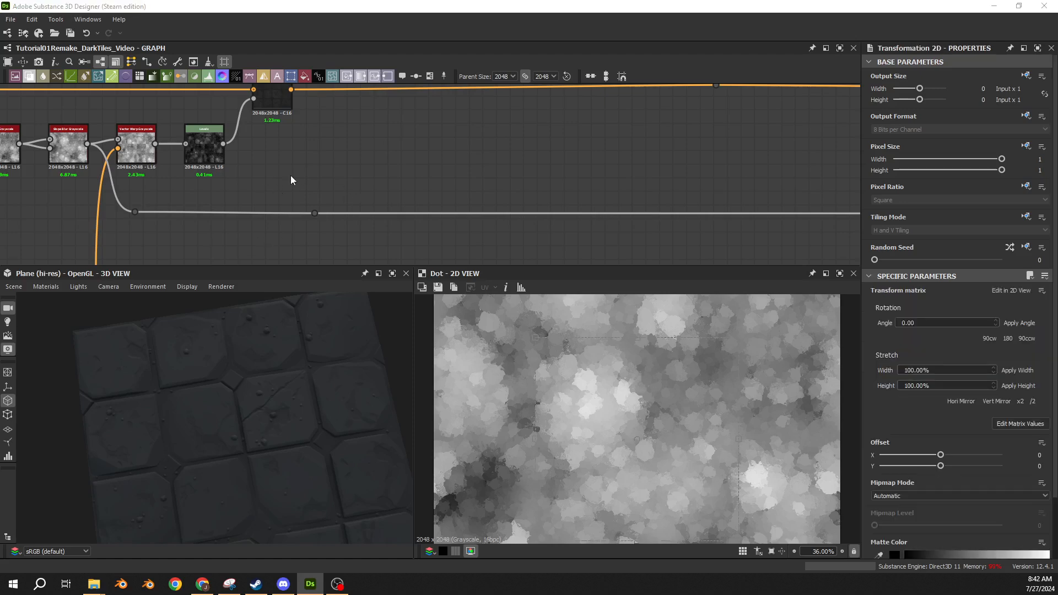
- Place a Transformation 2D node above the inserted dot and connect the dot to its input
{"action": "left_click_drag", "start_coordinate": [426, 183], "coordinate": [342, 154]}
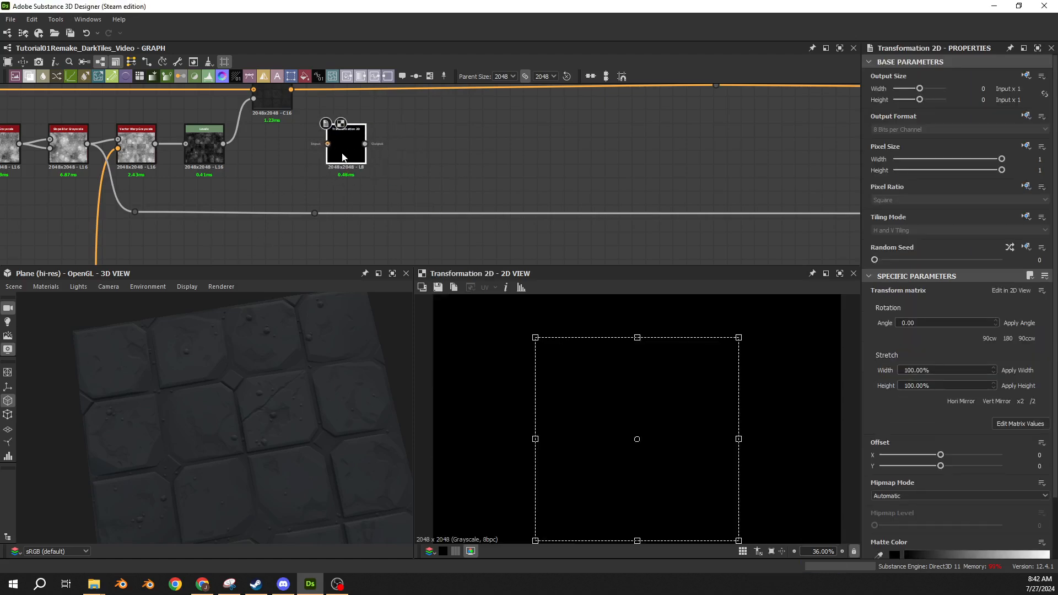
{"action": "middle_click_drag", "start_coordinate": [322, 234], "coordinate": [357, 265]}
{"action": "left_click_drag", "start_coordinate": [349, 244], "coordinate": [355, 174]}
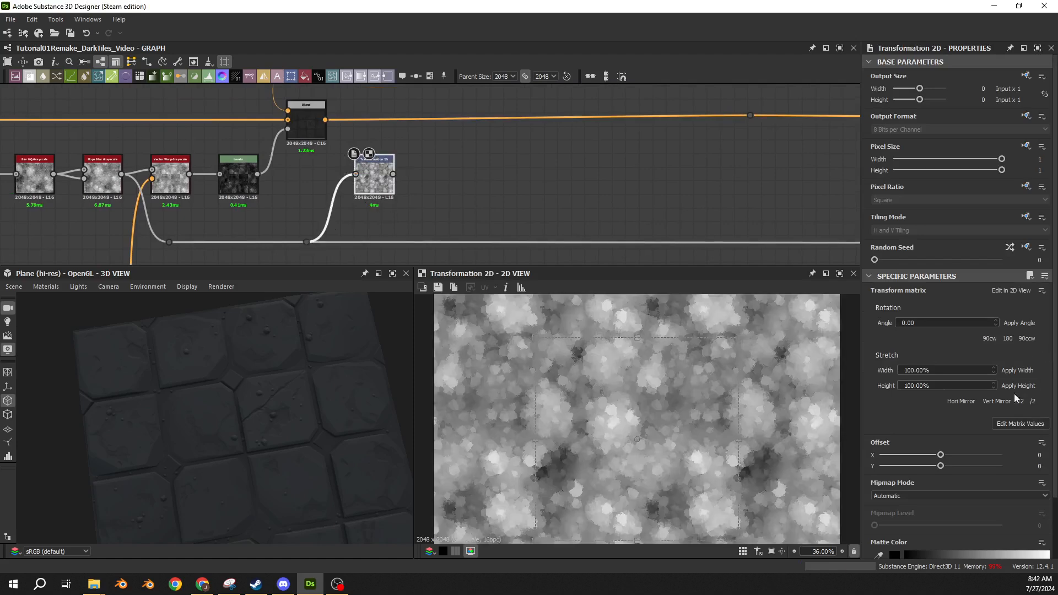
- Check the Transformation 2D node's matrix values, and try its x2 and /2 stretch options
{"action": "left_click", "coordinate": [1019, 424]}
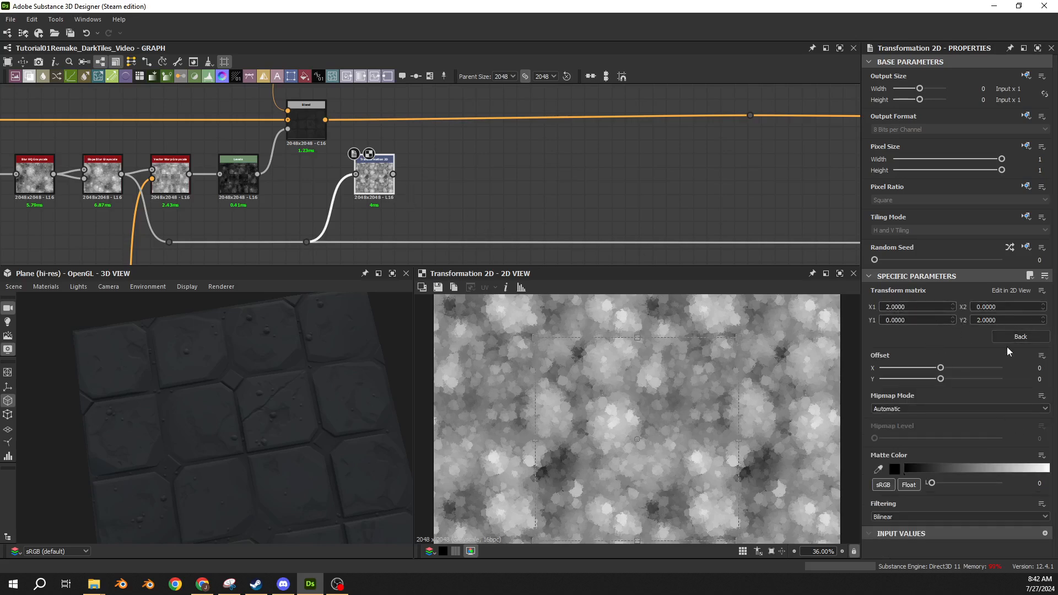
{"action": "left_click", "coordinate": [1021, 336]}
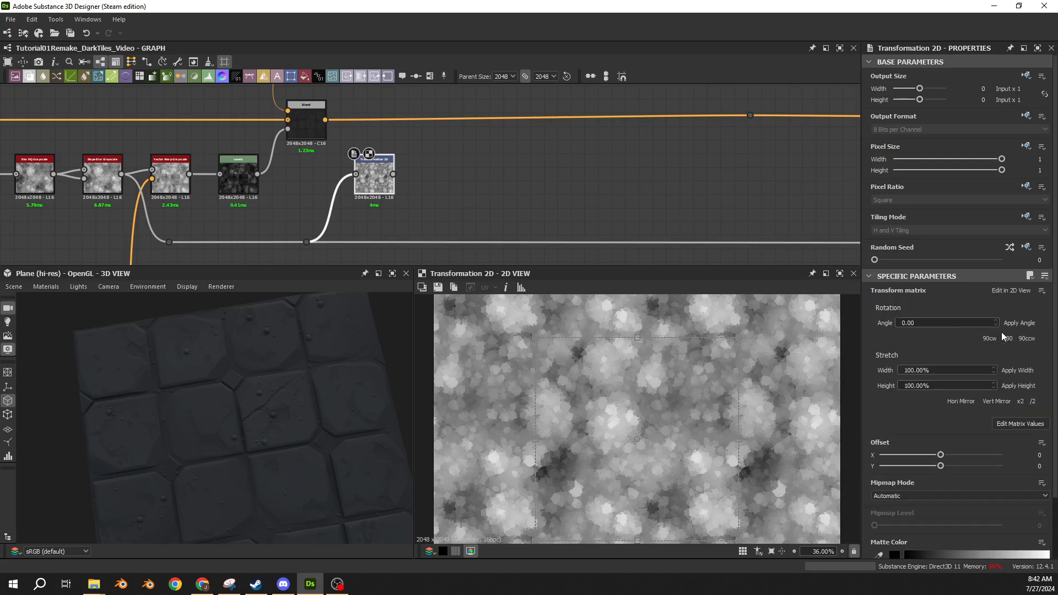
{"action": "left_click", "coordinate": [1020, 401]}
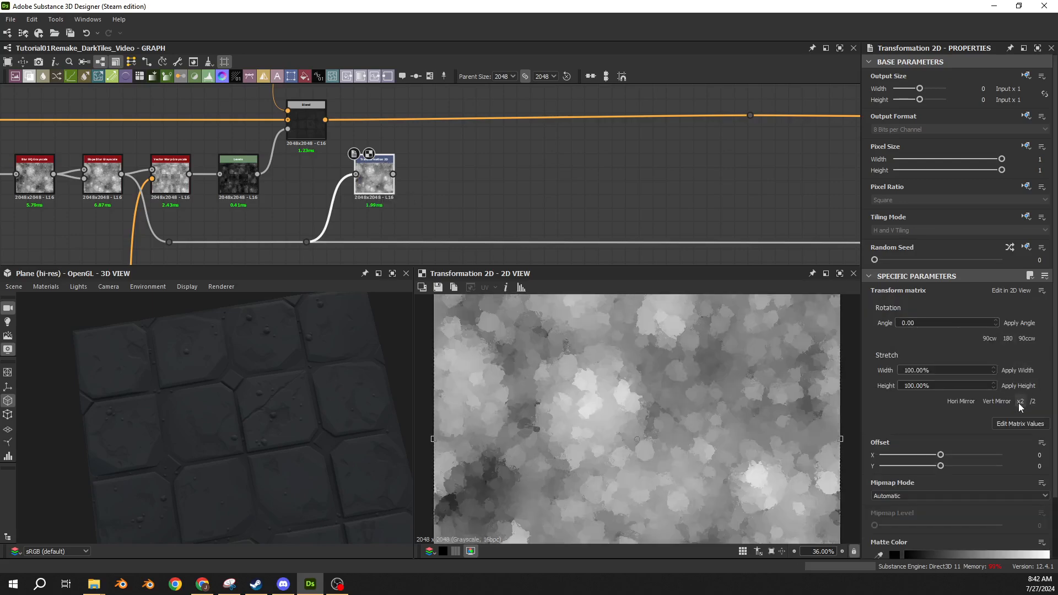
{"action": "left_click", "coordinate": [1020, 424]}
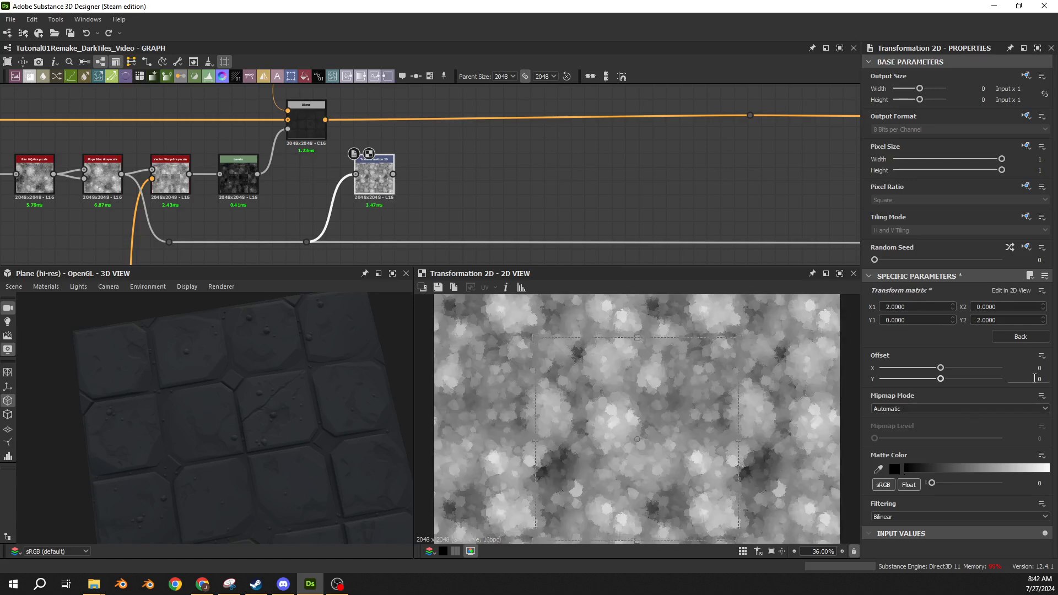
{"action": "left_click", "coordinate": [1021, 336]}
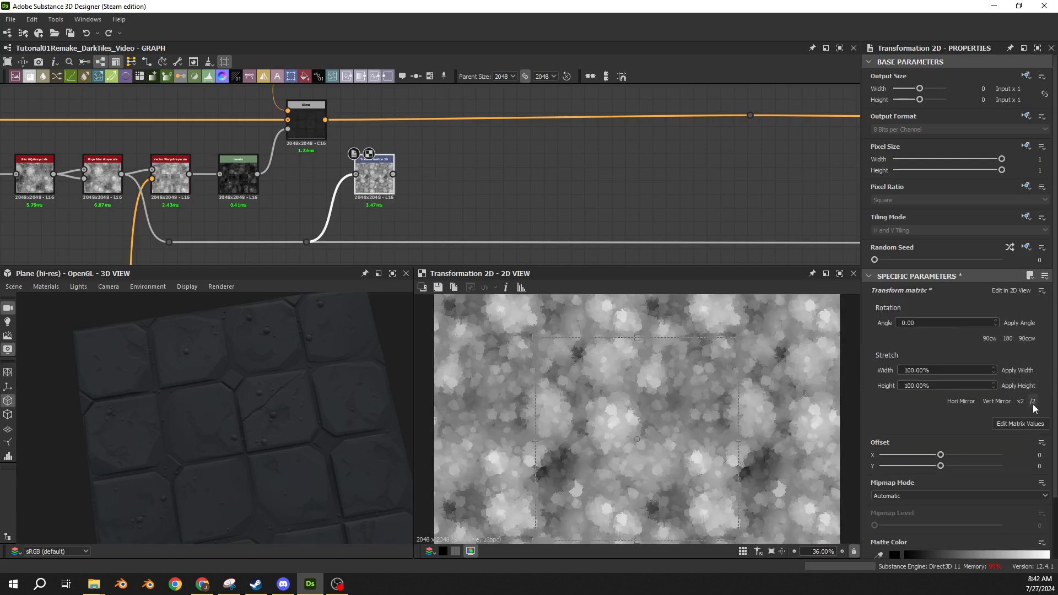
{"action": "middle_click_drag", "start_coordinate": [309, 248], "coordinate": [311, 183]}
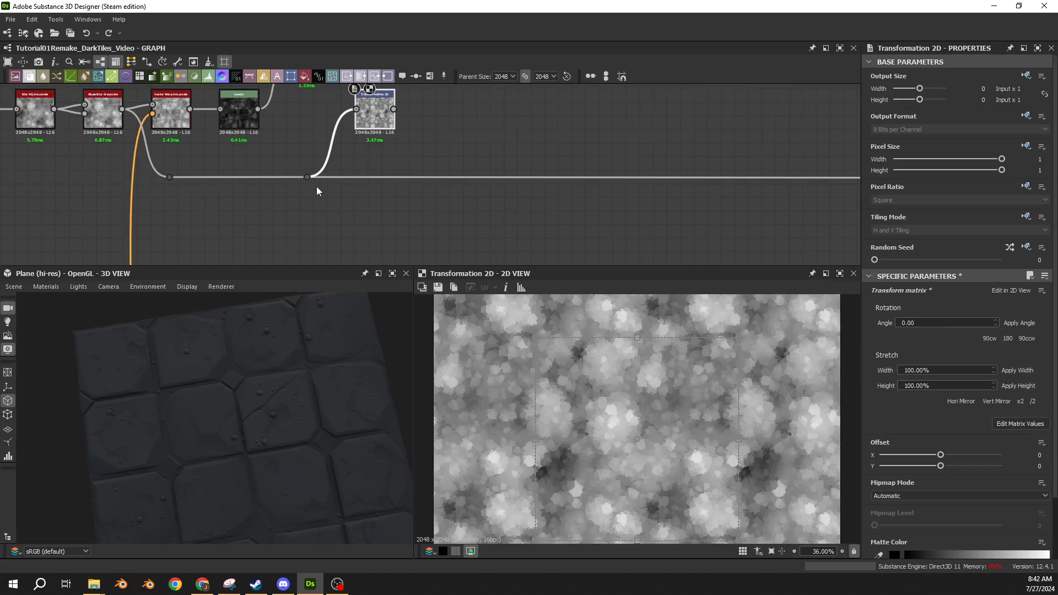
{"action": "left_click_drag", "start_coordinate": [312, 177], "coordinate": [361, 242]}
{"action": "type", "text": "tr"}
{"action": "key", "text": "Return"}
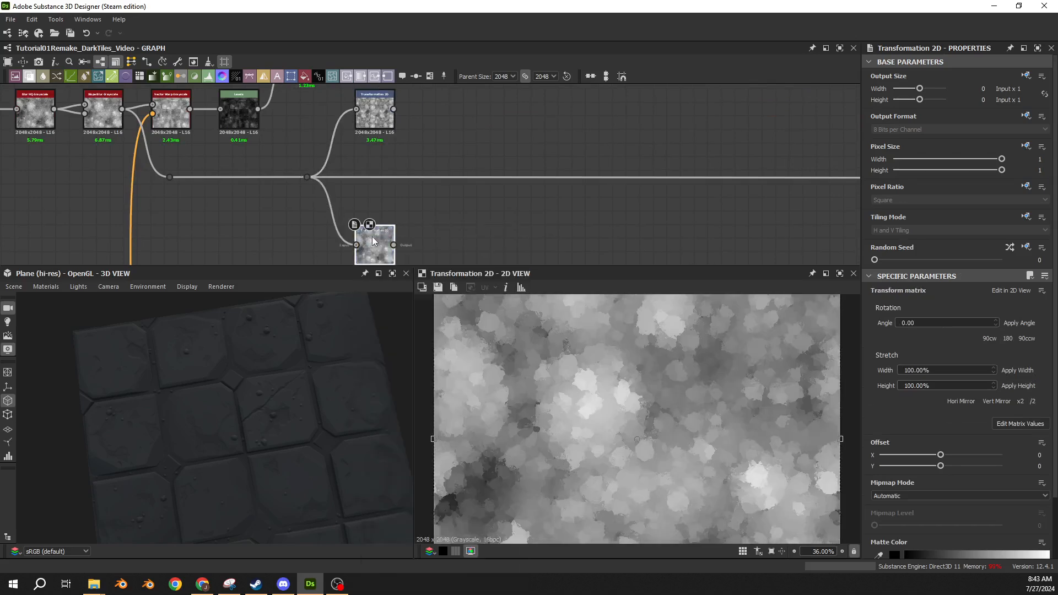
{"action": "left_click", "coordinate": [1034, 405]}
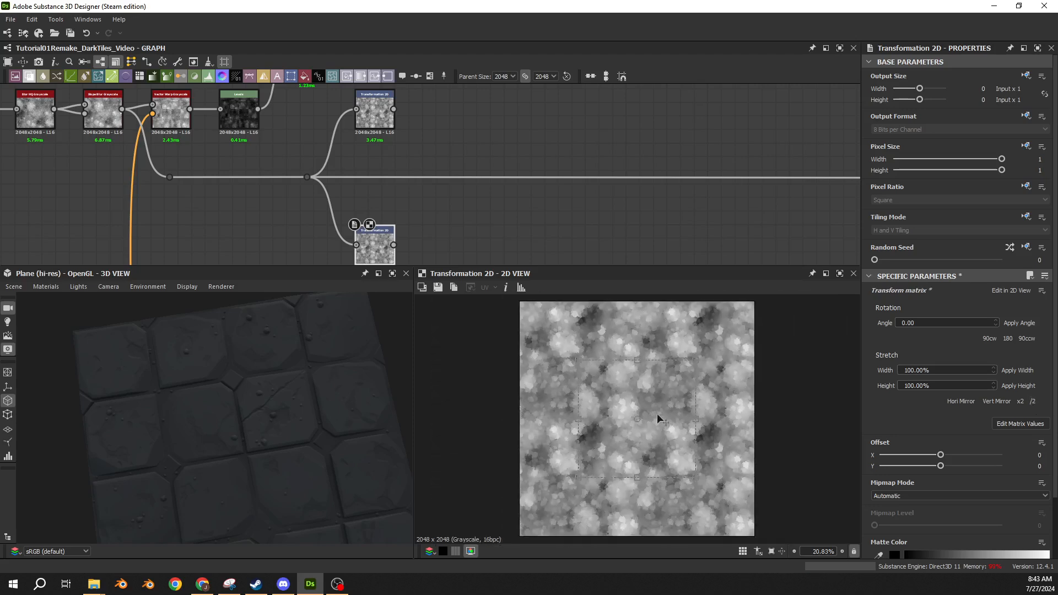
{"action": "left_click", "coordinate": [1020, 423]}
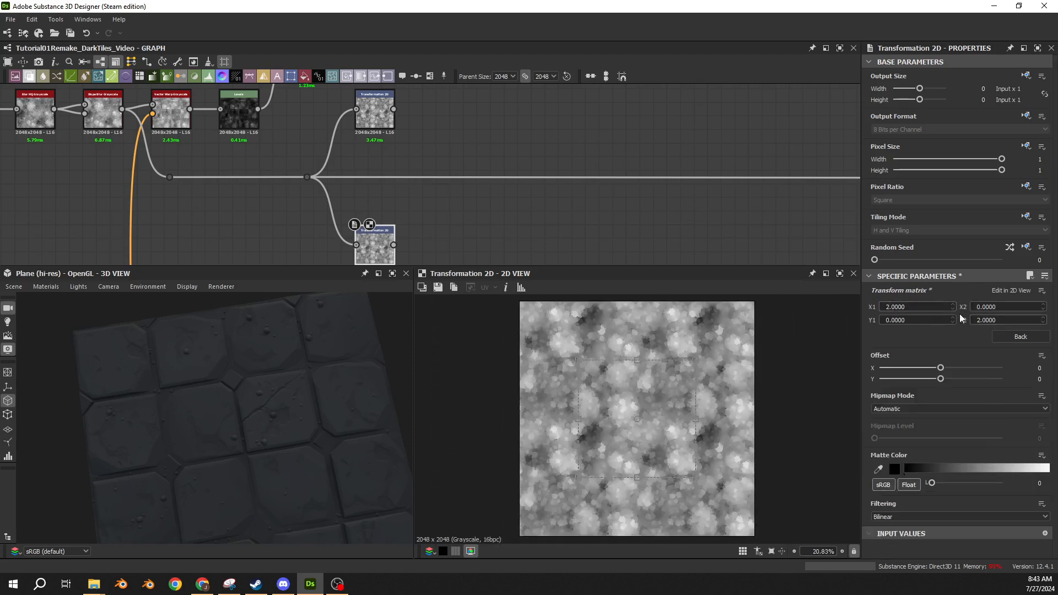
{"action": "key", "text": "Delete"}
- Select the Transformation 2D node fed by the dot and show its matrix values
{"action": "double_click", "coordinate": [376, 113]}
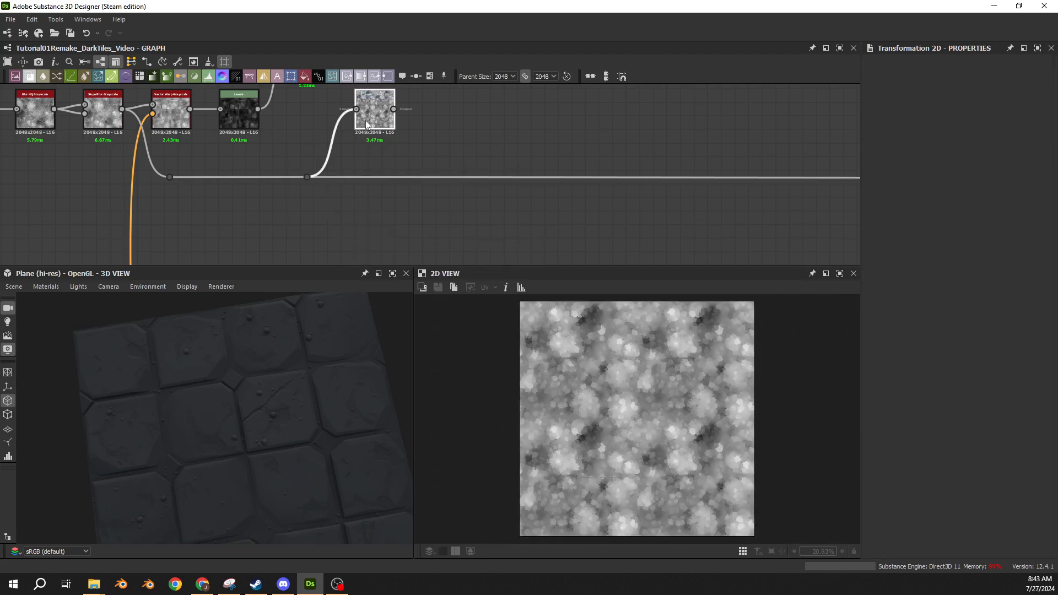
{"action": "middle_click_drag", "start_coordinate": [455, 126], "coordinate": [469, 180]}
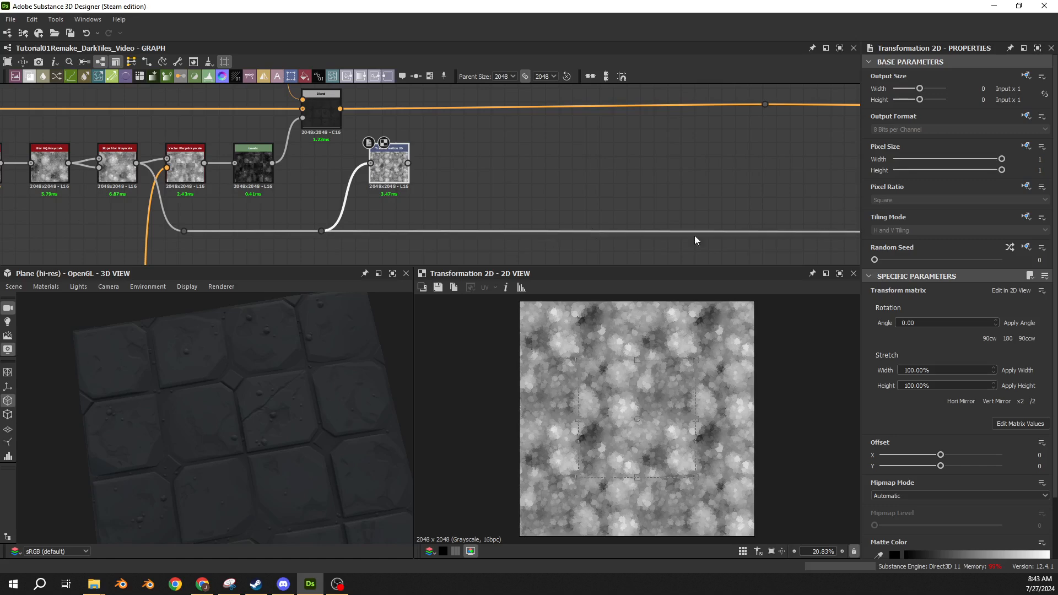
{"action": "left_click", "coordinate": [1039, 421]}
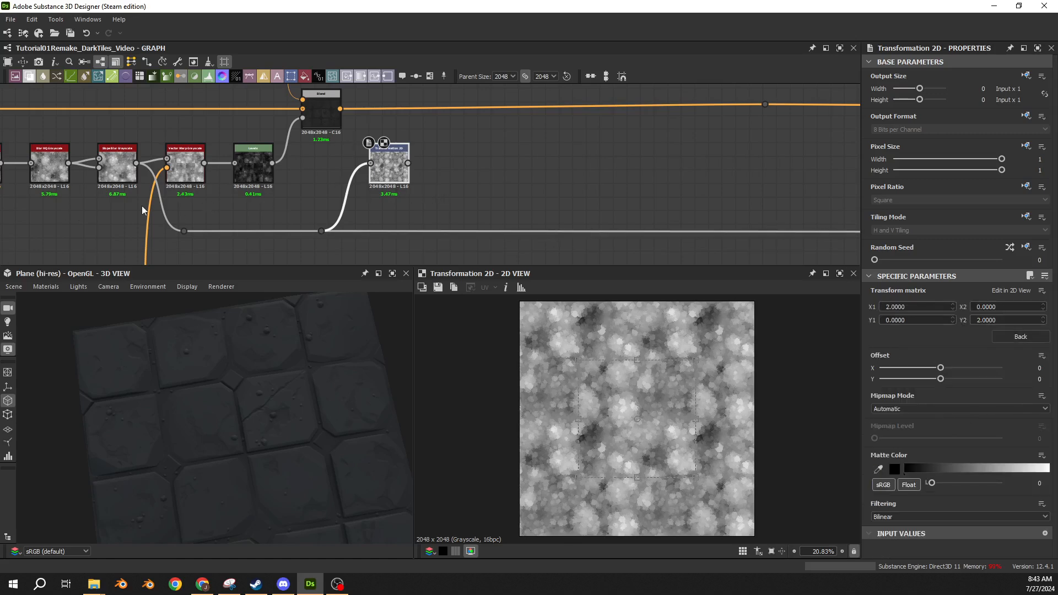
- Duplicate the Vector Warp Grayscale node beside Transformation 2D, keeping its Vector Map link, and feed the Transformation 2D output into its main input
{"action": "middle_click_drag", "start_coordinate": [142, 210], "coordinate": [198, 203]}
{"action": "left_click", "coordinate": [233, 157]}
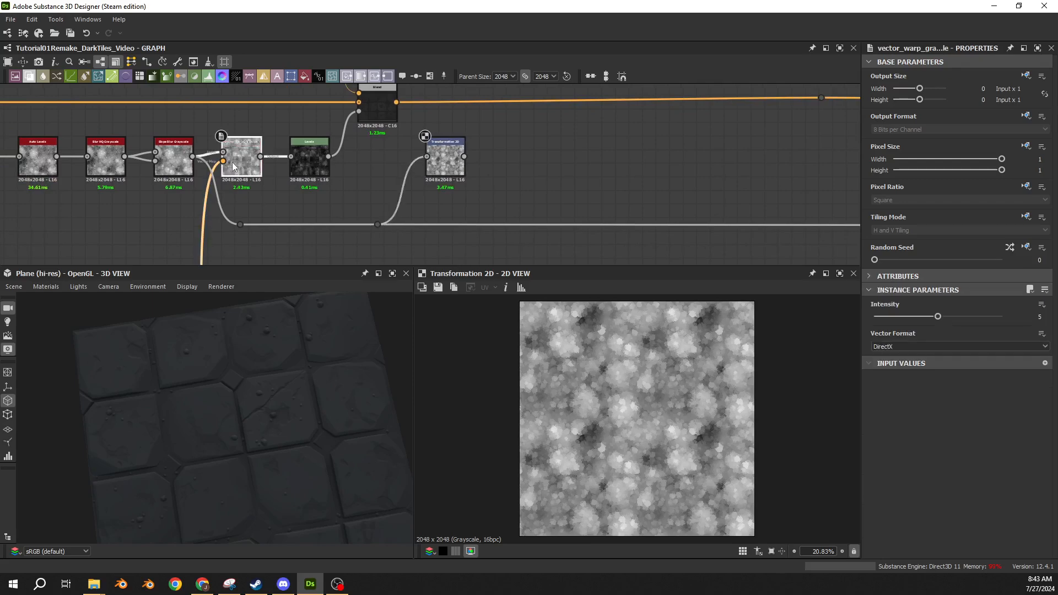
{"action": "key", "text": "ctrl+c"}
{"action": "left_click", "coordinate": [546, 157]}
{"action": "key", "text": "ctrl+v"}
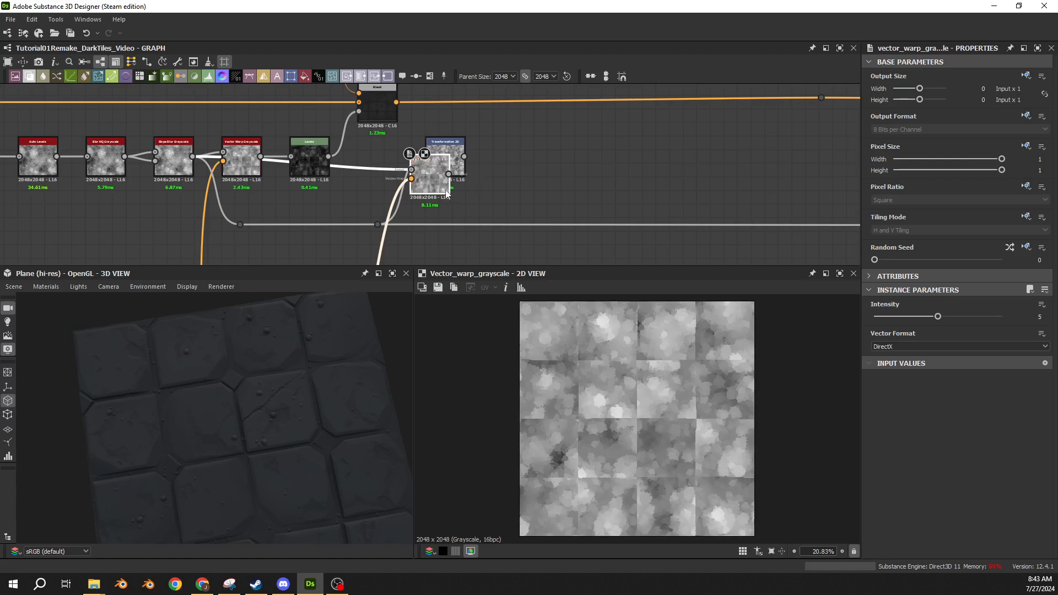
{"action": "left_click_drag", "start_coordinate": [440, 190], "coordinate": [524, 173]}
{"action": "left_click_drag", "start_coordinate": [464, 156], "coordinate": [494, 152]}
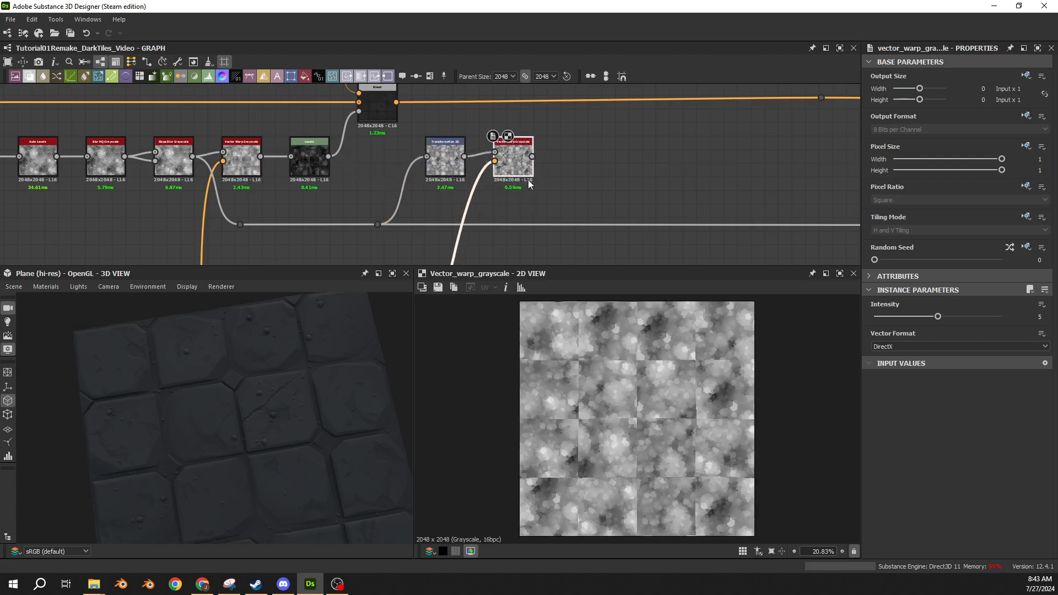
- Insert a dot beside the Distance line's existing dot for the duplicated Vector Warp Grayscale's Vector Map connection
{"action": "scroll", "coordinate": [521, 214], "scroll_direction": "down", "scroll_amount": 5}
{"action": "middle_click_drag", "start_coordinate": [513, 259], "coordinate": [483, 102]}
{"action": "middle_click_drag", "start_coordinate": [467, 237], "coordinate": [461, 150]}
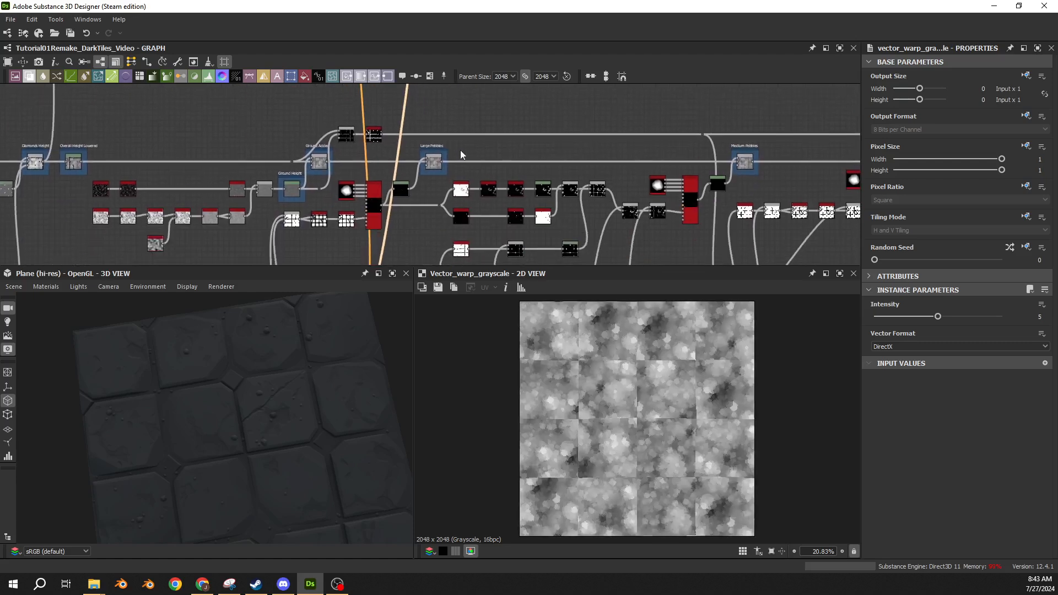
{"action": "scroll", "coordinate": [416, 227], "scroll_direction": "down", "scroll_amount": 4}
{"action": "middle_click_drag", "start_coordinate": [415, 226], "coordinate": [419, 148]}
{"action": "scroll", "coordinate": [401, 189], "scroll_direction": "up", "scroll_amount": 2}
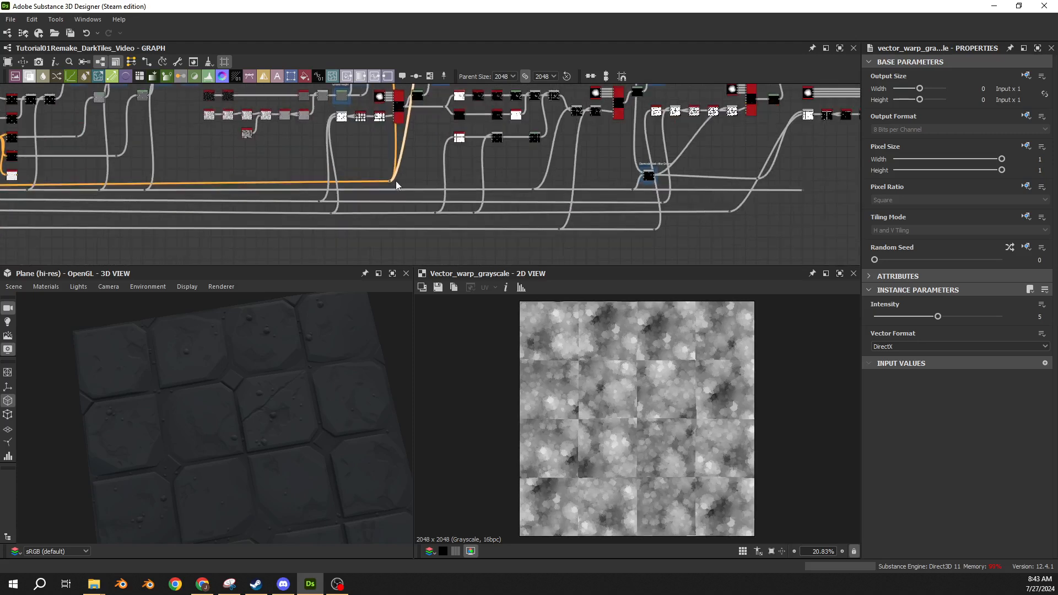
{"action": "left_click", "coordinate": [436, 181], "text": "alt"}
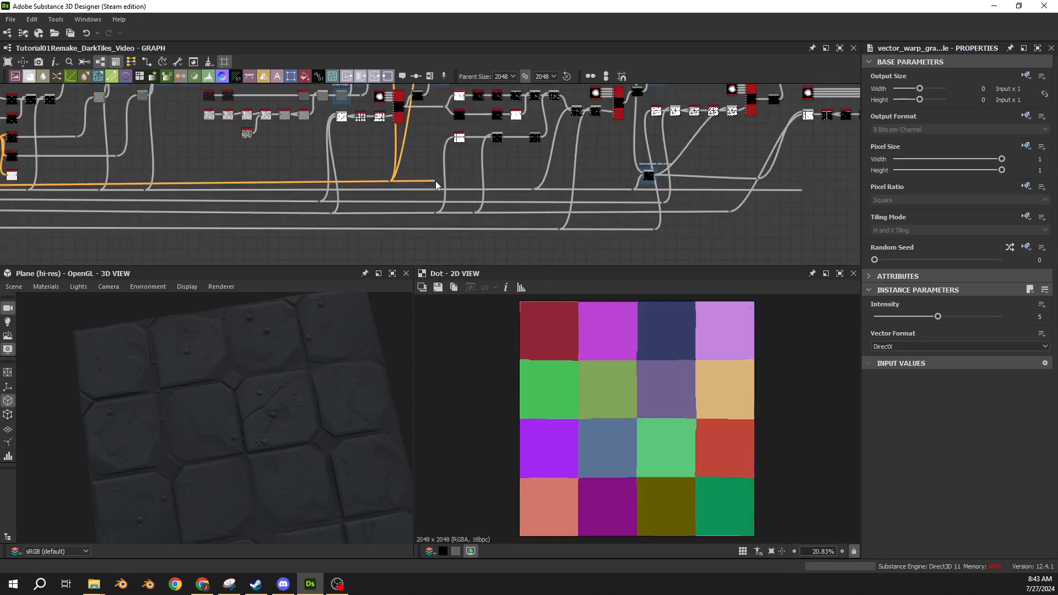
- Preview the original and duplicated Vector Warp Grayscale nodes, and check the Intensity of each
{"action": "scroll", "coordinate": [452, 145], "scroll_direction": "down", "scroll_amount": 5}
{"action": "middle_click_drag", "start_coordinate": [452, 123], "coordinate": [455, 176]}
{"action": "scroll", "coordinate": [449, 152], "scroll_direction": "up", "scroll_amount": 8}
{"action": "left_click", "coordinate": [477, 135]}
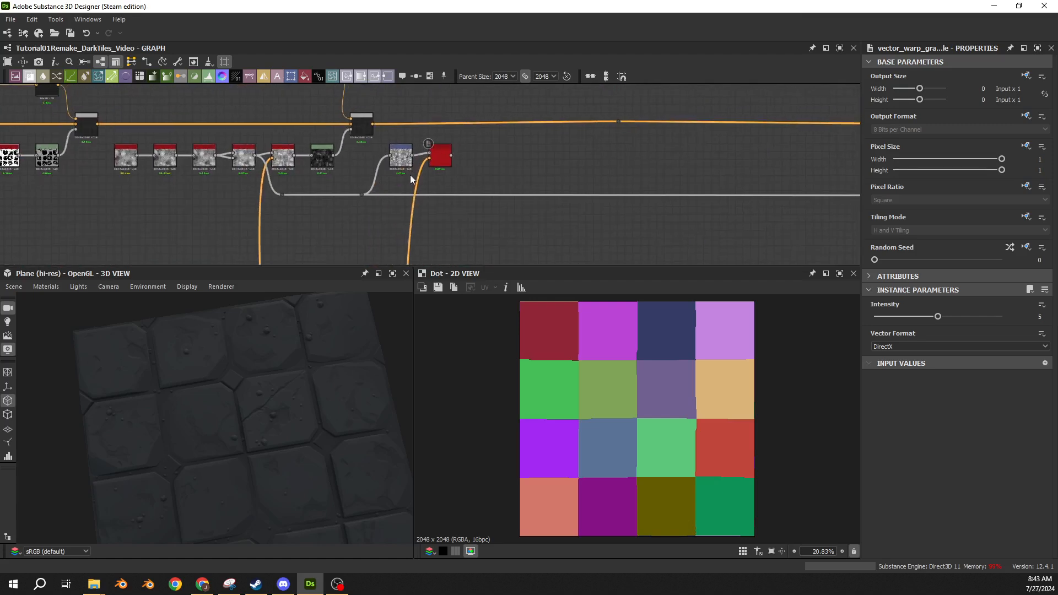
{"action": "double_click", "coordinate": [289, 161]}
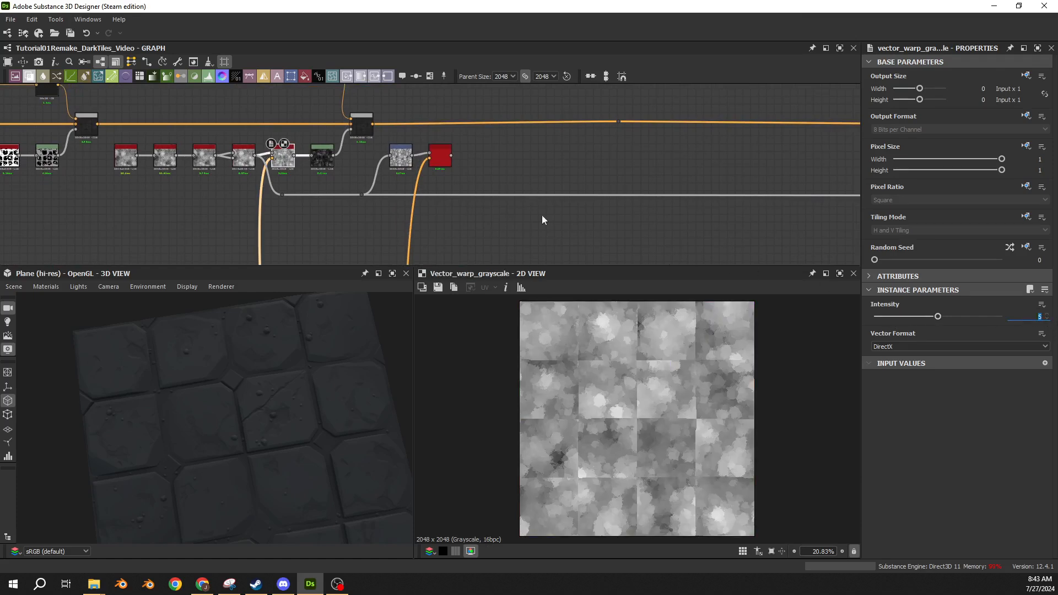
{"action": "scroll", "coordinate": [441, 190], "scroll_direction": "up", "scroll_amount": 5}
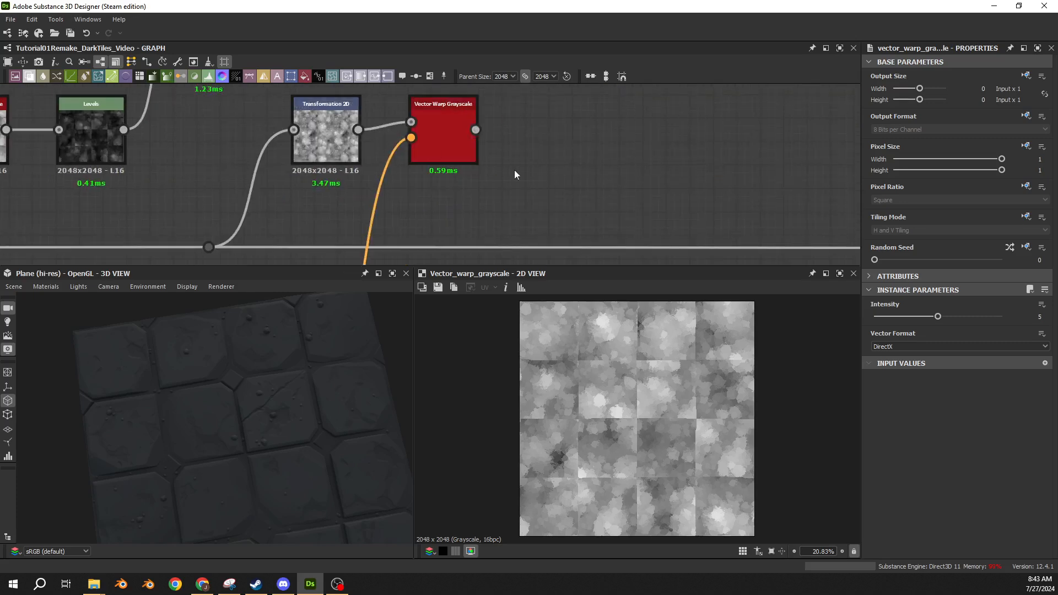
{"action": "double_click", "coordinate": [445, 142]}
{"action": "left_click_drag", "start_coordinate": [1034, 318], "coordinate": [1057, 318]}
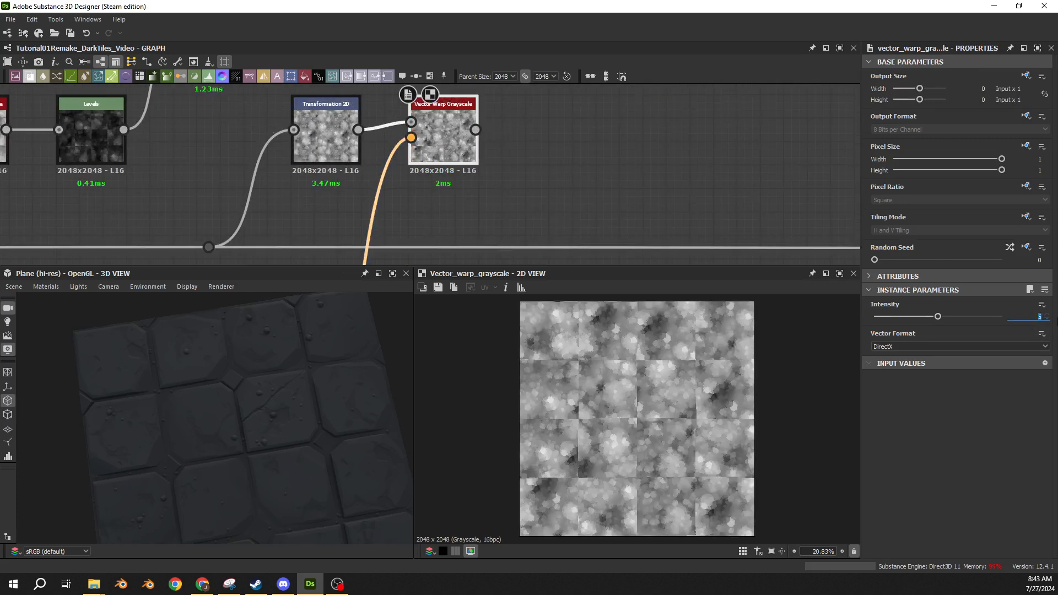
- Set the duplicated Vector Warp Grayscale node's Intensity to 10
{"action": "type", "text": "10"}
{"action": "key", "text": "Return"}
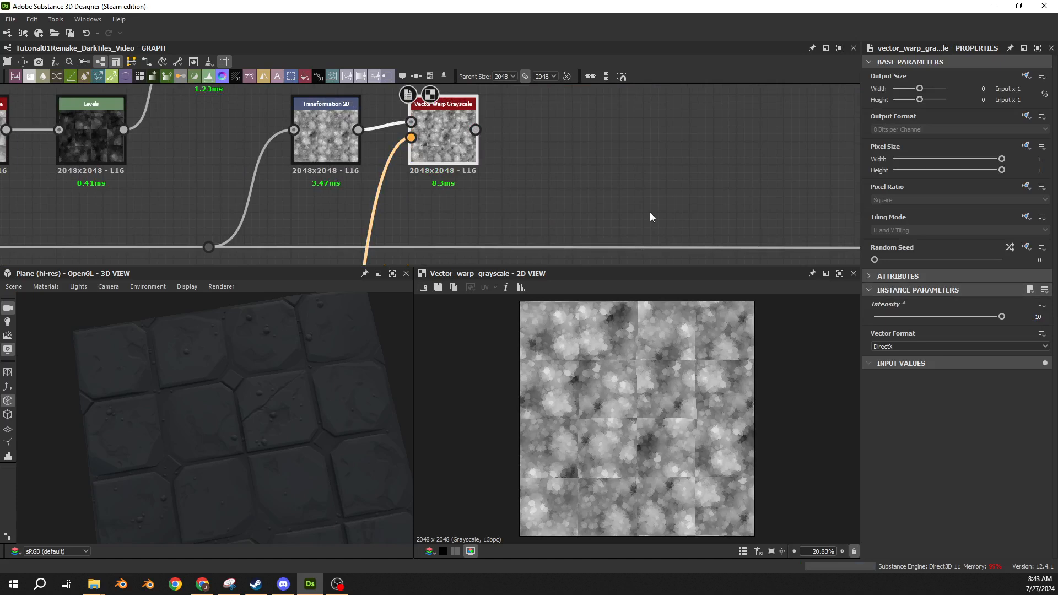
{"action": "mouse_move", "coordinate": [877, 260]}
{"action": "left_mouse_down"}
{"action": "mouse_move", "coordinate": [974, 267]}
{"action": "mouse_move", "coordinate": [874, 269]}
{"action": "left_mouse_up"}
{"action": "scroll", "coordinate": [515, 198], "scroll_direction": "down", "scroll_amount": 3}
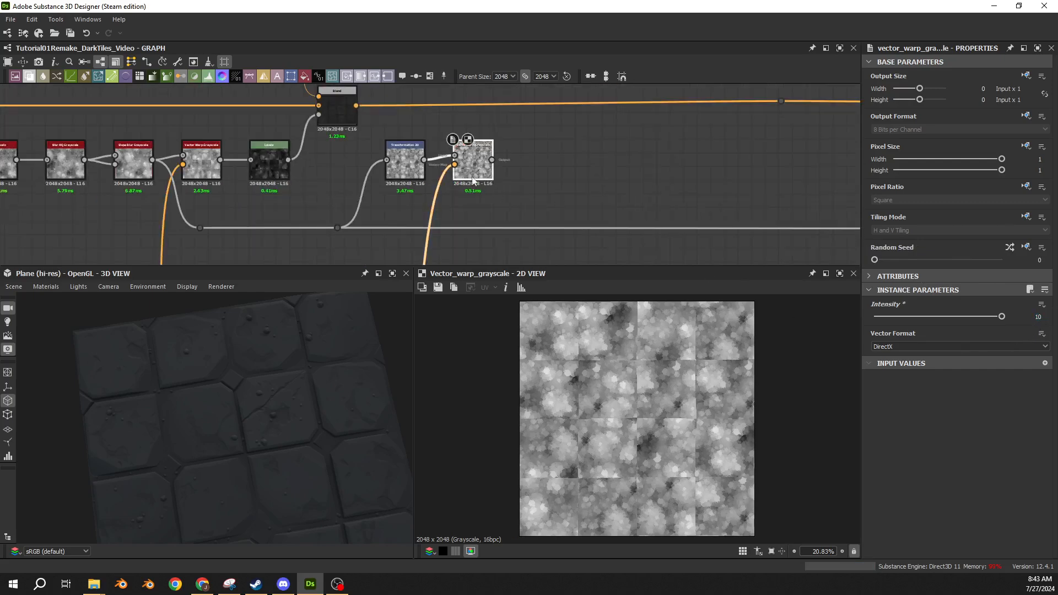
- Preview the Slope Blur Grayscale, Transformation 2D and duplicated Vector Warp Grayscale nodes one after another to compare their patterns
{"action": "double_click", "coordinate": [134, 164]}
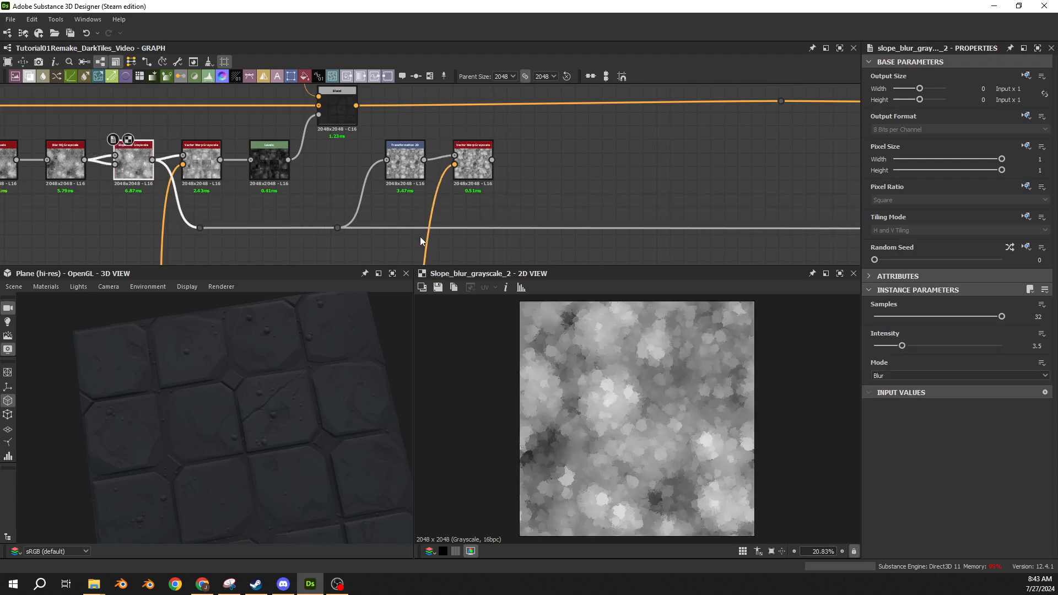
{"action": "double_click", "coordinate": [400, 164]}
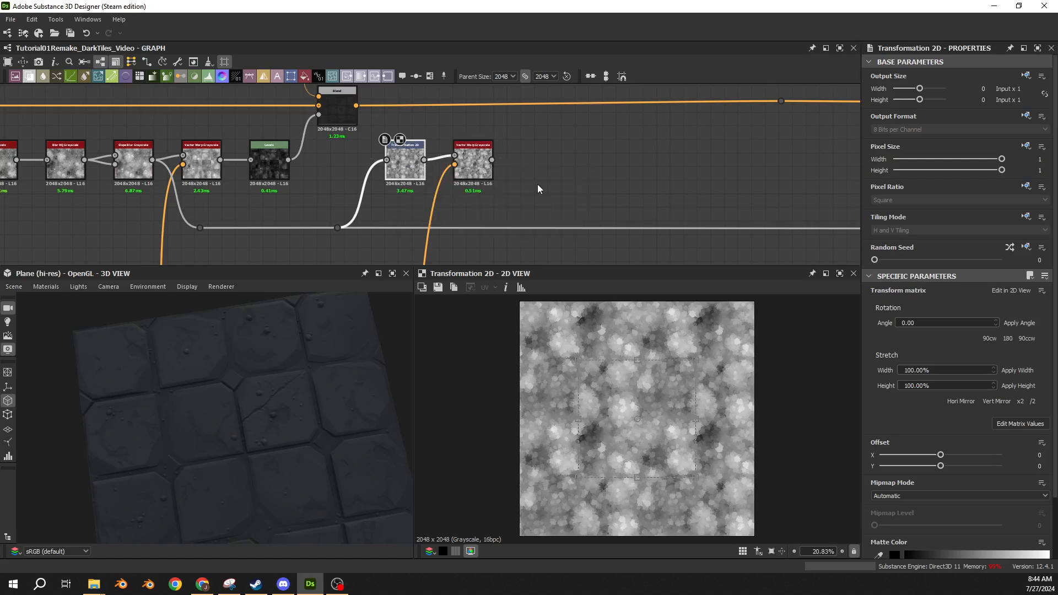
{"action": "double_click", "coordinate": [473, 164]}
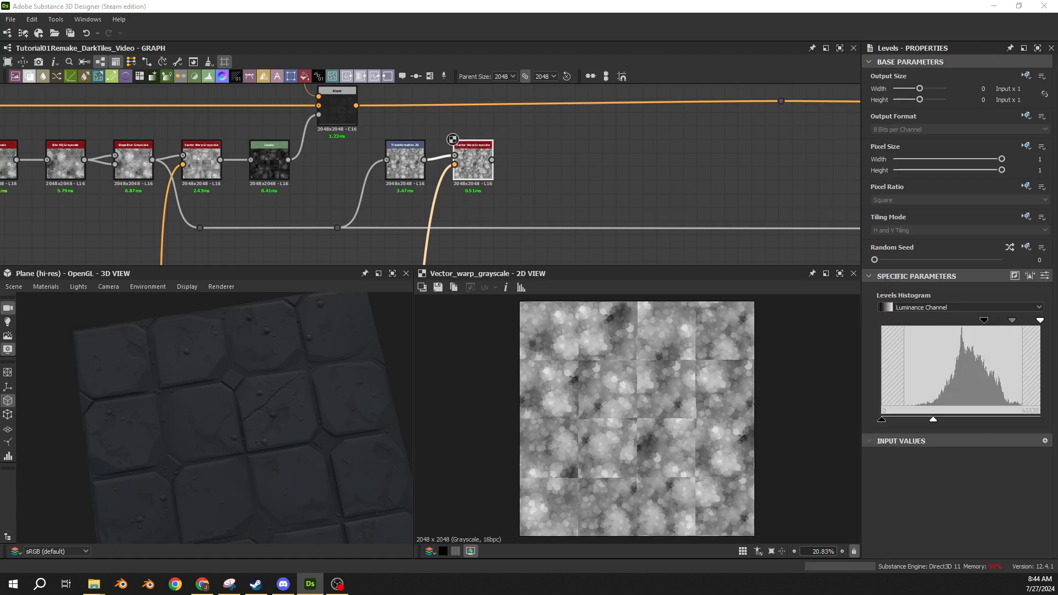
- Paste a copy of the Levels node beside the duplicated Vector Warp Grayscale and connect the warp's output to it
{"action": "middle_click_drag", "start_coordinate": [528, 169], "coordinate": [468, 171]}
{"action": "scroll", "coordinate": [468, 171], "scroll_direction": "up", "scroll_amount": 3}
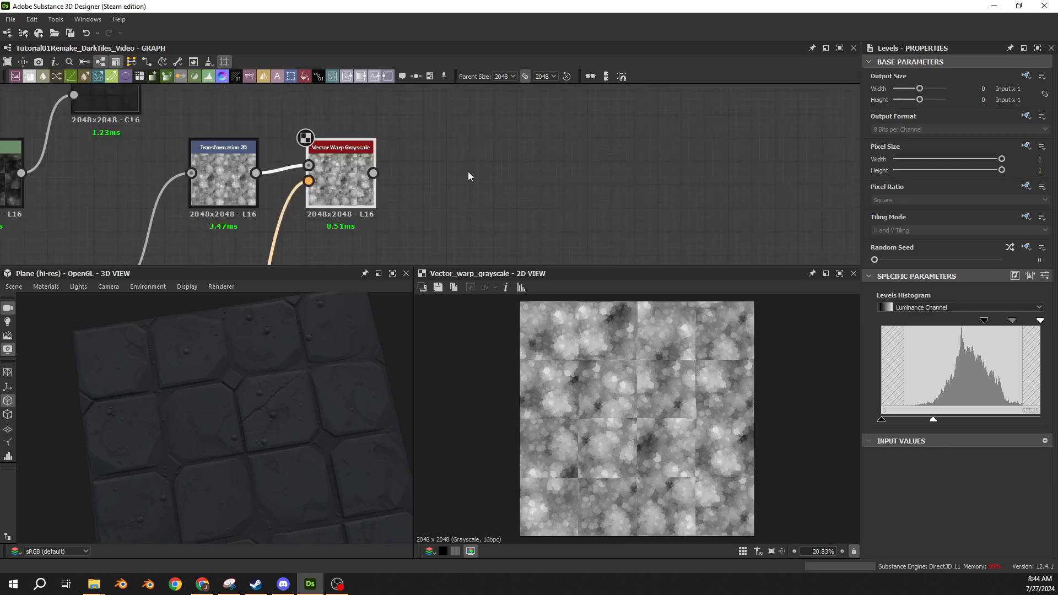
{"action": "key", "text": "ctrl+v"}
{"action": "left_click_drag", "start_coordinate": [444, 184], "coordinate": [471, 185]}
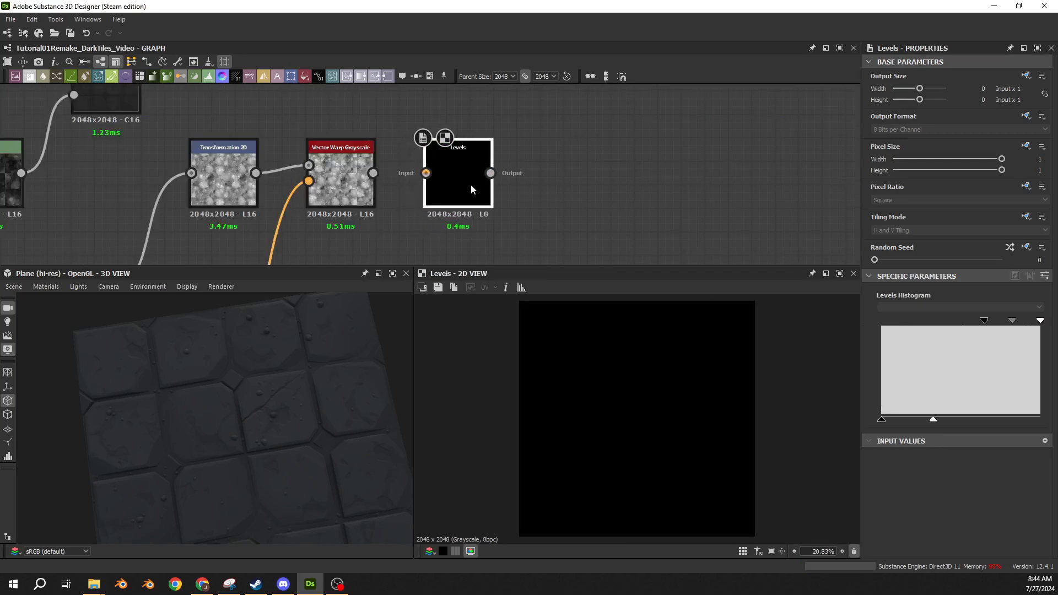
{"action": "left_click", "coordinate": [1044, 277]}
{"action": "left_click_drag", "start_coordinate": [374, 173], "coordinate": [440, 172]}
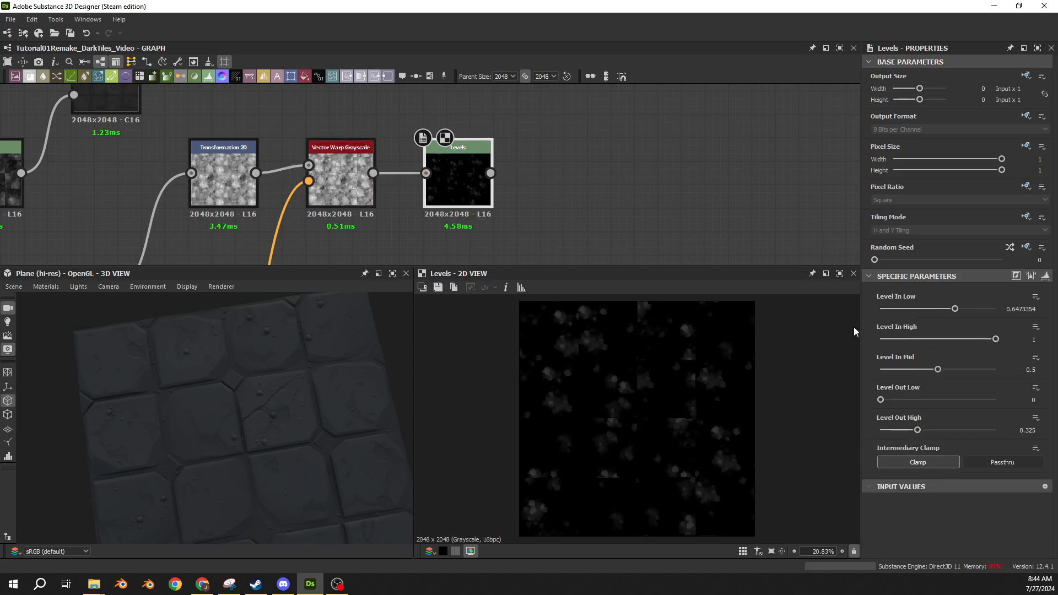
- Show the pasted Levels node's numeric parameters and set Level In Low to 0.65
{"action": "left_click", "coordinate": [1044, 277]}
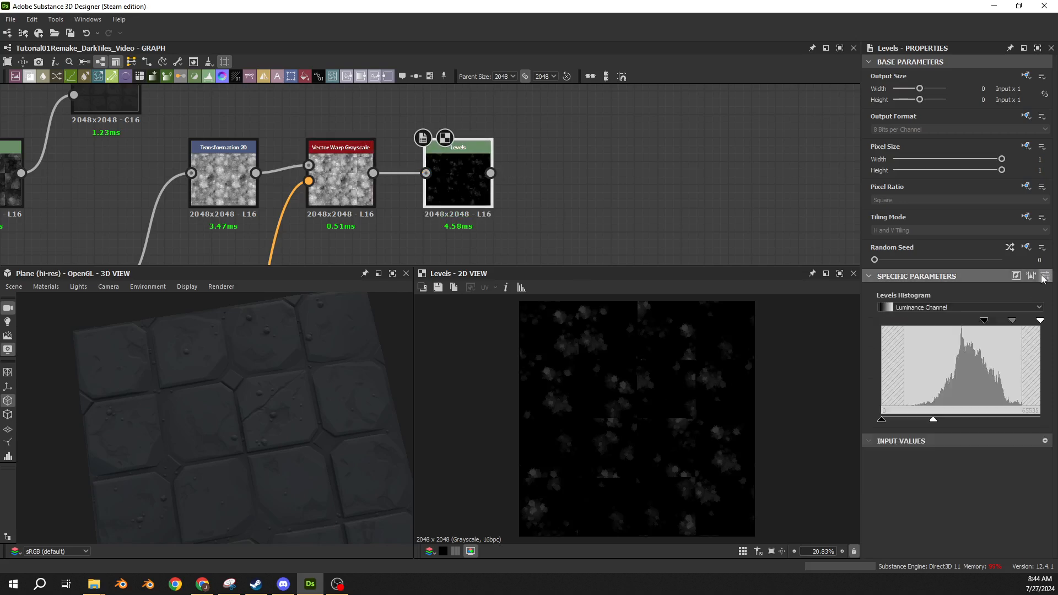
{"action": "left_click", "coordinate": [1045, 276]}
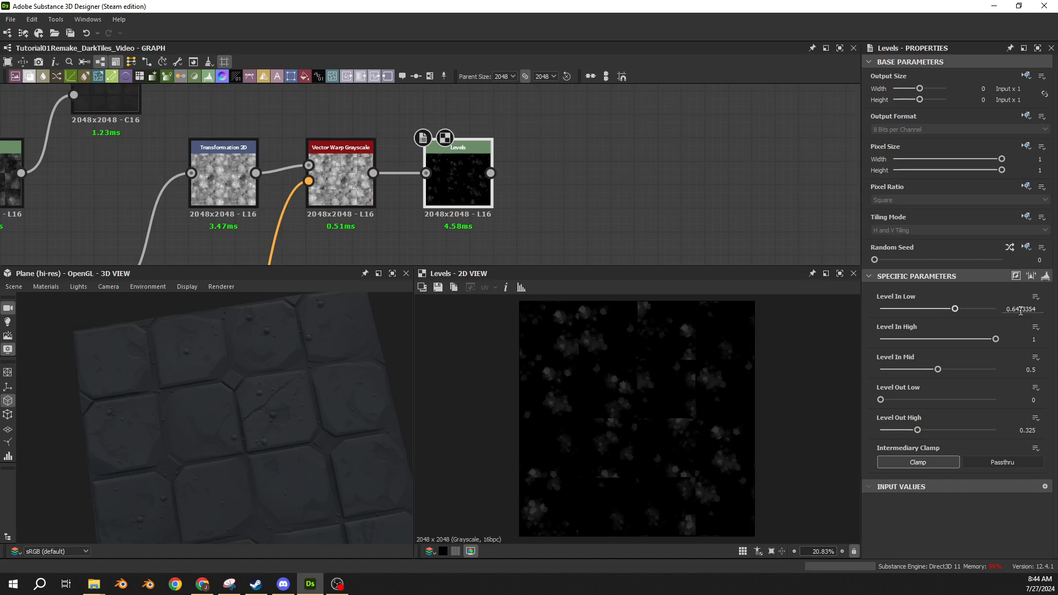
{"action": "left_click_drag", "start_coordinate": [1023, 310], "coordinate": [1044, 315]}
{"action": "key", "text": "BackSpace"}
{"action": "key", "text": "Return"}
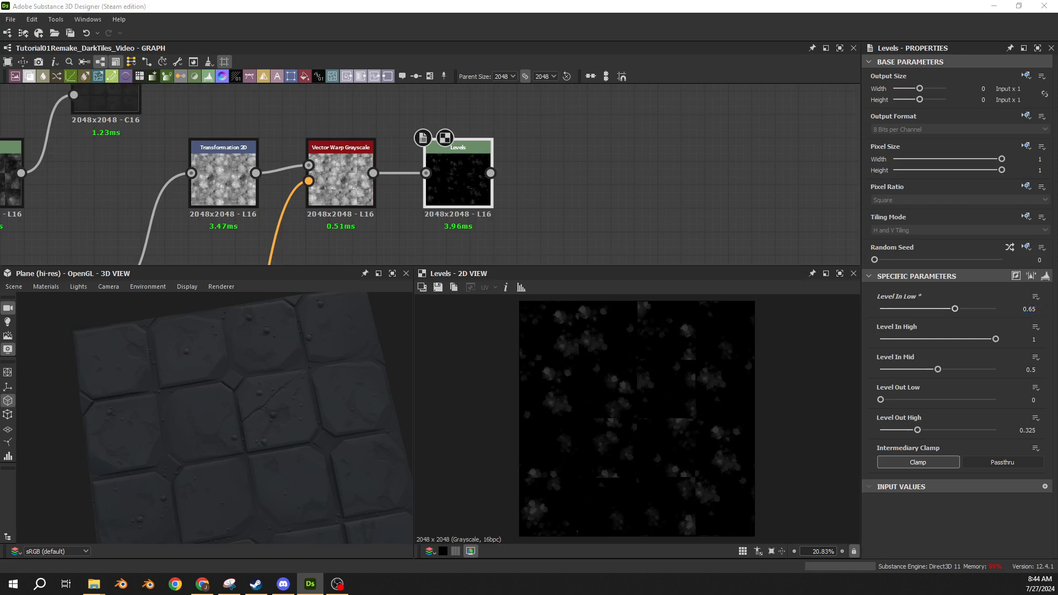
- Insert a Blend node into the colour line between the existing Blend and the dot, aligned with the existing Blend
{"action": "middle_click_drag", "start_coordinate": [524, 116], "coordinate": [522, 218]}
{"action": "scroll", "coordinate": [522, 219], "scroll_direction": "down", "scroll_amount": 2}
{"action": "left_click", "coordinate": [533, 190]}
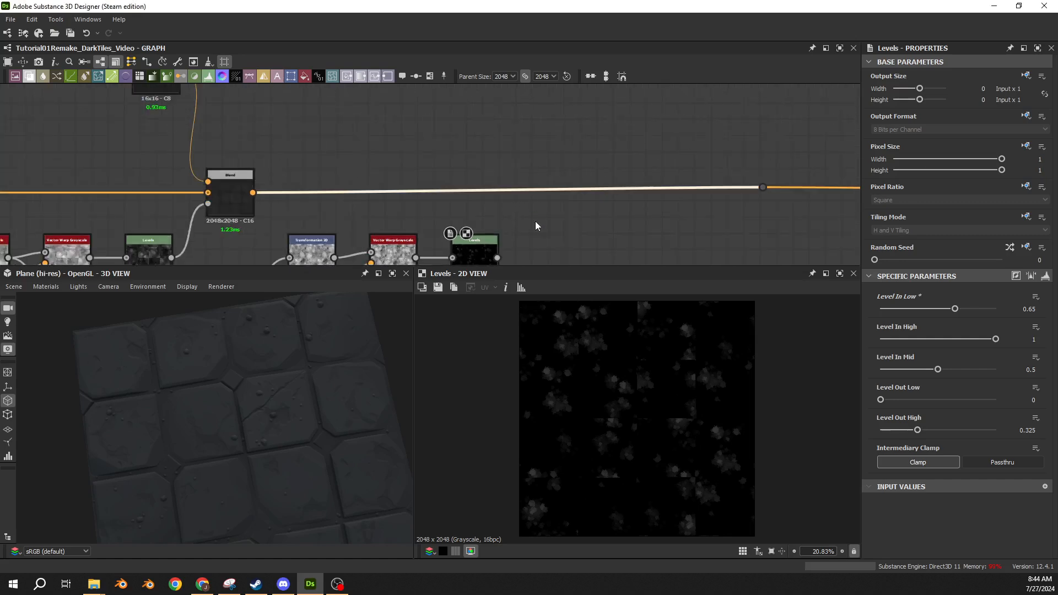
{"action": "key", "text": "space"}
{"action": "key", "text": "Escape"}
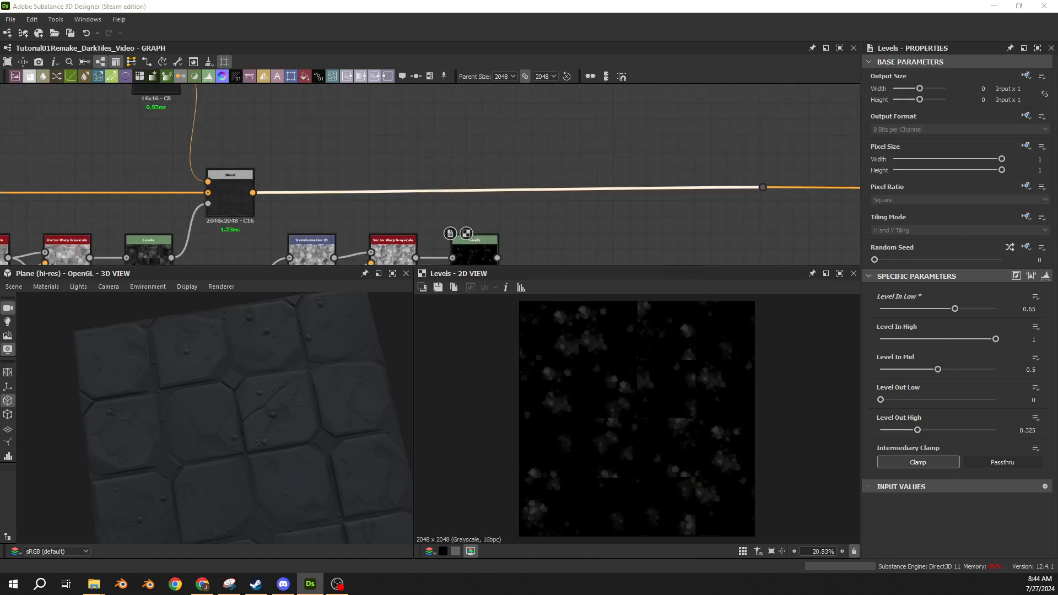
{"action": "left_click", "coordinate": [538, 176]}
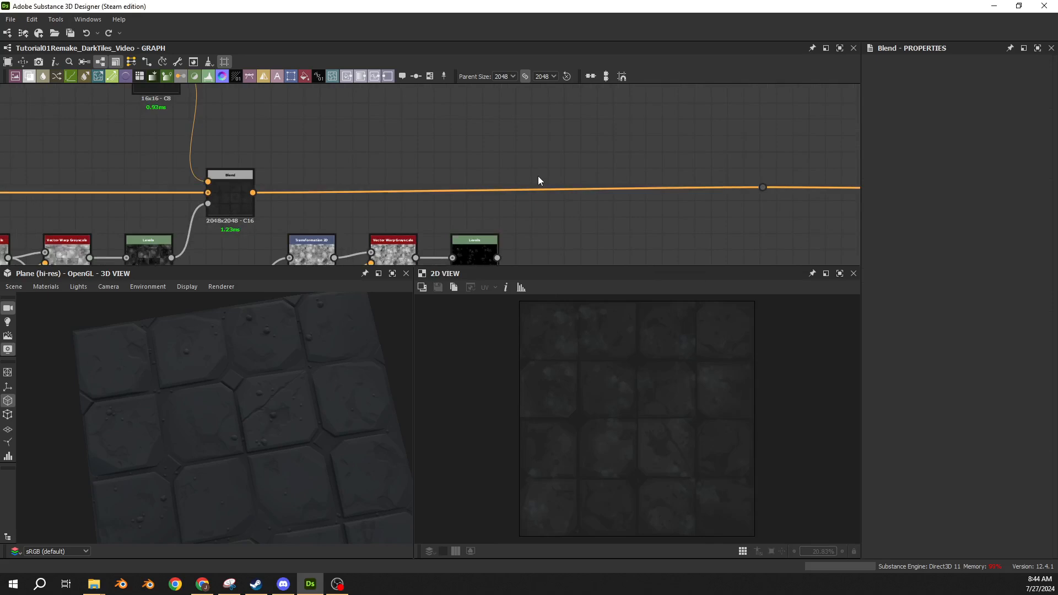
{"action": "key", "text": "b"}
{"action": "left_click_drag", "start_coordinate": [435, 177], "coordinate": [545, 163]}
{"action": "left_click_drag", "start_coordinate": [252, 192], "coordinate": [763, 187]}
{"action": "left_click_drag", "start_coordinate": [561, 168], "coordinate": [577, 201]}
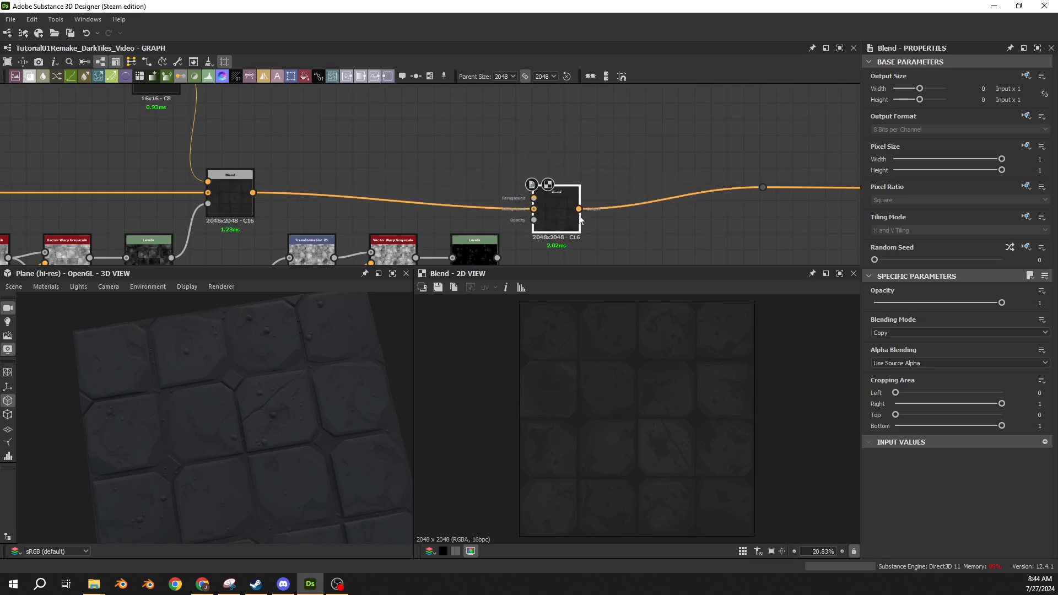
{"action": "middle_click_drag", "start_coordinate": [539, 170], "coordinate": [531, 183]}
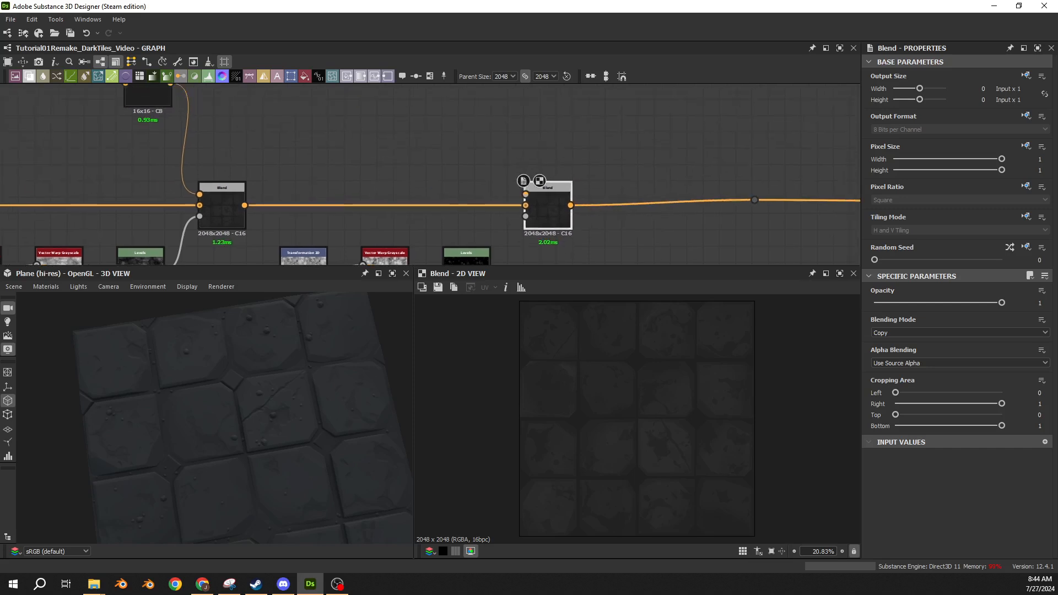
- Add a Uniform Color node as the new Blend's Foreground and connect the pasted Levels output to the Blend's Opacity
{"action": "key", "text": "u"}
{"action": "middle_click_drag", "start_coordinate": [431, 142], "coordinate": [443, 191]}
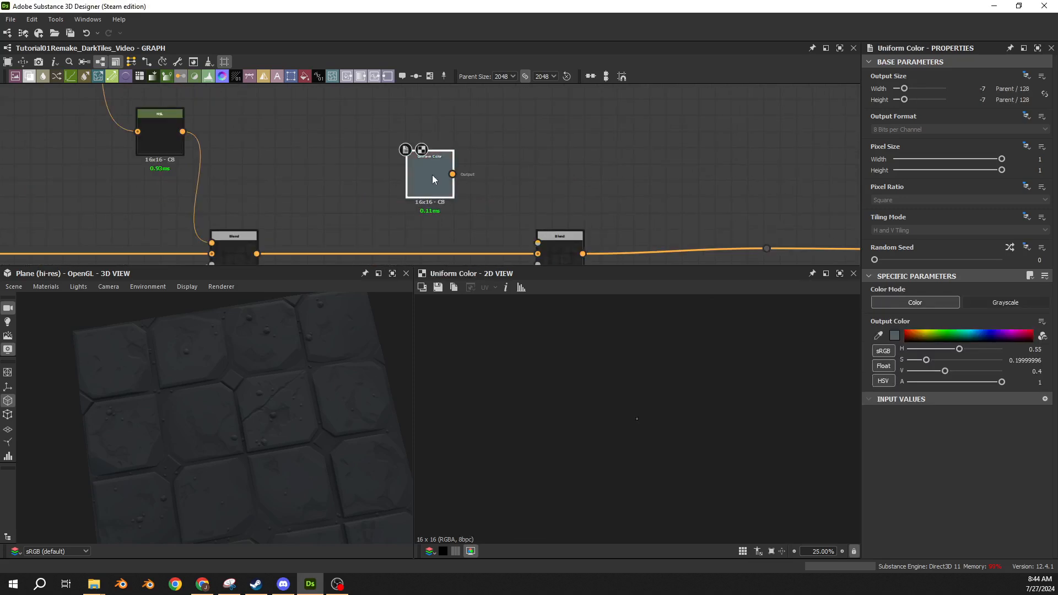
{"action": "left_click_drag", "start_coordinate": [432, 176], "coordinate": [537, 243]}
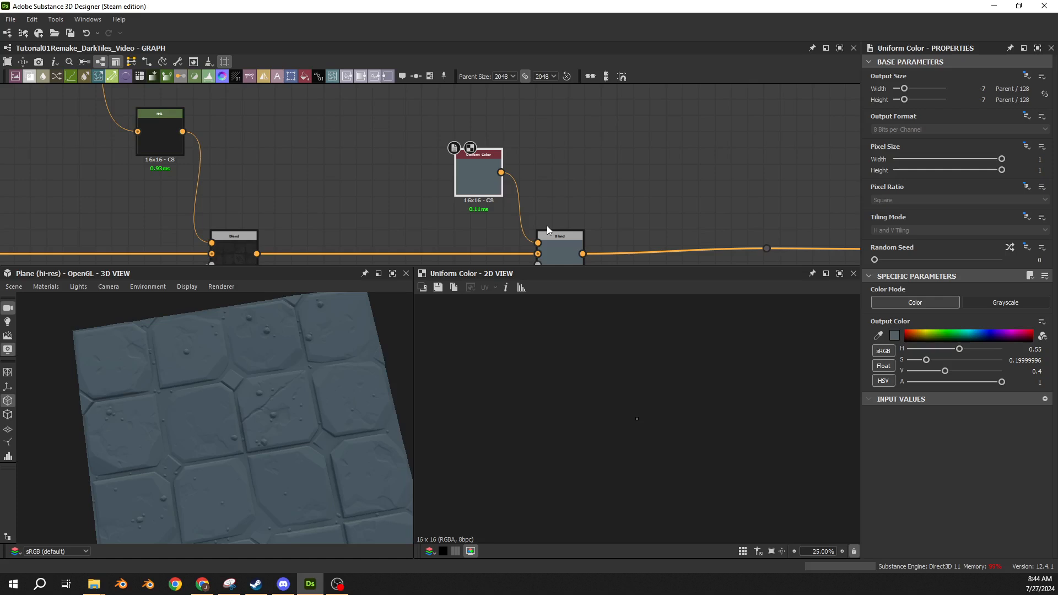
{"action": "middle_click_drag", "start_coordinate": [528, 240], "coordinate": [516, 165]}
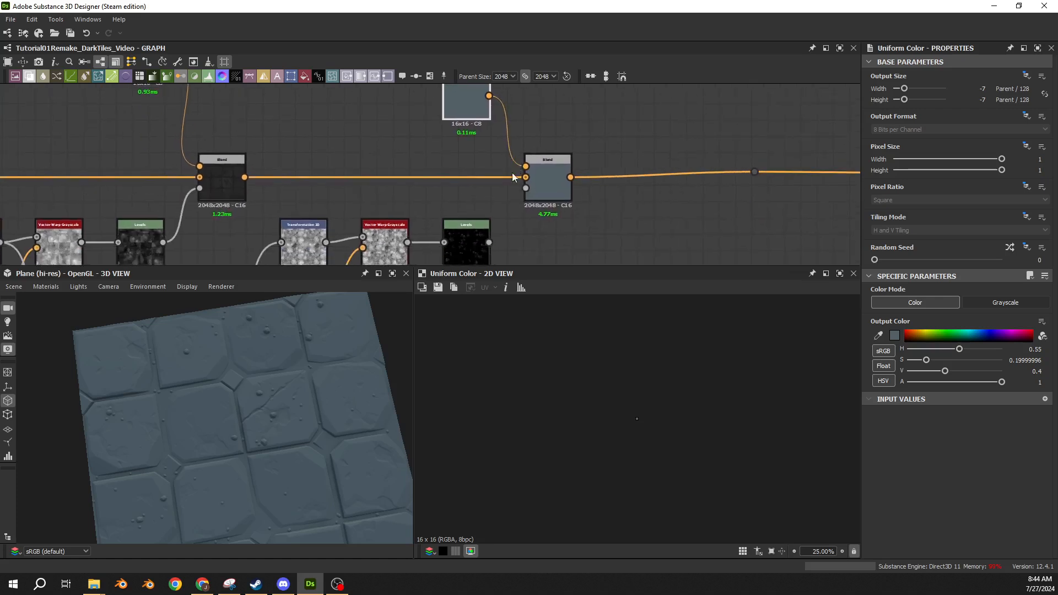
{"action": "left_click_drag", "start_coordinate": [526, 189], "coordinate": [525, 189]}
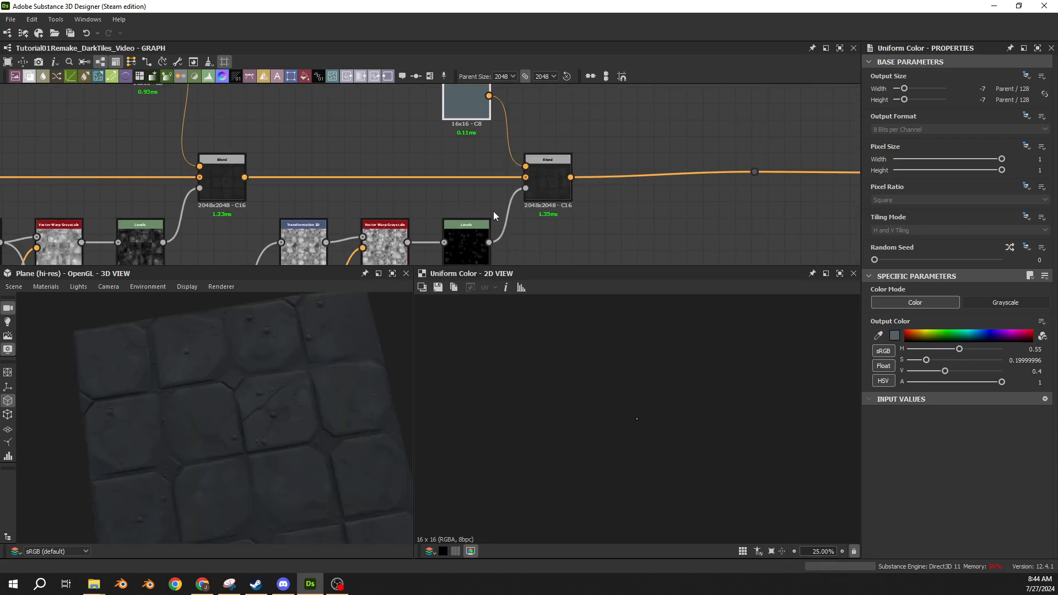
- Examine the new colour variation close up on the tiles in the 3D view
{"action": "scroll", "coordinate": [297, 434], "scroll_direction": "up", "scroll_amount": 3}
{"action": "scroll", "coordinate": [267, 373], "scroll_direction": "up", "scroll_amount": 5}
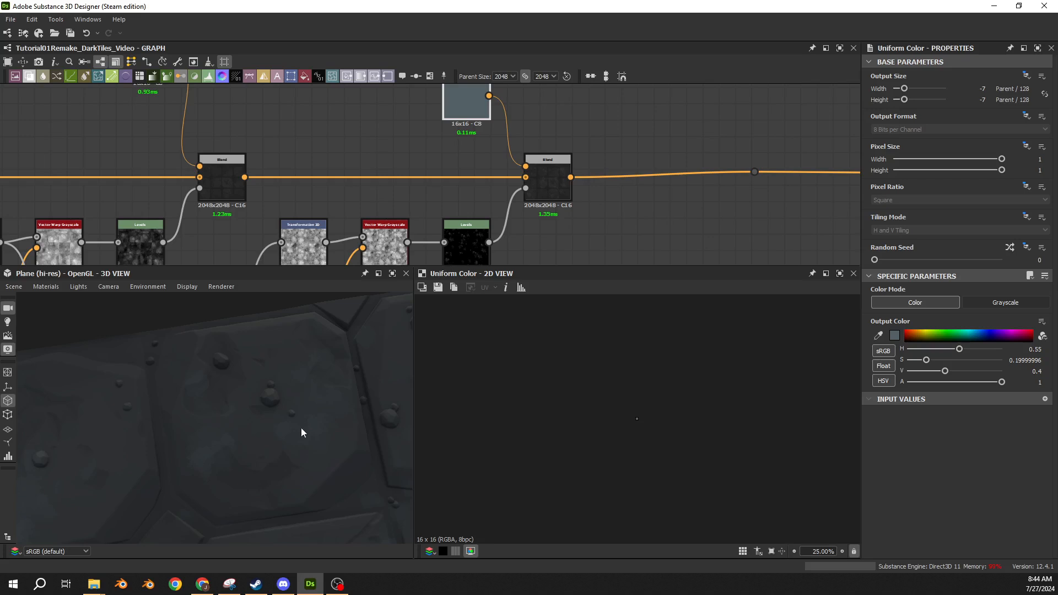
{"action": "middle_click_drag", "start_coordinate": [366, 178], "coordinate": [384, 142]}
{"action": "right_click_drag", "start_coordinate": [386, 353], "coordinate": [237, 469]}
{"action": "middle_click_drag", "start_coordinate": [237, 474], "coordinate": [246, 373]}
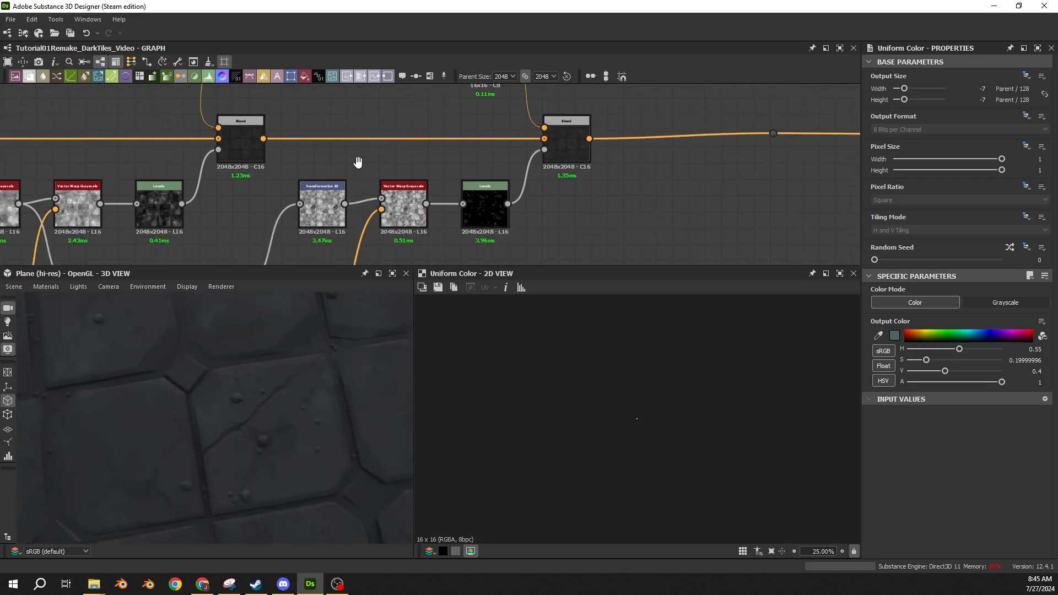
{"action": "middle_click_drag", "start_coordinate": [356, 163], "coordinate": [360, 148]}
- Preview the Transformation 2D node and the Slope Blur Grayscale output feeding it to compare the pattern scale
{"action": "left_click", "coordinate": [332, 192]}
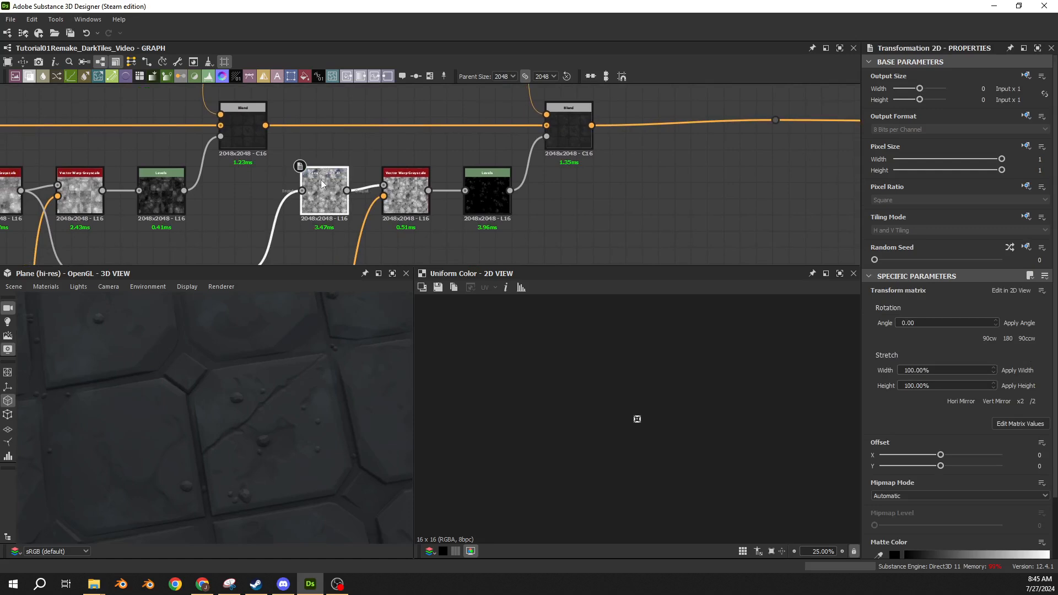
{"action": "scroll", "coordinate": [638, 422], "scroll_direction": "up", "scroll_amount": 10}
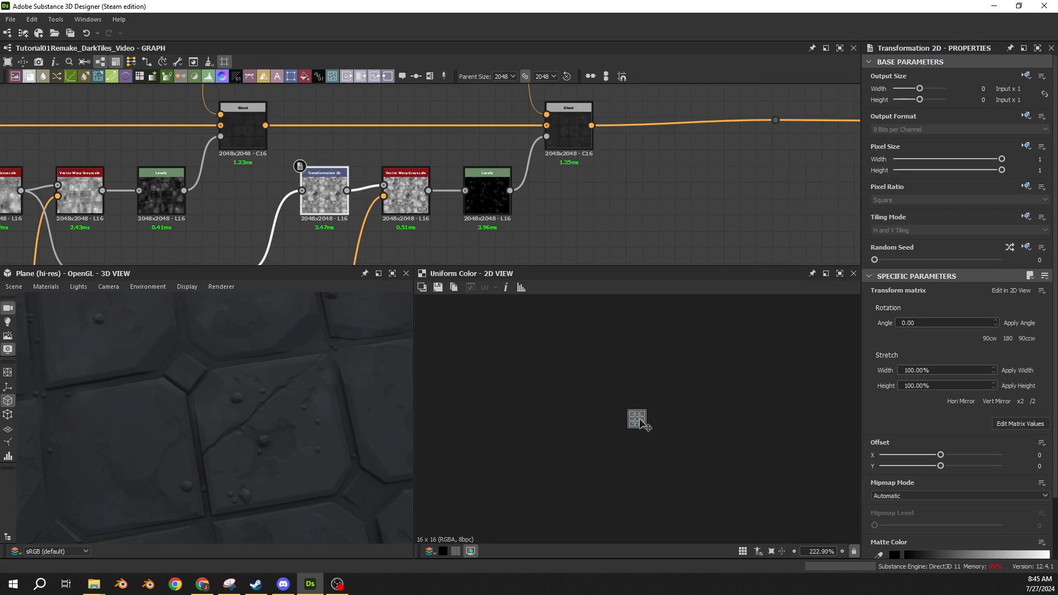
{"action": "double_click", "coordinate": [318, 193]}
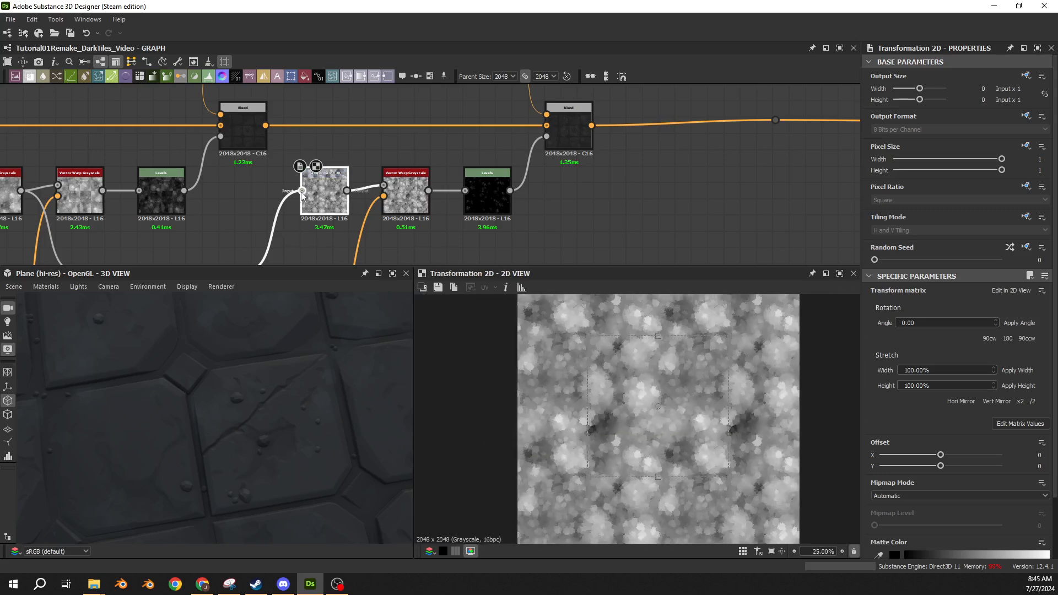
{"action": "double_click", "coordinate": [302, 192]}
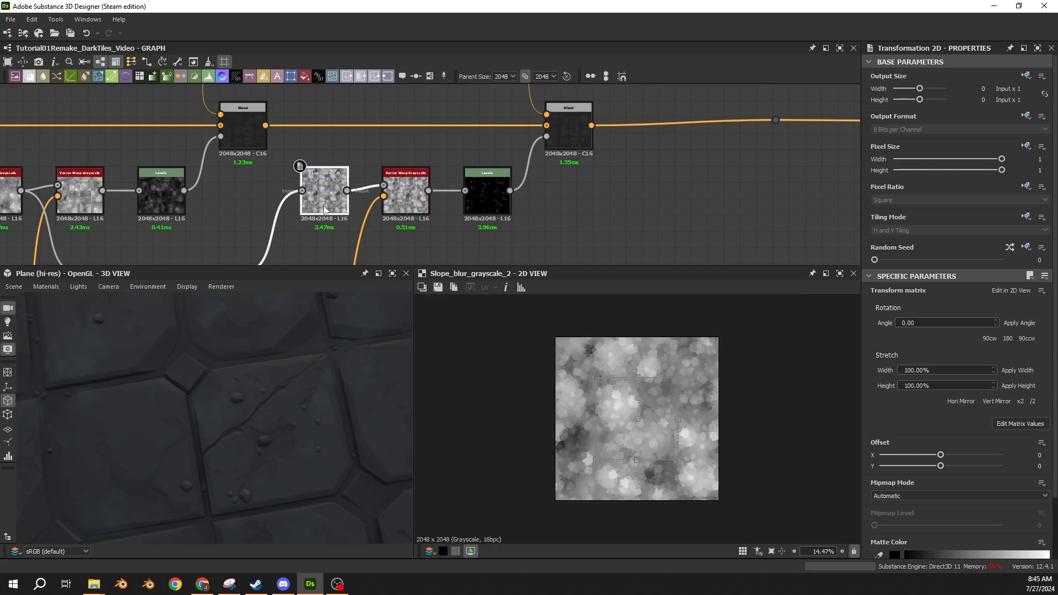
- Disable the Transformation 2D node, preview the new Blend without it, and re-enable the node
{"action": "key", "text": "shift+d"}
{"action": "scroll", "coordinate": [280, 383], "scroll_direction": "down", "scroll_amount": 5}
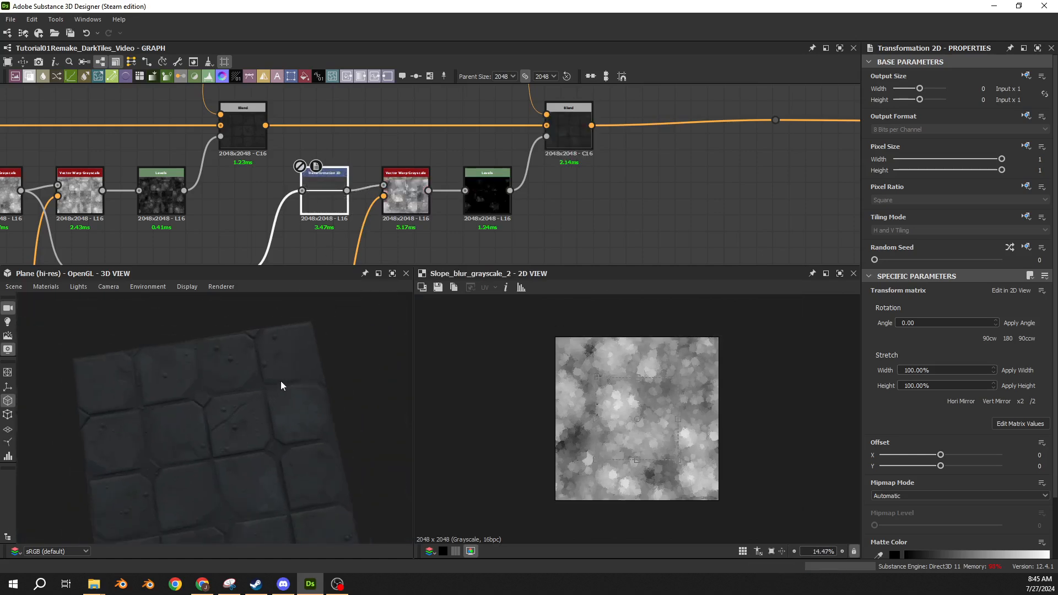
{"action": "double_click", "coordinate": [570, 140]}
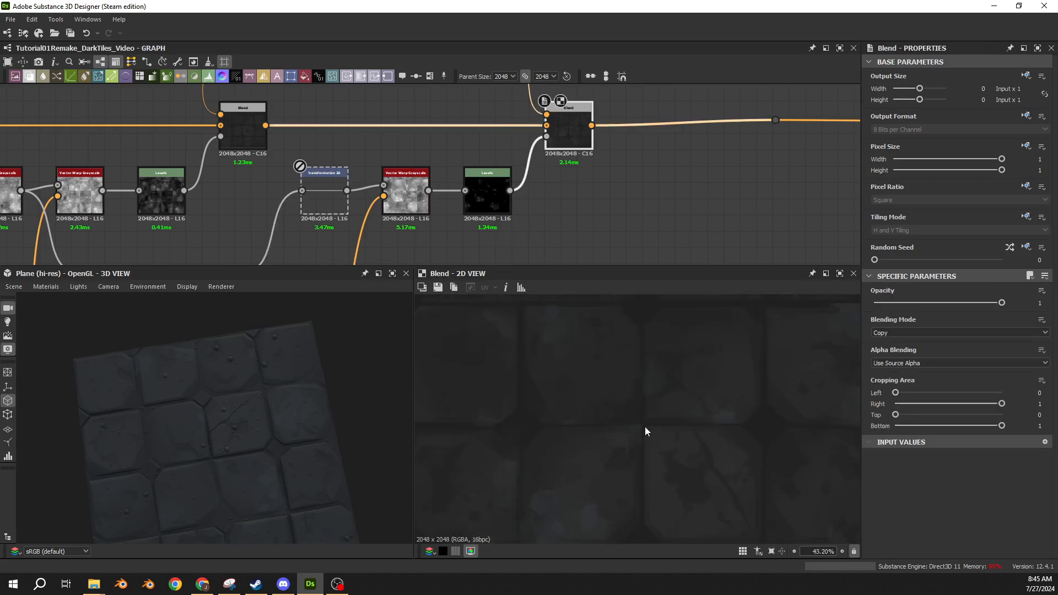
{"action": "double_click", "coordinate": [320, 200]}
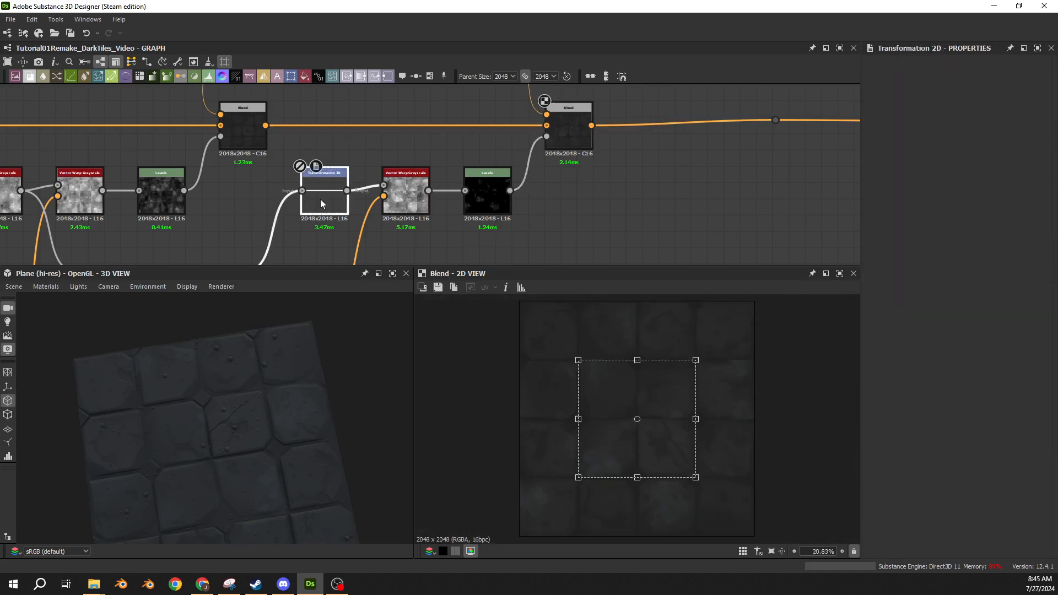
{"action": "key", "text": "shift+d"}
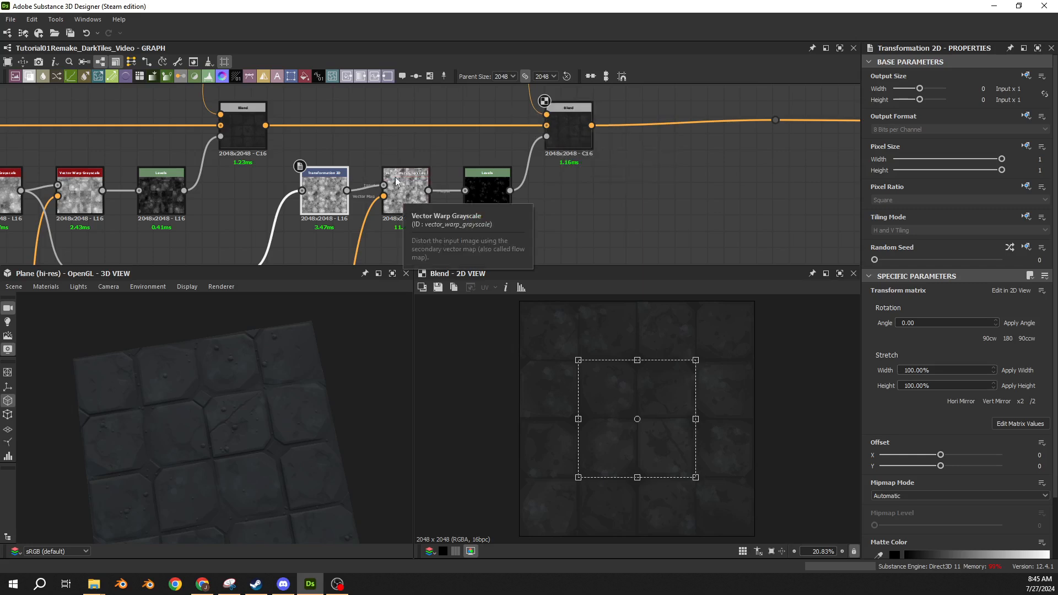
- Preview the duplicated Vector Warp Grayscale, examine the new Blend's result up close, and show the pasted Levels node's histogram
{"action": "double_click", "coordinate": [402, 190]}
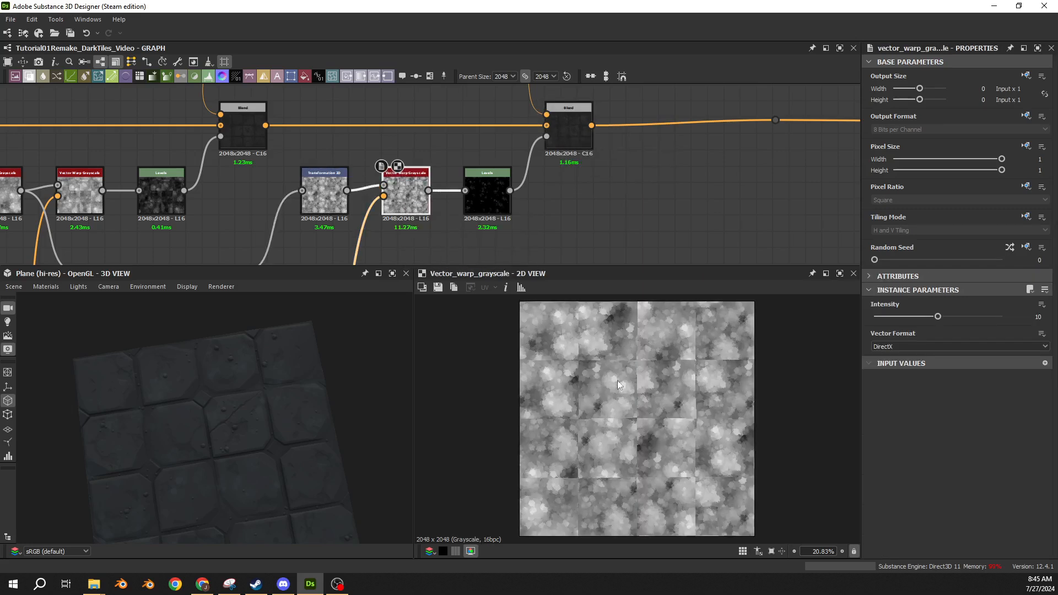
{"action": "double_click", "coordinate": [573, 138]}
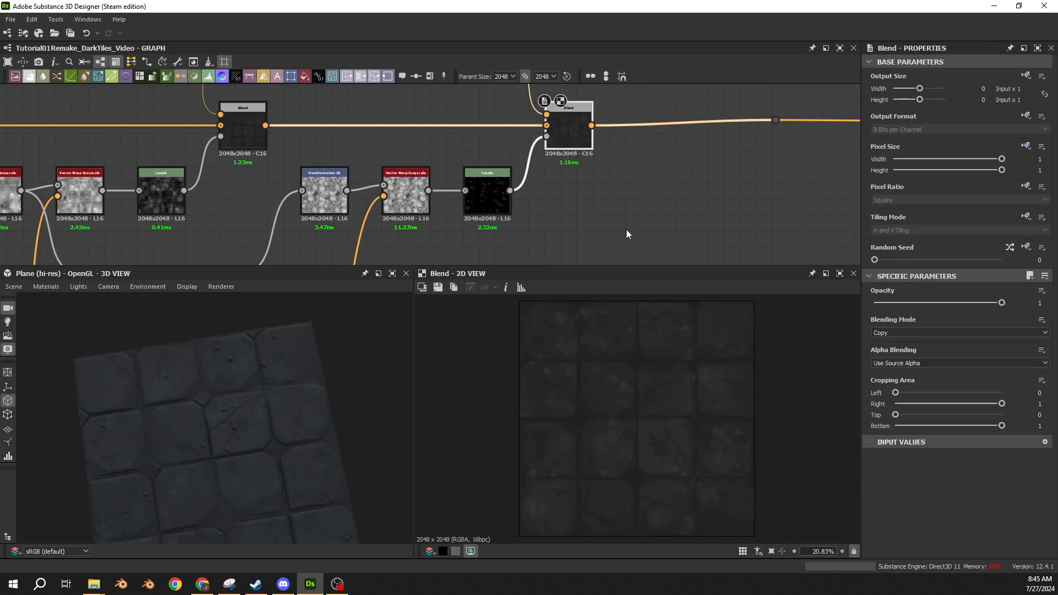
{"action": "scroll", "coordinate": [607, 379], "scroll_direction": "up", "scroll_amount": 5}
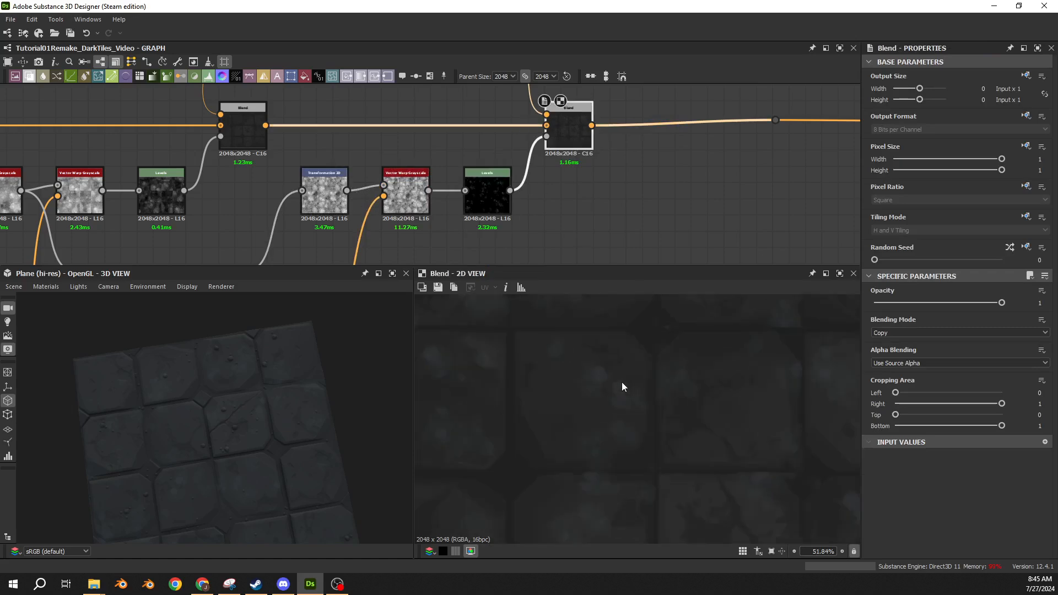
{"action": "scroll", "coordinate": [606, 384], "scroll_direction": "down", "scroll_amount": 4}
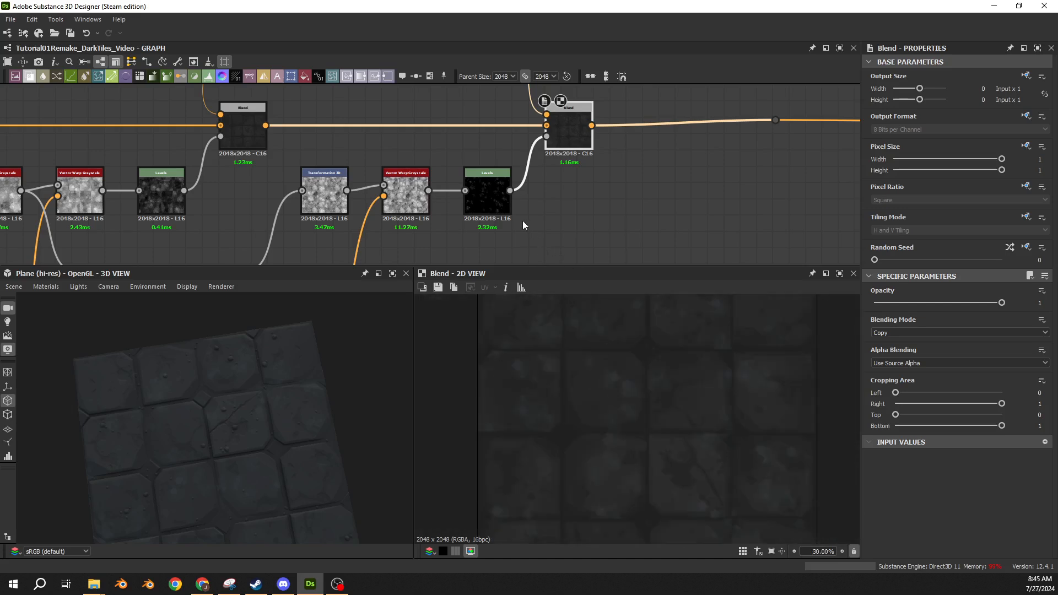
{"action": "left_click", "coordinate": [493, 198]}
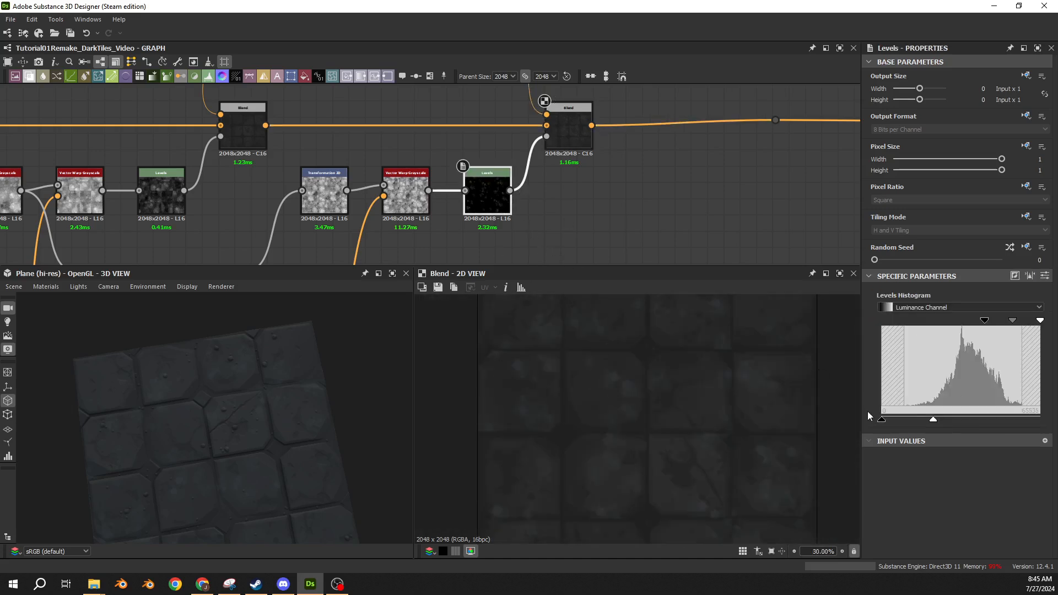
- Try a higher output level and a shifted input low on the Levels histogram, undoing both changes
{"action": "left_click_drag", "start_coordinate": [935, 422], "coordinate": [1046, 434]}
{"action": "key", "text": "ctrl+z"}
{"action": "mouse_move", "coordinate": [985, 321]}
{"action": "left_mouse_down"}
{"action": "mouse_move", "coordinate": [931, 326]}
{"action": "mouse_move", "coordinate": [986, 333]}
{"action": "mouse_move", "coordinate": [971, 332]}
{"action": "mouse_move", "coordinate": [1000, 346]}
{"action": "mouse_move", "coordinate": [954, 344]}
{"action": "mouse_move", "coordinate": [1014, 325]}
{"action": "mouse_move", "coordinate": [990, 326]}
{"action": "left_mouse_up"}
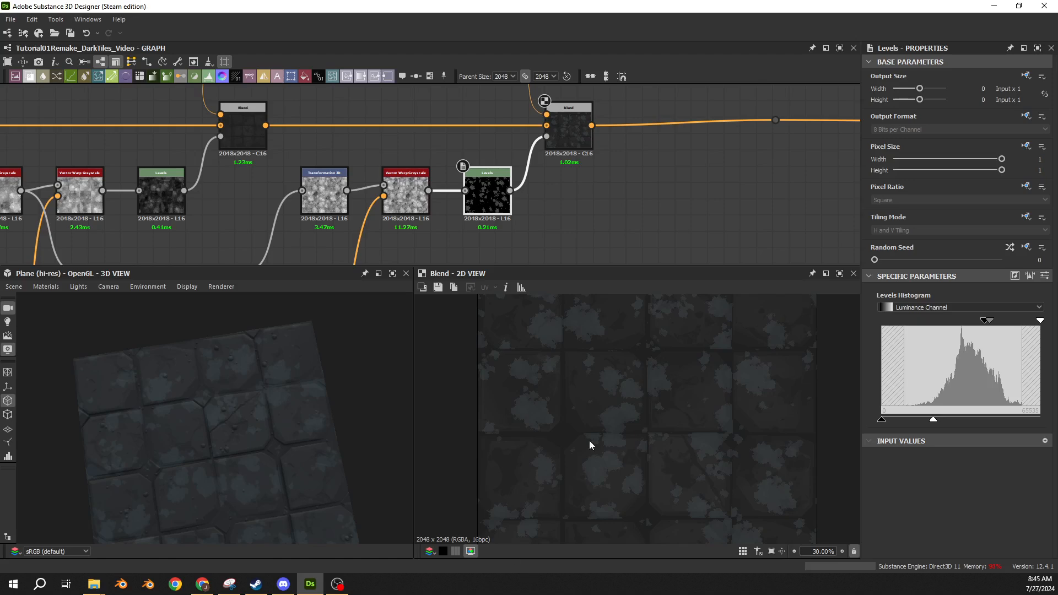
{"action": "key", "text": "ctrl+z"}
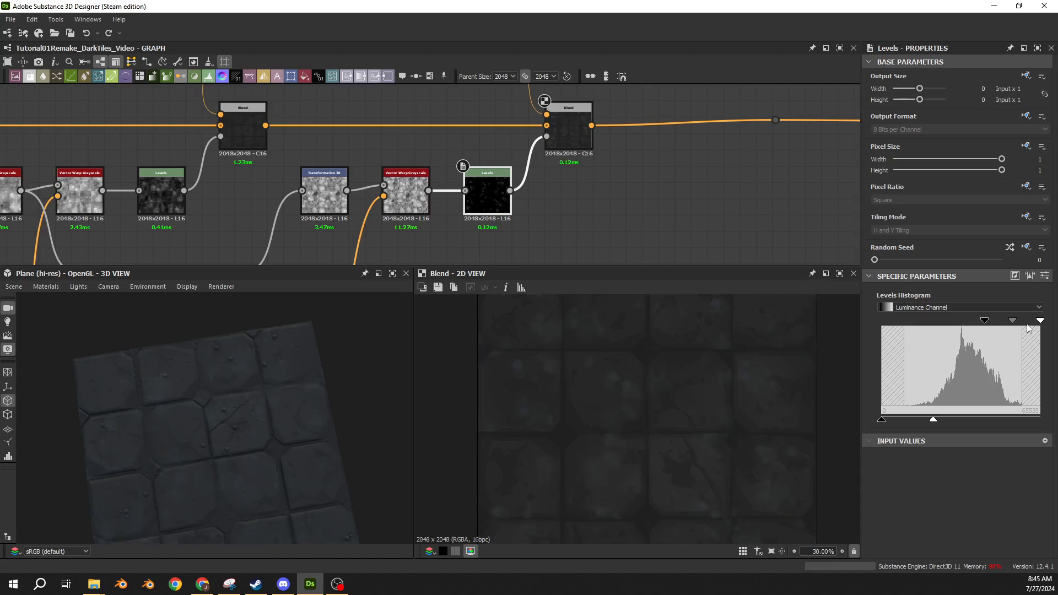
- Add a dot node further along the slope-blurred noise link, past the newest Blend, and preview it
{"action": "scroll", "coordinate": [597, 217], "scroll_direction": "down", "scroll_amount": 3}
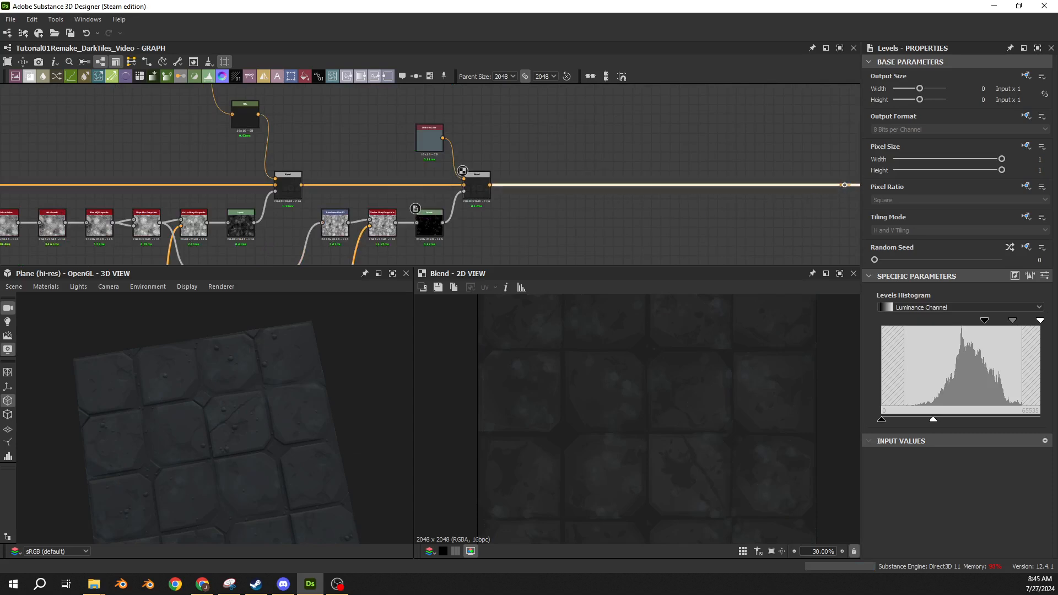
{"action": "middle_click_drag", "start_coordinate": [434, 237], "coordinate": [397, 243]}
{"action": "double_click", "coordinate": [438, 250]}
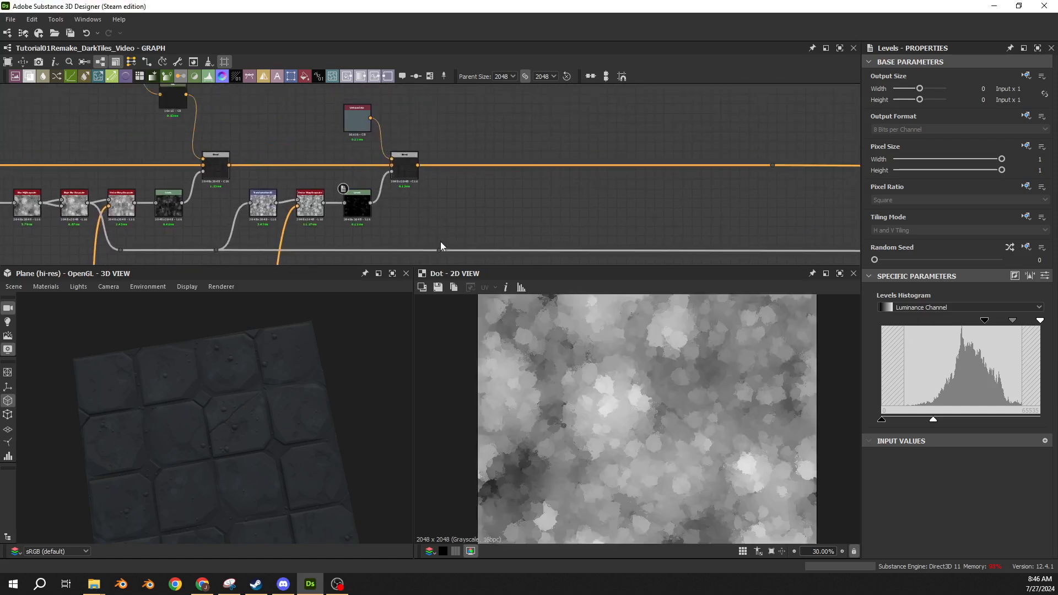
- Try a Transformation 2D node fed from the new noise dot, and delete it
{"action": "left_click_drag", "start_coordinate": [444, 249], "coordinate": [461, 186]}
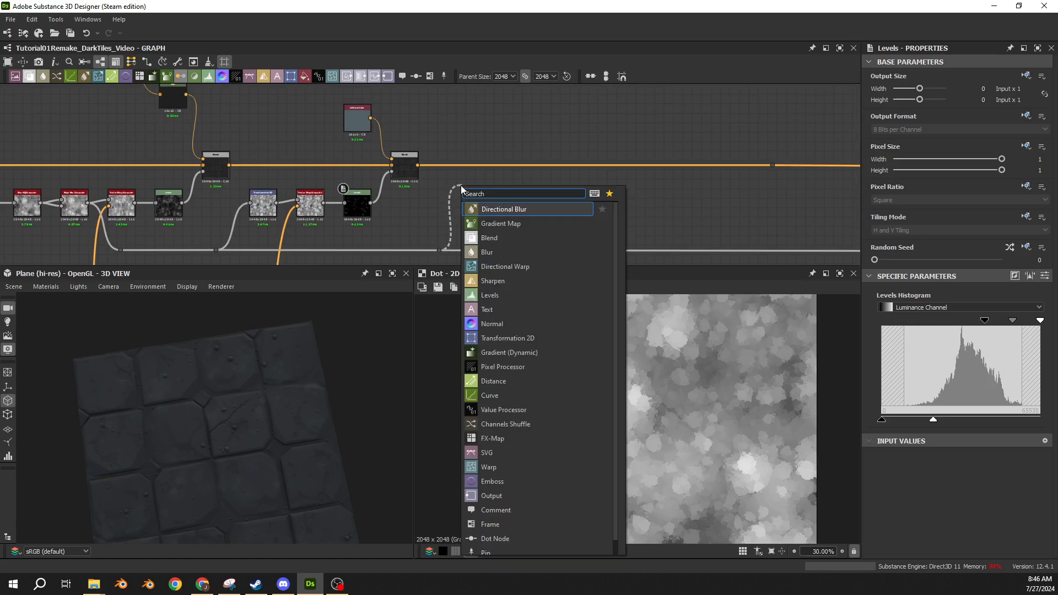
{"action": "type", "text": "trans"}
{"action": "left_click", "coordinate": [482, 213]}
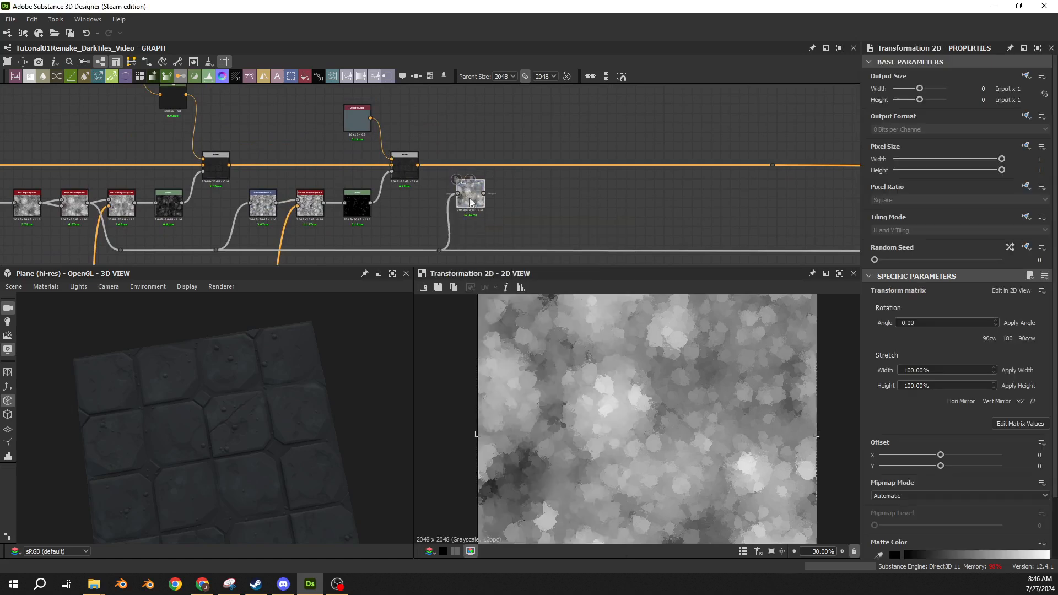
{"action": "left_click_drag", "start_coordinate": [470, 199], "coordinate": [461, 209]}
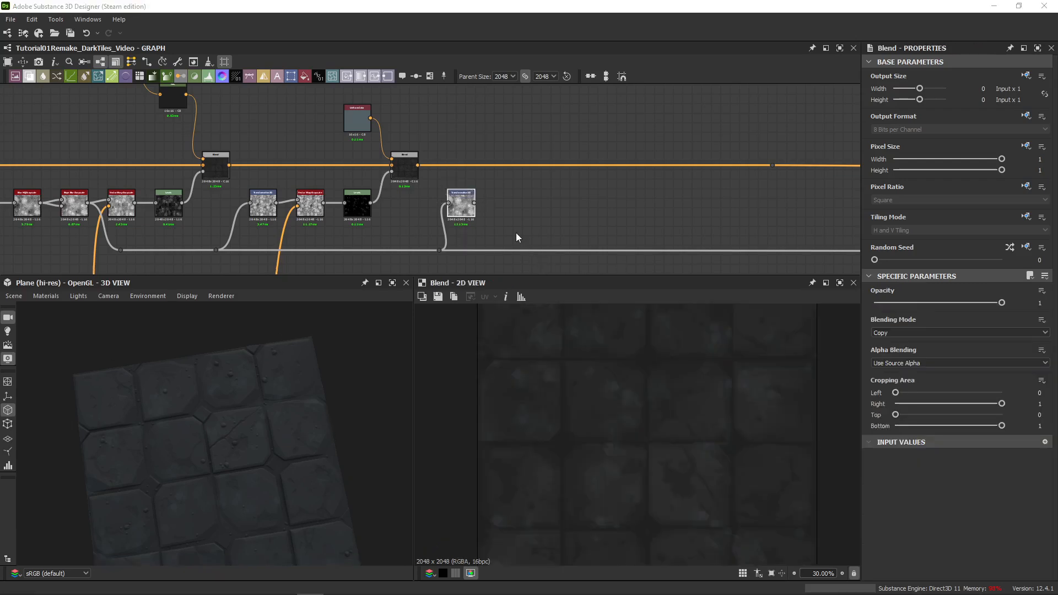
{"action": "scroll", "coordinate": [499, 215], "scroll_direction": "up", "scroll_amount": 4}
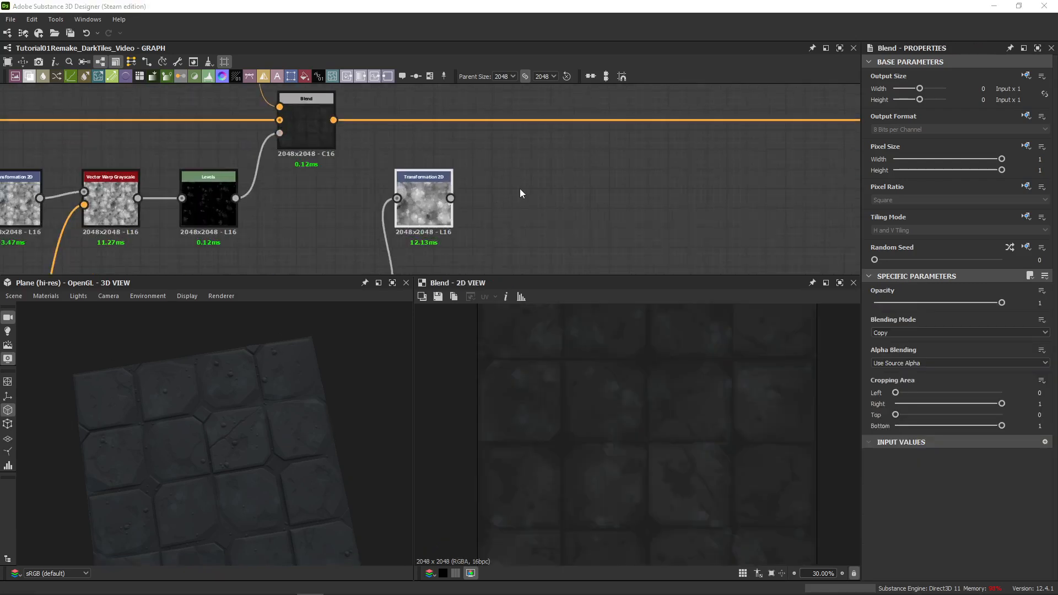
{"action": "left_click", "coordinate": [414, 209]}
{"action": "key", "text": "Delete"}
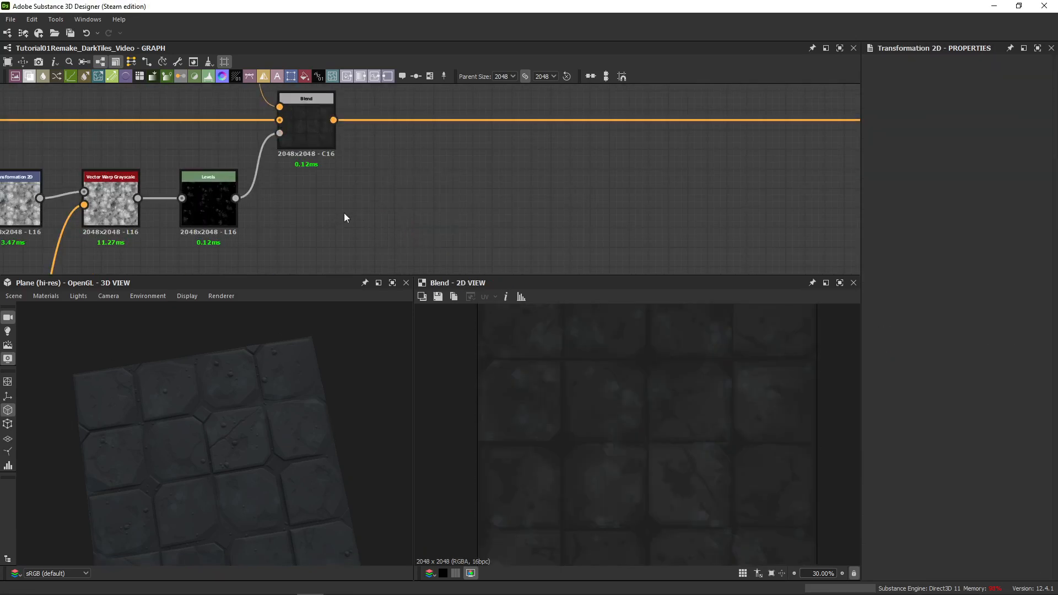
- Add a Vector Warp Grayscale node with intensity 15 beside the last Blend and feed it from the noise dot
{"action": "scroll", "coordinate": [366, 188], "scroll_direction": "down", "scroll_amount": 2}
{"action": "left_click_drag", "start_coordinate": [398, 150], "coordinate": [399, 149]}
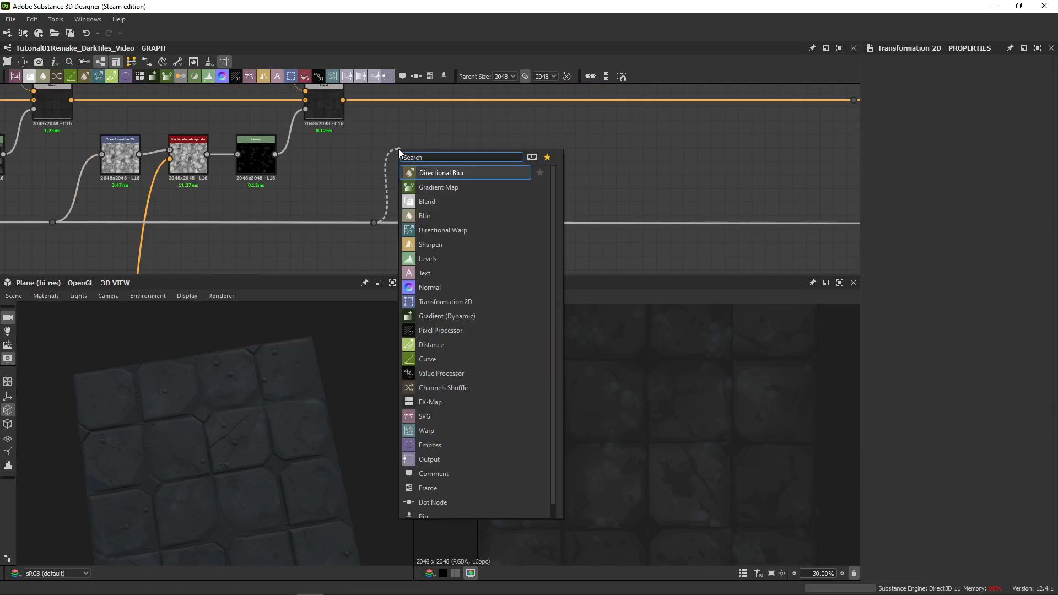
{"action": "key", "text": "Escape"}
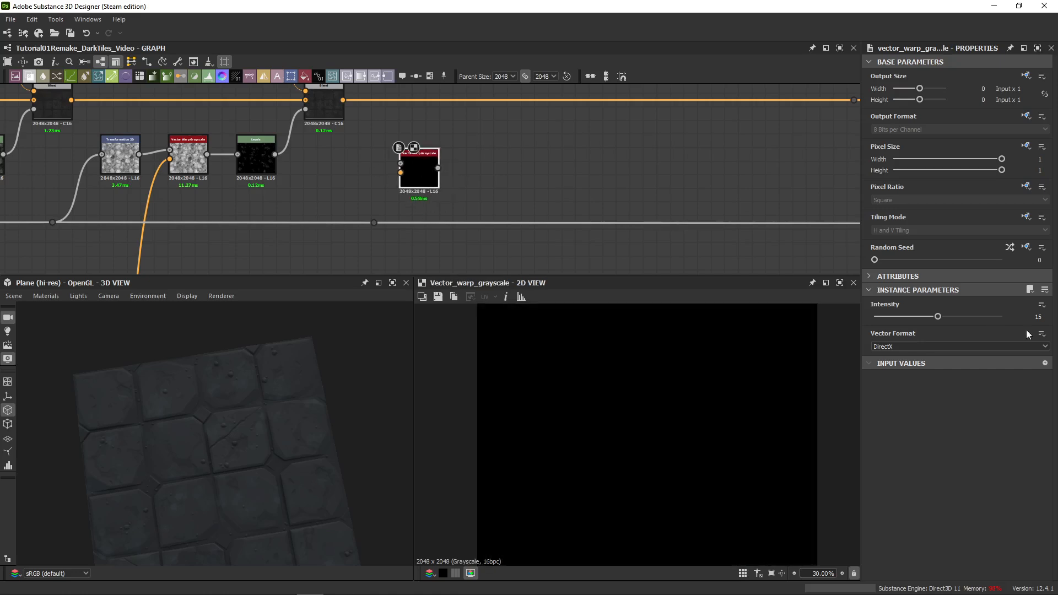
{"action": "middle_click_drag", "start_coordinate": [270, 190], "coordinate": [349, 210]}
{"action": "left_click", "coordinate": [268, 180]}
{"action": "left_click", "coordinate": [495, 196]}
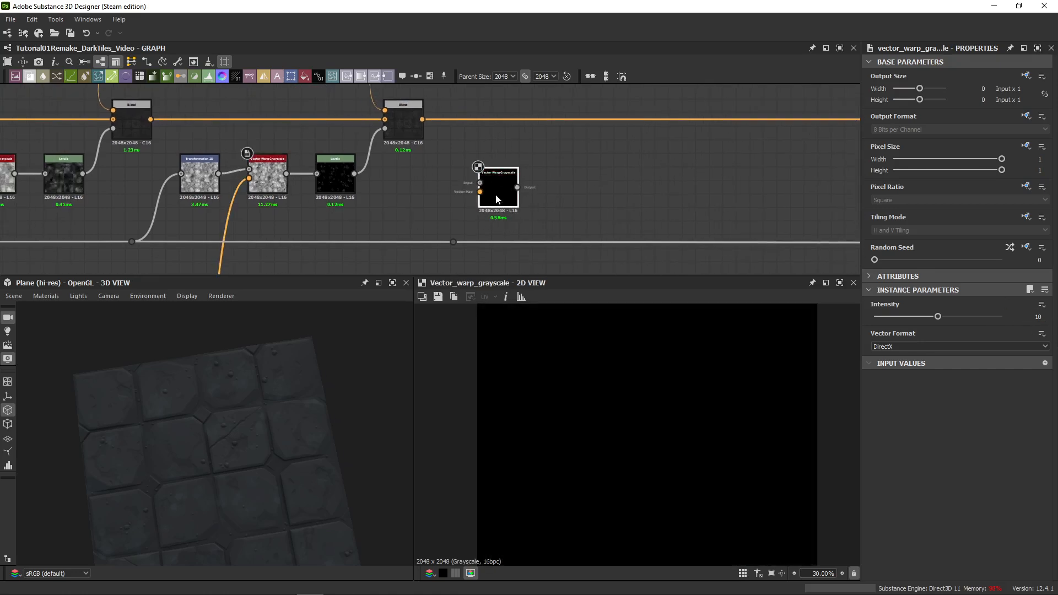
{"action": "left_click_drag", "start_coordinate": [495, 196], "coordinate": [482, 182]}
{"action": "left_click_drag", "start_coordinate": [453, 241], "coordinate": [467, 169]}
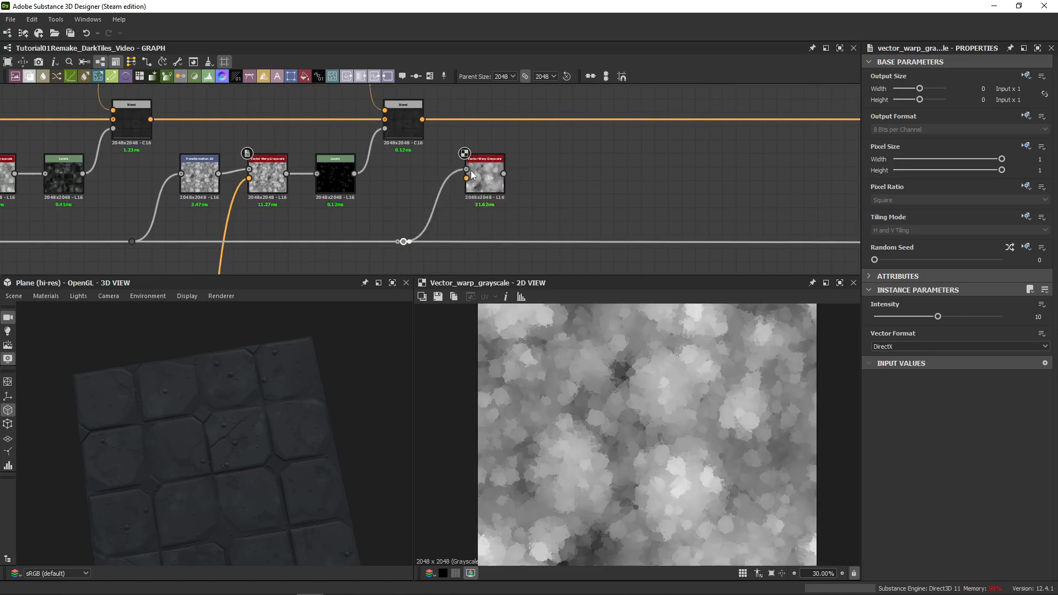
- Extend the random per-tile colour link with another dot node past its last branch
{"action": "scroll", "coordinate": [472, 172], "scroll_direction": "down", "scroll_amount": 4}
{"action": "middle_click_drag", "start_coordinate": [496, 259], "coordinate": [496, 127]}
{"action": "scroll", "coordinate": [480, 194], "scroll_direction": "down", "scroll_amount": 3}
{"action": "middle_click_drag", "start_coordinate": [478, 220], "coordinate": [469, 113]}
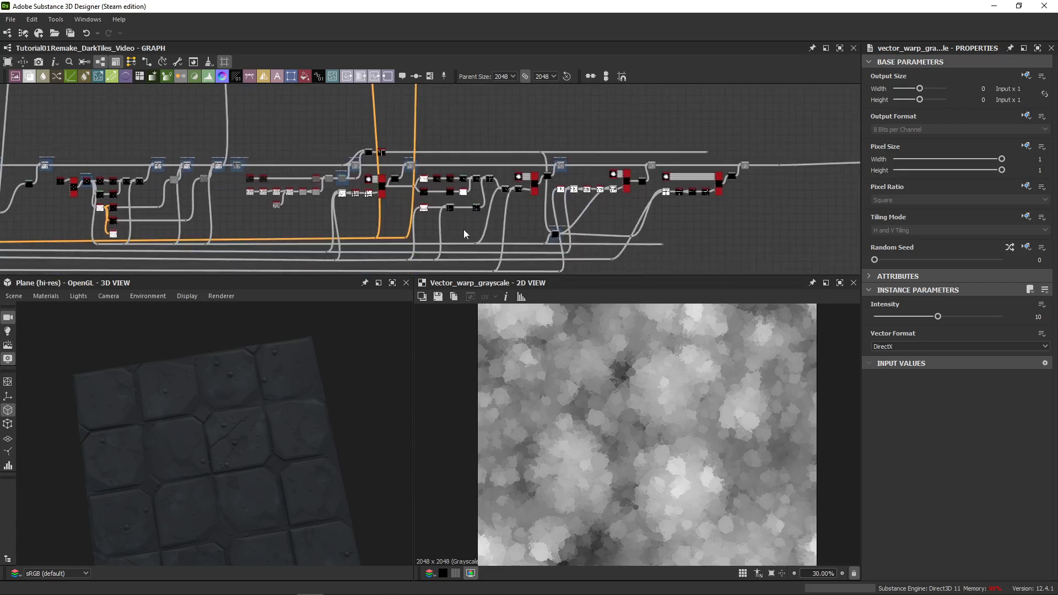
{"action": "scroll", "coordinate": [389, 234], "scroll_direction": "up", "scroll_amount": 3}
{"action": "left_click_drag", "start_coordinate": [360, 232], "coordinate": [441, 226]}
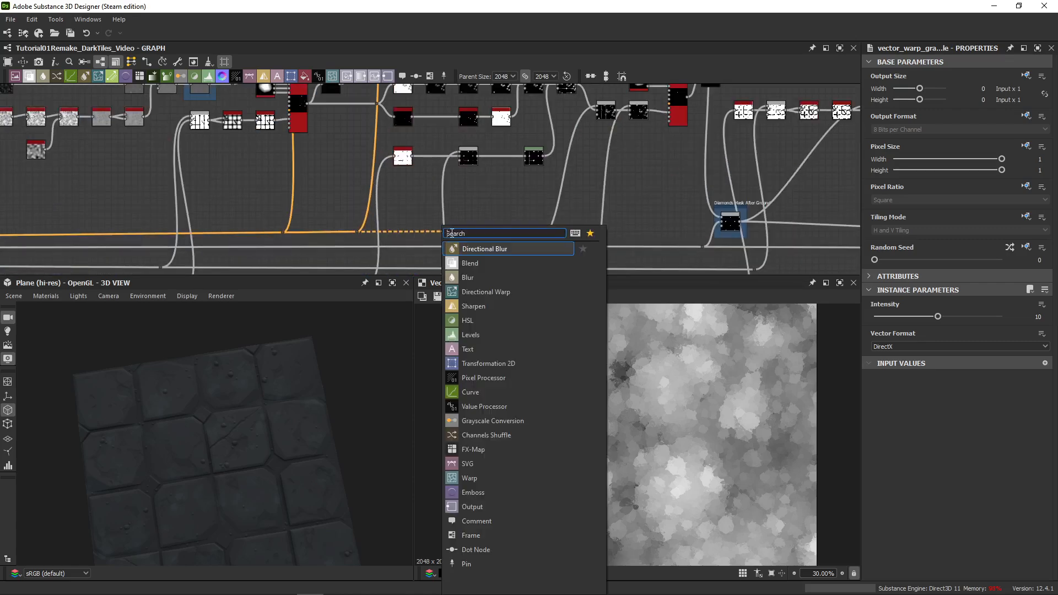
{"action": "key", "text": "Escape"}
{"action": "left_click_drag", "start_coordinate": [361, 232], "coordinate": [441, 230]}
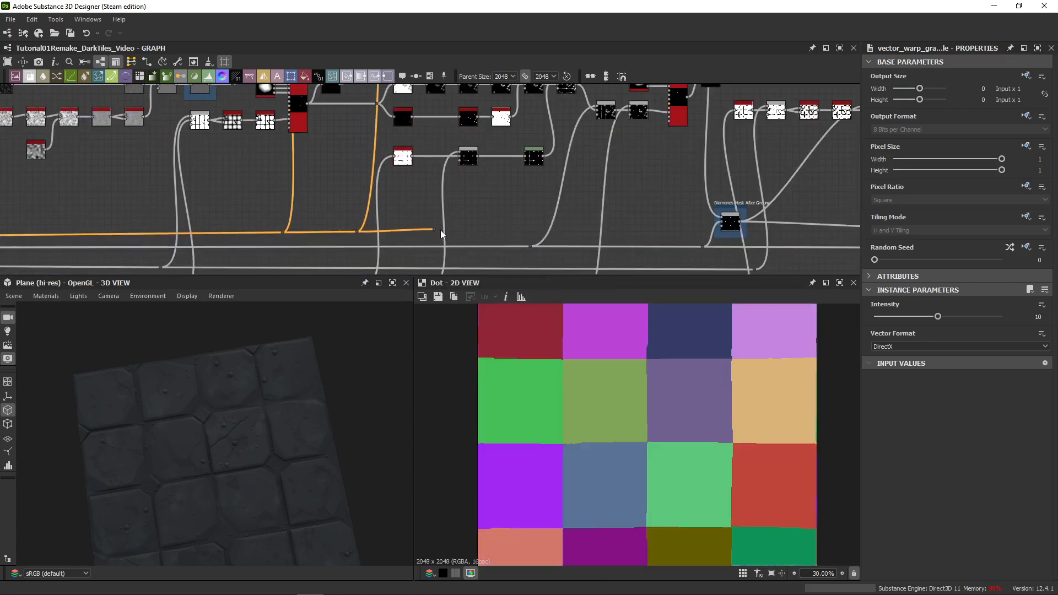
- Connect the random tile colours to the new Vector Warp Grayscale's vector map and the slope-blurred noise to its input
{"action": "scroll", "coordinate": [439, 231], "scroll_direction": "down", "scroll_amount": 5}
{"action": "scroll", "coordinate": [436, 190], "scroll_direction": "up", "scroll_amount": 5}
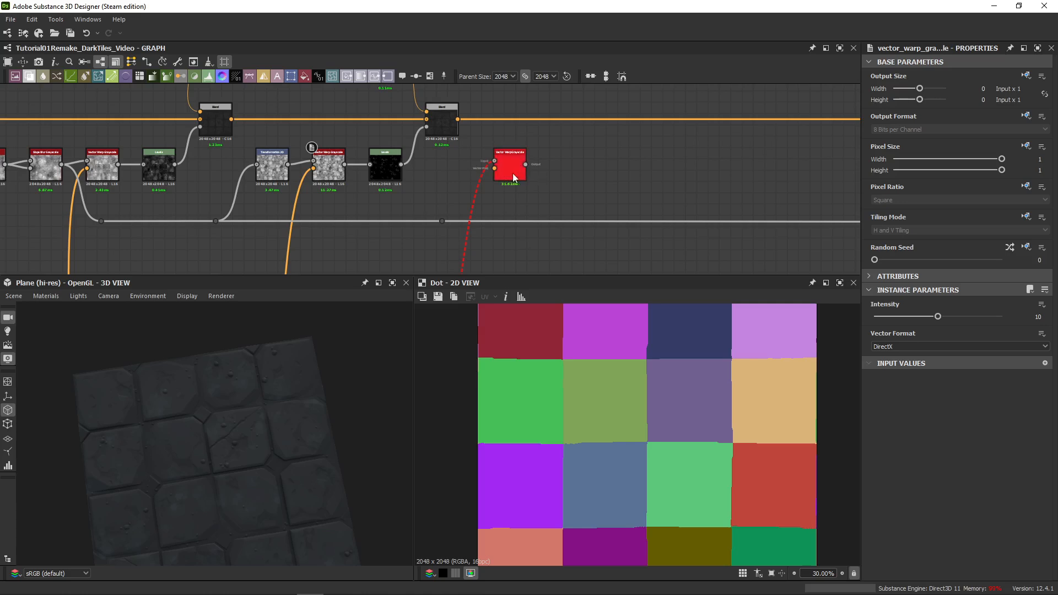
{"action": "left_click_drag", "start_coordinate": [448, 220], "coordinate": [494, 161]}
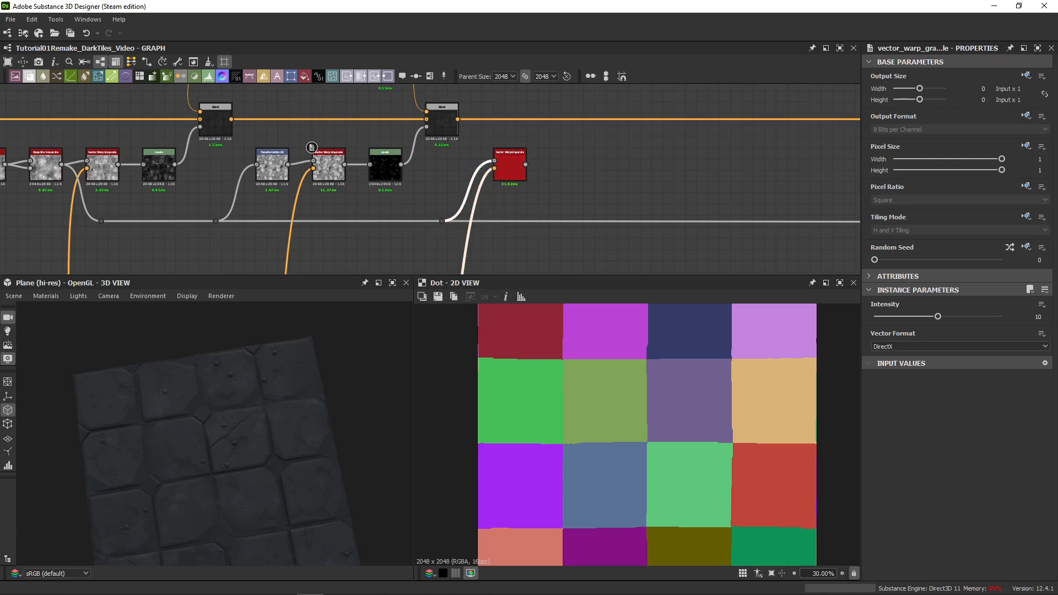
- Add a Levels node after the new warp with input low 0.6442006, input high 0.936019 and output high 0.161442, displayed as sliders
{"action": "middle_click_drag", "start_coordinate": [504, 162], "coordinate": [394, 161]}
{"action": "scroll", "coordinate": [393, 161], "scroll_direction": "up", "scroll_amount": 2}
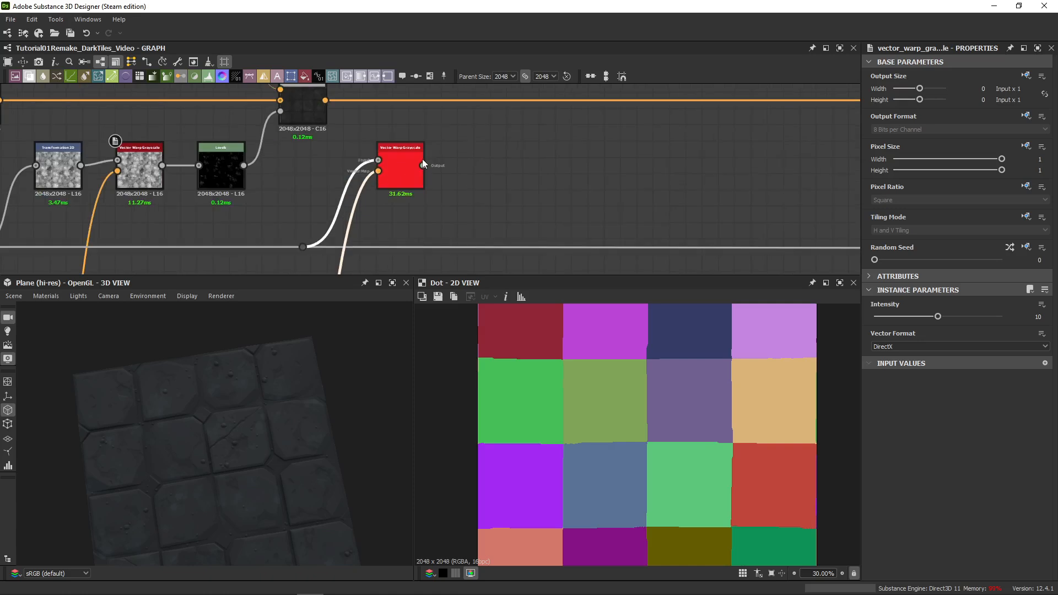
{"action": "left_click_drag", "start_coordinate": [423, 166], "coordinate": [462, 164]}
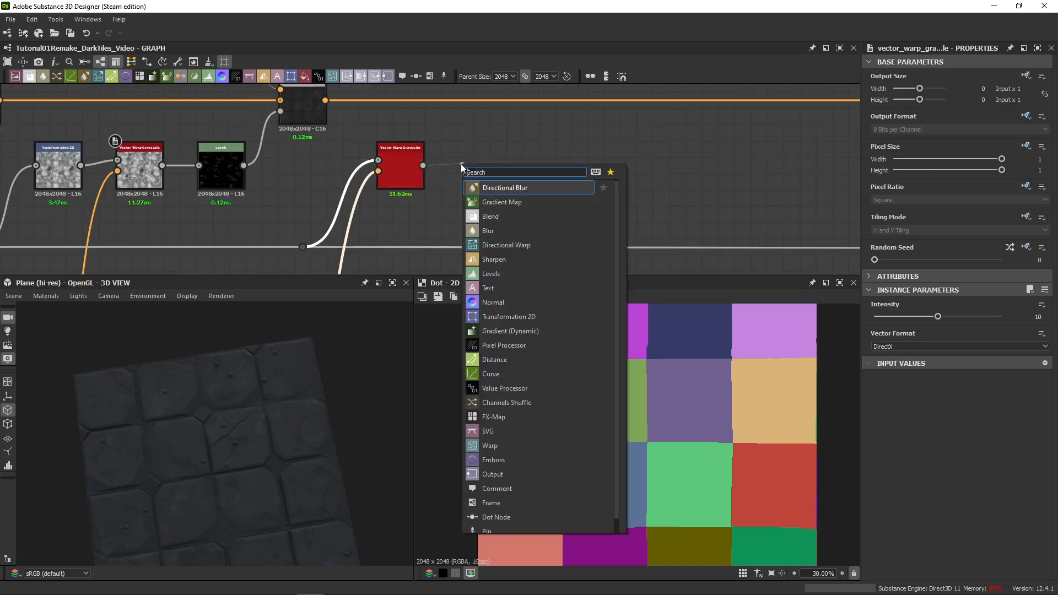
{"action": "left_click", "coordinate": [453, 163]}
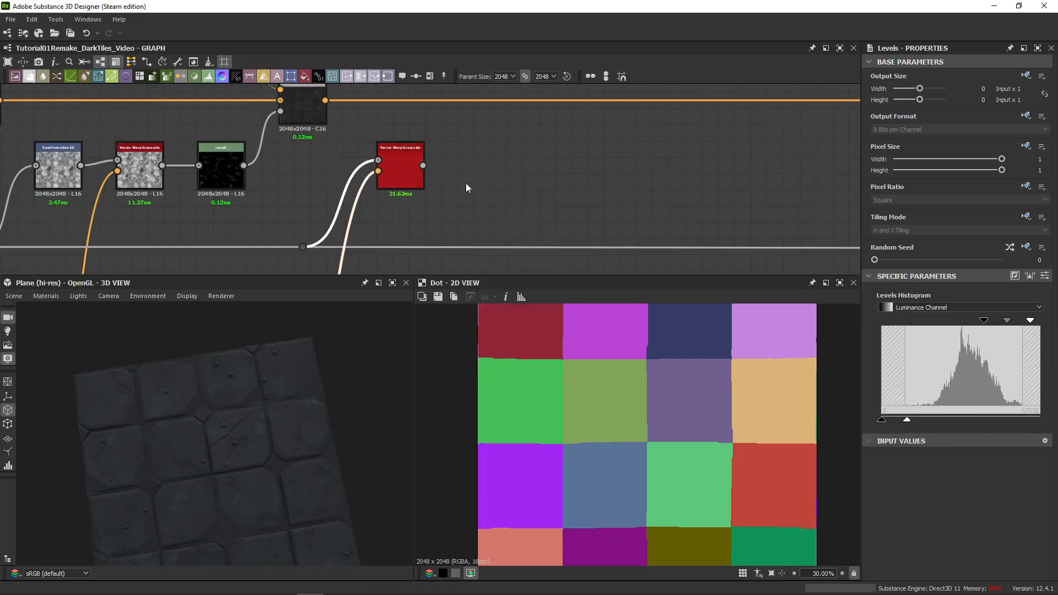
{"action": "left_click_drag", "start_coordinate": [424, 166], "coordinate": [459, 166]}
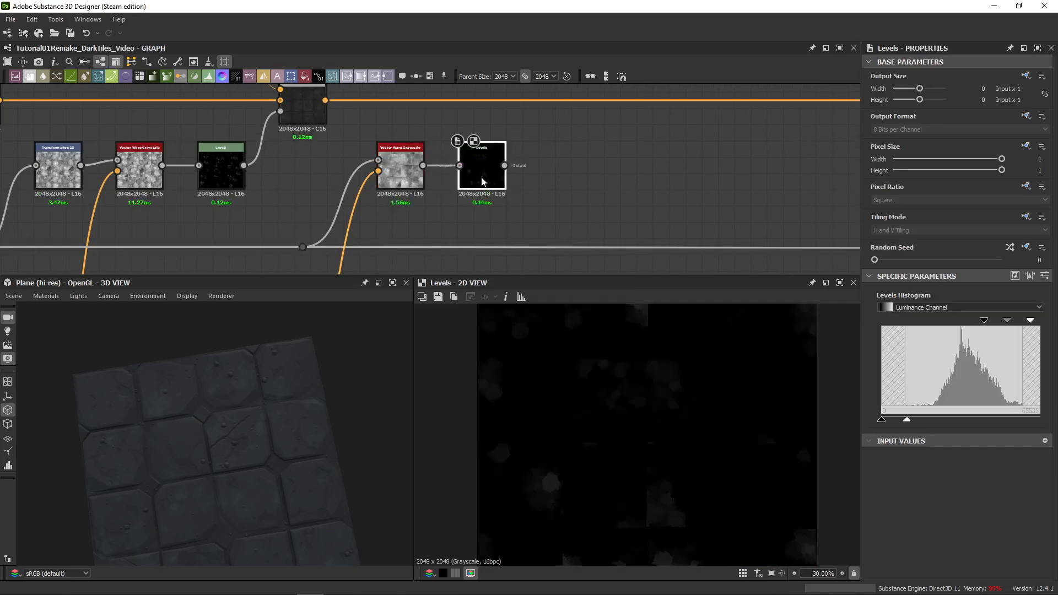
{"action": "left_click", "coordinate": [1045, 276]}
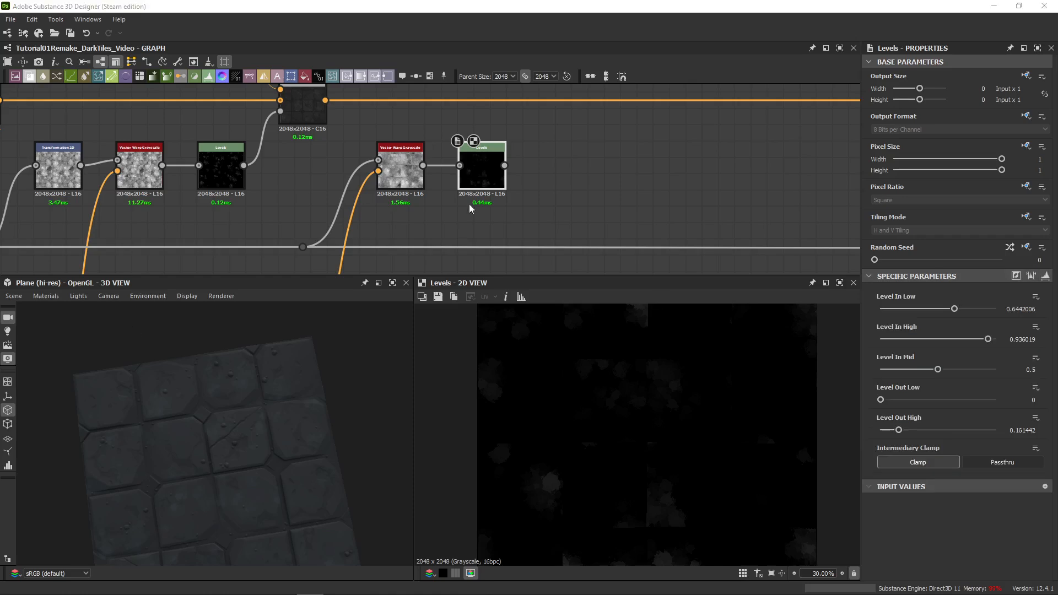
- Duplicate the blue-grey Uniform Color and its Blend, giving the copied colour hue 0.7, saturation 0.2 and value 0.5
{"action": "middle_click_drag", "start_coordinate": [473, 141], "coordinate": [483, 245]}
{"action": "scroll", "coordinate": [482, 245], "scroll_direction": "down", "scroll_amount": 2}
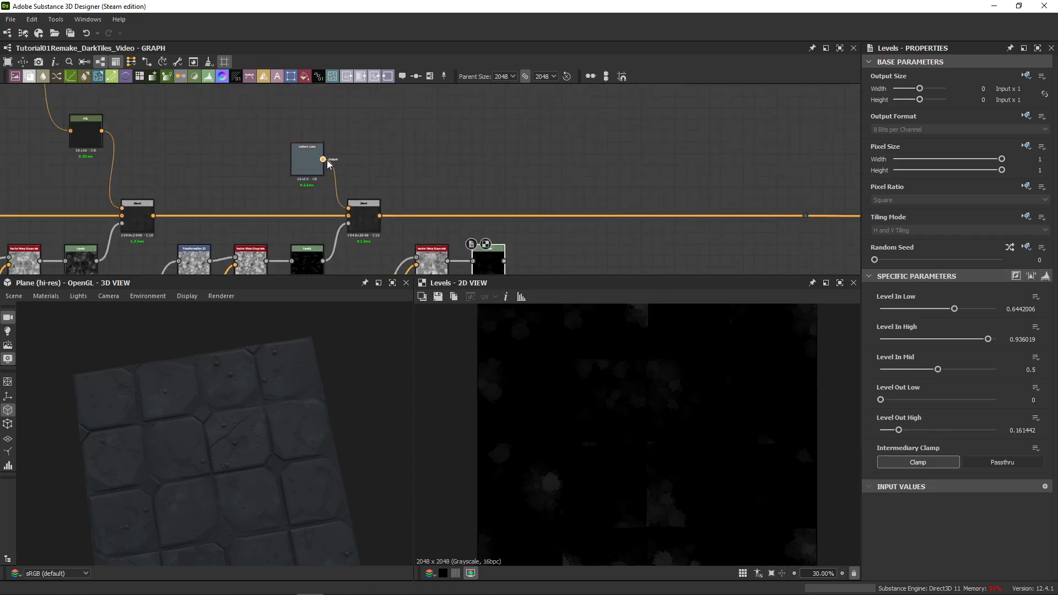
{"action": "left_click_drag", "start_coordinate": [377, 107], "coordinate": [285, 218]}
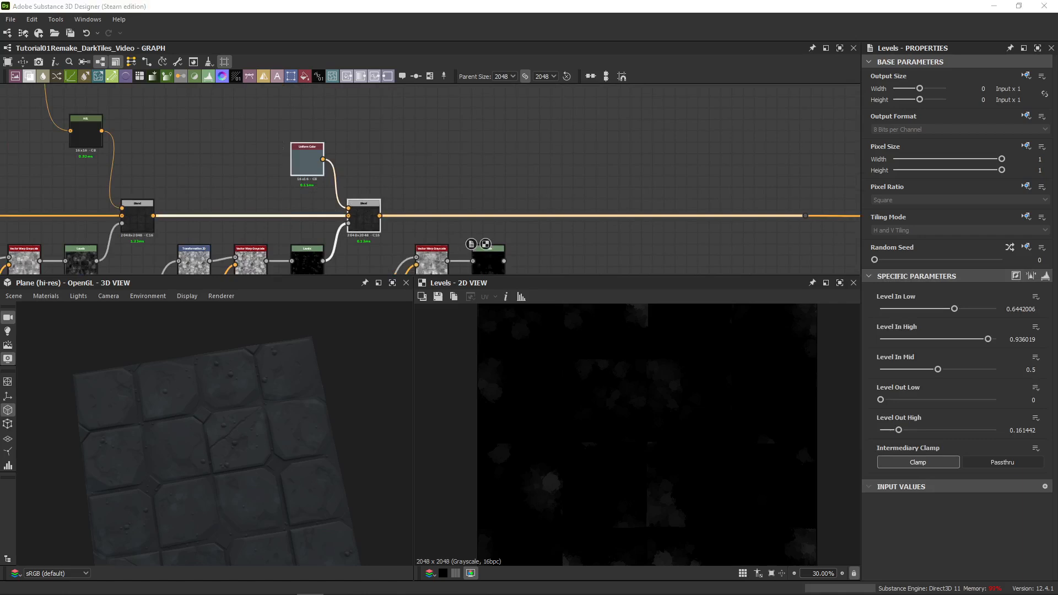
{"action": "key", "text": "ctrl+v"}
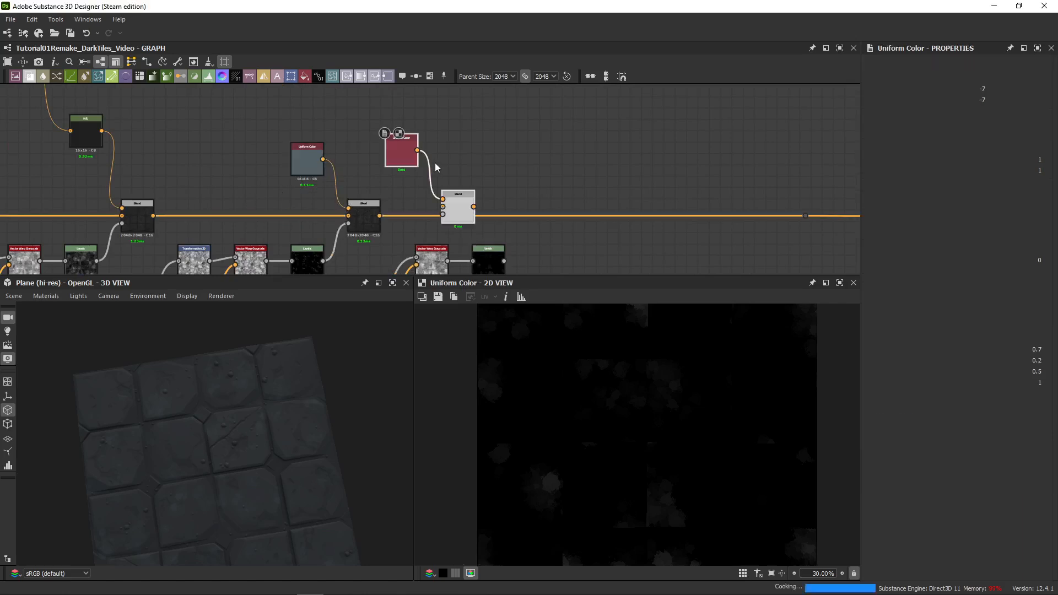
- Insert the duplicated Blend into the main colour chain after the previous Blend and use the new Levels as its opacity mask
{"action": "left_click_drag", "start_coordinate": [455, 204], "coordinate": [508, 175]}
{"action": "left_click_drag", "start_coordinate": [380, 216], "coordinate": [495, 177]}
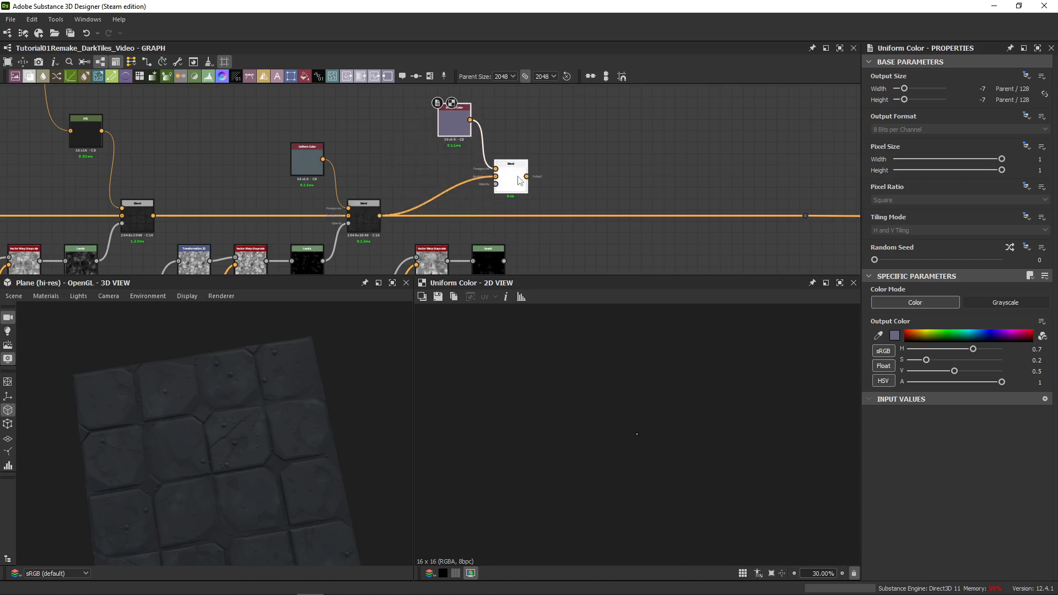
{"action": "left_click_drag", "start_coordinate": [613, 114], "coordinate": [805, 216]}
{"action": "left_click_drag", "start_coordinate": [587, 103], "coordinate": [464, 180]}
{"action": "left_click_drag", "start_coordinate": [514, 185], "coordinate": [548, 223]}
{"action": "left_click_drag", "start_coordinate": [504, 260], "coordinate": [529, 223]}
{"action": "middle_click_drag", "start_coordinate": [555, 274], "coordinate": [512, 234]}
- Set the saturation of the earlier blue-grey Uniform Color to 0.2
{"action": "left_click", "coordinate": [440, 134]}
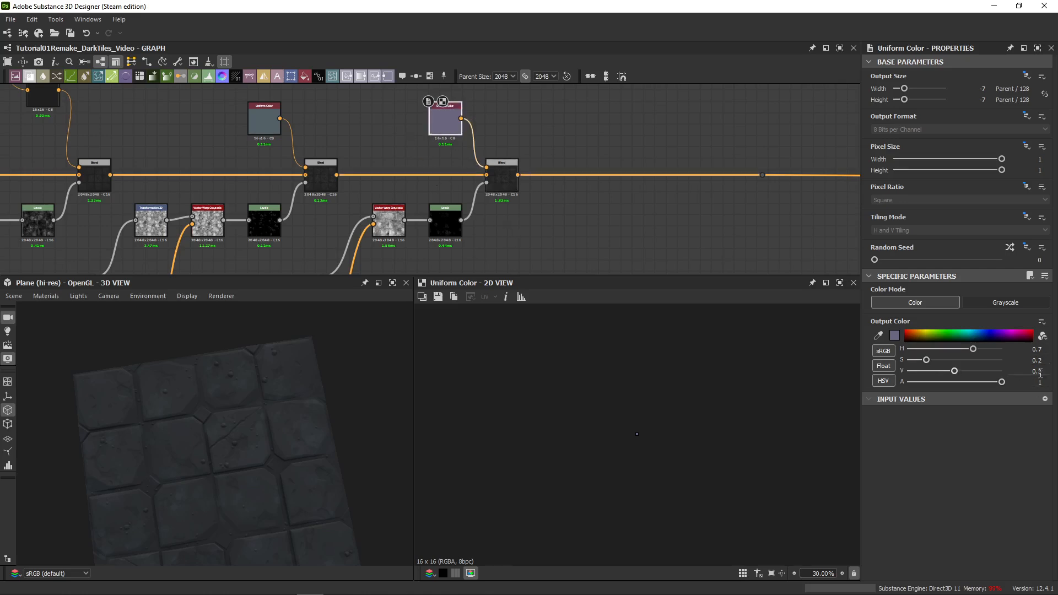
{"action": "left_click", "coordinate": [263, 131]}
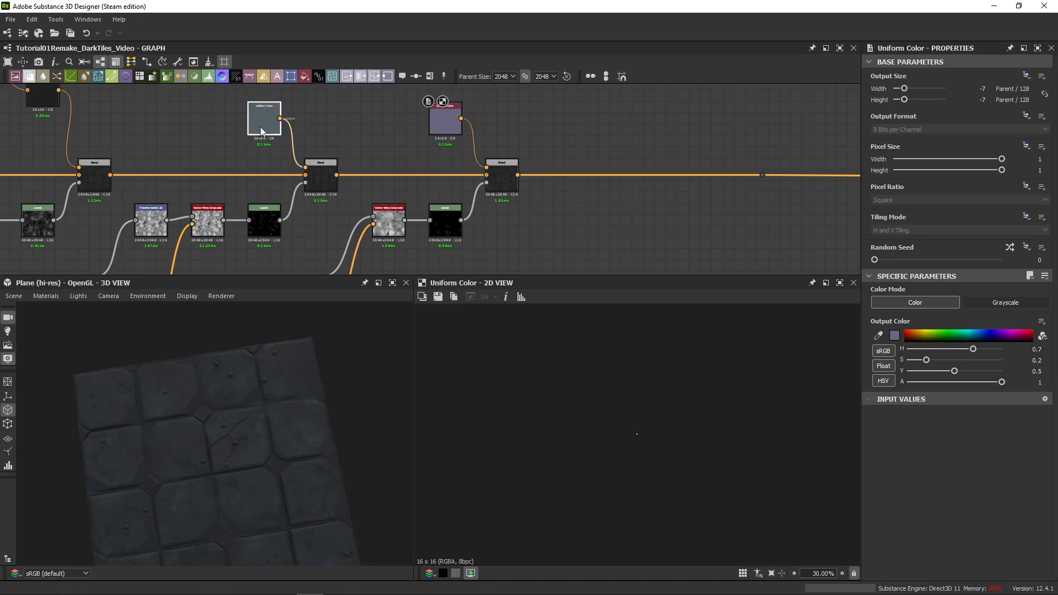
{"action": "left_click_drag", "start_coordinate": [1016, 361], "coordinate": [1049, 363]}
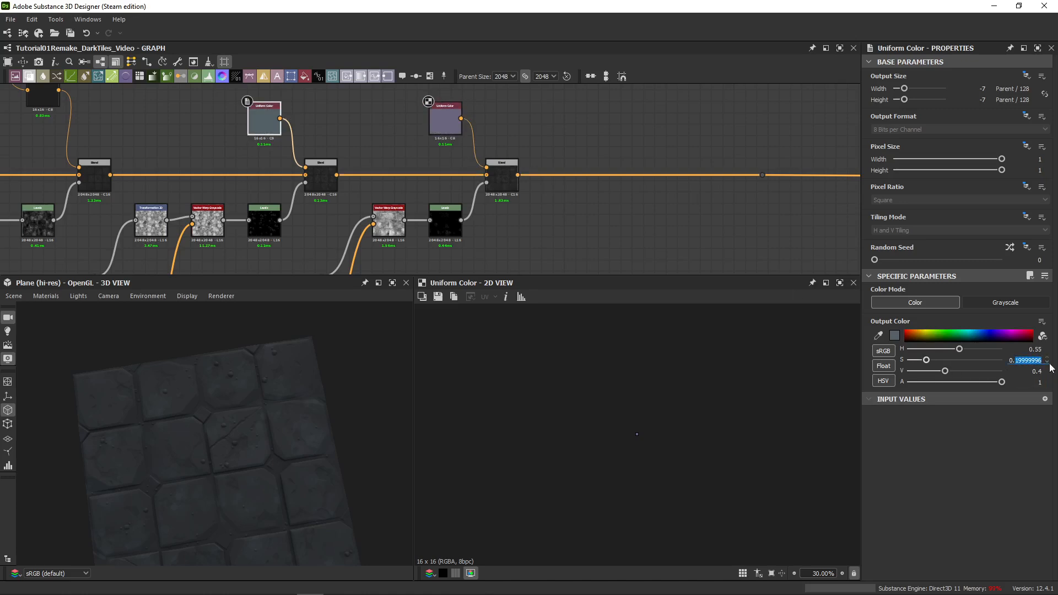
{"action": "type", "text": "2"}
{"action": "key", "text": "Return"}
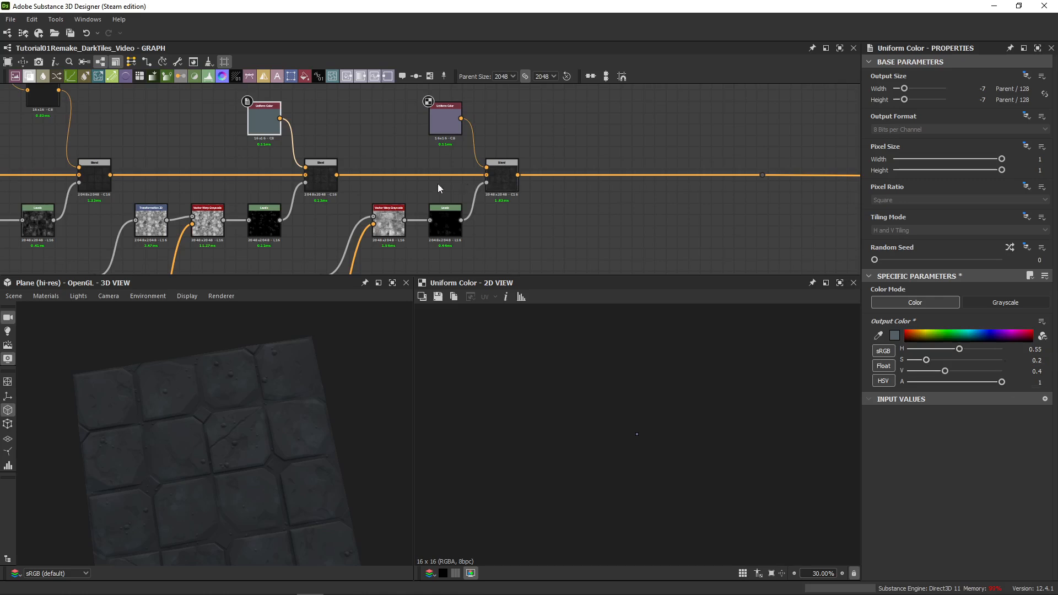
- Preview the newest Blend's purple variation in the 2D view and compare it with the previous Blend's output
{"action": "left_click", "coordinate": [439, 125]}
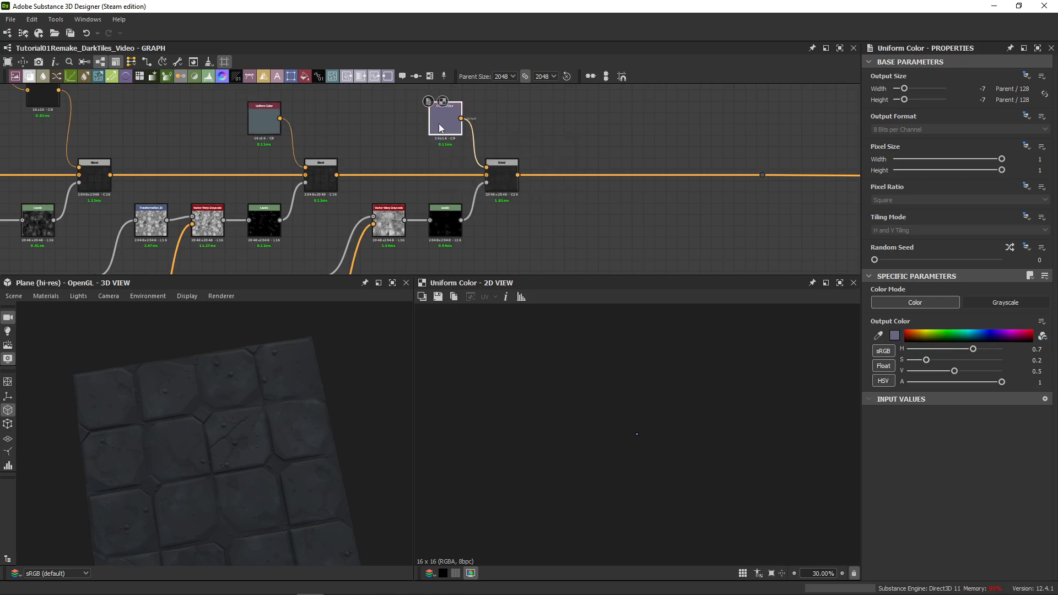
{"action": "left_click", "coordinate": [496, 184]}
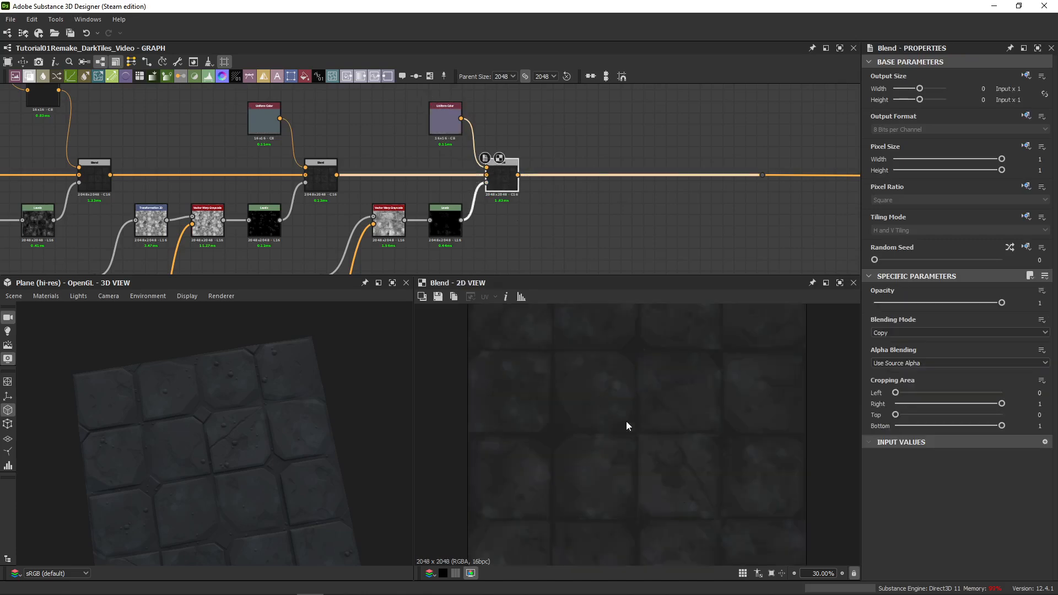
{"action": "scroll", "coordinate": [647, 431], "scroll_direction": "up", "scroll_amount": 1}
{"action": "scroll", "coordinate": [619, 409], "scroll_direction": "down", "scroll_amount": 2}
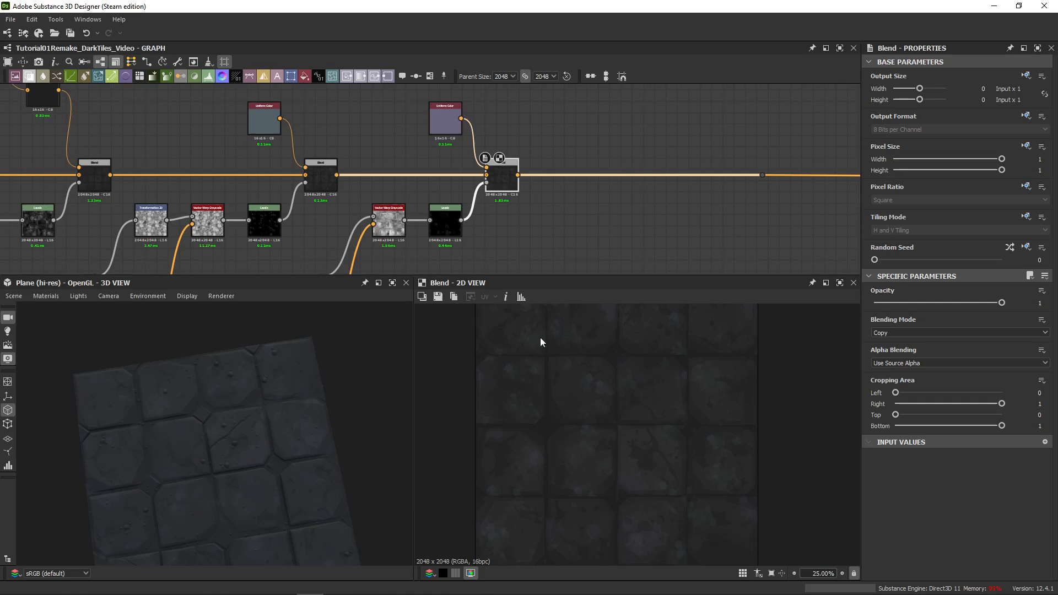
{"action": "double_click", "coordinate": [326, 180]}
{"action": "left_click", "coordinate": [503, 182]}
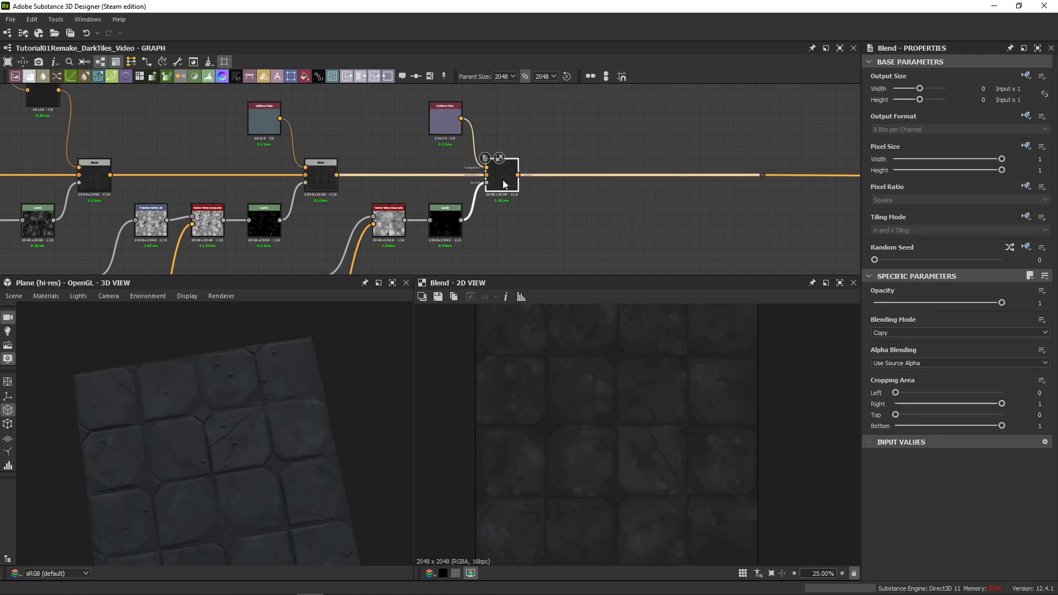
- Duplicate the Vector Warp Grayscale after the last Levels and feed its main input from the slope-blurred noise line through a new dot
{"action": "double_click", "coordinate": [503, 179]}
{"action": "middle_click_drag", "start_coordinate": [570, 173], "coordinate": [348, 224]}
{"action": "double_click", "coordinate": [219, 198]}
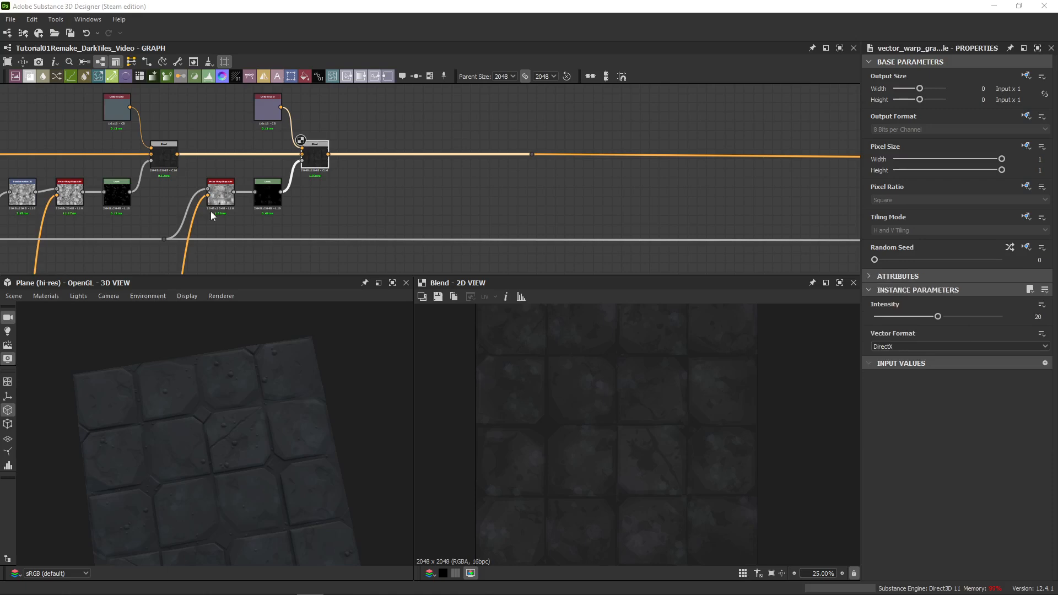
{"action": "key", "text": "ctrl+z"}
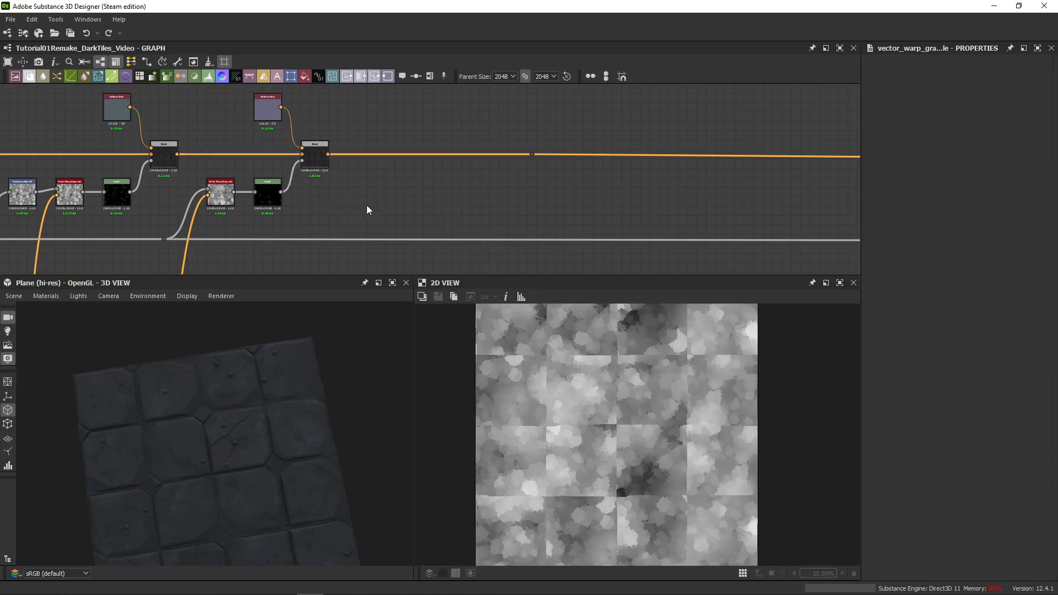
{"action": "key", "text": "ctrl+v"}
{"action": "left_click_drag", "start_coordinate": [379, 202], "coordinate": [369, 202]}
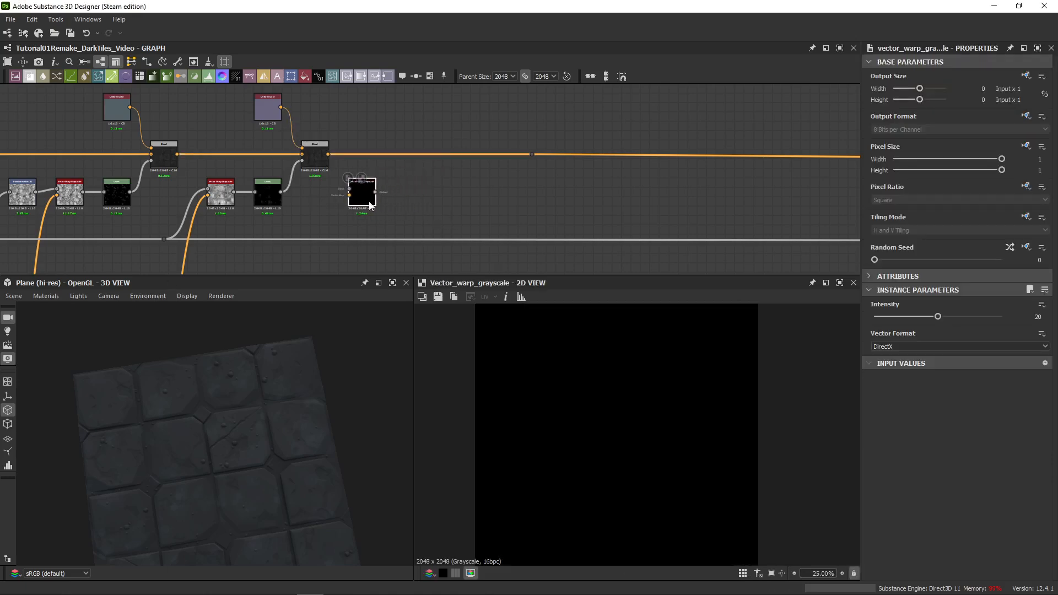
{"action": "double_click", "coordinate": [317, 241]}
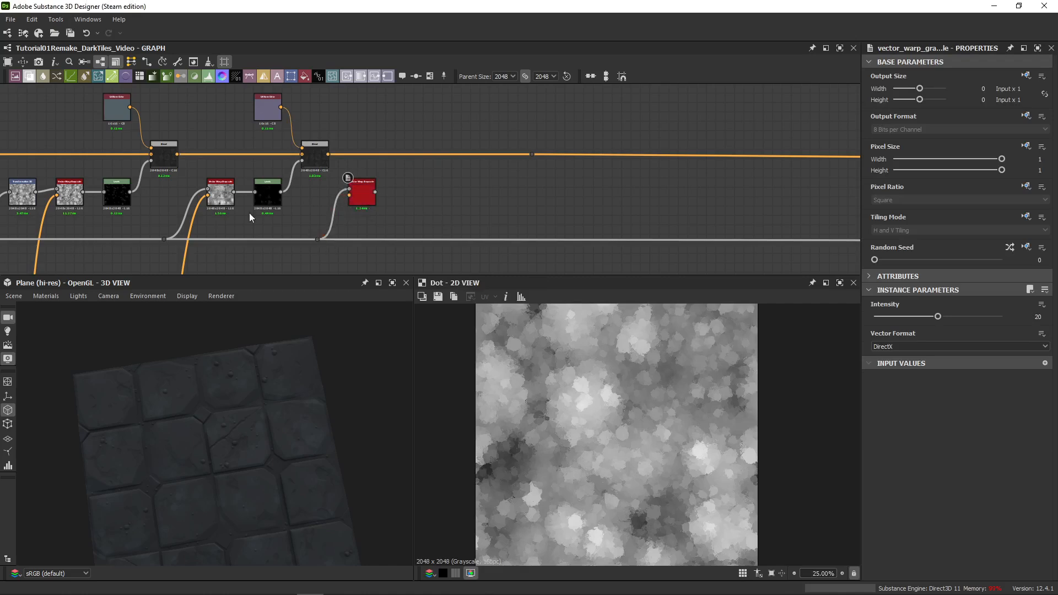
- Branch the random per-tile colour line through a dot and connect it to the new Vector Warp Grayscale's vector map input
{"action": "middle_click_drag", "start_coordinate": [214, 224], "coordinate": [213, 160]}
{"action": "scroll", "coordinate": [244, 199], "scroll_direction": "down", "scroll_amount": 6}
{"action": "middle_click_drag", "start_coordinate": [308, 265], "coordinate": [452, 138]}
{"action": "scroll", "coordinate": [383, 211], "scroll_direction": "up", "scroll_amount": 3}
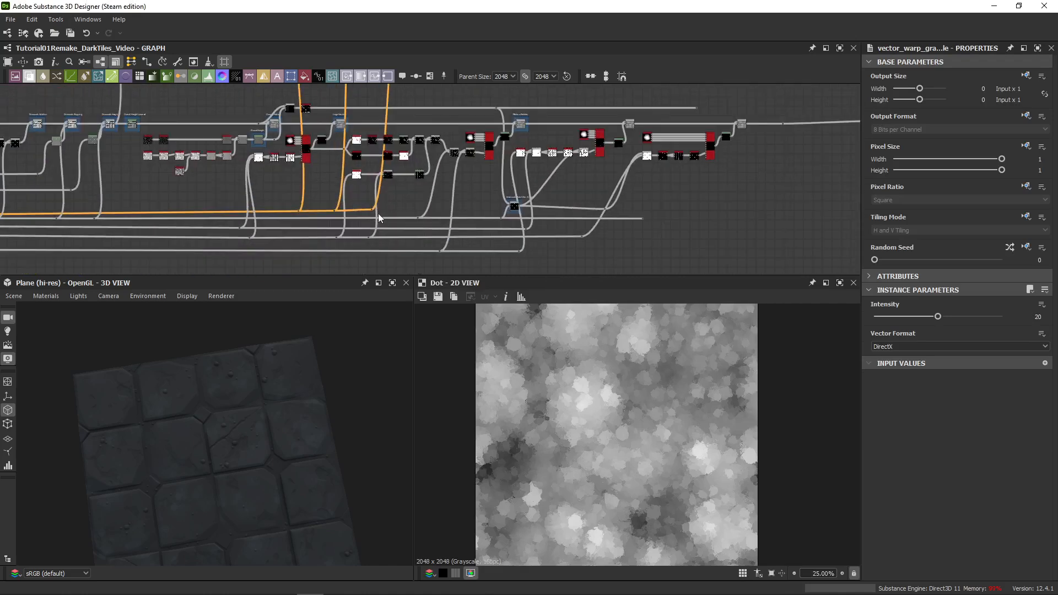
{"action": "scroll", "coordinate": [366, 209], "scroll_direction": "up", "scroll_amount": 2}
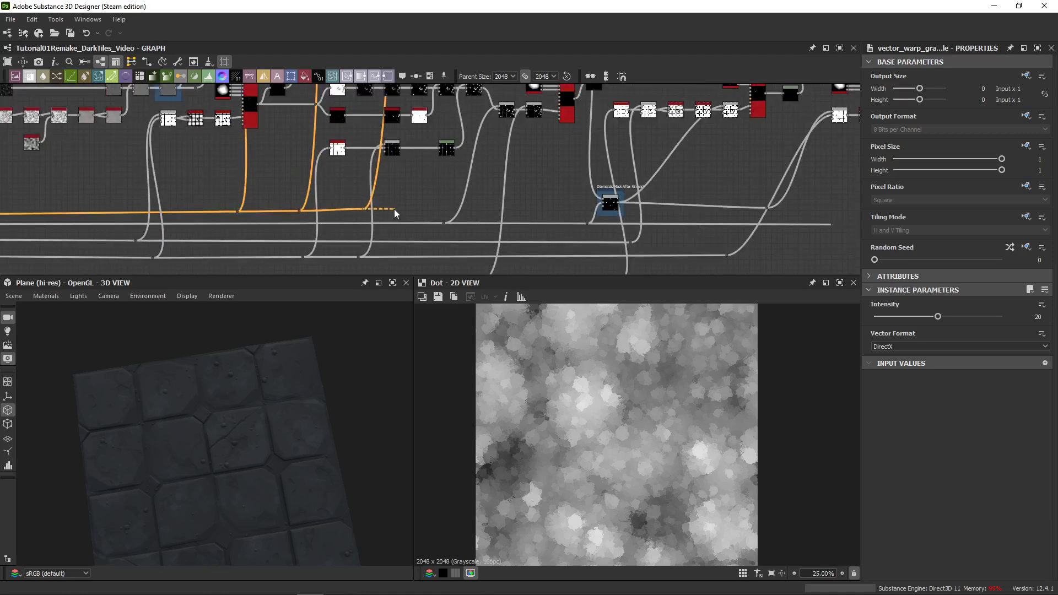
{"action": "scroll", "coordinate": [432, 187], "scroll_direction": "down", "scroll_amount": 5}
{"action": "middle_click_drag", "start_coordinate": [469, 89], "coordinate": [454, 264]}
{"action": "scroll", "coordinate": [449, 233], "scroll_direction": "up", "scroll_amount": 1}
{"action": "scroll", "coordinate": [452, 182], "scroll_direction": "up", "scroll_amount": 4}
{"action": "left_click", "coordinate": [453, 177]}
{"action": "middle_click_drag", "start_coordinate": [455, 186], "coordinate": [447, 204]}
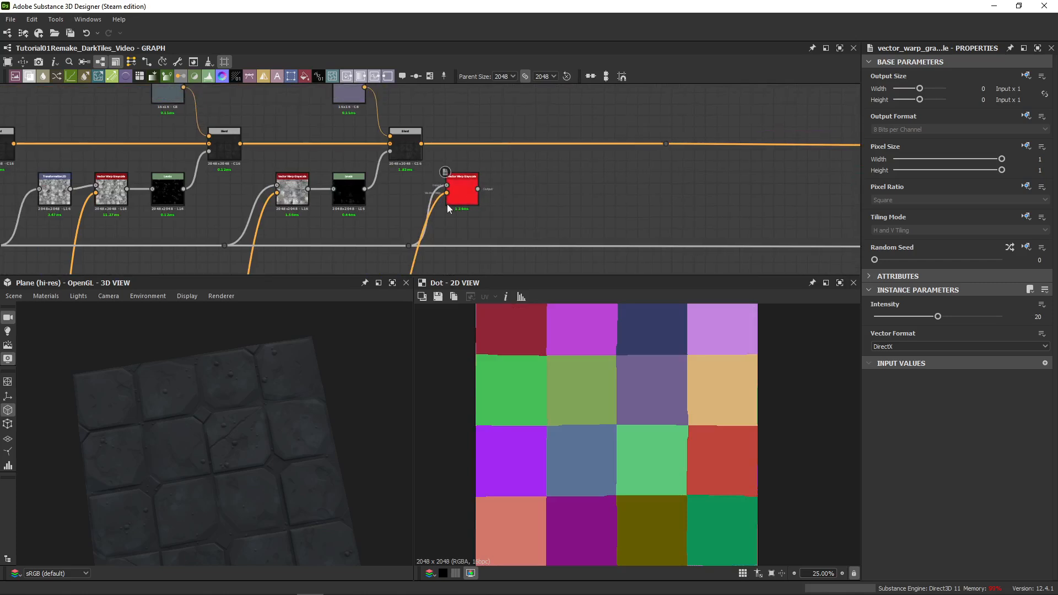
- Lower the last two Vector Warp nodes and the existing Levels slightly, then duplicate that Levels onto the new warp's output
{"action": "left_click_drag", "start_coordinate": [459, 192], "coordinate": [459, 201]}
{"action": "left_click_drag", "start_coordinate": [388, 187], "coordinate": [299, 197]}
{"action": "left_click_drag", "start_coordinate": [292, 194], "coordinate": [292, 204]}
{"action": "left_click", "coordinate": [505, 189]}
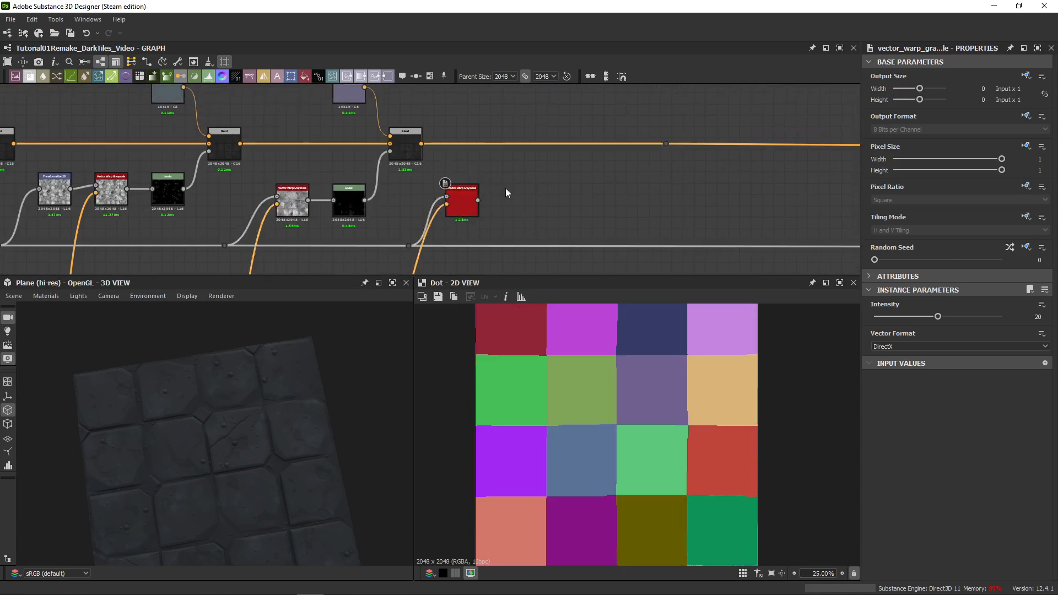
{"action": "middle_click_drag", "start_coordinate": [505, 188], "coordinate": [465, 194]}
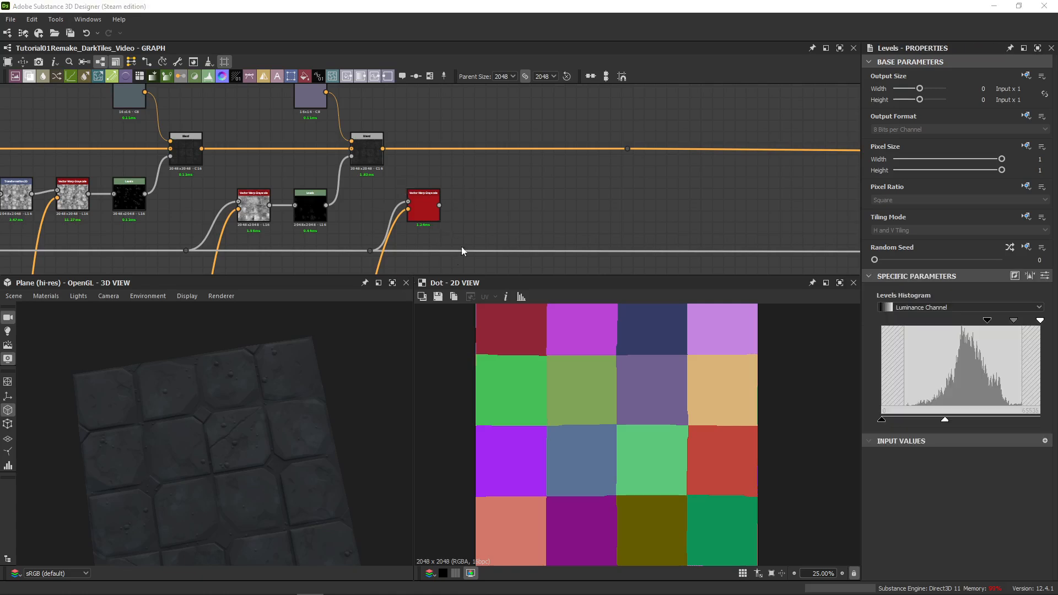
{"action": "key", "text": "ctrl+v"}
{"action": "left_click_drag", "start_coordinate": [422, 187], "coordinate": [465, 205]}
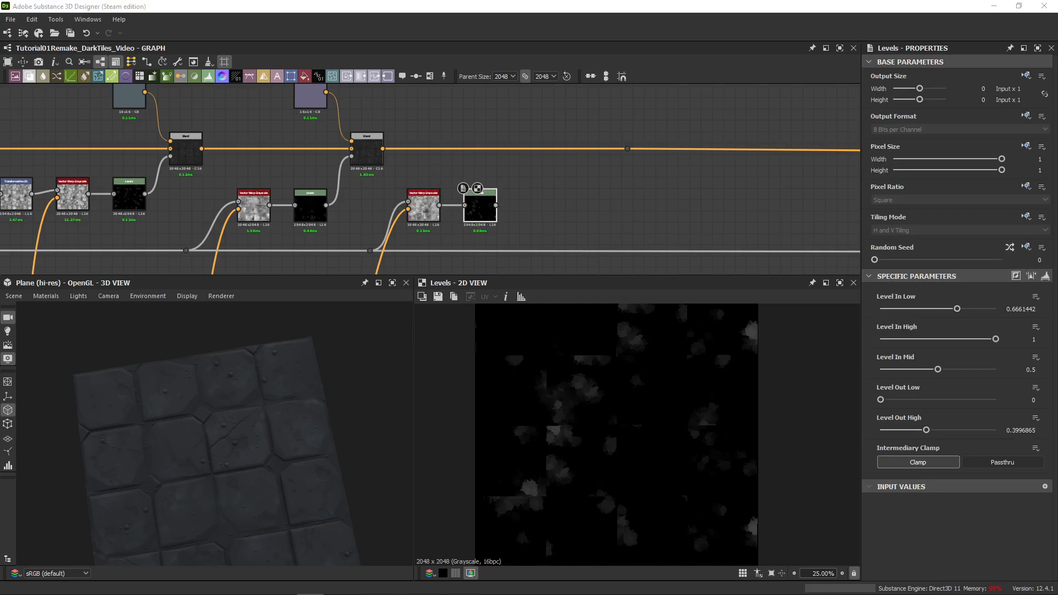
- Add a grey Uniform Color and Blend to the end of the main colour chain, masking the Blend's opacity with the new Levels
{"action": "middle_click_drag", "start_coordinate": [525, 105], "coordinate": [508, 144]}
{"action": "key", "text": "ctrl+v"}
{"action": "left_click_drag", "start_coordinate": [463, 206], "coordinate": [525, 151]}
{"action": "left_click_drag", "start_coordinate": [478, 243], "coordinate": [503, 160]}
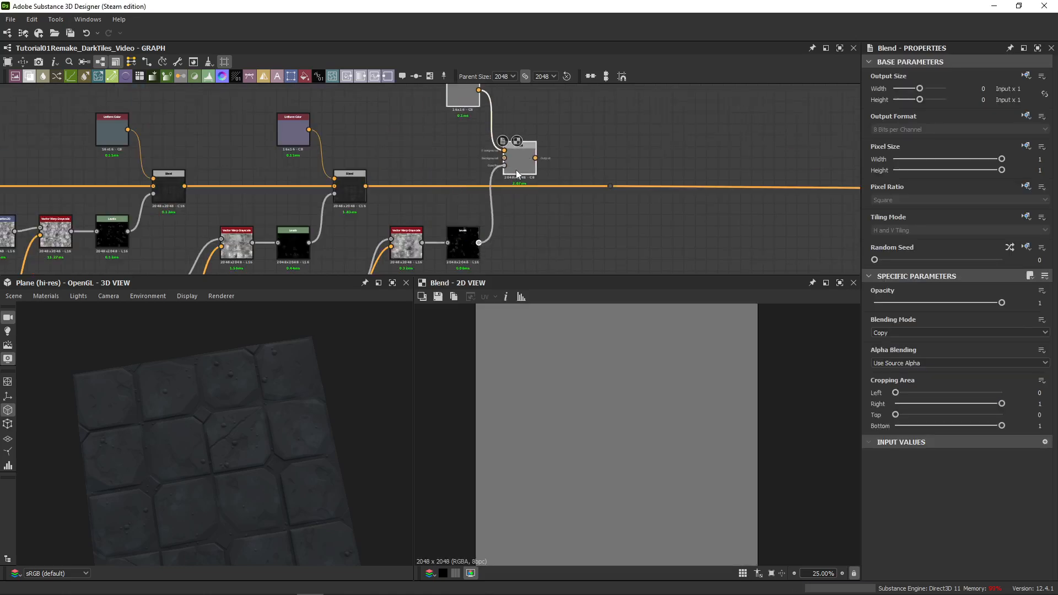
{"action": "left_click_drag", "start_coordinate": [365, 186], "coordinate": [503, 158]}
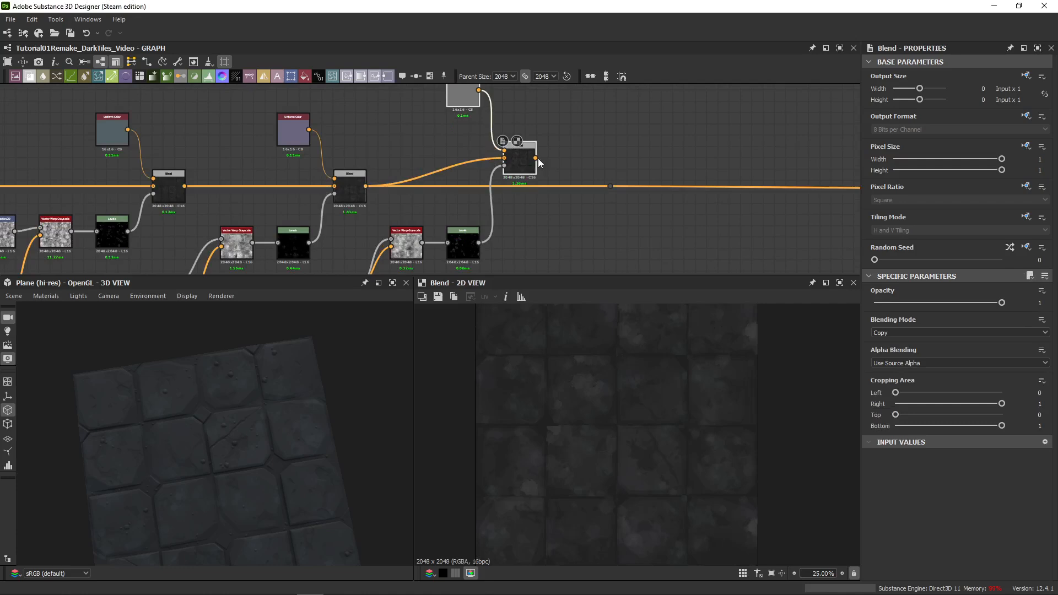
{"action": "left_click_drag", "start_coordinate": [609, 185], "coordinate": [609, 186]}
{"action": "left_click_drag", "start_coordinate": [520, 159], "coordinate": [522, 190]}
{"action": "left_click", "coordinate": [521, 190]}
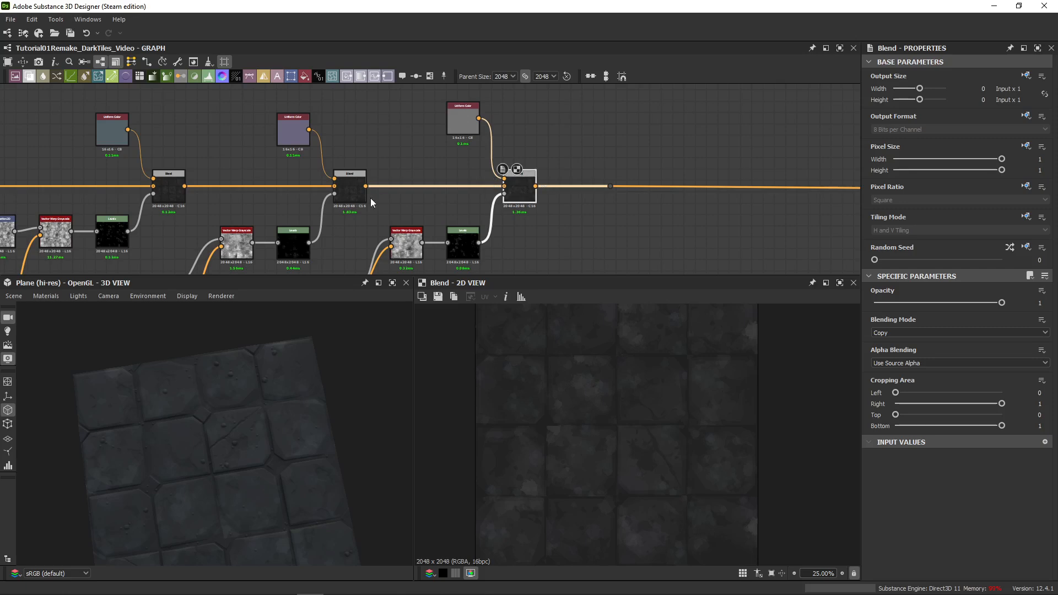
- Check the grey Uniform Color's value and compare the newest Blend's output with the previous Blend's in the 2D view
{"action": "left_click", "coordinate": [463, 122]}
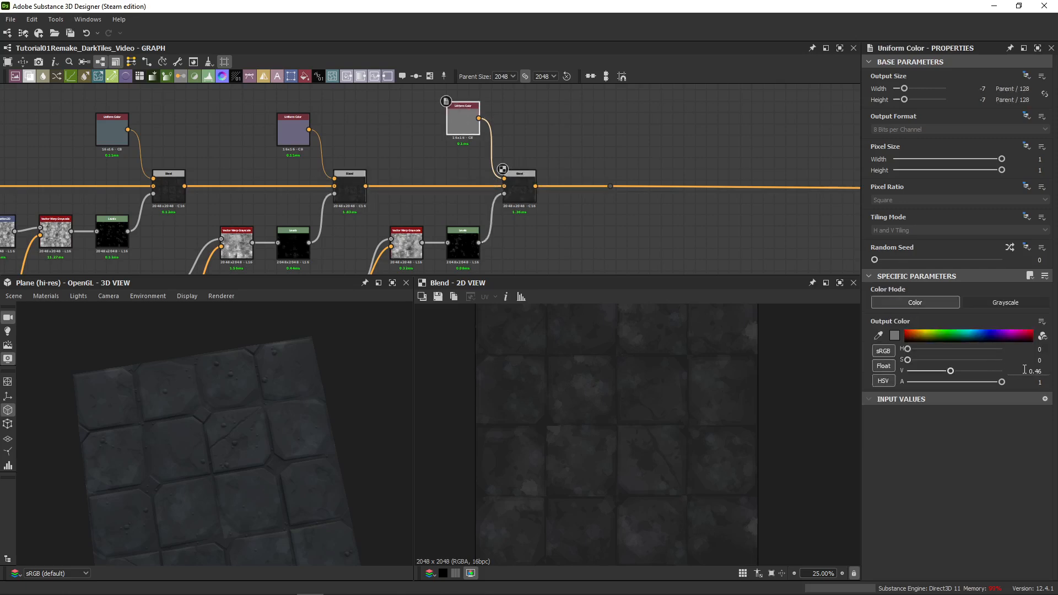
{"action": "double_click", "coordinate": [1018, 372]}
{"action": "left_click", "coordinate": [512, 187]}
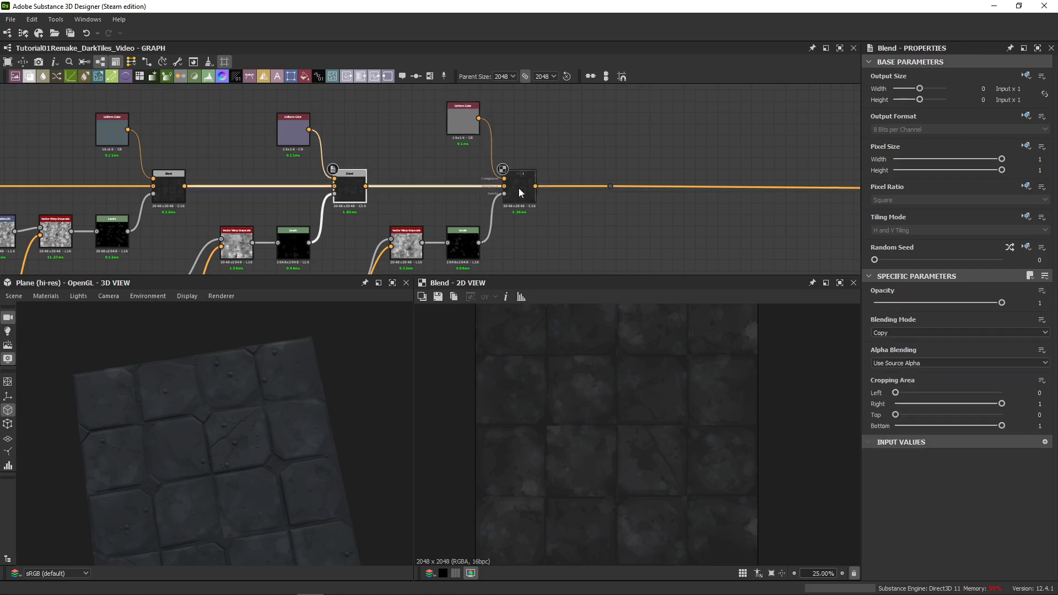
{"action": "double_click", "coordinate": [359, 198]}
{"action": "left_click", "coordinate": [525, 200]}
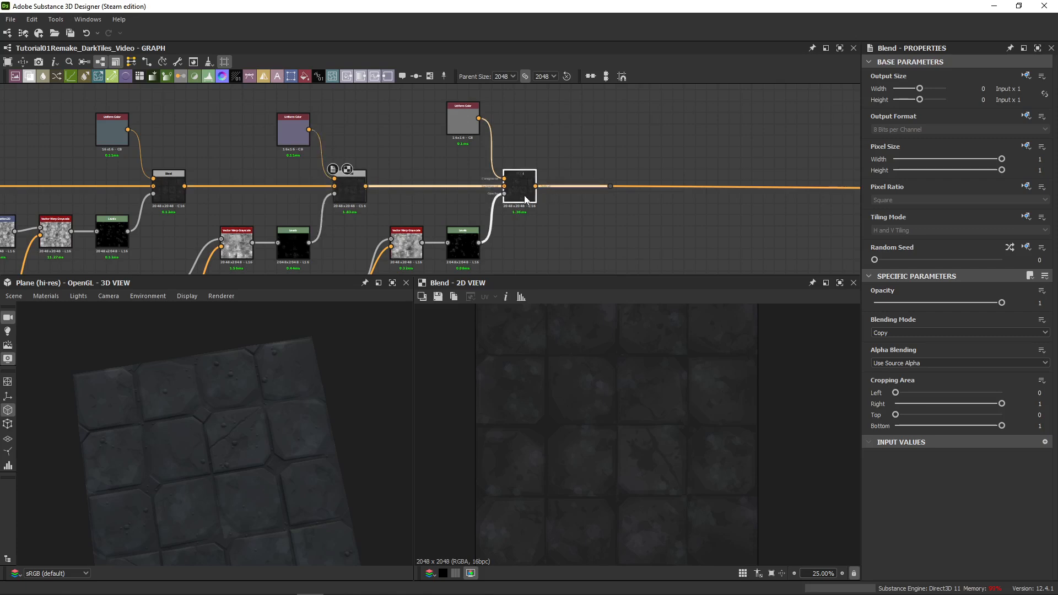
{"action": "key", "text": "shift+d"}
{"action": "double_click", "coordinate": [525, 199]}
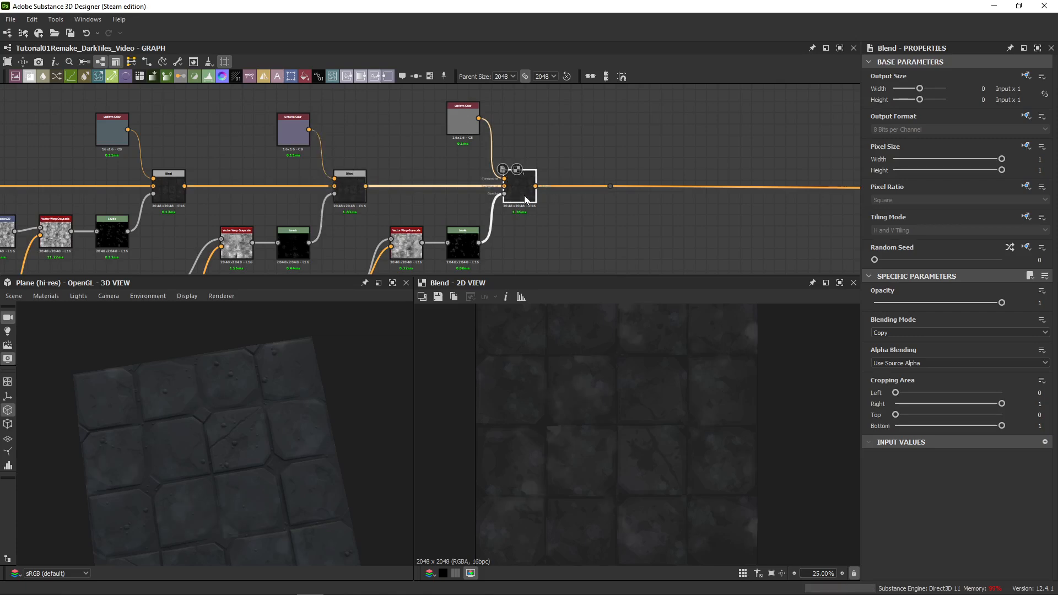
{"action": "key", "text": "shift+d"}
- Set the 3D view camera straight onto the tile plane and move the colour chain's end dot farther along to make room
{"action": "mouse_move", "coordinate": [273, 481]}
{"action": "left_mouse_down"}
{"action": "mouse_move", "coordinate": [260, 455]}
{"action": "mouse_move", "coordinate": [308, 417]}
{"action": "mouse_move", "coordinate": [247, 495]}
{"action": "mouse_move", "coordinate": [253, 483]}
{"action": "left_mouse_up"}
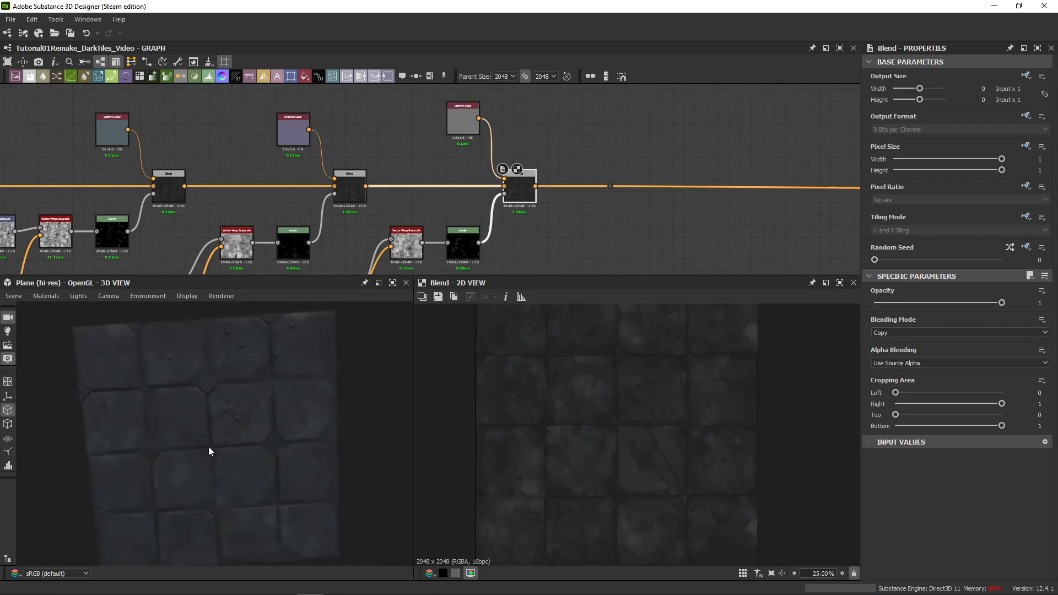
{"action": "left_click", "coordinate": [110, 296]}
{"action": "left_click", "coordinate": [118, 433]}
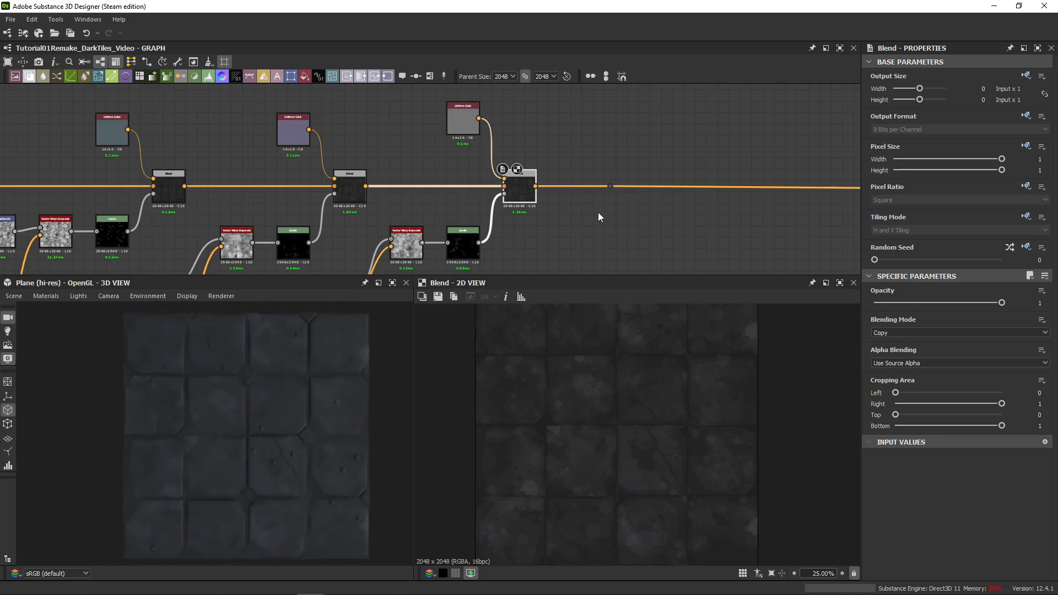
{"action": "middle_click_drag", "start_coordinate": [574, 217], "coordinate": [481, 211]}
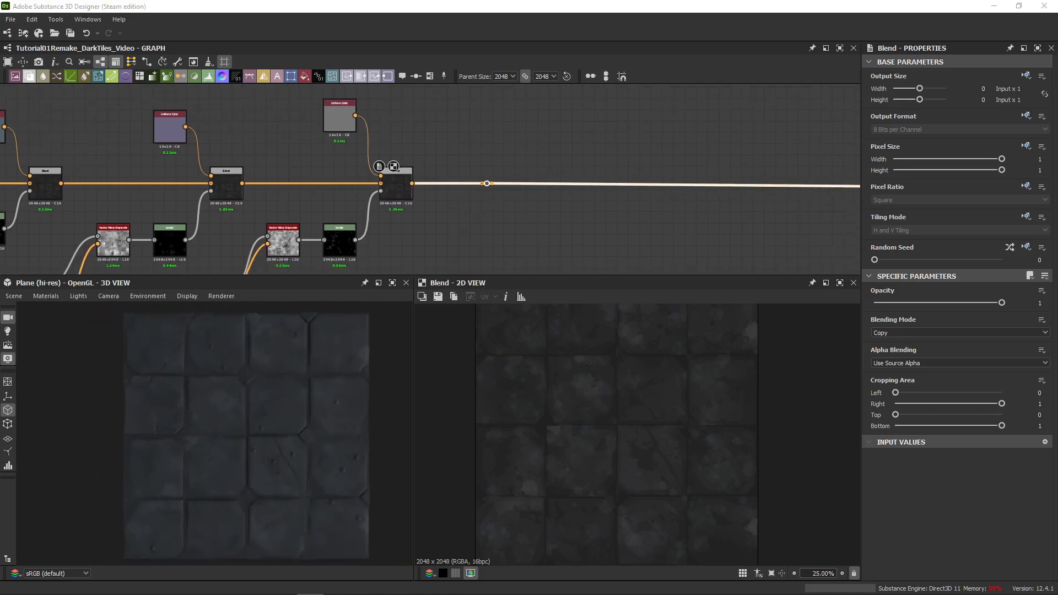
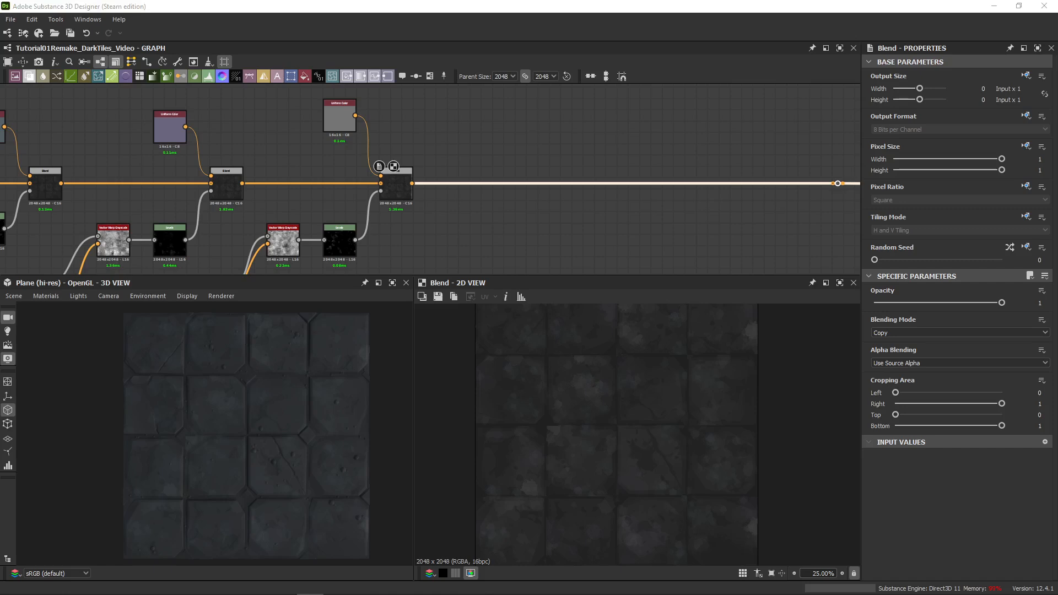
- Find the Histogram Scan above the Ground Added frame and preview its mask in the 2D view
{"action": "middle_click_drag", "start_coordinate": [375, 226], "coordinate": [576, 149]}
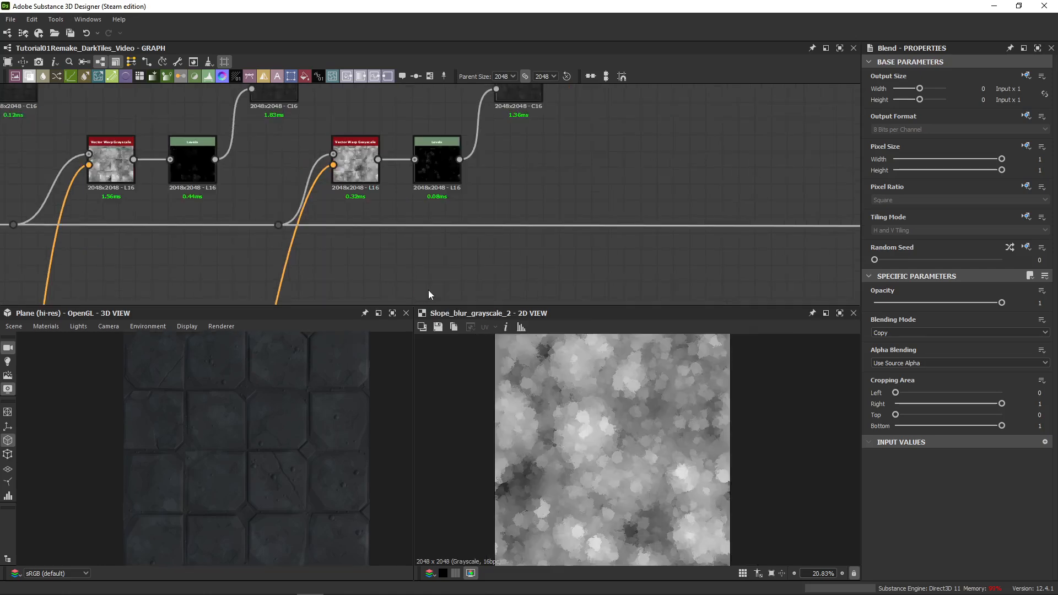
{"action": "scroll", "coordinate": [338, 296], "scroll_direction": "down", "scroll_amount": 2}
{"action": "middle_click_drag", "start_coordinate": [339, 296], "coordinate": [577, 180]}
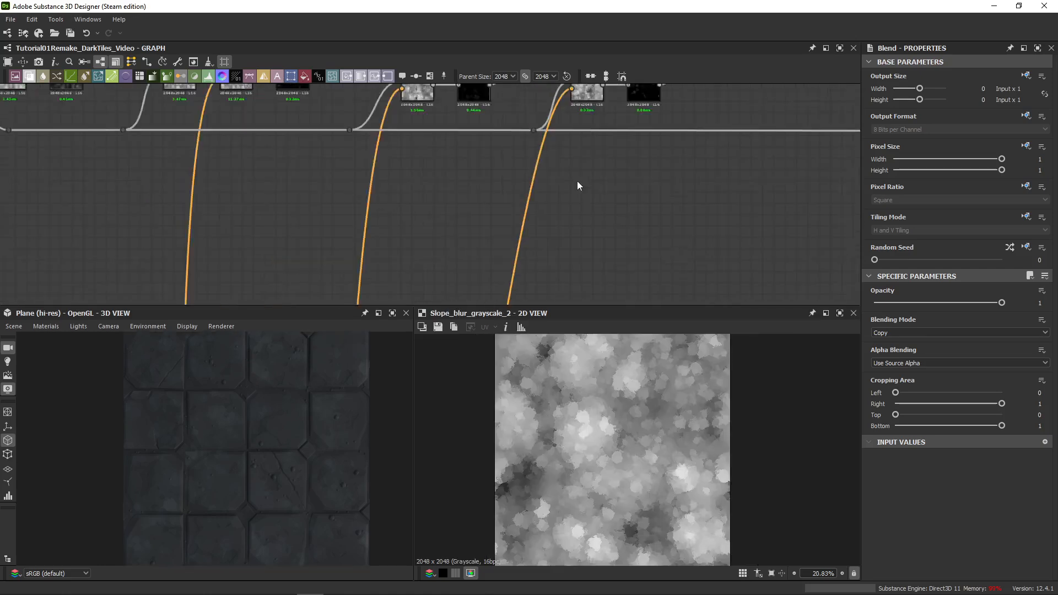
{"action": "scroll", "coordinate": [577, 181], "scroll_direction": "down", "scroll_amount": 3}
{"action": "middle_click_drag", "start_coordinate": [447, 264], "coordinate": [524, 118]}
{"action": "scroll", "coordinate": [409, 201], "scroll_direction": "down", "scroll_amount": 4}
{"action": "middle_click_drag", "start_coordinate": [409, 201], "coordinate": [452, 166]}
{"action": "scroll", "coordinate": [445, 203], "scroll_direction": "up", "scroll_amount": 5}
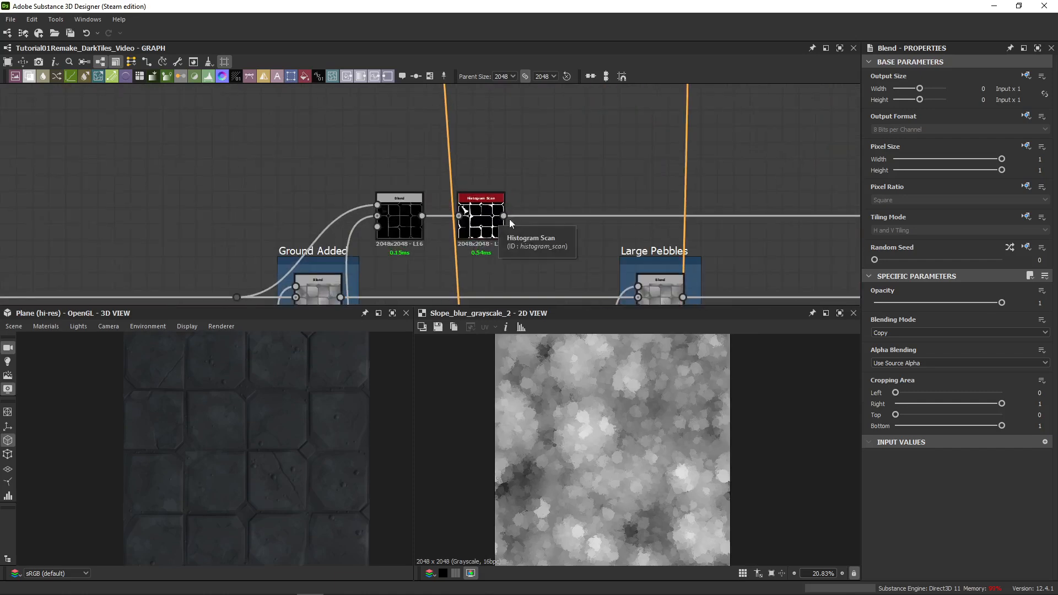
{"action": "middle_click_drag", "start_coordinate": [440, 261], "coordinate": [464, 196]}
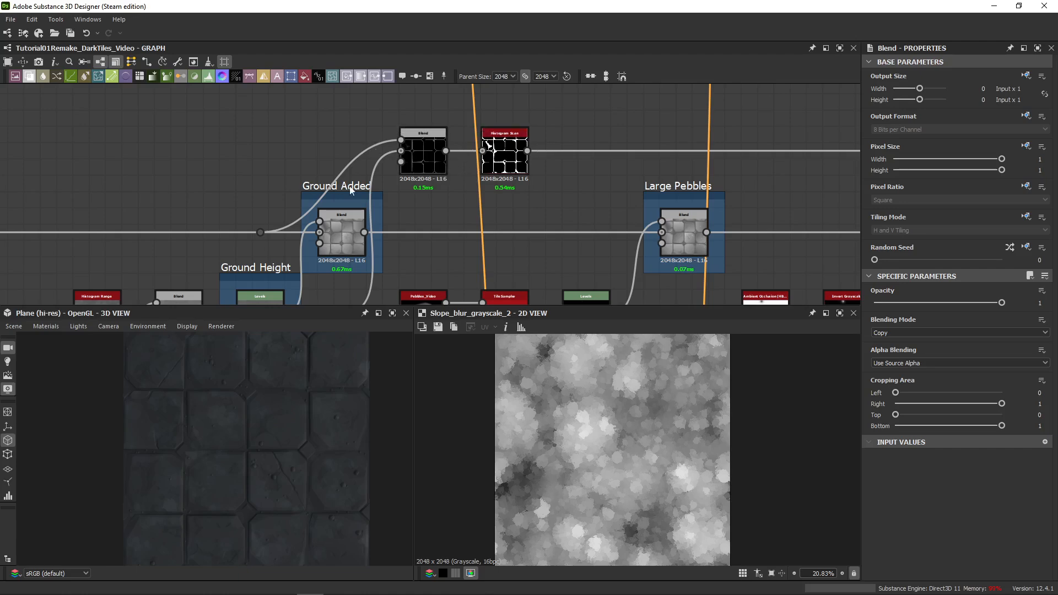
{"action": "middle_click_drag", "start_coordinate": [521, 163], "coordinate": [296, 214]}
{"action": "left_click", "coordinate": [297, 213]}
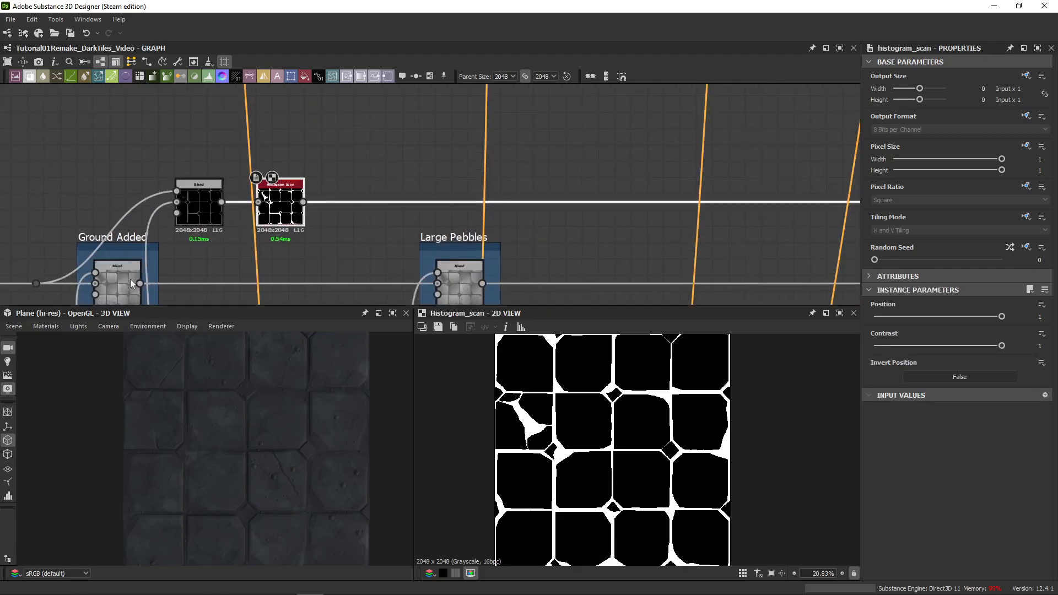
- Add dots on the ground mask Histogram Scan's output line and route a branch up beneath the colour chain's last Vector Warp
{"action": "middle_click_drag", "start_coordinate": [347, 240], "coordinate": [99, 245]}
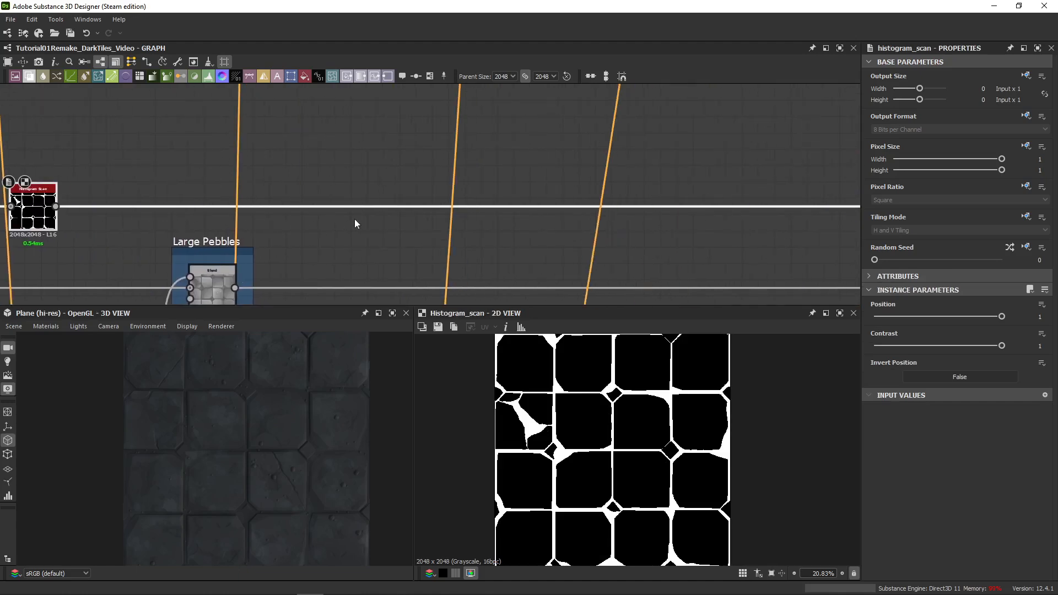
{"action": "double_click", "coordinate": [160, 207]}
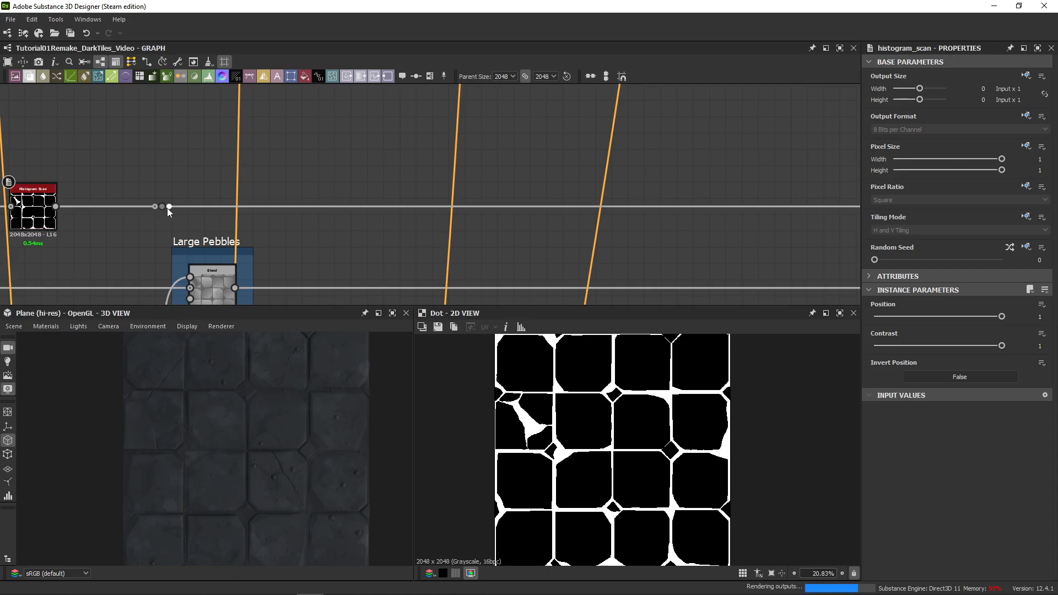
{"action": "scroll", "coordinate": [167, 207], "scroll_direction": "down", "scroll_amount": 5}
{"action": "scroll", "coordinate": [279, 149], "scroll_direction": "up", "scroll_amount": 5}
{"action": "left_click_drag", "start_coordinate": [225, 115], "coordinate": [443, 212]}
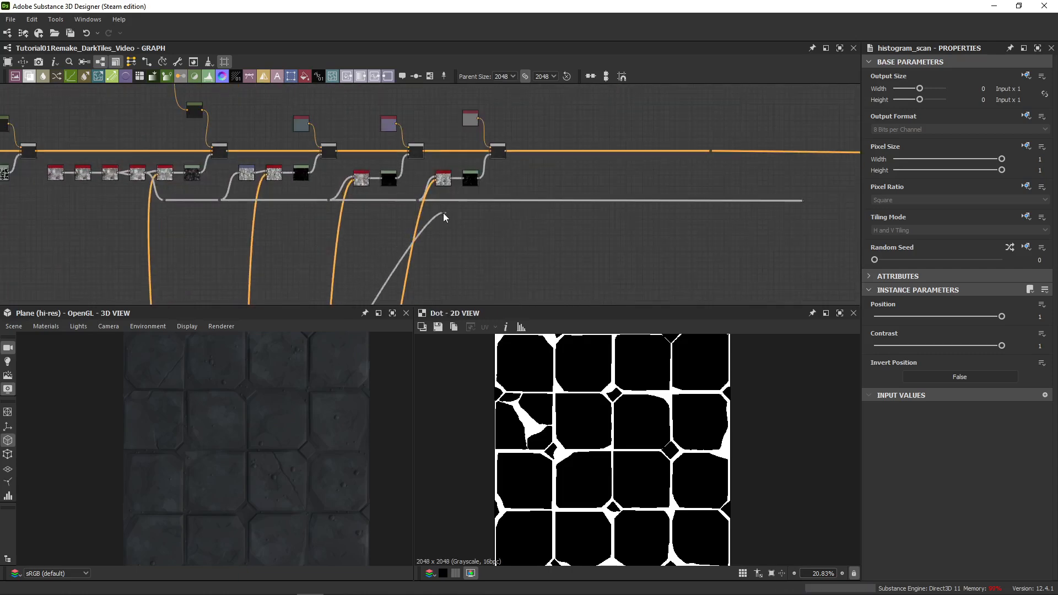
- Slide the branching dot along the ground mask line beyond the last per-tile colour link
{"action": "scroll", "coordinate": [479, 216], "scroll_direction": "down", "scroll_amount": 3}
{"action": "middle_click_drag", "start_coordinate": [458, 262], "coordinate": [470, 116]}
{"action": "scroll", "coordinate": [358, 256], "scroll_direction": "up", "scroll_amount": 3}
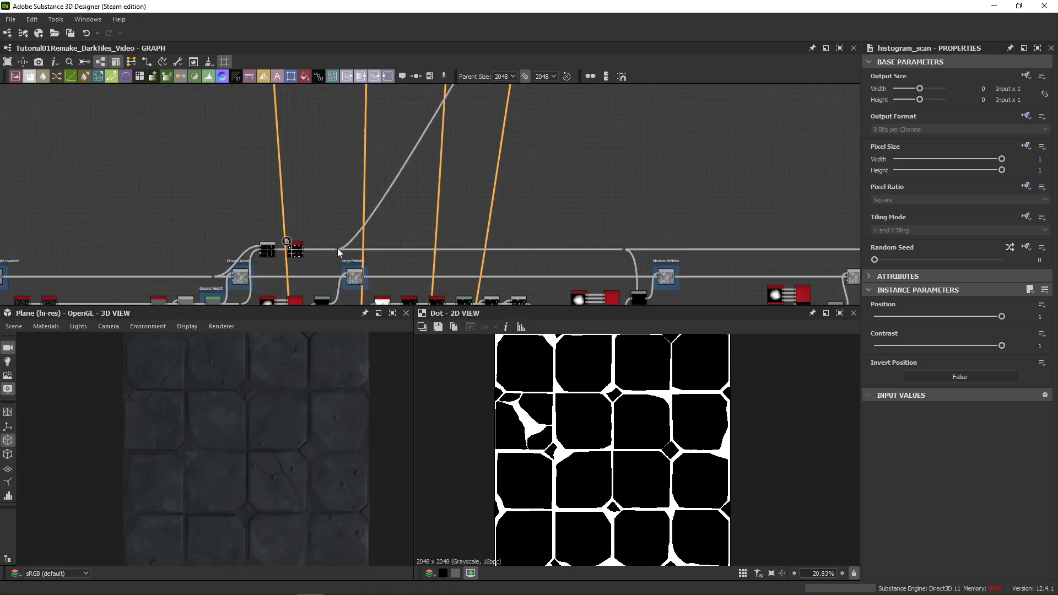
{"action": "left_click_drag", "start_coordinate": [337, 249], "coordinate": [518, 249]}
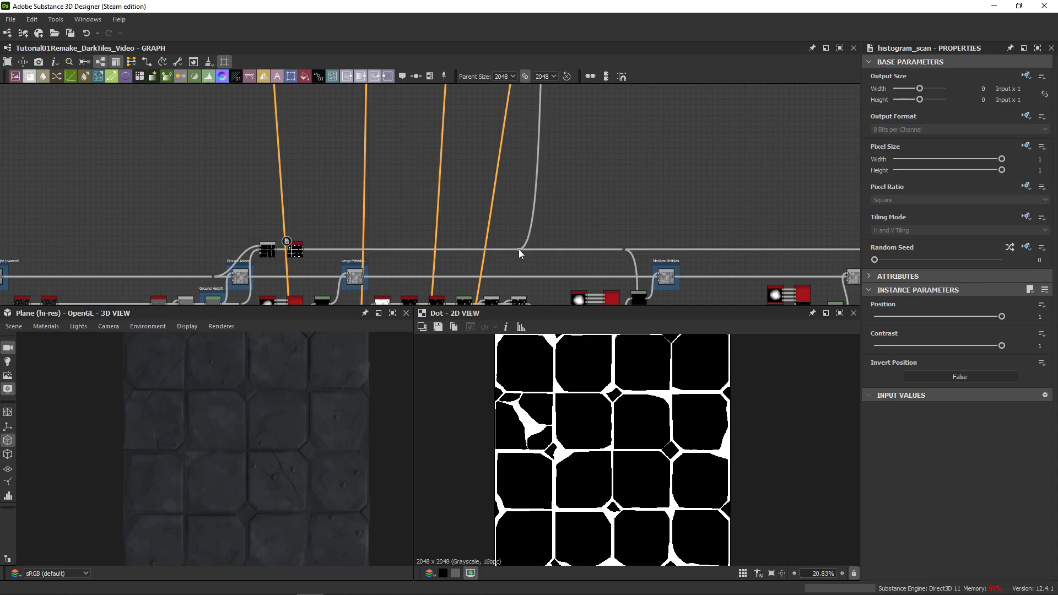
- Extend the ground mask branch with another dot so it runs parallel beneath the slope-blurred noise line
{"action": "scroll", "coordinate": [528, 209], "scroll_direction": "down", "scroll_amount": 3}
{"action": "middle_click_drag", "start_coordinate": [552, 124], "coordinate": [416, 189]}
{"action": "scroll", "coordinate": [416, 189], "scroll_direction": "up", "scroll_amount": 3}
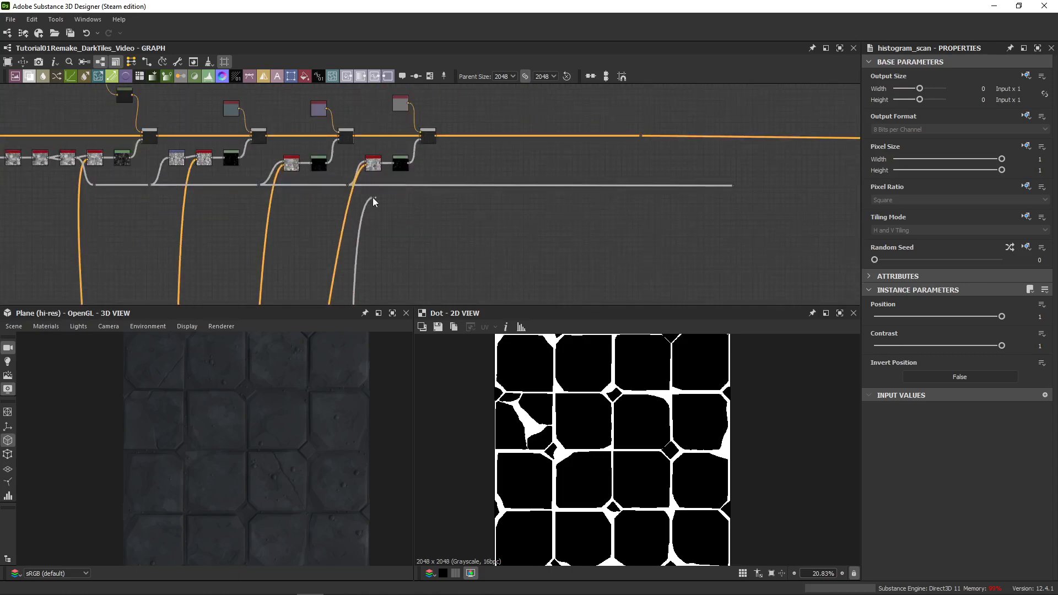
{"action": "left_click_drag", "start_coordinate": [377, 198], "coordinate": [737, 197]}
- Branch the ground mask line from a dot into a new Invert Grayscale node beyond the last per-tile colour blend
{"action": "middle_click_drag", "start_coordinate": [540, 205], "coordinate": [538, 230]}
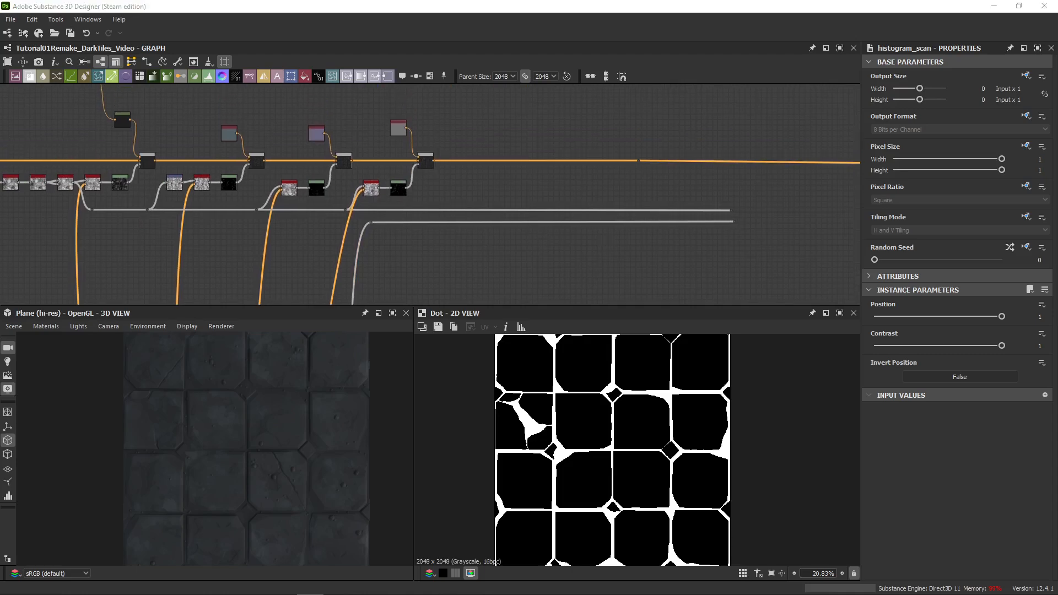
{"action": "scroll", "coordinate": [480, 205], "scroll_direction": "up", "scroll_amount": 3}
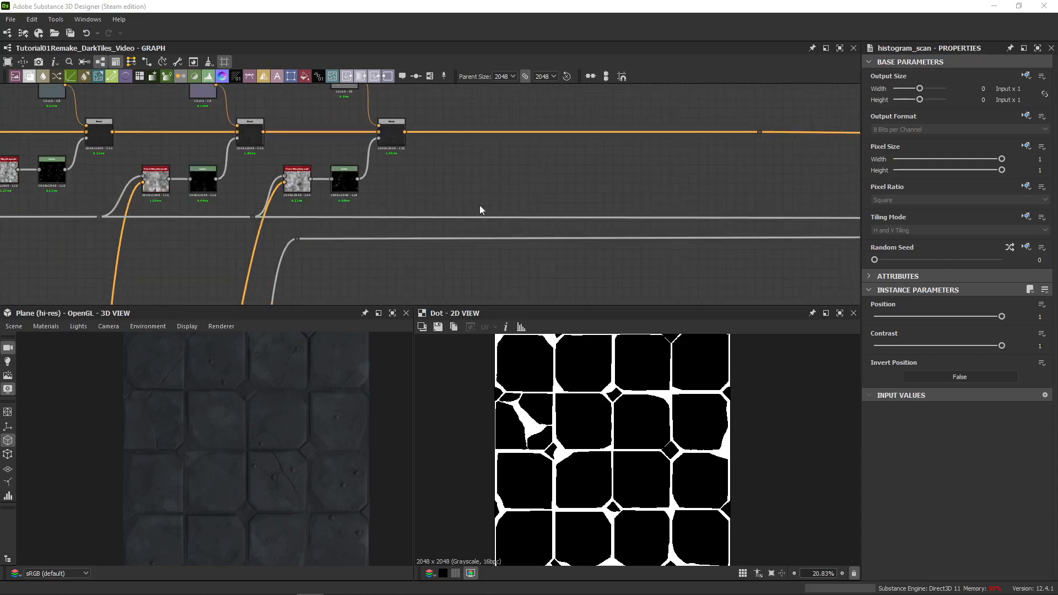
{"action": "left_click_drag", "start_coordinate": [428, 239], "coordinate": [441, 168]}
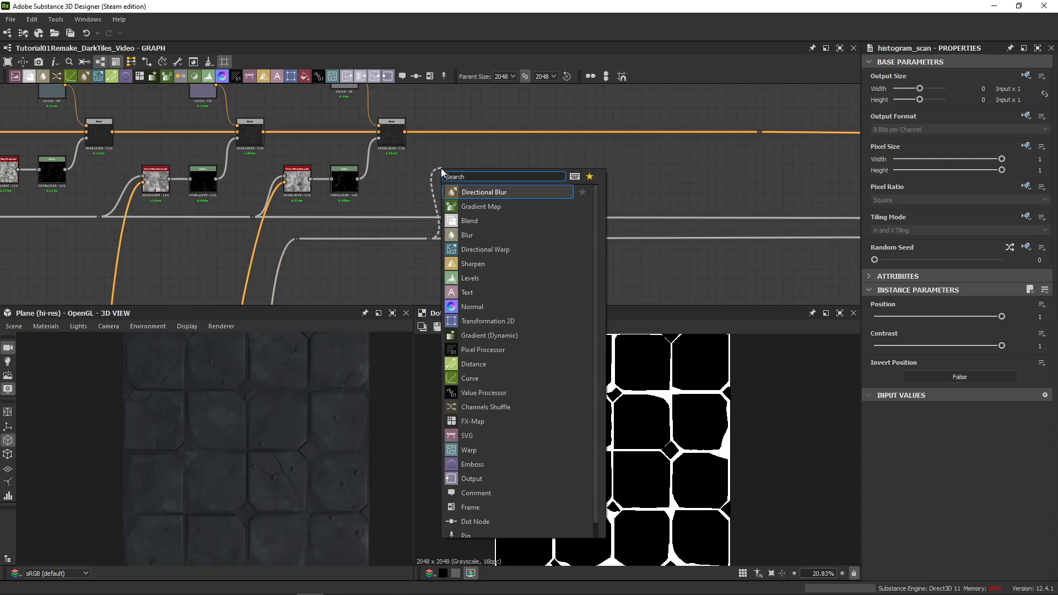
{"action": "type", "text": "invert"}
{"action": "key", "text": "Return"}
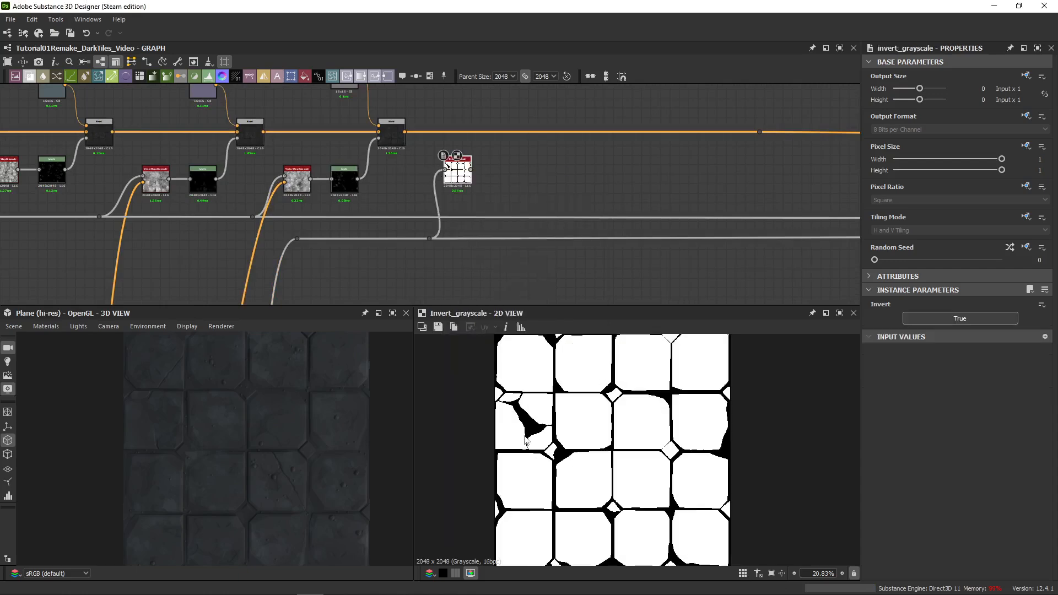
{"action": "scroll", "coordinate": [615, 396], "scroll_direction": "up", "scroll_amount": 10}
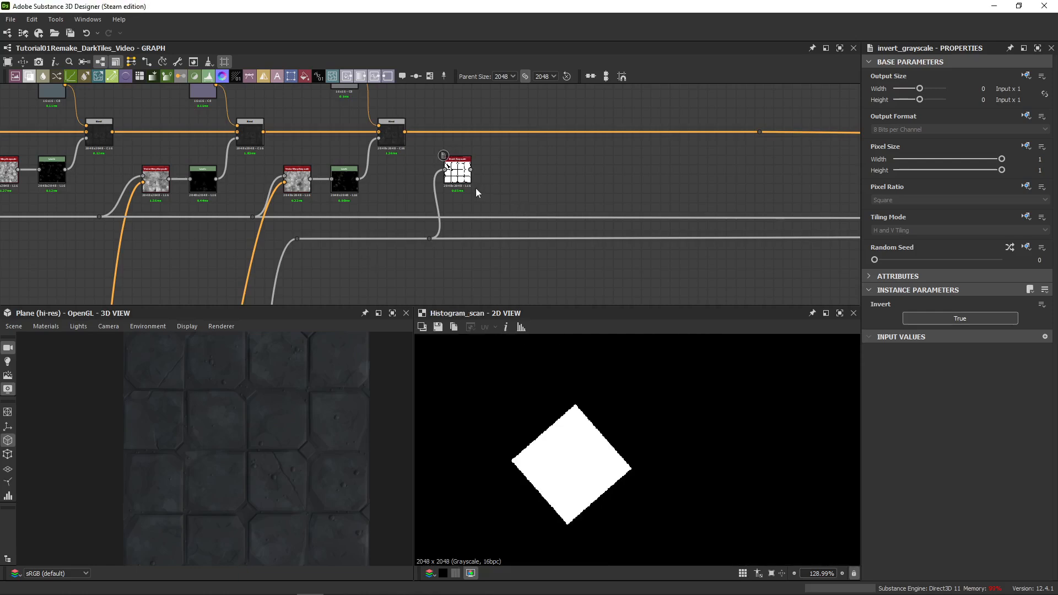
- Feed the Invert Grayscale output into the background of a new Blend node
{"action": "left_click_drag", "start_coordinate": [471, 169], "coordinate": [501, 170]}
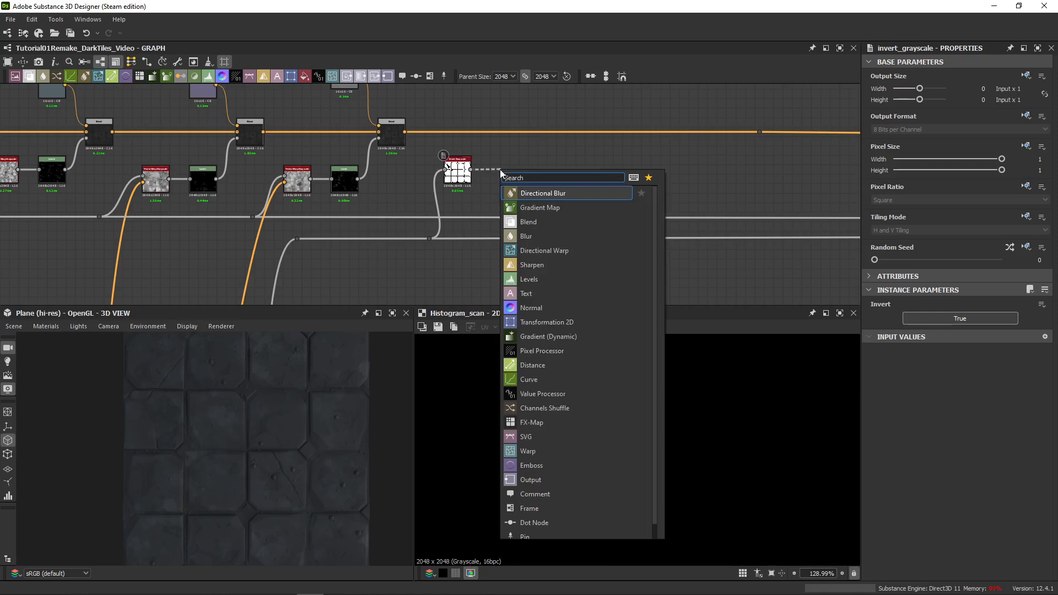
{"action": "type", "text": "blend"}
{"action": "key", "text": "Return"}
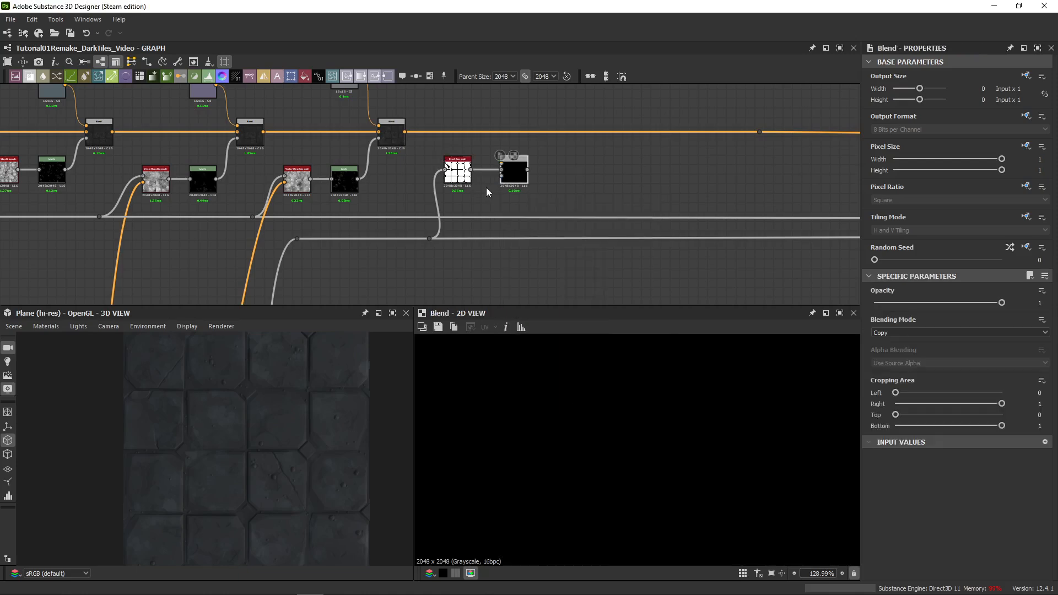
- Preview the inverted ground mask in the 2D view and examine the diamond-shaped pieces between the tiles
{"action": "scroll", "coordinate": [466, 181], "scroll_direction": "up", "scroll_amount": 5}
{"action": "double_click", "coordinate": [467, 181]}
{"action": "scroll", "coordinate": [543, 405], "scroll_direction": "down", "scroll_amount": 5}
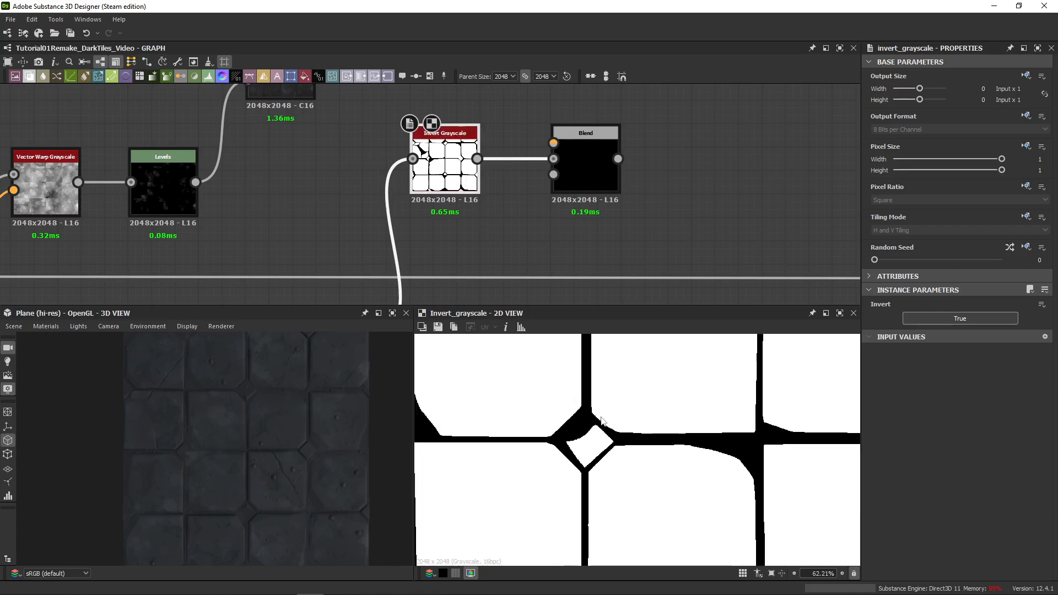
{"action": "scroll", "coordinate": [492, 421], "scroll_direction": "up", "scroll_amount": 4}
{"action": "middle_click_drag", "start_coordinate": [490, 417], "coordinate": [491, 476]}
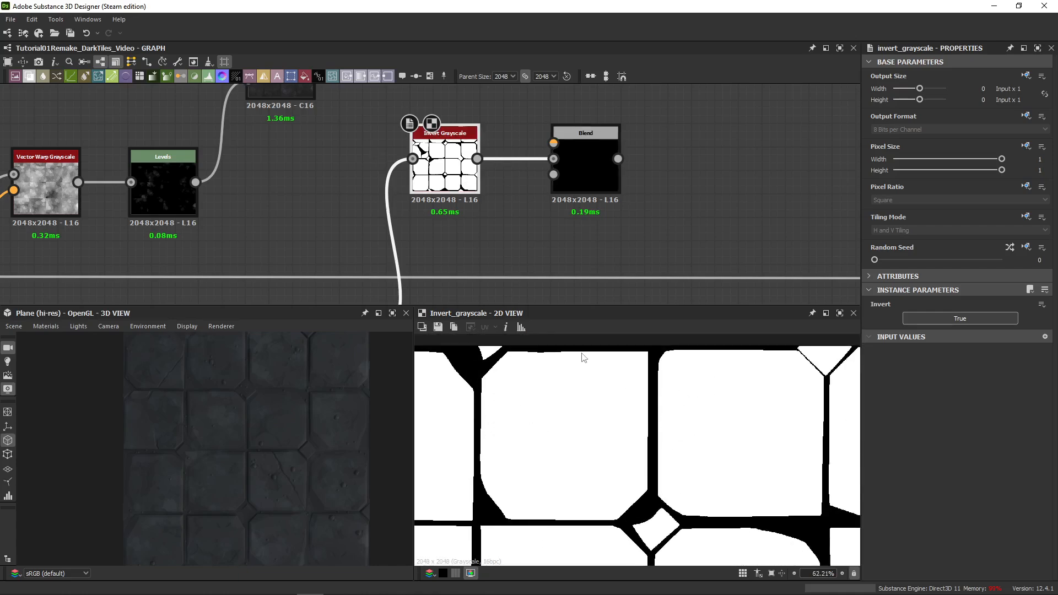
{"action": "scroll", "coordinate": [662, 480], "scroll_direction": "up", "scroll_amount": 5}
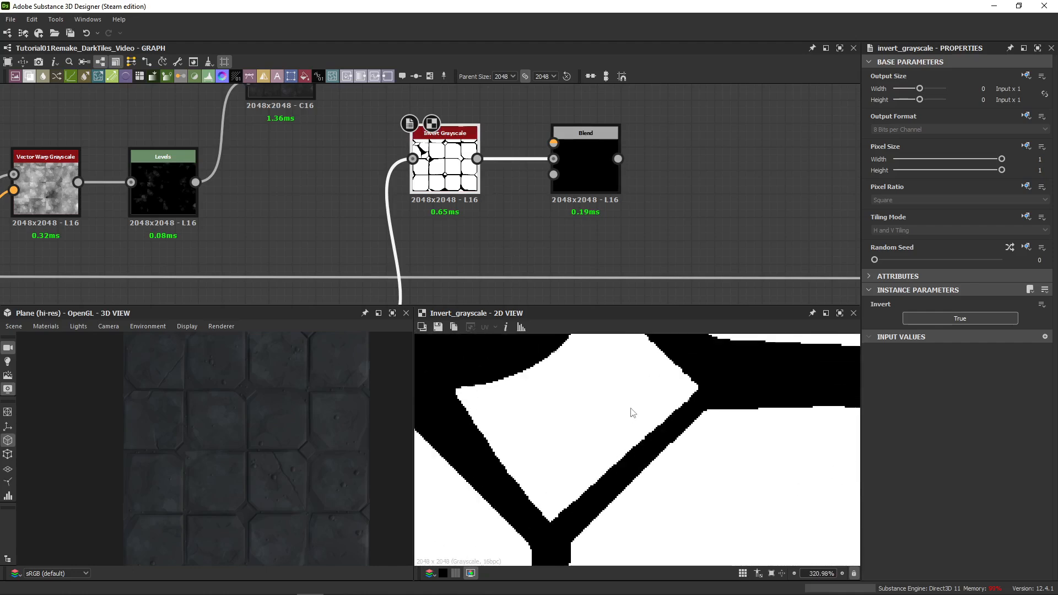
{"action": "scroll", "coordinate": [496, 221], "scroll_direction": "down", "scroll_amount": 7}
- Find the long mask lines beneath the height chain and preview the lowest line's mask from its branching dot
{"action": "middle_click_drag", "start_coordinate": [499, 265], "coordinate": [525, 140]}
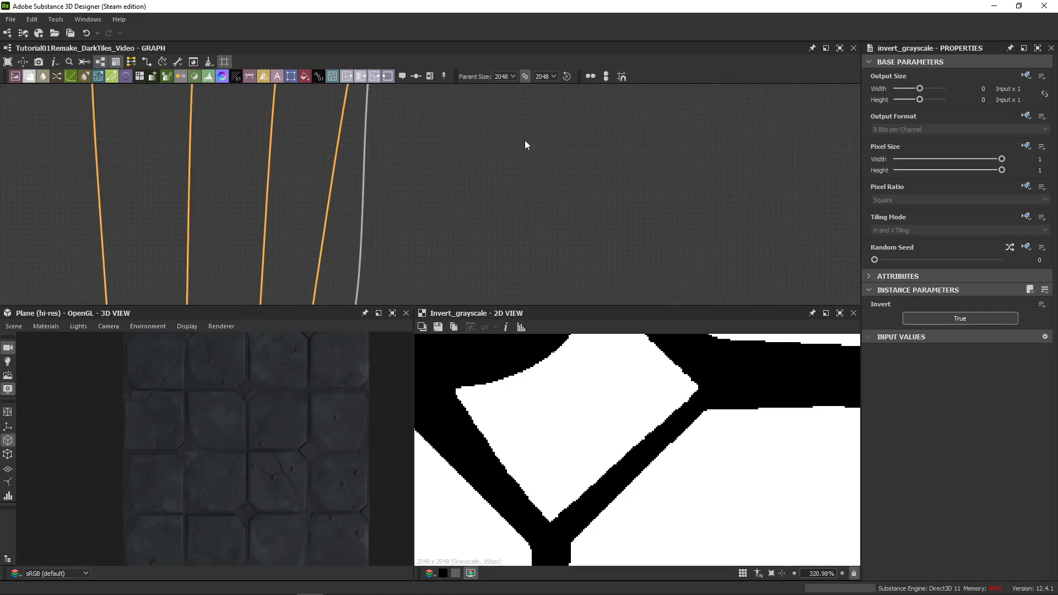
{"action": "scroll", "coordinate": [525, 140], "scroll_direction": "down", "scroll_amount": 4}
{"action": "scroll", "coordinate": [606, 464], "scroll_direction": "down", "scroll_amount": 5}
{"action": "middle_click_drag", "start_coordinate": [511, 218], "coordinate": [576, 86]}
{"action": "scroll", "coordinate": [481, 196], "scroll_direction": "up", "scroll_amount": 7}
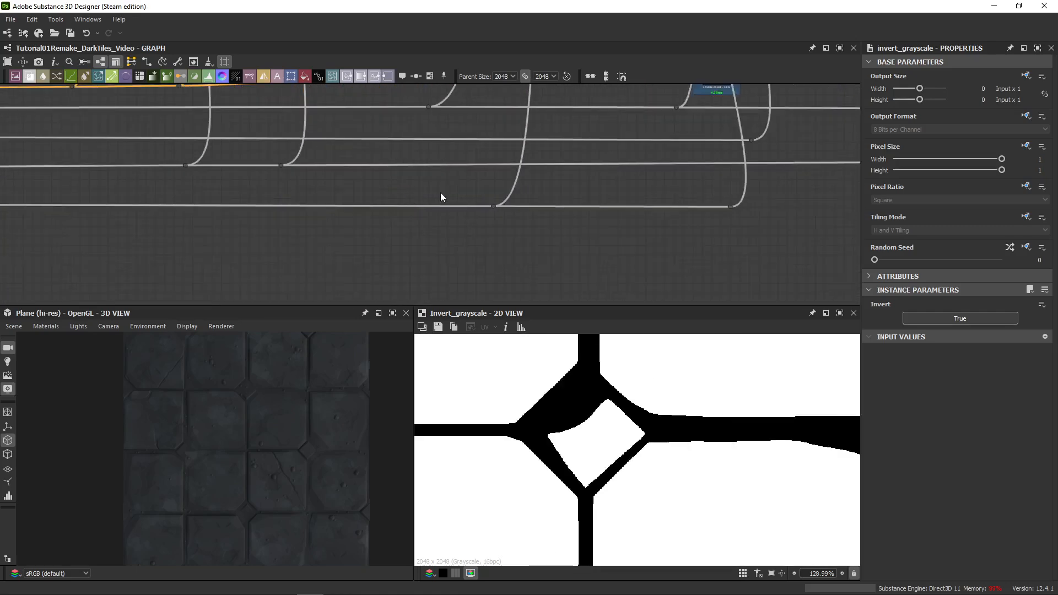
{"action": "middle_click_drag", "start_coordinate": [441, 194], "coordinate": [447, 251]}
{"action": "double_click", "coordinate": [504, 263]}
{"action": "scroll", "coordinate": [562, 431], "scroll_direction": "down", "scroll_amount": 5}
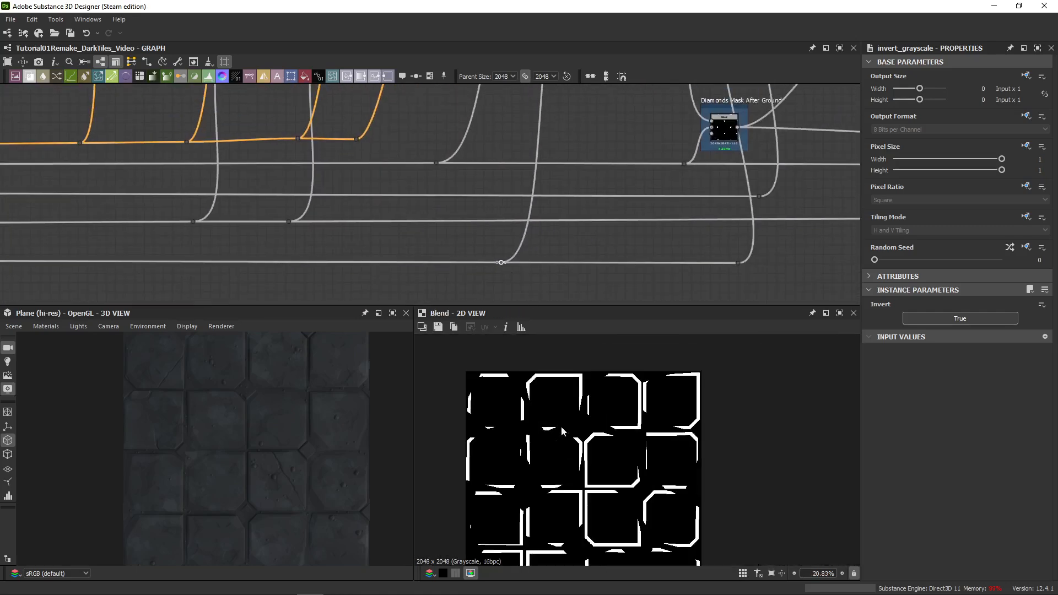
- Preview the tile mask Histogram Scan on the line above and examine its diamond and corner gaps
{"action": "double_click", "coordinate": [289, 221]}
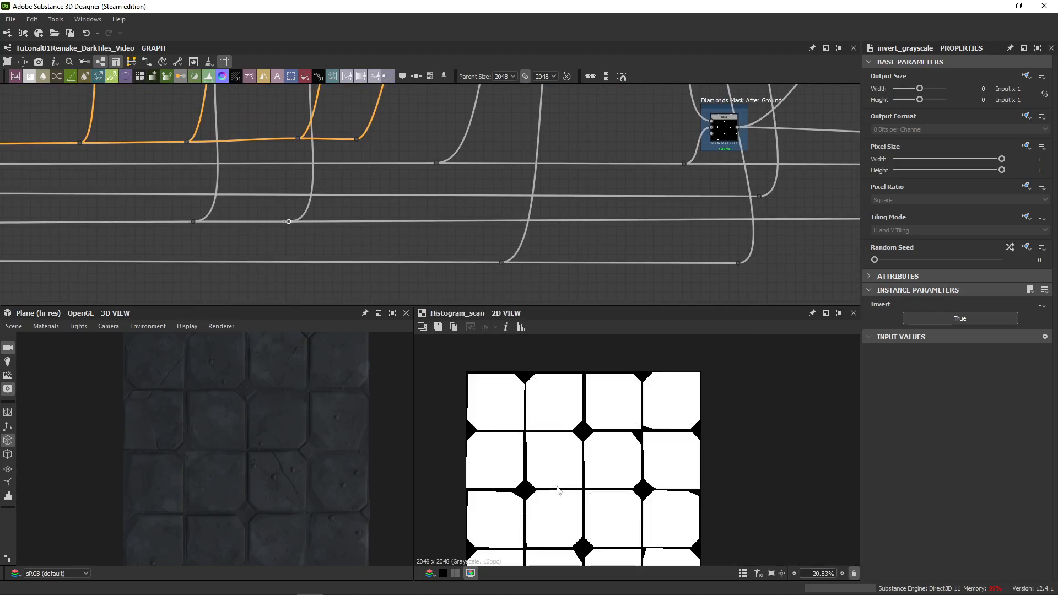
{"action": "scroll", "coordinate": [586, 439], "scroll_direction": "up", "scroll_amount": 4}
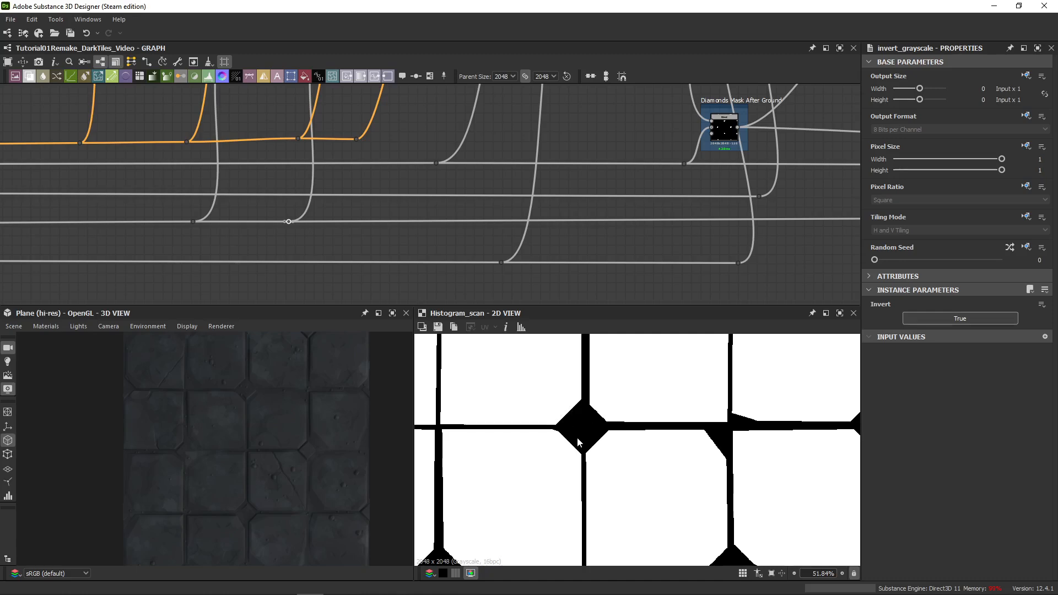
{"action": "middle_click_drag", "start_coordinate": [627, 439], "coordinate": [475, 465]}
{"action": "middle_click_drag", "start_coordinate": [537, 418], "coordinate": [588, 401]}
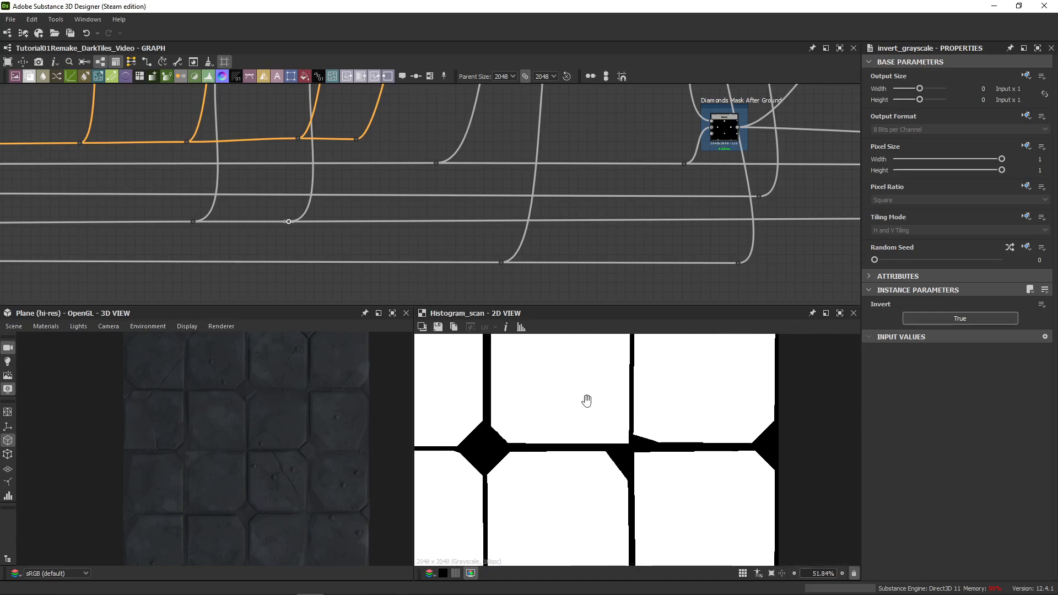
{"action": "scroll", "coordinate": [648, 480], "scroll_direction": "up", "scroll_amount": 3}
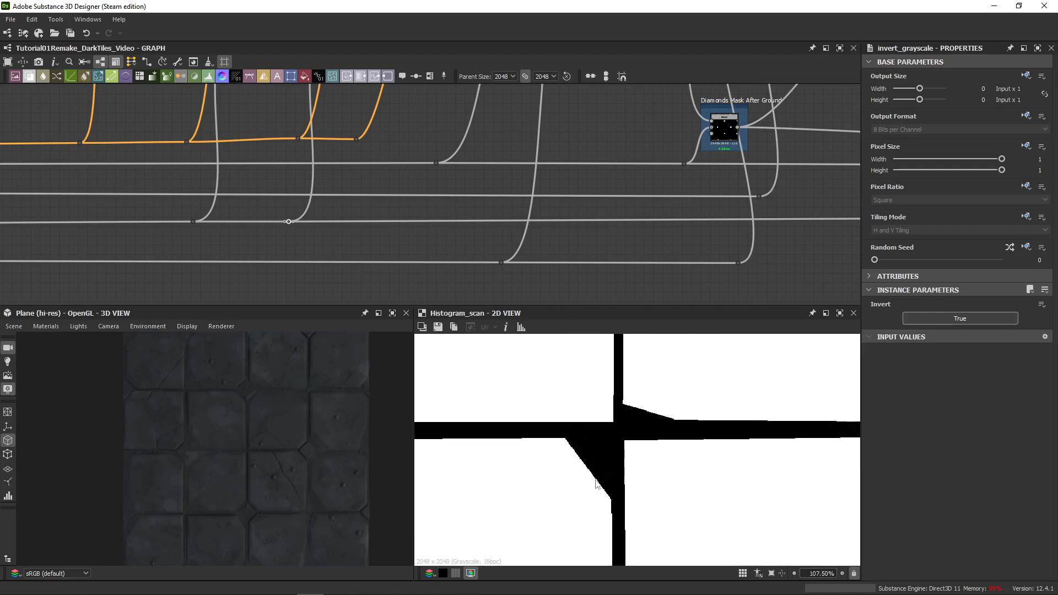
{"action": "scroll", "coordinate": [399, 248], "scroll_direction": "down", "scroll_amount": 3}
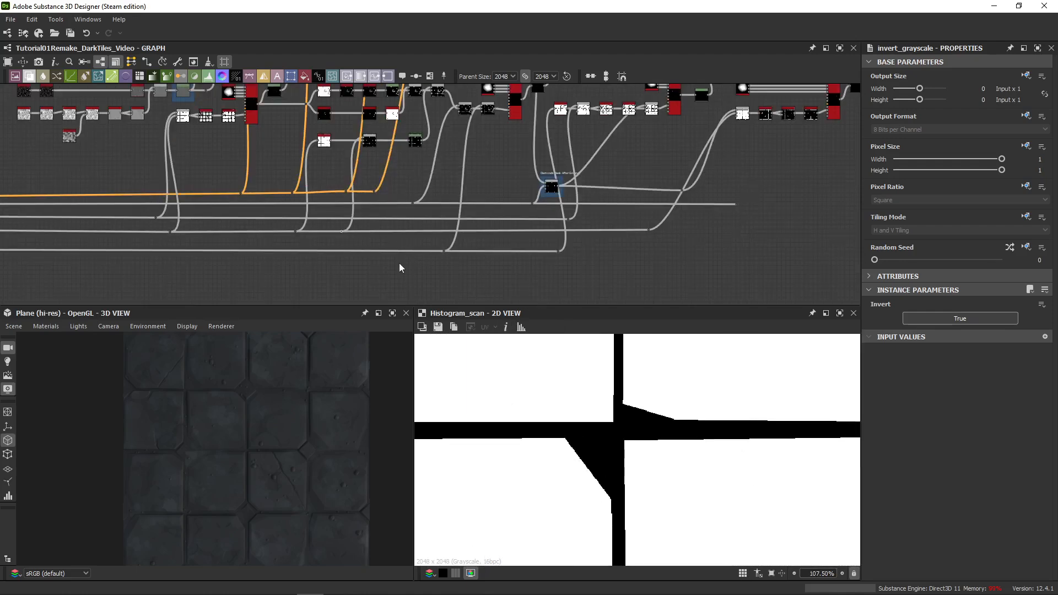
- Add a dot on the tile mask Histogram Scan line beyond its last branch and align it with the line
{"action": "scroll", "coordinate": [350, 241], "scroll_direction": "up", "scroll_amount": 3}
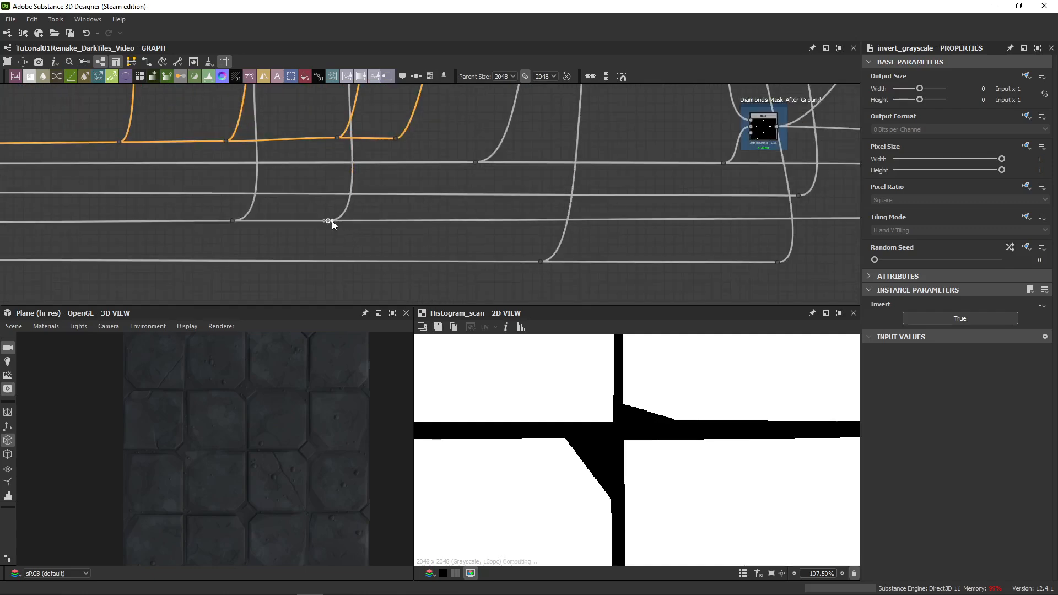
{"action": "scroll", "coordinate": [440, 251], "scroll_direction": "down", "scroll_amount": 4}
{"action": "scroll", "coordinate": [440, 251], "scroll_direction": "up", "scroll_amount": 6}
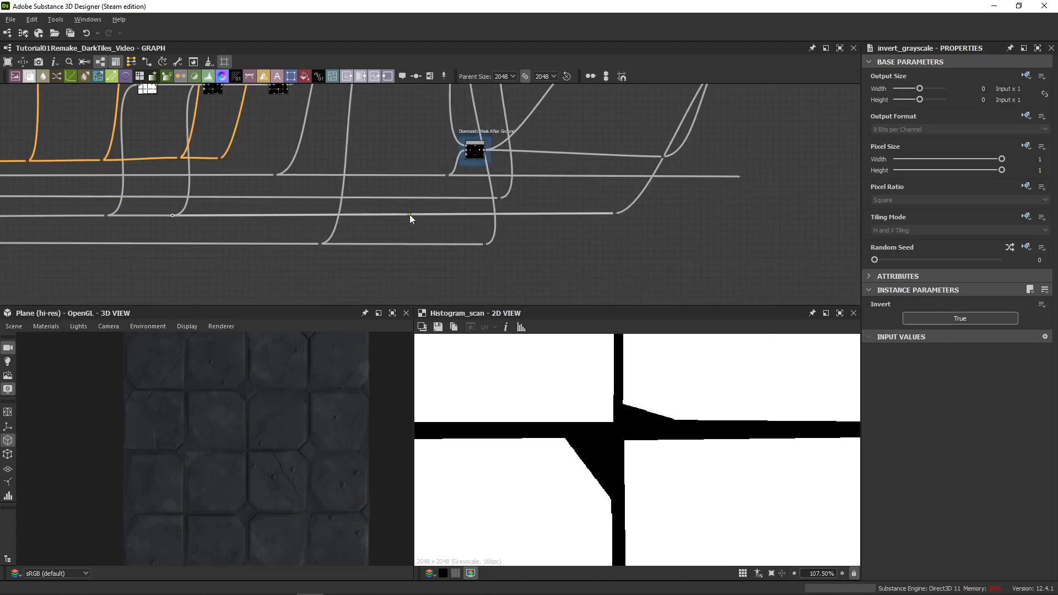
{"action": "left_click", "coordinate": [410, 214], "text": "alt"}
{"action": "mouse_move", "coordinate": [411, 215]}
{"action": "left_mouse_down"}
{"action": "mouse_move", "coordinate": [391, 202]}
{"action": "mouse_move", "coordinate": [409, 217]}
{"action": "left_mouse_up"}
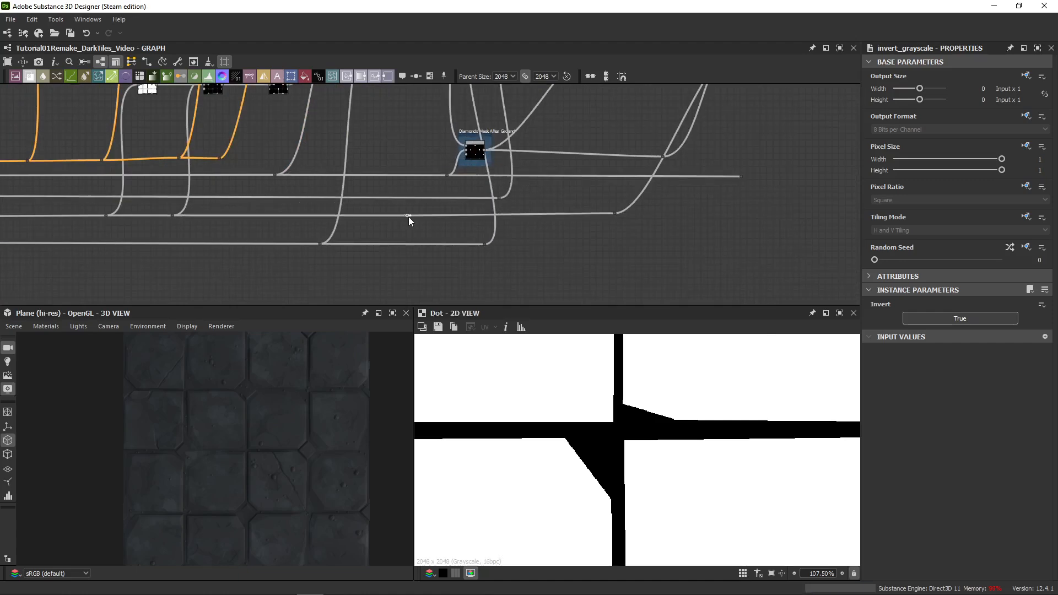
- Connect the new tile mask dot up to the Foreground input of the Blend after Invert Grayscale
{"action": "left_click", "coordinate": [411, 215]}
{"action": "scroll", "coordinate": [433, 144], "scroll_direction": "down", "scroll_amount": 5}
{"action": "middle_click_drag", "start_coordinate": [432, 114], "coordinate": [449, 147]}
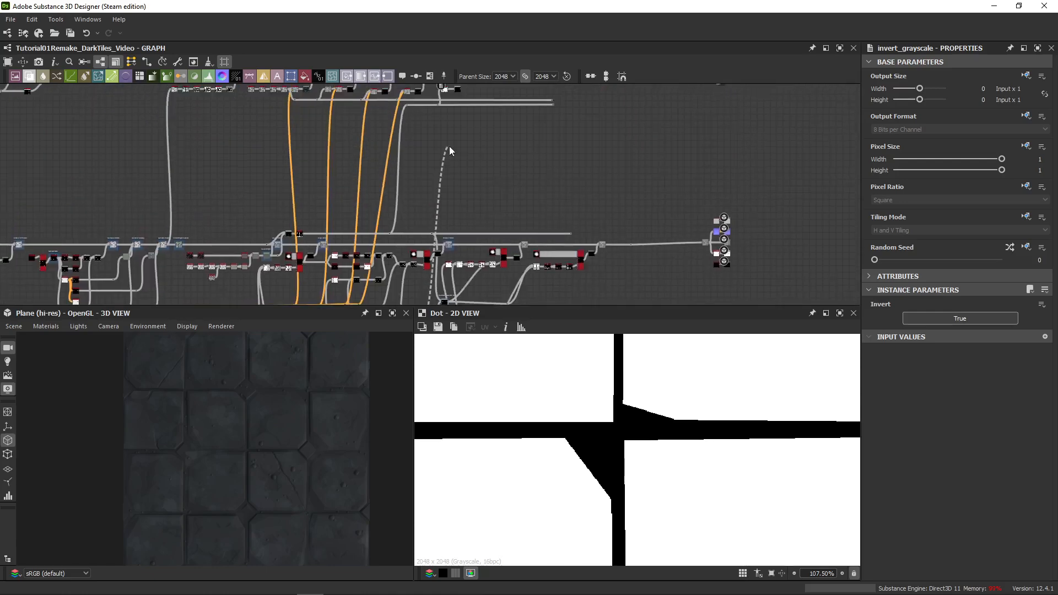
{"action": "scroll", "coordinate": [446, 121], "scroll_direction": "up", "scroll_amount": 4}
{"action": "middle_click_drag", "start_coordinate": [441, 89], "coordinate": [441, 149]}
{"action": "scroll", "coordinate": [459, 207], "scroll_direction": "up", "scroll_amount": 4}
{"action": "scroll", "coordinate": [545, 181], "scroll_direction": "up", "scroll_amount": 4}
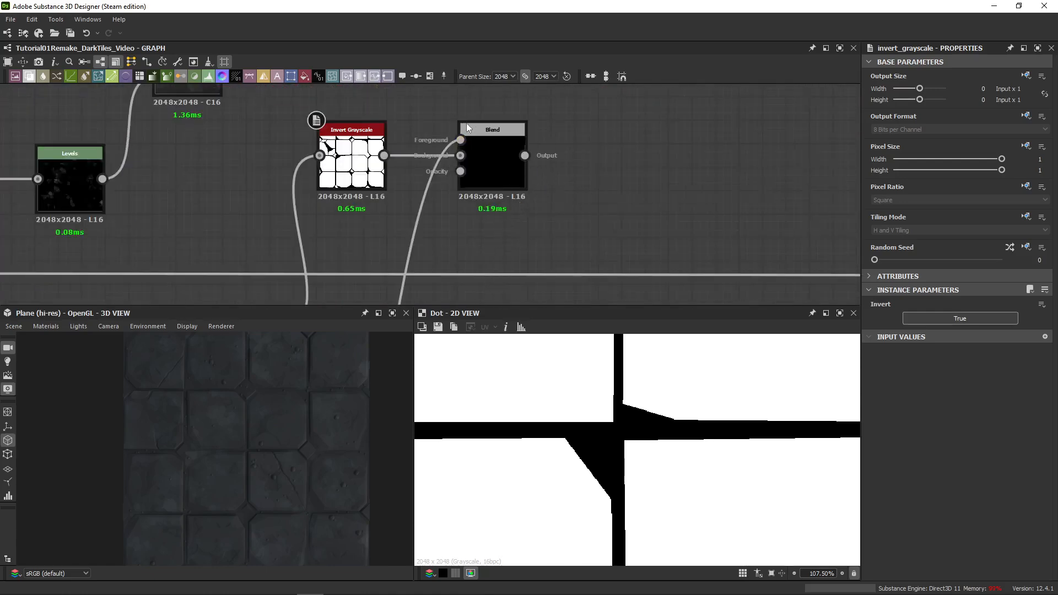
{"action": "left_click", "coordinate": [460, 140]}
- Try the Multiply blending mode on the mask Blend and compare its result with the inverted ground mask
{"action": "left_click", "coordinate": [491, 144]}
{"action": "left_click", "coordinate": [960, 332]}
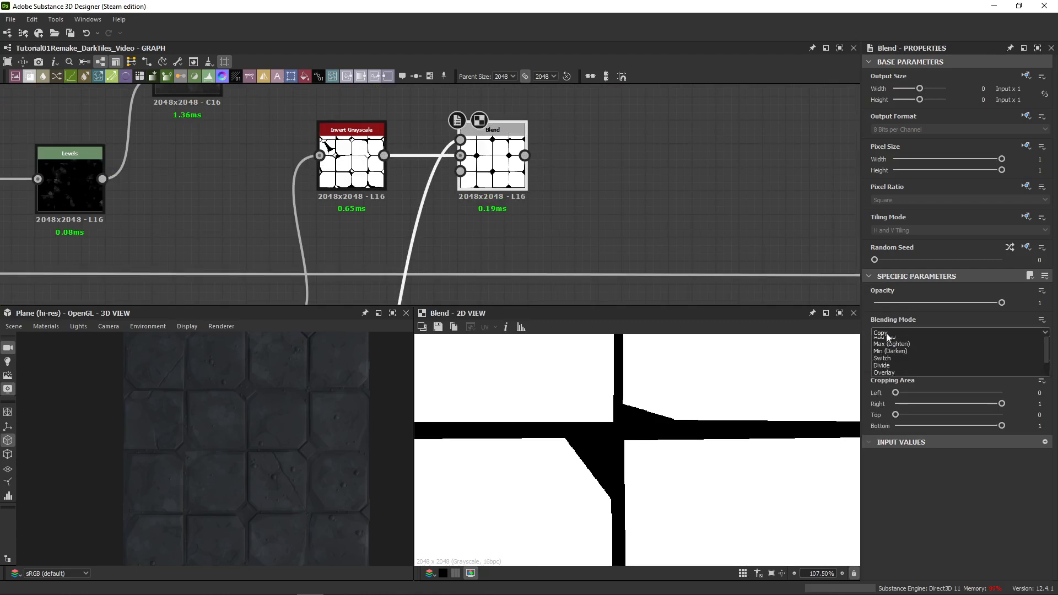
{"action": "left_click", "coordinate": [915, 333]}
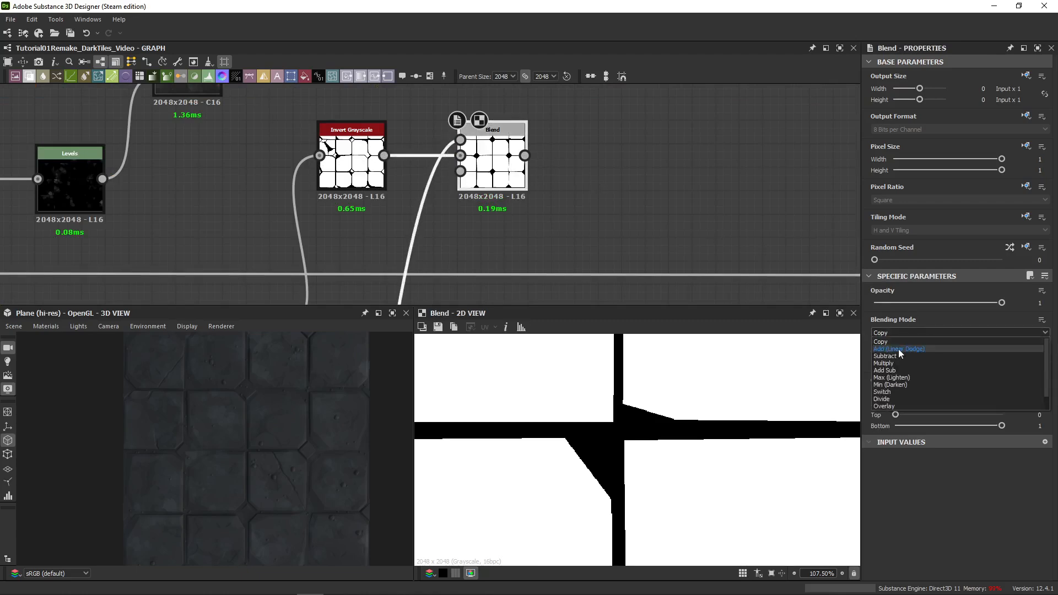
{"action": "left_click", "coordinate": [884, 364]}
{"action": "scroll", "coordinate": [567, 444], "scroll_direction": "down", "scroll_amount": 5}
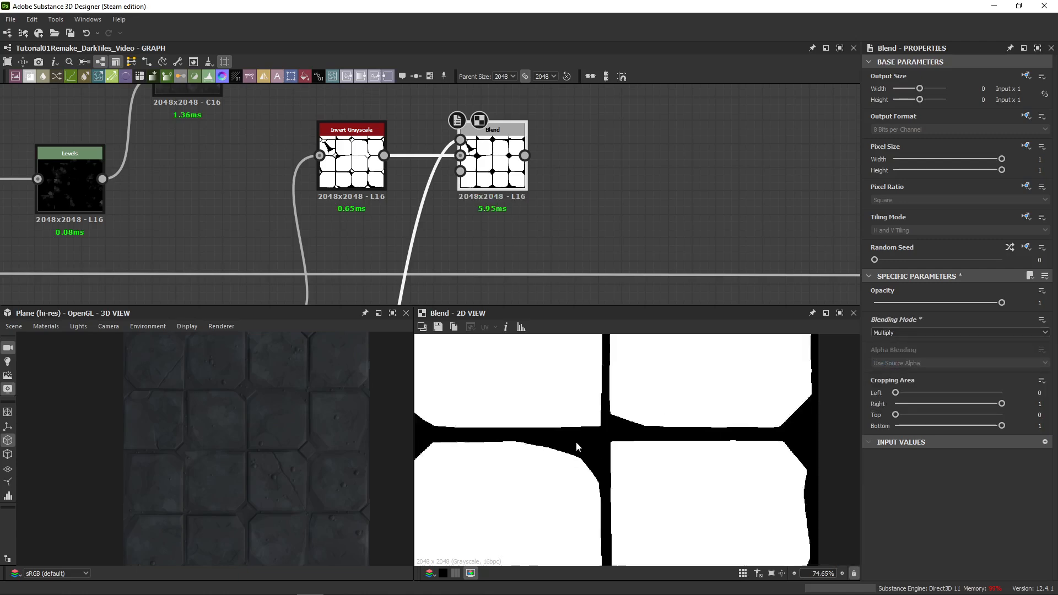
{"action": "middle_click_drag", "start_coordinate": [560, 429], "coordinate": [644, 398]}
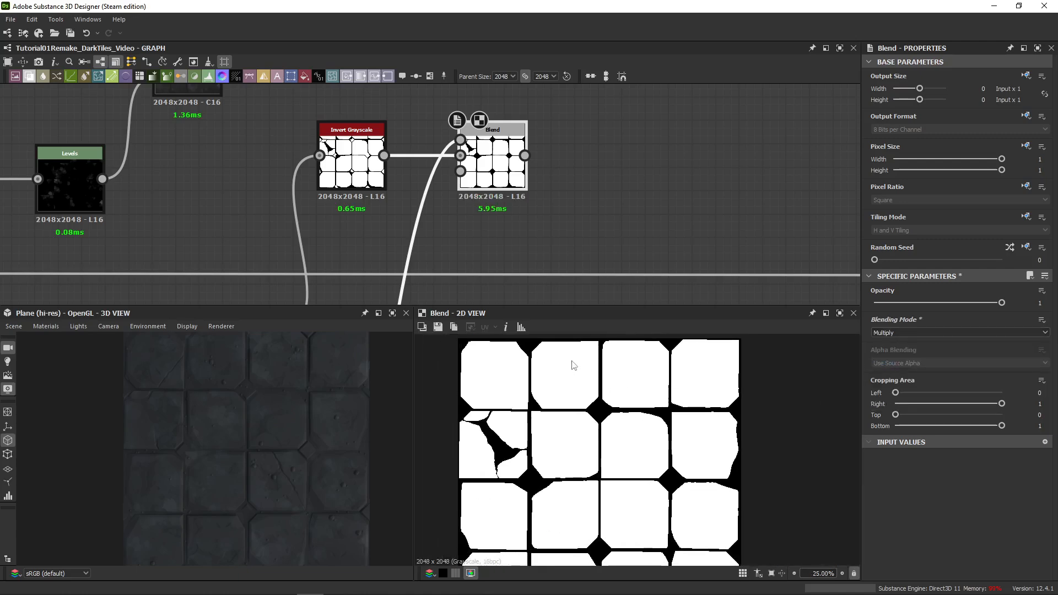
{"action": "double_click", "coordinate": [352, 165]}
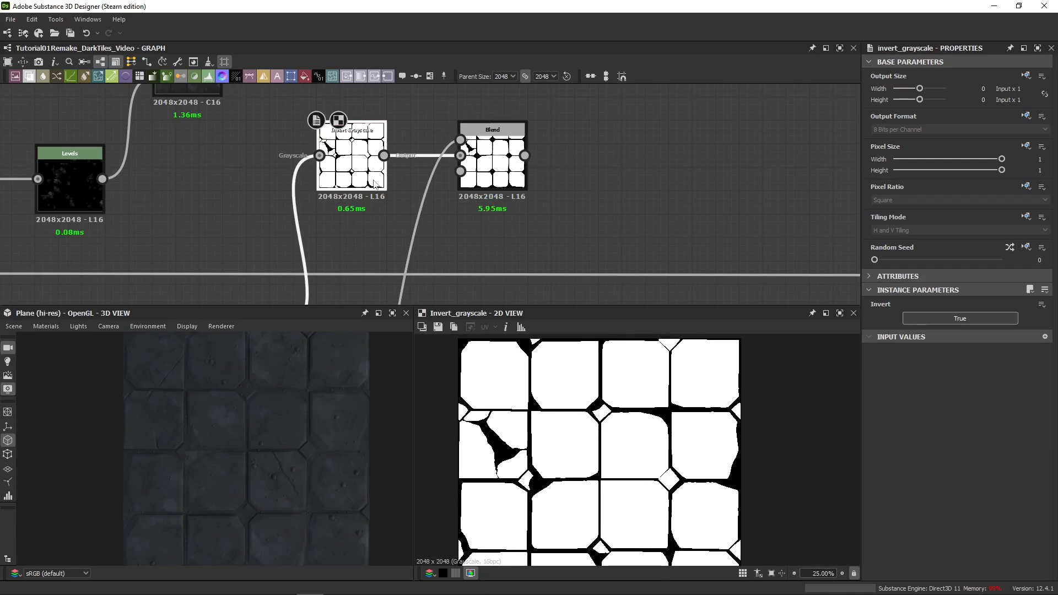
{"action": "double_click", "coordinate": [489, 176]}
- Set the mask Blend's blending mode to Subtract and compare its result with the inverted ground mask
{"action": "left_click", "coordinate": [907, 333]}
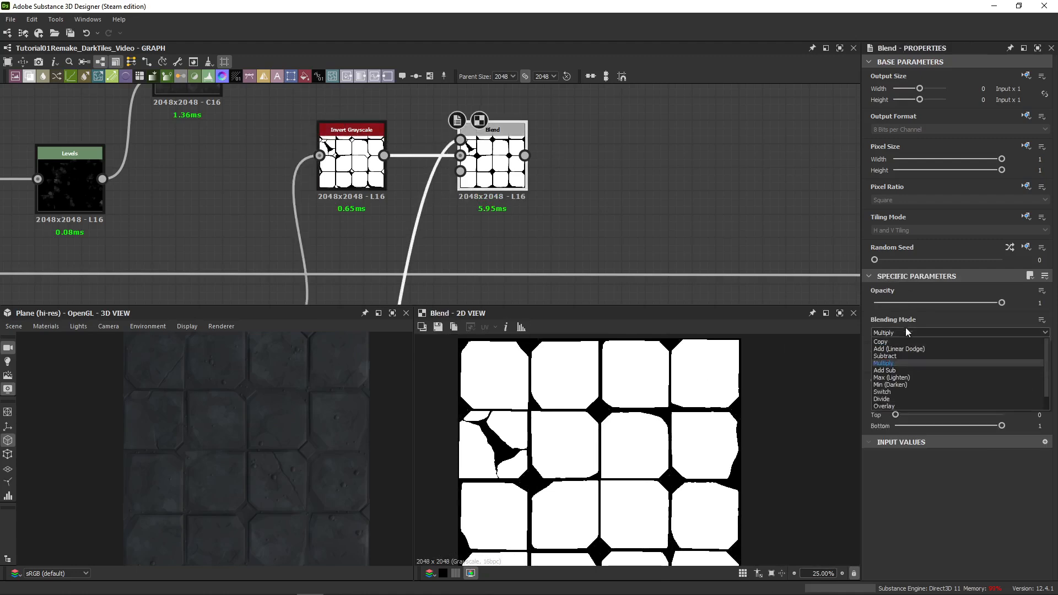
{"action": "left_click", "coordinate": [891, 356]}
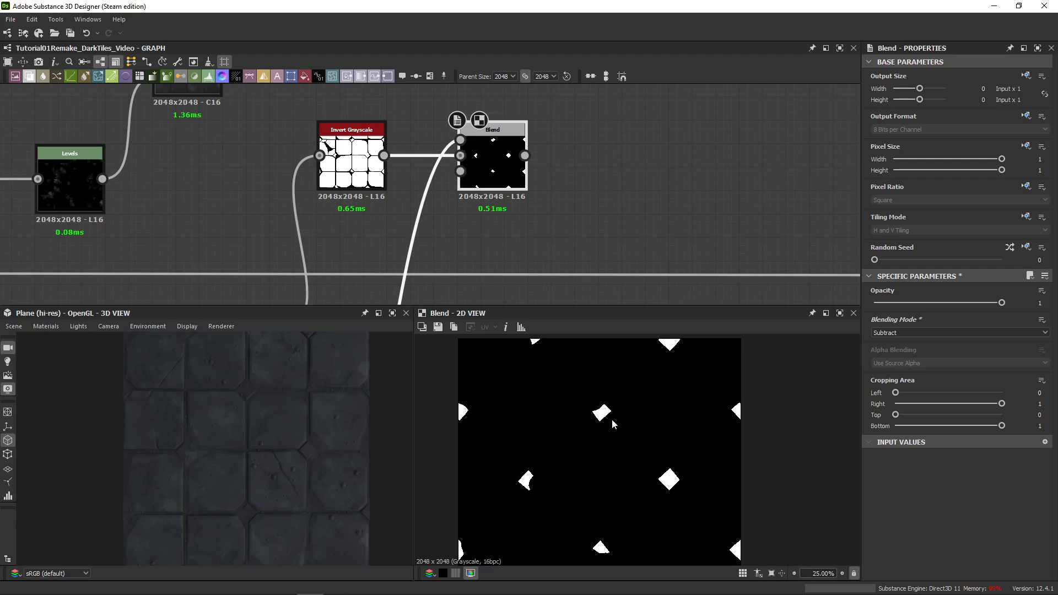
{"action": "double_click", "coordinate": [356, 168]}
{"action": "double_click", "coordinate": [492, 166]}
{"action": "scroll", "coordinate": [492, 209], "scroll_direction": "down", "scroll_amount": 3}
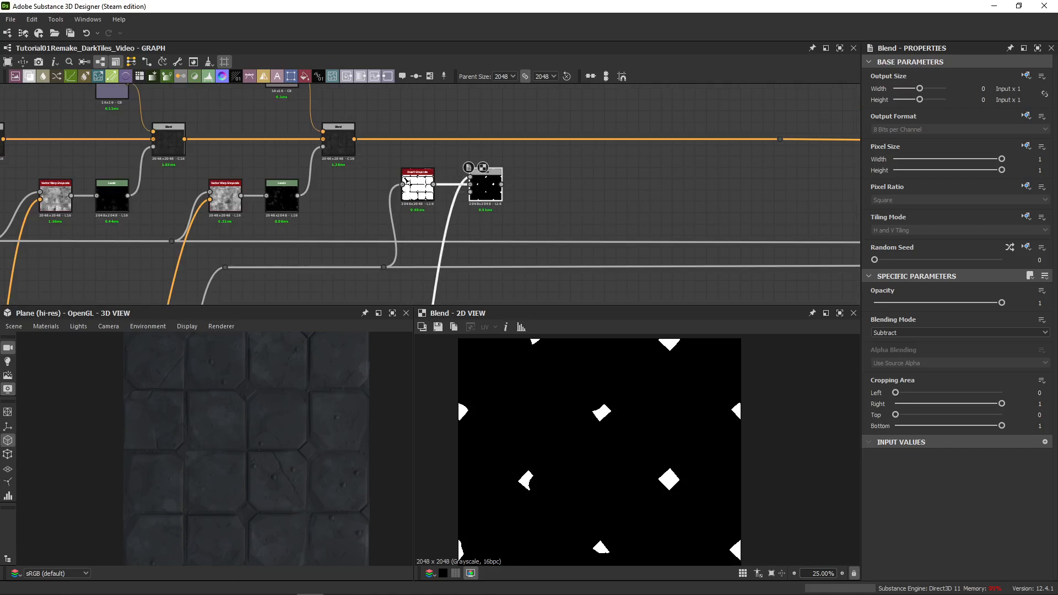
- Add a Levels node to the output of the subtracting mask Blend
{"action": "scroll", "coordinate": [225, 223], "scroll_direction": "down", "scroll_amount": 8}
{"action": "middle_click_drag", "start_coordinate": [284, 261], "coordinate": [576, 125]}
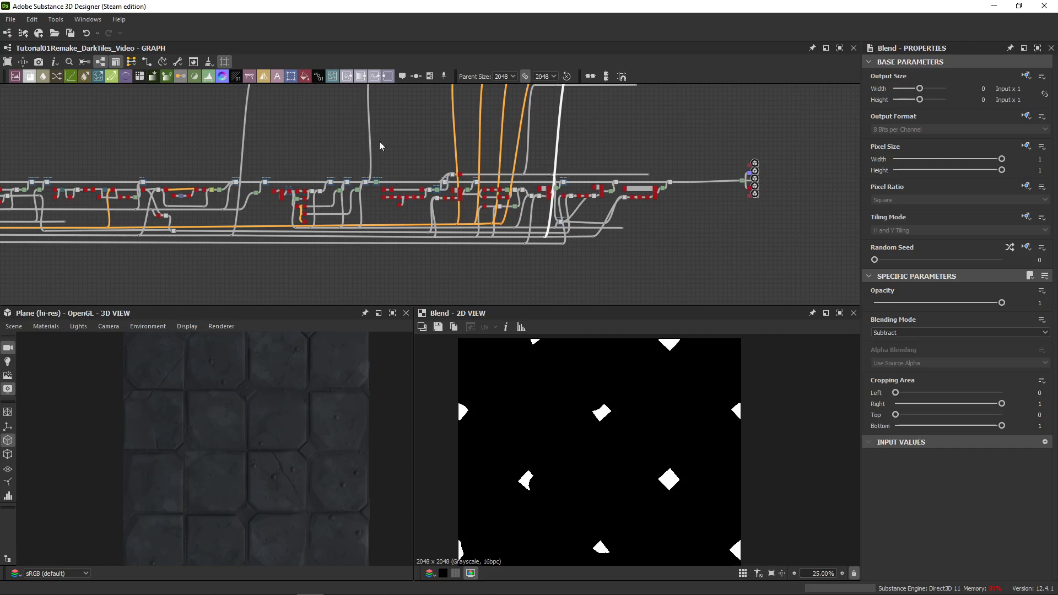
{"action": "scroll", "coordinate": [449, 184], "scroll_direction": "up", "scroll_amount": 10}
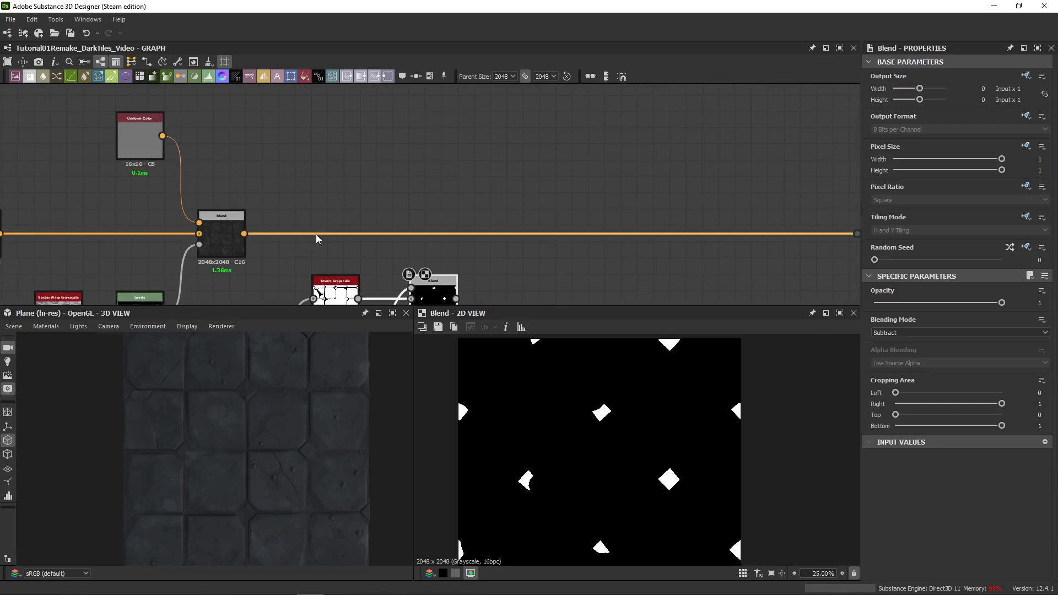
{"action": "middle_click_drag", "start_coordinate": [284, 237], "coordinate": [241, 132]}
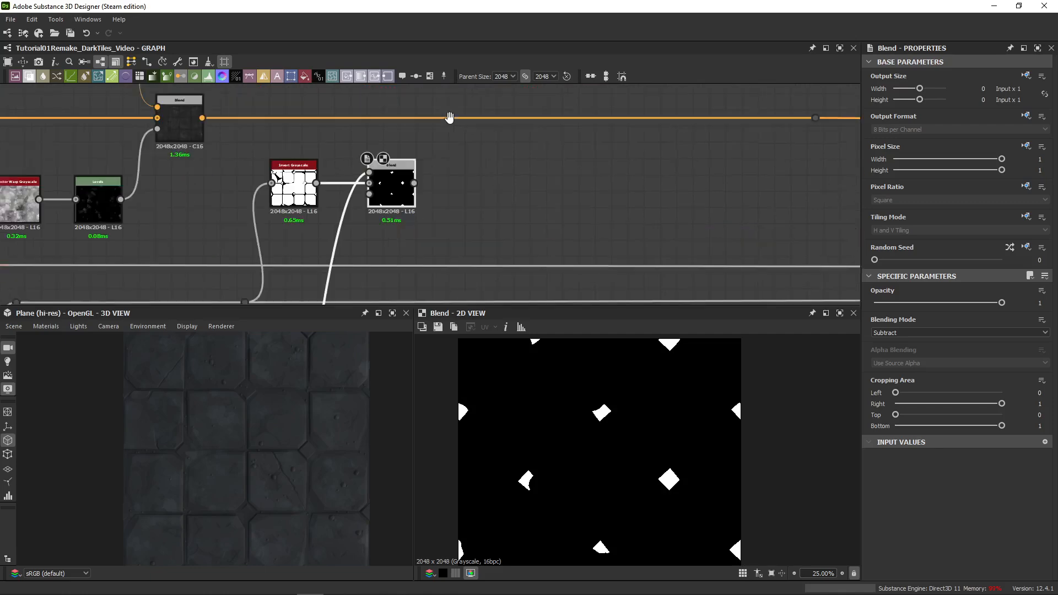
{"action": "scroll", "coordinate": [389, 190], "scroll_direction": "up", "scroll_amount": 3}
{"action": "left_click", "coordinate": [208, 76]}
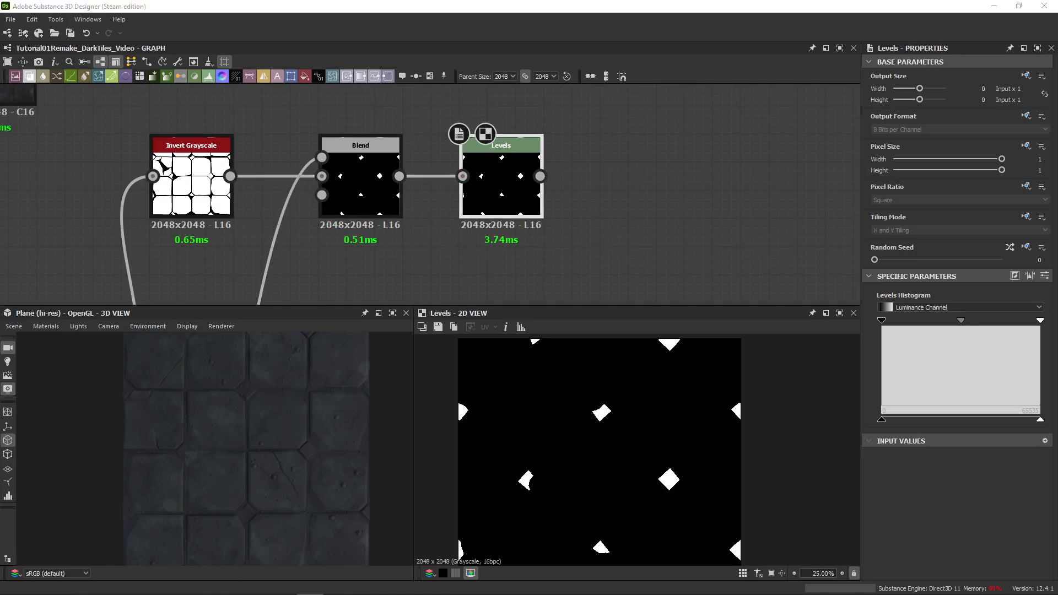
- Insert a Blend node on the main colour connection and feed the diamond mask Levels into its Opacity input
{"action": "scroll", "coordinate": [483, 203], "scroll_direction": "down", "scroll_amount": 3}
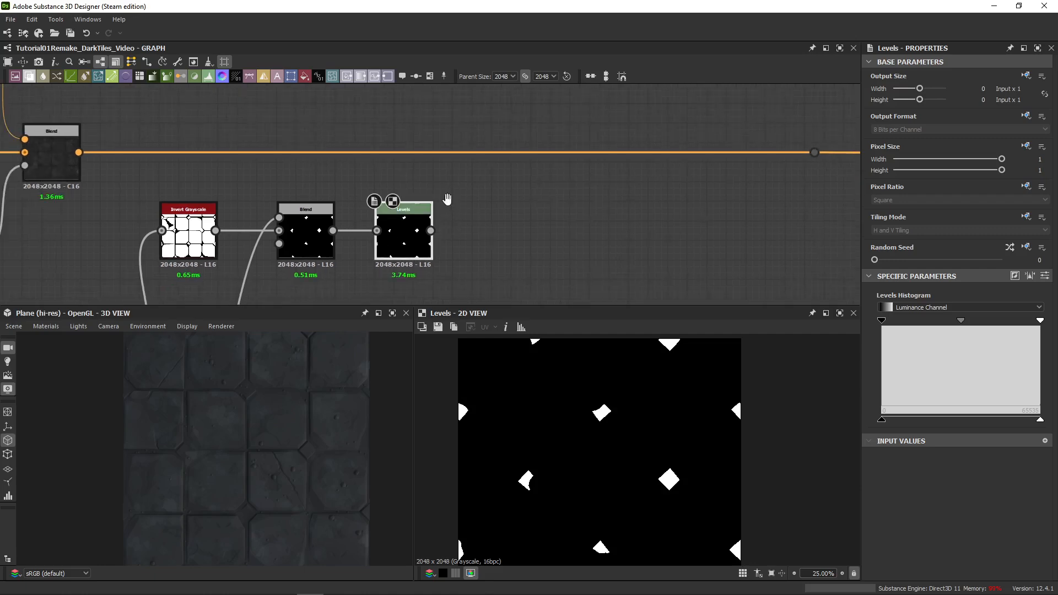
{"action": "middle_click_drag", "start_coordinate": [447, 200], "coordinate": [444, 236]}
{"action": "left_click_drag", "start_coordinate": [548, 137], "coordinate": [518, 243]}
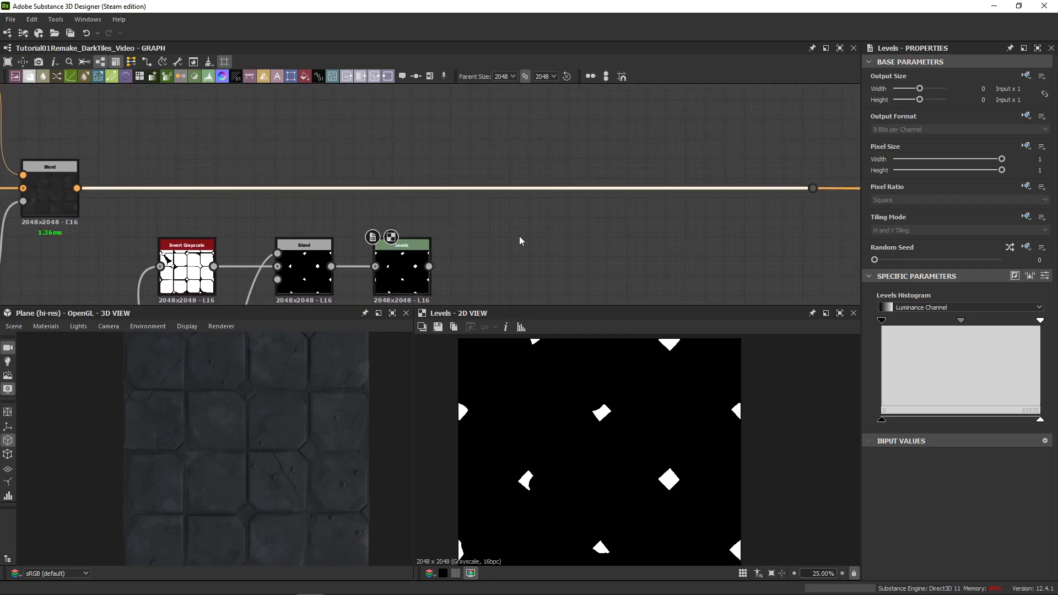
{"action": "key", "text": "space"}
{"action": "type", "text": "blend"}
{"action": "key", "text": "Return"}
{"action": "left_click_drag", "start_coordinate": [439, 204], "coordinate": [507, 204]}
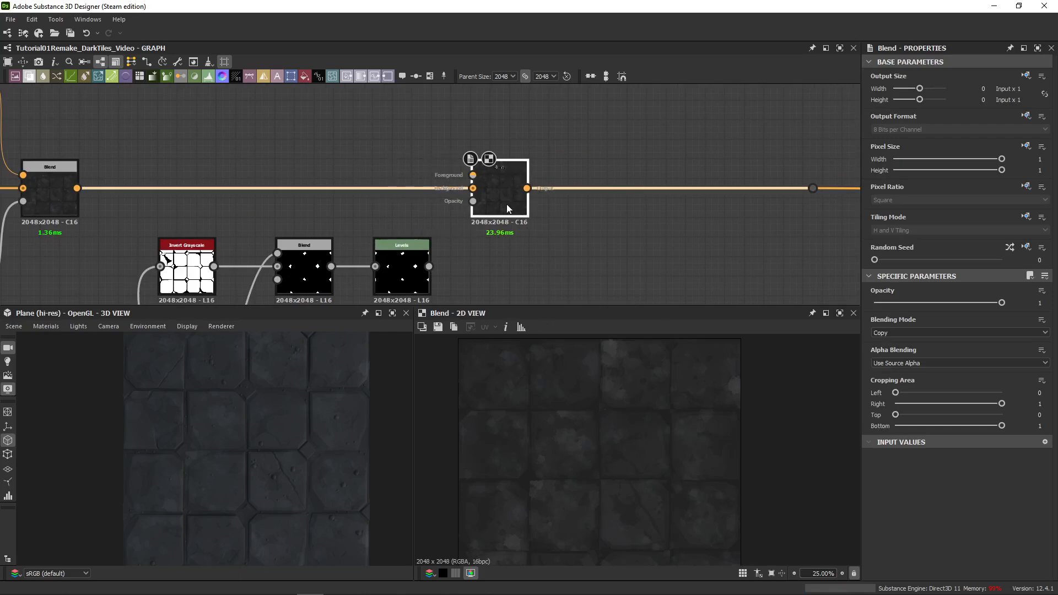
{"action": "left_click_drag", "start_coordinate": [429, 266], "coordinate": [473, 201]}
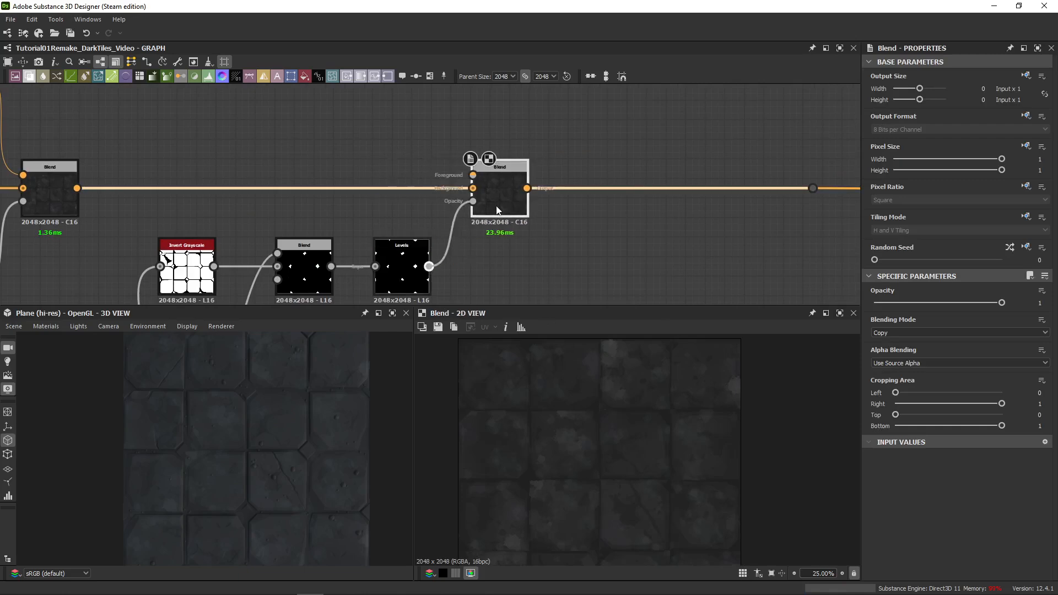
- Add a Uniform Color node for the diamonds, connect it to the new Blend's Foreground input and inspect the material in 3D
{"action": "middle_click_drag", "start_coordinate": [399, 151], "coordinate": [456, 186]}
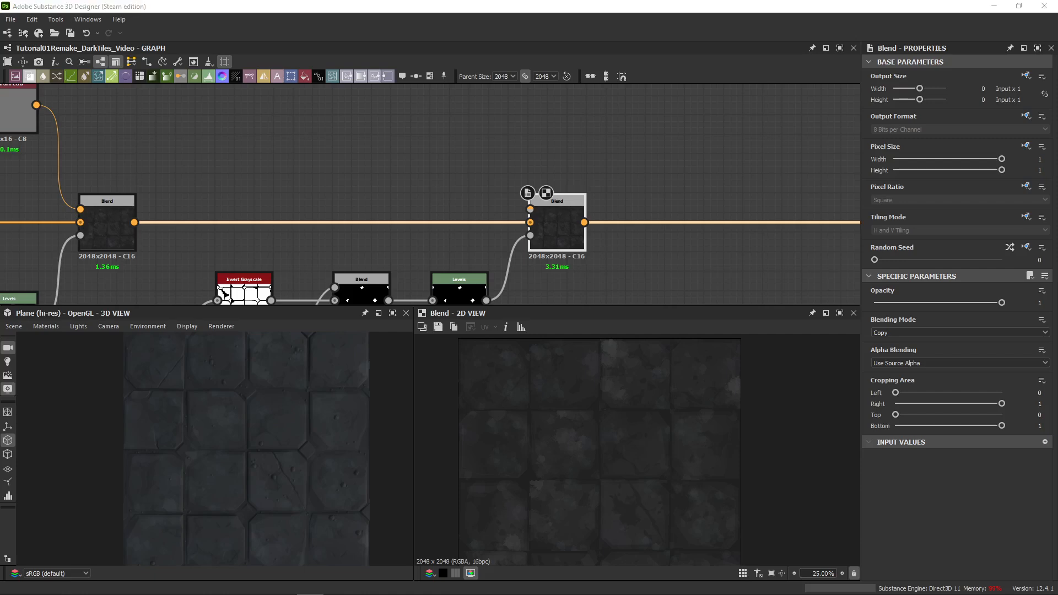
{"action": "key", "text": "u"}
{"action": "middle_click_drag", "start_coordinate": [449, 129], "coordinate": [446, 178]}
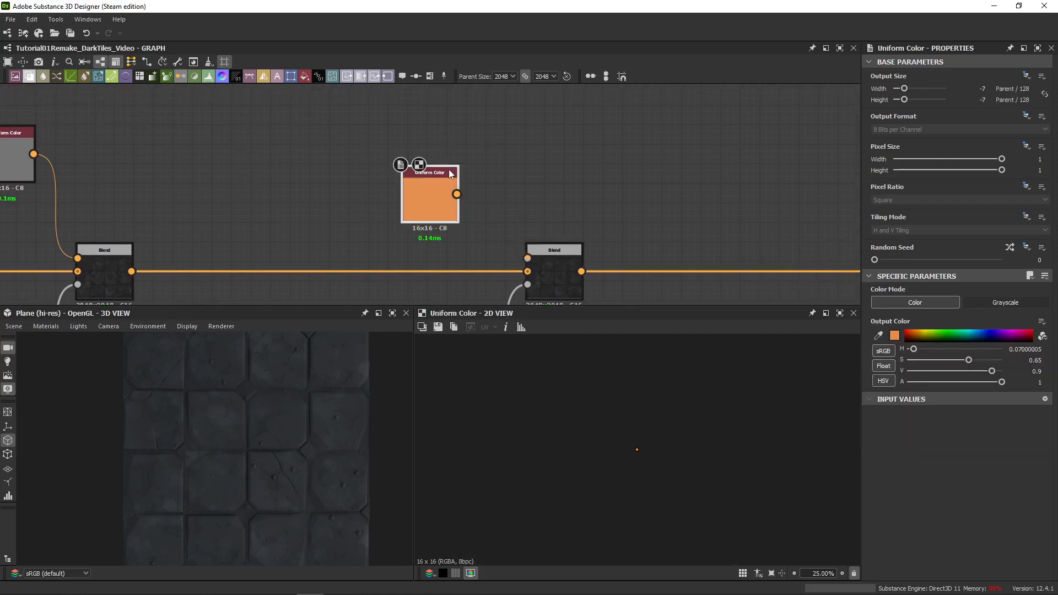
{"action": "left_click_drag", "start_coordinate": [443, 215], "coordinate": [528, 258]}
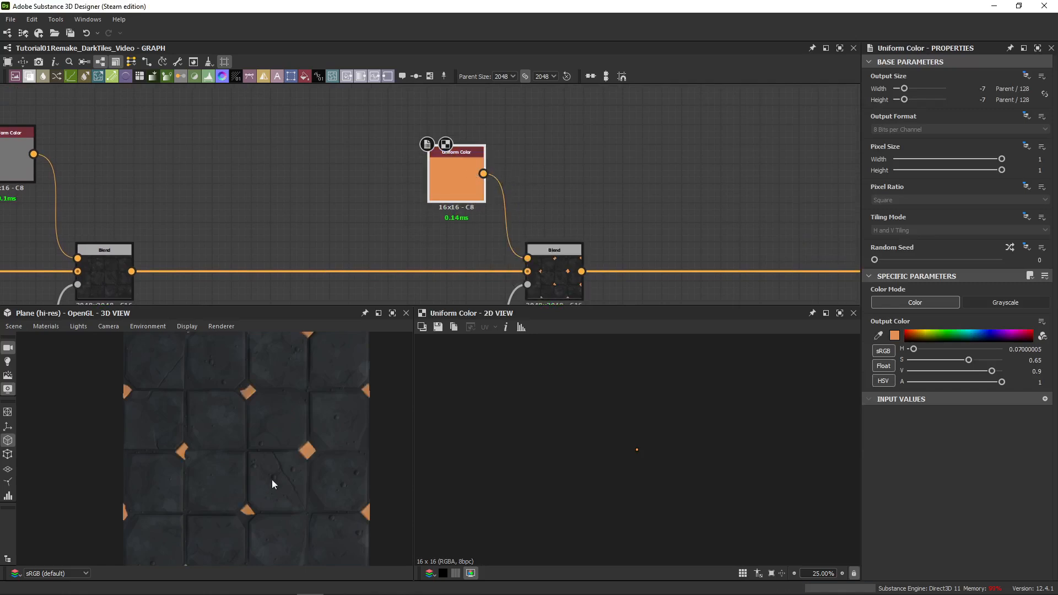
{"action": "scroll", "coordinate": [244, 432], "scroll_direction": "up", "scroll_amount": 5}
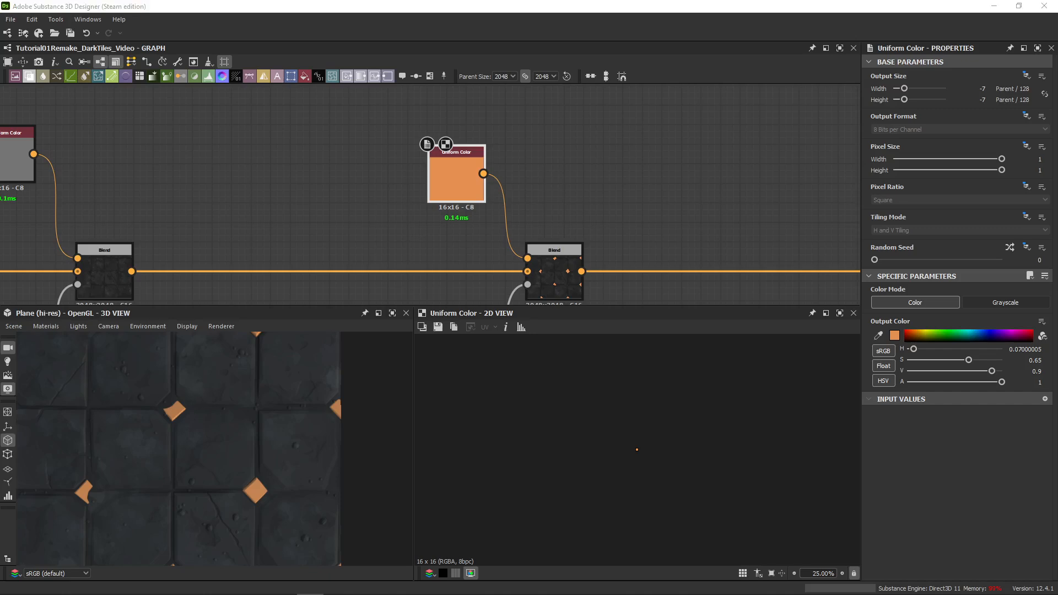
{"action": "left_click_drag", "start_coordinate": [309, 397], "coordinate": [159, 464]}
- Add another Blend node between the diamond colour Blend and the dot, aligned on the main colour line
{"action": "middle_click_drag", "start_coordinate": [686, 188], "coordinate": [558, 132]}
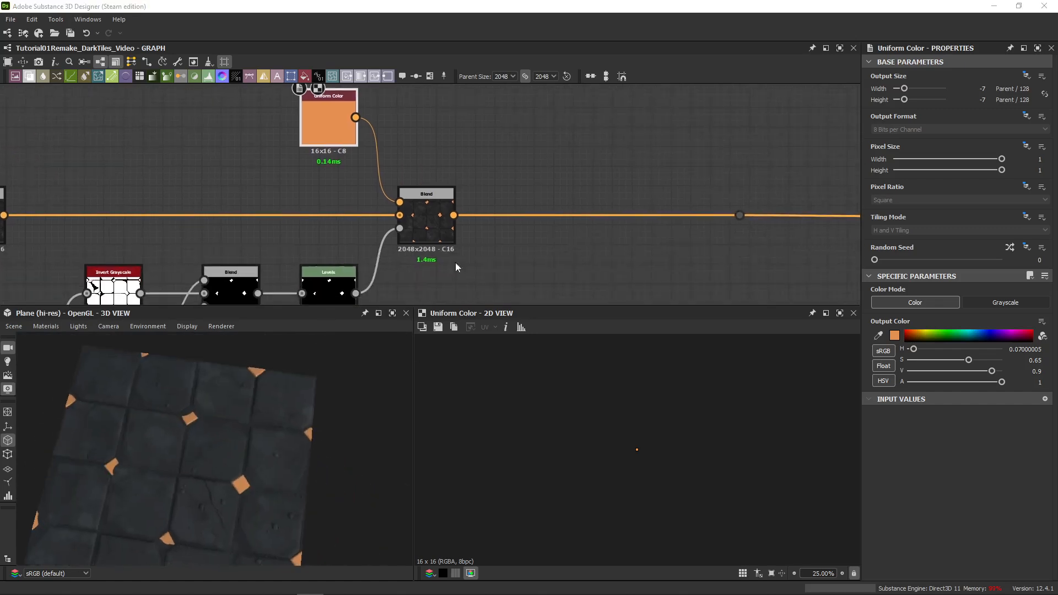
{"action": "left_click", "coordinate": [426, 219]}
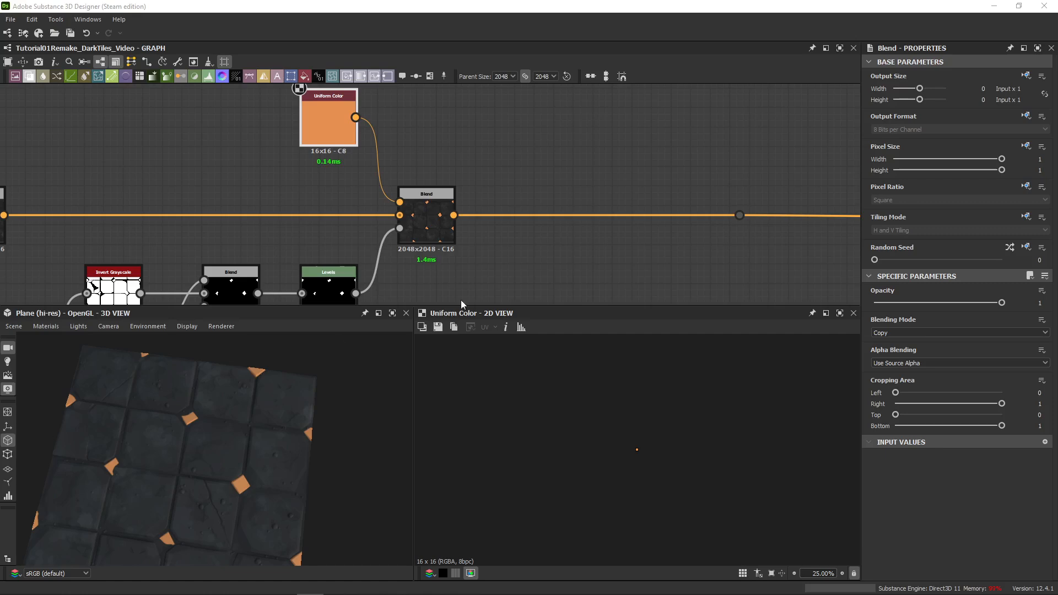
{"action": "left_click", "coordinate": [585, 180]}
{"action": "scroll", "coordinate": [587, 180], "scroll_direction": "up", "scroll_amount": 4}
{"action": "key", "text": "b"}
{"action": "middle_click_drag", "start_coordinate": [596, 211], "coordinate": [502, 161]}
{"action": "left_click_drag", "start_coordinate": [350, 174], "coordinate": [489, 156]}
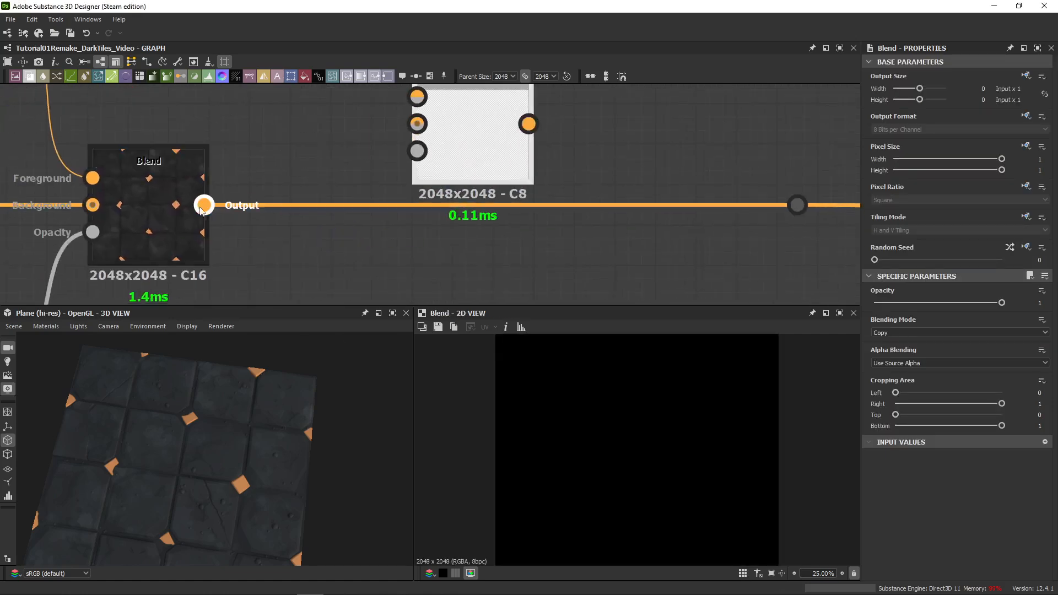
{"action": "left_click_drag", "start_coordinate": [204, 205], "coordinate": [417, 123]}
{"action": "left_click_drag", "start_coordinate": [528, 124], "coordinate": [814, 205]}
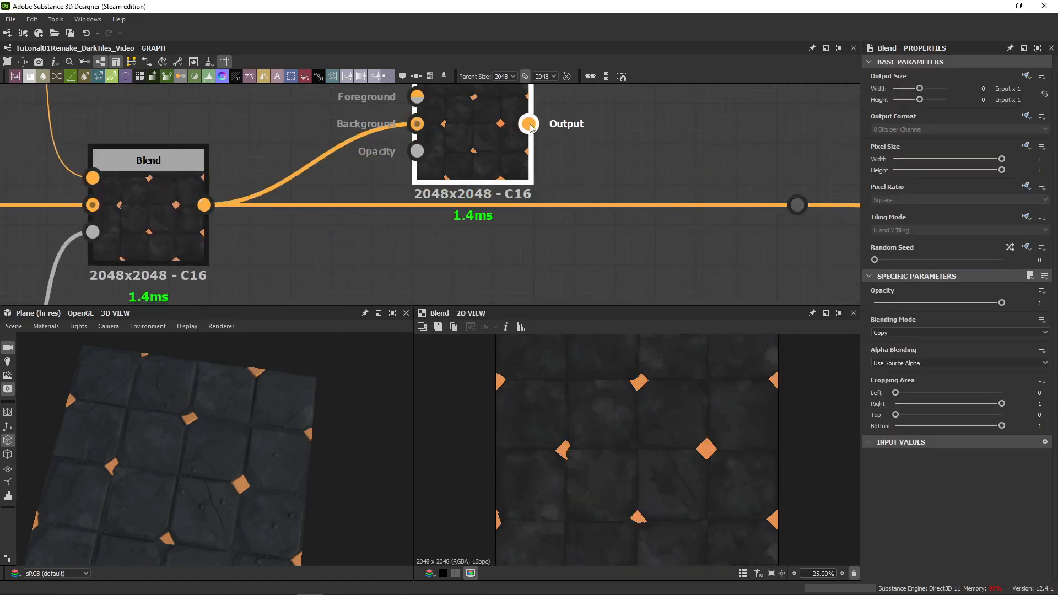
{"action": "left_click_drag", "start_coordinate": [529, 124], "coordinate": [797, 205]}
{"action": "left_click_drag", "start_coordinate": [474, 87], "coordinate": [474, 165]}
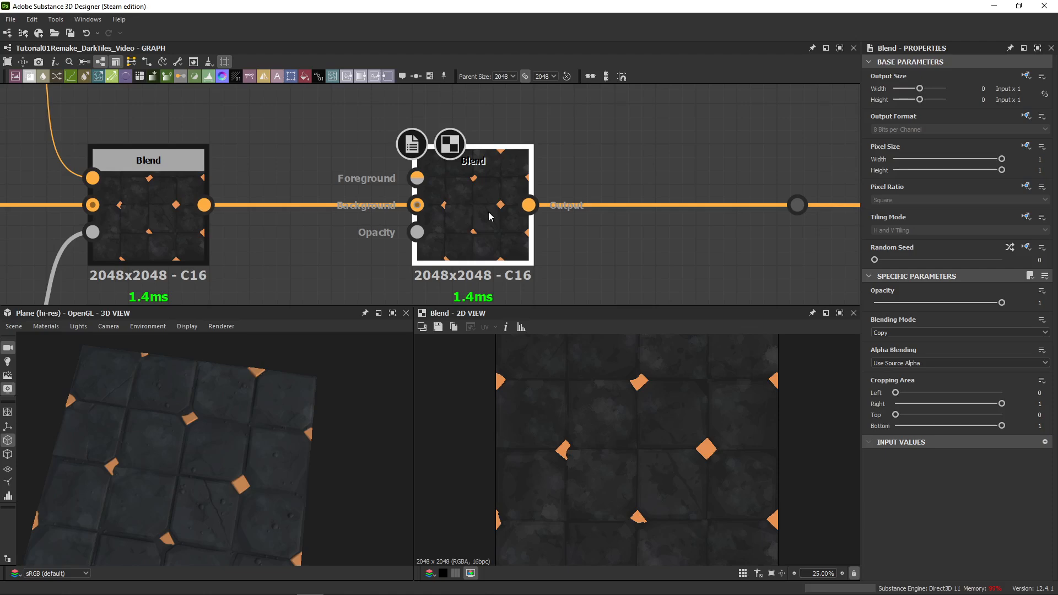
{"action": "scroll", "coordinate": [499, 212], "scroll_direction": "down", "scroll_amount": 2}
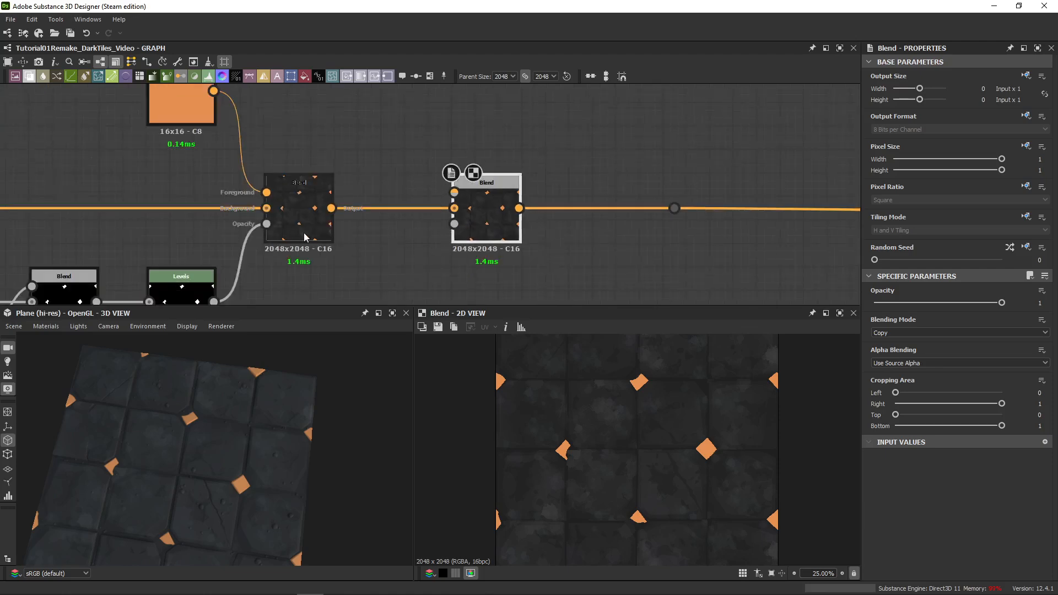
- Paste a brownish-grey Uniform Color node with saturation 0.1 and value 0.35 beside the orange one
{"action": "middle_click_drag", "start_coordinate": [400, 87], "coordinate": [453, 164]}
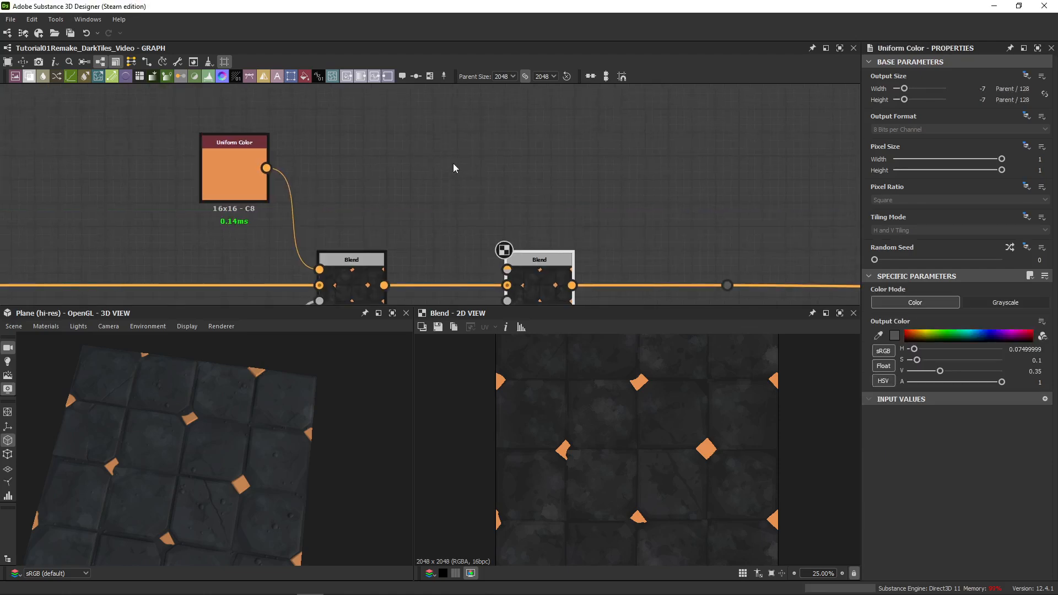
{"action": "left_click", "coordinate": [453, 164]}
{"action": "key", "text": "ctrl+v"}
{"action": "left_click_drag", "start_coordinate": [417, 211], "coordinate": [422, 184]}
{"action": "scroll", "coordinate": [231, 209], "scroll_direction": "up", "scroll_amount": 2}
{"action": "middle_click_drag", "start_coordinate": [231, 209], "coordinate": [407, 211]}
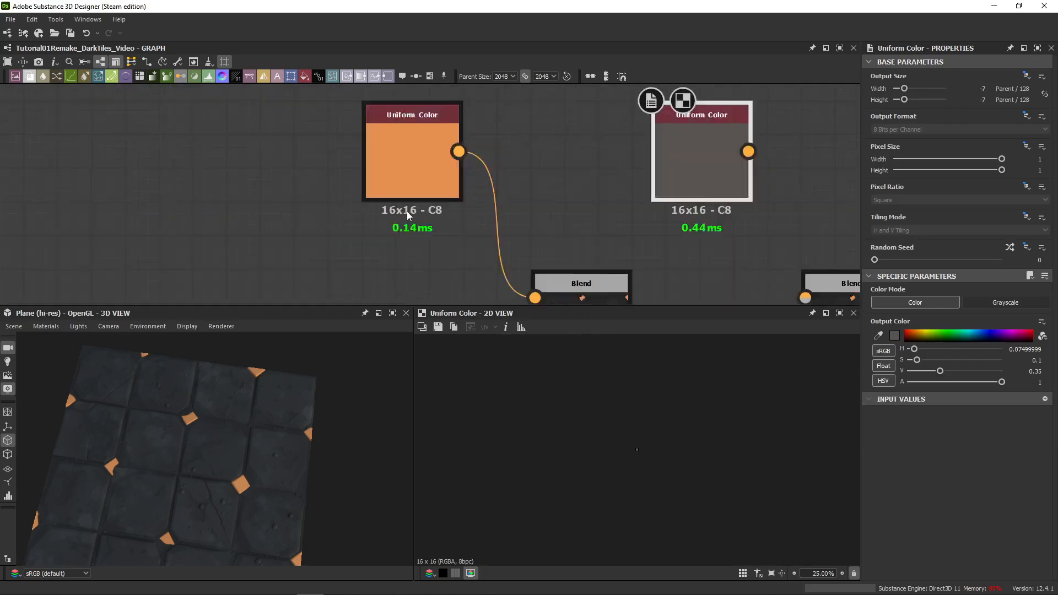
{"action": "scroll", "coordinate": [407, 210], "scroll_direction": "up", "scroll_amount": 3}
{"action": "scroll", "coordinate": [607, 146], "scroll_direction": "down", "scroll_amount": 5}
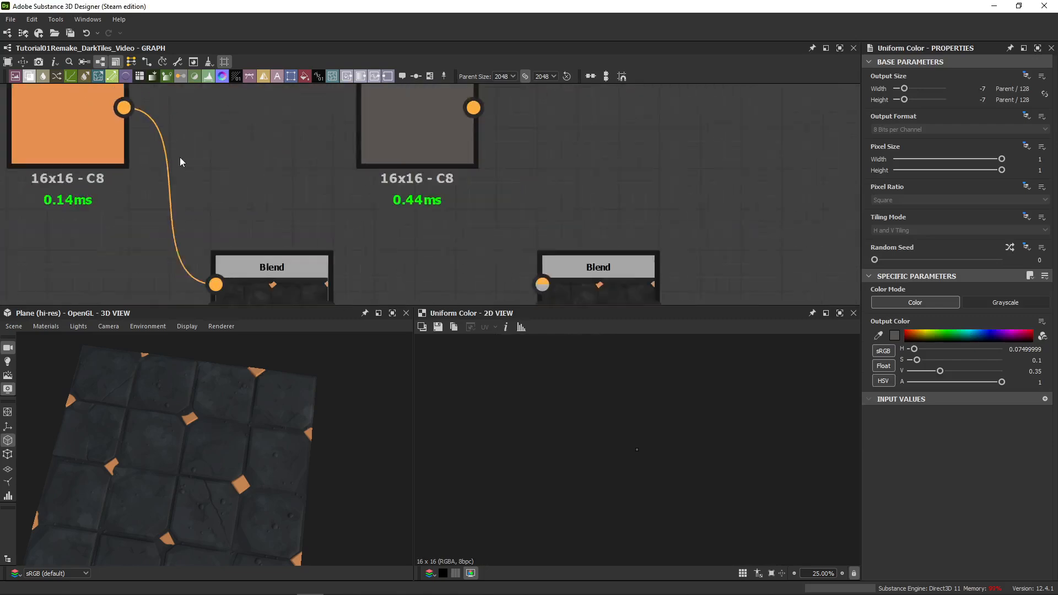
{"action": "left_click", "coordinate": [445, 164]}
{"action": "left_click_drag", "start_coordinate": [443, 161], "coordinate": [453, 162]}
- Move the newest Blend closer to the dot and connect the grey Uniform Color to its Foreground input
{"action": "left_click", "coordinate": [524, 199]}
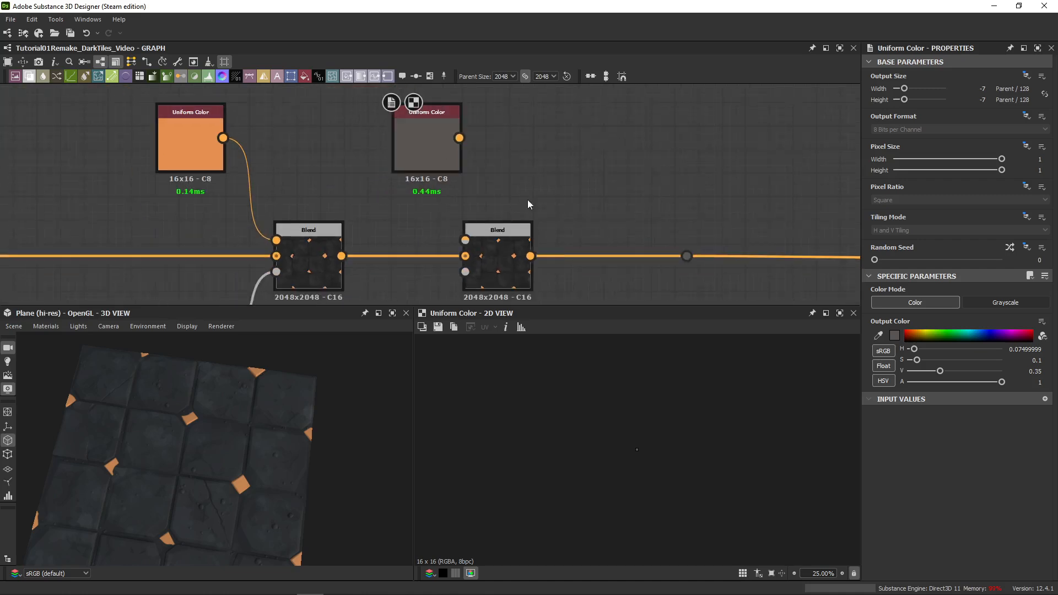
{"action": "left_click_drag", "start_coordinate": [507, 257], "coordinate": [577, 257]}
{"action": "middle_click_drag", "start_coordinate": [554, 166], "coordinate": [540, 194]}
{"action": "left_click", "coordinate": [503, 196]}
{"action": "scroll", "coordinate": [503, 197], "scroll_direction": "down", "scroll_amount": 2}
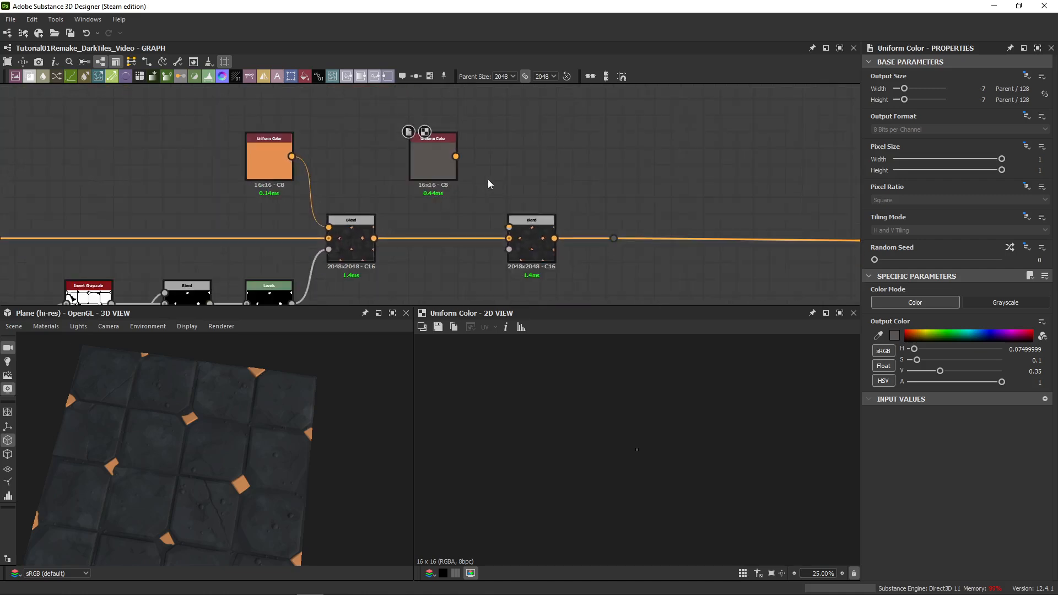
{"action": "left_click_drag", "start_coordinate": [456, 156], "coordinate": [509, 227]}
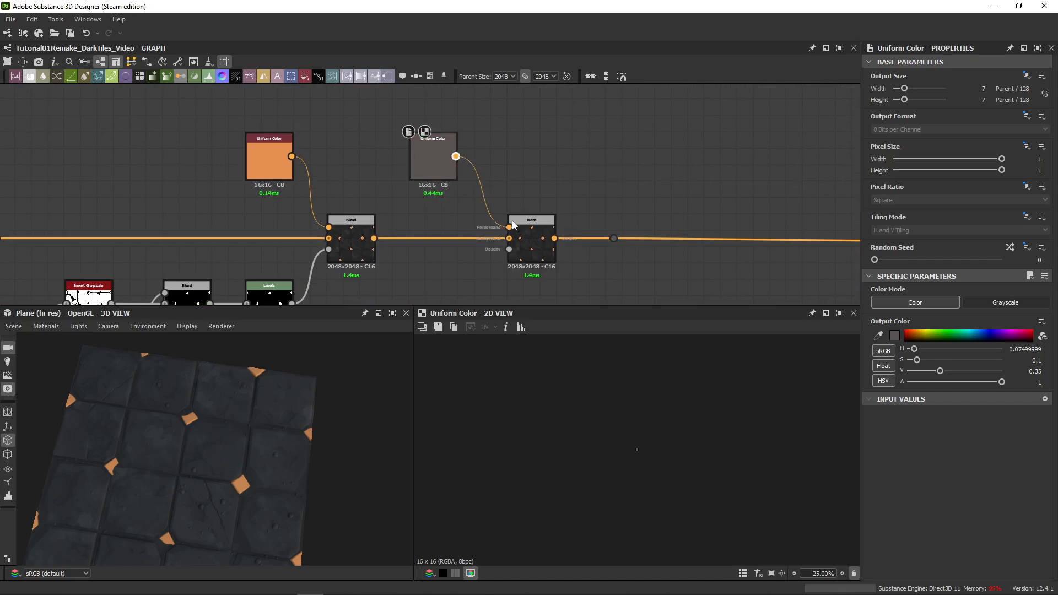
{"action": "left_click_drag", "start_coordinate": [221, 488], "coordinate": [169, 470]}
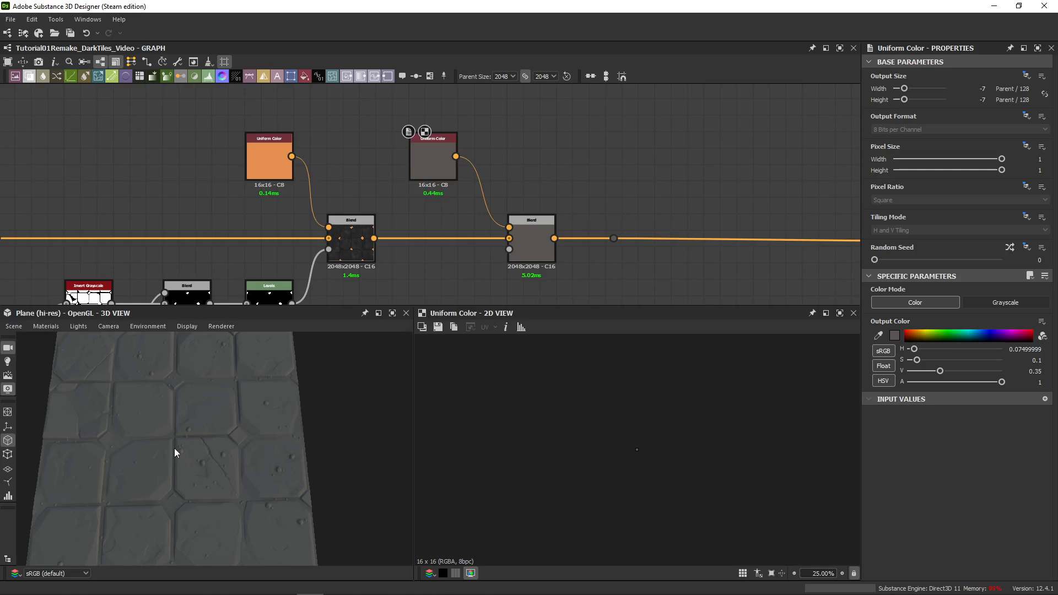
- Find the Histogram Scan node near the Ground Added frame and preview its ground mask
{"action": "scroll", "coordinate": [502, 187], "scroll_direction": "down", "scroll_amount": 5}
{"action": "middle_click_drag", "start_coordinate": [501, 186], "coordinate": [529, 104]}
{"action": "middle_click_drag", "start_coordinate": [584, 231], "coordinate": [647, 74]}
{"action": "scroll", "coordinate": [349, 232], "scroll_direction": "down", "scroll_amount": 5}
{"action": "mouse_move", "coordinate": [349, 231]}
{"action": "middle_mouse_down"}
{"action": "mouse_move", "coordinate": [348, 199]}
{"action": "mouse_move", "coordinate": [467, 154]}
{"action": "mouse_move", "coordinate": [340, 223]}
{"action": "middle_mouse_up"}
{"action": "scroll", "coordinate": [367, 242], "scroll_direction": "up", "scroll_amount": 2}
{"action": "scroll", "coordinate": [367, 240], "scroll_direction": "up", "scroll_amount": 9}
{"action": "scroll", "coordinate": [372, 174], "scroll_direction": "up", "scroll_amount": 1}
{"action": "double_click", "coordinate": [392, 138]}
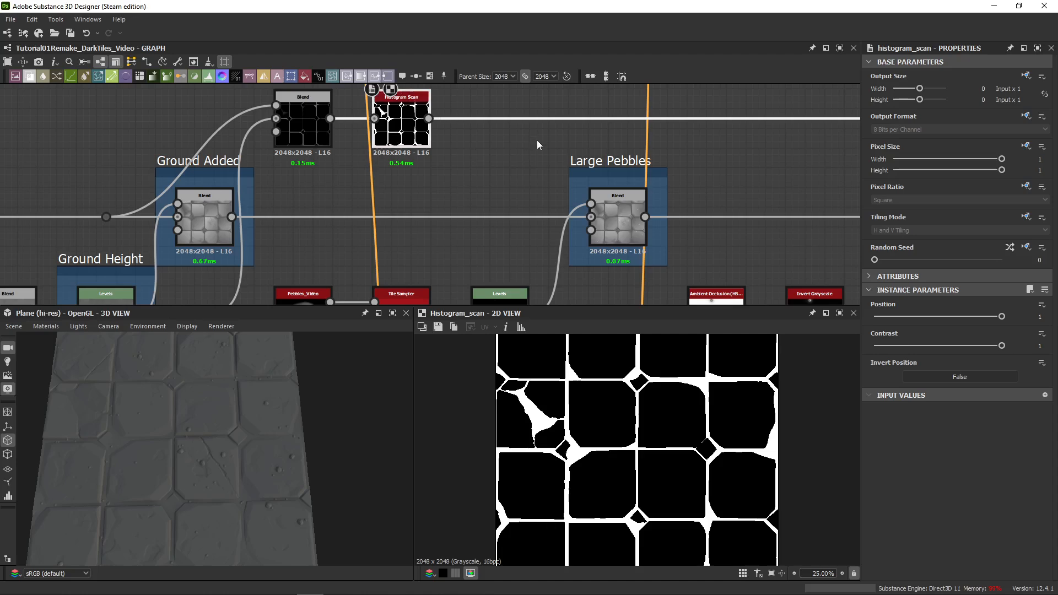
- Follow the ground mask connection back to the colour nodes and preview Invert Grayscale and the subtracting mask Blend
{"action": "middle_click_drag", "start_coordinate": [537, 140], "coordinate": [207, 242]}
{"action": "scroll", "coordinate": [469, 225], "scroll_direction": "down", "scroll_amount": 3}
{"action": "middle_click_drag", "start_coordinate": [633, 194], "coordinate": [405, 211]}
{"action": "left_click_drag", "start_coordinate": [484, 208], "coordinate": [458, 245]}
{"action": "middle_click_drag", "start_coordinate": [513, 155], "coordinate": [472, 256]}
{"action": "middle_click_drag", "start_coordinate": [517, 142], "coordinate": [472, 177]}
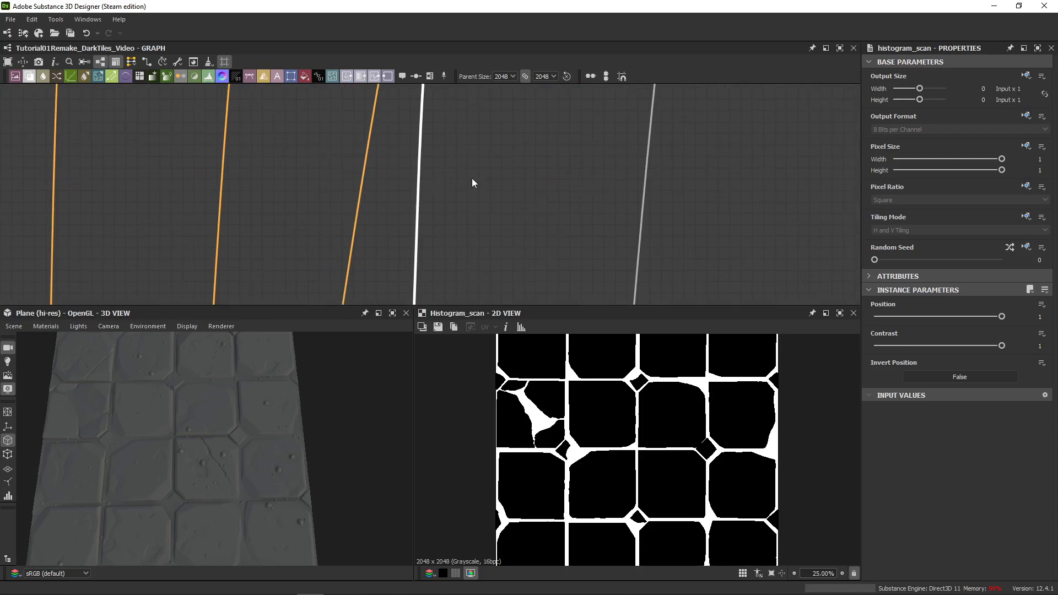
{"action": "middle_click_drag", "start_coordinate": [482, 113], "coordinate": [478, 218]}
{"action": "middle_click_drag", "start_coordinate": [501, 130], "coordinate": [500, 247]}
{"action": "middle_click_drag", "start_coordinate": [586, 245], "coordinate": [408, 229]}
{"action": "scroll", "coordinate": [448, 190], "scroll_direction": "up", "scroll_amount": 4}
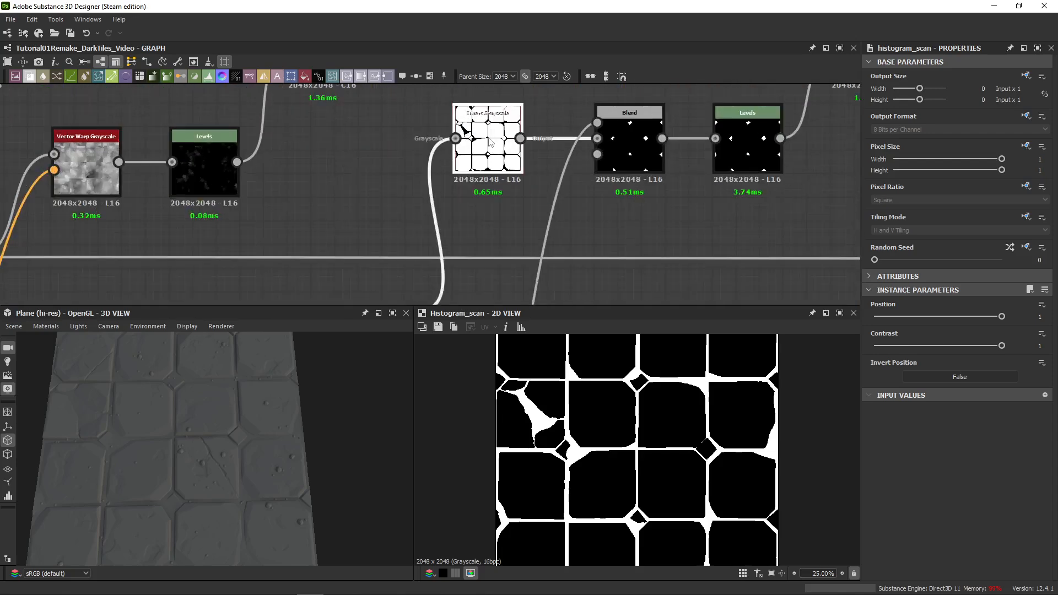
{"action": "double_click", "coordinate": [496, 140]}
{"action": "double_click", "coordinate": [632, 149]}
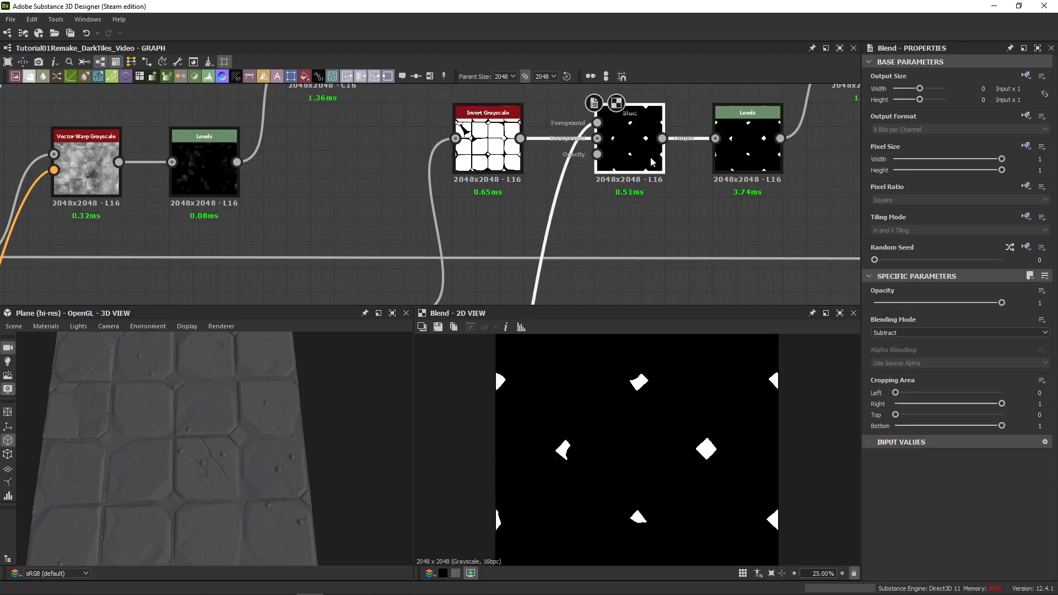
- Add a dot on the ground mask line, connect it to the grey Blend's Opacity input and inspect the result's edges up close
{"action": "middle_click_drag", "start_coordinate": [650, 157], "coordinate": [246, 150]}
{"action": "scroll", "coordinate": [401, 121], "scroll_direction": "down", "scroll_amount": 3}
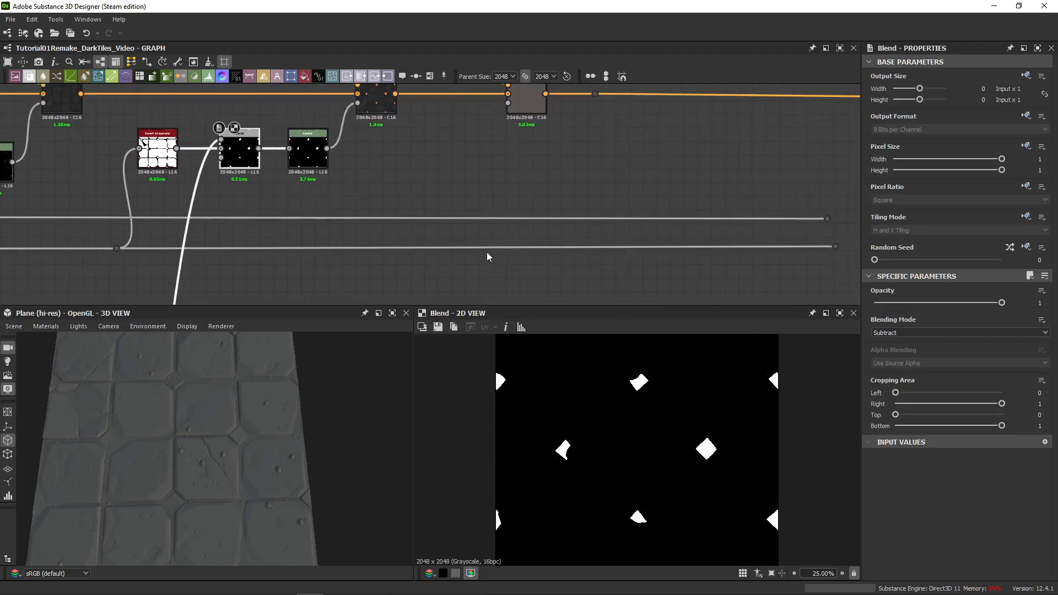
{"action": "left_click", "coordinate": [456, 248]}
{"action": "left_click", "coordinate": [458, 248], "text": "alt"}
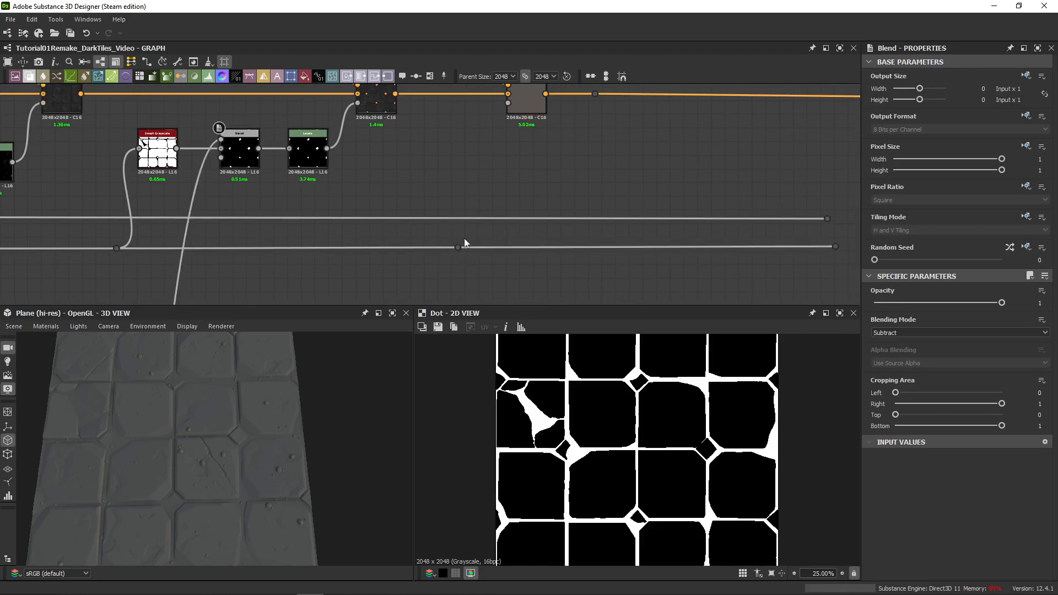
{"action": "left_click_drag", "start_coordinate": [459, 248], "coordinate": [509, 105]}
{"action": "middle_click_drag", "start_coordinate": [519, 149], "coordinate": [521, 214]}
{"action": "double_click", "coordinate": [527, 170]}
{"action": "scroll", "coordinate": [596, 426], "scroll_direction": "up", "scroll_amount": 7}
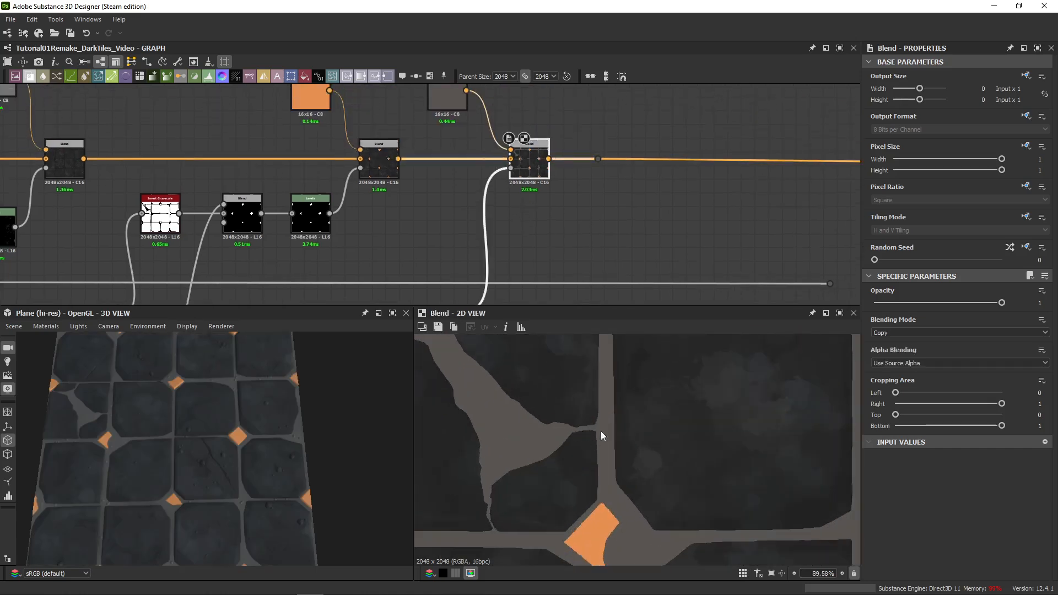
{"action": "middle_click_drag", "start_coordinate": [658, 547], "coordinate": [607, 444]}
{"action": "scroll", "coordinate": [601, 440], "scroll_direction": "up", "scroll_amount": 9}
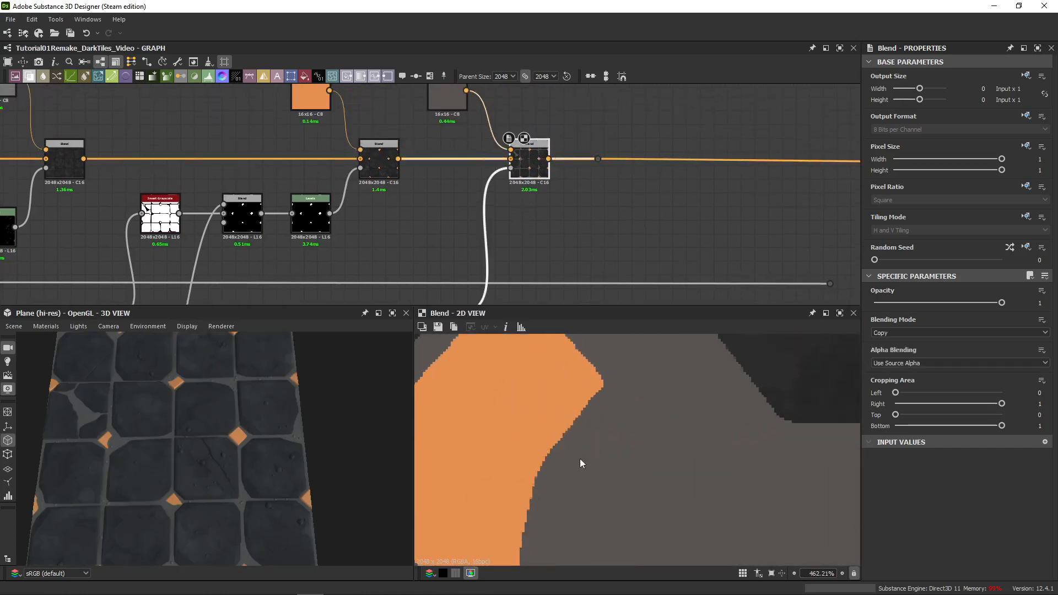
{"action": "scroll", "coordinate": [524, 387], "scroll_direction": "down", "scroll_amount": 19}
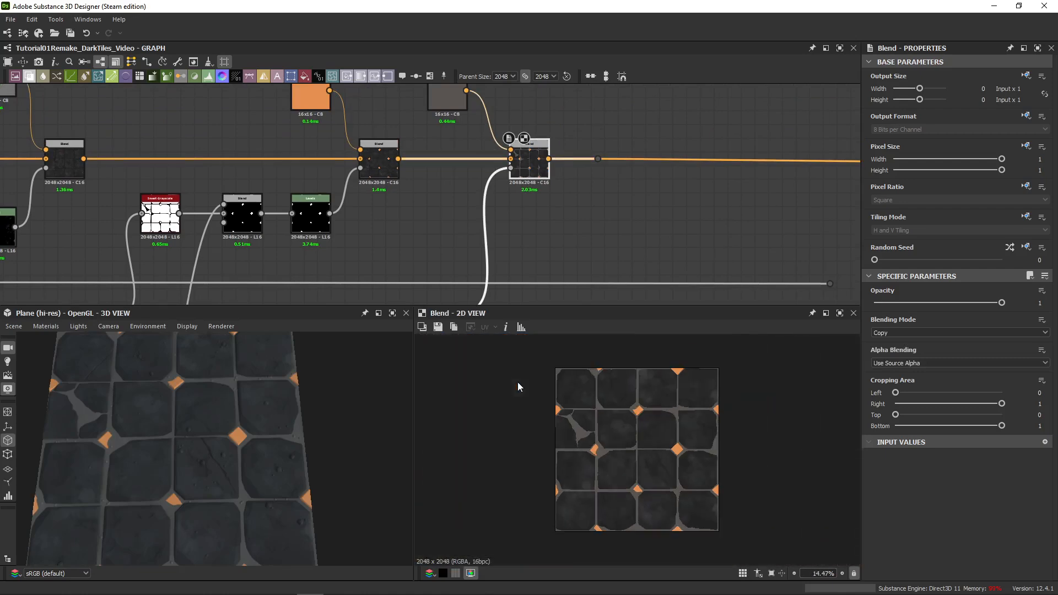
{"action": "scroll", "coordinate": [573, 422], "scroll_direction": "up", "scroll_amount": 3}
- Move the dot after the ground colour Blend much farther along the main colour line to make room for more nodes
{"action": "middle_click_drag", "start_coordinate": [561, 175], "coordinate": [522, 236]}
{"action": "left_click_drag", "start_coordinate": [588, 189], "coordinate": [818, 221]}
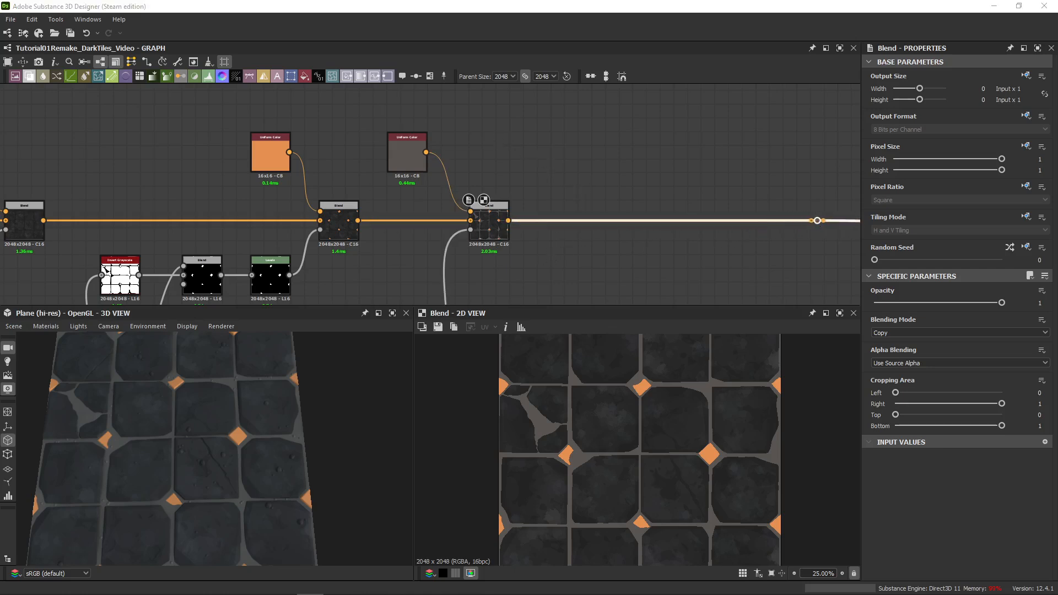
{"action": "middle_click_drag", "start_coordinate": [669, 140], "coordinate": [366, 150]}
{"action": "left_click_drag", "start_coordinate": [519, 234], "coordinate": [801, 235]}
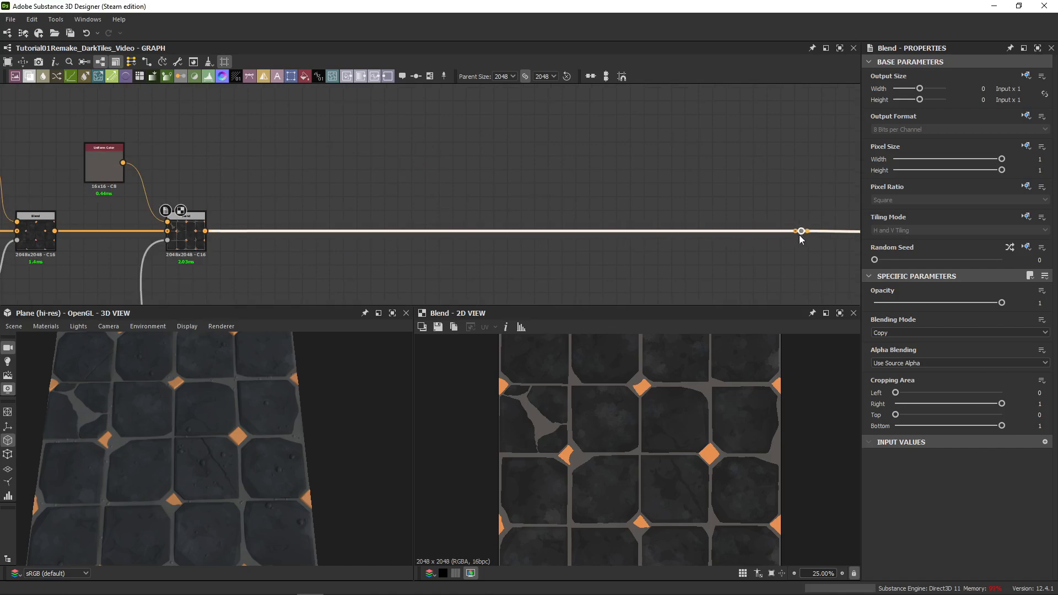
- Insert a new Blend node between the ground colour Blend and the distant dot, placed just before the dot
{"action": "left_click", "coordinate": [633, 193]}
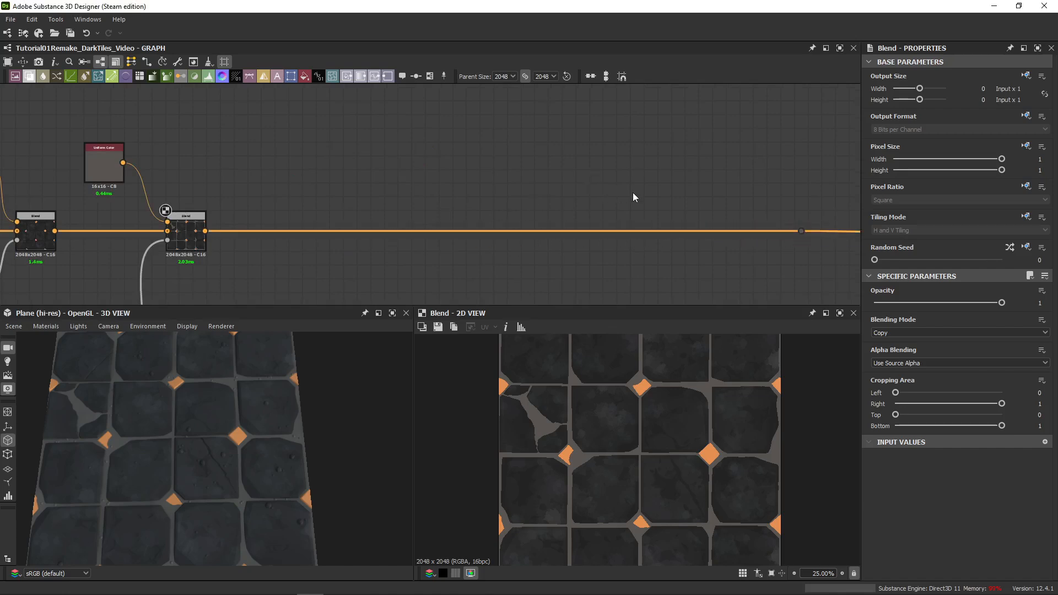
{"action": "key", "text": "b"}
{"action": "left_click_drag", "start_coordinate": [205, 231], "coordinate": [801, 232]}
{"action": "left_click_drag", "start_coordinate": [445, 215], "coordinate": [735, 253]}
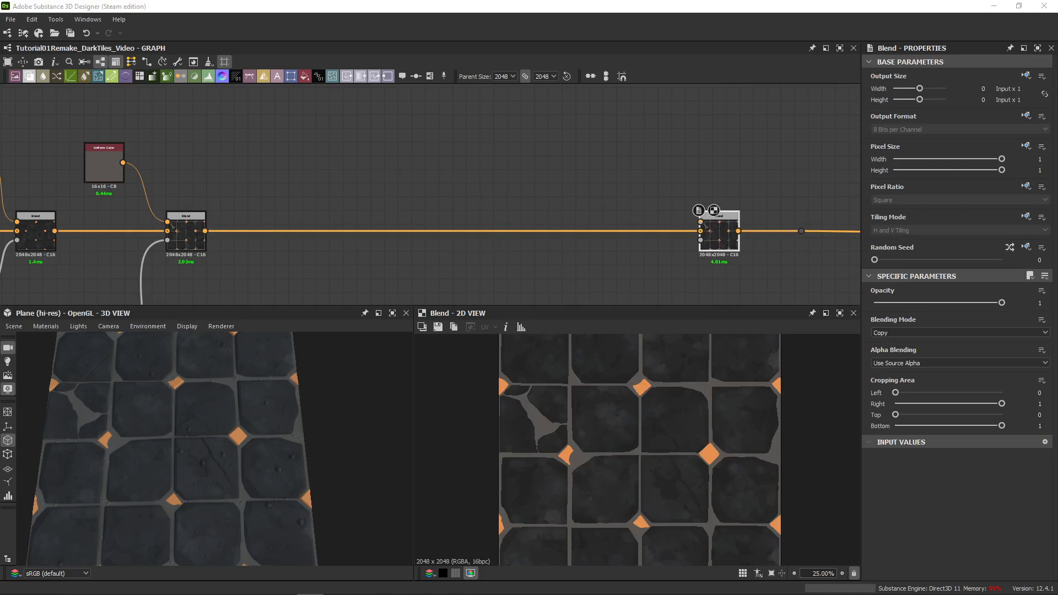
{"action": "middle_click_drag", "start_coordinate": [457, 145], "coordinate": [467, 213]}
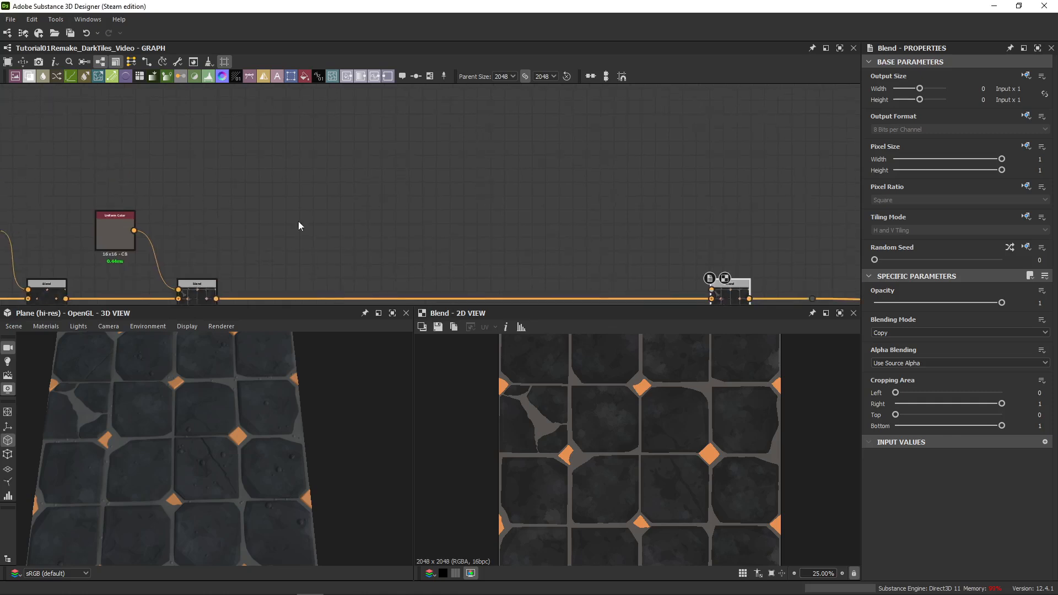
- Branch the ground's Uniform Color through a dot into a new HSL node and connect it to the new Blend's Foreground
{"action": "left_click", "coordinate": [196, 119], "text": "alt"}
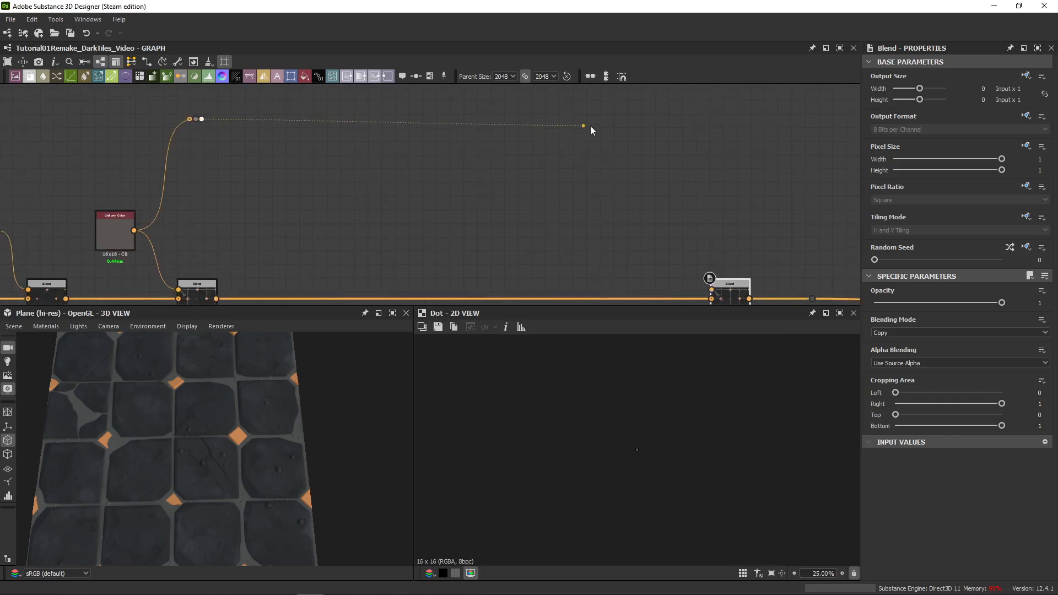
{"action": "type", "text": "hsl"}
{"action": "key", "text": "Return"}
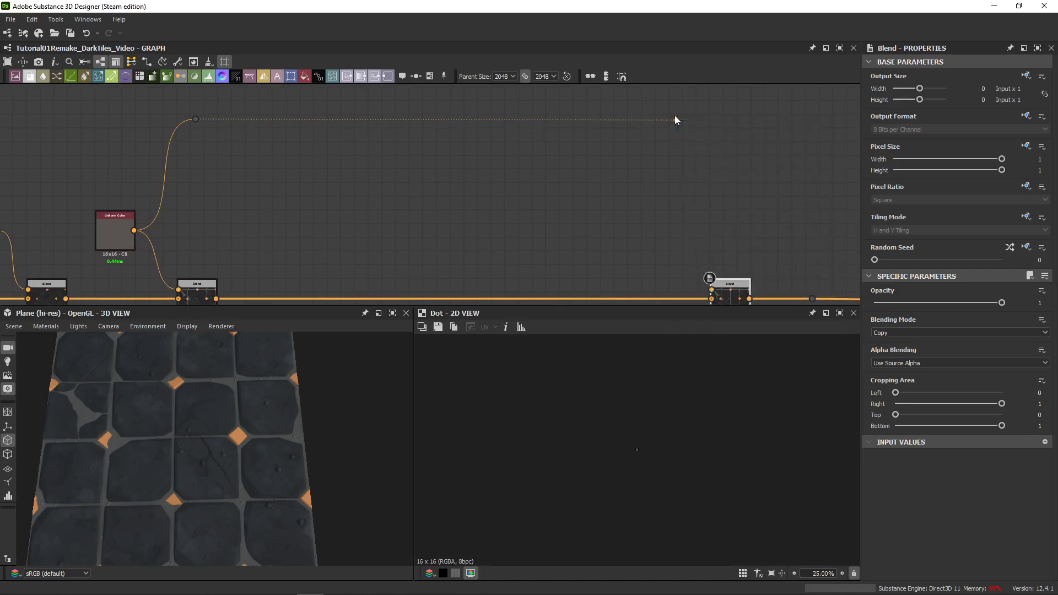
{"action": "left_click_drag", "start_coordinate": [686, 115], "coordinate": [711, 290]}
{"action": "middle_click_drag", "start_coordinate": [712, 290], "coordinate": [703, 267]}
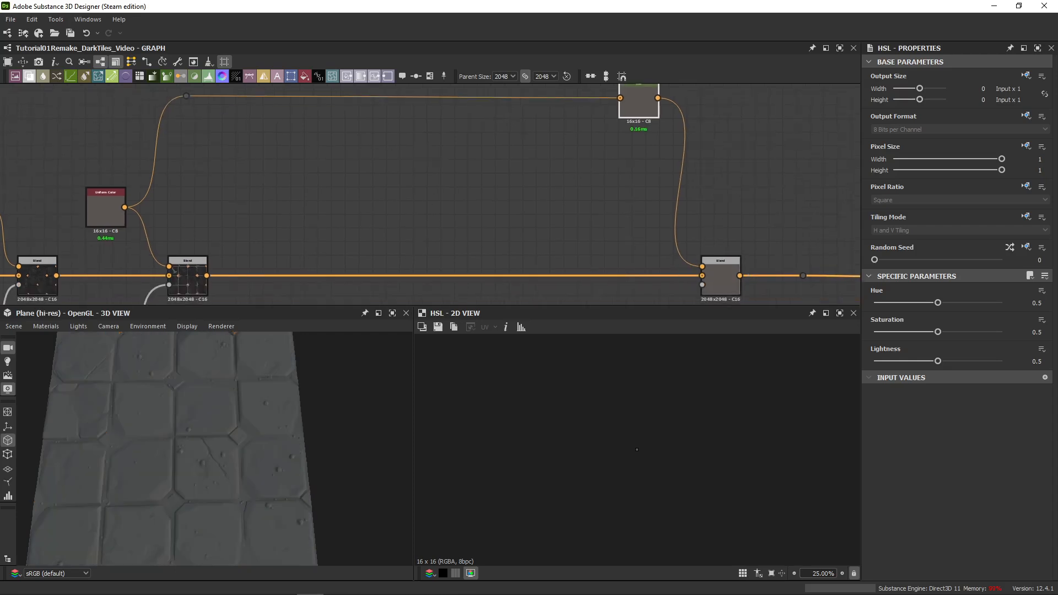
- Set the HSL node's Lightness to 0.45
{"action": "left_click_drag", "start_coordinate": [939, 362], "coordinate": [932, 362]}
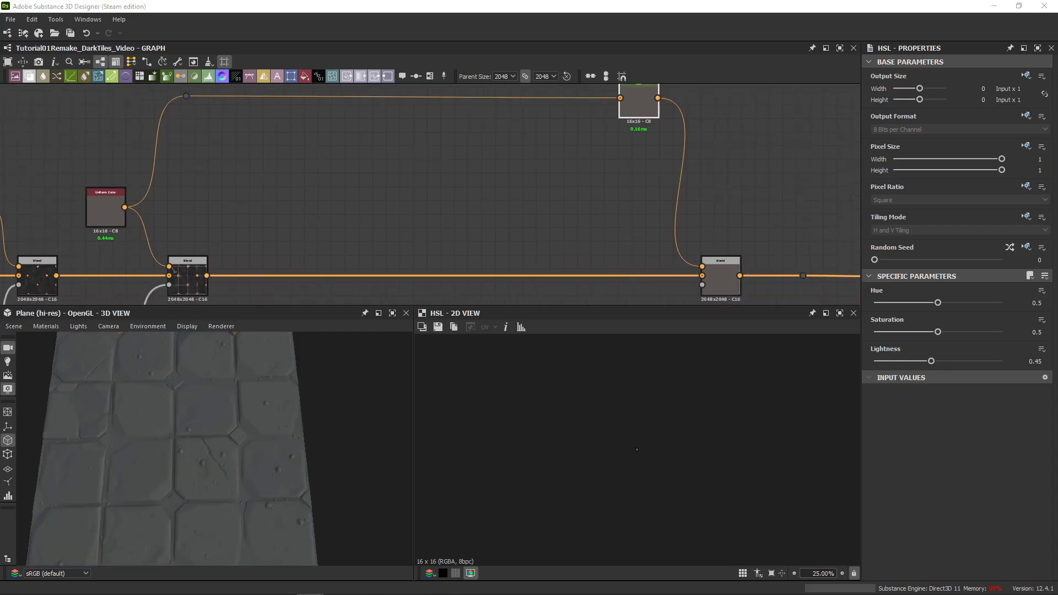
{"action": "left_click", "coordinate": [649, 115]}
{"action": "key", "text": "ctrl+z"}
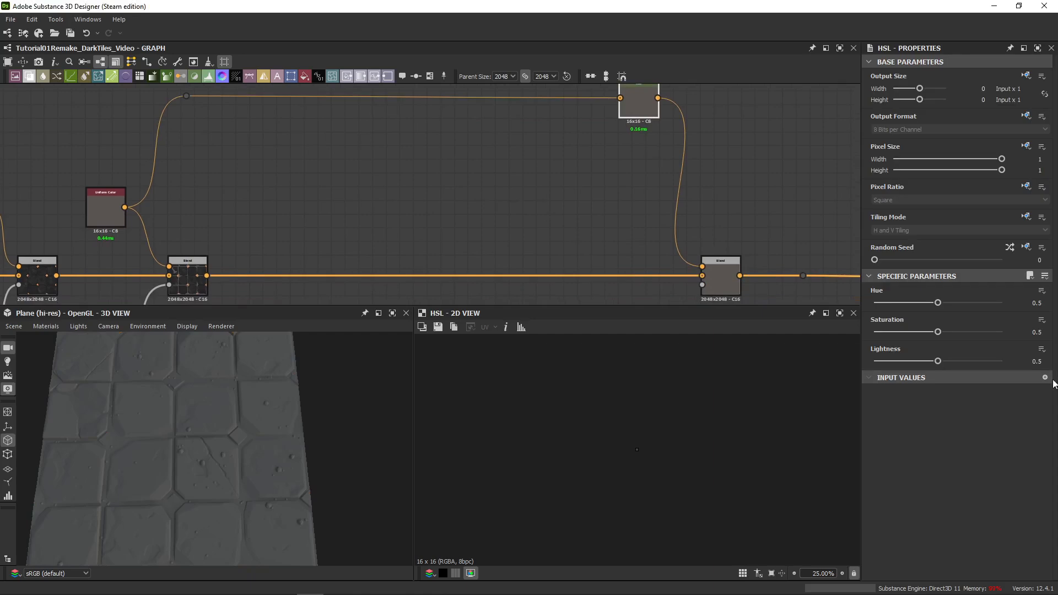
{"action": "left_click", "coordinate": [1031, 361]}
{"action": "type", "text": "0.45"}
{"action": "key", "text": "Return"}
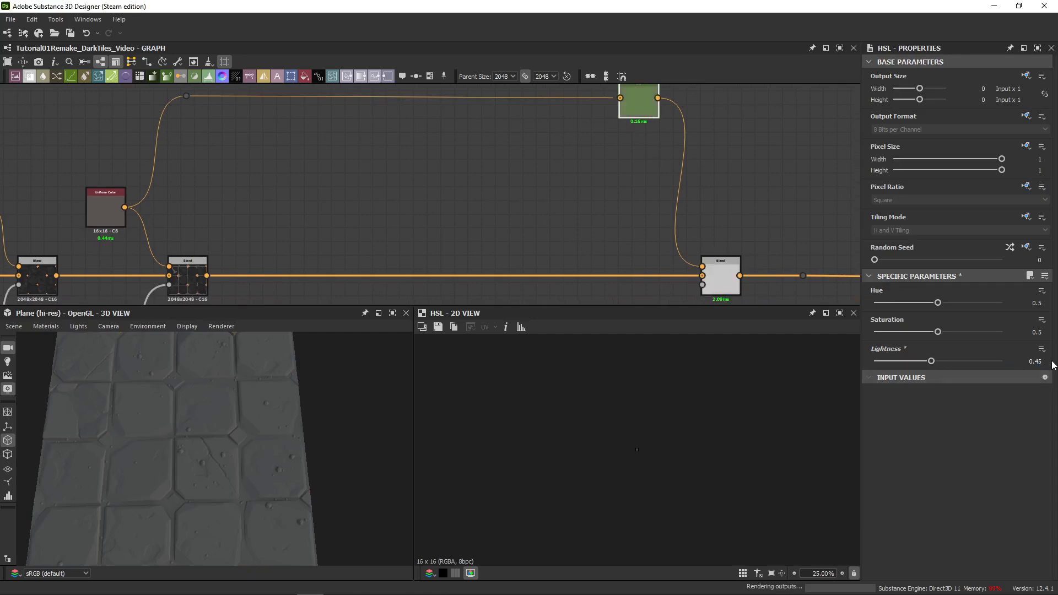
- Preview the new Blend, trace back to the Ground Height frame and preview its Levels node
{"action": "left_click", "coordinate": [737, 284]}
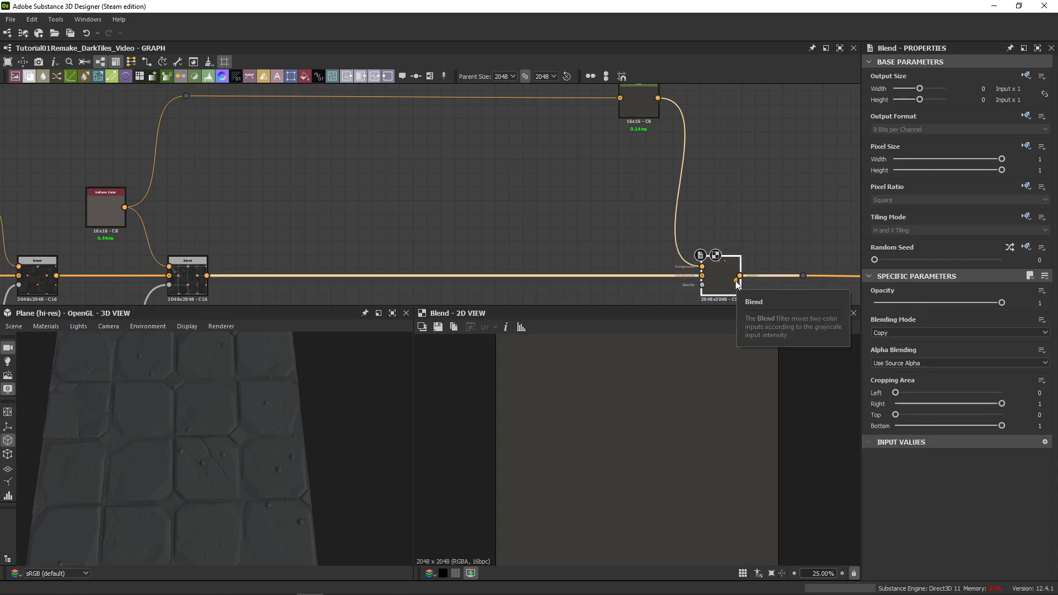
{"action": "left_click_drag", "start_coordinate": [735, 280], "coordinate": [476, 184]}
{"action": "scroll", "coordinate": [419, 210], "scroll_direction": "down", "scroll_amount": 4}
{"action": "middle_click_drag", "start_coordinate": [399, 250], "coordinate": [432, 219]}
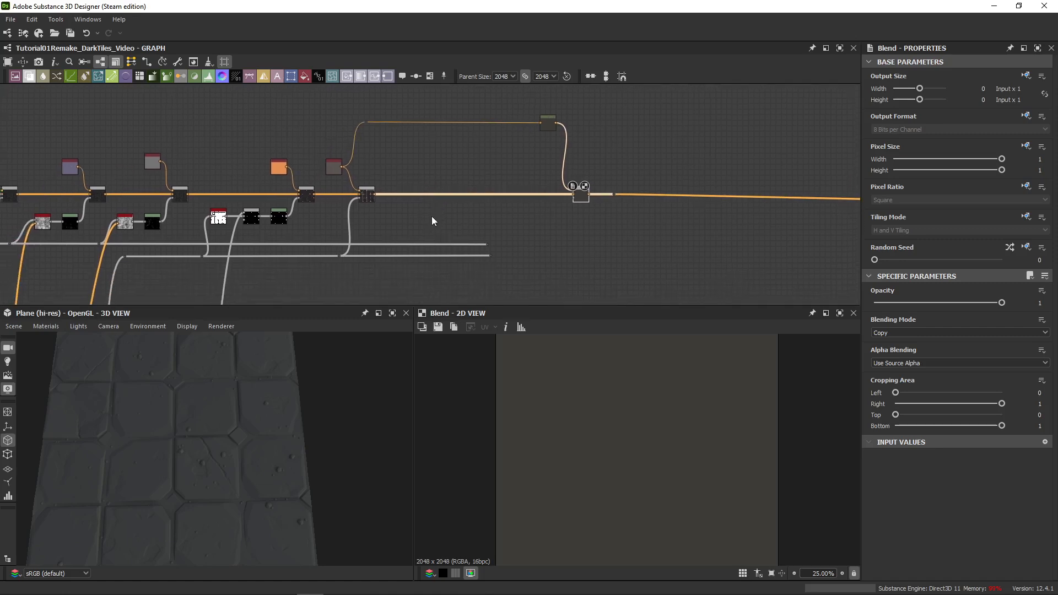
{"action": "scroll", "coordinate": [427, 229], "scroll_direction": "down", "scroll_amount": 3}
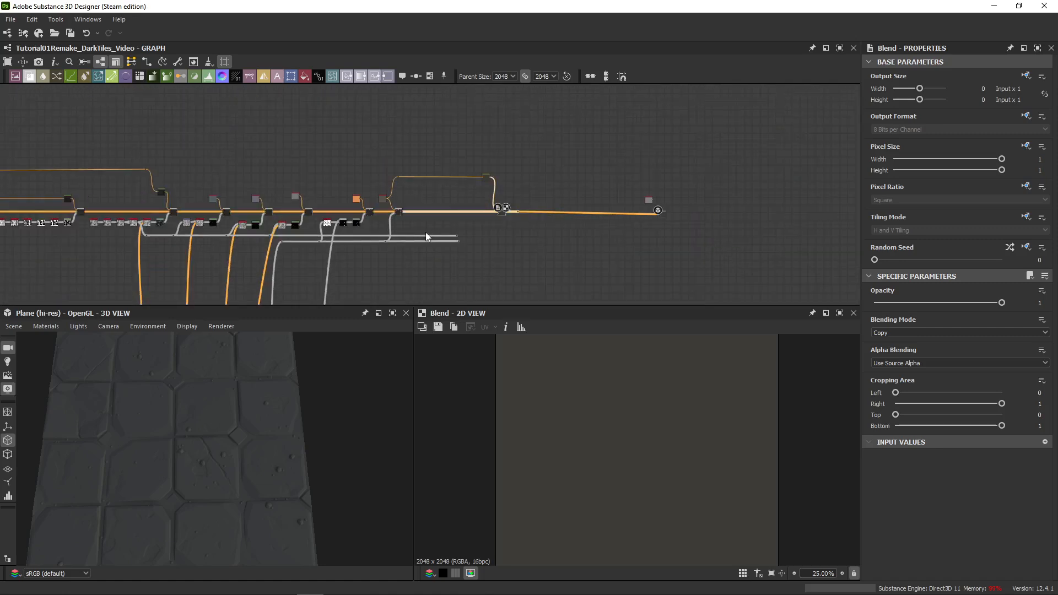
{"action": "middle_click_drag", "start_coordinate": [463, 254], "coordinate": [467, 170]}
{"action": "middle_click_drag", "start_coordinate": [426, 282], "coordinate": [454, 230]}
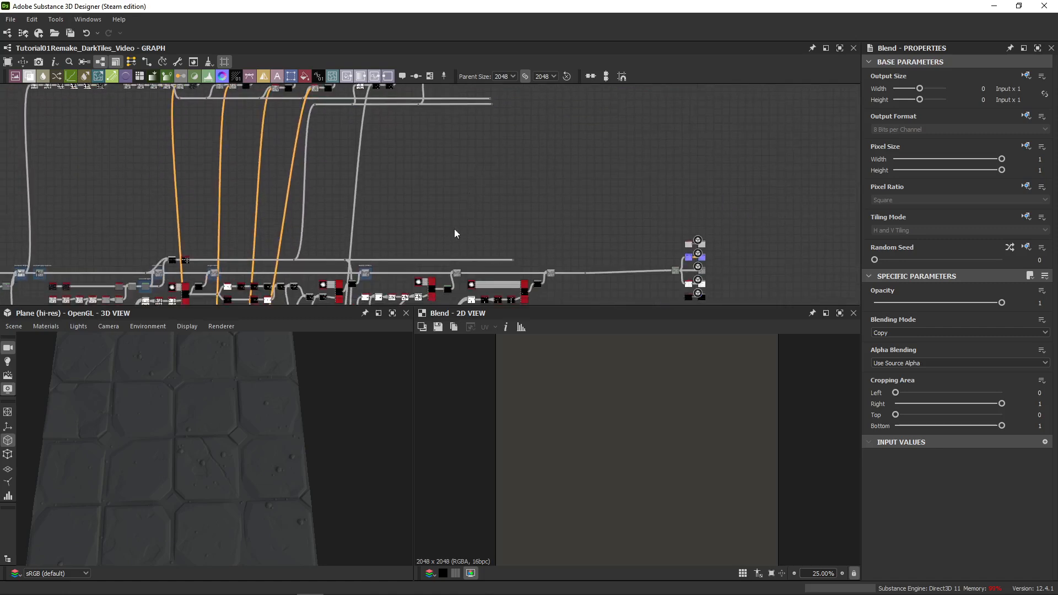
{"action": "scroll", "coordinate": [454, 230], "scroll_direction": "down", "scroll_amount": 3}
{"action": "scroll", "coordinate": [402, 269], "scroll_direction": "up", "scroll_amount": 5}
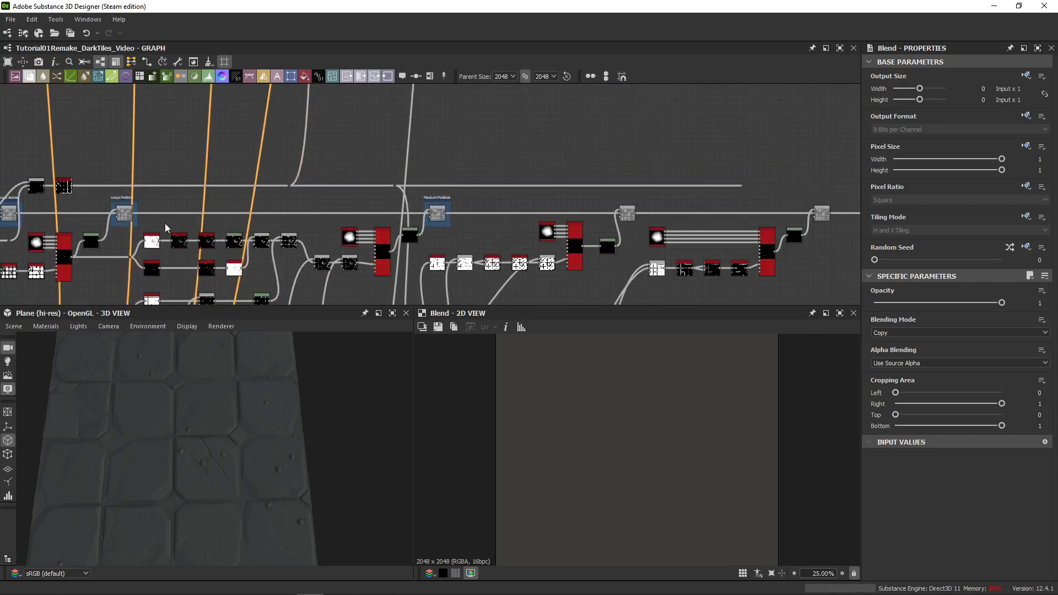
{"action": "middle_click_drag", "start_coordinate": [386, 236], "coordinate": [464, 203]}
{"action": "scroll", "coordinate": [289, 212], "scroll_direction": "up", "scroll_amount": 5}
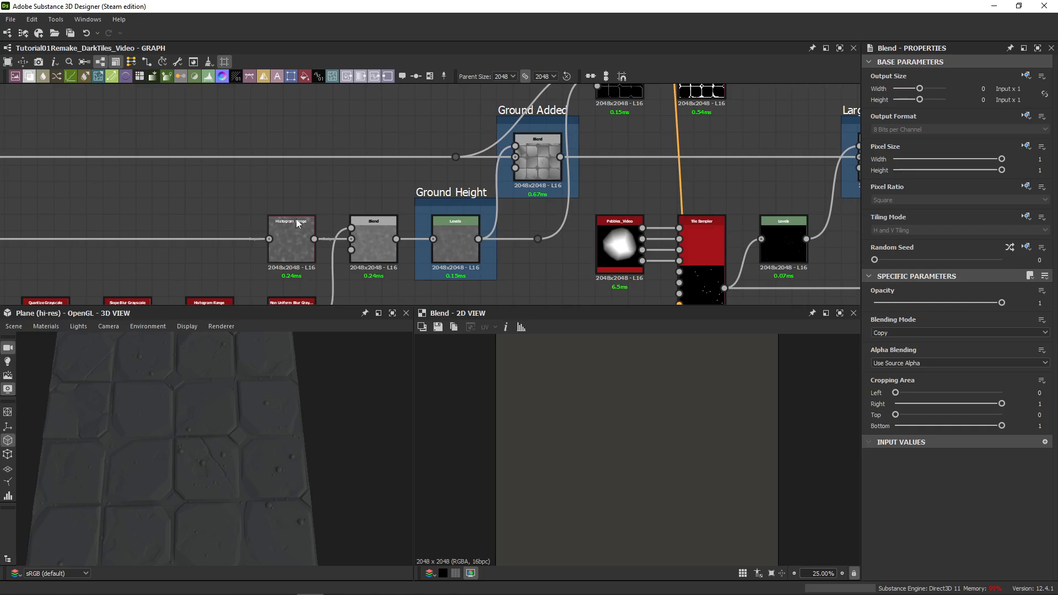
{"action": "scroll", "coordinate": [307, 270], "scroll_direction": "up", "scroll_amount": 2}
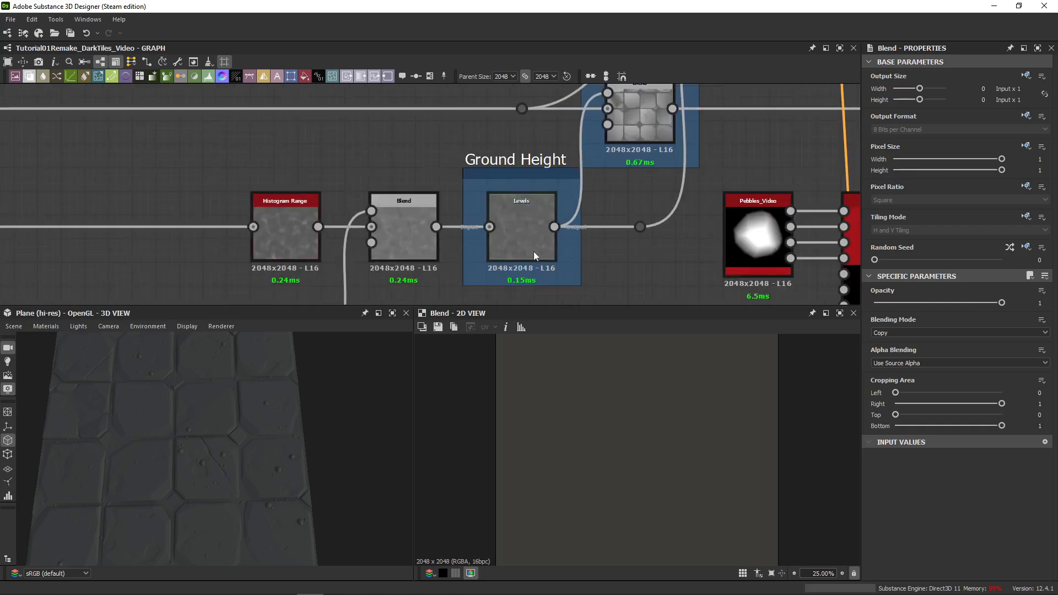
{"action": "double_click", "coordinate": [521, 235]}
{"action": "middle_click_drag", "start_coordinate": [674, 220], "coordinate": [323, 206]}
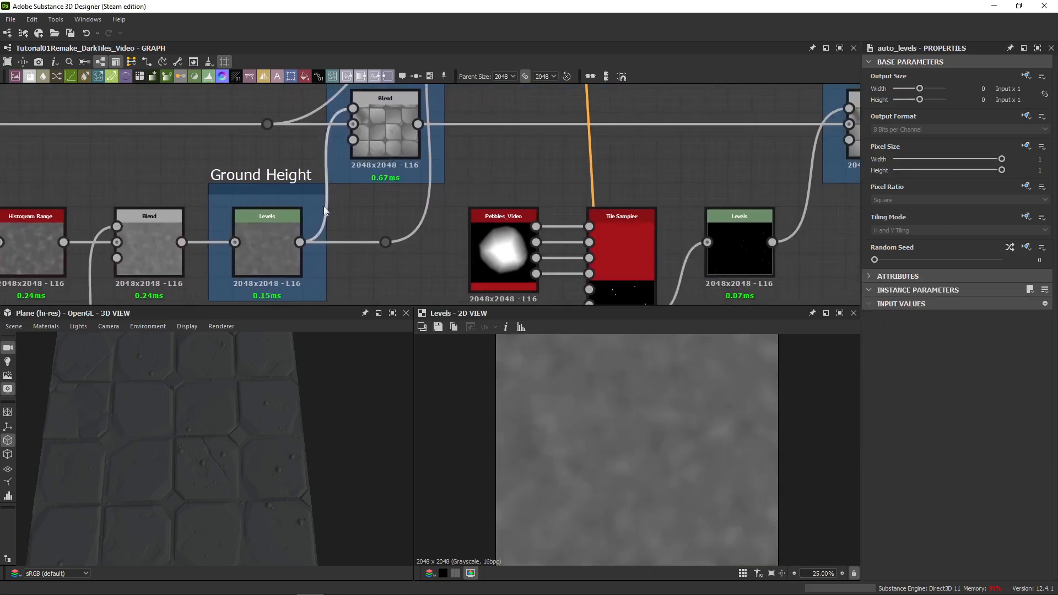
{"action": "left_click", "coordinate": [253, 239]}
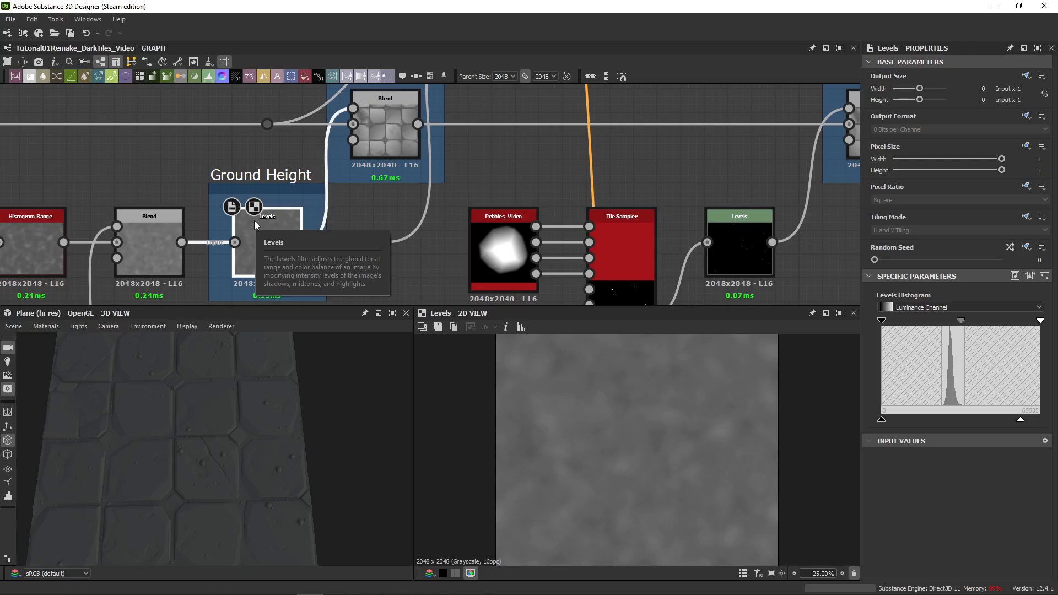
- Branch the Ground Height output to a dot placed above the ground mask's Blend and Histogram Scan nodes
{"action": "scroll", "coordinate": [404, 240], "scroll_direction": "down", "scroll_amount": 2}
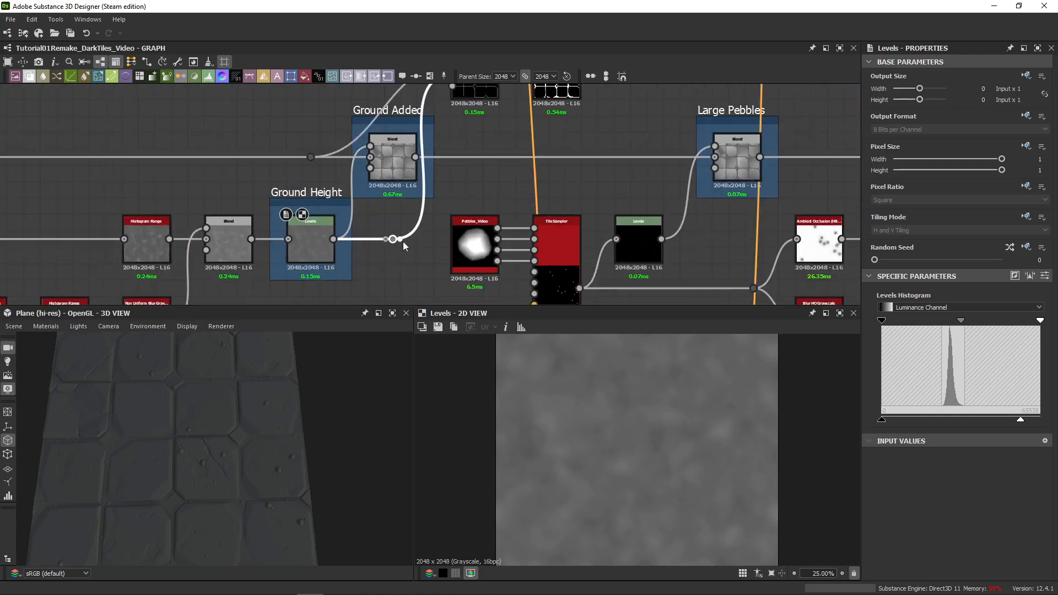
{"action": "middle_click_drag", "start_coordinate": [502, 145], "coordinate": [461, 201]}
{"action": "middle_click_drag", "start_coordinate": [468, 161], "coordinate": [489, 153]}
{"action": "left_click_drag", "start_coordinate": [383, 287], "coordinate": [436, 116]}
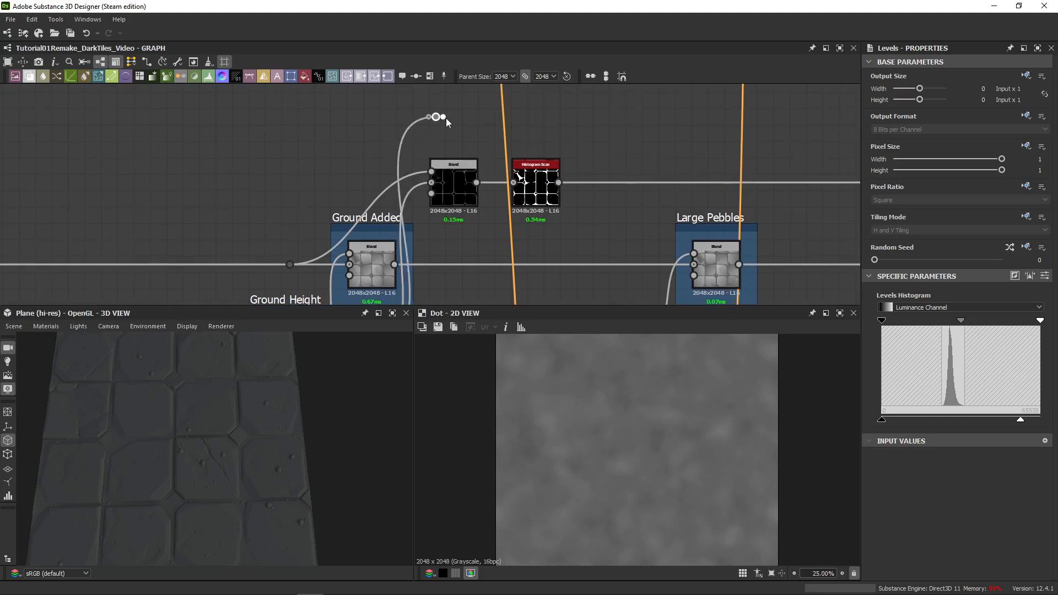
- Extend the Ground Height branch with a far dot and pull it back near the end of the parallel mask line
{"action": "left_click", "coordinate": [445, 118]}
{"action": "scroll", "coordinate": [684, 117], "scroll_direction": "down", "scroll_amount": 4}
{"action": "middle_click_drag", "start_coordinate": [703, 120], "coordinate": [22, 193]}
{"action": "middle_click_drag", "start_coordinate": [711, 193], "coordinate": [460, 190]}
{"action": "left_click", "coordinate": [625, 181]}
{"action": "scroll", "coordinate": [645, 156], "scroll_direction": "up", "scroll_amount": 2}
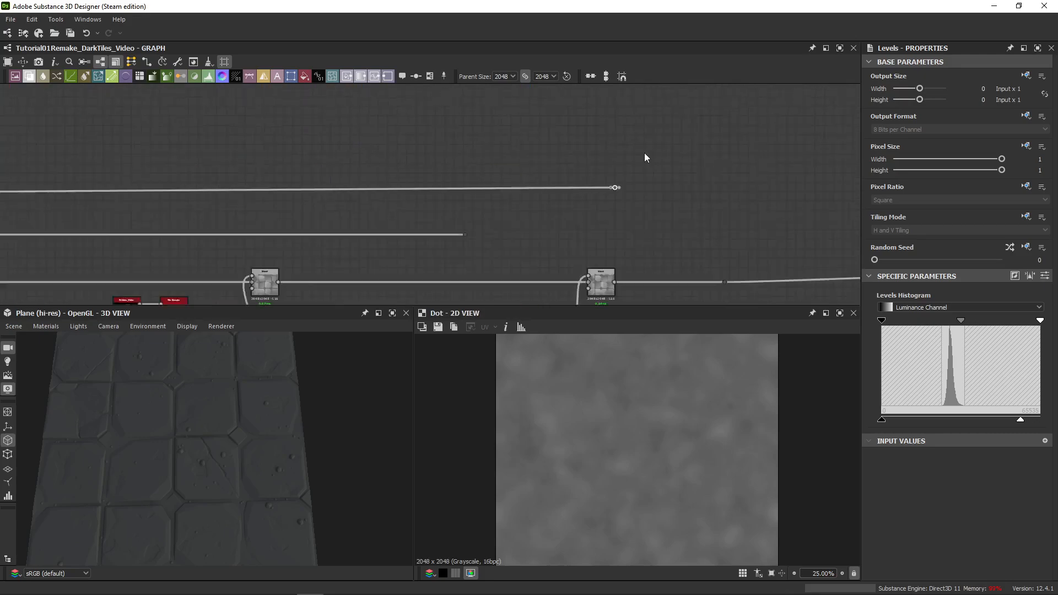
{"action": "scroll", "coordinate": [643, 151], "scroll_direction": "down", "scroll_amount": 7}
{"action": "middle_click_drag", "start_coordinate": [641, 146], "coordinate": [496, 248]}
{"action": "scroll", "coordinate": [549, 232], "scroll_direction": "up", "scroll_amount": 5}
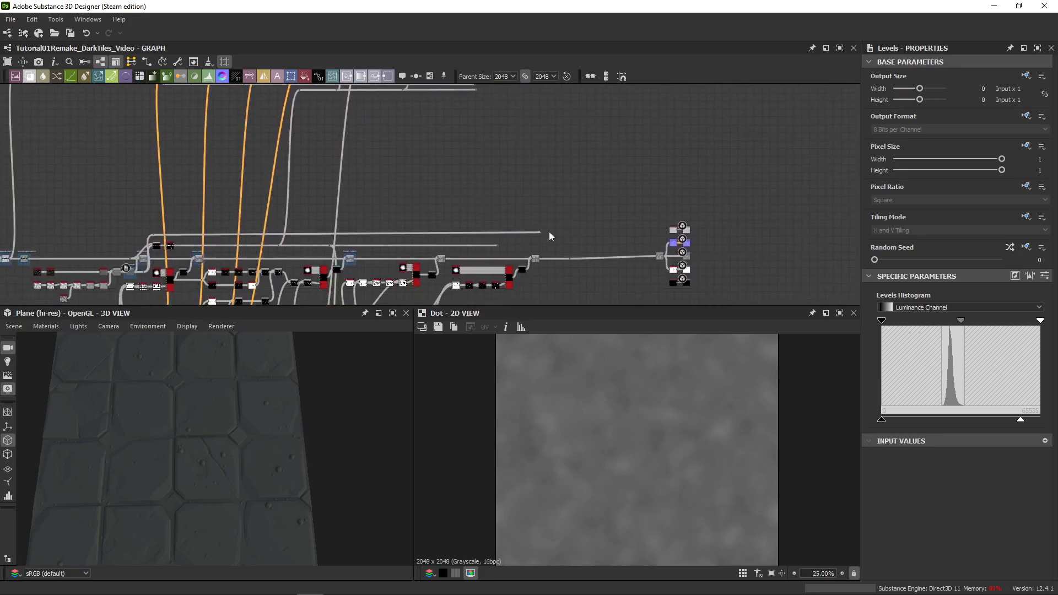
{"action": "left_click_drag", "start_coordinate": [544, 229], "coordinate": [468, 231]}
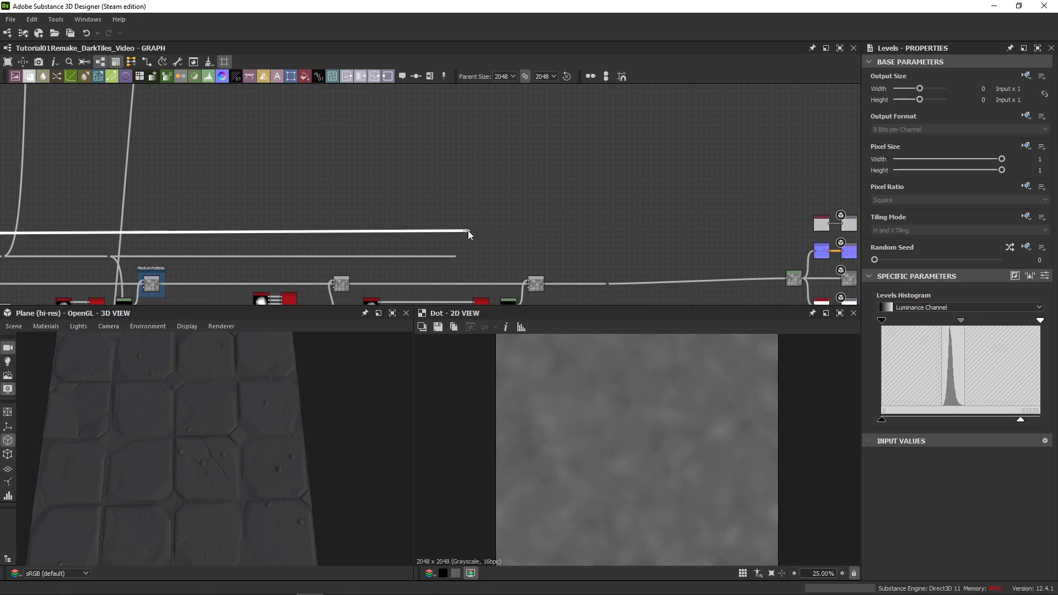
{"action": "left_click", "coordinate": [469, 231]}
{"action": "middle_click_drag", "start_coordinate": [513, 173], "coordinate": [515, 287]}
{"action": "scroll", "coordinate": [506, 231], "scroll_direction": "down", "scroll_amount": 1}
{"action": "middle_click_drag", "start_coordinate": [502, 209], "coordinate": [500, 269]}
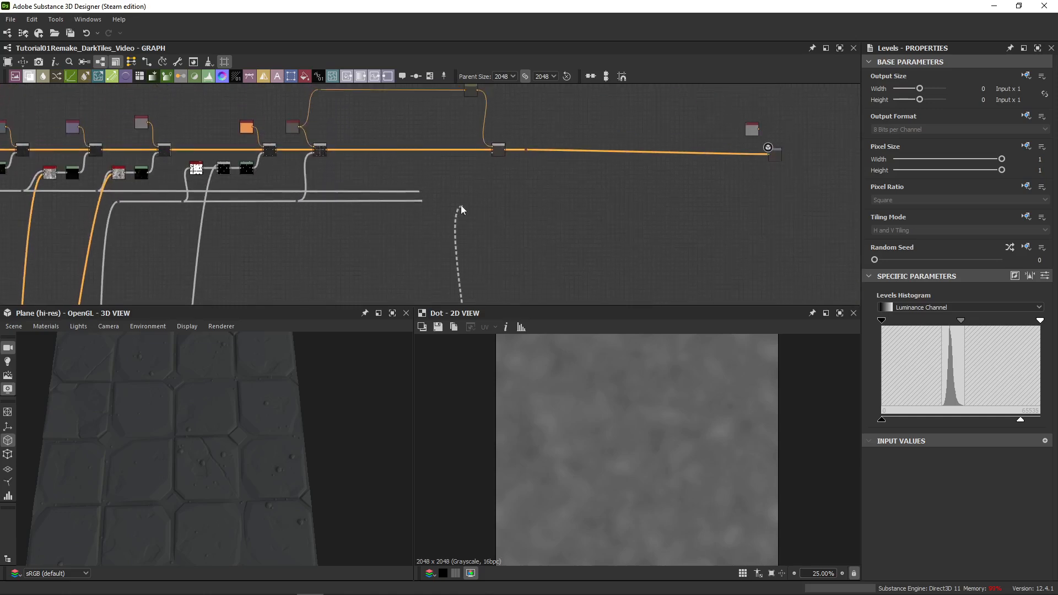
{"action": "left_click", "coordinate": [340, 170]}
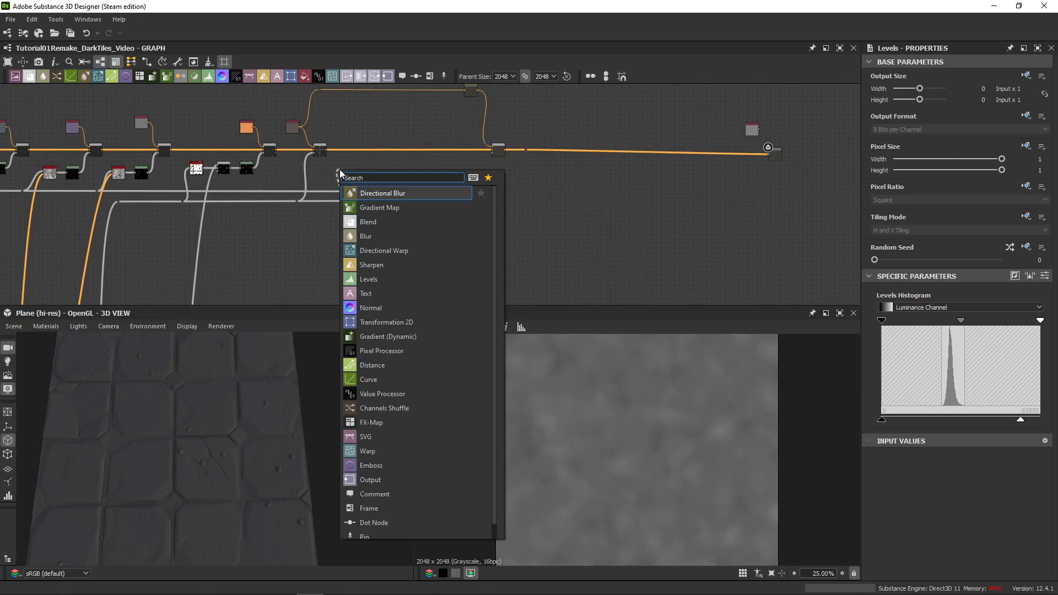
{"action": "key", "text": "Escape"}
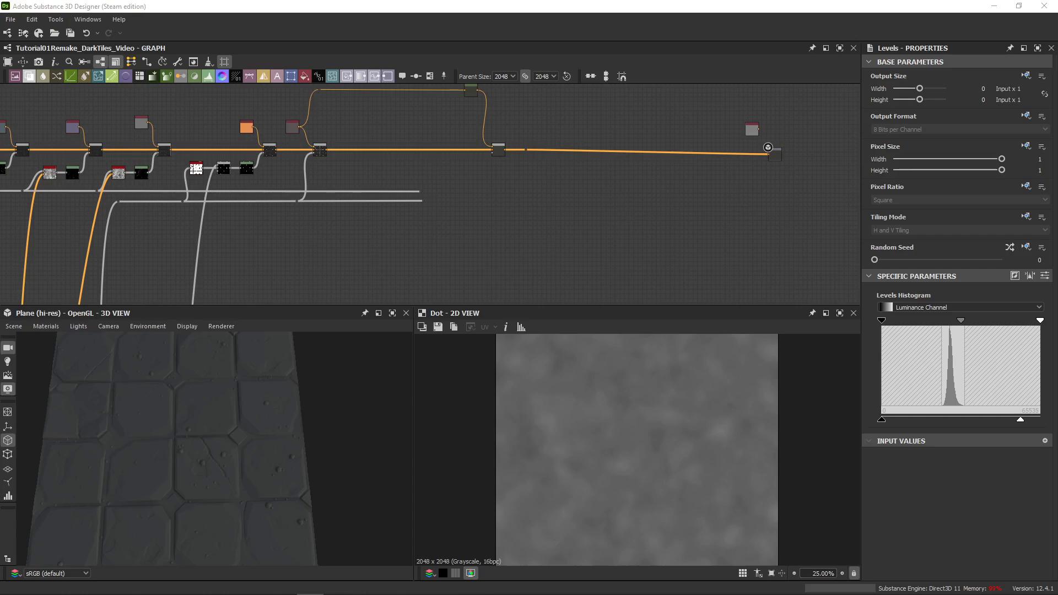
- Add an Auto Levels node below the main colour line, fed by the Ground Height branch's far dot
{"action": "scroll", "coordinate": [527, 258], "scroll_direction": "down", "scroll_amount": 4}
{"action": "middle_click_drag", "start_coordinate": [553, 241], "coordinate": [543, 207]}
{"action": "scroll", "coordinate": [498, 257], "scroll_direction": "up", "scroll_amount": 2}
{"action": "middle_click_drag", "start_coordinate": [498, 257], "coordinate": [514, 180]}
{"action": "left_click_drag", "start_coordinate": [509, 244], "coordinate": [428, 142]}
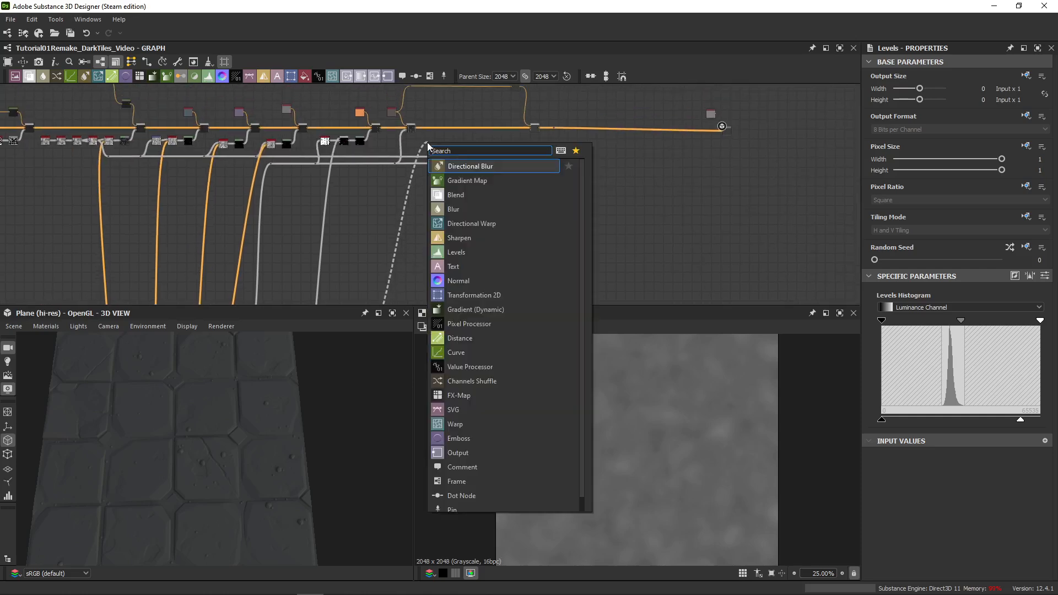
{"action": "type", "text": "auto"}
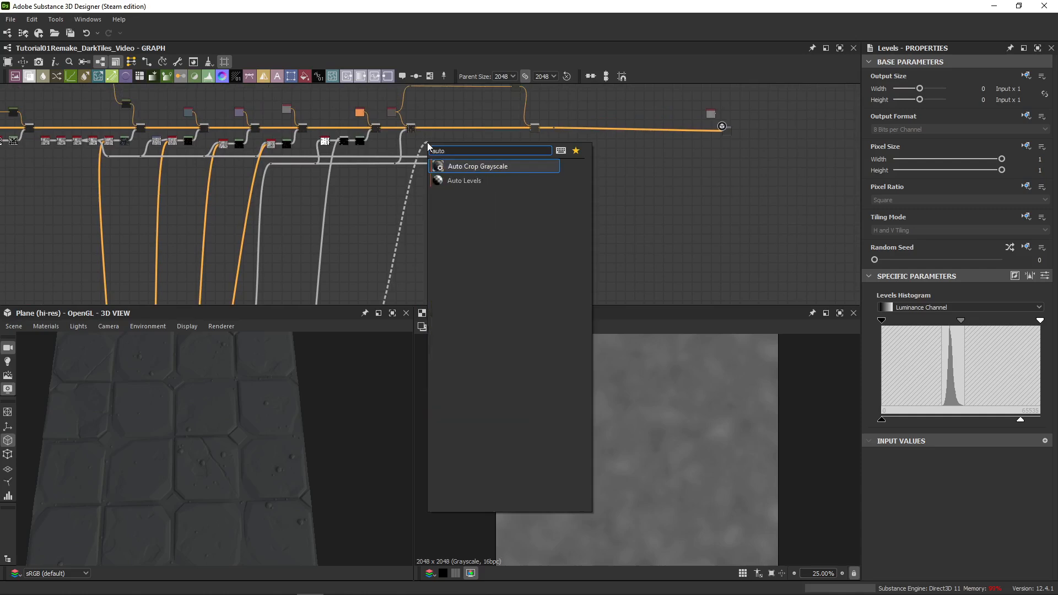
{"action": "key", "text": "Down"}
{"action": "key", "text": "Return"}
- Move the Ground Height branch's far dot farther along, beneath the Auto Levels node
{"action": "scroll", "coordinate": [402, 115], "scroll_direction": "up", "scroll_amount": 3}
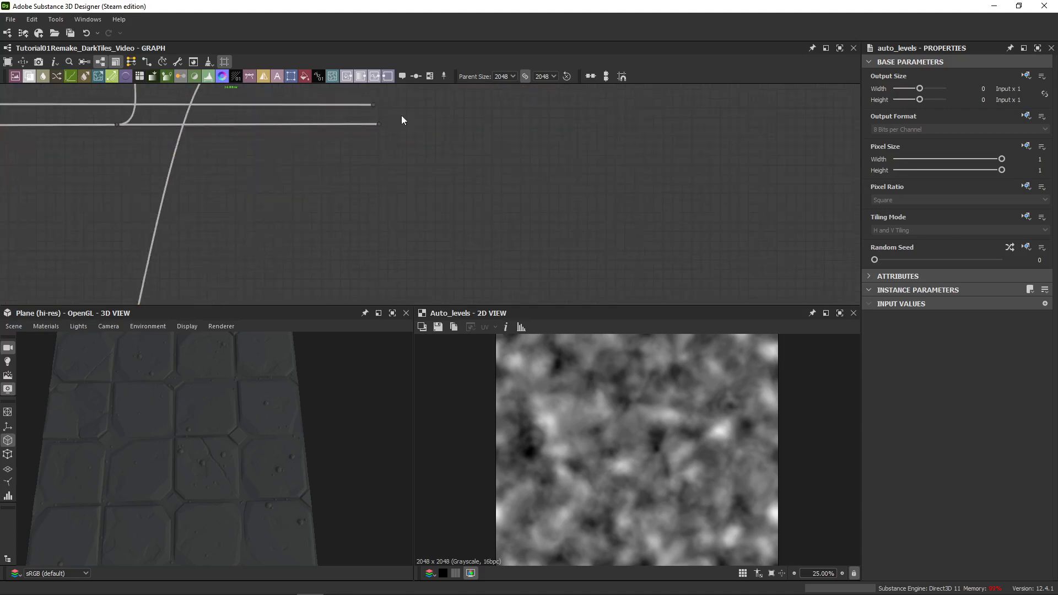
{"action": "scroll", "coordinate": [460, 220], "scroll_direction": "down", "scroll_amount": 5}
{"action": "scroll", "coordinate": [430, 243], "scroll_direction": "up", "scroll_amount": 5}
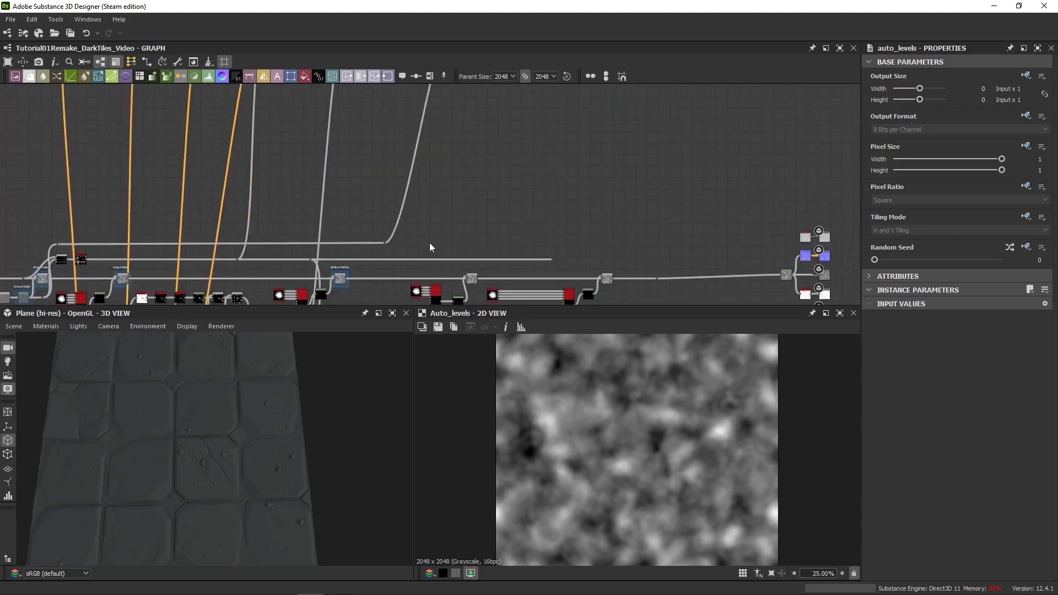
{"action": "left_click_drag", "start_coordinate": [368, 245], "coordinate": [444, 245]}
{"action": "scroll", "coordinate": [494, 234], "scroll_direction": "down", "scroll_amount": 5}
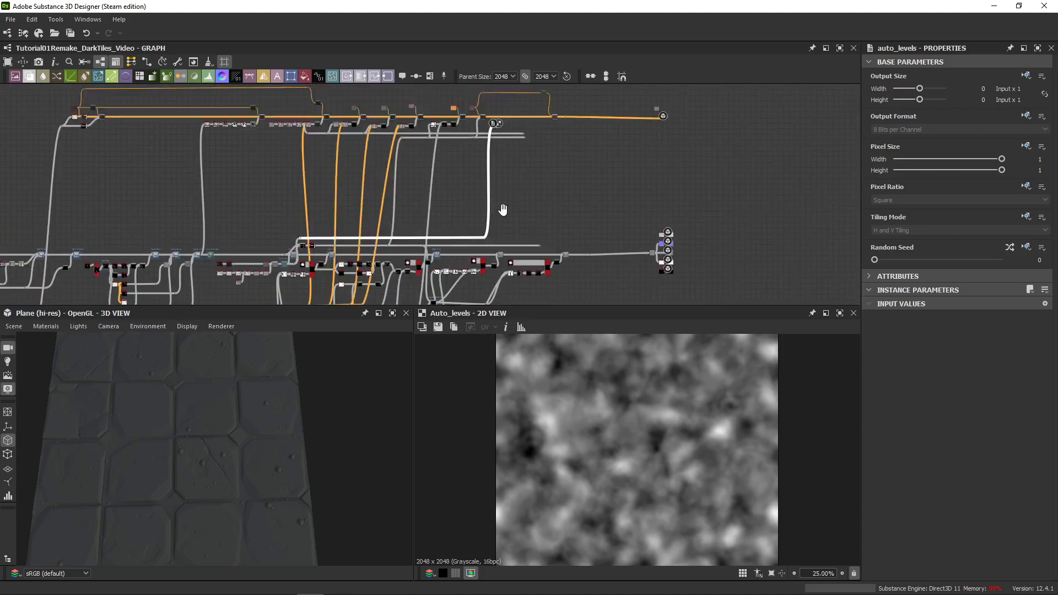
- Shift the Auto Levels node back slightly and connect an Invert Grayscale node to its output
{"action": "scroll", "coordinate": [496, 190], "scroll_direction": "up", "scroll_amount": 3}
{"action": "middle_click_drag", "start_coordinate": [501, 207], "coordinate": [488, 145]}
{"action": "scroll", "coordinate": [488, 146], "scroll_direction": "down", "scroll_amount": 1}
{"action": "middle_click_drag", "start_coordinate": [490, 298], "coordinate": [488, 119]}
{"action": "scroll", "coordinate": [463, 204], "scroll_direction": "up", "scroll_amount": 3}
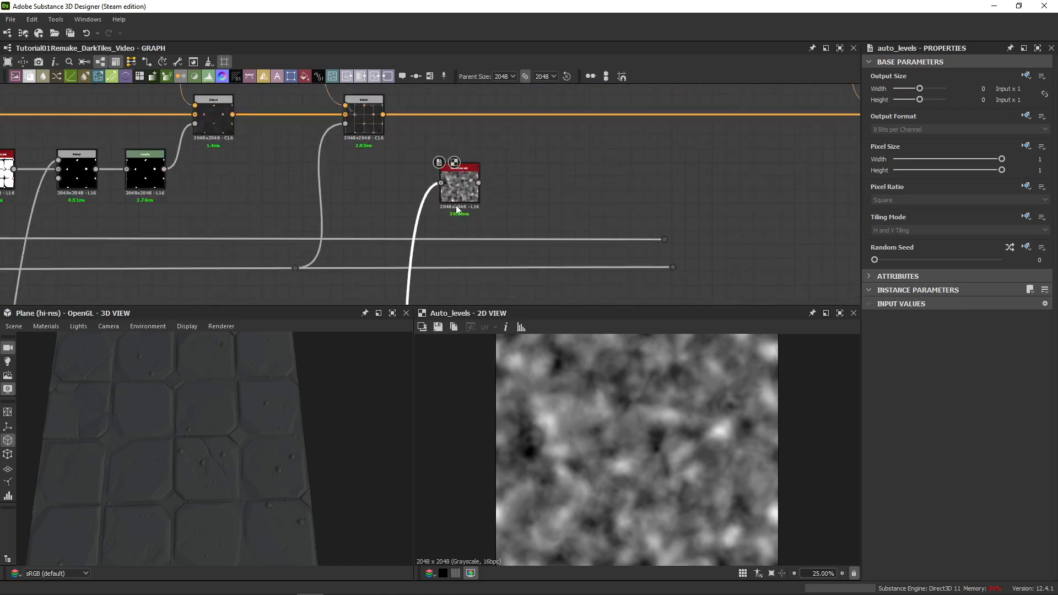
{"action": "scroll", "coordinate": [700, 420], "scroll_direction": "down", "scroll_amount": 2}
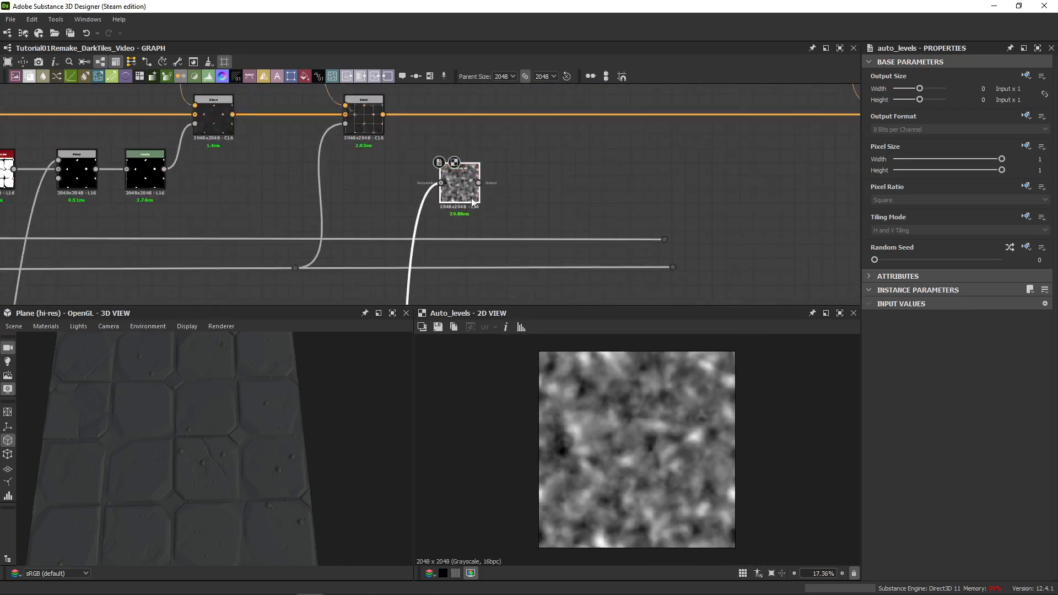
{"action": "left_click_drag", "start_coordinate": [456, 184], "coordinate": [481, 182]}
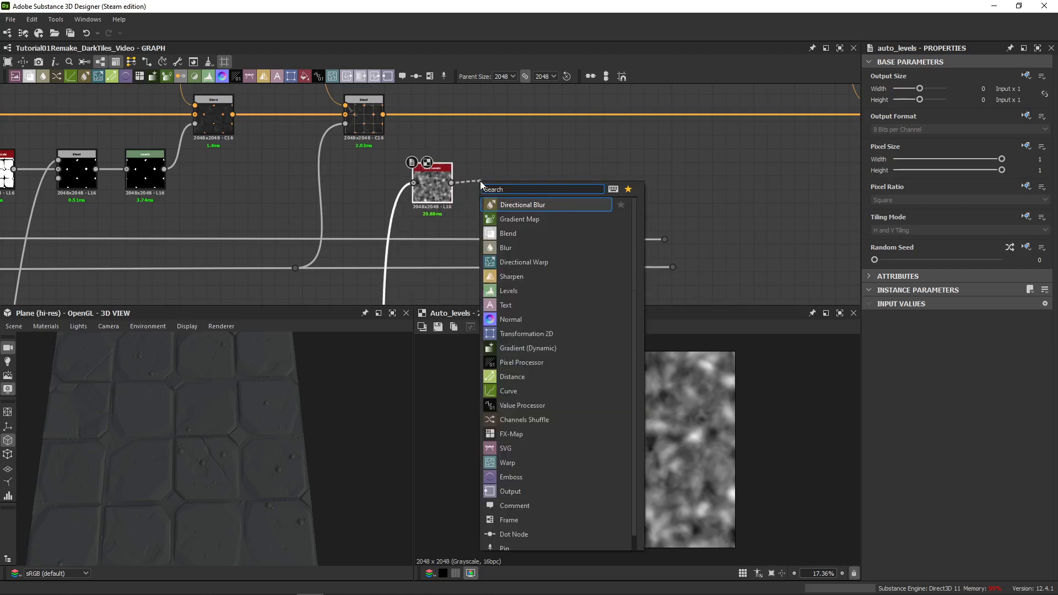
{"action": "type", "text": "invert"}
{"action": "key", "text": "Return"}
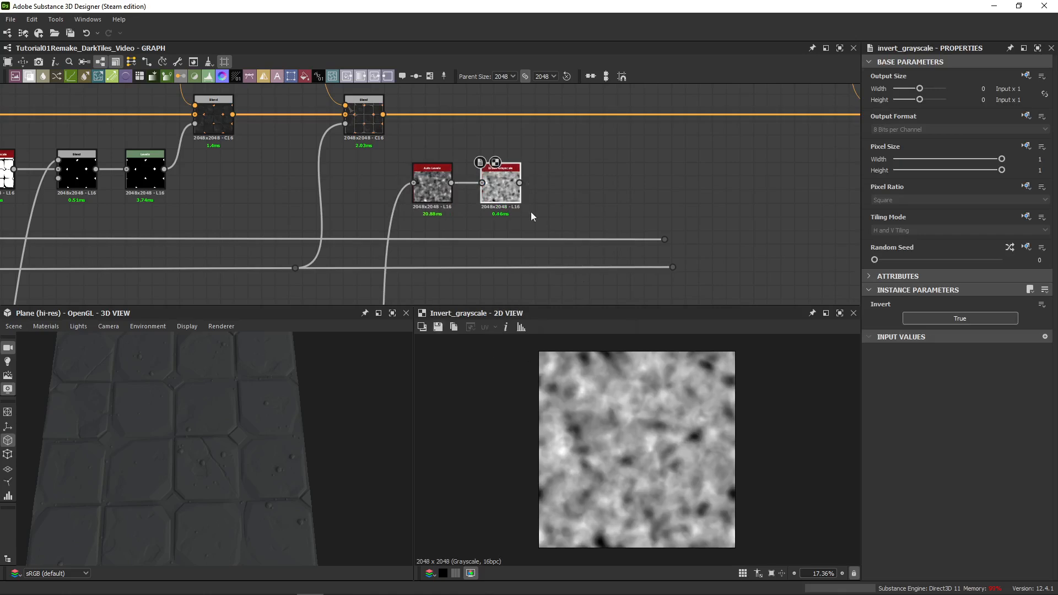
- Preview the Auto Levels output again and examine its dark and bright areas up close
{"action": "double_click", "coordinate": [433, 185]}
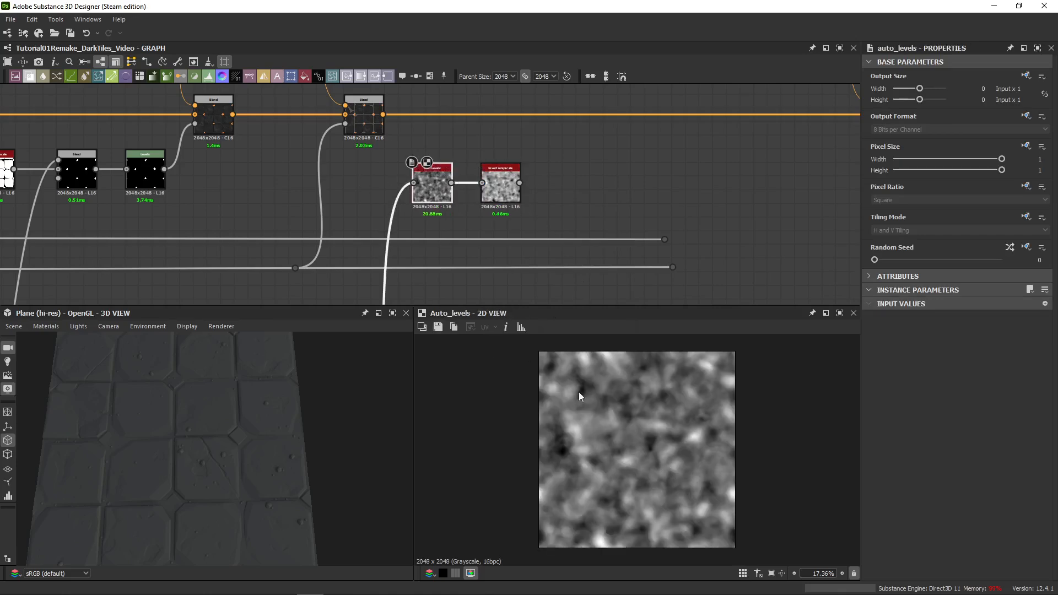
{"action": "scroll", "coordinate": [432, 178], "scroll_direction": "up", "scroll_amount": 3}
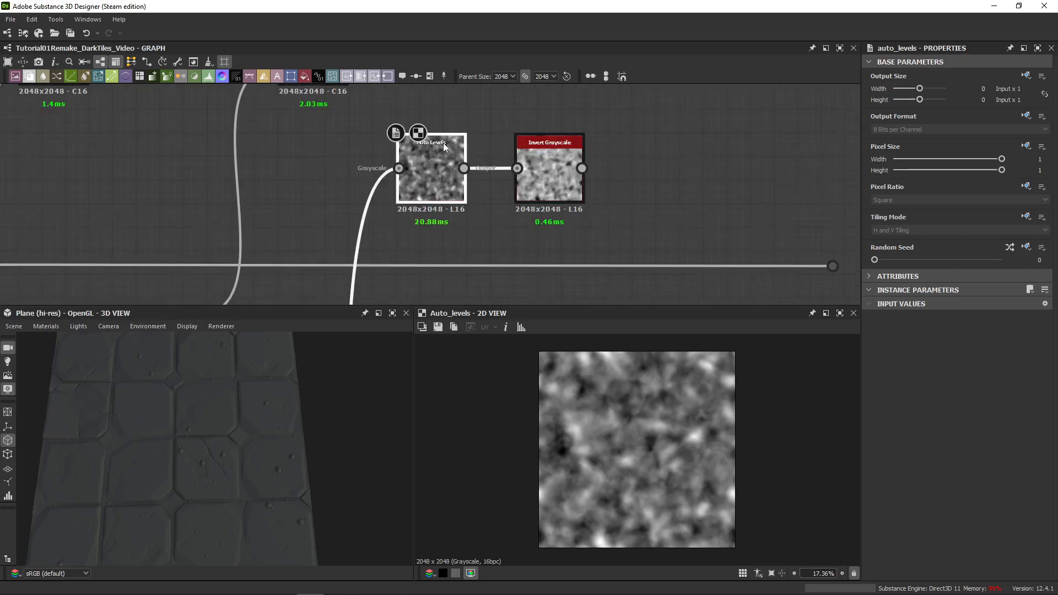
{"action": "scroll", "coordinate": [574, 429], "scroll_direction": "up", "scroll_amount": 6}
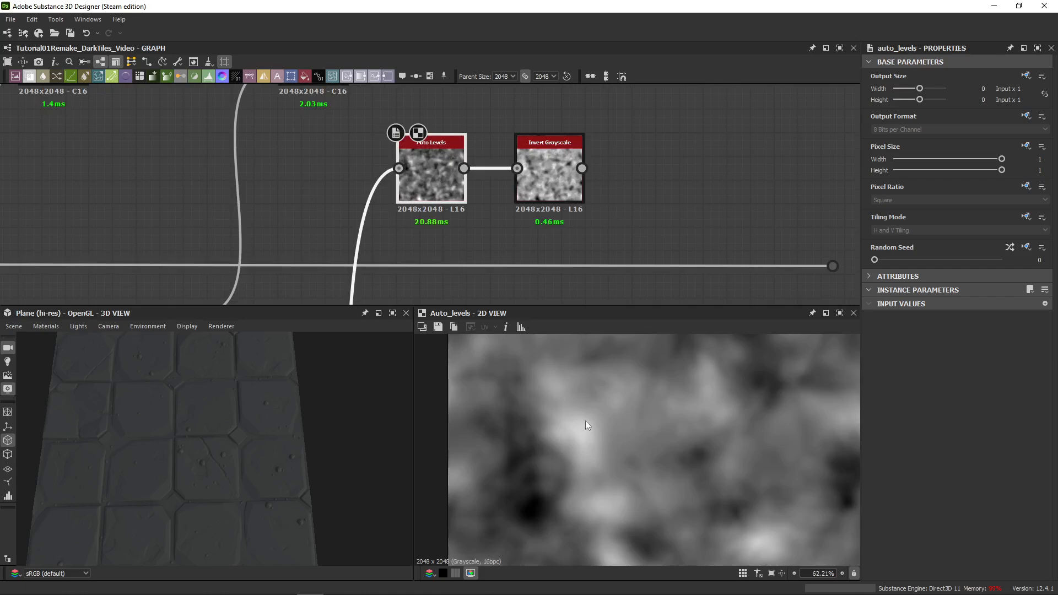
- Examine the Auto Levels output up close and preview the Invert Grayscale and HSL outputs
{"action": "scroll", "coordinate": [585, 421], "scroll_direction": "up", "scroll_amount": 3}
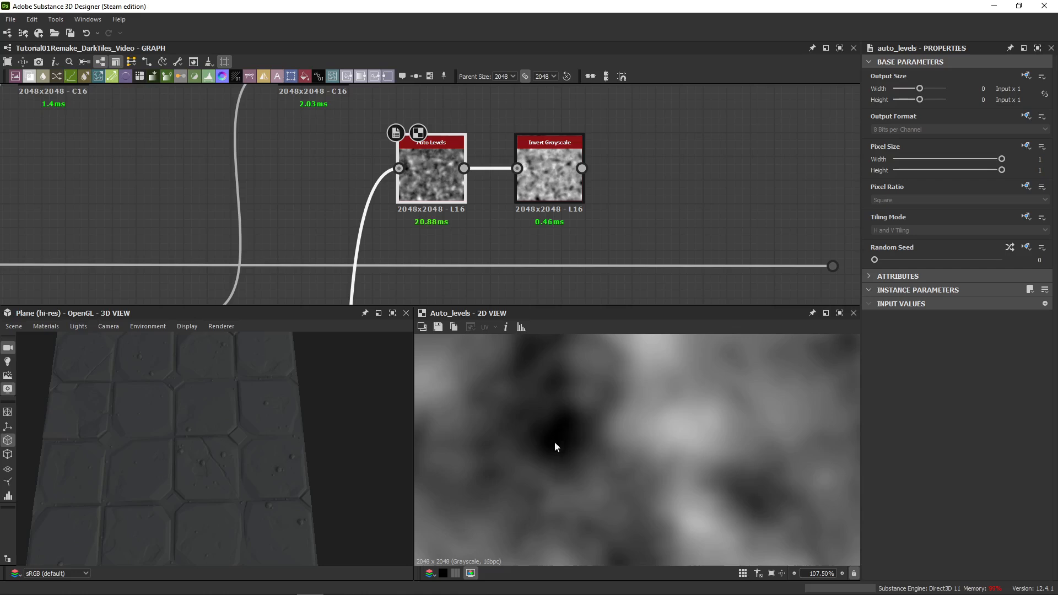
{"action": "middle_click_drag", "start_coordinate": [638, 353], "coordinate": [605, 411]}
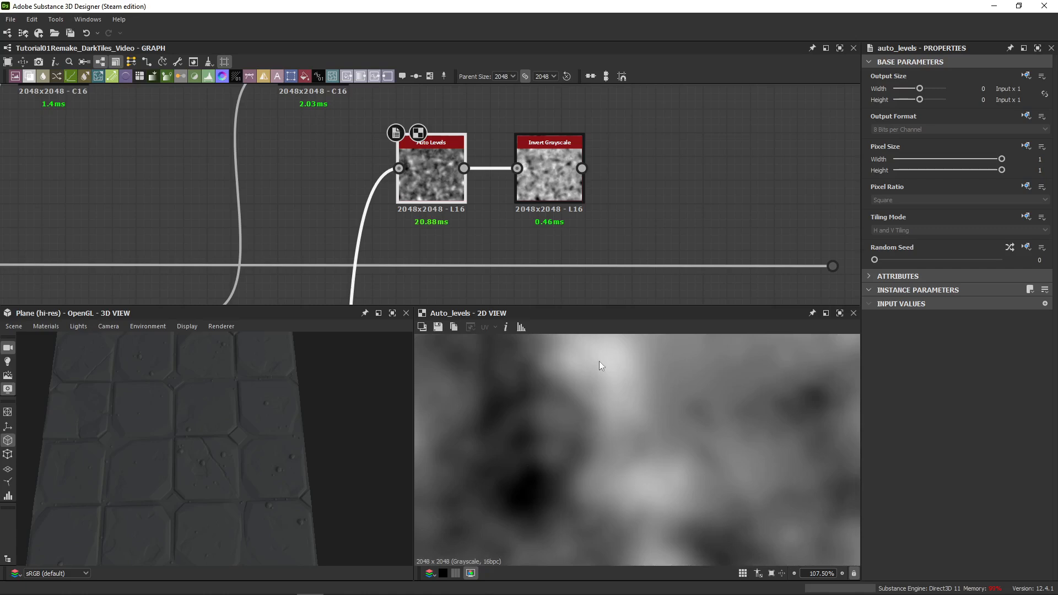
{"action": "double_click", "coordinate": [535, 174]}
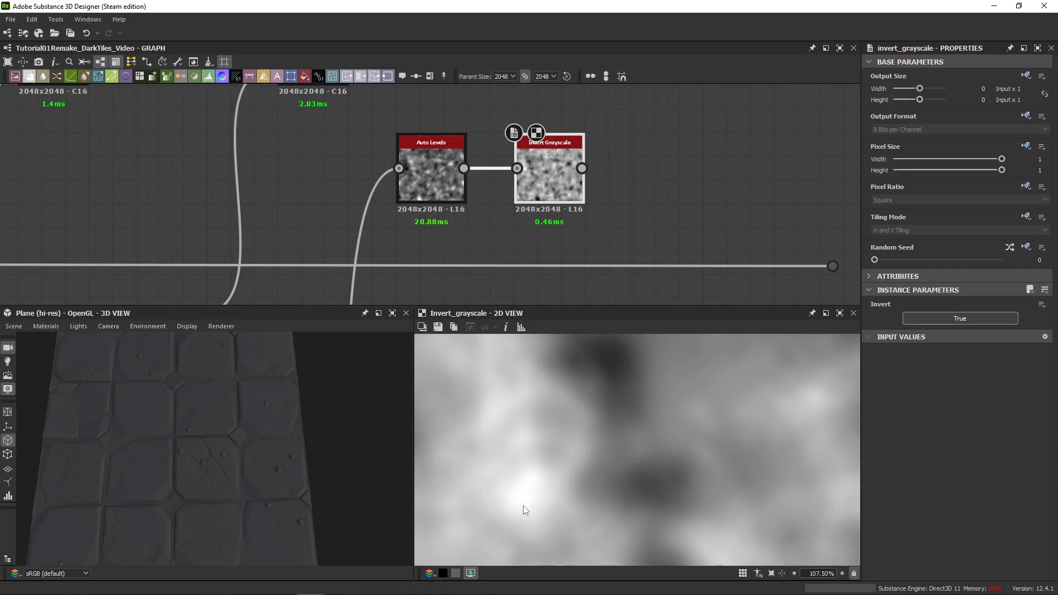
{"action": "scroll", "coordinate": [662, 144], "scroll_direction": "down", "scroll_amount": 5}
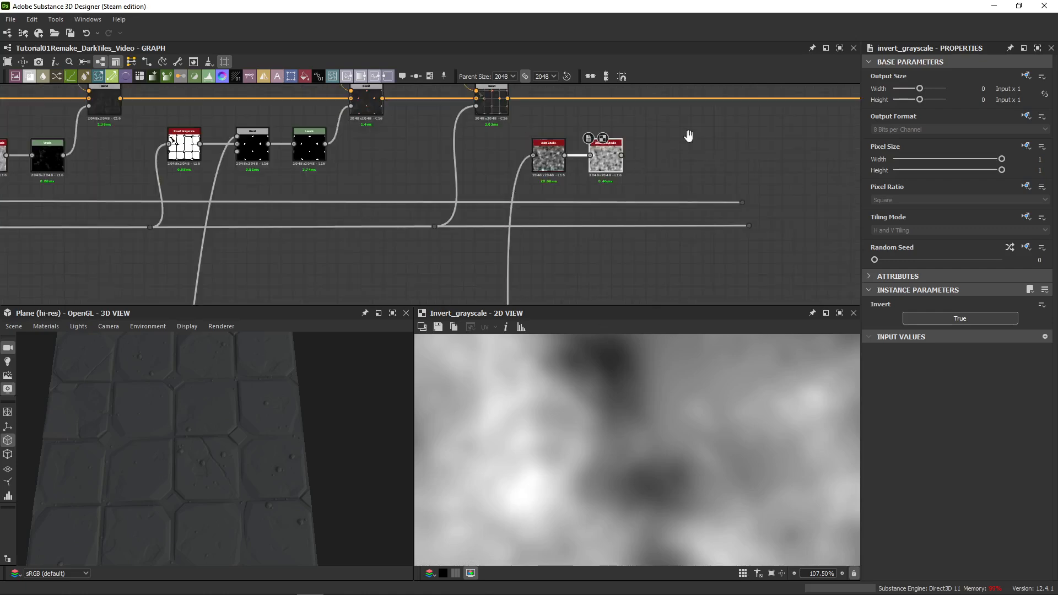
{"action": "middle_click_drag", "start_coordinate": [689, 138], "coordinate": [489, 250]}
{"action": "double_click", "coordinate": [640, 101]}
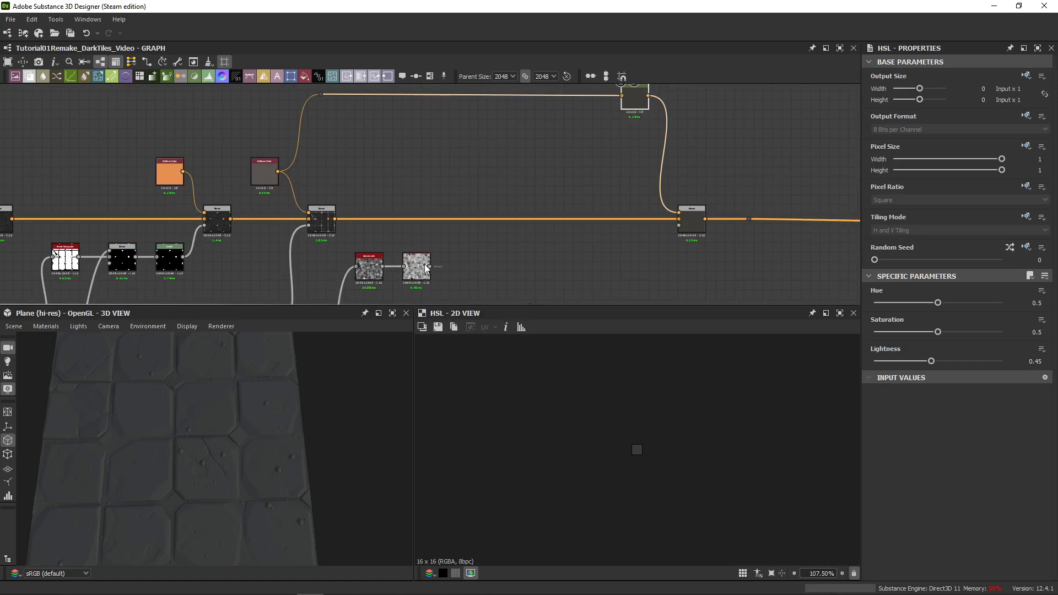
- Connect a Levels node to the Invert Grayscale output with Level In Low 0.5, Level In High 0.75 and Level In Mid 0.6
{"action": "middle_click_drag", "start_coordinate": [494, 248], "coordinate": [402, 233]}
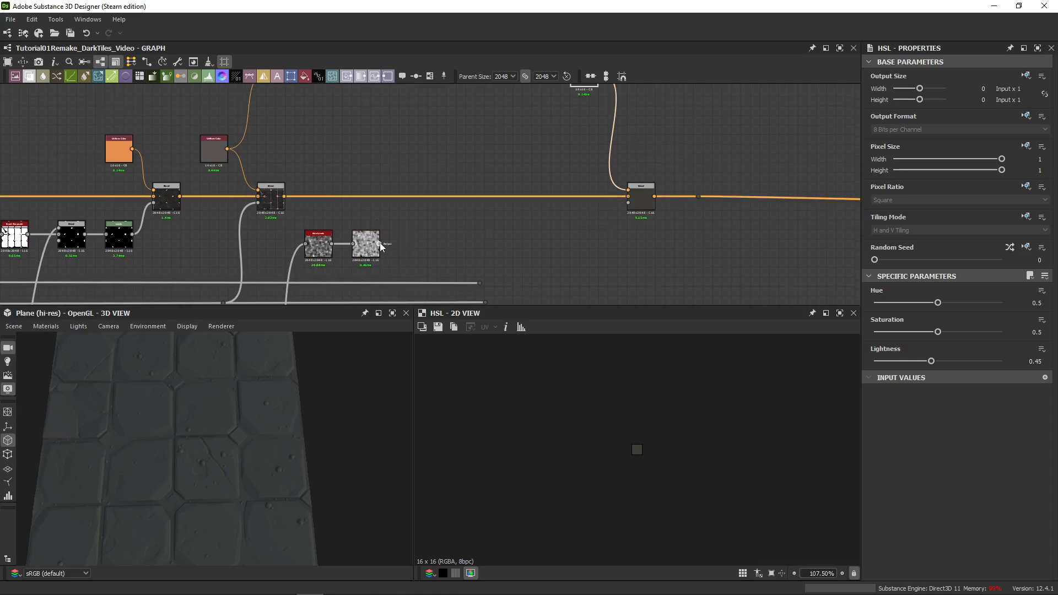
{"action": "left_click_drag", "start_coordinate": [380, 243], "coordinate": [428, 240]}
{"action": "type", "text": "levels"}
{"action": "key", "text": "Return"}
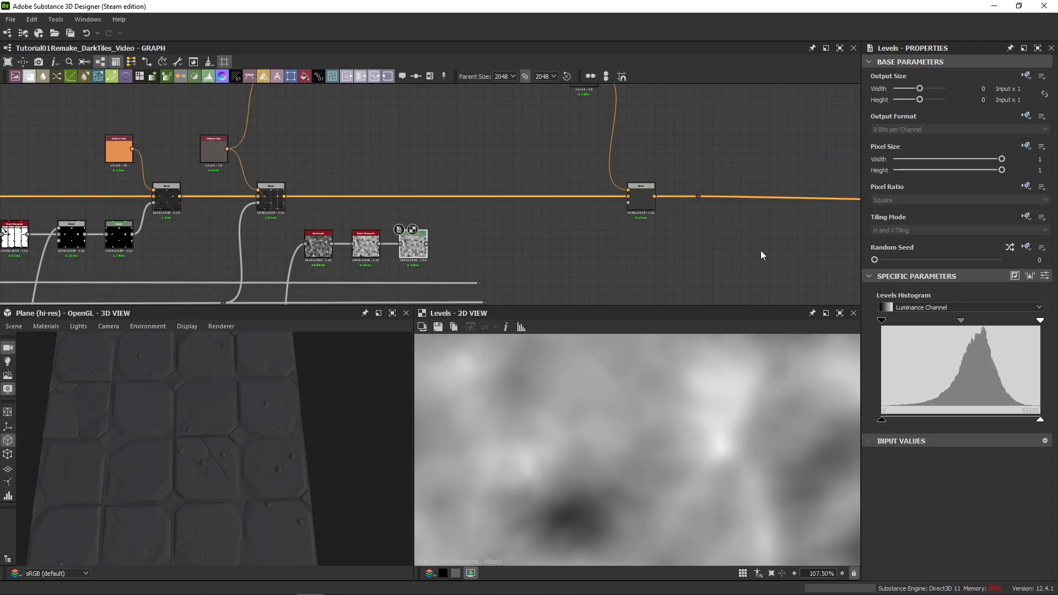
{"action": "left_click", "coordinate": [1045, 275]}
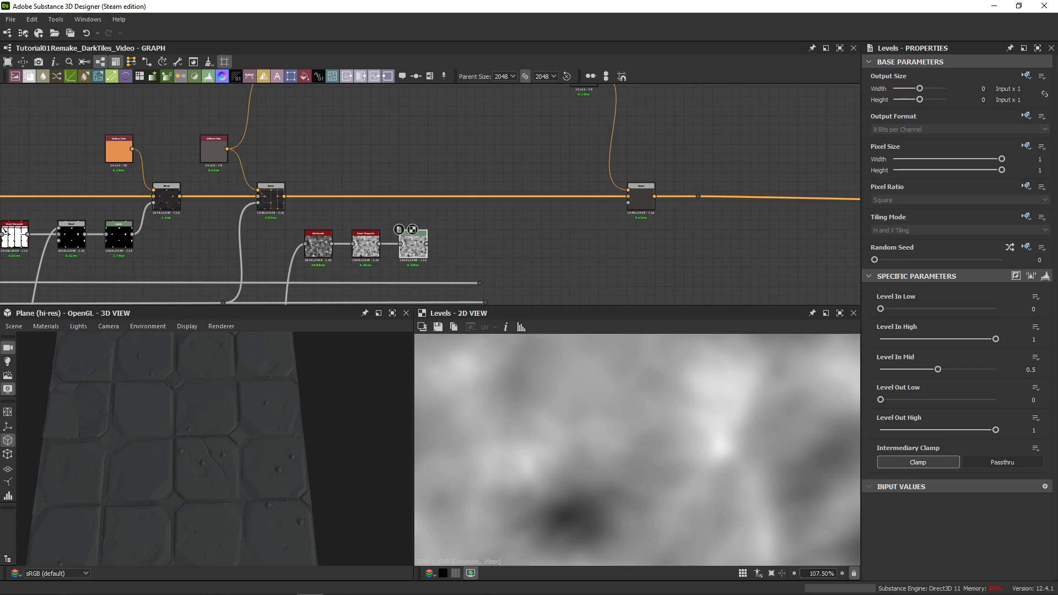
{"action": "left_click", "coordinate": [1046, 275]}
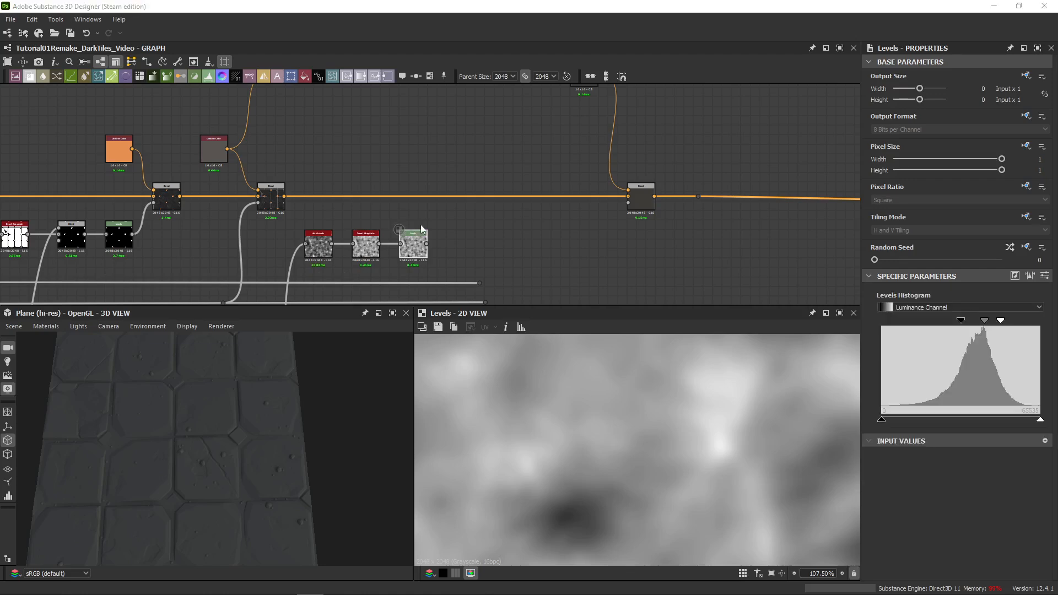
{"action": "key", "text": "Delete"}
{"action": "key", "text": "l"}
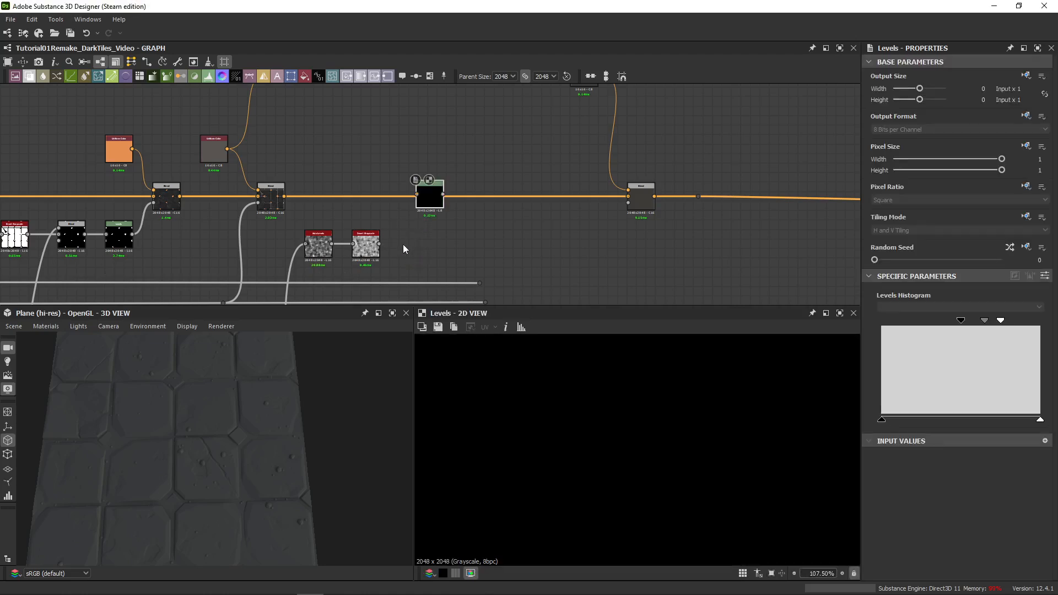
{"action": "left_click_drag", "start_coordinate": [429, 203], "coordinate": [405, 245]}
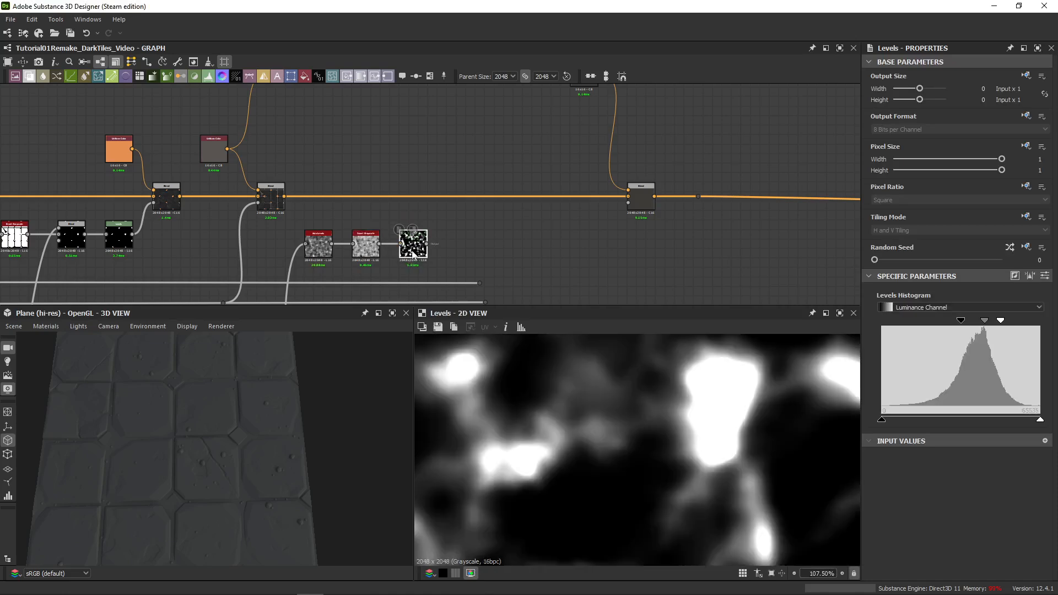
- Compare the Invert Grayscale and Levels outputs, and display the Levels node's settings as numeric parameters
{"action": "scroll", "coordinate": [642, 473], "scroll_direction": "down", "scroll_amount": 4}
{"action": "double_click", "coordinate": [367, 248]}
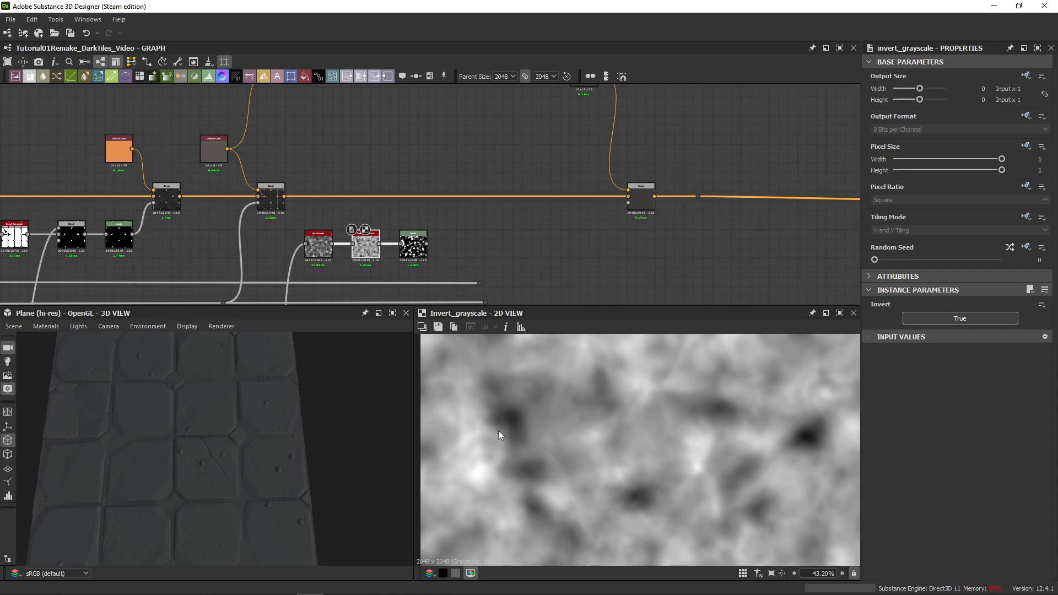
{"action": "scroll", "coordinate": [498, 431], "scroll_direction": "up", "scroll_amount": 3}
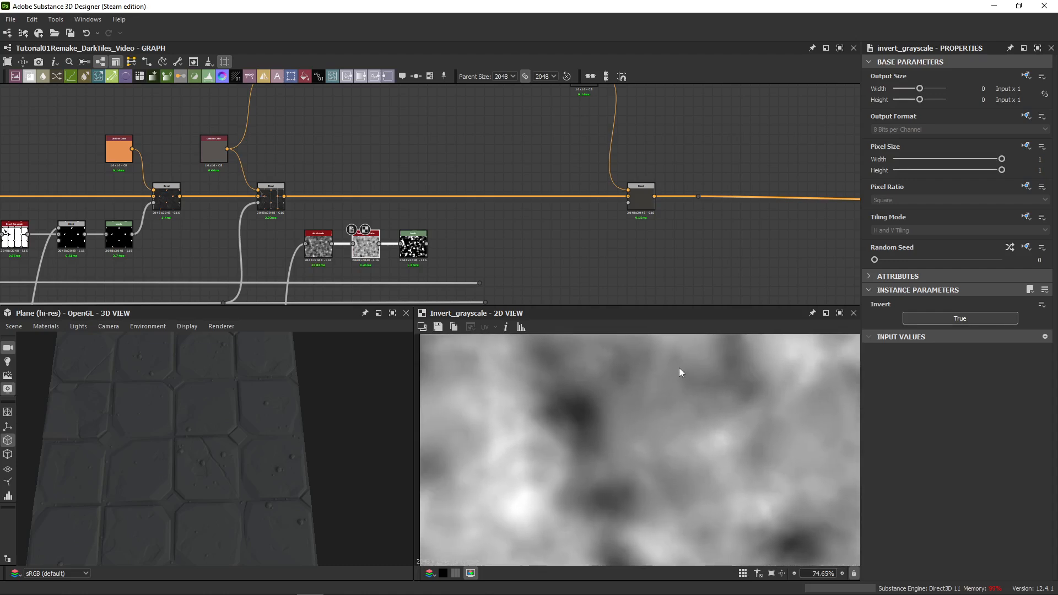
{"action": "middle_click_drag", "start_coordinate": [680, 373], "coordinate": [603, 481]}
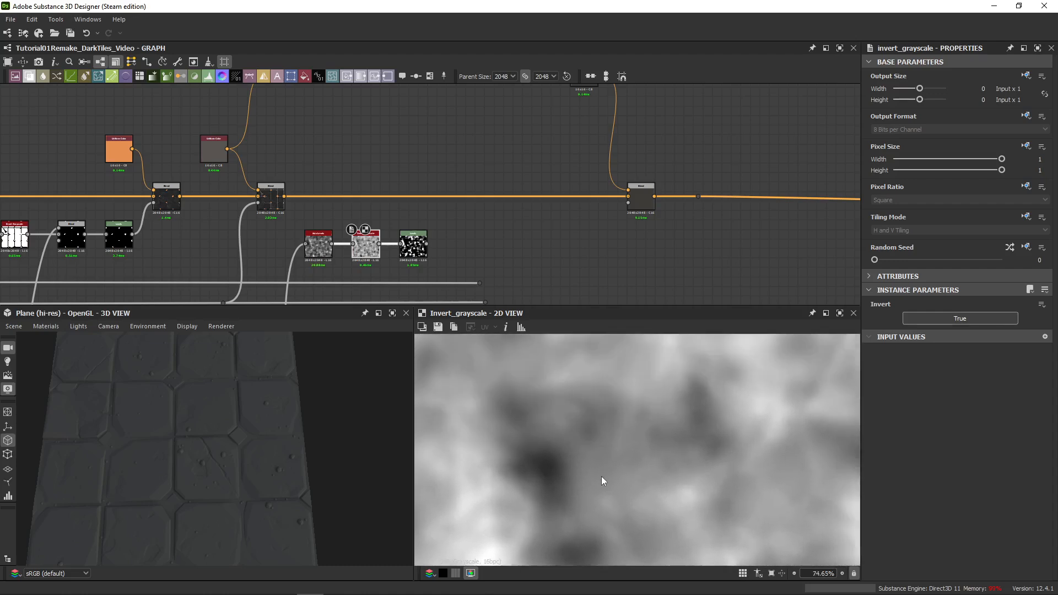
{"action": "double_click", "coordinate": [423, 254]}
{"action": "scroll", "coordinate": [717, 453], "scroll_direction": "down", "scroll_amount": 3}
{"action": "middle_click_drag", "start_coordinate": [709, 455], "coordinate": [596, 420]}
{"action": "scroll", "coordinate": [596, 420], "scroll_direction": "down", "scroll_amount": 1}
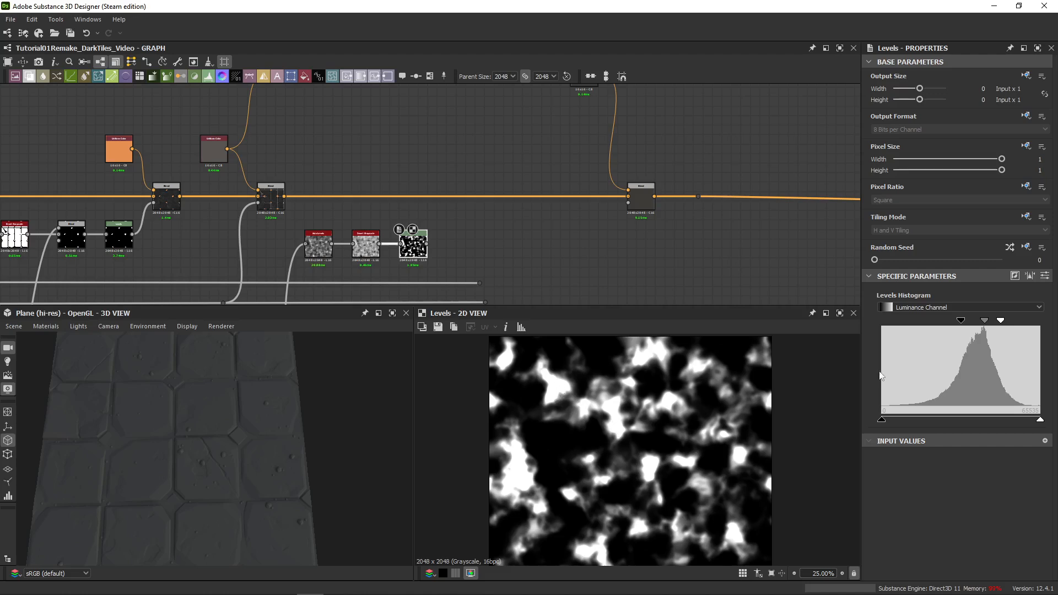
{"action": "left_click", "coordinate": [1045, 276]}
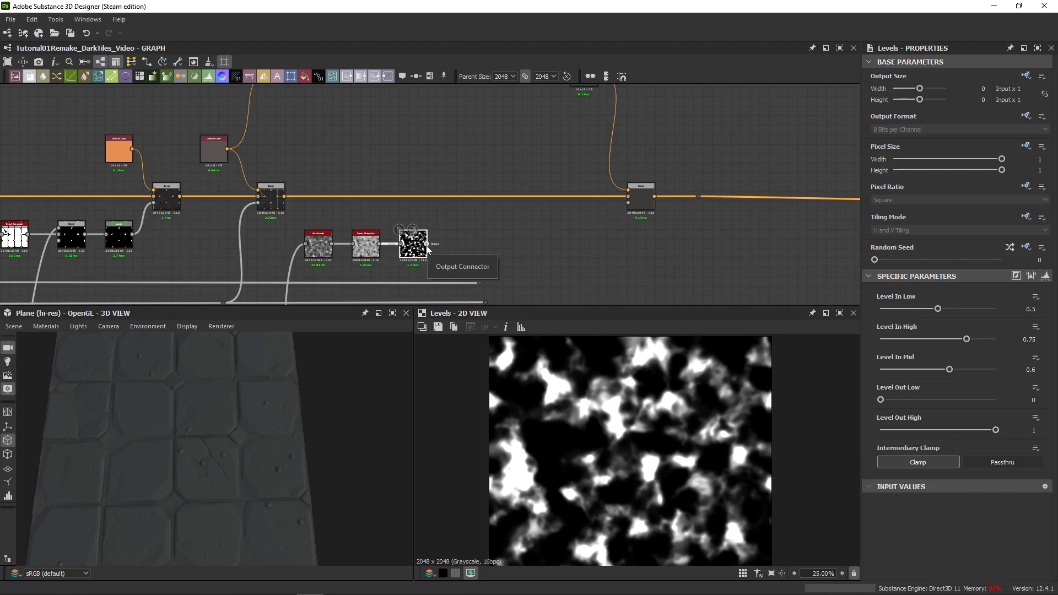
- Connect the Levels output to the opacity input of the darker ground colour's Blend node and inspect the tiles in 3D
{"action": "left_click_drag", "start_coordinate": [428, 244], "coordinate": [629, 201]}
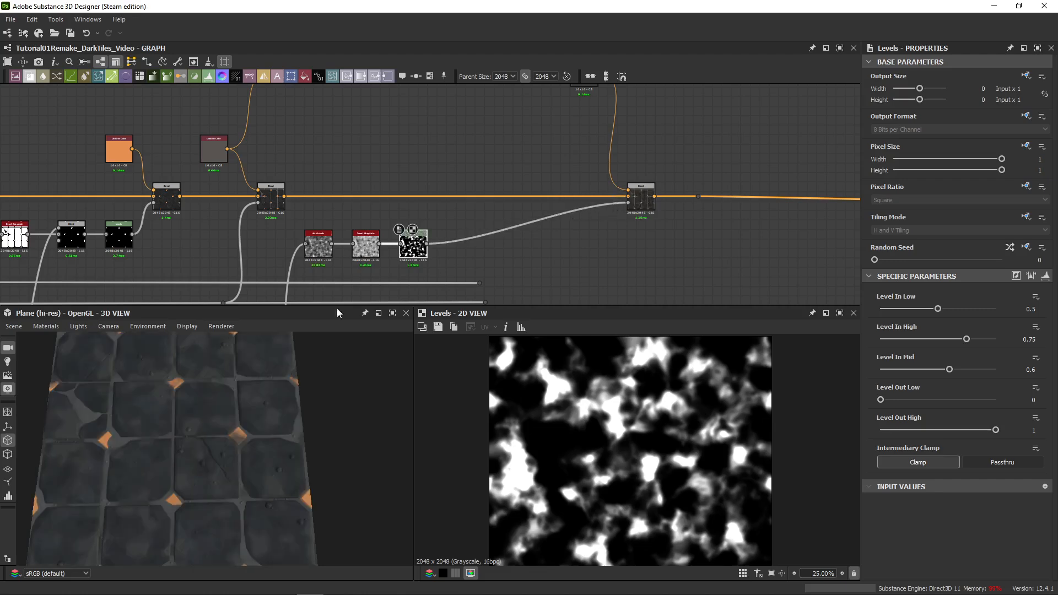
{"action": "scroll", "coordinate": [120, 437], "scroll_direction": "up", "scroll_amount": 4}
{"action": "left_click_drag", "start_coordinate": [121, 438], "coordinate": [143, 441]}
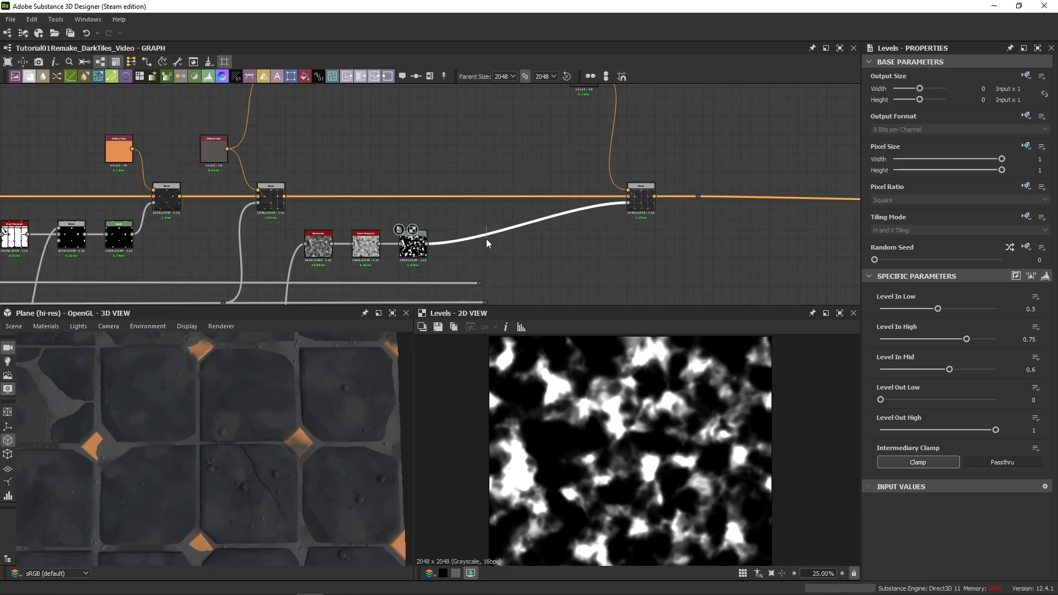
- Insert a Blend node on the link between the Levels node and the ground colour Blend
{"action": "key", "text": "space"}
{"action": "type", "text": "bloend"}
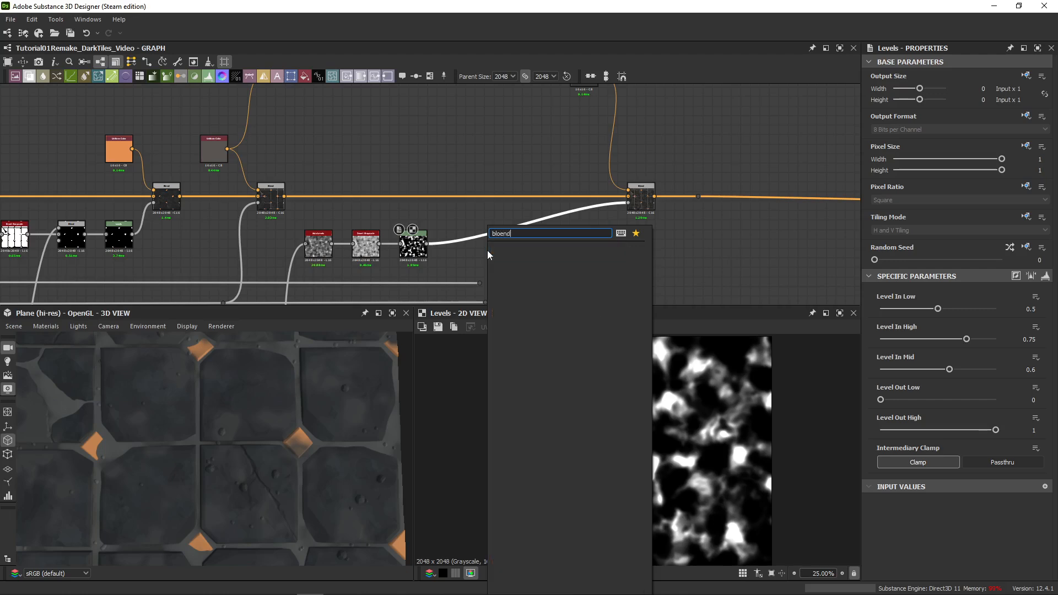
{"action": "key", "text": "BackSpace"}
{"action": "key", "text": "BackSpace"}
{"action": "key", "text": "BackSpace"}
{"action": "key", "text": "BackSpace"}
{"action": "type", "text": "end"}
{"action": "key", "text": "Return"}
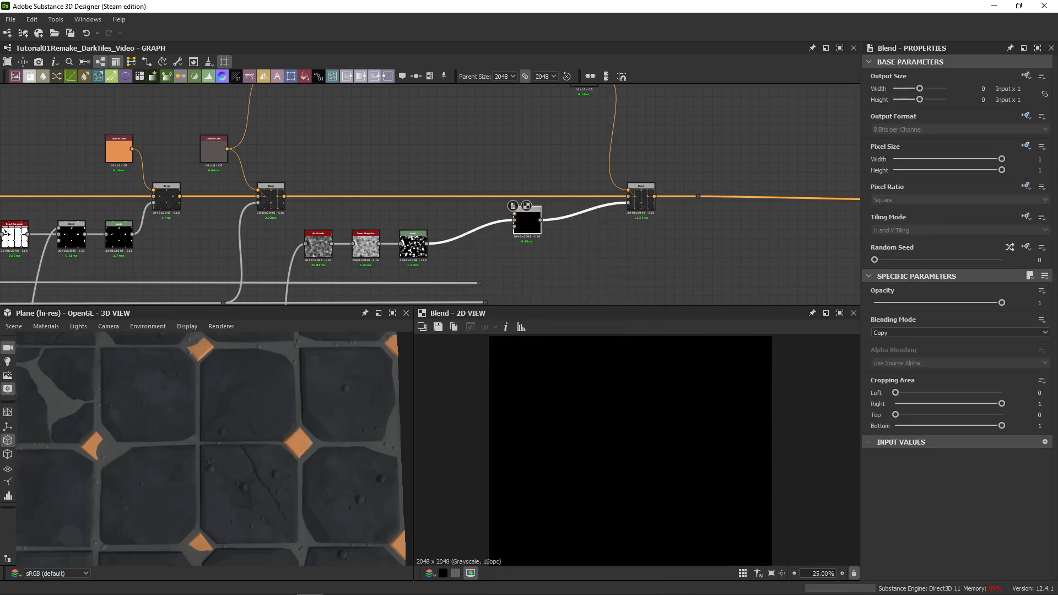
- Preview the Histogram Scan ground mask and connect its branch's far dot to the new Blend's foreground input
{"action": "scroll", "coordinate": [586, 522], "scroll_direction": "down", "scroll_amount": 1}
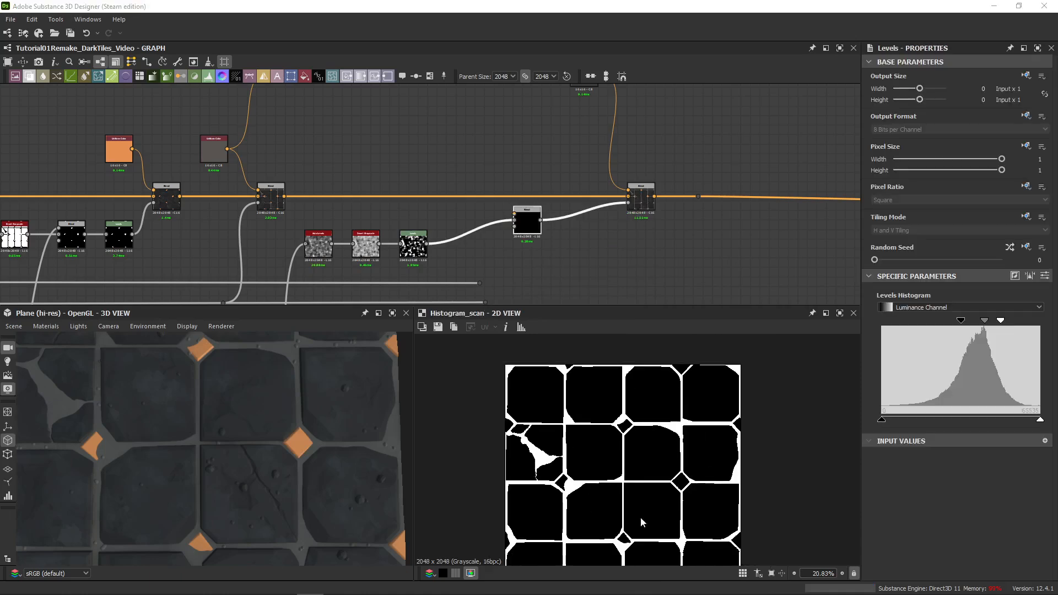
{"action": "middle_click_drag", "start_coordinate": [309, 277], "coordinate": [301, 220]}
{"action": "left_click", "coordinate": [481, 243]}
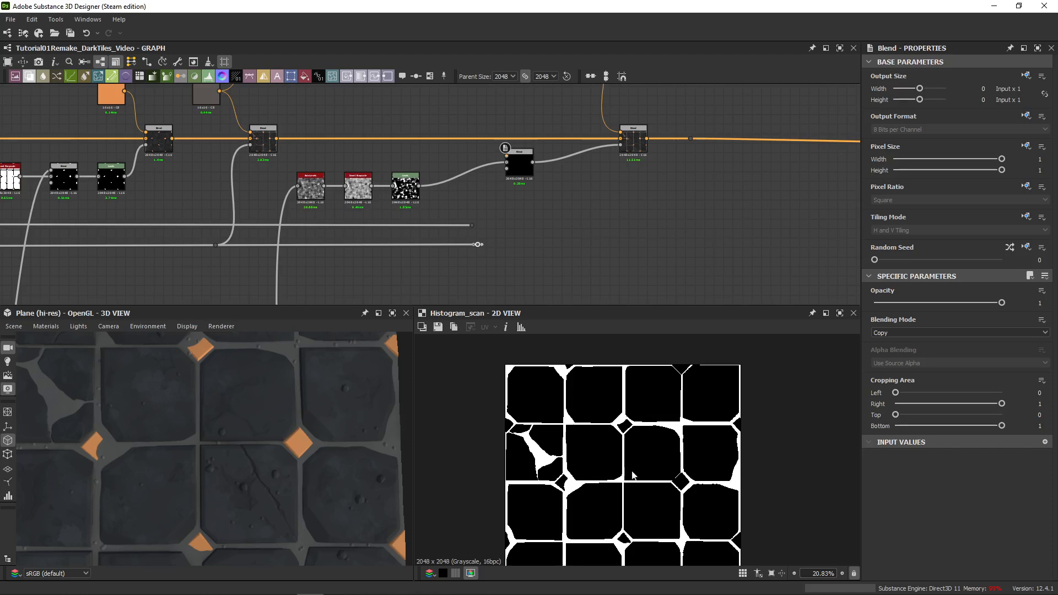
{"action": "middle_click_drag", "start_coordinate": [531, 207], "coordinate": [429, 210]}
{"action": "scroll", "coordinate": [474, 249], "scroll_direction": "up", "scroll_amount": 2}
{"action": "left_click_drag", "start_coordinate": [413, 244], "coordinate": [443, 126]}
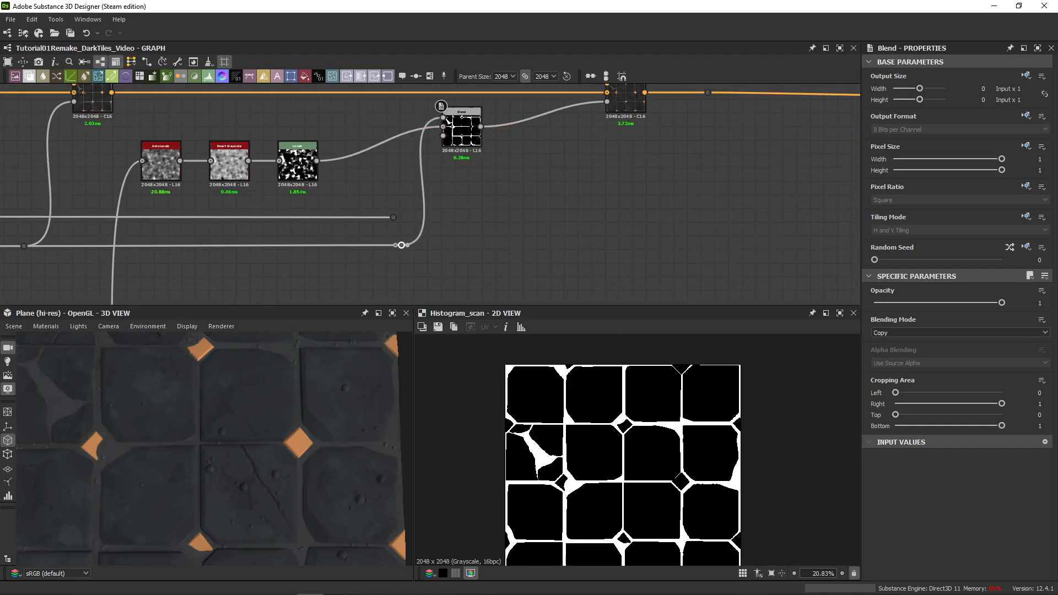
- Set the new mask Blend's blending mode to Multiply and compare its output with the Histogram Scan ground mask
{"action": "double_click", "coordinate": [447, 121]}
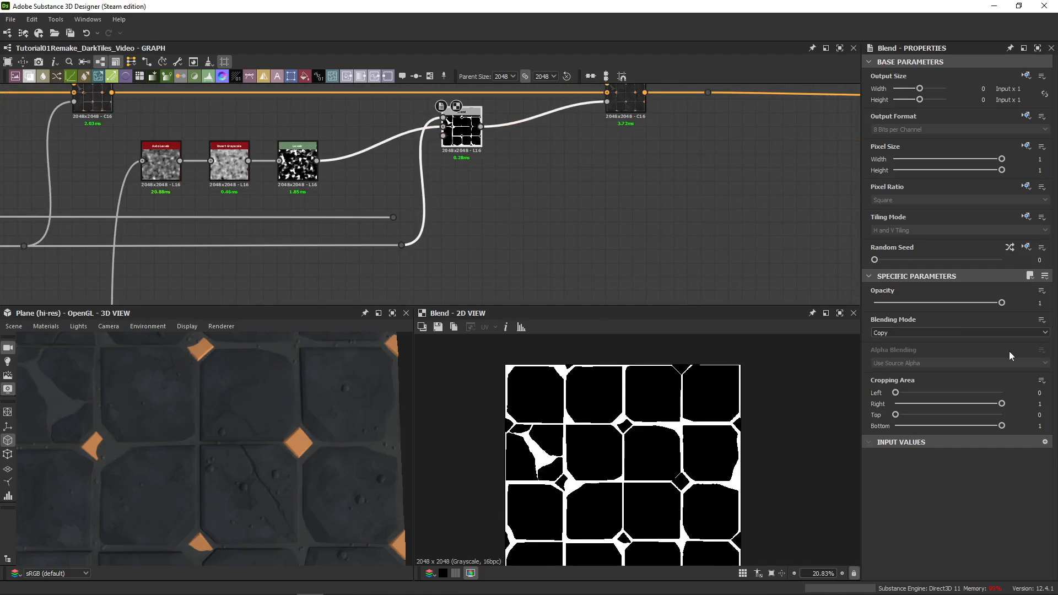
{"action": "left_click", "coordinate": [899, 332]}
{"action": "left_click", "coordinate": [884, 363]}
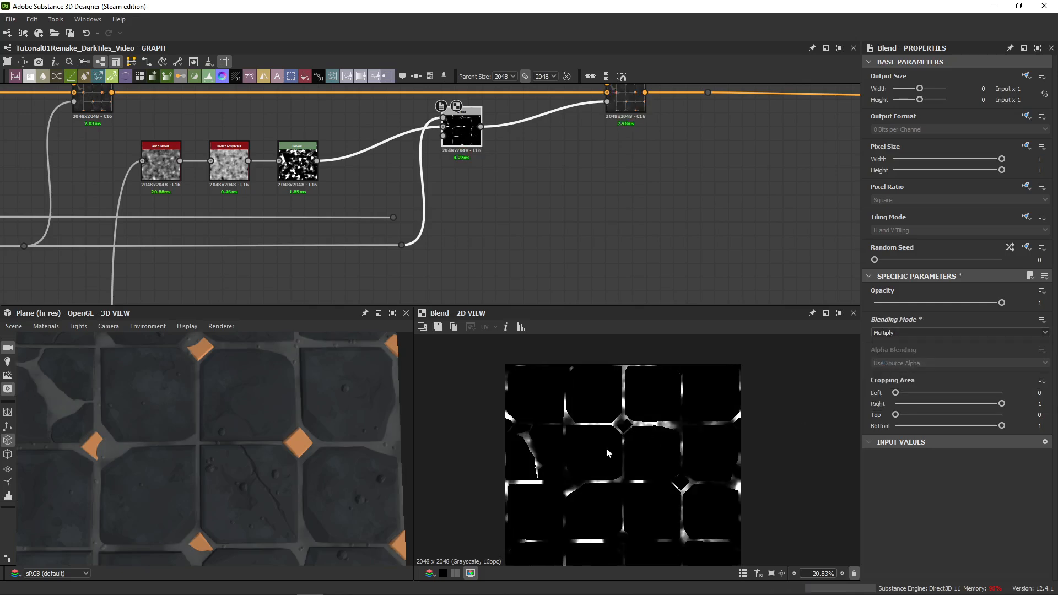
{"action": "scroll", "coordinate": [572, 444], "scroll_direction": "up", "scroll_amount": 5}
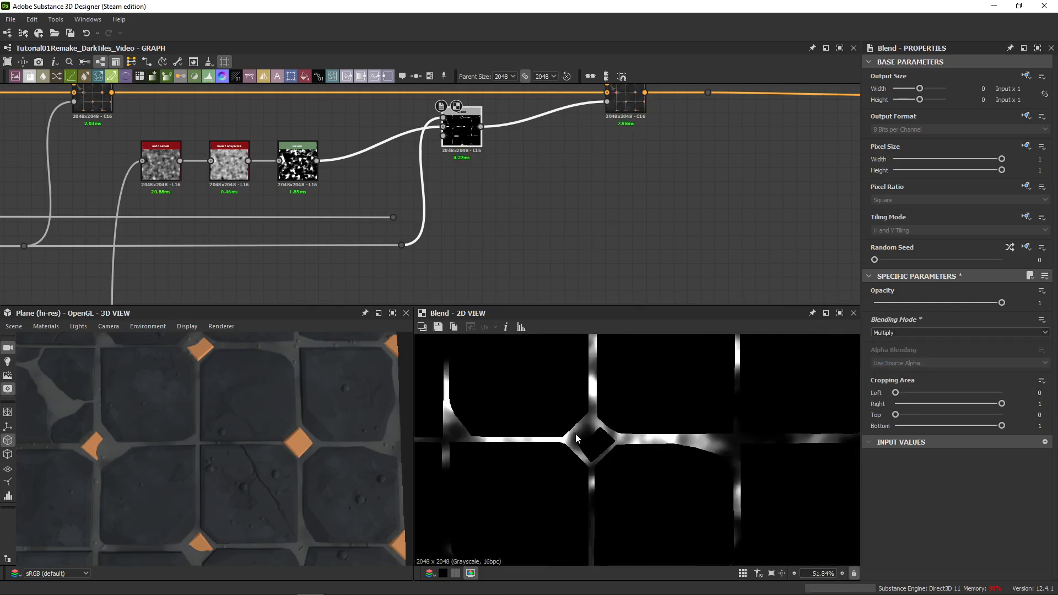
{"action": "scroll", "coordinate": [606, 372], "scroll_direction": "down", "scroll_amount": 2}
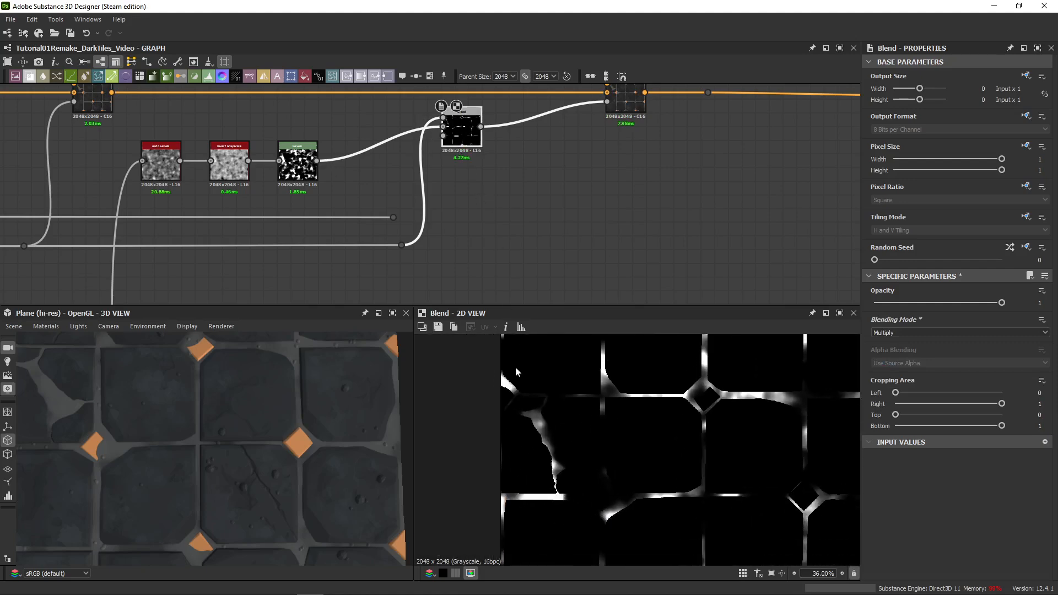
{"action": "double_click", "coordinate": [402, 245]}
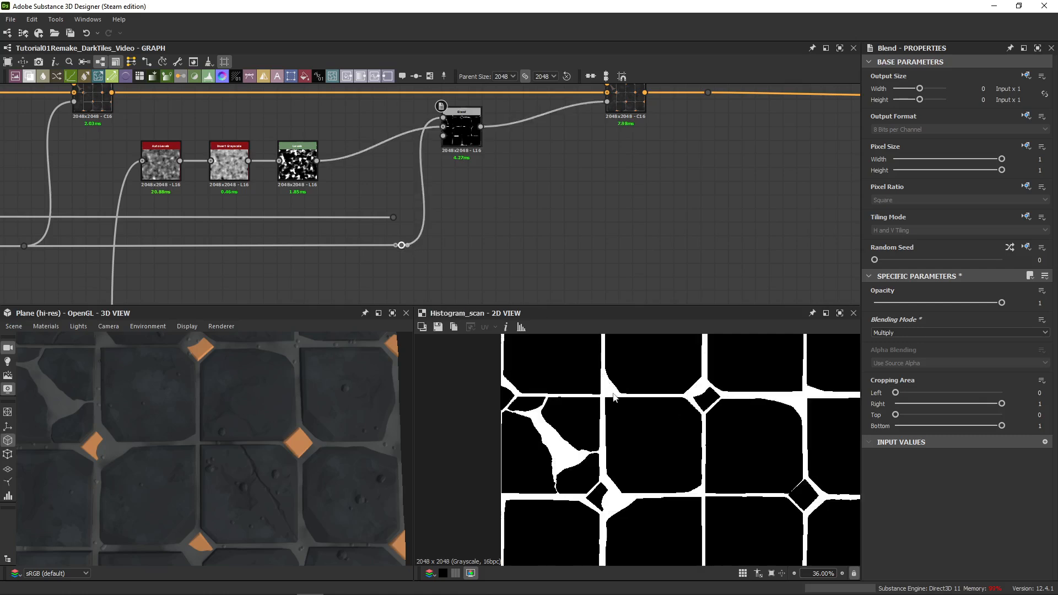
- Move the mask Blend right beside the Levels node and pull the ground mask's branch dot back beneath the Levels node
{"action": "middle_click_drag", "start_coordinate": [526, 275], "coordinate": [532, 305]}
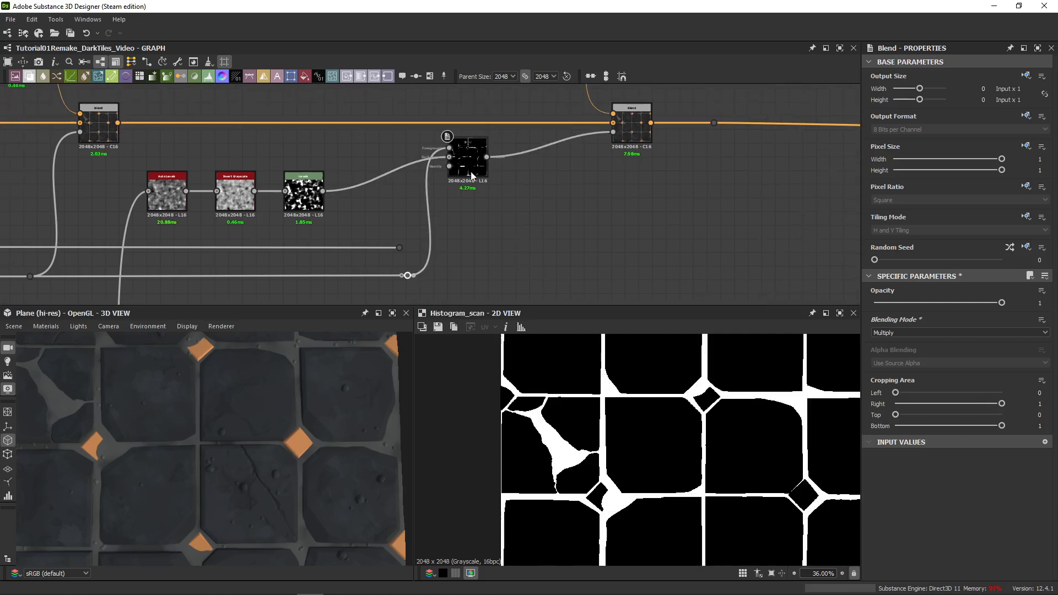
{"action": "left_click_drag", "start_coordinate": [468, 176], "coordinate": [372, 211]}
{"action": "left_click_drag", "start_coordinate": [392, 279], "coordinate": [305, 274]}
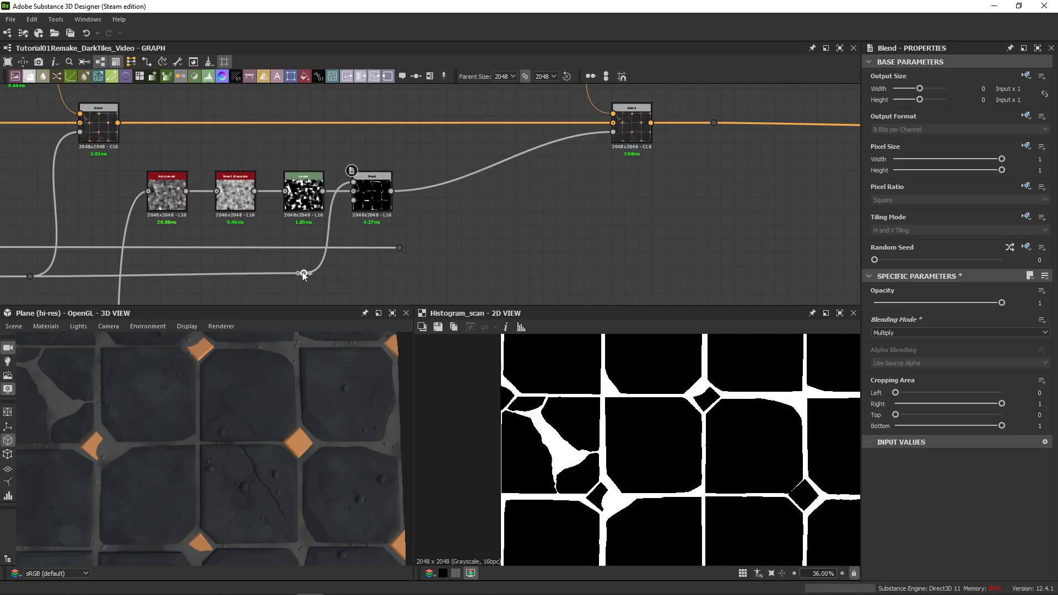
- Move the ground colour Blend back along the main colour line, close to the mask Blend
{"action": "middle_click_drag", "start_coordinate": [549, 166], "coordinate": [561, 234]}
{"action": "scroll", "coordinate": [658, 113], "scroll_direction": "down", "scroll_amount": 3}
{"action": "middle_click_drag", "start_coordinate": [657, 112], "coordinate": [627, 210]}
{"action": "left_click_drag", "start_coordinate": [623, 122], "coordinate": [577, 283]}
{"action": "middle_click_drag", "start_coordinate": [622, 272], "coordinate": [643, 176]}
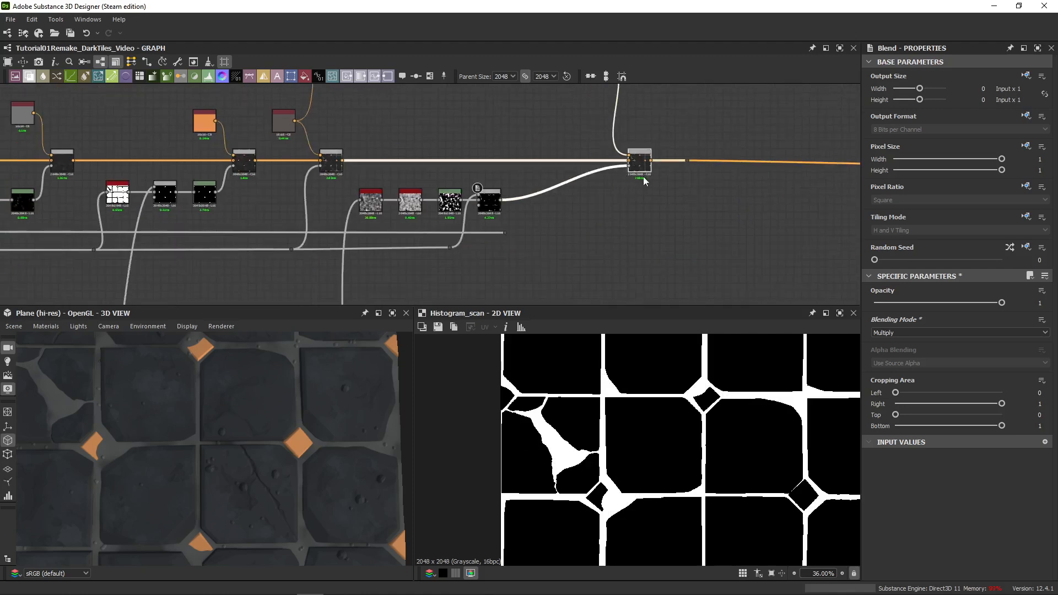
{"action": "left_click_drag", "start_coordinate": [642, 175], "coordinate": [531, 174]}
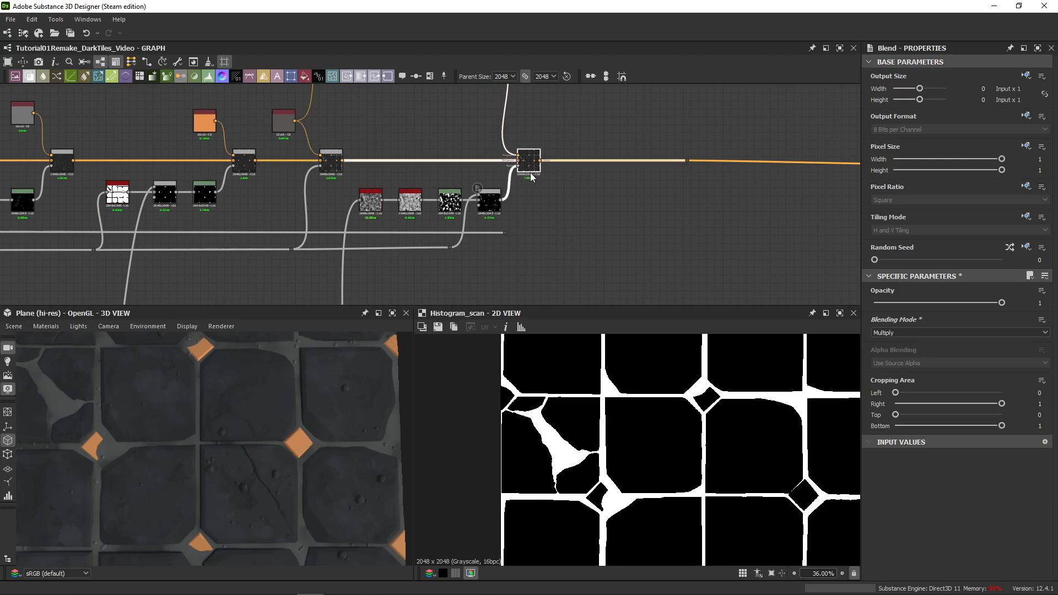
- Preview the ground colour Blend and examine the colour variation in the gaps between the tiles up close
{"action": "double_click", "coordinate": [530, 165]}
{"action": "scroll", "coordinate": [603, 391], "scroll_direction": "up", "scroll_amount": 3}
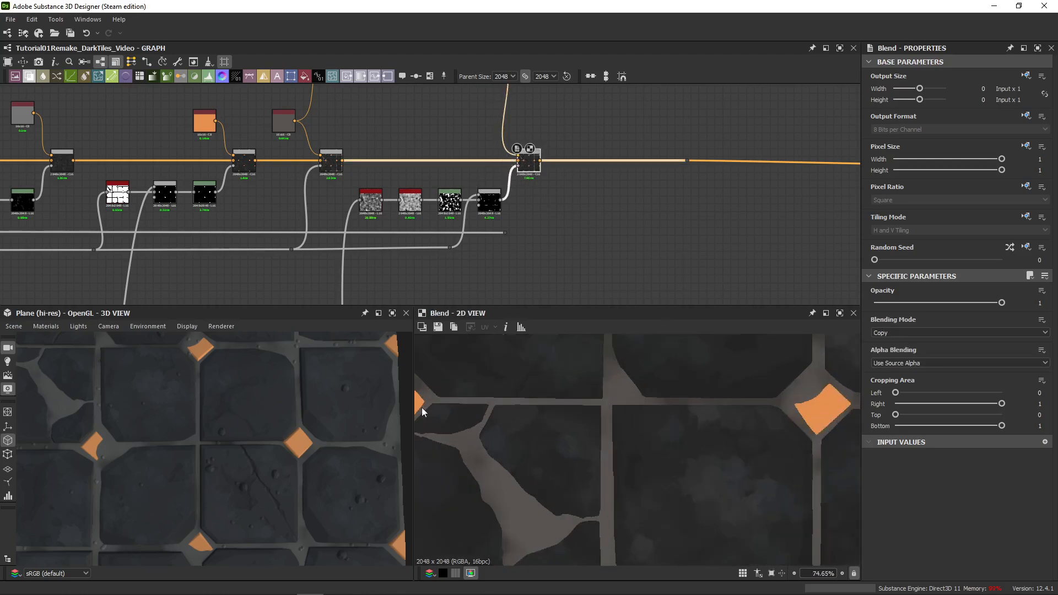
{"action": "scroll", "coordinate": [617, 407], "scroll_direction": "up", "scroll_amount": 4}
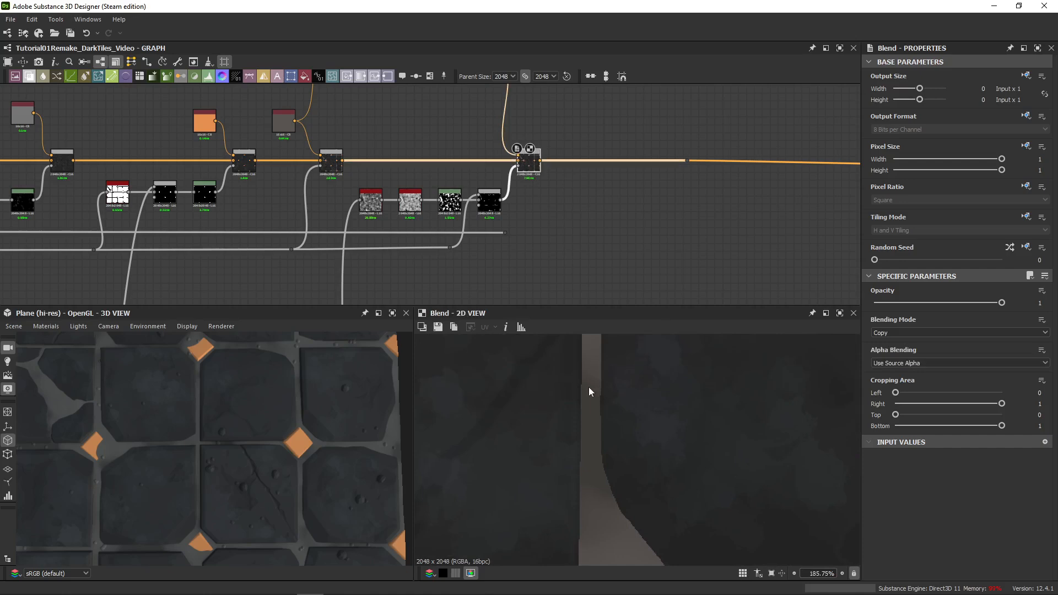
- Insert a Blend node into the colour chain after the last Blend node and place it near the following dot node
{"action": "scroll", "coordinate": [596, 444], "scroll_direction": "up", "scroll_amount": 1}
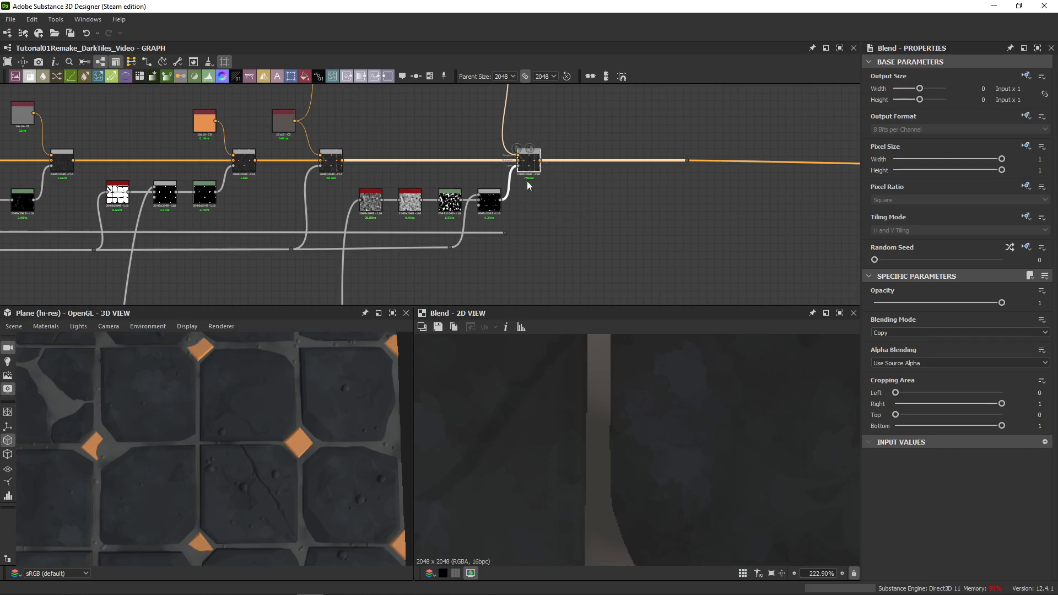
{"action": "scroll", "coordinate": [657, 458], "scroll_direction": "down", "scroll_amount": 13}
{"action": "scroll", "coordinate": [648, 439], "scroll_direction": "up", "scroll_amount": 4}
{"action": "scroll", "coordinate": [626, 402], "scroll_direction": "down", "scroll_amount": 2}
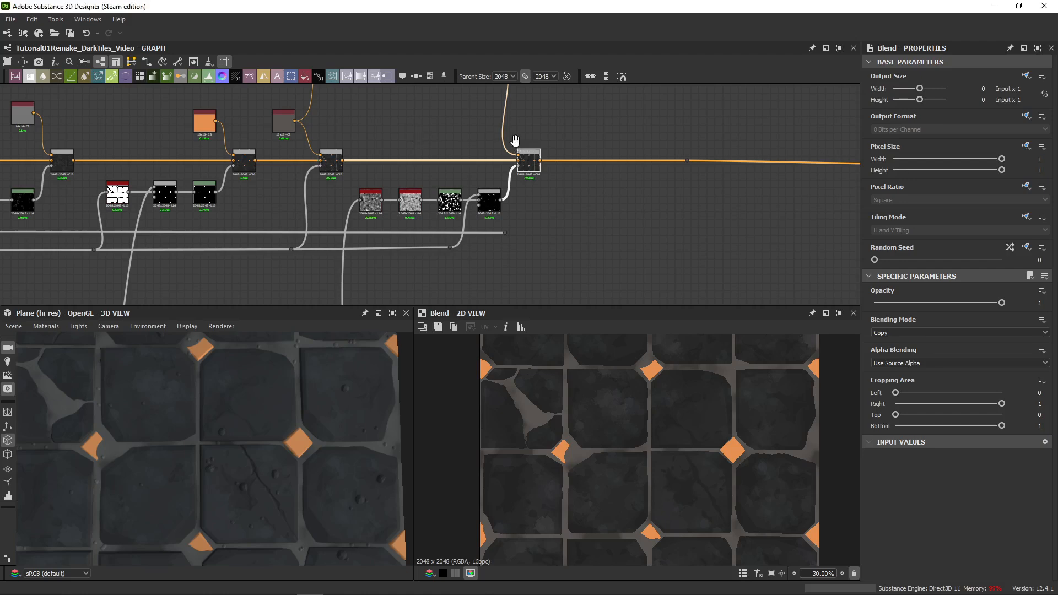
{"action": "middle_click_drag", "start_coordinate": [515, 142], "coordinate": [343, 172]}
{"action": "left_click", "coordinate": [431, 191]}
{"action": "key", "text": "space"}
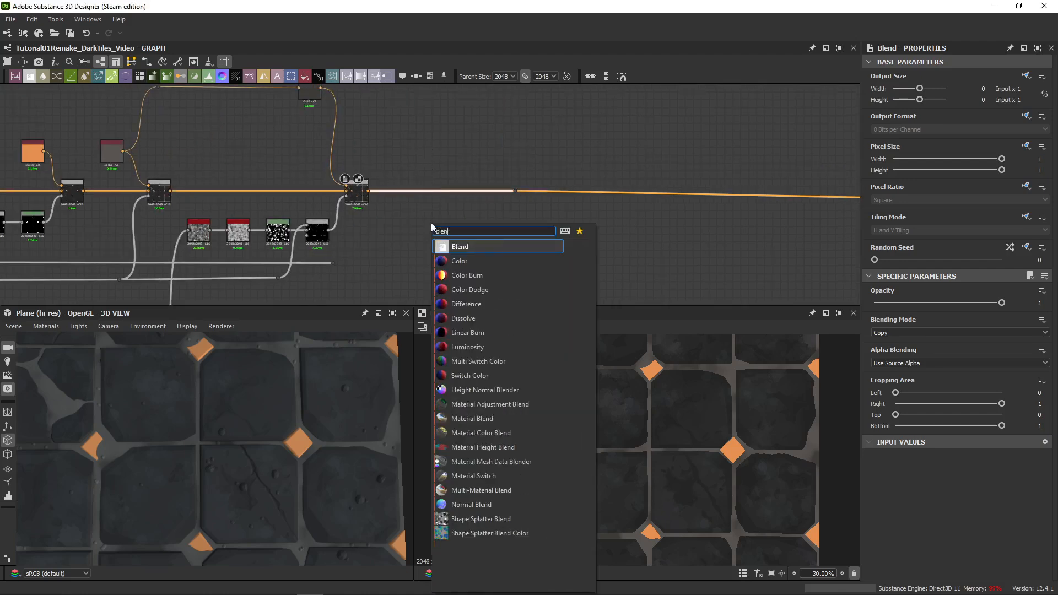
{"action": "key", "text": "Return"}
{"action": "left_click_drag", "start_coordinate": [438, 194], "coordinate": [491, 200]}
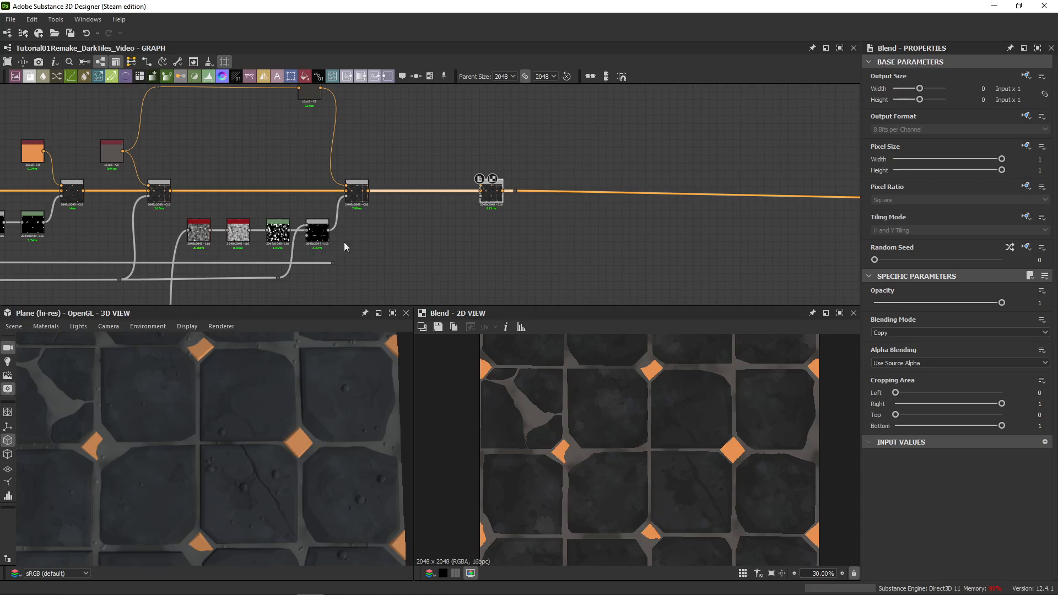
- Extend the Histogram Scan mask line with a dot node beyond the new Blend node and add another dot partway along it
{"action": "middle_click_drag", "start_coordinate": [344, 242], "coordinate": [414, 223]}
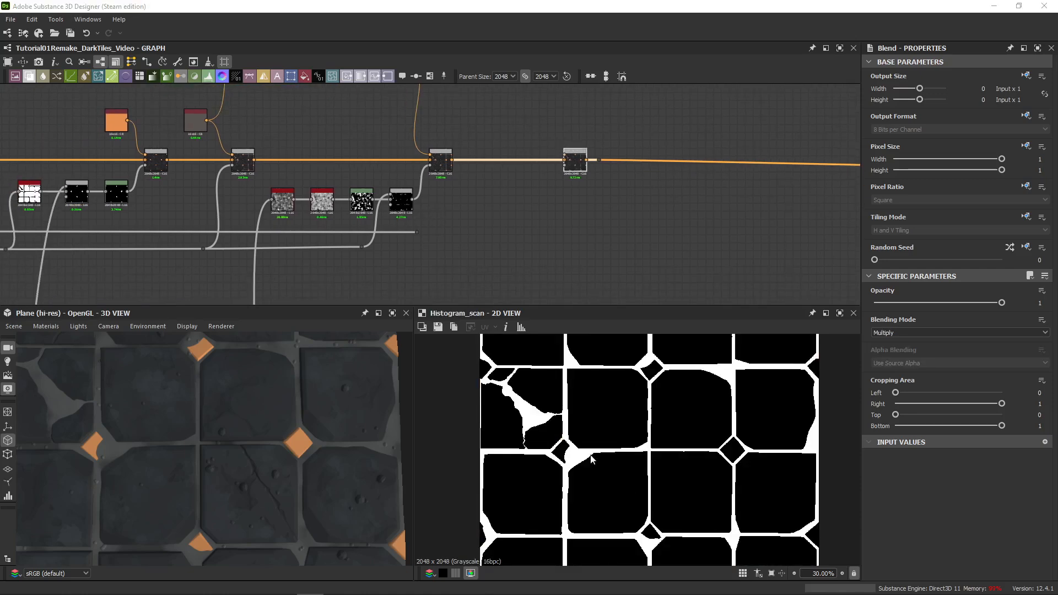
{"action": "scroll", "coordinate": [413, 270], "scroll_direction": "up", "scroll_amount": 3}
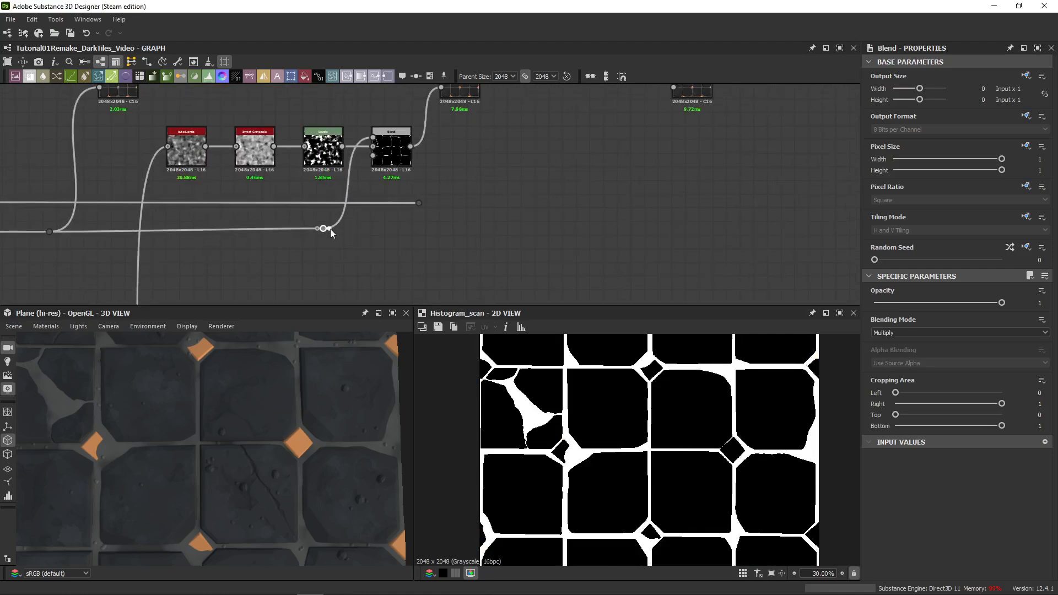
{"action": "left_click_drag", "start_coordinate": [329, 229], "coordinate": [543, 229]}
{"action": "left_click", "coordinate": [566, 201]}
{"action": "left_click_drag", "start_coordinate": [329, 229], "coordinate": [837, 229]}
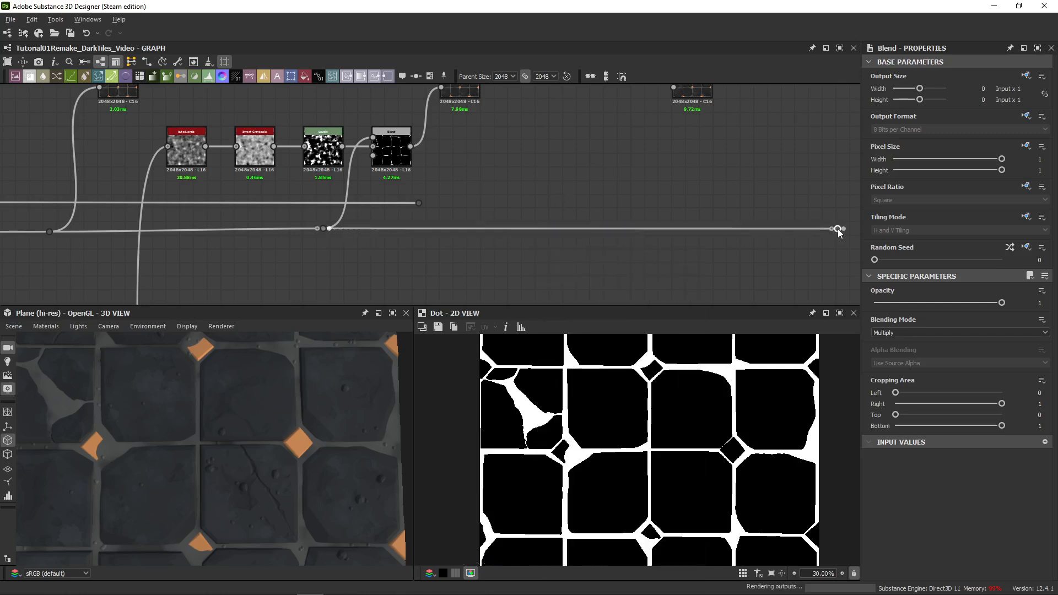
{"action": "left_click", "coordinate": [518, 230], "text": "alt"}
- Add an Ambient Occlusion (HBAO) node fed from the intermediate mask dot, place it below the colour chain, and shift the dot to its left
{"action": "middle_click_drag", "start_coordinate": [556, 207], "coordinate": [537, 251]}
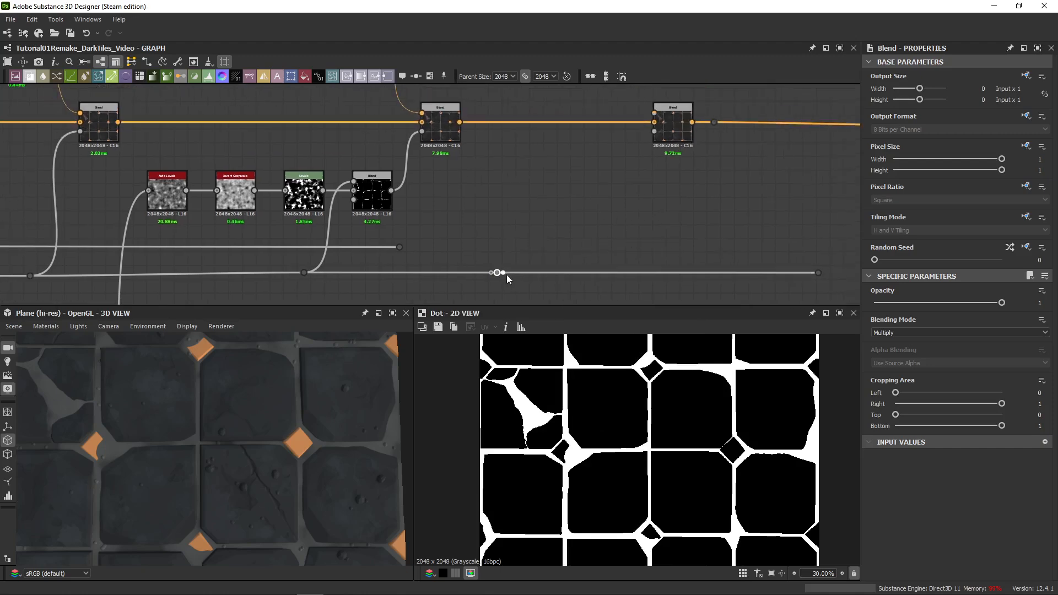
{"action": "left_click_drag", "start_coordinate": [504, 274], "coordinate": [504, 199]}
{"action": "type", "text": "ambient"}
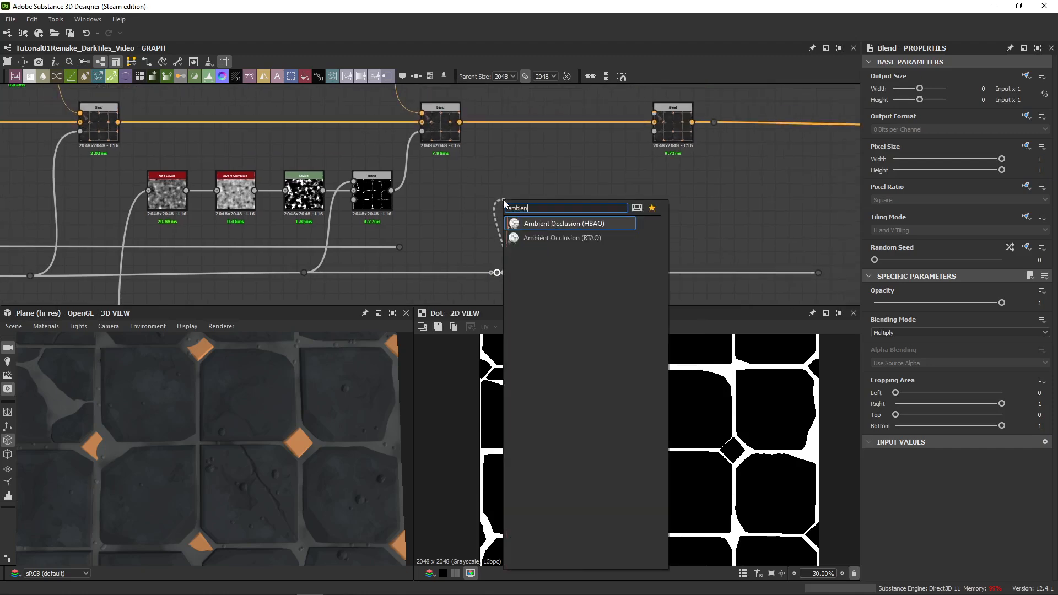
{"action": "key", "text": "Return"}
{"action": "left_click_drag", "start_coordinate": [511, 199], "coordinate": [498, 175]}
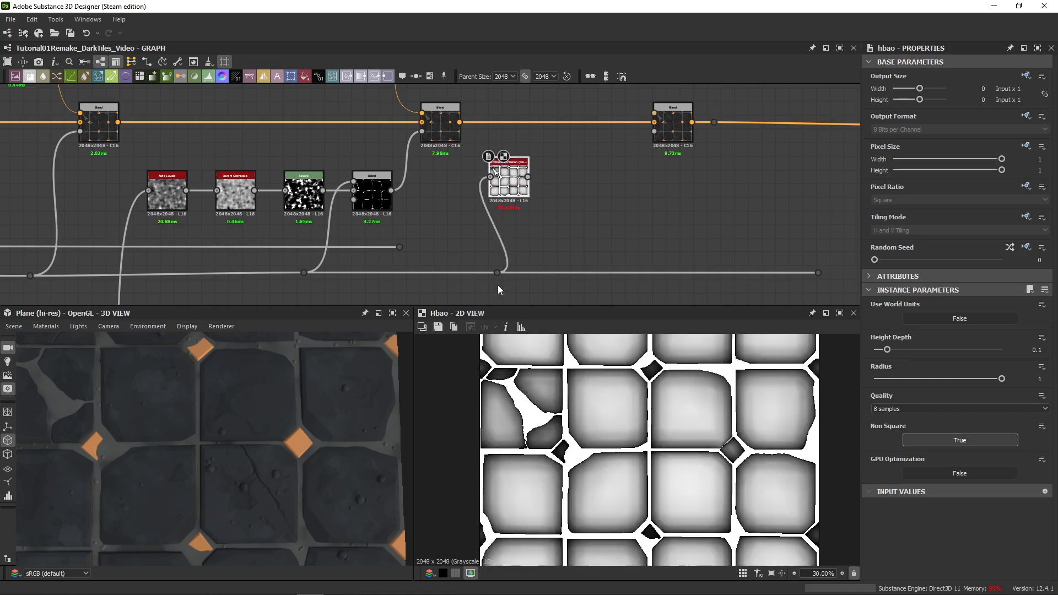
{"action": "left_click_drag", "start_coordinate": [497, 273], "coordinate": [441, 273]}
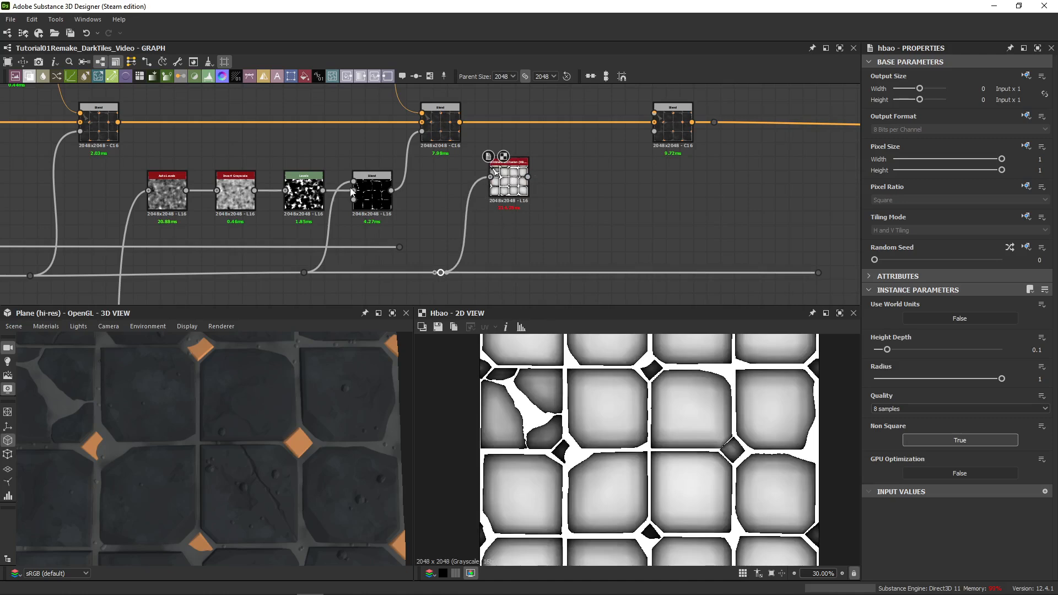
- Connect an Invert Grayscale node after the Ambient Occlusion node, align it beside that node, and move the new Blend node farther right
{"action": "left_click_drag", "start_coordinate": [528, 177], "coordinate": [581, 174]}
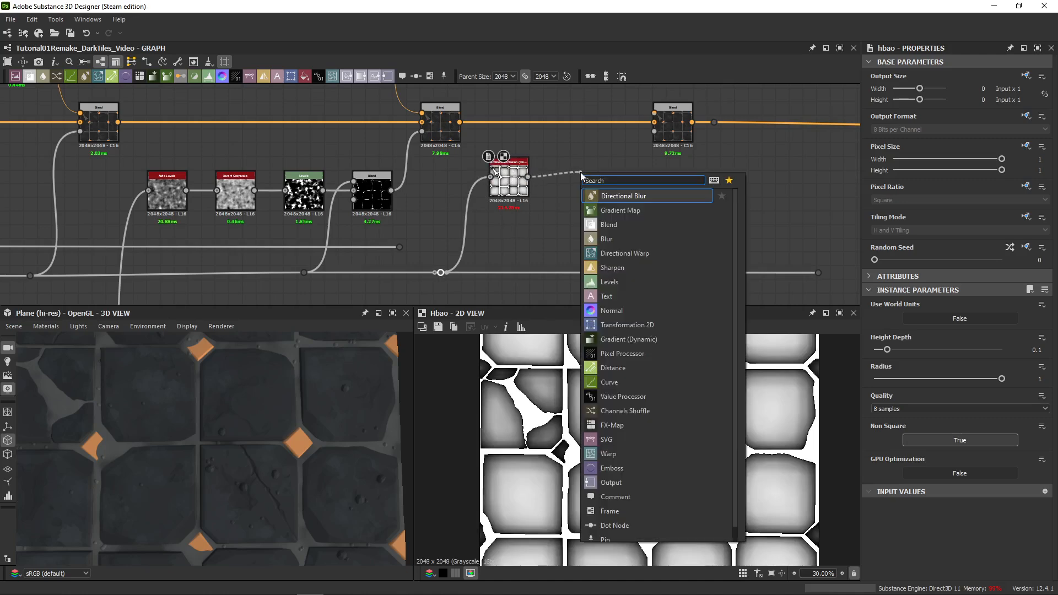
{"action": "type", "text": "invert"}
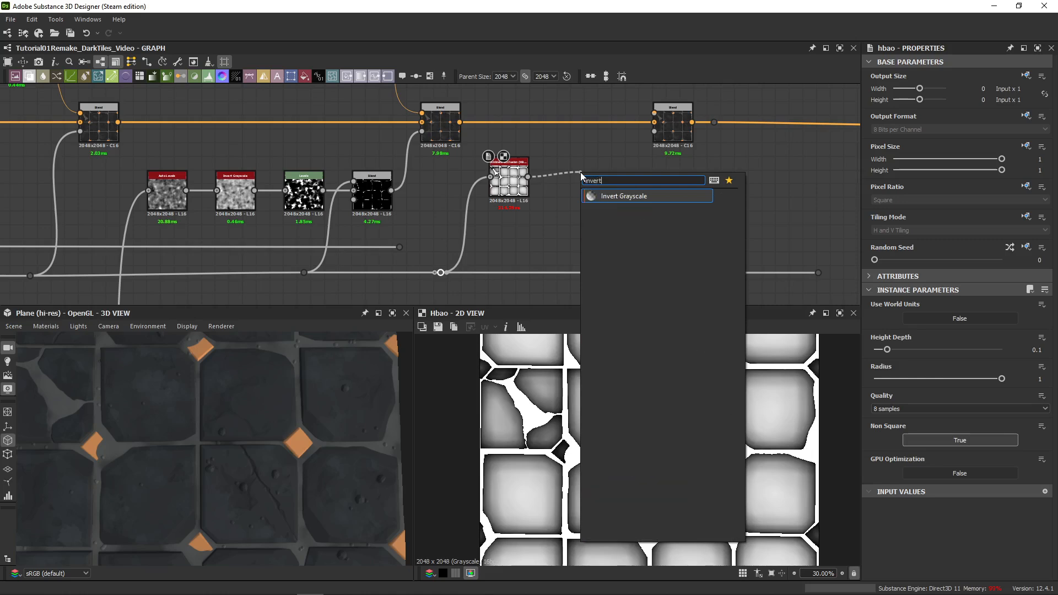
{"action": "key", "text": "Return"}
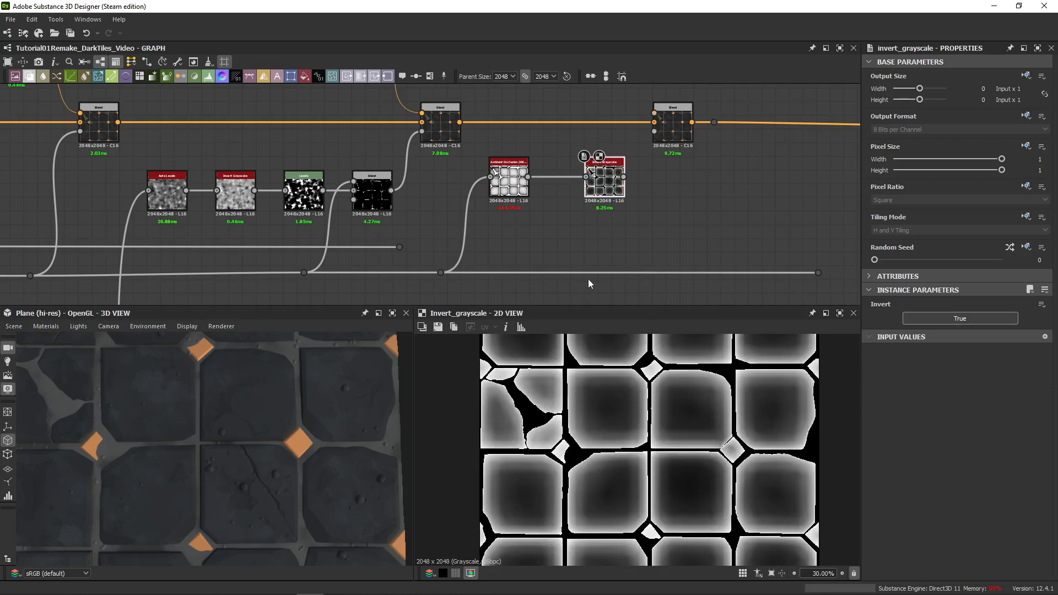
{"action": "left_click_drag", "start_coordinate": [616, 190], "coordinate": [588, 190]}
{"action": "middle_click_drag", "start_coordinate": [711, 148], "coordinate": [497, 190]}
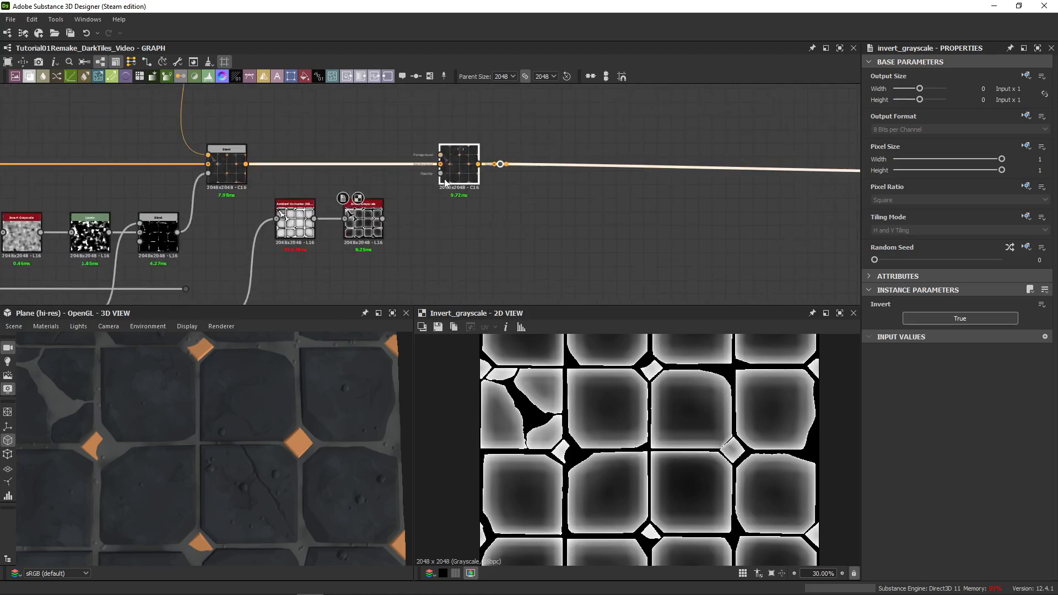
{"action": "left_click_drag", "start_coordinate": [460, 166], "coordinate": [671, 166]}
- Preview the Ambient Occlusion (HBAO) node's output and examine its computation time
{"action": "scroll", "coordinate": [197, 232], "scroll_direction": "up", "scroll_amount": 4}
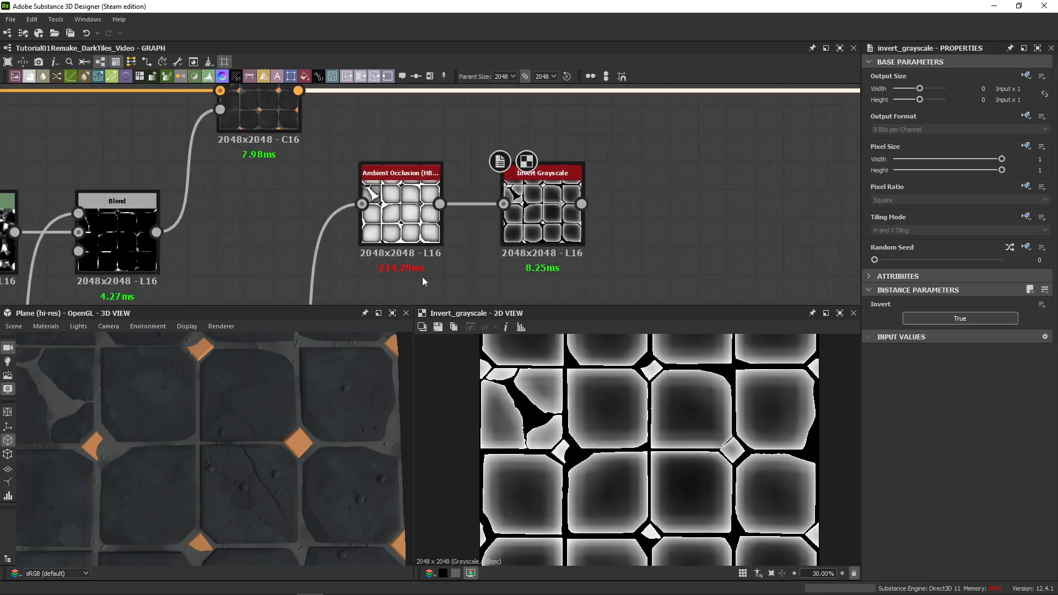
{"action": "scroll", "coordinate": [422, 277], "scroll_direction": "up", "scroll_amount": 4}
{"action": "scroll", "coordinate": [344, 276], "scroll_direction": "down", "scroll_amount": 2}
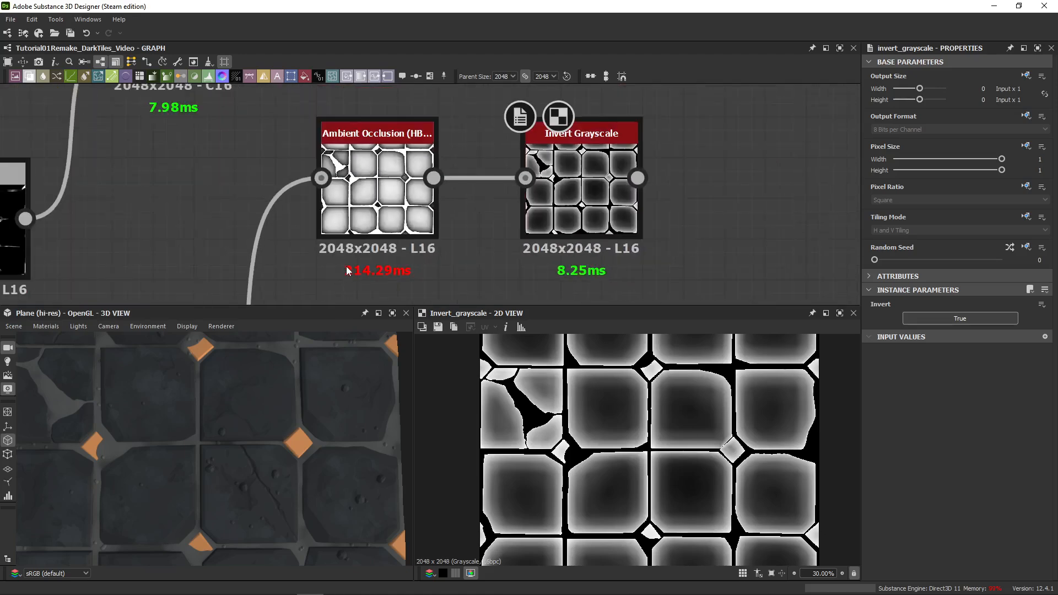
{"action": "left_click_drag", "start_coordinate": [297, 128], "coordinate": [309, 283]}
{"action": "double_click", "coordinate": [380, 187]}
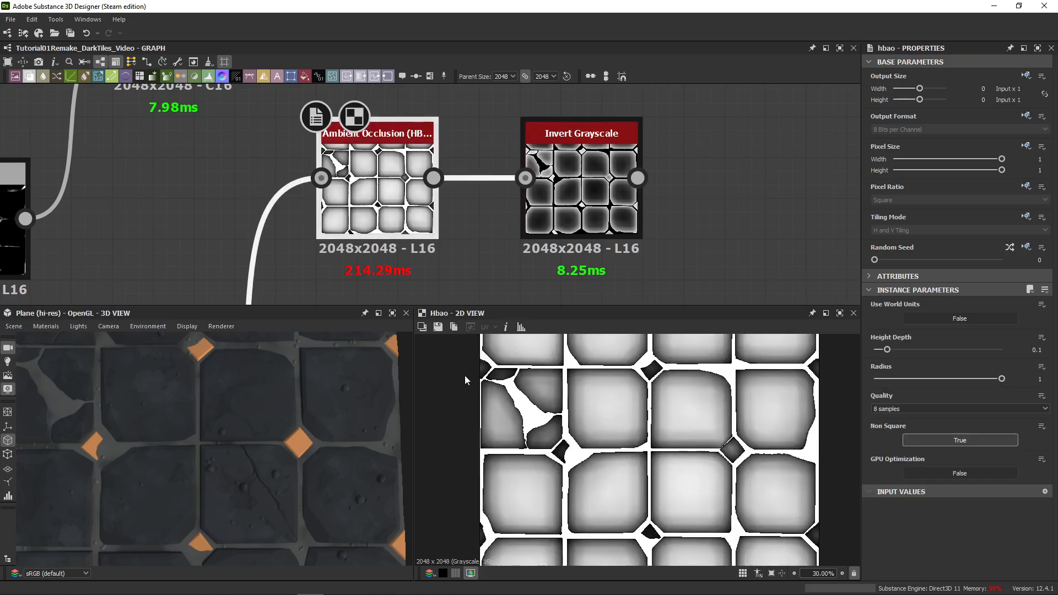
{"action": "left_click", "coordinate": [448, 276]}
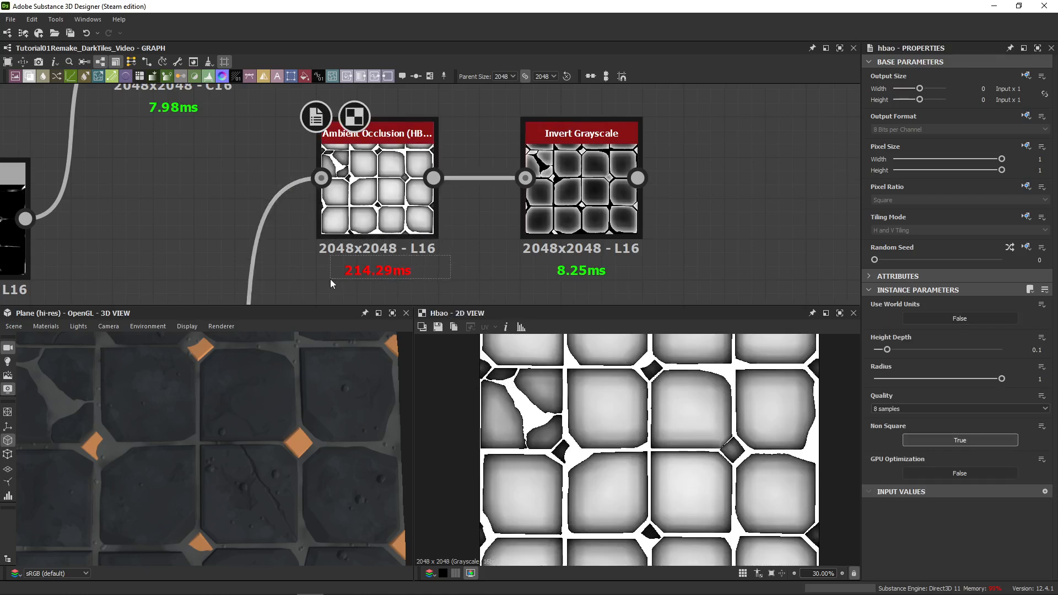
- Reset all computed results and timings of the graph's nodes
{"action": "left_click", "coordinate": [168, 66]}
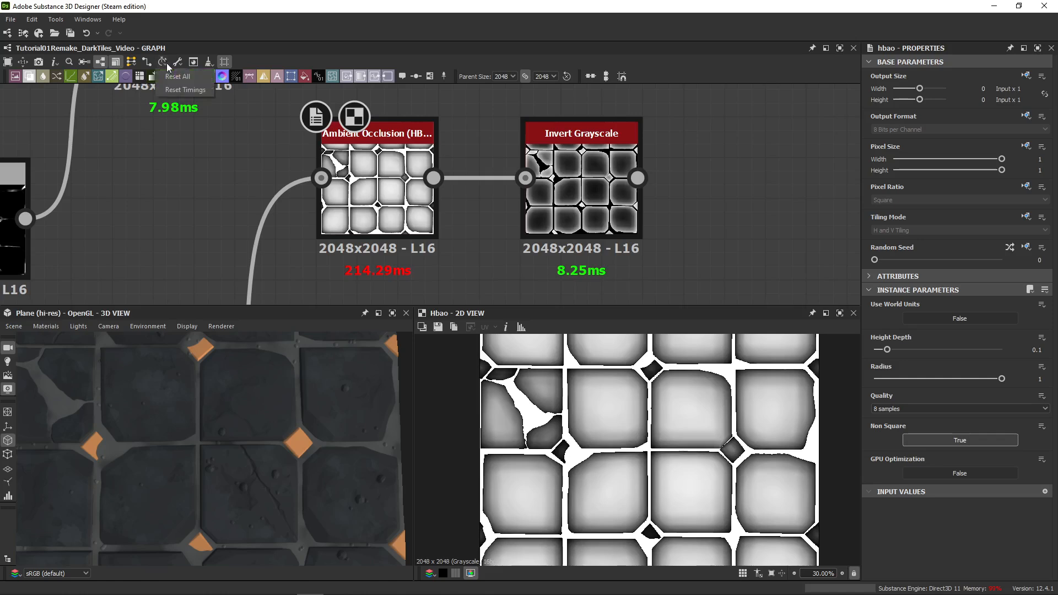
{"action": "left_click", "coordinate": [179, 62]}
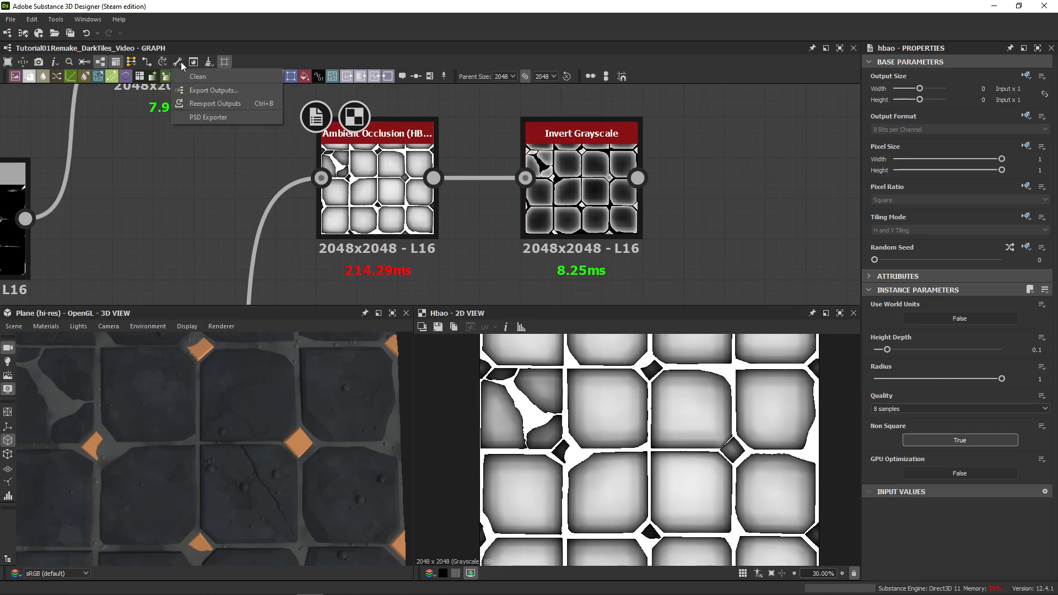
{"action": "left_click", "coordinate": [156, 63]}
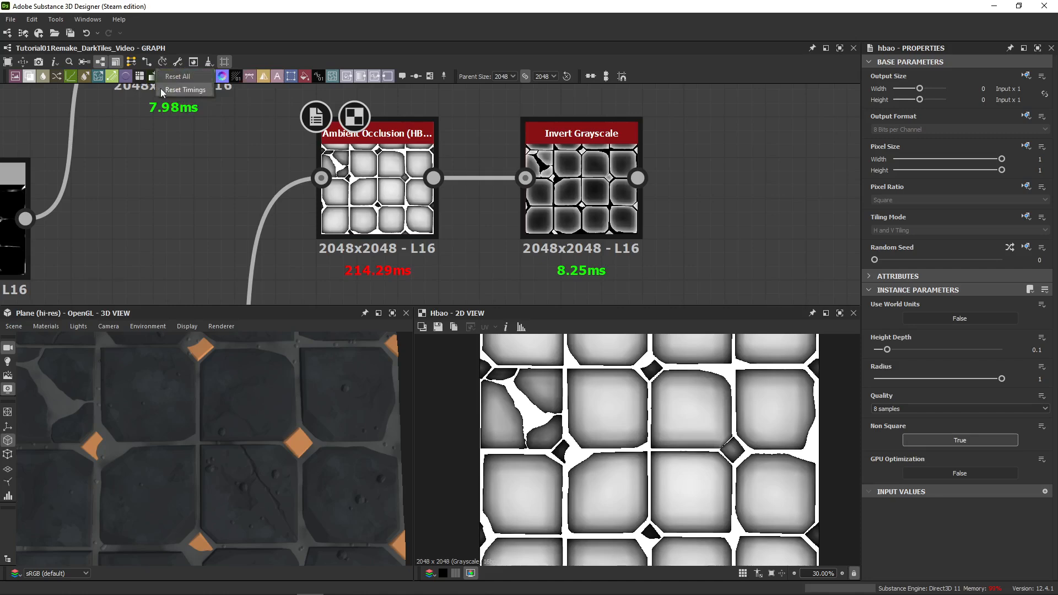
{"action": "left_click", "coordinate": [164, 66]}
- Recompute and preview the Ambient Occlusion, Invert Grayscale and neighbouring mask Blend nodes to compare their timings
{"action": "double_click", "coordinate": [357, 212]}
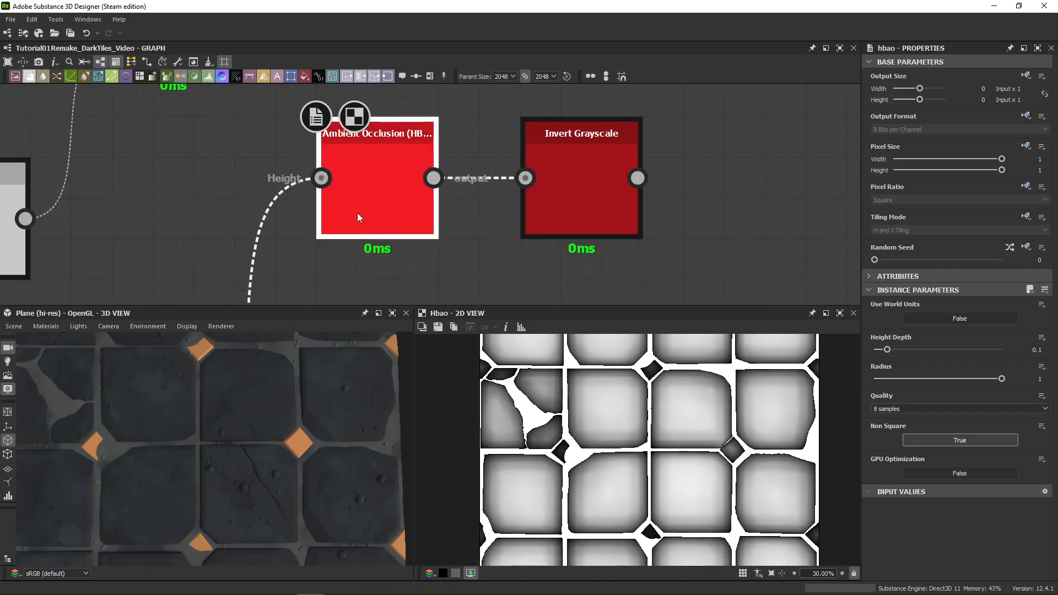
{"action": "double_click", "coordinate": [621, 229]}
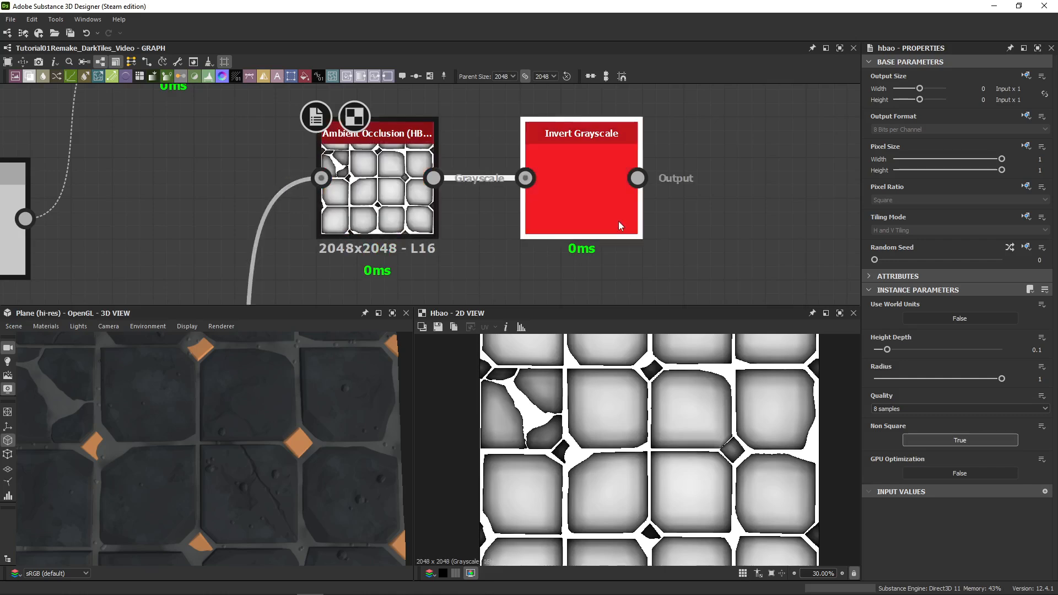
{"action": "double_click", "coordinate": [377, 231]}
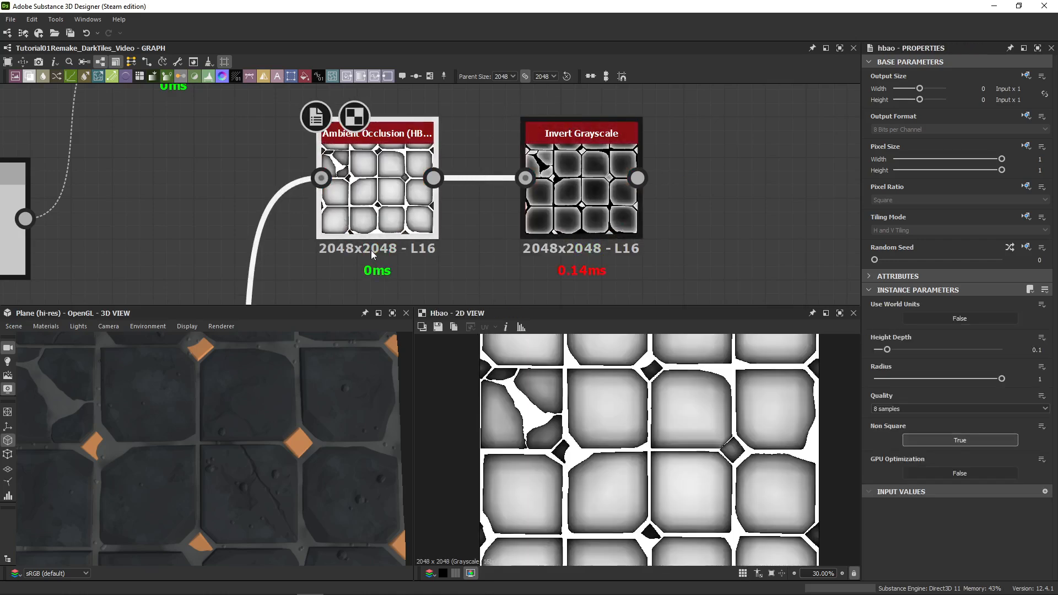
{"action": "middle_click_drag", "start_coordinate": [243, 227], "coordinate": [415, 194]}
{"action": "double_click", "coordinate": [113, 210]}
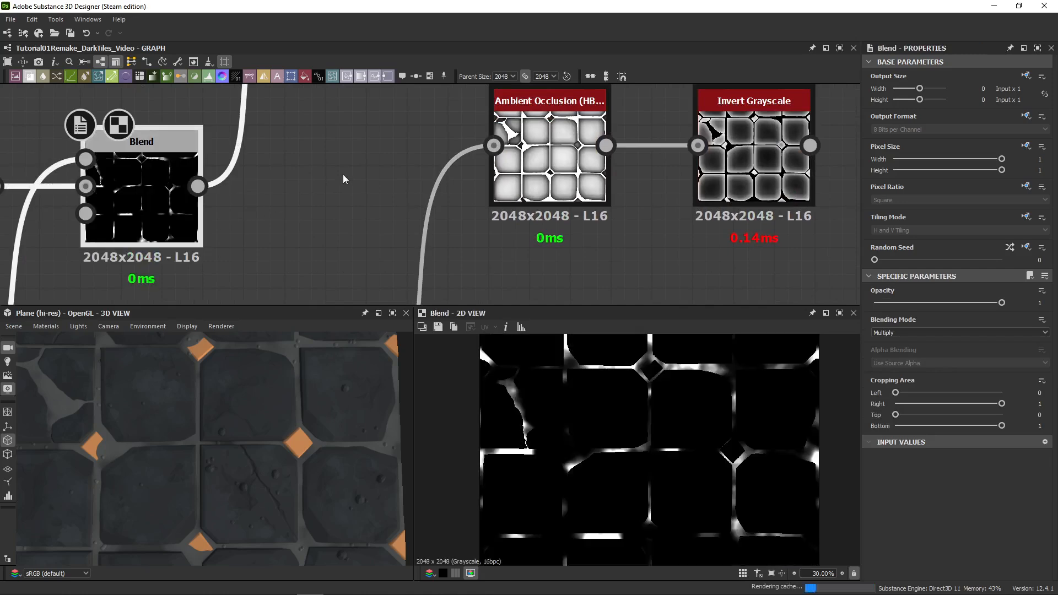
{"action": "double_click", "coordinate": [550, 160]}
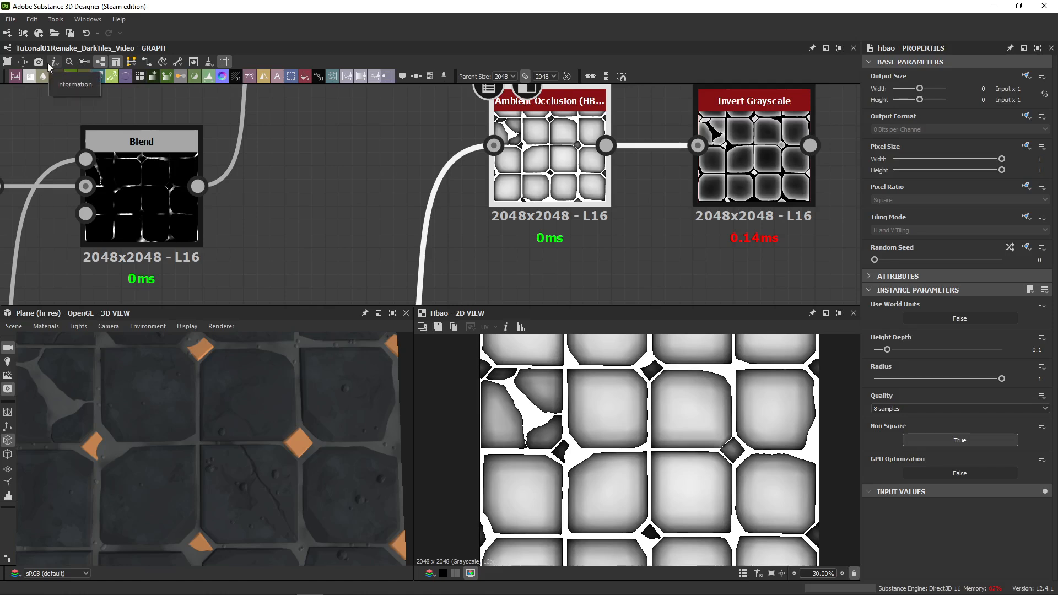
- Open the graph's node information options to check the Display Timings setting
{"action": "left_click", "coordinate": [407, 191]}
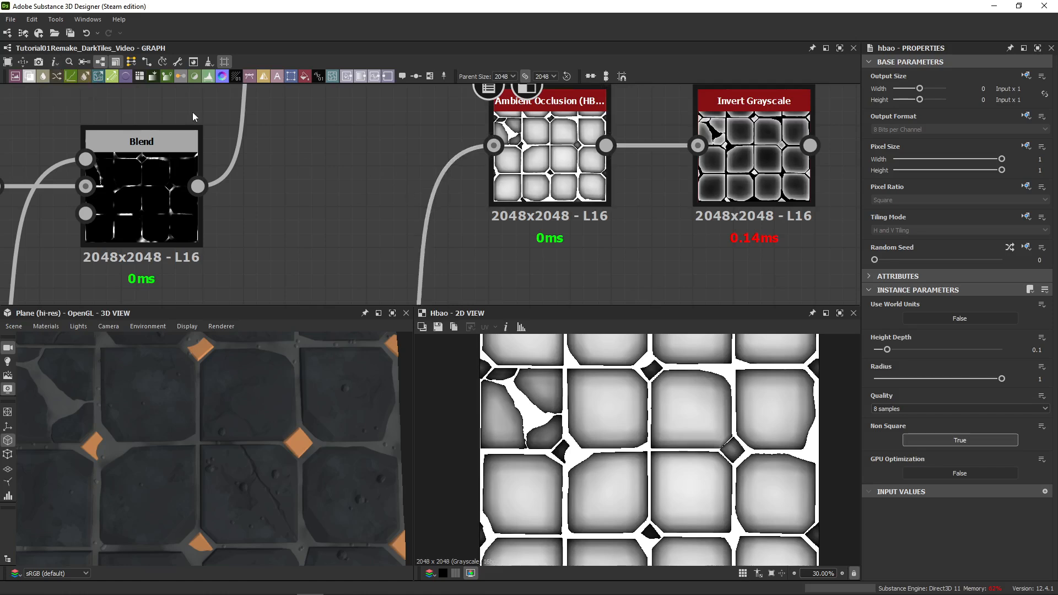
{"action": "left_click", "coordinate": [58, 65]}
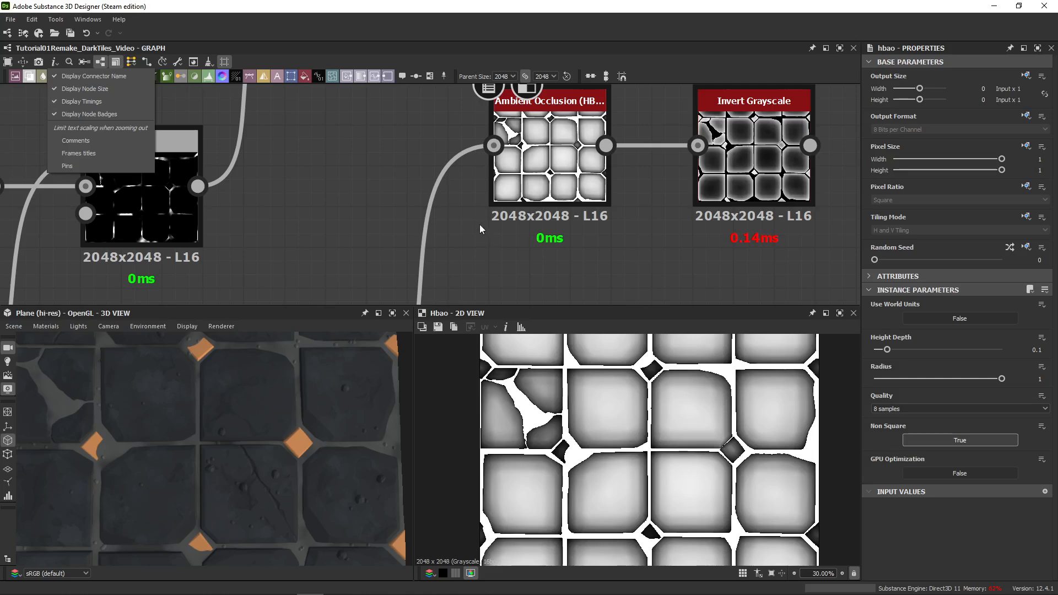
{"action": "middle_click_drag", "start_coordinate": [568, 283], "coordinate": [432, 283]}
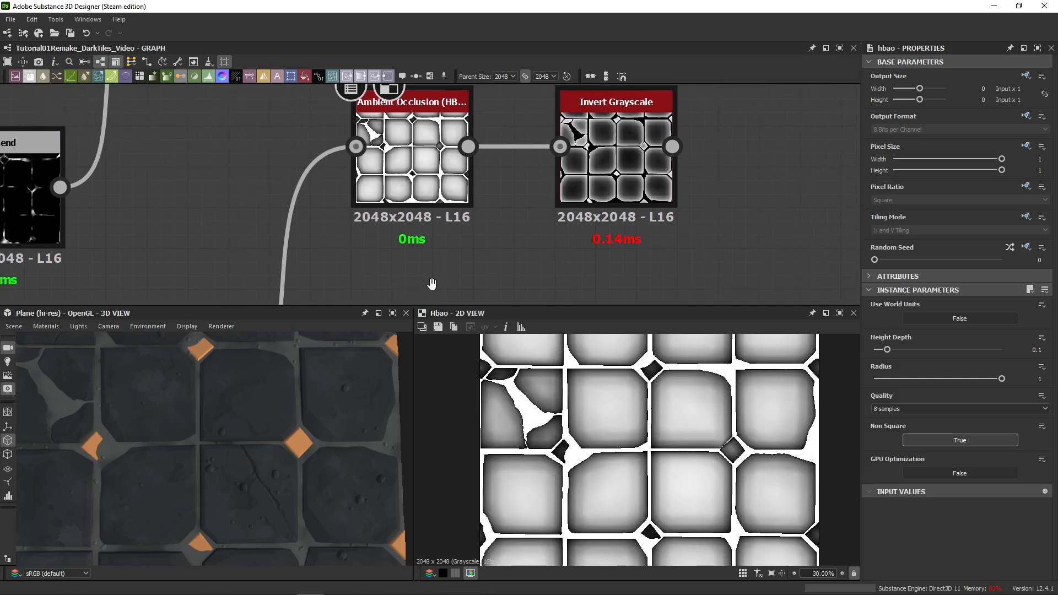
- Preview the Invert Grayscale, Ambient Occlusion and earlier colour-chain Blend nodes, and inspect that Blend node's computation time
{"action": "double_click", "coordinate": [657, 191]}
{"action": "double_click", "coordinate": [439, 187]}
{"action": "middle_click_drag", "start_coordinate": [243, 168], "coordinate": [441, 139]}
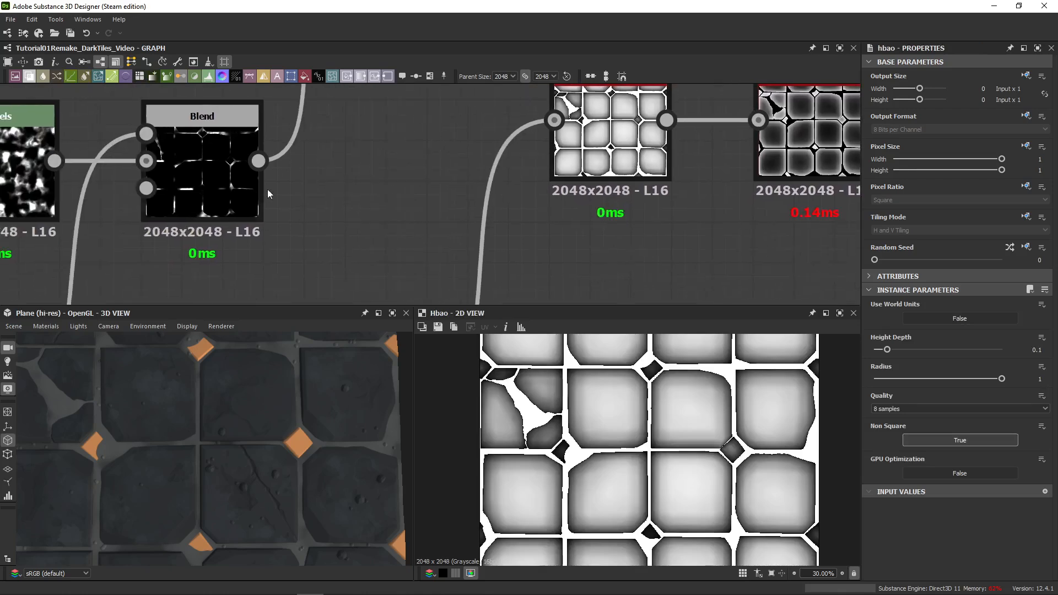
{"action": "middle_click_drag", "start_coordinate": [228, 191], "coordinate": [241, 249]}
{"action": "scroll", "coordinate": [324, 223], "scroll_direction": "down", "scroll_amount": 5}
{"action": "double_click", "coordinate": [357, 142]}
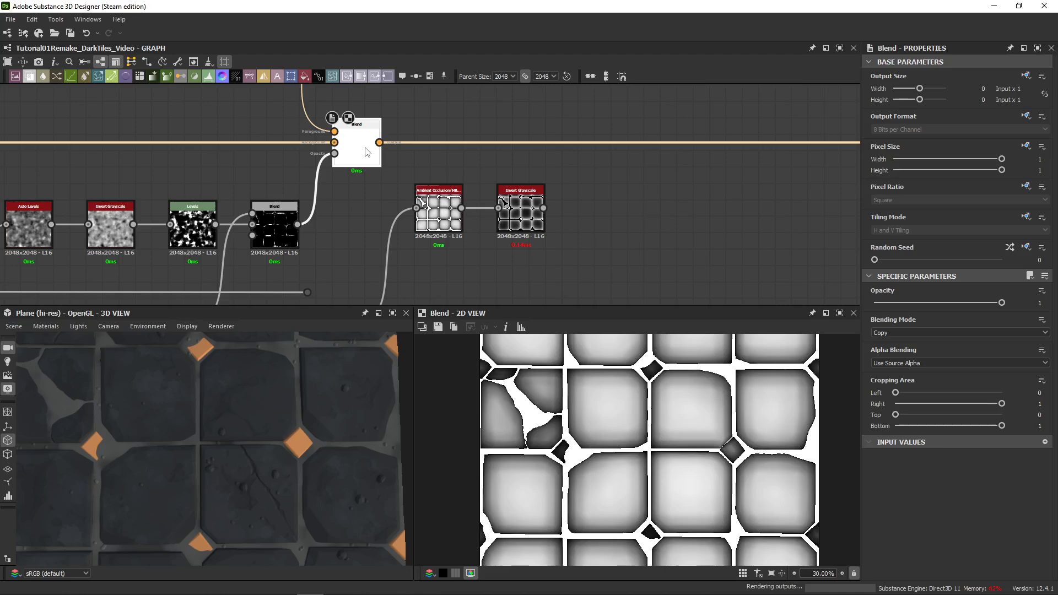
{"action": "scroll", "coordinate": [358, 184], "scroll_direction": "up", "scroll_amount": 5}
{"action": "left_click_drag", "start_coordinate": [332, 158], "coordinate": [385, 171]}
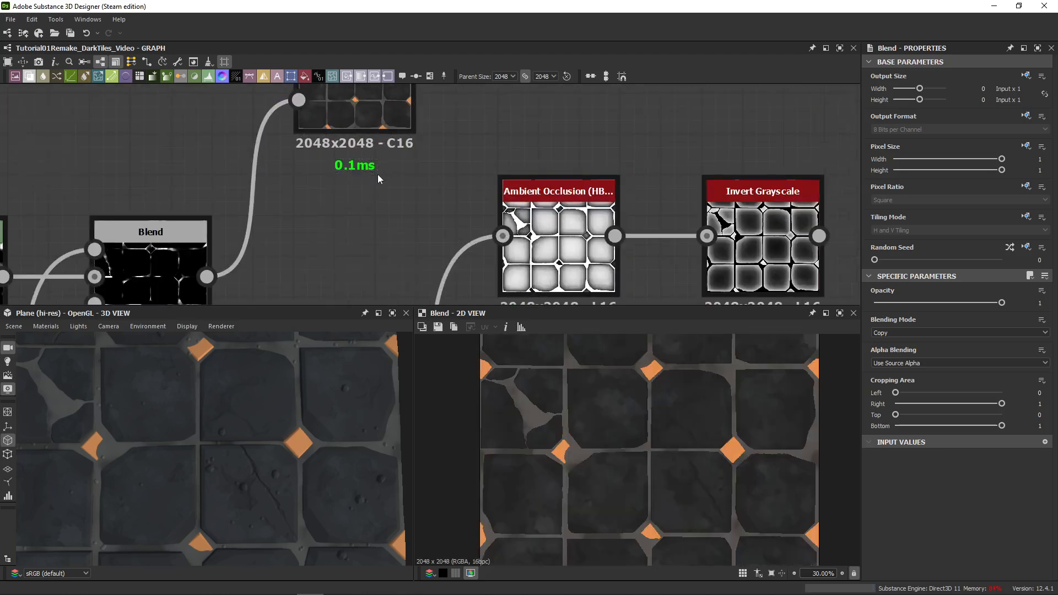
{"action": "middle_click_drag", "start_coordinate": [378, 175], "coordinate": [382, 223]}
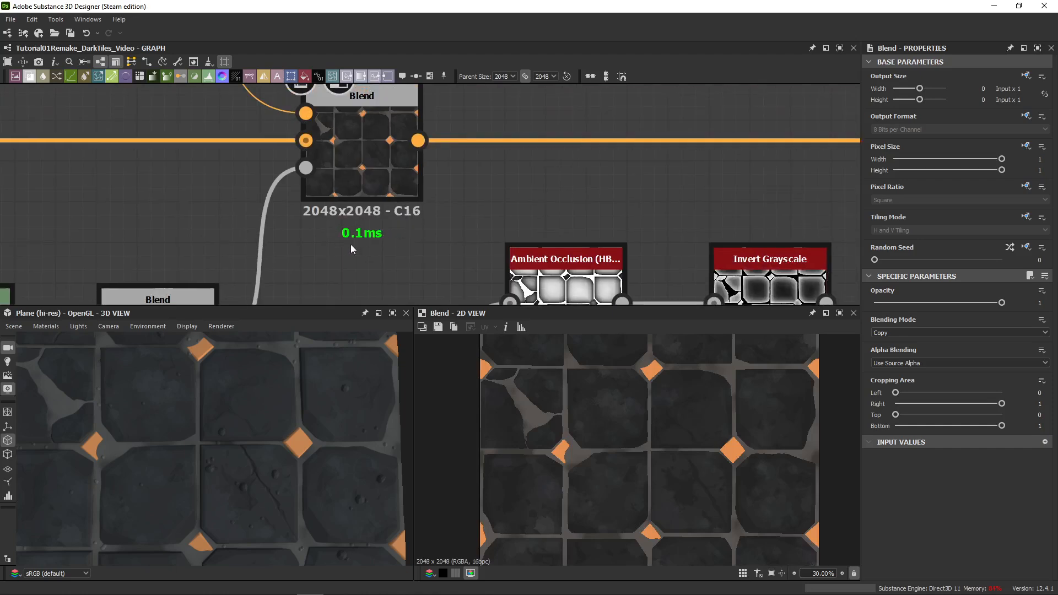
- Reduce the Ambient Occlusion node's output size to -1 (Input / 2) and examine its mask up close
{"action": "middle_click_drag", "start_coordinate": [464, 273], "coordinate": [188, 130]}
{"action": "left_click", "coordinate": [310, 184]}
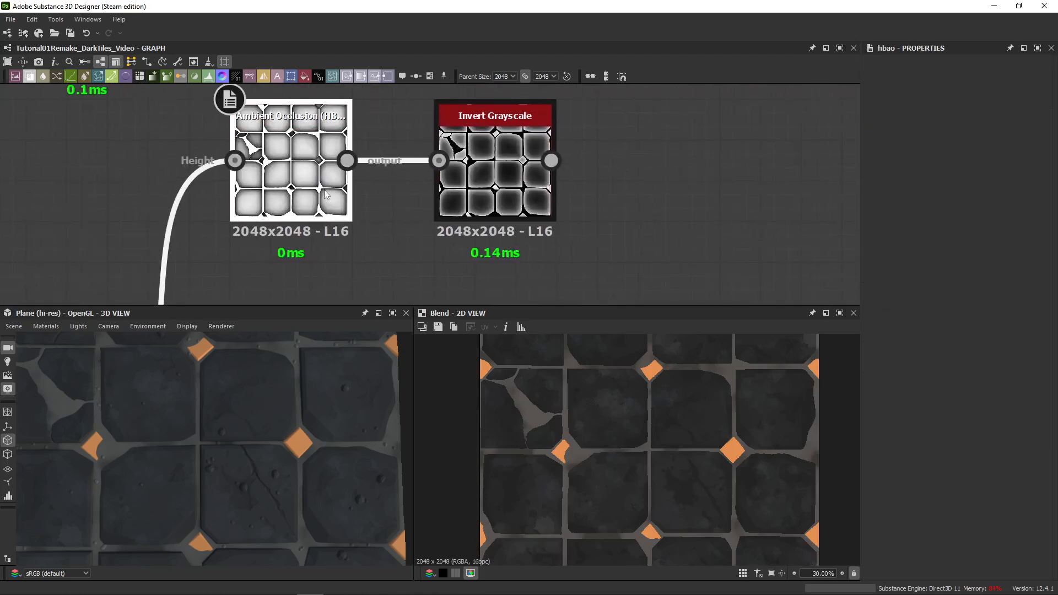
{"action": "double_click", "coordinate": [327, 194]}
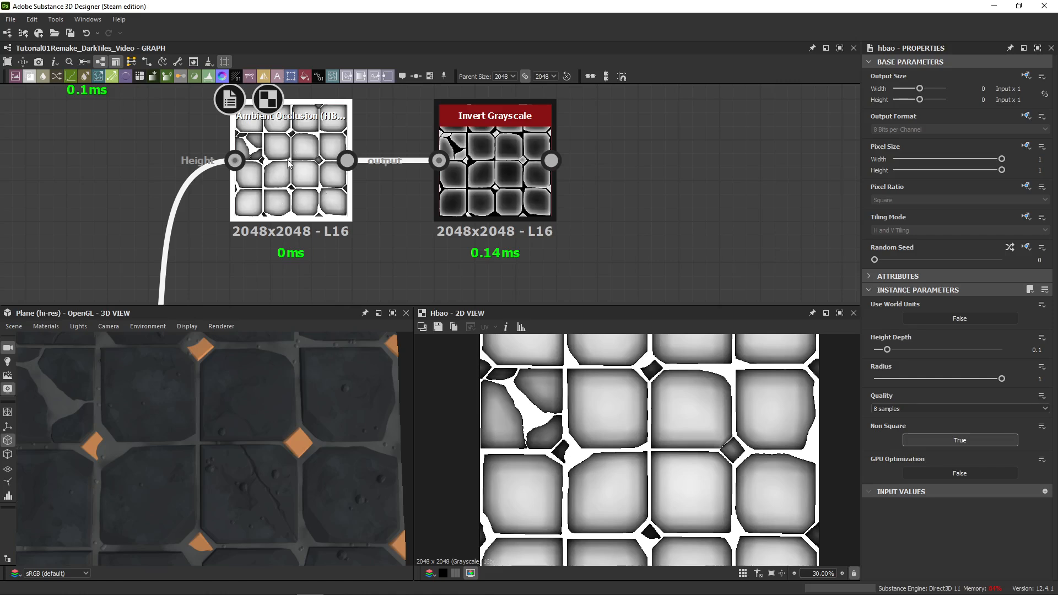
{"action": "middle_click_drag", "start_coordinate": [337, 215], "coordinate": [373, 199]}
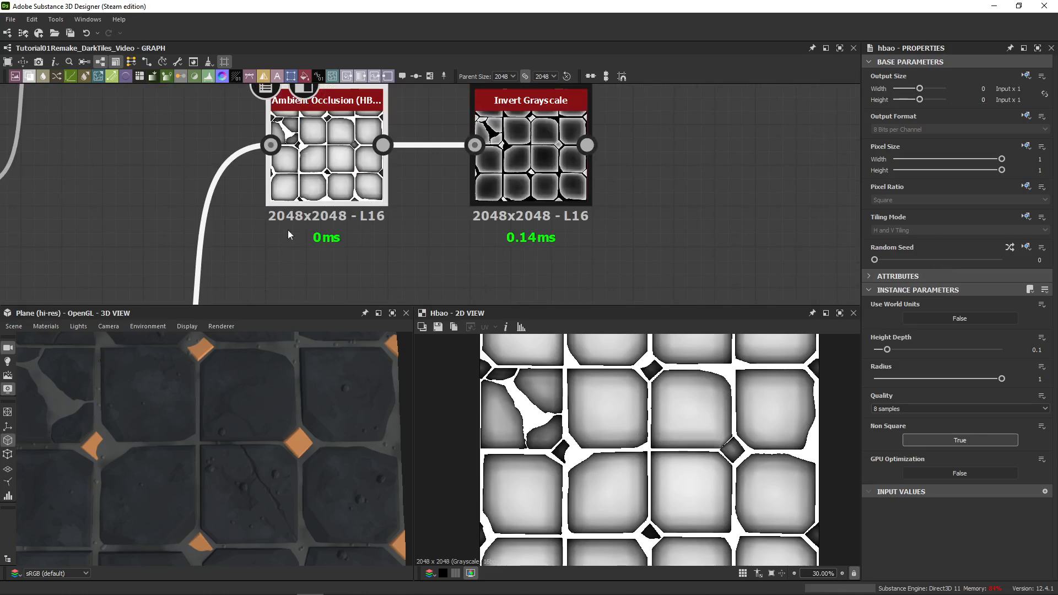
{"action": "left_click_drag", "start_coordinate": [920, 89], "coordinate": [917, 100]}
{"action": "middle_click_drag", "start_coordinate": [378, 216], "coordinate": [452, 176]}
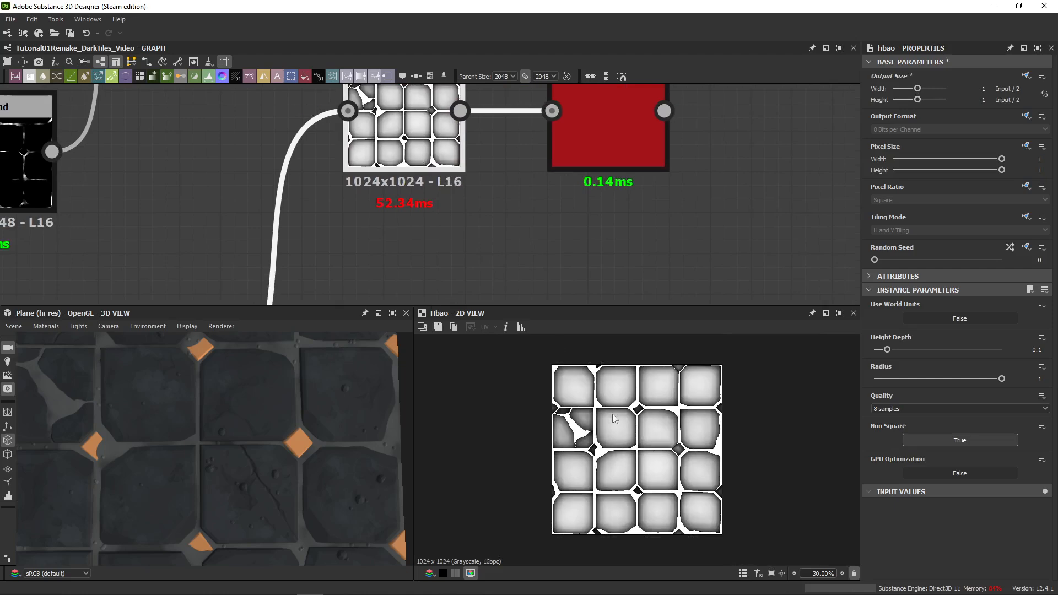
{"action": "scroll", "coordinate": [613, 415], "scroll_direction": "up", "scroll_amount": 6}
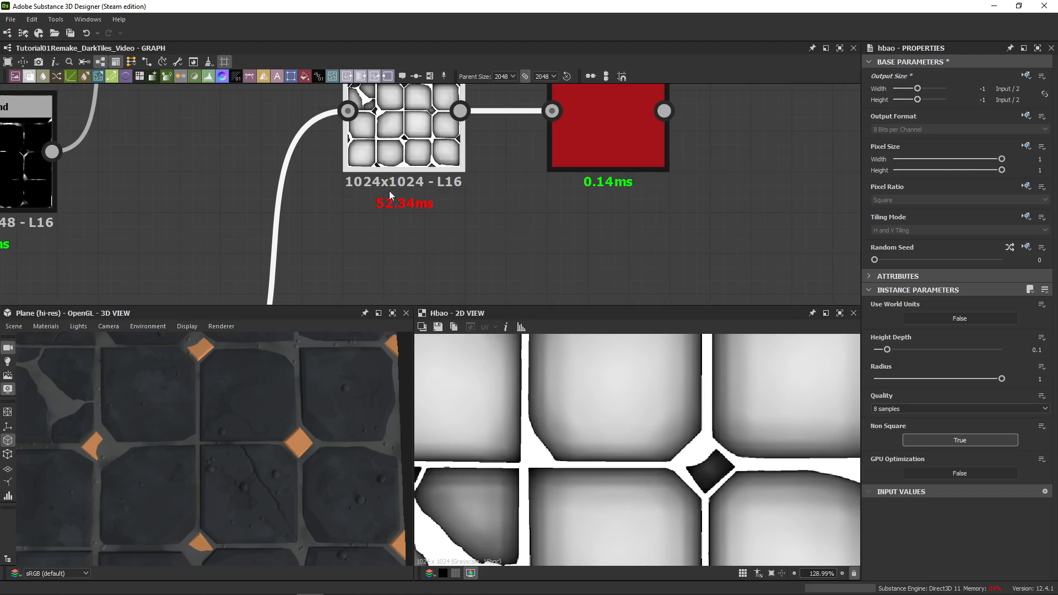
- Preview the Invert Grayscale node and inspect its computation time and mask at the reduced resolution
{"action": "middle_click_drag", "start_coordinate": [520, 208], "coordinate": [287, 241]}
{"action": "double_click", "coordinate": [408, 172]}
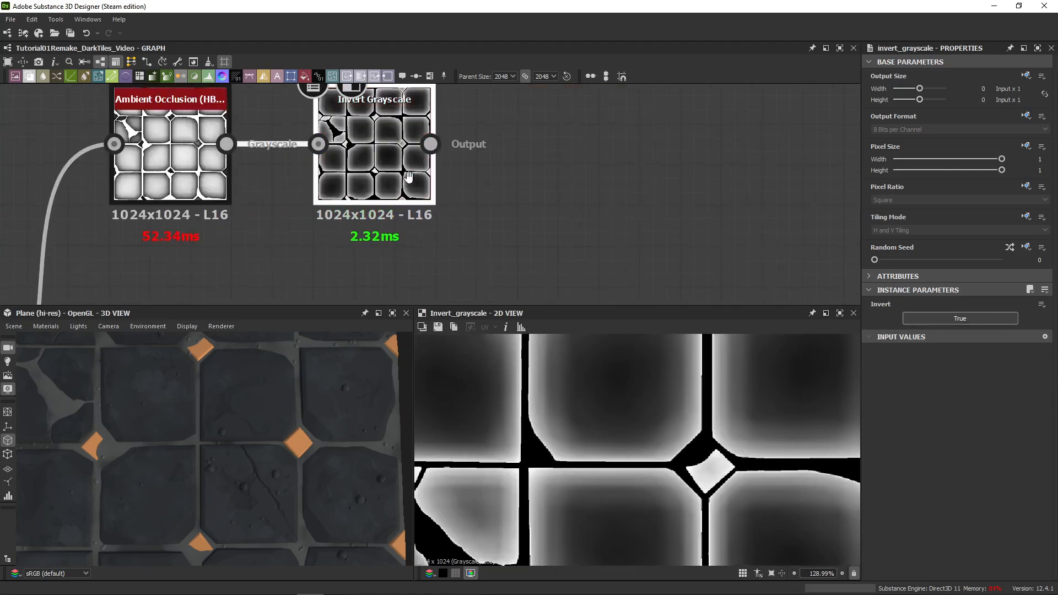
{"action": "middle_click_drag", "start_coordinate": [408, 176], "coordinate": [413, 212]}
{"action": "scroll", "coordinate": [597, 395], "scroll_direction": "down", "scroll_amount": 7}
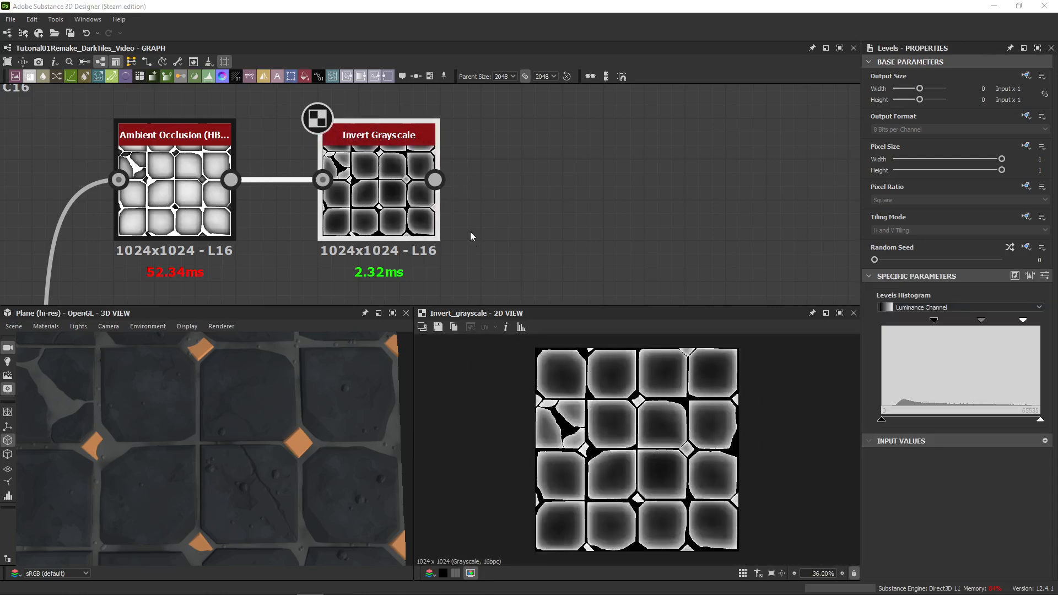
- Add a Levels node after Invert Grayscale with Level In Low 0.330721, Level In High 0.8918495 and Level In Mid 0.529274
{"action": "left_click", "coordinate": [545, 192]}
{"action": "key", "text": "l"}
{"action": "left_click_drag", "start_coordinate": [439, 213], "coordinate": [591, 201]}
{"action": "left_click_drag", "start_coordinate": [435, 183], "coordinate": [527, 180]}
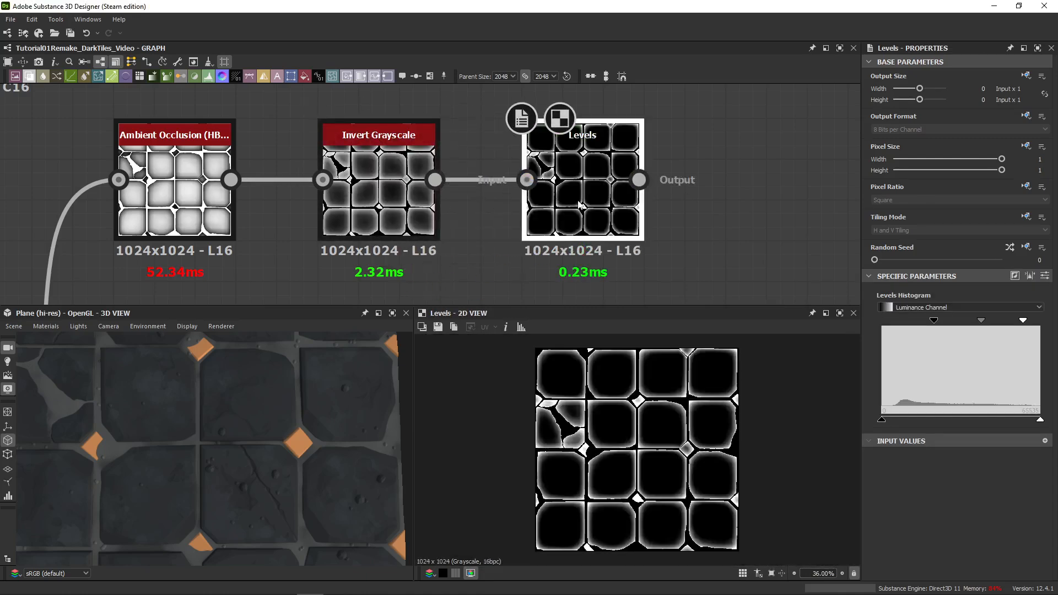
{"action": "left_click", "coordinate": [582, 205]}
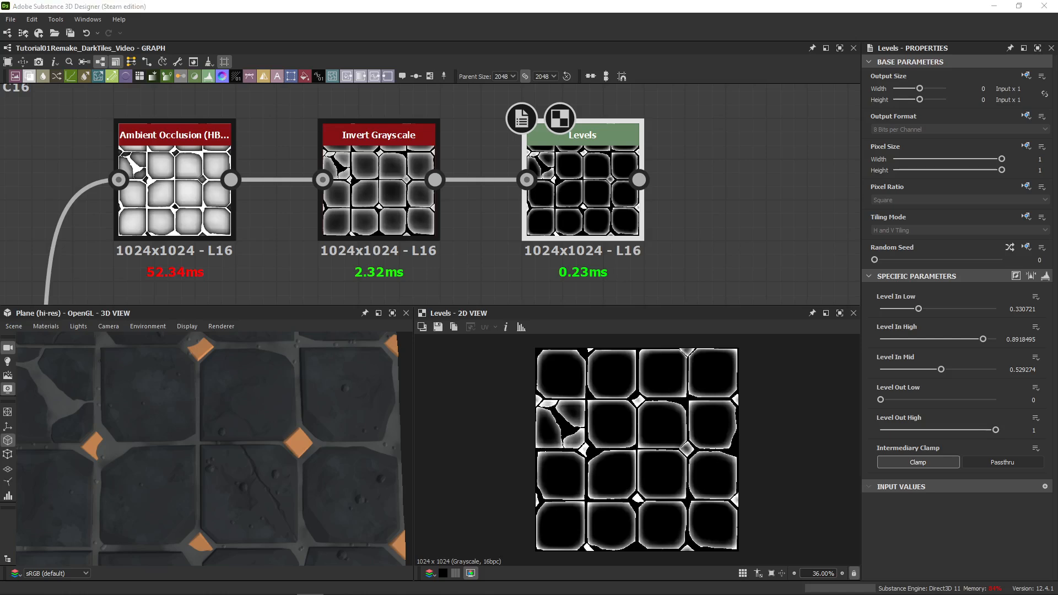
- Place an Add (Linear Dodge) Blend node after Levels and connect the Levels output to its background
{"action": "scroll", "coordinate": [650, 389], "scroll_direction": "up", "scroll_amount": 6}
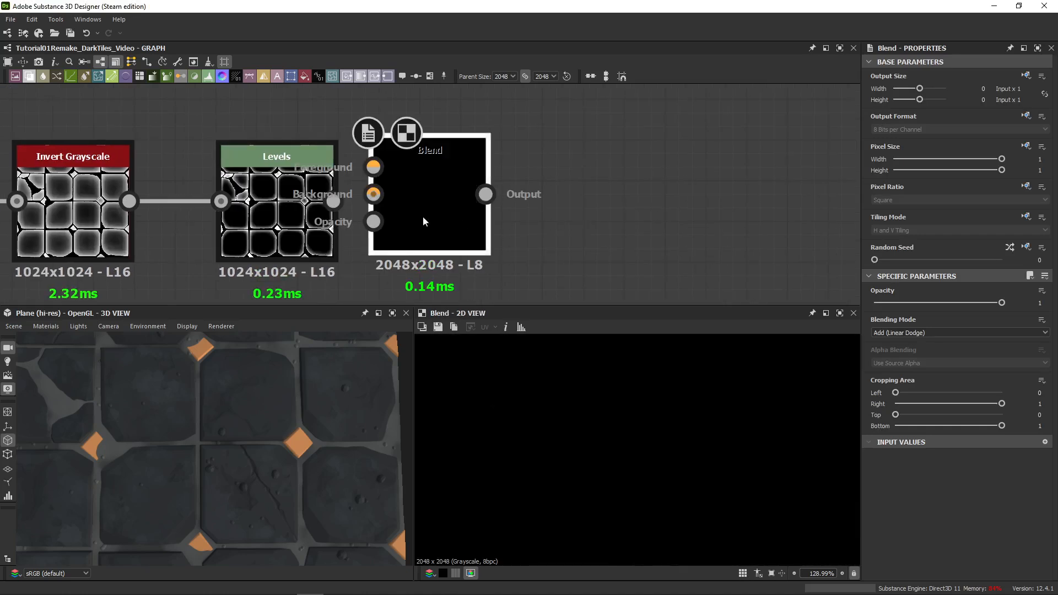
{"action": "left_click_drag", "start_coordinate": [424, 222], "coordinate": [476, 228]}
{"action": "left_click_drag", "start_coordinate": [333, 202], "coordinate": [425, 201]}
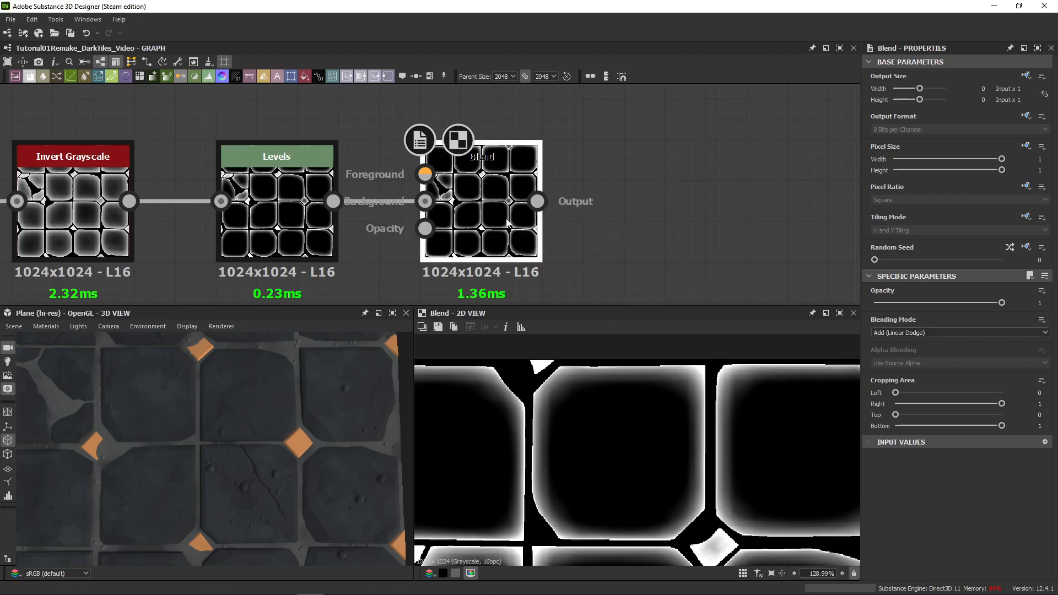
- Add a dot on the tile gap mask line, connect it to the new Blend's foreground and preview the combined mask
{"action": "scroll", "coordinate": [505, 220], "scroll_direction": "down", "scroll_amount": 5}
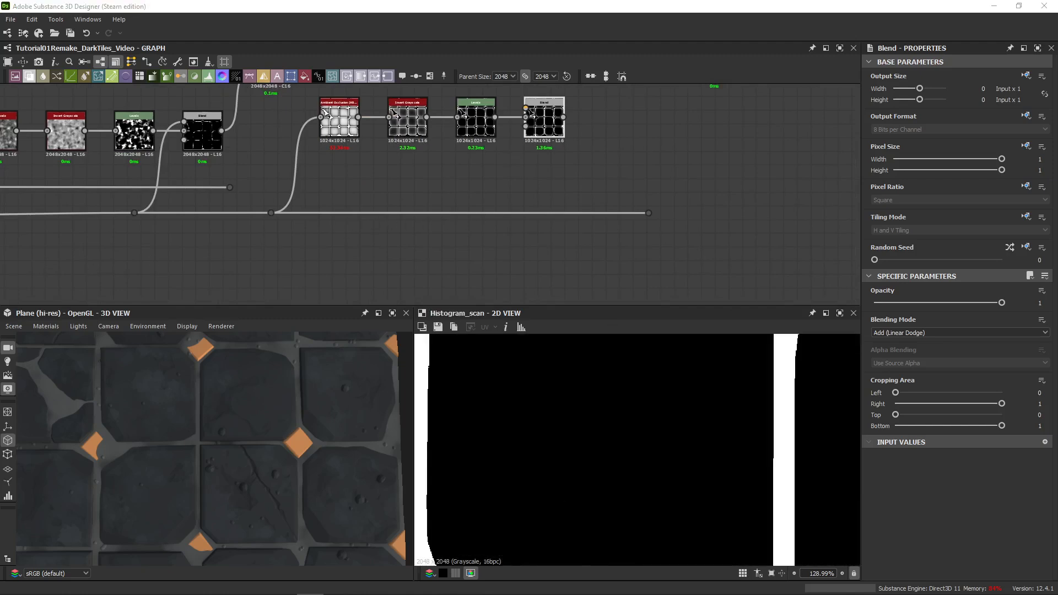
{"action": "scroll", "coordinate": [469, 399], "scroll_direction": "down", "scroll_amount": 8}
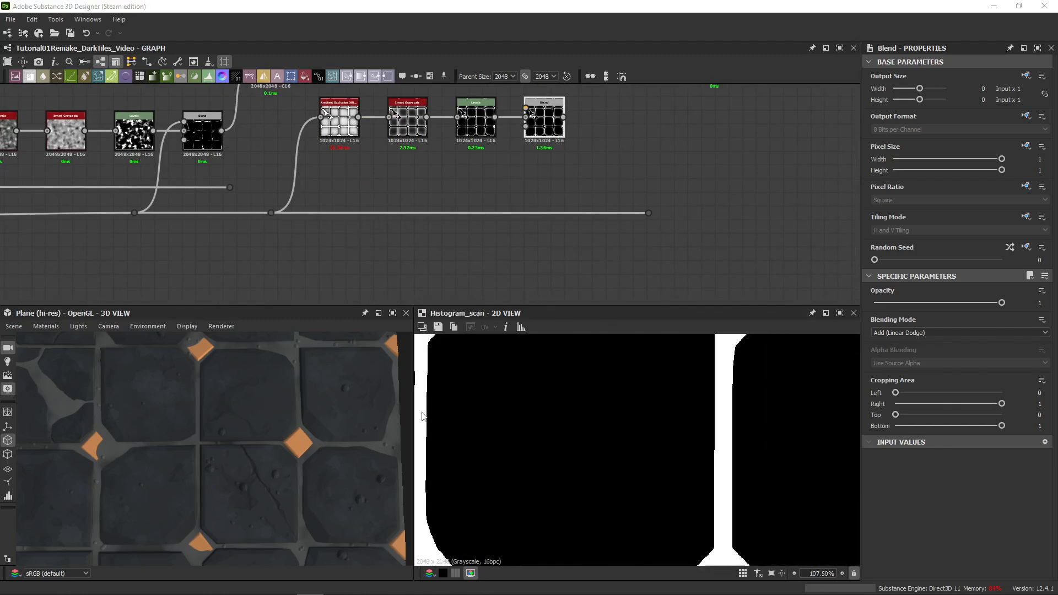
{"action": "left_click", "coordinate": [438, 212], "text": "alt"}
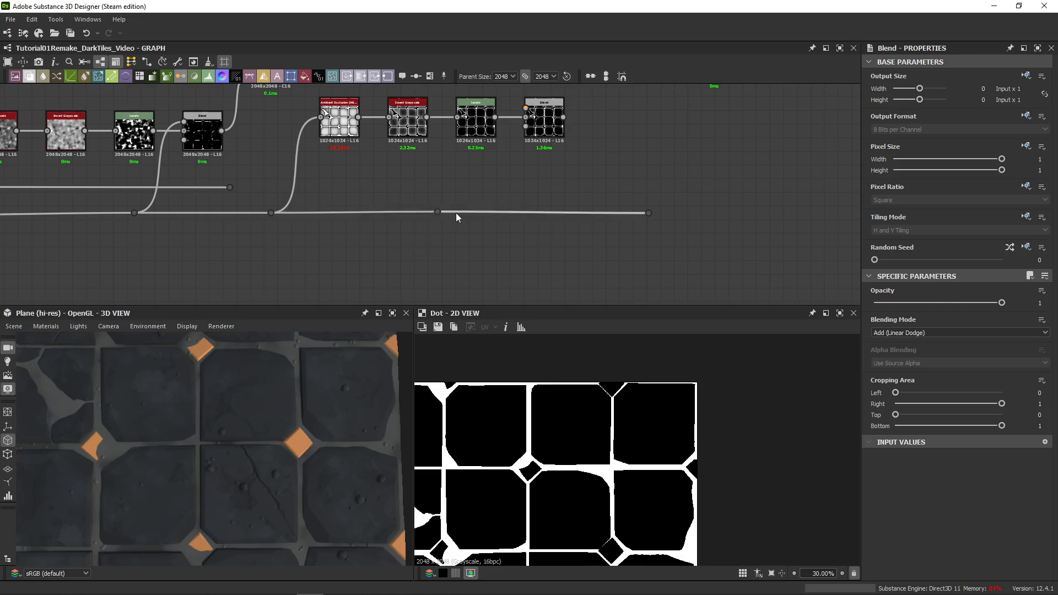
{"action": "left_click_drag", "start_coordinate": [439, 213], "coordinate": [525, 108]}
{"action": "double_click", "coordinate": [544, 124]}
{"action": "scroll", "coordinate": [610, 424], "scroll_direction": "up", "scroll_amount": 6}
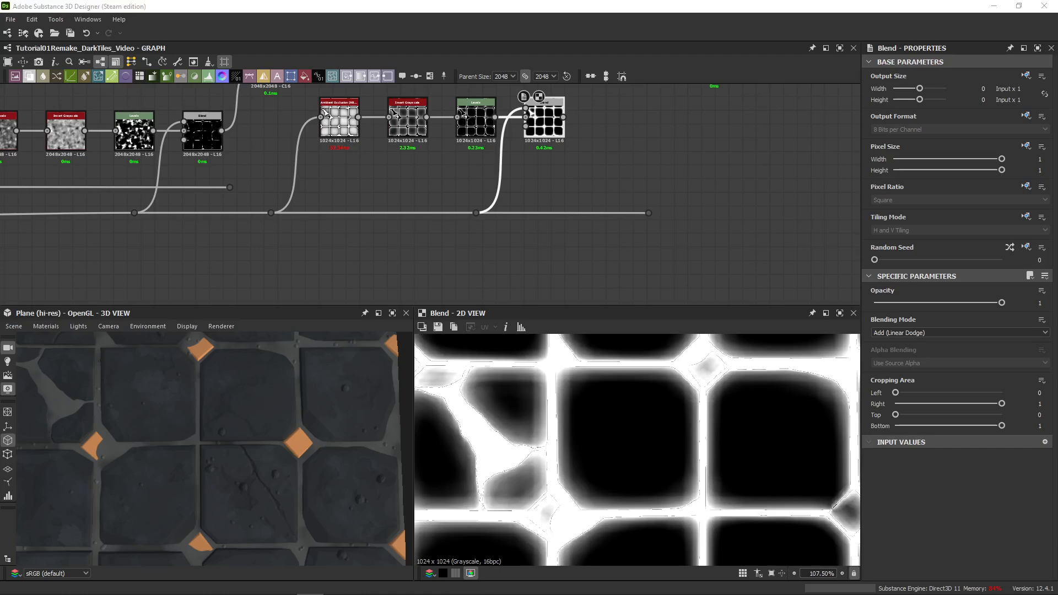
- Place a Copy-mode Blend node on the base colour line and connect the combined mask to its opacity
{"action": "middle_click_drag", "start_coordinate": [599, 181], "coordinate": [511, 278]}
{"action": "left_click_drag", "start_coordinate": [620, 170], "coordinate": [520, 173]}
{"action": "left_click_drag", "start_coordinate": [475, 215], "coordinate": [506, 161]}
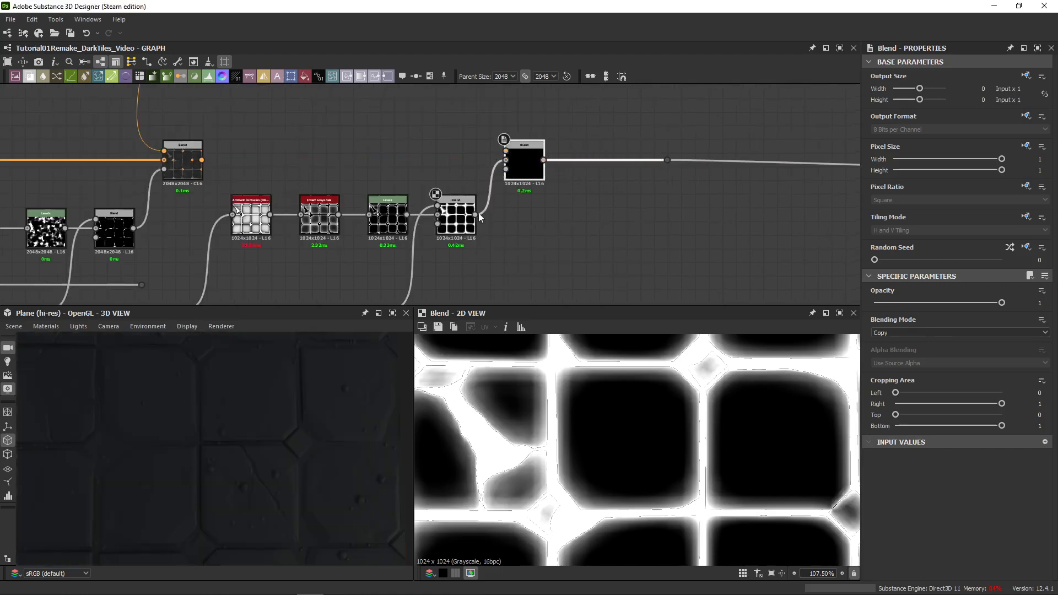
{"action": "key", "text": "ctrl+z"}
{"action": "left_click_drag", "start_coordinate": [476, 215], "coordinate": [506, 169]}
{"action": "double_click", "coordinate": [519, 175]}
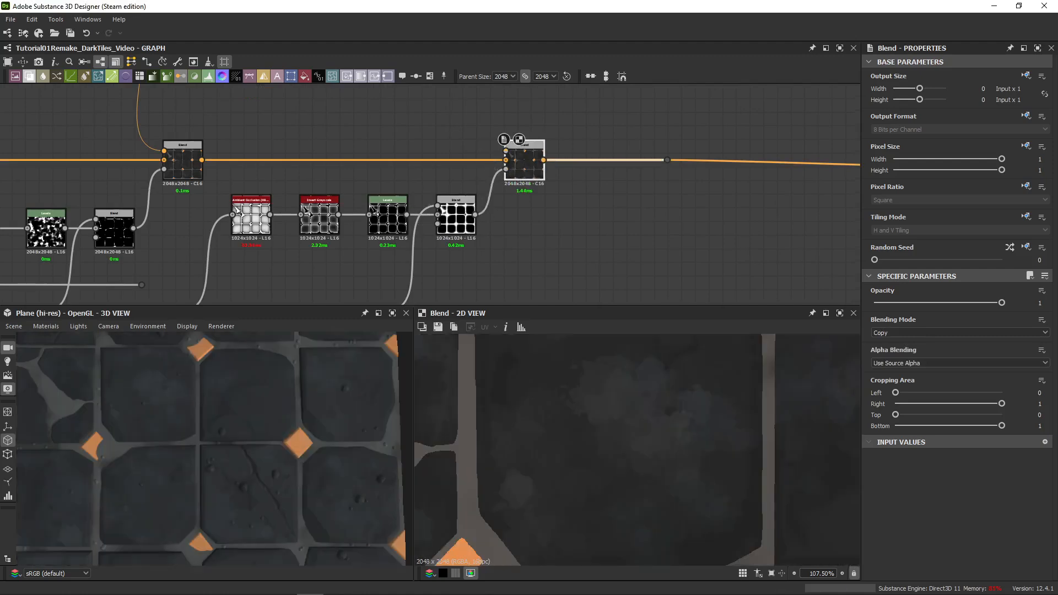
- Extend the uniform colour line with a dot, connect it to the new colour Blend's foreground and check the tile edges in 3D
{"action": "scroll", "coordinate": [329, 144], "scroll_direction": "down", "scroll_amount": 3}
{"action": "middle_click_drag", "start_coordinate": [330, 144], "coordinate": [455, 261]}
{"action": "left_click_drag", "start_coordinate": [130, 232], "coordinate": [551, 280], "text": "alt"}
{"action": "scroll", "coordinate": [534, 233], "scroll_direction": "up", "scroll_amount": 3}
{"action": "middle_click_drag", "start_coordinate": [551, 280], "coordinate": [484, 156]}
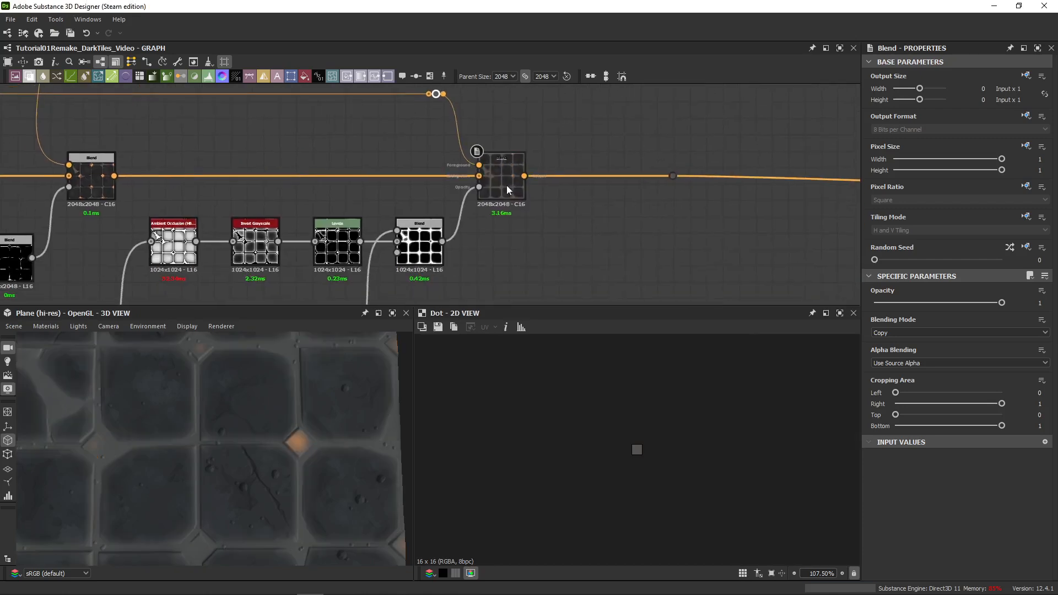
{"action": "scroll", "coordinate": [199, 419], "scroll_direction": "up", "scroll_amount": 3}
{"action": "middle_click_drag", "start_coordinate": [201, 429], "coordinate": [234, 428]}
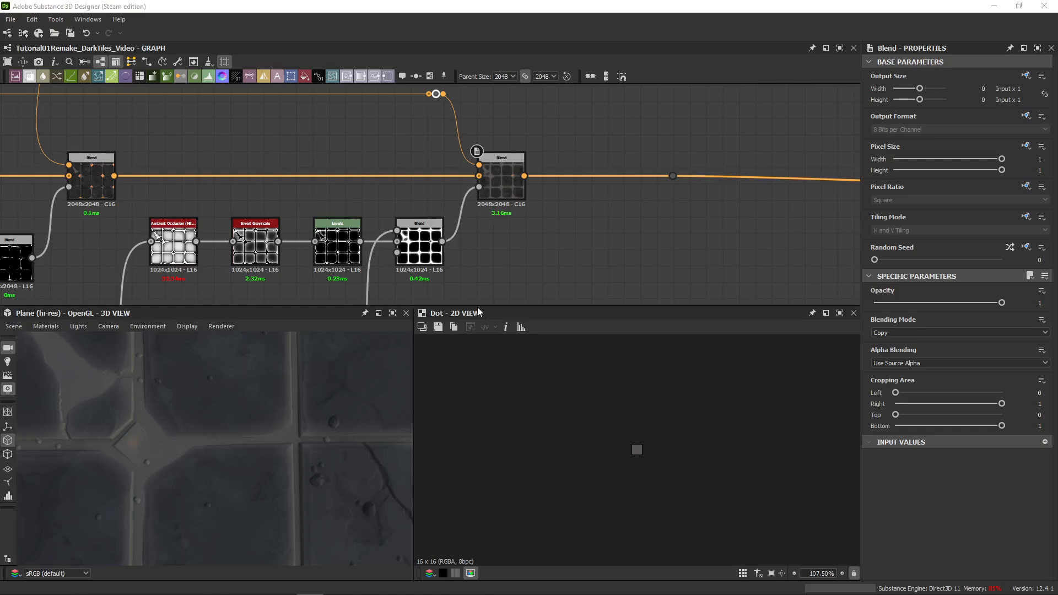
- Move the new colour Blend node further along its line to make room after the mask Blend
{"action": "middle_click_drag", "start_coordinate": [554, 120], "coordinate": [551, 156]}
{"action": "left_click", "coordinate": [498, 230]}
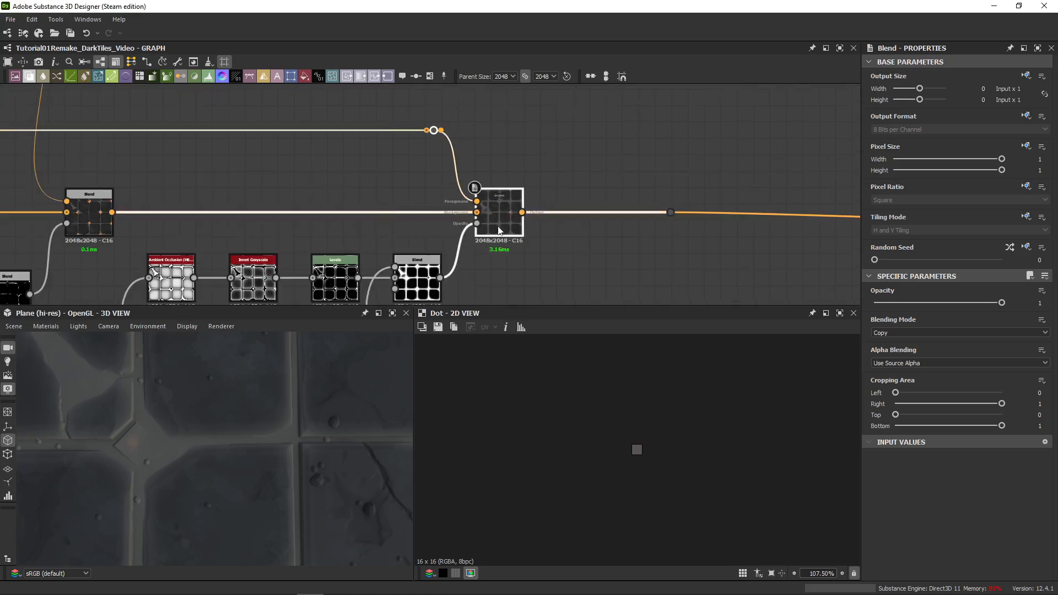
{"action": "left_click_drag", "start_coordinate": [500, 230], "coordinate": [632, 232]}
{"action": "middle_click_drag", "start_coordinate": [594, 284], "coordinate": [583, 204]}
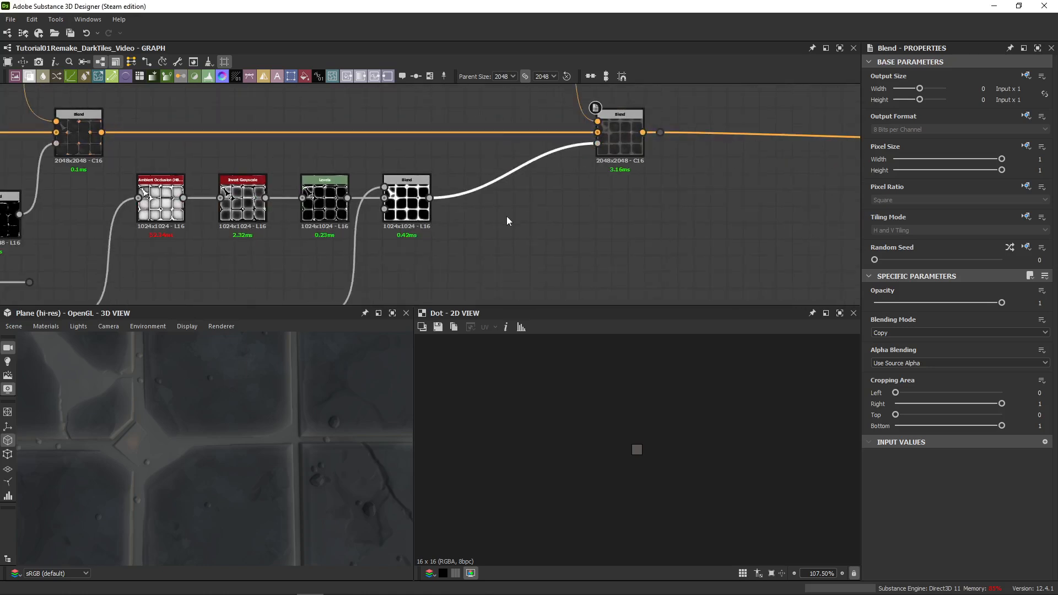
{"action": "key", "text": "space"}
{"action": "type", "text": "levels"}
{"action": "key", "text": "Return"}
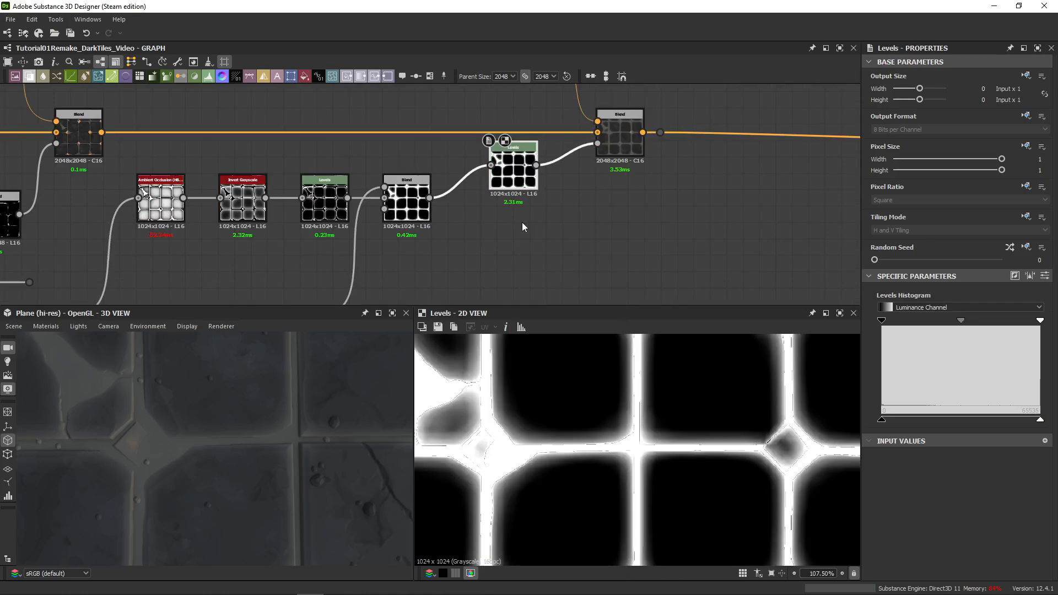
{"action": "key", "text": "ctrl+z"}
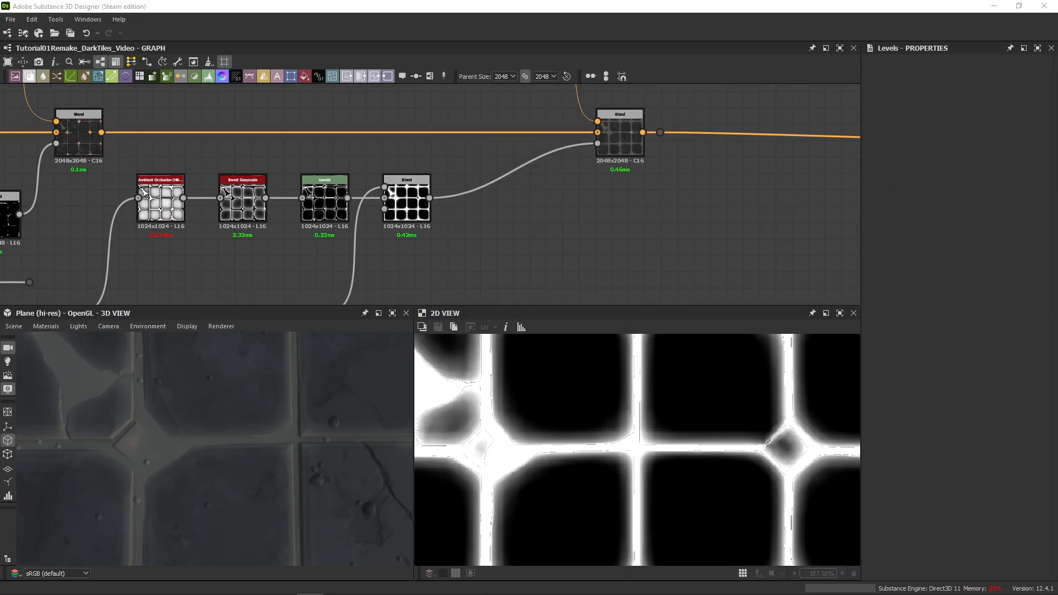
- Insert a Levels node with about half its output white level before the colour Blend's opacity, and realign the nodes and dot
{"action": "left_click_drag", "start_coordinate": [437, 203], "coordinate": [598, 144]}
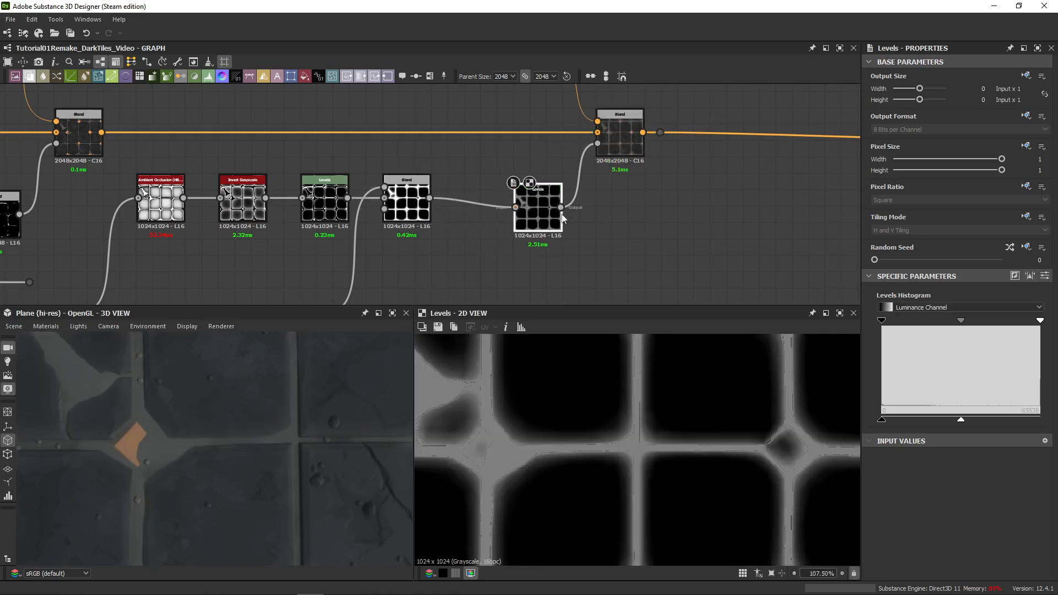
{"action": "left_click_drag", "start_coordinate": [554, 216], "coordinate": [505, 207]}
{"action": "left_click_drag", "start_coordinate": [629, 155], "coordinate": [580, 156]}
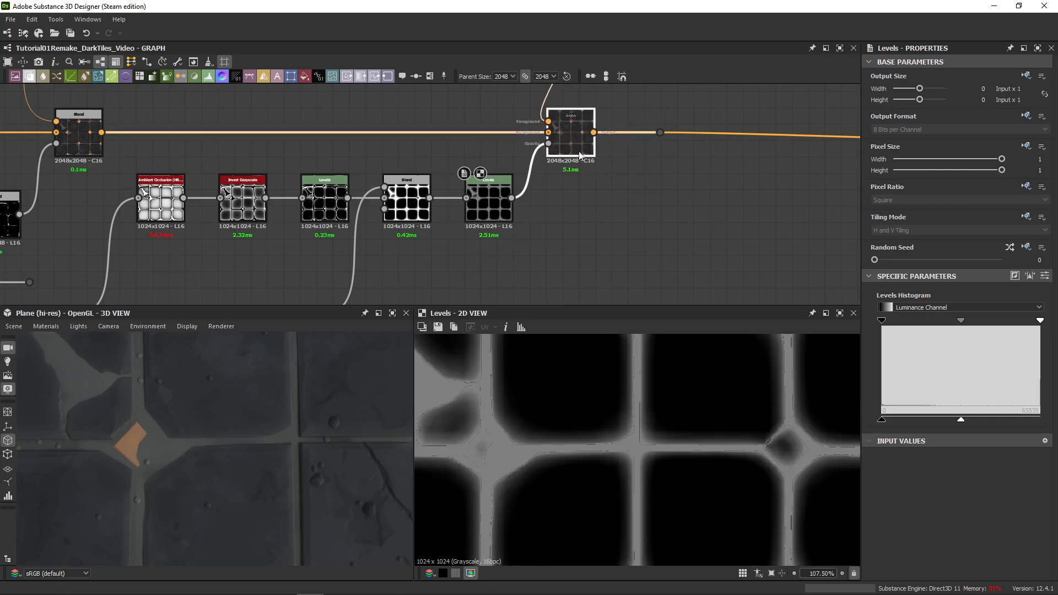
{"action": "middle_click_drag", "start_coordinate": [580, 156], "coordinate": [590, 254]}
{"action": "left_click_drag", "start_coordinate": [562, 152], "coordinate": [500, 151]}
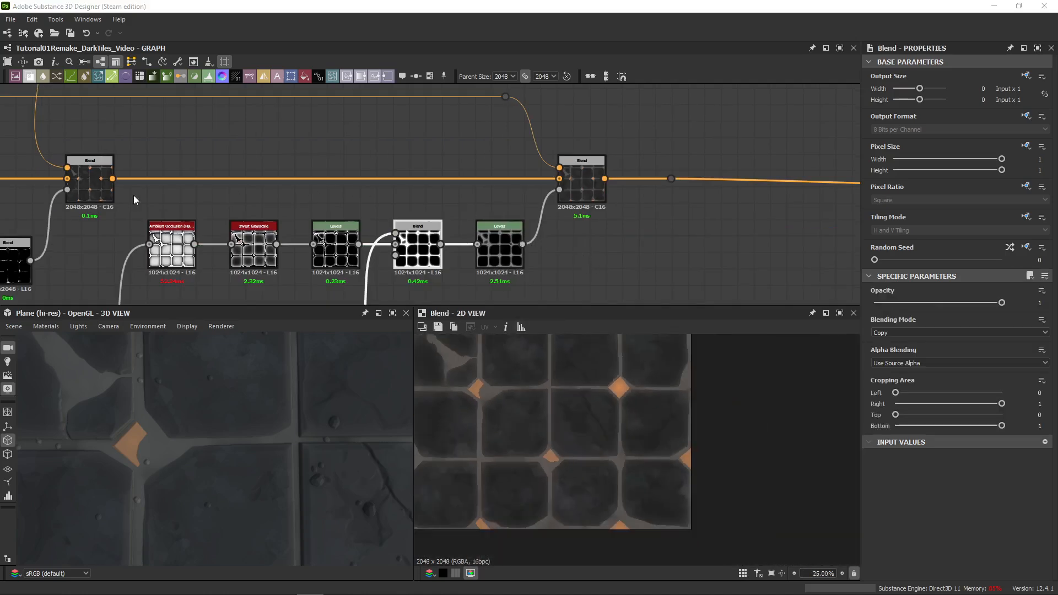
- Preview the earlier and new colour Blend nodes in turn and compare the tile edges up close
{"action": "middle_click_drag", "start_coordinate": [134, 195], "coordinate": [184, 183]}
{"action": "left_click", "coordinate": [140, 174]}
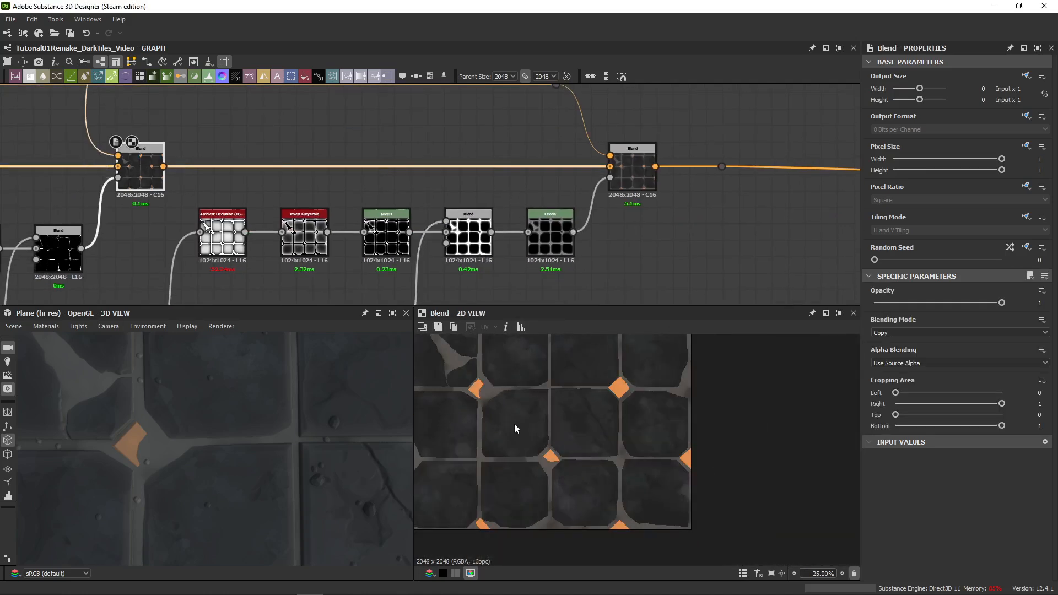
{"action": "scroll", "coordinate": [515, 429], "scroll_direction": "up", "scroll_amount": 5}
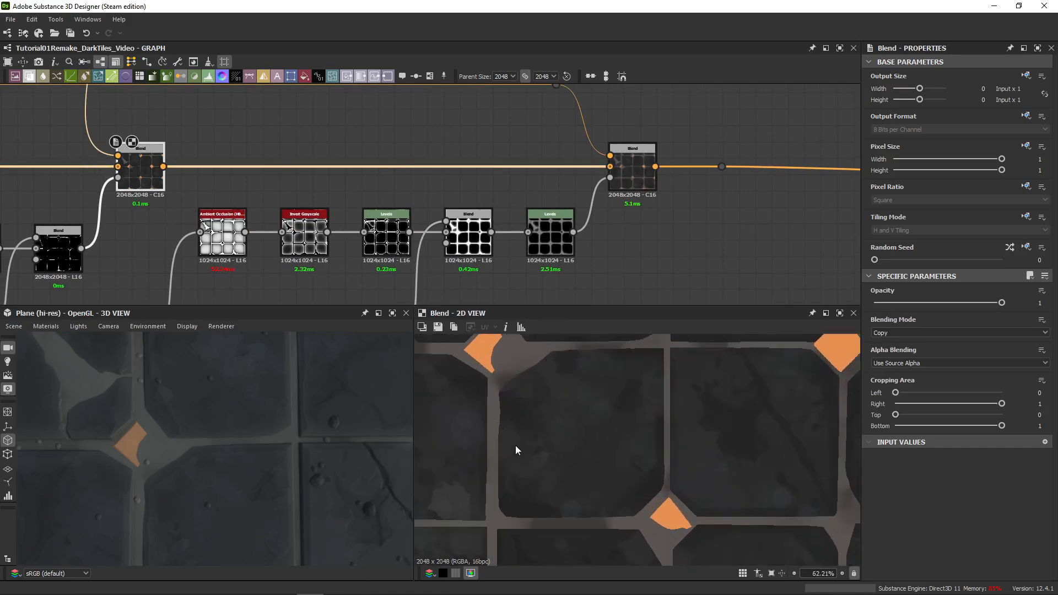
{"action": "double_click", "coordinate": [631, 167]}
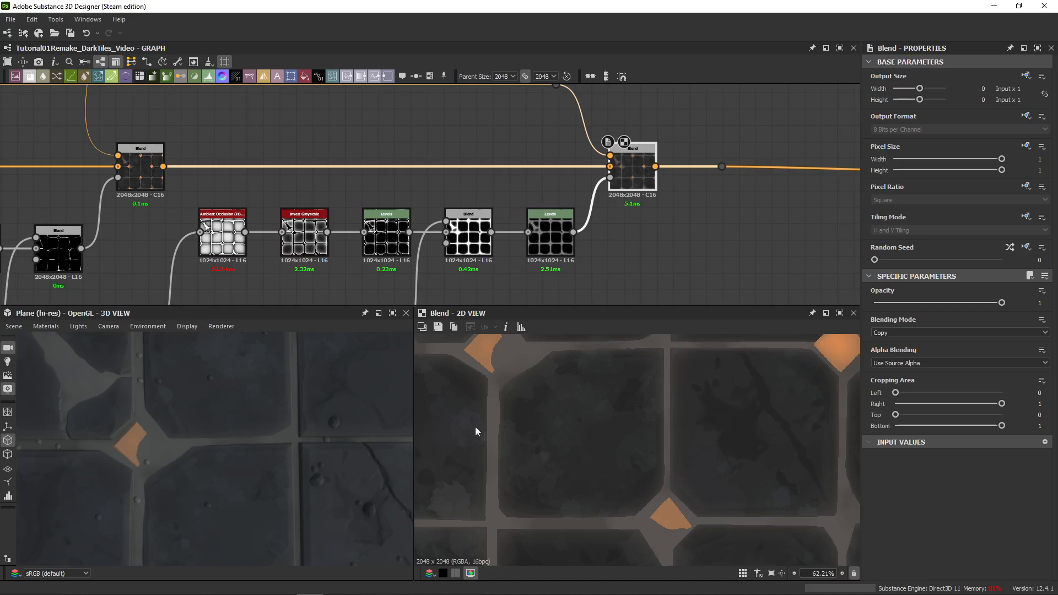
{"action": "scroll", "coordinate": [494, 428], "scroll_direction": "up", "scroll_amount": 2}
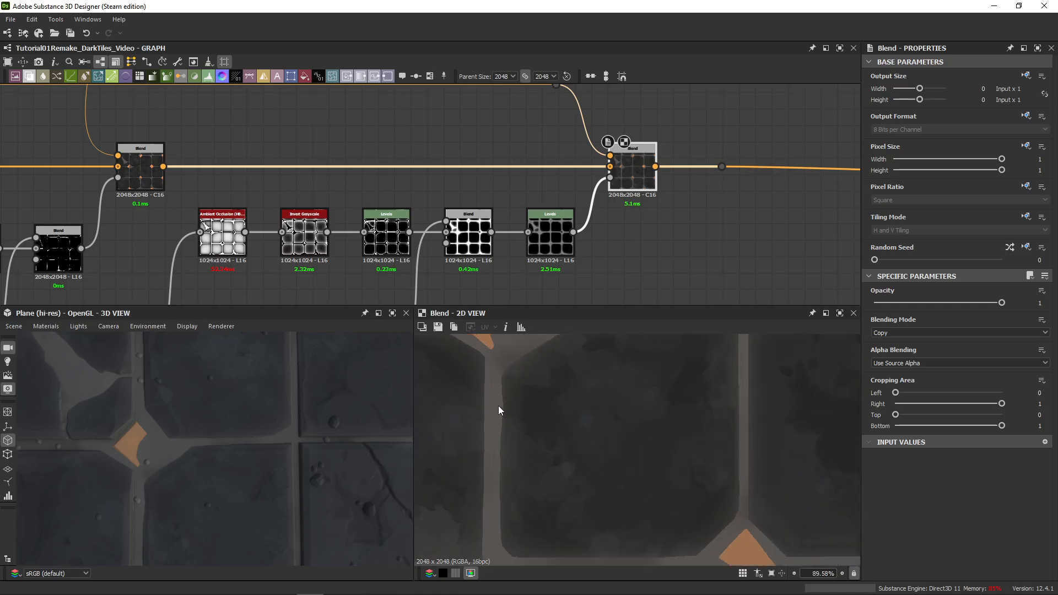
{"action": "scroll", "coordinate": [498, 408], "scroll_direction": "up", "scroll_amount": 4}
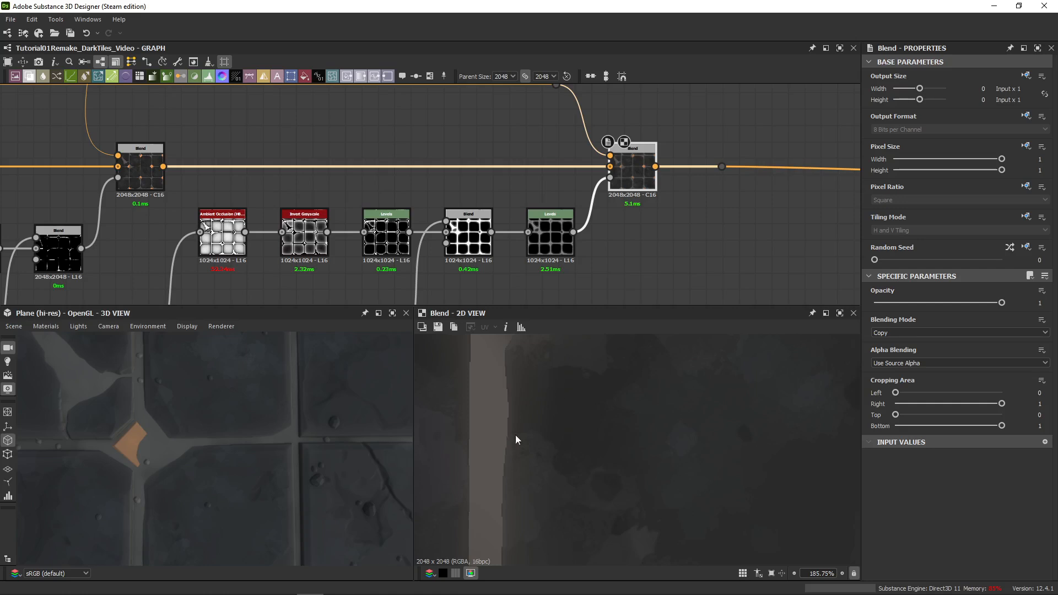
{"action": "middle_click_drag", "start_coordinate": [540, 433], "coordinate": [394, 436]}
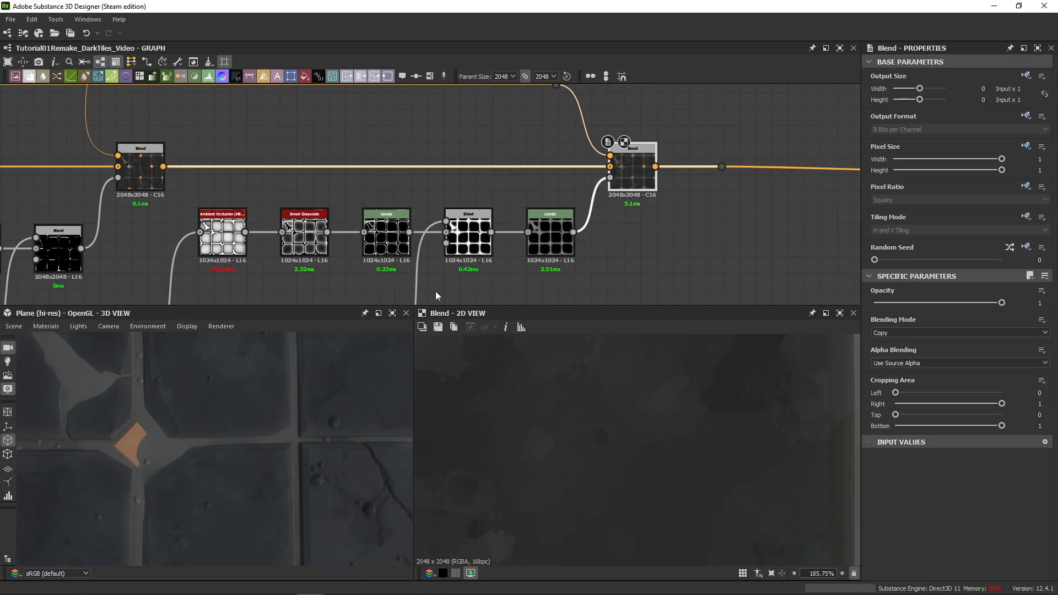
{"action": "middle_click_drag", "start_coordinate": [481, 385], "coordinate": [622, 382]}
- Preview the Ambient Occlusion node and the mask feeding its height input
{"action": "middle_click_drag", "start_coordinate": [273, 229], "coordinate": [435, 197]}
{"action": "left_click", "coordinate": [385, 208]}
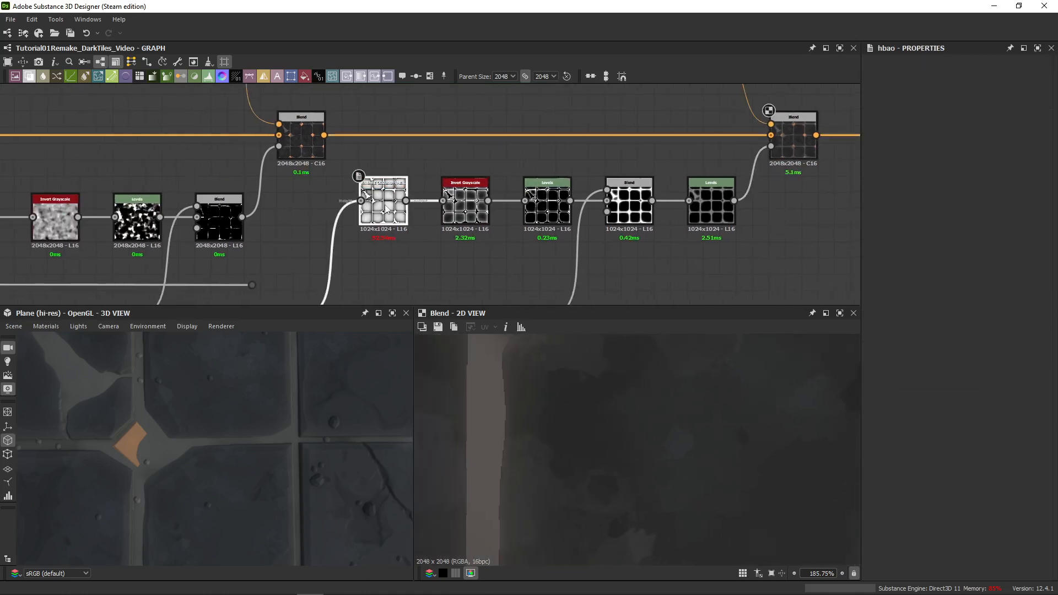
{"action": "double_click", "coordinate": [386, 209]}
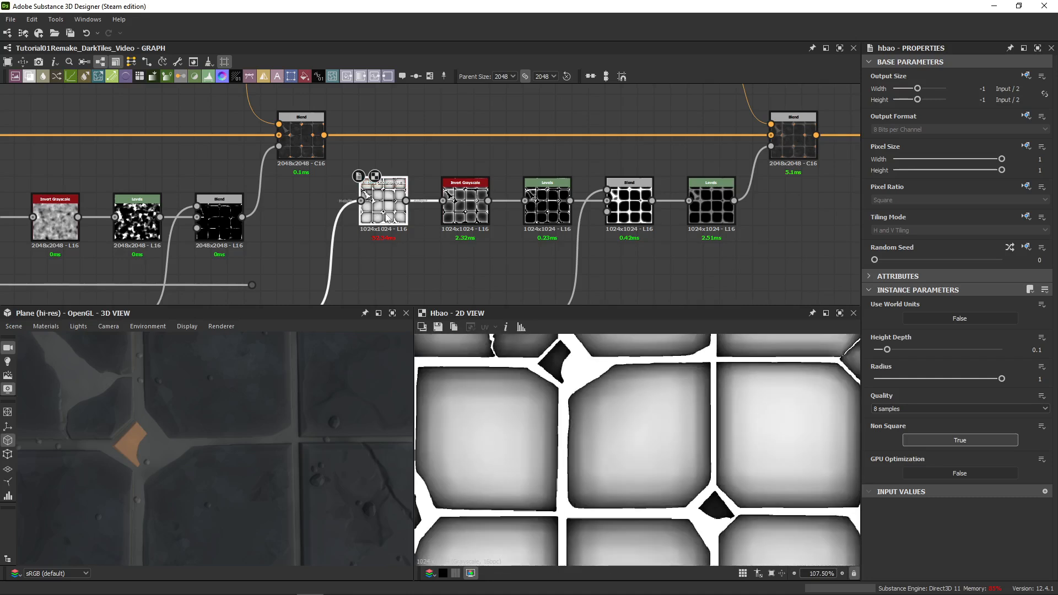
{"action": "double_click", "coordinate": [362, 202]}
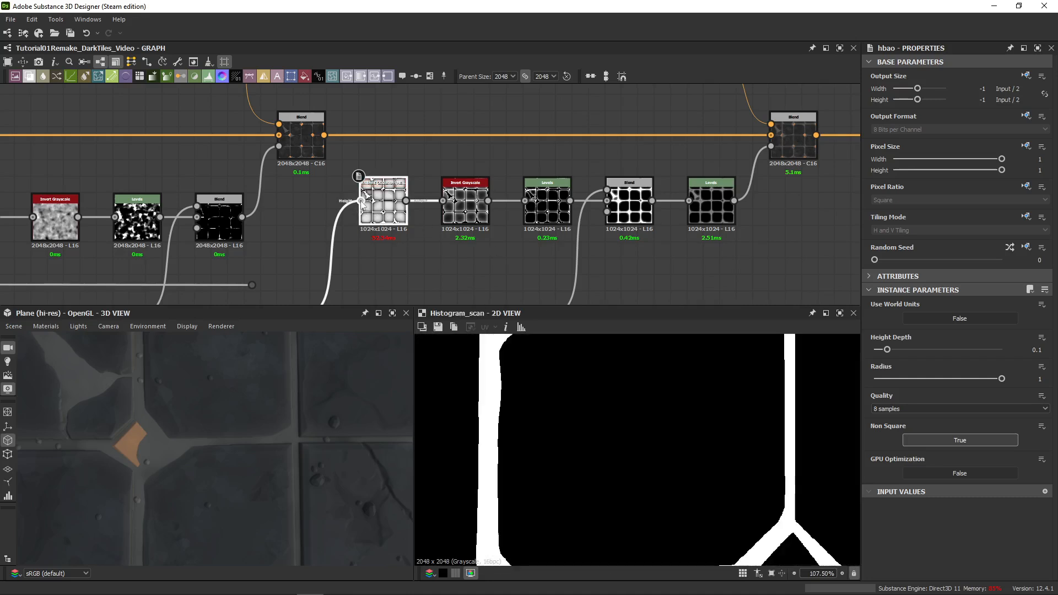
- Inspect the tile gap mask and connect its dot before the Ambient Occlusion node to the Levels node feeding the height output
{"action": "scroll", "coordinate": [558, 446], "scroll_direction": "down", "scroll_amount": 5}
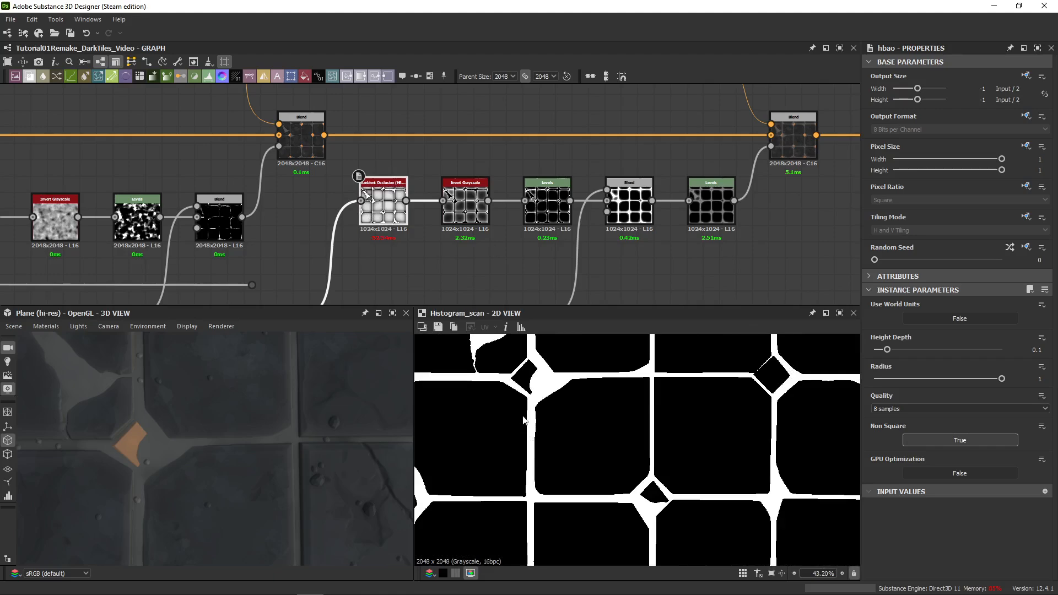
{"action": "middle_click_drag", "start_coordinate": [524, 408], "coordinate": [536, 411]}
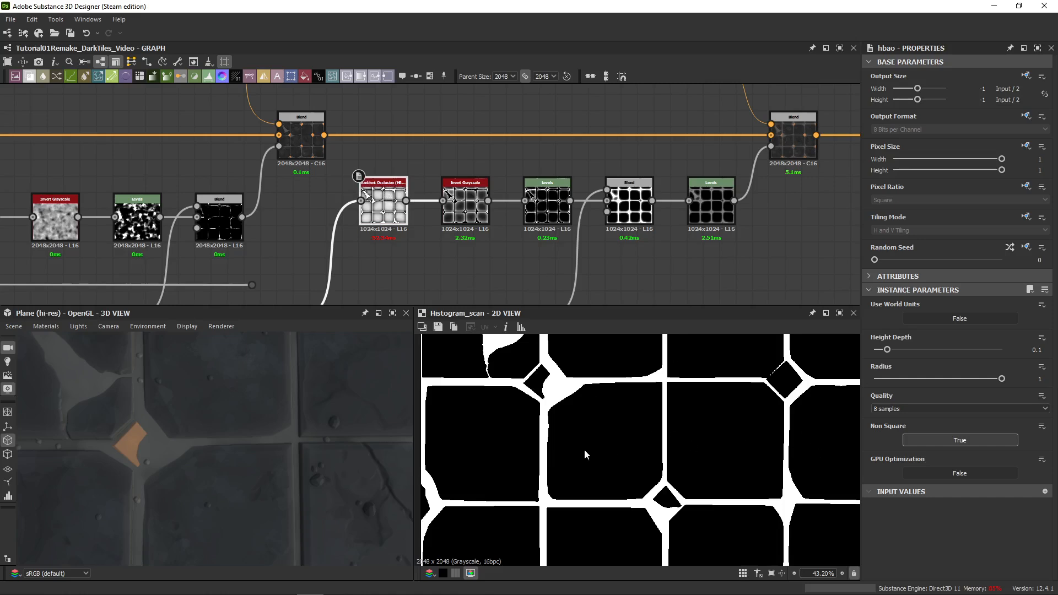
{"action": "scroll", "coordinate": [584, 448], "scroll_direction": "up", "scroll_amount": 1}
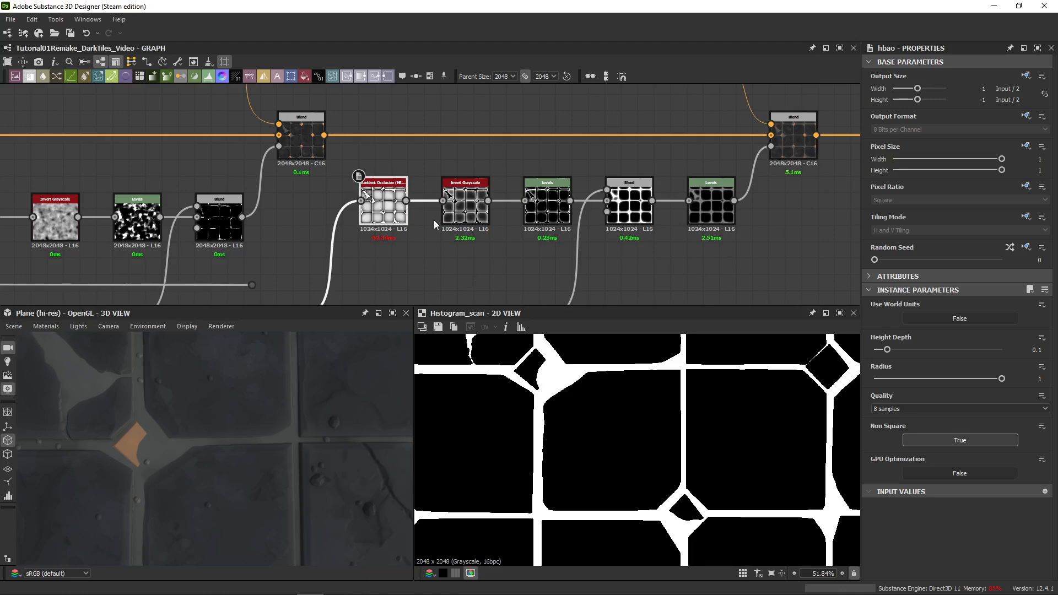
{"action": "scroll", "coordinate": [381, 215], "scroll_direction": "down", "scroll_amount": 3}
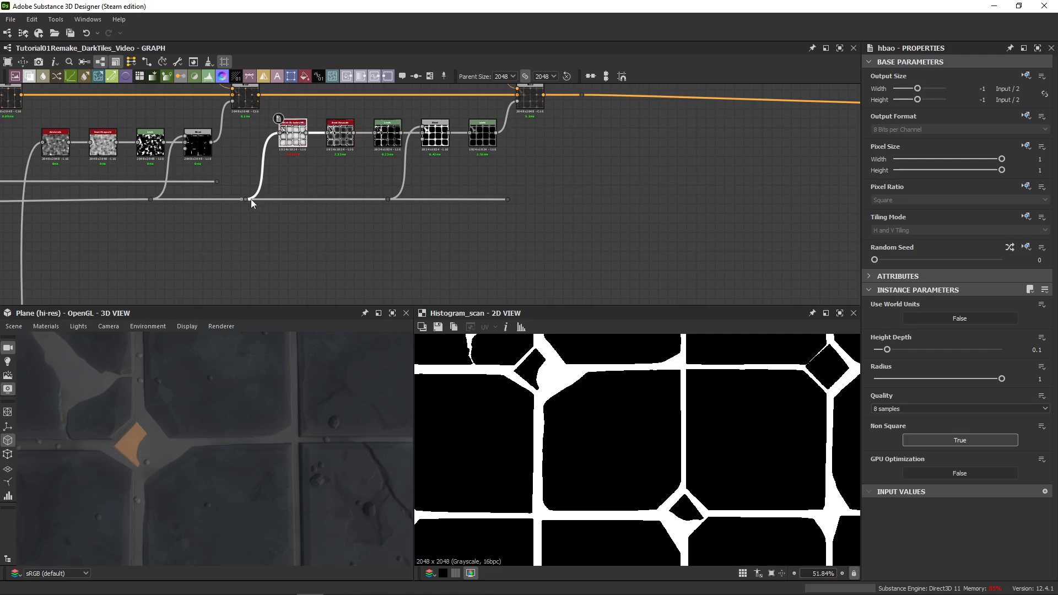
{"action": "left_click", "coordinate": [246, 200]}
{"action": "scroll", "coordinate": [581, 262], "scroll_direction": "down", "scroll_amount": 1}
{"action": "middle_click_drag", "start_coordinate": [731, 277], "coordinate": [389, 163]}
{"action": "scroll", "coordinate": [430, 176], "scroll_direction": "up", "scroll_amount": 2}
{"action": "left_click", "coordinate": [653, 263]}
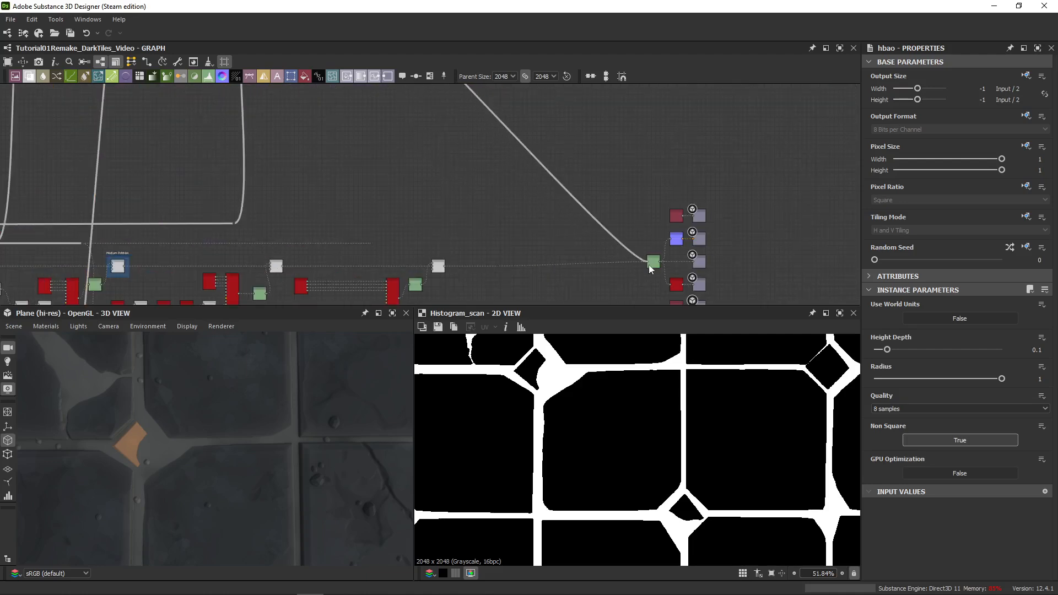
- Connect the Uniform Color node to the Base Color output
{"action": "middle_click_drag", "start_coordinate": [516, 97], "coordinate": [522, 207]}
{"action": "scroll", "coordinate": [531, 187], "scroll_direction": "down", "scroll_amount": 1}
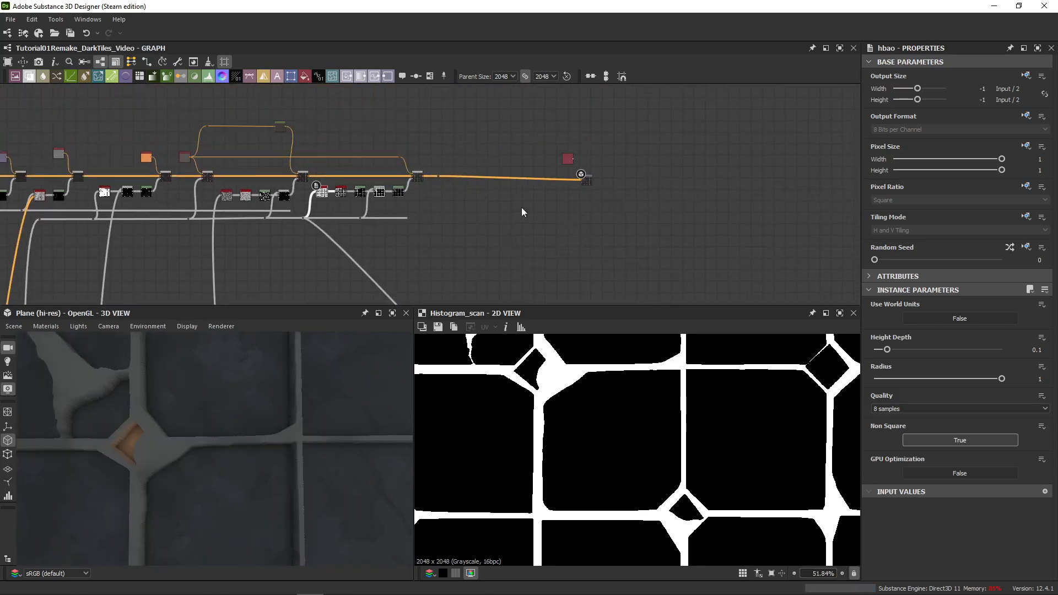
{"action": "scroll", "coordinate": [564, 164], "scroll_direction": "up", "scroll_amount": 6}
{"action": "left_click_drag", "start_coordinate": [580, 117], "coordinate": [611, 192]}
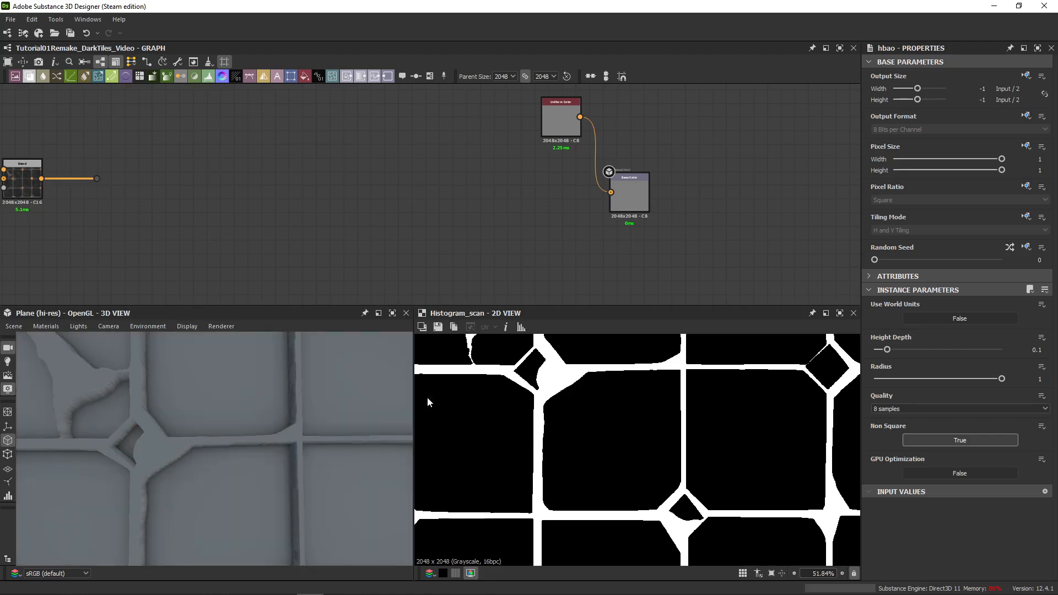
- Examine the mask's displacement from several angles in the 3D view and preview the Ambient Occlusion node's shading around the gaps
{"action": "scroll", "coordinate": [243, 433], "scroll_direction": "down", "scroll_amount": 3}
{"action": "left_click_drag", "start_coordinate": [243, 433], "coordinate": [328, 377]}
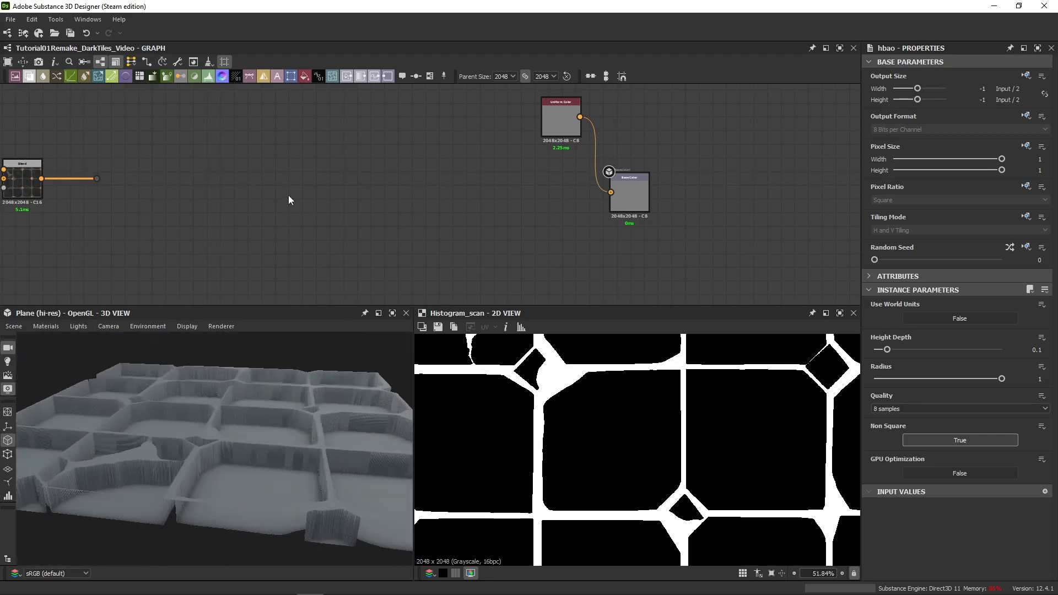
{"action": "middle_click_drag", "start_coordinate": [288, 201], "coordinate": [549, 169]}
{"action": "left_click_drag", "start_coordinate": [297, 454], "coordinate": [189, 464]}
{"action": "middle_click_drag", "start_coordinate": [220, 271], "coordinate": [672, 230]}
{"action": "scroll", "coordinate": [524, 394], "scroll_direction": "up", "scroll_amount": 2}
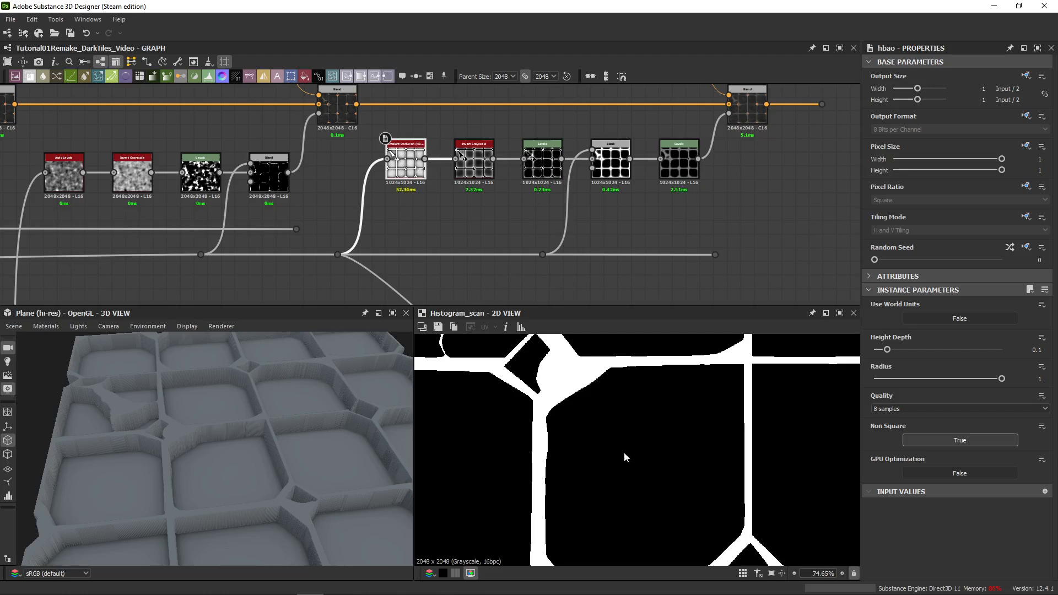
{"action": "left_click_drag", "start_coordinate": [230, 520], "coordinate": [342, 392]}
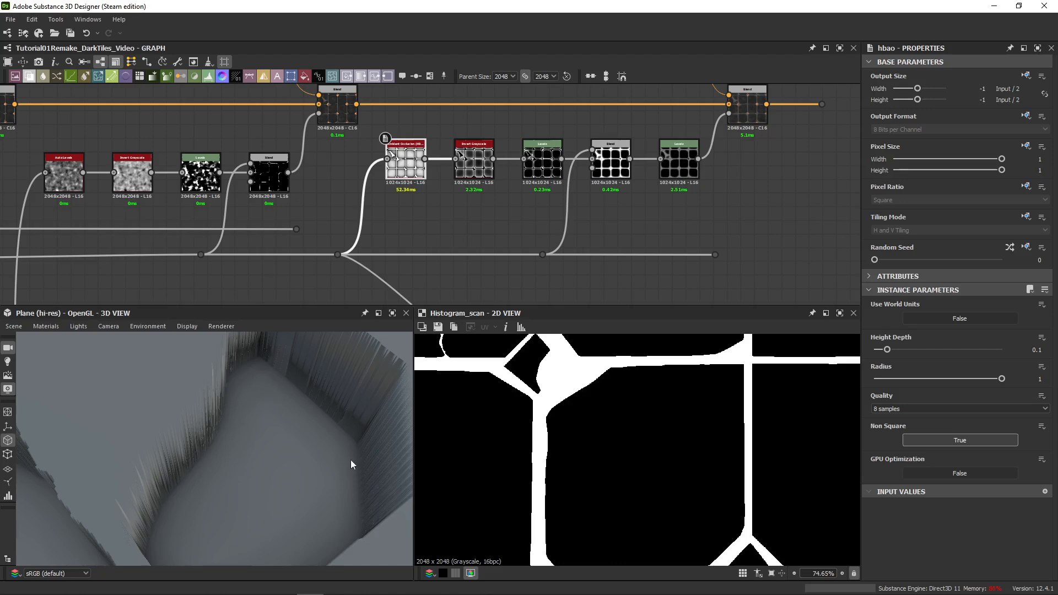
{"action": "double_click", "coordinate": [406, 160]}
{"action": "scroll", "coordinate": [597, 446], "scroll_direction": "up", "scroll_amount": 3}
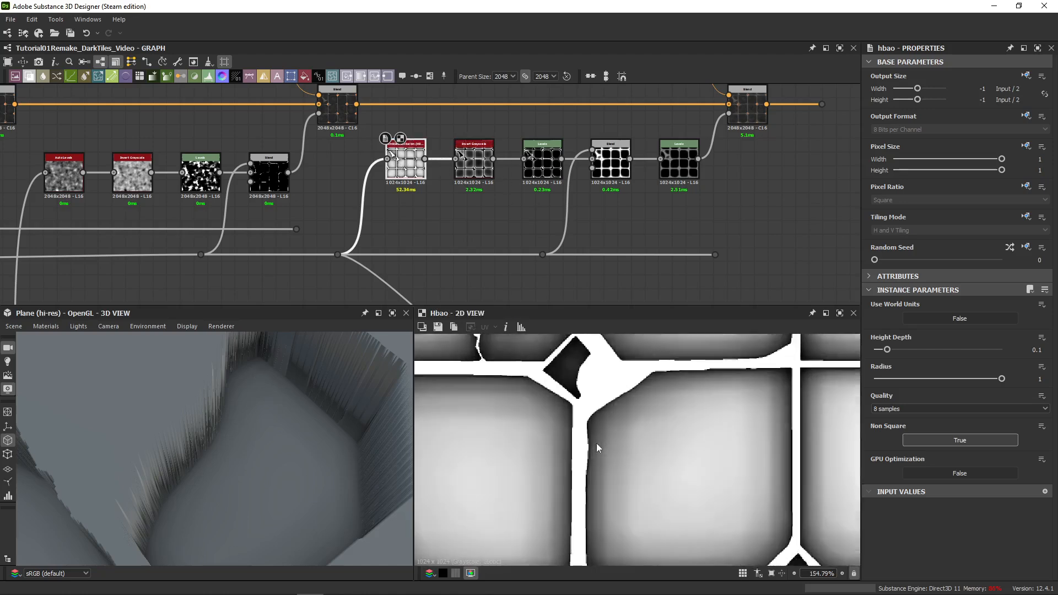
{"action": "scroll", "coordinate": [601, 391], "scroll_direction": "up", "scroll_amount": 3}
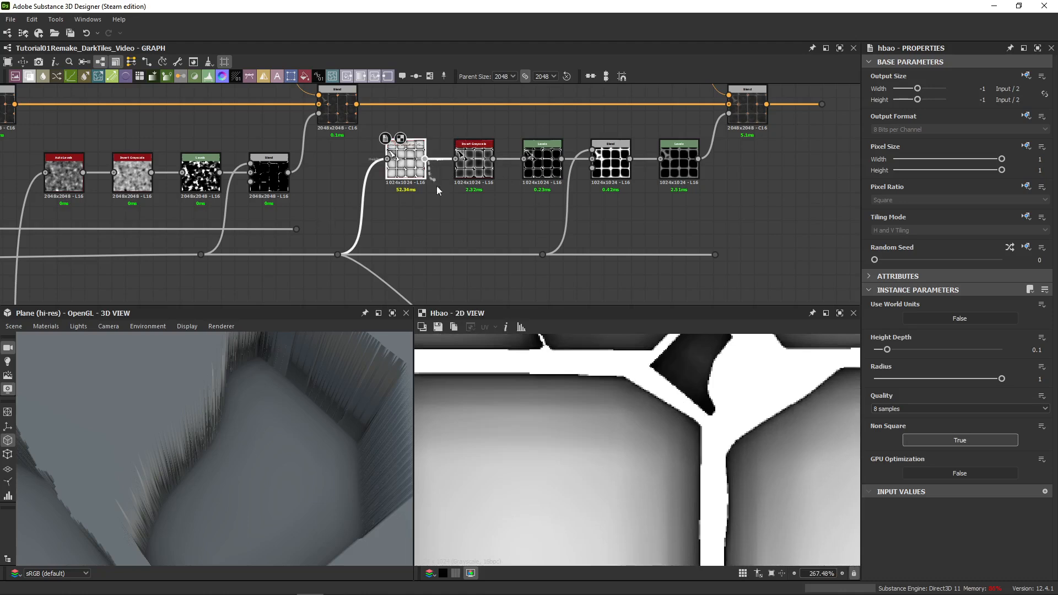
- Add a Gradient Map node fed by the Ambient Occlusion node's output
{"action": "left_click_drag", "start_coordinate": [437, 188], "coordinate": [452, 217]}
{"action": "type", "text": "grad"}
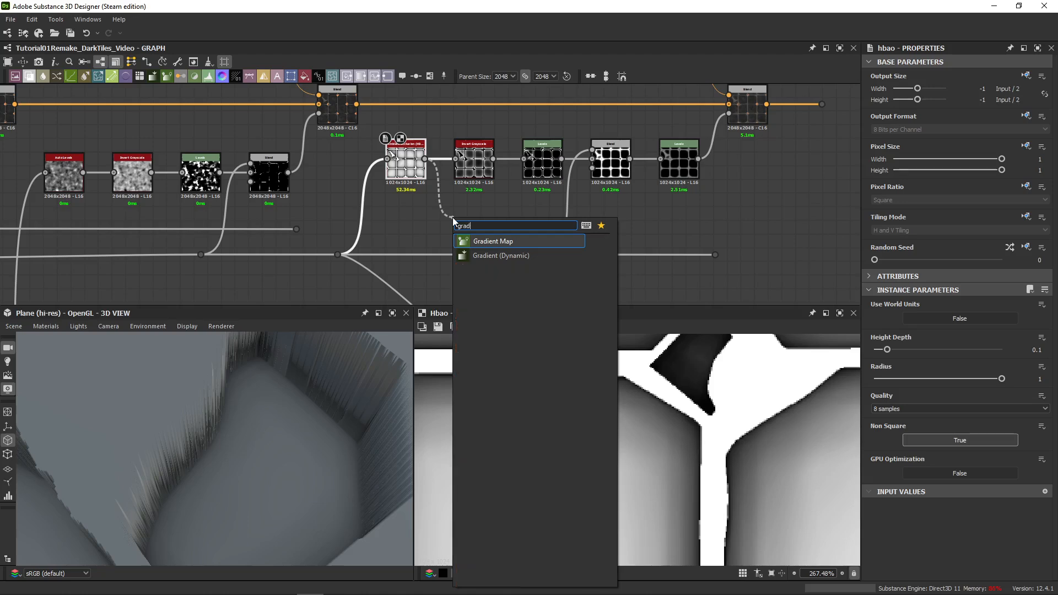
{"action": "left_click", "coordinate": [484, 240]}
{"action": "scroll", "coordinate": [486, 219], "scroll_direction": "down", "scroll_amount": 3}
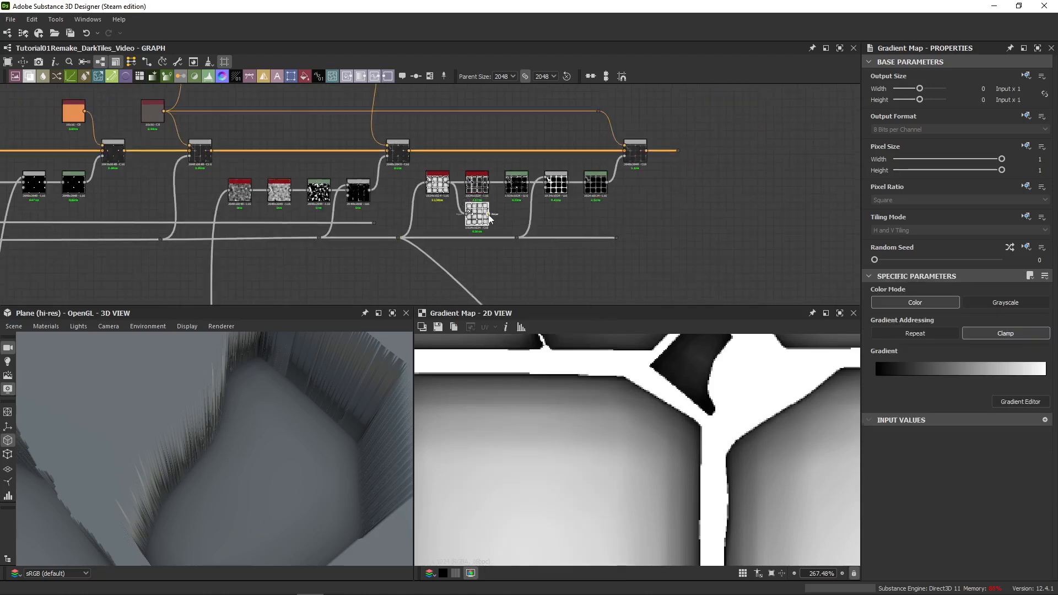
{"action": "scroll", "coordinate": [489, 218], "scroll_direction": "up", "scroll_amount": 4}
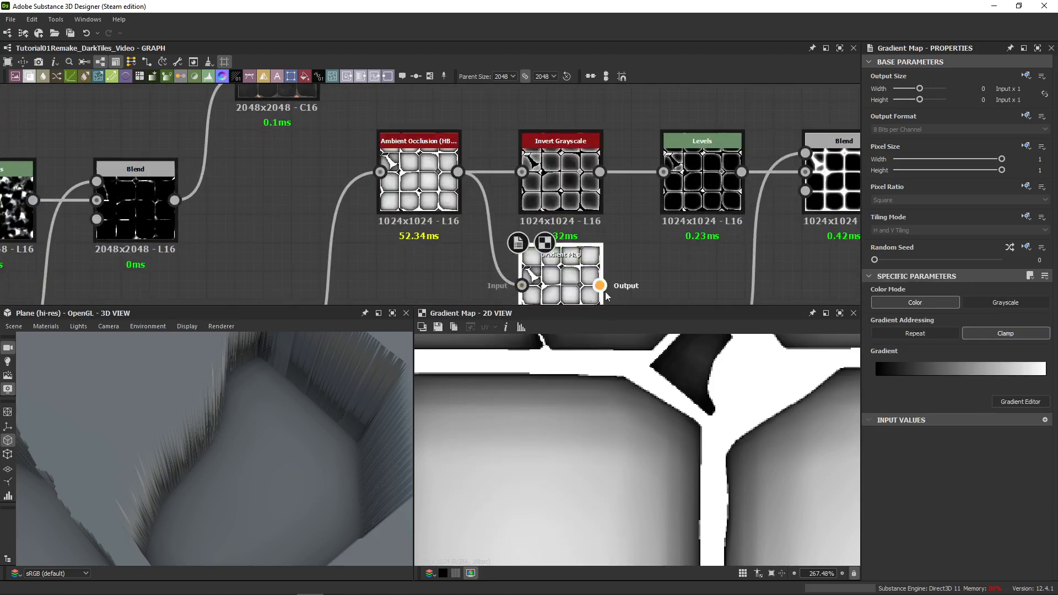
- Connect the Gradient Map's output to the Base Color output in place of the Uniform Color
{"action": "middle_click_drag", "start_coordinate": [605, 293], "coordinate": [497, 213]}
{"action": "left_click", "coordinate": [491, 206]}
{"action": "scroll", "coordinate": [716, 217], "scroll_direction": "down", "scroll_amount": 5}
{"action": "middle_click_drag", "start_coordinate": [717, 217], "coordinate": [386, 213]}
{"action": "middle_click_drag", "start_coordinate": [810, 244], "coordinate": [408, 243]}
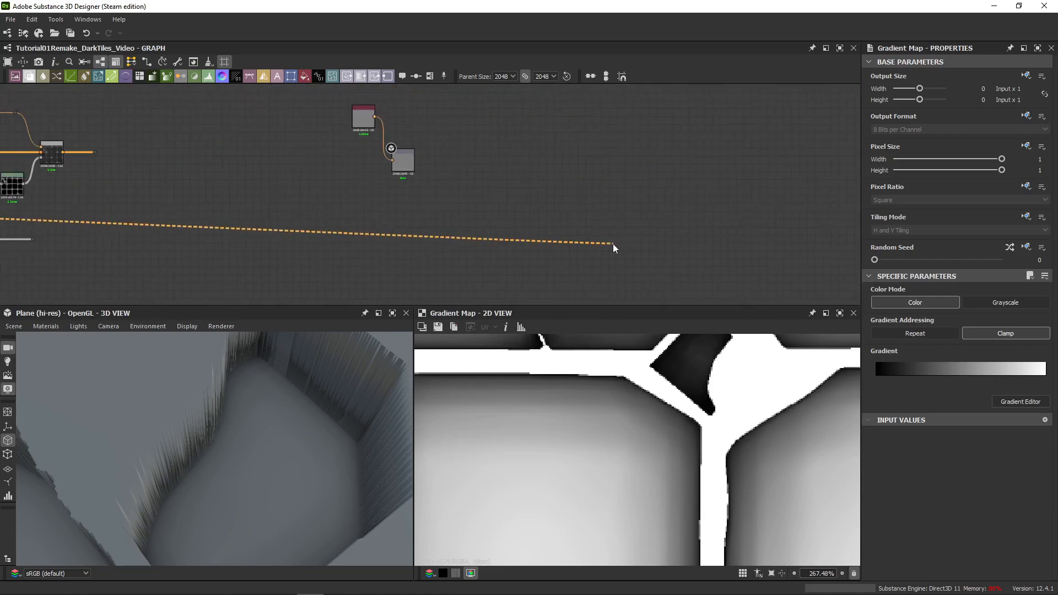
{"action": "scroll", "coordinate": [452, 159], "scroll_direction": "up", "scroll_amount": 1}
{"action": "left_click", "coordinate": [377, 161]}
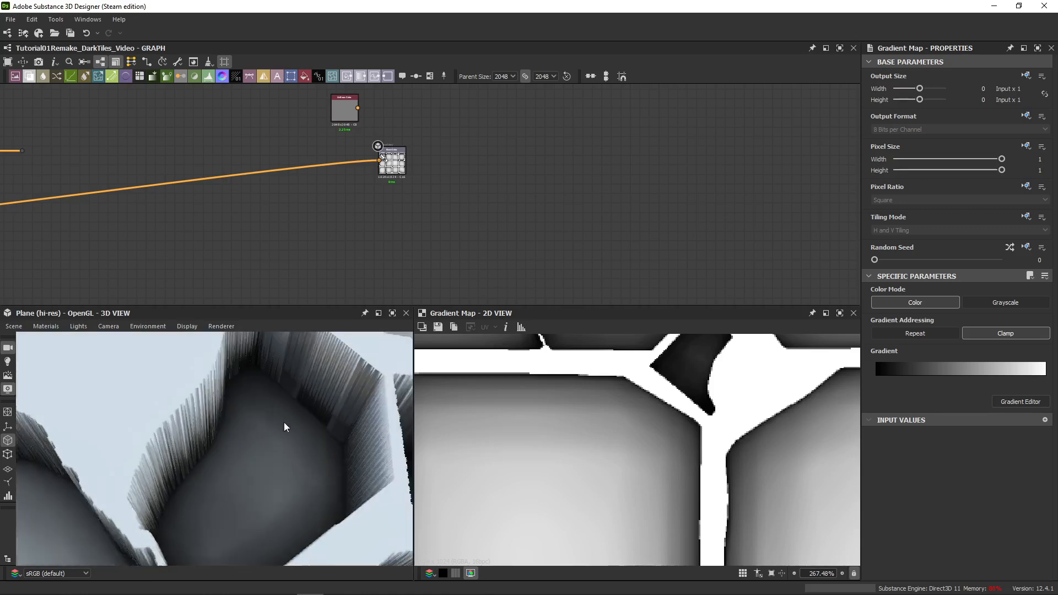
- Examine how the ambient occlusion shading falls along the displaced tile edges in the 3D view
{"action": "scroll", "coordinate": [282, 419], "scroll_direction": "down", "scroll_amount": 8}
{"action": "left_click_drag", "start_coordinate": [281, 414], "coordinate": [331, 447]}
{"action": "middle_click_drag", "start_coordinate": [331, 447], "coordinate": [237, 470]}
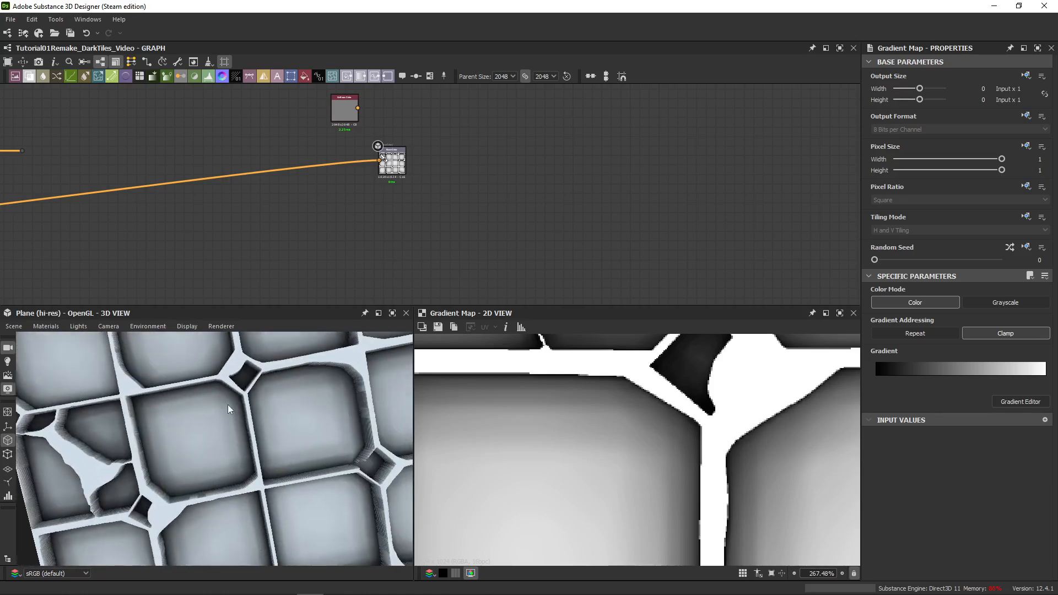
{"action": "scroll", "coordinate": [227, 404], "scroll_direction": "up", "scroll_amount": 1}
{"action": "scroll", "coordinate": [209, 402], "scroll_direction": "up", "scroll_amount": 4}
{"action": "middle_click_drag", "start_coordinate": [209, 400], "coordinate": [247, 421]}
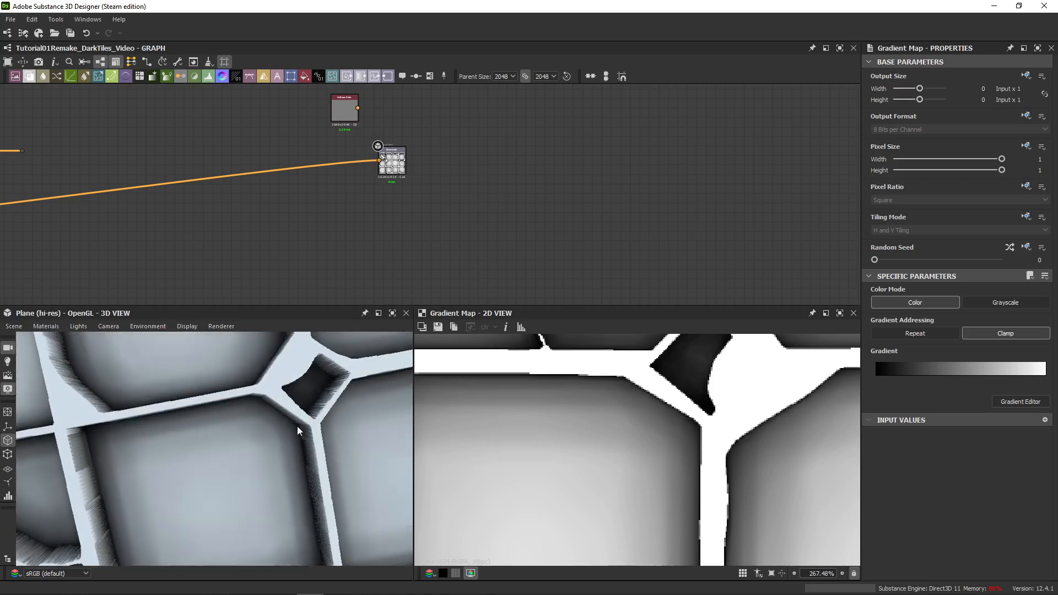
{"action": "left_click_drag", "start_coordinate": [297, 426], "coordinate": [307, 358]}
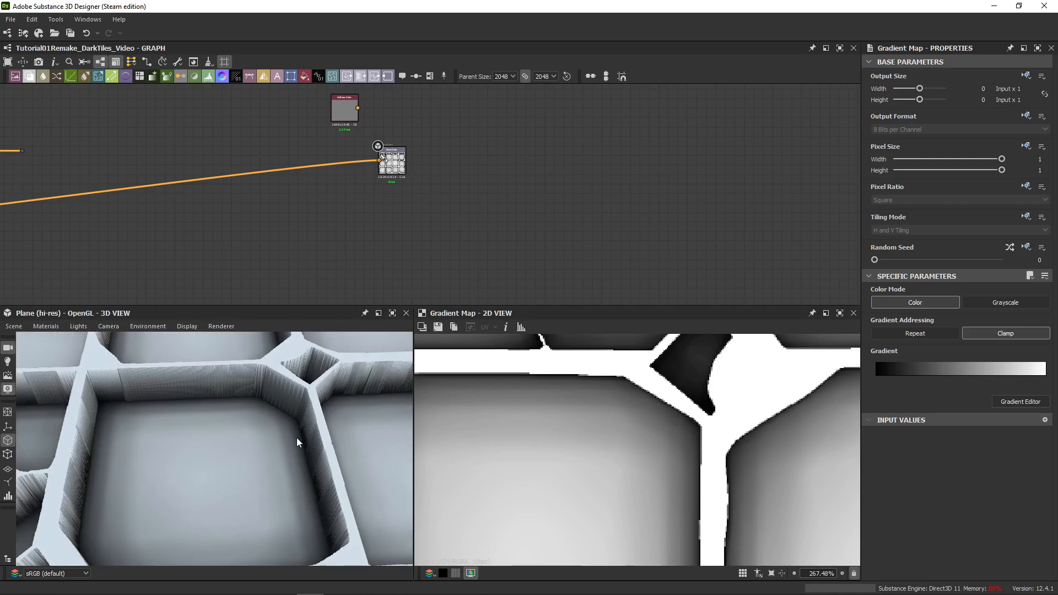
{"action": "middle_click_drag", "start_coordinate": [208, 234], "coordinate": [846, 237]}
{"action": "scroll", "coordinate": [408, 208], "scroll_direction": "up", "scroll_amount": 4}
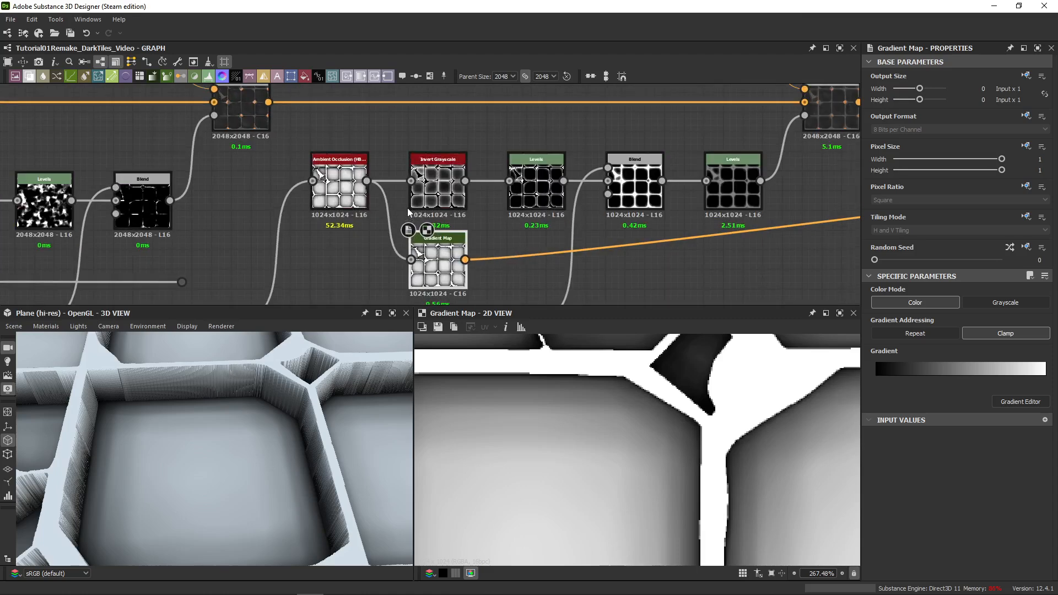
{"action": "scroll", "coordinate": [281, 411], "scroll_direction": "up", "scroll_amount": 4}
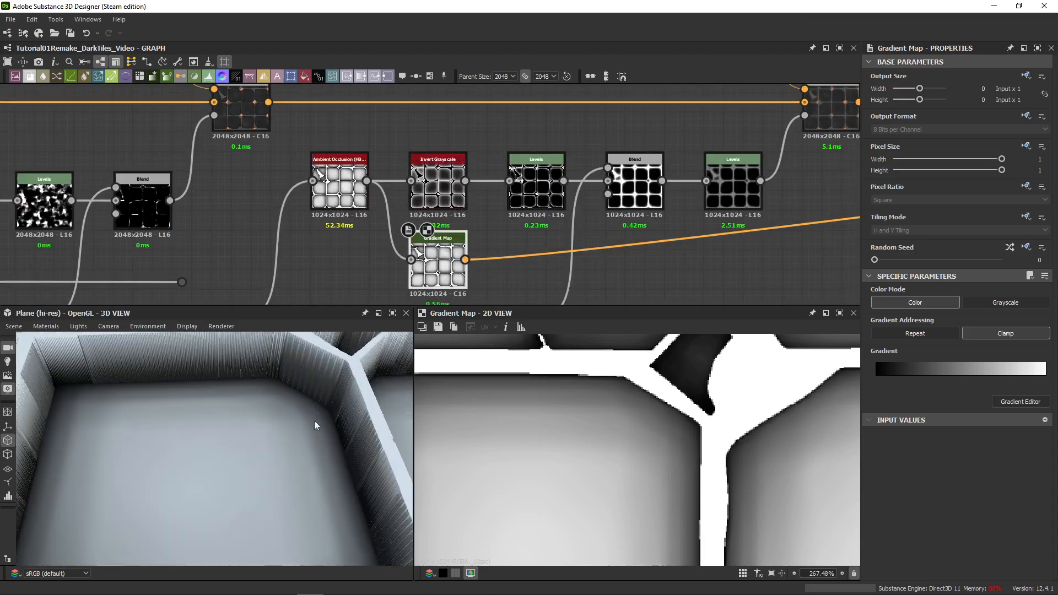
- Preview the Invert Grayscale node and feed its output, followed by the adjacent Levels node's output, into the Gradient Map
{"action": "double_click", "coordinate": [439, 205]}
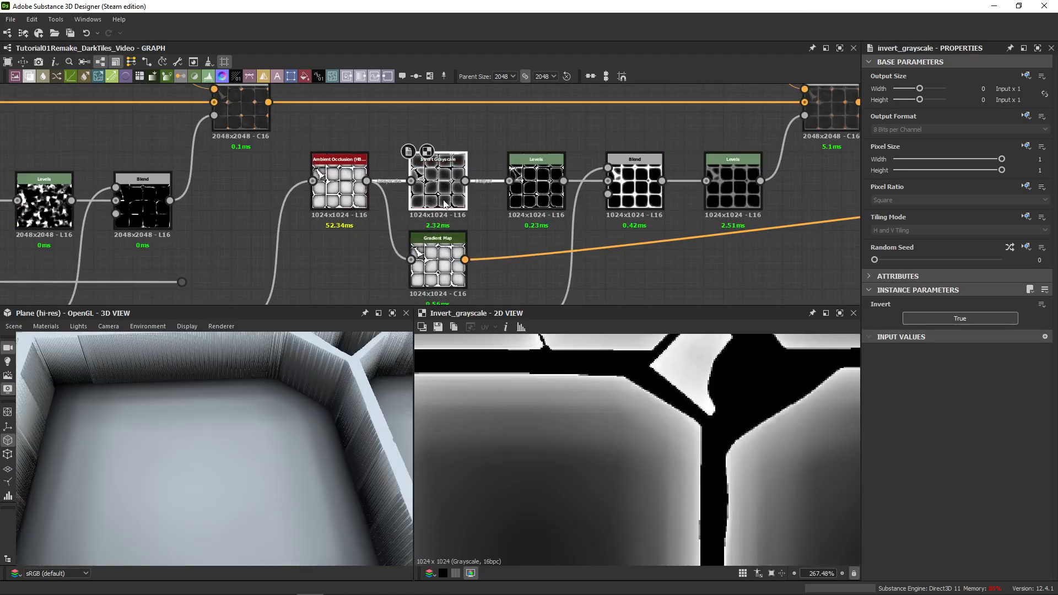
{"action": "left_click_drag", "start_coordinate": [465, 182], "coordinate": [411, 260]}
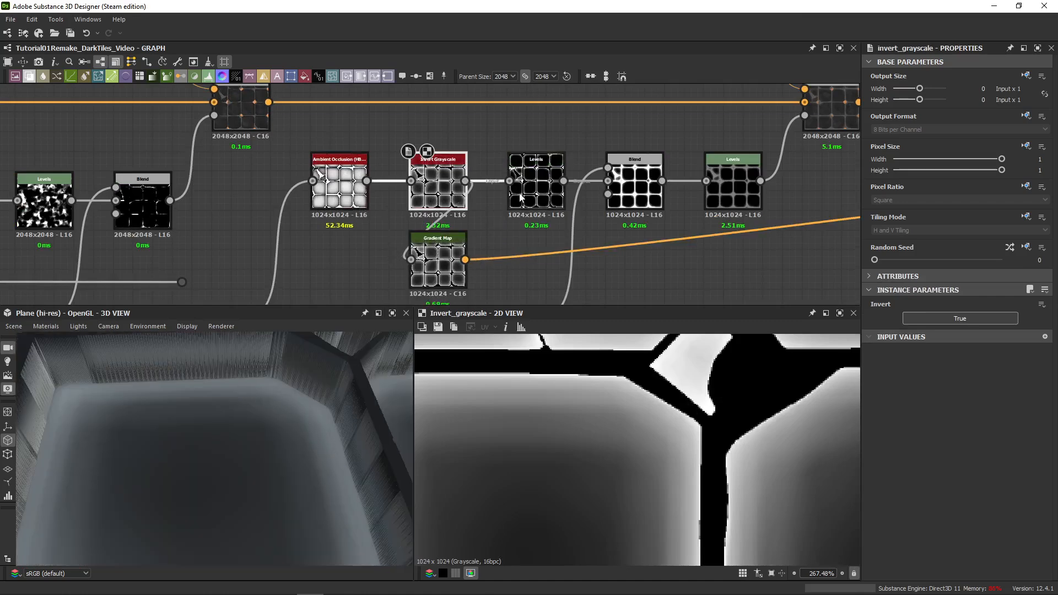
{"action": "left_click_drag", "start_coordinate": [563, 181], "coordinate": [419, 260]}
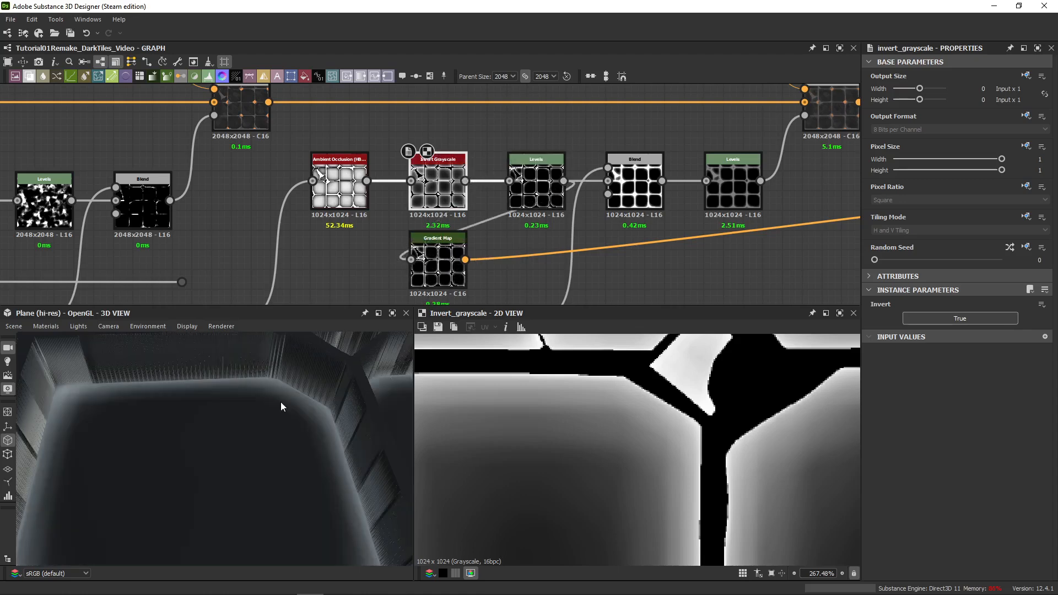
- Compare the mask Blend with its gap mask and Levels inputs, and feed the Blend's output into the Gradient Map
{"action": "middle_click_drag", "start_coordinate": [630, 176], "coordinate": [519, 153]}
{"action": "left_click", "coordinate": [520, 153]}
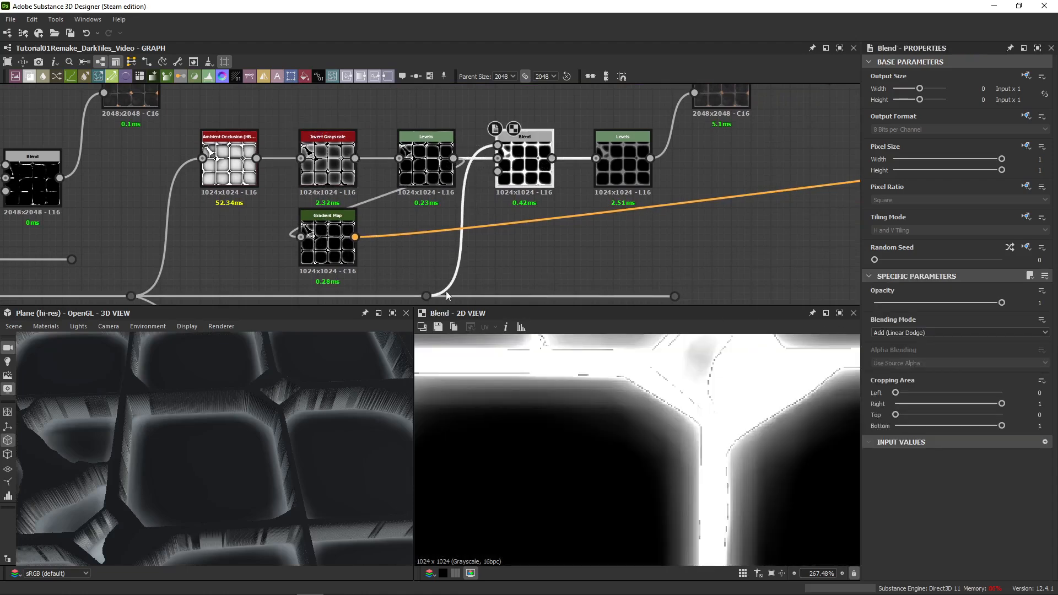
{"action": "double_click", "coordinate": [426, 296]}
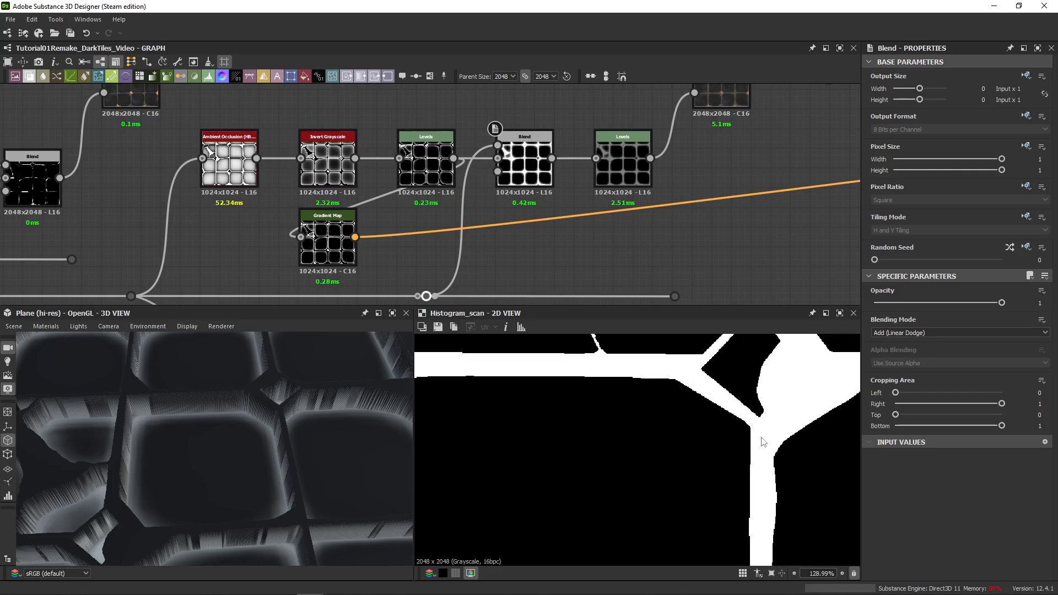
{"action": "double_click", "coordinate": [433, 177]}
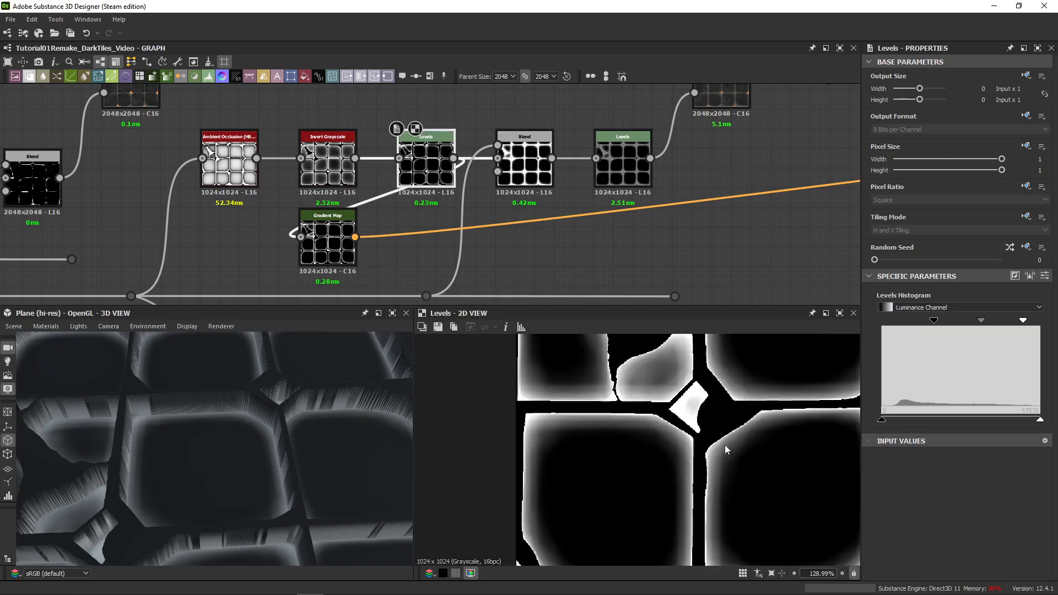
{"action": "double_click", "coordinate": [524, 165]}
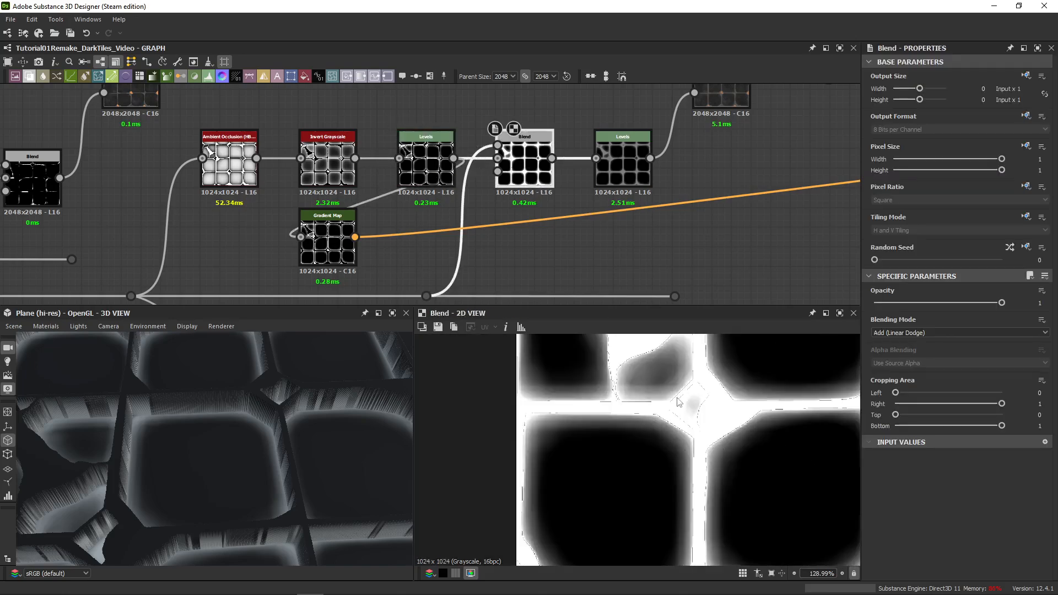
{"action": "scroll", "coordinate": [700, 442], "scroll_direction": "down", "scroll_amount": 2}
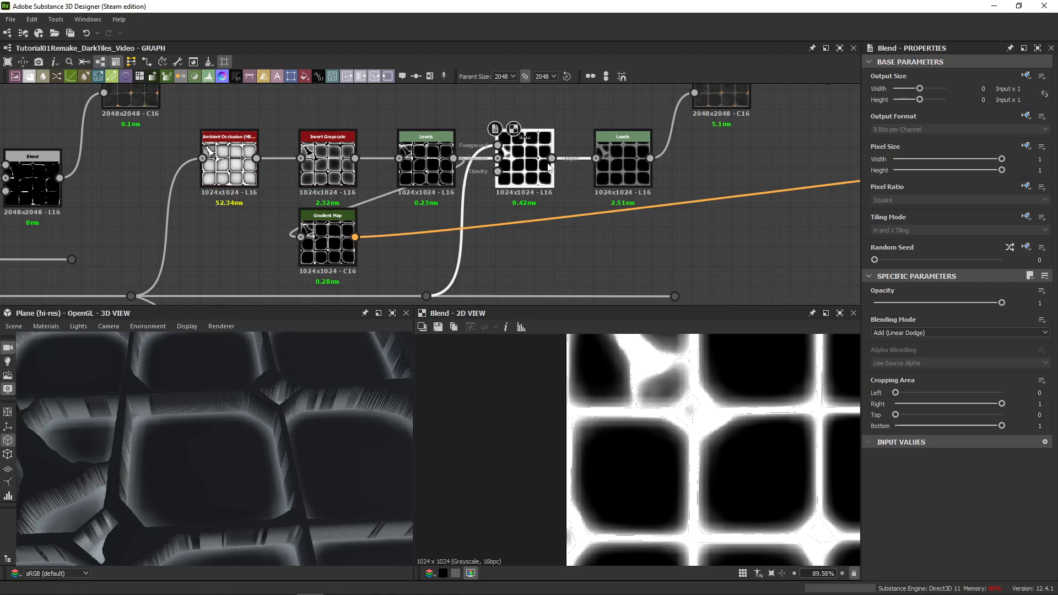
{"action": "left_click_drag", "start_coordinate": [551, 158], "coordinate": [356, 238]}
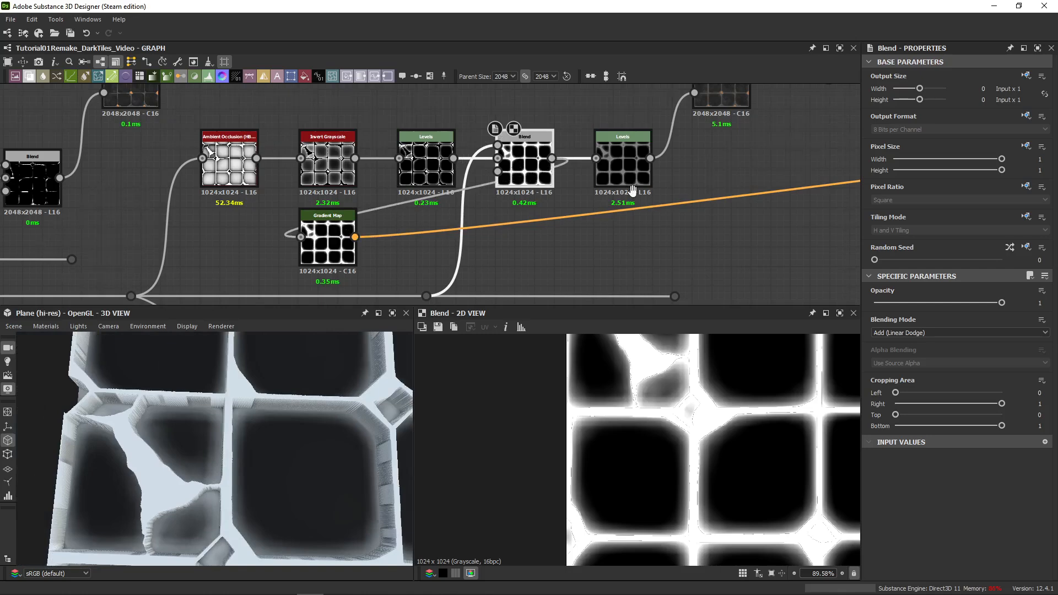
- Preview the Levels node after the mask Blend and the colour Blend it controls
{"action": "left_click", "coordinate": [556, 194]}
{"action": "middle_click_drag", "start_coordinate": [631, 177], "coordinate": [471, 170]}
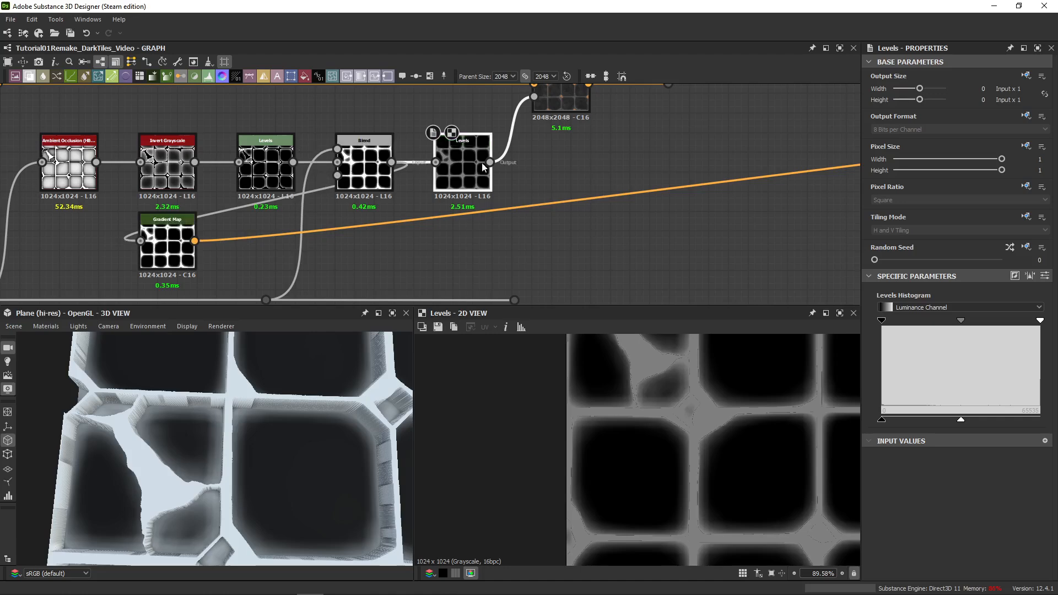
{"action": "middle_click_drag", "start_coordinate": [577, 92], "coordinate": [577, 155]}
{"action": "left_click", "coordinate": [576, 156]}
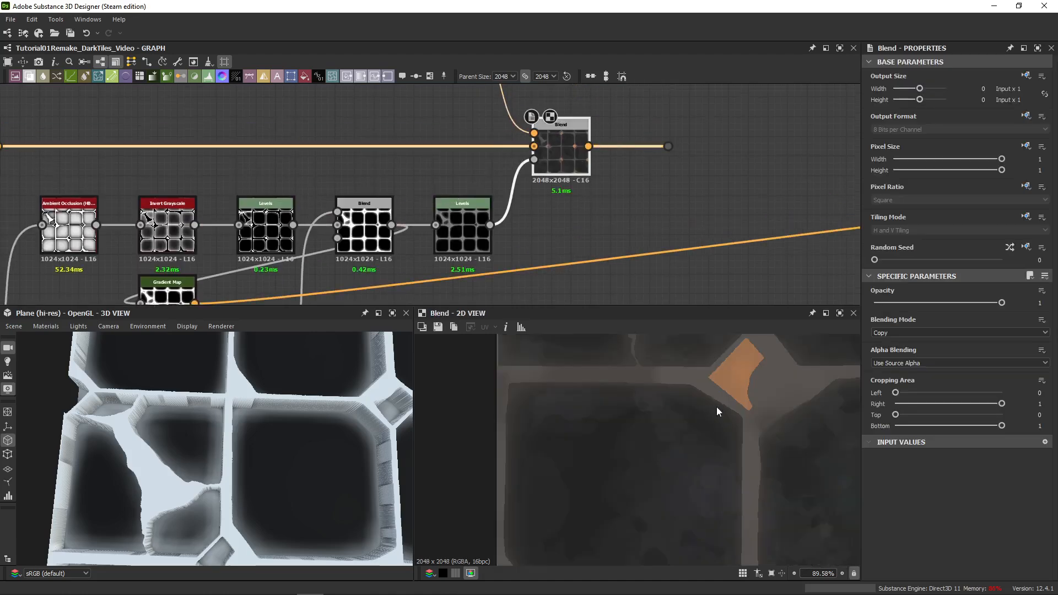
{"action": "double_click", "coordinate": [568, 157]}
- Preview the Ambient Occlusion node and delete the Gradient Map node below the mask chain
{"action": "middle_click_drag", "start_coordinate": [591, 211], "coordinate": [742, 139]}
{"action": "double_click", "coordinate": [215, 170]}
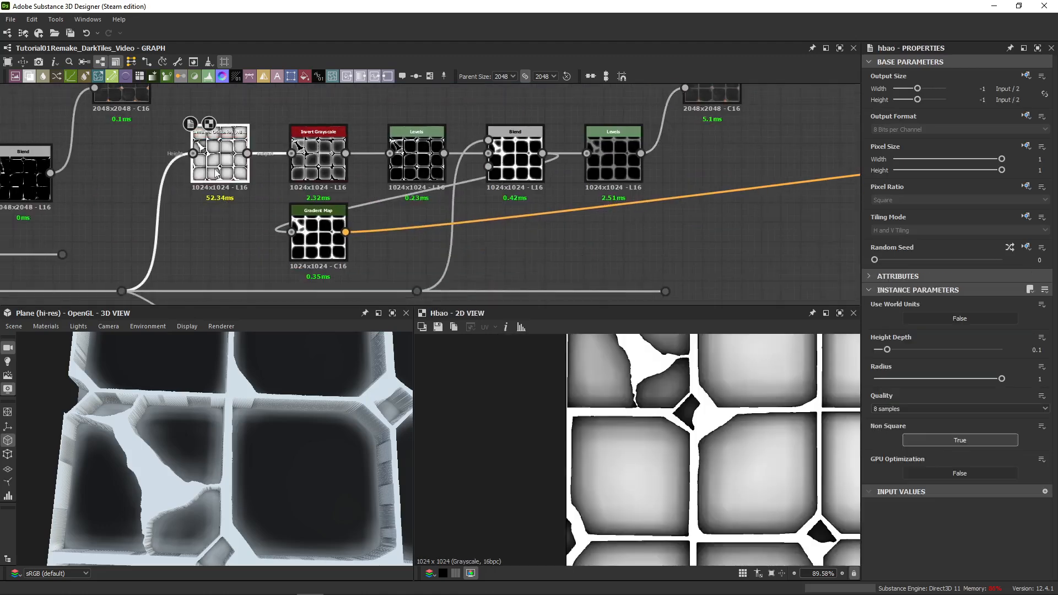
{"action": "left_click_drag", "start_coordinate": [395, 209], "coordinate": [287, 241]}
{"action": "key", "text": "BackSpace"}
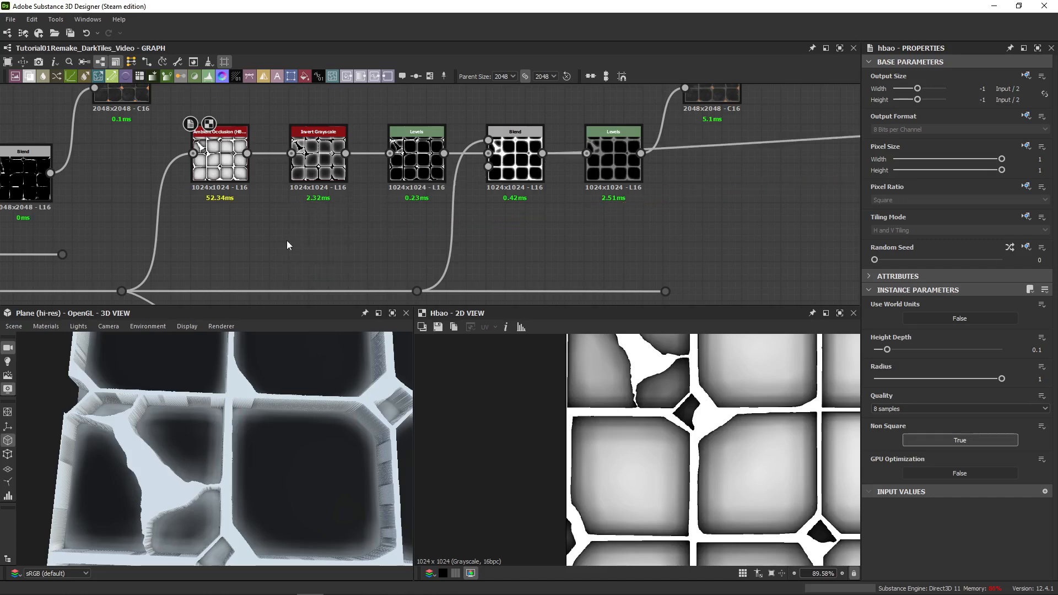
- Feed the Uniform Color node into the Base Color output
{"action": "scroll", "coordinate": [641, 197], "scroll_direction": "down", "scroll_amount": 5}
{"action": "middle_click_drag", "start_coordinate": [706, 163], "coordinate": [220, 198]}
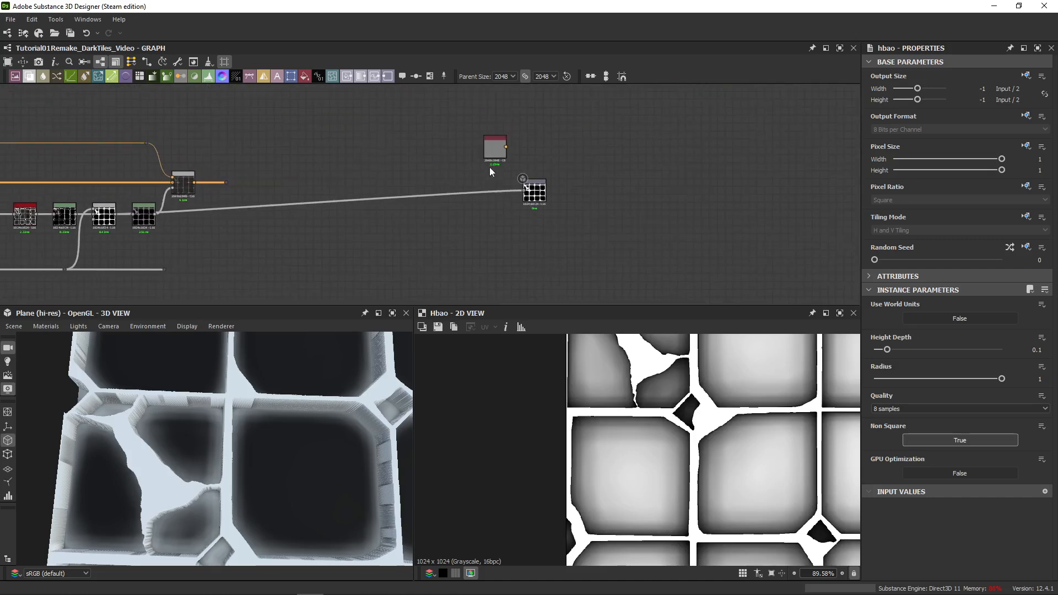
{"action": "scroll", "coordinate": [490, 167], "scroll_direction": "up", "scroll_amount": 2}
{"action": "left_click_drag", "start_coordinate": [512, 141], "coordinate": [536, 199]}
{"action": "scroll", "coordinate": [434, 243], "scroll_direction": "down", "scroll_amount": 4}
{"action": "middle_click_drag", "start_coordinate": [441, 243], "coordinate": [538, 171]}
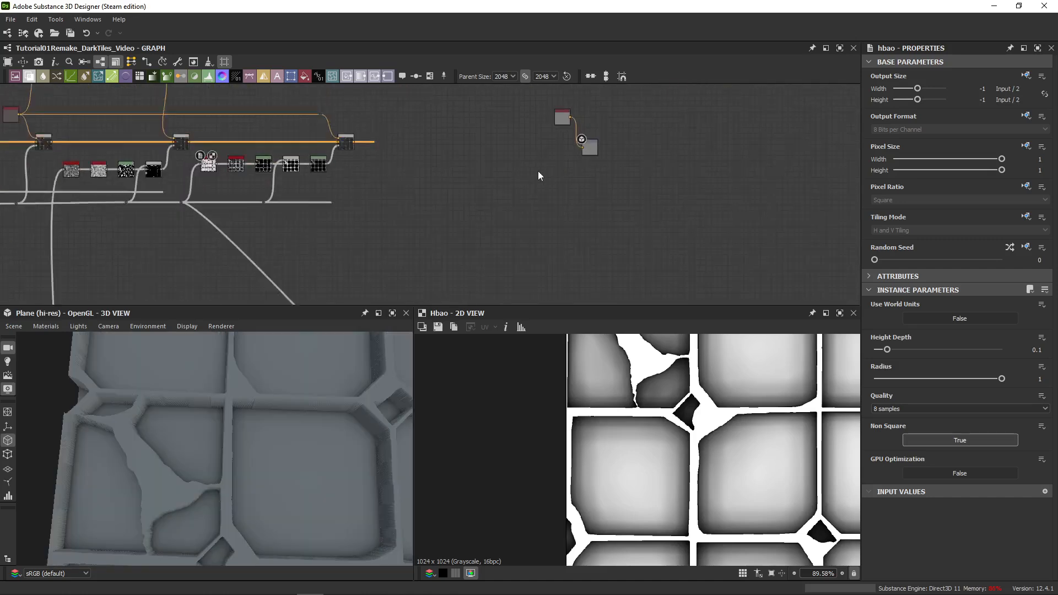
- Connect the dot node after the last height Blend to the Levels node that feeds the normal, height and ambient occlusion outputs
{"action": "scroll", "coordinate": [538, 171], "scroll_direction": "down", "scroll_amount": 2}
{"action": "middle_click_drag", "start_coordinate": [522, 266], "coordinate": [505, 33]}
{"action": "scroll", "coordinate": [349, 209], "scroll_direction": "up", "scroll_amount": 4}
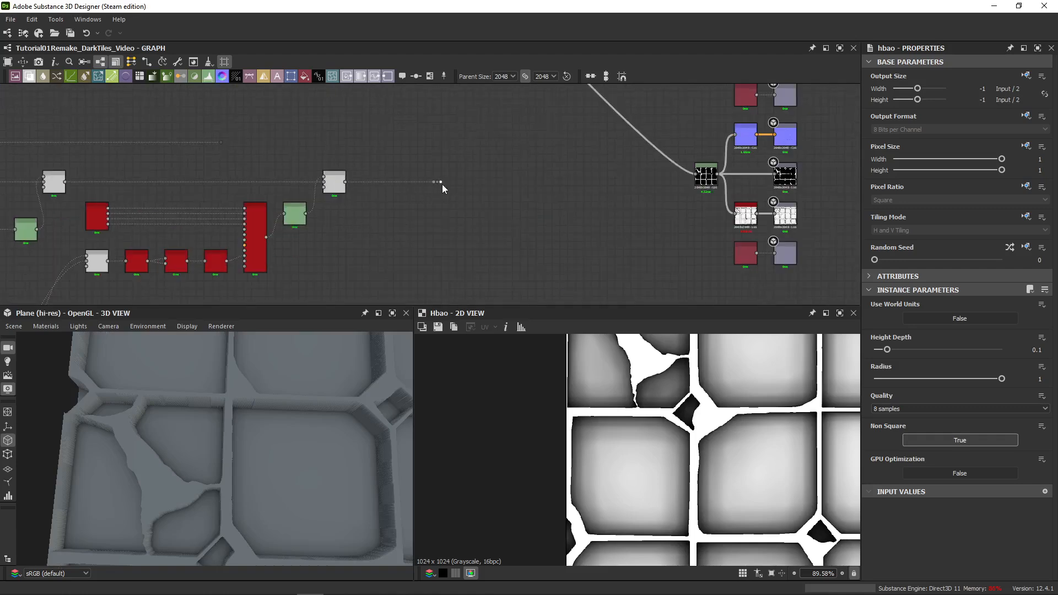
{"action": "left_click_drag", "start_coordinate": [442, 184], "coordinate": [695, 175]}
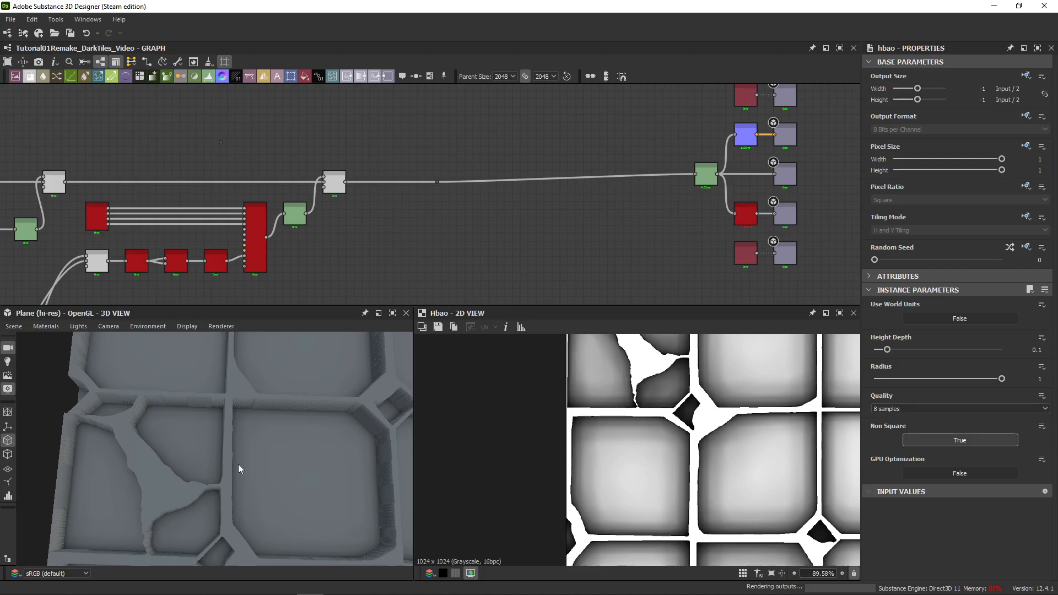
{"action": "left_click_drag", "start_coordinate": [238, 464], "coordinate": [250, 413]}
- Feed the dot node after the last colour Blend into the Base Color output and inspect the tiles in 3D
{"action": "middle_click_drag", "start_coordinate": [550, 118], "coordinate": [377, 352]}
{"action": "scroll", "coordinate": [526, 221], "scroll_direction": "down", "scroll_amount": 3}
{"action": "middle_click_drag", "start_coordinate": [539, 91], "coordinate": [544, 193]}
{"action": "scroll", "coordinate": [467, 155], "scroll_direction": "up", "scroll_amount": 3}
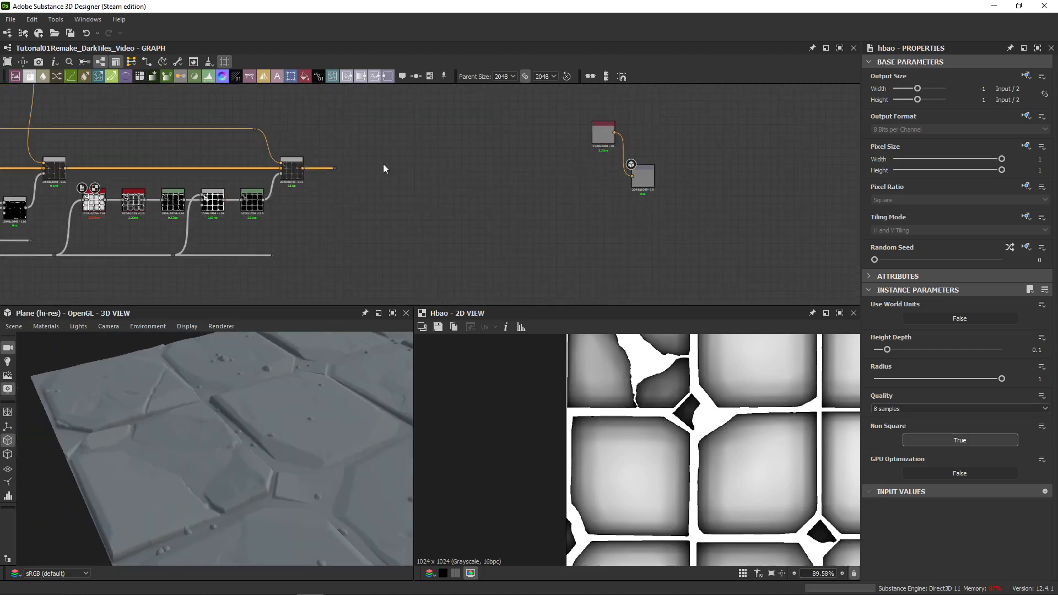
{"action": "left_click_drag", "start_coordinate": [338, 172], "coordinate": [633, 174]}
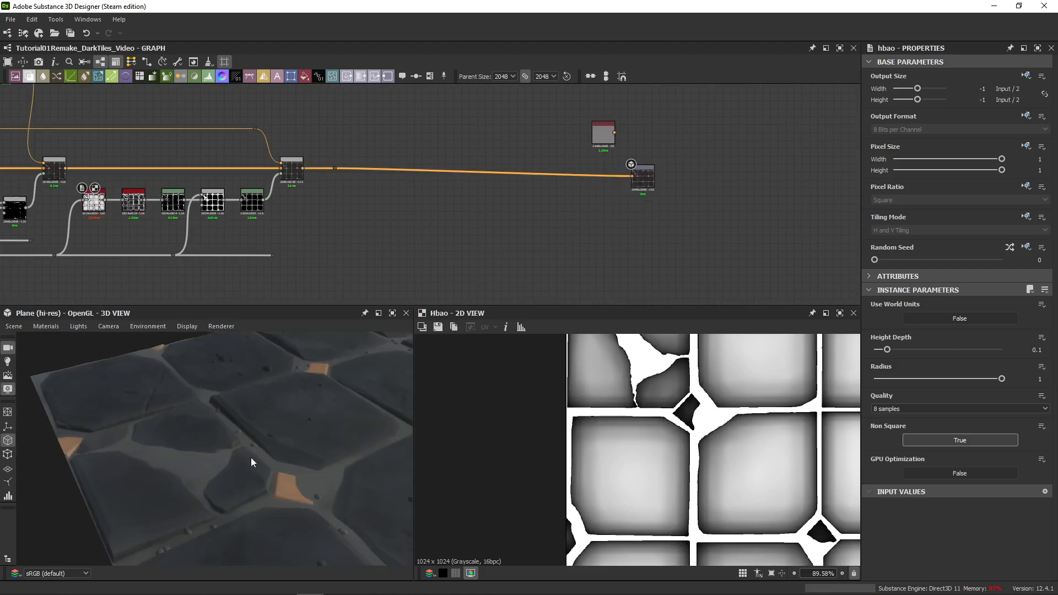
{"action": "left_click_drag", "start_coordinate": [281, 428], "coordinate": [237, 458]}
- Move the dot node after the last colour Blend closer to the Base Color output to make room for more nodes
{"action": "middle_click_drag", "start_coordinate": [365, 206], "coordinate": [603, 221]}
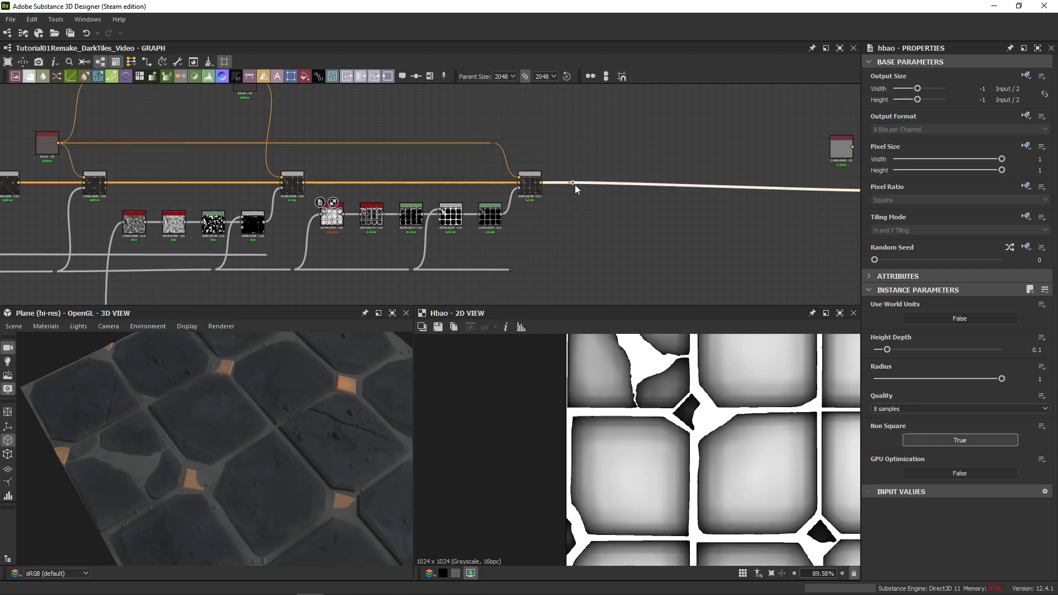
{"action": "left_click_drag", "start_coordinate": [575, 185], "coordinate": [743, 183]}
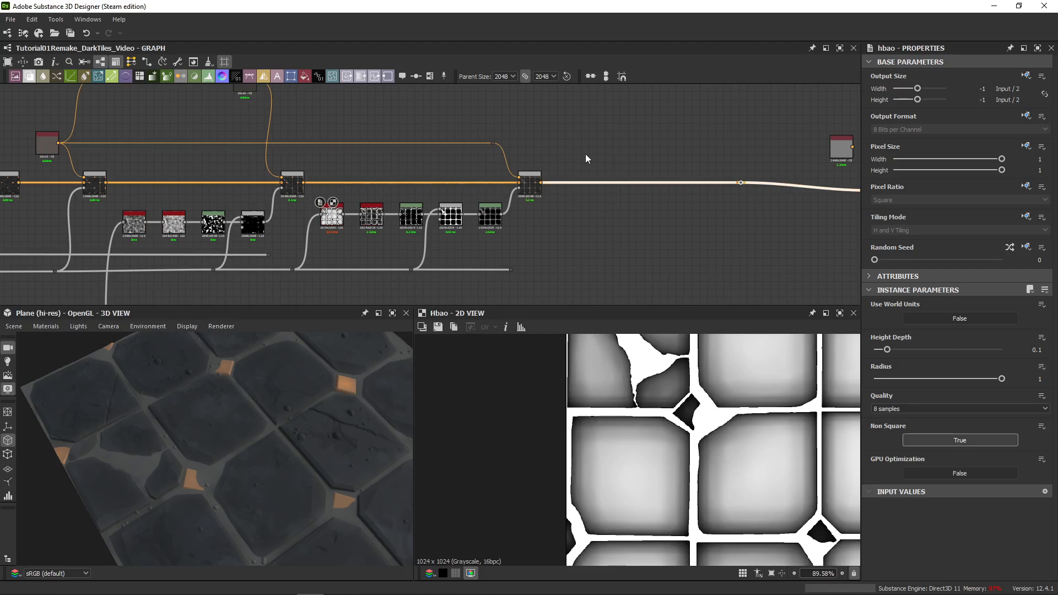
{"action": "middle_click_drag", "start_coordinate": [586, 158], "coordinate": [413, 164]}
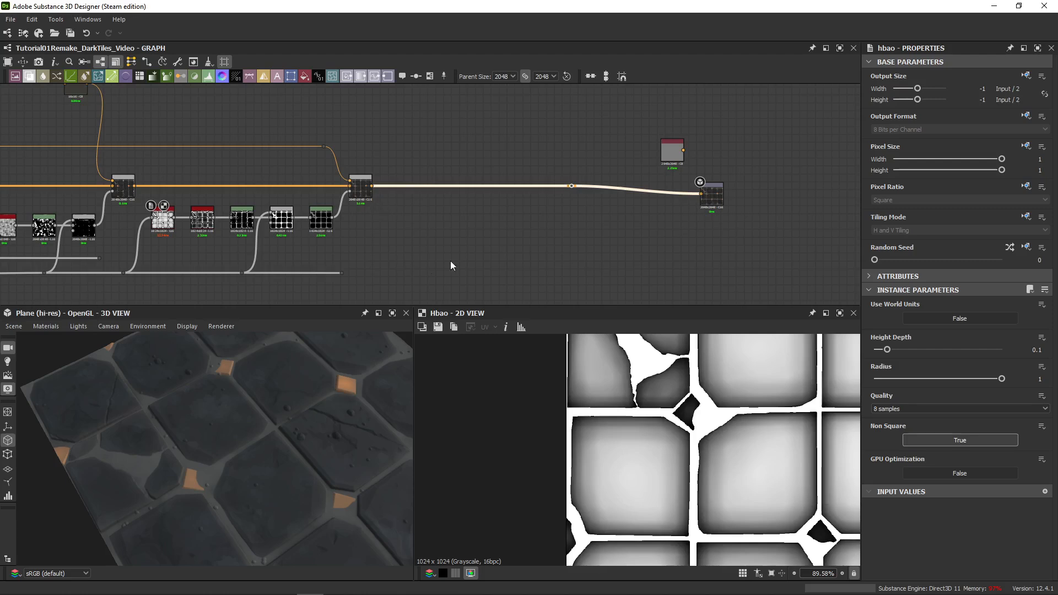
- Add an HSL node fed by the dot node that carries the gap colour
{"action": "middle_click_drag", "start_coordinate": [411, 155], "coordinate": [401, 188]}
{"action": "left_click_drag", "start_coordinate": [318, 180], "coordinate": [398, 179]}
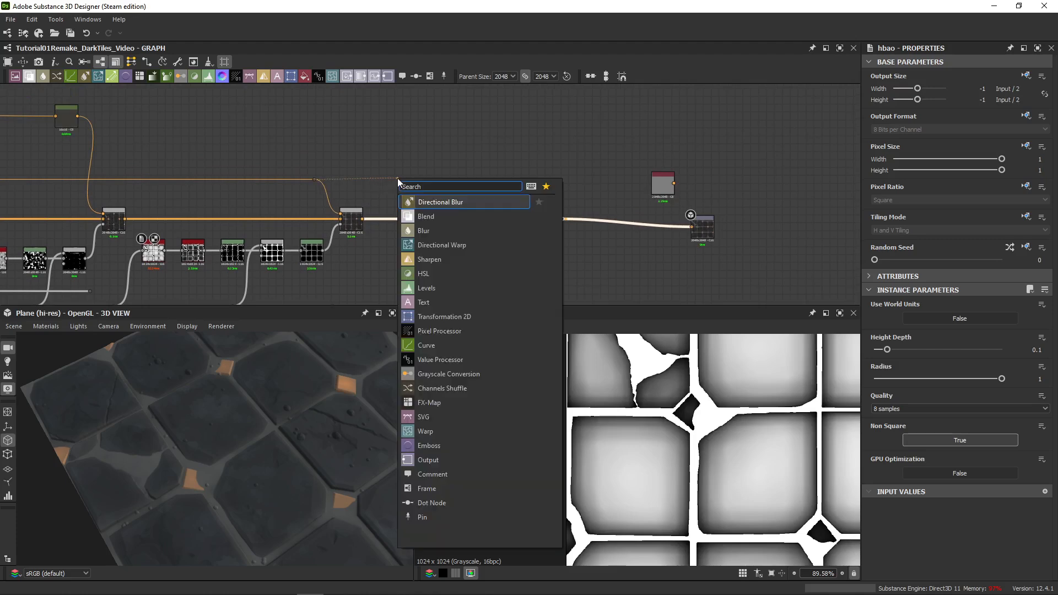
{"action": "type", "text": "hsl"}
{"action": "key", "text": "Return"}
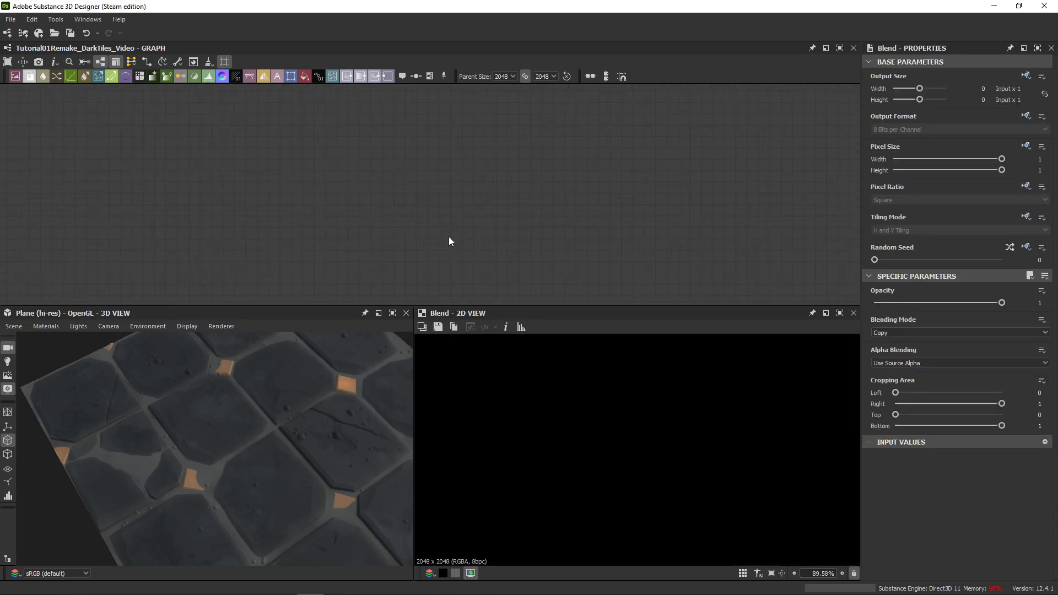
- Insert a new Blend between the last colour Blend and its dot node, with the HSL output as foreground
{"action": "scroll", "coordinate": [386, 216], "scroll_direction": "down", "scroll_amount": 4}
{"action": "scroll", "coordinate": [372, 251], "scroll_direction": "up", "scroll_amount": 4}
{"action": "middle_click_drag", "start_coordinate": [372, 253], "coordinate": [409, 131]}
{"action": "scroll", "coordinate": [408, 160], "scroll_direction": "up", "scroll_amount": 6}
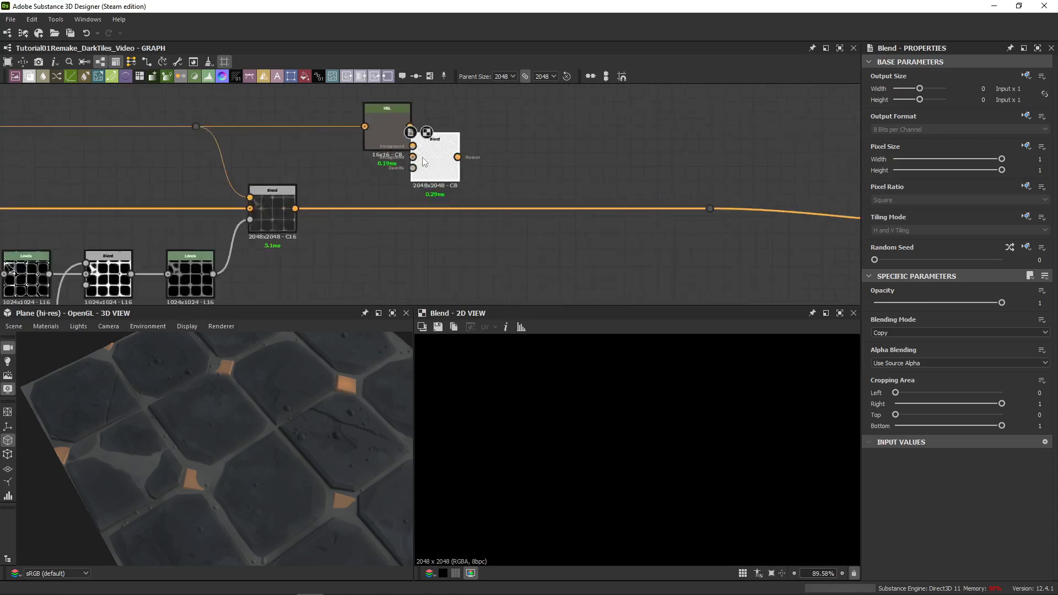
{"action": "left_click_drag", "start_coordinate": [432, 157], "coordinate": [474, 242]}
{"action": "left_click_drag", "start_coordinate": [296, 209], "coordinate": [710, 208]}
{"action": "left_click_drag", "start_coordinate": [410, 126], "coordinate": [554, 215]}
{"action": "middle_click_drag", "start_coordinate": [560, 208], "coordinate": [645, 164]}
{"action": "key", "text": "space"}
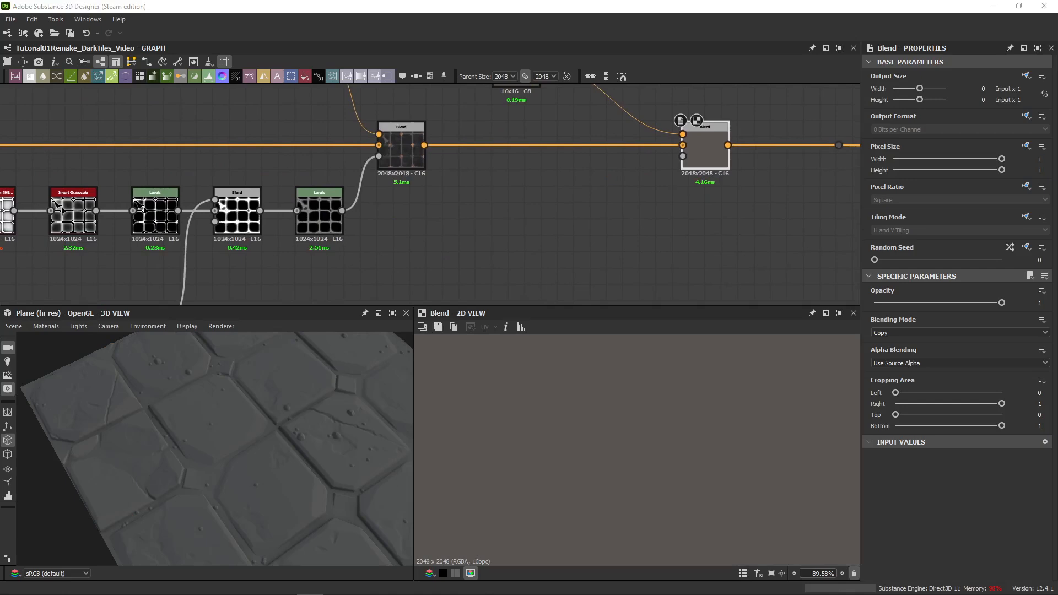
- Move the slope blur noise's dot node past the ambient occlusion mask chain and preview its output
{"action": "middle_click_drag", "start_coordinate": [468, 288], "coordinate": [844, 236]}
{"action": "scroll", "coordinate": [736, 247], "scroll_direction": "down", "scroll_amount": 4}
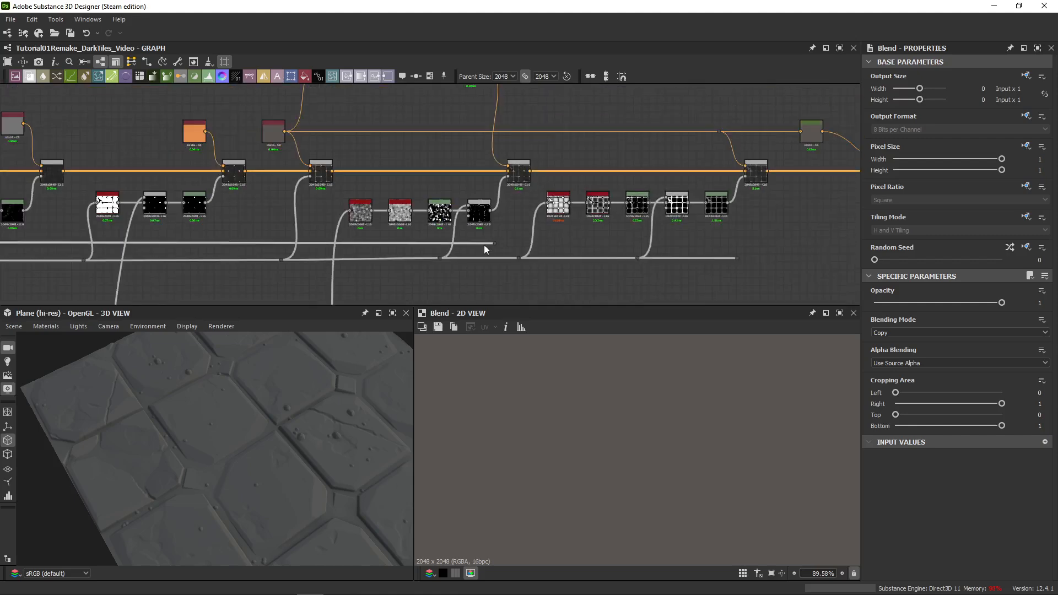
{"action": "middle_click_drag", "start_coordinate": [563, 263], "coordinate": [176, 227]}
{"action": "scroll", "coordinate": [158, 221], "scroll_direction": "up", "scroll_amount": 3}
{"action": "left_click_drag", "start_coordinate": [67, 194], "coordinate": [526, 193]}
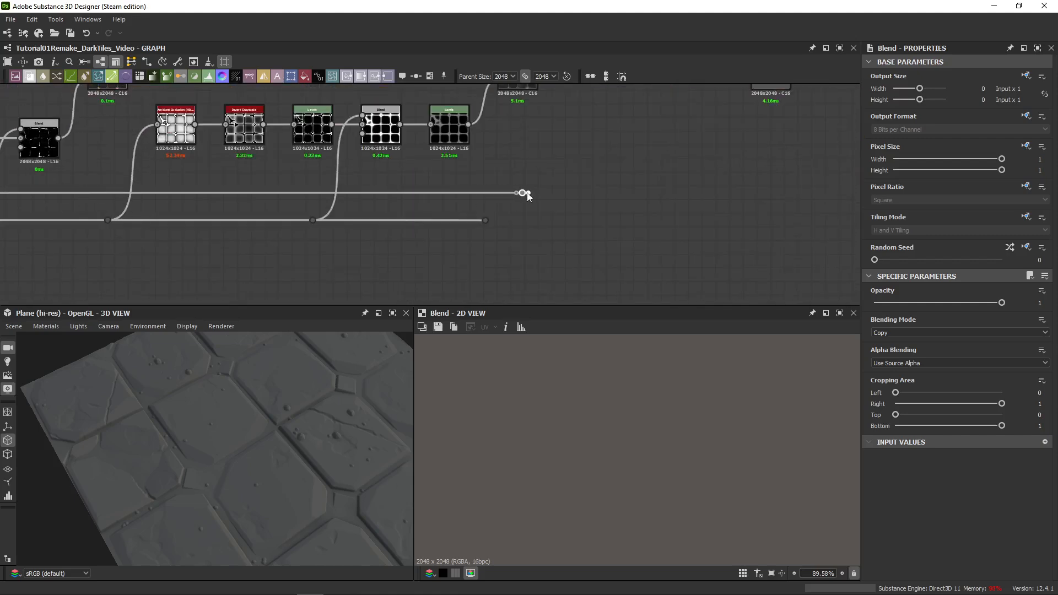
{"action": "double_click", "coordinate": [528, 193]}
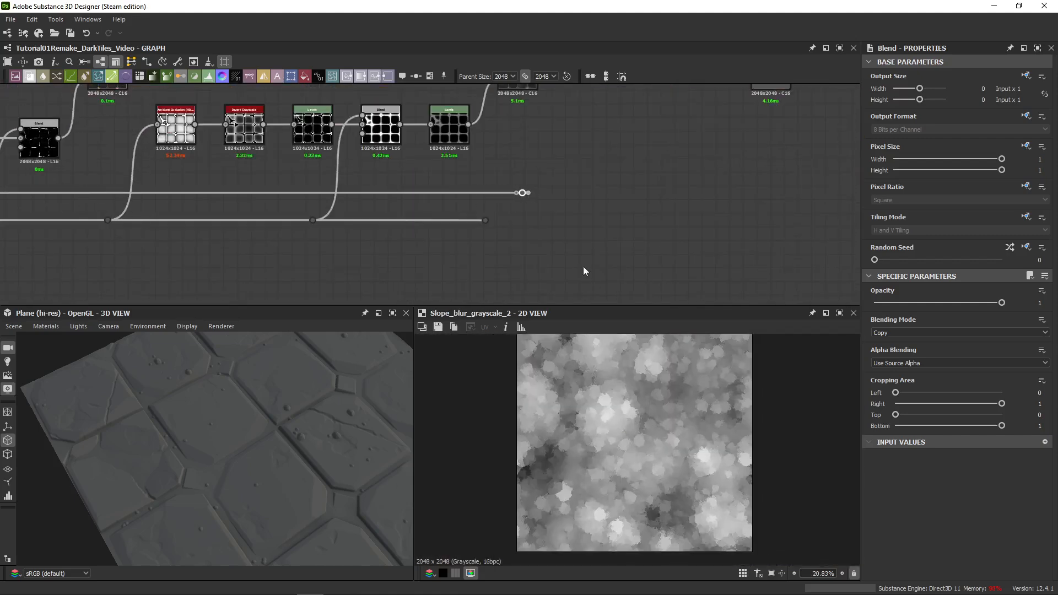
- Add a Transformation 2D node fed by the slope blur noise and apply its /2 scaling
{"action": "middle_click_drag", "start_coordinate": [557, 202], "coordinate": [460, 230]}
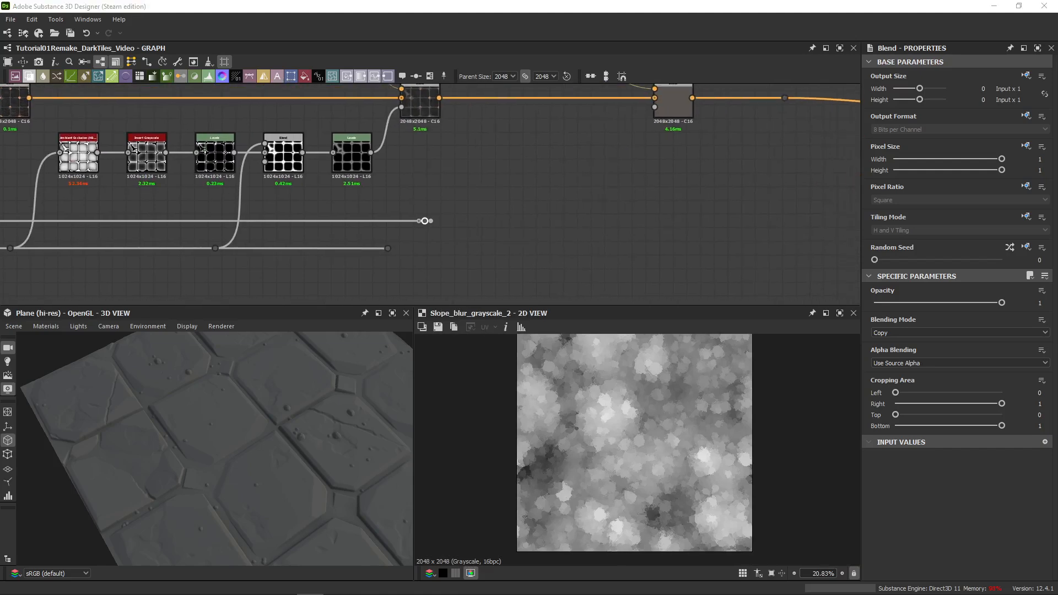
{"action": "left_click_drag", "start_coordinate": [436, 221], "coordinate": [468, 165]}
{"action": "type", "text": "2d"}
{"action": "left_click", "coordinate": [504, 189]}
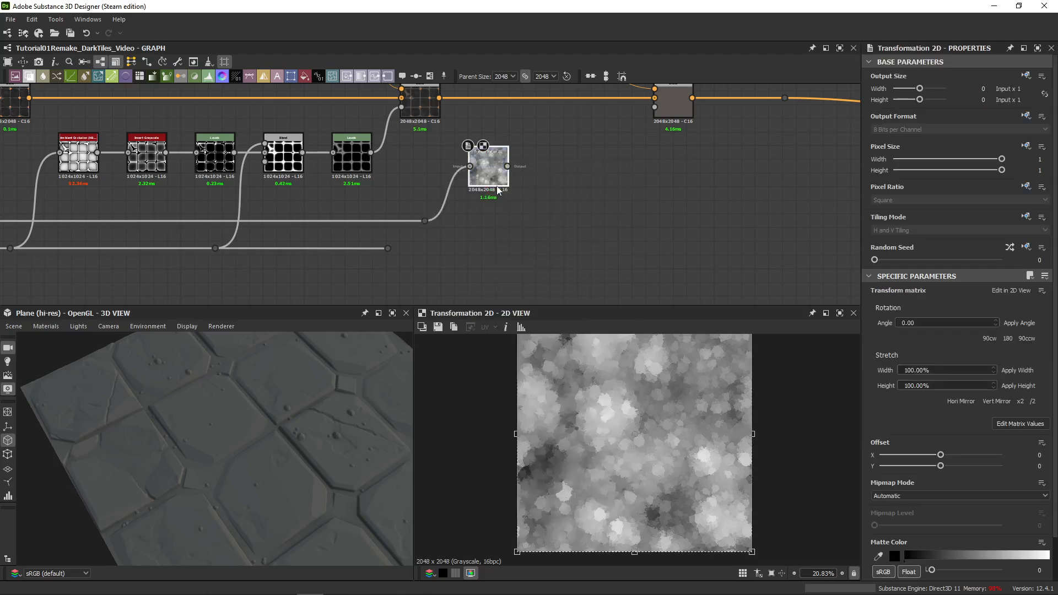
{"action": "left_click", "coordinate": [1032, 404]}
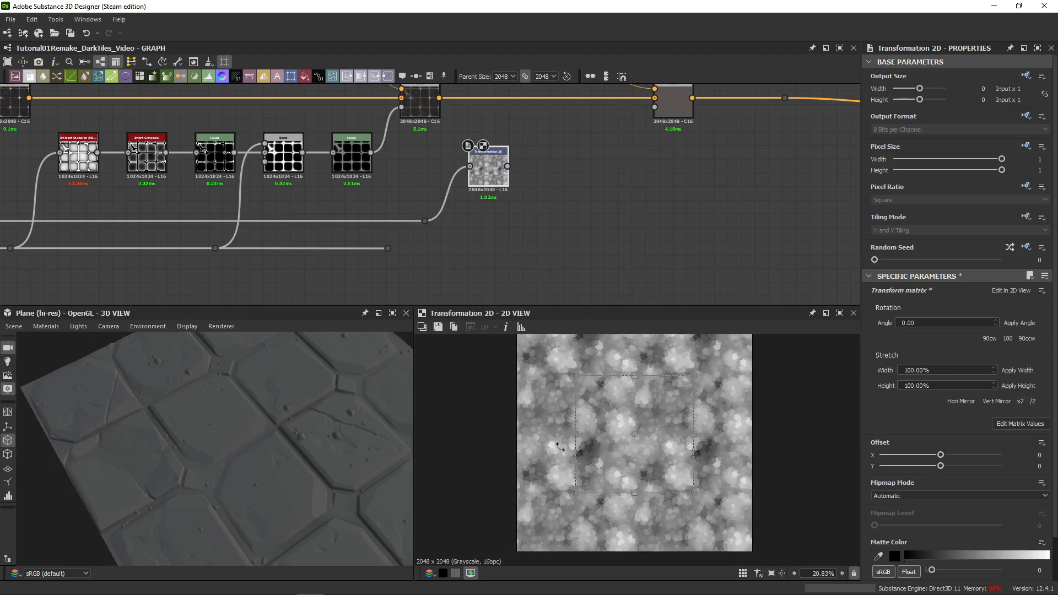
- Add a Levels node after the Transformation 2D, with Level In Low 0.5 and Level In High 0.88571
{"action": "middle_click_drag", "start_coordinate": [561, 181], "coordinate": [418, 234]}
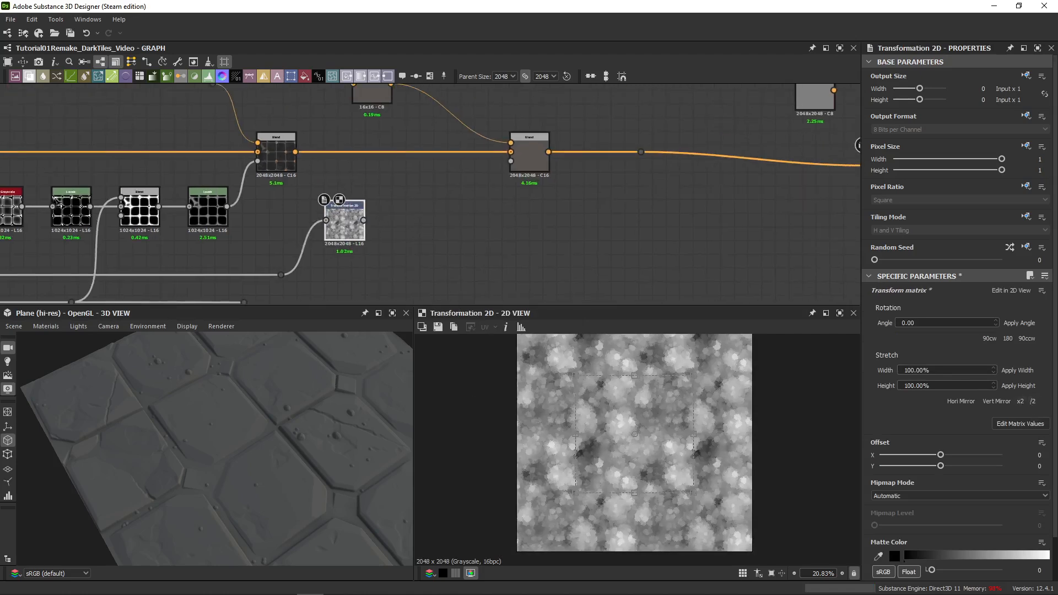
{"action": "key", "text": "Return"}
{"action": "left_click_drag", "start_coordinate": [431, 210], "coordinate": [395, 221]}
{"action": "left_click", "coordinate": [1045, 275]}
{"action": "middle_click_drag", "start_coordinate": [482, 219], "coordinate": [422, 215]}
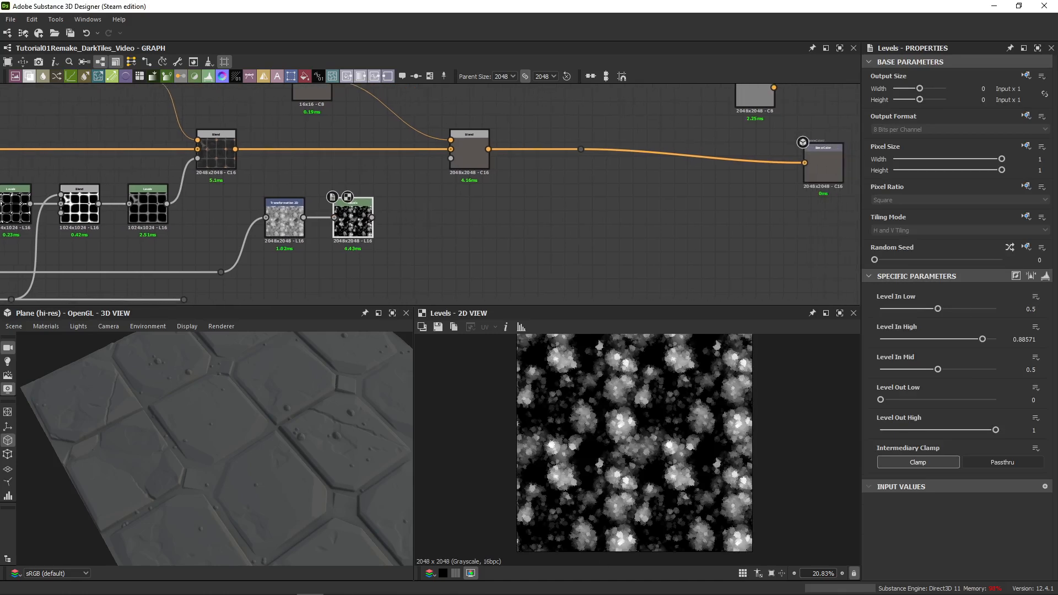
- Copy the Multiply Blend from the ambient occlusion mask chain and place the copy after the new Levels node, fed by its output
{"action": "left_click", "coordinate": [65, 198]}
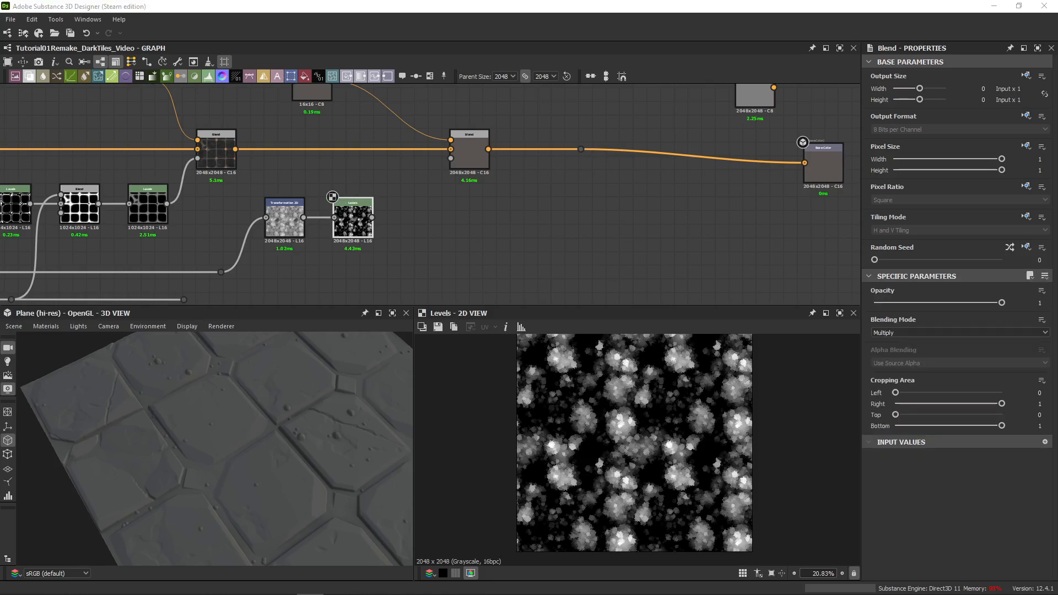
{"action": "left_click", "coordinate": [424, 216]}
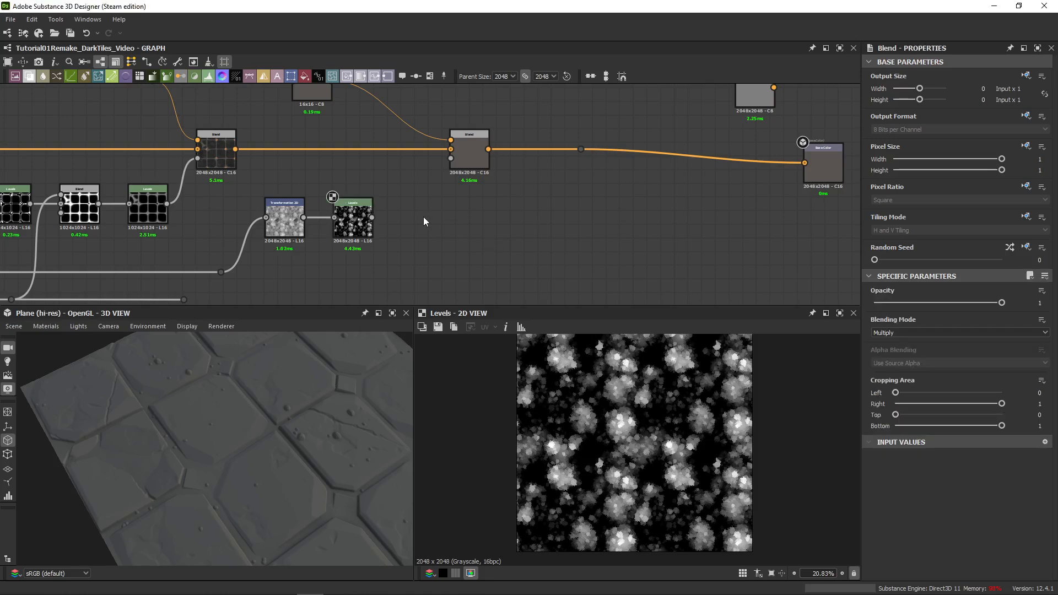
{"action": "key", "text": "ctrl+v"}
{"action": "mouse_move", "coordinate": [428, 205]}
{"action": "left_mouse_down"}
{"action": "mouse_move", "coordinate": [420, 227]}
{"action": "mouse_move", "coordinate": [417, 217]}
{"action": "left_mouse_up"}
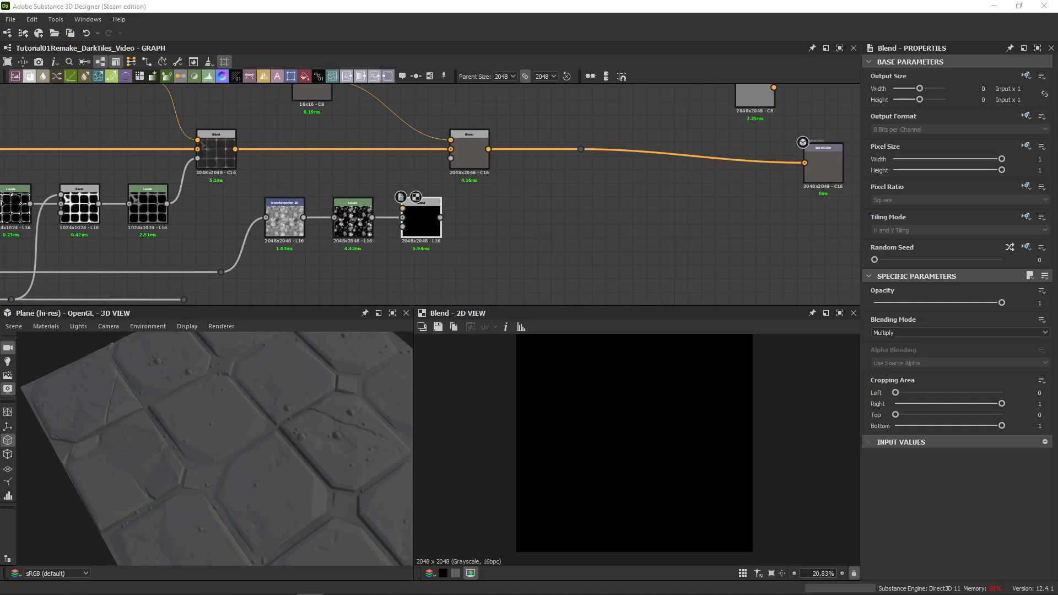
- Extend the gap mask's dot node towards the new Multiply Blend, connect it as the foreground and preview the Blend
{"action": "middle_click_drag", "start_coordinate": [177, 302], "coordinate": [232, 230]}
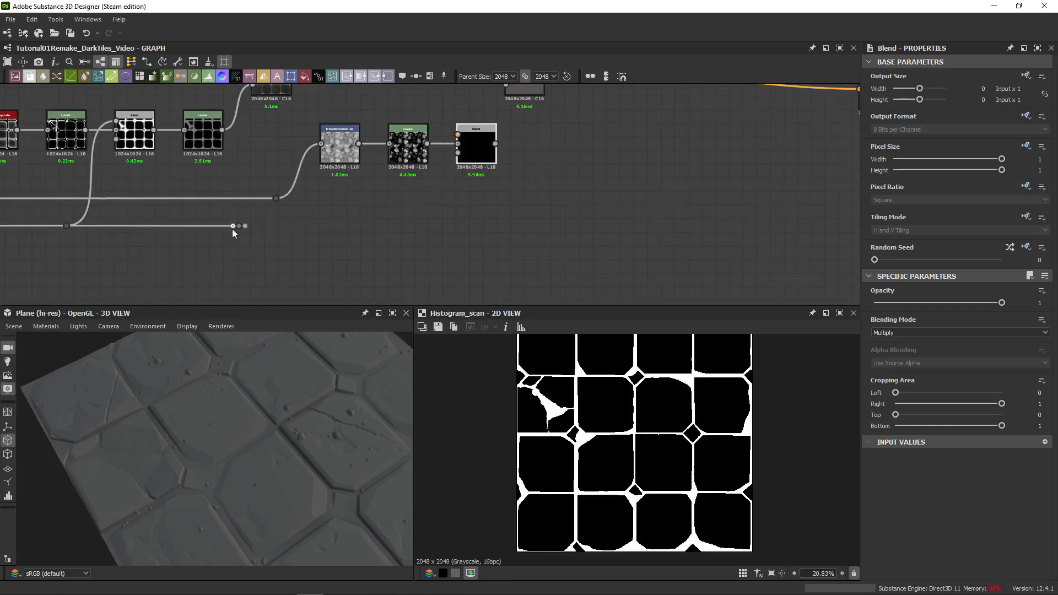
{"action": "left_click_drag", "start_coordinate": [240, 227], "coordinate": [411, 227]}
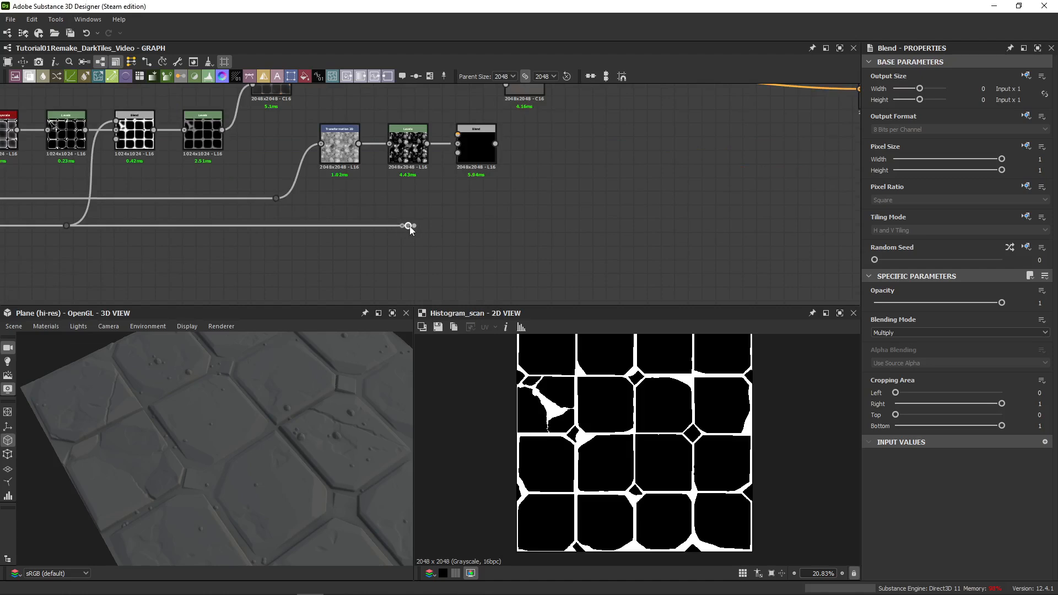
{"action": "left_click_drag", "start_coordinate": [471, 144], "coordinate": [472, 147]}
{"action": "double_click", "coordinate": [475, 154]}
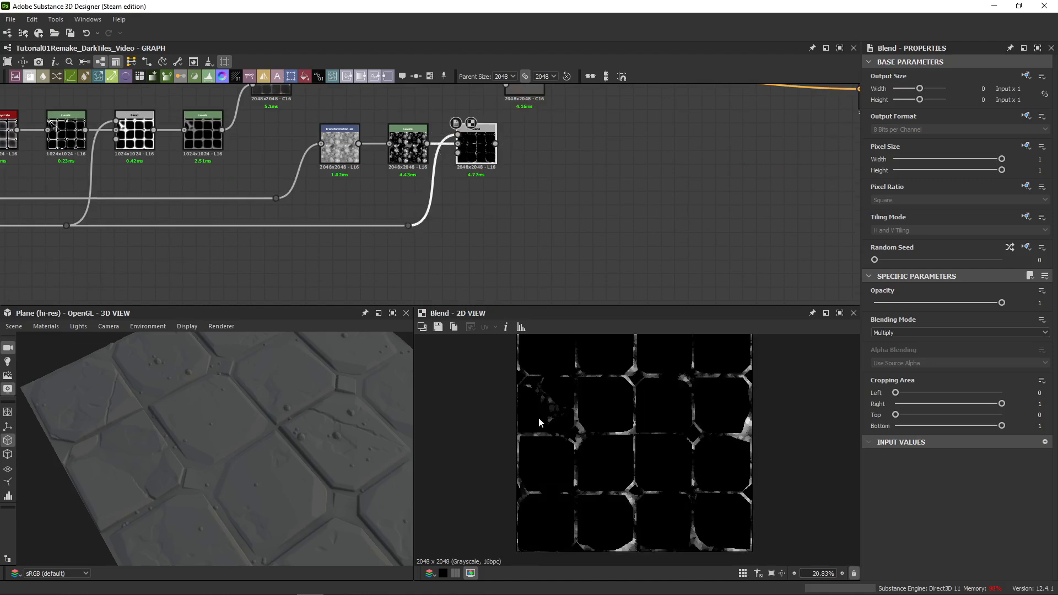
- Examine the new gap noise mask up close and compare it with the colour Blend before the ambient occlusion mask
{"action": "scroll", "coordinate": [551, 411], "scroll_direction": "up", "scroll_amount": 6}
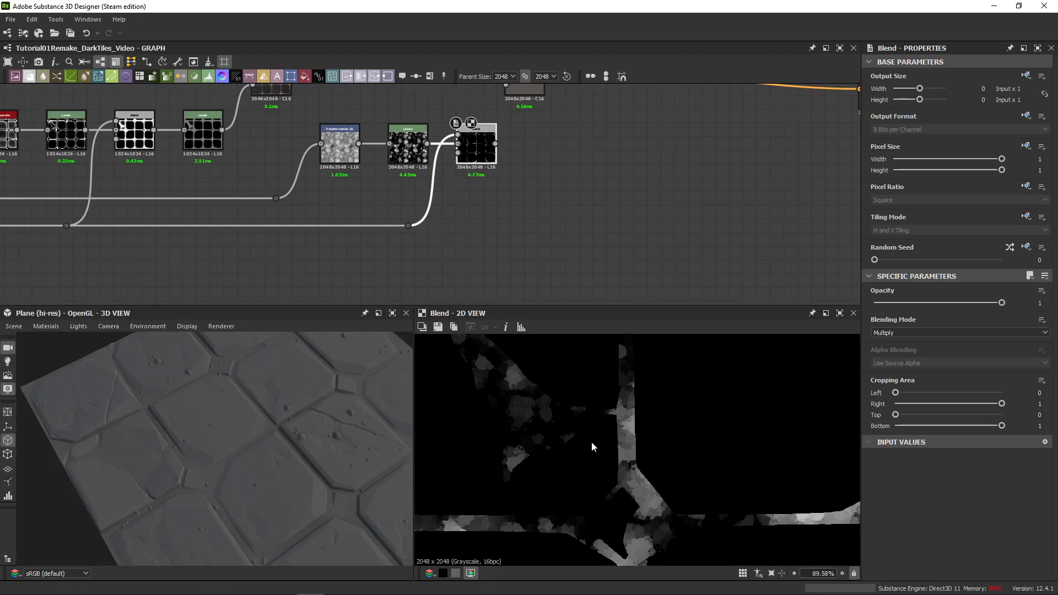
{"action": "middle_click_drag", "start_coordinate": [234, 172], "coordinate": [666, 246]}
{"action": "double_click", "coordinate": [292, 154]}
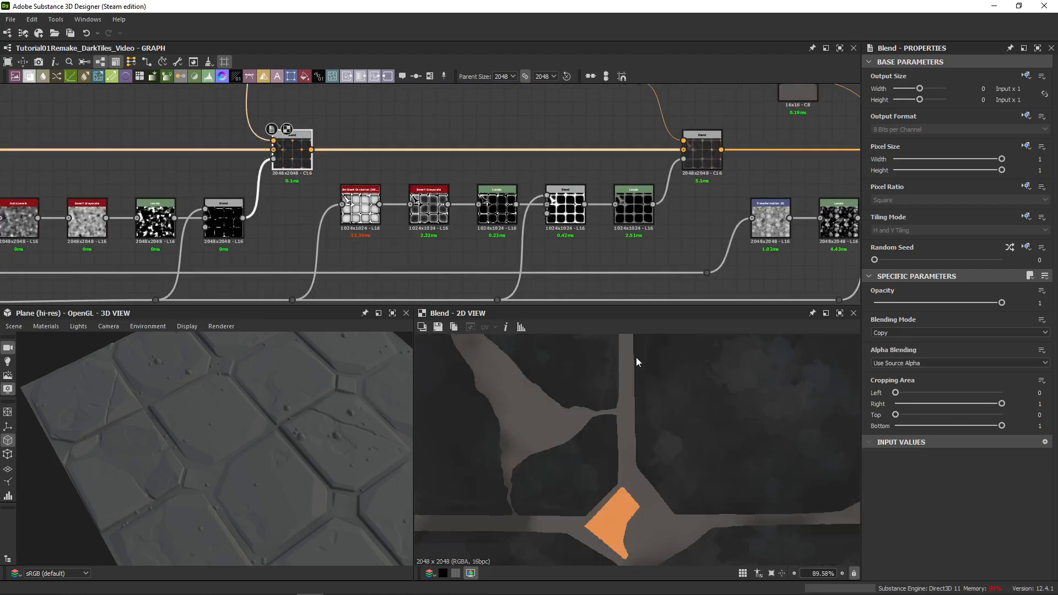
{"action": "scroll", "coordinate": [499, 519], "scroll_direction": "up", "scroll_amount": 2}
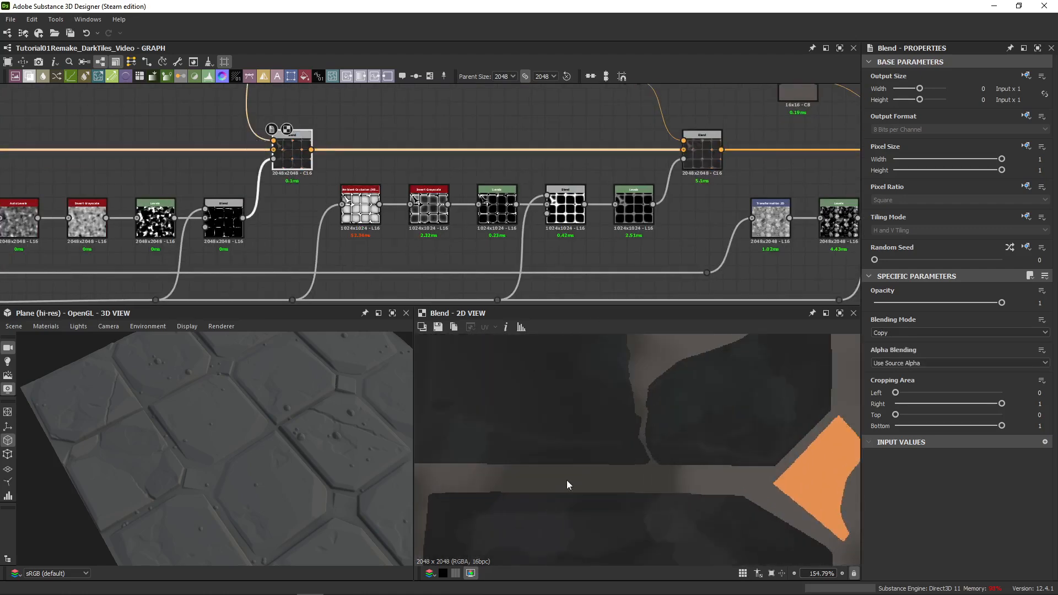
- Compare the new Multiply Blend mask with the ambient occlusion colour Blend and the Blend fed by the HSL node
{"action": "middle_click_drag", "start_coordinate": [711, 228], "coordinate": [299, 236]}
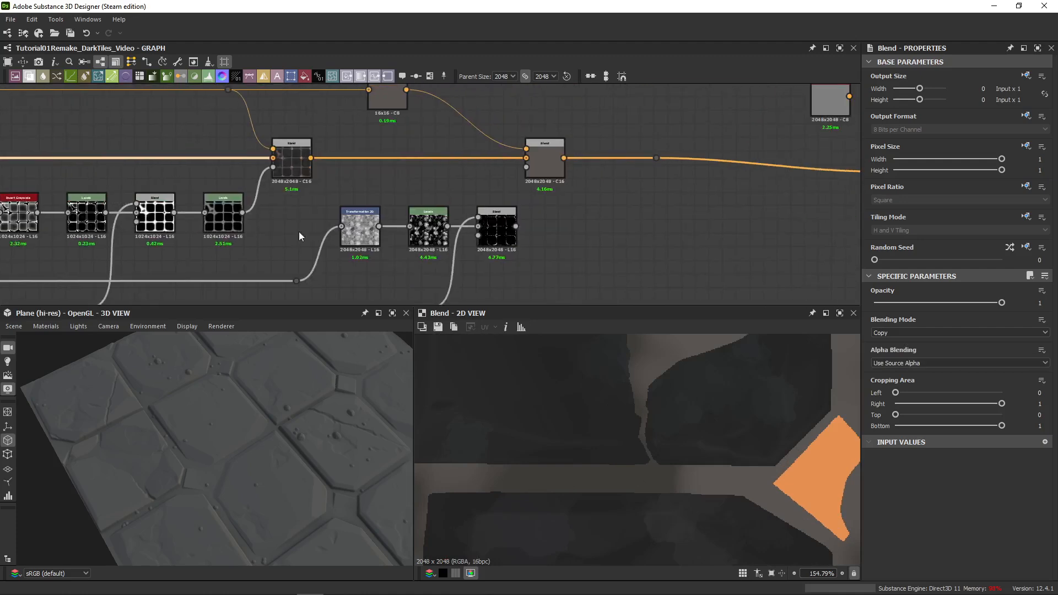
{"action": "double_click", "coordinate": [508, 236]}
{"action": "scroll", "coordinate": [564, 446], "scroll_direction": "down", "scroll_amount": 3}
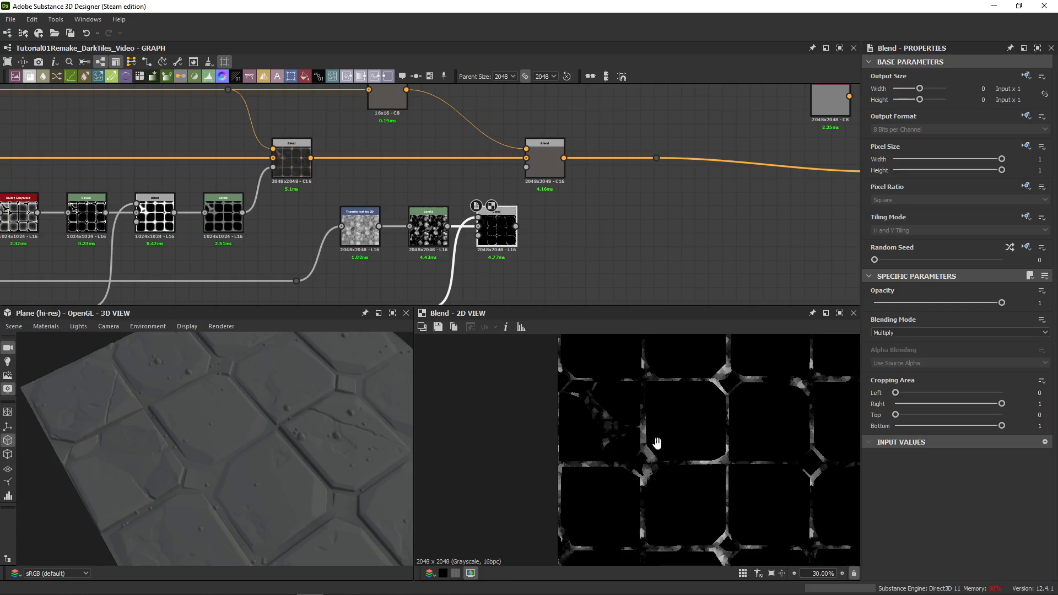
{"action": "scroll", "coordinate": [619, 432], "scroll_direction": "up", "scroll_amount": 4}
{"action": "double_click", "coordinate": [292, 161]}
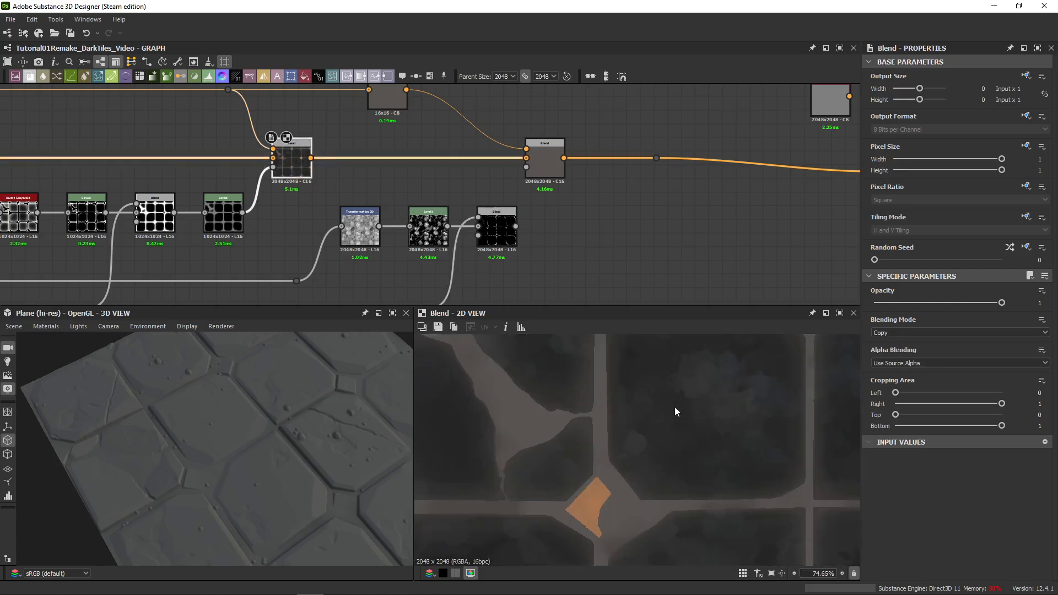
{"action": "double_click", "coordinate": [544, 162]}
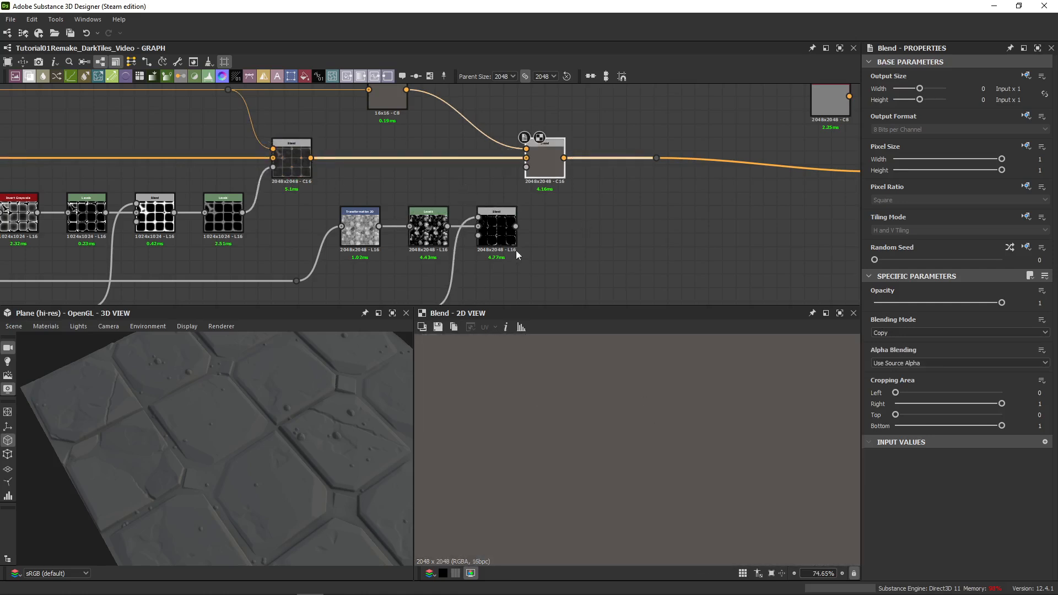
{"action": "double_click", "coordinate": [515, 247]}
{"action": "middle_click_drag", "start_coordinate": [493, 283], "coordinate": [489, 301]}
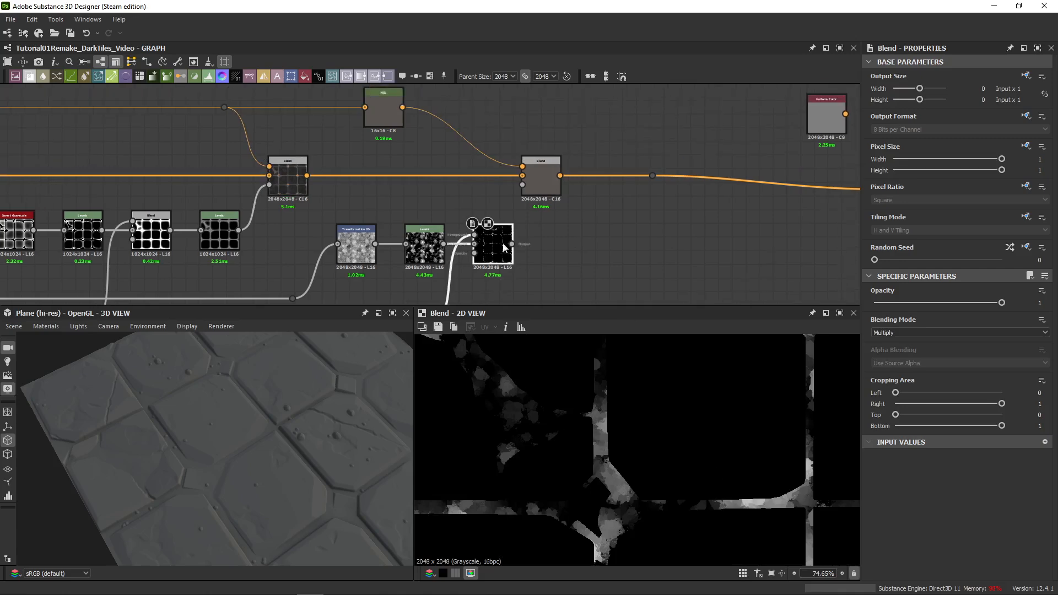
- Connect the gap noise Multiply Blend as the mask of the HSL colour Blend, preview it and move the HSL node closer to the Blend
{"action": "left_click_drag", "start_coordinate": [512, 244], "coordinate": [543, 184]}
{"action": "double_click", "coordinate": [560, 185]}
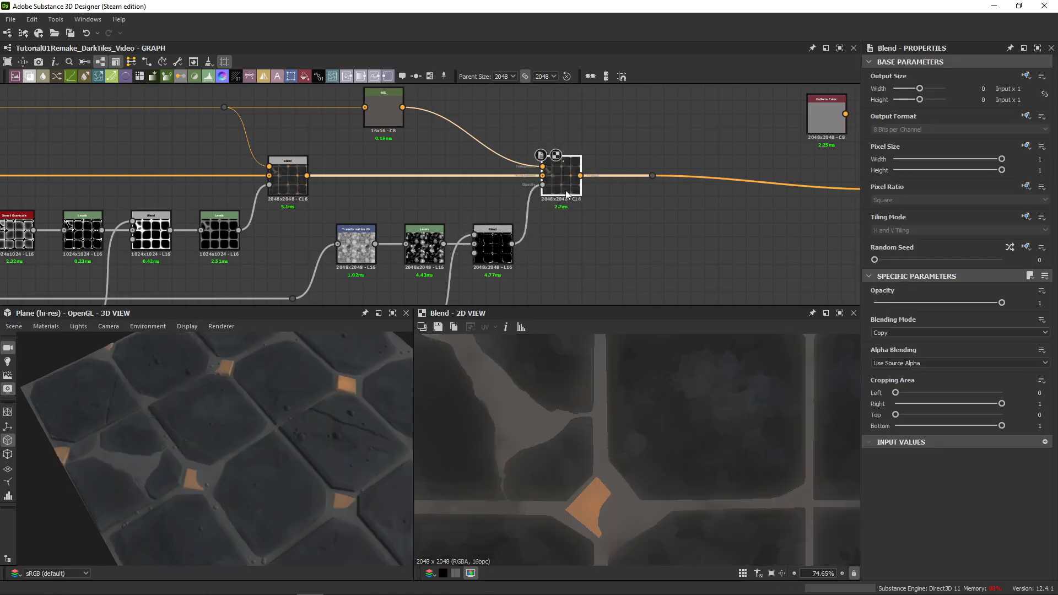
{"action": "scroll", "coordinate": [538, 424], "scroll_direction": "down", "scroll_amount": 3}
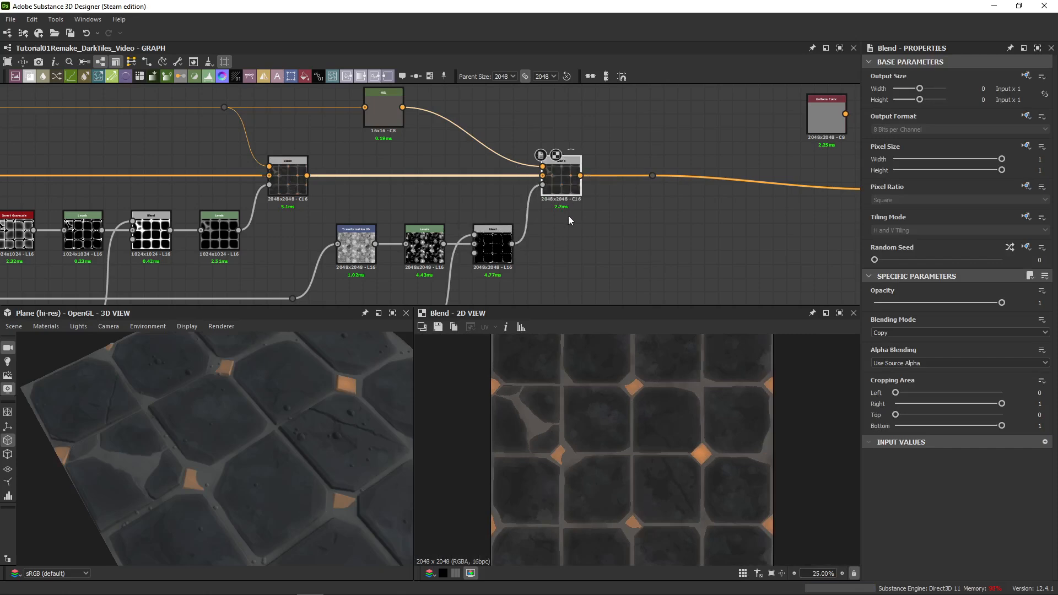
{"action": "left_click_drag", "start_coordinate": [384, 113], "coordinate": [486, 113]}
{"action": "left_click", "coordinate": [495, 245]}
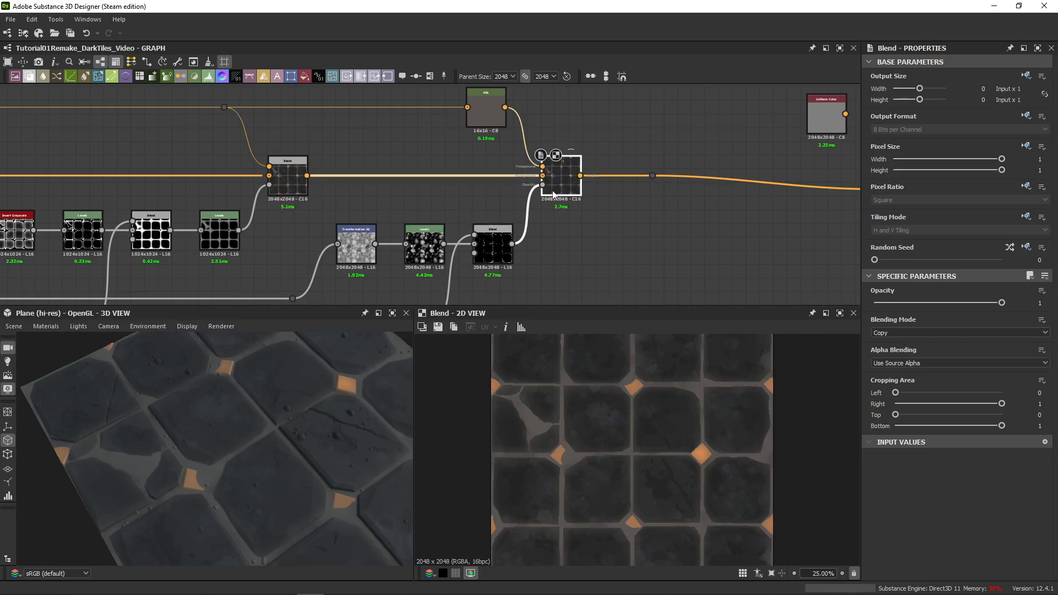
- Try shifting the midtones of the gap noise mask's Levels histogram and undo the change
{"action": "left_click", "coordinate": [424, 248]}
{"action": "left_click", "coordinate": [1045, 276]}
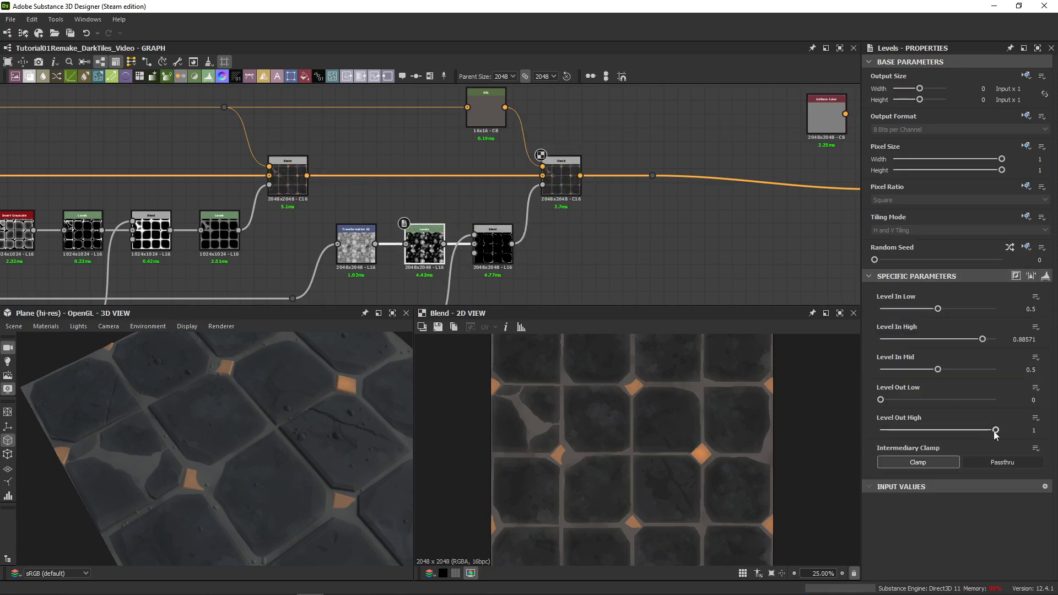
{"action": "left_click", "coordinate": [1046, 276]}
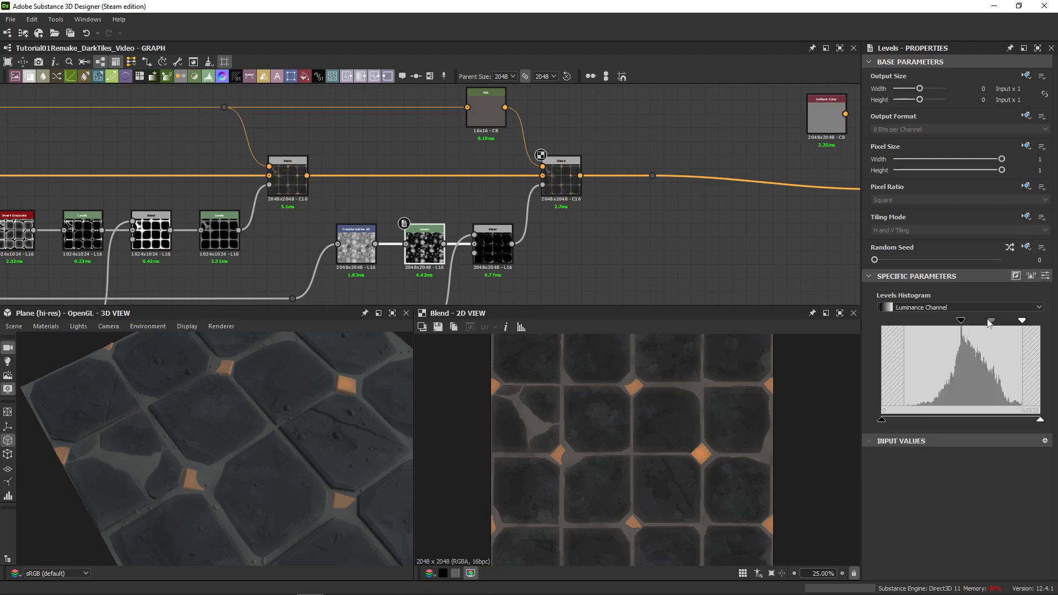
{"action": "left_click_drag", "start_coordinate": [992, 321], "coordinate": [989, 324]}
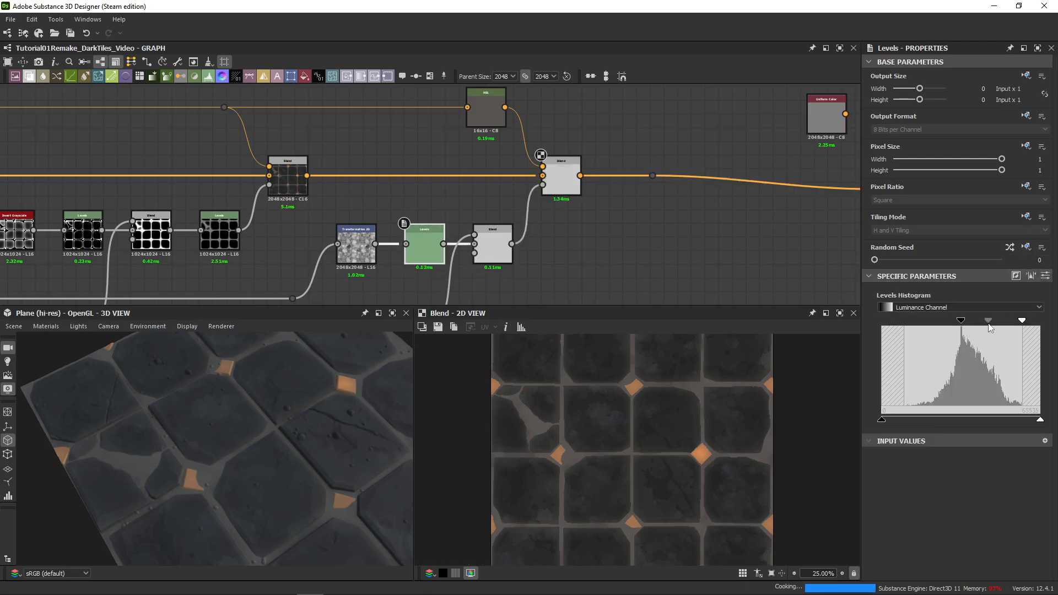
{"action": "key", "text": "ctrl+z"}
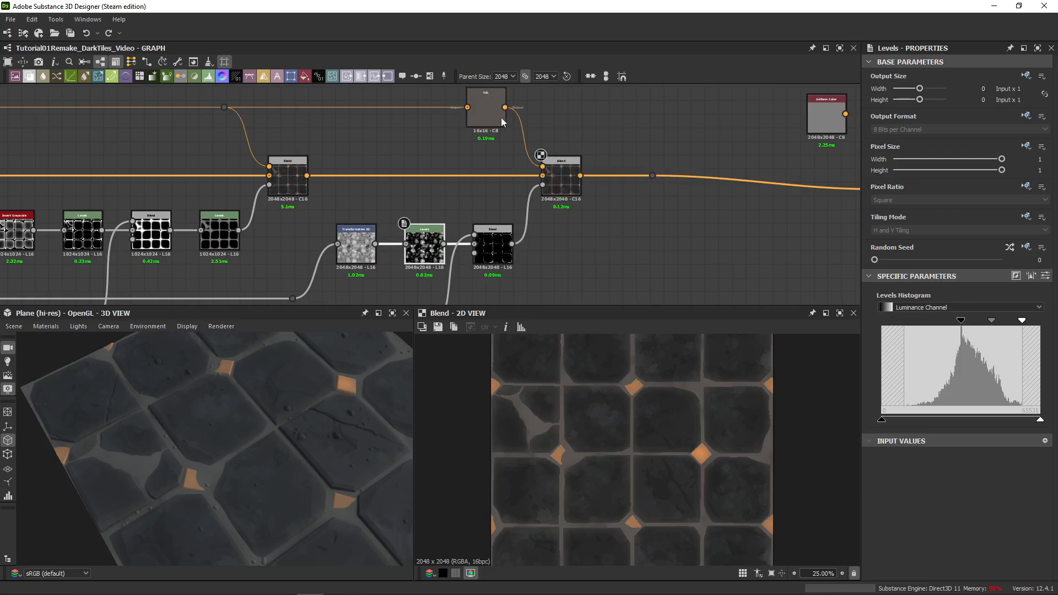
- Set the Lightness of the HSL node feeding the latest colour Blend to 0.45 and inspect the blended gaps
{"action": "left_click", "coordinate": [489, 118]}
{"action": "double_click", "coordinate": [488, 113]}
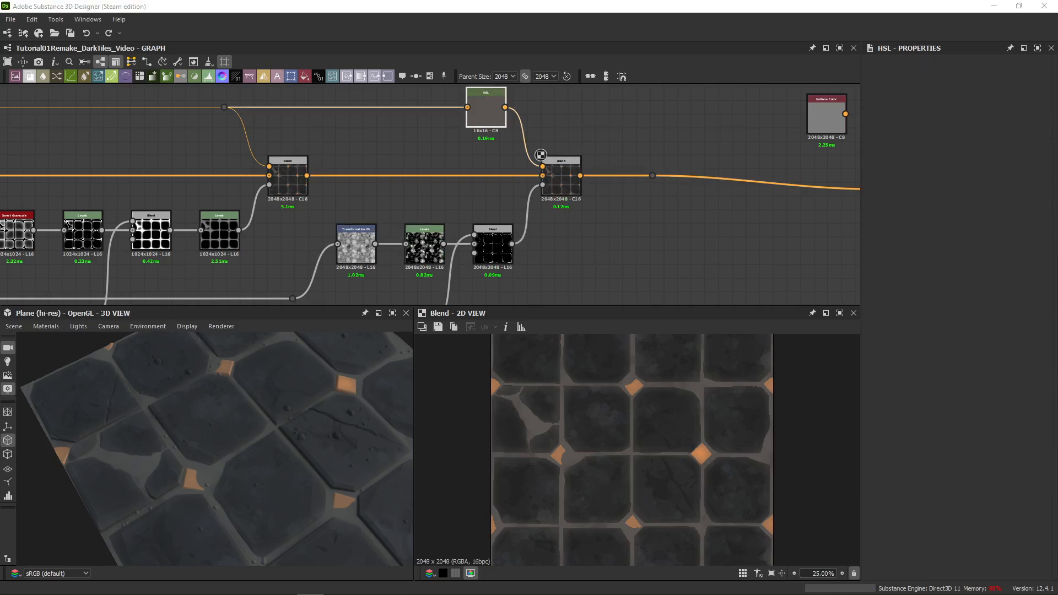
{"action": "double_click", "coordinate": [553, 184]}
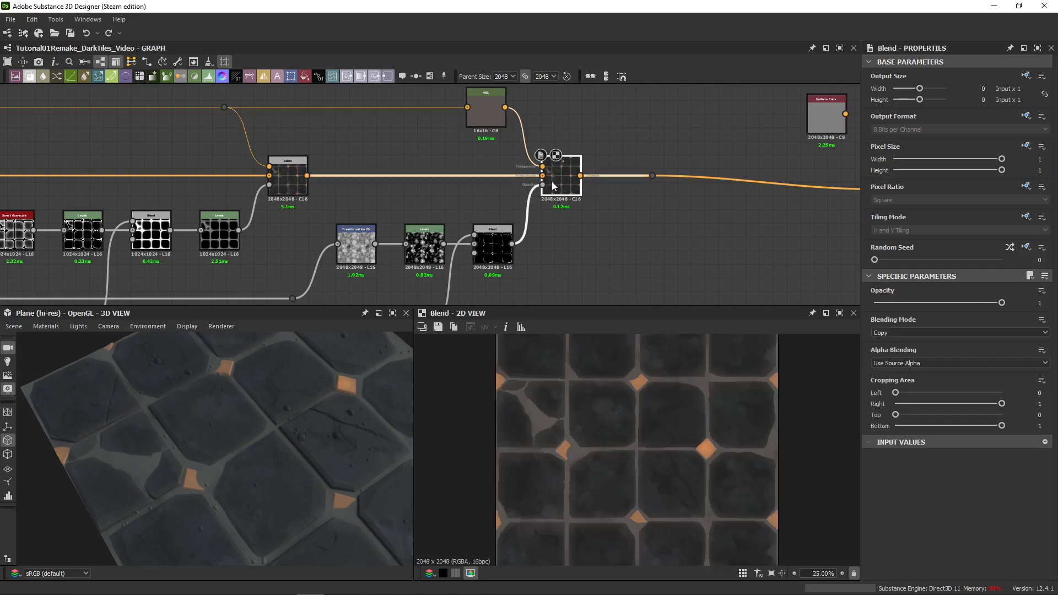
{"action": "left_click", "coordinate": [492, 114]}
{"action": "scroll", "coordinate": [1026, 360], "scroll_direction": "up", "scroll_amount": 5}
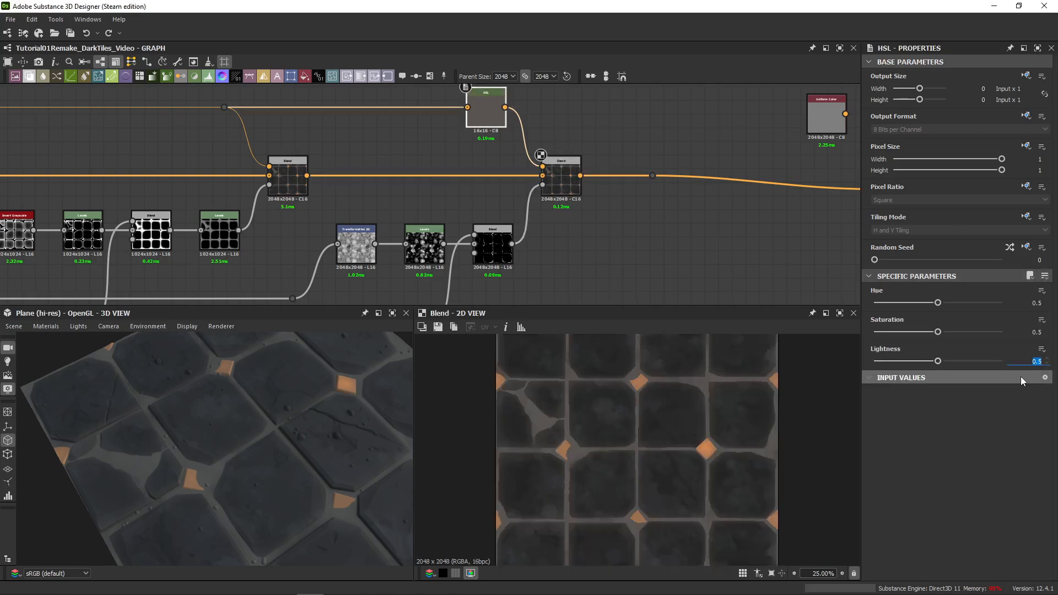
{"action": "type", "text": ".45"}
{"action": "key", "text": "Return"}
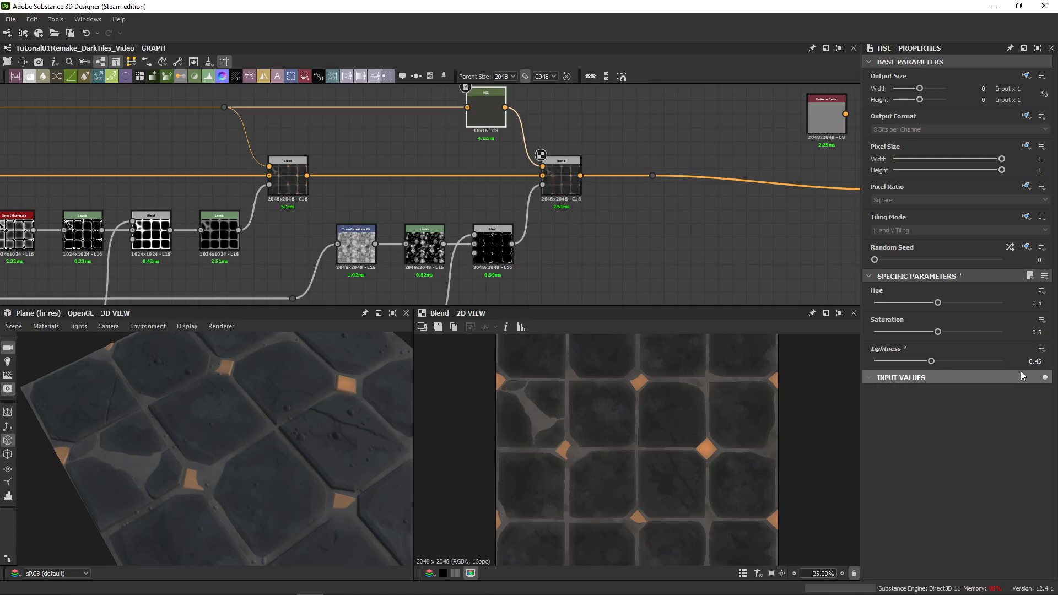
{"action": "scroll", "coordinate": [562, 458], "scroll_direction": "up", "scroll_amount": 8}
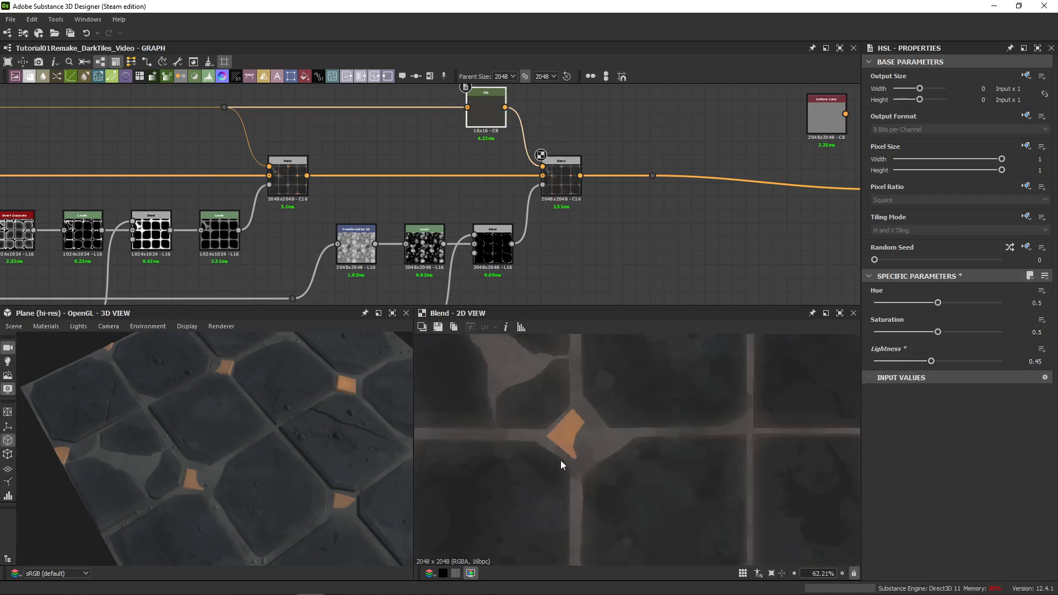
{"action": "left_click", "coordinate": [563, 167]}
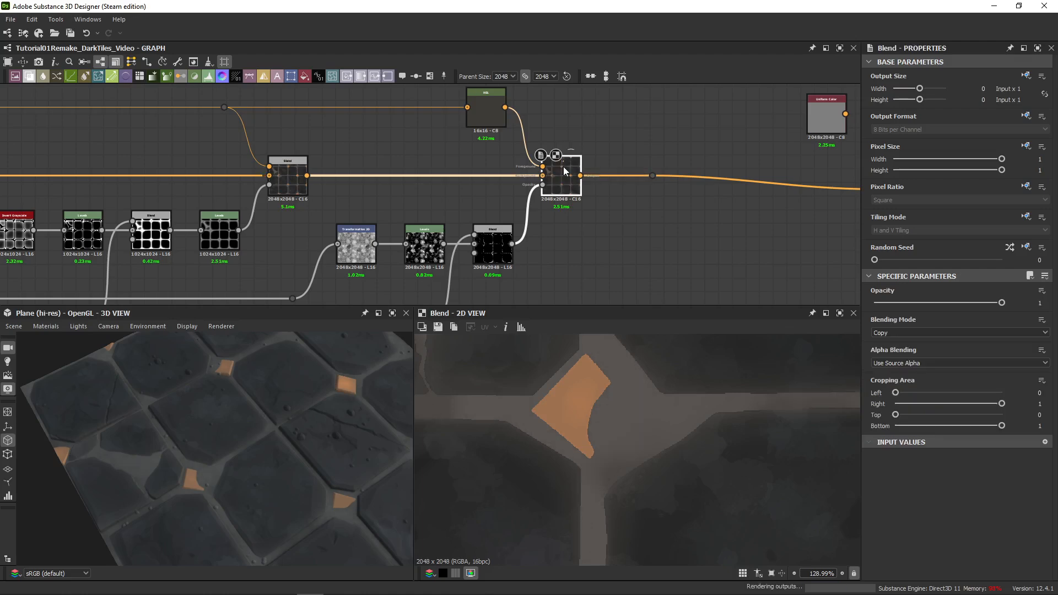
{"action": "scroll", "coordinate": [560, 379], "scroll_direction": "down", "scroll_amount": 5}
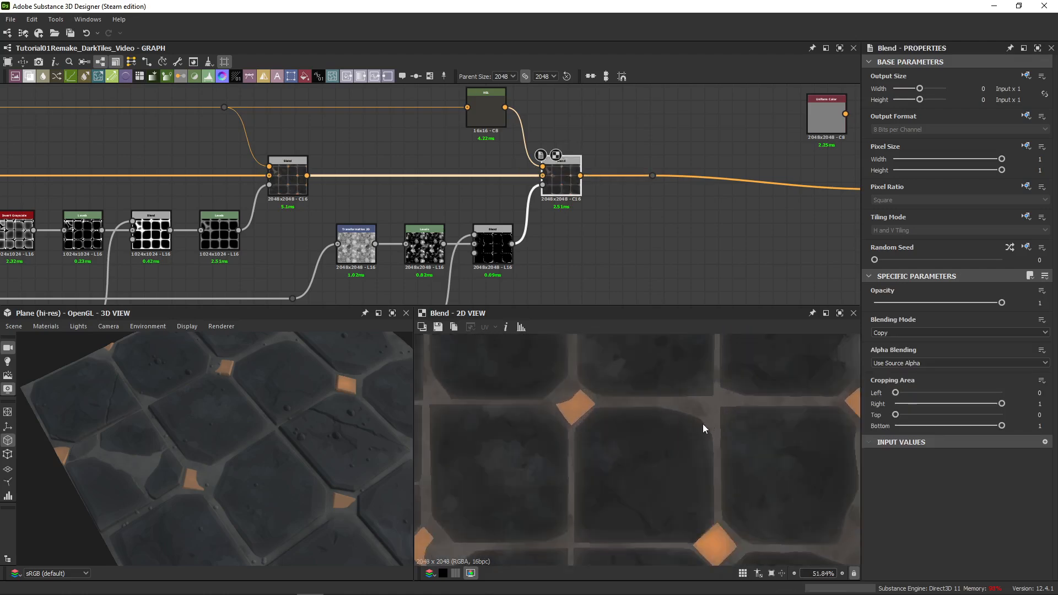
- Move the Base Color output, the Uniform Color node and the other outputs further along the graph to make room after the latest colour Blend
{"action": "middle_click_drag", "start_coordinate": [668, 245], "coordinate": [358, 267]}
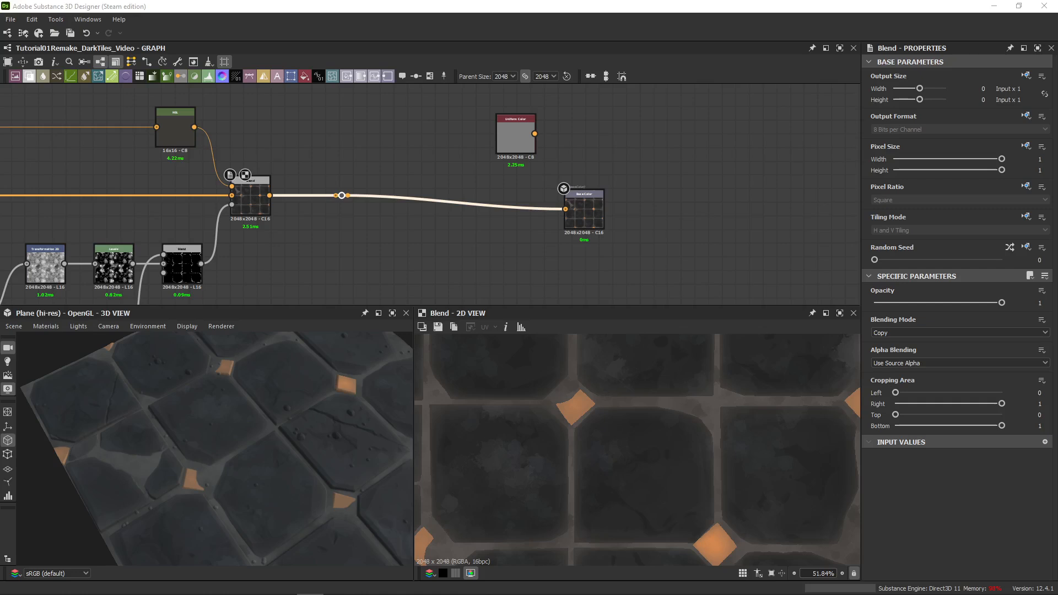
{"action": "scroll", "coordinate": [497, 237], "scroll_direction": "down", "scroll_amount": 6}
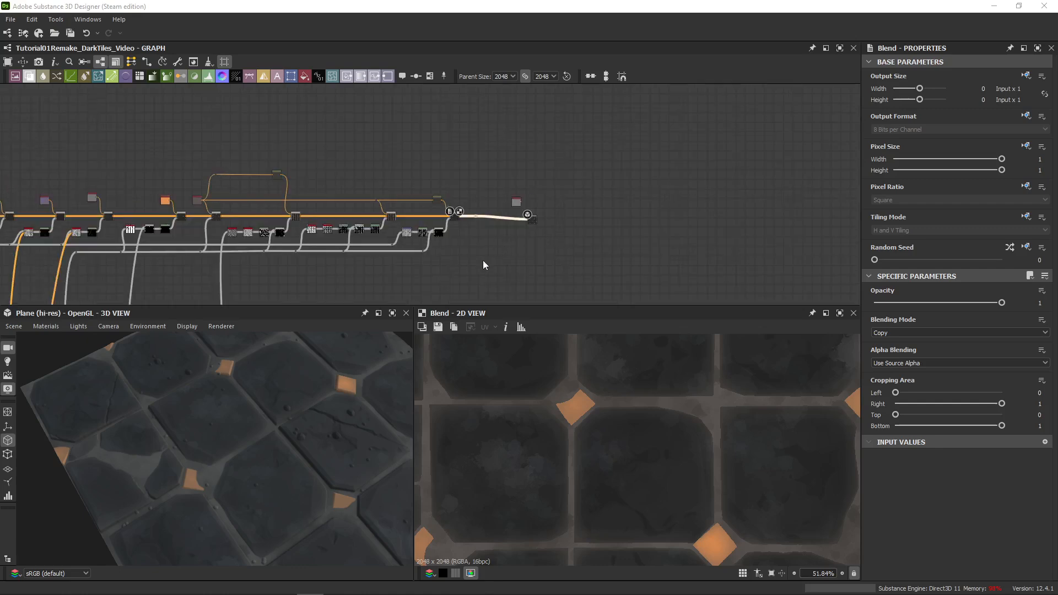
{"action": "middle_click_drag", "start_coordinate": [482, 260], "coordinate": [393, 188]}
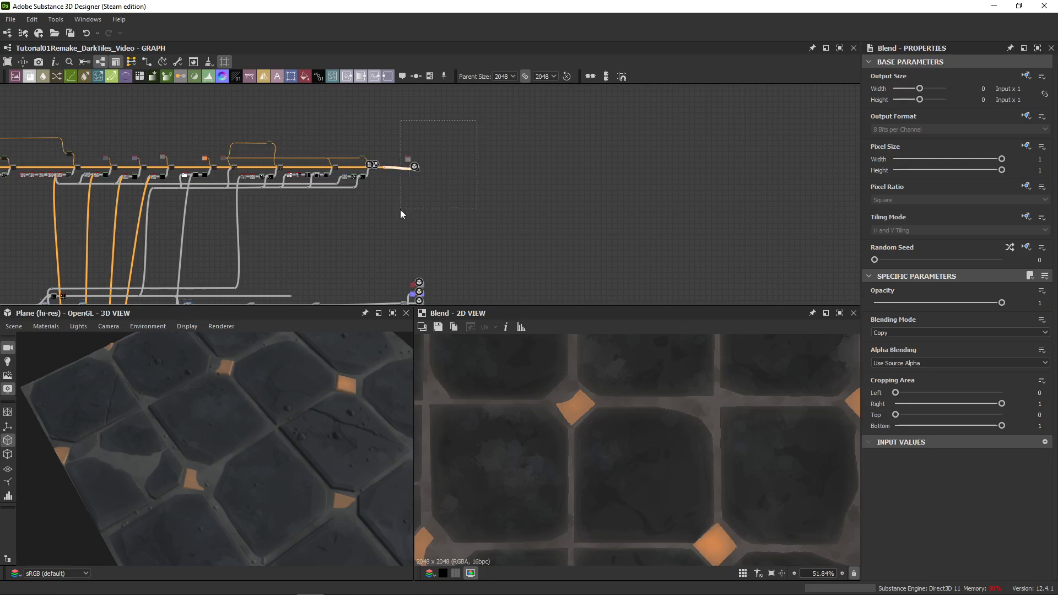
{"action": "left_click_drag", "start_coordinate": [399, 221], "coordinate": [396, 231]}
{"action": "scroll", "coordinate": [463, 273], "scroll_direction": "down", "scroll_amount": 4}
{"action": "middle_click_drag", "start_coordinate": [465, 274], "coordinate": [455, 126]}
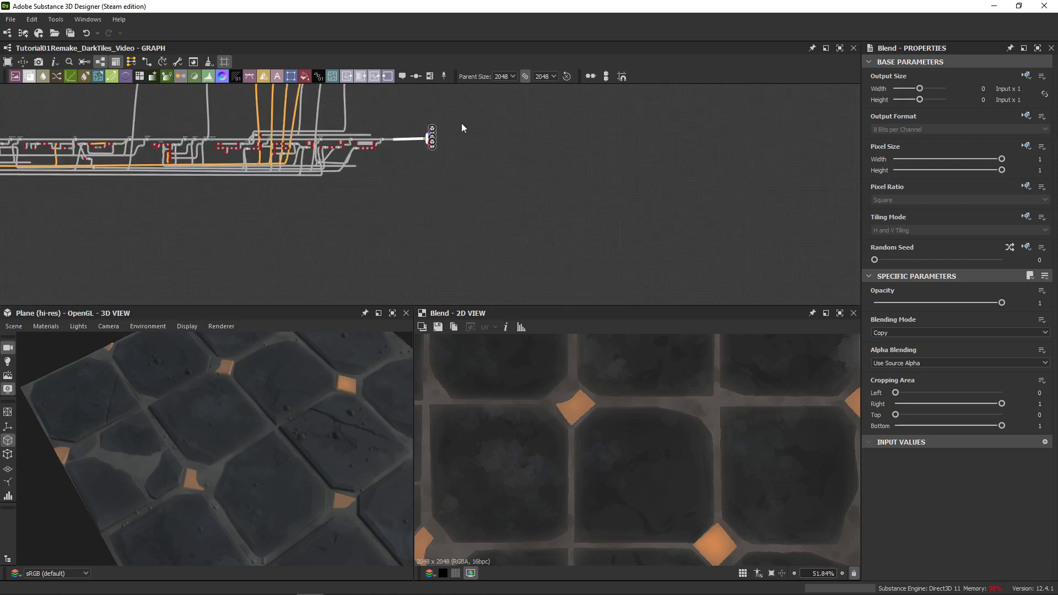
{"action": "key", "text": "f"}
{"action": "left_click_drag", "start_coordinate": [423, 217], "coordinate": [809, 216]}
{"action": "scroll", "coordinate": [433, 216], "scroll_direction": "up", "scroll_amount": 4}
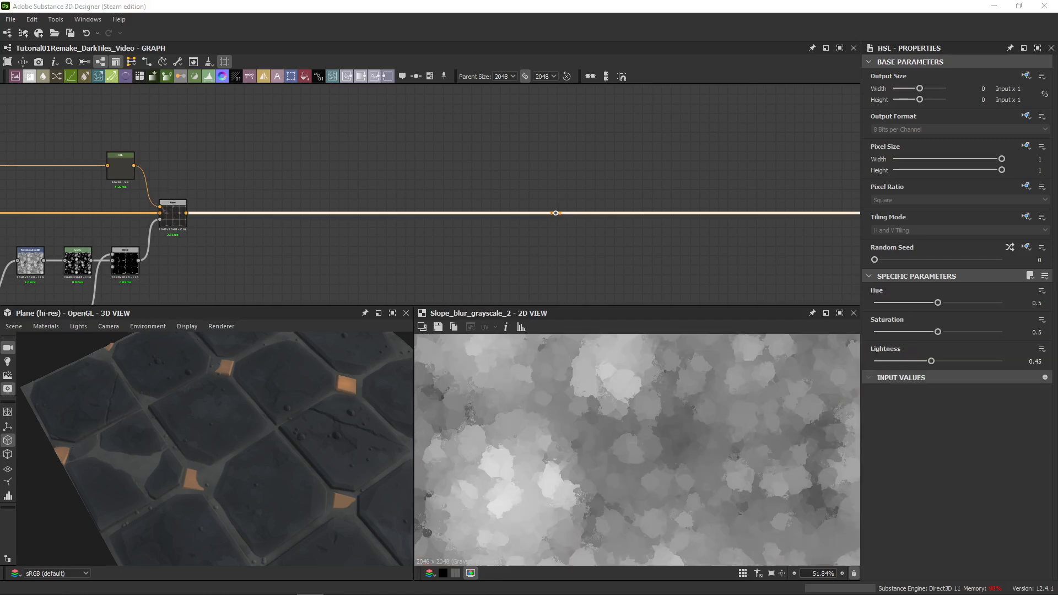
- Extend the slope blur noise line with another dot node past the gap noise Multiply Blend
{"action": "scroll", "coordinate": [607, 475], "scroll_direction": "down", "scroll_amount": 3}
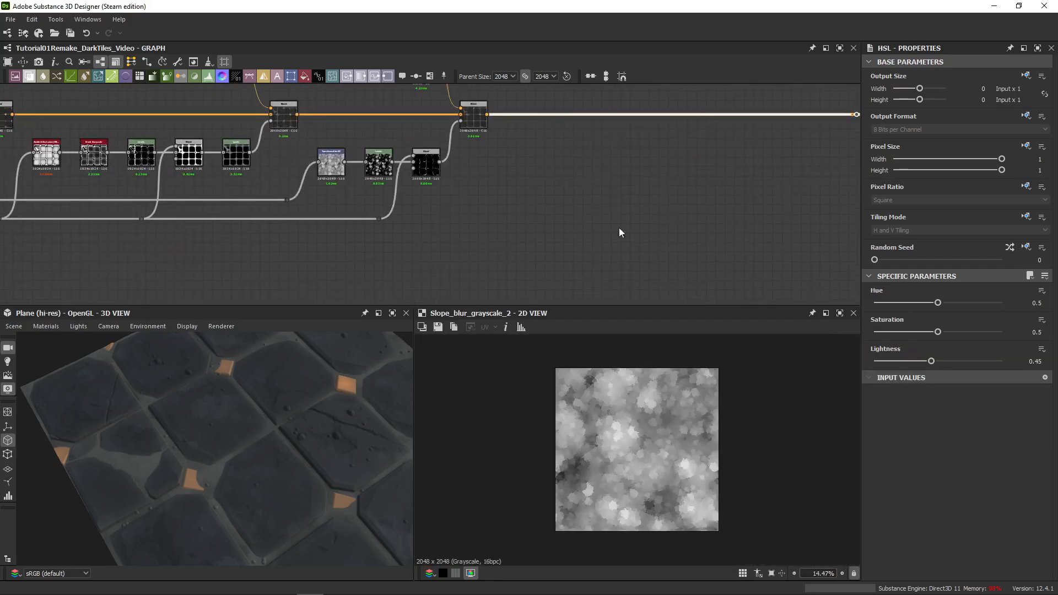
{"action": "scroll", "coordinate": [289, 196], "scroll_direction": "up", "scroll_amount": 3}
{"action": "left_click_drag", "start_coordinate": [269, 207], "coordinate": [674, 207]}
{"action": "key", "text": "Escape"}
{"action": "left_click_drag", "start_coordinate": [275, 206], "coordinate": [687, 208]}
{"action": "left_click_drag", "start_coordinate": [315, 191], "coordinate": [274, 208]}
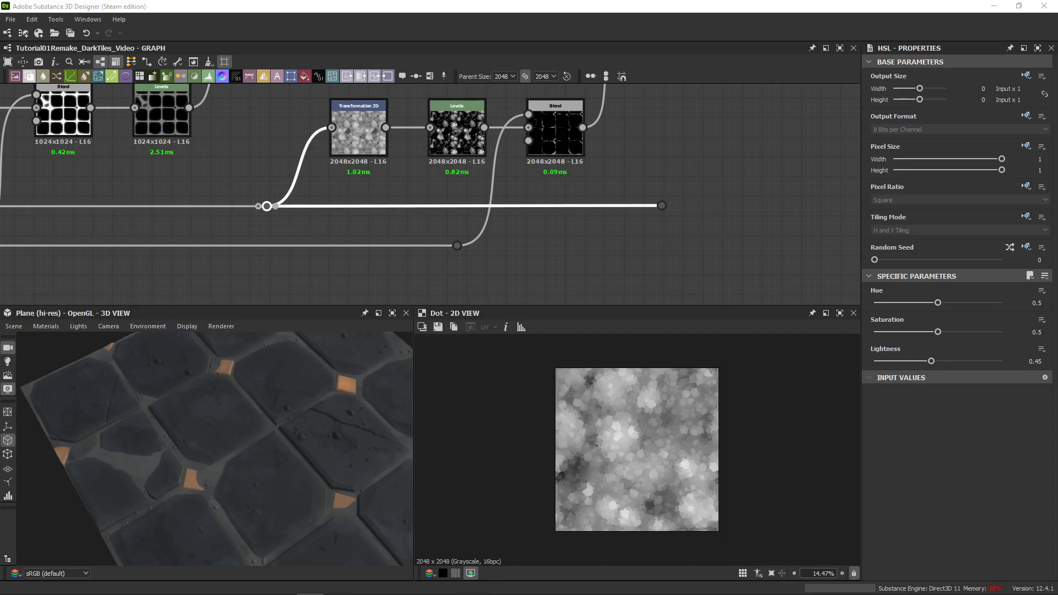
{"action": "middle_click_drag", "start_coordinate": [672, 187], "coordinate": [415, 241]}
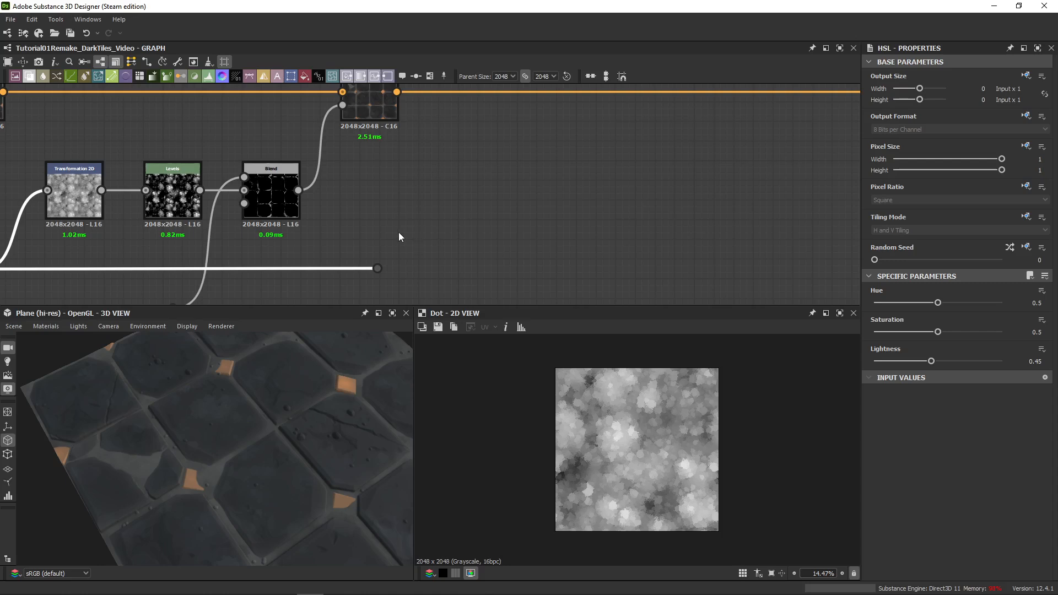
{"action": "left_click_drag", "start_coordinate": [387, 273], "coordinate": [461, 177]}
{"action": "left_click_drag", "start_coordinate": [461, 176], "coordinate": [461, 177]}
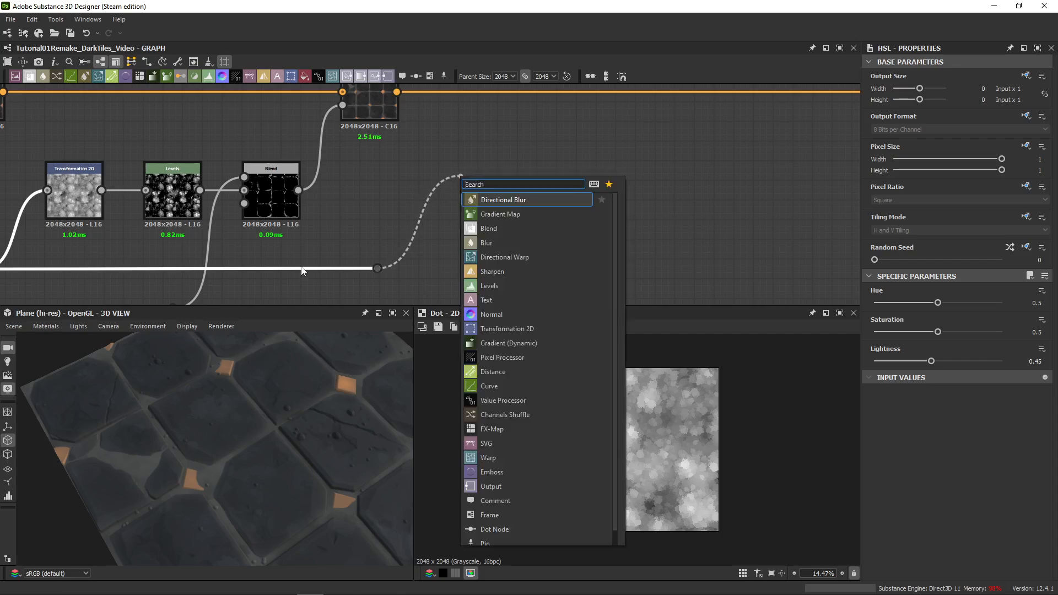
{"action": "left_click", "coordinate": [335, 212]}
- Add a Transformation 2D node fed by the new noise dot node and scale its pattern by /2
{"action": "left_click_drag", "start_coordinate": [393, 270], "coordinate": [444, 165]}
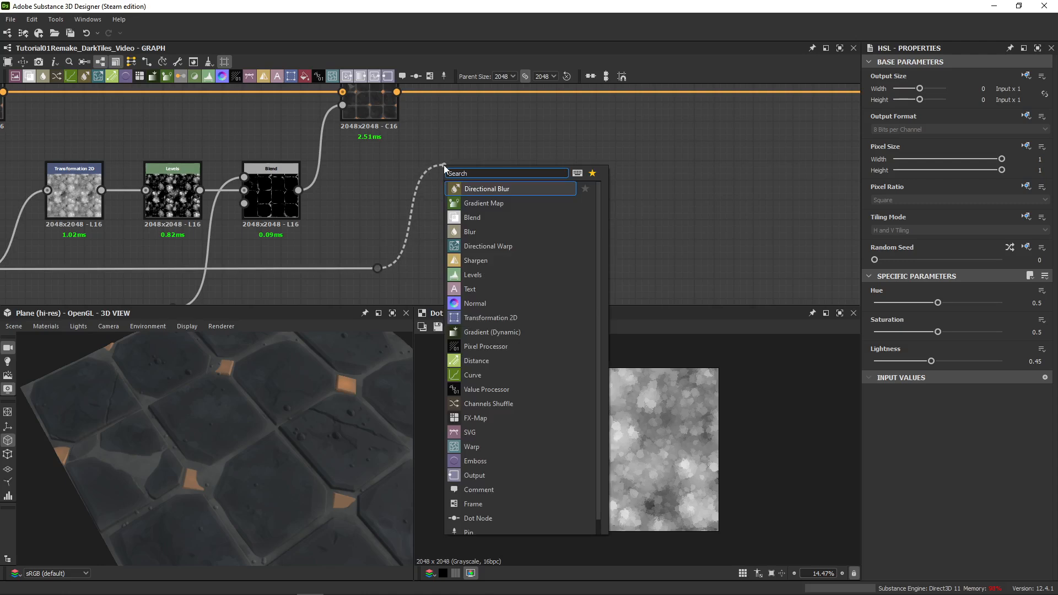
{"action": "type", "text": "trans"}
{"action": "key", "text": "Return"}
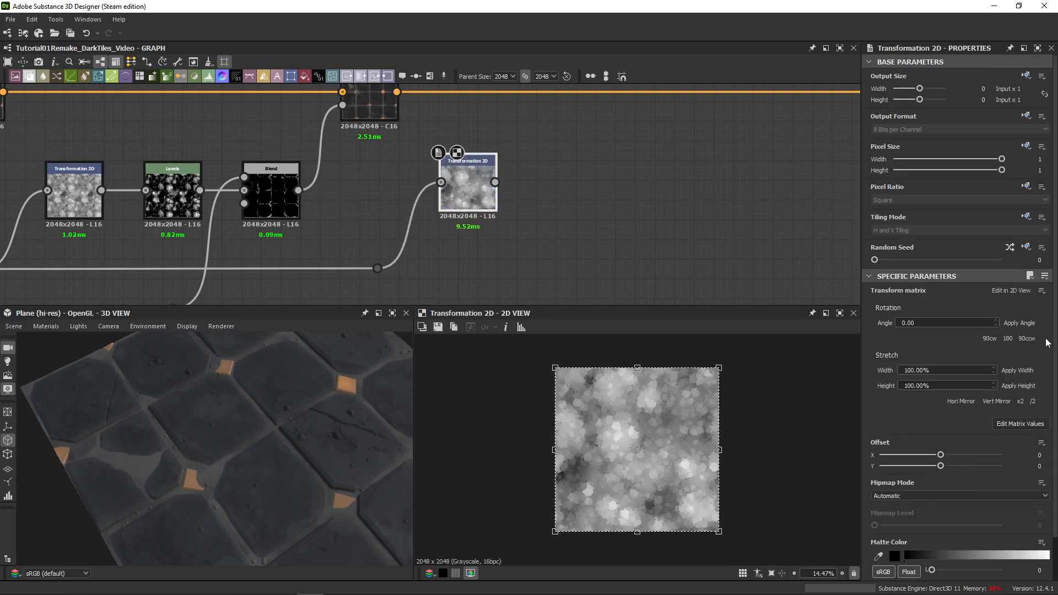
{"action": "left_click", "coordinate": [1034, 403]}
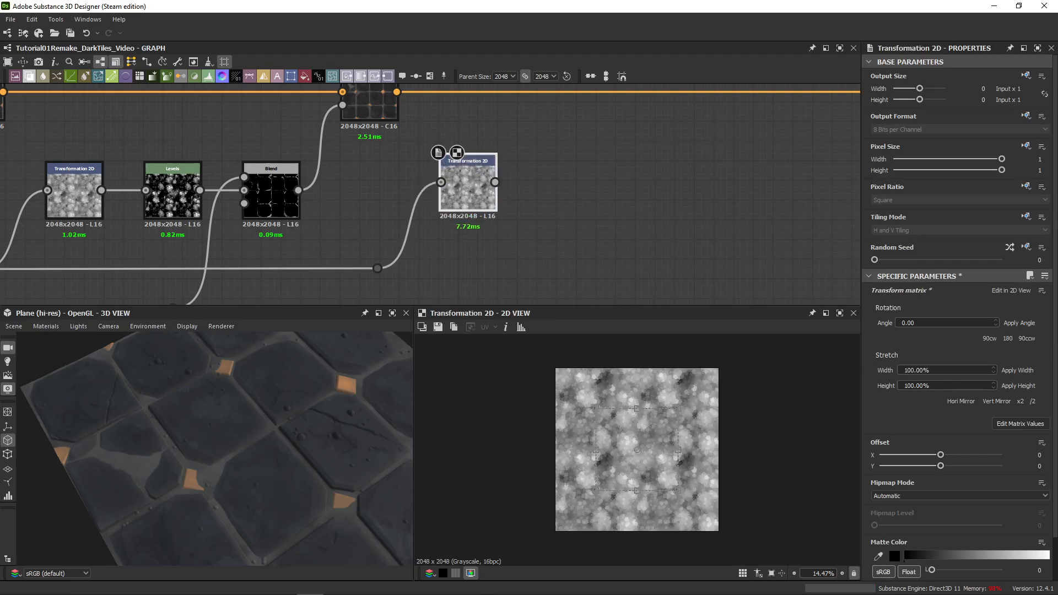
- Add a Blur HQ Grayscale node with intensity 0.5 after the new Transformation 2D, align the nodes and connect them
{"action": "left_click", "coordinate": [456, 256]}
{"action": "left_click_drag", "start_coordinate": [435, 191], "coordinate": [581, 174]}
{"action": "left_click_drag", "start_coordinate": [474, 181], "coordinate": [474, 190]}
{"action": "left_click_drag", "start_coordinate": [586, 179], "coordinate": [577, 197]}
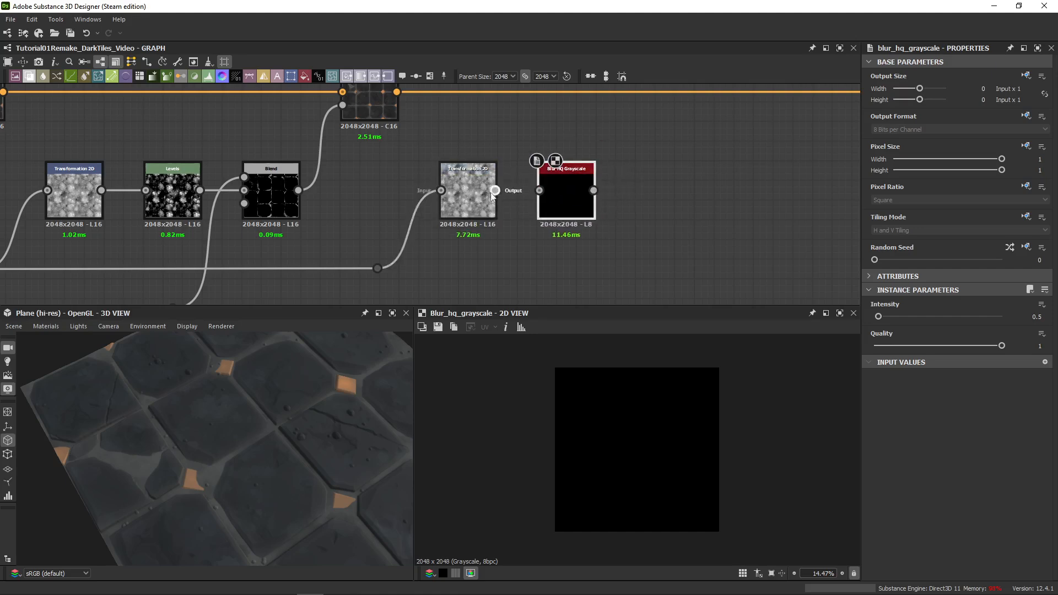
{"action": "left_click_drag", "start_coordinate": [495, 191], "coordinate": [539, 190]}
- Add a Levels node after the Blur HQ Grayscale with Level In Low about 0.497, In High about 0.94 and In Mid about 0.51
{"action": "middle_click_drag", "start_coordinate": [607, 218], "coordinate": [414, 227]}
{"action": "key", "text": "space"}
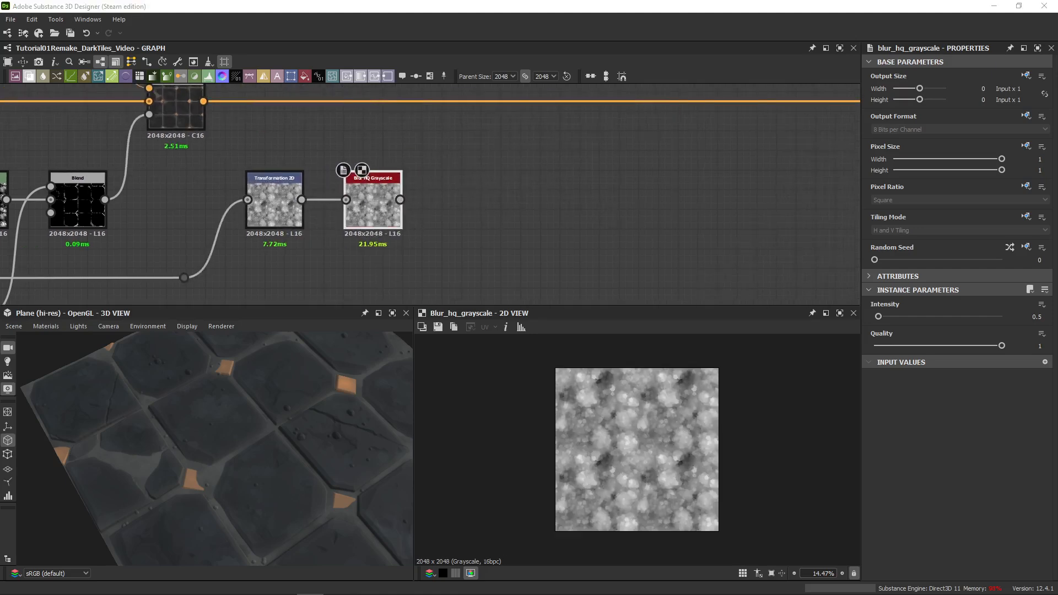
{"action": "left_click", "coordinate": [448, 227]}
{"action": "left_click_drag", "start_coordinate": [430, 198], "coordinate": [490, 202]}
{"action": "left_click", "coordinate": [1046, 276]}
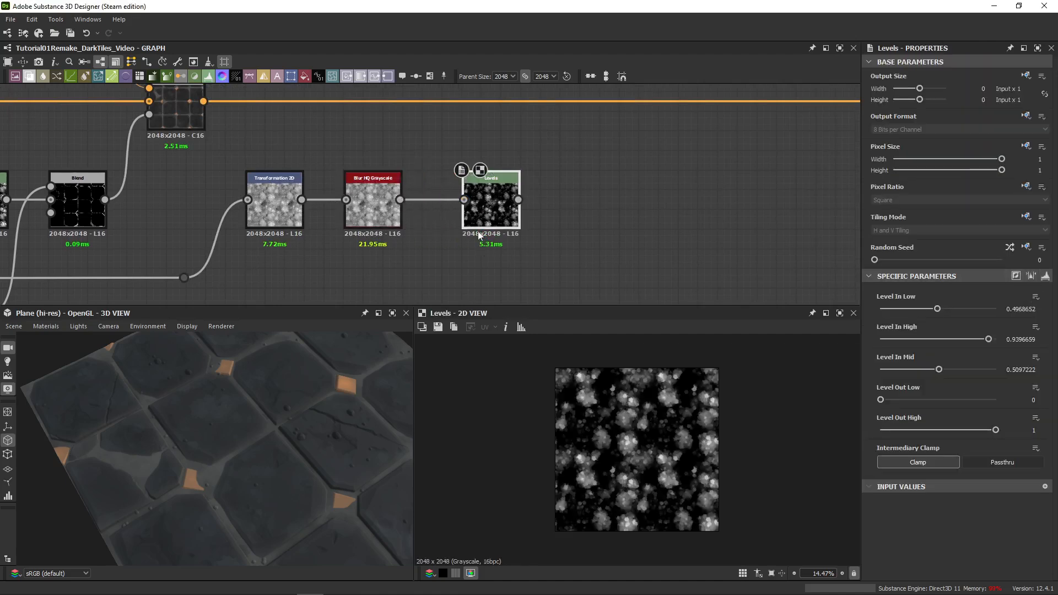
{"action": "middle_click_drag", "start_coordinate": [576, 214], "coordinate": [429, 216]}
{"action": "key", "text": "space"}
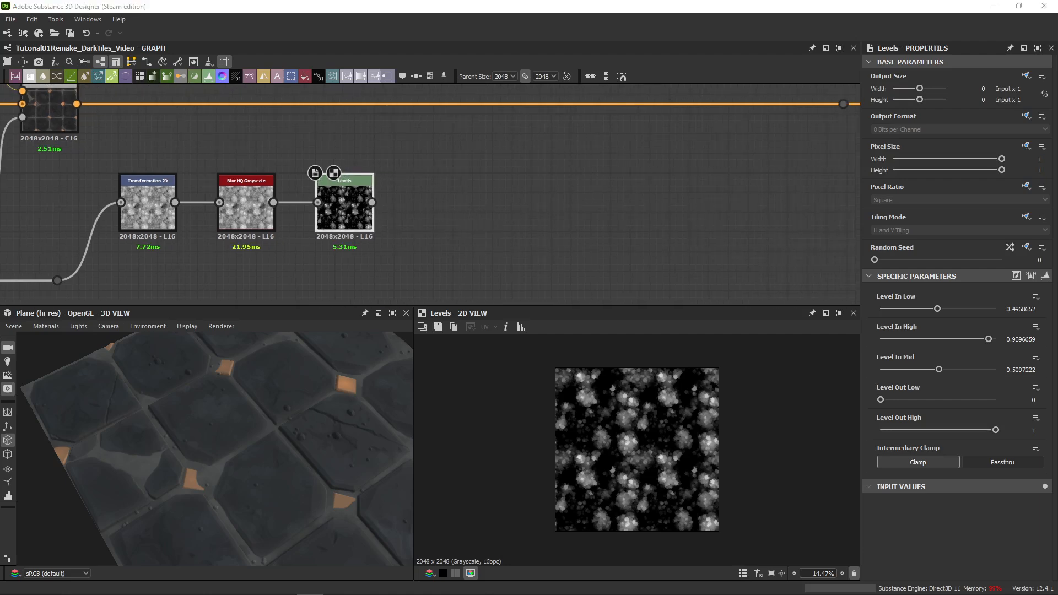
{"action": "key", "text": "Escape"}
- Extend the gap mask line with dot nodes running below the new Transformation 2D, Blur HQ Grayscale and Levels chain
{"action": "scroll", "coordinate": [374, 278], "scroll_direction": "down", "scroll_amount": 5}
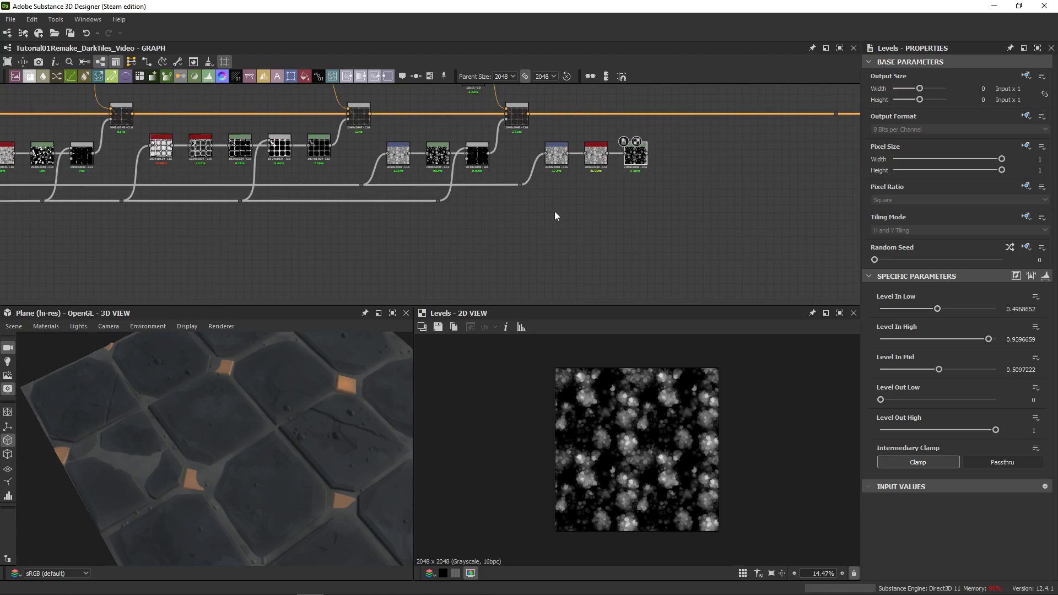
{"action": "scroll", "coordinate": [221, 160], "scroll_direction": "up", "scroll_amount": 5}
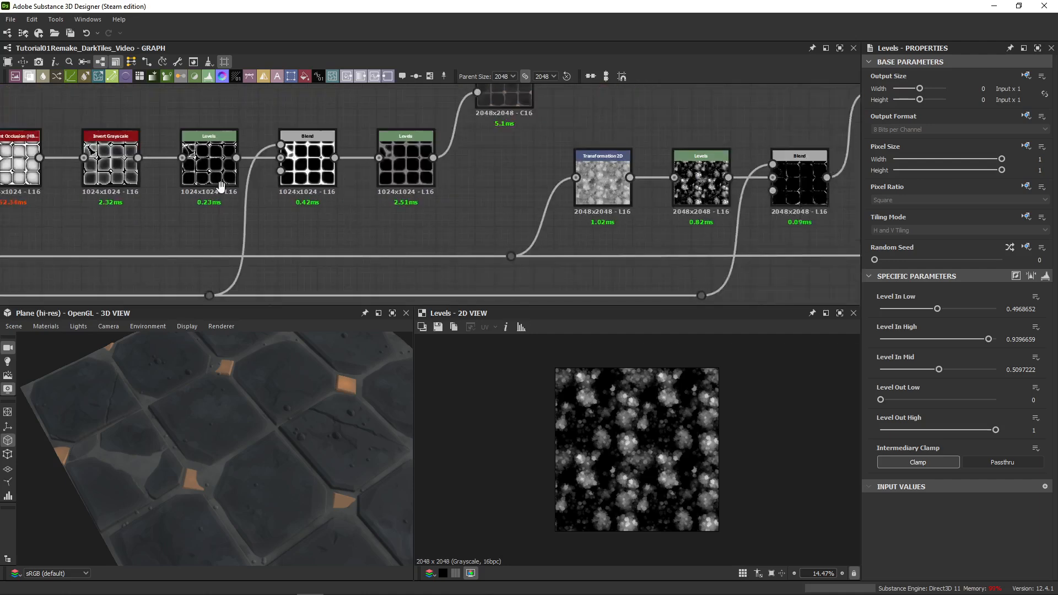
{"action": "middle_click_drag", "start_coordinate": [221, 186], "coordinate": [79, 110]}
{"action": "middle_click_drag", "start_coordinate": [486, 164], "coordinate": [108, 191]}
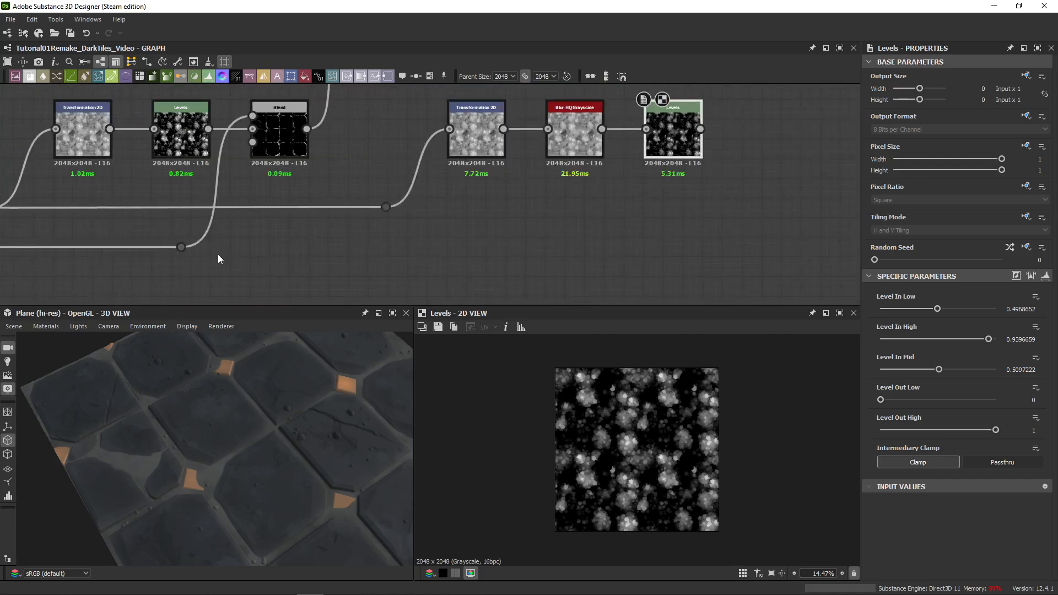
{"action": "left_click_drag", "start_coordinate": [190, 248], "coordinate": [767, 224]}
{"action": "scroll", "coordinate": [342, 240], "scroll_direction": "down", "scroll_amount": 4}
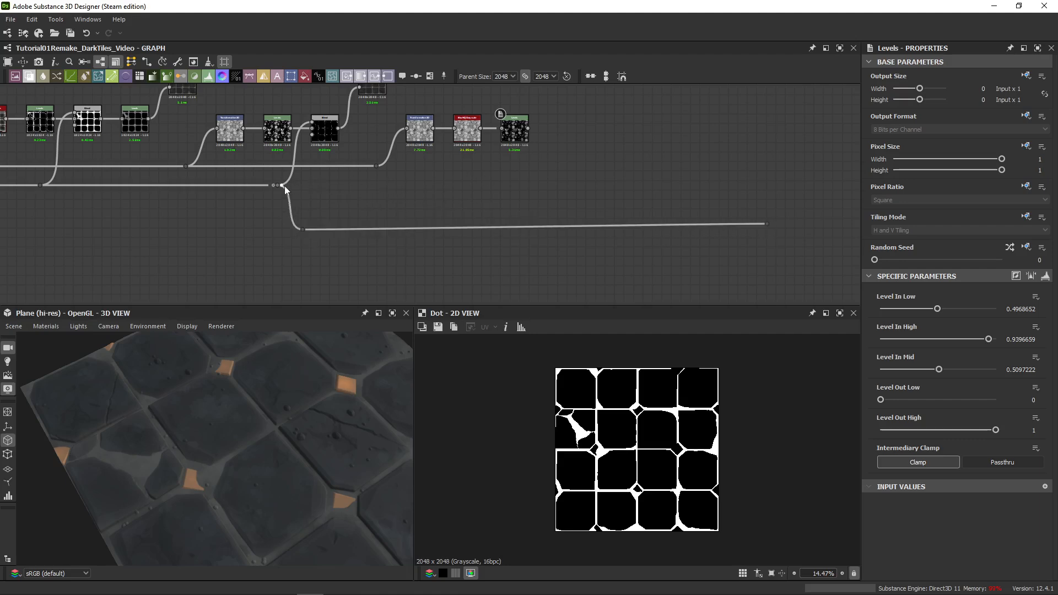
- Add an Ambient Occlusion (HBAO) node fed by the gap mask dot node and align it under the new Transformation 2D
{"action": "left_click_drag", "start_coordinate": [285, 187], "coordinate": [412, 184]}
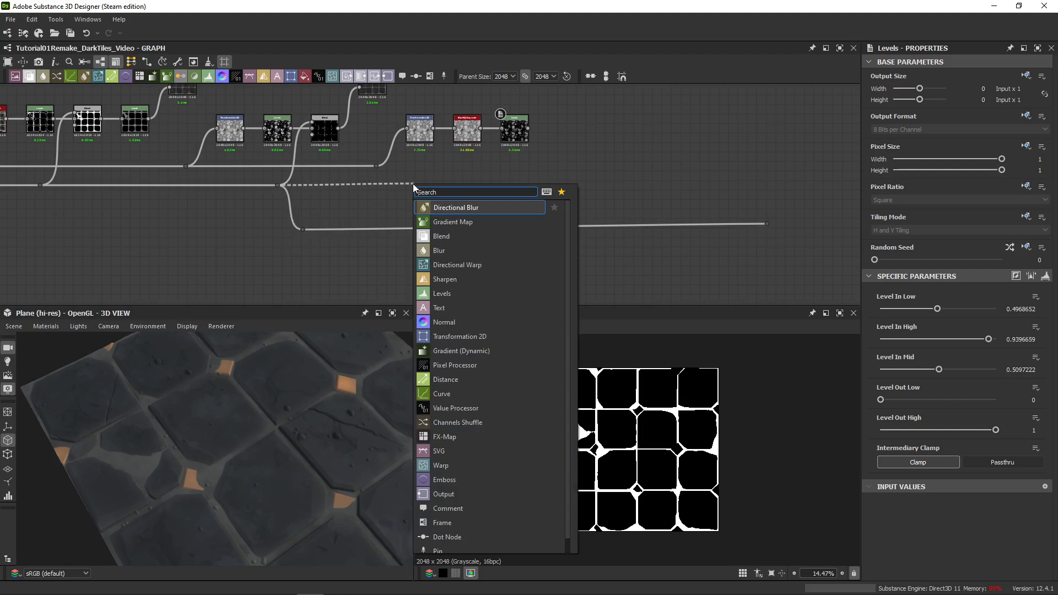
{"action": "type", "text": "ambient"}
{"action": "key", "text": "Return"}
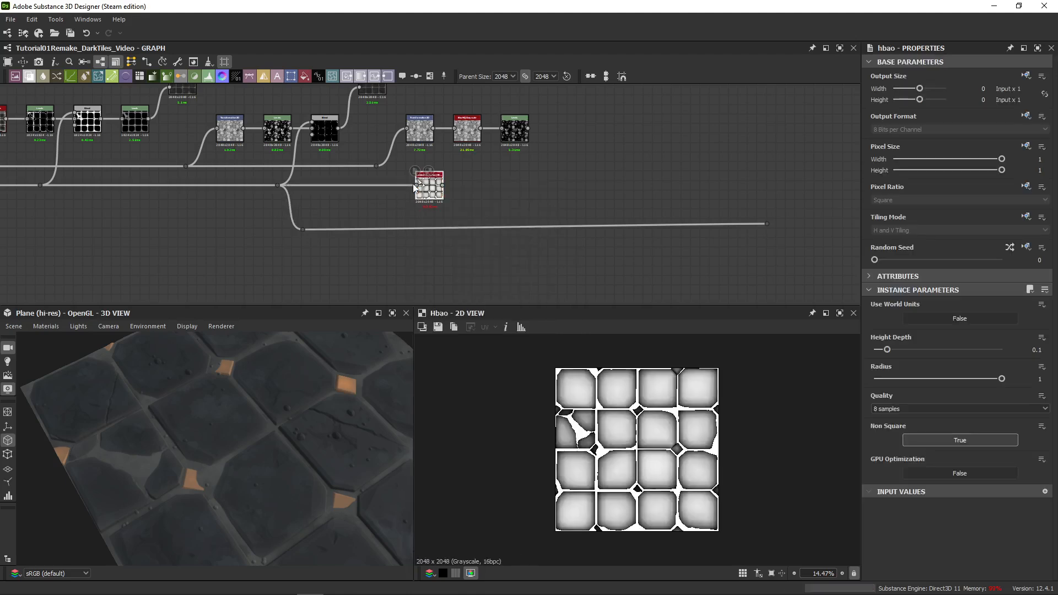
{"action": "left_click_drag", "start_coordinate": [427, 201], "coordinate": [418, 199]}
- Compare the new Ambient Occlusion (HBAO) node with the one in the earlier gap shading chain
{"action": "middle_click_drag", "start_coordinate": [286, 181], "coordinate": [593, 235]}
{"action": "double_click", "coordinate": [262, 177]}
{"action": "double_click", "coordinate": [728, 239]}
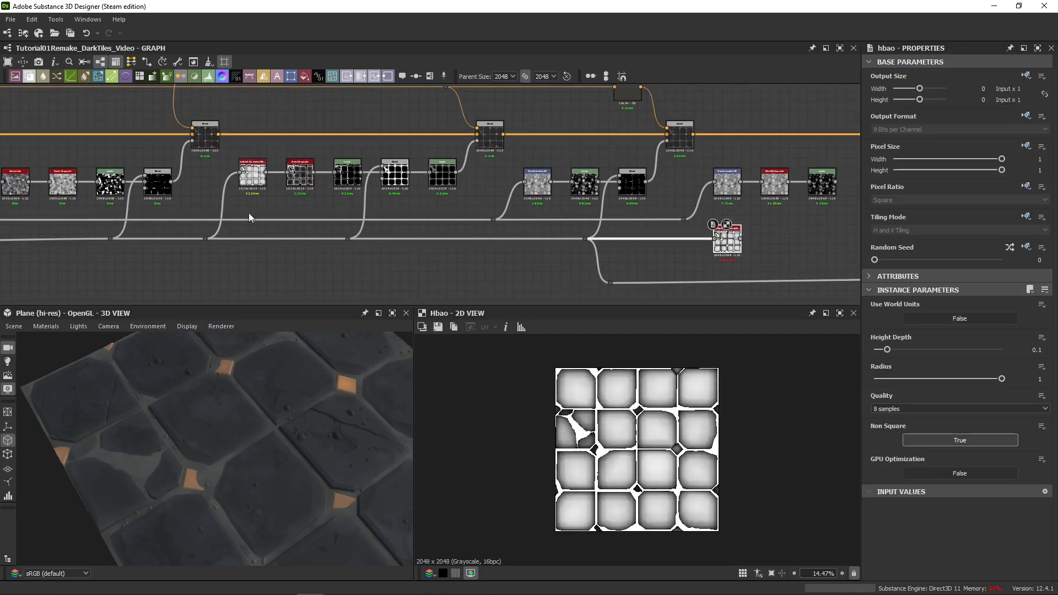
{"action": "double_click", "coordinate": [253, 175]}
{"action": "double_click", "coordinate": [727, 240]}
{"action": "middle_click_drag", "start_coordinate": [727, 239], "coordinate": [345, 196]}
{"action": "scroll", "coordinate": [543, 231], "scroll_direction": "up", "scroll_amount": 3}
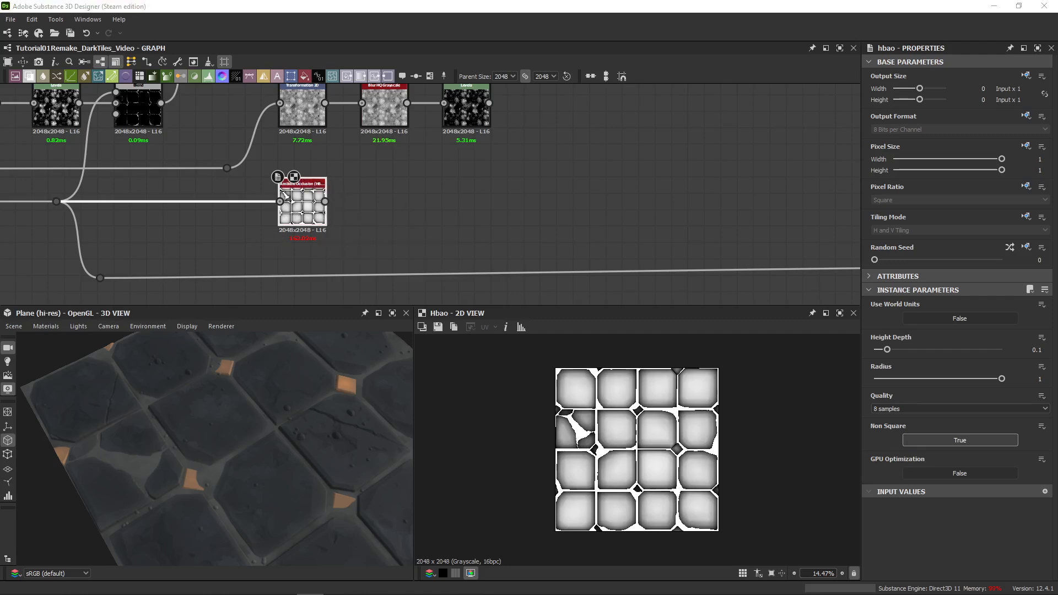
{"action": "middle_click_drag", "start_coordinate": [213, 235], "coordinate": [607, 244]}
{"action": "scroll", "coordinate": [607, 244], "scroll_direction": "down", "scroll_amount": 5}
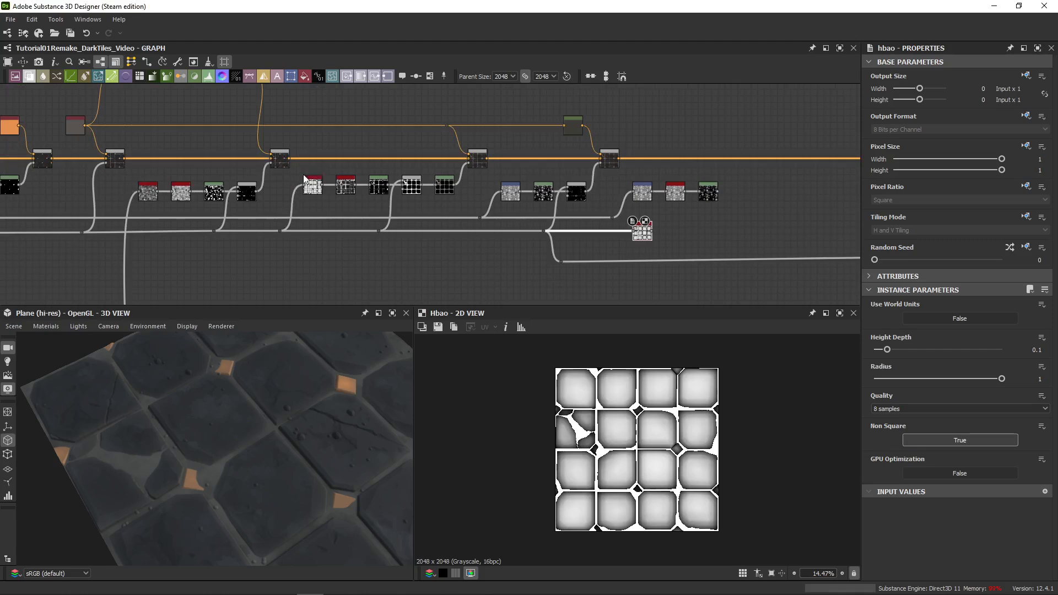
{"action": "middle_click_drag", "start_coordinate": [526, 202], "coordinate": [287, 173]}
{"action": "scroll", "coordinate": [440, 199], "scroll_direction": "up", "scroll_amount": 5}
{"action": "scroll", "coordinate": [364, 212], "scroll_direction": "up", "scroll_amount": 3}
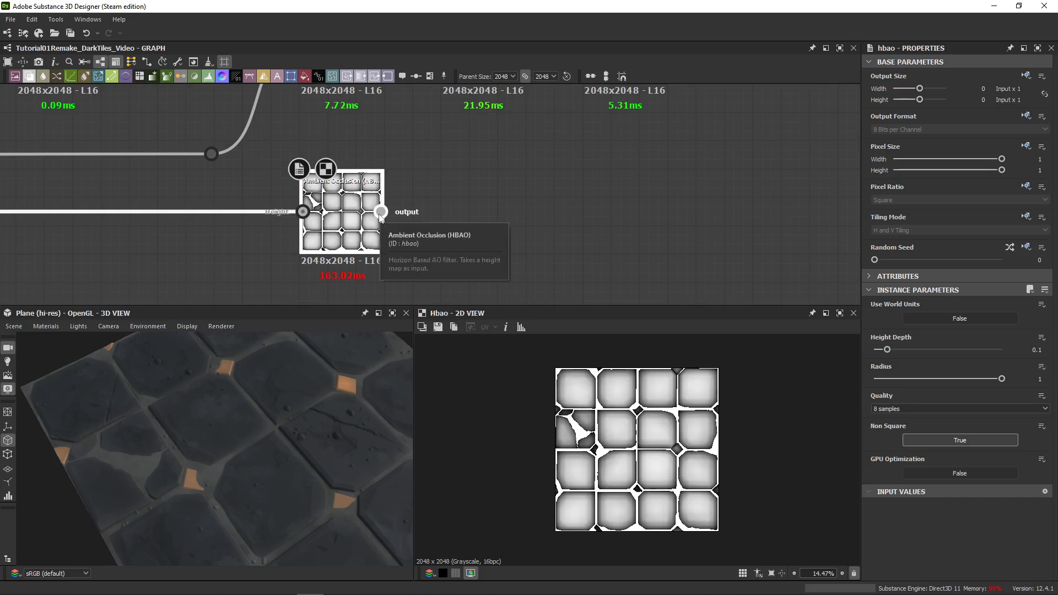
- Add an Invert Grayscale node after the new Ambient Occlusion (HBAO) node
{"action": "left_click", "coordinate": [331, 226]}
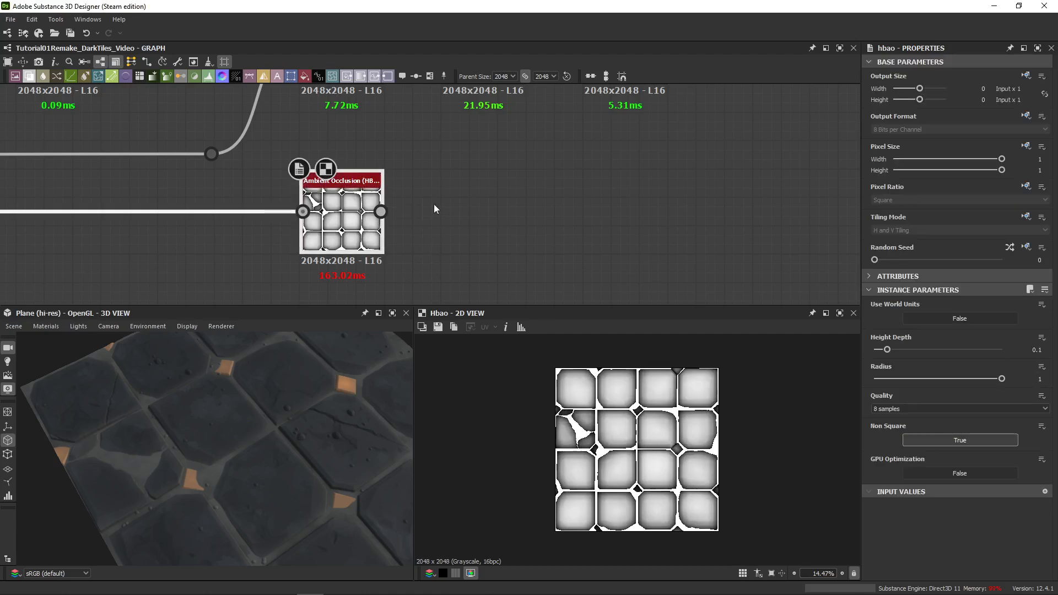
{"action": "left_click_drag", "start_coordinate": [381, 211], "coordinate": [451, 218]}
{"action": "type", "text": "invert"}
{"action": "key", "text": "Return"}
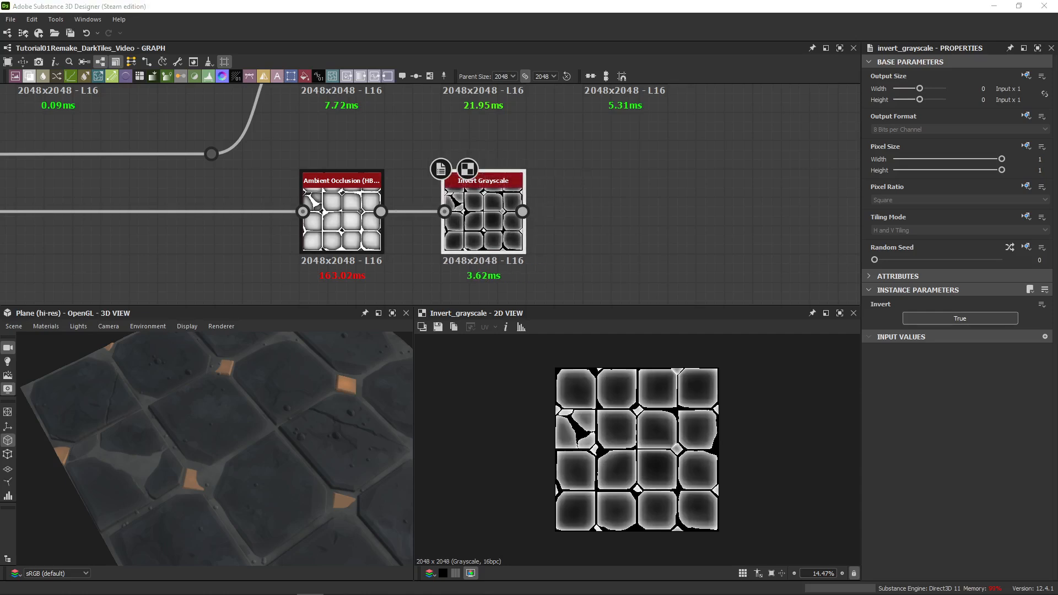
- Paste a copy of the earlier ambient occlusion Levels node and connect it after the new Invert Grayscale
{"action": "scroll", "coordinate": [259, 236], "scroll_direction": "down", "scroll_amount": 3}
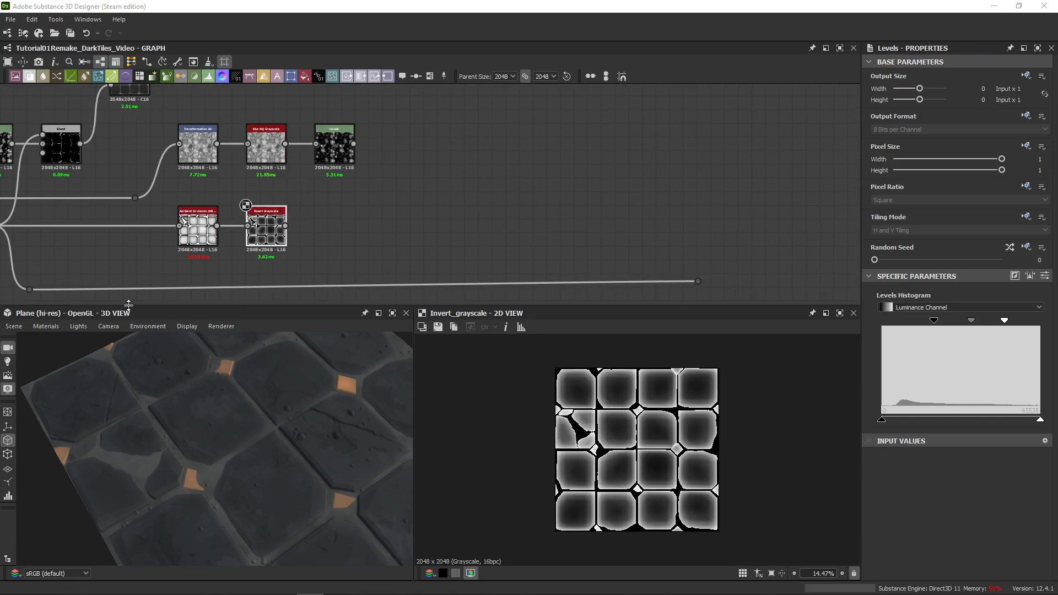
{"action": "key", "text": "ctrl+v"}
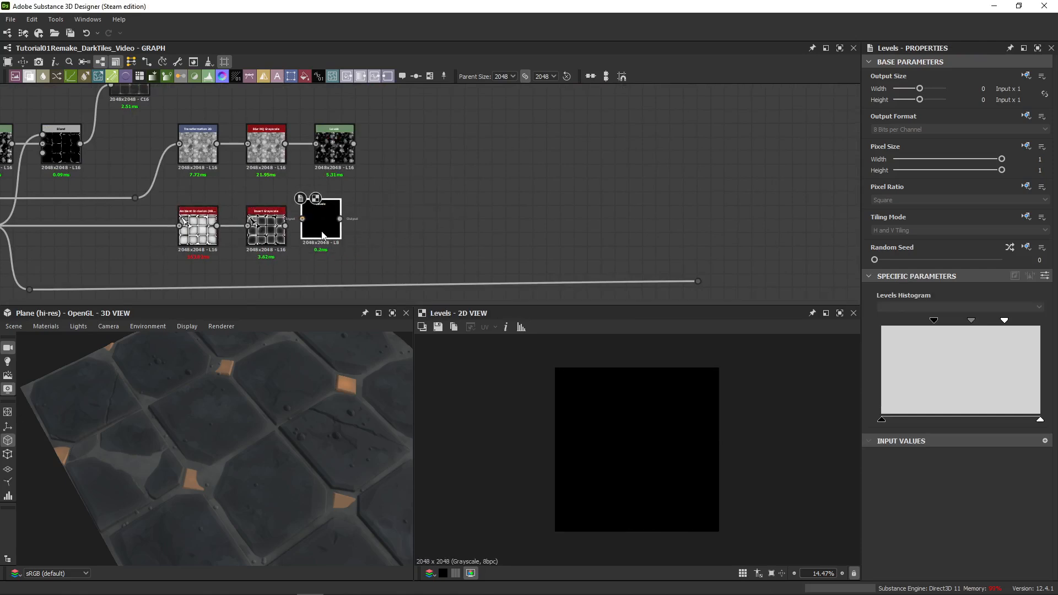
{"action": "left_click_drag", "start_coordinate": [286, 227], "coordinate": [316, 226]}
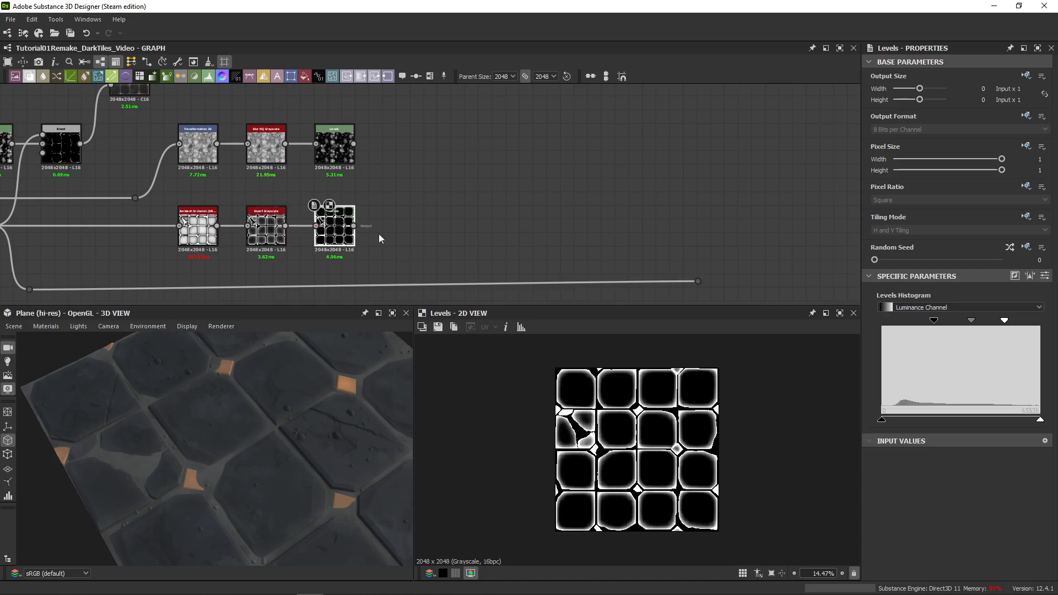
{"action": "left_click", "coordinate": [1048, 275]}
- Paste a copy of the earlier Add (Linear Dodge) Blend and align it beside the pasted Levels node
{"action": "middle_click_drag", "start_coordinate": [377, 215], "coordinate": [314, 203]}
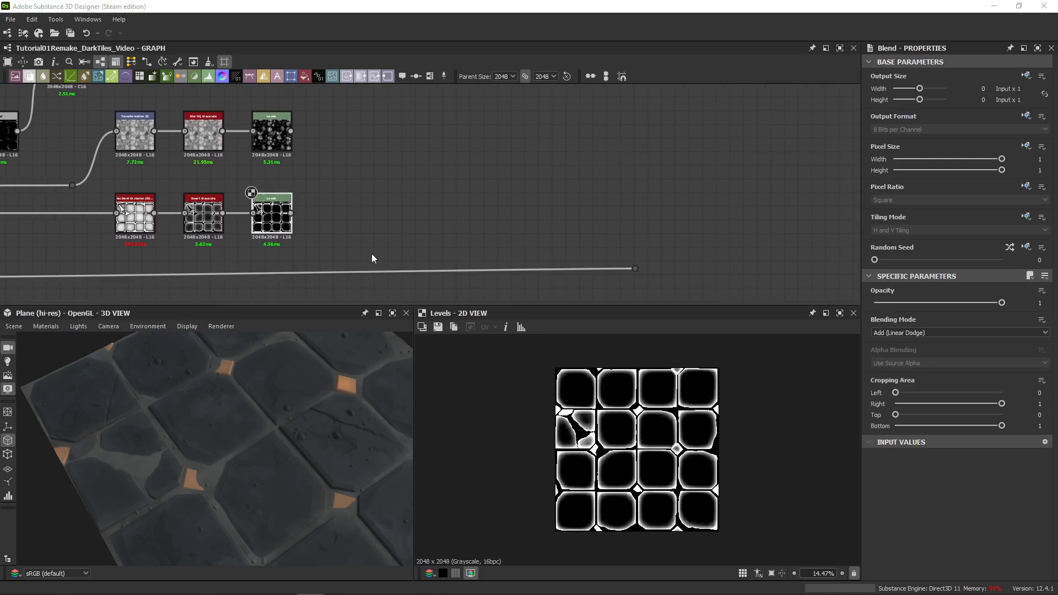
{"action": "left_click", "coordinate": [361, 210]}
{"action": "key", "text": "ctrl+v"}
{"action": "left_click_drag", "start_coordinate": [429, 202], "coordinate": [340, 220]}
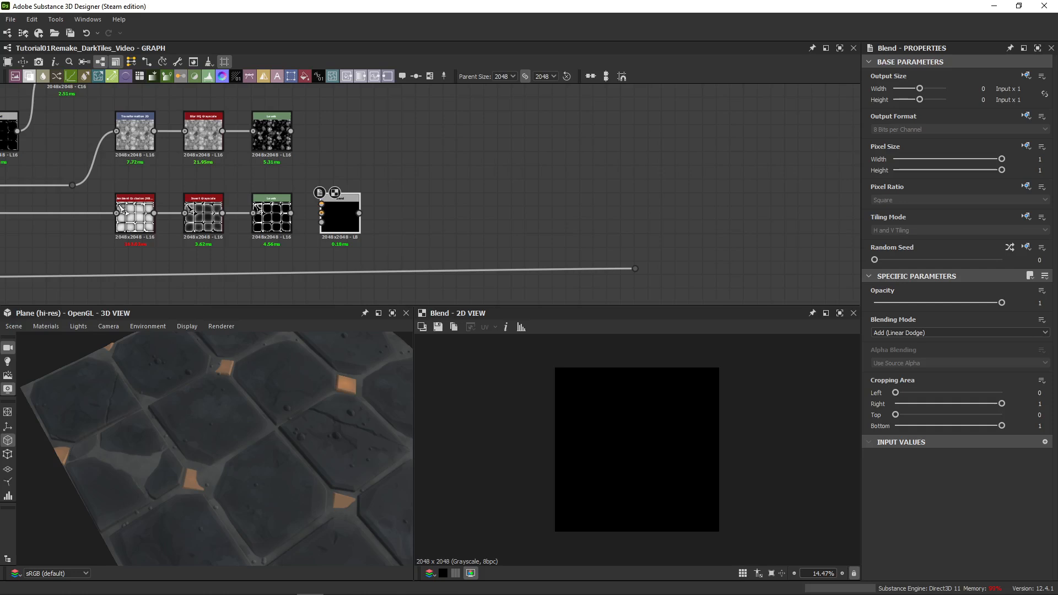
- Straighten the extended gap mask line and connect it through a new dot node to the Add Blend's foreground, with the Levels as background
{"action": "middle_click_drag", "start_coordinate": [589, 280], "coordinate": [728, 250]}
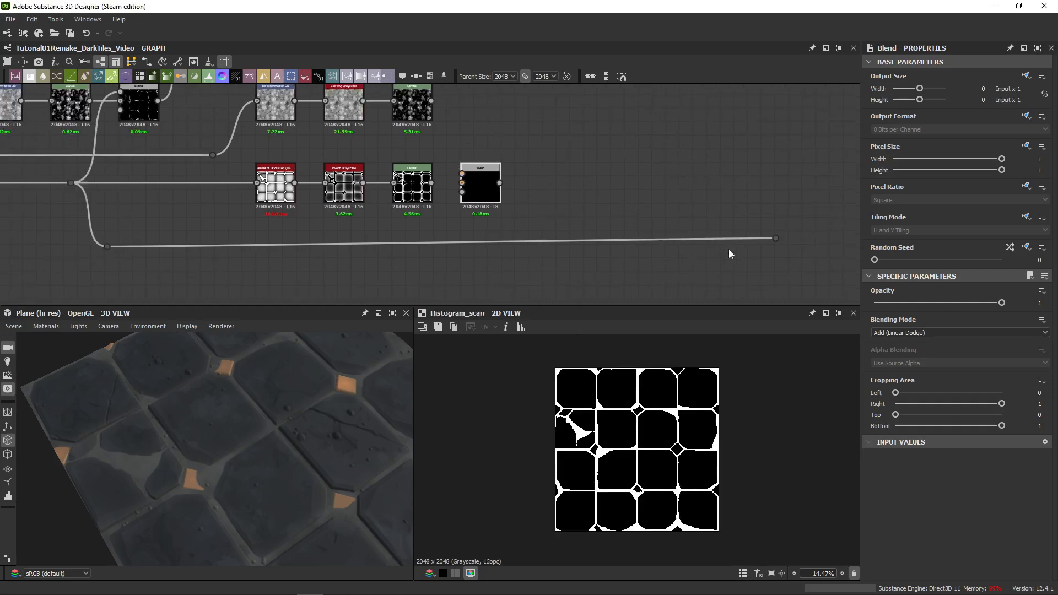
{"action": "left_click_drag", "start_coordinate": [774, 246], "coordinate": [763, 255]}
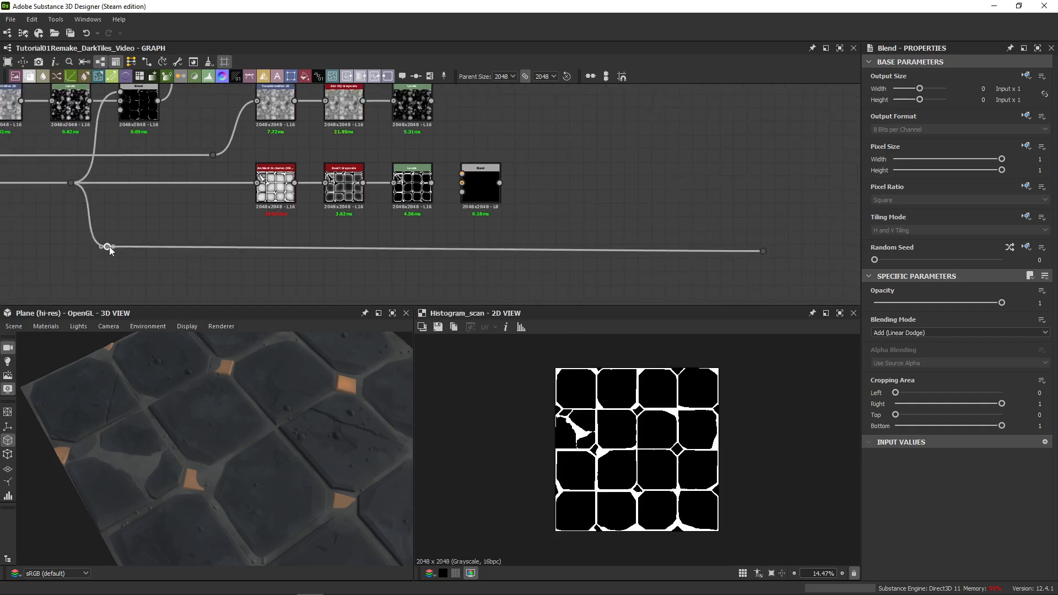
{"action": "left_click_drag", "start_coordinate": [109, 246], "coordinate": [97, 254]}
{"action": "double_click", "coordinate": [412, 251]}
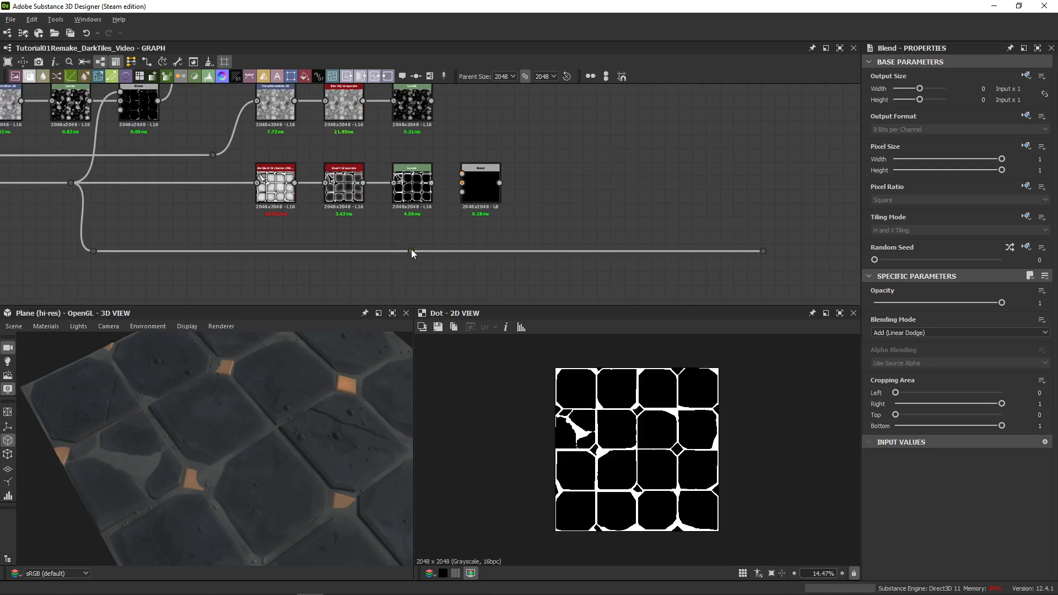
{"action": "left_click_drag", "start_coordinate": [422, 251], "coordinate": [462, 183]}
{"action": "double_click", "coordinate": [483, 188]}
{"action": "scroll", "coordinate": [584, 380], "scroll_direction": "up", "scroll_amount": 5}
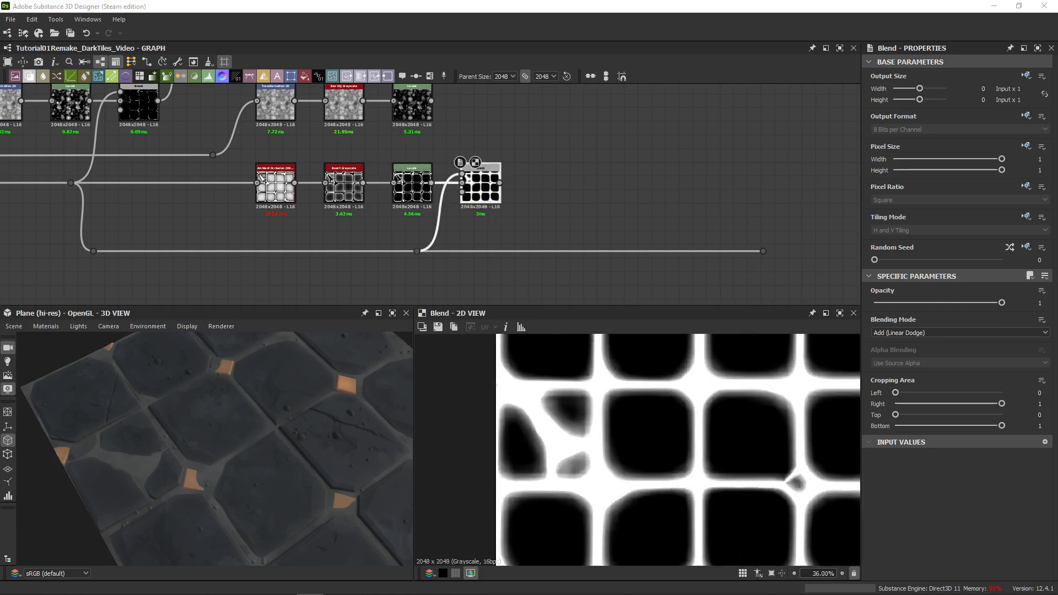
- Paste a Multiply Blend past the noise Levels, with the Add Blend as foreground and the noise Levels as background
{"action": "left_click", "coordinate": [932, 402]}
{"action": "middle_click_drag", "start_coordinate": [623, 108], "coordinate": [593, 193]}
{"action": "key", "text": "ctrl+v"}
{"action": "scroll", "coordinate": [511, 227], "scroll_direction": "up", "scroll_amount": 3}
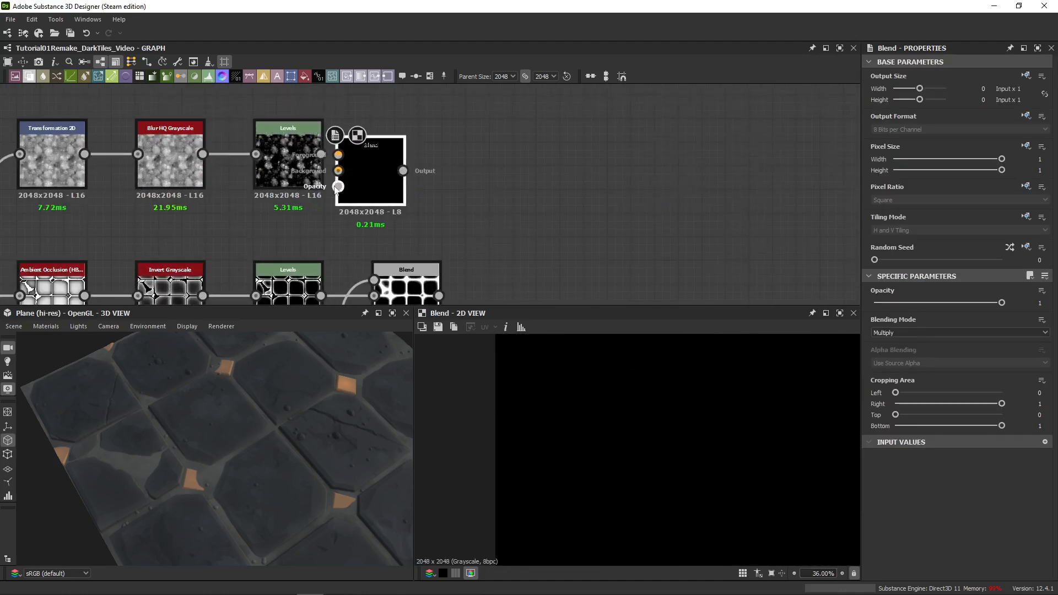
{"action": "mouse_move", "coordinate": [338, 189]}
{"action": "left_mouse_down"}
{"action": "mouse_move", "coordinate": [558, 167]}
{"action": "mouse_move", "coordinate": [510, 168]}
{"action": "left_mouse_up"}
{"action": "mouse_move", "coordinate": [439, 296]}
{"action": "left_mouse_down"}
{"action": "mouse_move", "coordinate": [508, 151]}
{"action": "mouse_move", "coordinate": [505, 136]}
{"action": "left_mouse_up"}
{"action": "left_click_drag", "start_coordinate": [321, 154], "coordinate": [503, 154]}
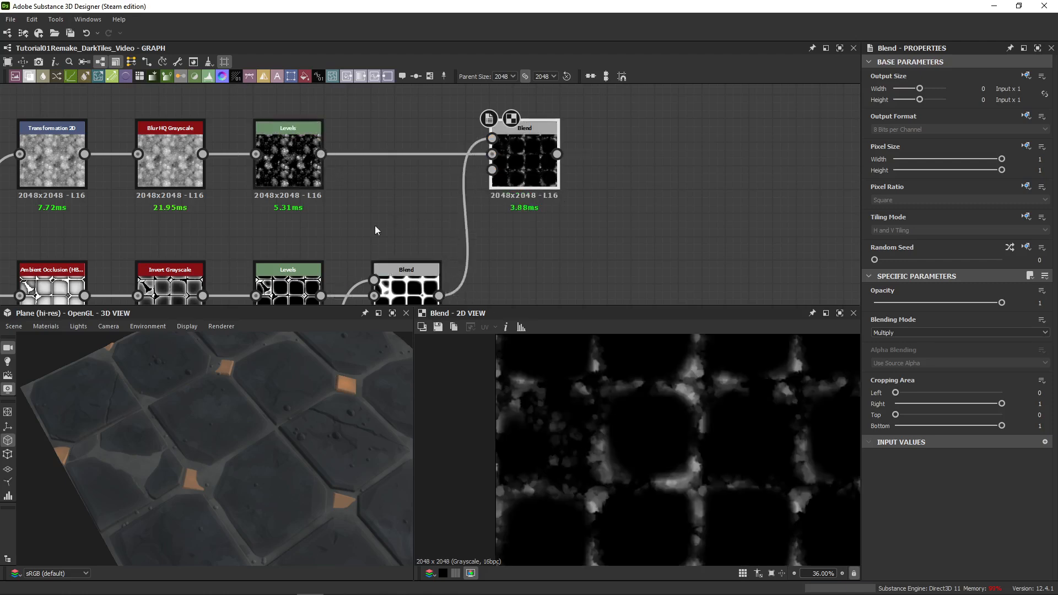
- Compare the noise Levels, the ambient occlusion Add Blend and their Multiply Blend up close in the 2D view
{"action": "double_click", "coordinate": [298, 165]}
{"action": "scroll", "coordinate": [632, 454], "scroll_direction": "down", "scroll_amount": 3}
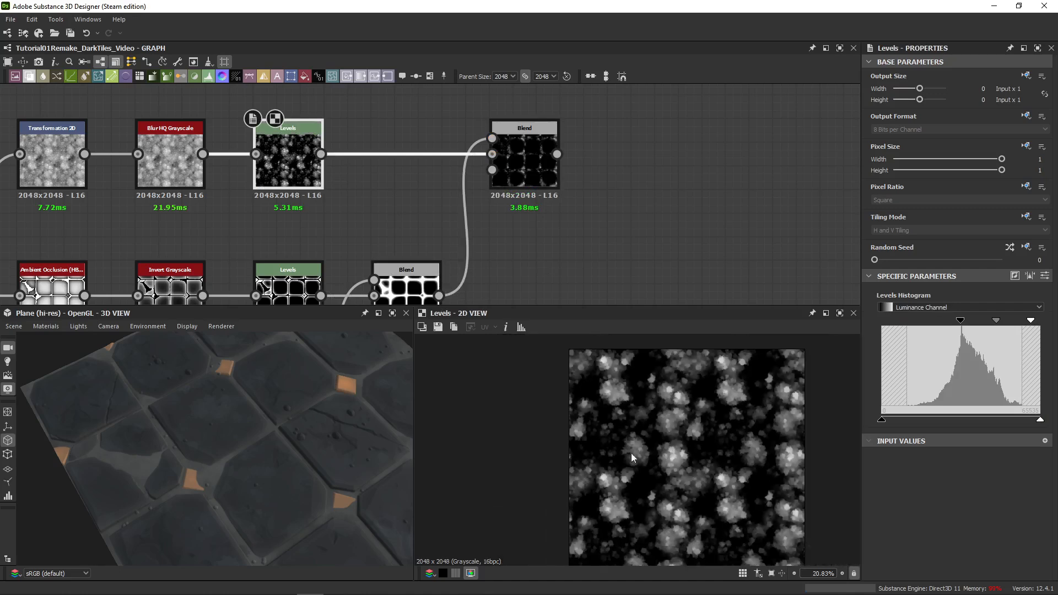
{"action": "double_click", "coordinate": [534, 181]}
{"action": "scroll", "coordinate": [656, 453], "scroll_direction": "up", "scroll_amount": 2}
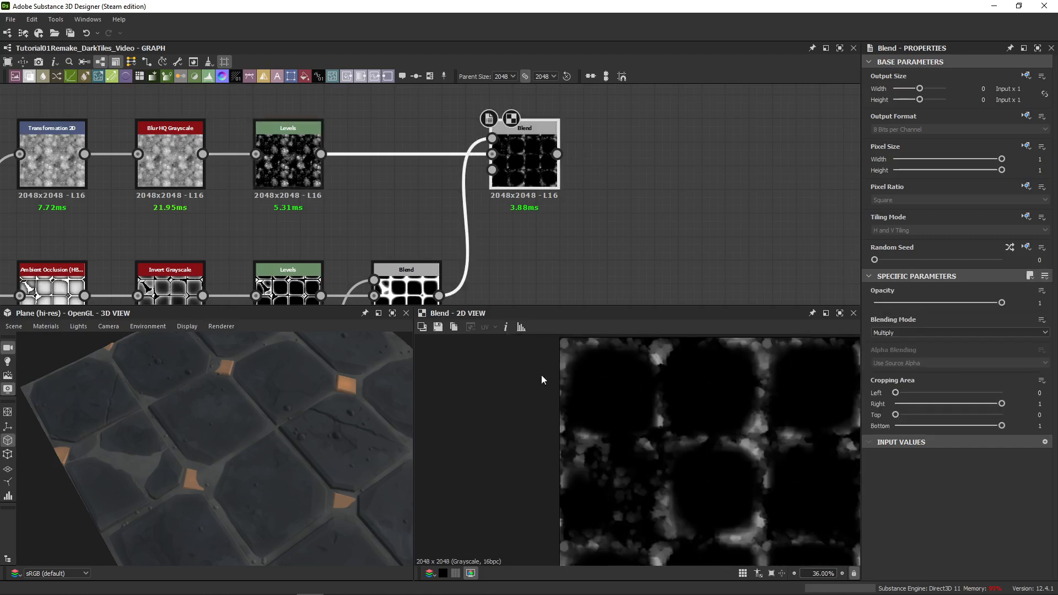
{"action": "double_click", "coordinate": [406, 285]}
{"action": "scroll", "coordinate": [724, 418], "scroll_direction": "up", "scroll_amount": 5}
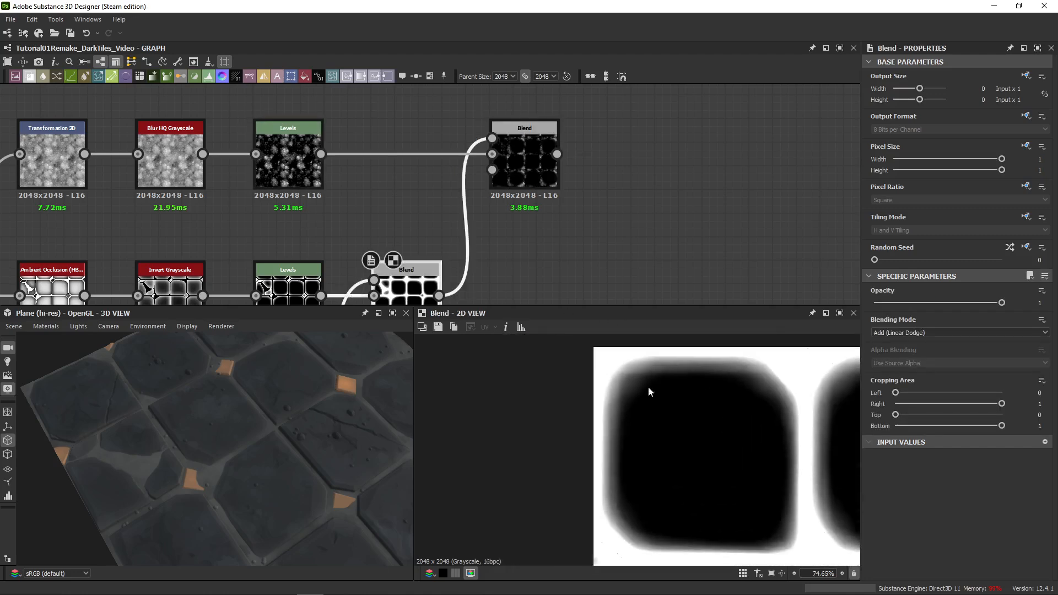
{"action": "double_click", "coordinate": [506, 170]}
{"action": "scroll", "coordinate": [632, 394], "scroll_direction": "up", "scroll_amount": 1}
{"action": "scroll", "coordinate": [504, 389], "scroll_direction": "up", "scroll_amount": 1}
{"action": "scroll", "coordinate": [504, 389], "scroll_direction": "down", "scroll_amount": 2}
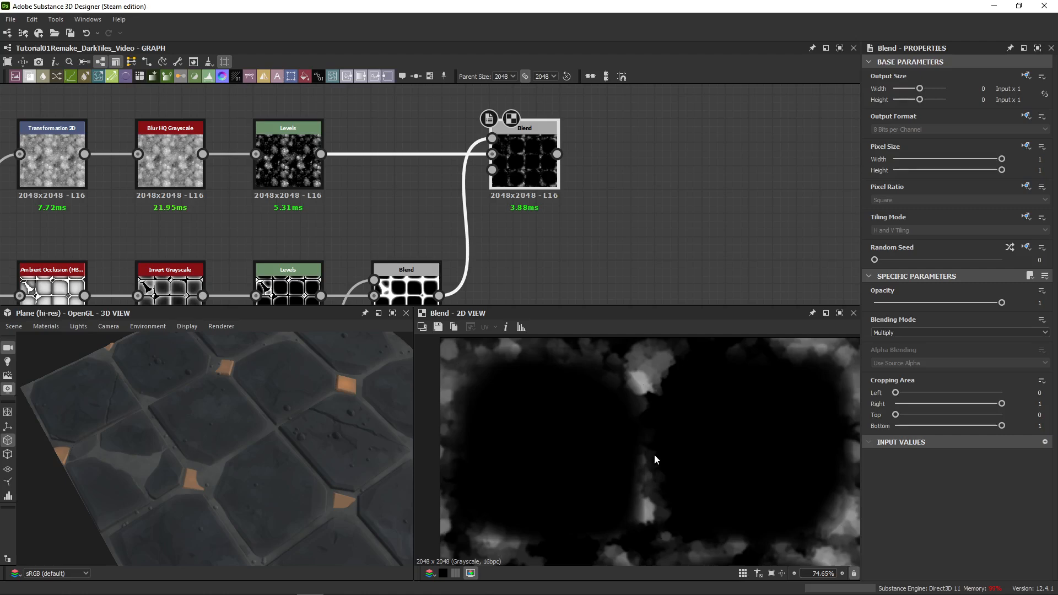
- Compare the base colour before and after the earlier ambient occlusion colour Blend, zooming in on the tile edges
{"action": "scroll", "coordinate": [339, 254], "scroll_direction": "down", "scroll_amount": 4}
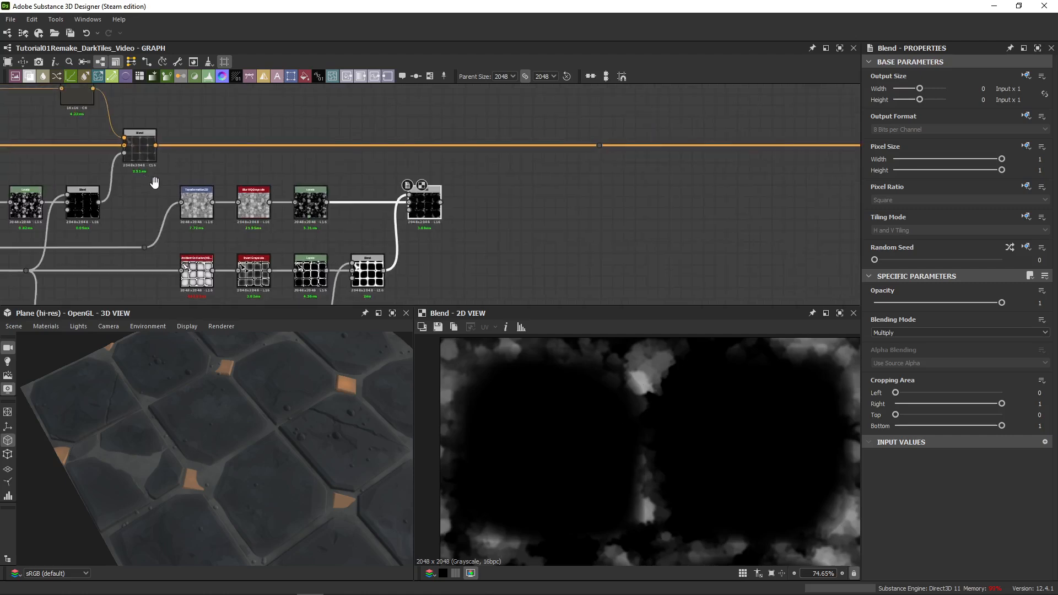
{"action": "middle_click_drag", "start_coordinate": [154, 183], "coordinate": [788, 183]}
{"action": "middle_click_drag", "start_coordinate": [385, 183], "coordinate": [529, 196]}
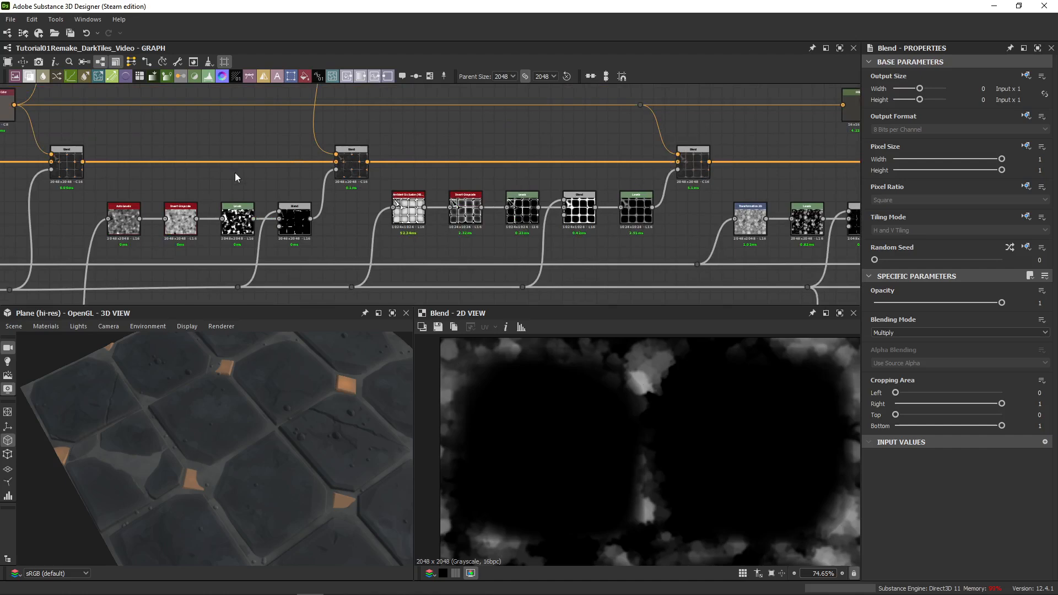
{"action": "left_click", "coordinate": [700, 174]}
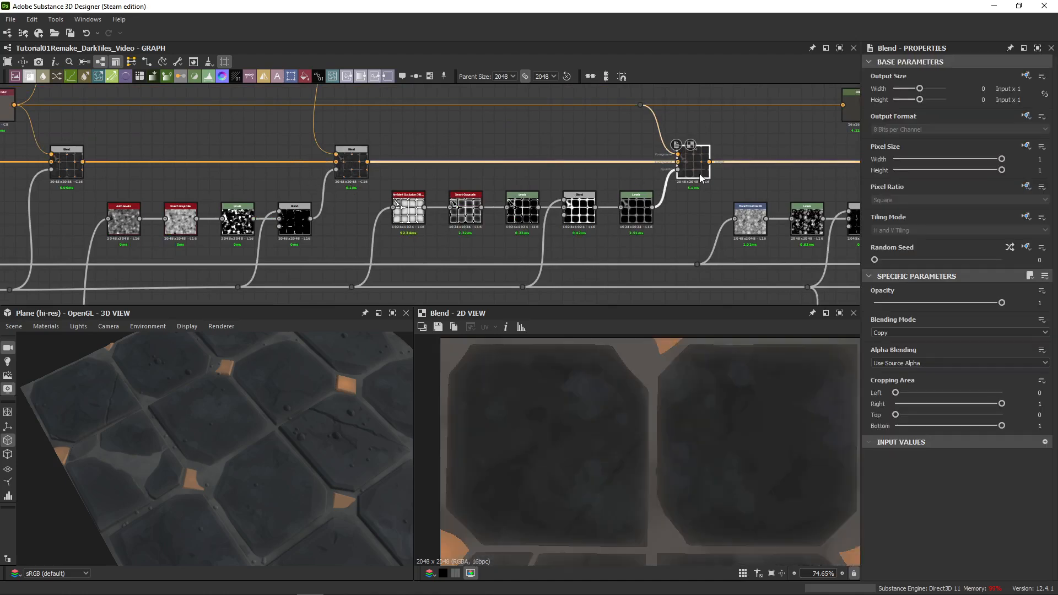
{"action": "left_click", "coordinate": [365, 173]}
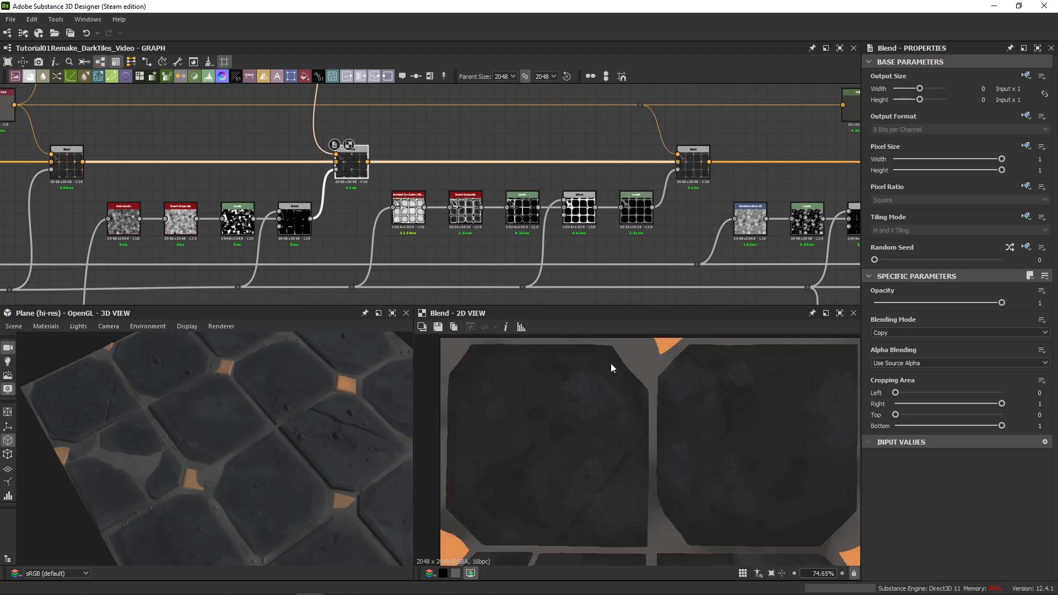
{"action": "scroll", "coordinate": [611, 363], "scroll_direction": "up", "scroll_amount": 5}
{"action": "left_click", "coordinate": [693, 165]}
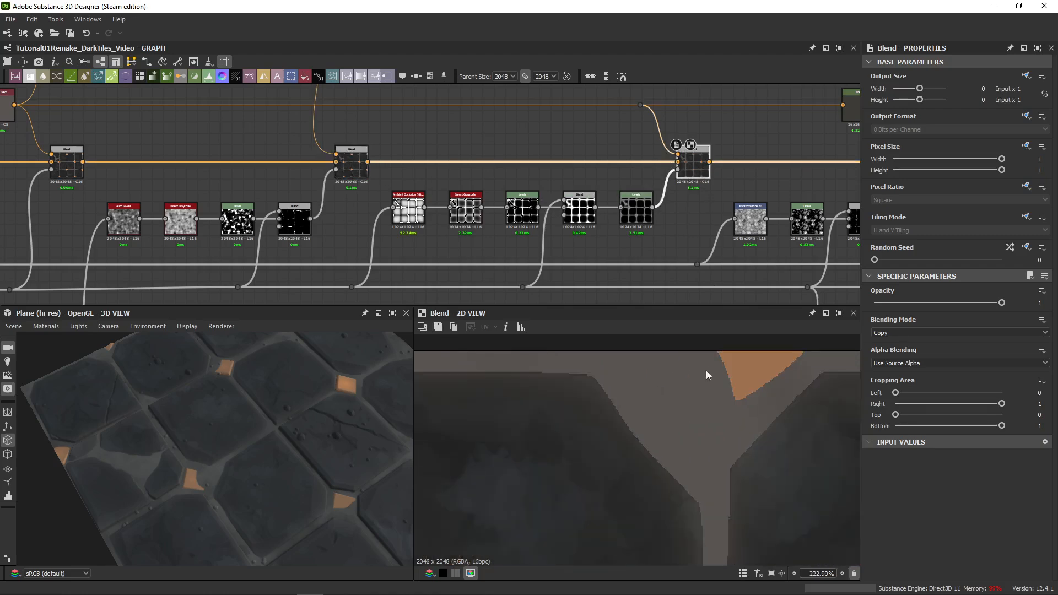
{"action": "left_click", "coordinate": [362, 173]}
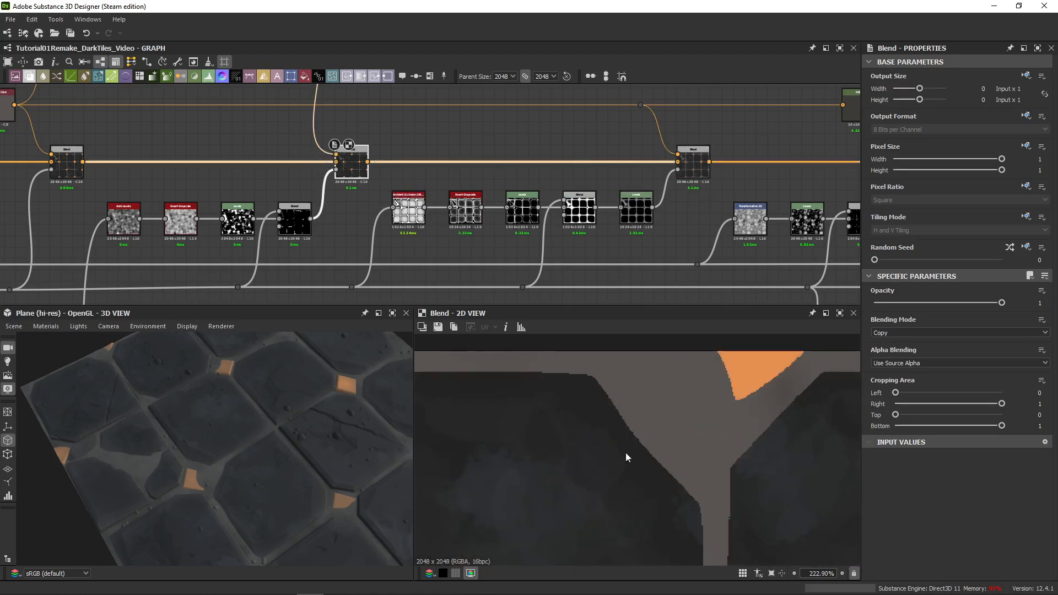
{"action": "left_click", "coordinate": [693, 185]}
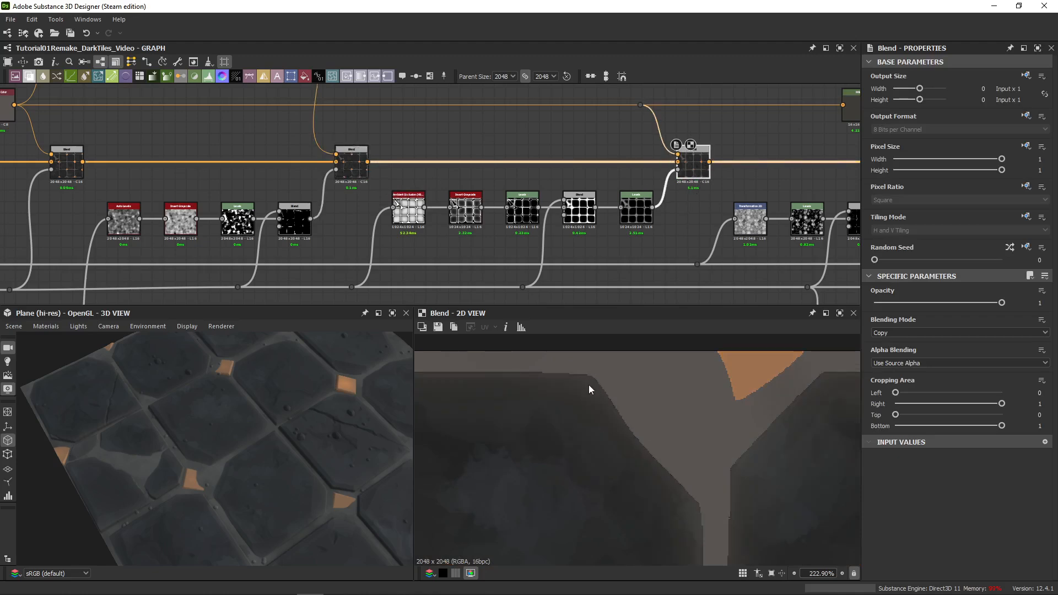
{"action": "middle_click_drag", "start_coordinate": [615, 262], "coordinate": [229, 216]}
{"action": "middle_click_drag", "start_coordinate": [534, 181], "coordinate": [311, 162]}
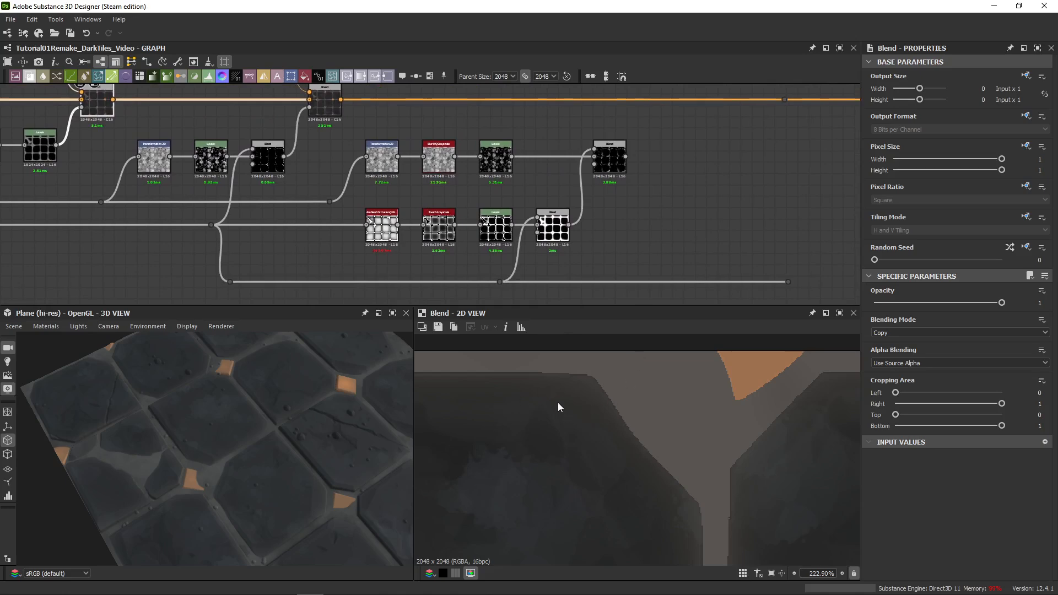
- Try feeding the first ambient occlusion Add Blend through a new dot node into the noise Multiply Blend's foreground
{"action": "double_click", "coordinate": [605, 171]}
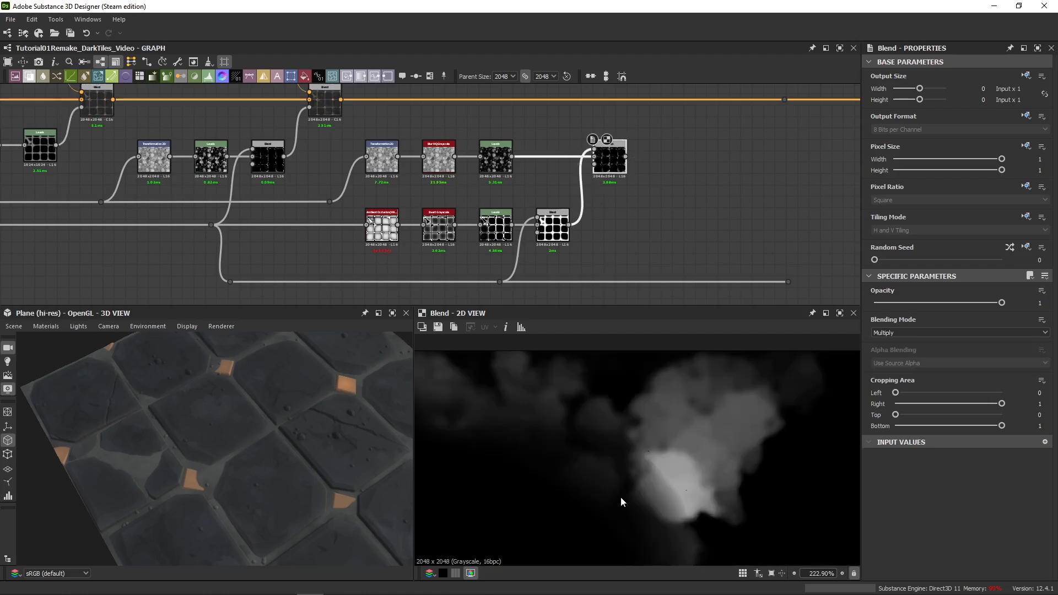
{"action": "scroll", "coordinate": [576, 428], "scroll_direction": "down", "scroll_amount": 8}
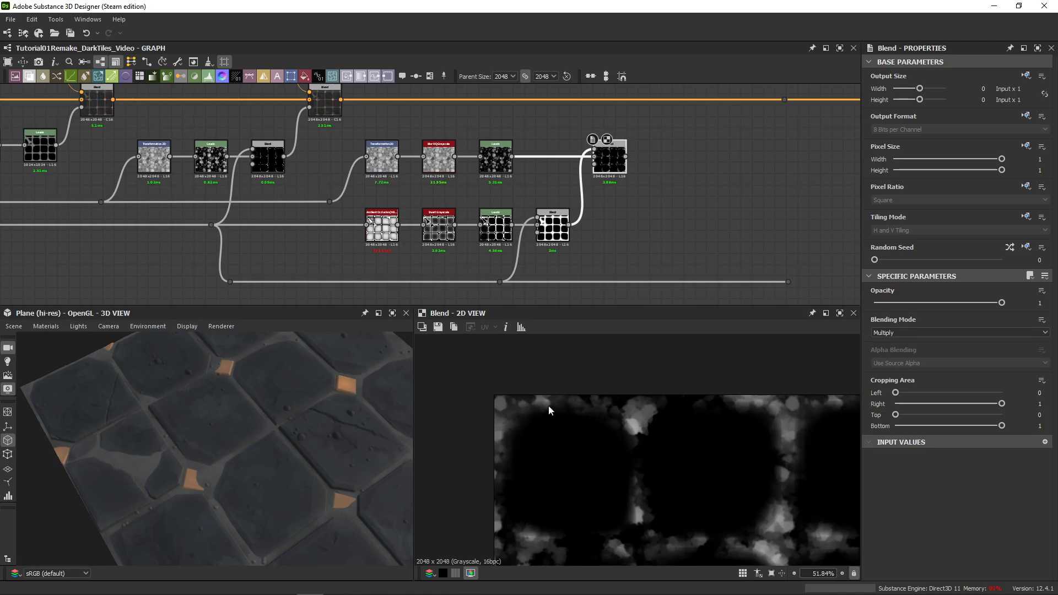
{"action": "middle_click_drag", "start_coordinate": [231, 216], "coordinate": [415, 222]}
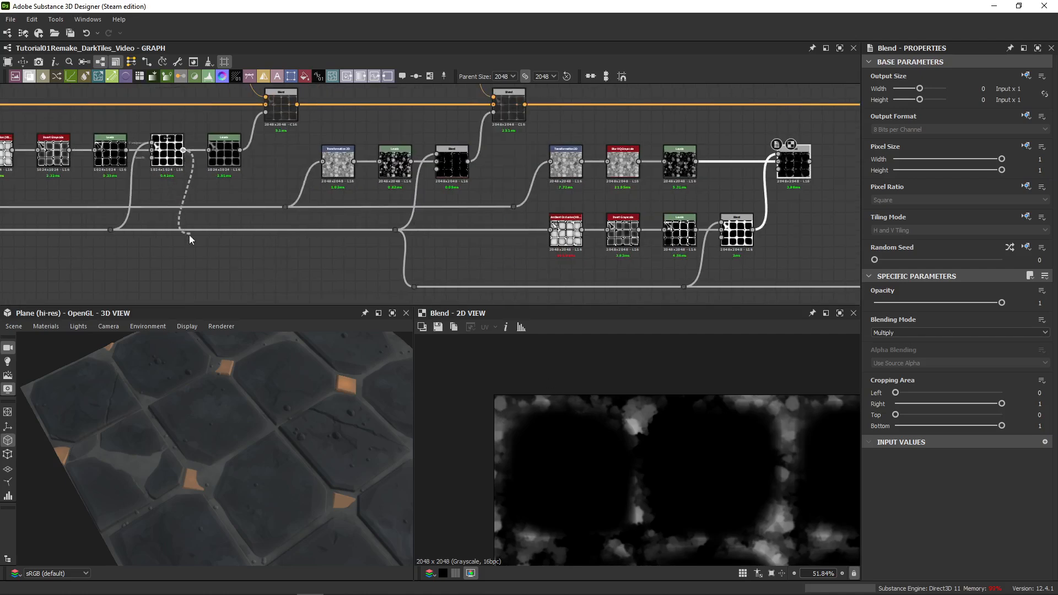
{"action": "left_click_drag", "start_coordinate": [190, 235], "coordinate": [792, 169]}
{"action": "double_click", "coordinate": [792, 168]}
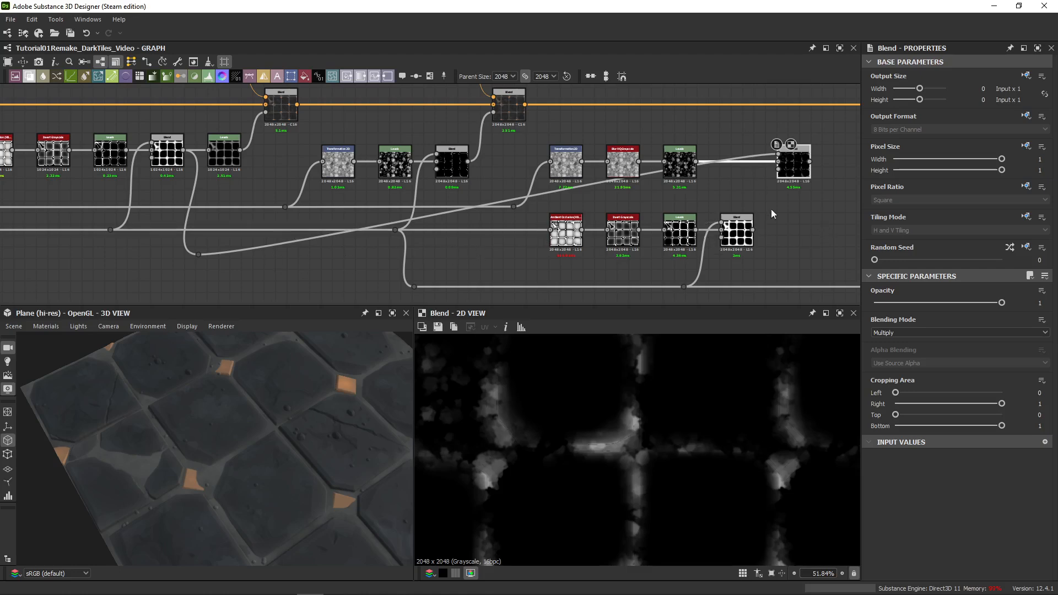
{"action": "left_click_drag", "start_coordinate": [782, 212], "coordinate": [544, 257]}
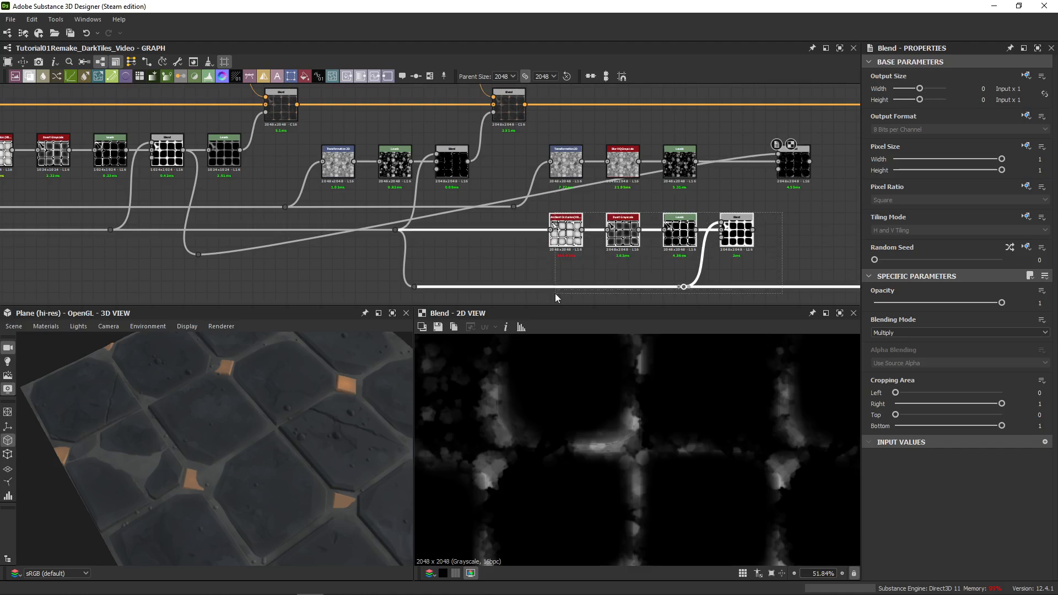
{"action": "left_click", "coordinate": [792, 204]}
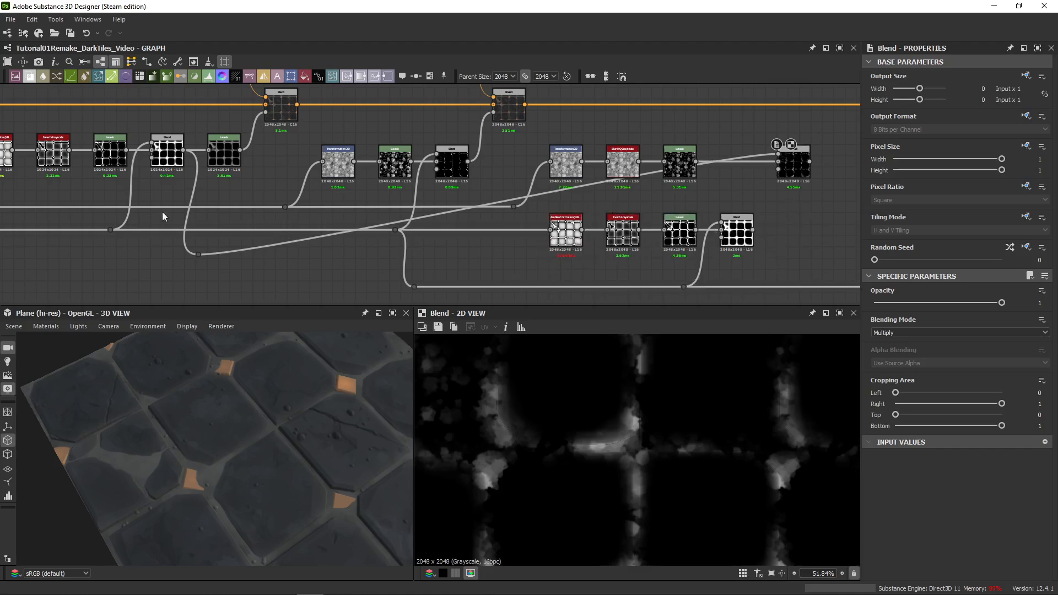
{"action": "left_click", "coordinate": [792, 181]}
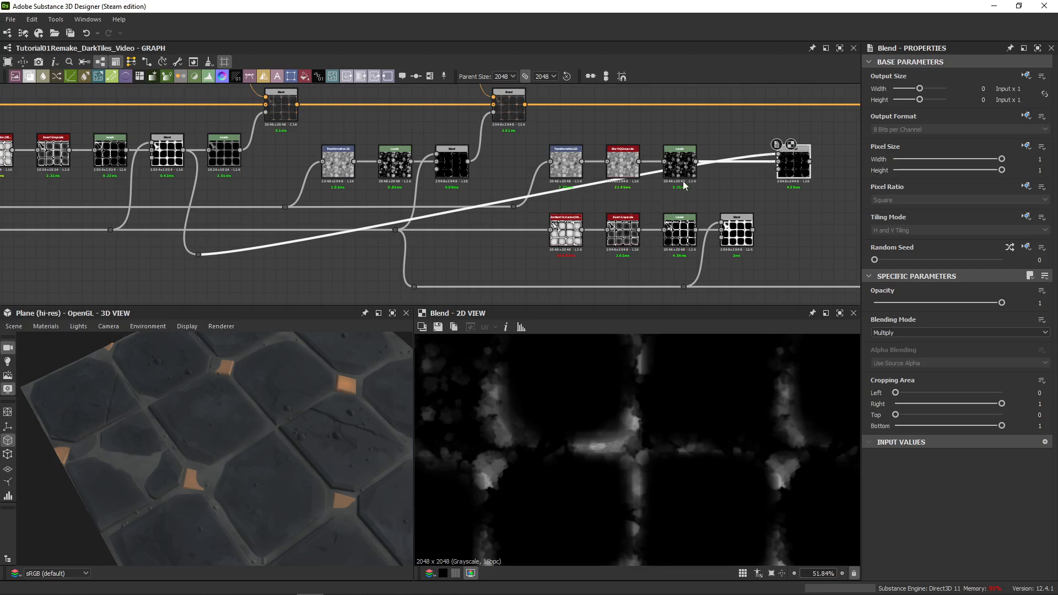
{"action": "left_click_drag", "start_coordinate": [754, 231], "coordinate": [794, 176]}
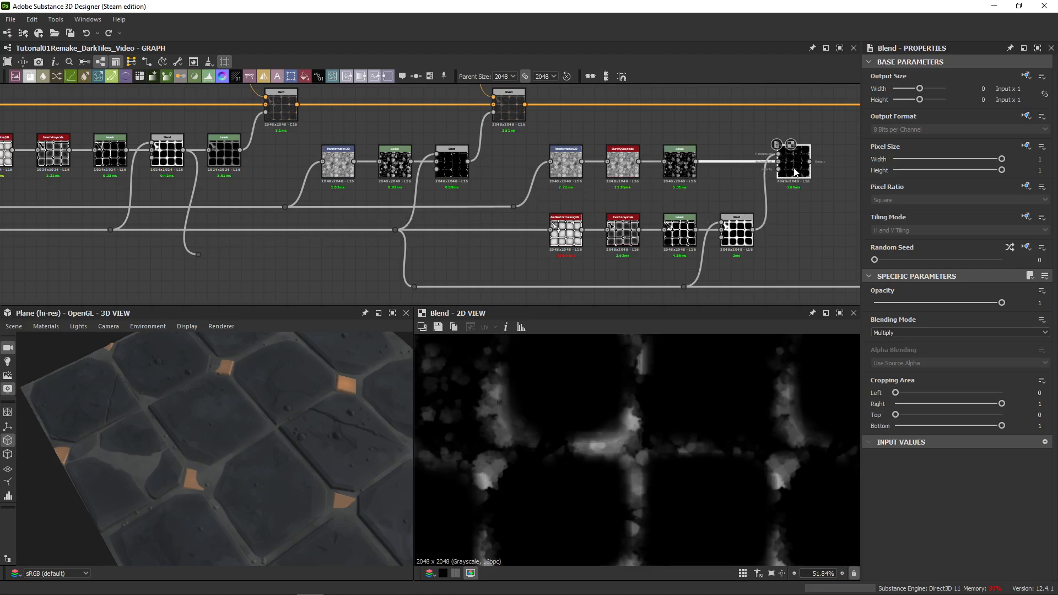
- Compare the Multiply Blend's tile edges with either ambient occlusion mask as foreground, and undo the rerouting from the first Add Blend
{"action": "key", "text": "ctrl+y"}
{"action": "key", "text": "ctrl+z"}
{"action": "key", "text": "ctrl+y"}
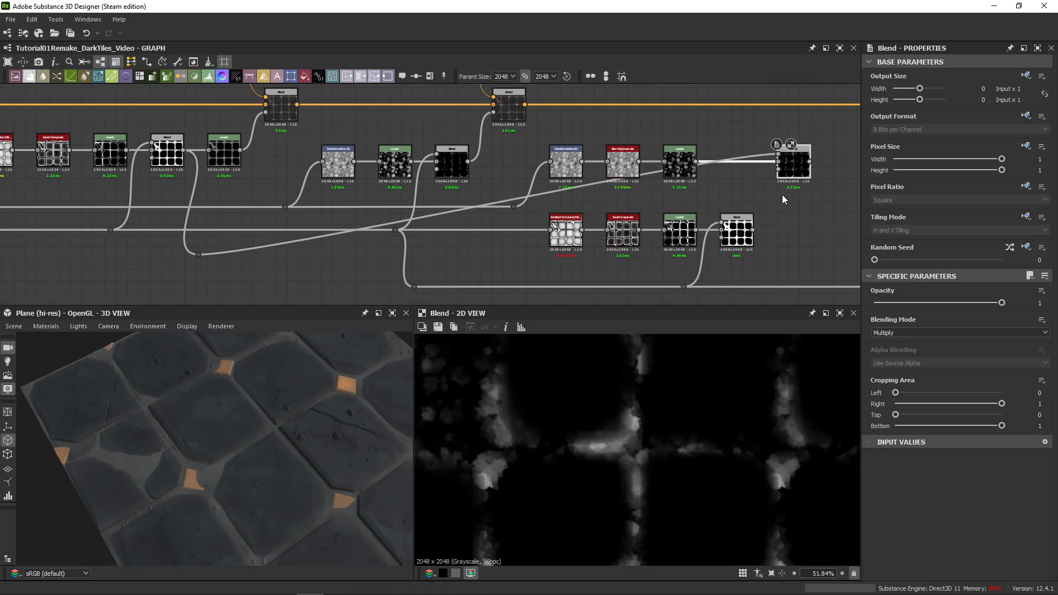
{"action": "key", "text": "ctrl+z"}
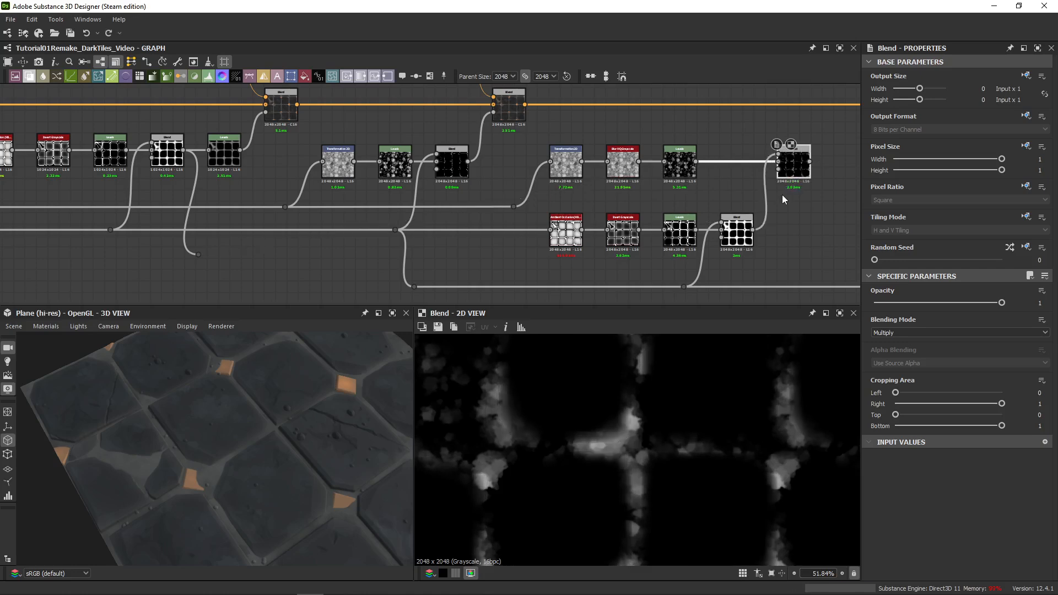
{"action": "key", "text": "ctrl+y"}
{"action": "key", "text": "ctrl+z"}
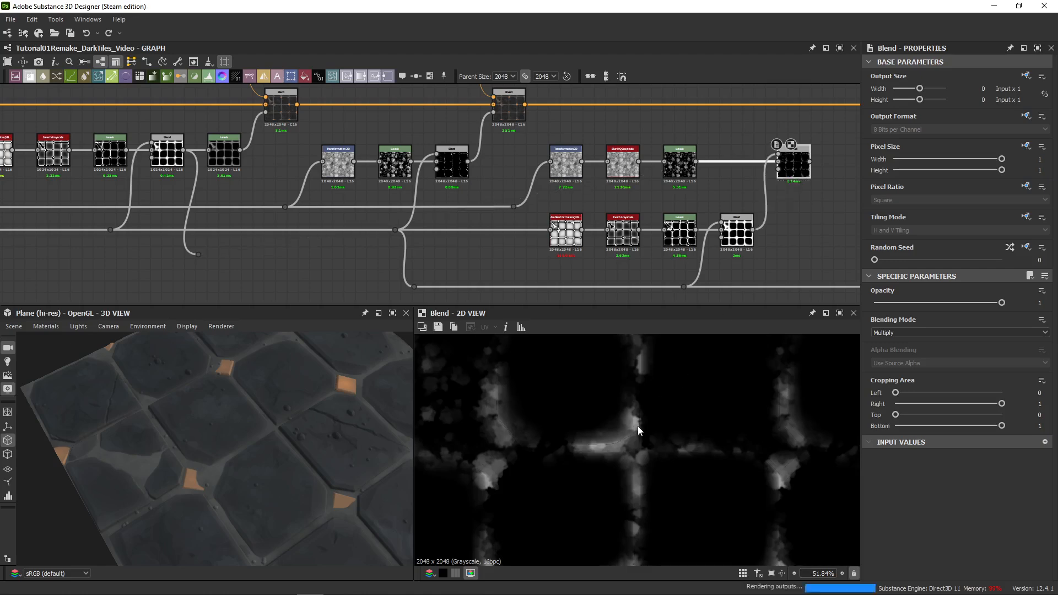
{"action": "key", "text": "ctrl+y"}
{"action": "scroll", "coordinate": [619, 452], "scroll_direction": "up", "scroll_amount": 6}
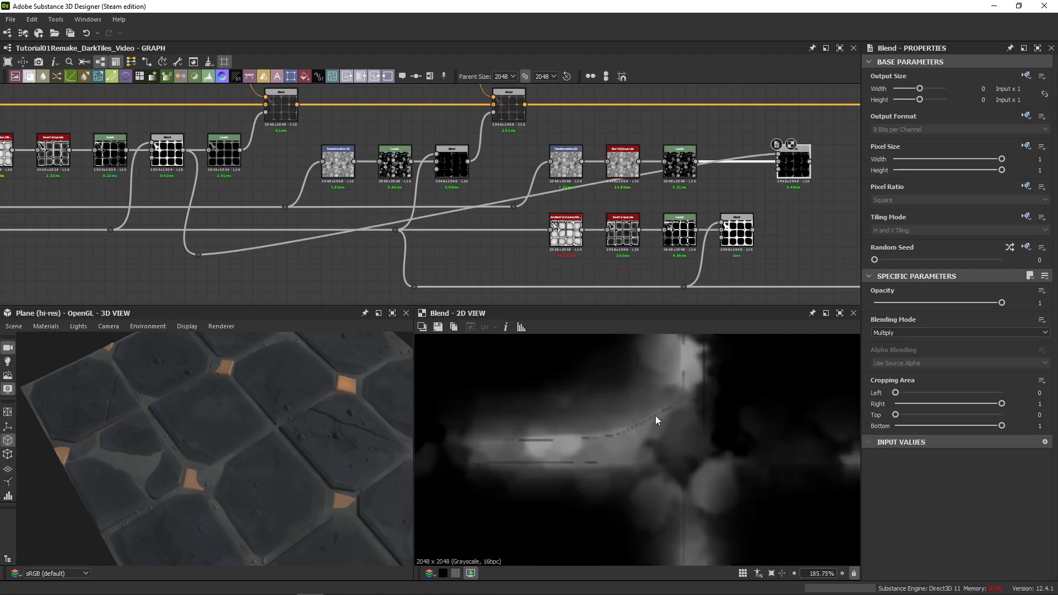
{"action": "key", "text": "ctrl+z"}
{"action": "key", "text": "ctrl+y"}
{"action": "scroll", "coordinate": [581, 444], "scroll_direction": "up", "scroll_amount": 5}
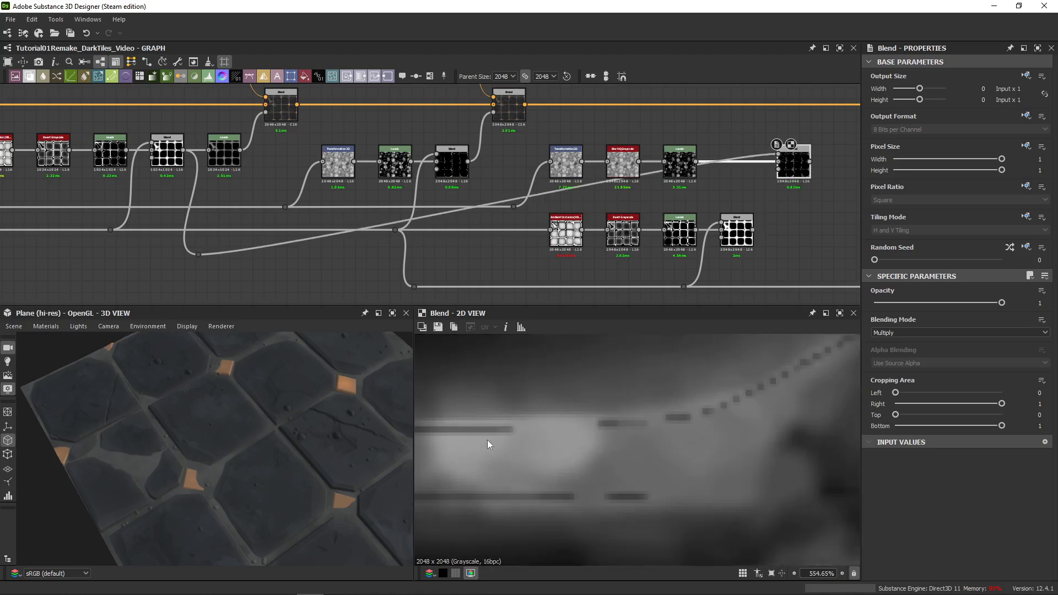
{"action": "double_click", "coordinate": [169, 164]}
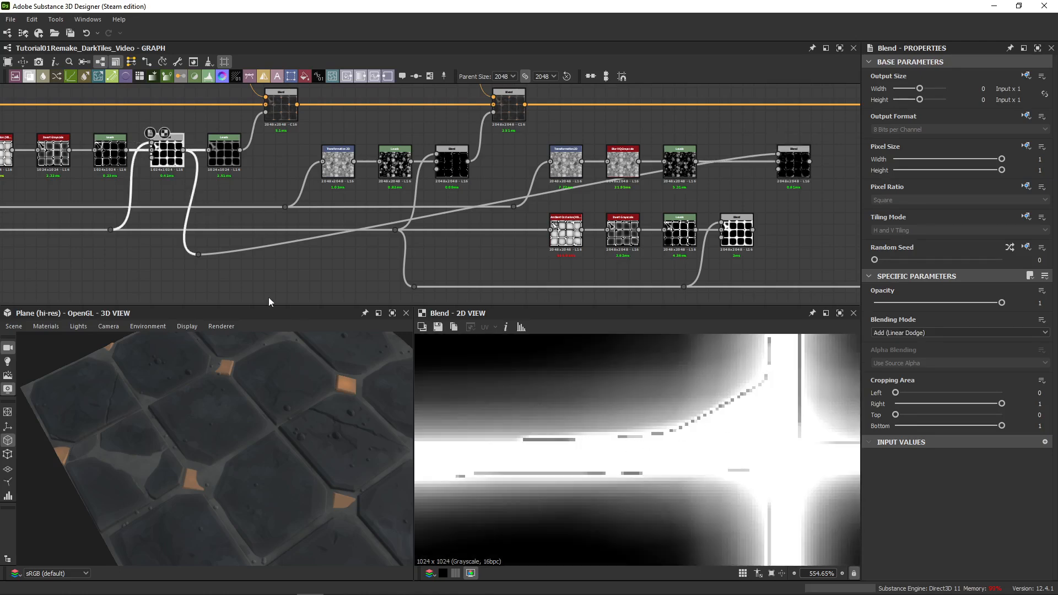
{"action": "key", "text": "ctrl+z"}
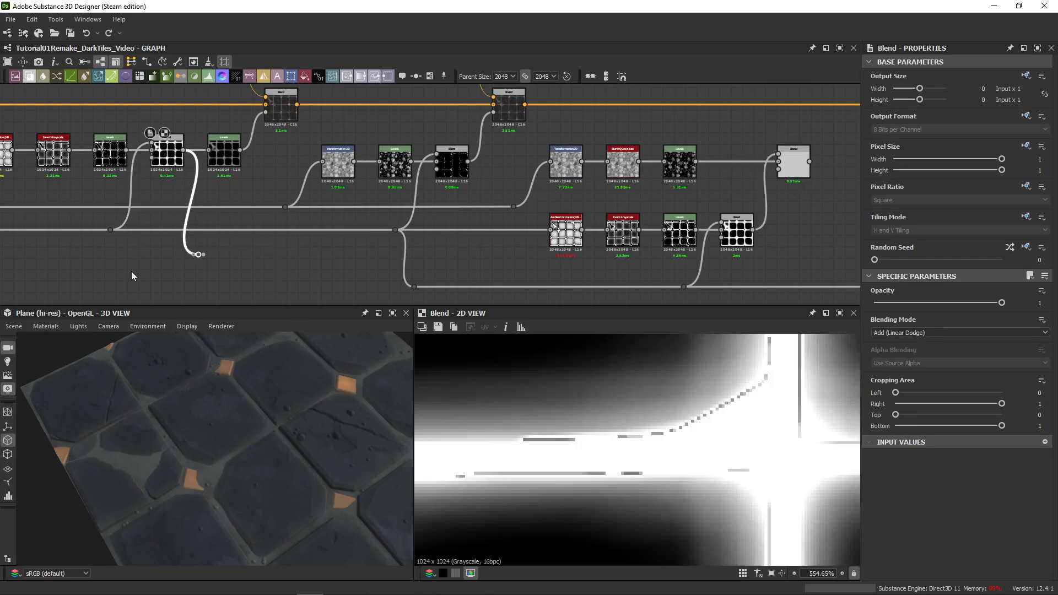
- Compare the Multiply Blend, the first ambient occlusion Levels and its base colour Blend up close for pixel artefacts along the tile edges
{"action": "middle_click_drag", "start_coordinate": [728, 171], "coordinate": [603, 177]}
{"action": "double_click", "coordinate": [669, 171]}
{"action": "middle_click_drag", "start_coordinate": [317, 179], "coordinate": [656, 188]}
{"action": "scroll", "coordinate": [438, 170], "scroll_direction": "up", "scroll_amount": 3}
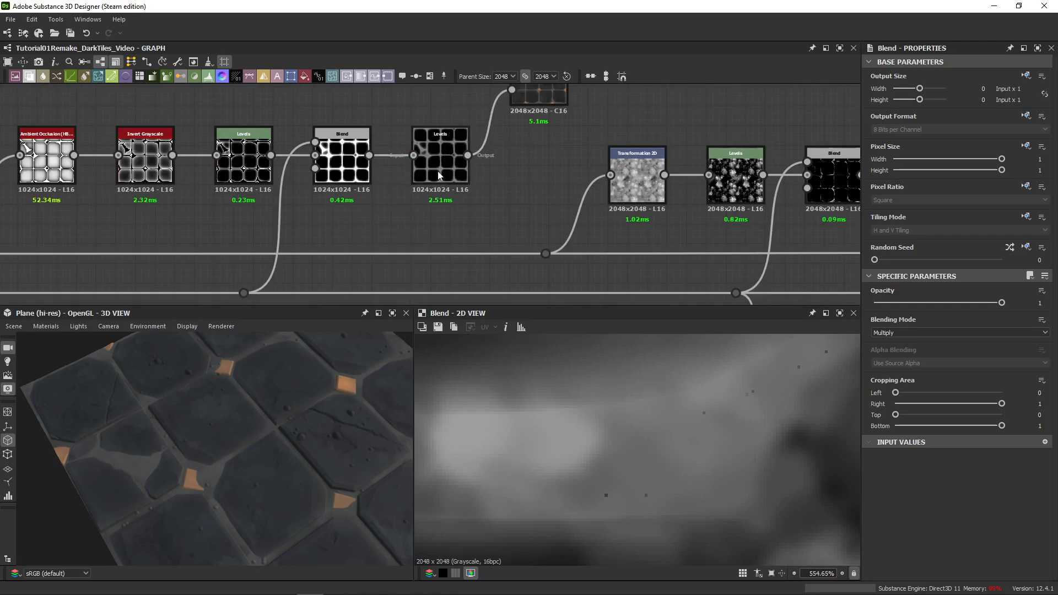
{"action": "double_click", "coordinate": [441, 168]}
{"action": "middle_click_drag", "start_coordinate": [541, 84], "coordinate": [504, 182]}
{"action": "double_click", "coordinate": [503, 178]}
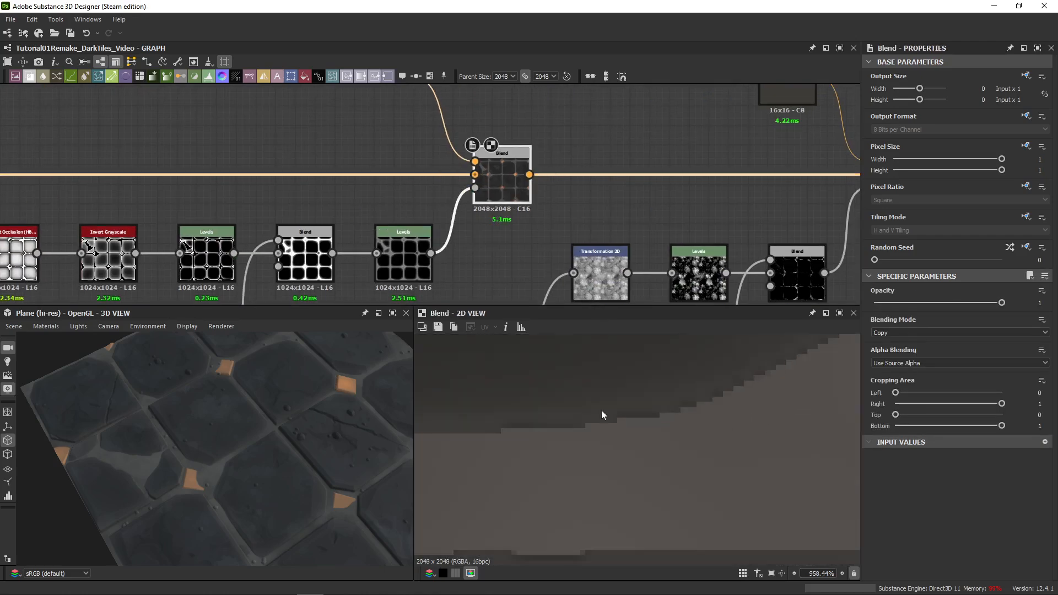
{"action": "double_click", "coordinate": [404, 256]}
{"action": "double_click", "coordinate": [504, 185]}
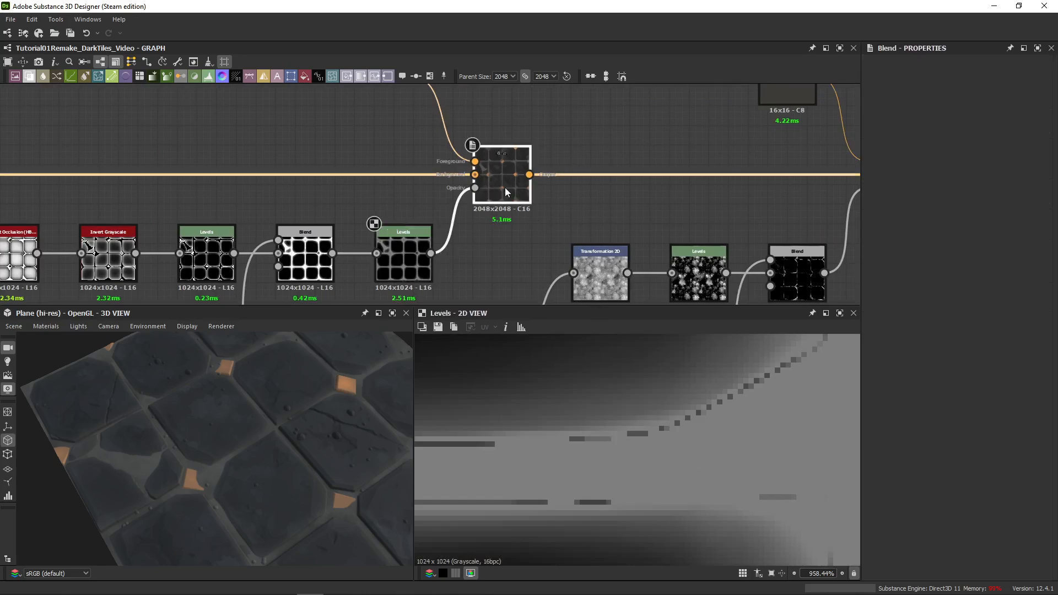
- Examine the noise Multiply Blend's mask in the 2D view, from single pixels up to the whole tile layout
{"action": "scroll", "coordinate": [633, 211], "scroll_direction": "down", "scroll_amount": 4}
{"action": "middle_click_drag", "start_coordinate": [633, 210], "coordinate": [50, 209]}
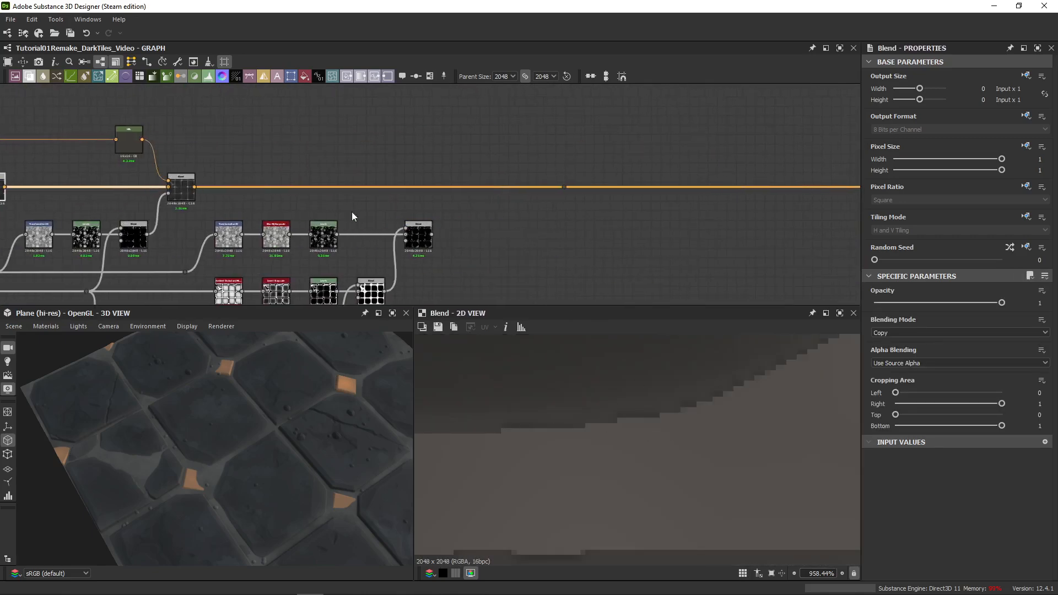
{"action": "scroll", "coordinate": [427, 240], "scroll_direction": "up", "scroll_amount": 4}
{"action": "double_click", "coordinate": [424, 241]}
{"action": "scroll", "coordinate": [691, 422], "scroll_direction": "down", "scroll_amount": 1}
{"action": "scroll", "coordinate": [690, 422], "scroll_direction": "down", "scroll_amount": 5}
{"action": "scroll", "coordinate": [712, 397], "scroll_direction": "up", "scroll_amount": 11}
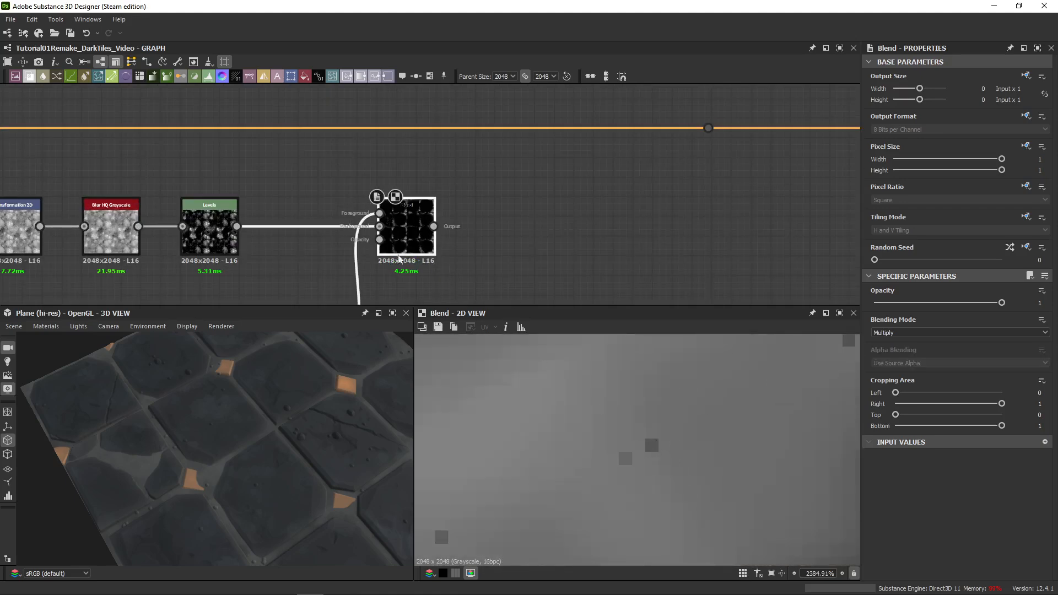
{"action": "left_click", "coordinate": [294, 253]}
{"action": "left_click", "coordinate": [402, 245]}
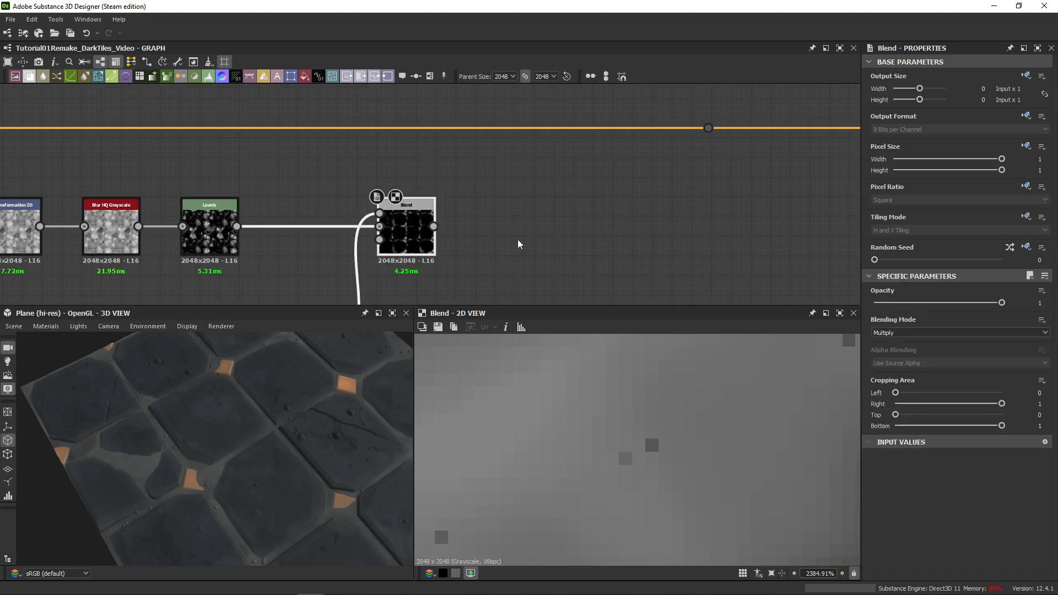
{"action": "scroll", "coordinate": [531, 243], "scroll_direction": "down", "scroll_amount": 3}
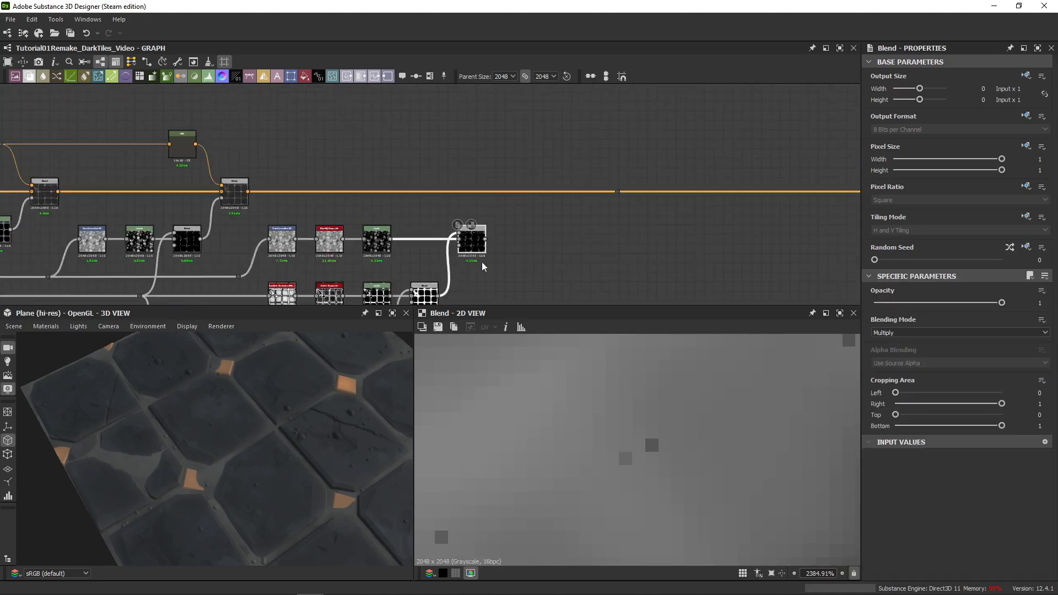
{"action": "scroll", "coordinate": [493, 245], "scroll_direction": "up", "scroll_amount": 2}
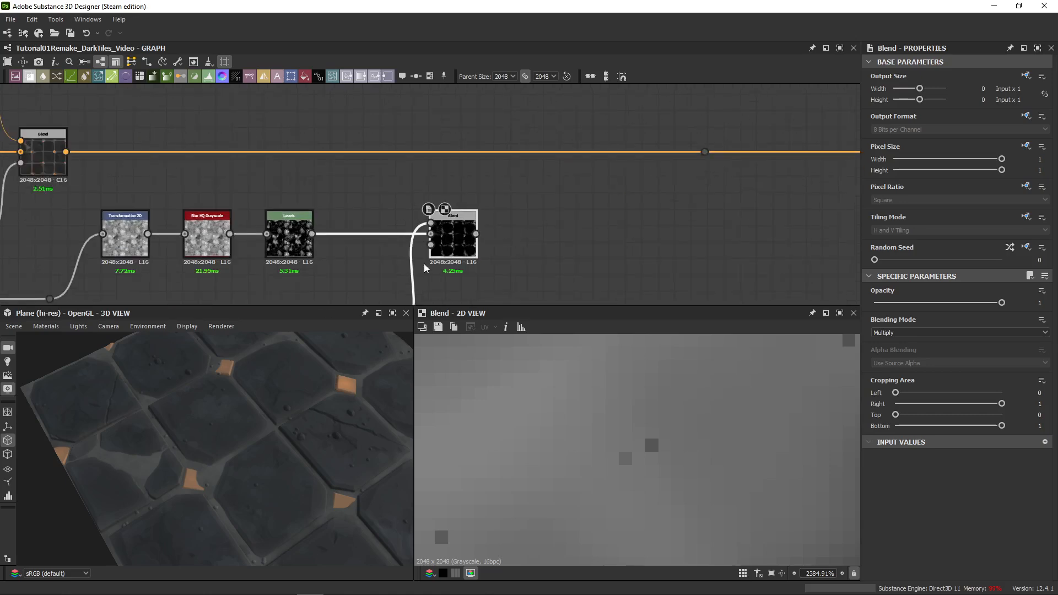
{"action": "scroll", "coordinate": [640, 475], "scroll_direction": "down", "scroll_amount": 10}
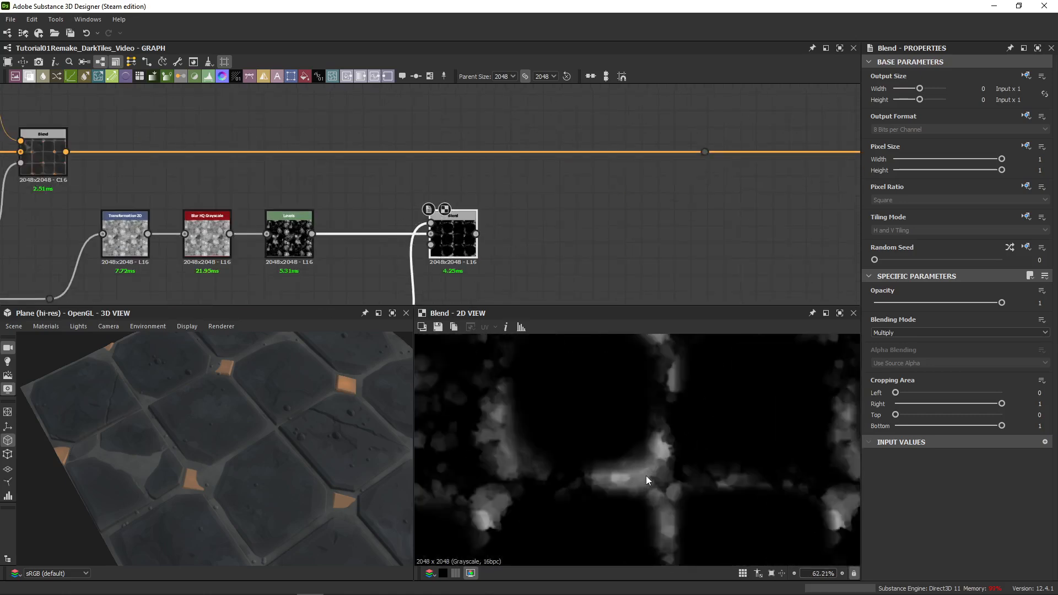
{"action": "scroll", "coordinate": [646, 475], "scroll_direction": "up", "scroll_amount": 3}
{"action": "scroll", "coordinate": [646, 475], "scroll_direction": "down", "scroll_amount": 10}
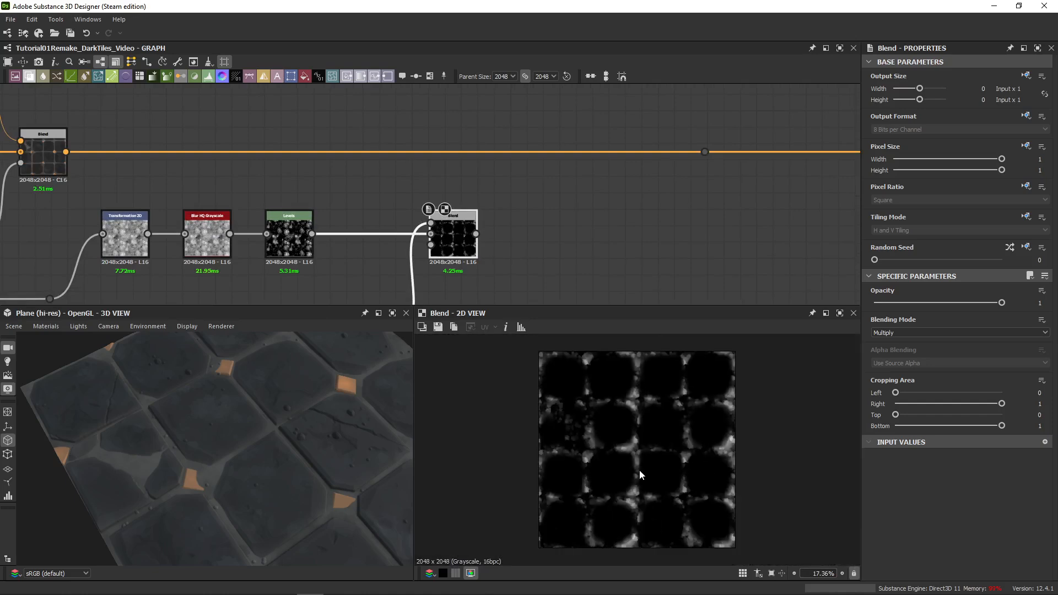
- Add a Levels node with a lowered output white past the noise Multiply Blend and connect the Blend's output to it
{"action": "middle_click_drag", "start_coordinate": [520, 205], "coordinate": [447, 215]}
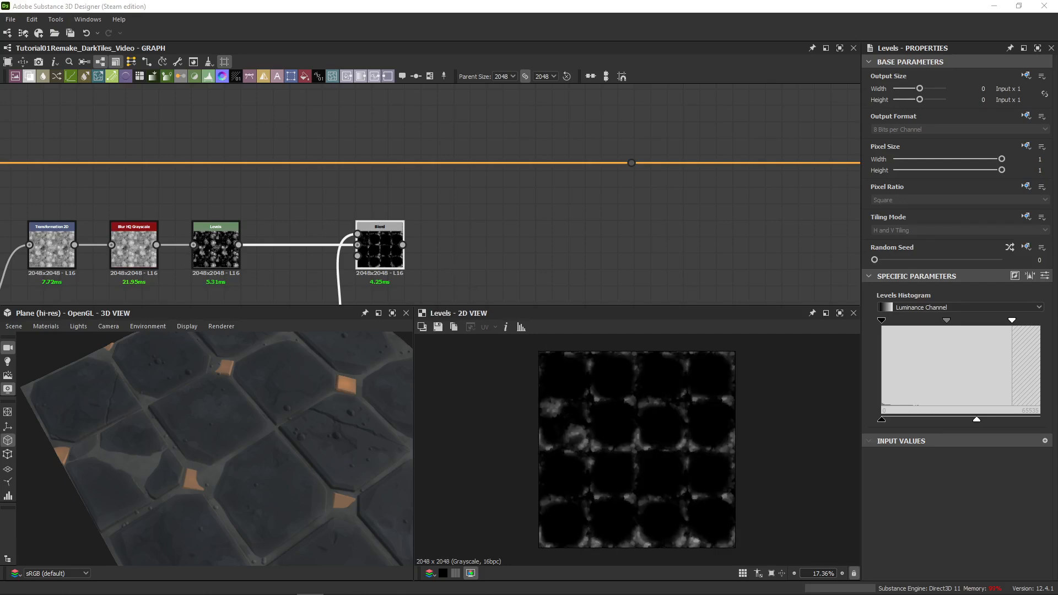
{"action": "key", "text": "ctrl+z"}
{"action": "left_click", "coordinate": [458, 254]}
{"action": "key", "text": "l"}
{"action": "left_click_drag", "start_coordinate": [449, 214], "coordinate": [483, 264]}
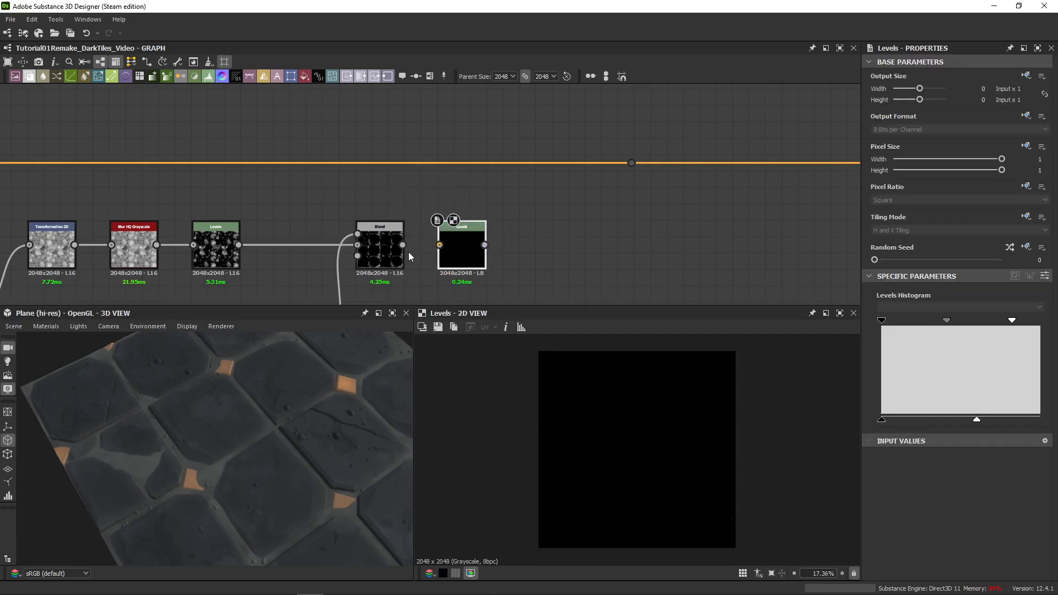
{"action": "left_click_drag", "start_coordinate": [403, 245], "coordinate": [455, 247]}
- Add a Copy Blend past the new Levels, with the Levels as opacity and the base colour line as background
{"action": "key", "text": "Return"}
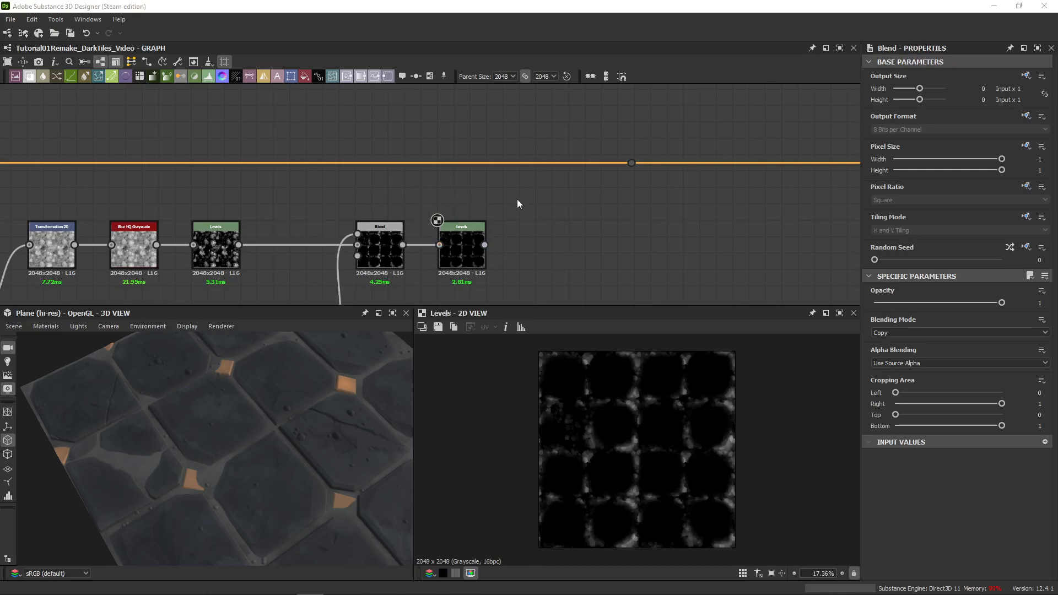
{"action": "left_click_drag", "start_coordinate": [439, 206], "coordinate": [578, 209]}
{"action": "left_click_drag", "start_coordinate": [485, 245], "coordinate": [545, 207]}
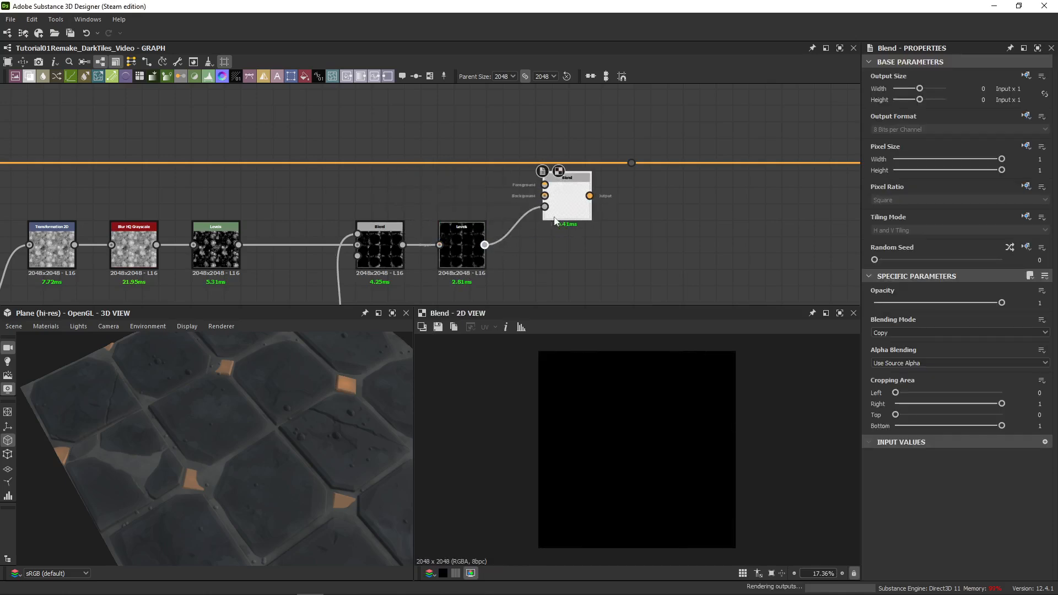
{"action": "left_click_drag", "start_coordinate": [474, 163], "coordinate": [545, 196]}
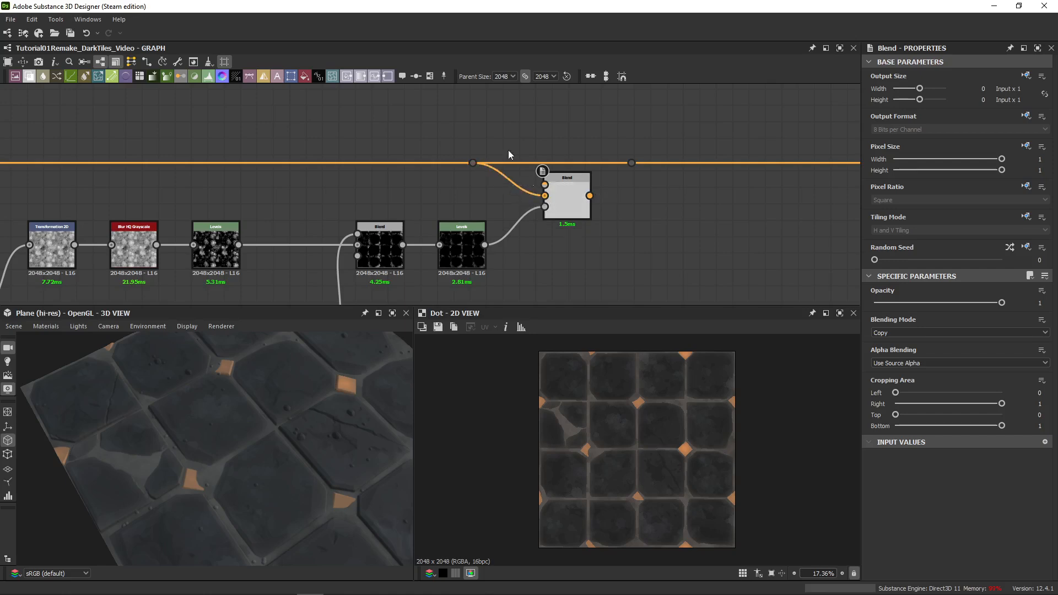
- Connect the new Blend's output to the onward base colour dot node, delete the spare dot and align the Blend with the line
{"action": "middle_click_drag", "start_coordinate": [489, 121], "coordinate": [570, 197]}
{"action": "scroll", "coordinate": [570, 198], "scroll_direction": "down", "scroll_amount": 1}
{"action": "left_click_drag", "start_coordinate": [654, 261], "coordinate": [689, 233]}
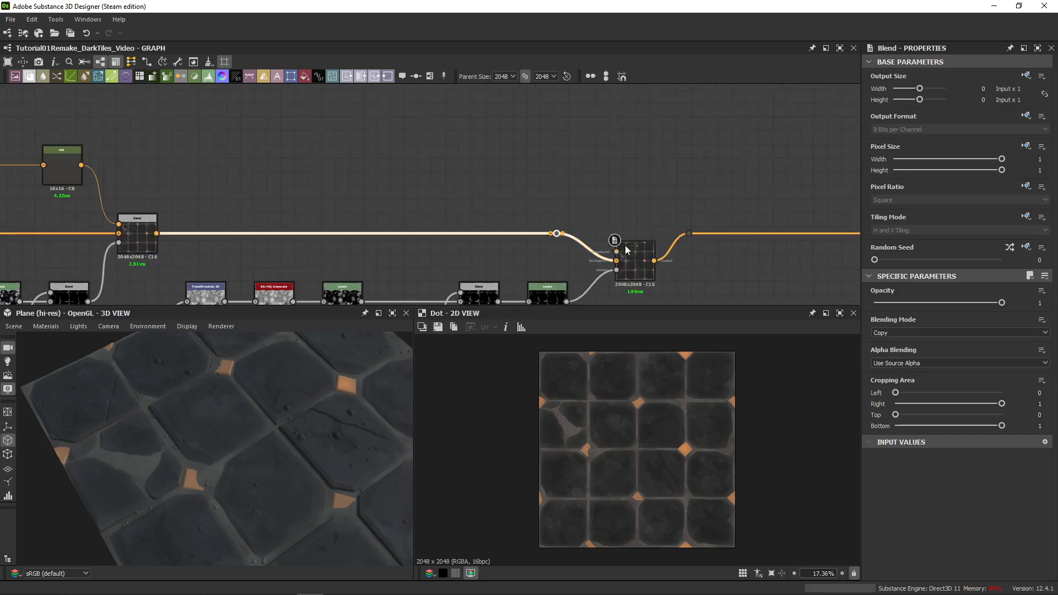
{"action": "key", "text": "Delete"}
{"action": "left_click_drag", "start_coordinate": [633, 256], "coordinate": [617, 228]}
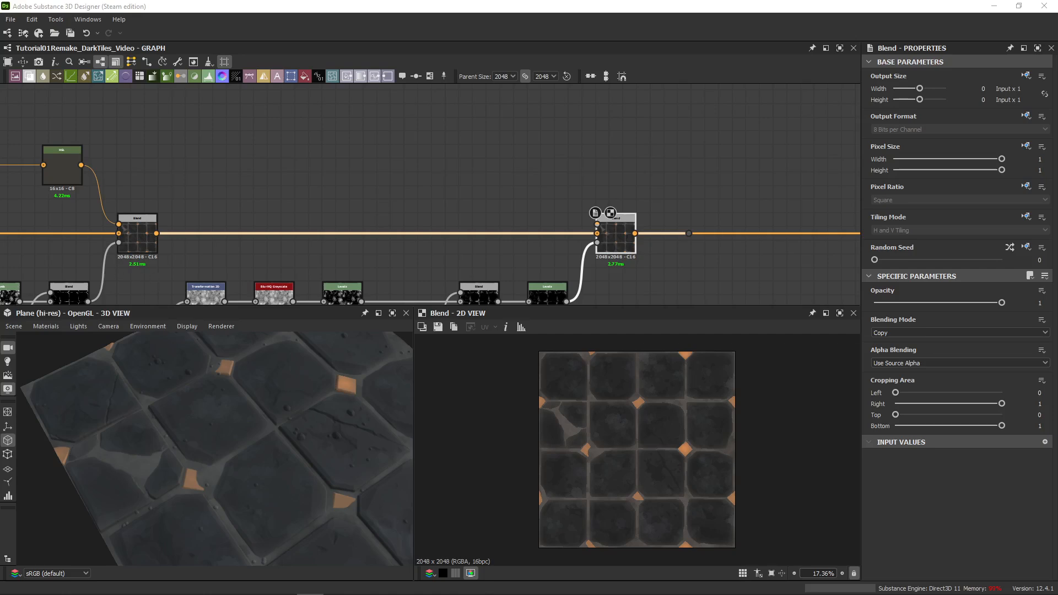
- Extend the first HSL node's colour output along the graph and add a new HSL node on it just above the new Blend
{"action": "scroll", "coordinate": [230, 200], "scroll_direction": "down", "scroll_amount": 5}
{"action": "middle_click_drag", "start_coordinate": [54, 183], "coordinate": [422, 217]}
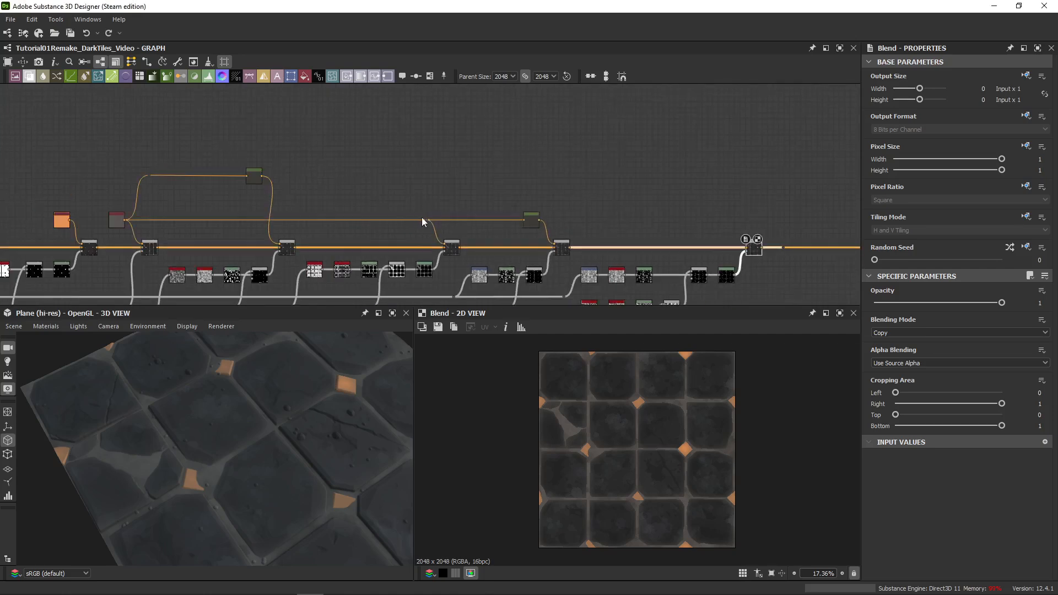
{"action": "left_click_drag", "start_coordinate": [262, 177], "coordinate": [698, 176]}
{"action": "middle_click_drag", "start_coordinate": [697, 177], "coordinate": [422, 128]}
{"action": "scroll", "coordinate": [423, 129], "scroll_direction": "up", "scroll_amount": 2}
{"action": "left_click_drag", "start_coordinate": [407, 138], "coordinate": [422, 137]}
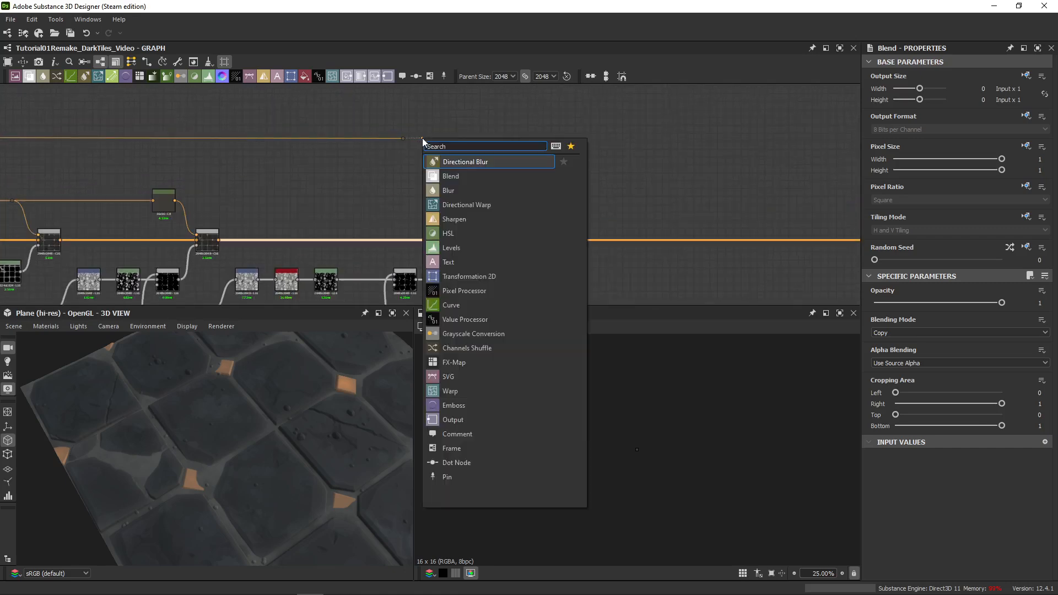
{"action": "type", "text": "hsl"}
{"action": "key", "text": "Return"}
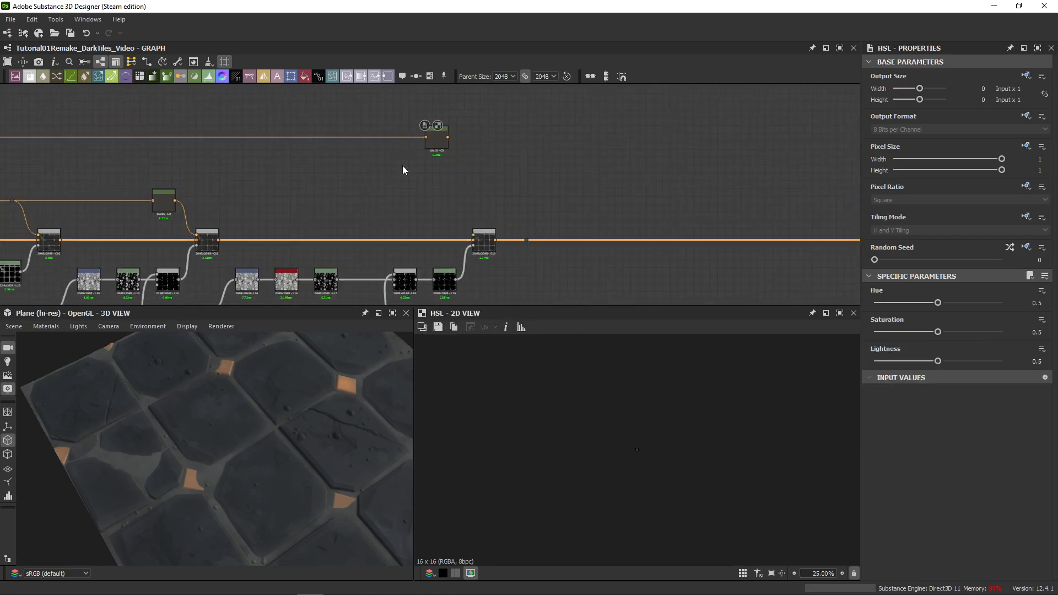
- Connect the new HSL node to the new Blend's foreground input and set the HSL's lightness to 0.45
{"action": "left_click_drag", "start_coordinate": [481, 230], "coordinate": [481, 230]}
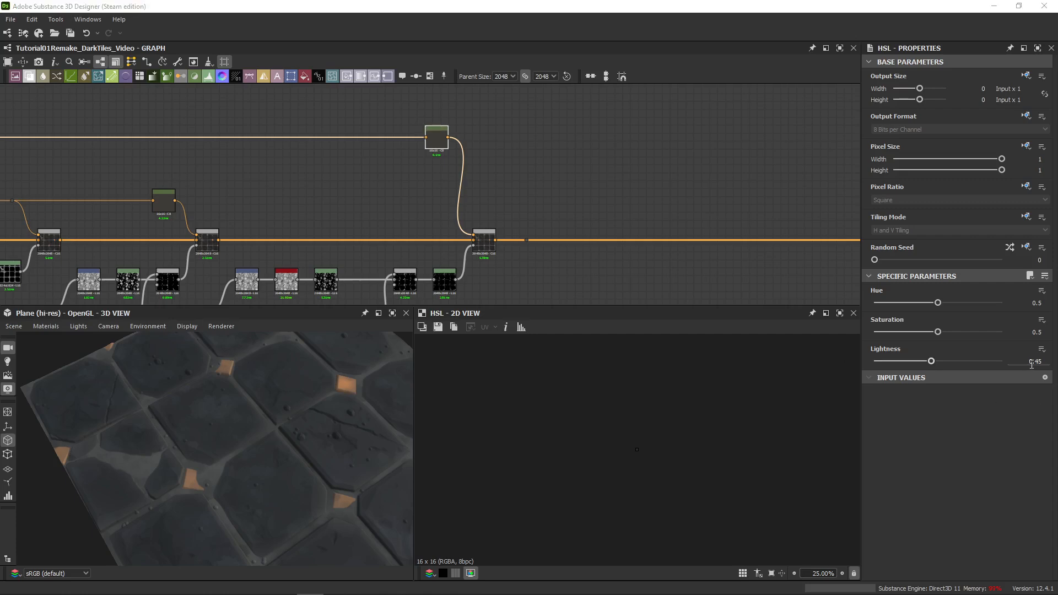
{"action": "left_click_drag", "start_coordinate": [1026, 364], "coordinate": [1049, 361]}
{"action": "left_click", "coordinate": [439, 132]}
{"action": "type", "text": "0.45"}
{"action": "key", "text": "Return"}
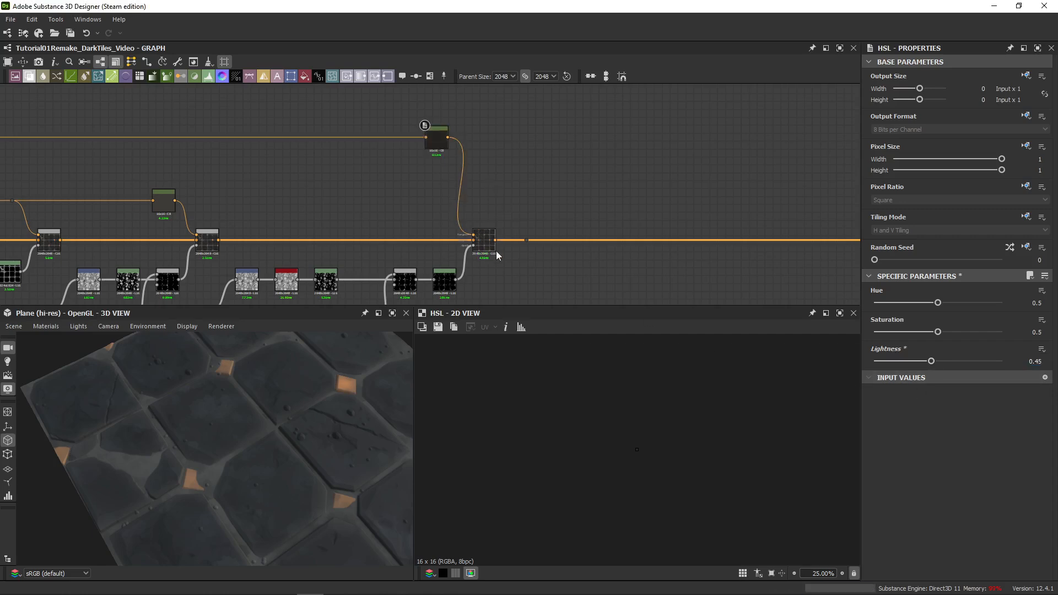
- Examine the new Blend's colour variation around the gaps, comparing it with the preceding Blend and the source noise Transformation 2D
{"action": "left_click", "coordinate": [481, 249]}
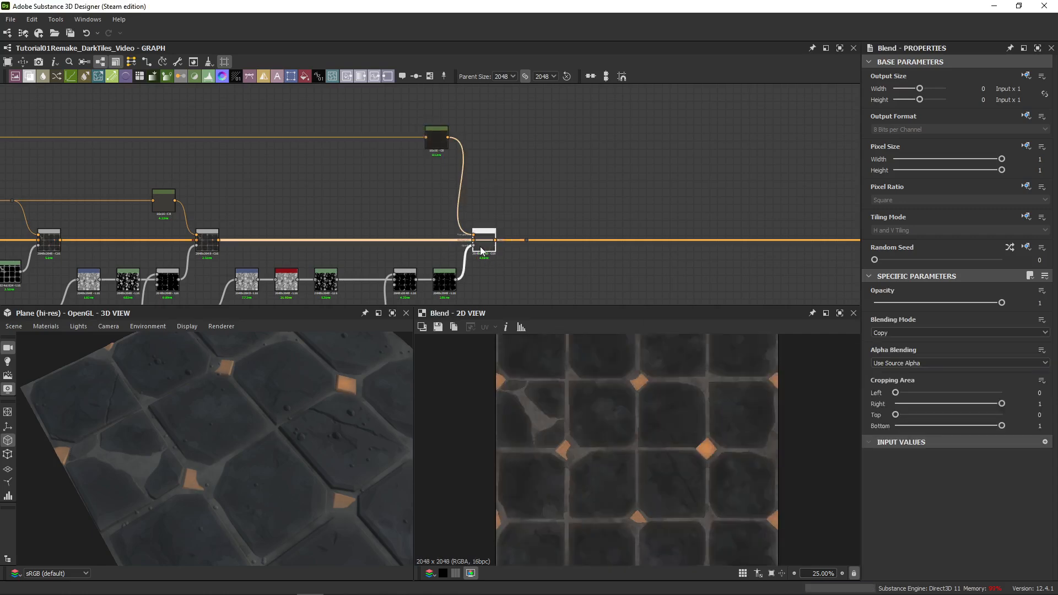
{"action": "scroll", "coordinate": [613, 455], "scroll_direction": "up", "scroll_amount": 8}
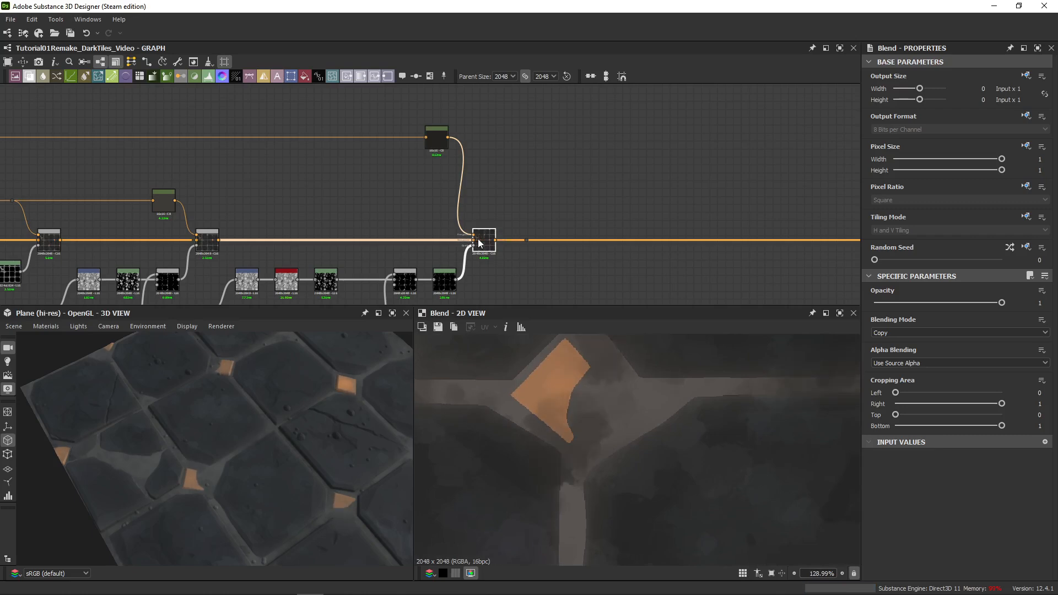
{"action": "left_click", "coordinate": [444, 281]}
{"action": "left_click", "coordinate": [487, 250]}
{"action": "middle_click_drag", "start_coordinate": [367, 243], "coordinate": [415, 198]}
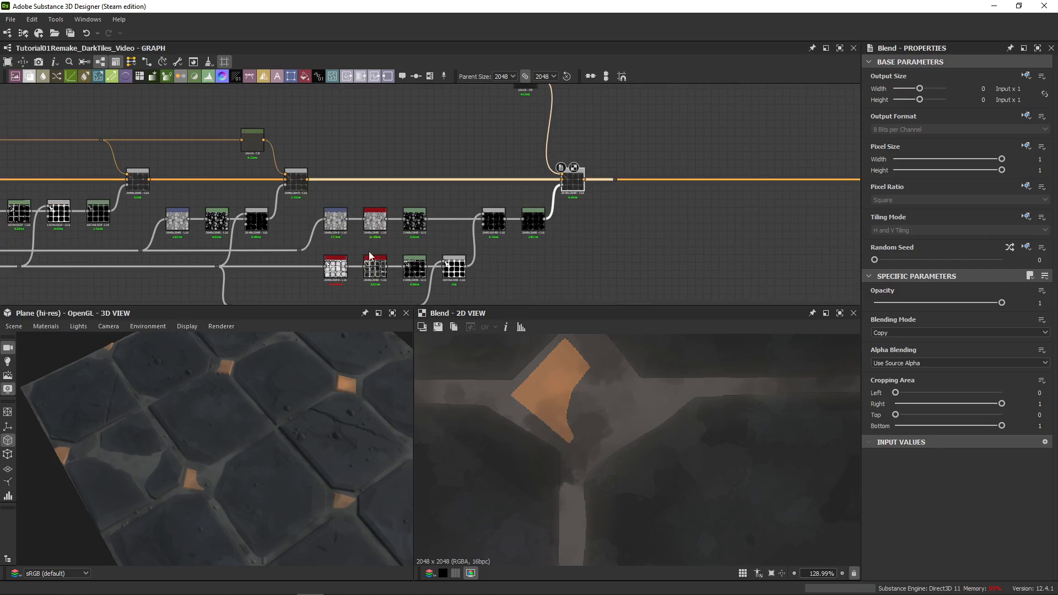
{"action": "double_click", "coordinate": [335, 220]}
{"action": "scroll", "coordinate": [628, 417], "scroll_direction": "down", "scroll_amount": 5}
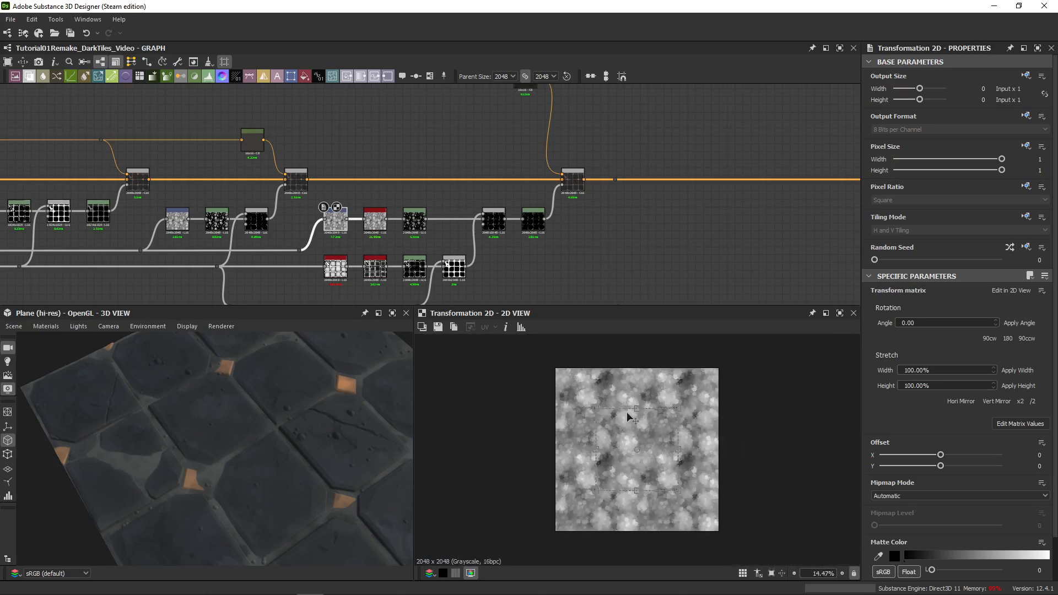
{"action": "scroll", "coordinate": [628, 417], "scroll_direction": "up", "scroll_amount": 5}
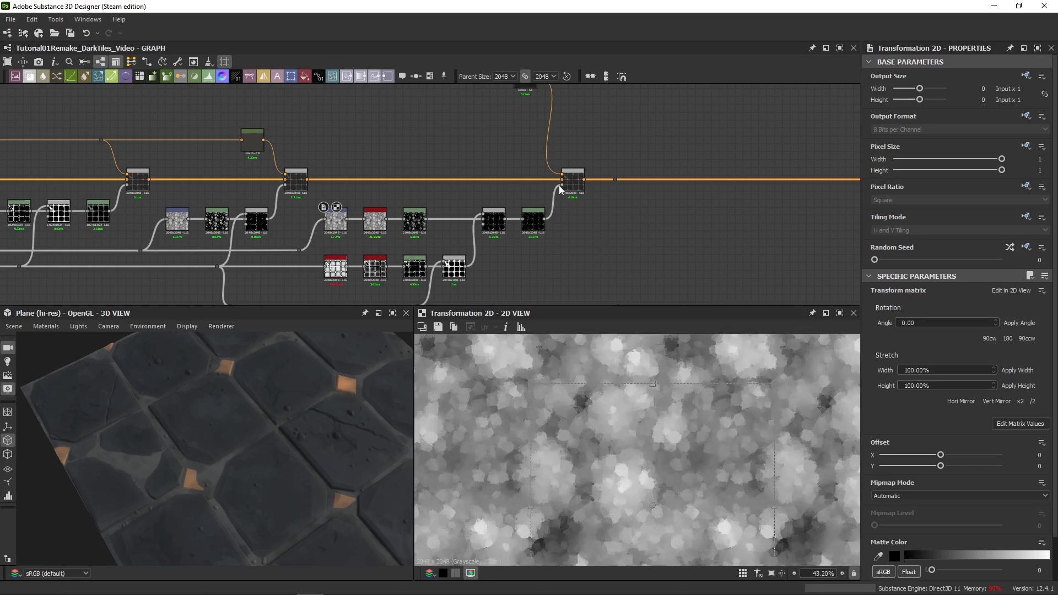
{"action": "double_click", "coordinate": [572, 185]}
{"action": "double_click", "coordinate": [573, 182]}
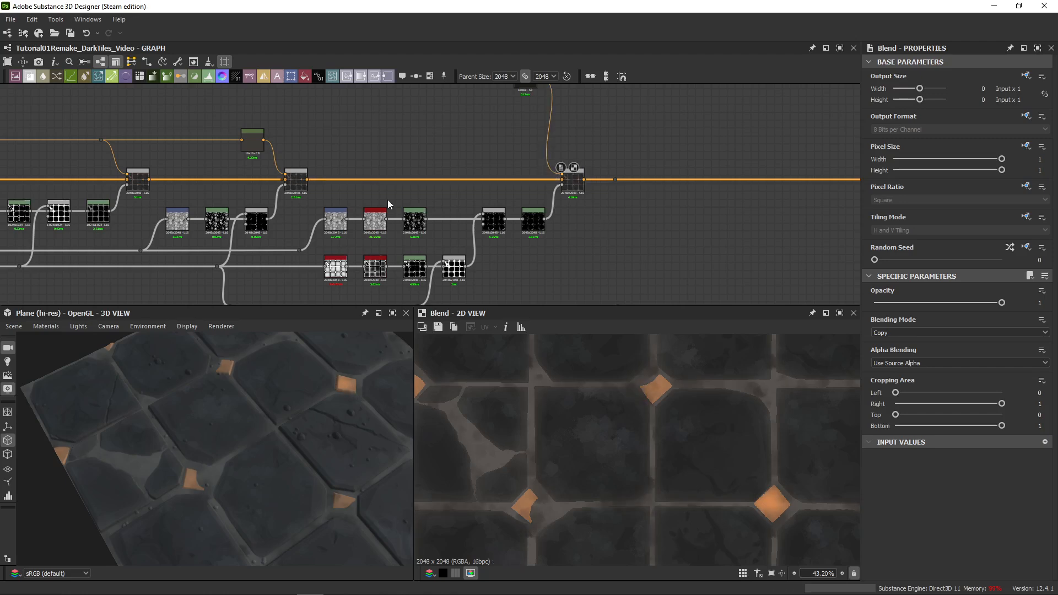
{"action": "double_click", "coordinate": [301, 187]}
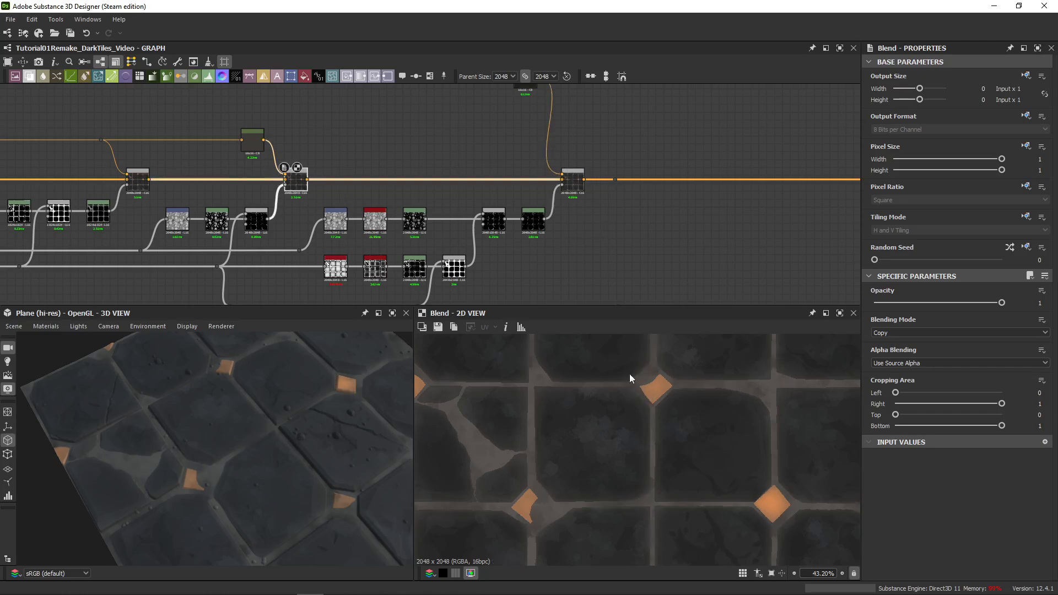
{"action": "scroll", "coordinate": [630, 374], "scroll_direction": "up", "scroll_amount": 4}
{"action": "middle_click_drag", "start_coordinate": [577, 402], "coordinate": [725, 386]}
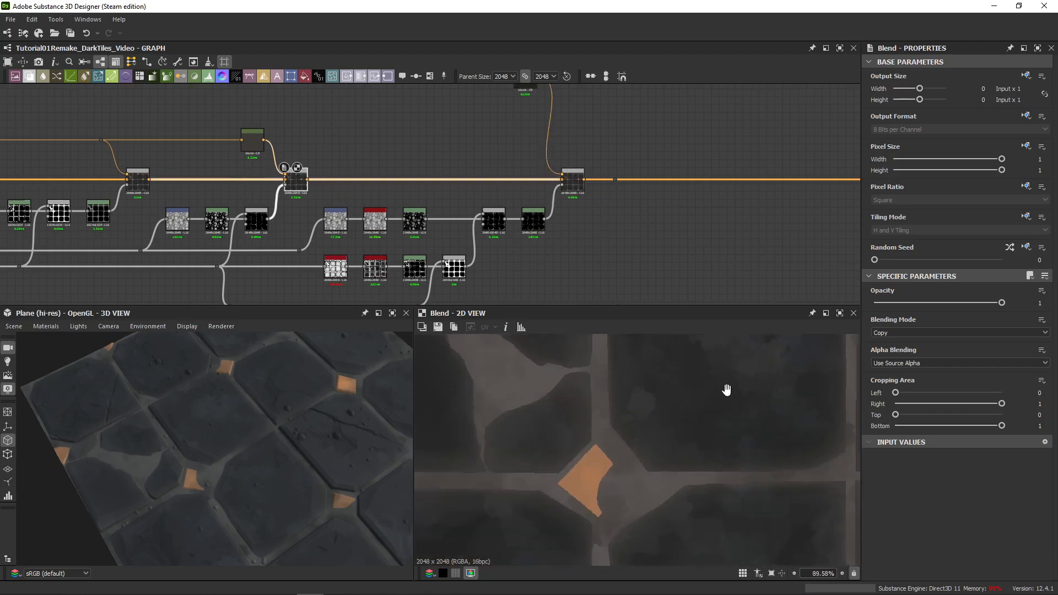
{"action": "scroll", "coordinate": [567, 442], "scroll_direction": "up", "scroll_amount": 4}
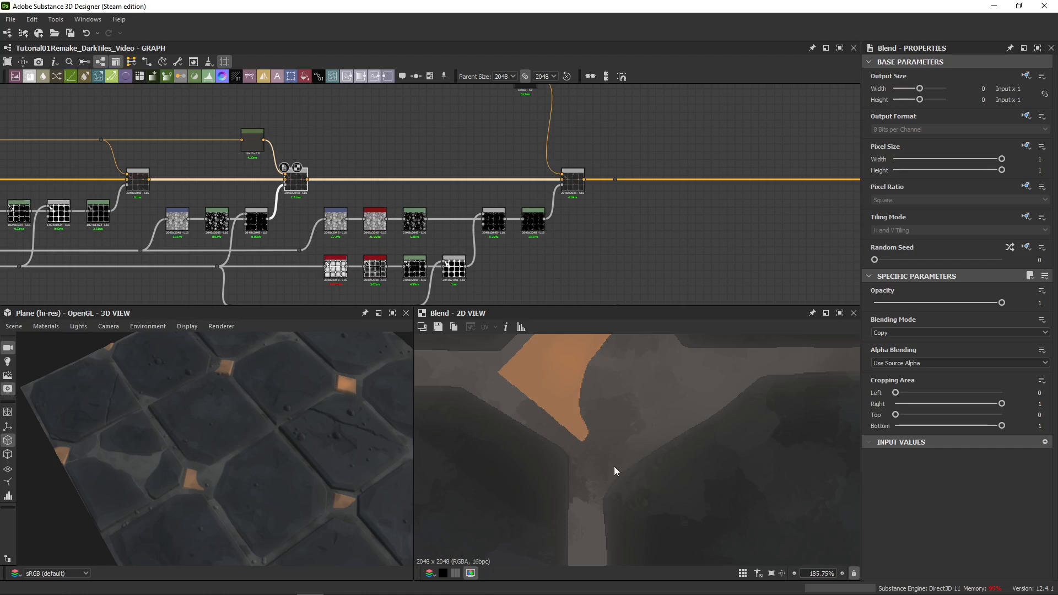
{"action": "double_click", "coordinate": [573, 185]}
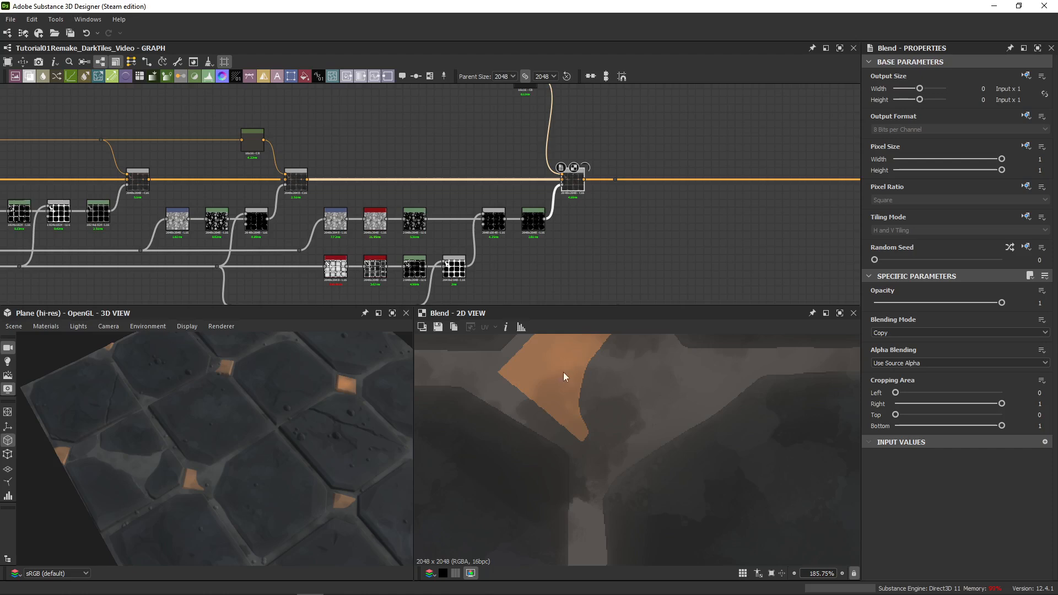
- Rotate the Transformation 2D ahead of the Blur HQ Grayscale by 180 degrees and preview the last Blend
{"action": "scroll", "coordinate": [415, 230], "scroll_direction": "up", "scroll_amount": 5}
{"action": "middle_click_drag", "start_coordinate": [410, 253], "coordinate": [667, 188]}
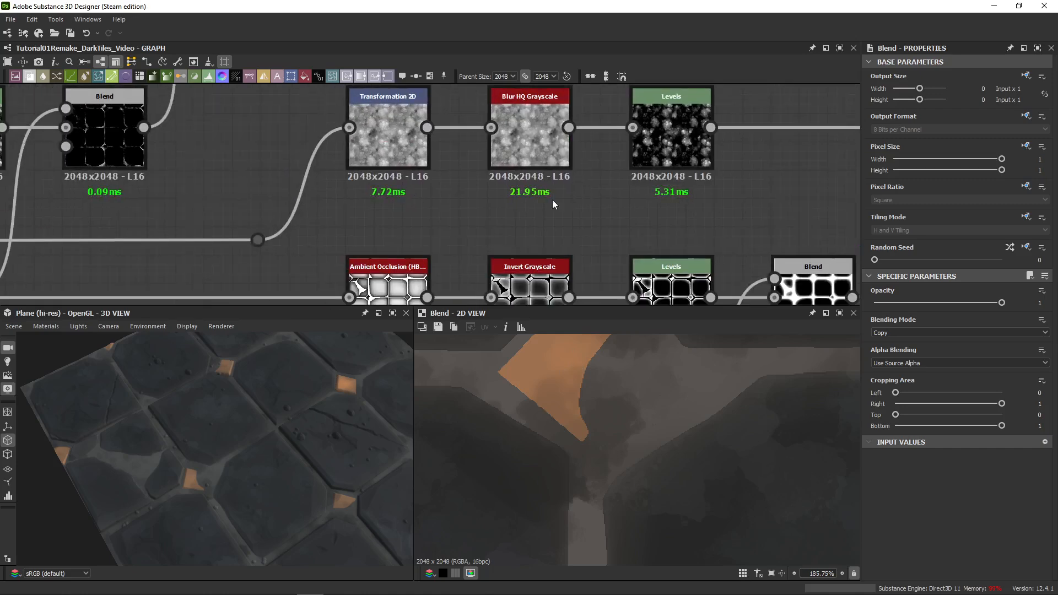
{"action": "middle_click_drag", "start_coordinate": [385, 145], "coordinate": [377, 194]}
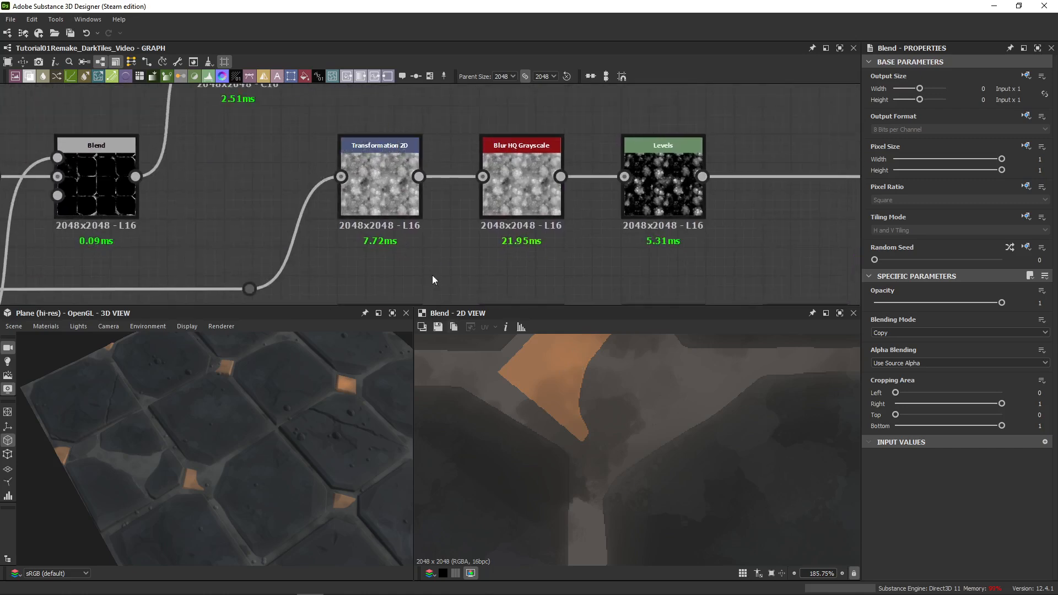
{"action": "left_click", "coordinate": [390, 190]}
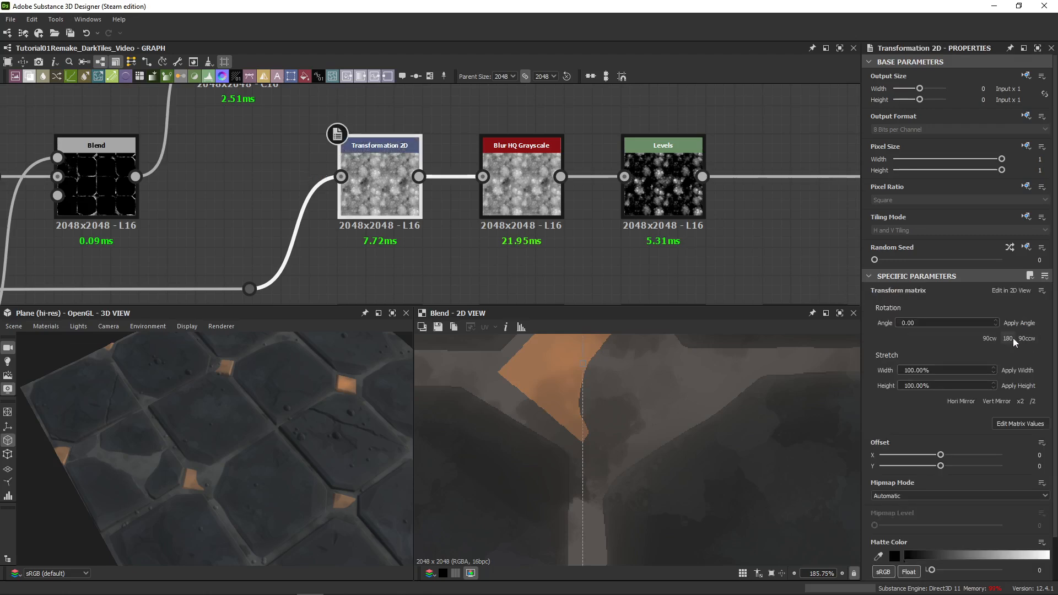
{"action": "left_click", "coordinate": [1013, 339]}
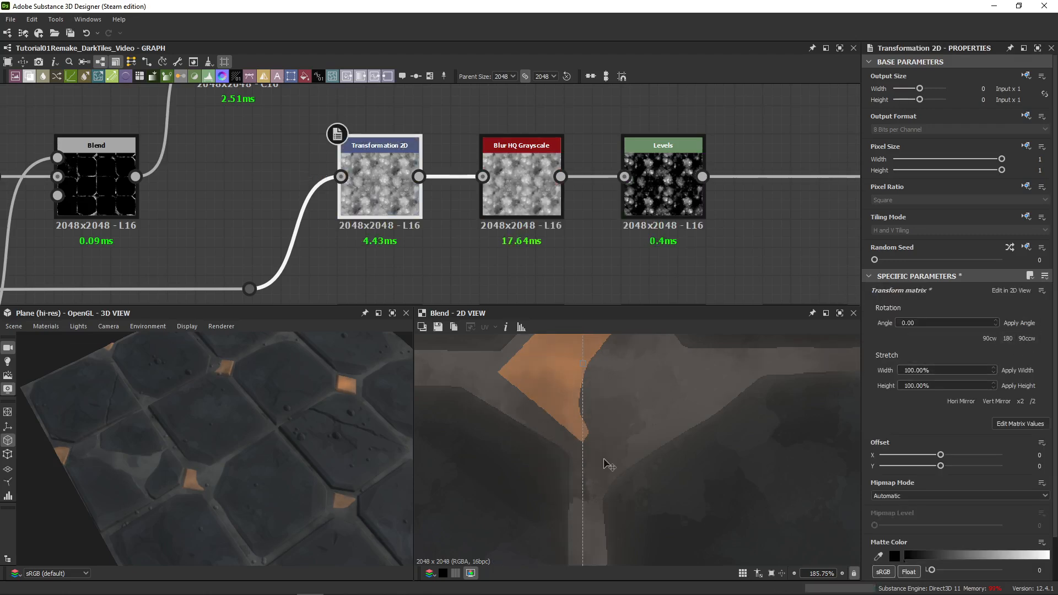
{"action": "scroll", "coordinate": [602, 435], "scroll_direction": "down", "scroll_amount": 10}
{"action": "middle_click_drag", "start_coordinate": [721, 136], "coordinate": [300, 208]}
{"action": "scroll", "coordinate": [353, 212], "scroll_direction": "down", "scroll_amount": 5}
{"action": "middle_click_drag", "start_coordinate": [415, 203], "coordinate": [361, 212]}
{"action": "scroll", "coordinate": [478, 187], "scroll_direction": "up", "scroll_amount": 4}
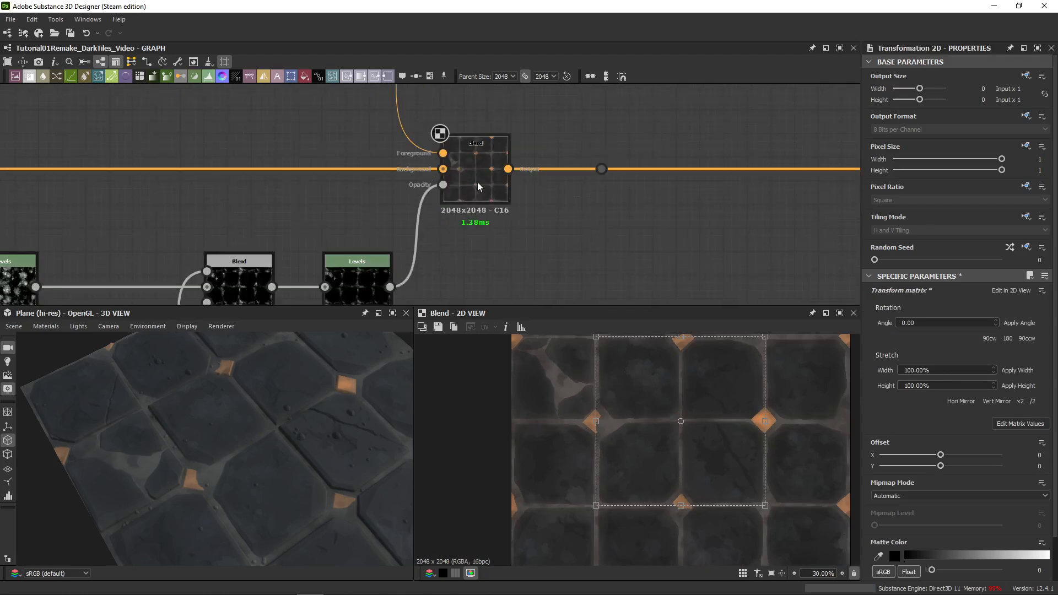
{"action": "left_click", "coordinate": [478, 183]}
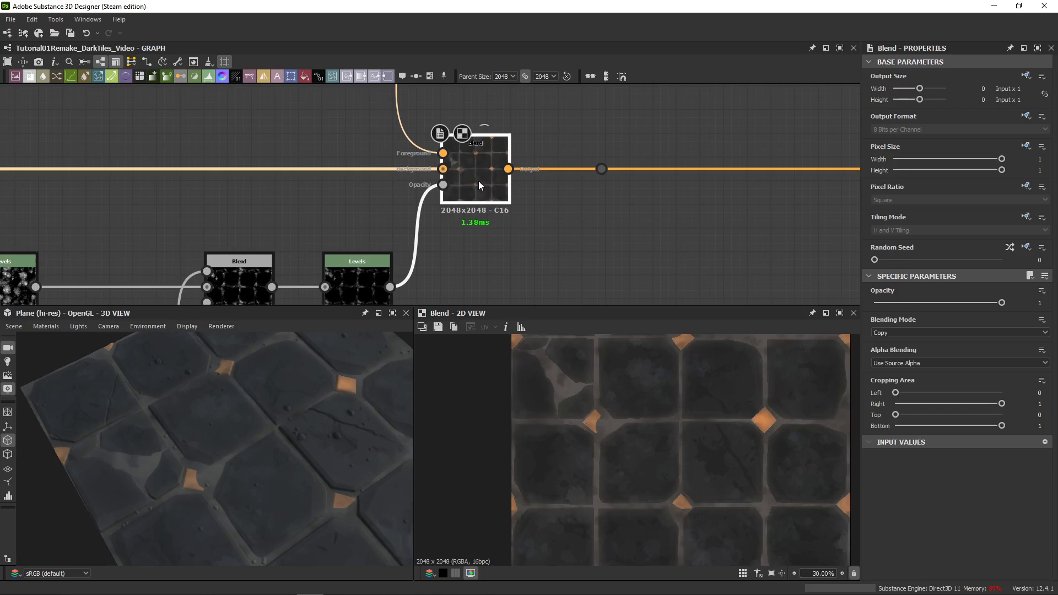
{"action": "middle_click_drag", "start_coordinate": [698, 427], "coordinate": [669, 447]}
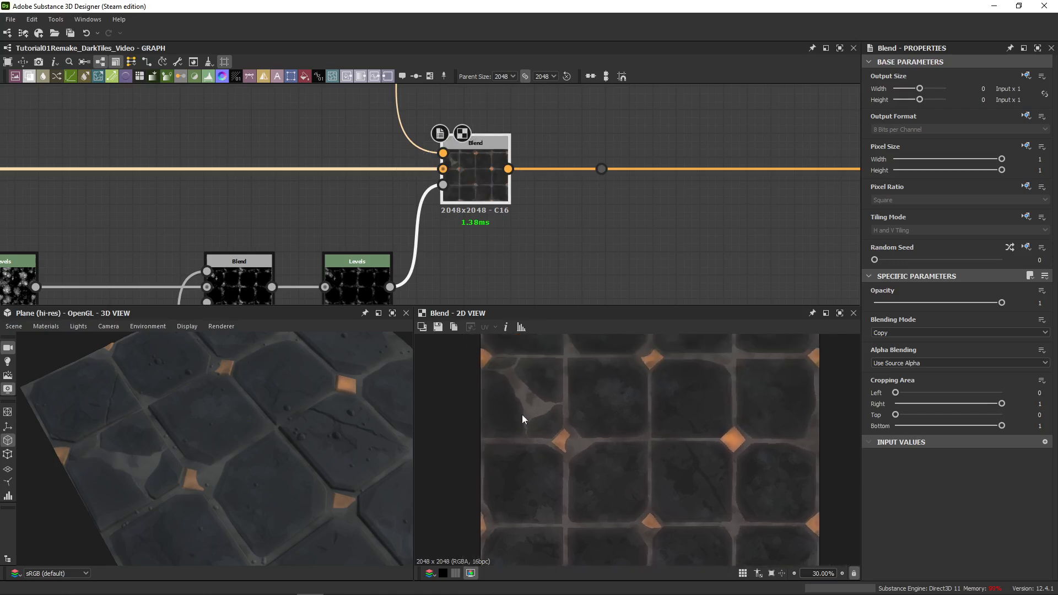
- Undo the addition of the extra HSL and Blend nodes past the last masked Blend
{"action": "scroll", "coordinate": [519, 194], "scroll_direction": "down", "scroll_amount": 6}
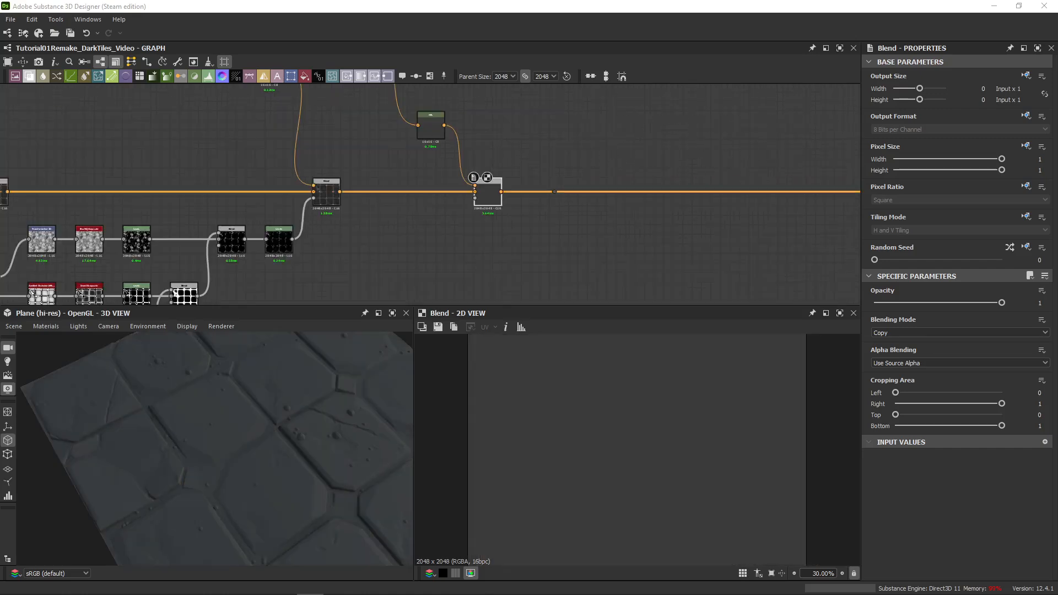
{"action": "middle_click_drag", "start_coordinate": [385, 182], "coordinate": [394, 263]}
{"action": "scroll", "coordinate": [384, 248], "scroll_direction": "down", "scroll_amount": 3}
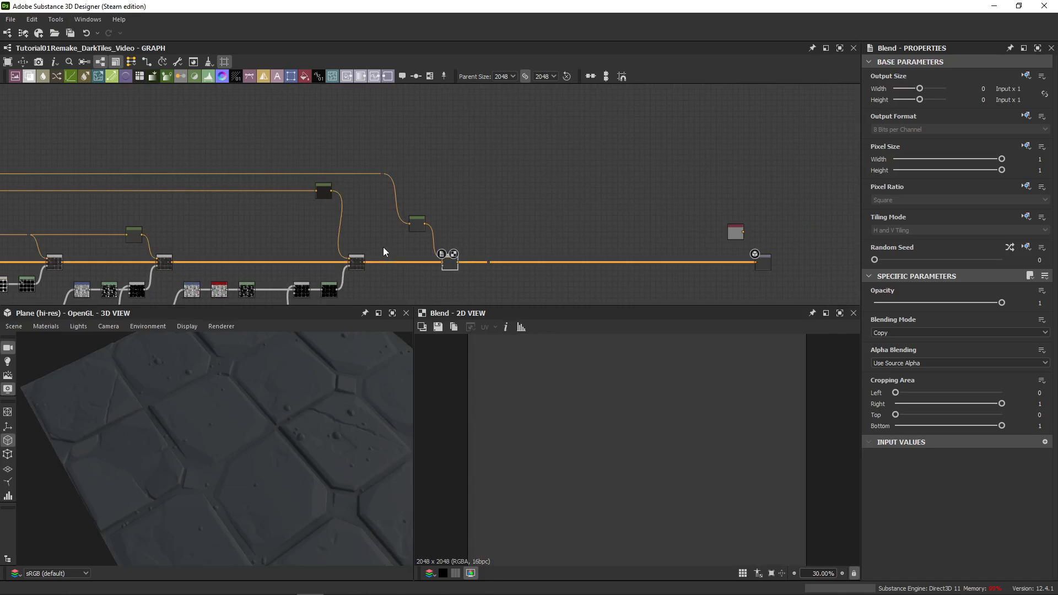
{"action": "key", "text": "ctrl+z"}
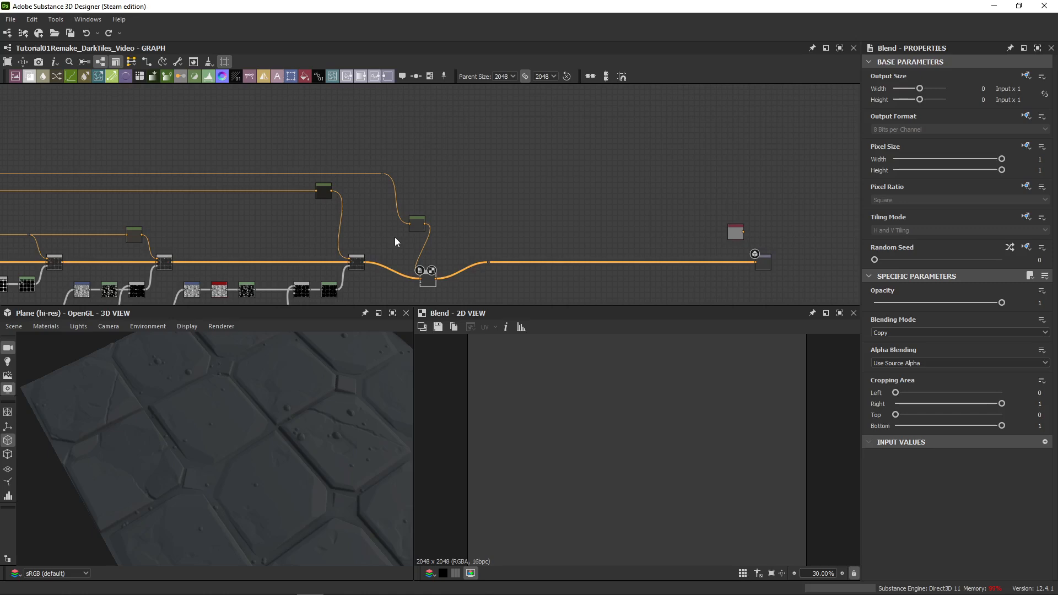
{"action": "key", "text": "ctrl+z"}
{"action": "key", "text": "ctrl+z"}
{"action": "key", "text": "ctrl+z"}
{"action": "key", "text": "ctrl+z"}
{"action": "key", "text": "ctrl+z"}
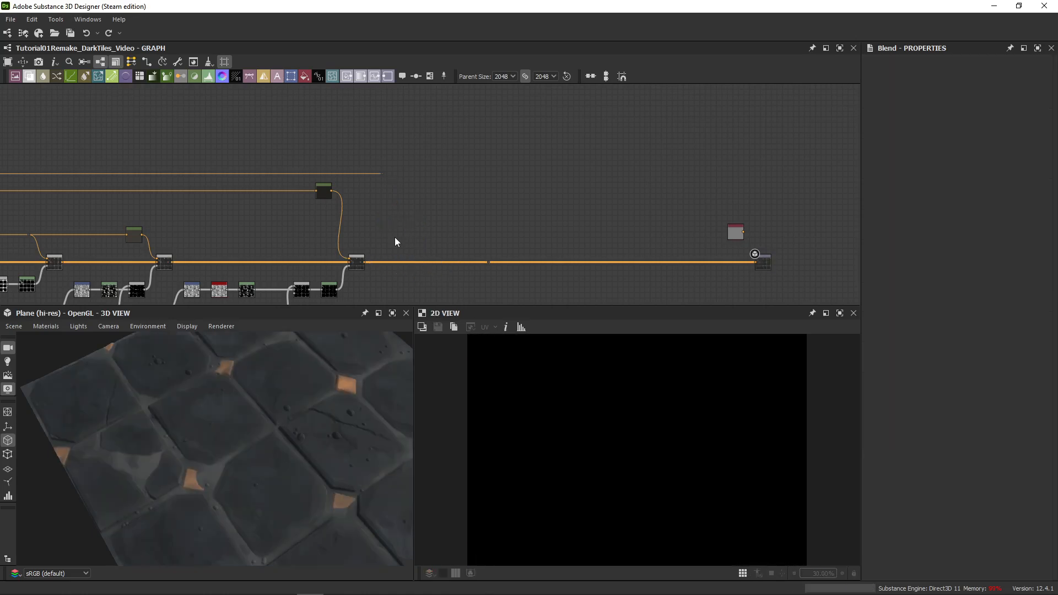
- Add a Copy Blend on the base colour line between the last Blend and the onward dot node, close to the dot
{"action": "middle_click_drag", "start_coordinate": [395, 238], "coordinate": [497, 223]}
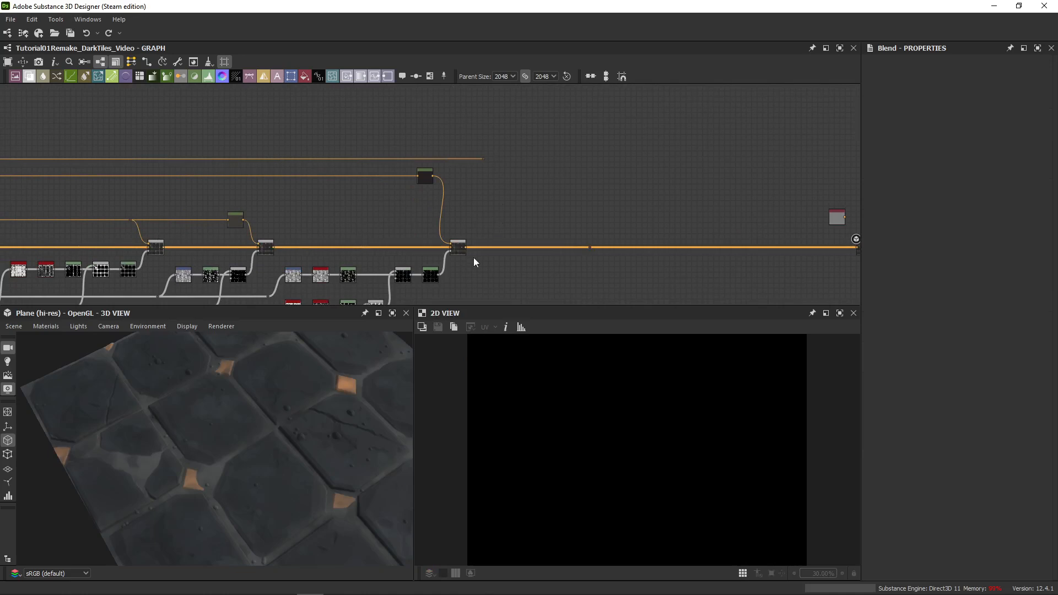
{"action": "scroll", "coordinate": [474, 258], "scroll_direction": "up", "scroll_amount": 3}
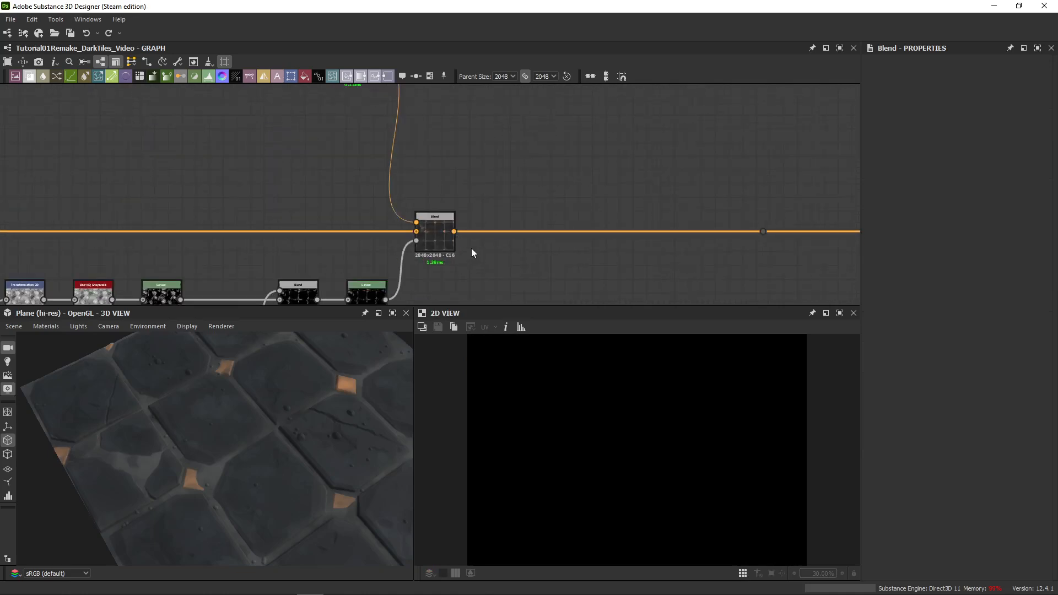
{"action": "scroll", "coordinate": [520, 210], "scroll_direction": "down", "scroll_amount": 2}
{"action": "middle_click_drag", "start_coordinate": [491, 205], "coordinate": [416, 199]}
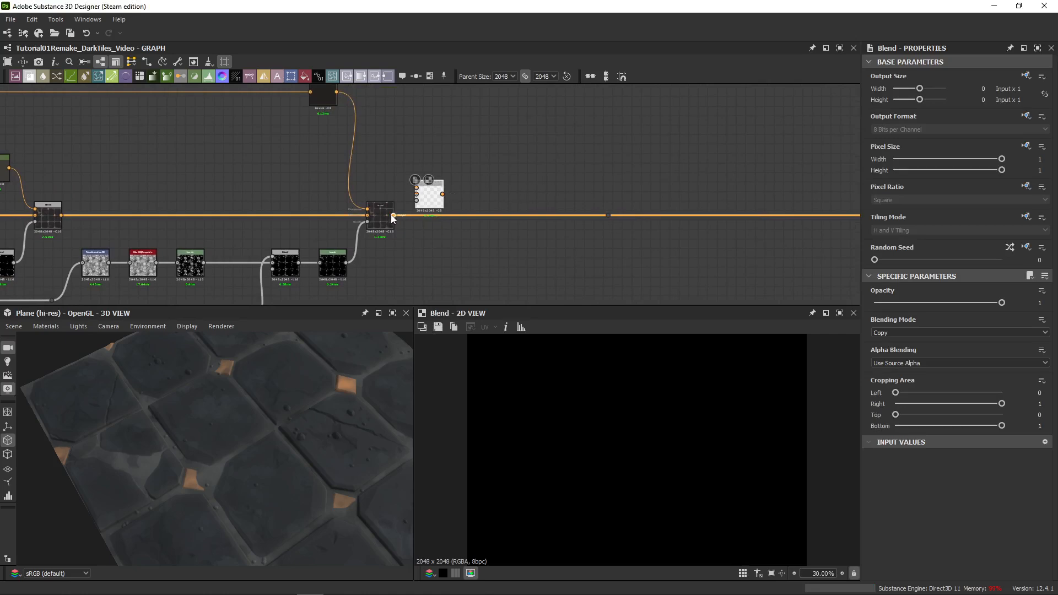
{"action": "left_click_drag", "start_coordinate": [393, 215], "coordinate": [608, 215]}
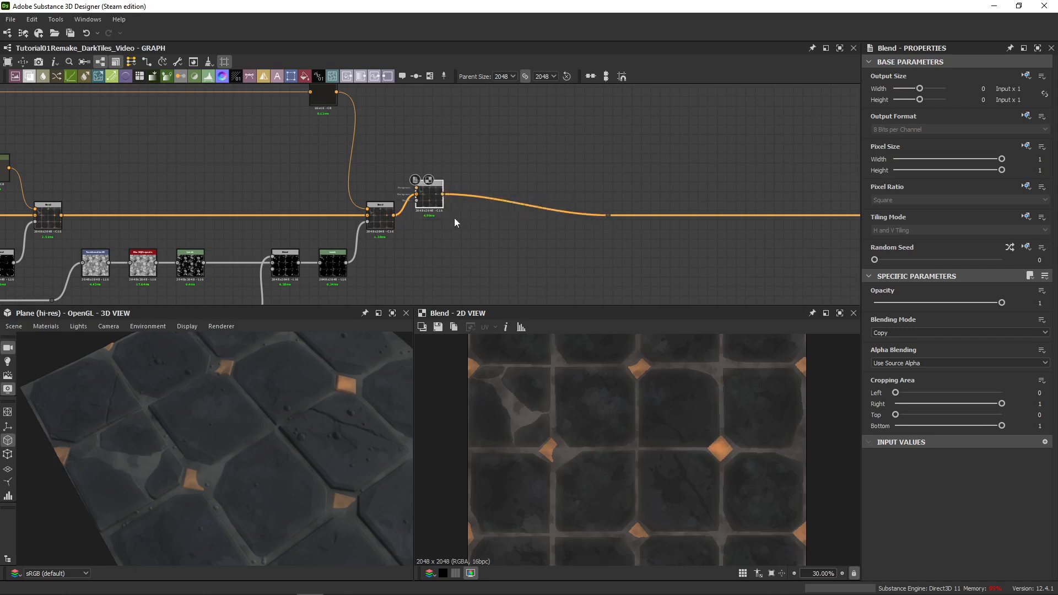
{"action": "left_click_drag", "start_coordinate": [442, 208], "coordinate": [582, 230]}
- Add an HSL node fed from the dot node at the end of the upper base colour line
{"action": "middle_click_drag", "start_coordinate": [449, 132], "coordinate": [521, 281]}
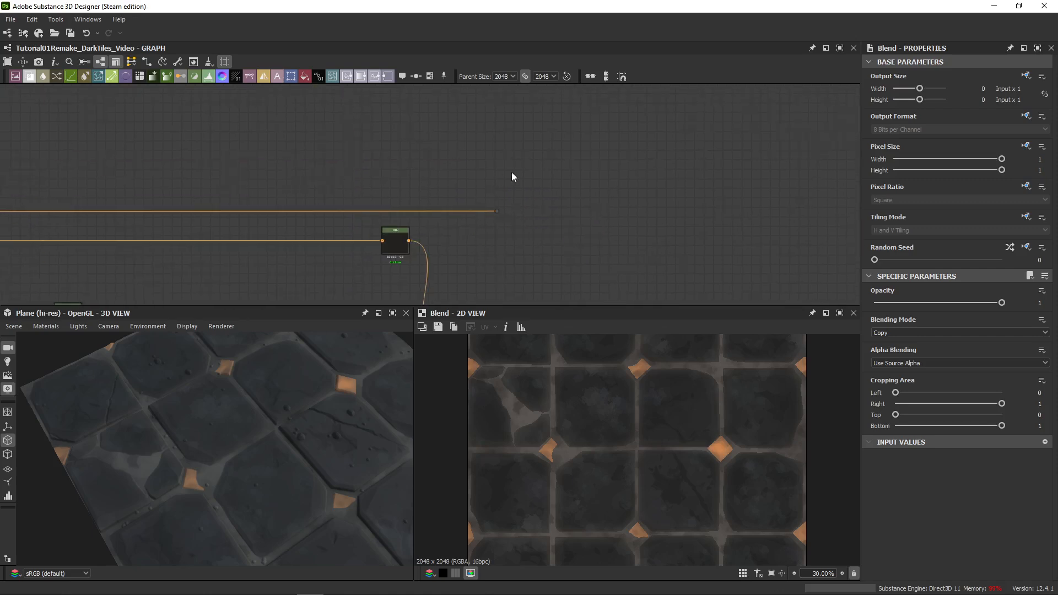
{"action": "left_click_drag", "start_coordinate": [616, 283], "coordinate": [616, 283]}
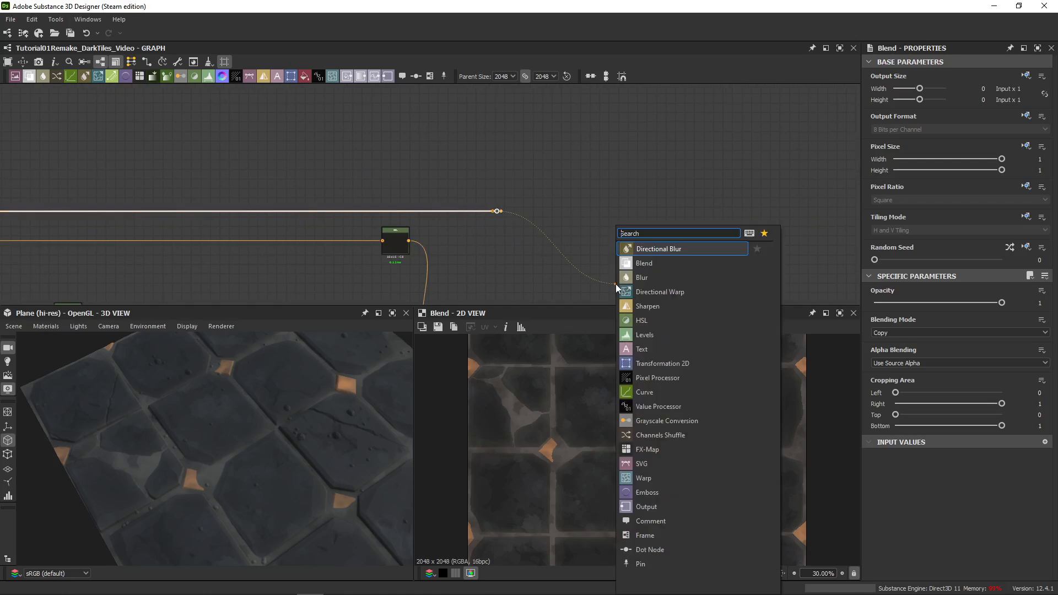
{"action": "type", "text": "hsl"}
{"action": "key", "text": "Return"}
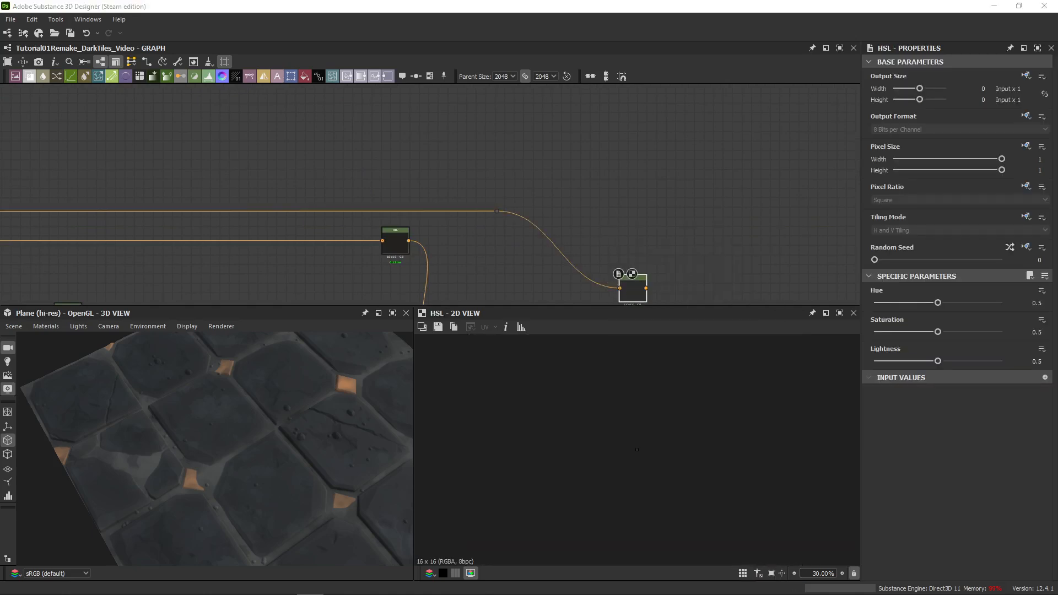
- Set the new HSL's lightness to 0.525, connect it to the new Blend's foreground and place it just above that Blend
{"action": "left_click_drag", "start_coordinate": [938, 361], "coordinate": [942, 361]}
{"action": "middle_click_drag", "start_coordinate": [447, 213], "coordinate": [240, 142]}
{"action": "key", "text": "ctrl+z"}
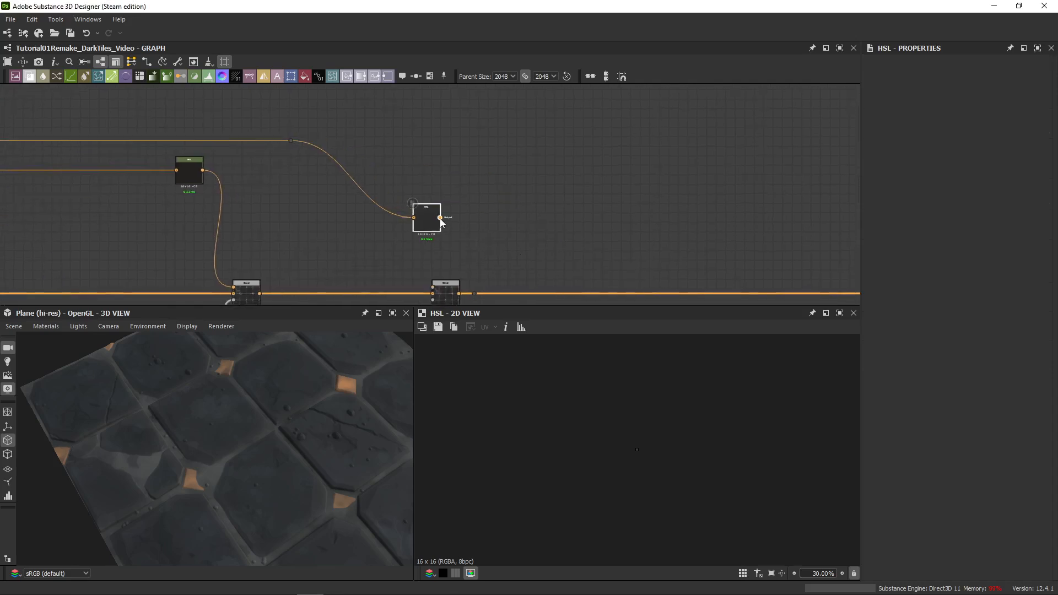
{"action": "left_click", "coordinate": [434, 227]}
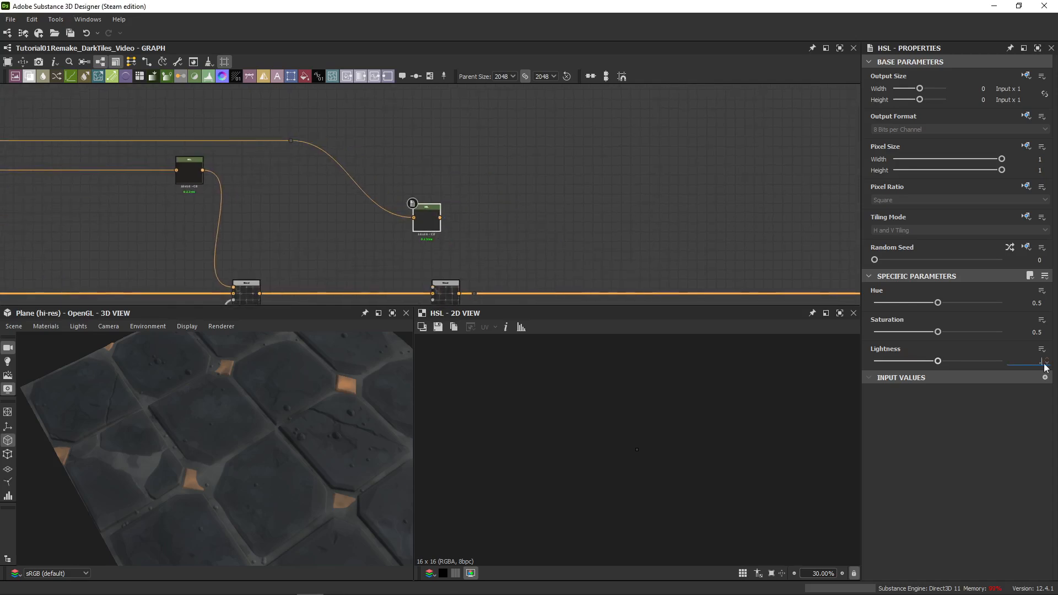
{"action": "key", "text": "Return"}
{"action": "left_click_drag", "start_coordinate": [433, 227], "coordinate": [436, 286]}
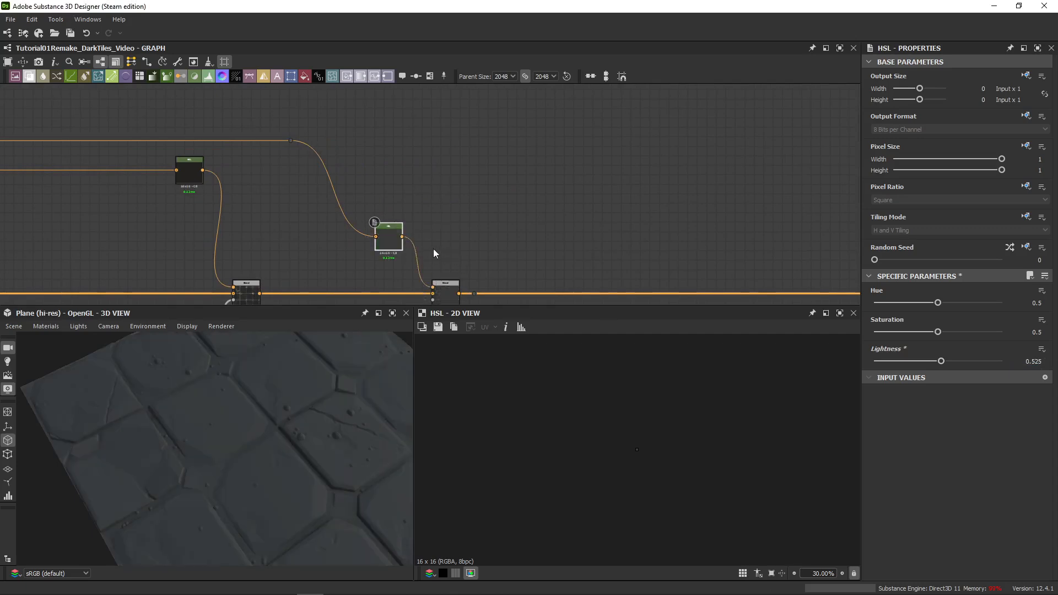
- Examine the base Uniform Color at the start of the graph and the upper line it feeds into the HSL nodes
{"action": "scroll", "coordinate": [267, 184], "scroll_direction": "down", "scroll_amount": 5}
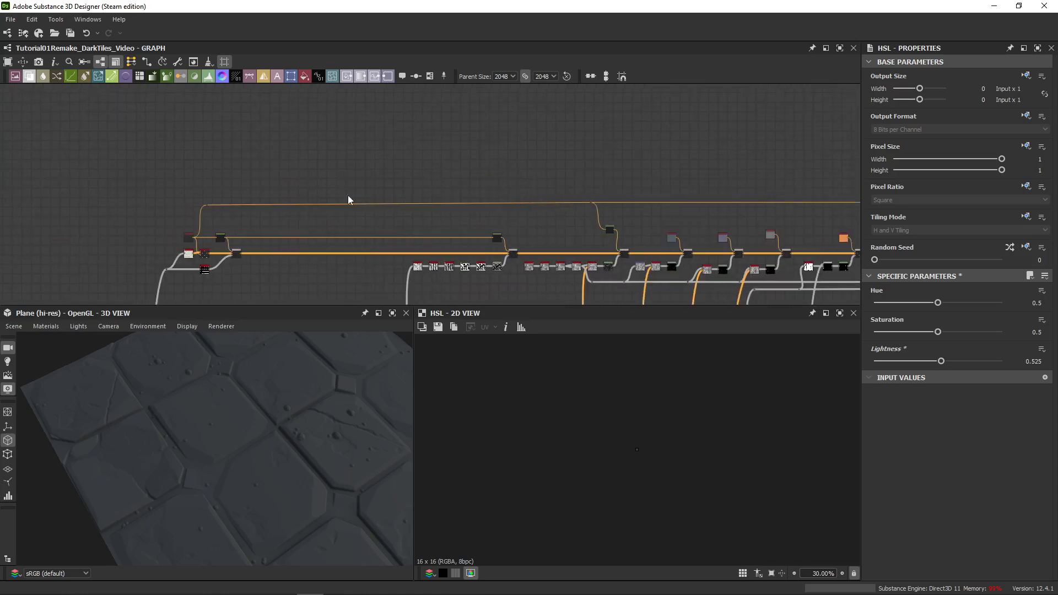
{"action": "scroll", "coordinate": [263, 257], "scroll_direction": "up", "scroll_amount": 5}
{"action": "left_click", "coordinate": [362, 206]}
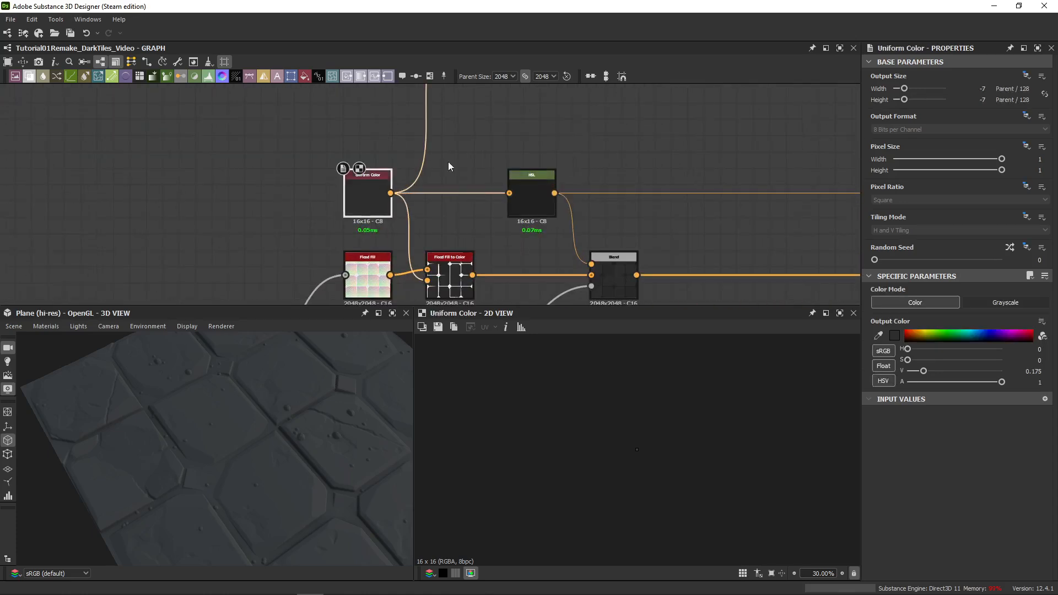
{"action": "scroll", "coordinate": [448, 165], "scroll_direction": "down", "scroll_amount": 5}
{"action": "left_click", "coordinate": [446, 144]}
{"action": "scroll", "coordinate": [445, 146], "scroll_direction": "up", "scroll_amount": 2}
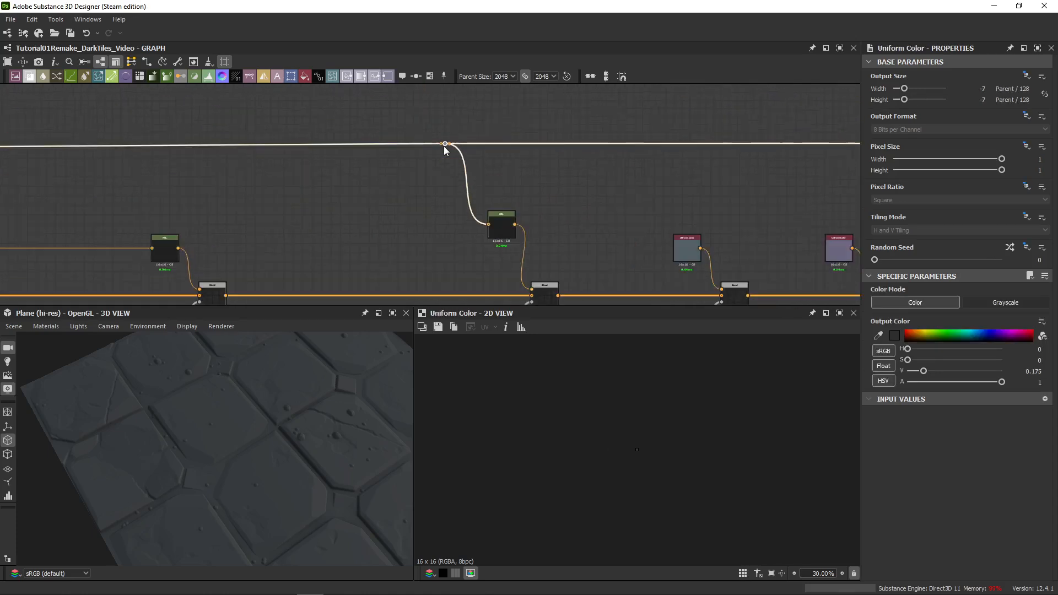
- Follow the upper colour line to its end and preview the newest Blend that takes the HSL node as foreground
{"action": "middle_click_drag", "start_coordinate": [692, 162], "coordinate": [239, 173]}
{"action": "middle_click_drag", "start_coordinate": [772, 165], "coordinate": [132, 170]}
{"action": "middle_click_drag", "start_coordinate": [844, 187], "coordinate": [306, 106]}
{"action": "double_click", "coordinate": [394, 175]}
{"action": "left_click", "coordinate": [450, 233]}
{"action": "double_click", "coordinate": [450, 231]}
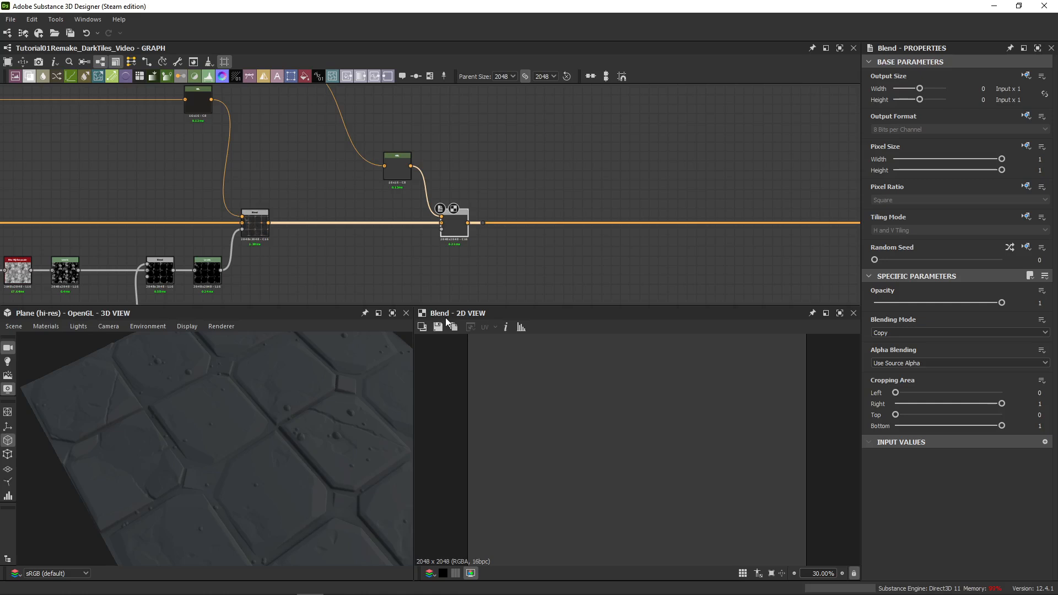
{"action": "double_click", "coordinate": [453, 279]}
{"action": "middle_click_drag", "start_coordinate": [387, 278], "coordinate": [448, 226]}
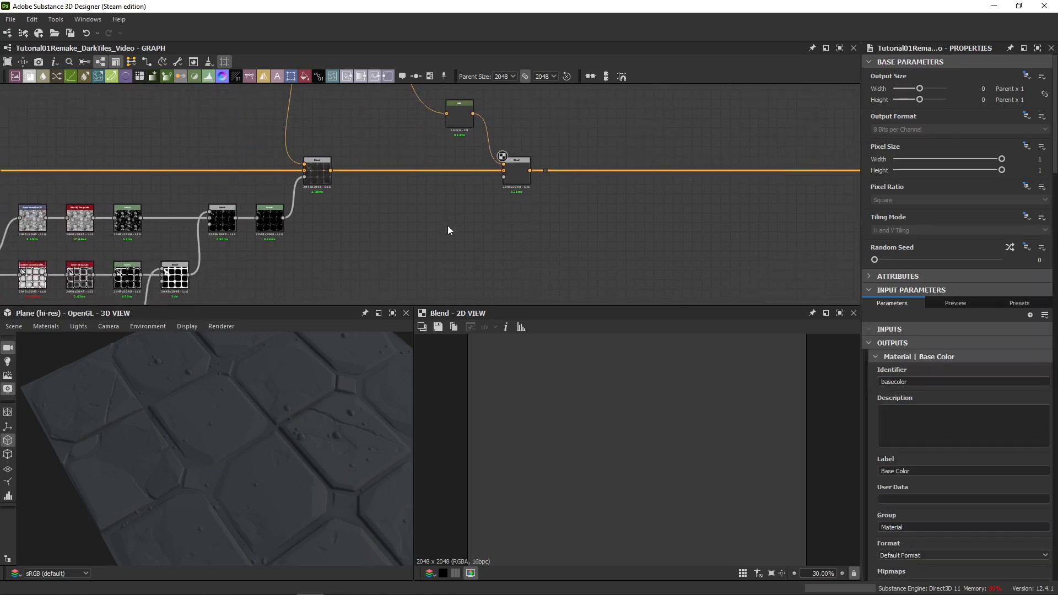
{"action": "left_click_drag", "start_coordinate": [394, 231], "coordinate": [482, 249]}
{"action": "left_click", "coordinate": [510, 169]}
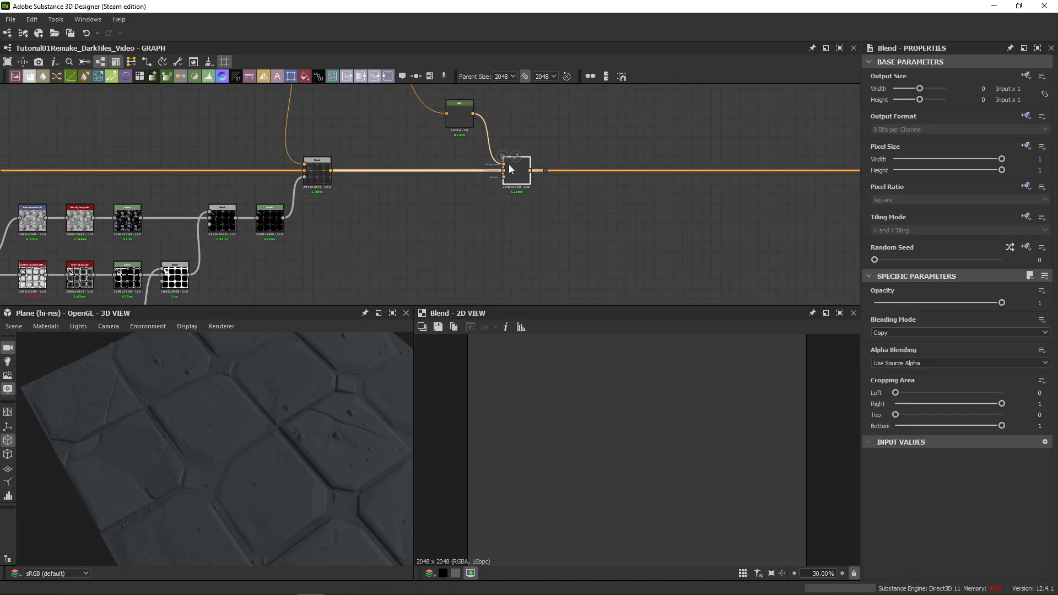
- Locate the Tile Sampler that feeds the Large Pebbles section of the height graph and preview its output
{"action": "scroll", "coordinate": [419, 229], "scroll_direction": "down", "scroll_amount": 5}
{"action": "middle_click_drag", "start_coordinate": [382, 248], "coordinate": [788, 108]}
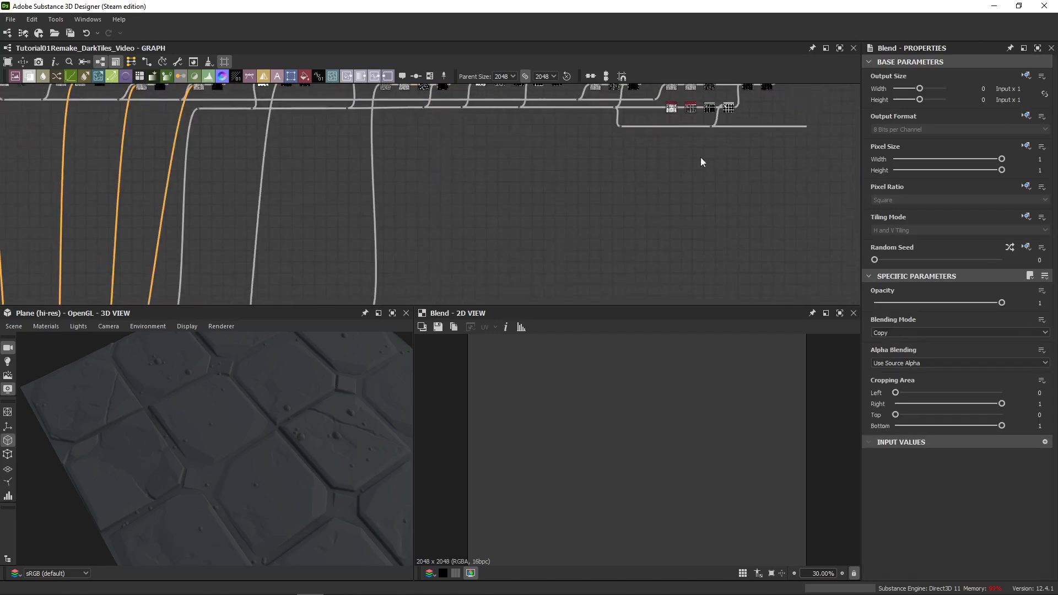
{"action": "scroll", "coordinate": [376, 212], "scroll_direction": "down", "scroll_amount": 5}
{"action": "middle_click_drag", "start_coordinate": [376, 212], "coordinate": [589, 152]}
{"action": "scroll", "coordinate": [316, 223], "scroll_direction": "up", "scroll_amount": 5}
{"action": "middle_click_drag", "start_coordinate": [241, 237], "coordinate": [135, 192]}
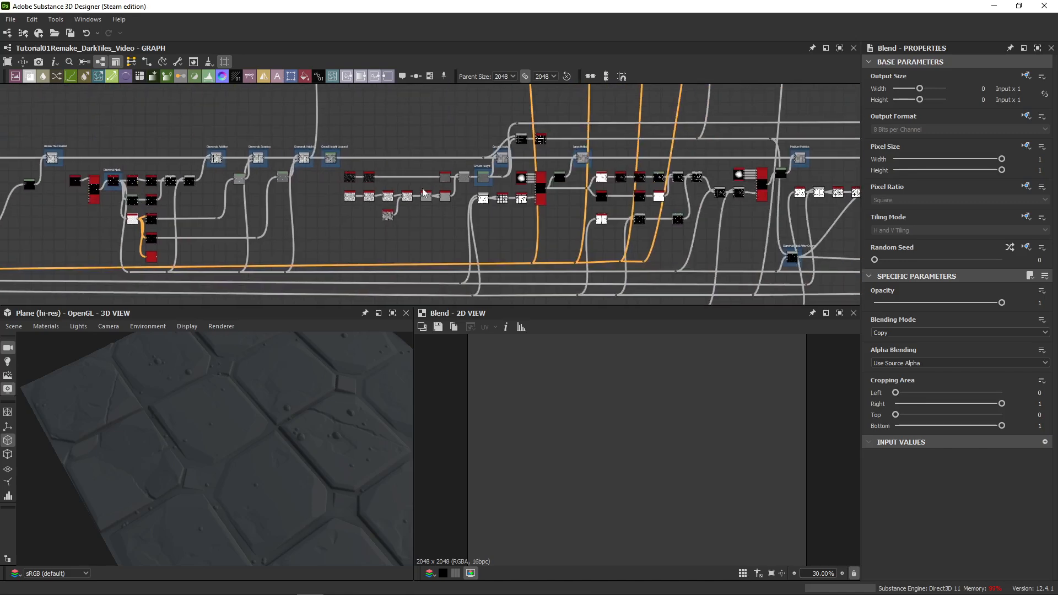
{"action": "middle_click_drag", "start_coordinate": [622, 190], "coordinate": [235, 223]}
{"action": "scroll", "coordinate": [636, 223], "scroll_direction": "up", "scroll_amount": 3}
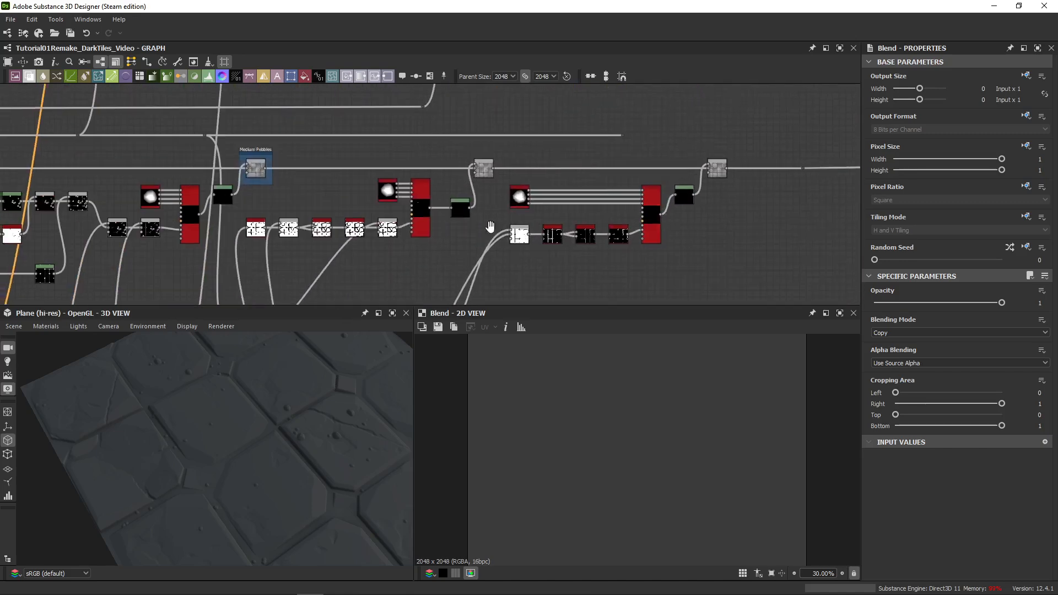
{"action": "middle_click_drag", "start_coordinate": [491, 226], "coordinate": [721, 226]}
{"action": "middle_click_drag", "start_coordinate": [431, 248], "coordinate": [107, 253]}
{"action": "scroll", "coordinate": [430, 209], "scroll_direction": "up", "scroll_amount": 4}
{"action": "middle_click_drag", "start_coordinate": [430, 209], "coordinate": [492, 221]}
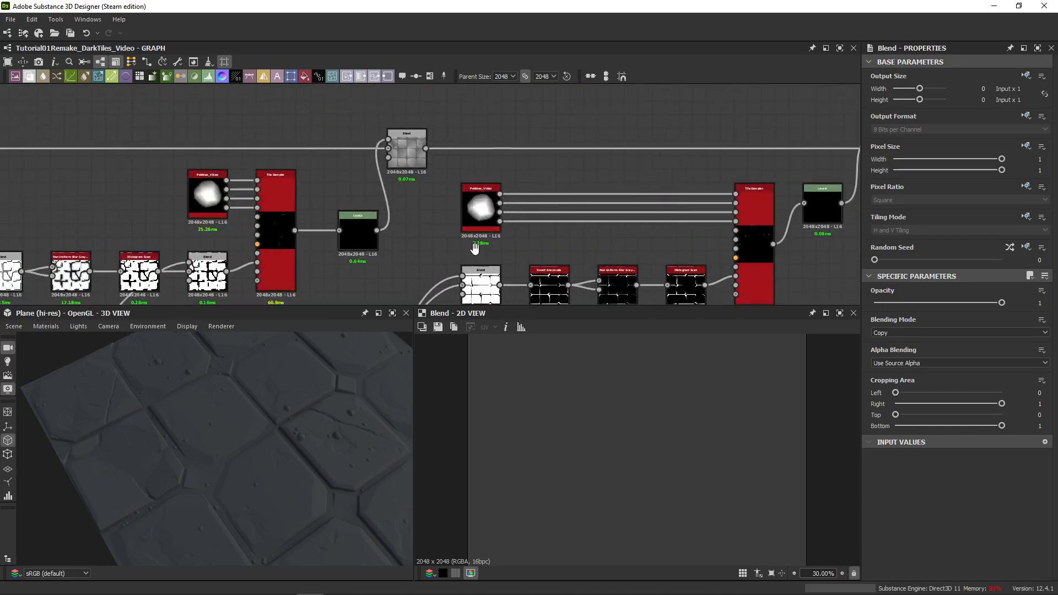
{"action": "scroll", "coordinate": [492, 221], "scroll_direction": "down", "scroll_amount": 4}
{"action": "middle_click_drag", "start_coordinate": [221, 220], "coordinate": [721, 207]}
{"action": "scroll", "coordinate": [237, 201], "scroll_direction": "up", "scroll_amount": 4}
{"action": "middle_click_drag", "start_coordinate": [298, 161], "coordinate": [378, 155]}
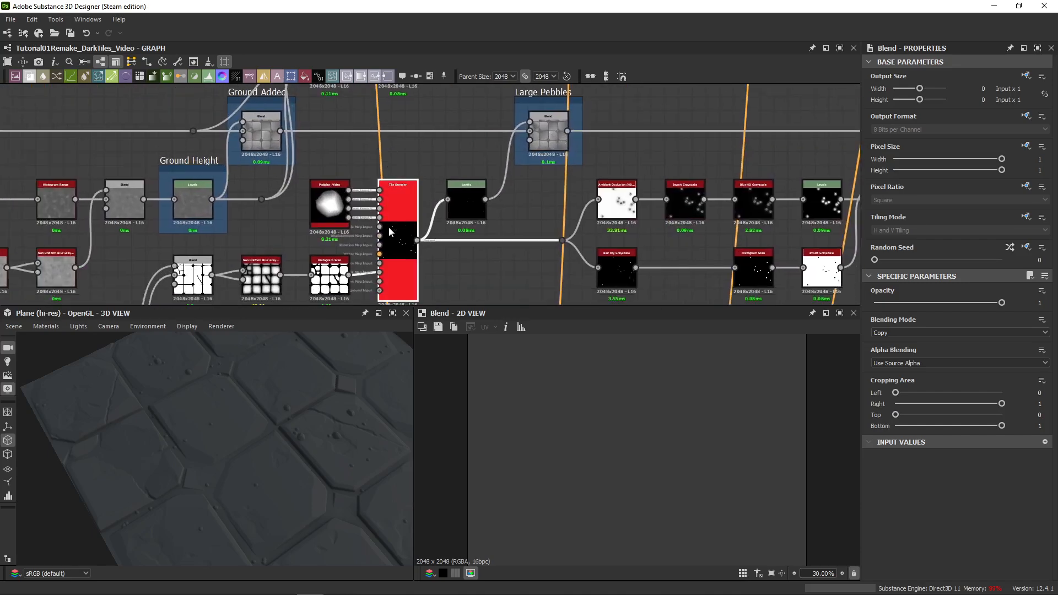
{"action": "double_click", "coordinate": [388, 226]}
- Route the Large Pebbles Tile Sampler output up to a new dot node below the base colour mask rows
{"action": "scroll", "coordinate": [419, 230], "scroll_direction": "down", "scroll_amount": 2}
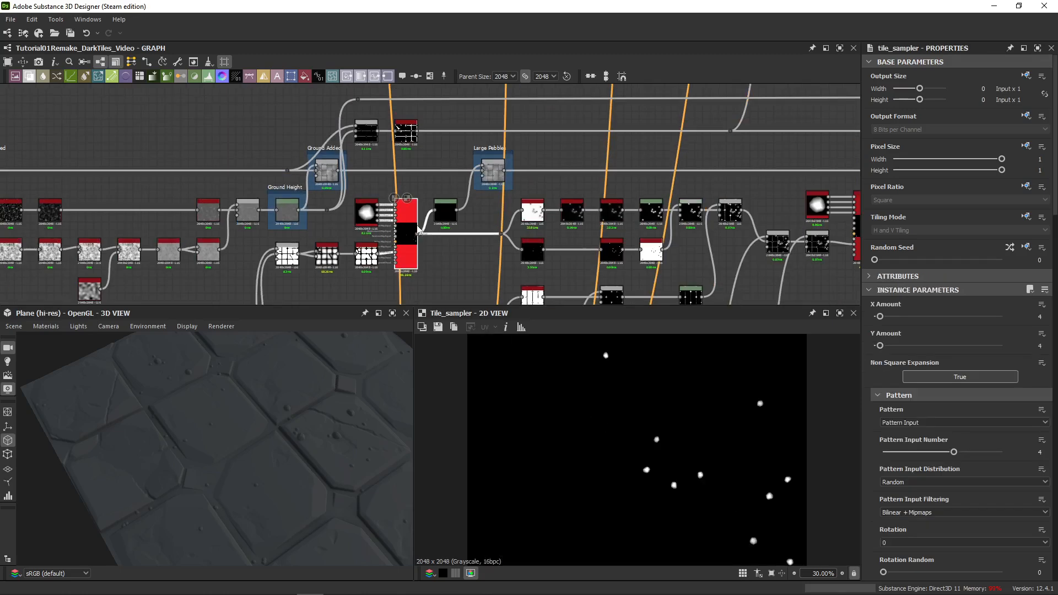
{"action": "scroll", "coordinate": [441, 245], "scroll_direction": "down", "scroll_amount": 5}
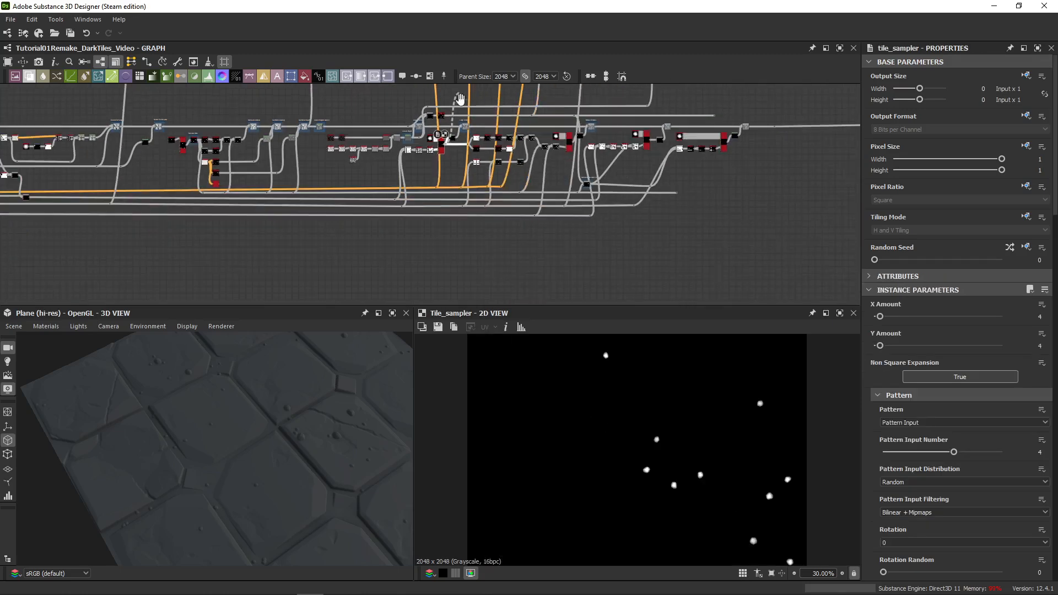
{"action": "middle_click_drag", "start_coordinate": [454, 252], "coordinate": [445, 323]}
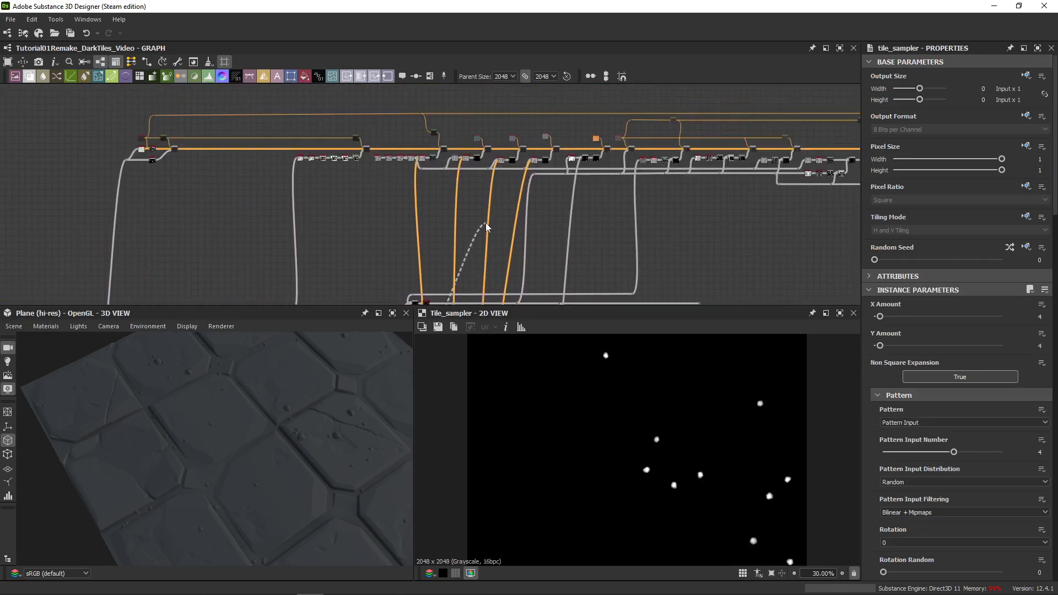
{"action": "left_click", "coordinate": [440, 184], "text": "alt"}
{"action": "scroll", "coordinate": [441, 185], "scroll_direction": "up", "scroll_amount": 4}
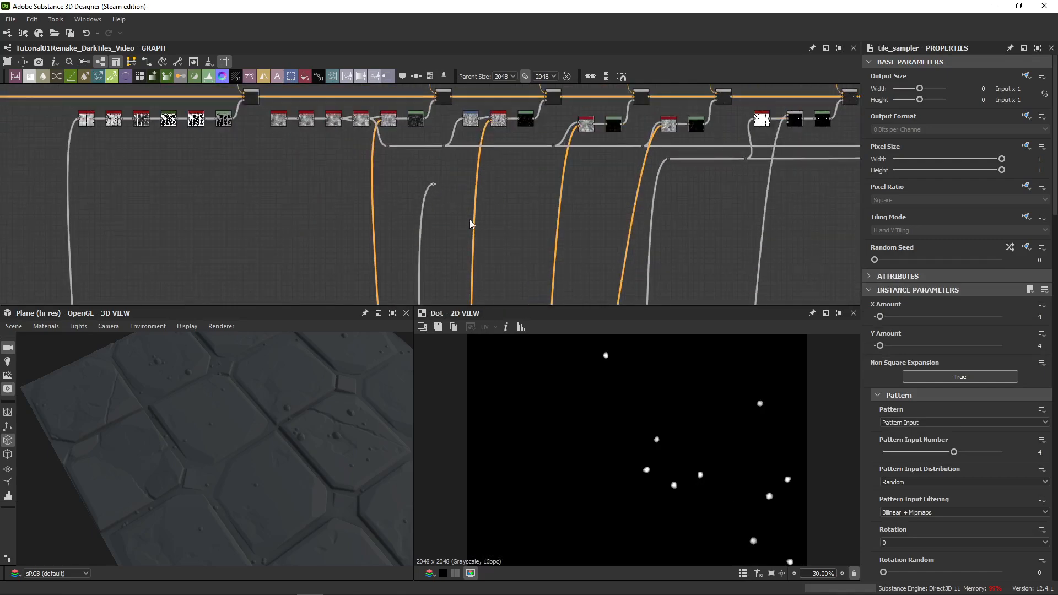
- Extend the large pebbles line horizontally beneath the mask rows with a second dot node
{"action": "scroll", "coordinate": [470, 220], "scroll_direction": "down", "scroll_amount": 4}
{"action": "middle_click_drag", "start_coordinate": [511, 238], "coordinate": [402, 115]}
{"action": "left_click_drag", "start_coordinate": [783, 131], "coordinate": [48, 180]}
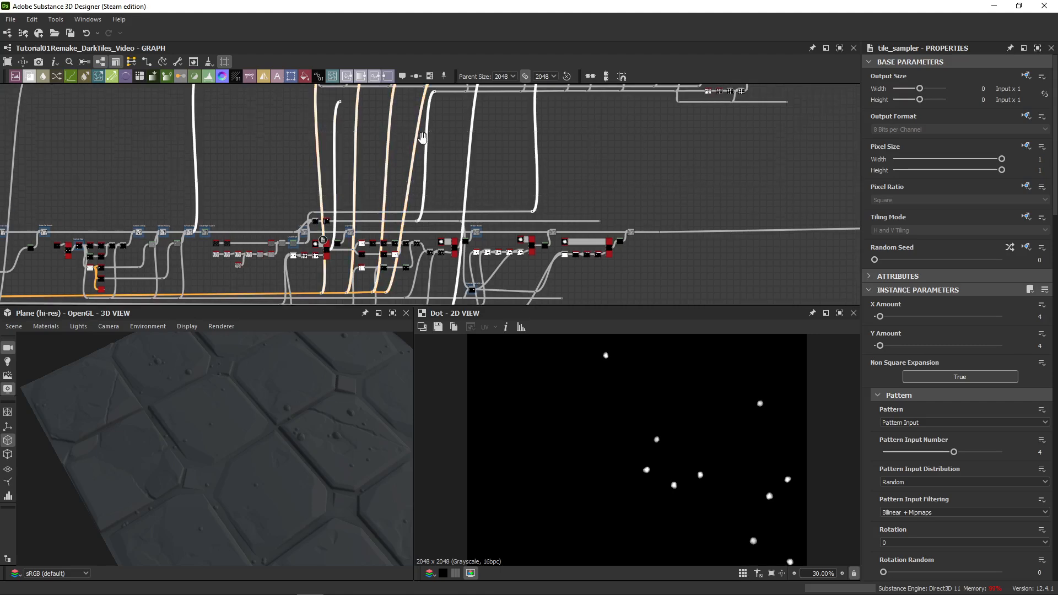
{"action": "middle_click_drag", "start_coordinate": [482, 137], "coordinate": [484, 190]}
{"action": "scroll", "coordinate": [414, 160], "scroll_direction": "up", "scroll_amount": 3}
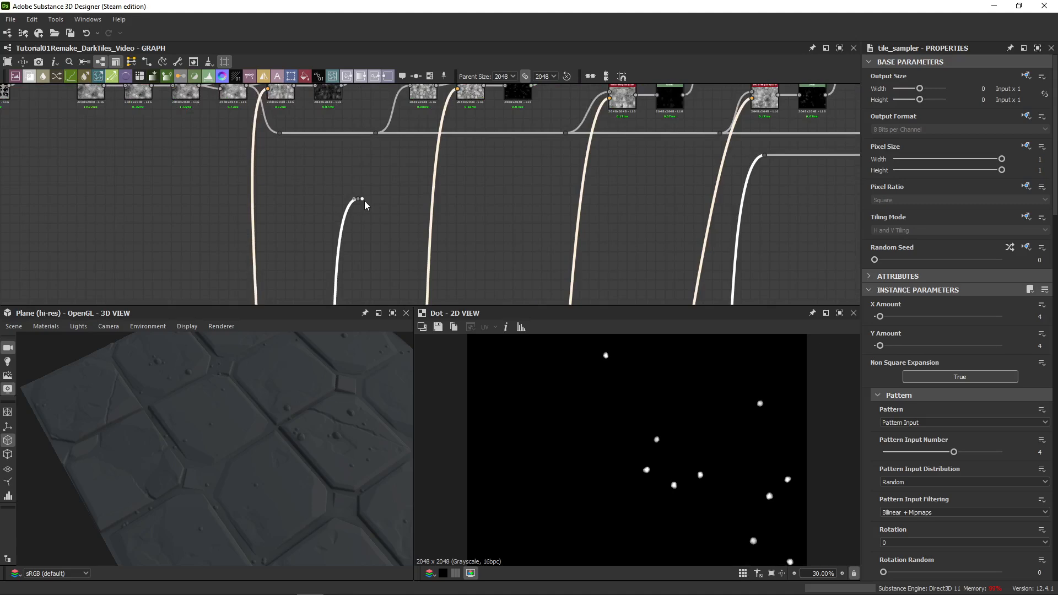
{"action": "left_click_drag", "start_coordinate": [365, 202], "coordinate": [634, 202]}
- Add a Blend below the base colour mask rows, fed from the Medium Pebbles Tile Sampler output
{"action": "scroll", "coordinate": [632, 229], "scroll_direction": "down", "scroll_amount": 5}
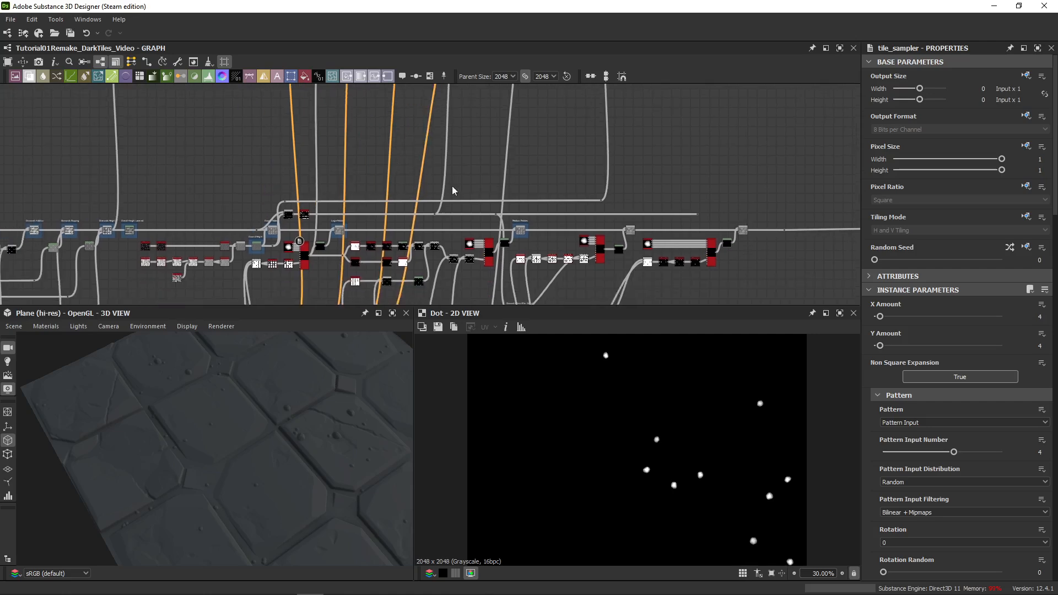
{"action": "scroll", "coordinate": [492, 257], "scroll_direction": "up", "scroll_amount": 5}
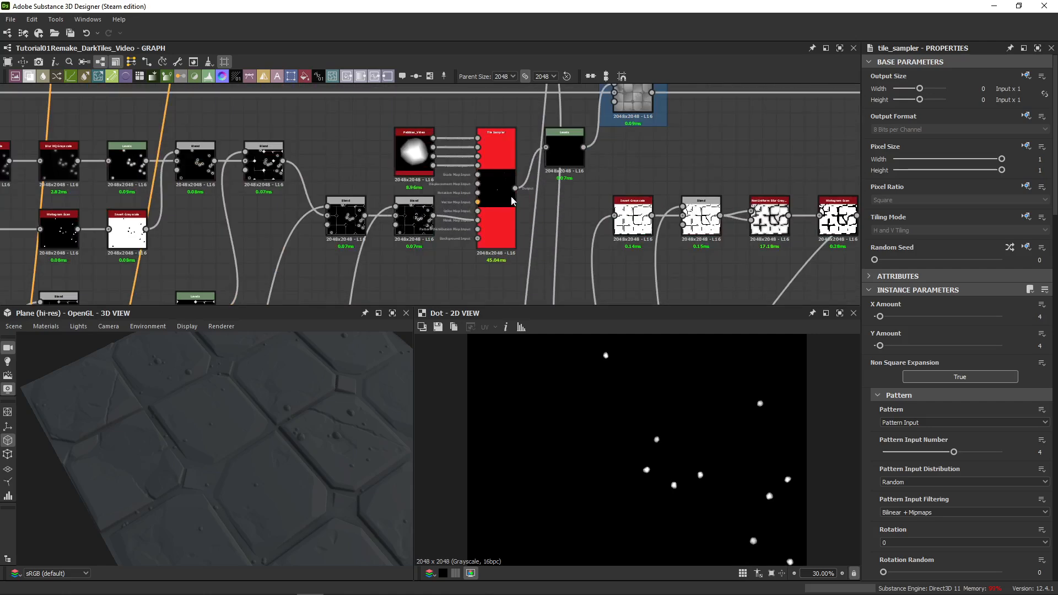
{"action": "left_click", "coordinate": [516, 189]}
{"action": "scroll", "coordinate": [582, 145], "scroll_direction": "down", "scroll_amount": 5}
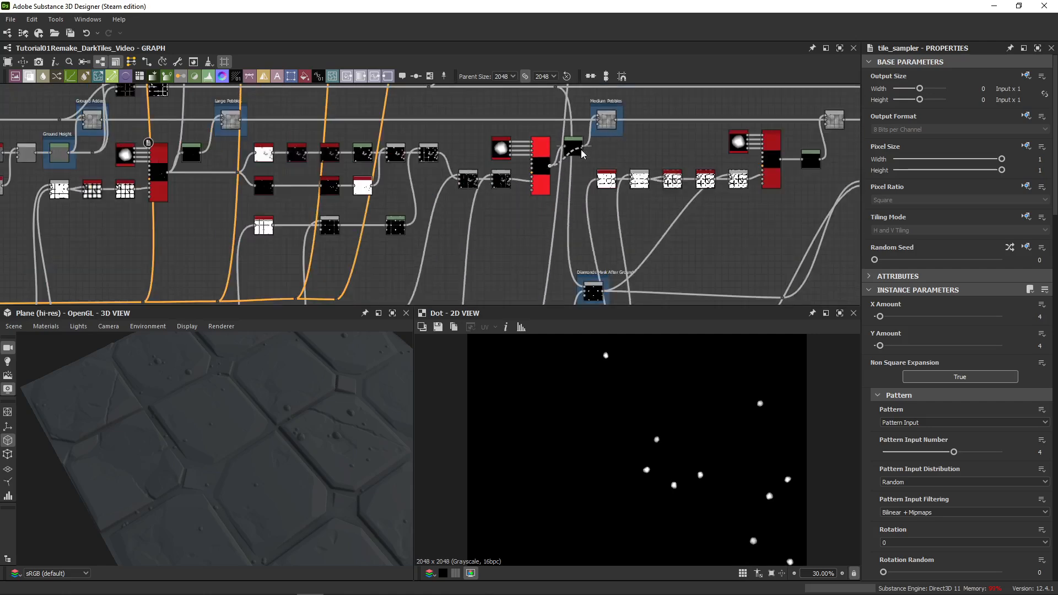
{"action": "middle_click_drag", "start_coordinate": [578, 130], "coordinate": [564, 280]}
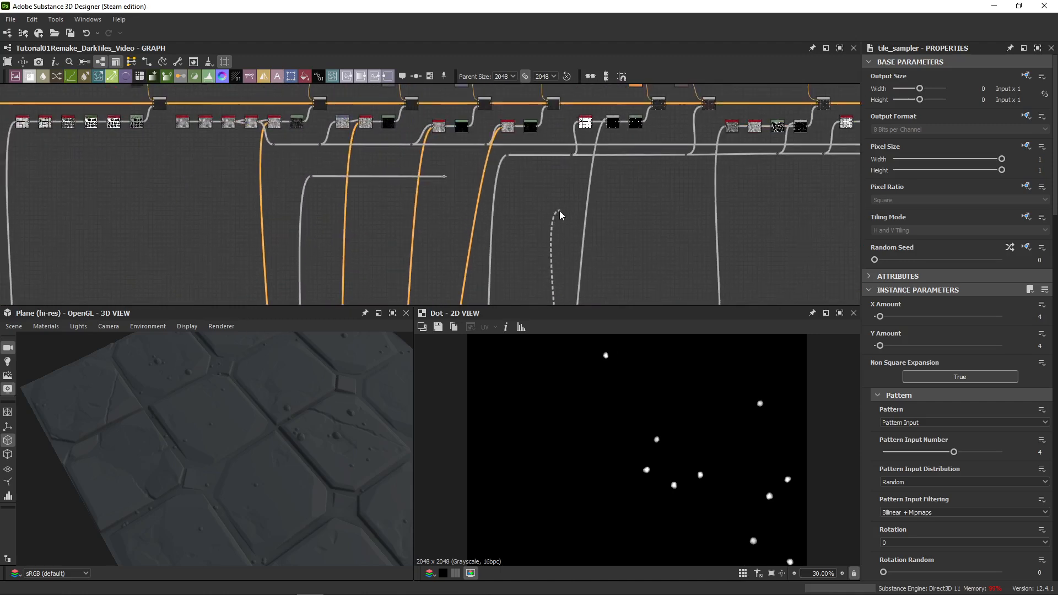
{"action": "left_click", "coordinate": [561, 181]}
{"action": "type", "text": "blend"}
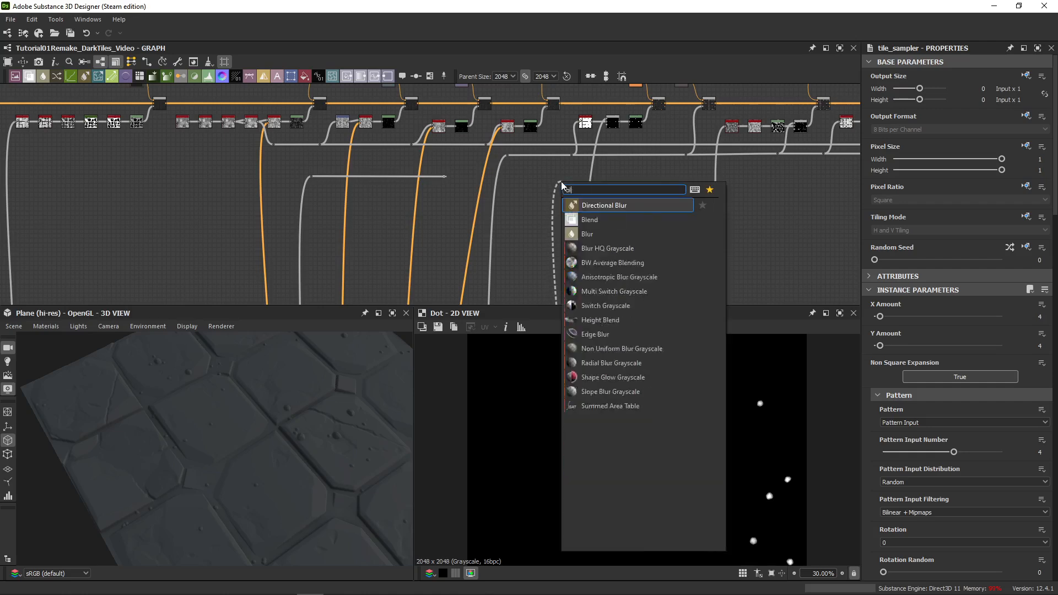
{"action": "key", "text": "Return"}
- Connect the large pebbles line to the new Blend's foreground and delete the redundant end dot node
{"action": "scroll", "coordinate": [540, 181], "scroll_direction": "up", "scroll_amount": 5}
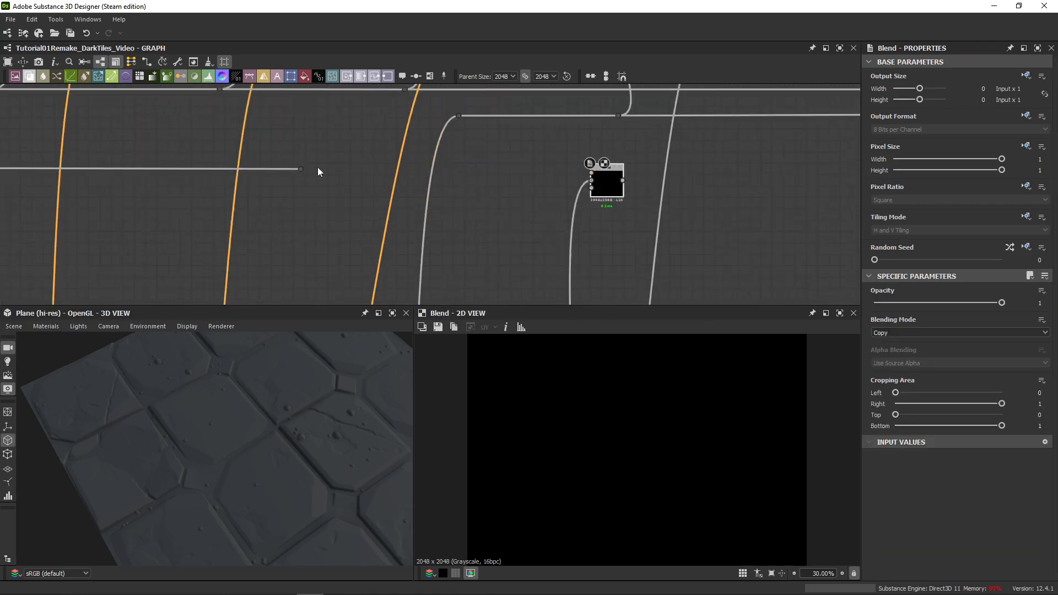
{"action": "left_click_drag", "start_coordinate": [317, 167], "coordinate": [599, 157]}
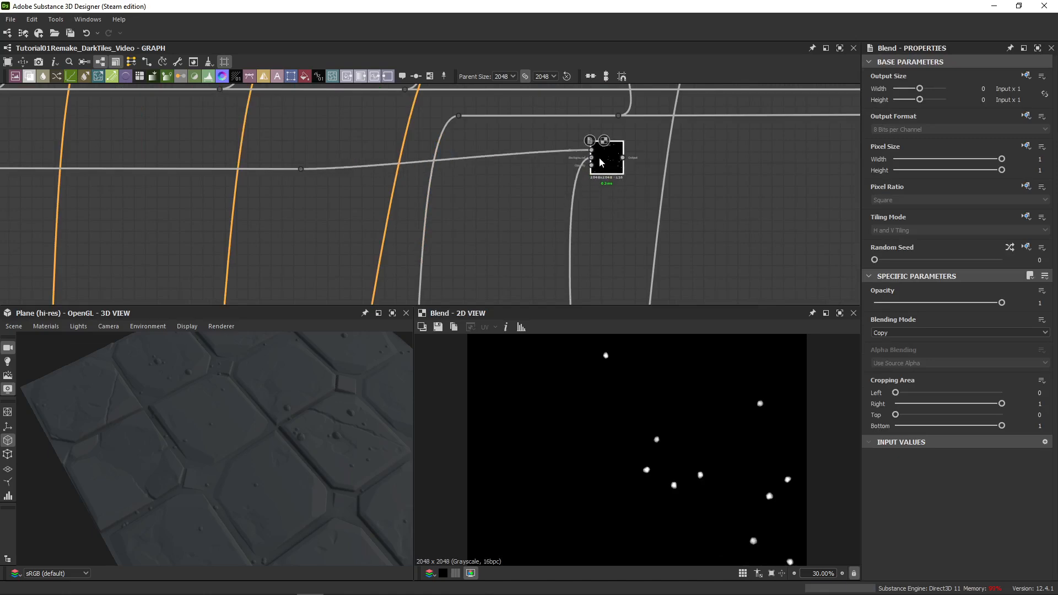
{"action": "left_click_drag", "start_coordinate": [329, 143], "coordinate": [292, 182]}
{"action": "key", "text": "Delete"}
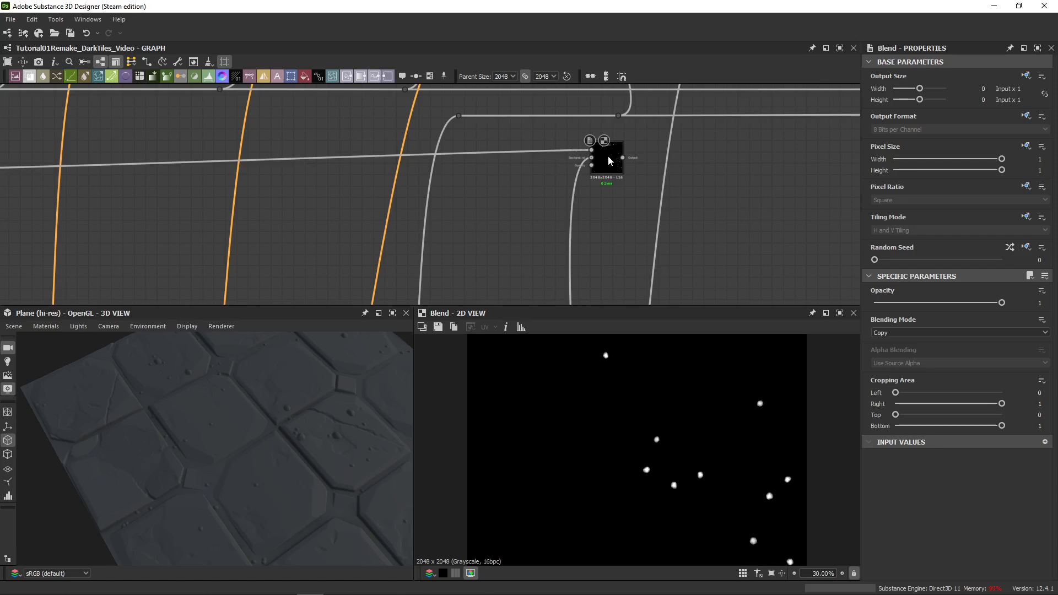
- Lower the pebble Blend slightly, set its blending mode to Add (Linear Dodge) and inspect the combined large and medium pebbles
{"action": "left_click_drag", "start_coordinate": [607, 156], "coordinate": [607, 171]}
{"action": "left_click", "coordinate": [950, 331]}
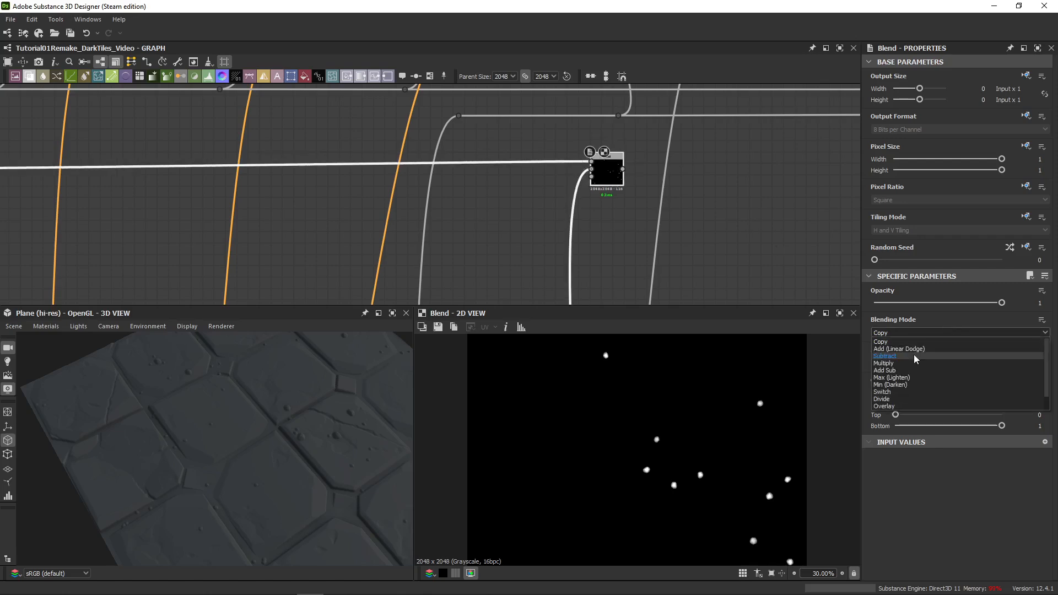
{"action": "left_click", "coordinate": [915, 351]}
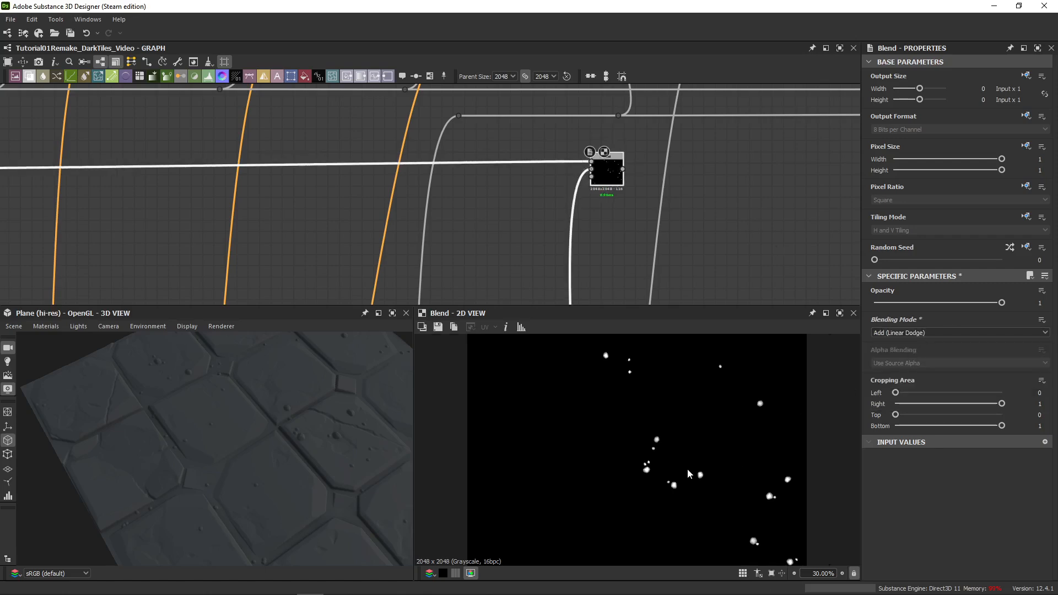
{"action": "scroll", "coordinate": [688, 473], "scroll_direction": "up", "scroll_amount": 10}
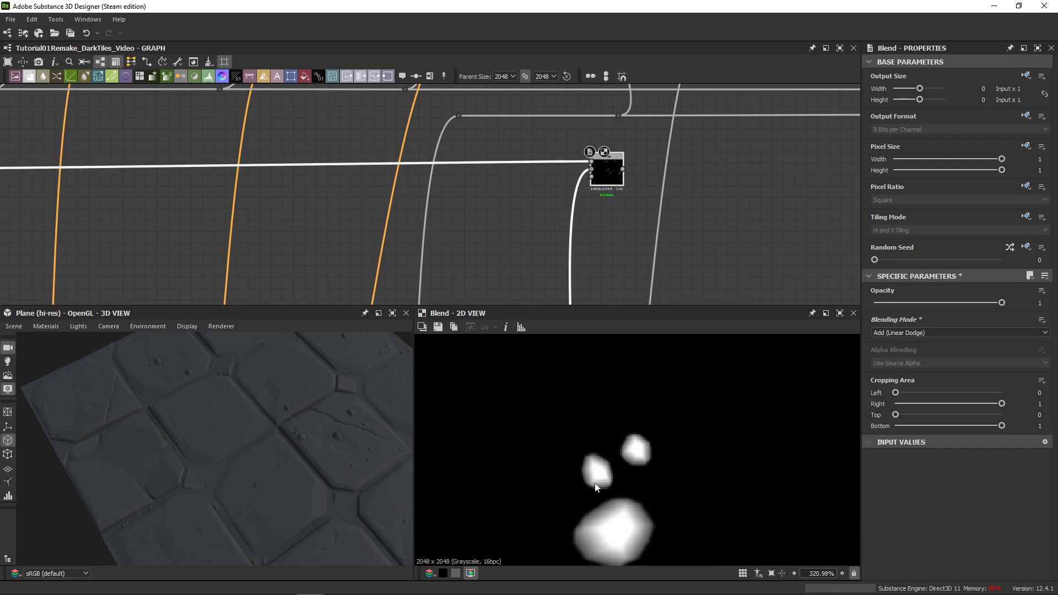
{"action": "scroll", "coordinate": [607, 522], "scroll_direction": "down", "scroll_amount": 7}
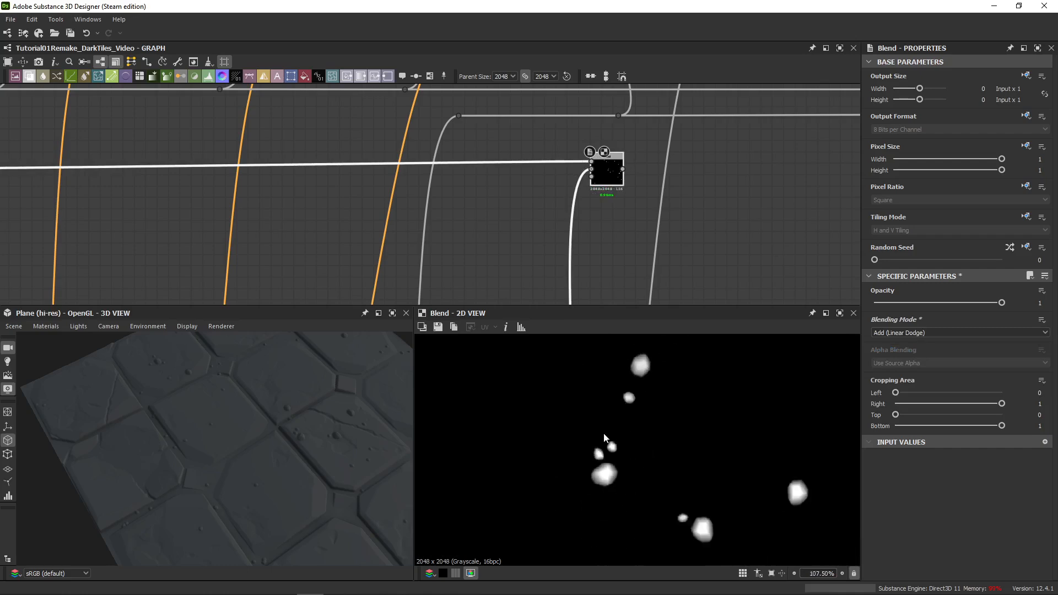
- Add a second Blend further along the line, using the first pebble Blend's output as its background
{"action": "middle_click_drag", "start_coordinate": [587, 206], "coordinate": [129, 232]}
{"action": "left_click_drag", "start_coordinate": [164, 196], "coordinate": [673, 196]}
{"action": "type", "text": "blend"}
{"action": "key", "text": "Return"}
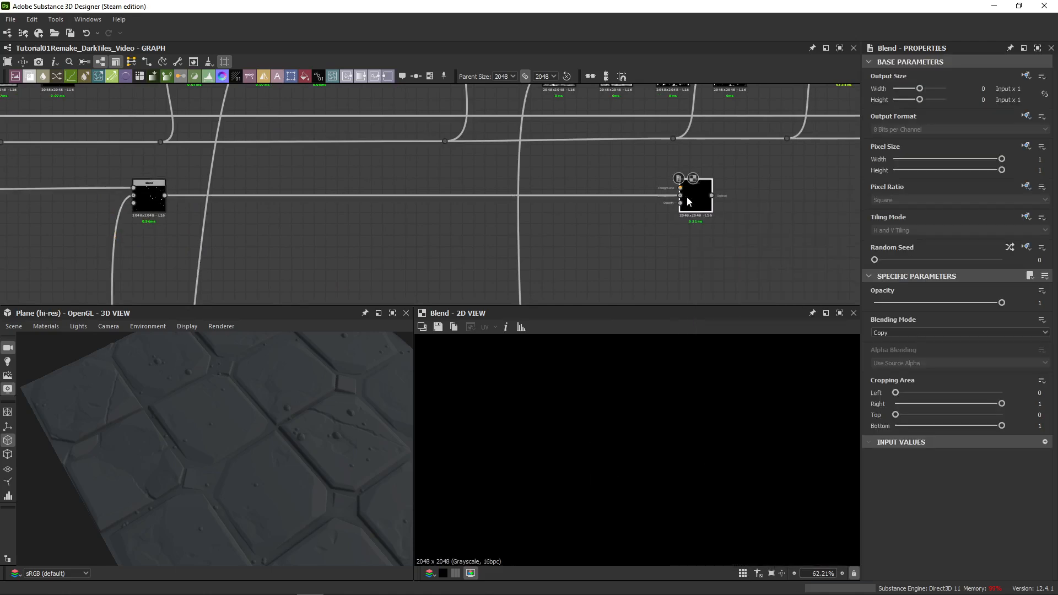
- Connect the Tile Sampler of the pebble group after Medium Pebbles to the second Blend's foreground
{"action": "scroll", "coordinate": [672, 216], "scroll_direction": "down", "scroll_amount": 3}
{"action": "middle_click_drag", "start_coordinate": [613, 251], "coordinate": [589, 110]}
{"action": "scroll", "coordinate": [591, 220], "scroll_direction": "down", "scroll_amount": 5}
{"action": "middle_click_drag", "start_coordinate": [578, 250], "coordinate": [567, 217]}
{"action": "scroll", "coordinate": [568, 247], "scroll_direction": "up", "scroll_amount": 2}
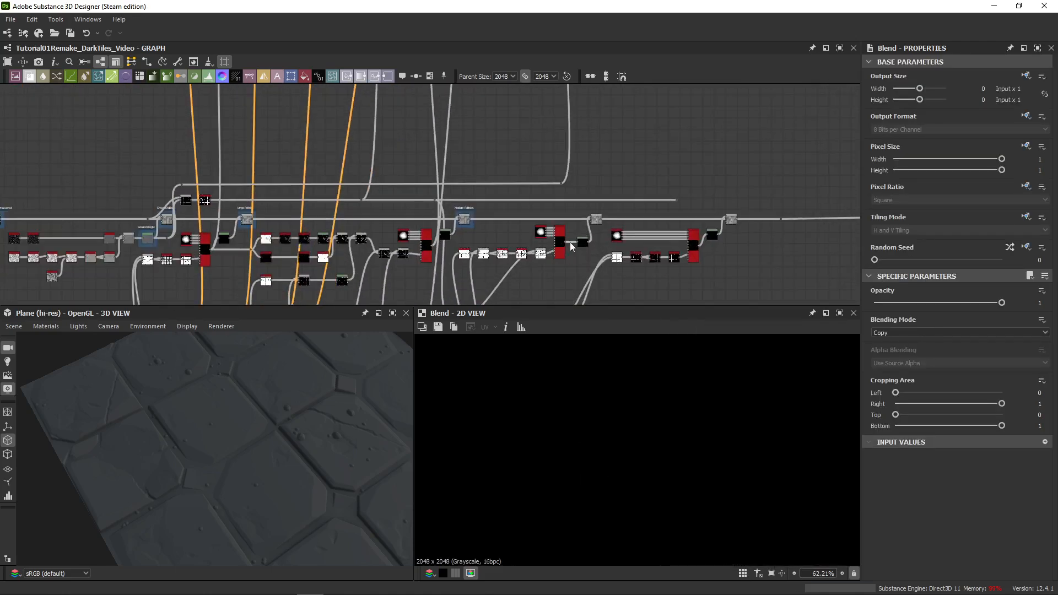
{"action": "left_click_drag", "start_coordinate": [568, 243], "coordinate": [607, 123]}
{"action": "middle_click_drag", "start_coordinate": [612, 88], "coordinate": [594, 253]}
{"action": "scroll", "coordinate": [603, 171], "scroll_direction": "up", "scroll_amount": 3}
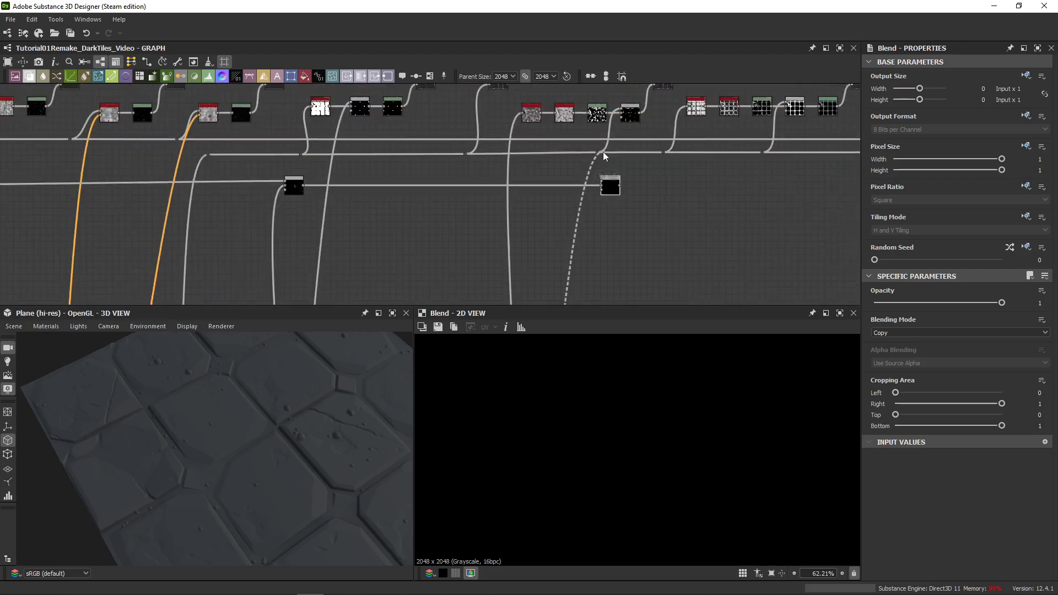
{"action": "left_click_drag", "start_coordinate": [603, 153], "coordinate": [602, 182]}
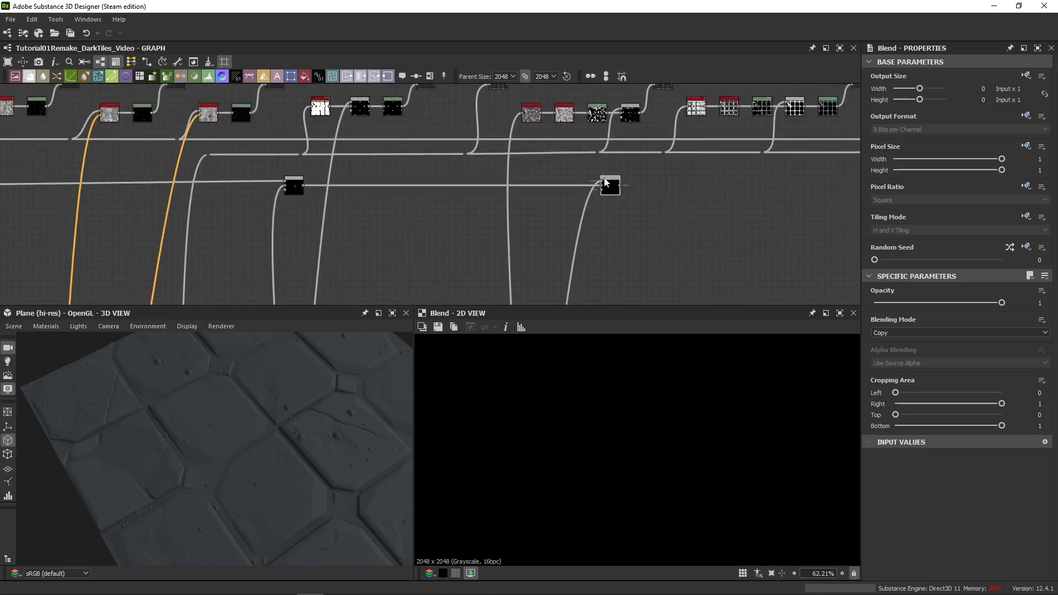
- Set the second pebble Blend's blending mode to Add (Linear Dodge) and check the combined mask
{"action": "left_click", "coordinate": [892, 334]}
{"action": "left_click", "coordinate": [900, 346]}
{"action": "scroll", "coordinate": [677, 439], "scroll_direction": "down", "scroll_amount": 4}
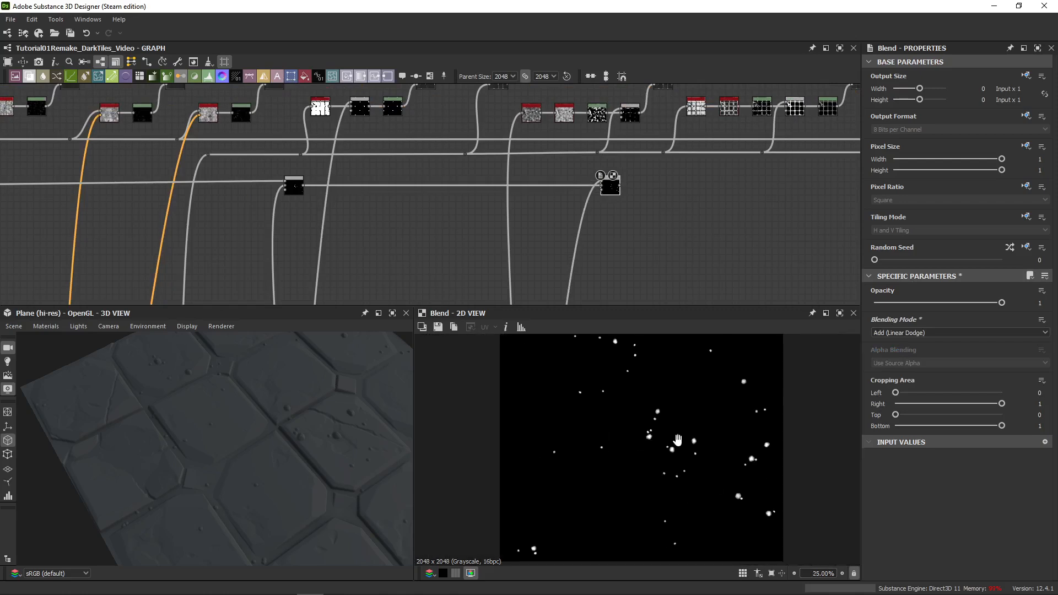
{"action": "middle_click_drag", "start_coordinate": [677, 439], "coordinate": [664, 424]}
- Add a third Blend further along, fed from the second pebble Blend's output
{"action": "scroll", "coordinate": [601, 243], "scroll_direction": "down", "scroll_amount": 6}
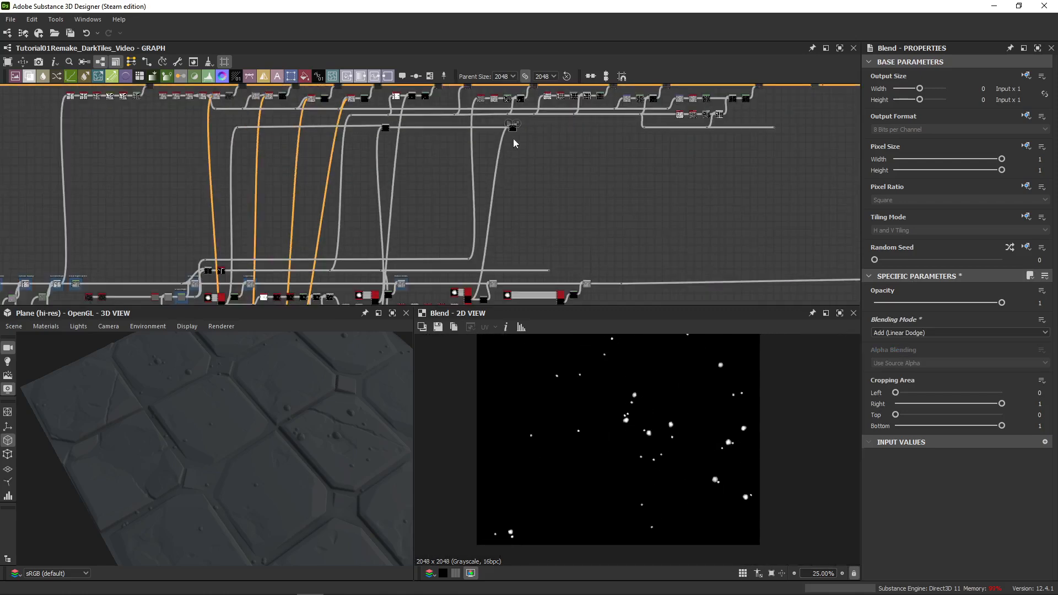
{"action": "left_click_drag", "start_coordinate": [517, 128], "coordinate": [573, 127]}
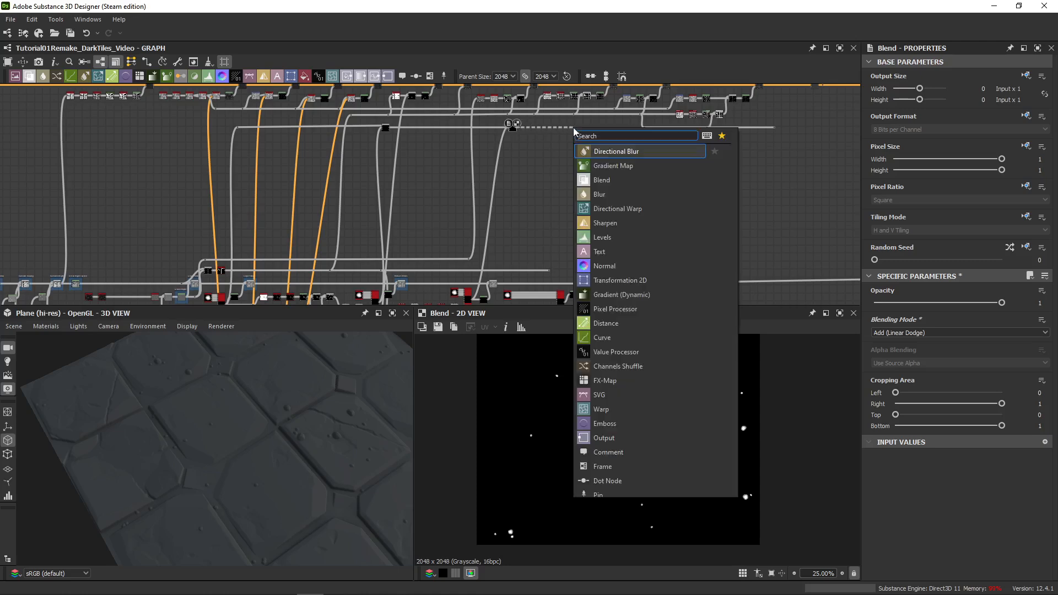
{"action": "type", "text": "blent"}
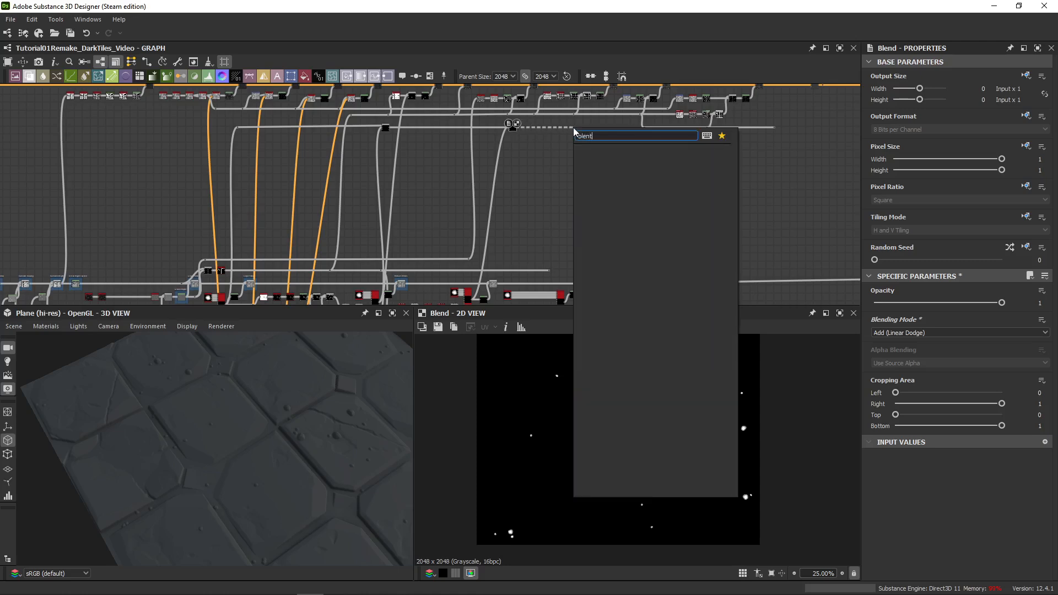
{"action": "key", "text": "BackSpace"}
{"action": "type", "text": "d\\"}
{"action": "key", "text": "Return"}
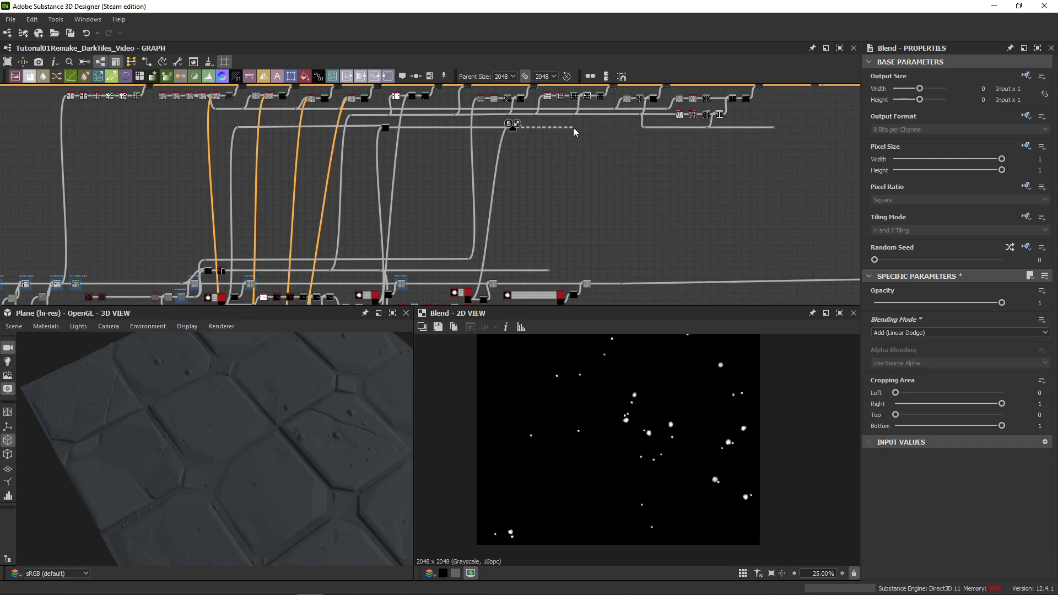
{"action": "middle_click_drag", "start_coordinate": [564, 302], "coordinate": [558, 240]}
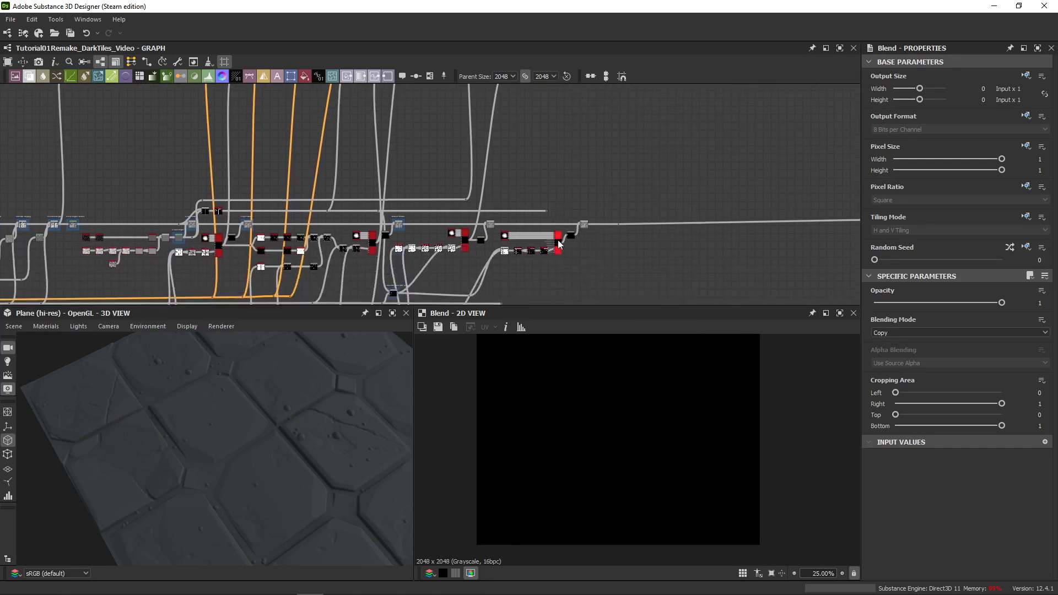
- Set the rightmost Blend node in the lower mask row to Add (Linear Dodge) to combine the small-stone masks
{"action": "scroll", "coordinate": [557, 240], "scroll_direction": "up", "scroll_amount": 5}
{"action": "mouse_move", "coordinate": [567, 237]}
{"action": "left_mouse_down"}
{"action": "mouse_move", "coordinate": [590, 161]}
{"action": "mouse_move", "coordinate": [571, 252]}
{"action": "left_mouse_up"}
{"action": "scroll", "coordinate": [590, 143], "scroll_direction": "down", "scroll_amount": 3}
{"action": "middle_click_drag", "start_coordinate": [589, 130], "coordinate": [571, 252]}
{"action": "scroll", "coordinate": [570, 187], "scroll_direction": "up", "scroll_amount": 6}
{"action": "left_click_drag", "start_coordinate": [571, 255], "coordinate": [552, 235]}
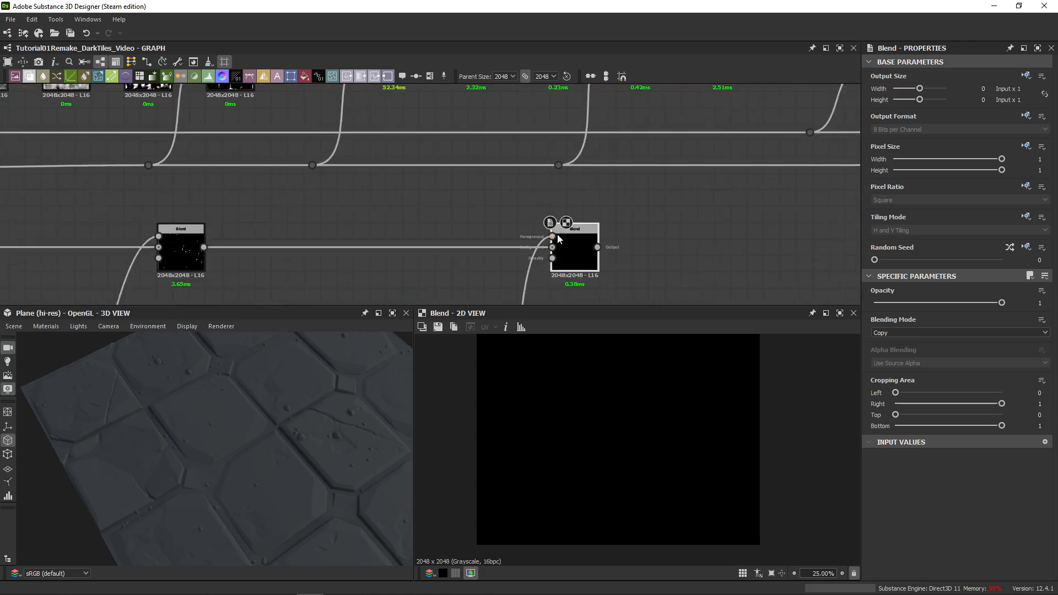
{"action": "left_click", "coordinate": [921, 334]}
{"action": "left_click", "coordinate": [887, 351]}
{"action": "scroll", "coordinate": [650, 436], "scroll_direction": "down", "scroll_amount": 3}
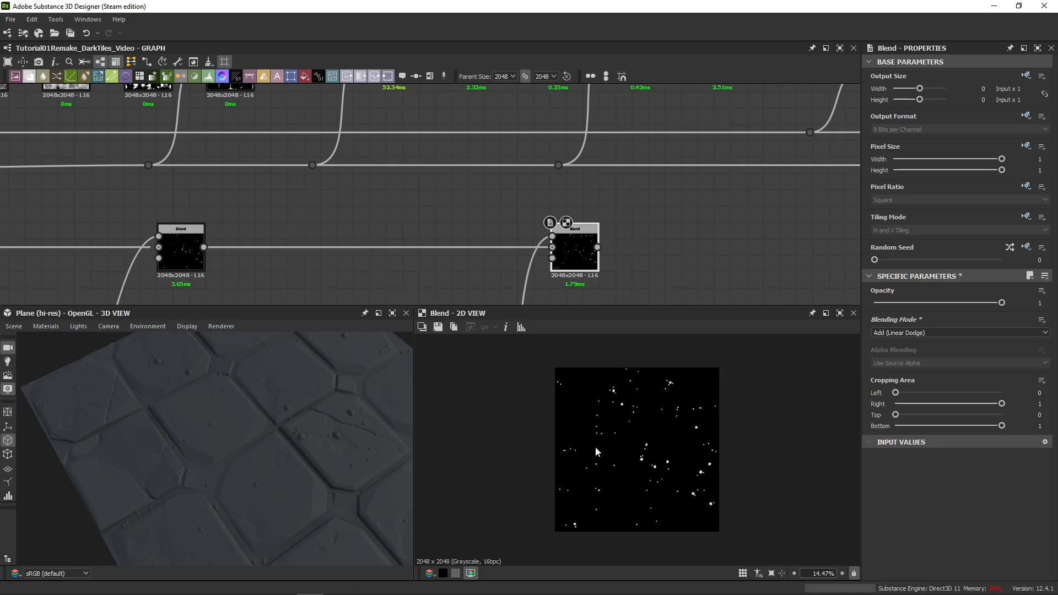
- Move the row of small-stone mask Blend nodes, including its starting dot, below the other mask wires
{"action": "middle_click_drag", "start_coordinate": [685, 283], "coordinate": [333, 217]}
{"action": "scroll", "coordinate": [575, 220], "scroll_direction": "down", "scroll_amount": 5}
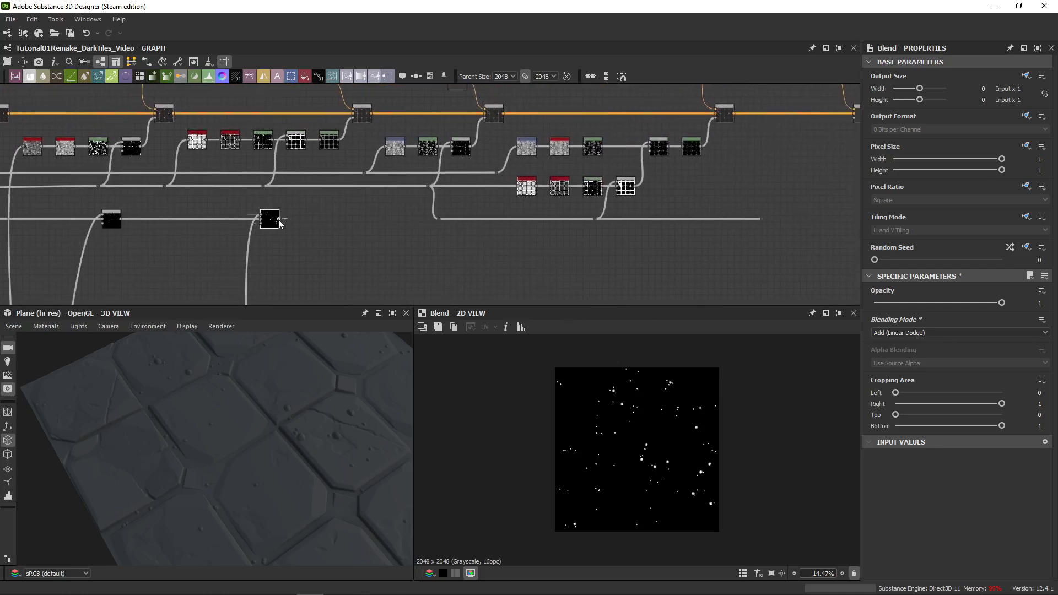
{"action": "left_click_drag", "start_coordinate": [279, 219], "coordinate": [419, 245]}
{"action": "left_click", "coordinate": [357, 212]}
{"action": "scroll", "coordinate": [341, 216], "scroll_direction": "down", "scroll_amount": 3}
{"action": "middle_click_drag", "start_coordinate": [337, 220], "coordinate": [791, 193]}
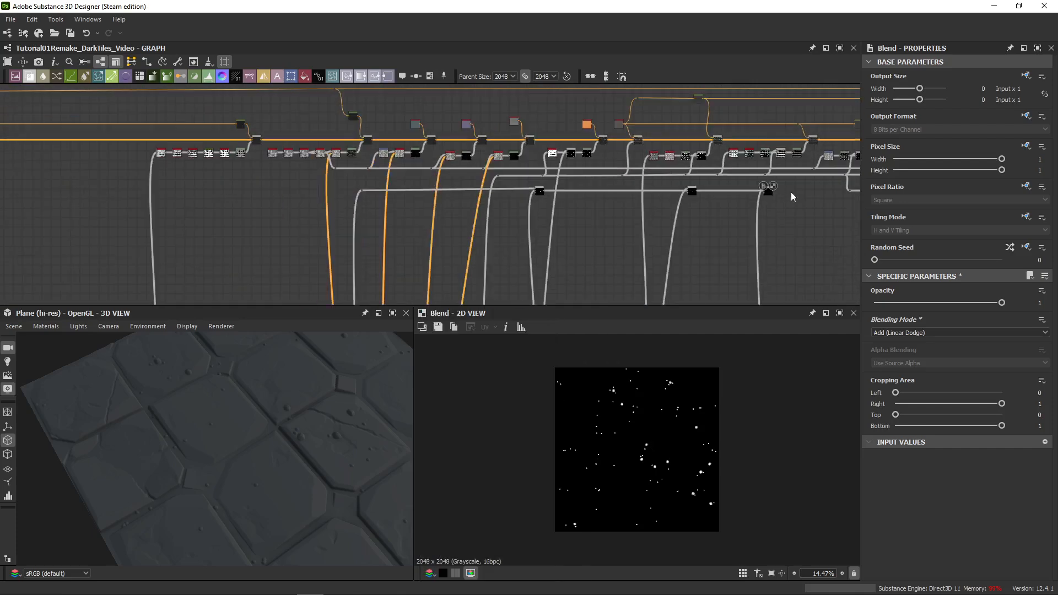
{"action": "left_click_drag", "start_coordinate": [798, 188], "coordinate": [434, 209]}
{"action": "middle_click_drag", "start_coordinate": [787, 214], "coordinate": [618, 217]}
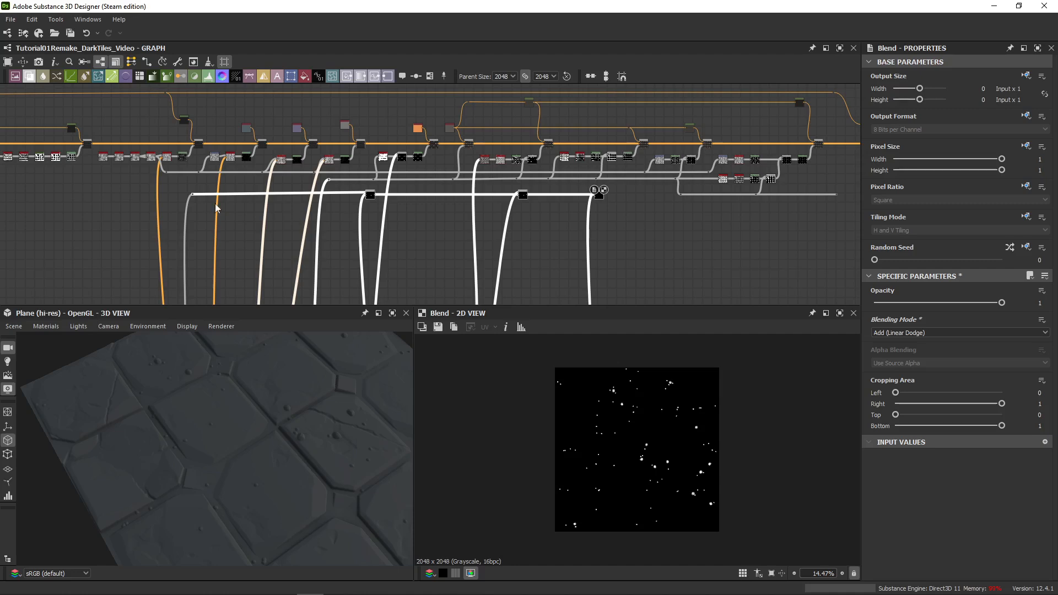
{"action": "left_click_drag", "start_coordinate": [187, 188], "coordinate": [212, 205], "text": "shift"}
{"action": "scroll", "coordinate": [670, 200], "scroll_direction": "up", "scroll_amount": 5}
{"action": "left_click_drag", "start_coordinate": [428, 190], "coordinate": [629, 229]}
- Extend the combined mask's output with a dot and connect it to the opacity input of the last Blend on the color line
{"action": "left_click", "coordinate": [465, 208]}
{"action": "middle_click_drag", "start_coordinate": [833, 218], "coordinate": [552, 218]}
{"action": "scroll", "coordinate": [630, 230], "scroll_direction": "down", "scroll_amount": 1}
{"action": "scroll", "coordinate": [630, 230], "scroll_direction": "down", "scroll_amount": 2}
{"action": "left_click_drag", "start_coordinate": [630, 230], "coordinate": [672, 225]}
{"action": "middle_click_drag", "start_coordinate": [672, 225], "coordinate": [523, 234]}
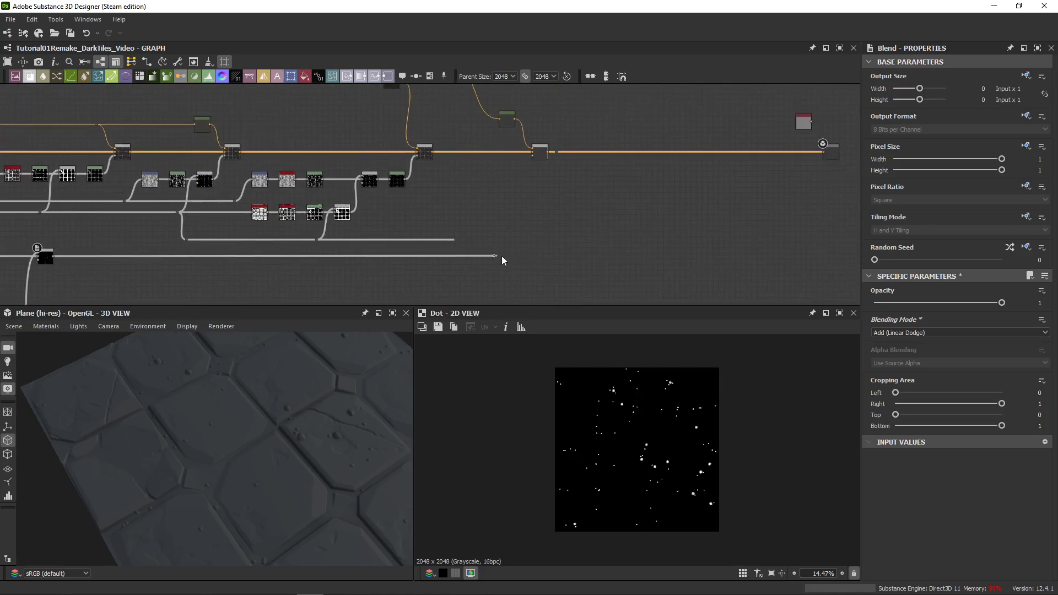
{"action": "left_click_drag", "start_coordinate": [498, 256], "coordinate": [533, 156]}
{"action": "scroll", "coordinate": [245, 404], "scroll_direction": "up", "scroll_amount": 3}
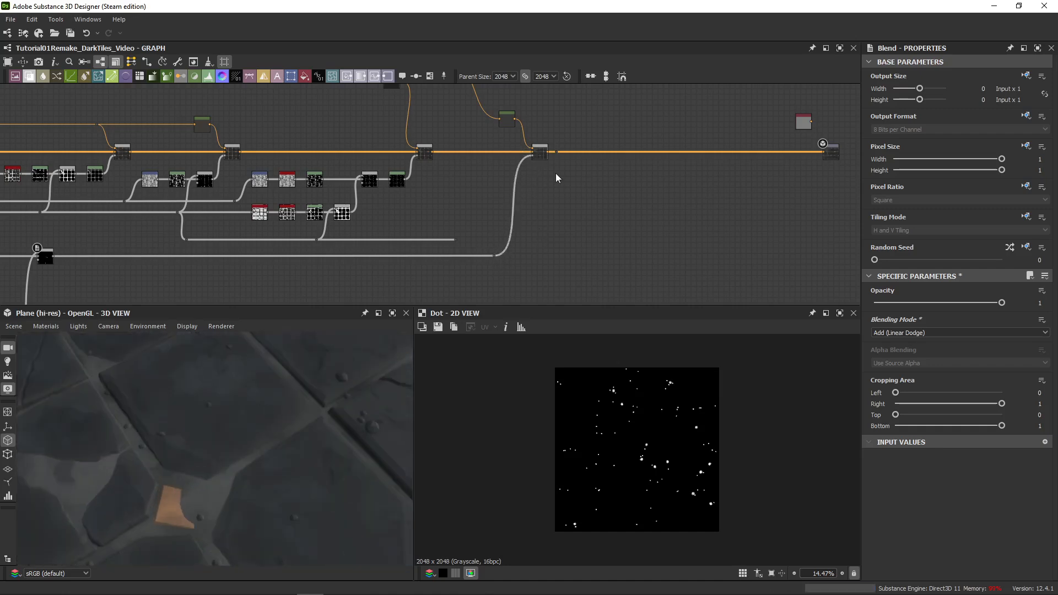
- Compare the last color Blend with its mask around one stone and insert a Histogram Scan on the link feeding its opacity
{"action": "left_click", "coordinate": [539, 150]}
{"action": "scroll", "coordinate": [640, 438], "scroll_direction": "up", "scroll_amount": 15}
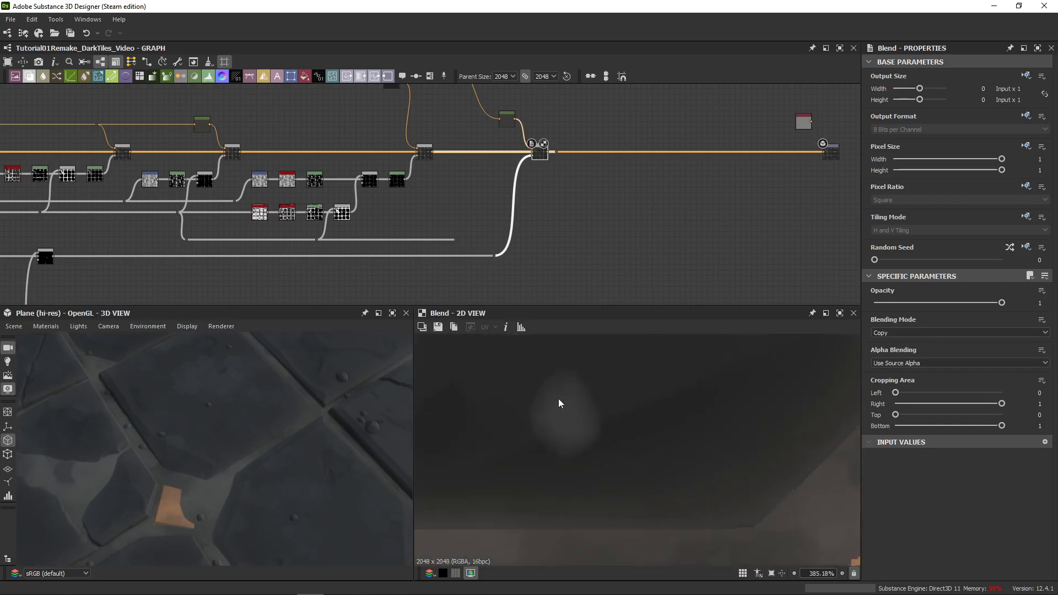
{"action": "double_click", "coordinate": [497, 256]}
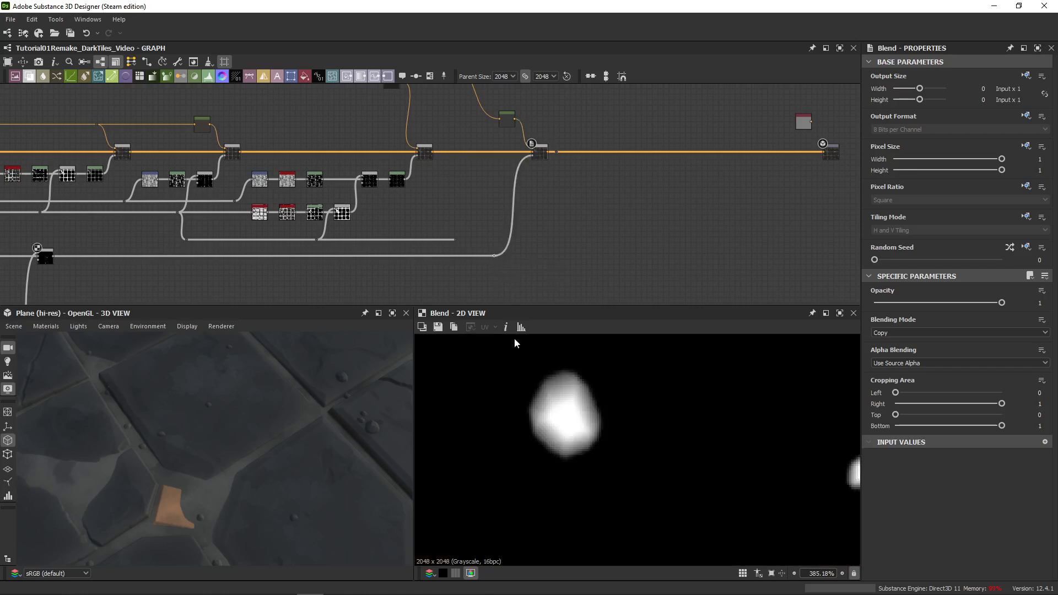
{"action": "scroll", "coordinate": [558, 417], "scroll_direction": "up", "scroll_amount": 3}
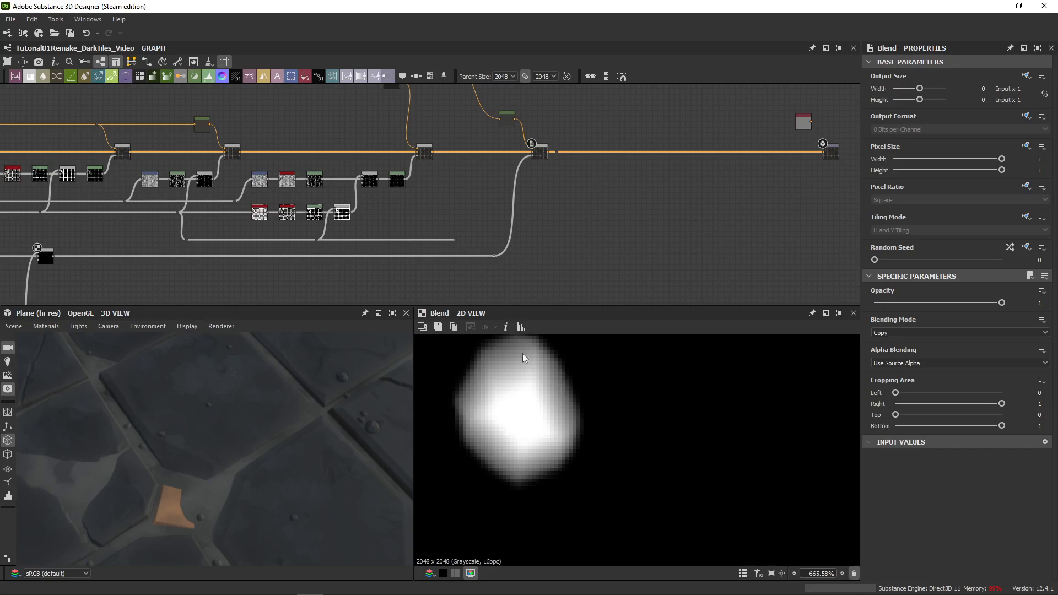
{"action": "middle_click_drag", "start_coordinate": [523, 355], "coordinate": [608, 401]}
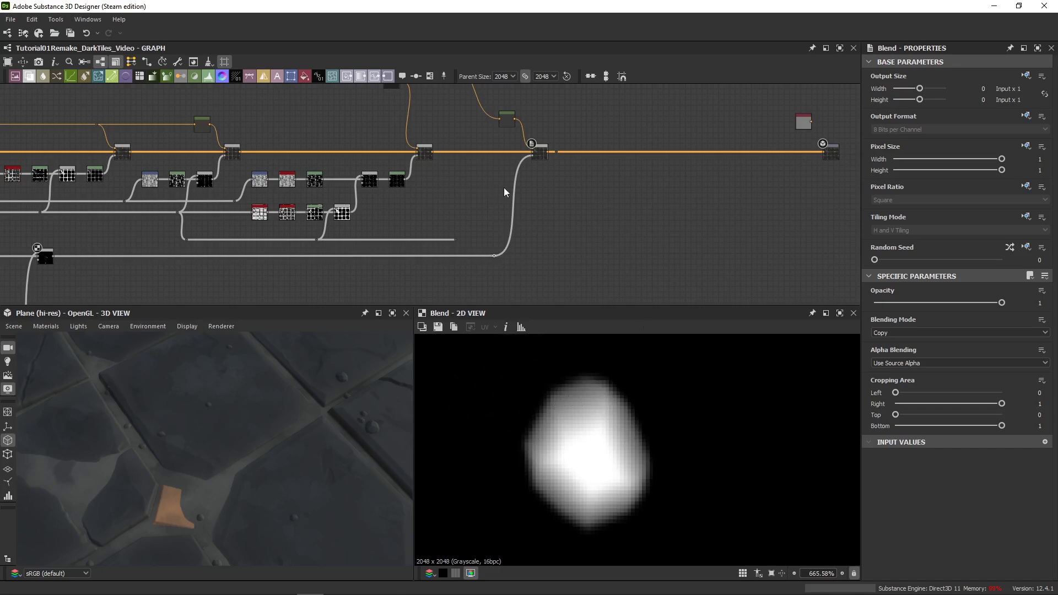
{"action": "key", "text": "space"}
{"action": "type", "text": "scan"}
{"action": "key", "text": "Down"}
{"action": "key", "text": "Down"}
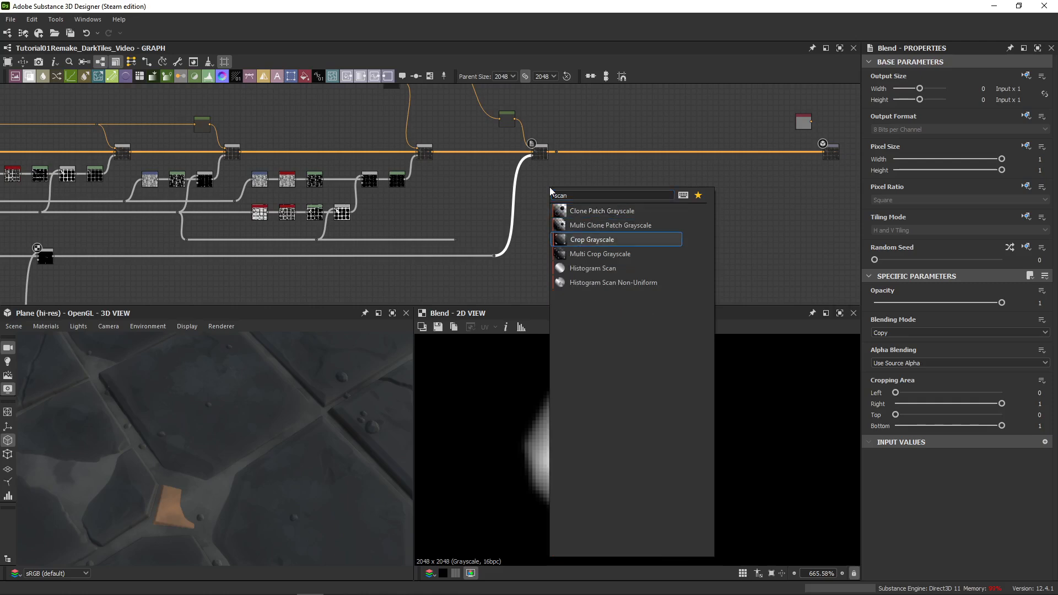
{"action": "key", "text": "Down"}
{"action": "key", "text": "Down"}
{"action": "key", "text": "Return"}
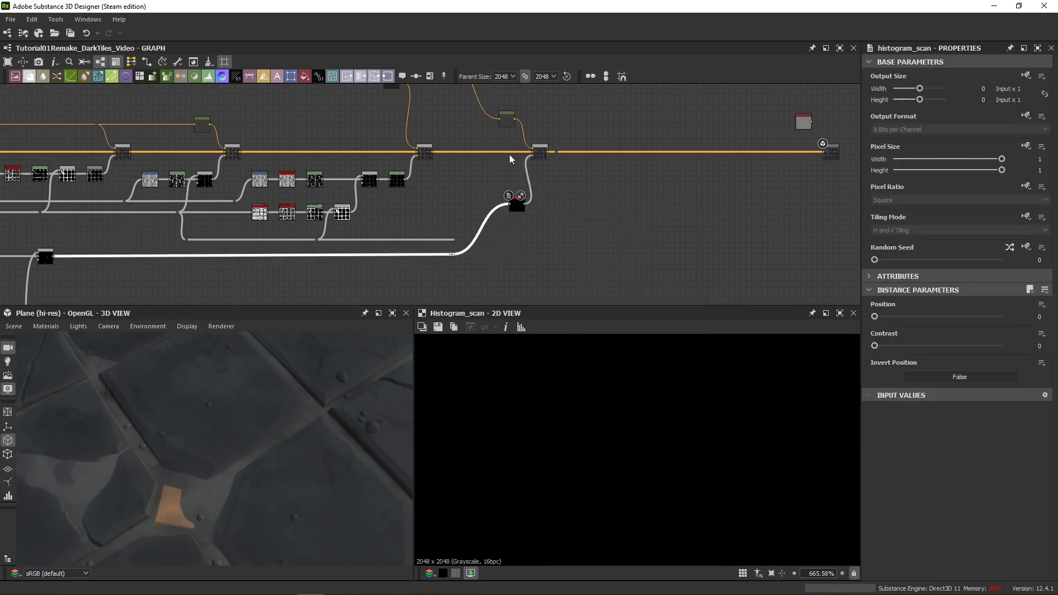
- Tidy the end of the color line by repositioning the last Blend, its foreground node, the Histogram Scan and the mask dot
{"action": "scroll", "coordinate": [494, 127], "scroll_direction": "up", "scroll_amount": 3}
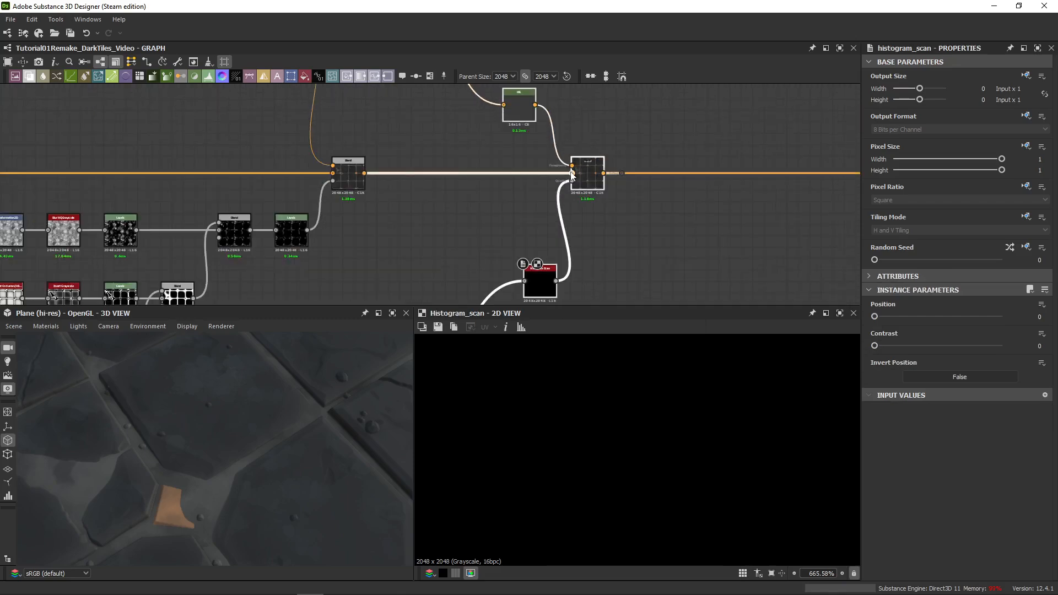
{"action": "left_click_drag", "start_coordinate": [588, 177], "coordinate": [466, 175]}
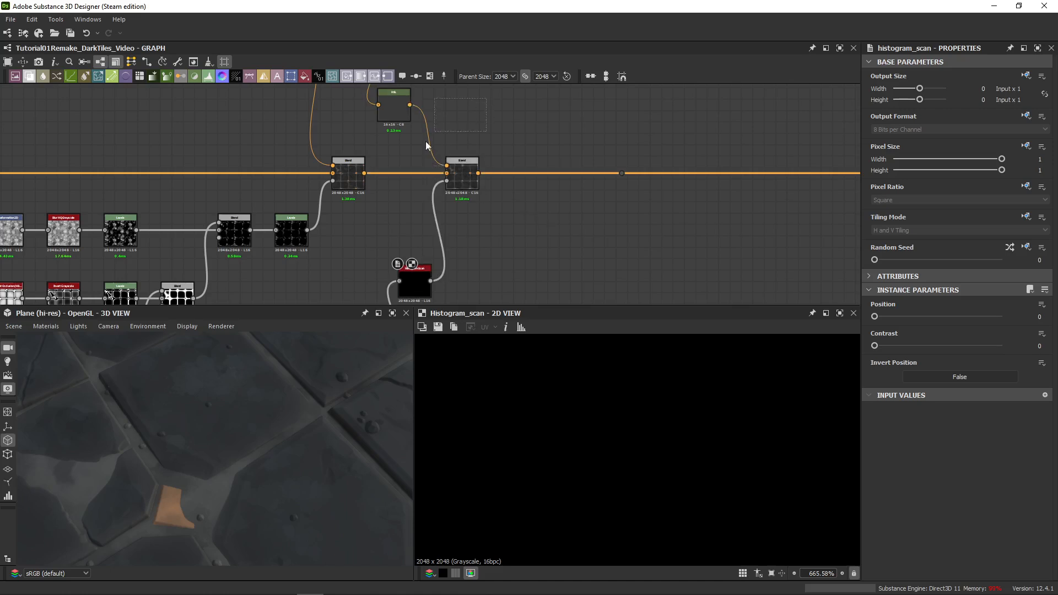
{"action": "left_click_drag", "start_coordinate": [394, 108], "coordinate": [462, 109]}
{"action": "scroll", "coordinate": [447, 219], "scroll_direction": "down", "scroll_amount": 2}
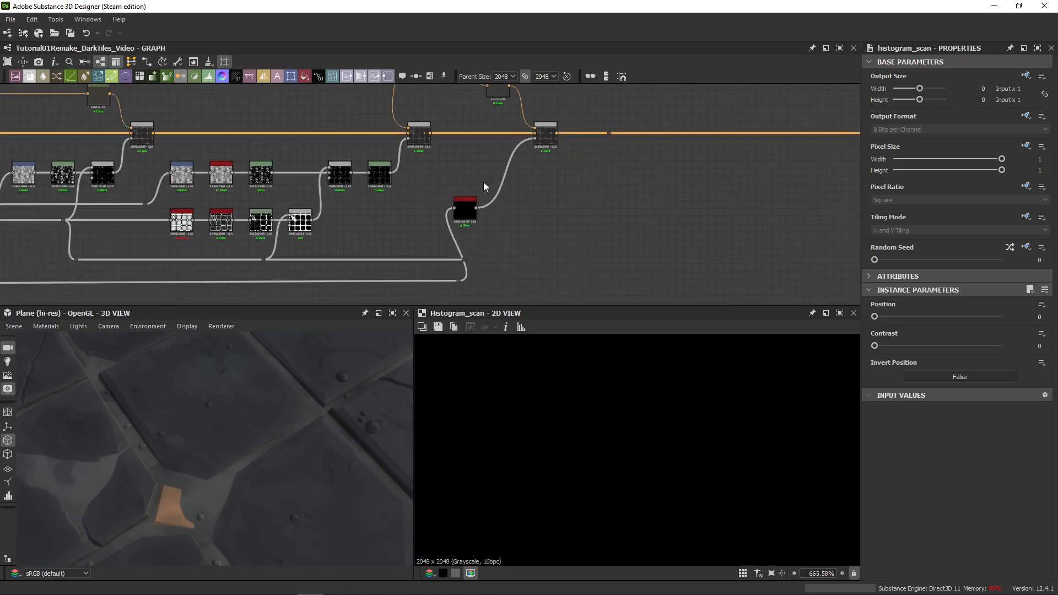
{"action": "left_click_drag", "start_coordinate": [470, 215], "coordinate": [462, 176]}
{"action": "left_click_drag", "start_coordinate": [481, 278], "coordinate": [419, 281]}
{"action": "left_click", "coordinate": [443, 234]}
- Set the Histogram Scan's Position and Contrast to 1 and inspect the last Blend's stone patch in the 2D view
{"action": "left_click", "coordinate": [456, 180]}
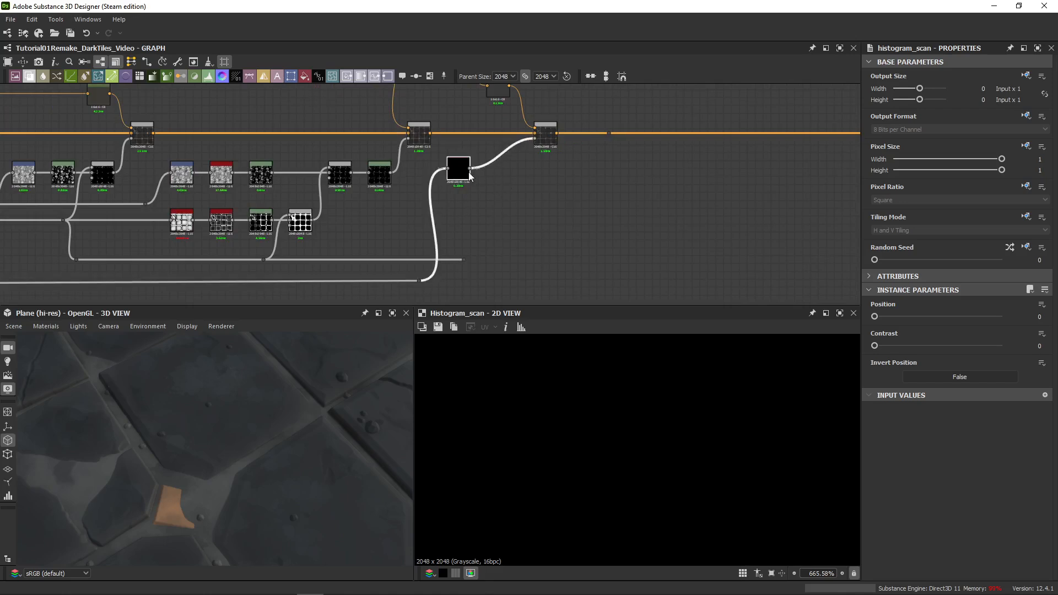
{"action": "left_click_drag", "start_coordinate": [875, 316], "coordinate": [1025, 323]}
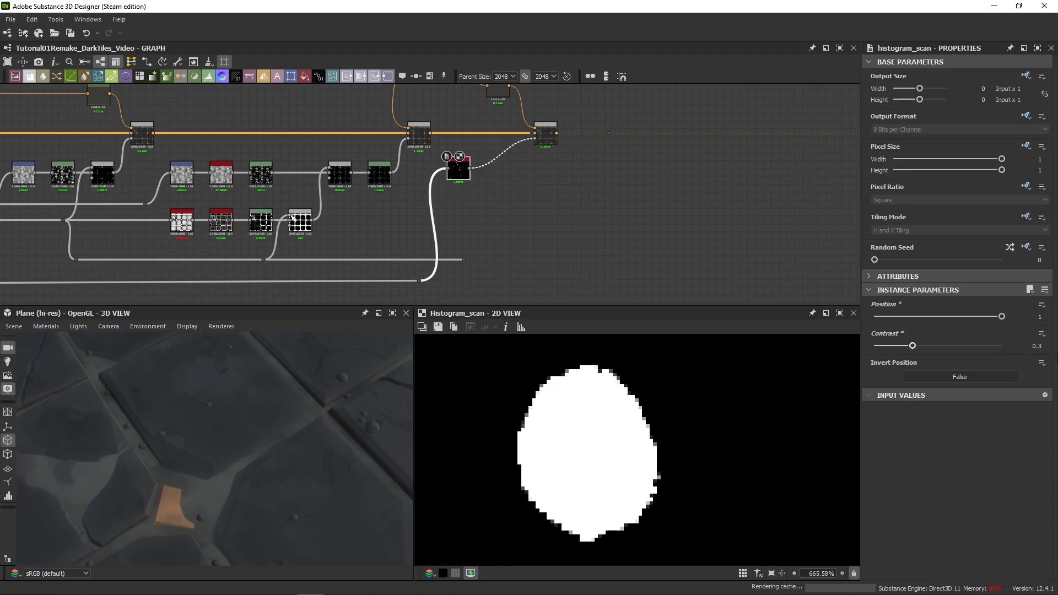
{"action": "left_click_drag", "start_coordinate": [874, 345], "coordinate": [1025, 347]}
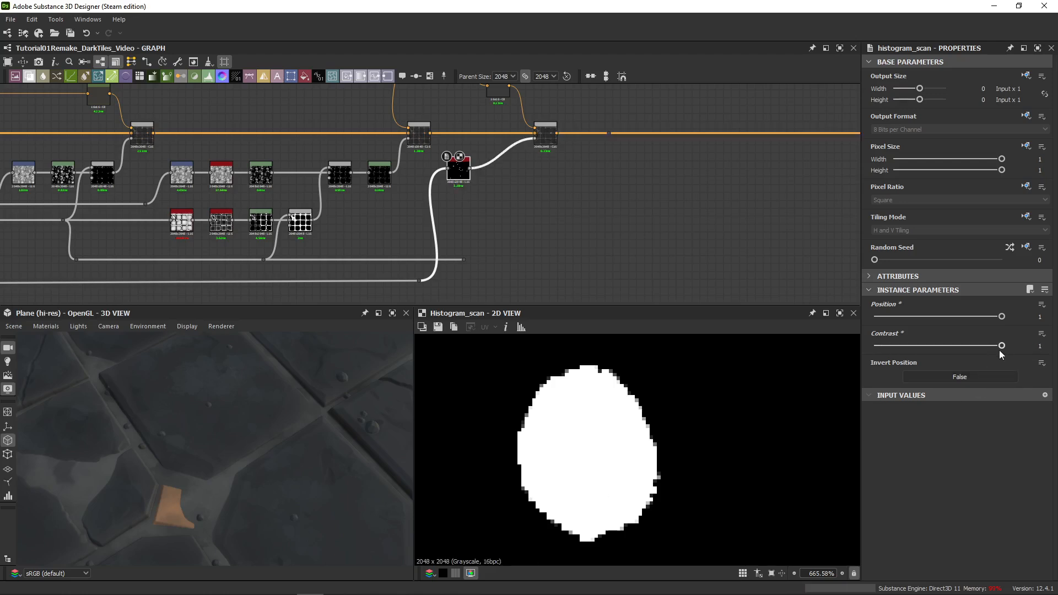
{"action": "left_click", "coordinate": [544, 131]}
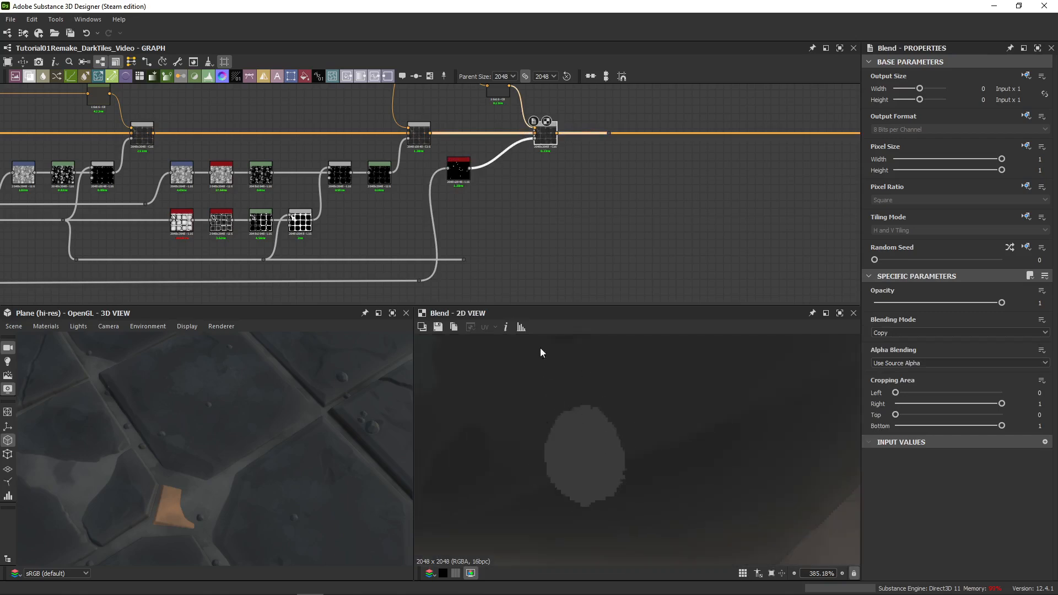
{"action": "left_click", "coordinate": [459, 169]}
{"action": "scroll", "coordinate": [603, 436], "scroll_direction": "up", "scroll_amount": 4}
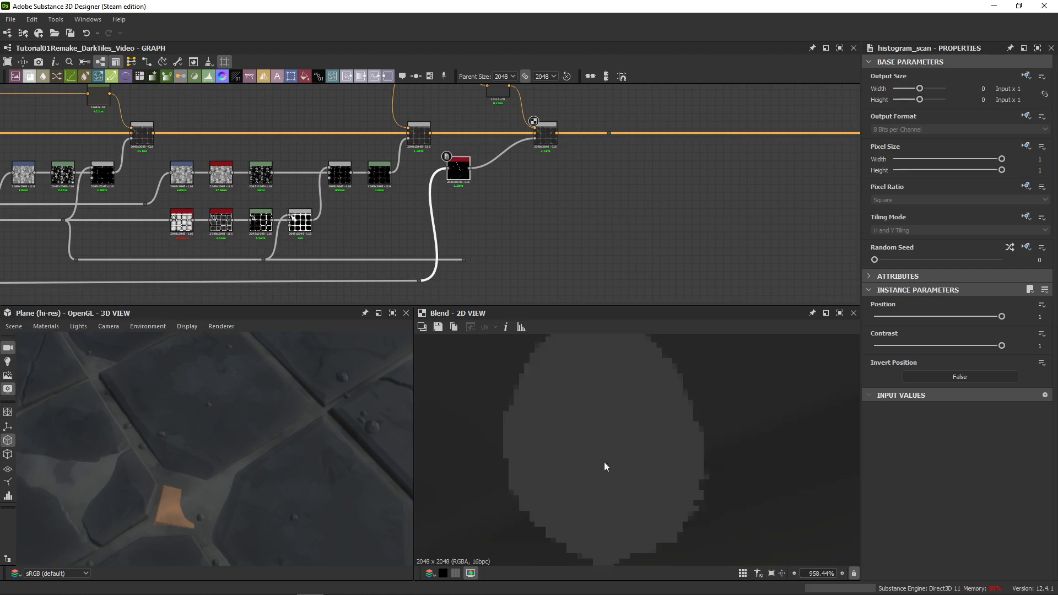
{"action": "scroll", "coordinate": [621, 408], "scroll_direction": "down", "scroll_amount": 3}
{"action": "middle_click_drag", "start_coordinate": [510, 177], "coordinate": [511, 236]}
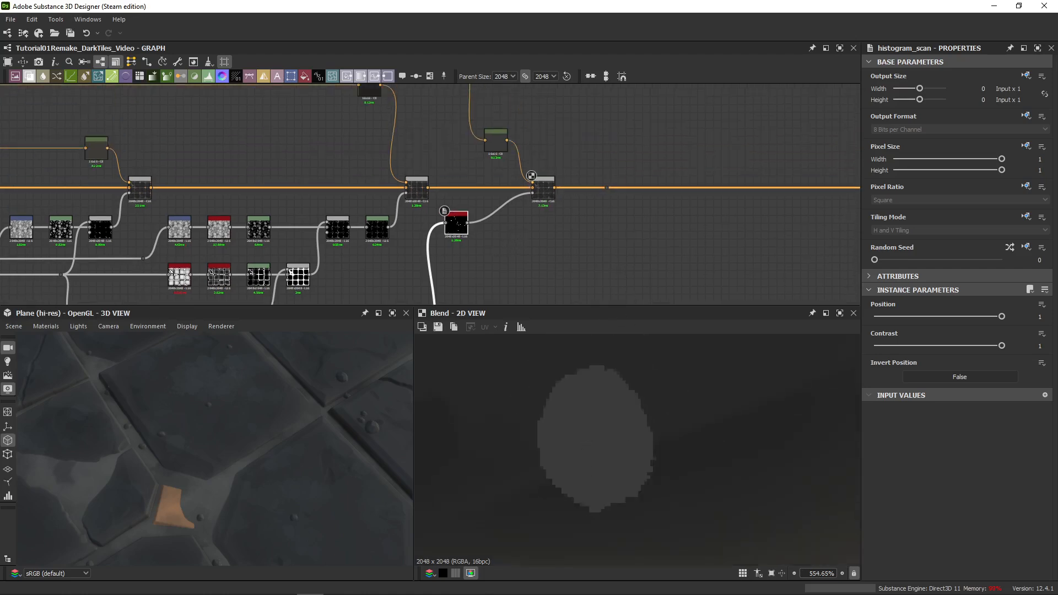
- Add a Levels node after the Histogram Scan and connect it to the last Blend's opacity input
{"action": "key", "text": "Return"}
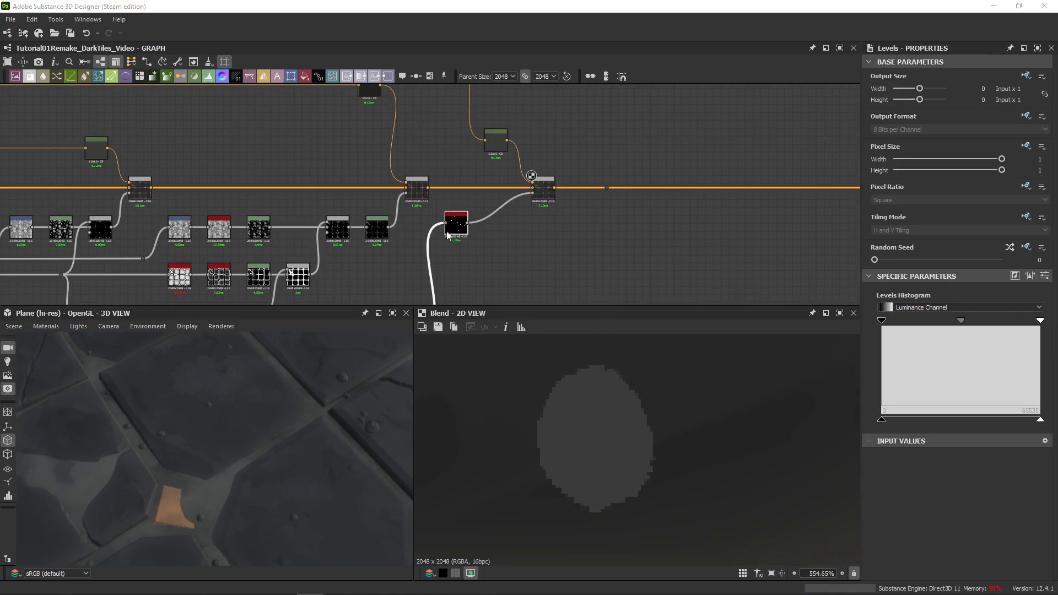
{"action": "scroll", "coordinate": [491, 230], "scroll_direction": "up", "scroll_amount": 4}
{"action": "left_click", "coordinate": [495, 200]}
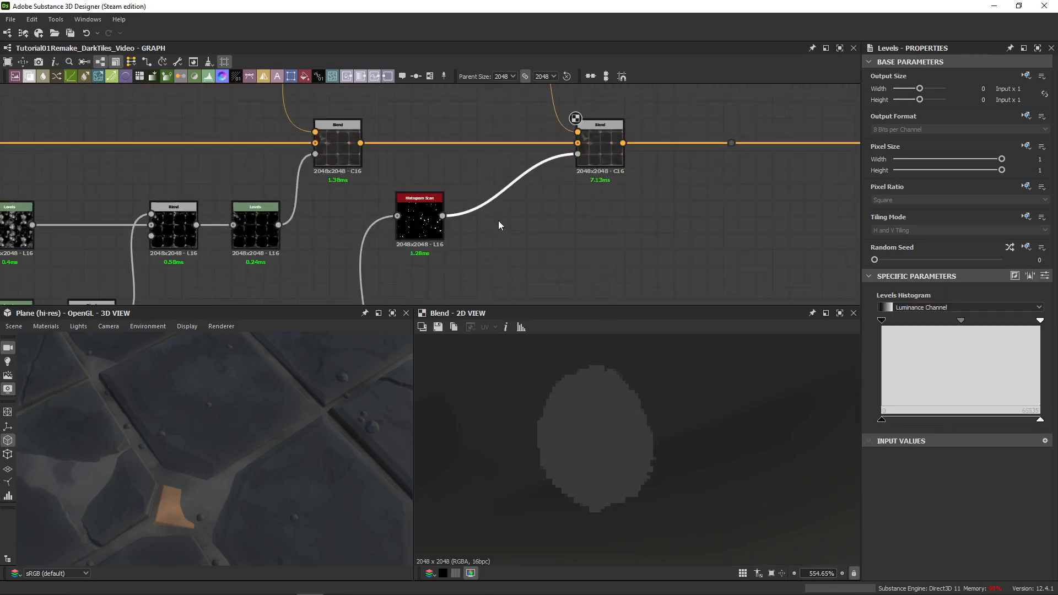
{"action": "key", "text": "l"}
{"action": "left_click_drag", "start_coordinate": [436, 203], "coordinate": [489, 219]}
{"action": "left_click_drag", "start_coordinate": [511, 220], "coordinate": [502, 211]}
{"action": "left_click_drag", "start_coordinate": [420, 222], "coordinate": [418, 233]}
{"action": "left_click", "coordinate": [499, 214], "text": "shift"}
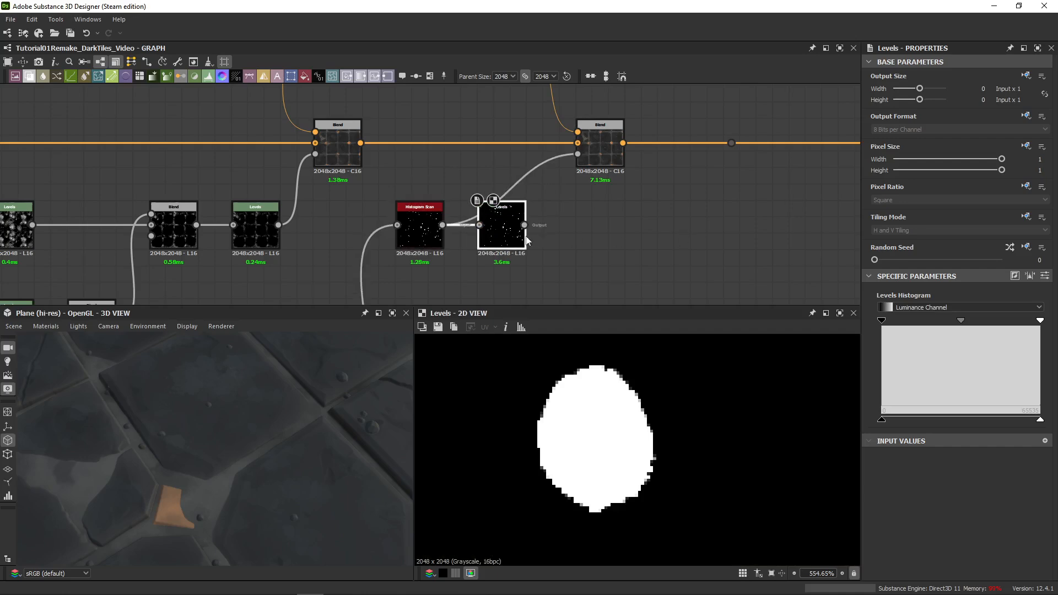
{"action": "left_click", "coordinate": [1045, 276]}
{"action": "left_click_drag", "start_coordinate": [525, 225], "coordinate": [578, 155]}
{"action": "left_click", "coordinate": [599, 146]}
{"action": "left_click", "coordinate": [514, 241]}
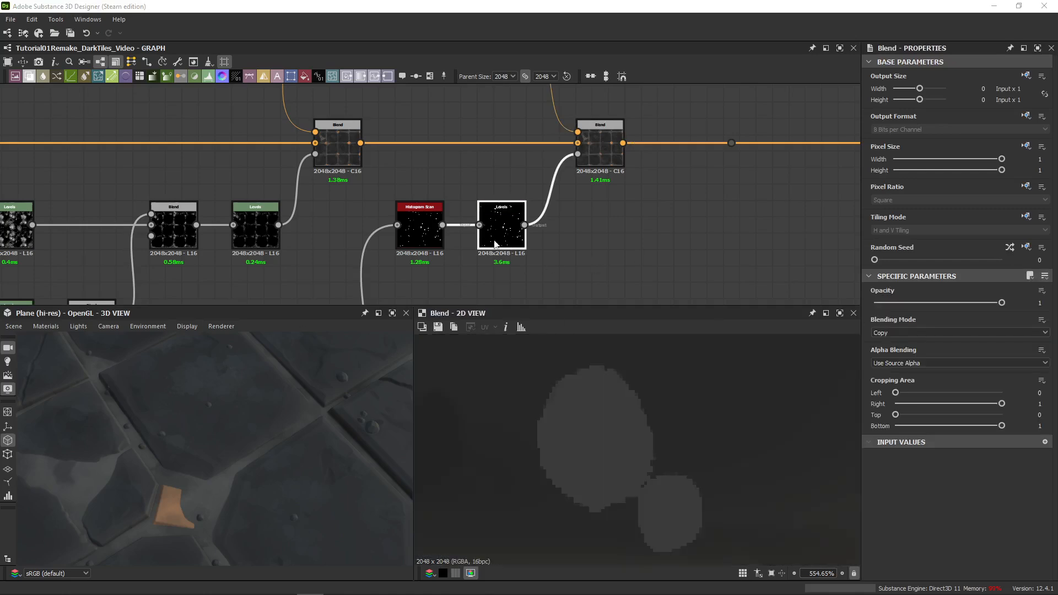
{"action": "left_click", "coordinate": [497, 228]}
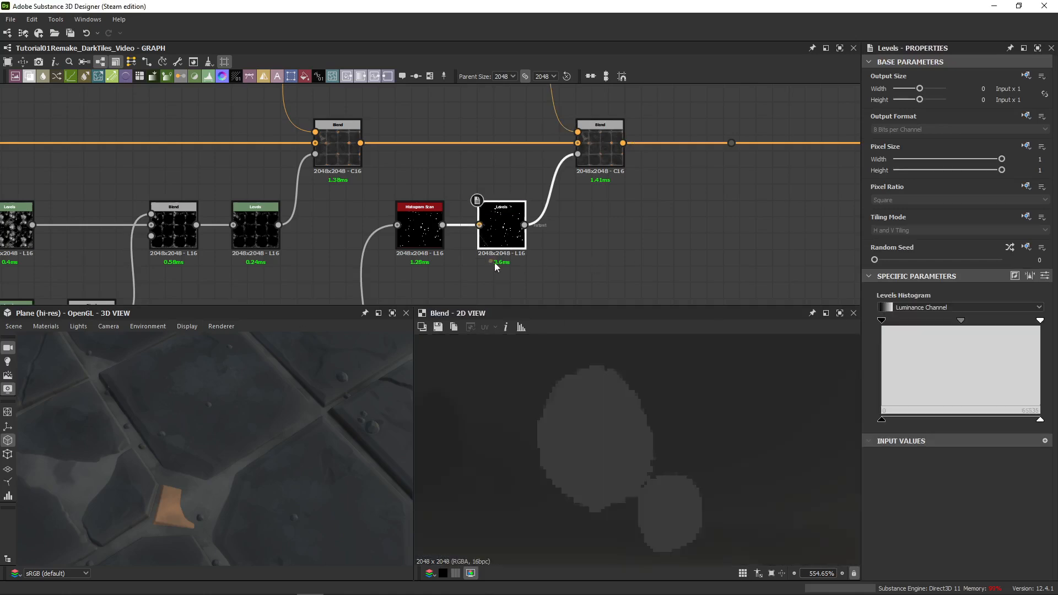
- Try lowering the Levels node's output white level, then restore it and delete the node from the mask chain
{"action": "left_click_drag", "start_coordinate": [1040, 420], "coordinate": [937, 425]}
{"action": "left_click", "coordinate": [601, 146]}
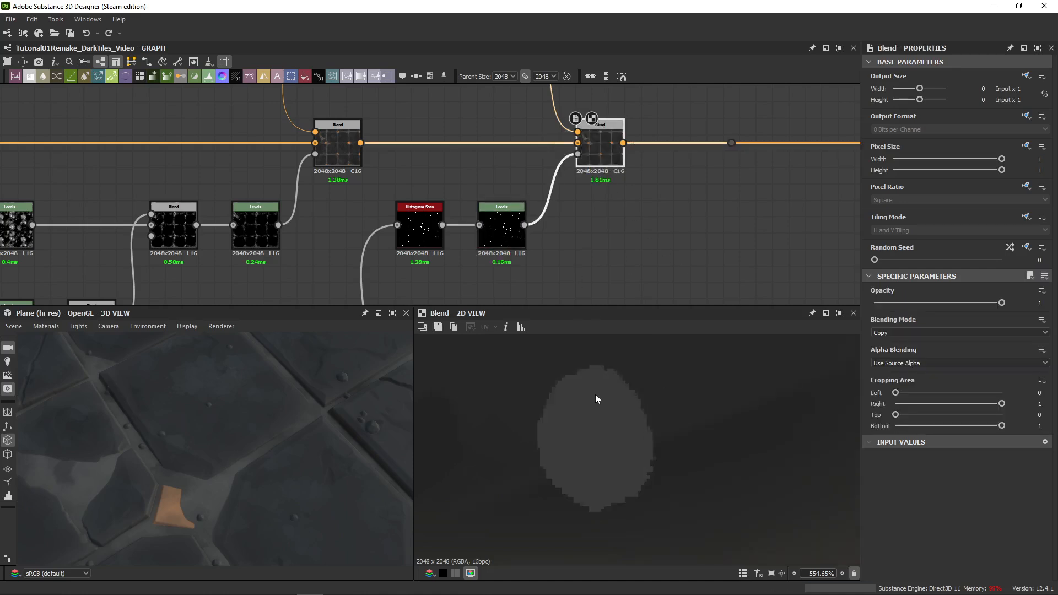
{"action": "left_click", "coordinate": [501, 242]}
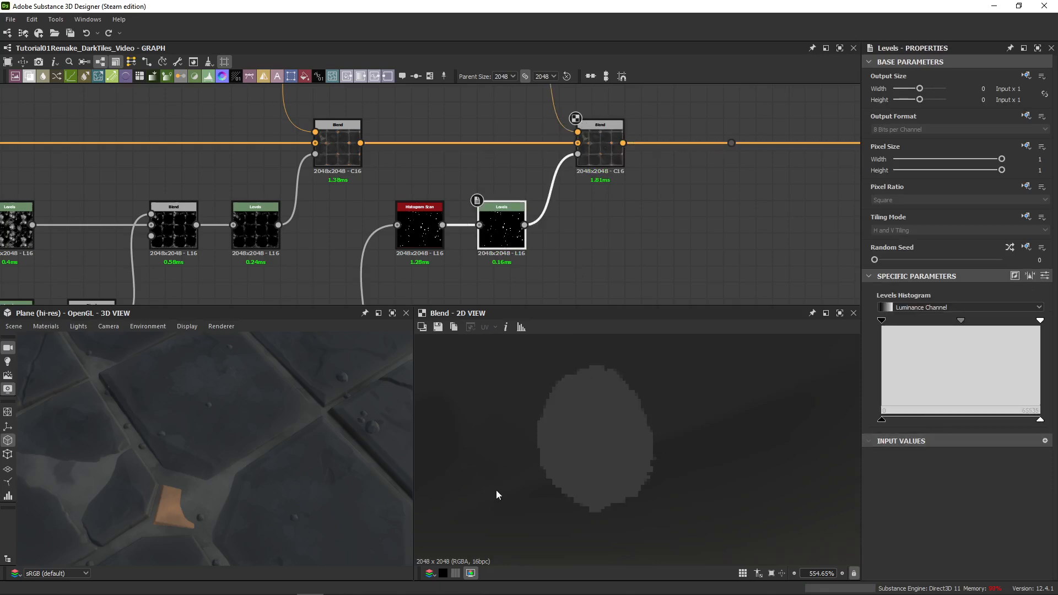
{"action": "scroll", "coordinate": [567, 475], "scroll_direction": "up", "scroll_amount": 3}
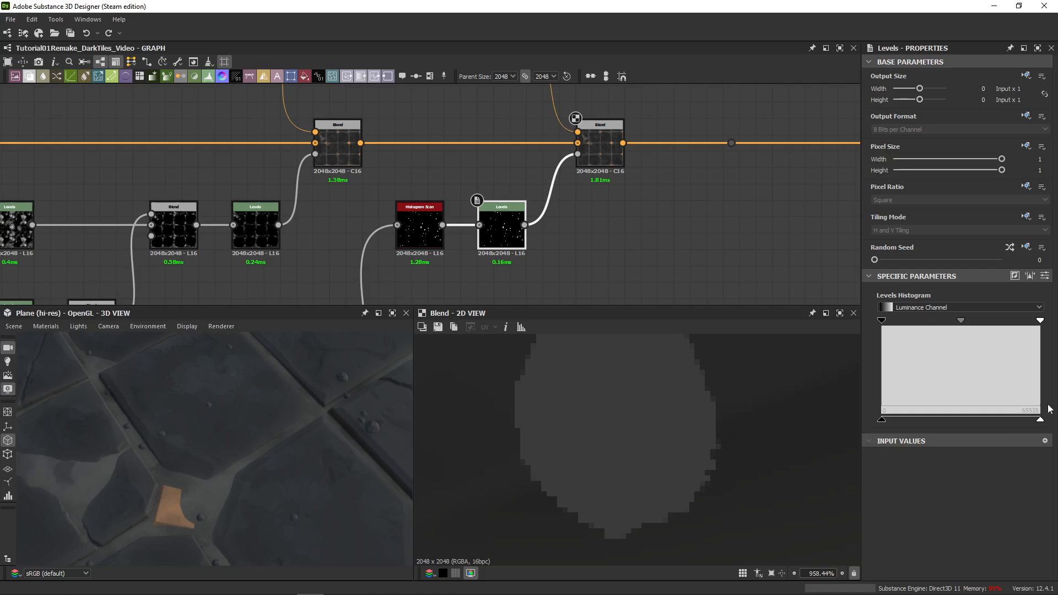
{"action": "left_click_drag", "start_coordinate": [1040, 419], "coordinate": [913, 424]}
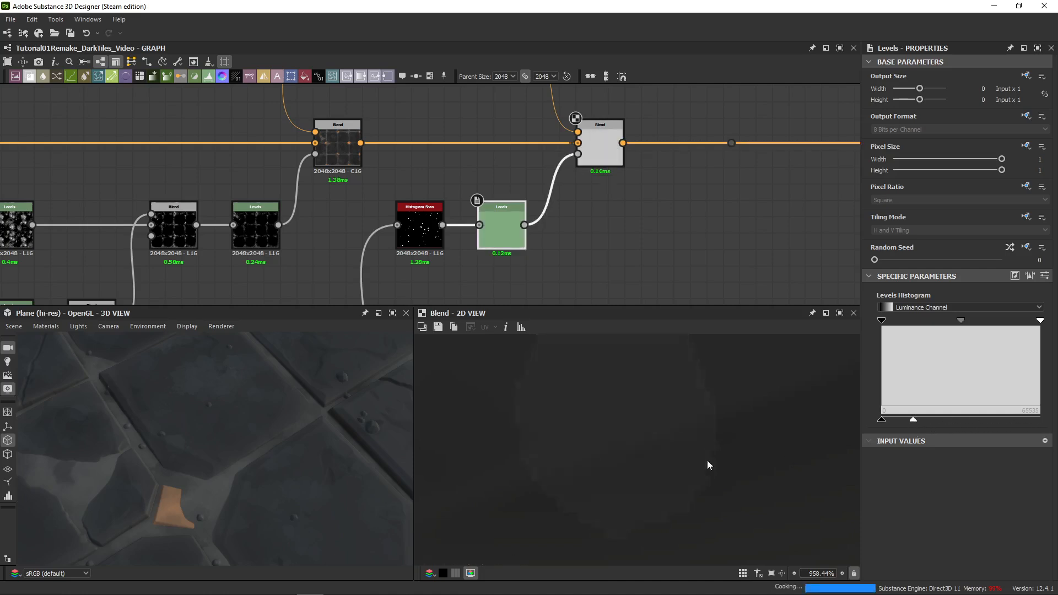
{"action": "scroll", "coordinate": [641, 471], "scroll_direction": "down", "scroll_amount": 5}
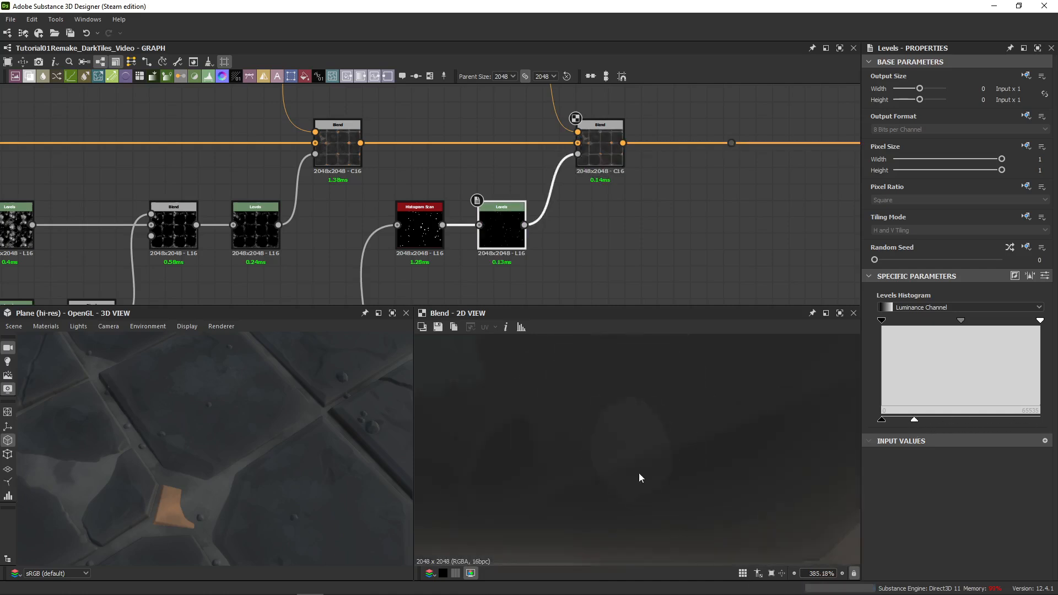
{"action": "left_click_drag", "start_coordinate": [915, 421], "coordinate": [1057, 429]}
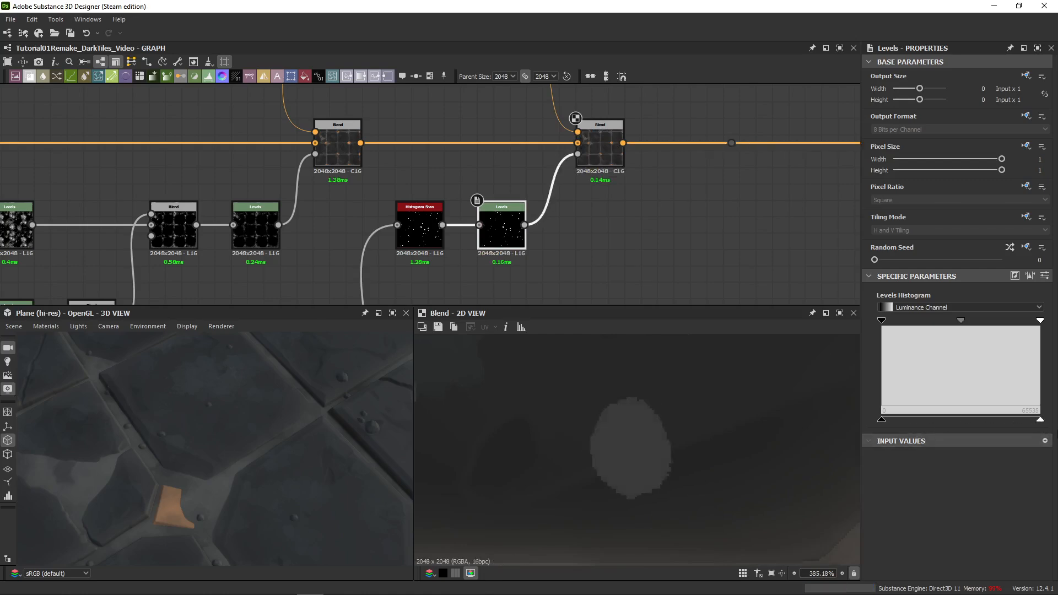
{"action": "key", "text": "BackSpace"}
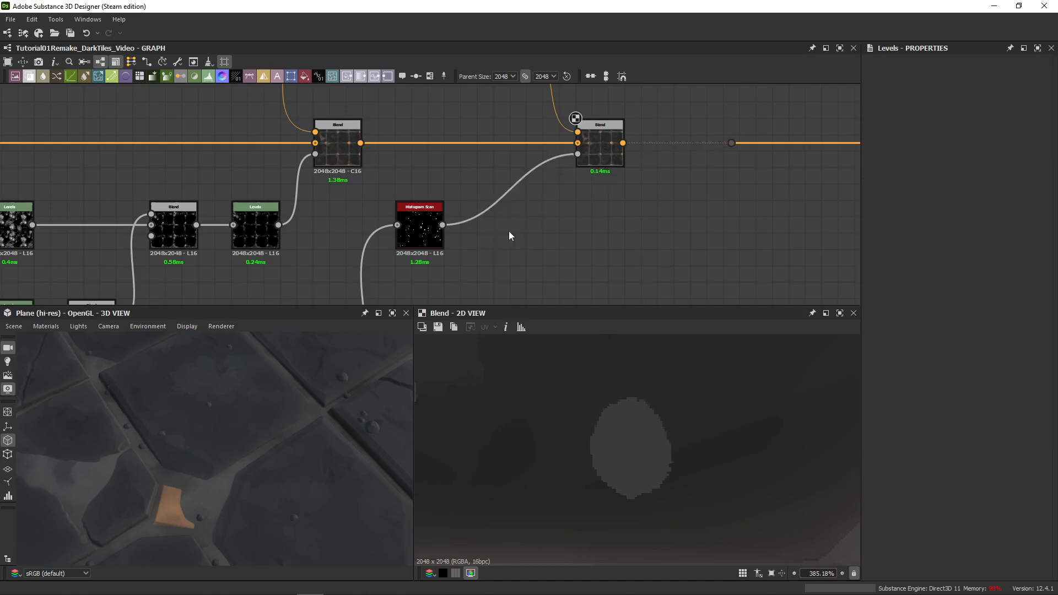
- Move the last Blend with its foreground node and Histogram Scan closer to the preceding color Blend
{"action": "scroll", "coordinate": [532, 233], "scroll_direction": "down", "scroll_amount": 2}
{"action": "middle_click_drag", "start_coordinate": [536, 238], "coordinate": [533, 283]}
{"action": "left_click_drag", "start_coordinate": [583, 147], "coordinate": [459, 267]}
{"action": "left_click_drag", "start_coordinate": [557, 231], "coordinate": [506, 226]}
{"action": "scroll", "coordinate": [498, 146], "scroll_direction": "down", "scroll_amount": 3}
{"action": "middle_click_drag", "start_coordinate": [498, 146], "coordinate": [521, 243]}
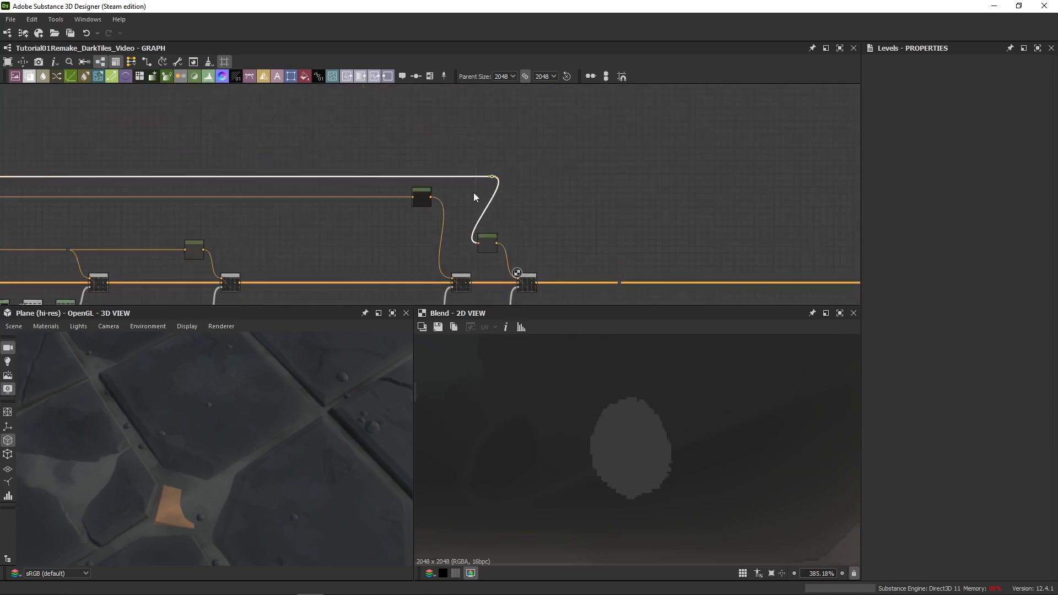
- Move the dot on the link feeding the last Blend's foreground HSL node back along the link and show that Blend in the 2D view
{"action": "left_click_drag", "start_coordinate": [492, 176], "coordinate": [441, 175]}
{"action": "middle_click_drag", "start_coordinate": [553, 267], "coordinate": [534, 193]}
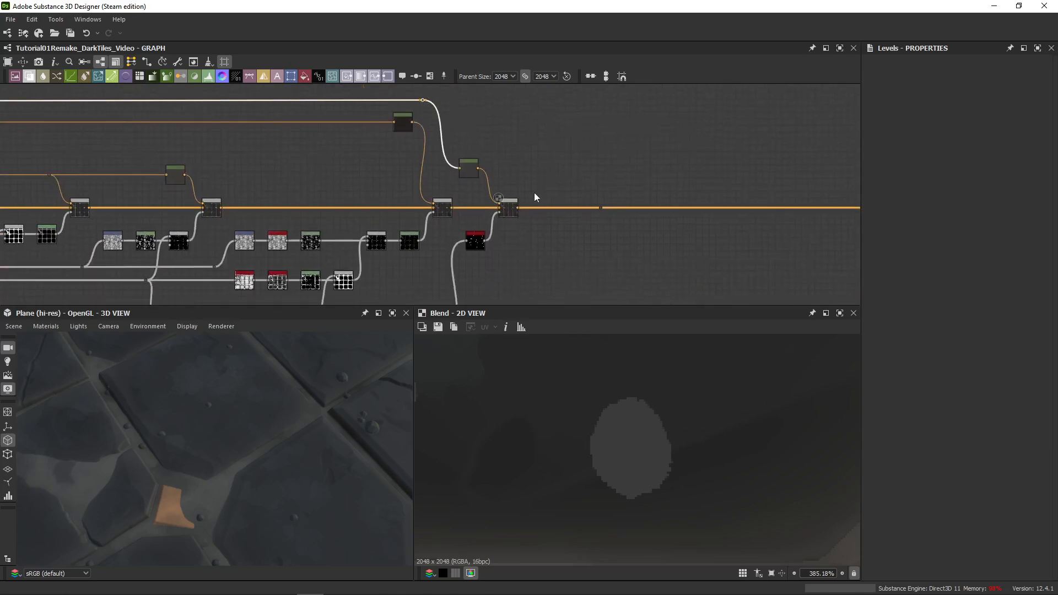
{"action": "left_click", "coordinate": [508, 209]}
{"action": "scroll", "coordinate": [620, 408], "scroll_direction": "down", "scroll_amount": 1}
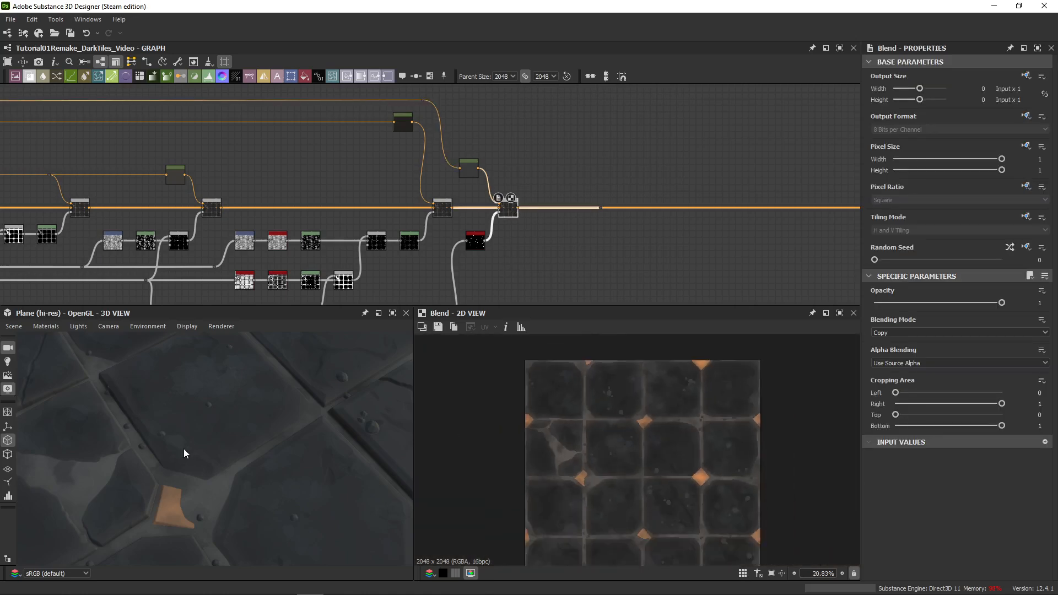
- Lower the Histogram Scan's Position to 0.98 and compare the small stones' edges in the 3D view
{"action": "left_click_drag", "start_coordinate": [184, 448], "coordinate": [275, 437]}
{"action": "left_click_drag", "start_coordinate": [345, 458], "coordinate": [209, 457]}
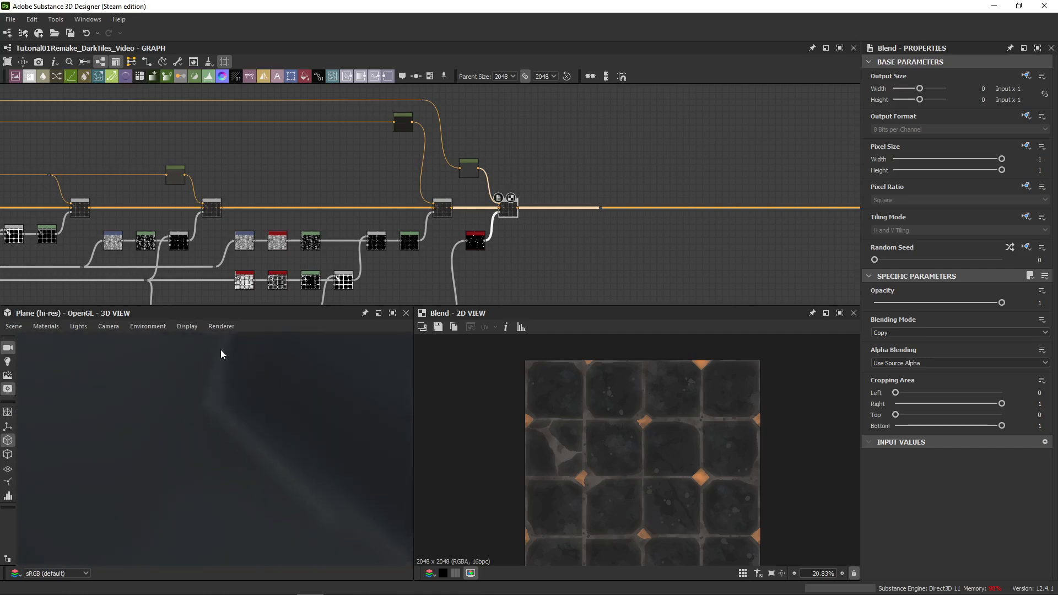
{"action": "left_click_drag", "start_coordinate": [273, 458], "coordinate": [154, 436]}
{"action": "scroll", "coordinate": [479, 265], "scroll_direction": "up", "scroll_amount": 5}
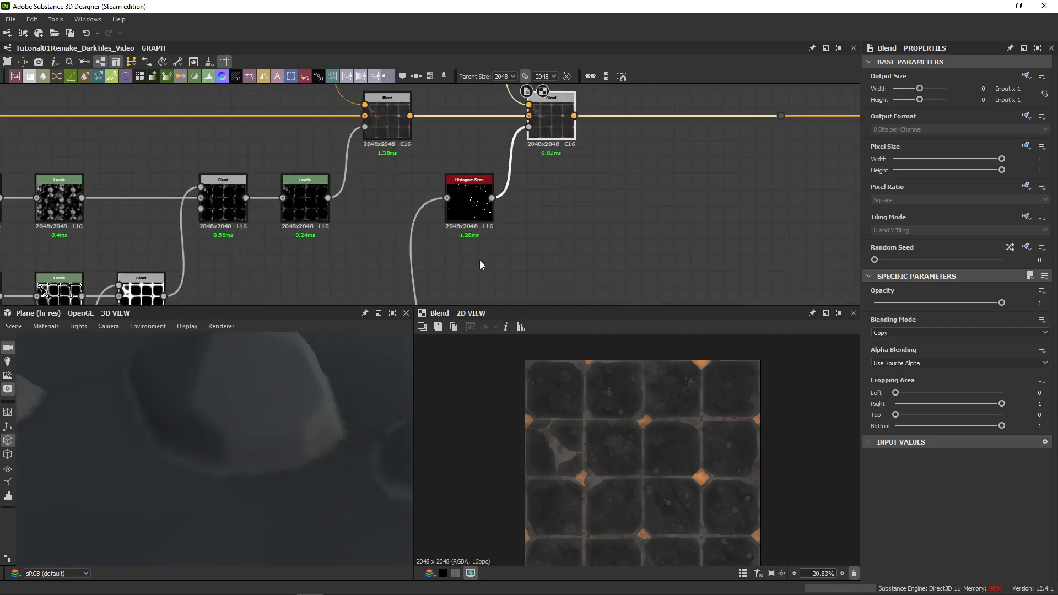
{"action": "left_click", "coordinate": [473, 199]}
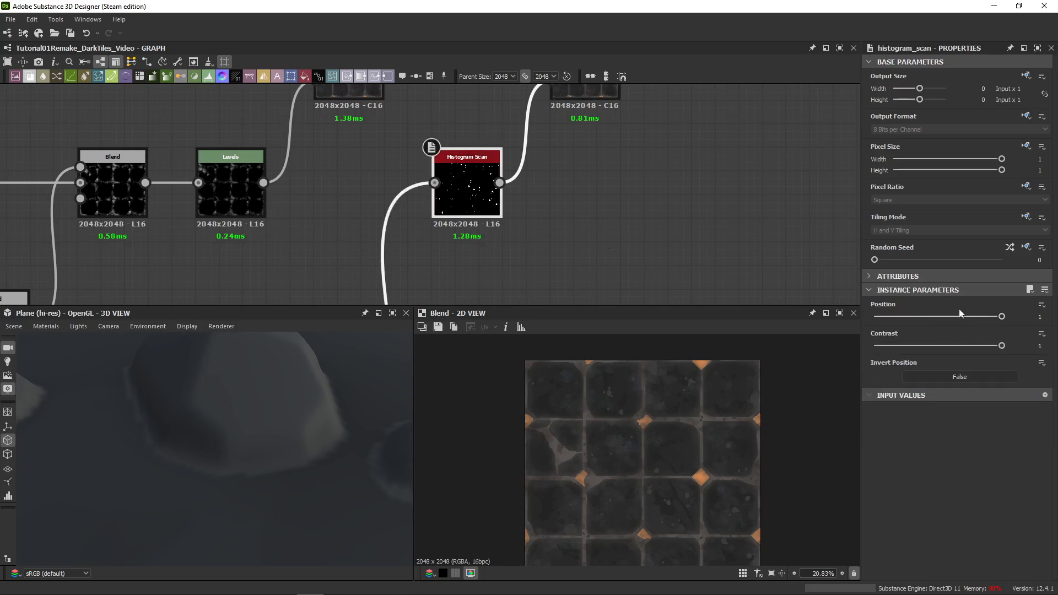
{"action": "left_click_drag", "start_coordinate": [1002, 319], "coordinate": [1000, 319]}
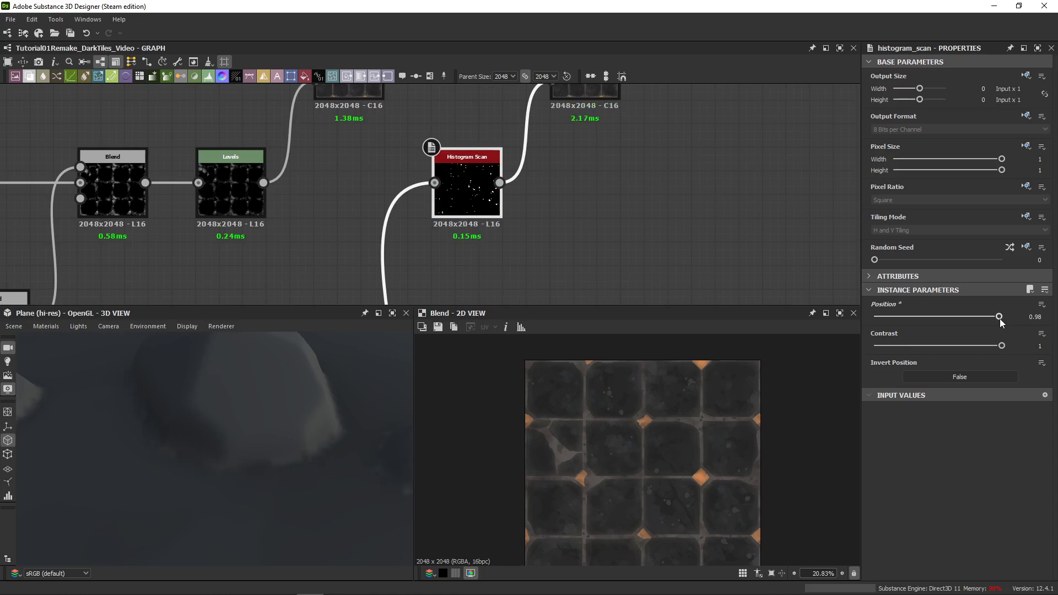
{"action": "left_click_drag", "start_coordinate": [318, 491], "coordinate": [294, 493]}
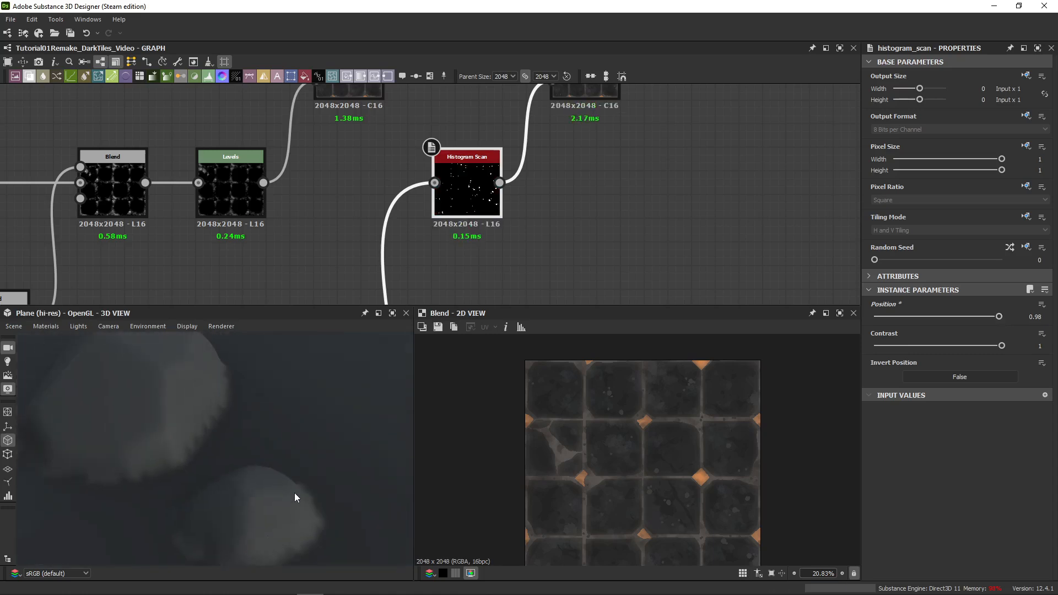
{"action": "left_click_drag", "start_coordinate": [216, 454], "coordinate": [160, 466]}
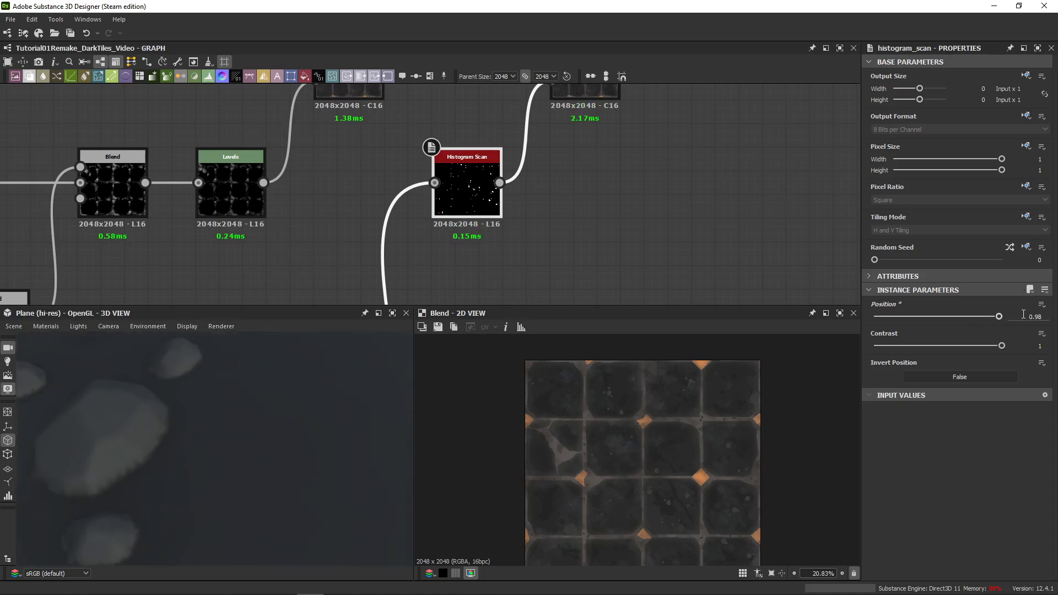
- Try a Position of 0.99 on the Histogram Scan, check the stones in 3D, and set it back to 0.98
{"action": "double_click", "coordinate": [1045, 319]}
{"action": "type", "text": "9"}
{"action": "scroll", "coordinate": [227, 466], "scroll_direction": "down", "scroll_amount": 4}
{"action": "left_click_drag", "start_coordinate": [227, 464], "coordinate": [252, 460]}
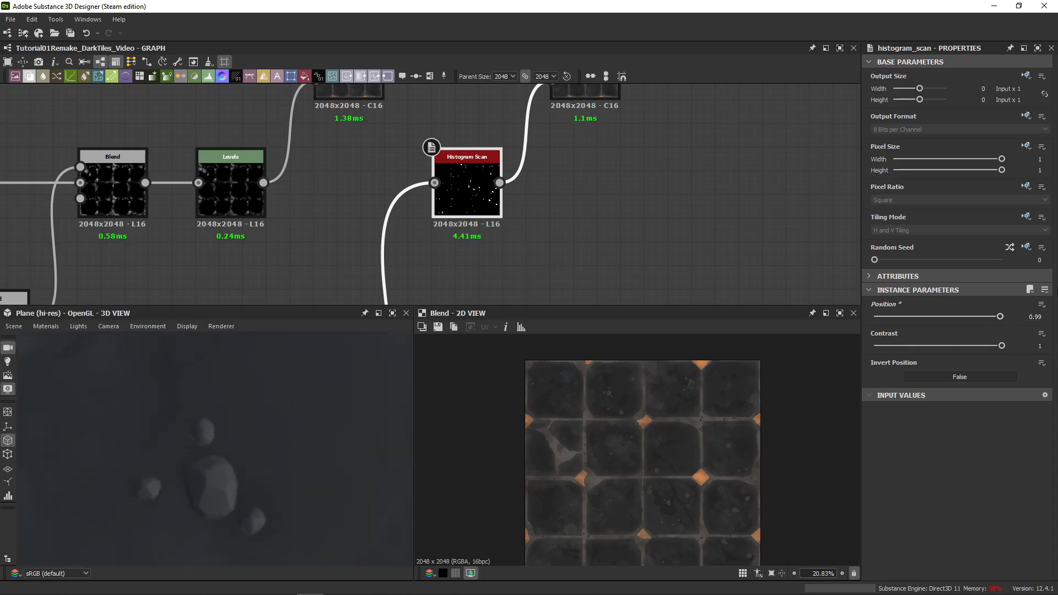
{"action": "double_click", "coordinate": [1047, 318]}
{"action": "left_click_drag", "start_coordinate": [300, 499], "coordinate": [239, 474]}
{"action": "middle_click_drag", "start_coordinate": [238, 475], "coordinate": [273, 450]}
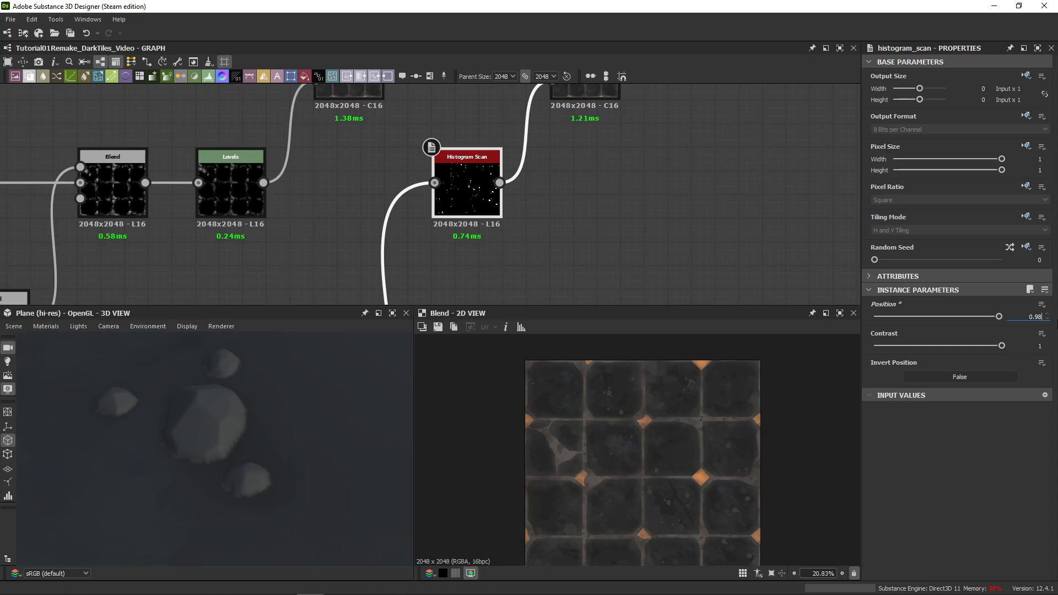
- Try a Position of 0.985 on the Histogram Scan, undo it, and zoom in on a stone's edge in 3D
{"action": "type", "text": "5"}
{"action": "key", "text": "Return"}
{"action": "key", "text": "ctrl+z"}
{"action": "left_click_drag", "start_coordinate": [1025, 318], "coordinate": [1048, 319]}
{"action": "left_click_drag", "start_coordinate": [214, 457], "coordinate": [302, 498]}
{"action": "scroll", "coordinate": [259, 453], "scroll_direction": "up", "scroll_amount": 5}
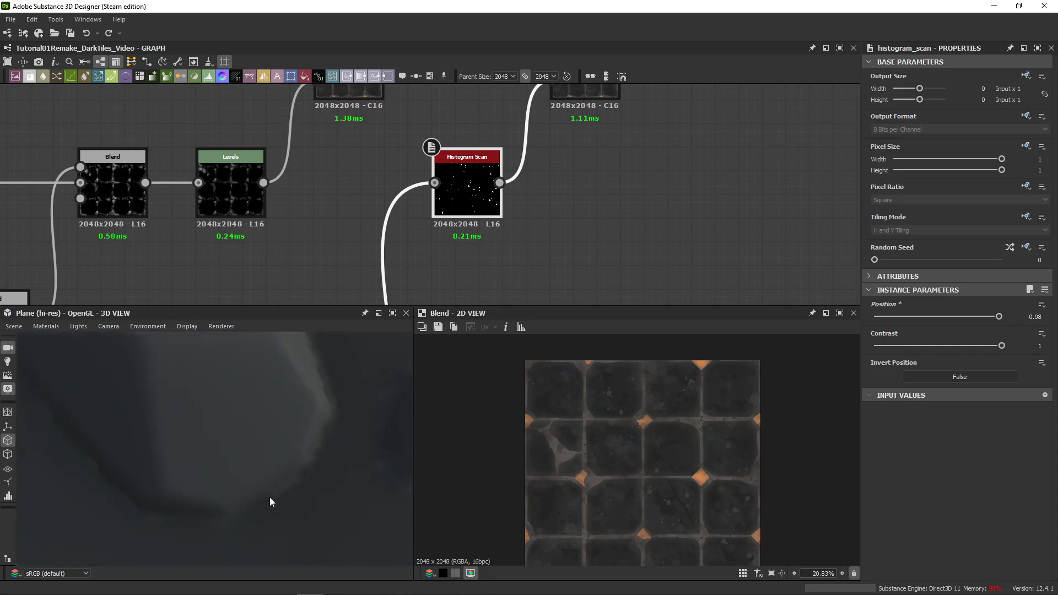
- Try a Position of 1 on the Histogram Scan, undo it, and check the stone mask in 2D and the stones in 3D
{"action": "left_click_drag", "start_coordinate": [999, 316], "coordinate": [1021, 318]}
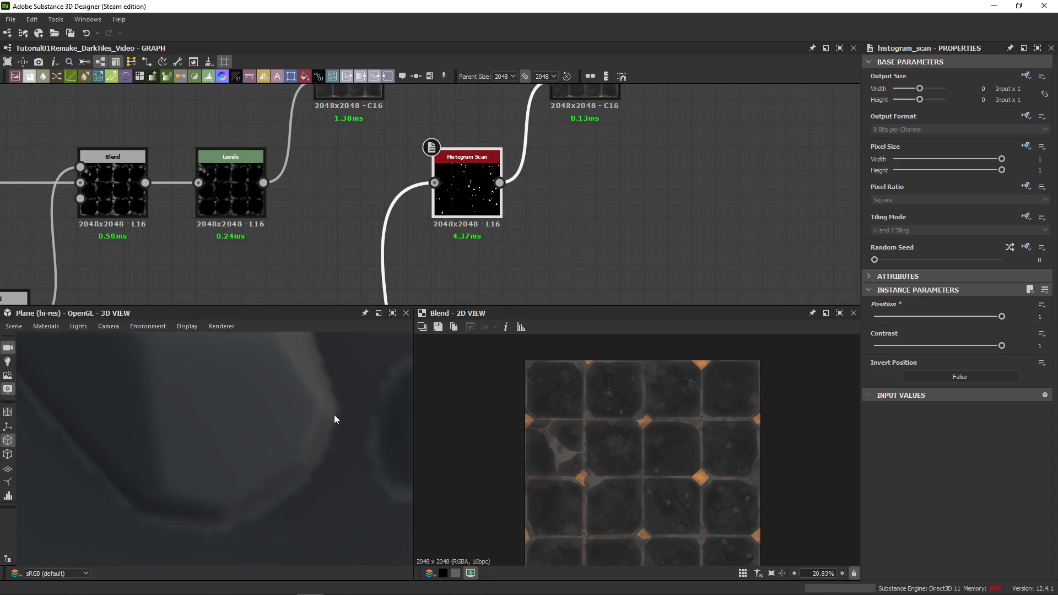
{"action": "double_click", "coordinate": [464, 190]}
{"action": "scroll", "coordinate": [709, 512], "scroll_direction": "up", "scroll_amount": 10}
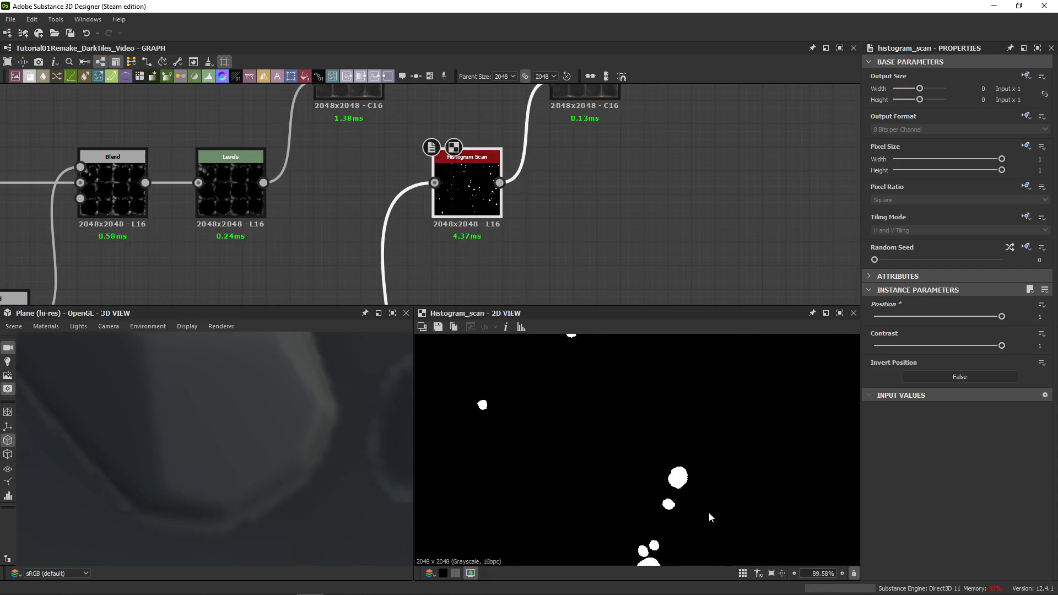
{"action": "scroll", "coordinate": [665, 475], "scroll_direction": "up", "scroll_amount": 5}
{"action": "key", "text": "ctrl+z"}
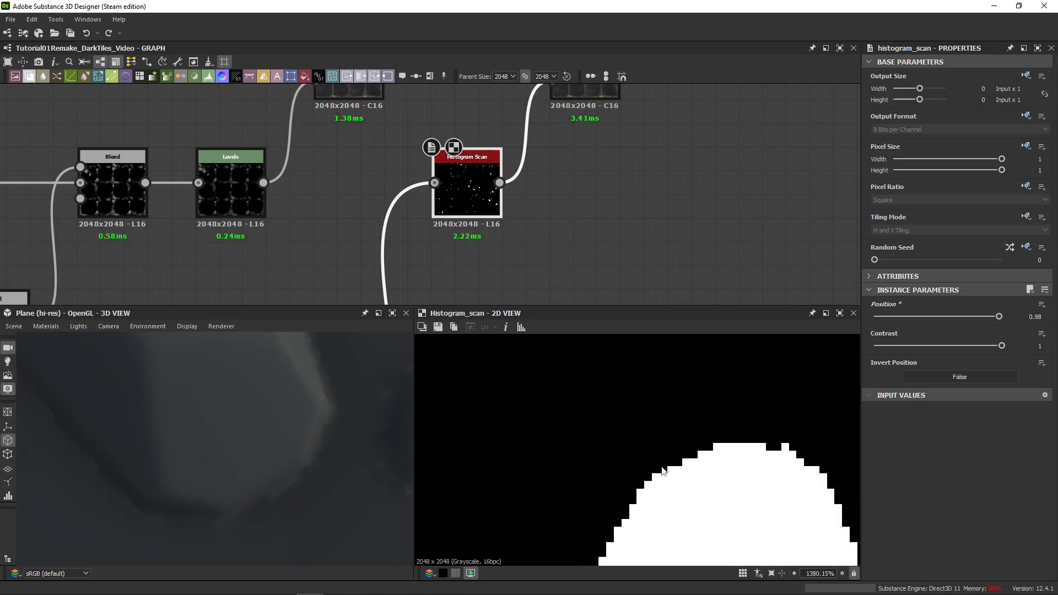
{"action": "scroll", "coordinate": [666, 471], "scroll_direction": "down", "scroll_amount": 3}
{"action": "middle_click_drag", "start_coordinate": [704, 413], "coordinate": [619, 371]}
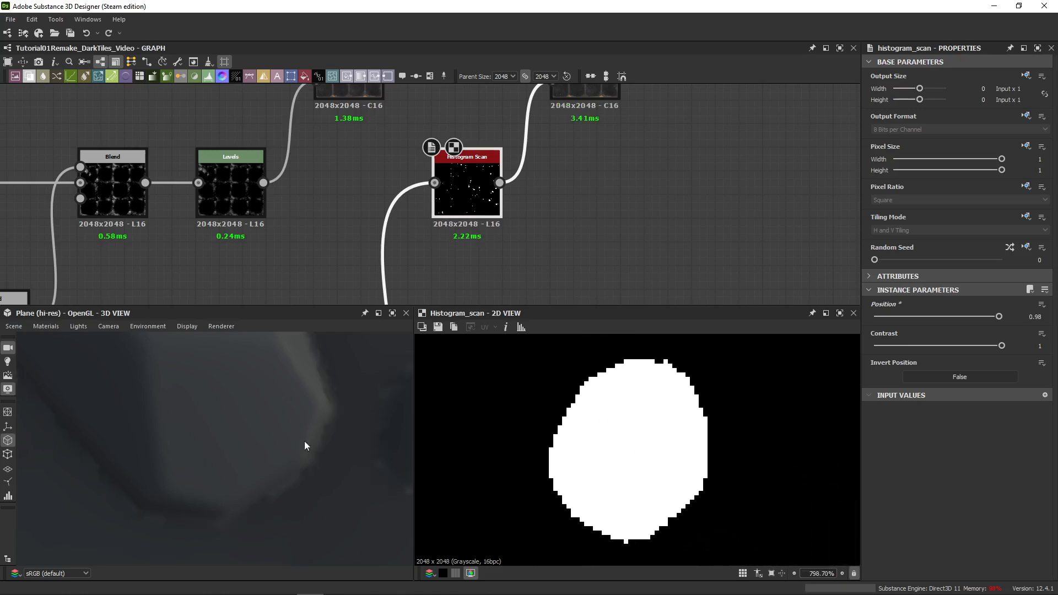
{"action": "left_click_drag", "start_coordinate": [275, 445], "coordinate": [214, 407]}
{"action": "scroll", "coordinate": [257, 424], "scroll_direction": "down", "scroll_amount": 8}
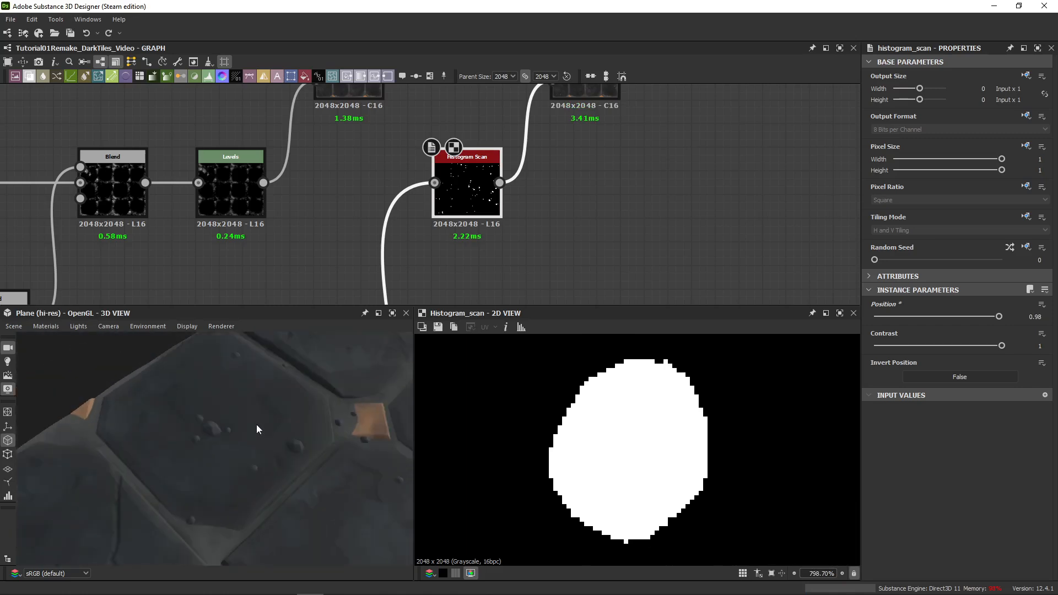
{"action": "middle_click_drag", "start_coordinate": [298, 468], "coordinate": [232, 432]}
{"action": "scroll", "coordinate": [586, 166], "scroll_direction": "down", "scroll_amount": 5}
- Move the dot on the base color link farther along, away from the last color Blend
{"action": "middle_click_drag", "start_coordinate": [585, 166], "coordinate": [404, 258]}
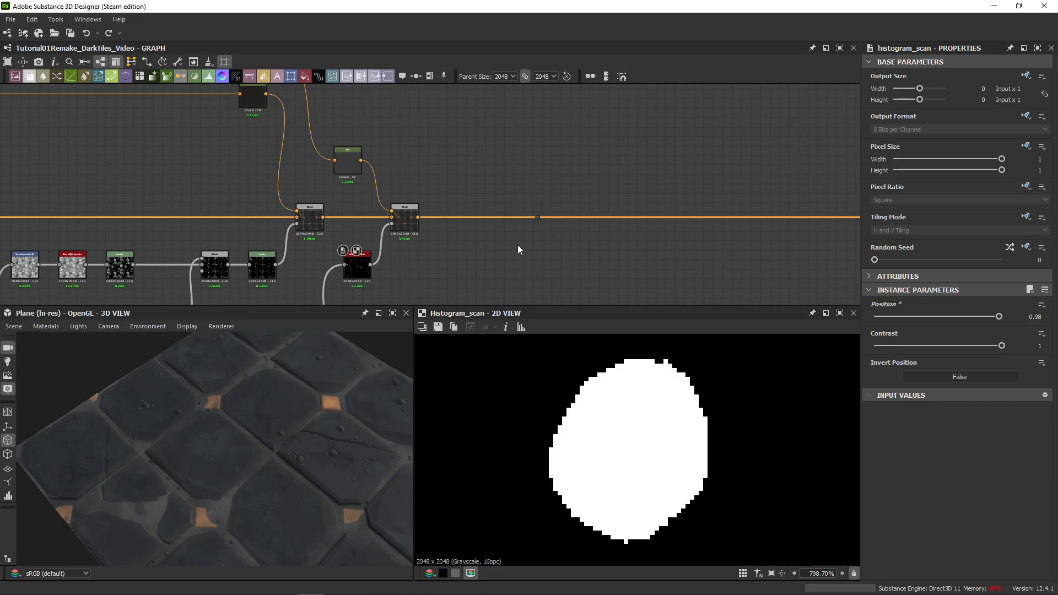
{"action": "left_click_drag", "start_coordinate": [539, 217], "coordinate": [764, 221]}
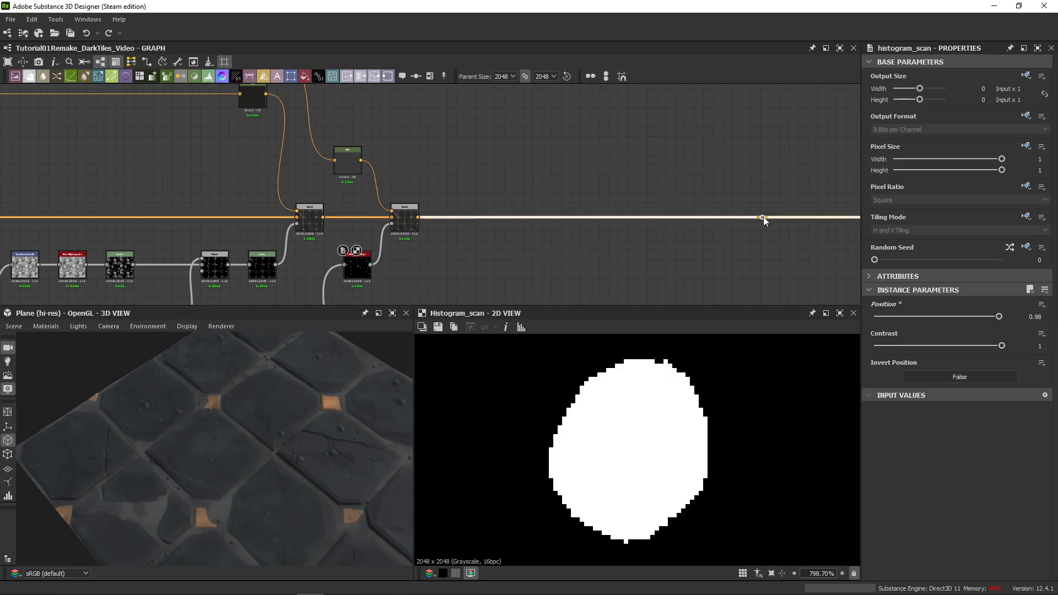
{"action": "middle_click_drag", "start_coordinate": [600, 277], "coordinate": [533, 237]}
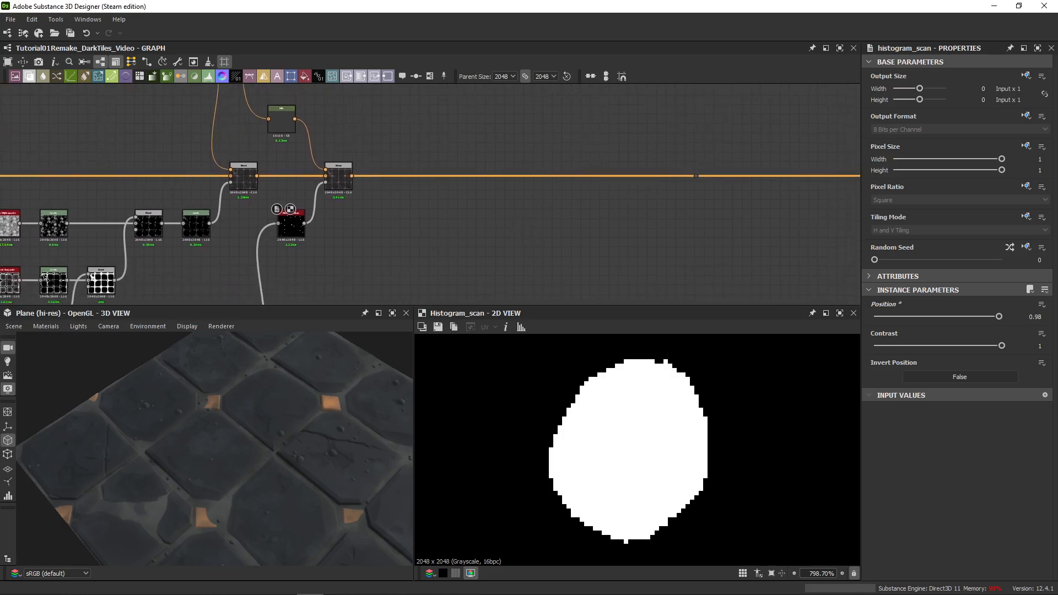
- Preview the last height Blend and move the dot on its output link farther toward the final Levels node
{"action": "scroll", "coordinate": [432, 141], "scroll_direction": "down", "scroll_amount": 5}
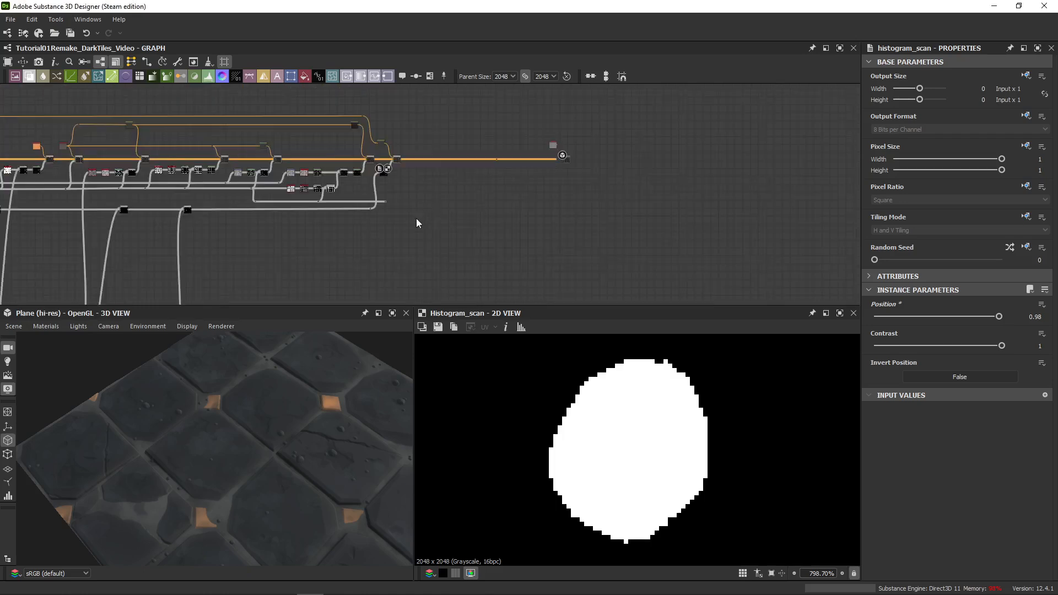
{"action": "middle_click_drag", "start_coordinate": [416, 223], "coordinate": [434, 181]}
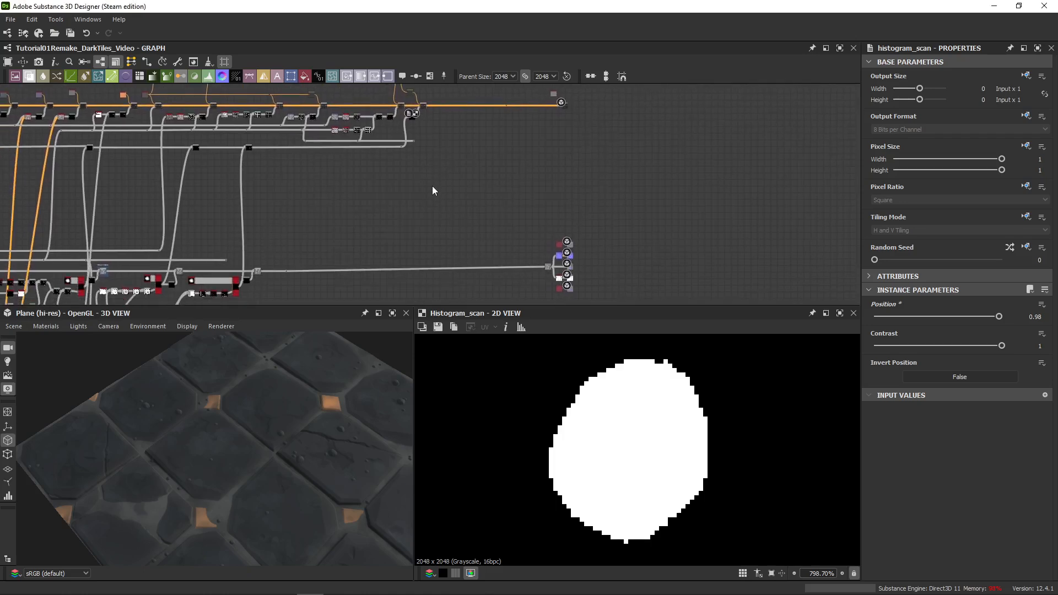
{"action": "scroll", "coordinate": [277, 270], "scroll_direction": "up", "scroll_amount": 4}
{"action": "left_click", "coordinate": [238, 274]}
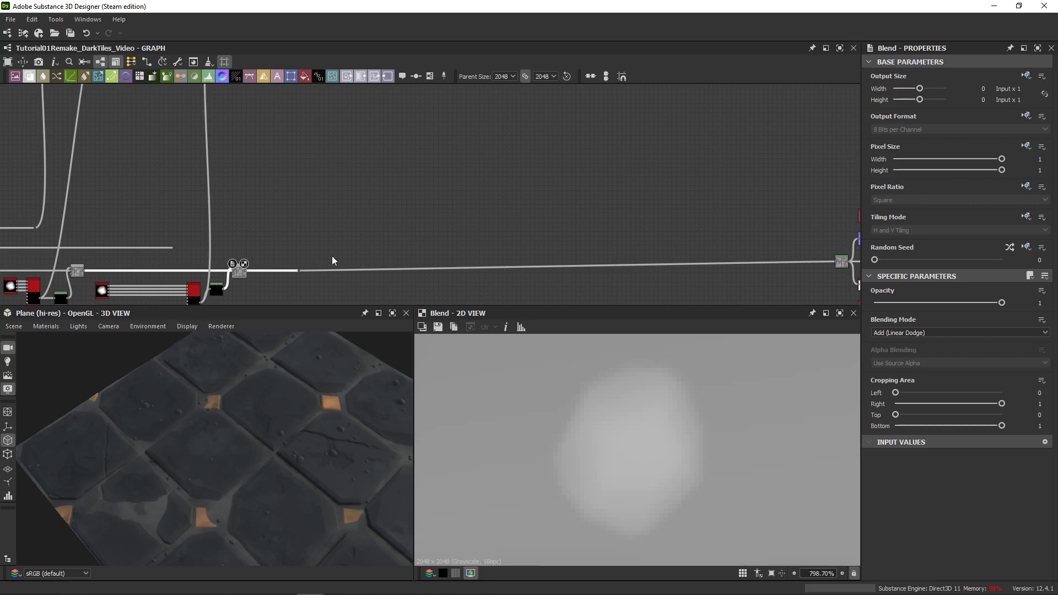
{"action": "middle_click_drag", "start_coordinate": [316, 222], "coordinate": [452, 162]}
{"action": "scroll", "coordinate": [412, 157], "scroll_direction": "up", "scroll_amount": 3}
{"action": "left_click_drag", "start_coordinate": [404, 223], "coordinate": [843, 223]}
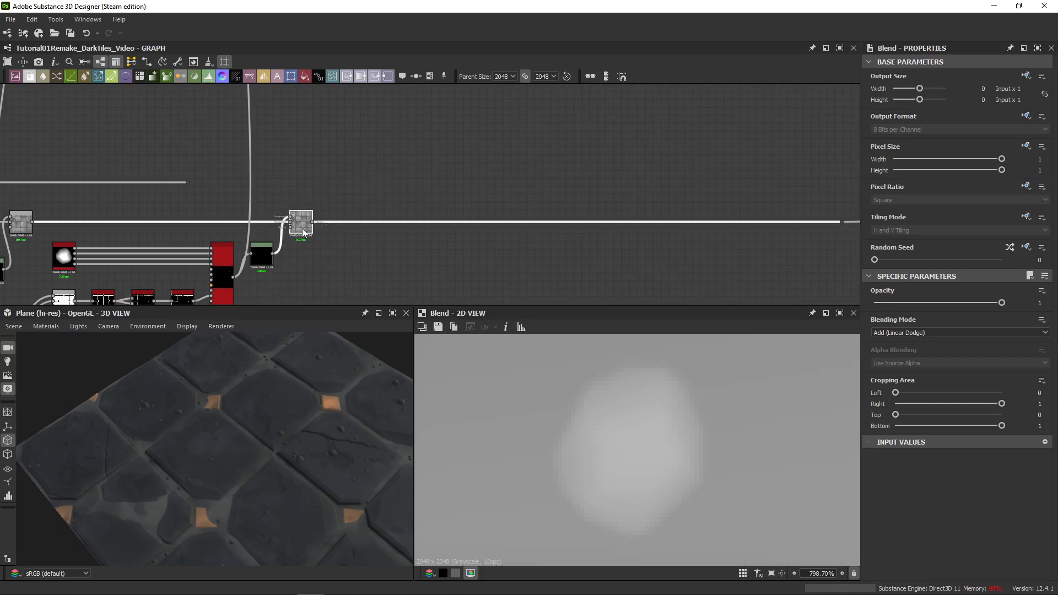
- Add a frame around the last height Blend and title it In Between Pebbles
{"action": "left_click", "coordinate": [431, 77]}
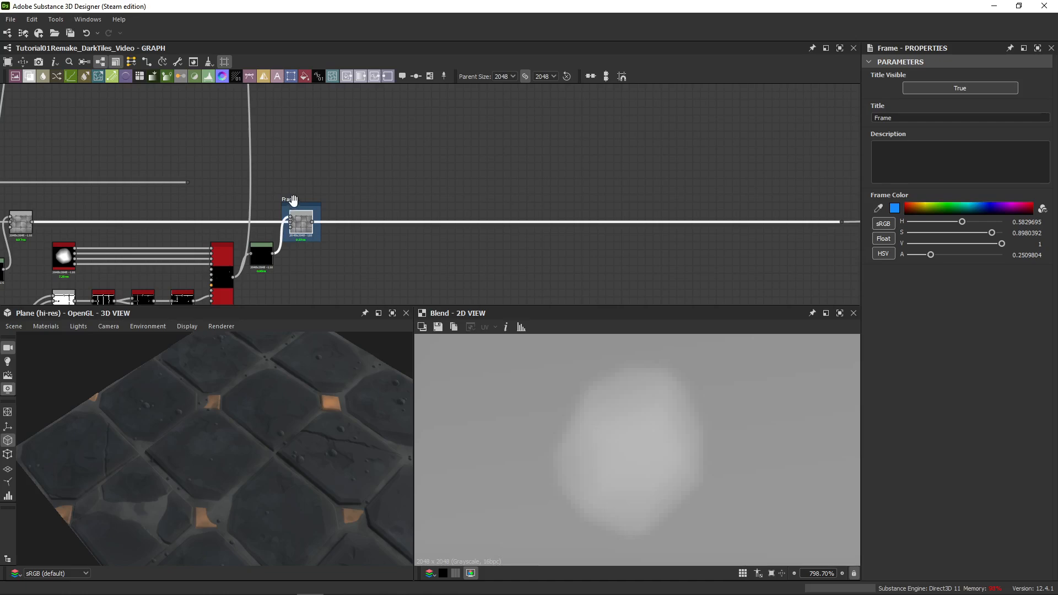
{"action": "double_click", "coordinate": [902, 117]}
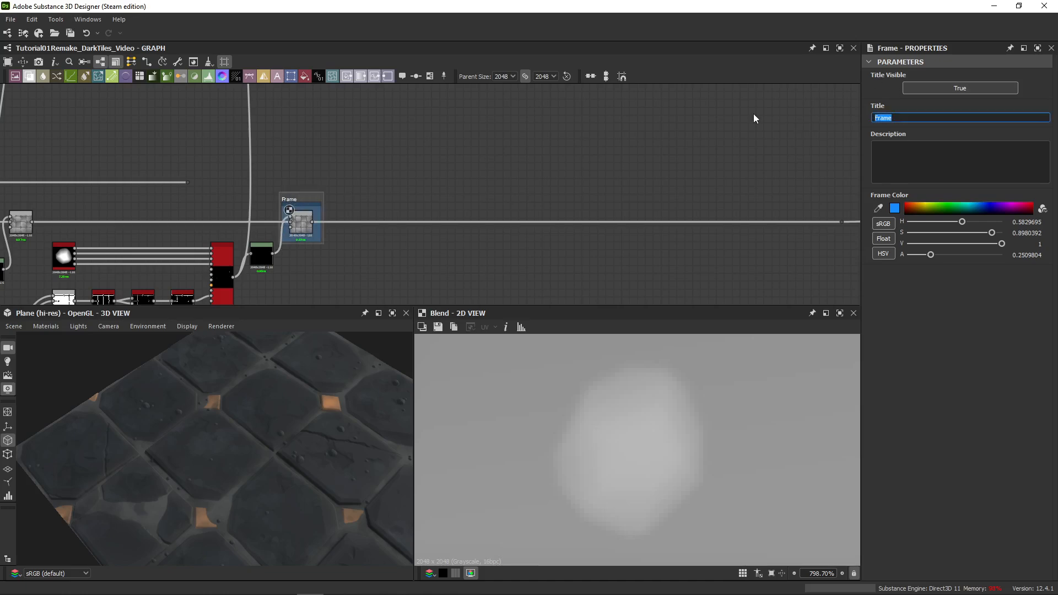
{"action": "type", "text": "End"}
{"action": "key", "text": "BackSpace"}
{"action": "key", "text": "BackSpace"}
{"action": "key", "text": "BackSpace"}
{"action": "key", "text": "BackSpace"}
{"action": "type", "text": "Inbe"}
{"action": "key", "text": "BackSpace"}
{"action": "type", "text": "between Pebbles"}
{"action": "left_click", "coordinate": [887, 118]}
{"action": "key", "text": "BackSpace"}
{"action": "type", "text": "B"}
{"action": "left_click", "coordinate": [386, 202]}
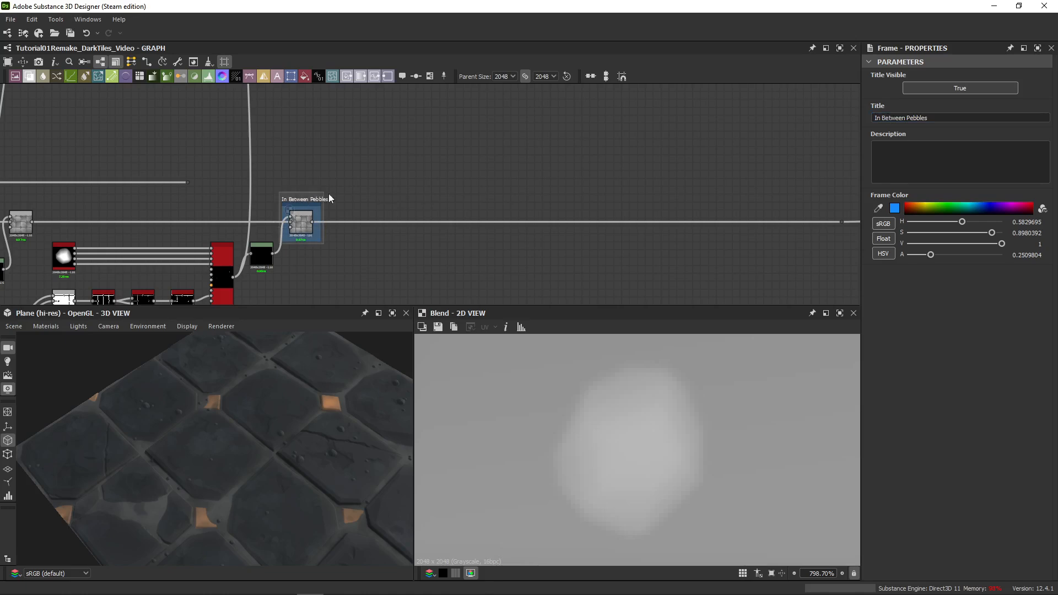
- Move the final Levels node together with the output nodes down to align with the height link
{"action": "left_click_drag", "start_coordinate": [366, 192], "coordinate": [364, 251]}
{"action": "middle_click_drag", "start_coordinate": [555, 180], "coordinate": [276, 203]}
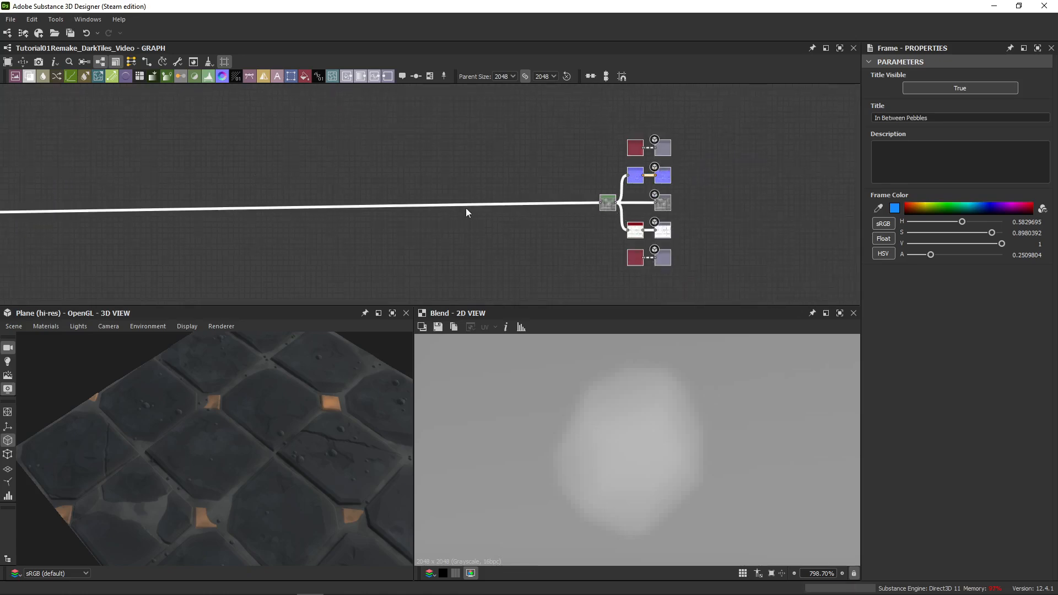
{"action": "left_click_drag", "start_coordinate": [606, 209], "coordinate": [609, 216]}
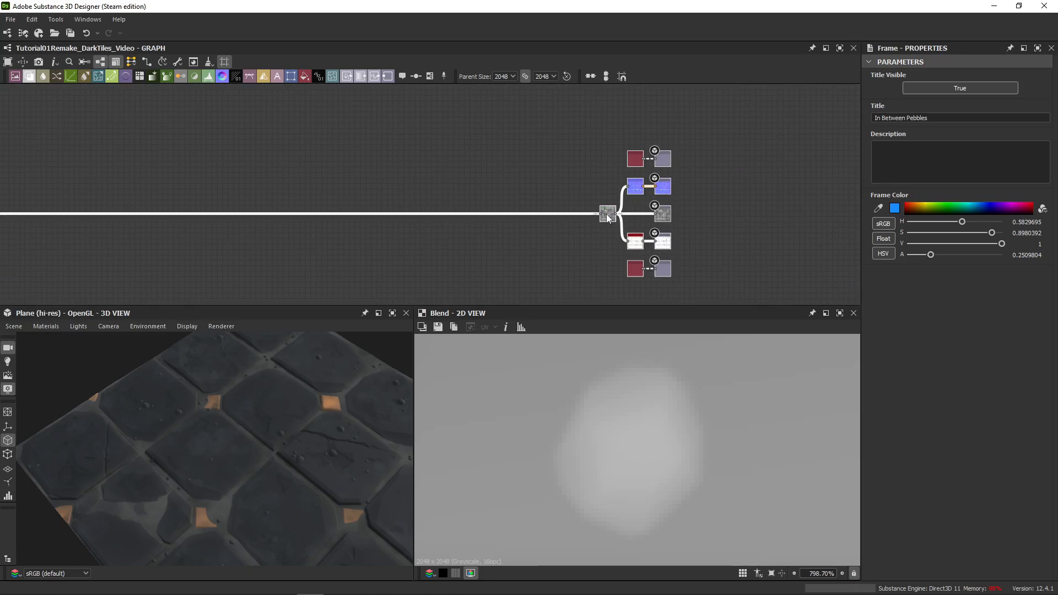
- Separate the final Levels node from the outputs and route its normal, height and ambient occlusion links through a new dot
{"action": "scroll", "coordinate": [581, 224], "scroll_direction": "up", "scroll_amount": 5}
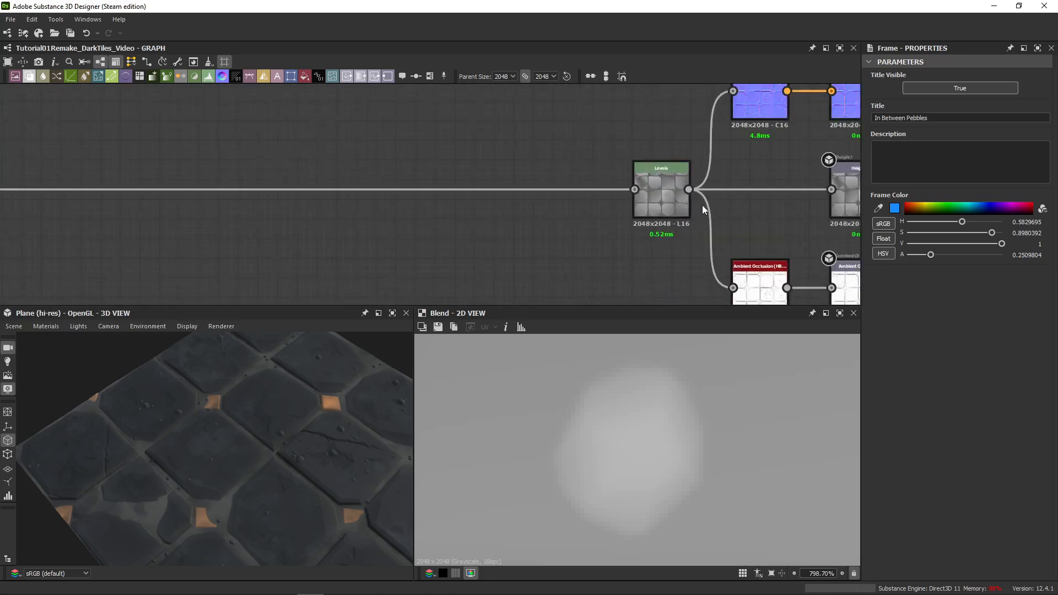
{"action": "left_click_drag", "start_coordinate": [662, 194], "coordinate": [427, 200]}
{"action": "double_click", "coordinate": [564, 190], "text": "alt"}
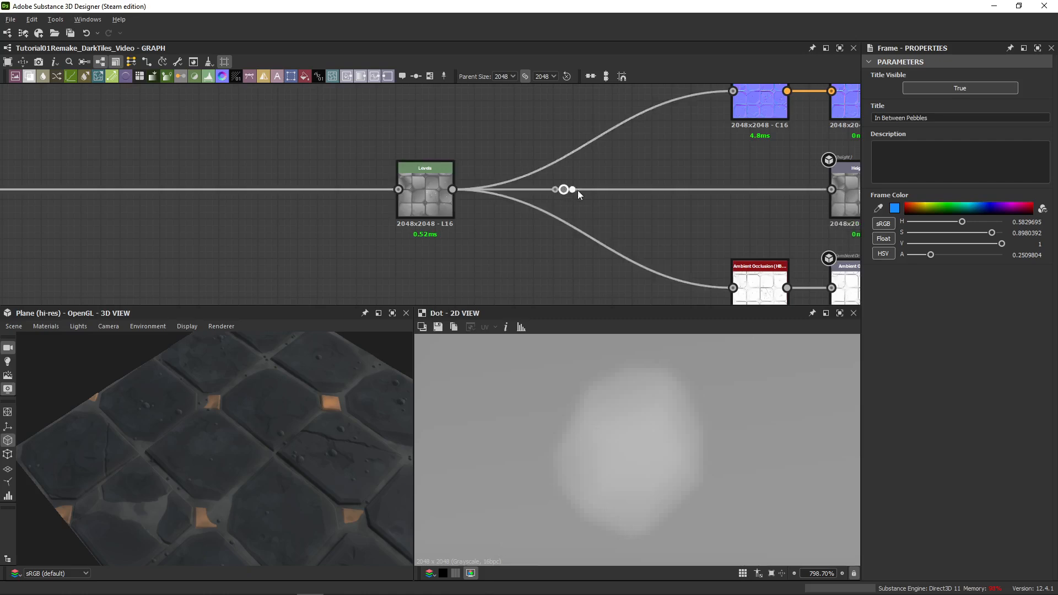
{"action": "left_click_drag", "start_coordinate": [564, 190], "coordinate": [662, 190]}
{"action": "left_click_drag", "start_coordinate": [453, 190], "coordinate": [671, 190], "text": "shift"}
- Move the final Levels node back along the height link, beside the In Between Pebbles frame
{"action": "scroll", "coordinate": [574, 227], "scroll_direction": "down", "scroll_amount": 1}
{"action": "middle_click_drag", "start_coordinate": [540, 234], "coordinate": [844, 241]}
{"action": "scroll", "coordinate": [844, 241], "scroll_direction": "down", "scroll_amount": 3}
{"action": "left_click_drag", "start_coordinate": [804, 222], "coordinate": [184, 218]}
{"action": "middle_click_drag", "start_coordinate": [226, 237], "coordinate": [676, 237]}
{"action": "left_click_drag", "start_coordinate": [631, 224], "coordinate": [522, 238]}
{"action": "scroll", "coordinate": [341, 232], "scroll_direction": "up", "scroll_amount": 3}
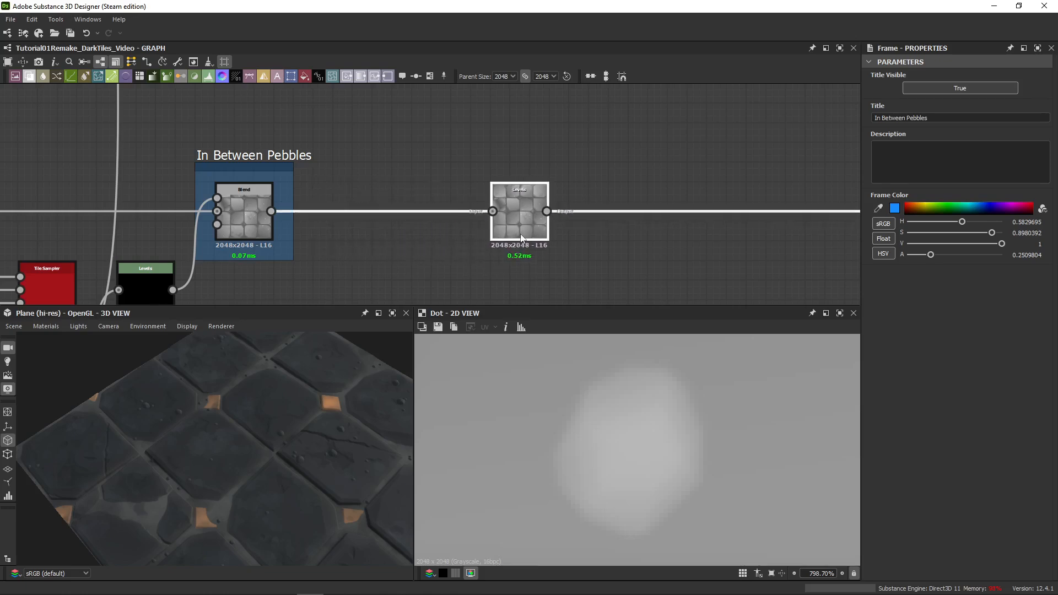
- Add a frame around the final Levels node and title it END OF HEIGHT
{"action": "left_click_drag", "start_coordinate": [577, 143], "coordinate": [457, 263]}
{"action": "left_click", "coordinate": [430, 76]}
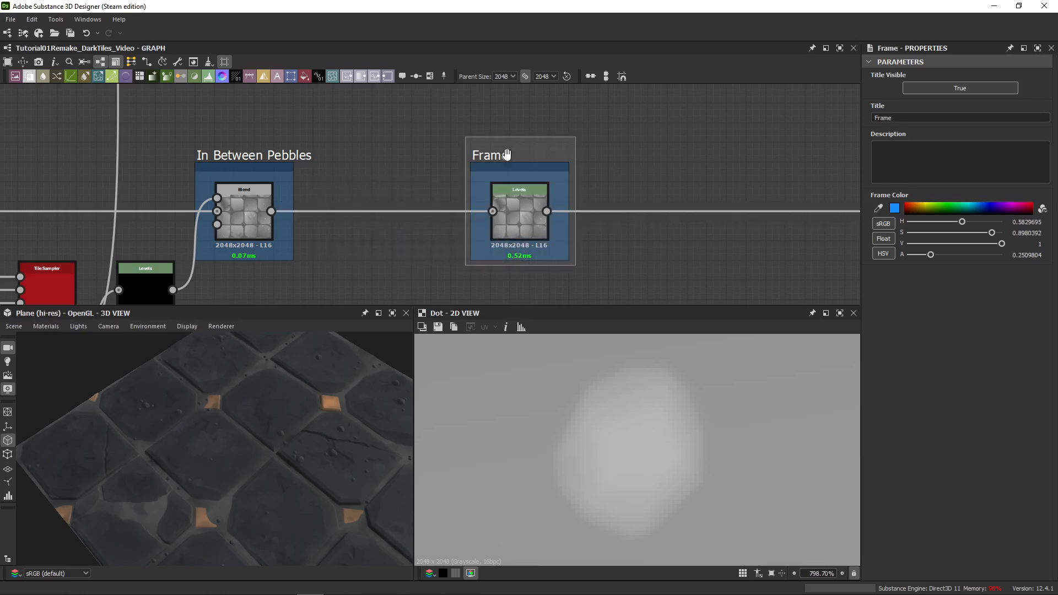
{"action": "type", "text": "END "}
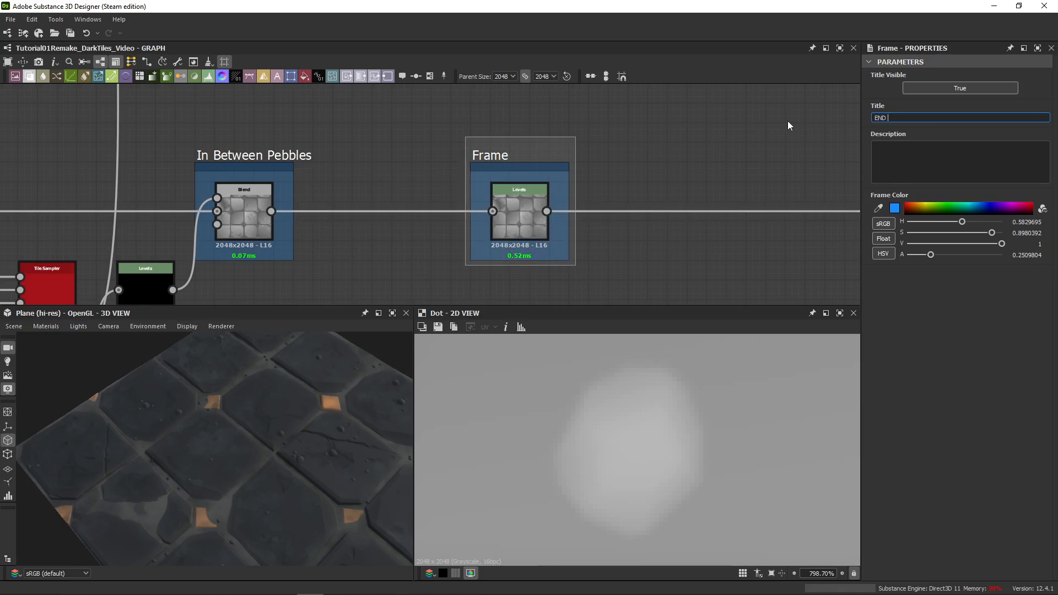
{"action": "type", "text": "OF HEIGHT"}
{"action": "key", "text": "Return"}
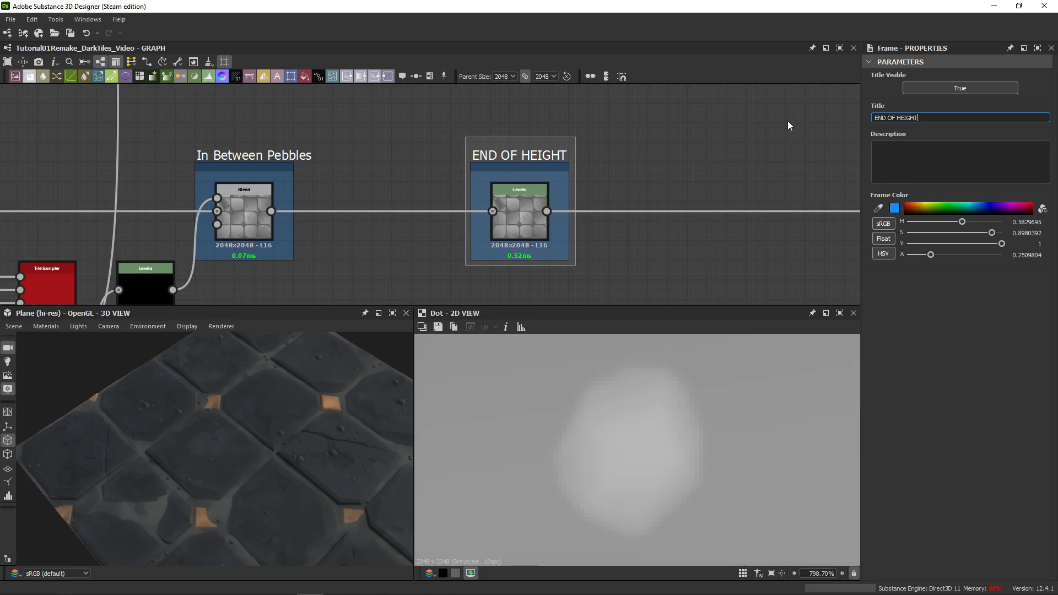
{"action": "scroll", "coordinate": [606, 220], "scroll_direction": "down", "scroll_amount": 3}
{"action": "middle_click_drag", "start_coordinate": [801, 209], "coordinate": [368, 201]}
{"action": "scroll", "coordinate": [368, 201], "scroll_direction": "down", "scroll_amount": 5}
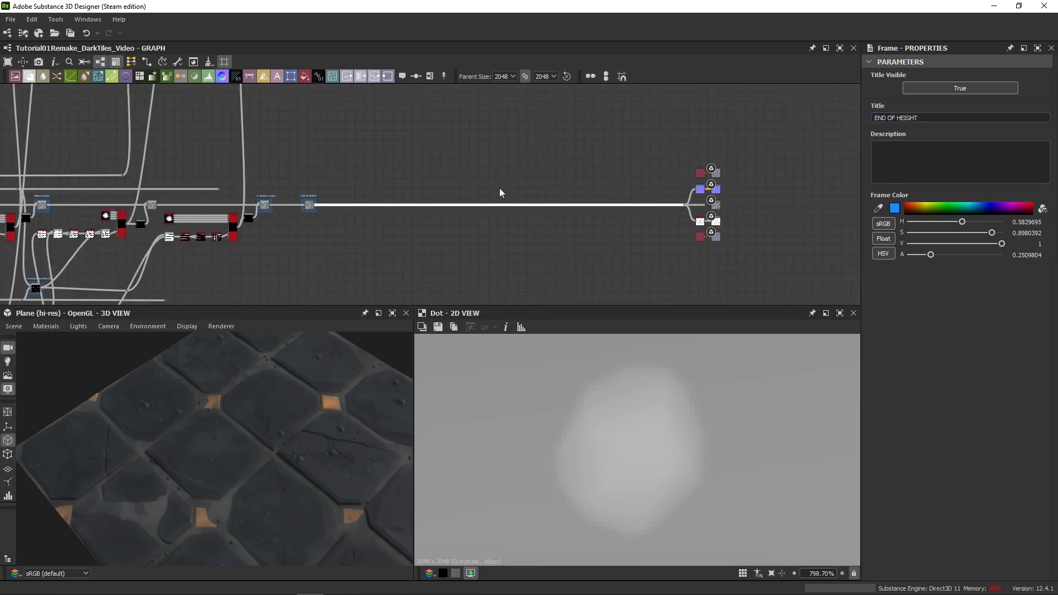
- Branch a Normal node off the height link between the END OF HEIGHT frame and the outputs, placing it near the color chain's end
{"action": "scroll", "coordinate": [687, 202], "scroll_direction": "up", "scroll_amount": 3}
{"action": "scroll", "coordinate": [587, 200], "scroll_direction": "up", "scroll_amount": 3}
{"action": "scroll", "coordinate": [573, 199], "scroll_direction": "down", "scroll_amount": 7}
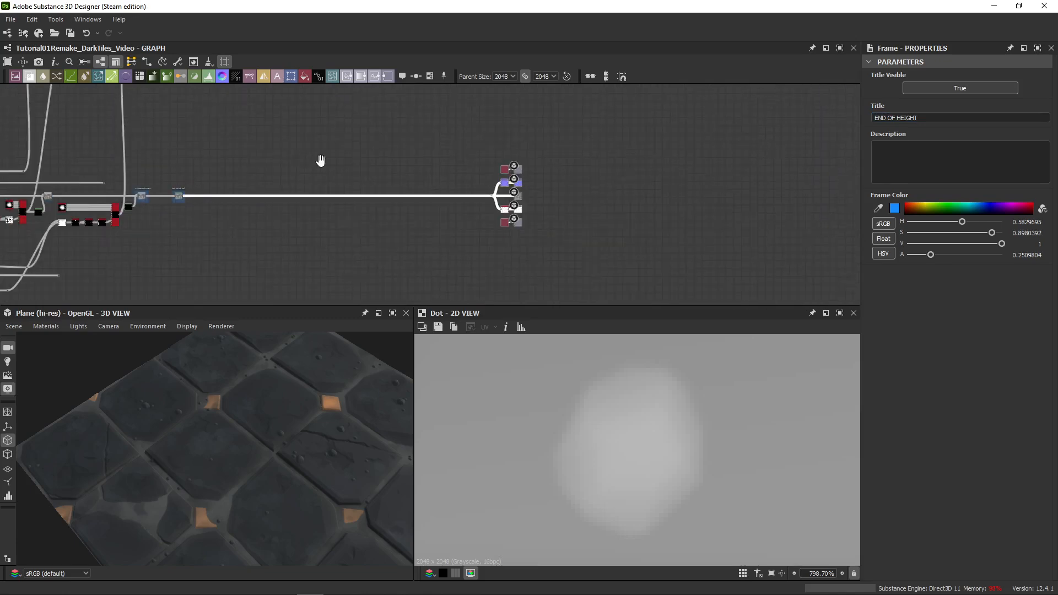
{"action": "middle_click_drag", "start_coordinate": [321, 160], "coordinate": [656, 223]}
{"action": "scroll", "coordinate": [566, 194], "scroll_direction": "down", "scroll_amount": 2}
{"action": "scroll", "coordinate": [566, 192], "scroll_direction": "up", "scroll_amount": 3}
{"action": "middle_click_drag", "start_coordinate": [569, 194], "coordinate": [516, 205]}
{"action": "middle_click_drag", "start_coordinate": [573, 221], "coordinate": [470, 234]}
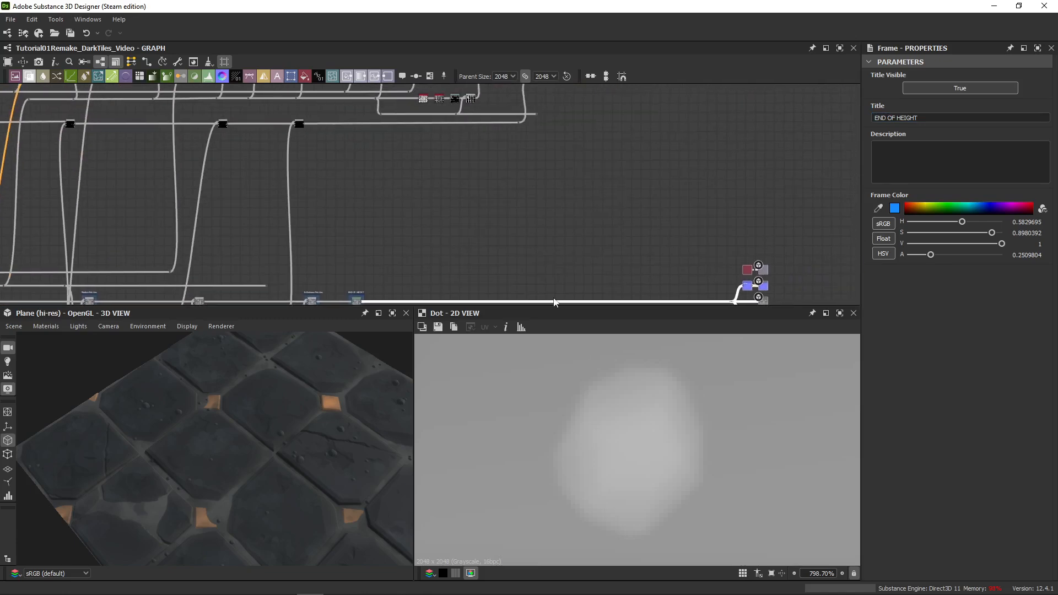
{"action": "scroll", "coordinate": [573, 302], "scroll_direction": "up", "scroll_amount": 1}
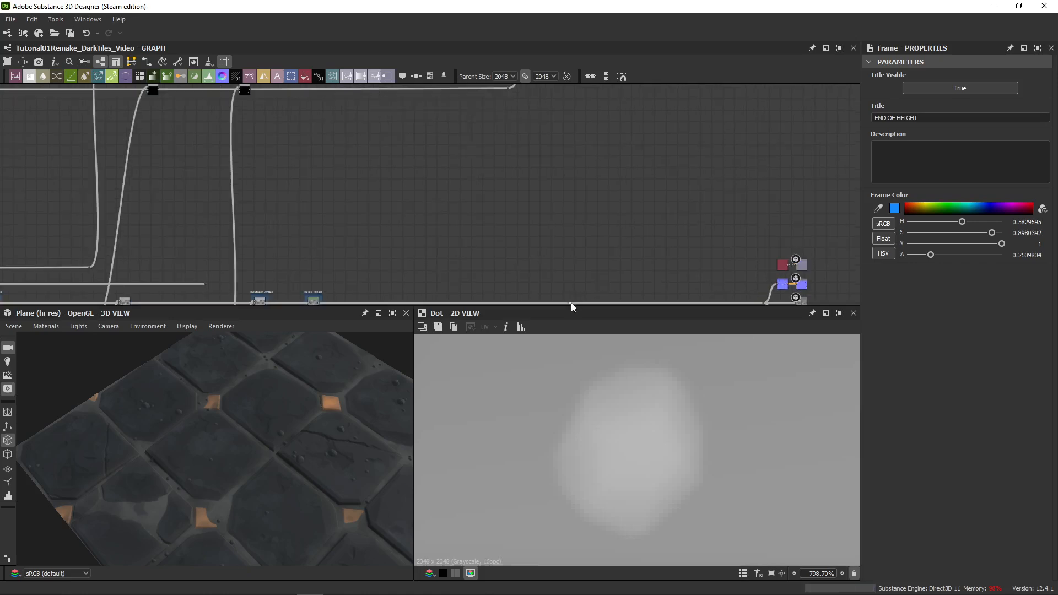
{"action": "left_click", "coordinate": [571, 303]}
{"action": "scroll", "coordinate": [571, 113], "scroll_direction": "down", "scroll_amount": 2}
{"action": "middle_click_drag", "start_coordinate": [571, 110], "coordinate": [561, 194]}
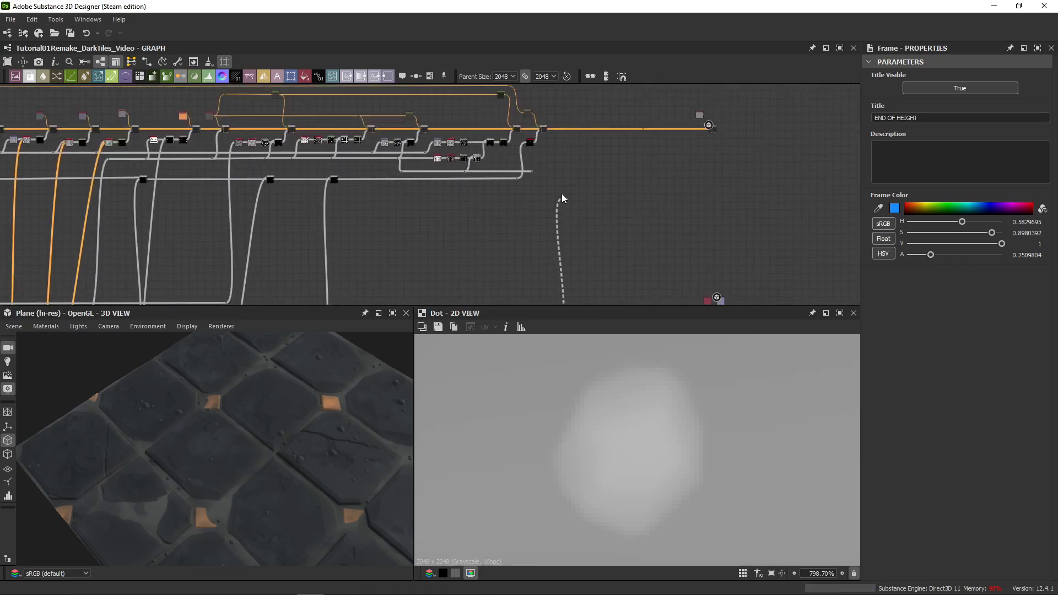
{"action": "left_click", "coordinate": [560, 158]}
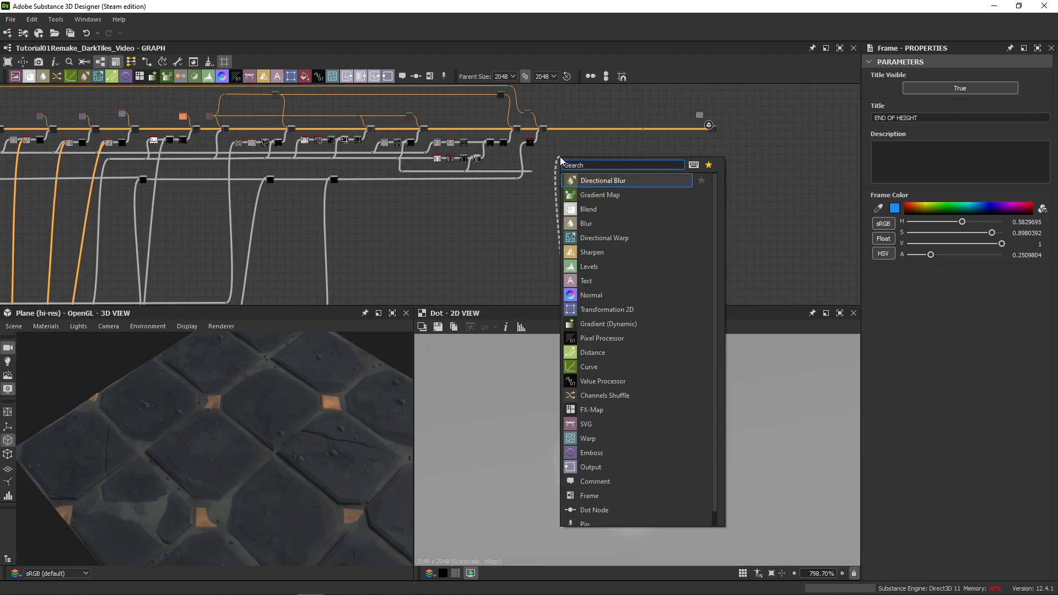
{"action": "type", "text": "normal"}
{"action": "key", "text": "Return"}
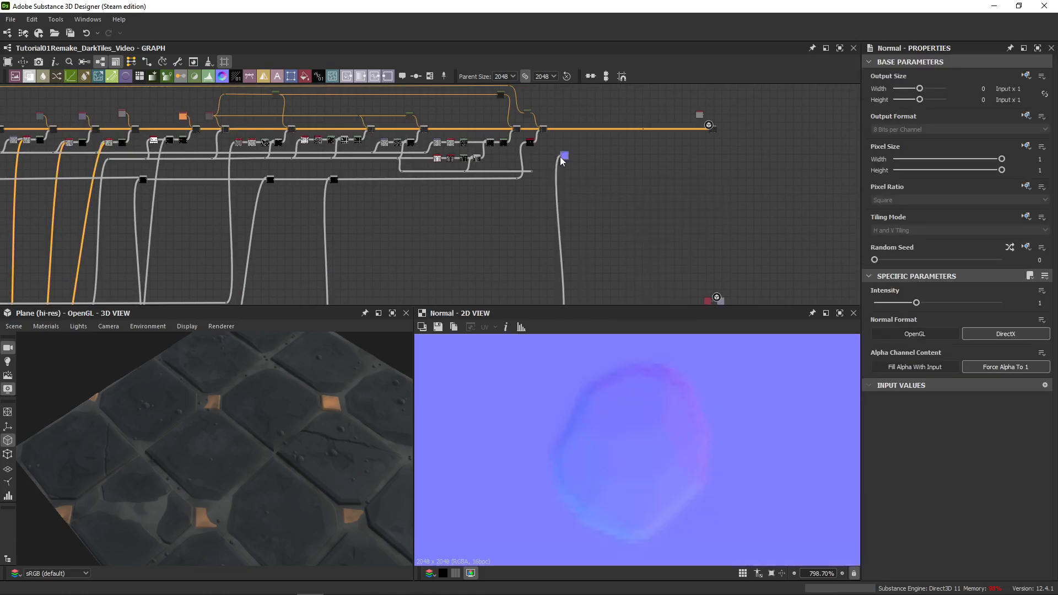
- Insert a dot in the new Normal node's input link and move the node clear of the dot
{"action": "scroll", "coordinate": [562, 160], "scroll_direction": "up", "scroll_amount": 2}
{"action": "scroll", "coordinate": [575, 158], "scroll_direction": "up", "scroll_amount": 3}
{"action": "middle_click_drag", "start_coordinate": [575, 158], "coordinate": [468, 199]}
{"action": "left_click", "coordinate": [431, 211], "text": "alt"}
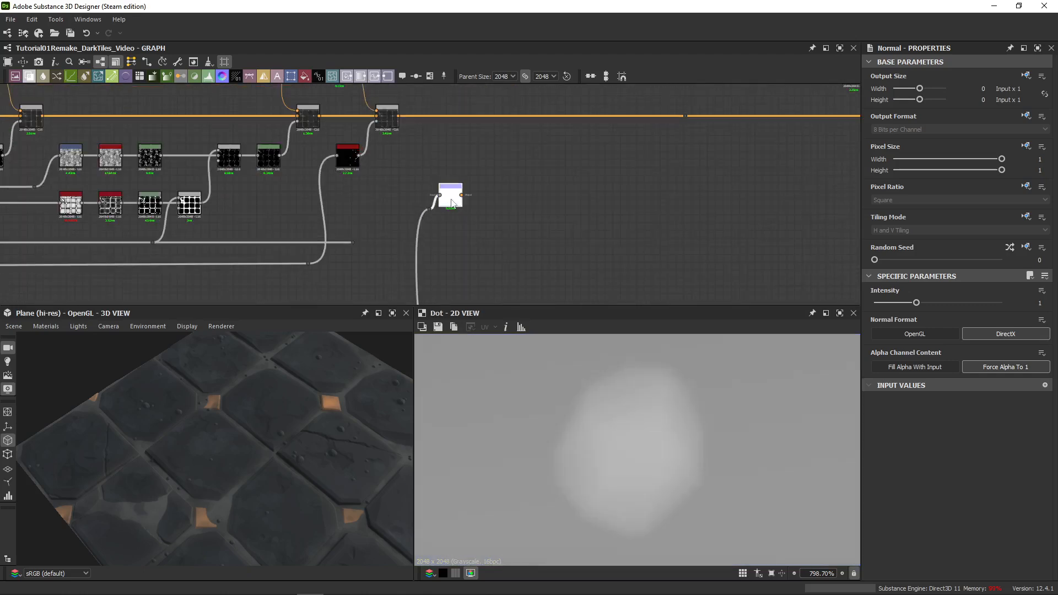
{"action": "left_click_drag", "start_coordinate": [452, 203], "coordinate": [488, 217]}
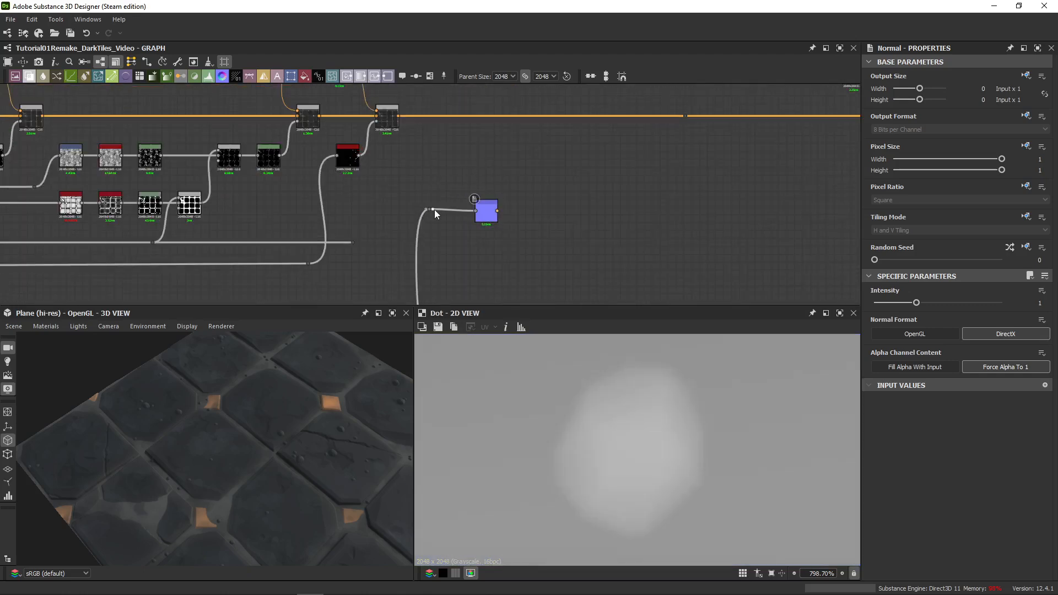
- Add an Ambient Occlusion (HBAO) node from the new dot, then align the Normal node below it and move the dot between their inputs
{"action": "left_click_drag", "start_coordinate": [481, 160], "coordinate": [481, 160]}
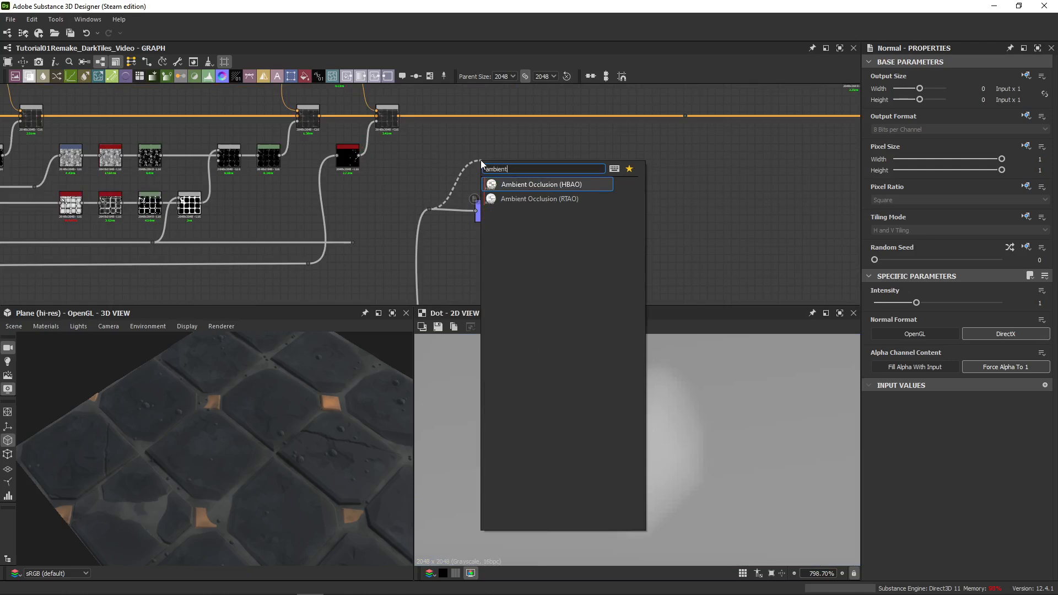
{"action": "key", "text": "Return"}
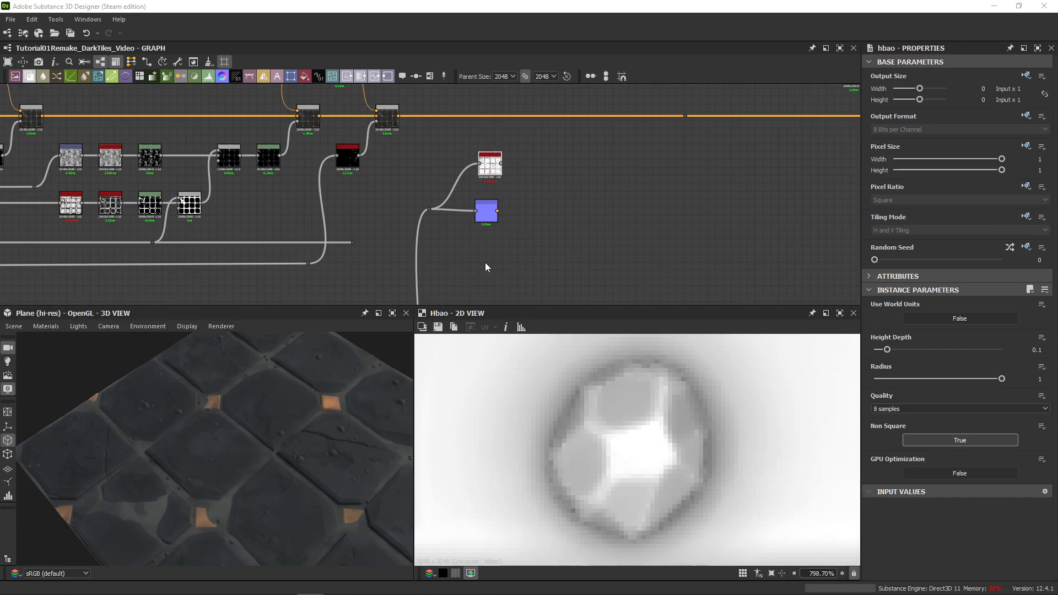
{"action": "double_click", "coordinate": [486, 211]}
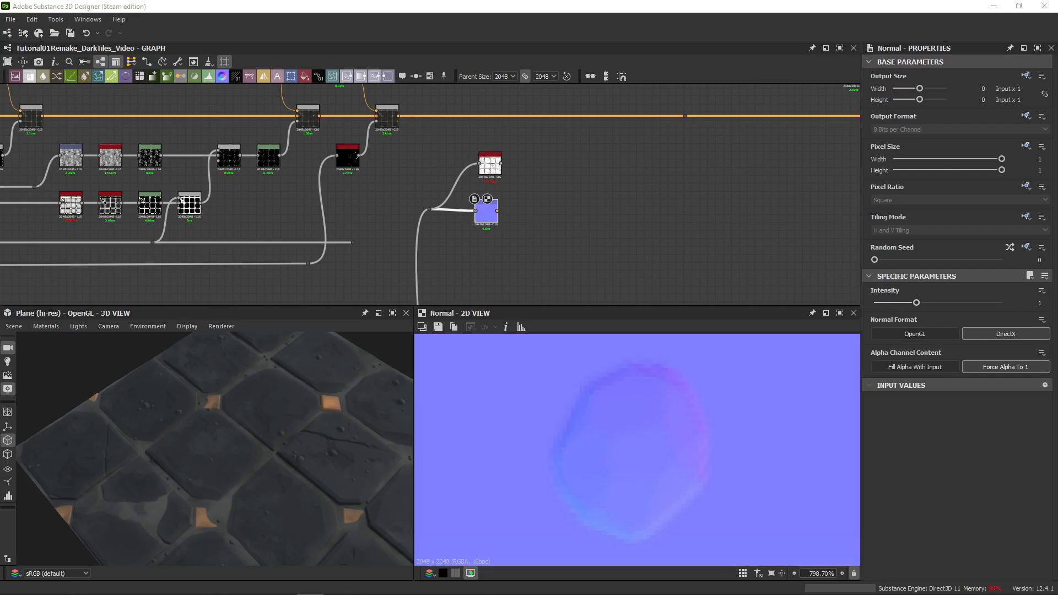
{"action": "scroll", "coordinate": [504, 198], "scroll_direction": "up", "scroll_amount": 4}
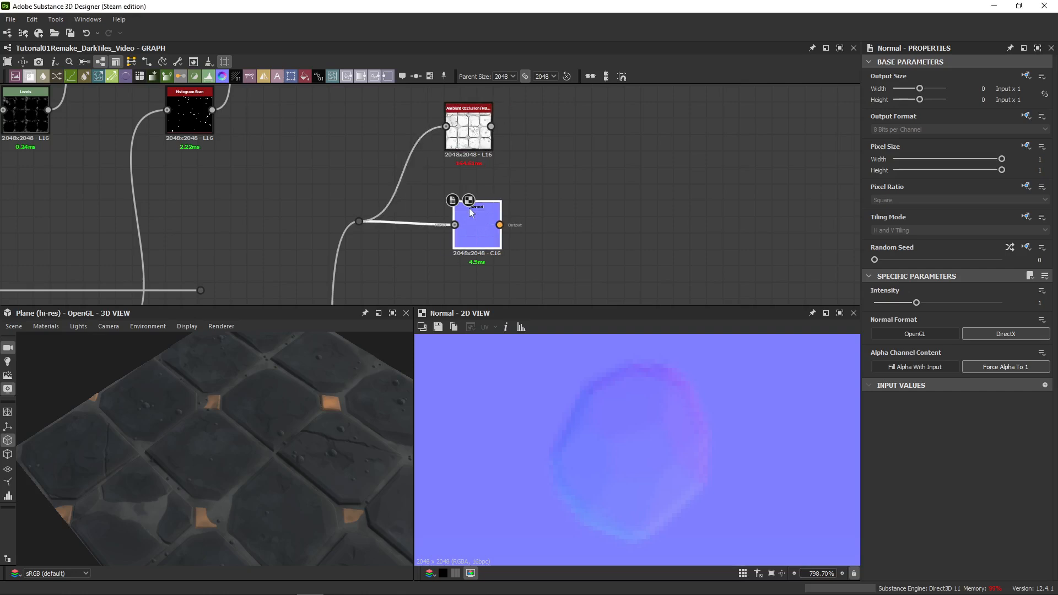
{"action": "left_click_drag", "start_coordinate": [477, 238], "coordinate": [478, 223]}
{"action": "left_click_drag", "start_coordinate": [359, 222], "coordinate": [356, 193]}
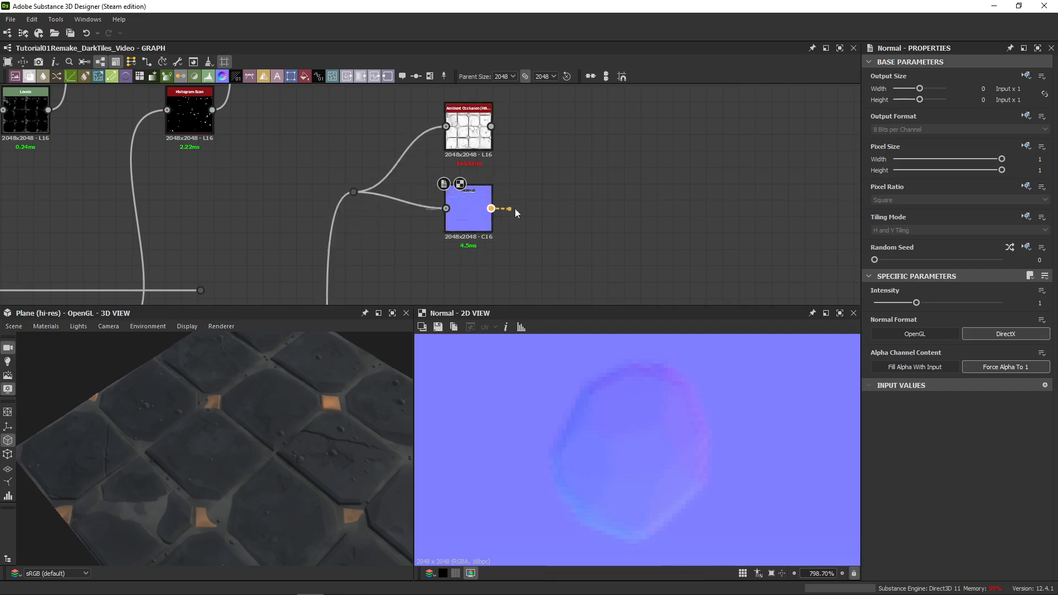
- Add a Curvature node fed by the Normal node and place it close beside it
{"action": "left_click_drag", "start_coordinate": [514, 208], "coordinate": [551, 198]}
{"action": "type", "text": "curvature"}
{"action": "key", "text": "Return"}
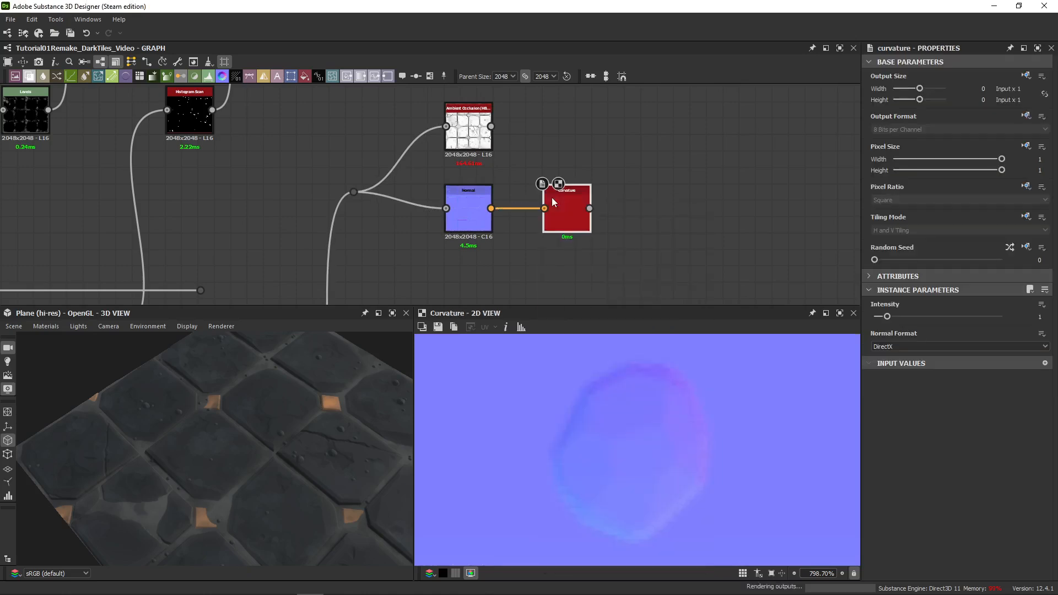
{"action": "left_click_drag", "start_coordinate": [581, 216], "coordinate": [559, 219]}
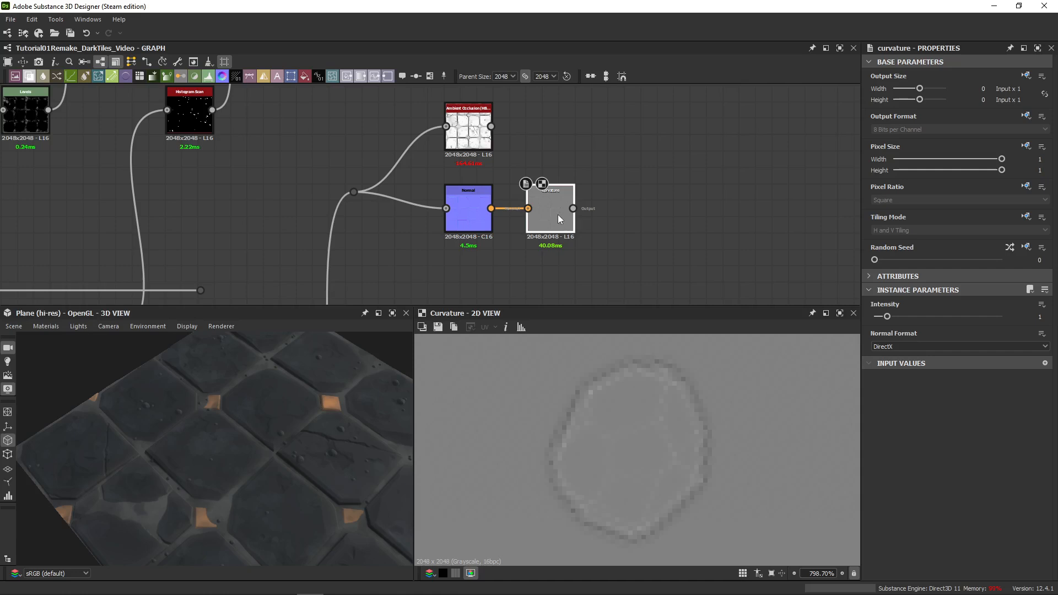
{"action": "scroll", "coordinate": [628, 429], "scroll_direction": "down", "scroll_amount": 5}
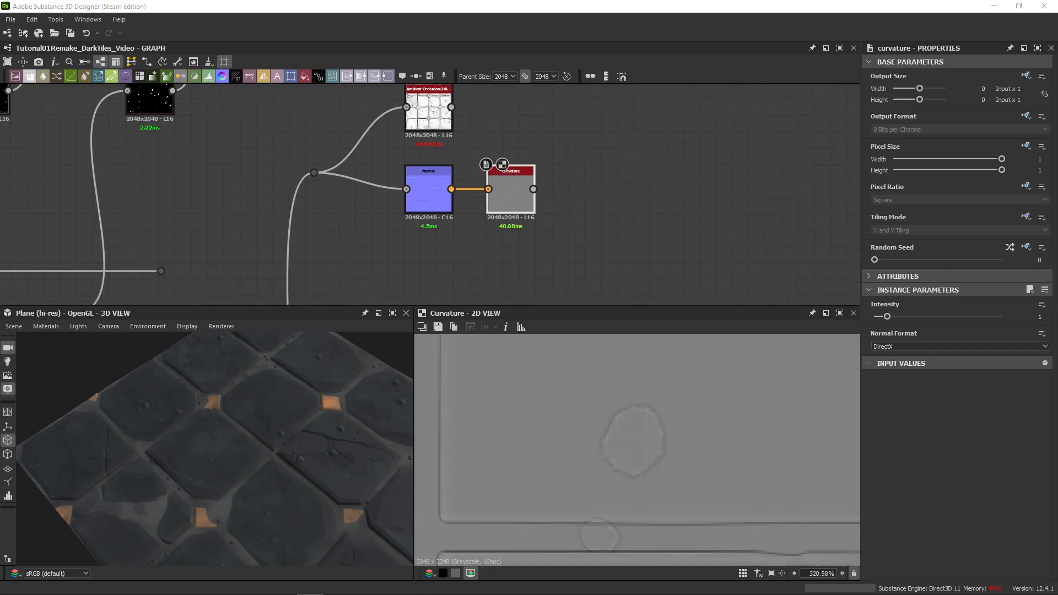
- Add a Dirt mask generator node and connect the ambient occlusion and curvature nodes to its matching inputs
{"action": "middle_click_drag", "start_coordinate": [578, 118], "coordinate": [554, 168]}
{"action": "left_click", "coordinate": [554, 168]}
{"action": "key", "text": "space"}
{"action": "type", "text": "fdir"}
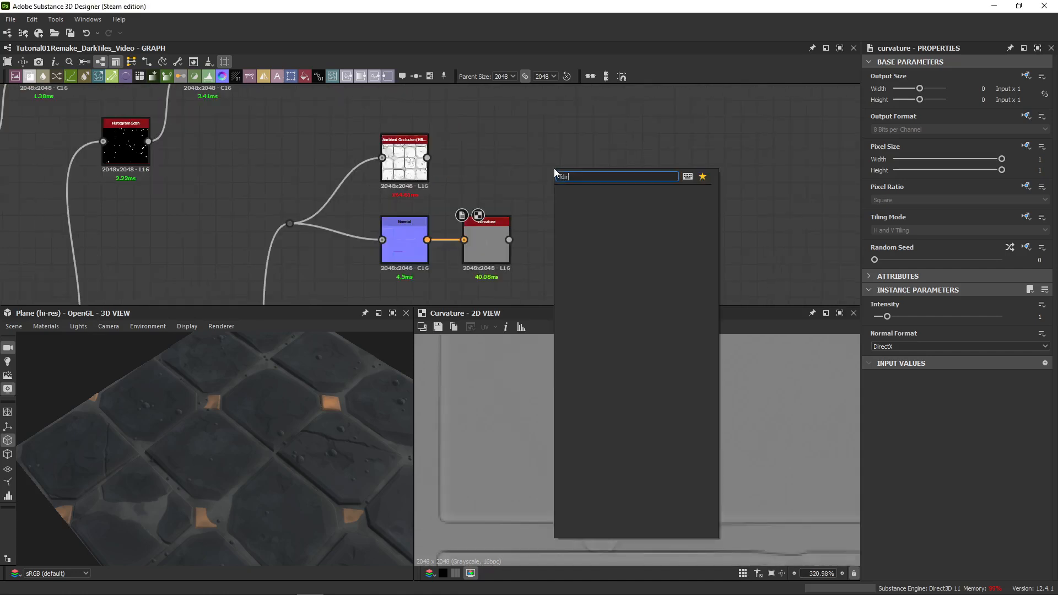
{"action": "type", "text": "t"}
{"action": "key", "text": "BackSpace"}
{"action": "key", "text": "BackSpace"}
{"action": "key", "text": "BackSpace"}
{"action": "key", "text": "BackSpace"}
{"action": "type", "text": "dirt"}
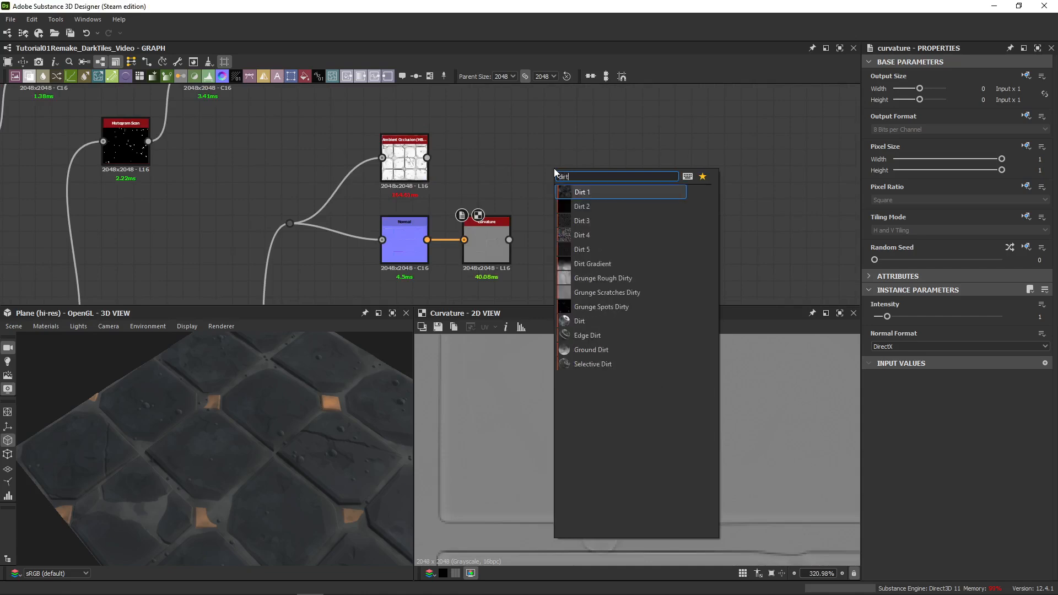
{"action": "left_click", "coordinate": [599, 319]}
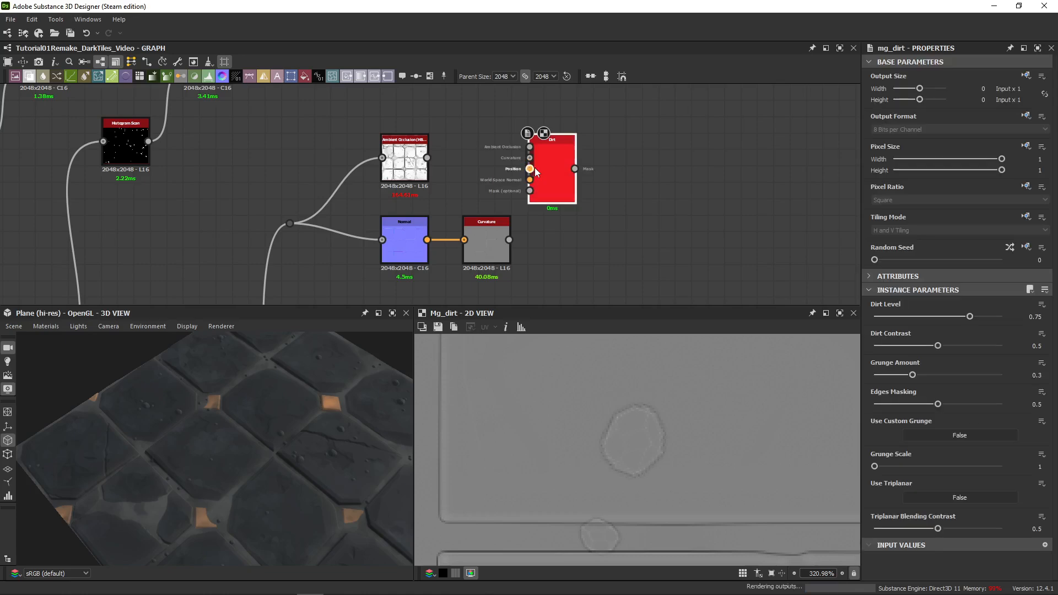
{"action": "left_click_drag", "start_coordinate": [427, 158], "coordinate": [546, 146]}
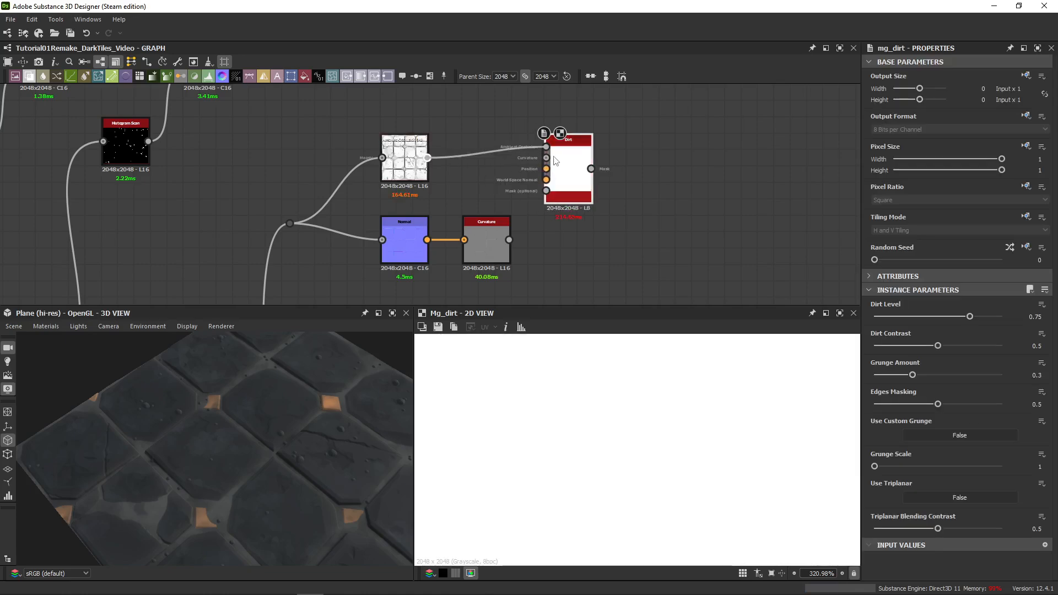
{"action": "left_click_drag", "start_coordinate": [509, 240], "coordinate": [546, 158]}
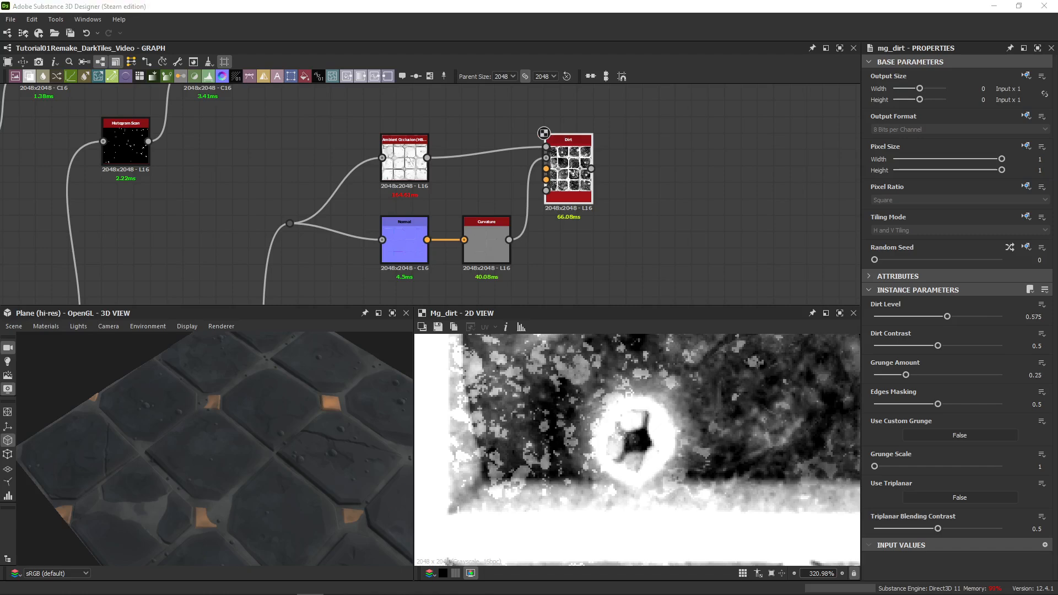
- Replace the Dirt node with a cut-and-pasted copy and reconnect its ambient occlusion and curvature inputs
{"action": "left_click_drag", "start_coordinate": [625, 110], "coordinate": [557, 167]}
{"action": "key", "text": "ctrl+x"}
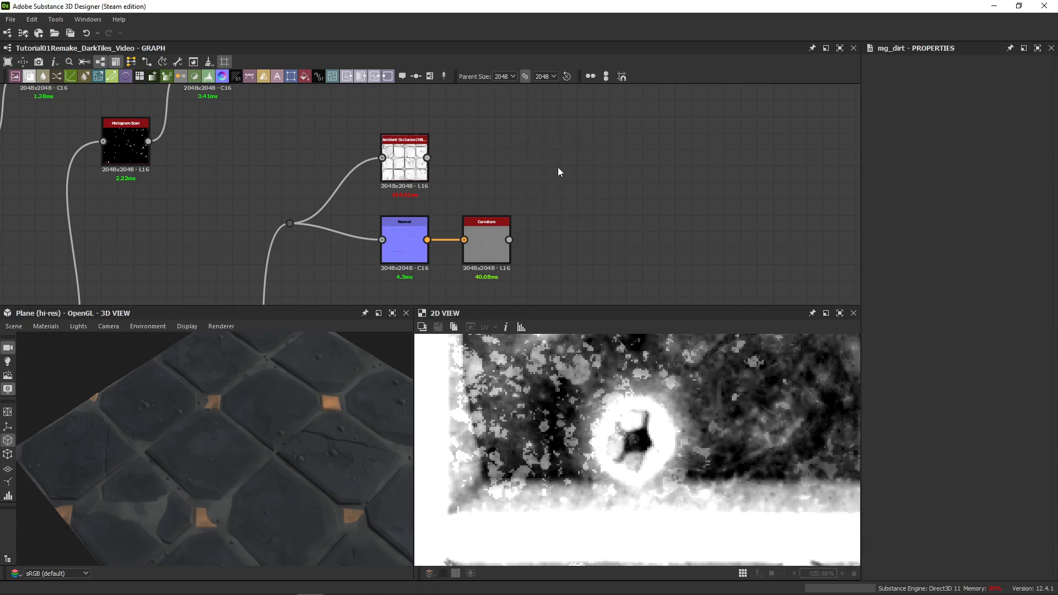
{"action": "key", "text": "ctrl+v"}
{"action": "left_click_drag", "start_coordinate": [437, 193], "coordinate": [576, 167]}
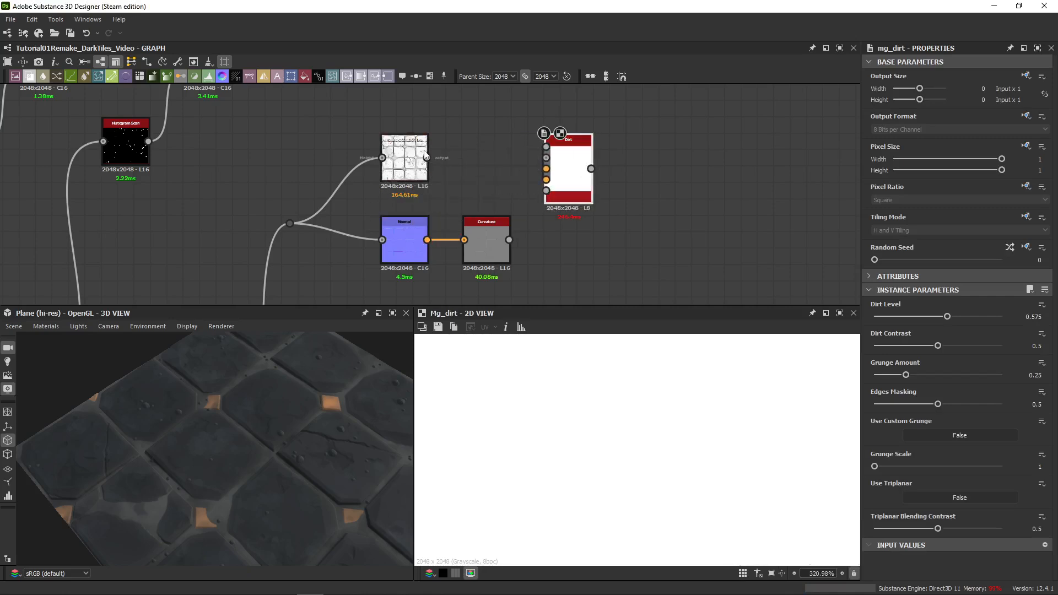
{"action": "left_click_drag", "start_coordinate": [427, 157], "coordinate": [546, 147]}
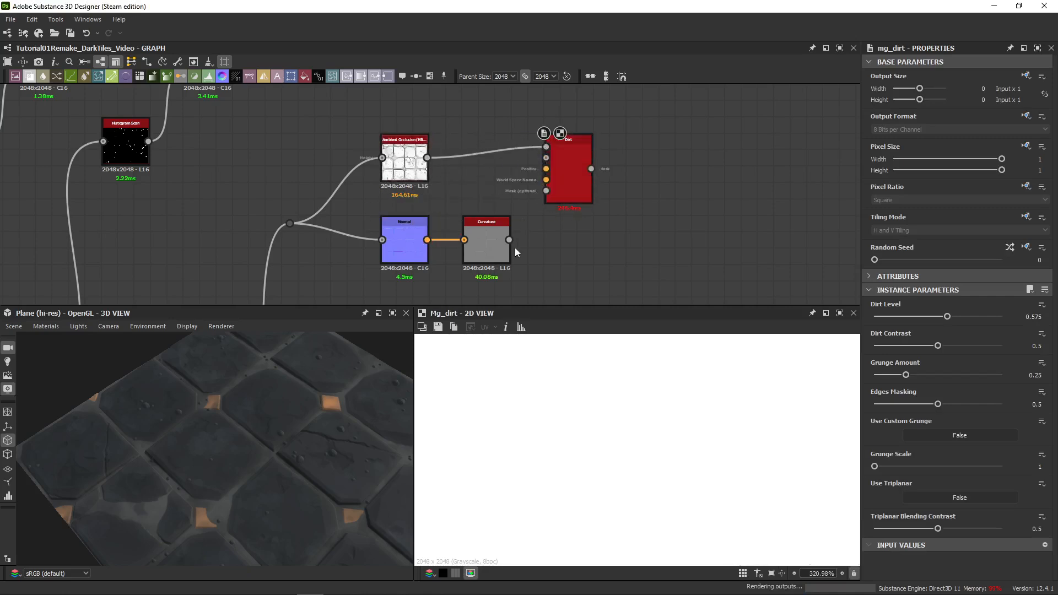
{"action": "left_click_drag", "start_coordinate": [510, 240], "coordinate": [546, 169]}
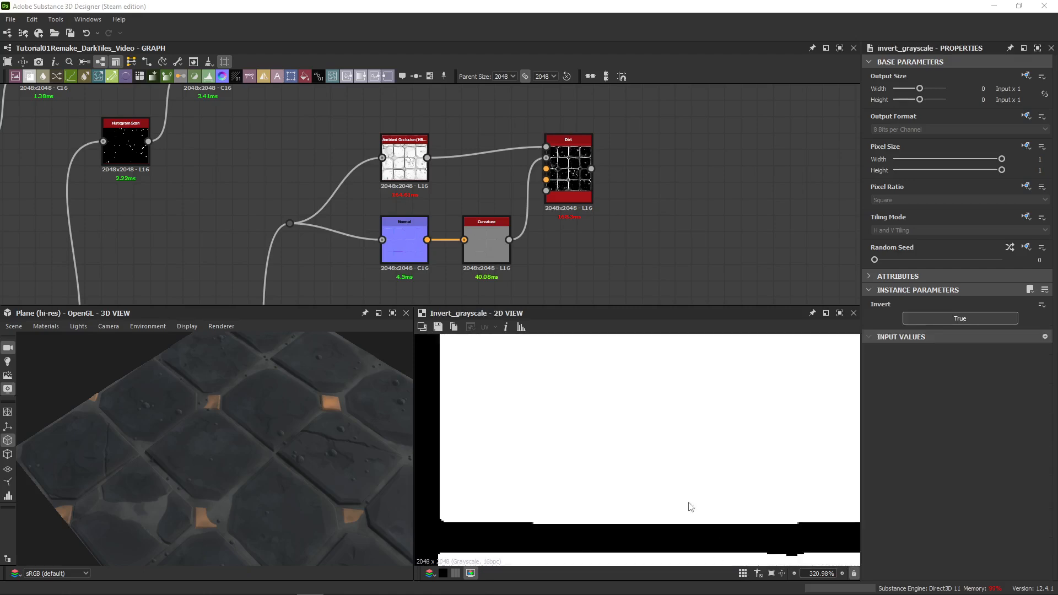
- Examine the inverted grayscale tile mask, comparing the ground gaps and a diamond stone up close
{"action": "scroll", "coordinate": [689, 502], "scroll_direction": "down", "scroll_amount": 10}
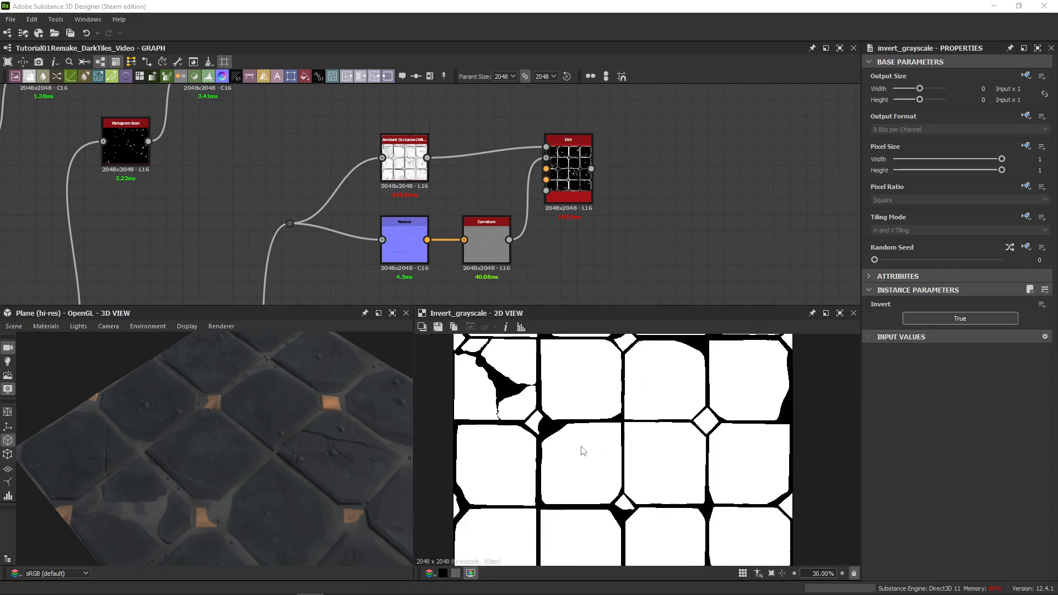
{"action": "scroll", "coordinate": [581, 442], "scroll_direction": "down", "scroll_amount": 1}
{"action": "middle_click_drag", "start_coordinate": [586, 428], "coordinate": [582, 461]}
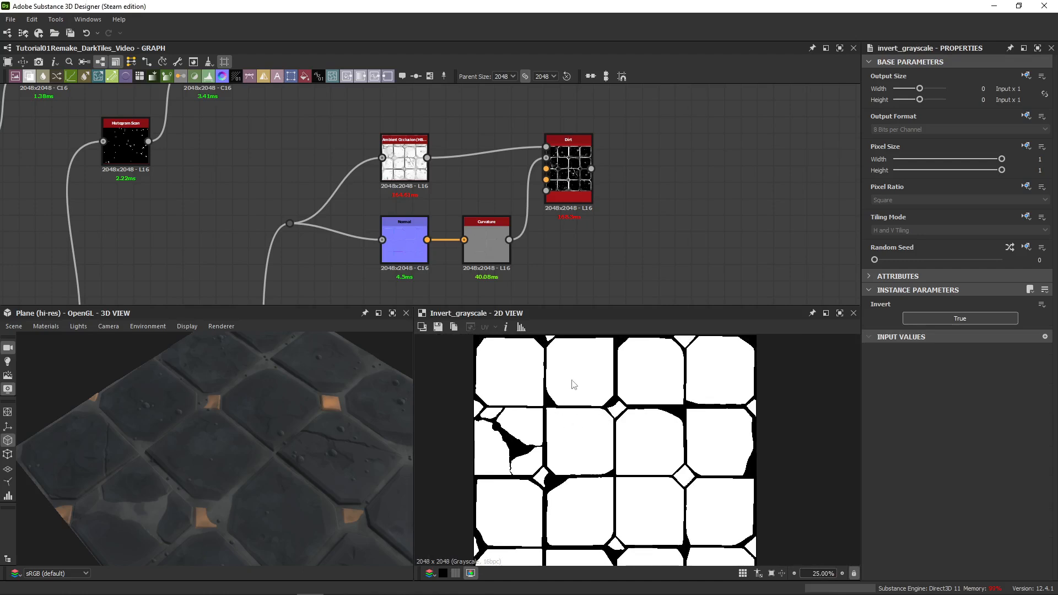
{"action": "scroll", "coordinate": [609, 401], "scroll_direction": "up", "scroll_amount": 7}
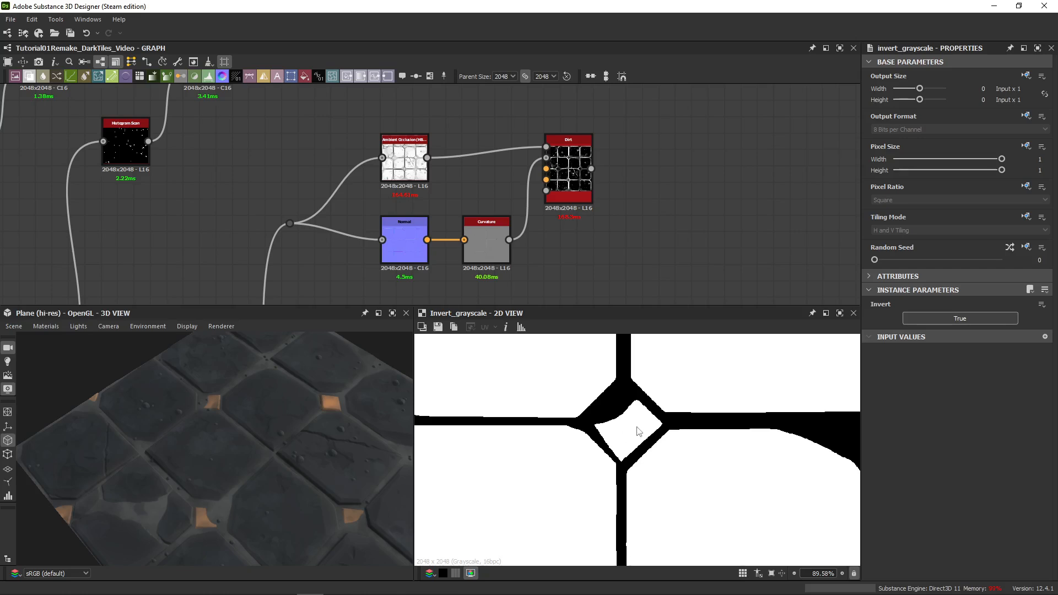
{"action": "scroll", "coordinate": [642, 424], "scroll_direction": "up", "scroll_amount": 7}
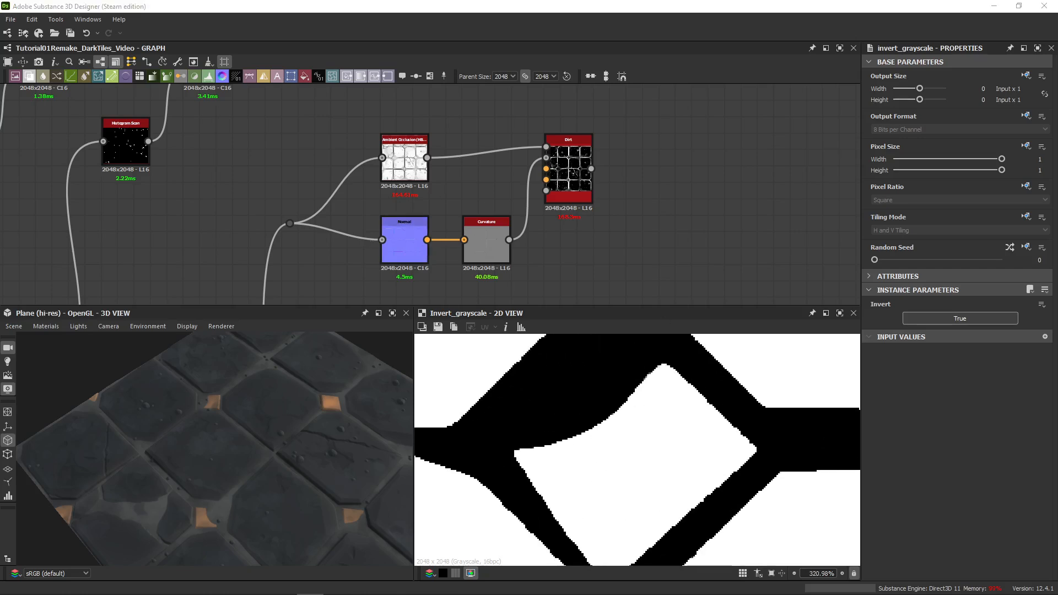
- Find the mask links near the Diamonds Mask After Ground frame and preview the one ending beyond it
{"action": "scroll", "coordinate": [360, 297], "scroll_direction": "down", "scroll_amount": 9}
{"action": "middle_click_drag", "start_coordinate": [363, 298], "coordinate": [455, 149]}
{"action": "scroll", "coordinate": [411, 200], "scroll_direction": "down", "scroll_amount": 3}
{"action": "middle_click_drag", "start_coordinate": [402, 301], "coordinate": [589, 207]}
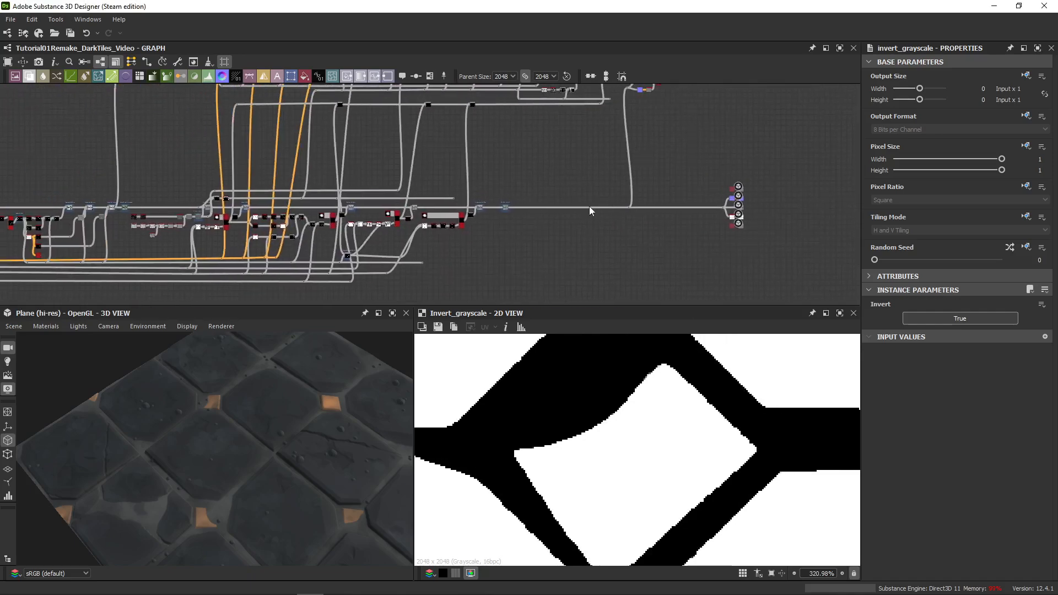
{"action": "scroll", "coordinate": [428, 286], "scroll_direction": "up", "scroll_amount": 4}
{"action": "middle_click_drag", "start_coordinate": [427, 286], "coordinate": [478, 273]}
{"action": "scroll", "coordinate": [465, 238], "scroll_direction": "up", "scroll_amount": 4}
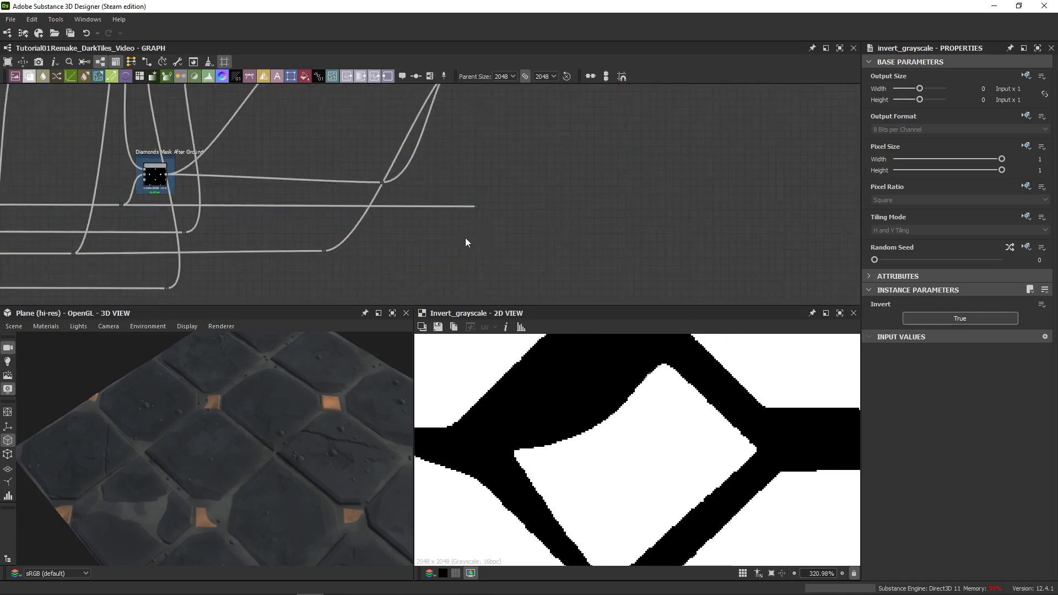
{"action": "double_click", "coordinate": [480, 207]}
{"action": "scroll", "coordinate": [547, 400], "scroll_direction": "down", "scroll_amount": 5}
{"action": "scroll", "coordinate": [547, 399], "scroll_direction": "down", "scroll_amount": 4}
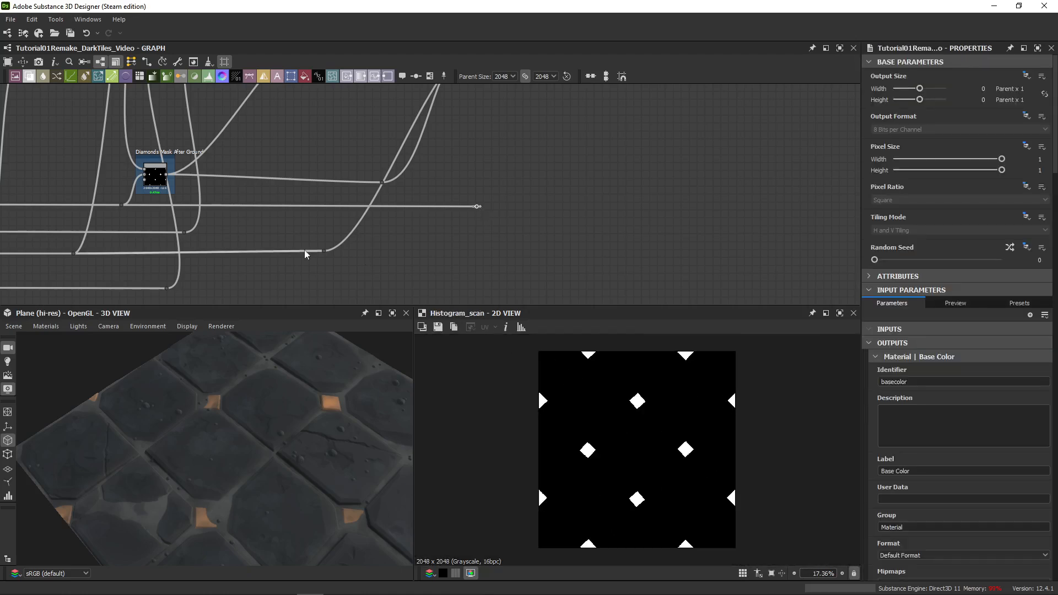
- Preview the mask links running below and before the Diamonds Mask After Ground frame to see which mask each carries
{"action": "double_click", "coordinate": [325, 251]}
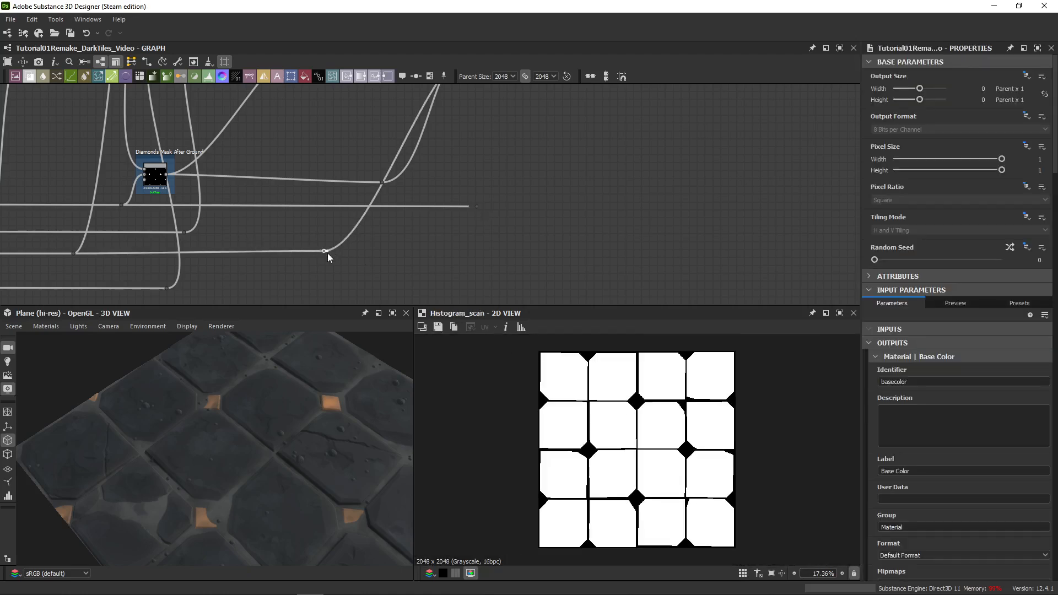
{"action": "double_click", "coordinate": [190, 231]}
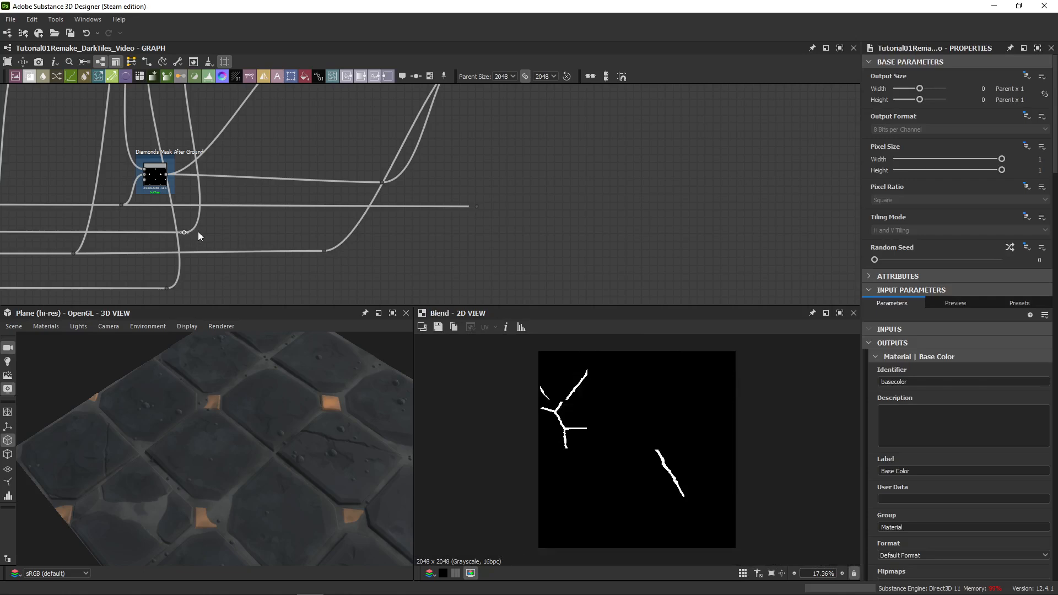
{"action": "middle_click_drag", "start_coordinate": [198, 233], "coordinate": [404, 204]}
{"action": "double_click", "coordinate": [319, 256]}
{"action": "double_click", "coordinate": [276, 194]}
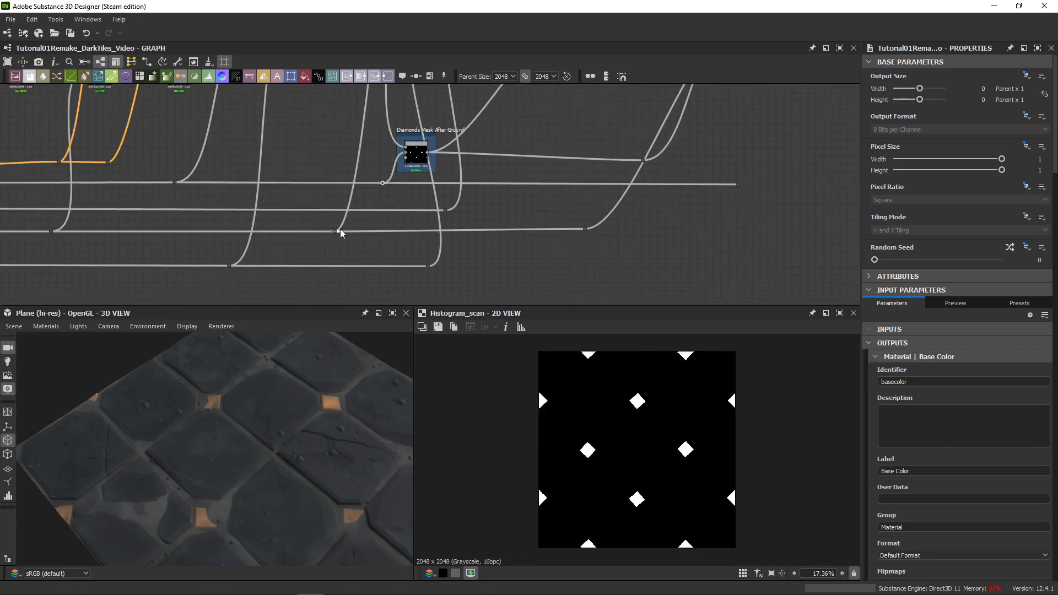
{"action": "double_click", "coordinate": [340, 230]}
{"action": "double_click", "coordinate": [176, 182]}
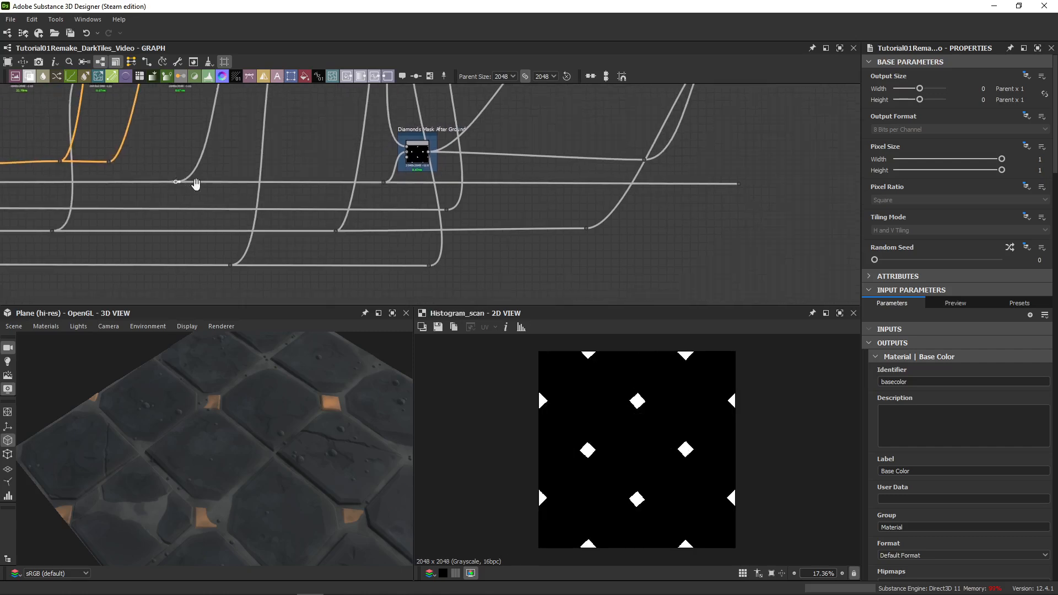
{"action": "middle_click_drag", "start_coordinate": [33, 173], "coordinate": [307, 194]}
{"action": "double_click", "coordinate": [246, 253]}
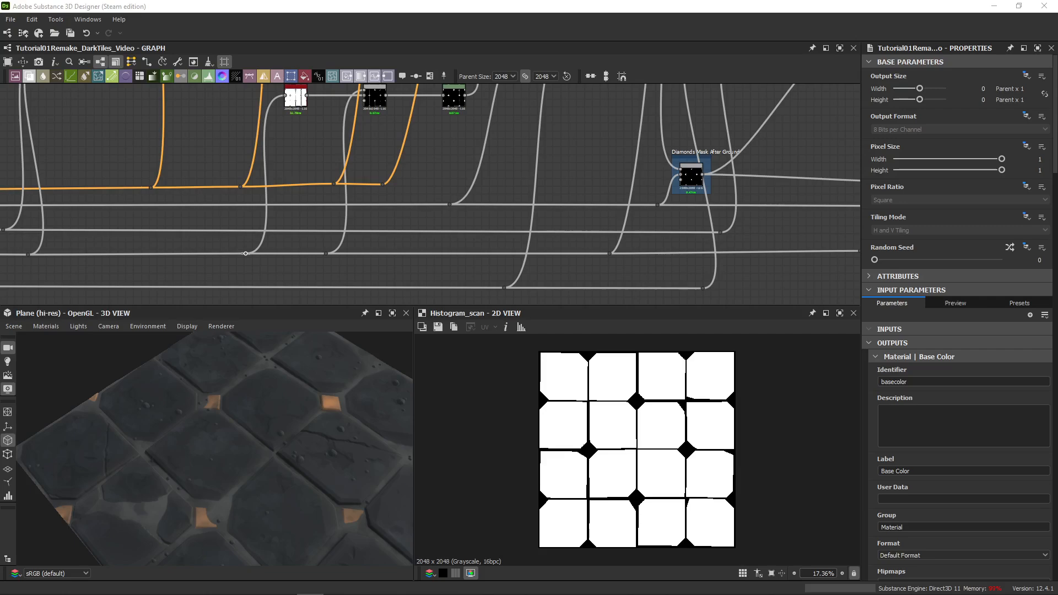
- Search the height chain around the Ground Added frame for a ground mask and preview the Histogram Scan beside it
{"action": "scroll", "coordinate": [628, 217], "scroll_direction": "down", "scroll_amount": 5}
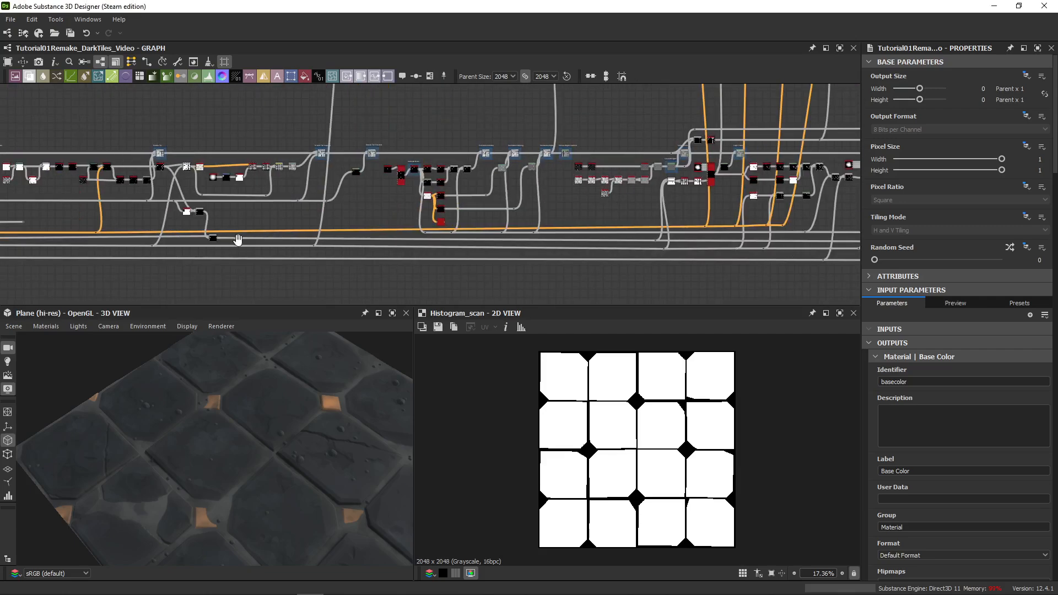
{"action": "middle_click_drag", "start_coordinate": [362, 209], "coordinate": [694, 219]}
{"action": "scroll", "coordinate": [622, 222], "scroll_direction": "down", "scroll_amount": 1}
{"action": "middle_click_drag", "start_coordinate": [623, 221], "coordinate": [259, 201]}
{"action": "middle_click_drag", "start_coordinate": [638, 190], "coordinate": [41, 270]}
{"action": "scroll", "coordinate": [680, 180], "scroll_direction": "up", "scroll_amount": 4}
{"action": "scroll", "coordinate": [527, 237], "scroll_direction": "up", "scroll_amount": 5}
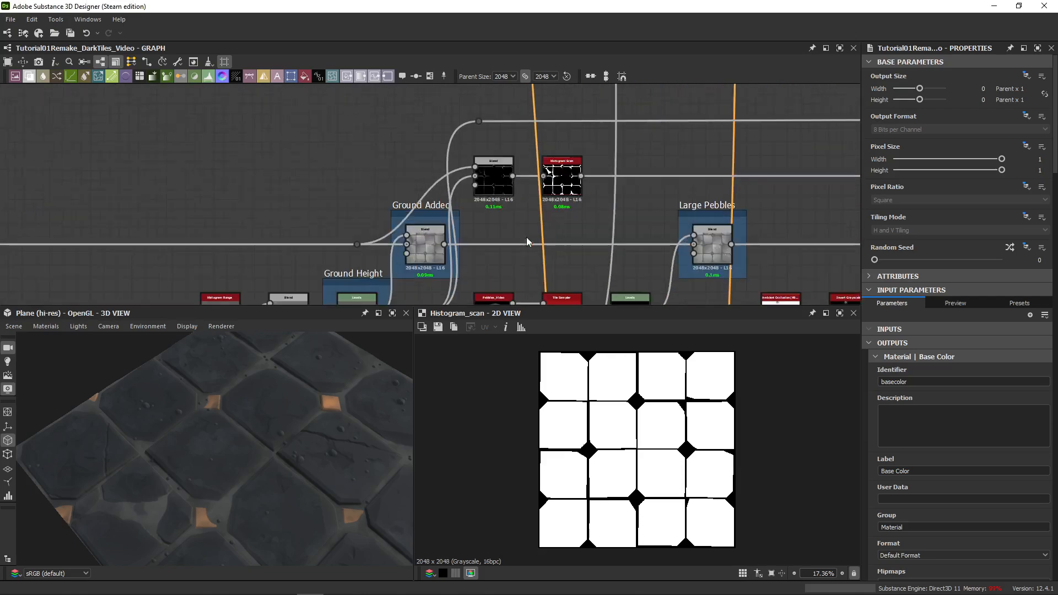
{"action": "double_click", "coordinate": [482, 121]}
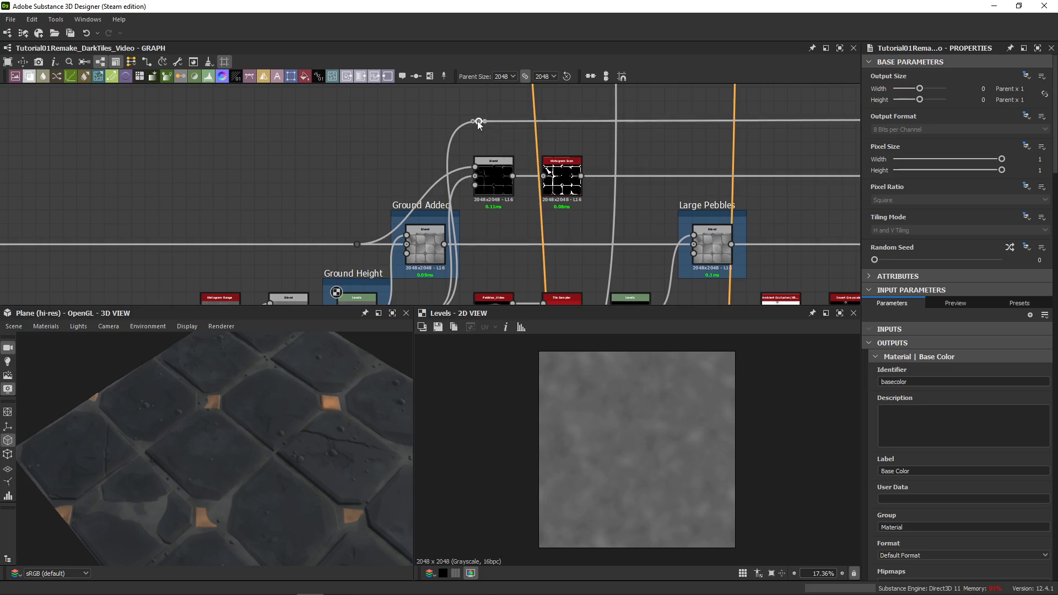
{"action": "middle_click_drag", "start_coordinate": [476, 233], "coordinate": [459, 199]}
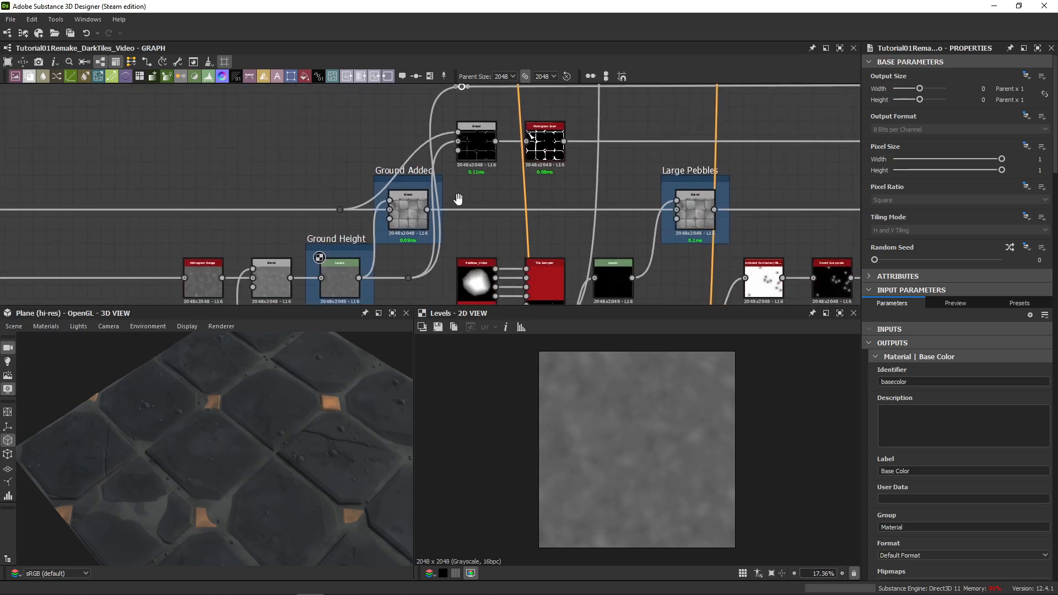
{"action": "double_click", "coordinate": [563, 146]}
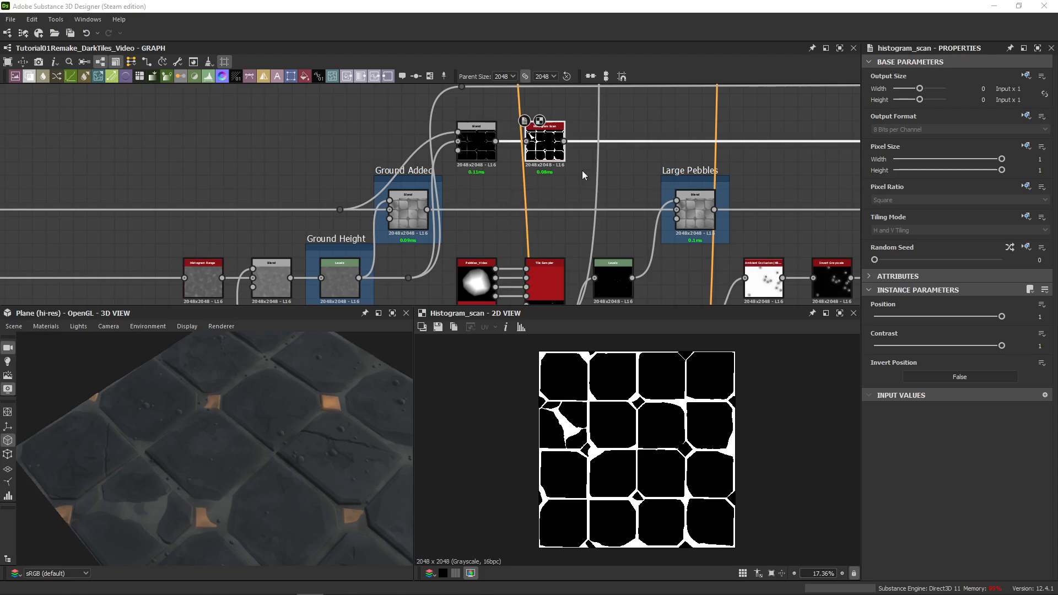
- Extend the ground mask link from its last dot to the dirt nodes and add an Invert Grayscale node to it
{"action": "scroll", "coordinate": [580, 176], "scroll_direction": "down", "scroll_amount": 5}
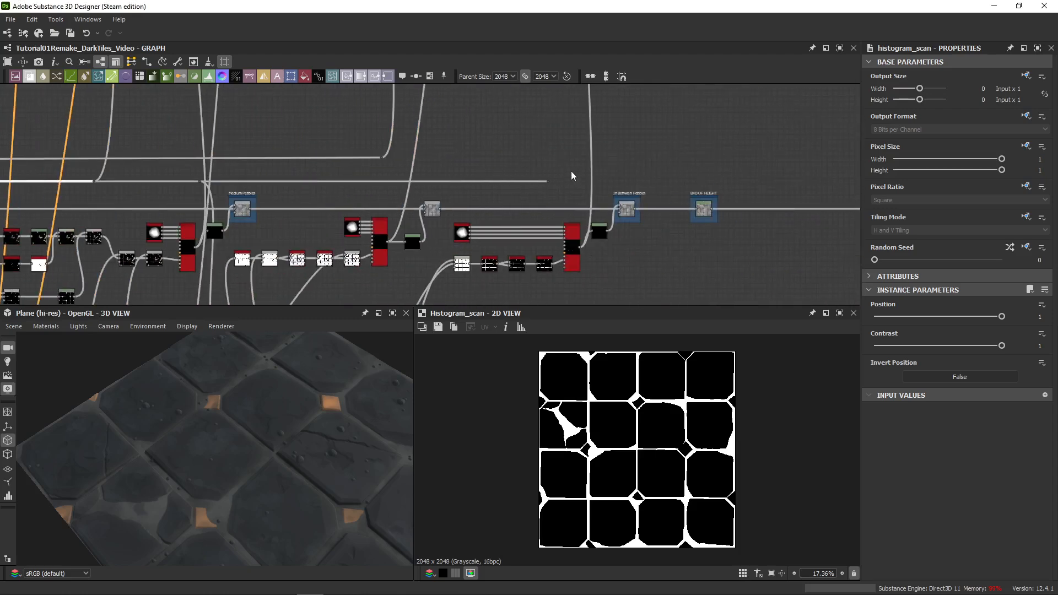
{"action": "scroll", "coordinate": [424, 197], "scroll_direction": "up", "scroll_amount": 2}
{"action": "middle_click_drag", "start_coordinate": [572, 175], "coordinate": [416, 228]}
{"action": "scroll", "coordinate": [427, 182], "scroll_direction": "down", "scroll_amount": 4}
{"action": "scroll", "coordinate": [409, 276], "scroll_direction": "up", "scroll_amount": 5}
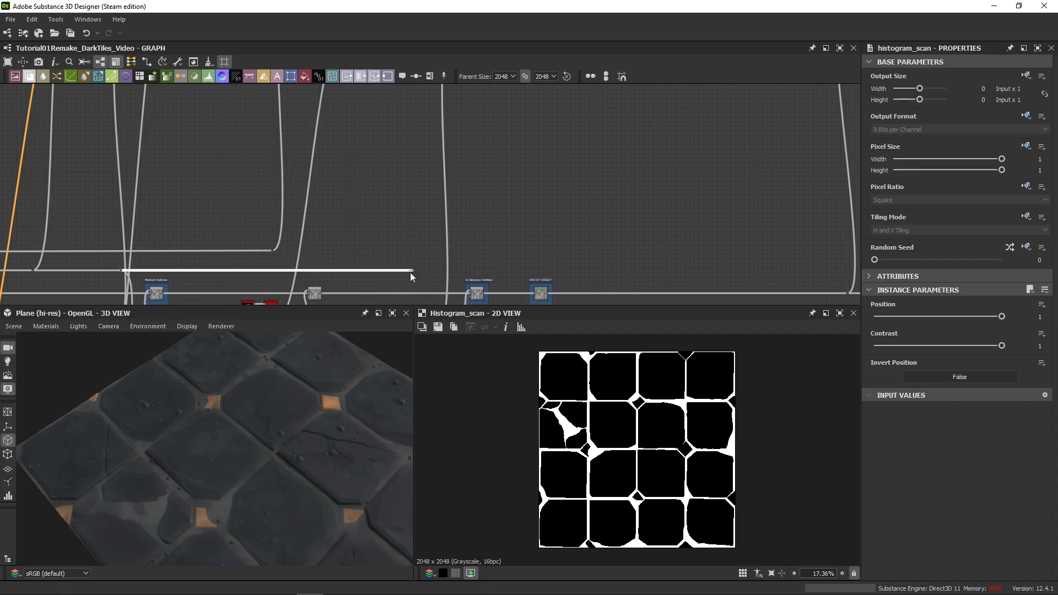
{"action": "left_click_drag", "start_coordinate": [415, 270], "coordinate": [575, 288]}
{"action": "scroll", "coordinate": [569, 243], "scroll_direction": "down", "scroll_amount": 4}
{"action": "middle_click_drag", "start_coordinate": [557, 228], "coordinate": [473, 265]}
{"action": "scroll", "coordinate": [480, 264], "scroll_direction": "up", "scroll_amount": 3}
{"action": "scroll", "coordinate": [474, 163], "scroll_direction": "up", "scroll_amount": 6}
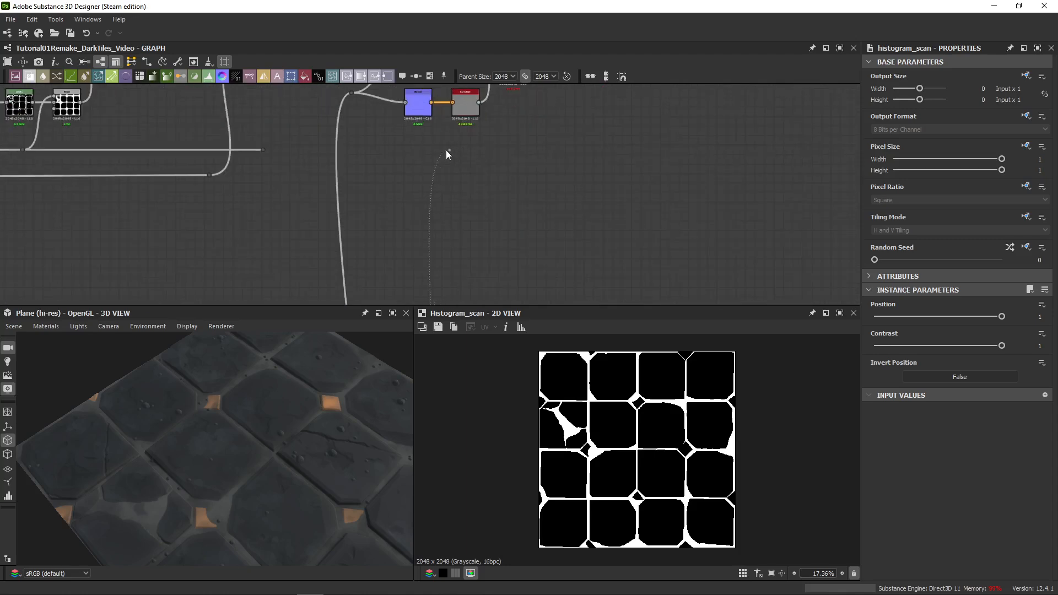
{"action": "left_click_drag", "start_coordinate": [447, 152], "coordinate": [418, 164]}
{"action": "type", "text": "invert"}
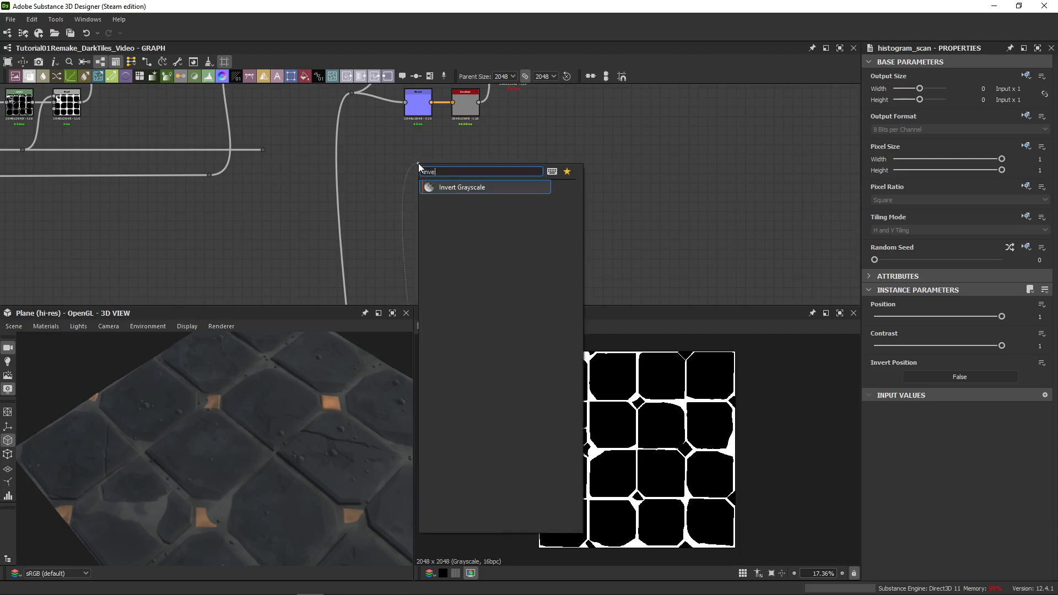
{"action": "key", "text": "Return"}
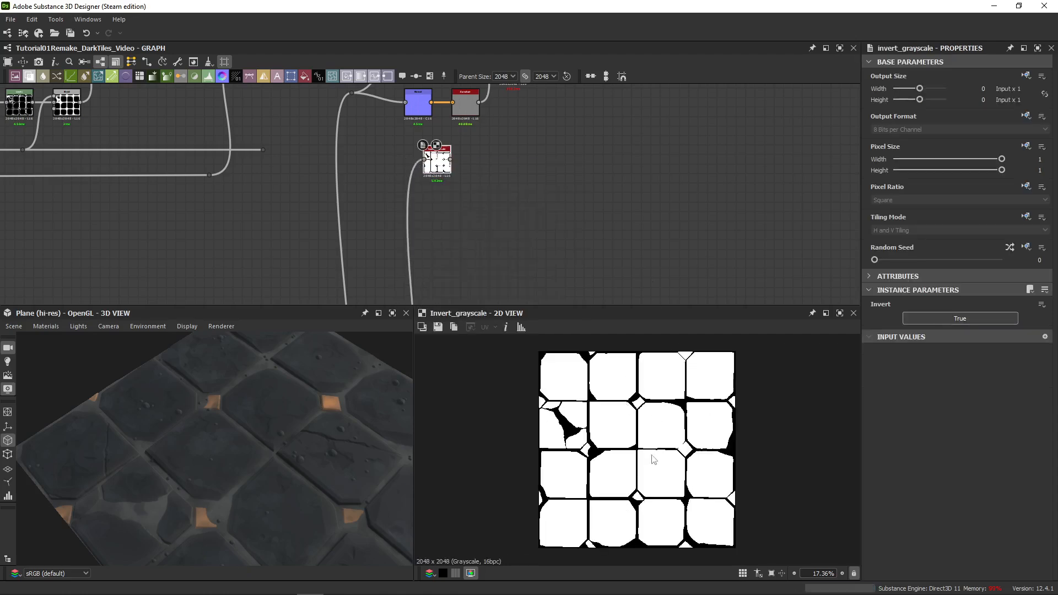
- Place the Invert Grayscale node below Curvature, connect it to the Dirt node's optional mask input, and inspect the masked dirt up close
{"action": "middle_click_drag", "start_coordinate": [436, 182], "coordinate": [443, 263]}
{"action": "left_click_drag", "start_coordinate": [427, 259], "coordinate": [455, 240]}
{"action": "scroll", "coordinate": [498, 206], "scroll_direction": "up", "scroll_amount": 1}
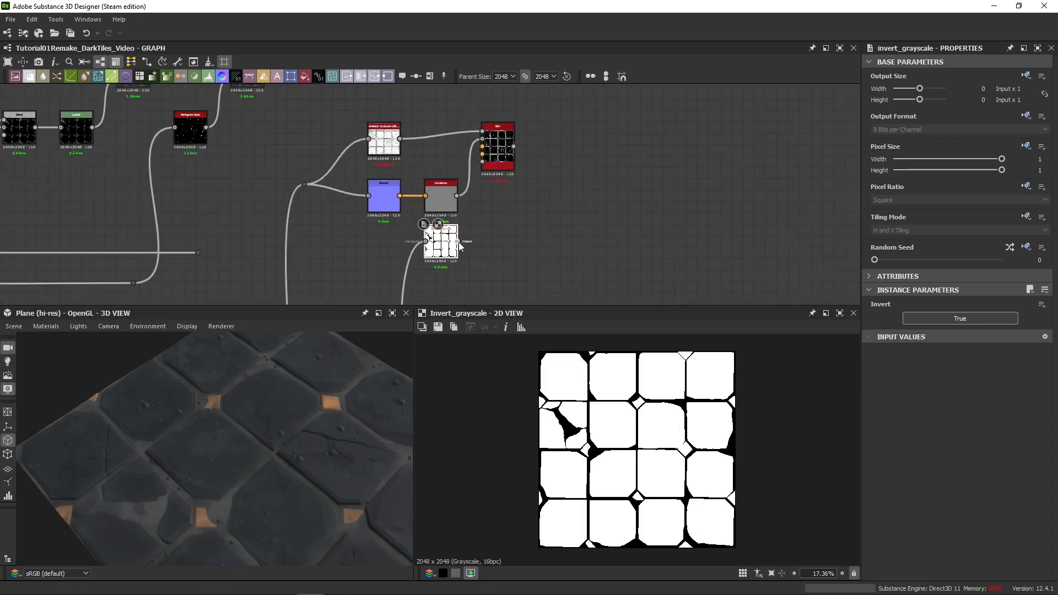
{"action": "scroll", "coordinate": [480, 154], "scroll_direction": "up", "scroll_amount": 3}
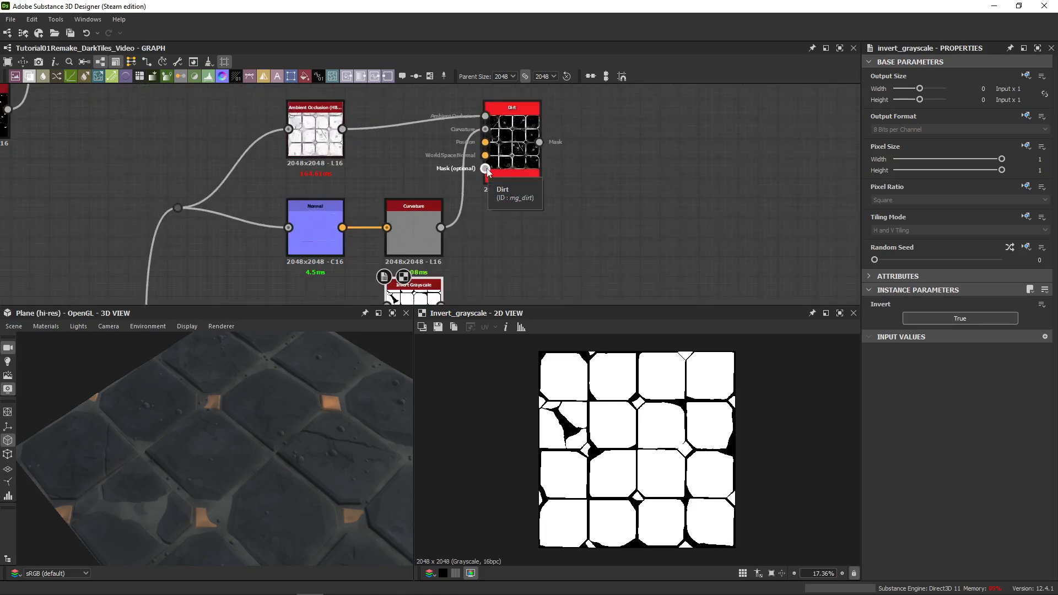
{"action": "double_click", "coordinate": [510, 164]}
{"action": "middle_click_drag", "start_coordinate": [537, 261], "coordinate": [502, 222]}
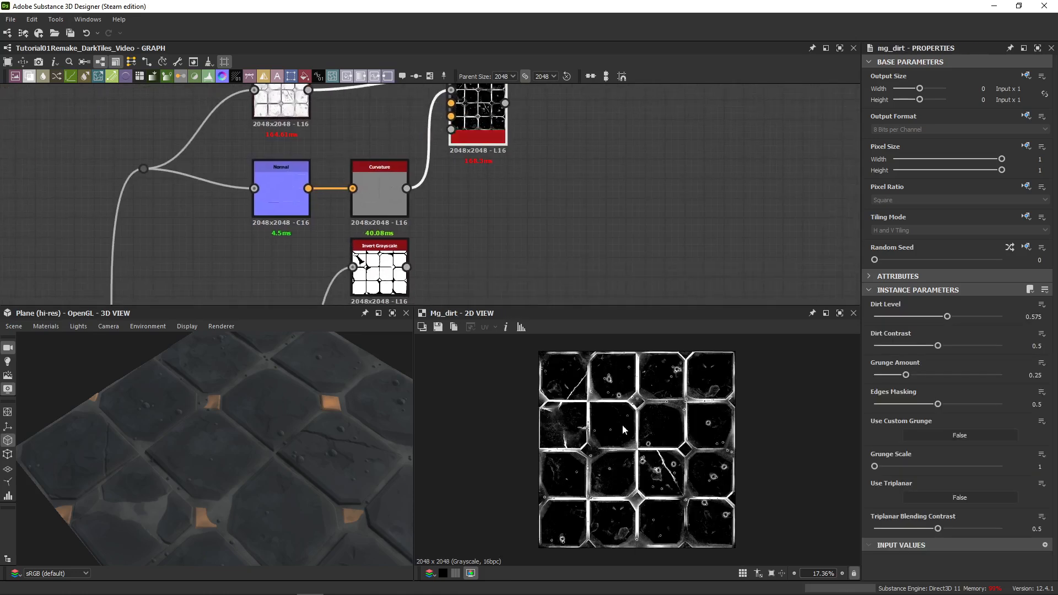
{"action": "left_click_drag", "start_coordinate": [407, 267], "coordinate": [451, 129]}
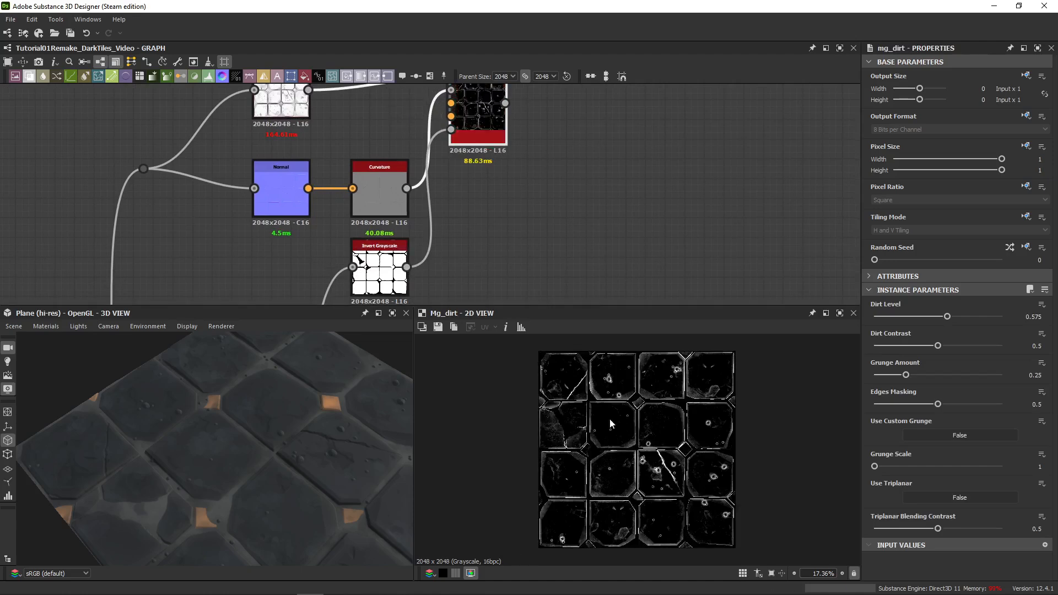
{"action": "scroll", "coordinate": [610, 447], "scroll_direction": "up", "scroll_amount": 10}
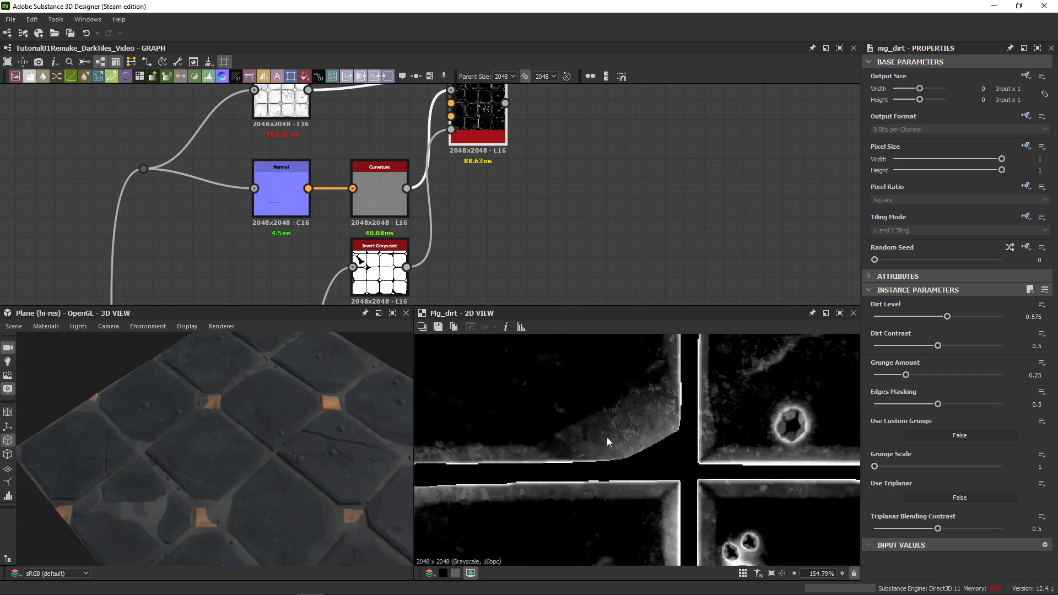
{"action": "scroll", "coordinate": [626, 432], "scroll_direction": "down", "scroll_amount": 3}
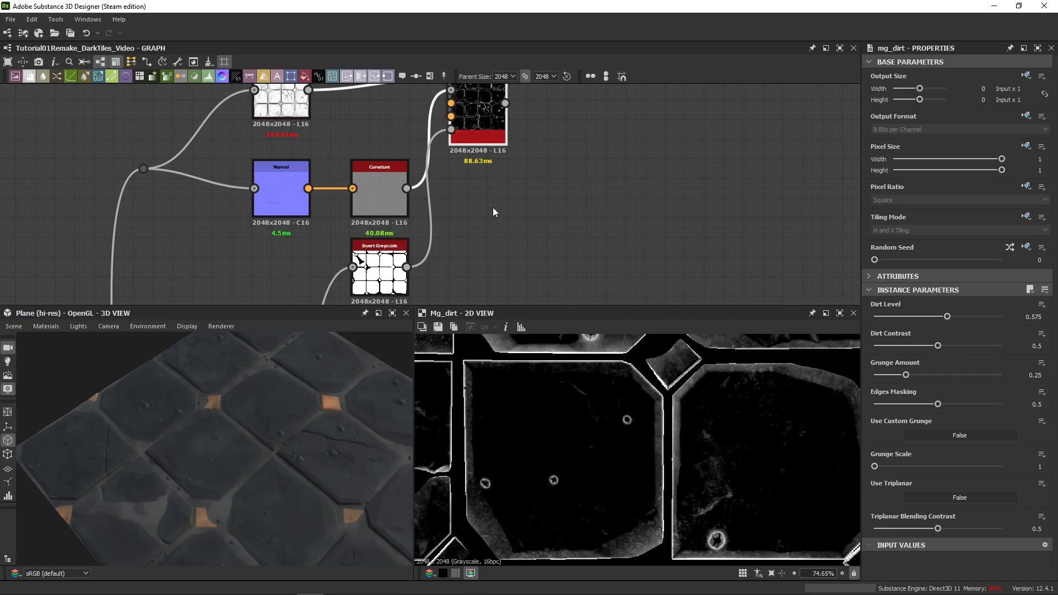
- Insert a Blend node into the color link above the Dirt node and position it just before the link's dot
{"action": "middle_click_drag", "start_coordinate": [493, 207], "coordinate": [487, 275]}
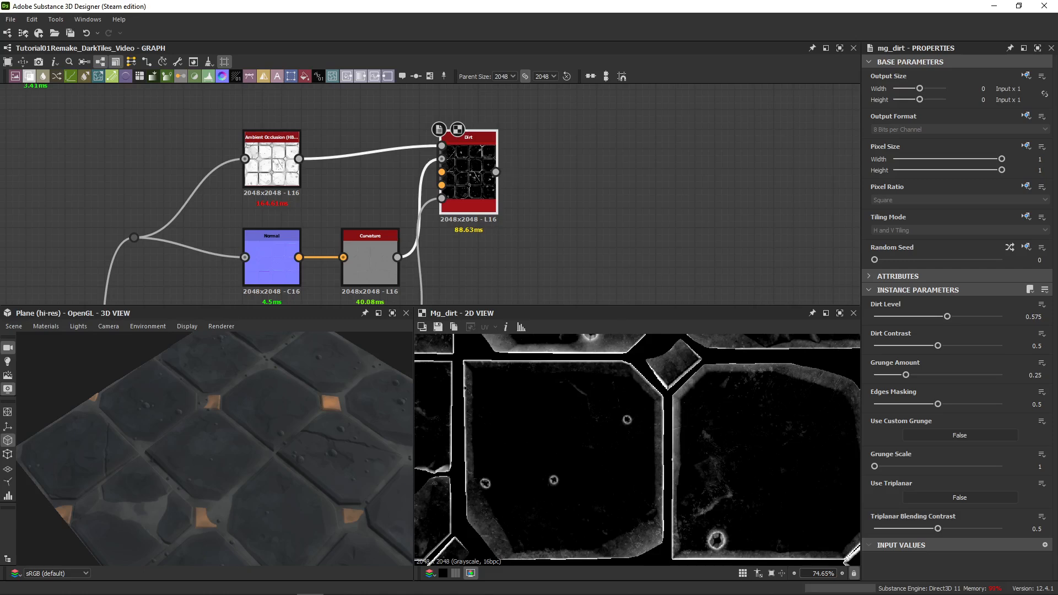
{"action": "middle_click_drag", "start_coordinate": [553, 157], "coordinate": [423, 252]}
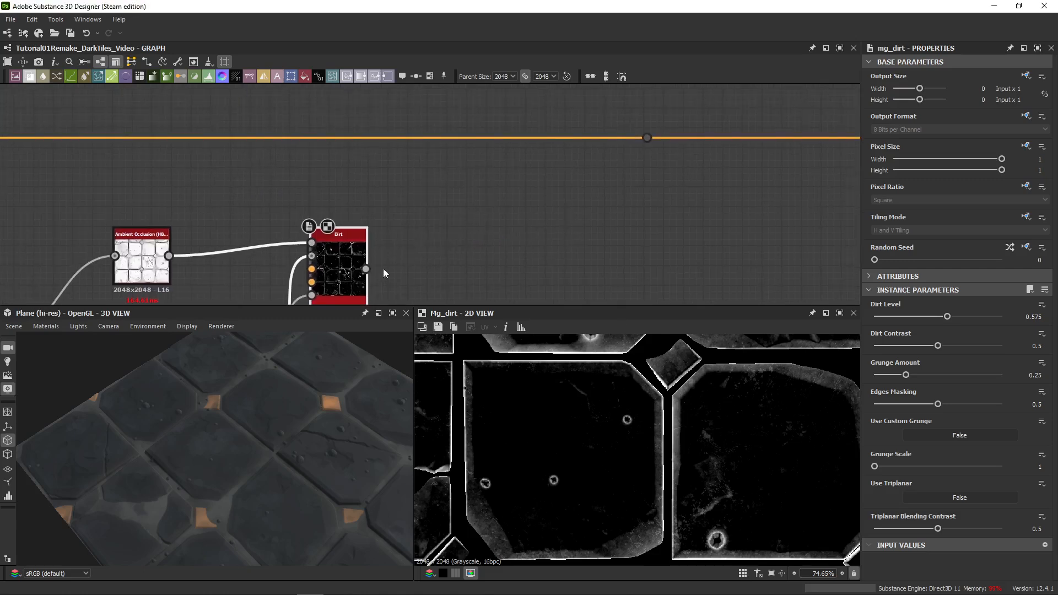
{"action": "left_click", "coordinate": [545, 142]}
{"action": "key", "text": "space"}
{"action": "type", "text": "blend"}
{"action": "key", "text": "Return"}
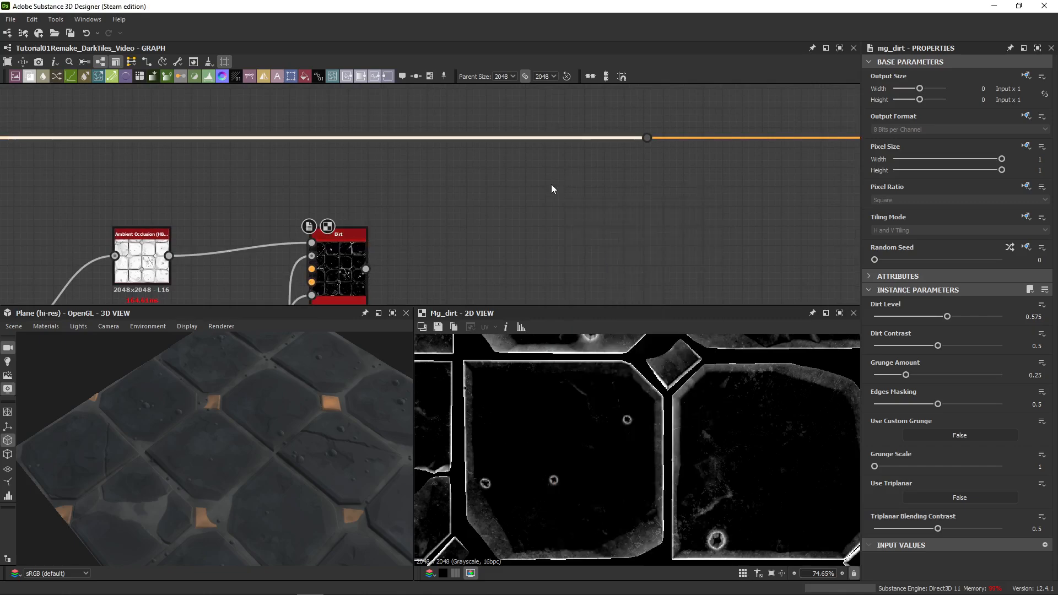
{"action": "left_click_drag", "start_coordinate": [291, 149], "coordinate": [518, 148]}
{"action": "middle_click_drag", "start_coordinate": [439, 208], "coordinate": [427, 157]}
- Add a Levels node after Dirt, connect it to the new Blend's opacity input, and show its levels as sliders
{"action": "key", "text": "space"}
{"action": "type", "text": "levels"}
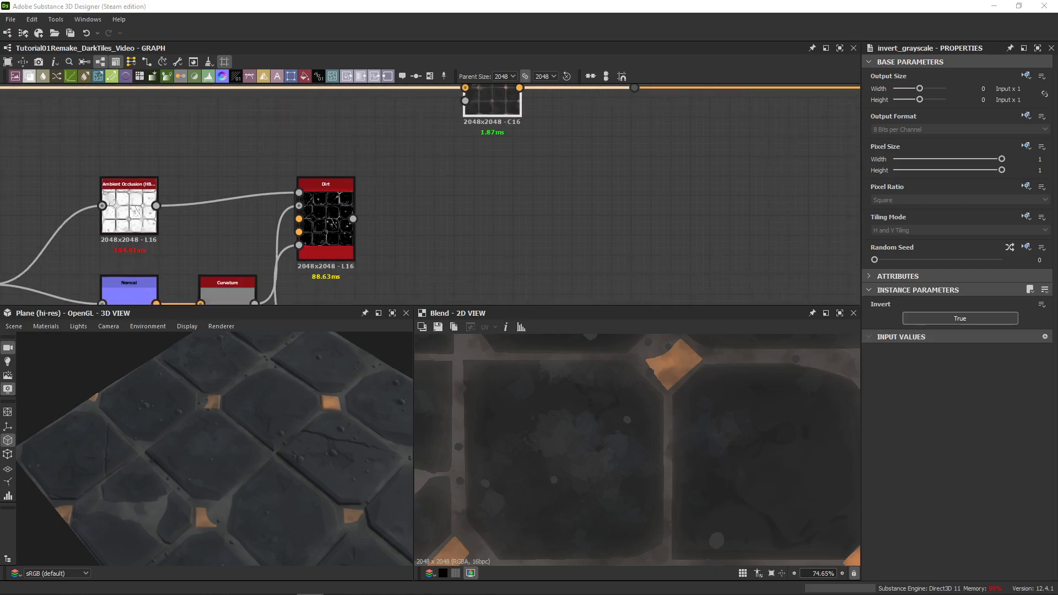
{"action": "key", "text": "Return"}
{"action": "left_click_drag", "start_coordinate": [381, 213], "coordinate": [403, 194]}
{"action": "left_click_drag", "start_coordinate": [436, 191], "coordinate": [466, 102]}
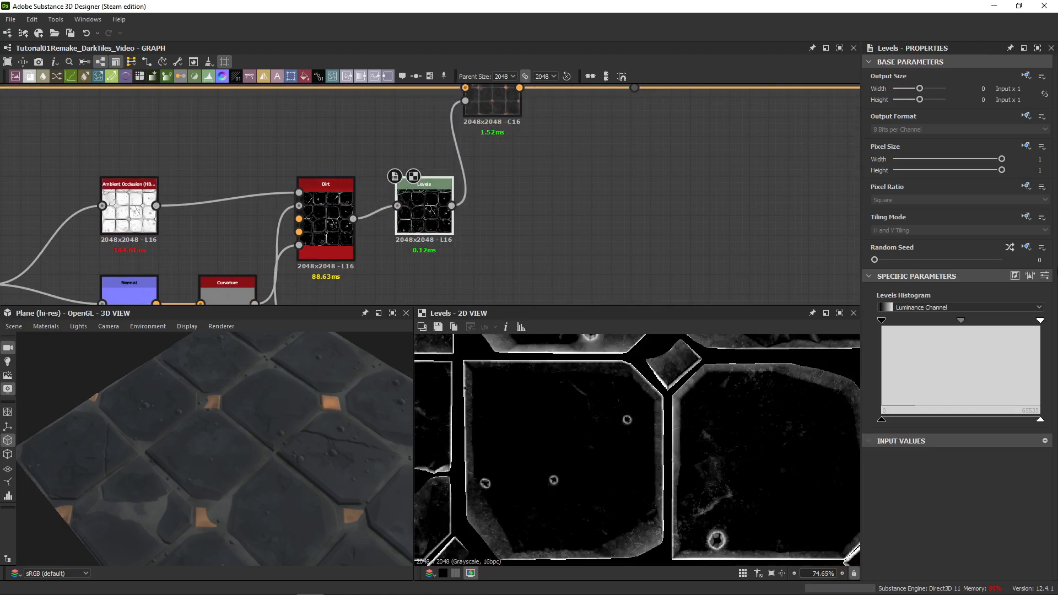
{"action": "left_click", "coordinate": [1045, 276]}
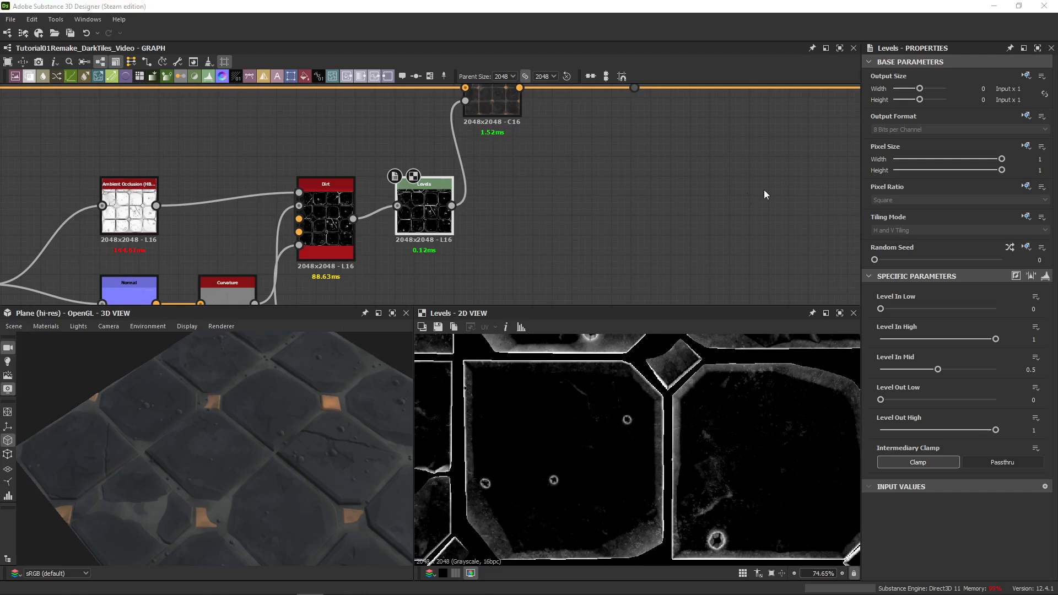
- Route the dark color node above the earlier Blend nodes through a dot into the new Blend's foreground input
{"action": "scroll", "coordinate": [499, 152], "scroll_direction": "down", "scroll_amount": 5}
{"action": "scroll", "coordinate": [234, 192], "scroll_direction": "up", "scroll_amount": 1}
{"action": "middle_click_drag", "start_coordinate": [223, 104], "coordinate": [339, 203]}
{"action": "left_click_drag", "start_coordinate": [220, 144], "coordinate": [568, 140]}
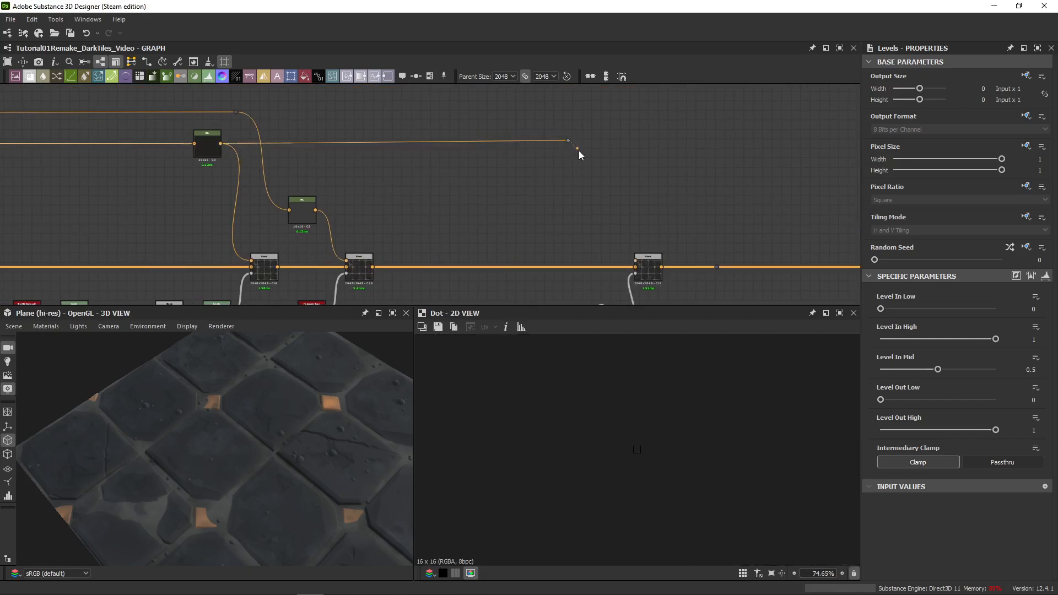
{"action": "left_click_drag", "start_coordinate": [642, 252], "coordinate": [641, 254]}
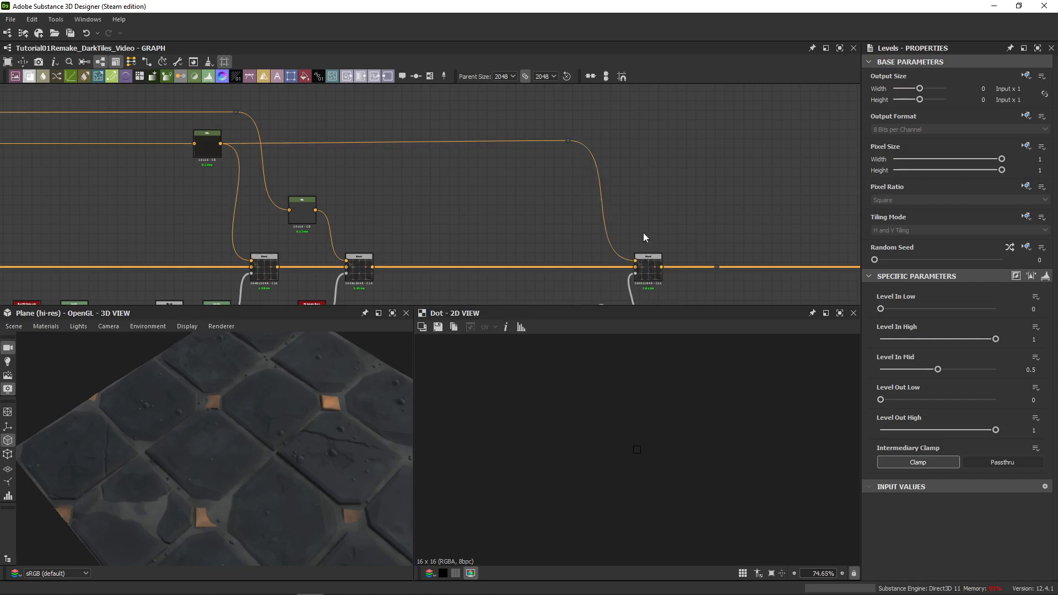
- Compare the new dirt Blend with the preceding Blend and with the Levels mask that drives it
{"action": "double_click", "coordinate": [647, 269]}
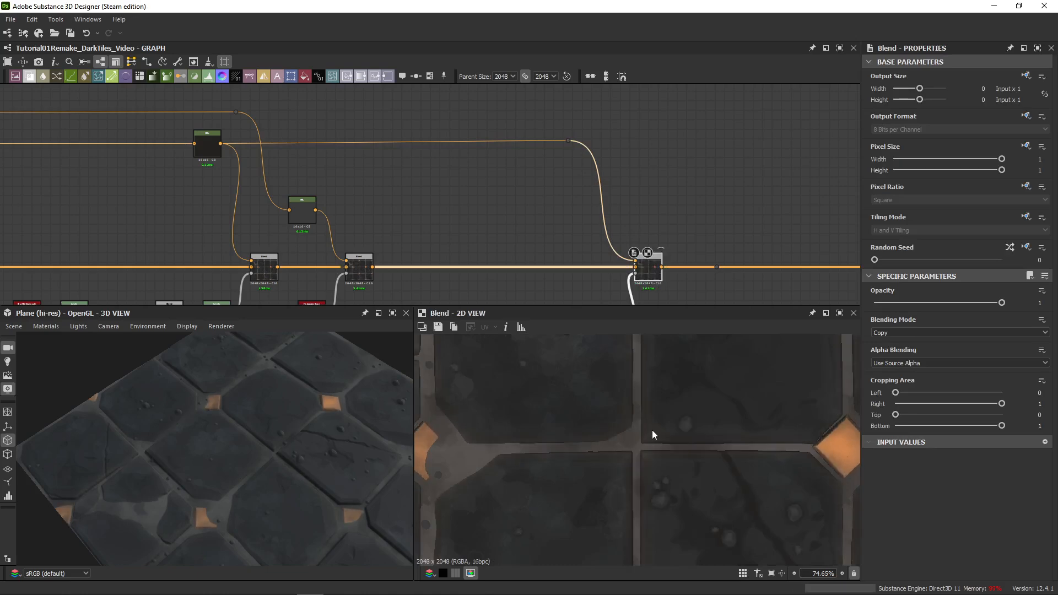
{"action": "key", "text": "shift+d"}
{"action": "key", "text": "shift+d"}
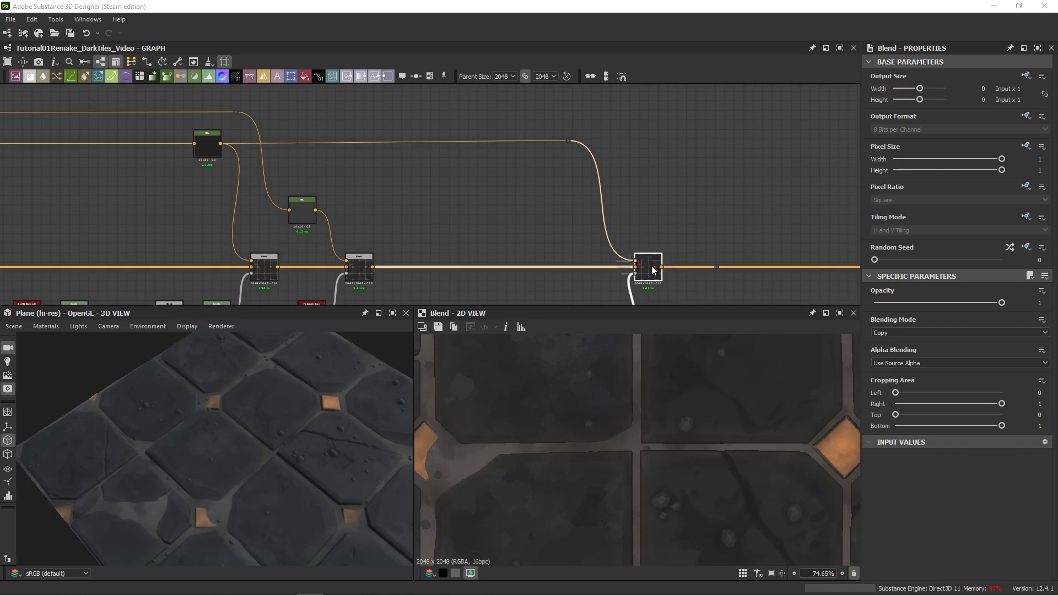
{"action": "double_click", "coordinate": [357, 270]}
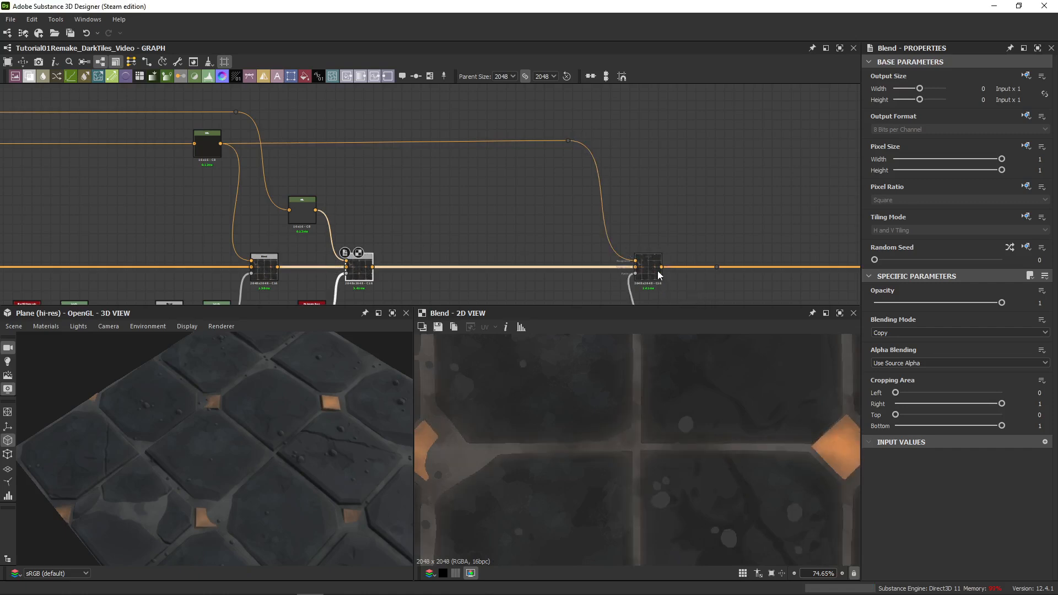
{"action": "middle_click_drag", "start_coordinate": [659, 274], "coordinate": [520, 125]}
{"action": "double_click", "coordinate": [471, 190]}
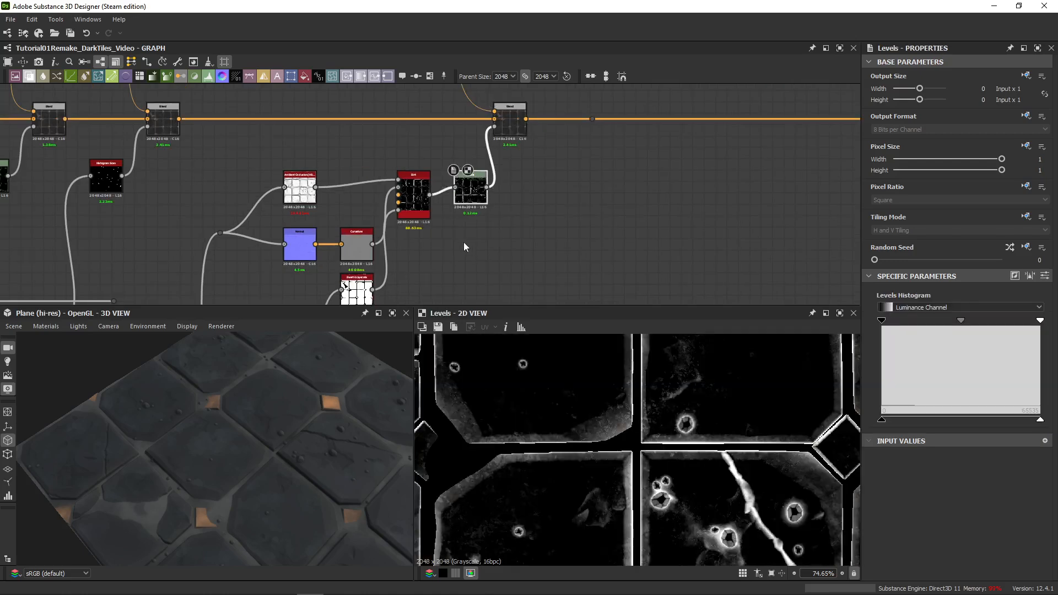
{"action": "scroll", "coordinate": [464, 243], "scroll_direction": "up", "scroll_amount": 2}
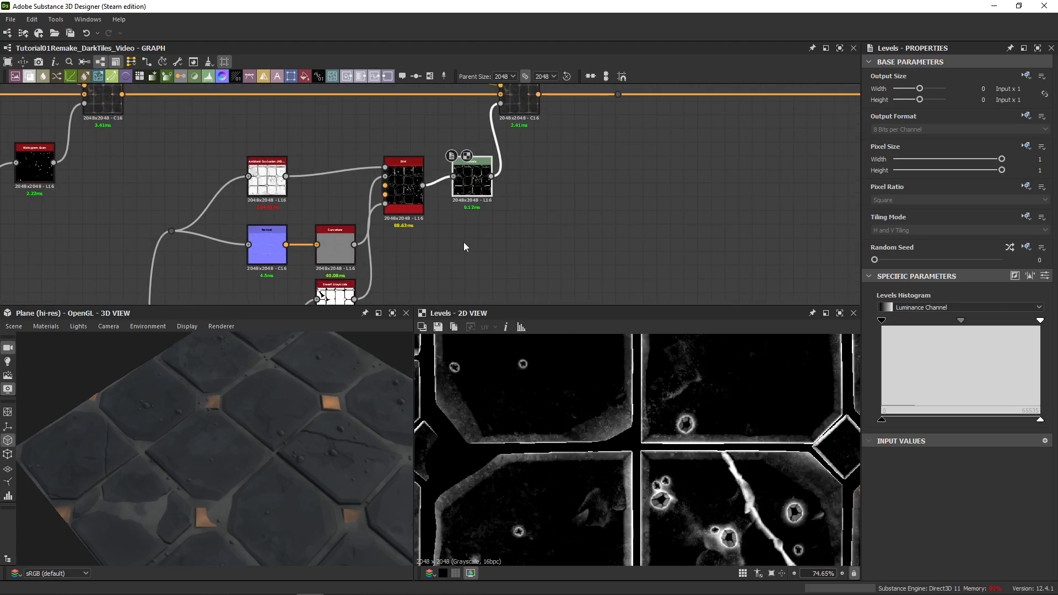
{"action": "middle_click_drag", "start_coordinate": [503, 154], "coordinate": [503, 235]}
{"action": "double_click", "coordinate": [515, 184]}
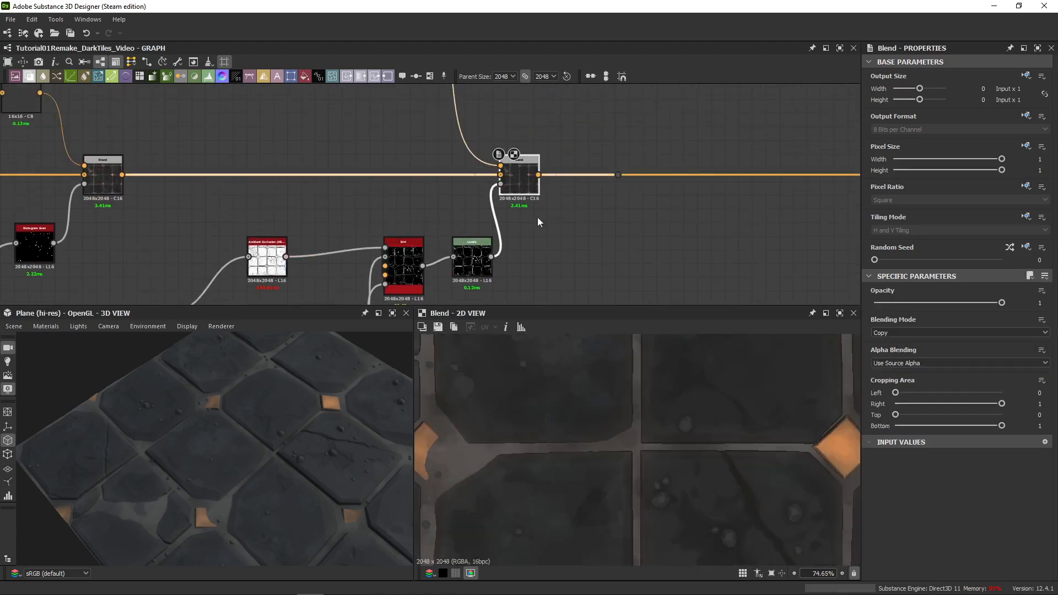
- Compare the dirt Blend with the preceding Blend close up along the gaps between the tiles
{"action": "scroll", "coordinate": [634, 439], "scroll_direction": "up", "scroll_amount": 2}
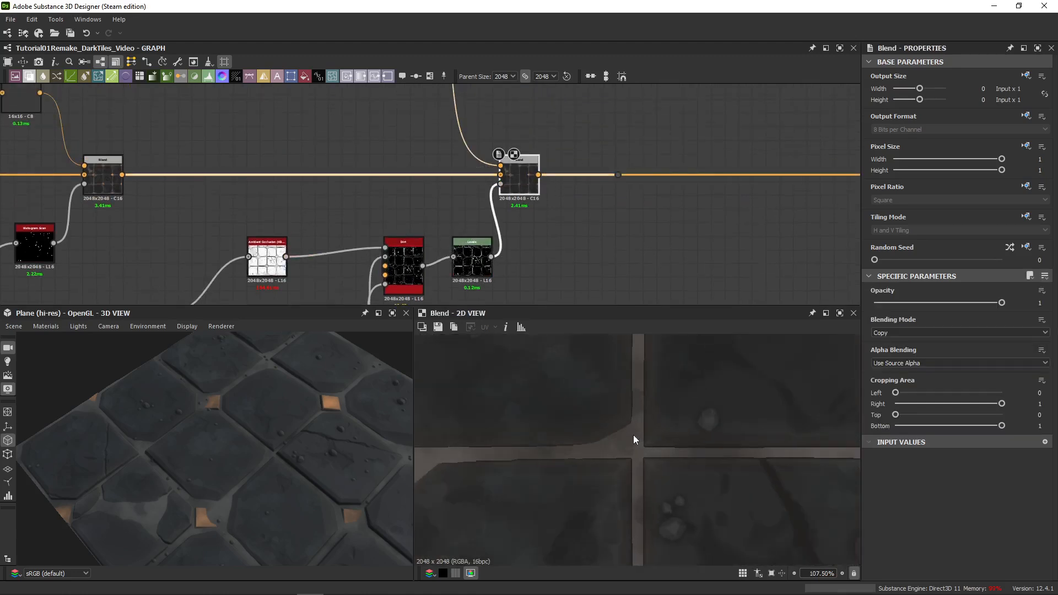
{"action": "double_click", "coordinate": [501, 176]}
{"action": "scroll", "coordinate": [600, 466], "scroll_direction": "up", "scroll_amount": 3}
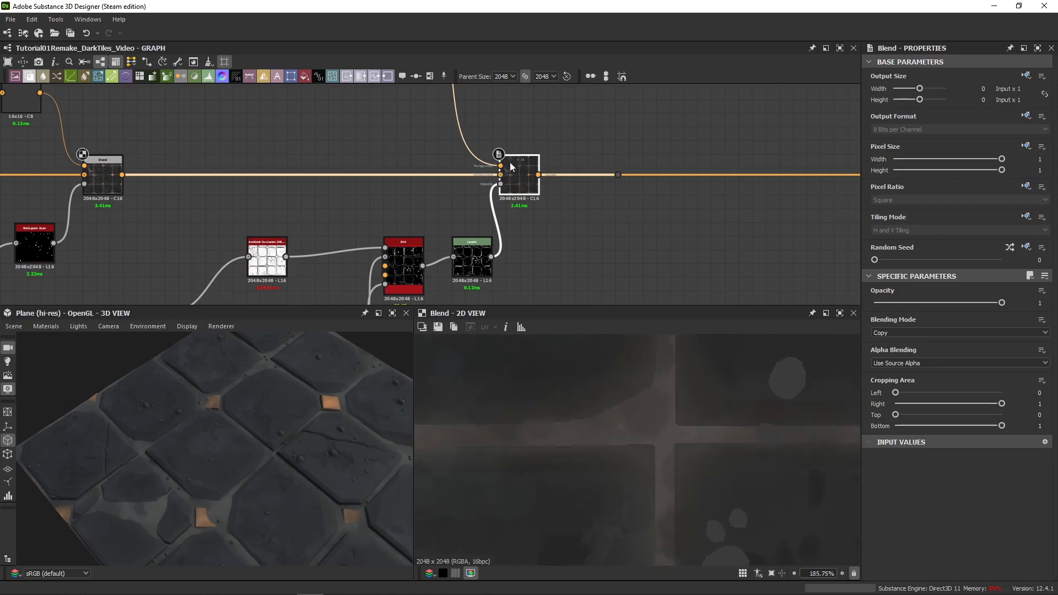
{"action": "double_click", "coordinate": [527, 175]}
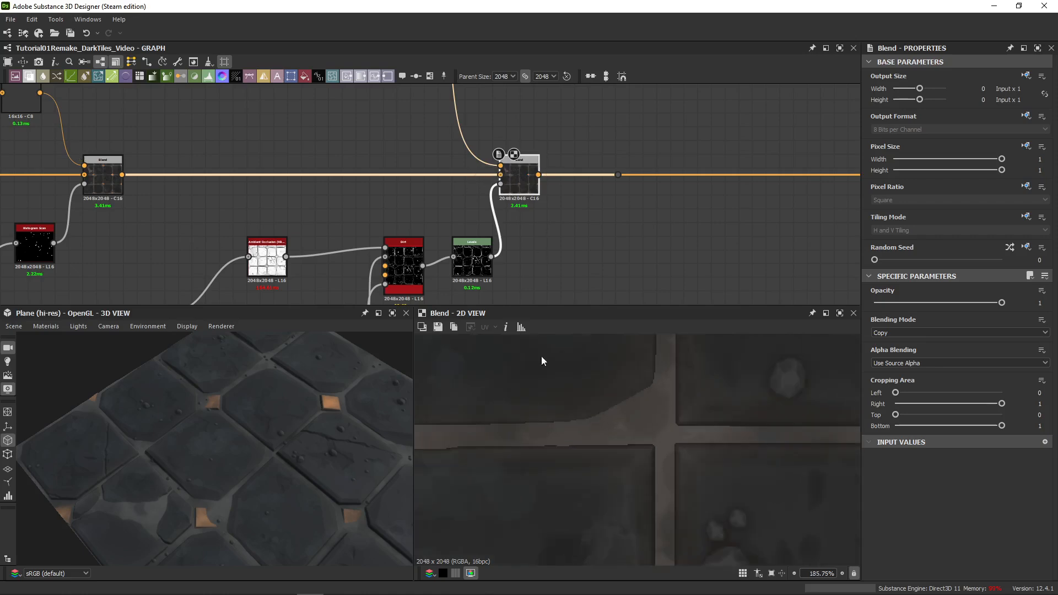
{"action": "scroll", "coordinate": [552, 428], "scroll_direction": "down", "scroll_amount": 12}
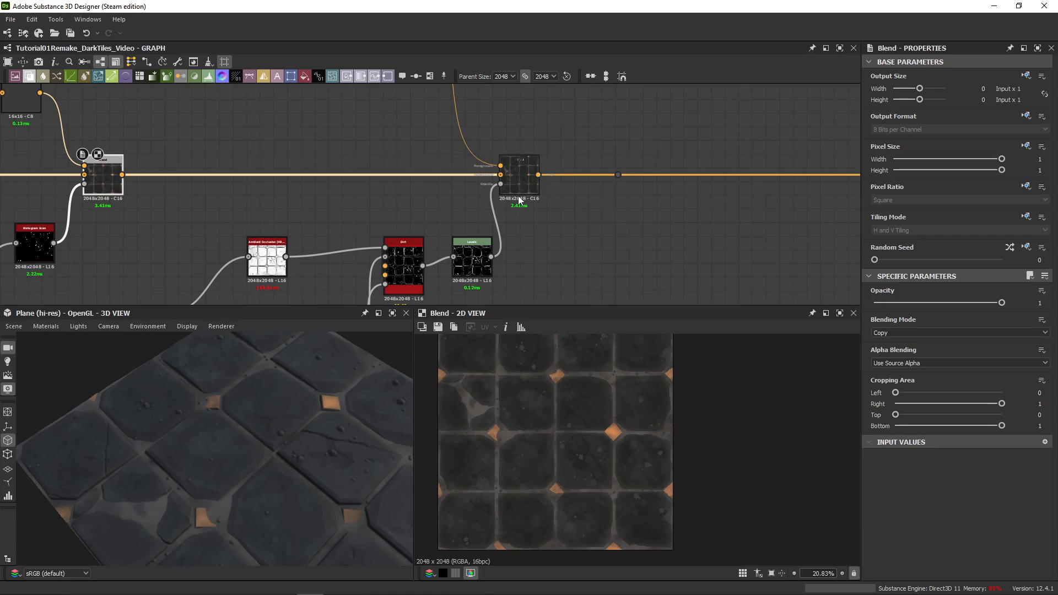
- Disable and re-enable the dirt Blend to examine its effect on the tiles in the 3D preview
{"action": "key", "text": "shift+d"}
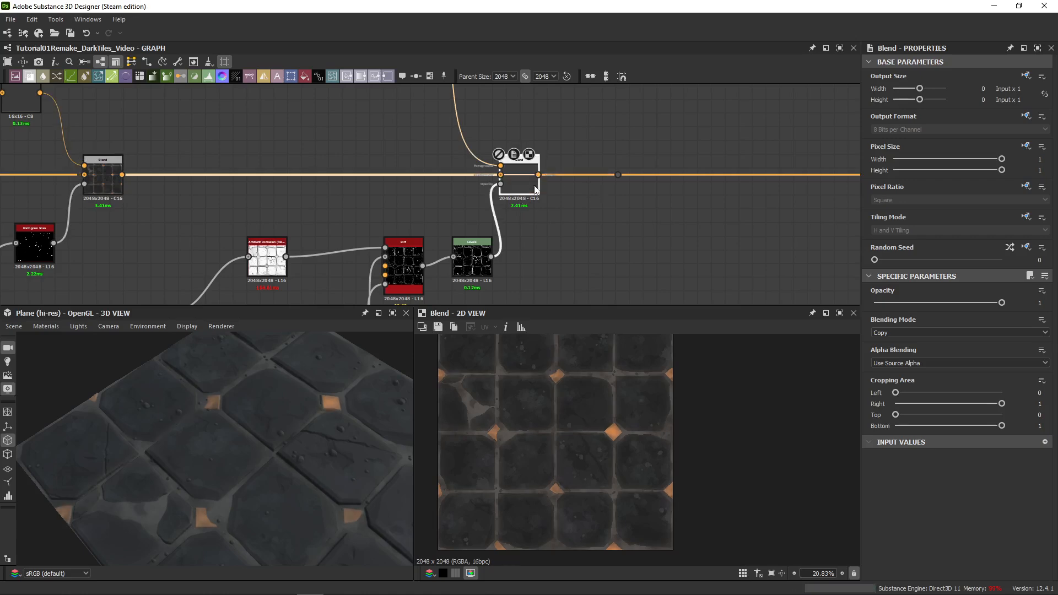
{"action": "left_click_drag", "start_coordinate": [330, 344], "coordinate": [318, 391]}
{"action": "scroll", "coordinate": [186, 399], "scroll_direction": "up", "scroll_amount": 3}
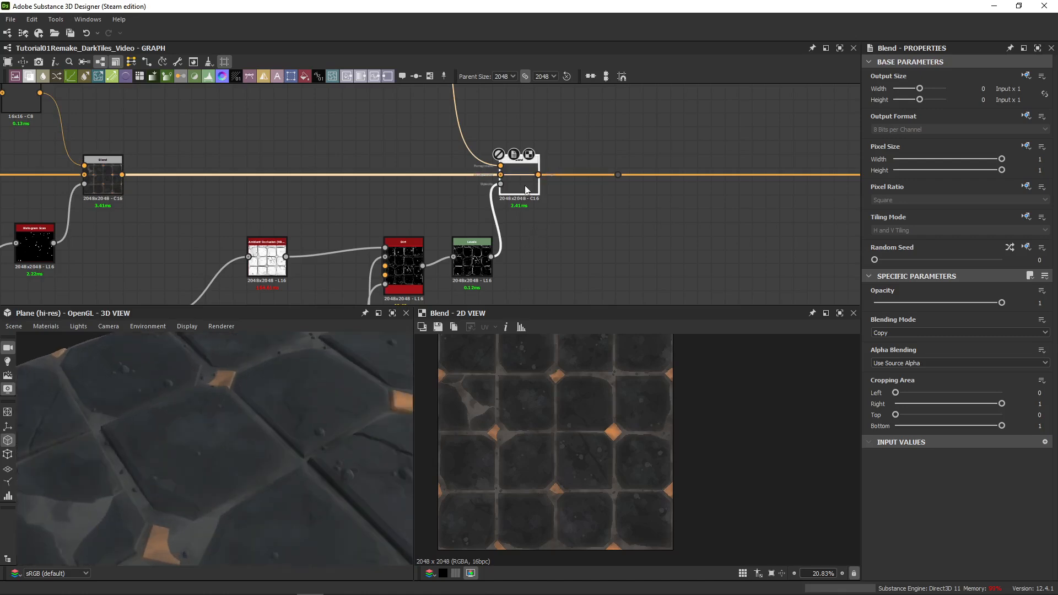
{"action": "key", "text": "shift+d"}
{"action": "scroll", "coordinate": [526, 424], "scroll_direction": "up", "scroll_amount": 4}
{"action": "scroll", "coordinate": [504, 436], "scroll_direction": "up", "scroll_amount": 3}
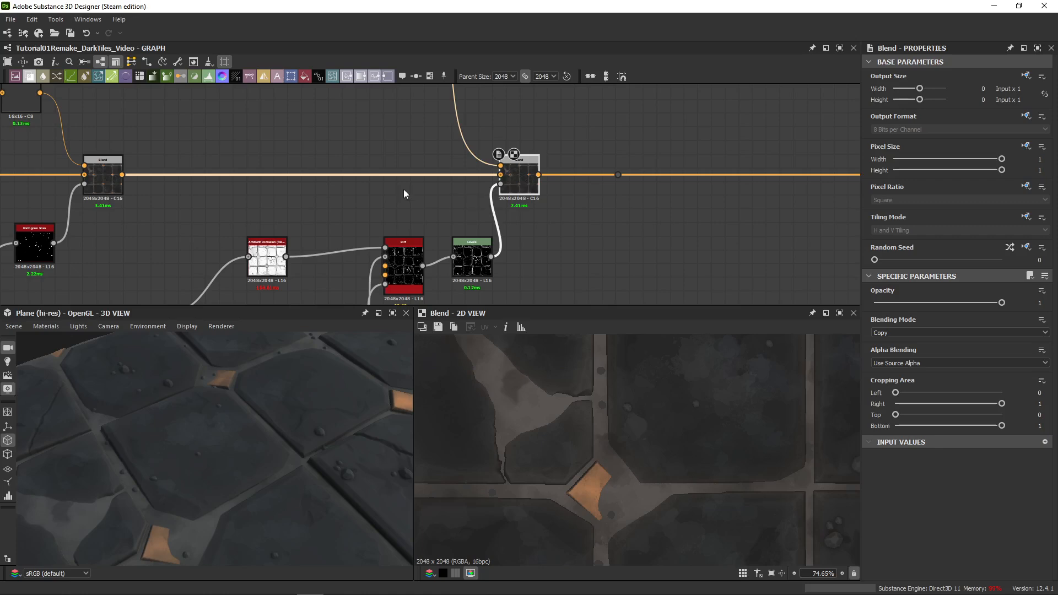
- Alternate between the dirt Blend and the preceding Blend around an orange corner stone to examine the color difference
{"action": "left_click", "coordinate": [103, 180]}
{"action": "left_click", "coordinate": [520, 184]}
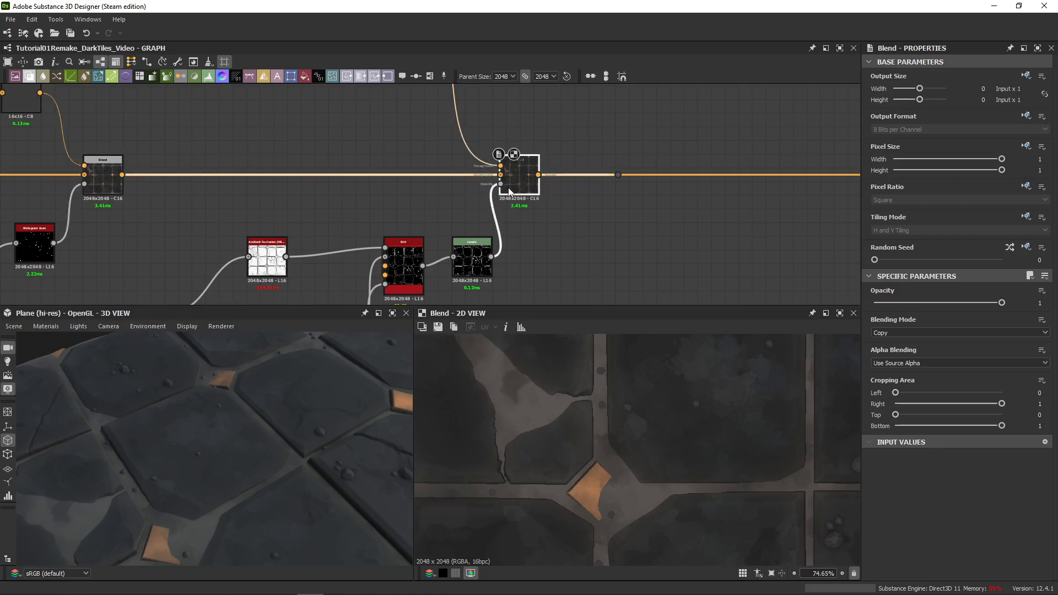
{"action": "key", "text": "shift+d"}
{"action": "left_click", "coordinate": [111, 183]}
{"action": "key", "text": "shift+d"}
{"action": "double_click", "coordinate": [526, 187]}
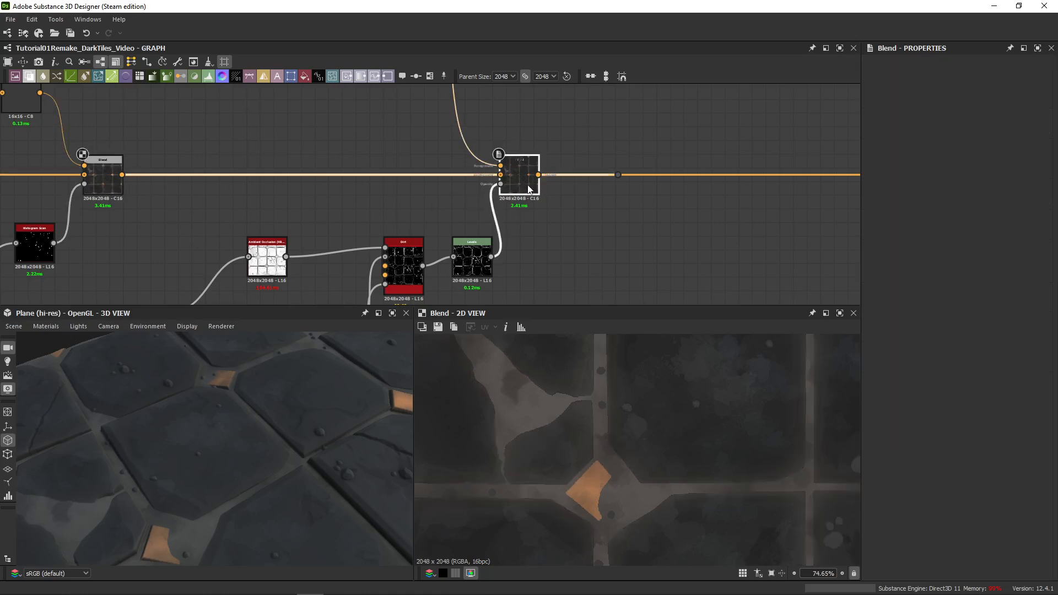
{"action": "double_click", "coordinate": [103, 181]}
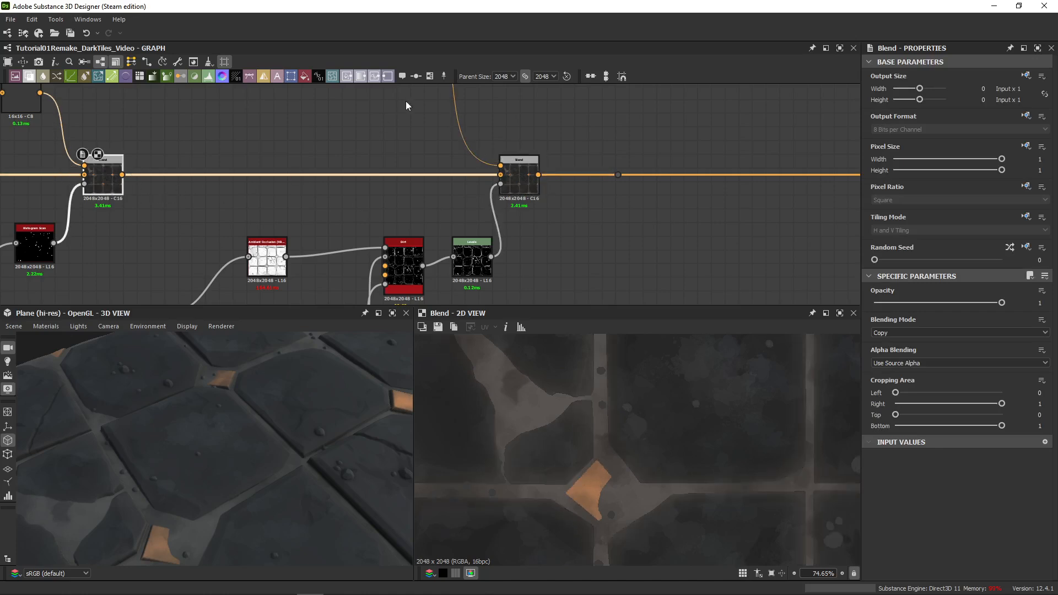
{"action": "left_click", "coordinate": [534, 191]}
{"action": "double_click", "coordinate": [534, 190]}
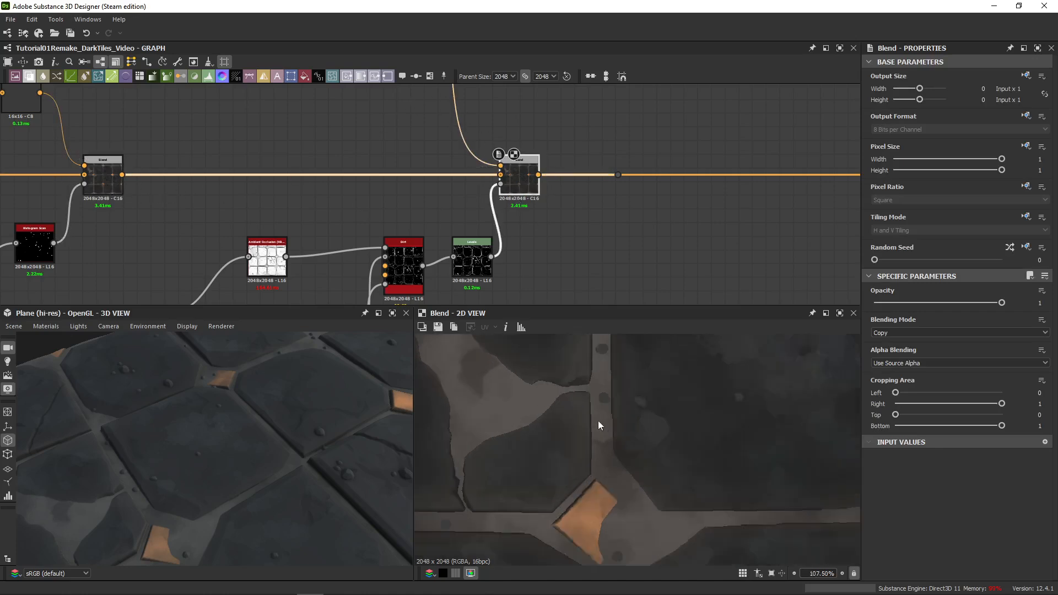
- Inspect the dirt along the tile edges and gaps at high magnification, checking against the preceding Blend's output
{"action": "scroll", "coordinate": [598, 421], "scroll_direction": "up", "scroll_amount": 8}
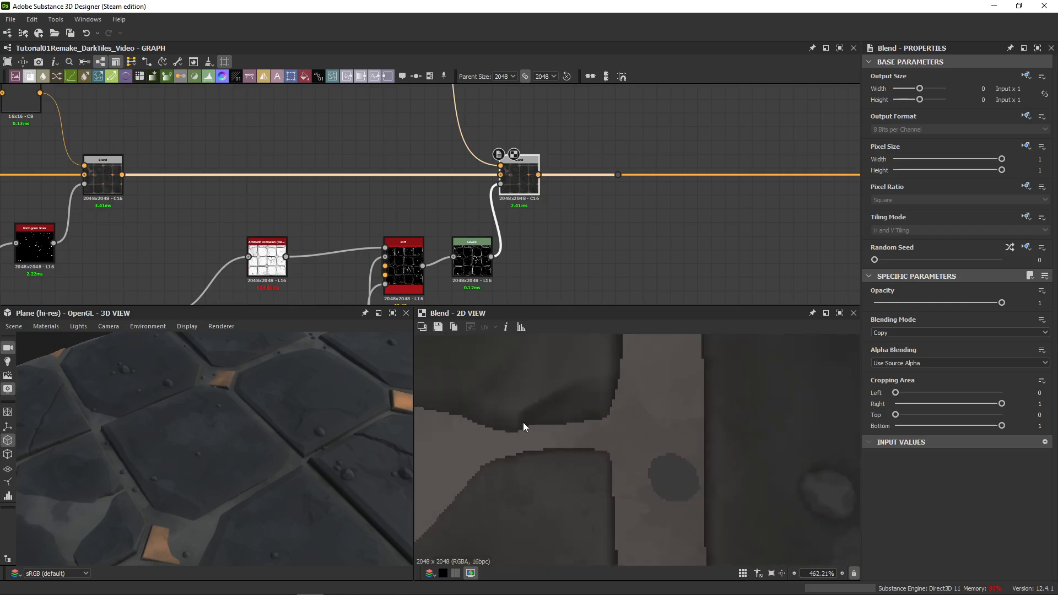
{"action": "scroll", "coordinate": [631, 408], "scroll_direction": "down", "scroll_amount": 2}
{"action": "middle_click_drag", "start_coordinate": [638, 465], "coordinate": [468, 406]}
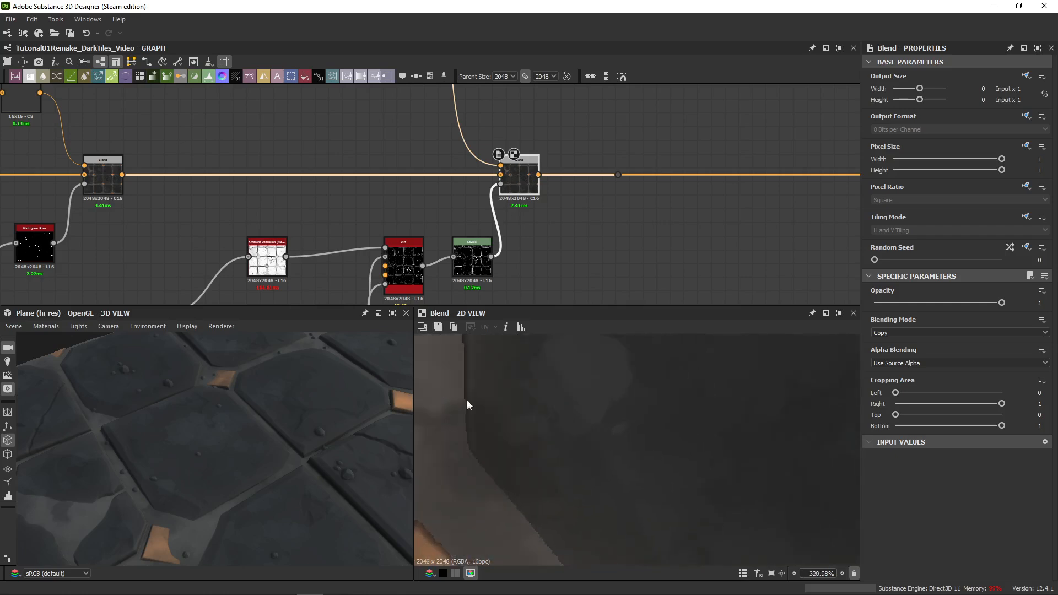
{"action": "scroll", "coordinate": [467, 406], "scroll_direction": "down", "scroll_amount": 3}
{"action": "double_click", "coordinate": [110, 185]}
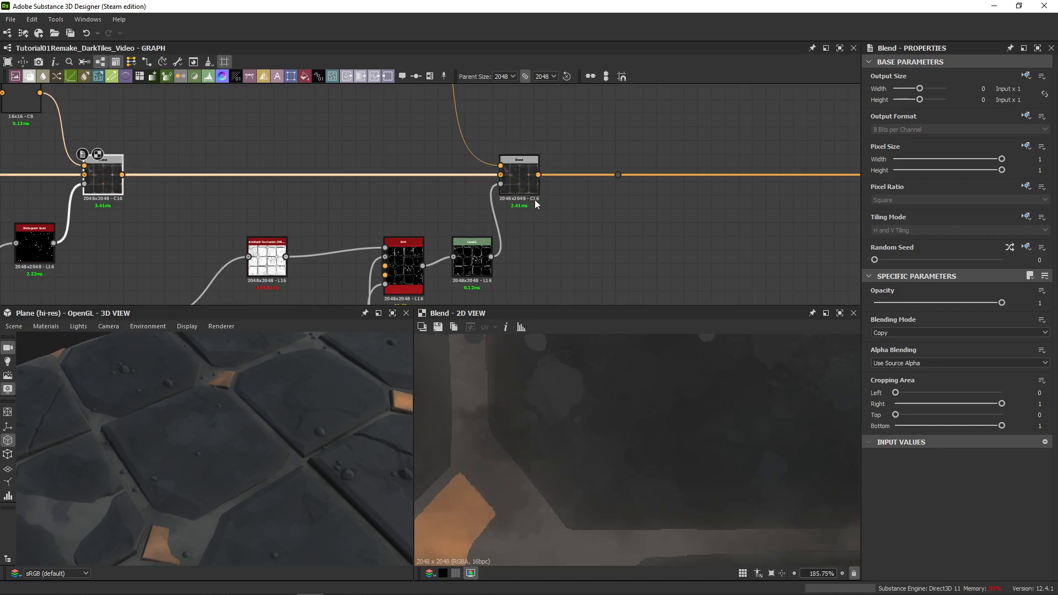
{"action": "double_click", "coordinate": [515, 187]}
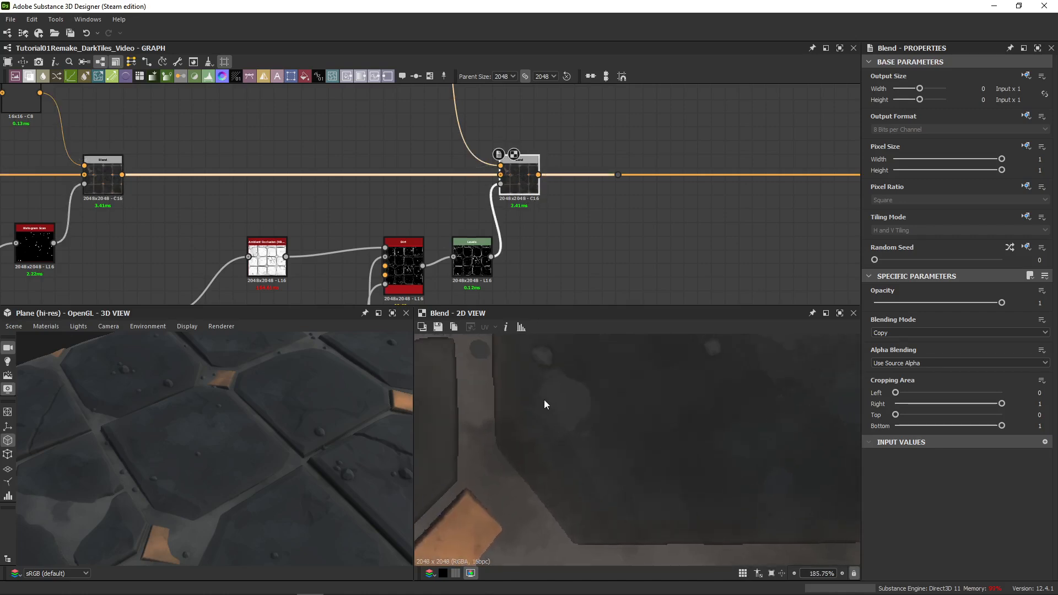
{"action": "middle_click_drag", "start_coordinate": [591, 507], "coordinate": [539, 441]}
{"action": "middle_click_drag", "start_coordinate": [614, 465], "coordinate": [571, 455]}
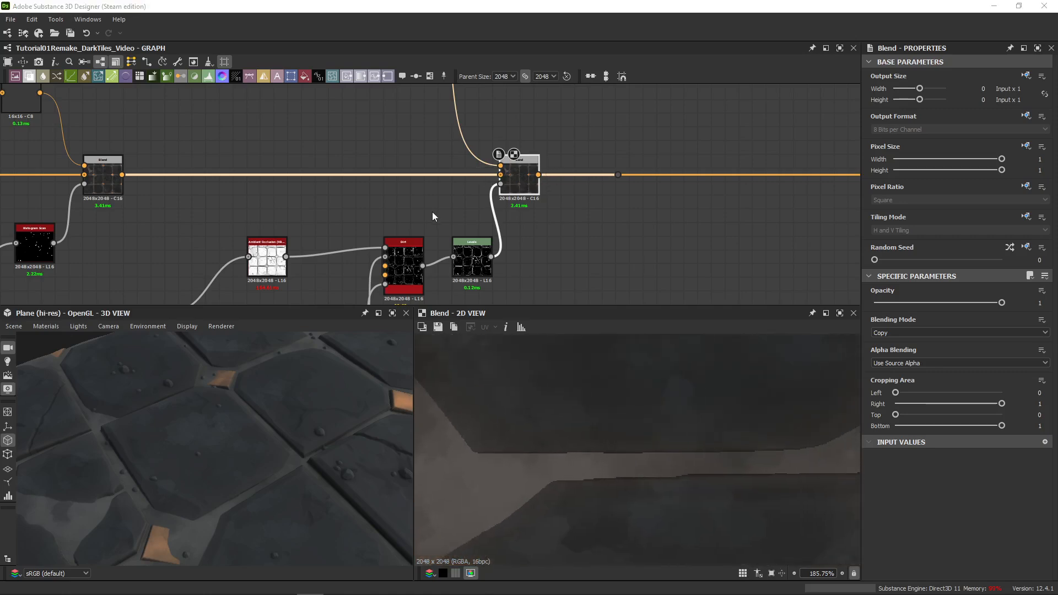
- Review the whole base color chain of the graph, from the earlier masks and Blends to the output
{"action": "middle_click_drag", "start_coordinate": [655, 151], "coordinate": [384, 210]}
{"action": "scroll", "coordinate": [383, 210], "scroll_direction": "down", "scroll_amount": 3}
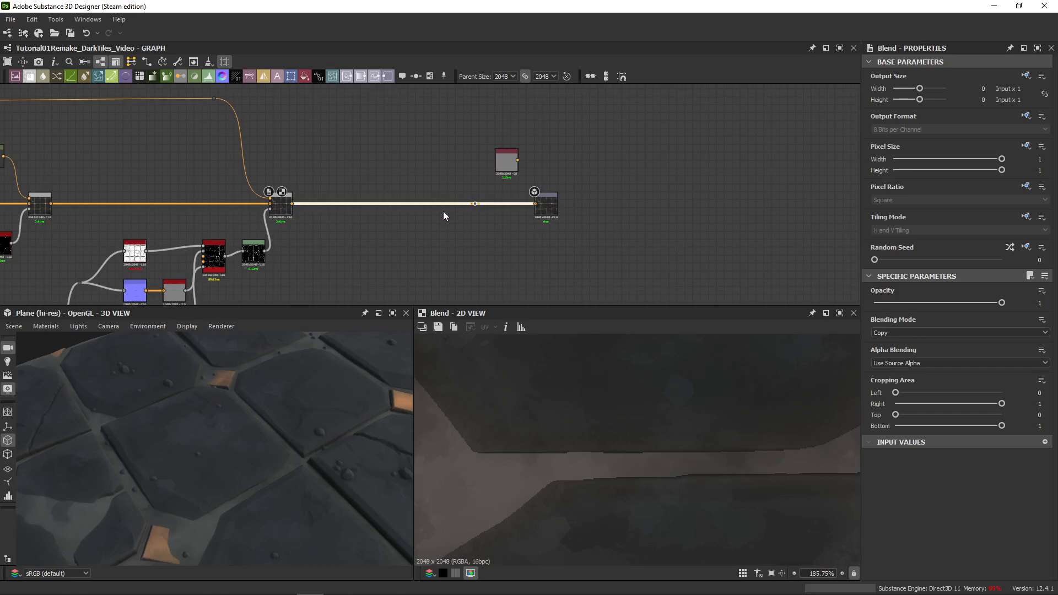
{"action": "scroll", "coordinate": [281, 221], "scroll_direction": "down", "scroll_amount": 5}
{"action": "middle_click_drag", "start_coordinate": [217, 224], "coordinate": [491, 165]}
{"action": "scroll", "coordinate": [388, 219], "scroll_direction": "down", "scroll_amount": 4}
{"action": "middle_click_drag", "start_coordinate": [389, 218], "coordinate": [651, 148]}
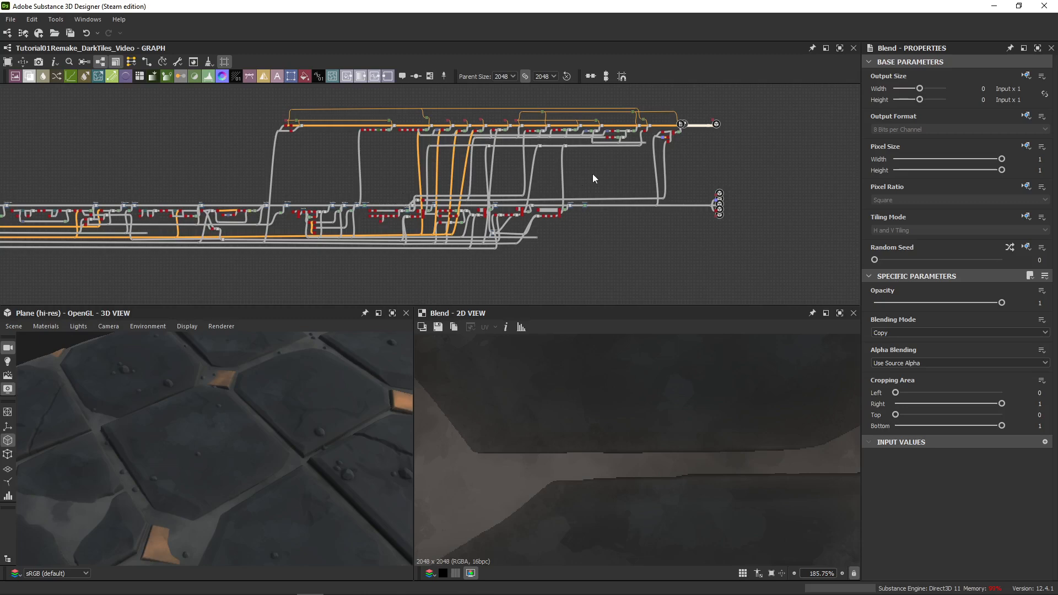
{"action": "scroll", "coordinate": [593, 178], "scroll_direction": "up", "scroll_amount": 3}
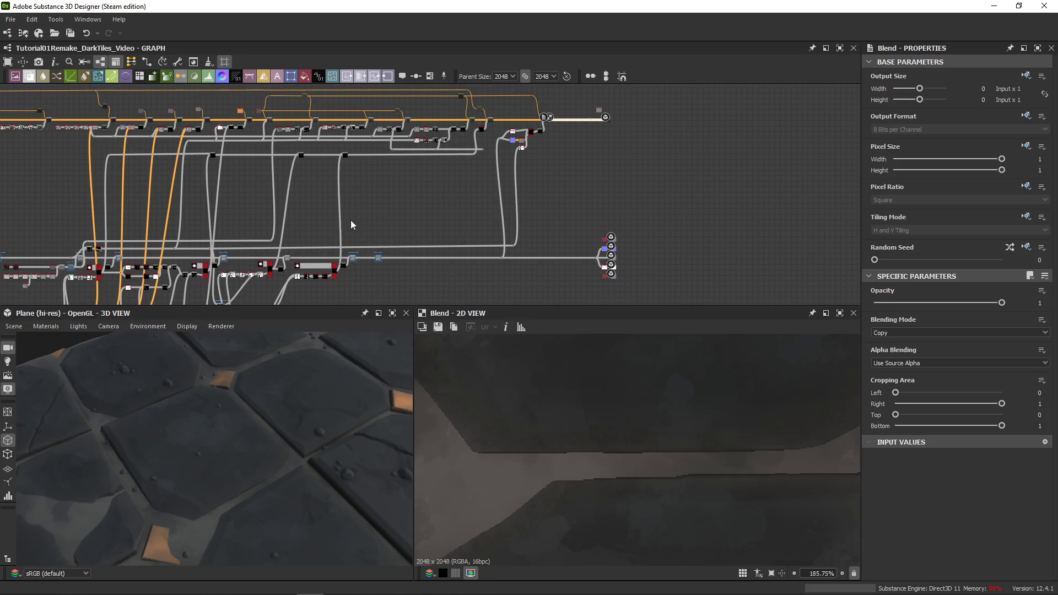
{"action": "scroll", "coordinate": [540, 144], "scroll_direction": "up", "scroll_amount": 3}
{"action": "middle_click_drag", "start_coordinate": [543, 142], "coordinate": [455, 200]}
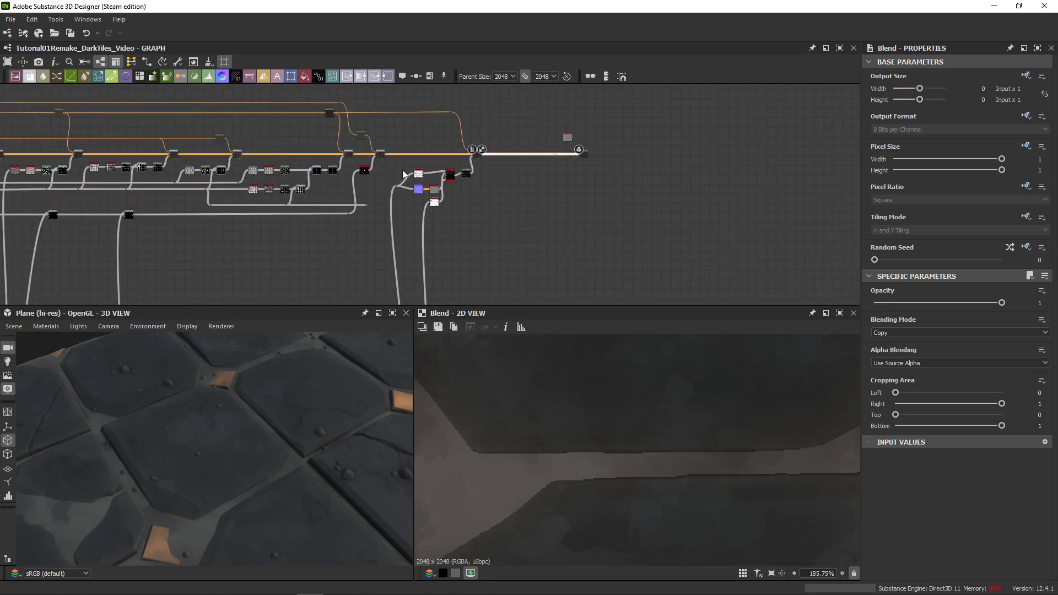
{"action": "middle_click_drag", "start_coordinate": [315, 231], "coordinate": [532, 280]}
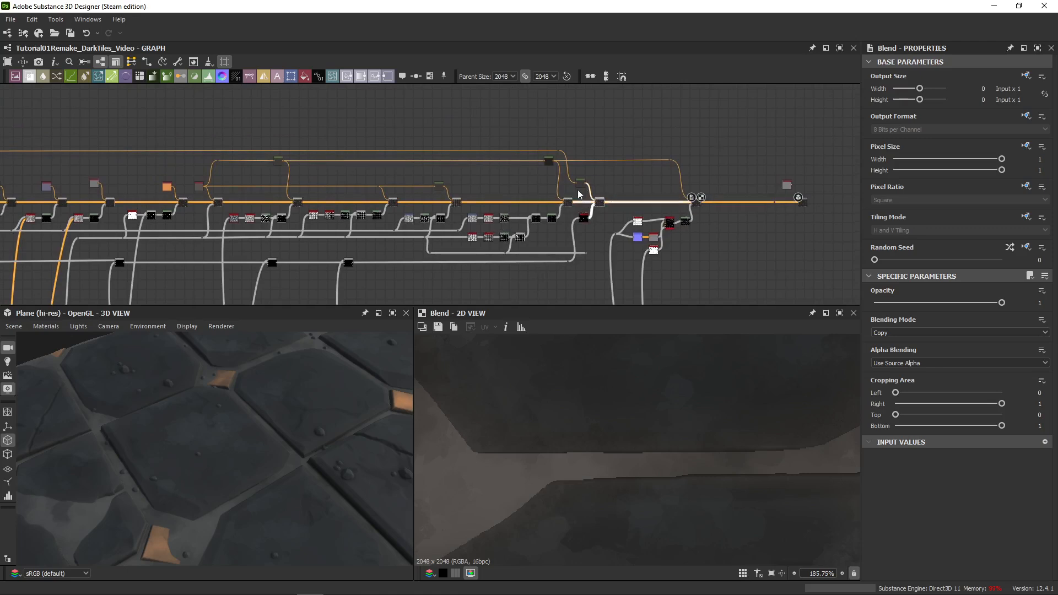
{"action": "middle_click_drag", "start_coordinate": [82, 180], "coordinate": [330, 154]}
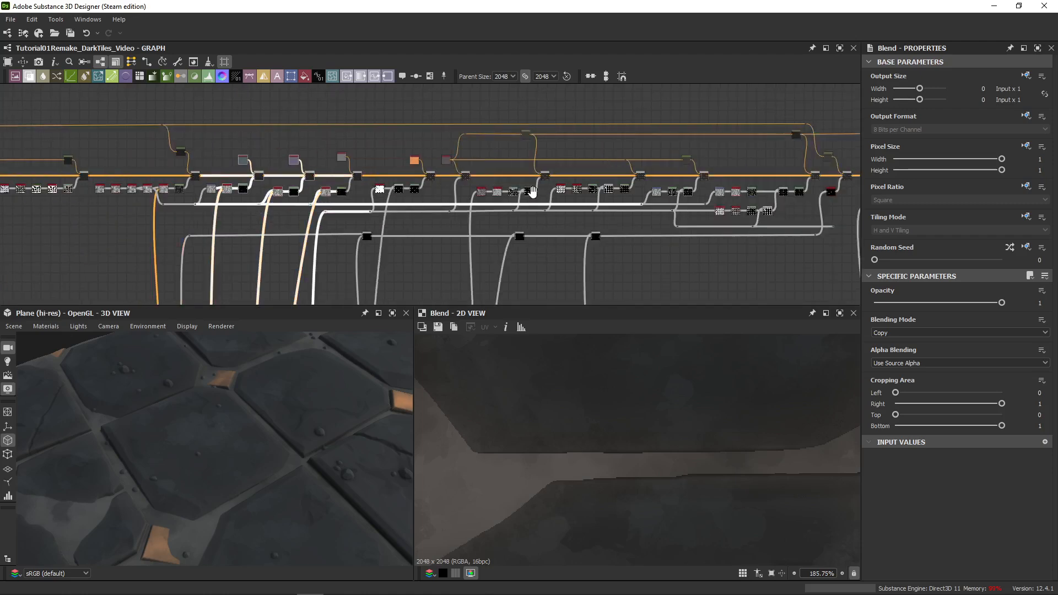
{"action": "middle_click_drag", "start_coordinate": [525, 186], "coordinate": [170, 204]}
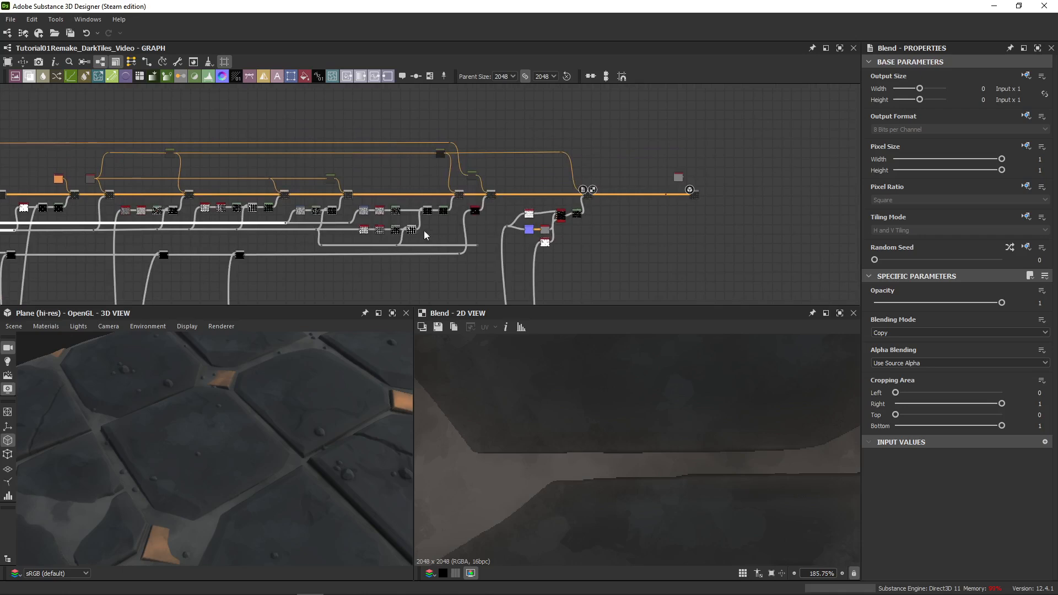
{"action": "scroll", "coordinate": [545, 218], "scroll_direction": "up", "scroll_amount": 3}
{"action": "middle_click_drag", "start_coordinate": [498, 192], "coordinate": [436, 195]}
{"action": "scroll", "coordinate": [441, 146], "scroll_direction": "down", "scroll_amount": 1}
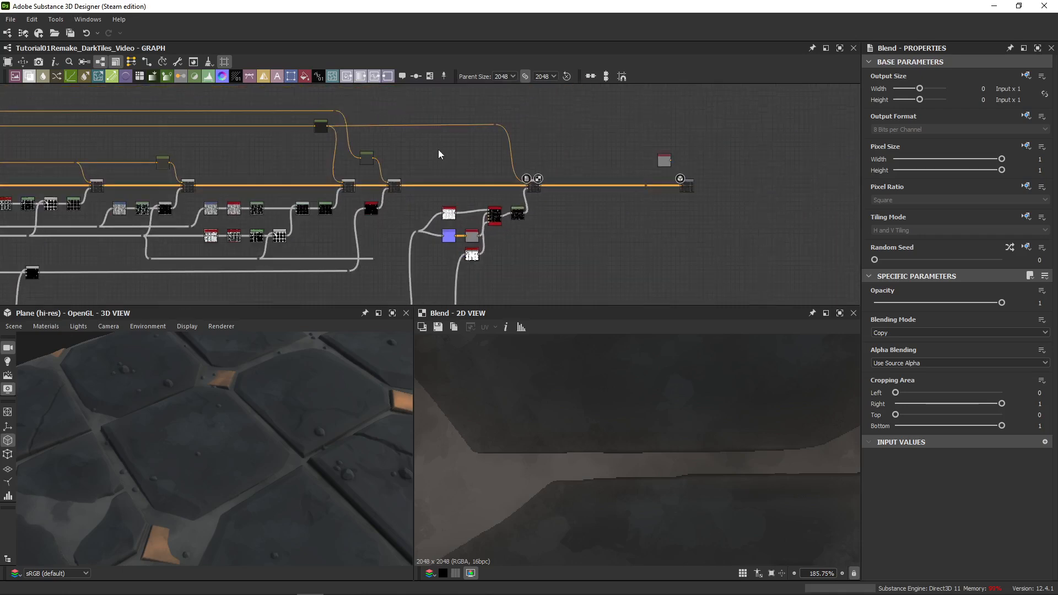
{"action": "scroll", "coordinate": [549, 176], "scroll_direction": "up", "scroll_amount": 3}
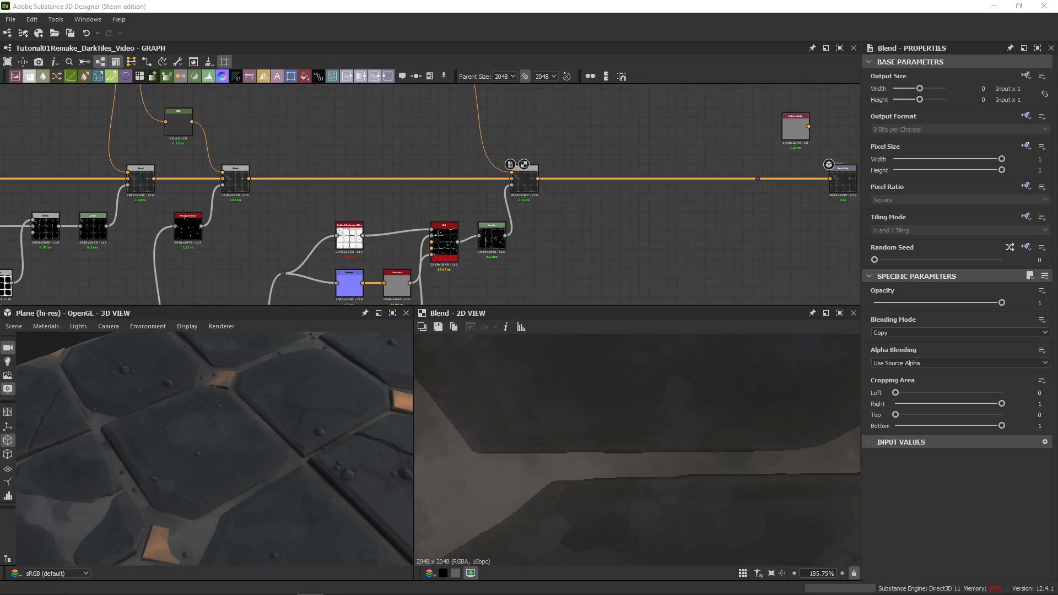
- Add a dot on the final height link and branch it into a new Normal node beside the dirt mask nodes
{"action": "scroll", "coordinate": [342, 154], "scroll_direction": "down", "scroll_amount": 5}
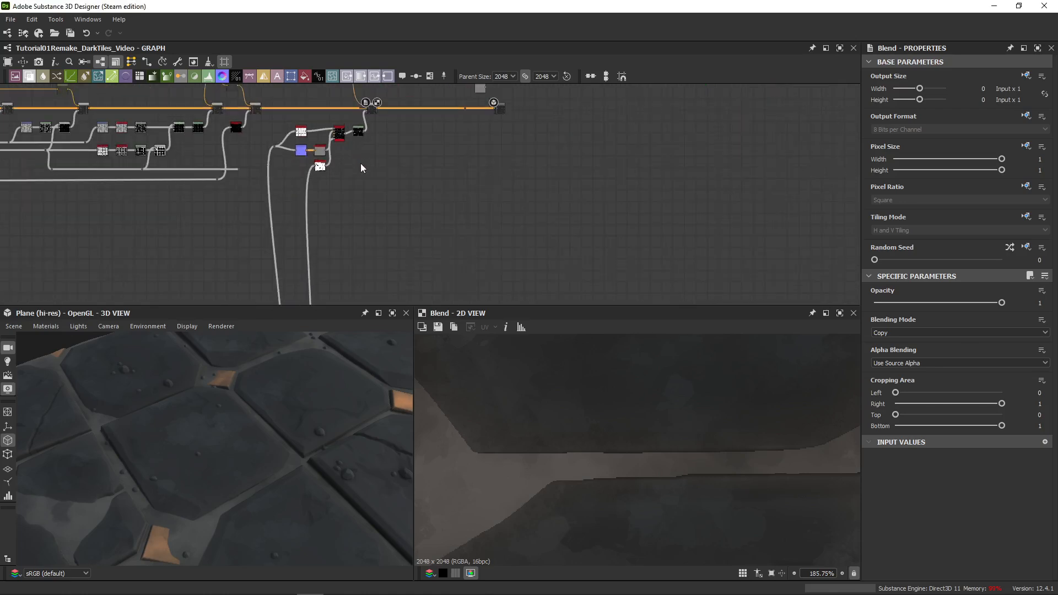
{"action": "scroll", "coordinate": [374, 193], "scroll_direction": "down", "scroll_amount": 6}
{"action": "scroll", "coordinate": [371, 248], "scroll_direction": "up", "scroll_amount": 5}
{"action": "double_click", "coordinate": [368, 277]}
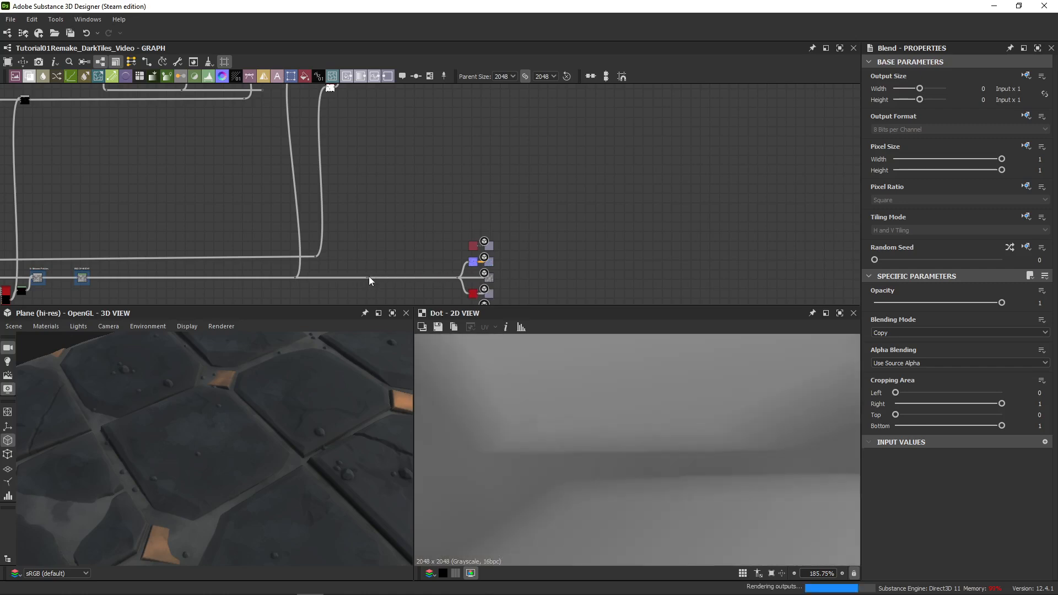
{"action": "left_click", "coordinate": [370, 277]}
{"action": "middle_click_drag", "start_coordinate": [376, 128], "coordinate": [382, 263]}
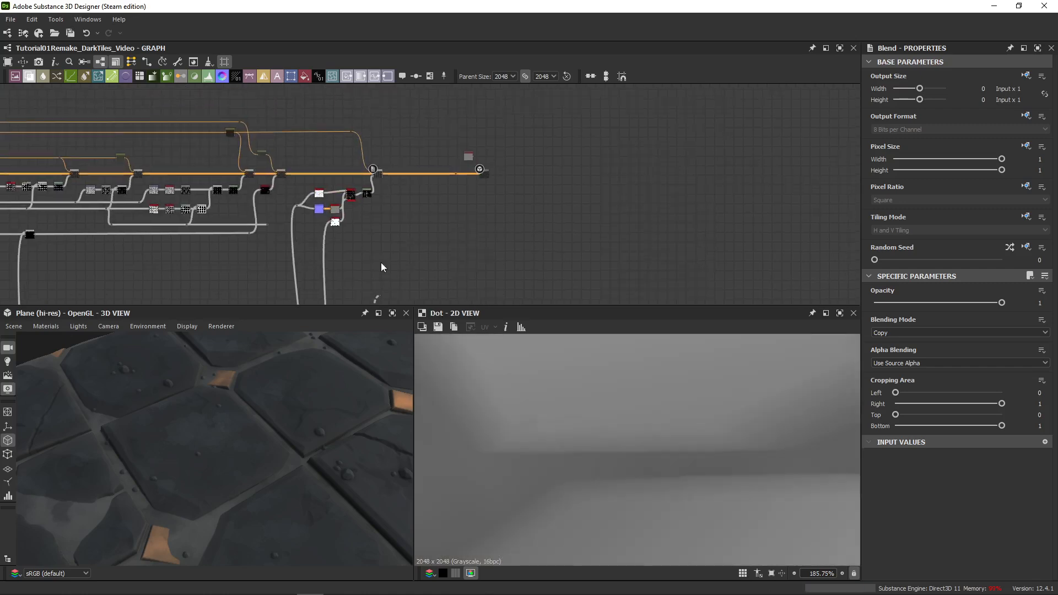
{"action": "left_click", "coordinate": [392, 203]}
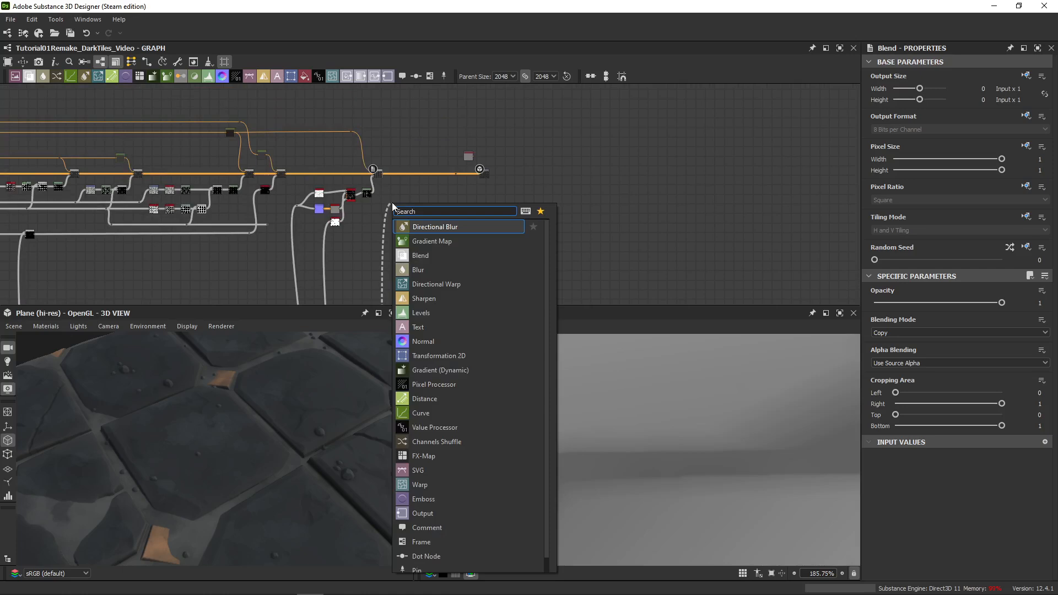
{"action": "type", "text": "normal"}
{"action": "key", "text": "Return"}
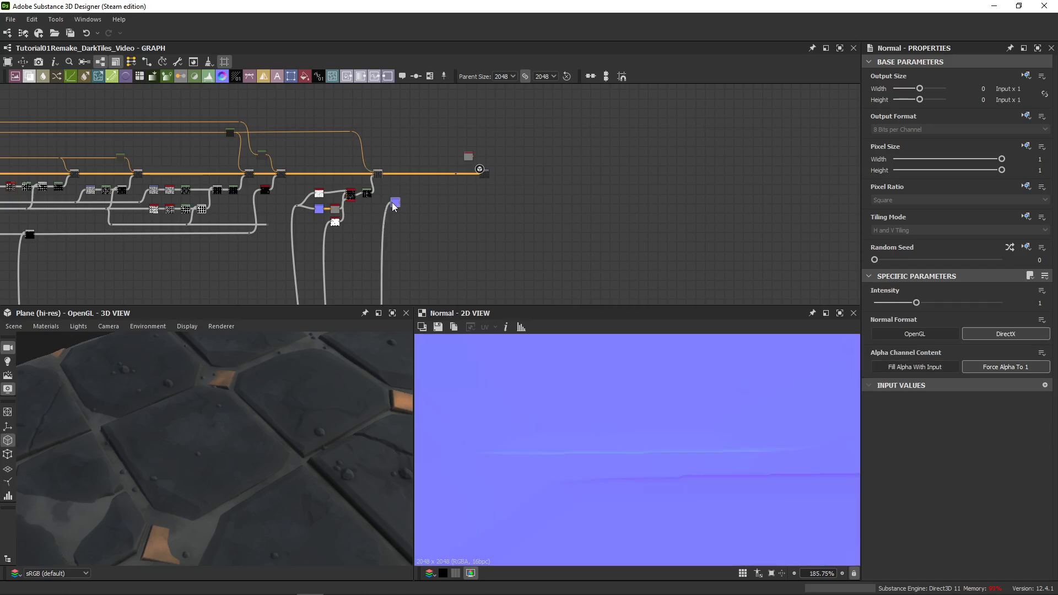
- Reposition the new Normal node slightly and set its intensity to 25
{"action": "scroll", "coordinate": [384, 211], "scroll_direction": "up", "scroll_amount": 3}
{"action": "left_click_drag", "start_coordinate": [384, 211], "coordinate": [384, 218]}
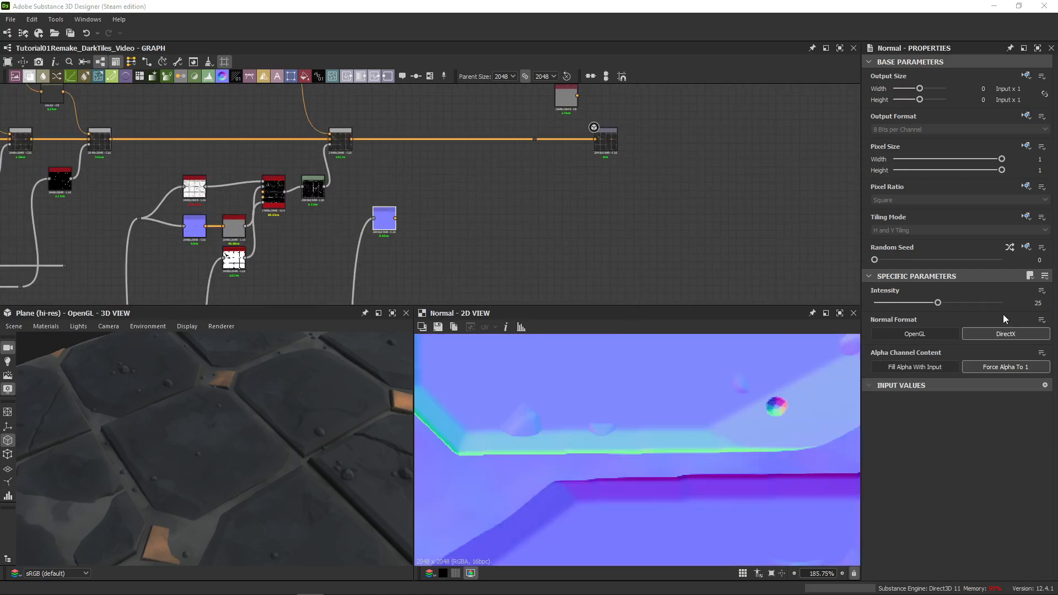
{"action": "left_click", "coordinate": [1039, 302]}
{"action": "left_click", "coordinate": [391, 220]}
{"action": "left_click", "coordinate": [1042, 304]}
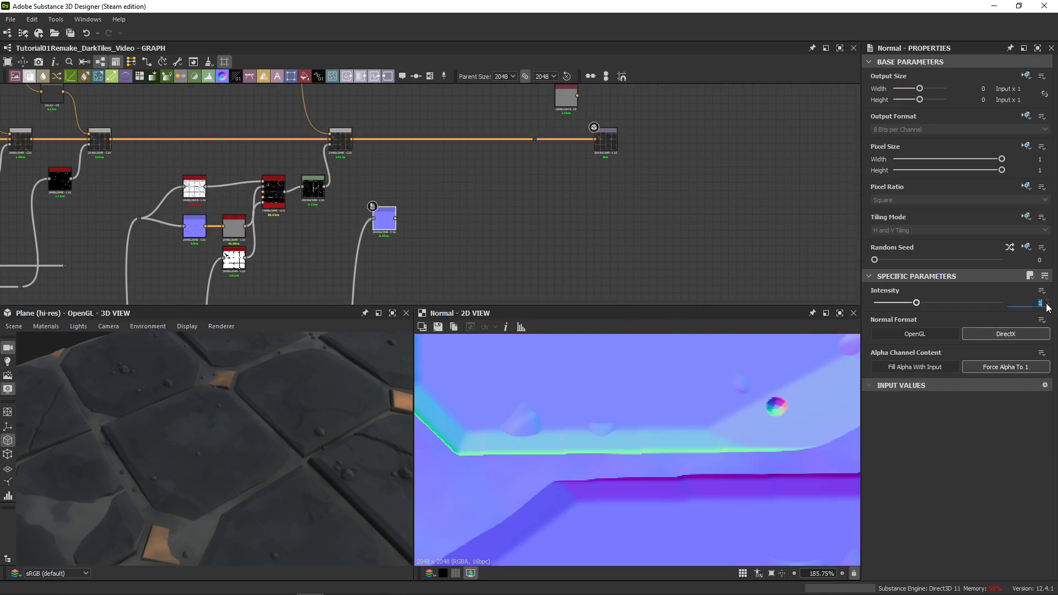
{"action": "type", "text": "25"}
{"action": "key", "text": "Return"}
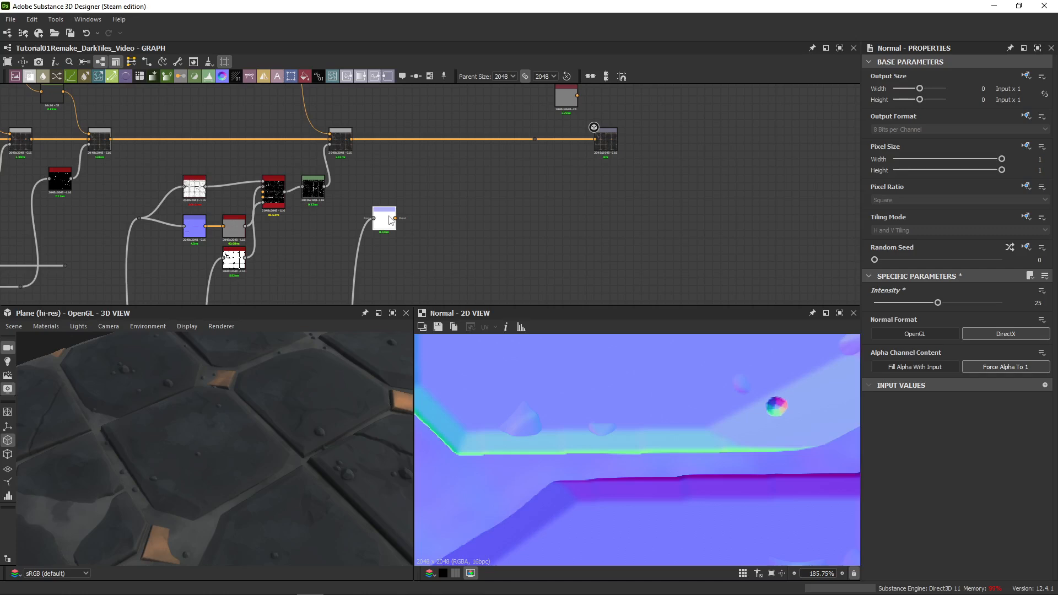
- Add a Curvature Smooth node fed by the new Normal node
{"action": "scroll", "coordinate": [390, 220], "scroll_direction": "up", "scroll_amount": 2}
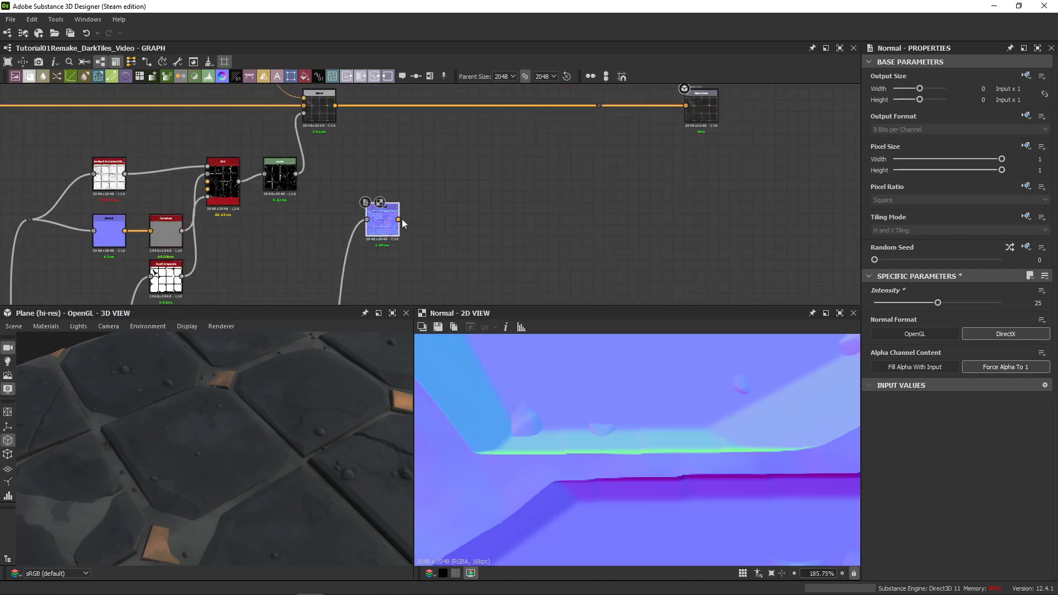
{"action": "left_click_drag", "start_coordinate": [400, 219], "coordinate": [430, 198]}
{"action": "type", "text": "curvature"}
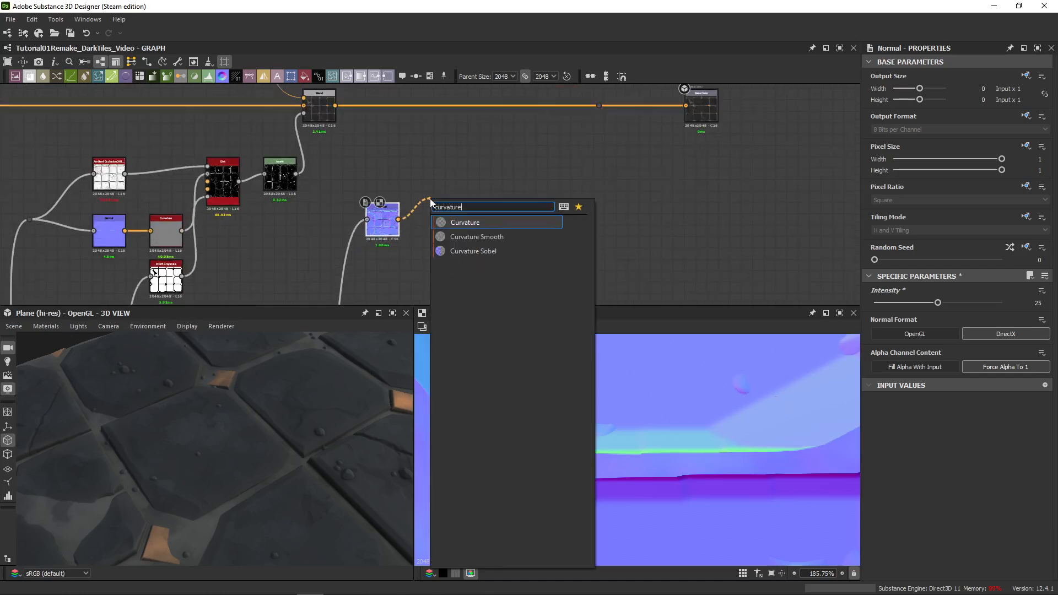
{"action": "key", "text": "Down"}
{"action": "key", "text": "Return"}
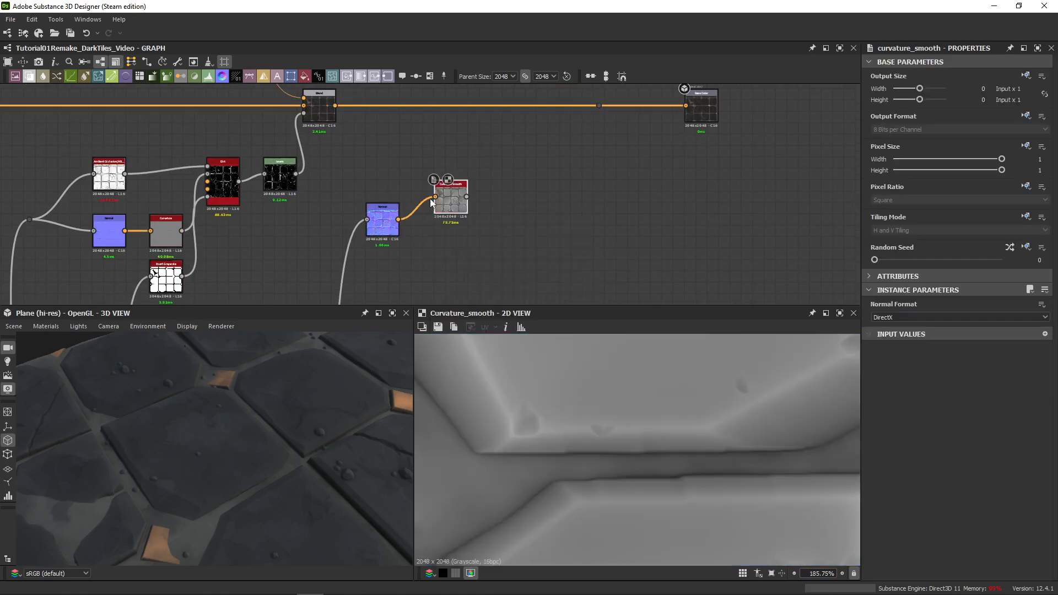
- Move the Curvature Smooth node up beside the Normal and connect a new color Gradient Map to its output
{"action": "left_click_drag", "start_coordinate": [450, 201], "coordinate": [479, 159]}
{"action": "type", "text": "grad"}
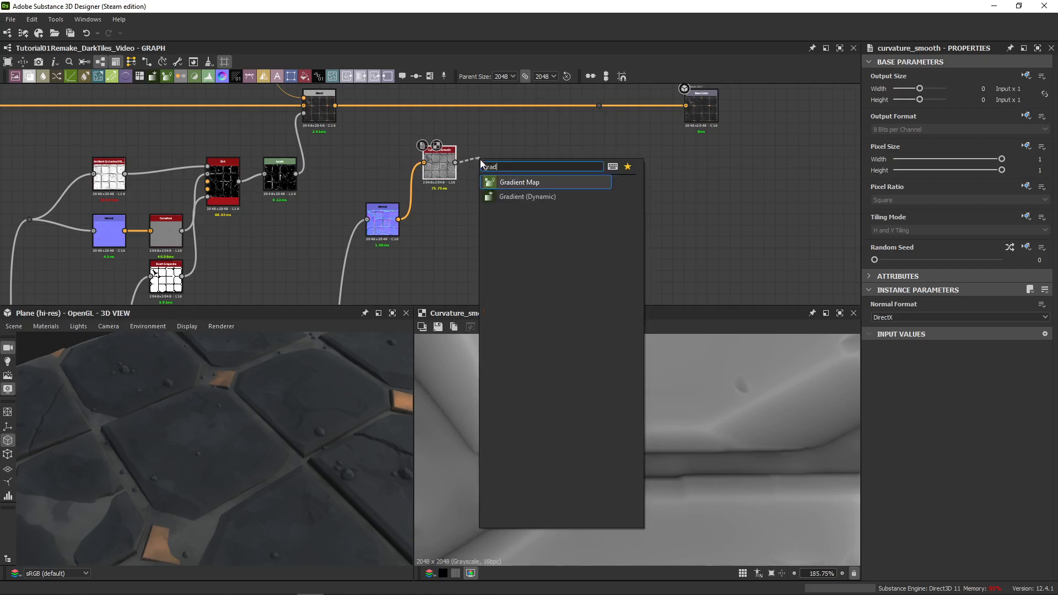
{"action": "left_click", "coordinate": [508, 181]}
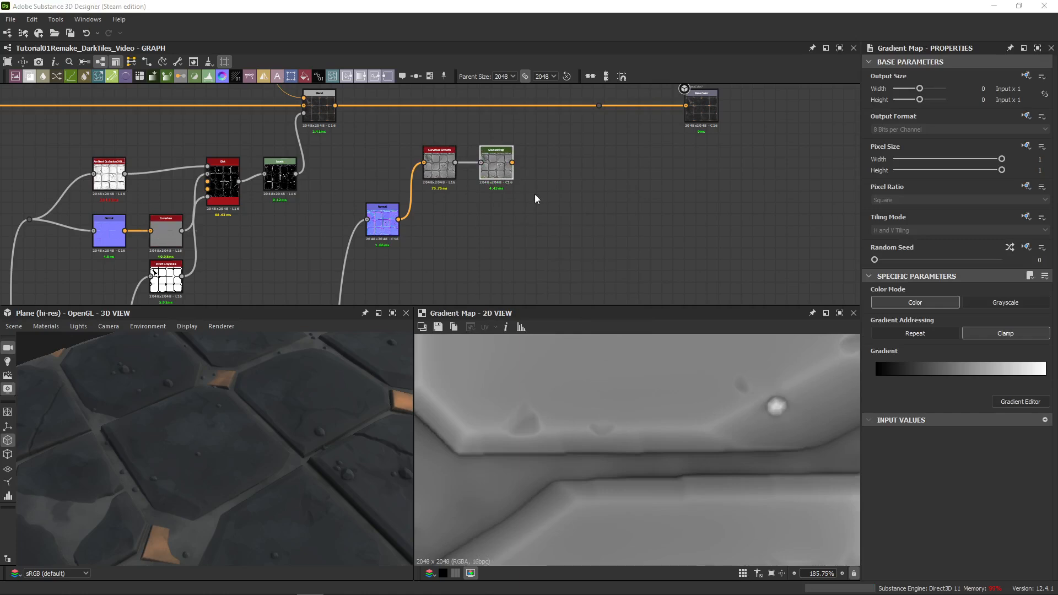
{"action": "left_click", "coordinate": [493, 177]}
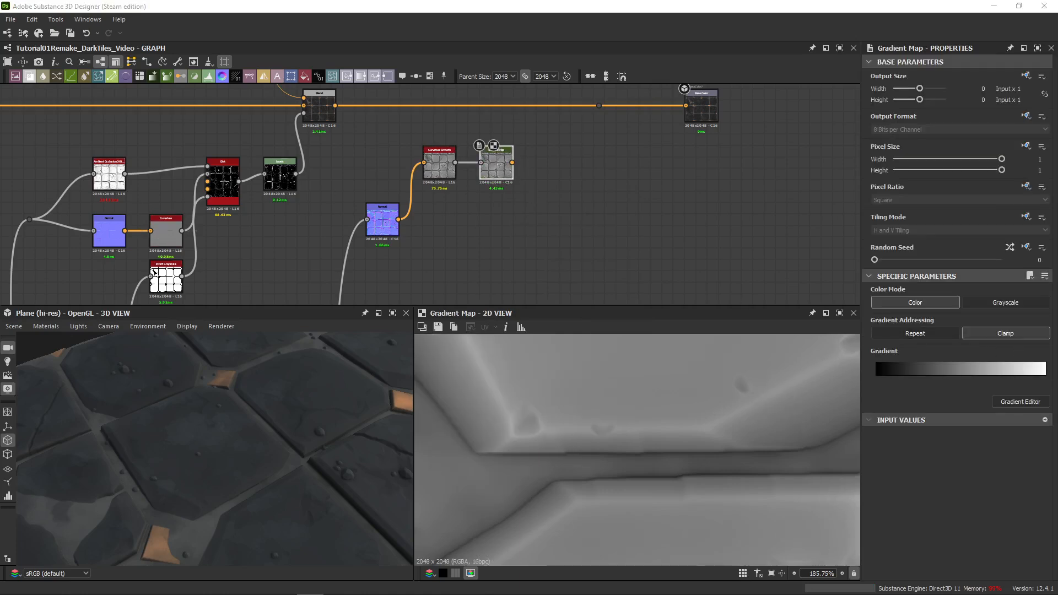
- Insert a new Blend node before the base color output, with the Gradient Map as foreground and the existing color chain as background
{"action": "middle_click_drag", "start_coordinate": [522, 119], "coordinate": [521, 163]}
{"action": "left_click", "coordinate": [522, 164]}
{"action": "key", "text": "space"}
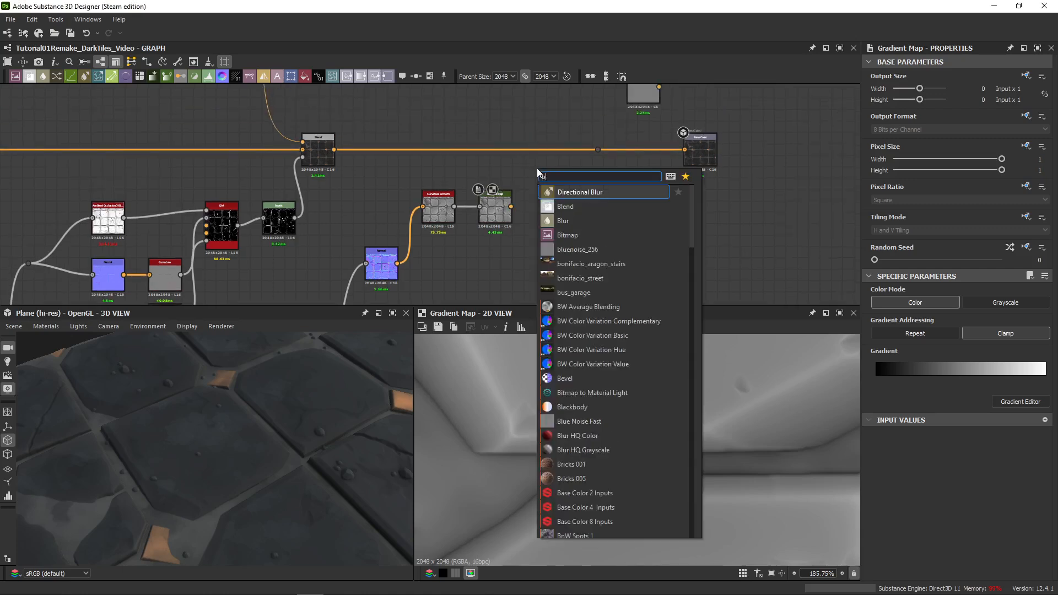
{"action": "type", "text": "blkenbd"}
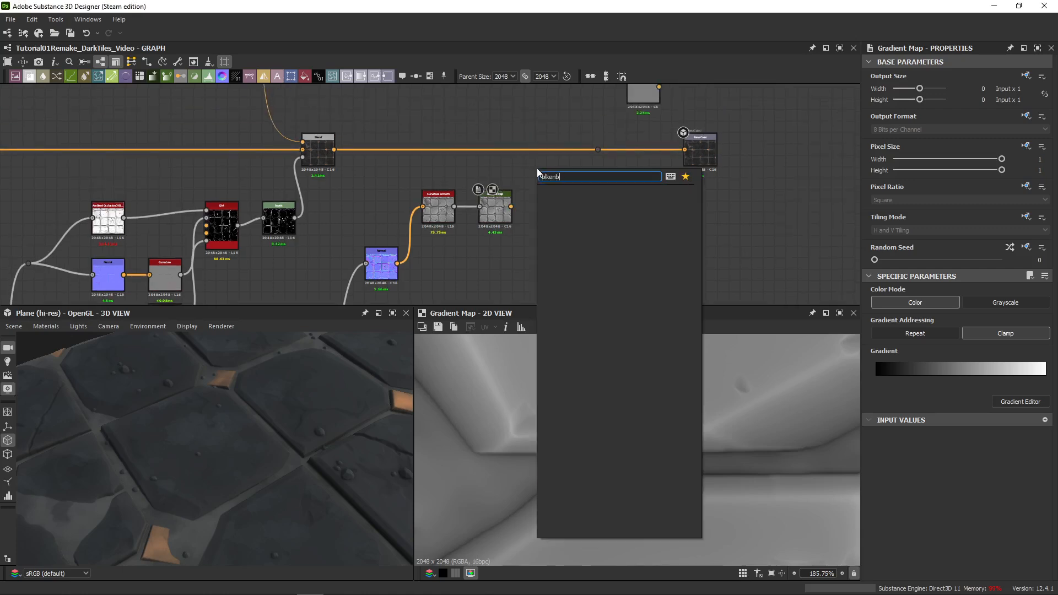
{"action": "key", "text": "Return"}
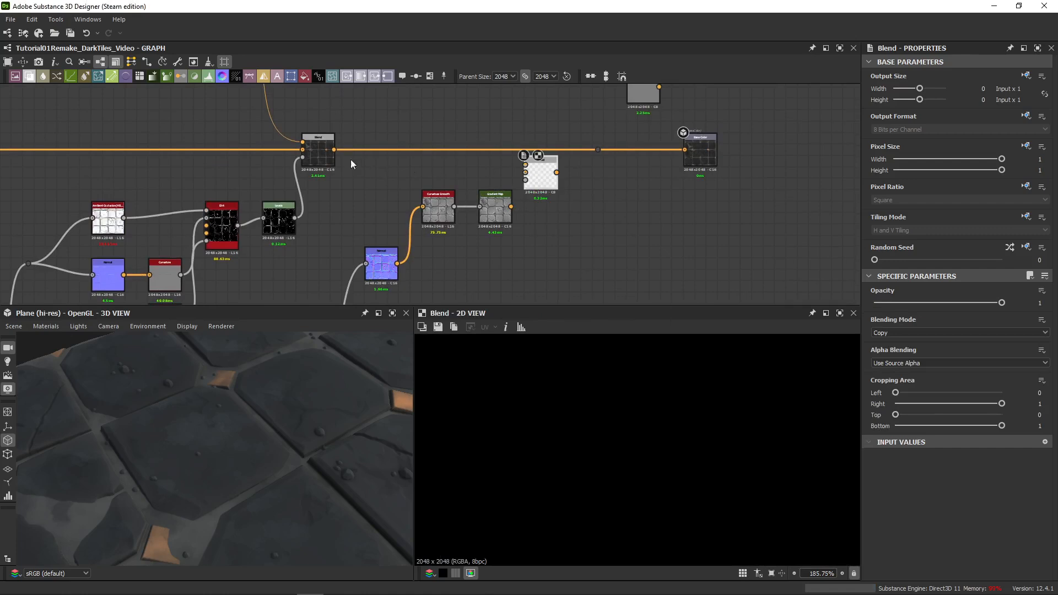
{"action": "left_click_drag", "start_coordinate": [334, 150], "coordinate": [599, 151]}
{"action": "left_click_drag", "start_coordinate": [547, 175], "coordinate": [546, 152]}
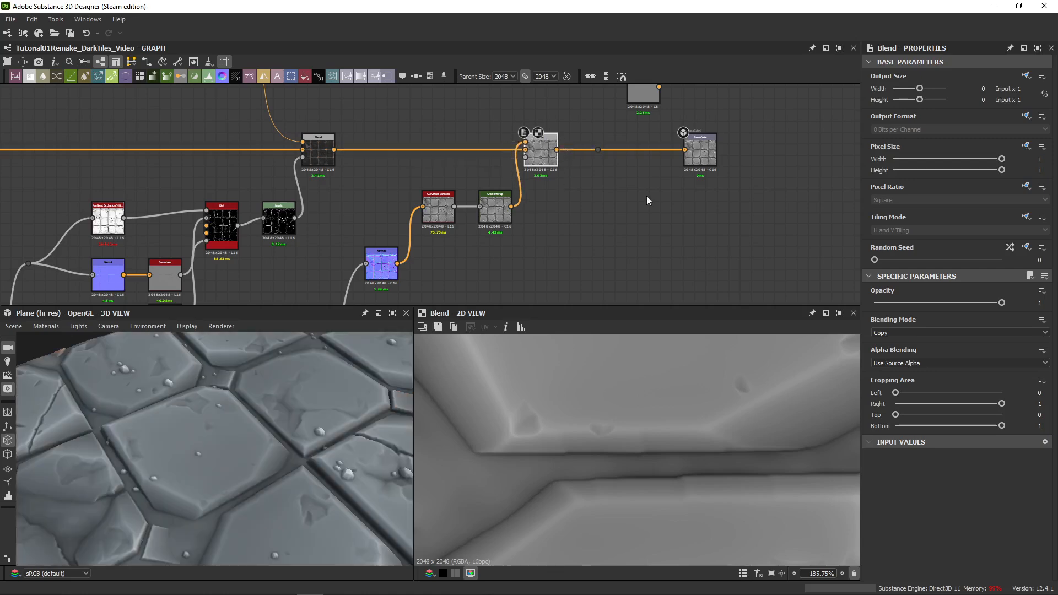
- Set the new Blend's blending mode to Overlay
{"action": "scroll", "coordinate": [313, 442], "scroll_direction": "down", "scroll_amount": 3}
{"action": "left_click_drag", "start_coordinate": [313, 442], "coordinate": [248, 405]}
{"action": "scroll", "coordinate": [249, 445], "scroll_direction": "down", "scroll_amount": 5}
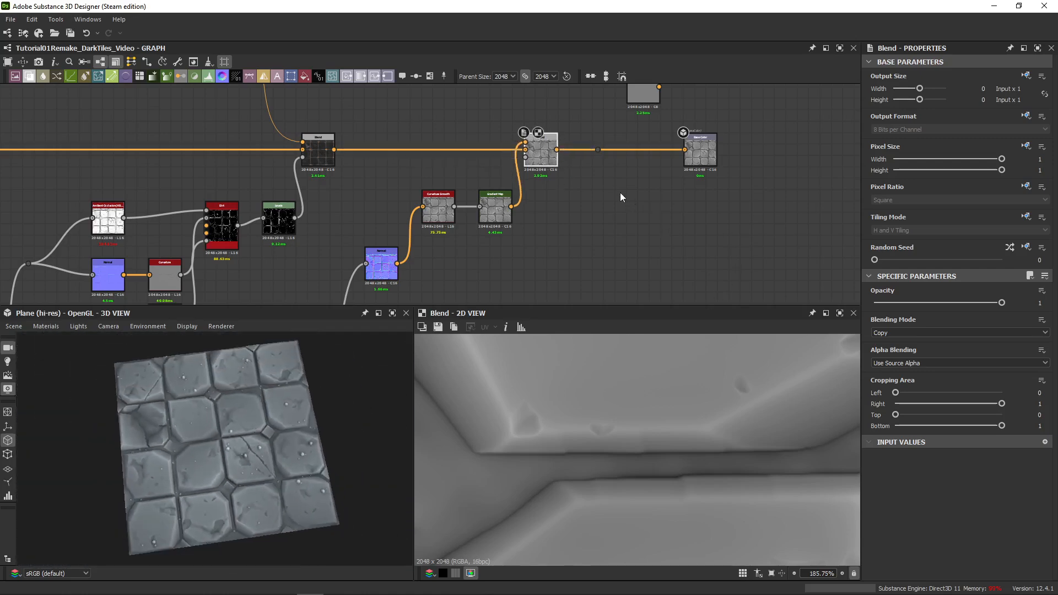
{"action": "left_click", "coordinate": [893, 333]}
{"action": "left_click", "coordinate": [896, 391]}
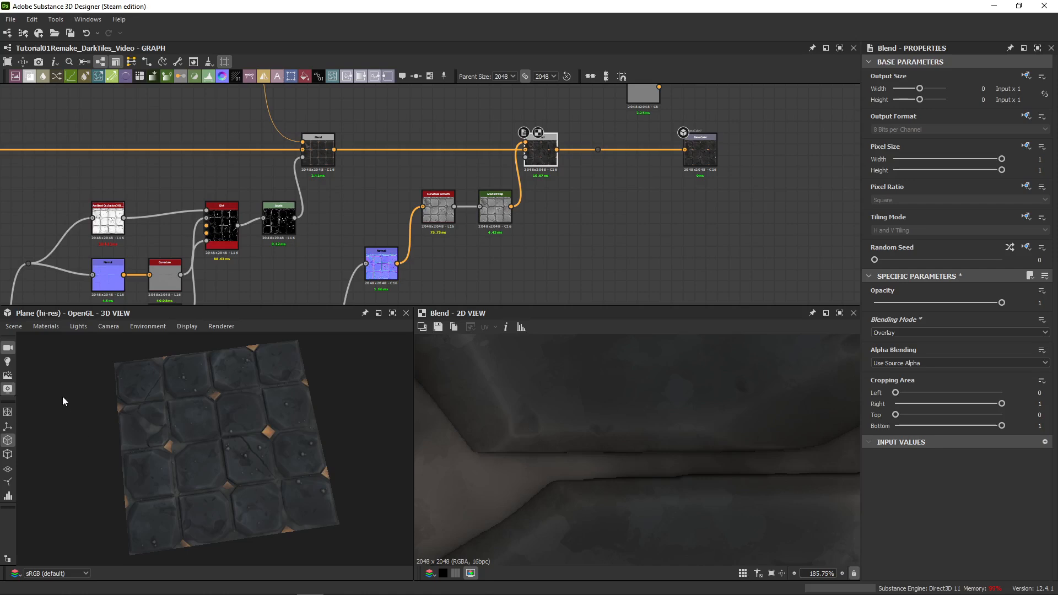
- Compare the Overlay Blend with the preceding Blend on the tile edges in both views
{"action": "scroll", "coordinate": [218, 430], "scroll_direction": "up", "scroll_amount": 5}
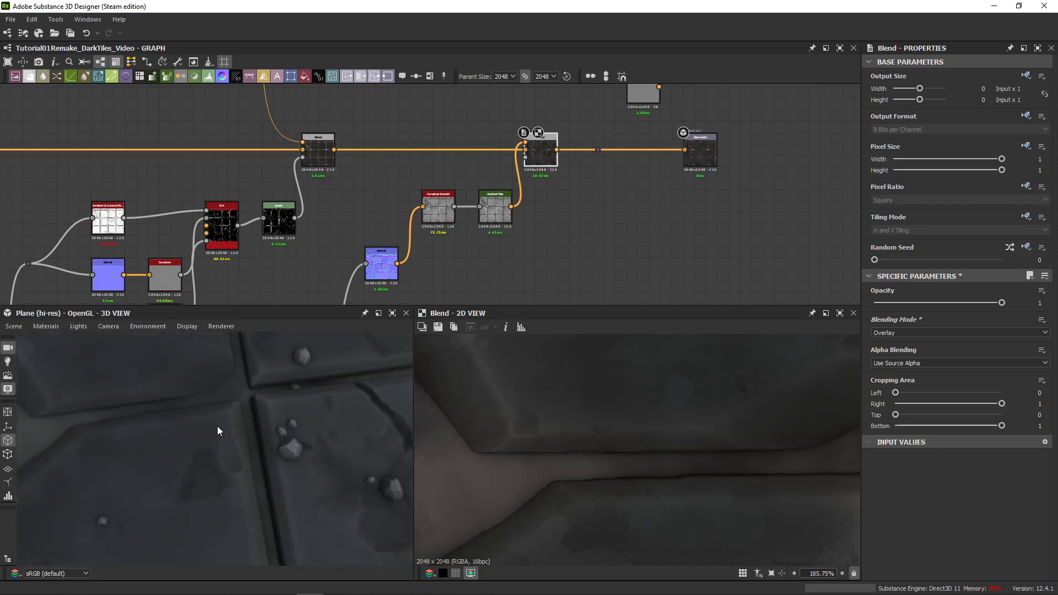
{"action": "double_click", "coordinate": [318, 152]}
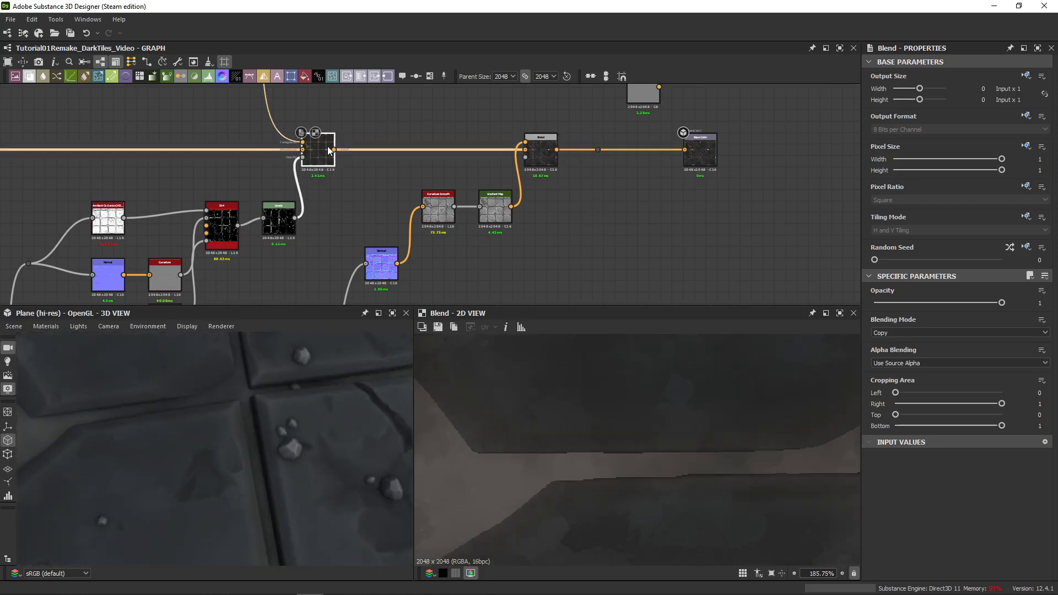
{"action": "scroll", "coordinate": [592, 480], "scroll_direction": "down", "scroll_amount": 6}
{"action": "middle_click_drag", "start_coordinate": [620, 424], "coordinate": [621, 505]}
{"action": "double_click", "coordinate": [535, 155]}
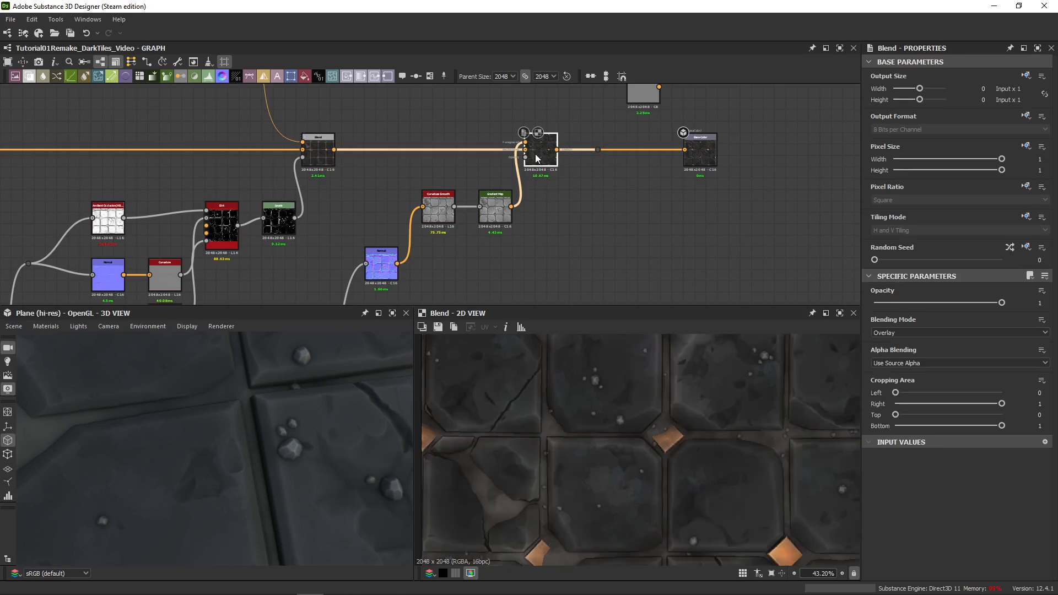
{"action": "scroll", "coordinate": [622, 422], "scroll_direction": "up", "scroll_amount": 5}
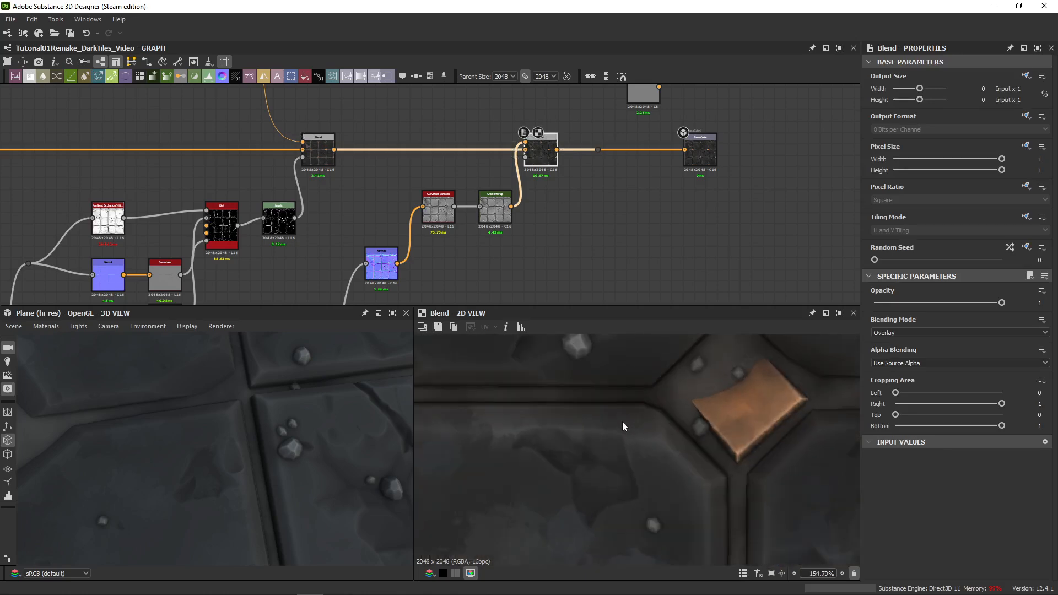
- Examine the Gradient Map and Curvature Smooth outputs at high magnification along the tile edges, gaps and pebbles
{"action": "double_click", "coordinate": [495, 209]}
{"action": "middle_click_drag", "start_coordinate": [638, 396], "coordinate": [563, 424]}
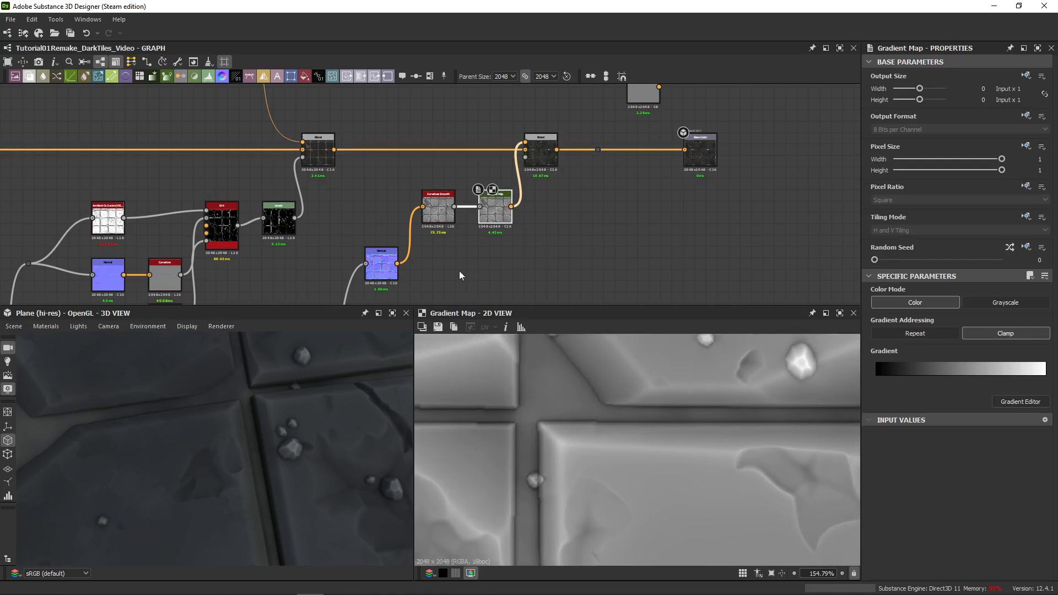
{"action": "double_click", "coordinate": [438, 208]}
{"action": "scroll", "coordinate": [549, 430], "scroll_direction": "up", "scroll_amount": 3}
{"action": "scroll", "coordinate": [588, 456], "scroll_direction": "up", "scroll_amount": 2}
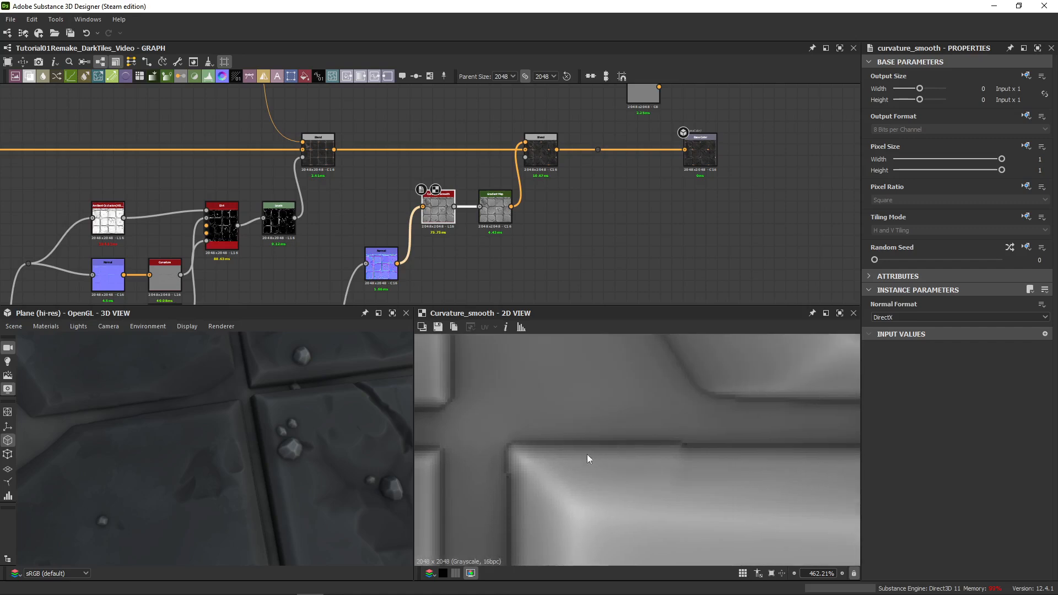
{"action": "middle_click_drag", "start_coordinate": [681, 528], "coordinate": [538, 435]}
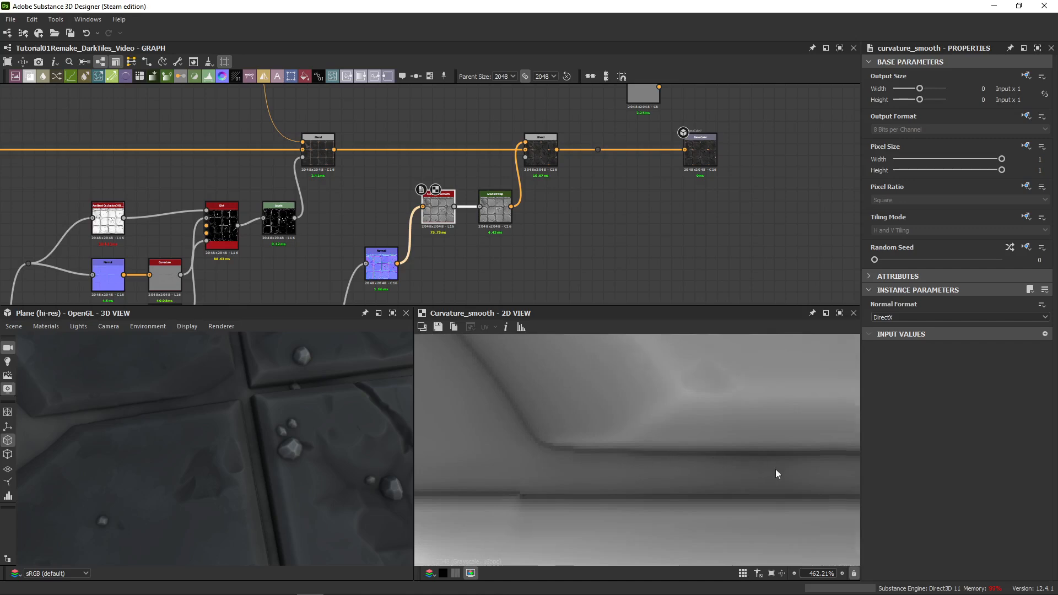
{"action": "scroll", "coordinate": [775, 469], "scroll_direction": "down", "scroll_amount": 4}
{"action": "scroll", "coordinate": [635, 366], "scroll_direction": "up", "scroll_amount": 3}
{"action": "middle_click_drag", "start_coordinate": [634, 365], "coordinate": [648, 447]}
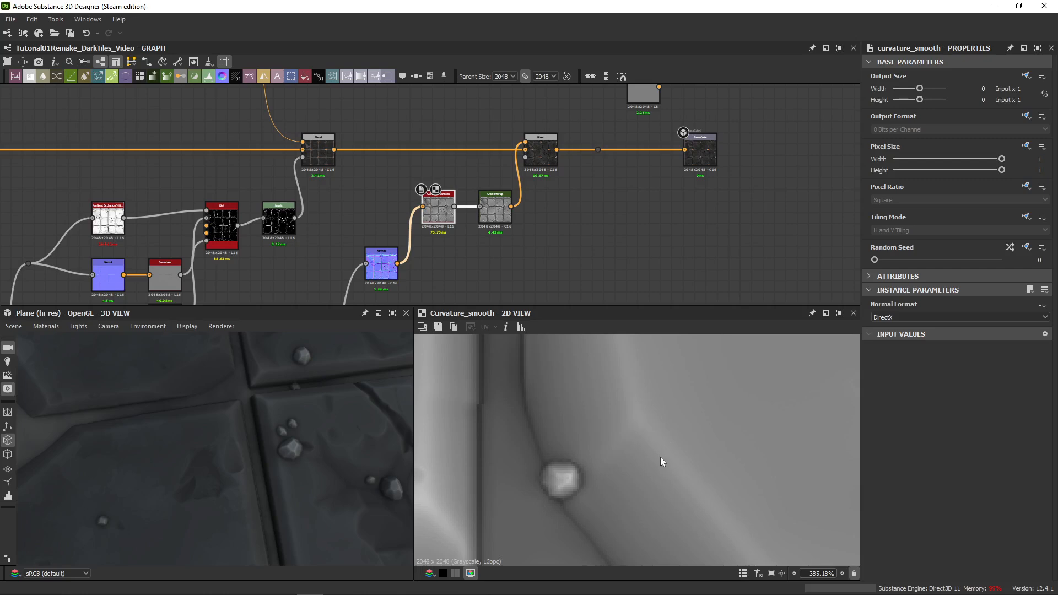
{"action": "scroll", "coordinate": [615, 413], "scroll_direction": "down", "scroll_amount": 3}
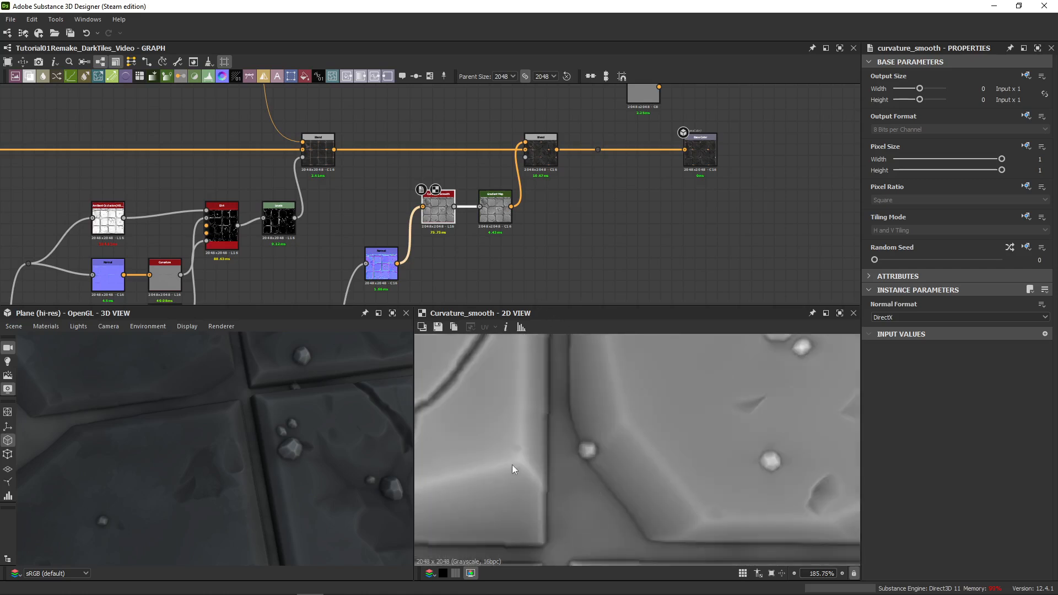
{"action": "scroll", "coordinate": [561, 445], "scroll_direction": "up", "scroll_amount": 1}
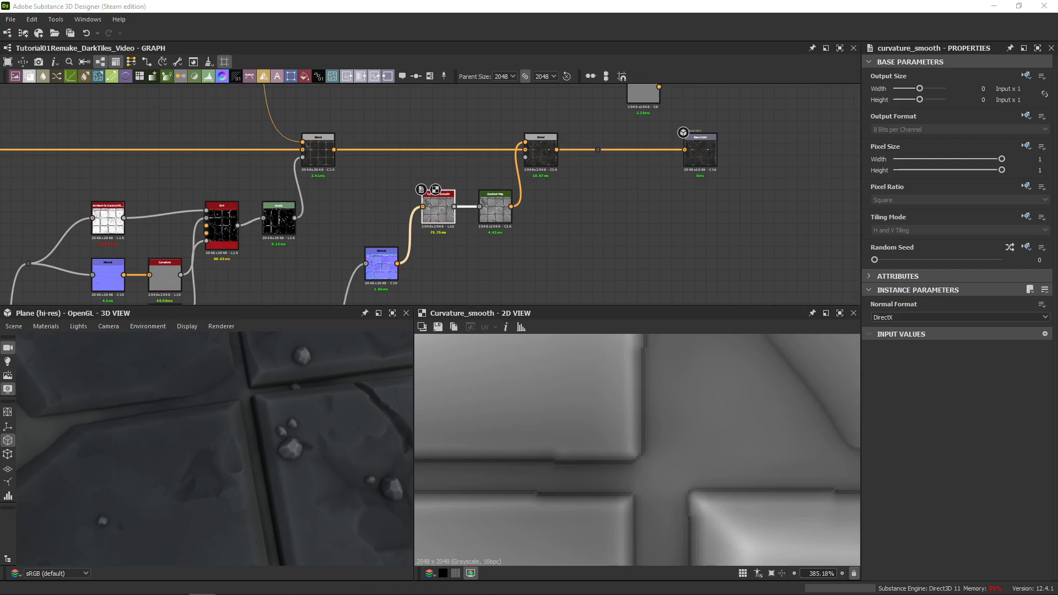
- Check how the curvature overlay affects the tile edges up close and the whole texture, switching between the last two Blends
{"action": "left_click", "coordinate": [553, 168]}
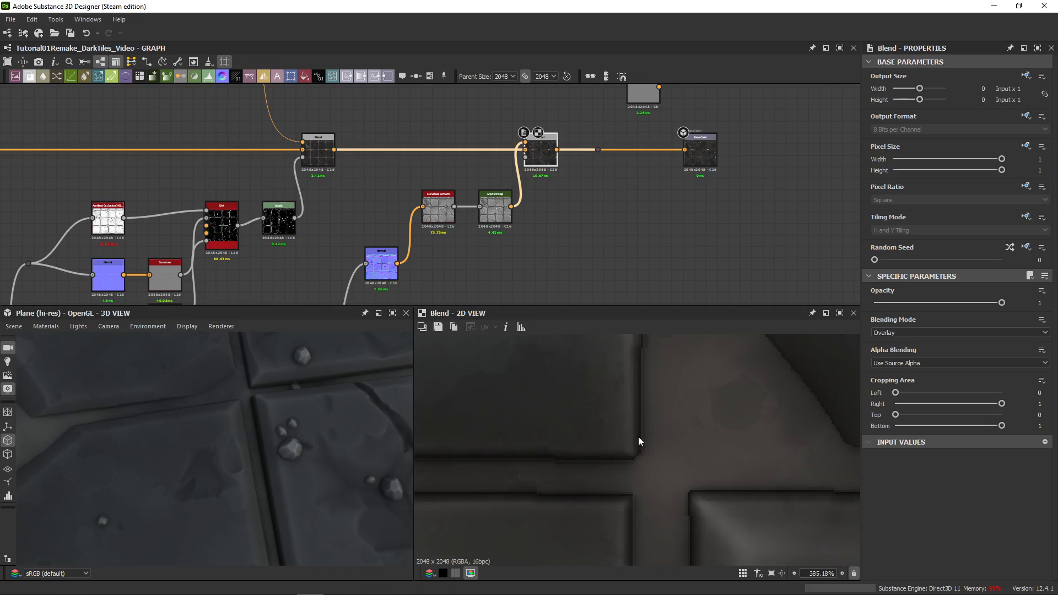
{"action": "scroll", "coordinate": [647, 412], "scroll_direction": "down", "scroll_amount": 10}
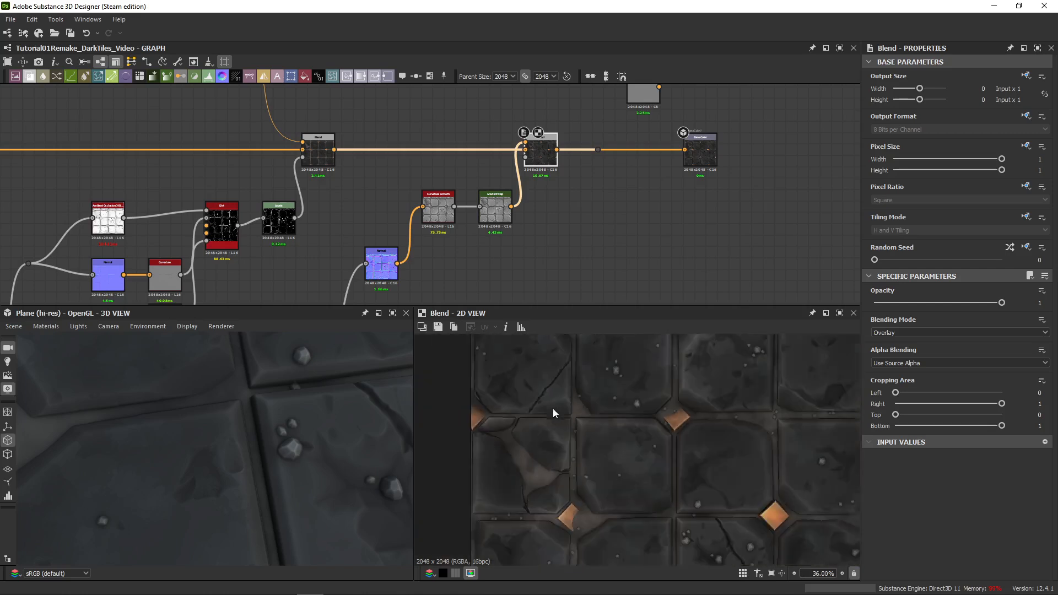
{"action": "scroll", "coordinate": [590, 436], "scroll_direction": "up", "scroll_amount": 4}
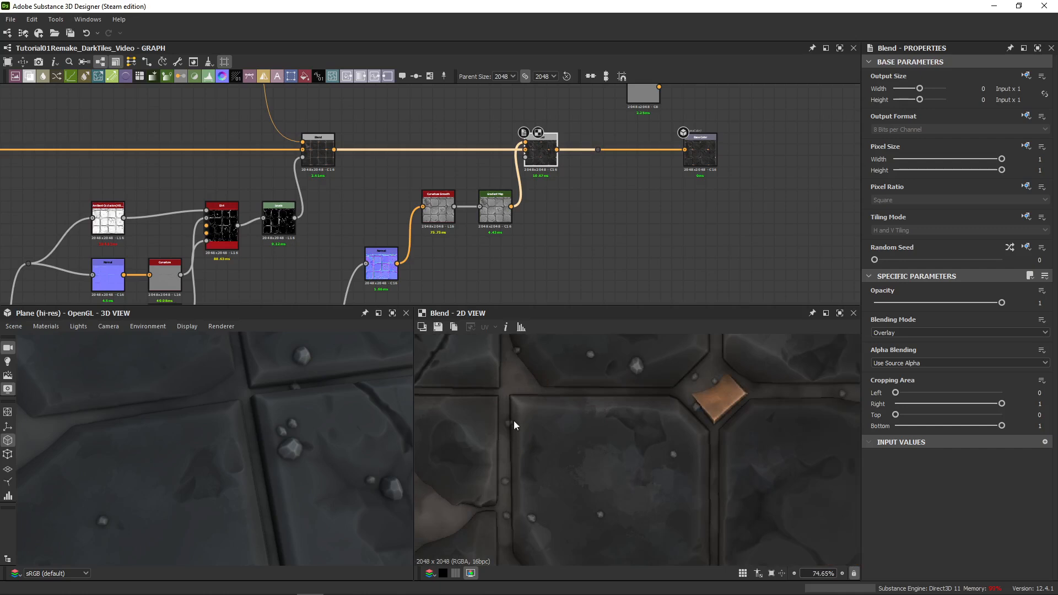
{"action": "double_click", "coordinate": [330, 165]}
{"action": "double_click", "coordinate": [553, 168]}
{"action": "scroll", "coordinate": [627, 414], "scroll_direction": "down", "scroll_amount": 7}
{"action": "scroll", "coordinate": [265, 435], "scroll_direction": "down", "scroll_amount": 8}
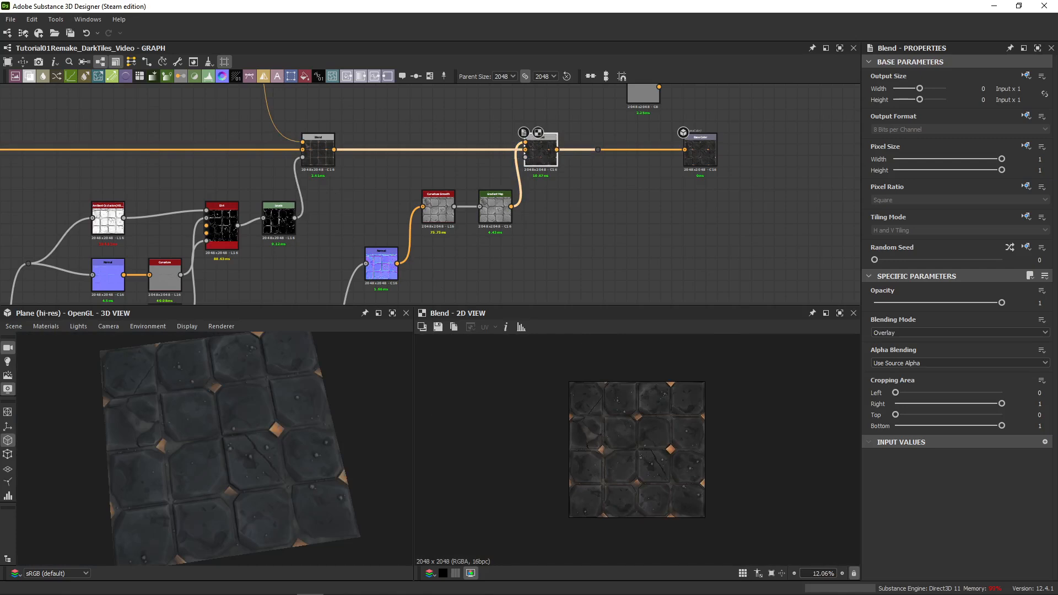
- Set the Overlay Blend's opacity to 0.325
{"action": "key", "text": "ctrl+z"}
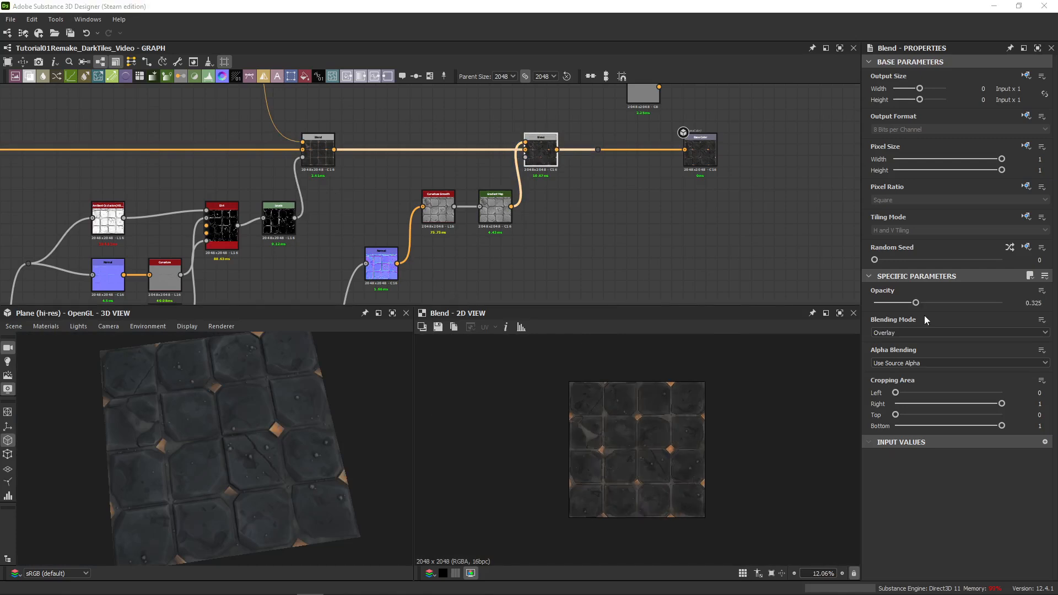
{"action": "double_click", "coordinate": [1032, 302]}
{"action": "double_click", "coordinate": [537, 158]}
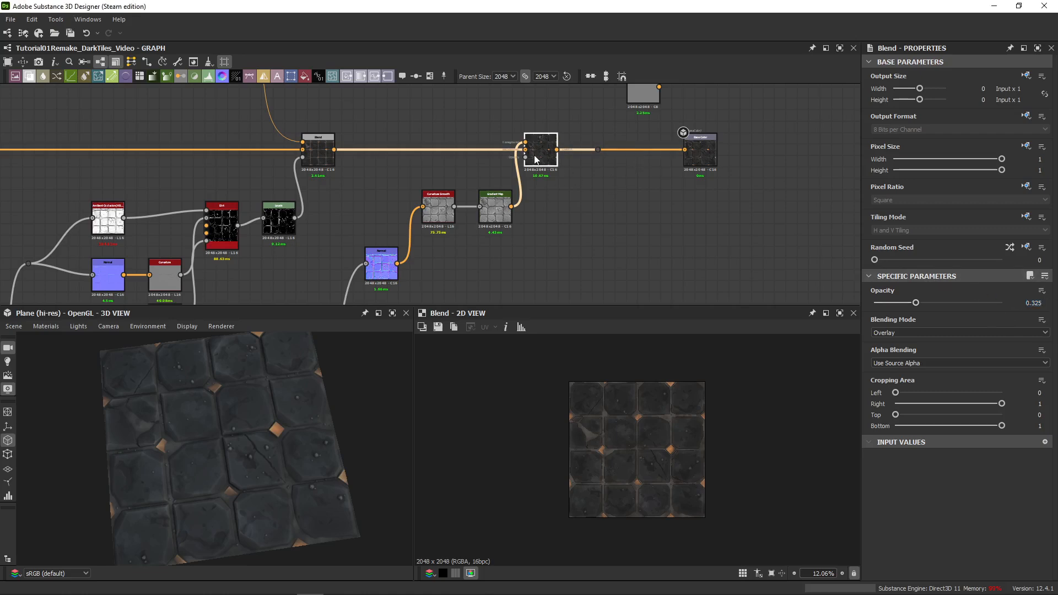
{"action": "scroll", "coordinate": [684, 411], "scroll_direction": "up", "scroll_amount": 5}
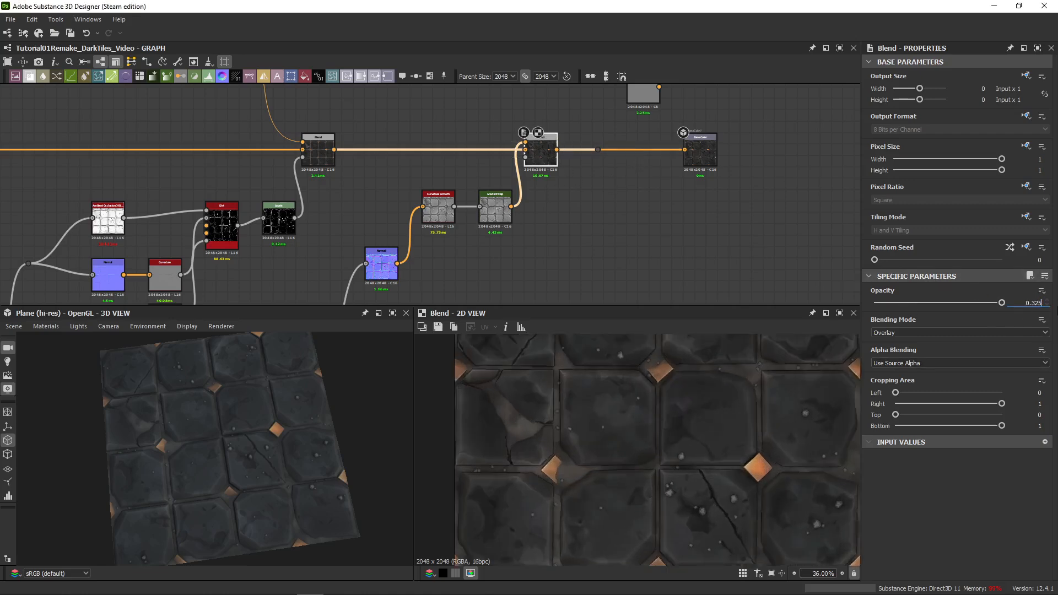
{"action": "key", "text": "Return"}
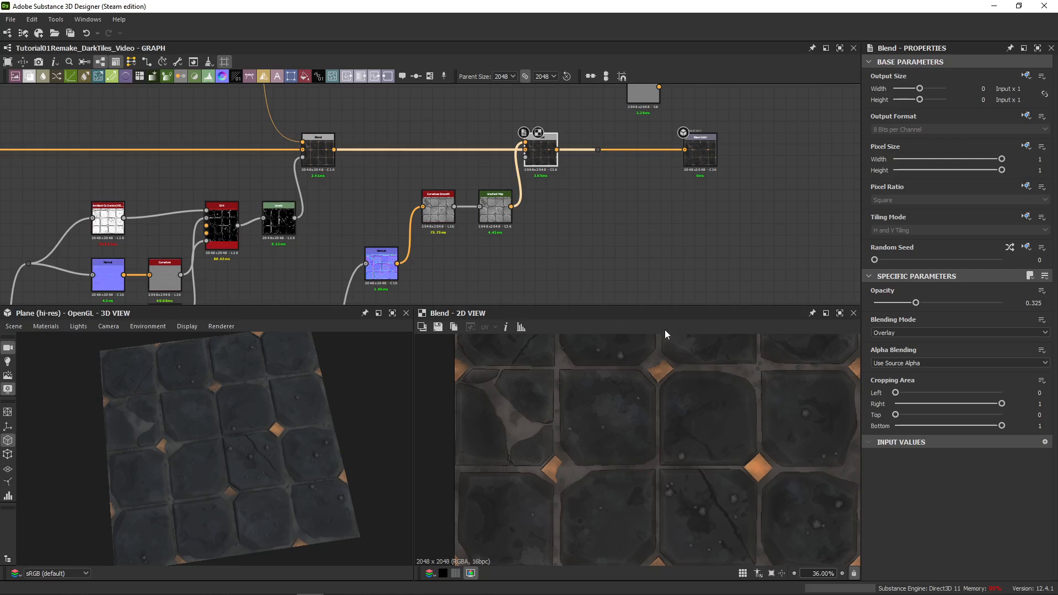
- Move the base color output, its link dot and the Uniform Color node farther right to make room for more nodes
{"action": "middle_click_drag", "start_coordinate": [635, 194], "coordinate": [499, 229]}
{"action": "left_click_drag", "start_coordinate": [629, 98], "coordinate": [453, 210]}
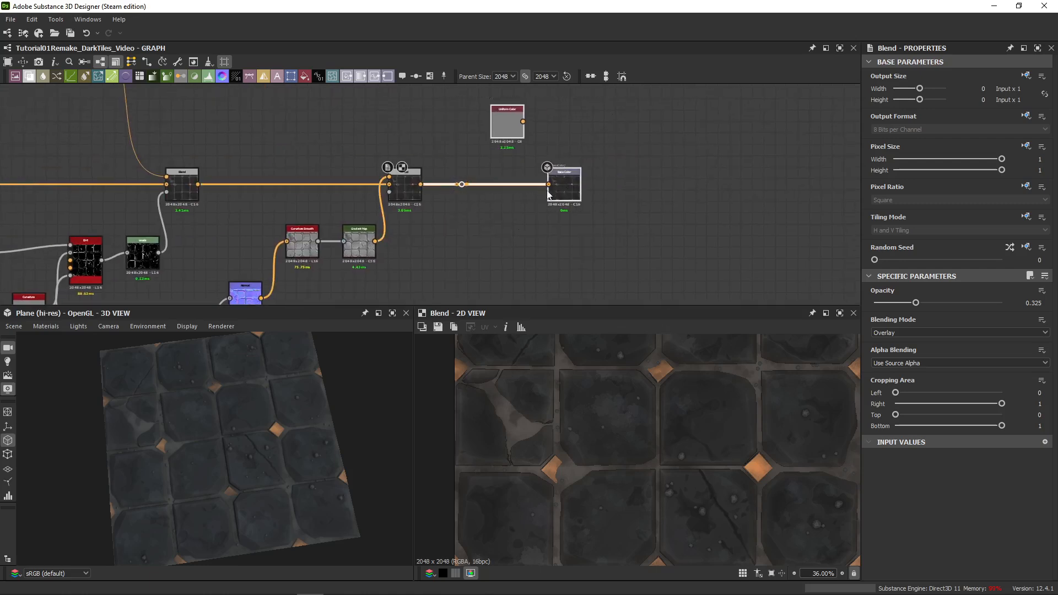
{"action": "left_click_drag", "start_coordinate": [578, 192], "coordinate": [839, 188]}
{"action": "middle_click_drag", "start_coordinate": [567, 214], "coordinate": [487, 159]}
{"action": "scroll", "coordinate": [406, 185], "scroll_direction": "down", "scroll_amount": 1}
- Branch a standard Curvature node off the Normal node that feeds Curvature Smooth
{"action": "left_click_drag", "start_coordinate": [219, 231], "coordinate": [389, 233]}
{"action": "type", "text": "curvatu"}
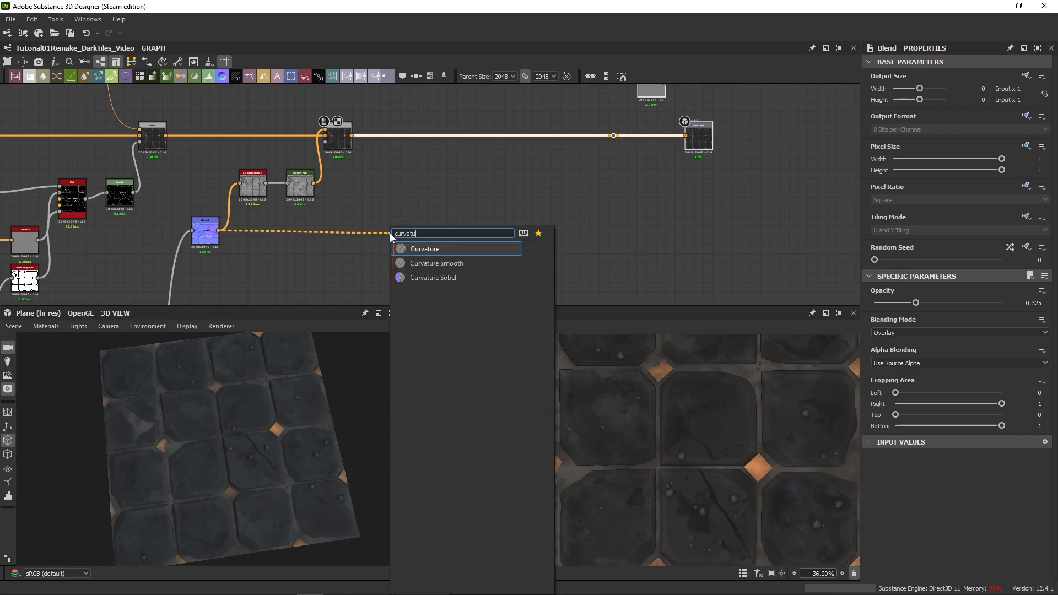
{"action": "key", "text": "Return"}
{"action": "scroll", "coordinate": [408, 221], "scroll_direction": "up", "scroll_amount": 3}
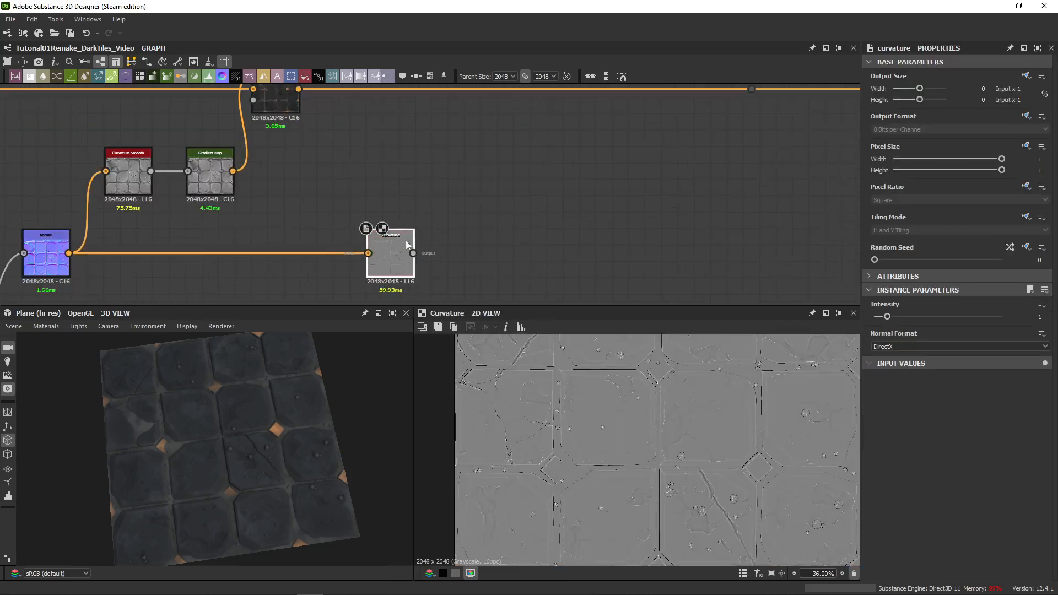
- Move the Curvature node closer to the Normal node and connect a Histogram Scan node to its output
{"action": "left_click_drag", "start_coordinate": [396, 259], "coordinate": [352, 162]}
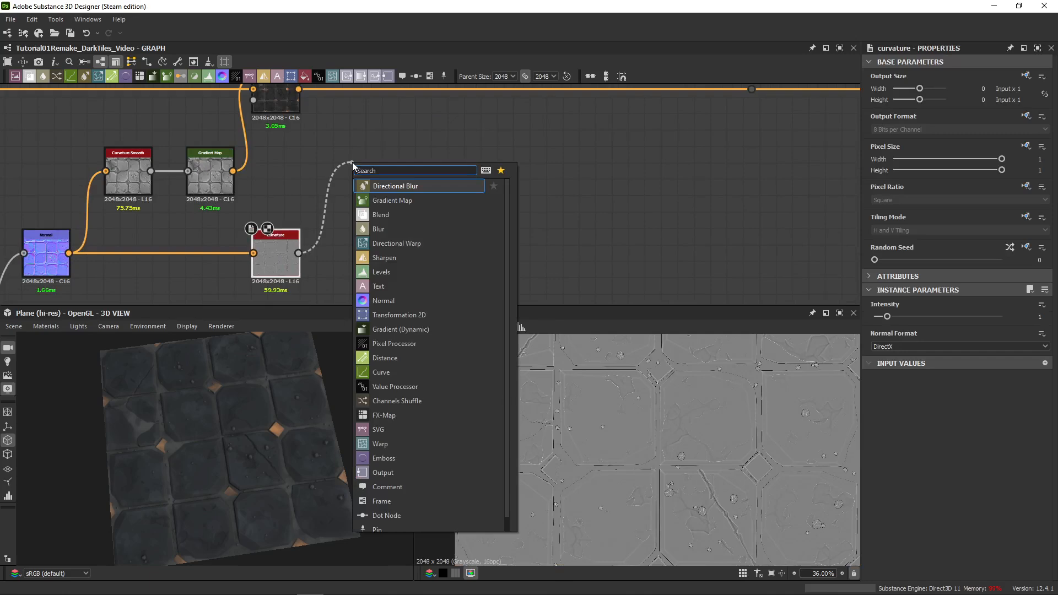
{"action": "type", "text": "scan"}
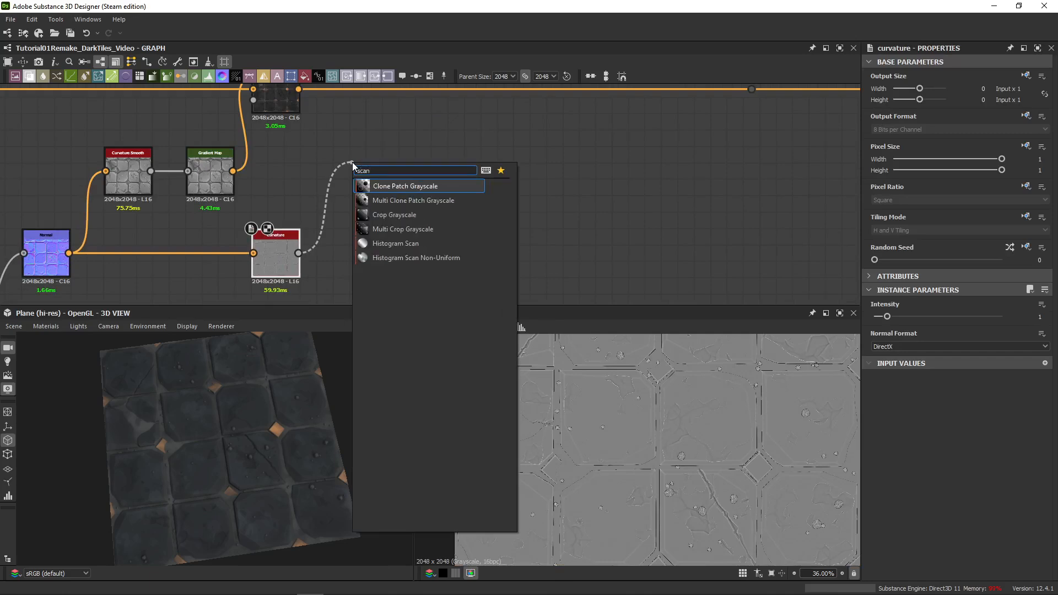
{"action": "key", "text": "Down"}
{"action": "key", "text": "Down"}
{"action": "key", "text": "Down"}
{"action": "key", "text": "Down"}
{"action": "key", "text": "Return"}
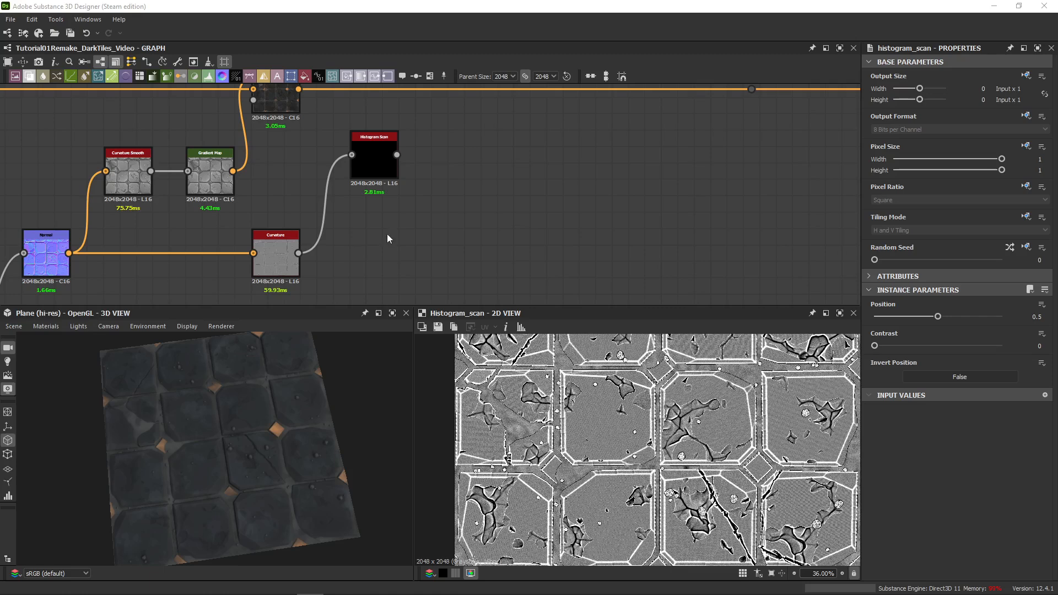
- Set the new Histogram Scan's position to 0.5
{"action": "left_click_drag", "start_coordinate": [477, 131], "coordinate": [334, 189]}
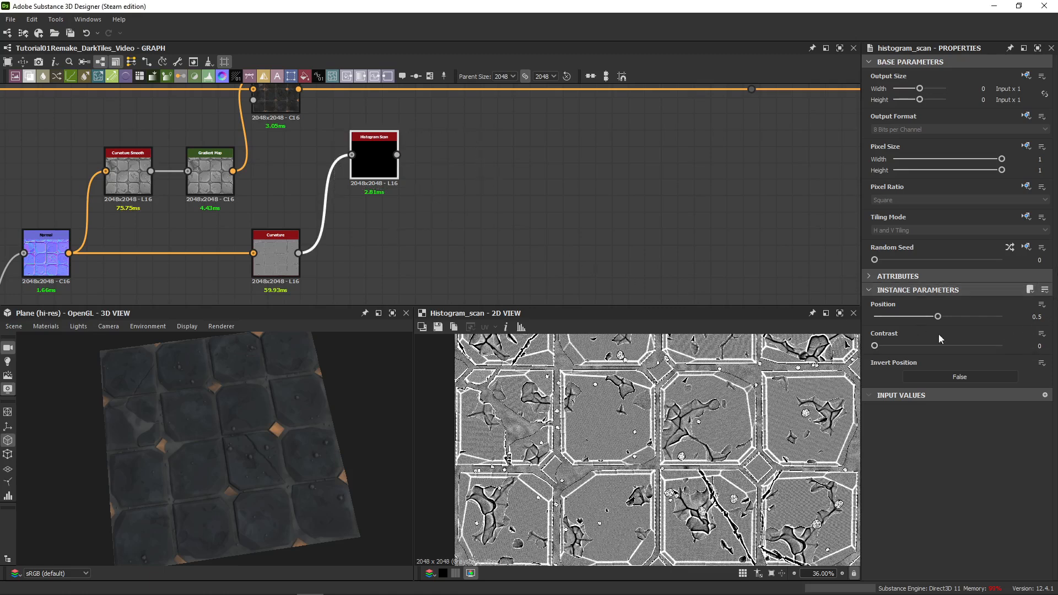
{"action": "double_click", "coordinate": [371, 169]}
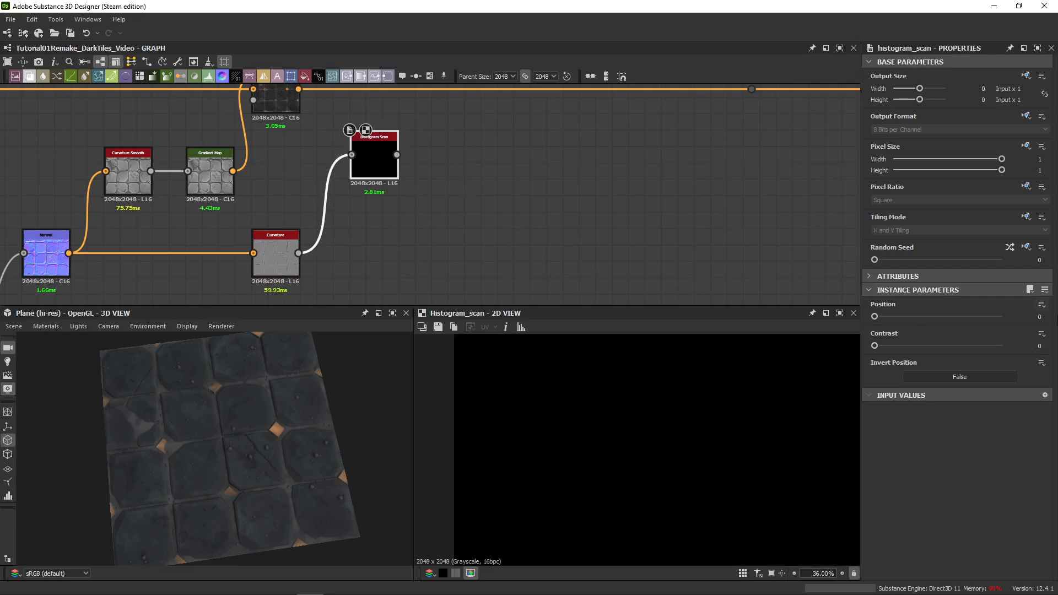
{"action": "left_click", "coordinate": [1045, 316]}
{"action": "type", "text": "0.5"}
{"action": "key", "text": "Return"}
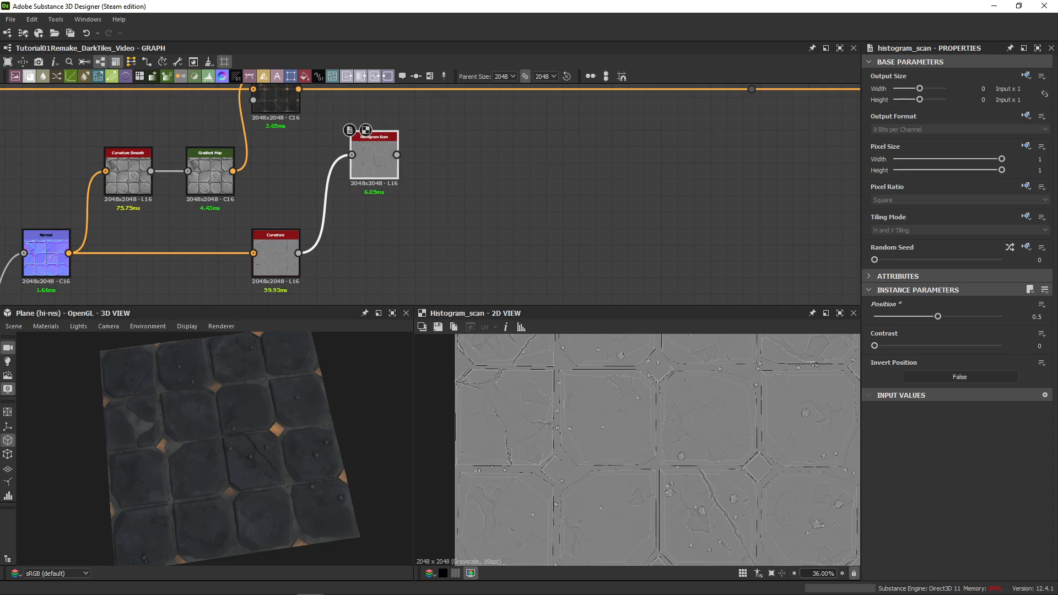
- Add a Blur HQ Grayscale node to the end of the curvature chain, after the Histogram Scan
{"action": "key", "text": "space"}
{"action": "key", "text": "Return"}
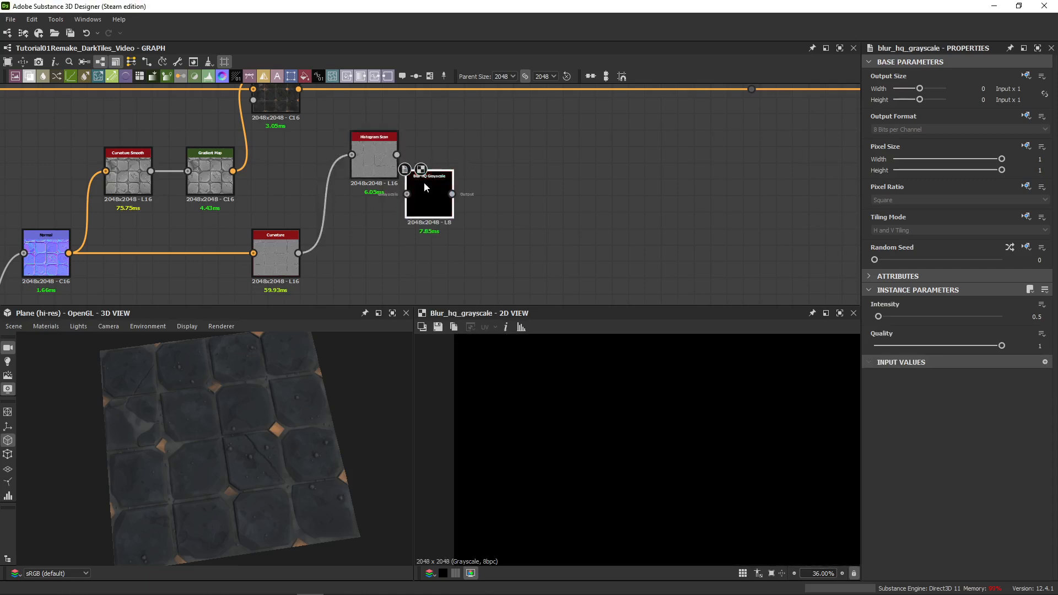
{"action": "left_click_drag", "start_coordinate": [425, 183], "coordinate": [434, 155]}
{"action": "middle_click_drag", "start_coordinate": [580, 163], "coordinate": [520, 176]}
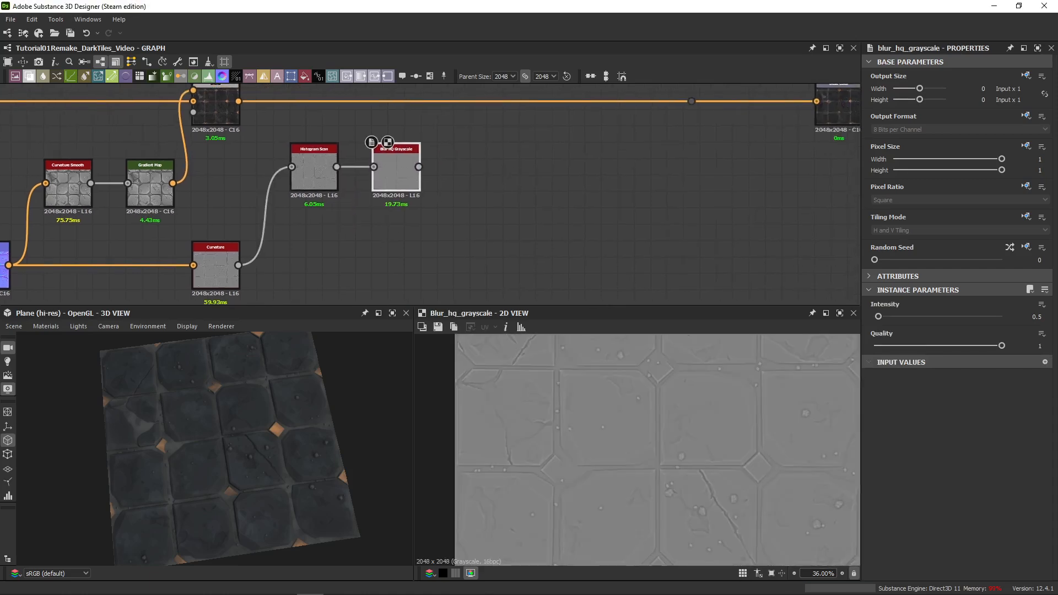
{"action": "left_click_drag", "start_coordinate": [419, 167], "coordinate": [464, 168]}
{"action": "type", "text": "a"}
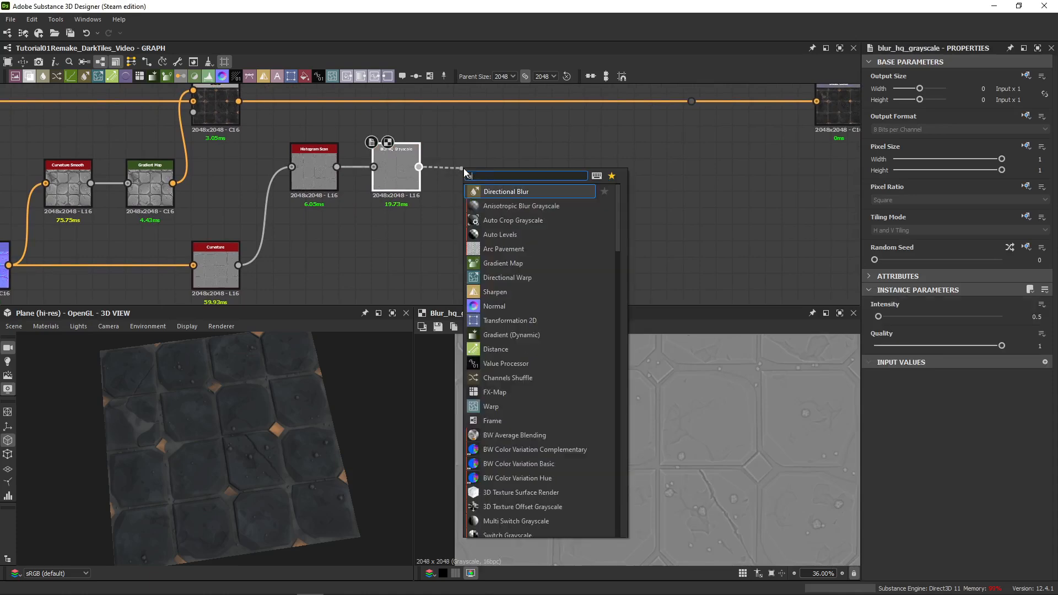
{"action": "type", "text": "uto"}
{"action": "key", "text": "Return"}
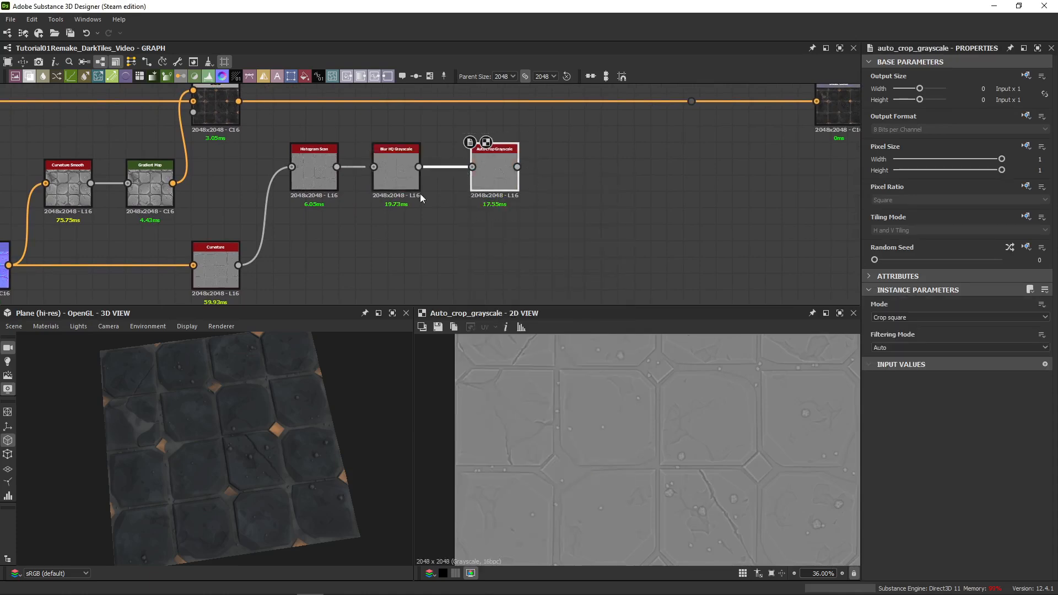
{"action": "key", "text": "Delete"}
- Connect an Auto Levels node to the Blur HQ Grayscale output
{"action": "left_click_drag", "start_coordinate": [419, 166], "coordinate": [458, 160]}
{"action": "type", "text": "auto"}
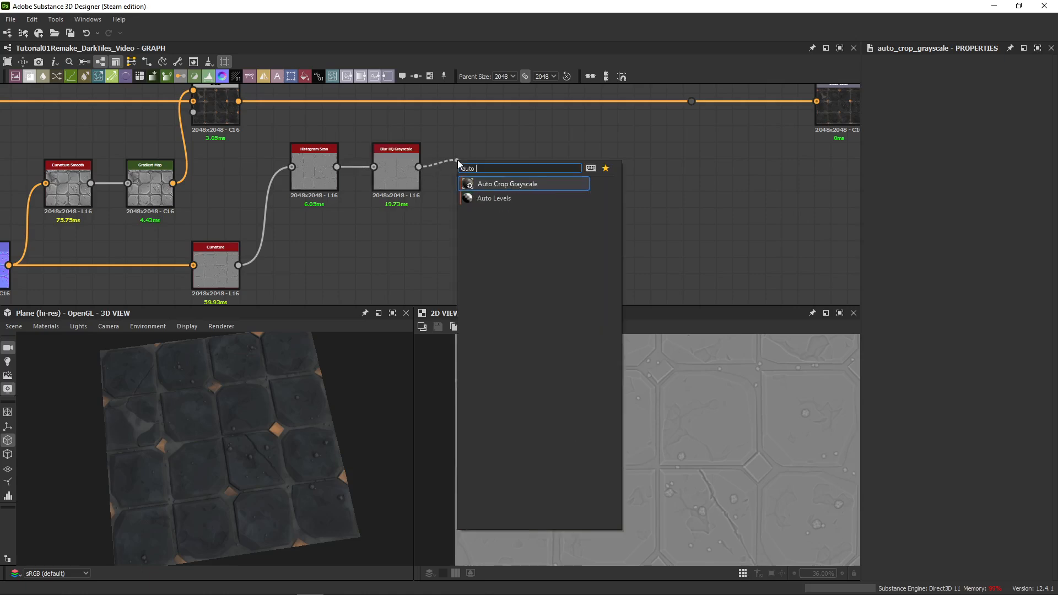
{"action": "key", "text": "Down"}
{"action": "key", "text": "Return"}
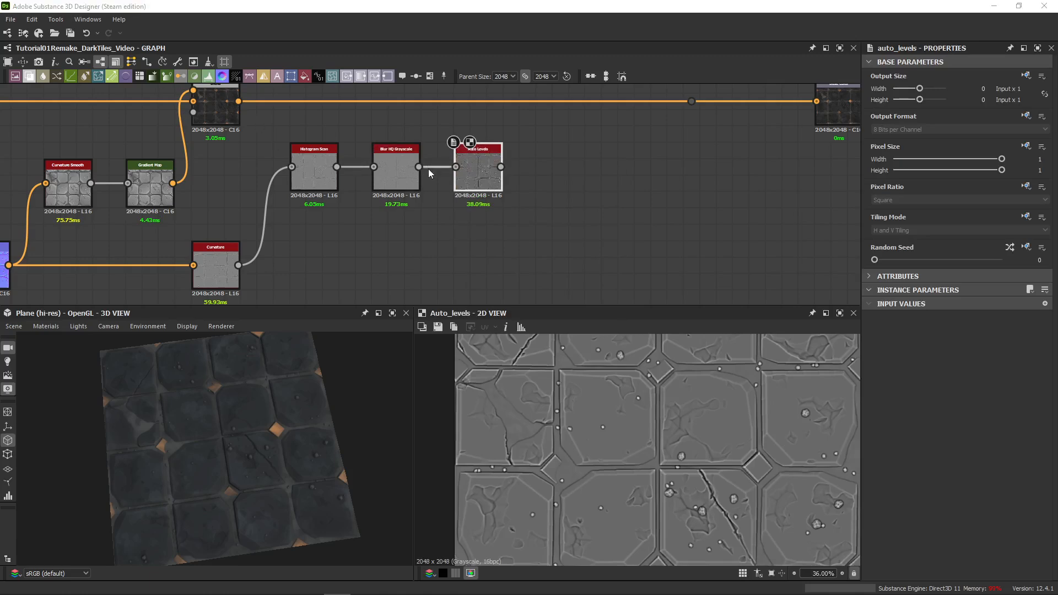
- Add a Histogram Scan after Auto Levels and set its position to 0.25
{"action": "middle_click_drag", "start_coordinate": [428, 169], "coordinate": [283, 172]}
{"action": "left_click_drag", "start_coordinate": [358, 170], "coordinate": [422, 164]}
{"action": "left_click", "coordinate": [457, 250]}
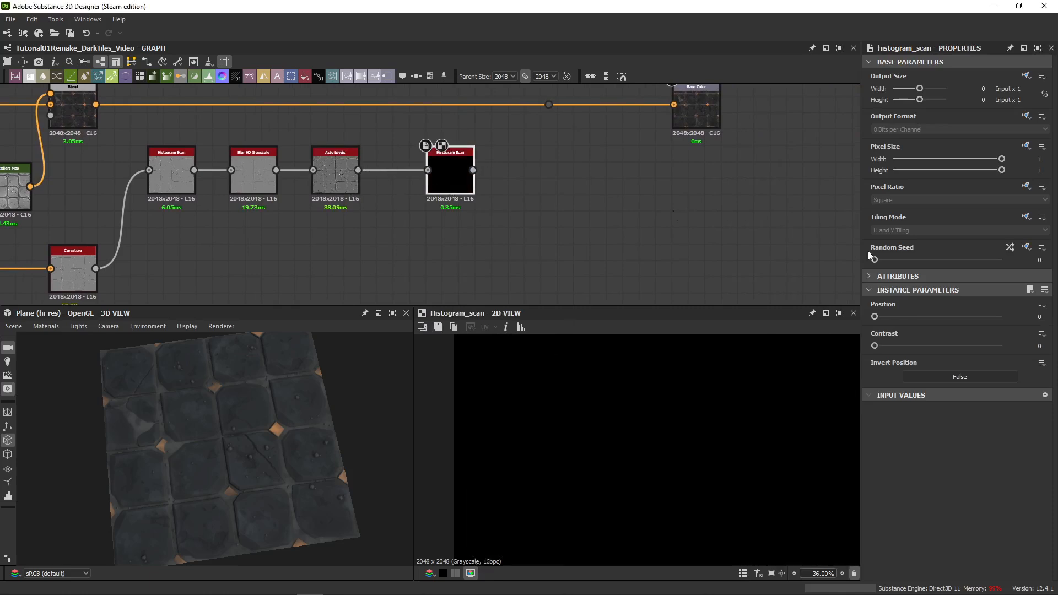
{"action": "left_click", "coordinate": [1039, 316]}
{"action": "type", "text": "0.25"}
{"action": "key", "text": "Return"}
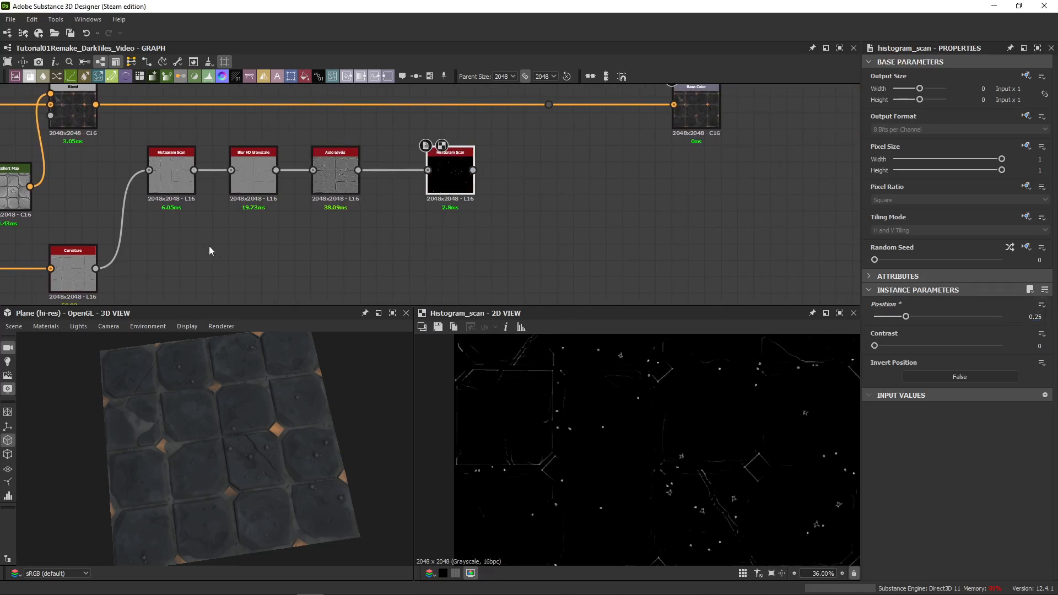
- Delete the Histogram Scan between Curvature and Blur HQ Grayscale, and move the remaining chain closer to the Curvature node
{"action": "left_click", "coordinate": [168, 169]}
{"action": "key", "text": "BackSpace"}
{"action": "left_click_drag", "start_coordinate": [514, 177], "coordinate": [218, 231]}
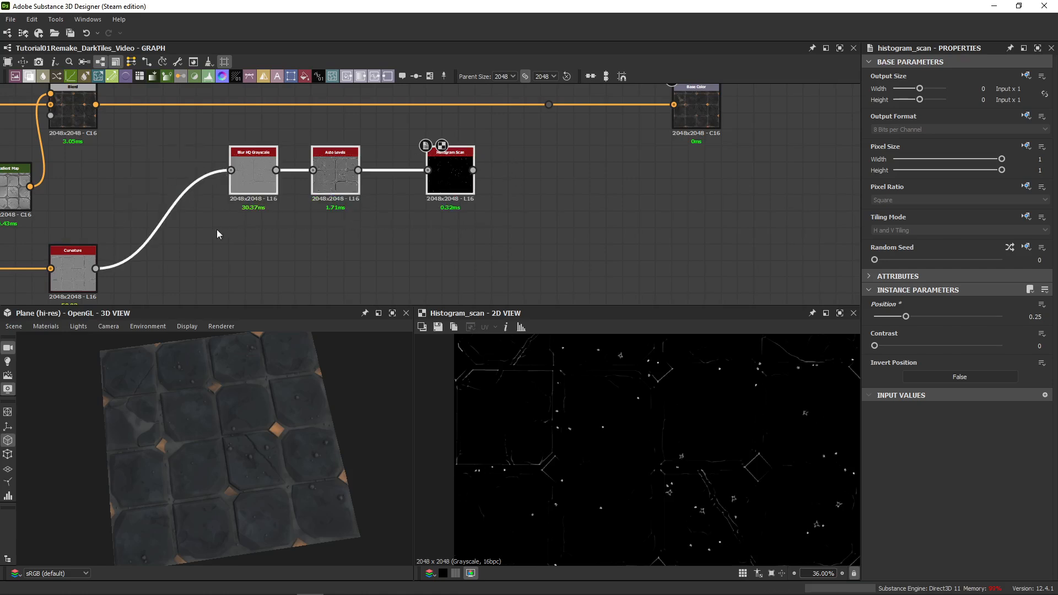
{"action": "left_click_drag", "start_coordinate": [259, 185], "coordinate": [160, 184]}
{"action": "left_click", "coordinate": [308, 199]}
{"action": "left_click_drag", "start_coordinate": [342, 190], "coordinate": [310, 191]}
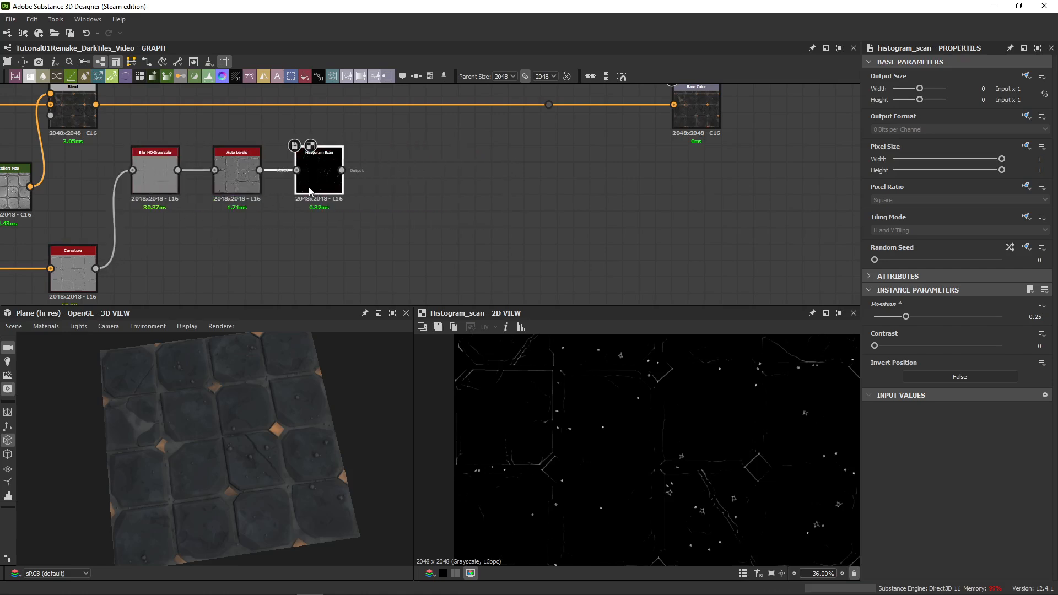
- Add a Levels node with a Level Out High of 0.4 after the Histogram Scan and show its parameters as sliders
{"action": "middle_click_drag", "start_coordinate": [433, 177], "coordinate": [242, 216]}
{"action": "mouse_move", "coordinate": [141, 206]}
{"action": "left_mouse_down"}
{"action": "mouse_move", "coordinate": [164, 206]}
{"action": "mouse_move", "coordinate": [141, 205]}
{"action": "left_mouse_up"}
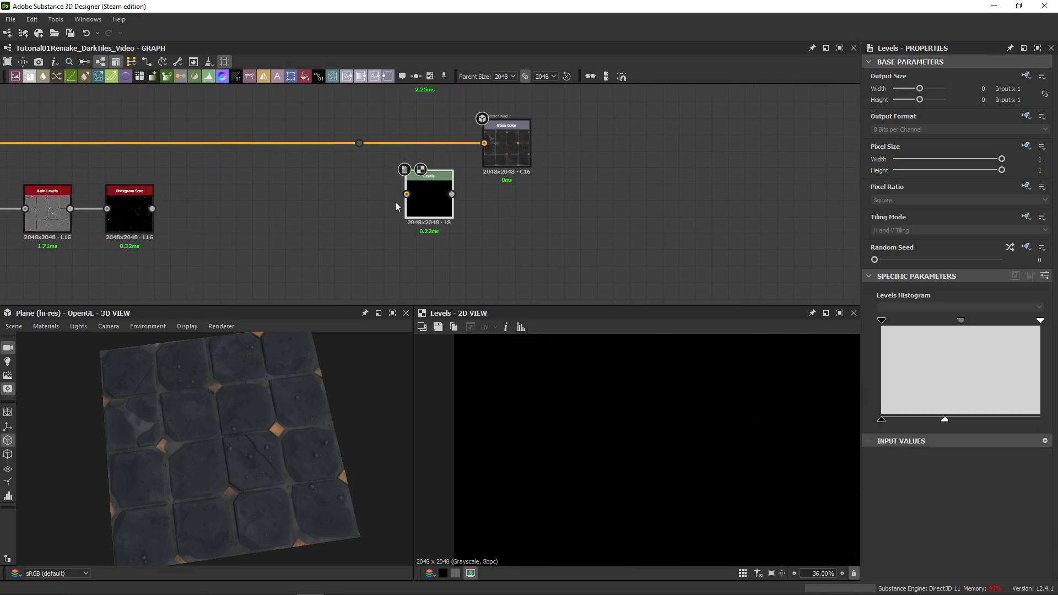
{"action": "left_click_drag", "start_coordinate": [422, 194], "coordinate": [189, 209]}
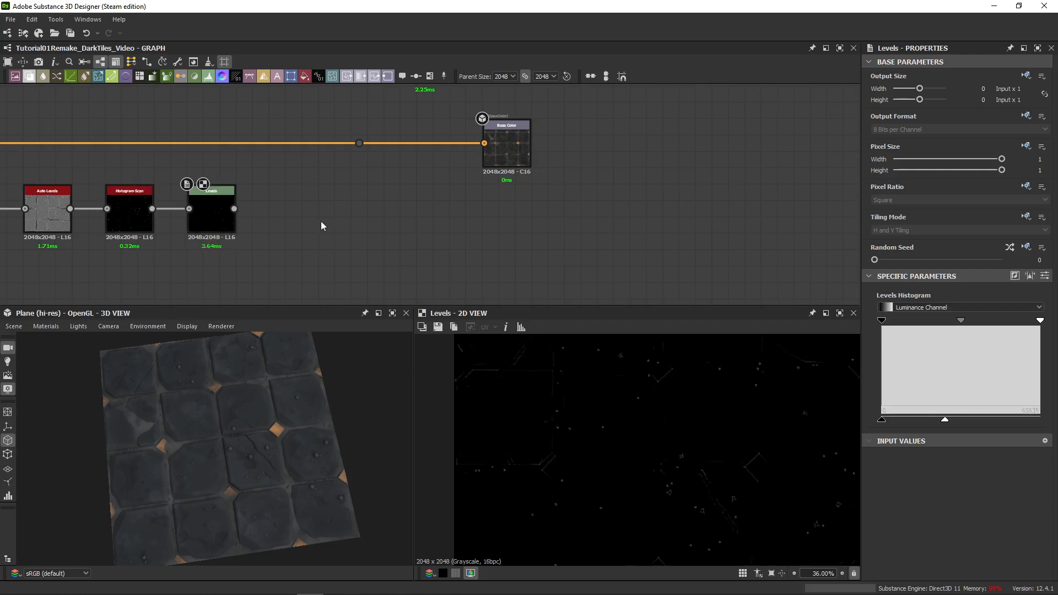
{"action": "left_click", "coordinate": [1045, 276]}
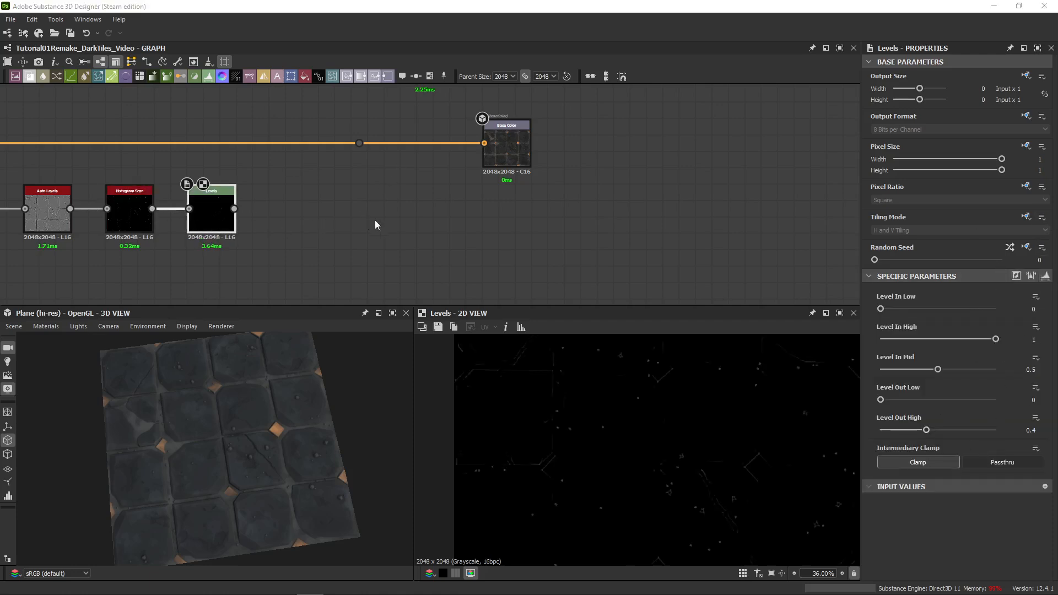
- Add a Blend node with the Levels output as its opacity mask and the base color link as its background
{"action": "left_click_drag", "start_coordinate": [234, 209], "coordinate": [304, 187]}
{"action": "type", "text": "blend"}
{"action": "key", "text": "Return"}
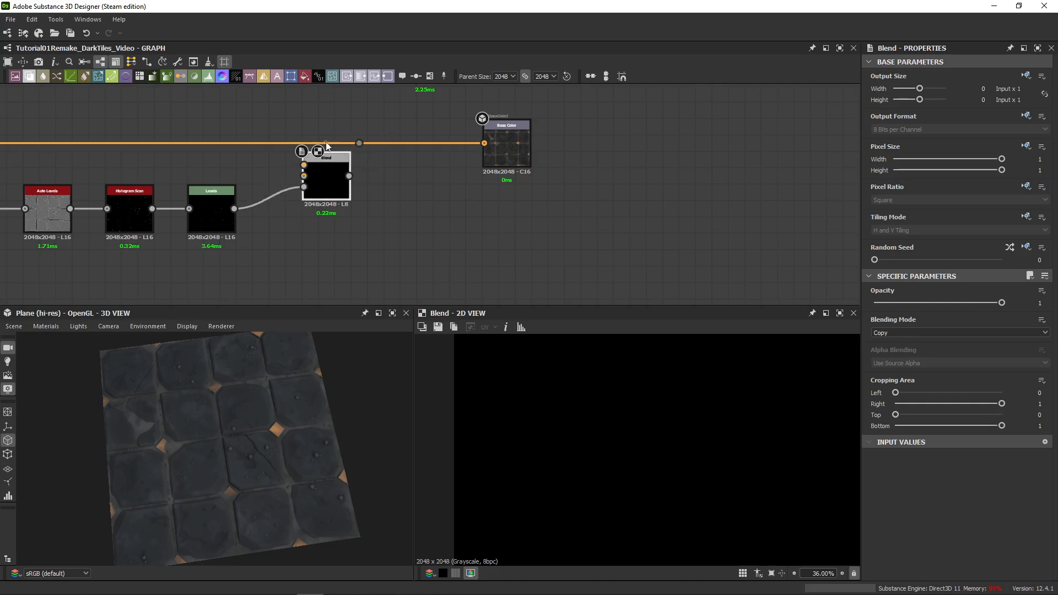
{"action": "left_click_drag", "start_coordinate": [263, 143], "coordinate": [304, 176]}
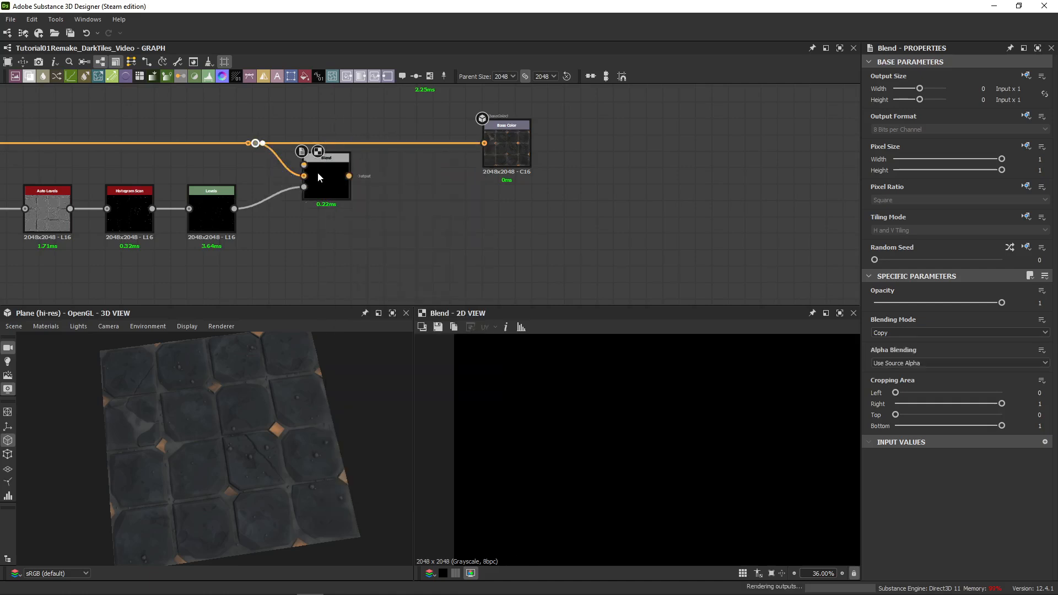
{"action": "middle_click_drag", "start_coordinate": [291, 109], "coordinate": [342, 194]}
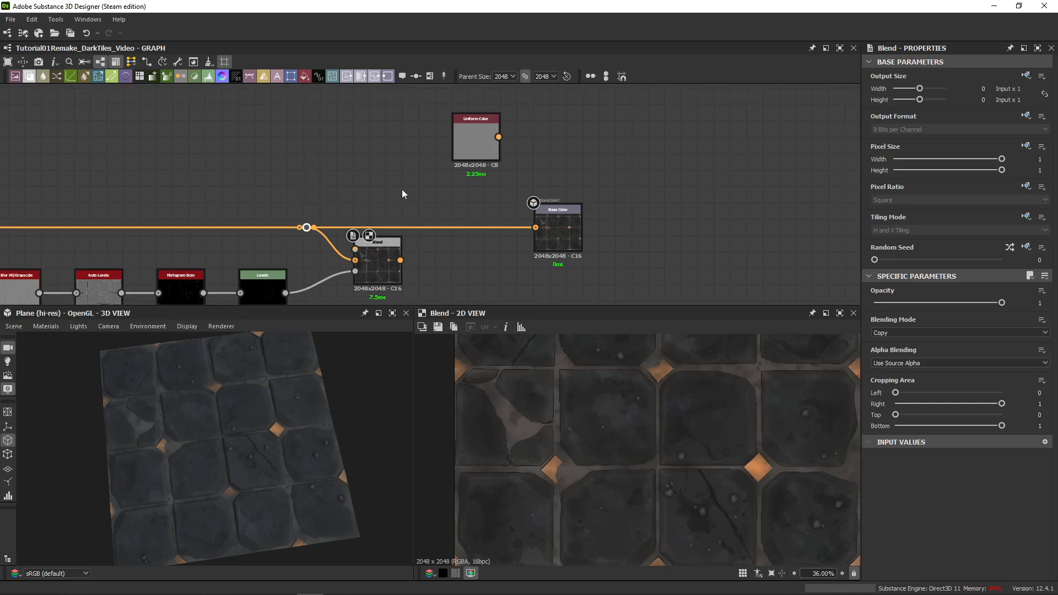
- Branch an HSL node off the curvature overlay Blend's output
{"action": "middle_click_drag", "start_coordinate": [243, 196], "coordinate": [530, 221]}
{"action": "scroll", "coordinate": [453, 225], "scroll_direction": "down", "scroll_amount": 3}
{"action": "left_click_drag", "start_coordinate": [333, 242], "coordinate": [497, 191]}
{"action": "type", "text": "hsl"}
{"action": "key", "text": "Return"}
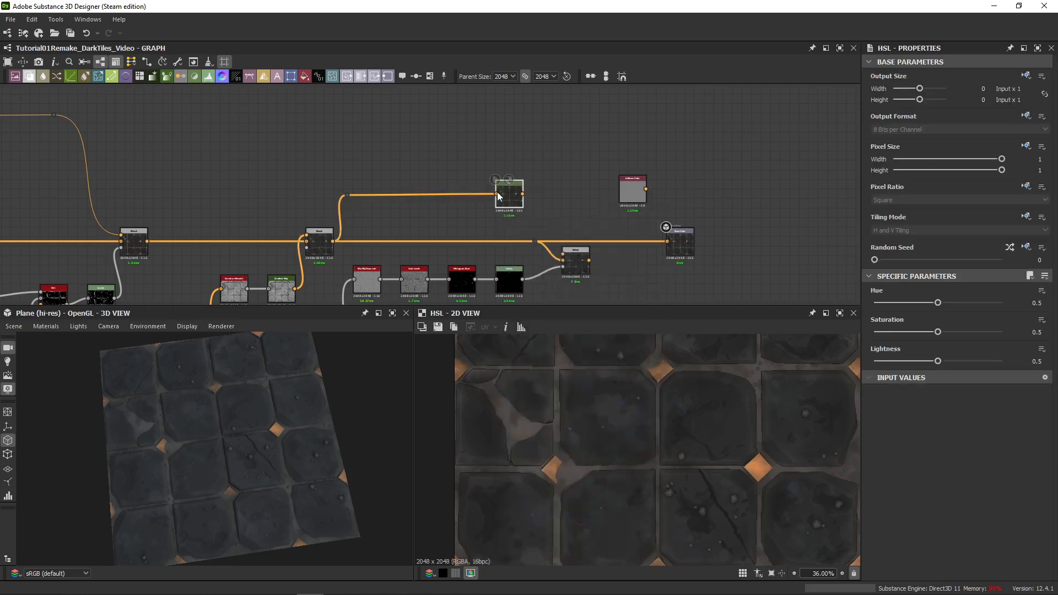
- Connect the HSL output to the new Blend's foreground and remove the link dot in front of that Blend
{"action": "scroll", "coordinate": [520, 226], "scroll_direction": "up", "scroll_amount": 3}
{"action": "left_click_drag", "start_coordinate": [433, 154], "coordinate": [502, 258]}
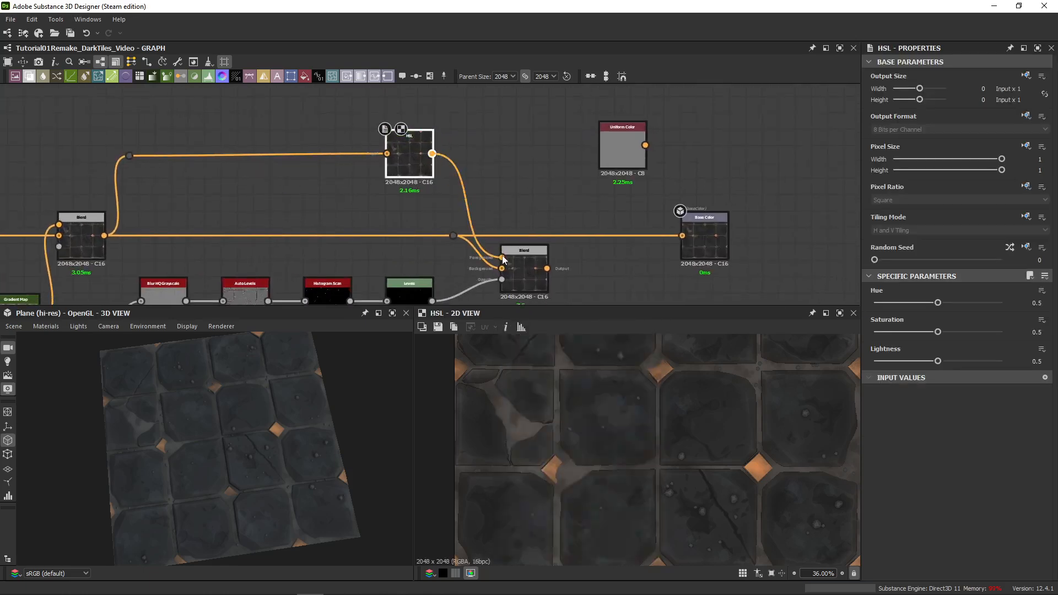
{"action": "left_click", "coordinate": [452, 237]}
{"action": "key", "text": "BackSpace"}
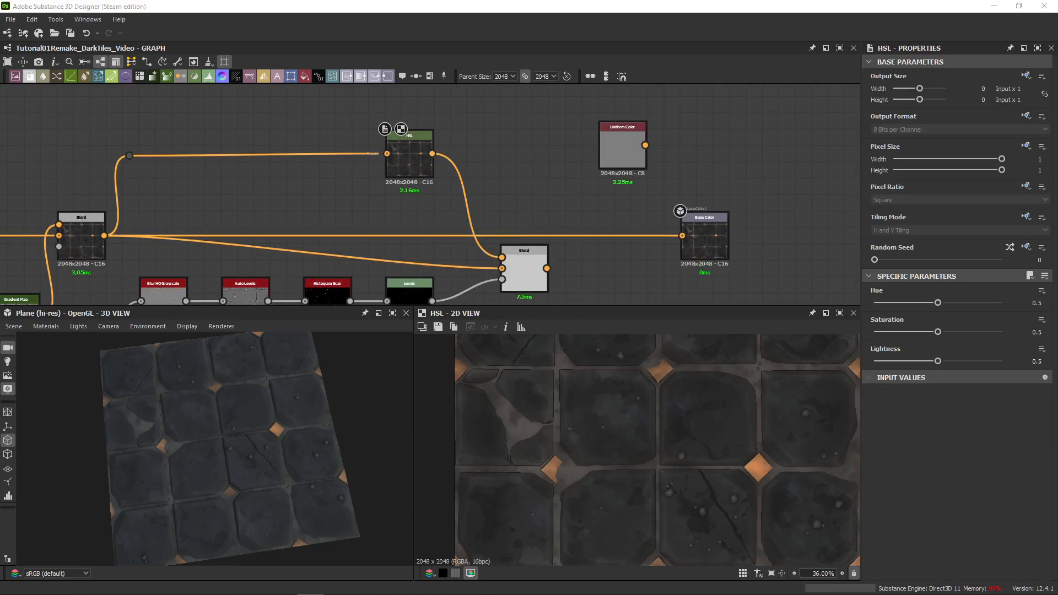
- Set the HSL node's lightness to 0.55
{"action": "left_click_drag", "start_coordinate": [938, 361], "coordinate": [945, 362]}
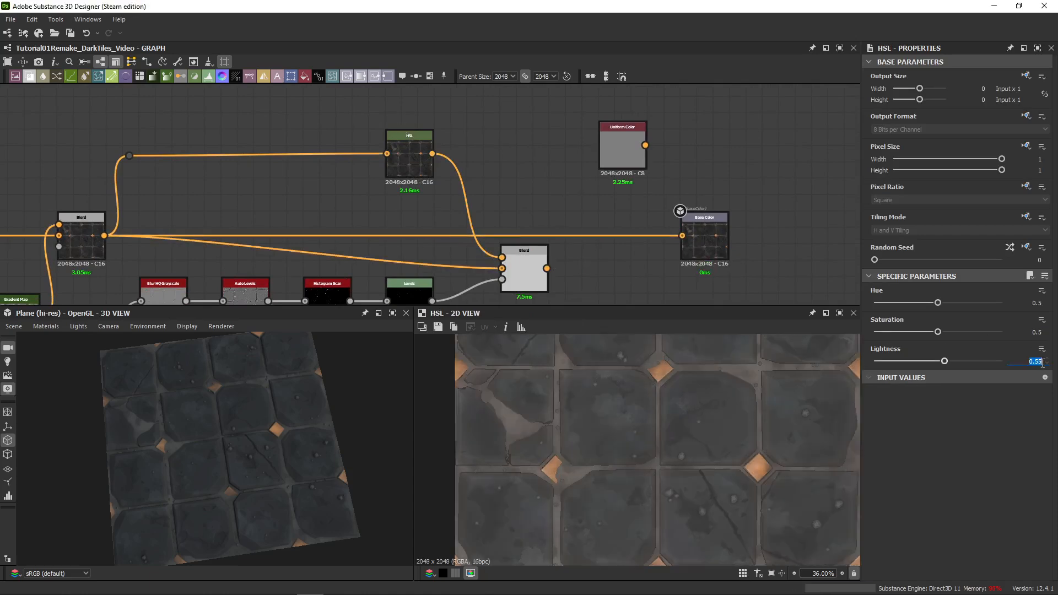
{"action": "double_click", "coordinate": [402, 163]}
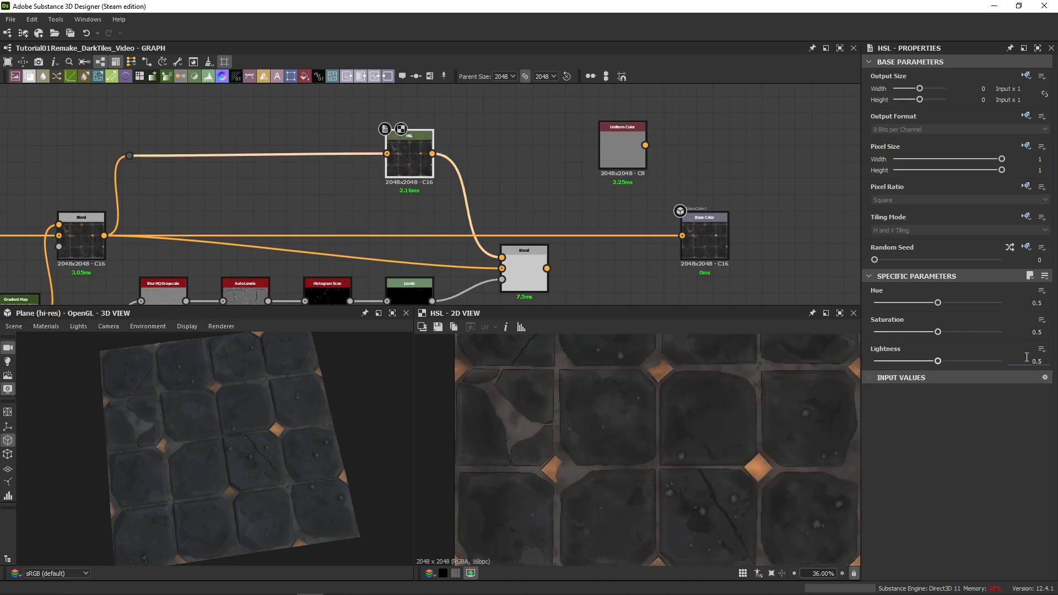
{"action": "left_click_drag", "start_coordinate": [1027, 361], "coordinate": [1054, 362]}
{"action": "type", "text": ".55"}
{"action": "key", "text": "Return"}
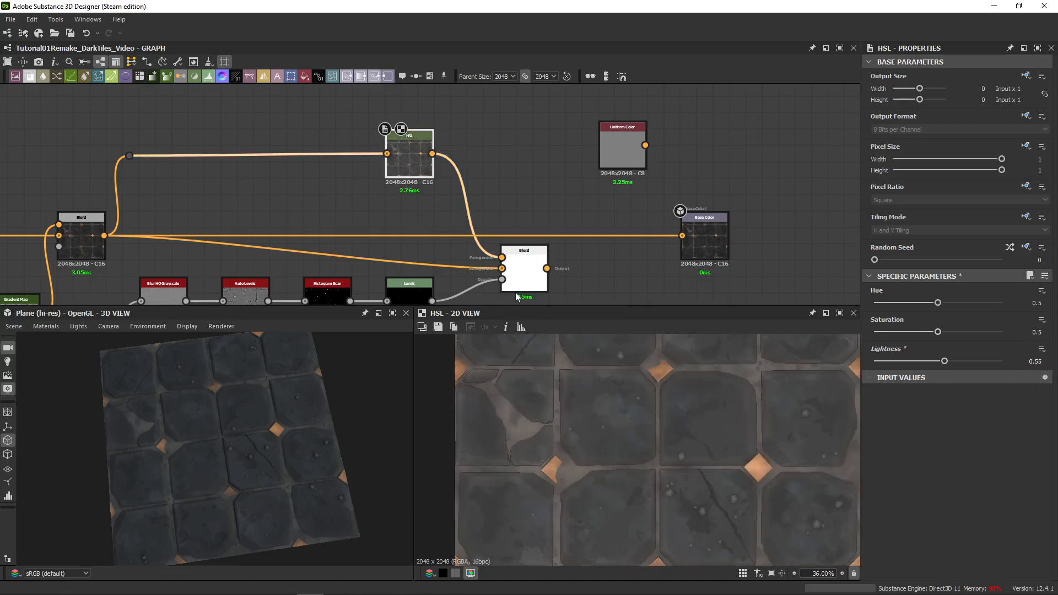
- Move the masked Blend in line with the base color chain, connect it to the Base Color output and preview it
{"action": "left_click_drag", "start_coordinate": [548, 268], "coordinate": [491, 226]}
{"action": "middle_click_drag", "start_coordinate": [429, 204], "coordinate": [446, 186]}
{"action": "double_click", "coordinate": [507, 211]}
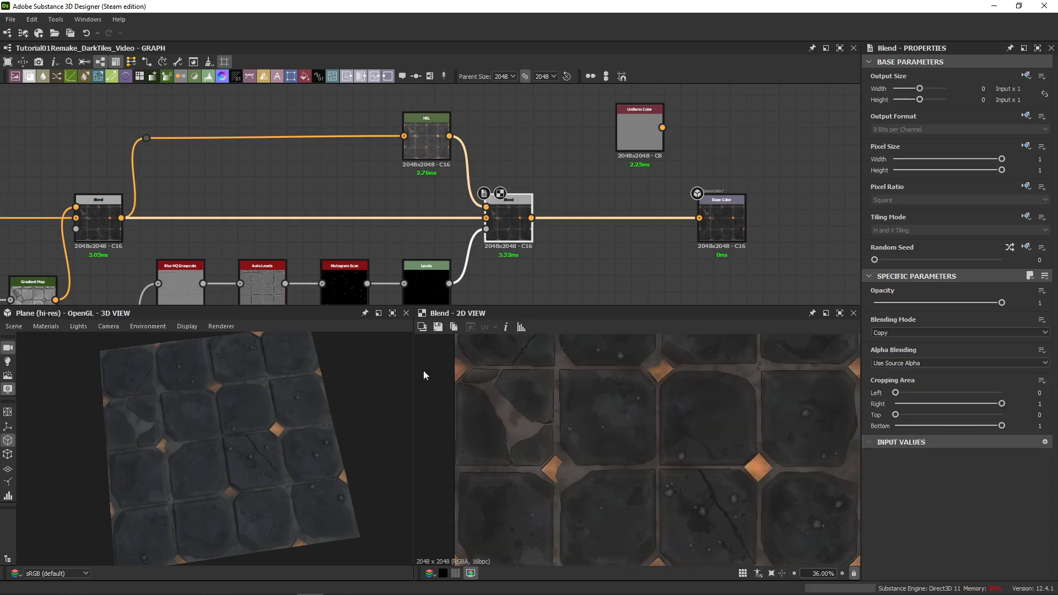
- Compare the base color before and after the masked Blend, and inspect the Histogram Scan and Levels masks feeding it
{"action": "double_click", "coordinate": [103, 223]}
{"action": "double_click", "coordinate": [508, 221]}
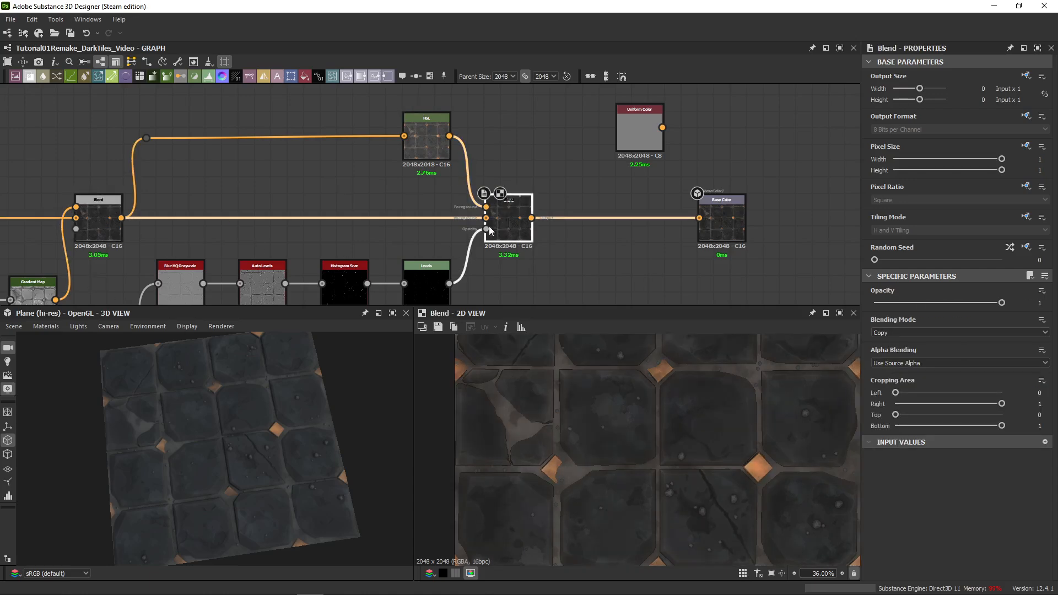
{"action": "middle_click_drag", "start_coordinate": [293, 285], "coordinate": [323, 238]}
{"action": "double_click", "coordinate": [375, 245]}
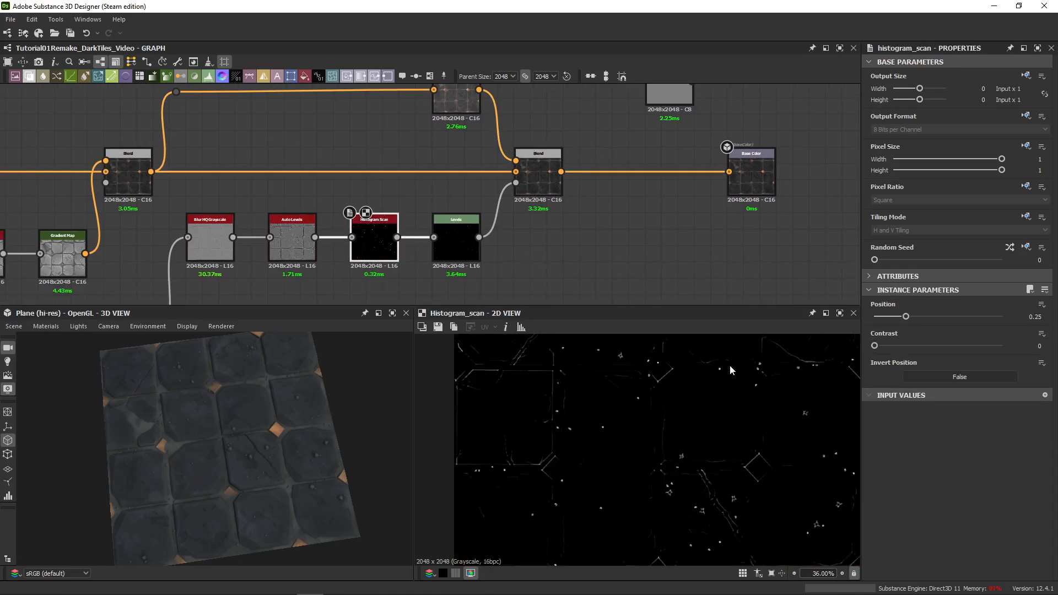
{"action": "double_click", "coordinate": [456, 243]}
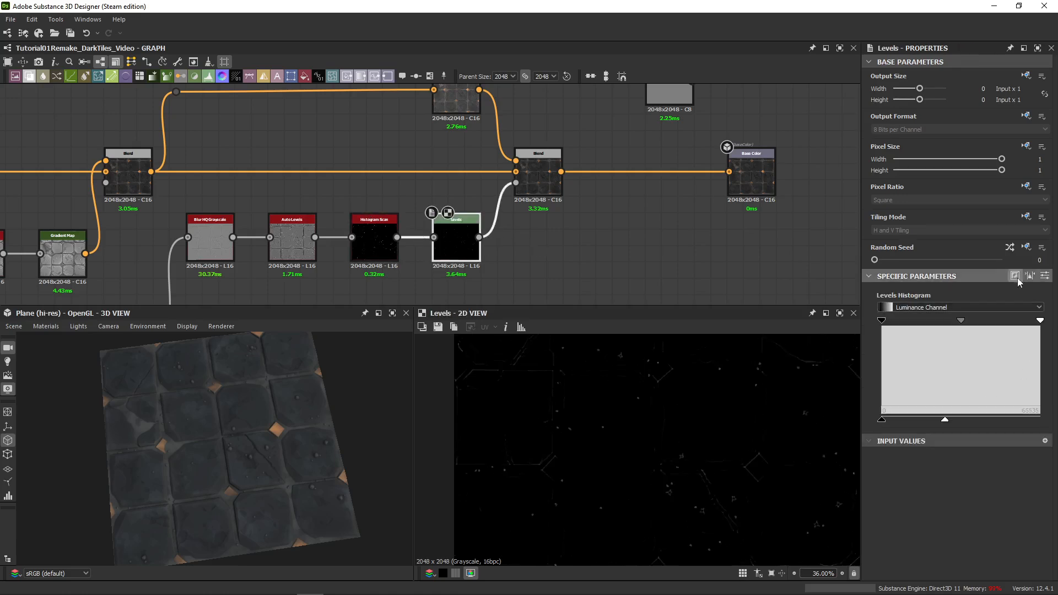
{"action": "double_click", "coordinate": [537, 178]}
- Try the Levels mask with its output white level raised to maximum, and undo that change
{"action": "left_click", "coordinate": [465, 246]}
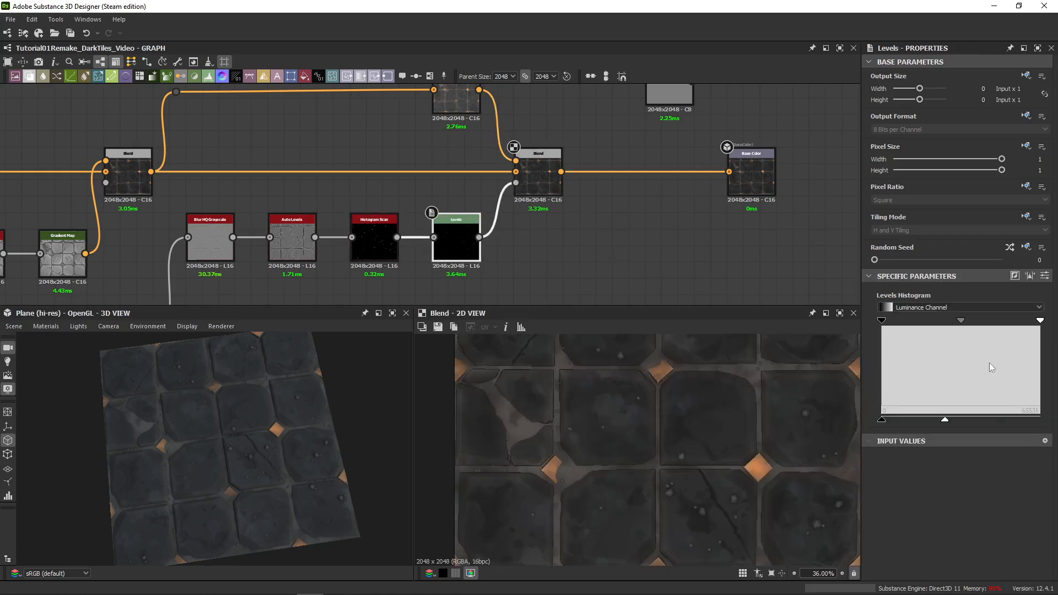
{"action": "left_click_drag", "start_coordinate": [948, 420], "coordinate": [913, 420]}
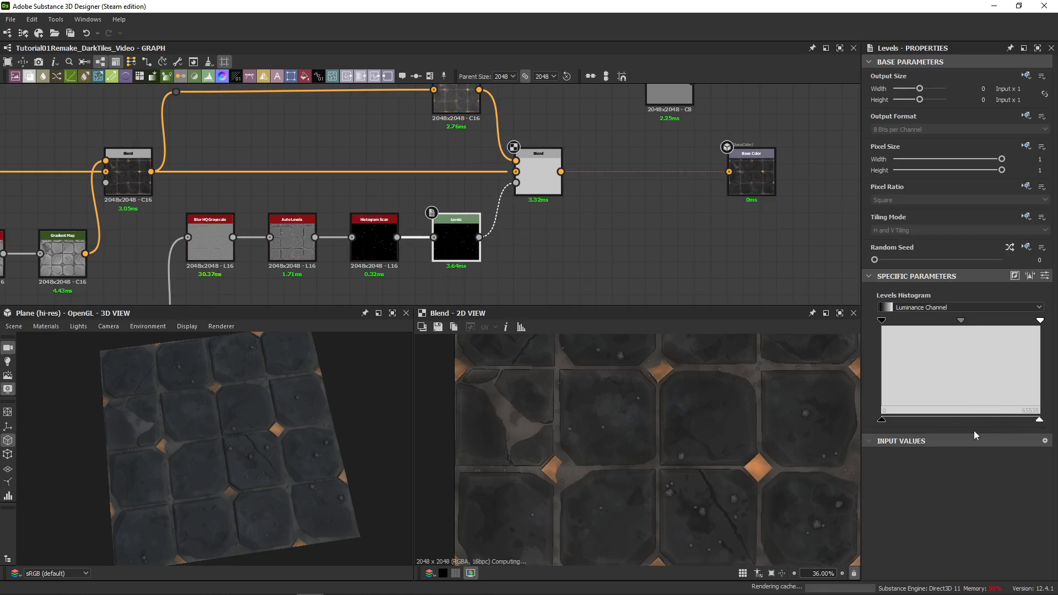
{"action": "key", "text": "ctrl+z"}
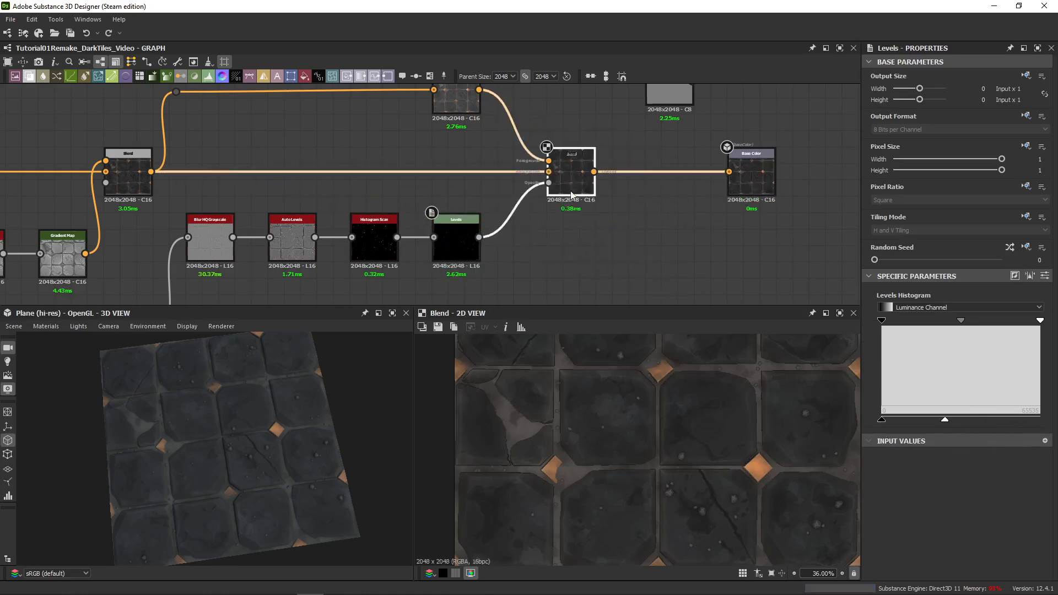
- Compare the HSL output with the masked Blend and set the HSL node's lightness to 0.575
{"action": "double_click", "coordinate": [542, 189]}
{"action": "double_click", "coordinate": [453, 110]}
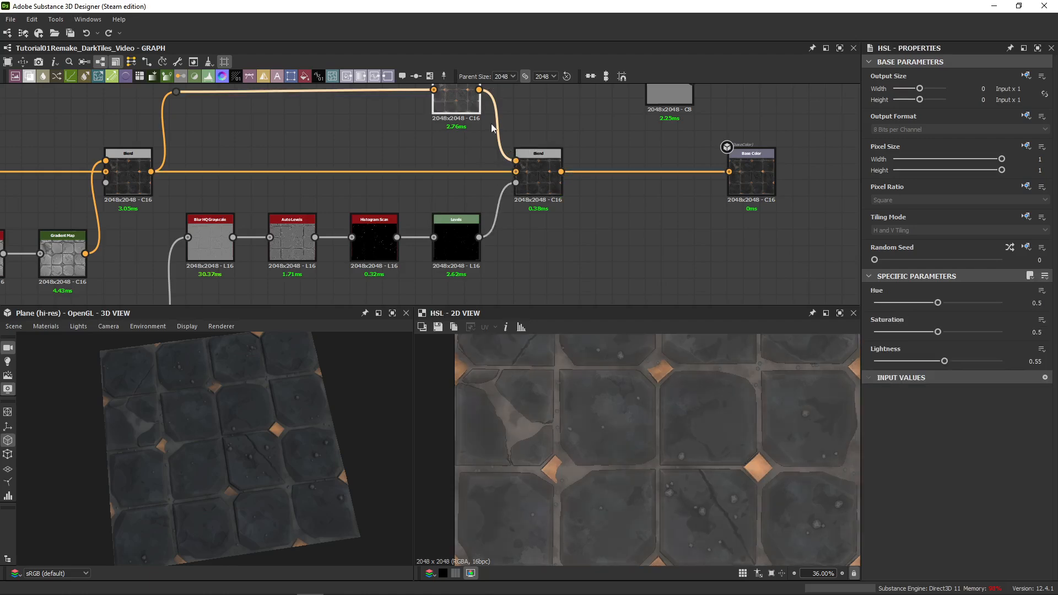
{"action": "double_click", "coordinate": [540, 169]}
{"action": "left_click", "coordinate": [472, 107]}
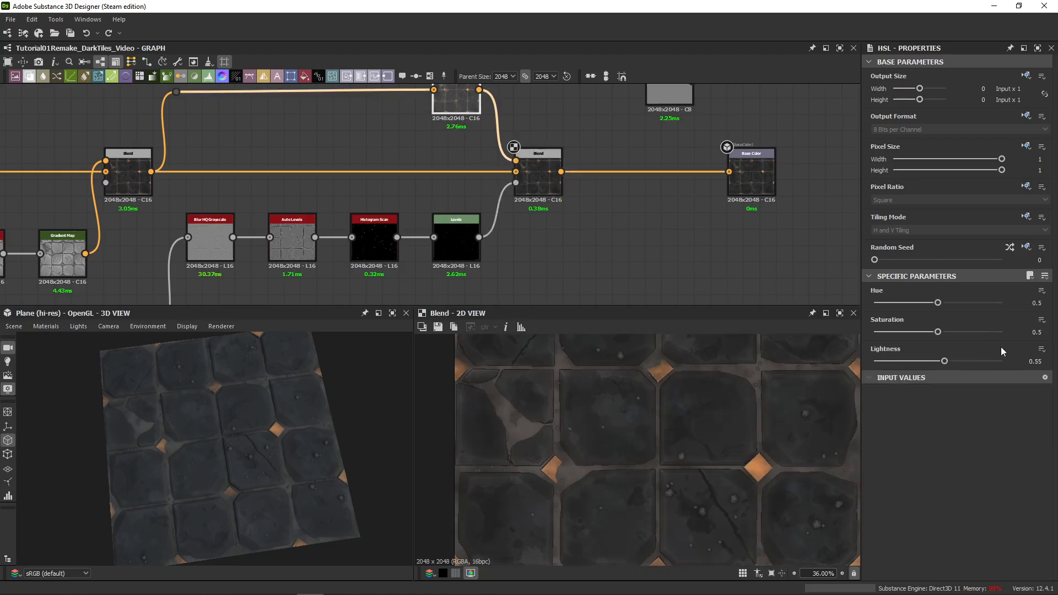
{"action": "left_click", "coordinate": [1040, 362]}
{"action": "type", "text": "7"}
{"action": "key", "text": "Return"}
- Inspect the Blur HQ Grayscale, Auto Levels and Histogram Scan outputs of the edge mask up close
{"action": "left_click", "coordinate": [275, 250]}
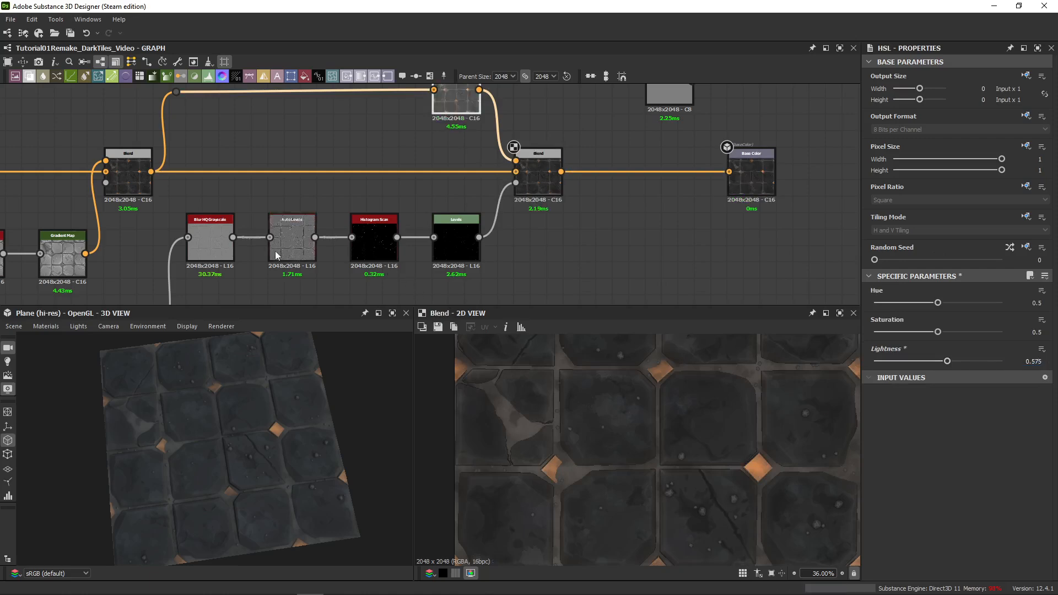
{"action": "double_click", "coordinate": [212, 242]}
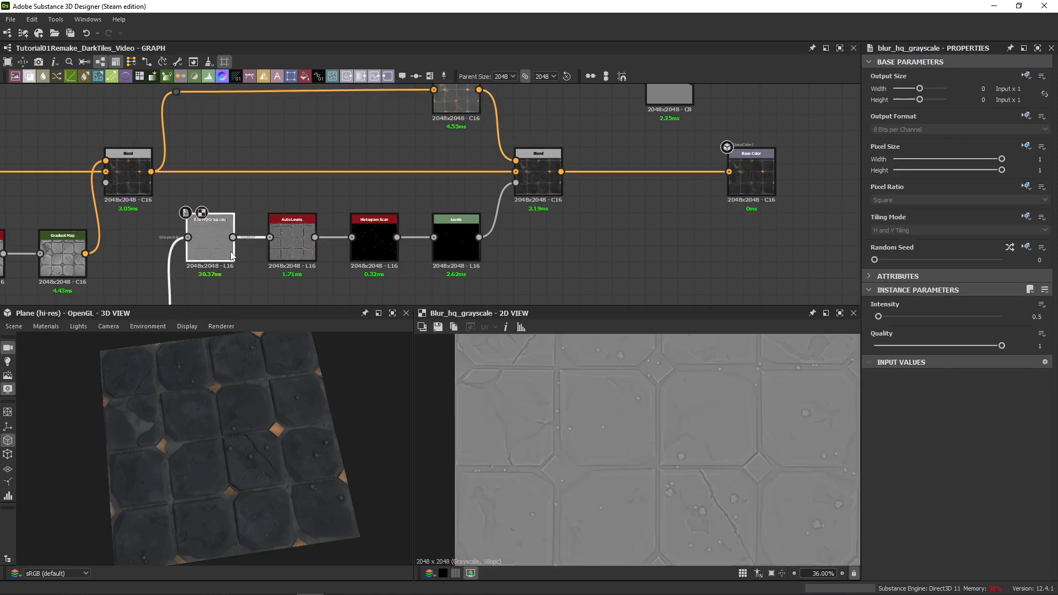
{"action": "double_click", "coordinate": [294, 246]}
{"action": "middle_click_drag", "start_coordinate": [332, 246], "coordinate": [562, 139]}
{"action": "scroll", "coordinate": [566, 386], "scroll_direction": "up", "scroll_amount": 8}
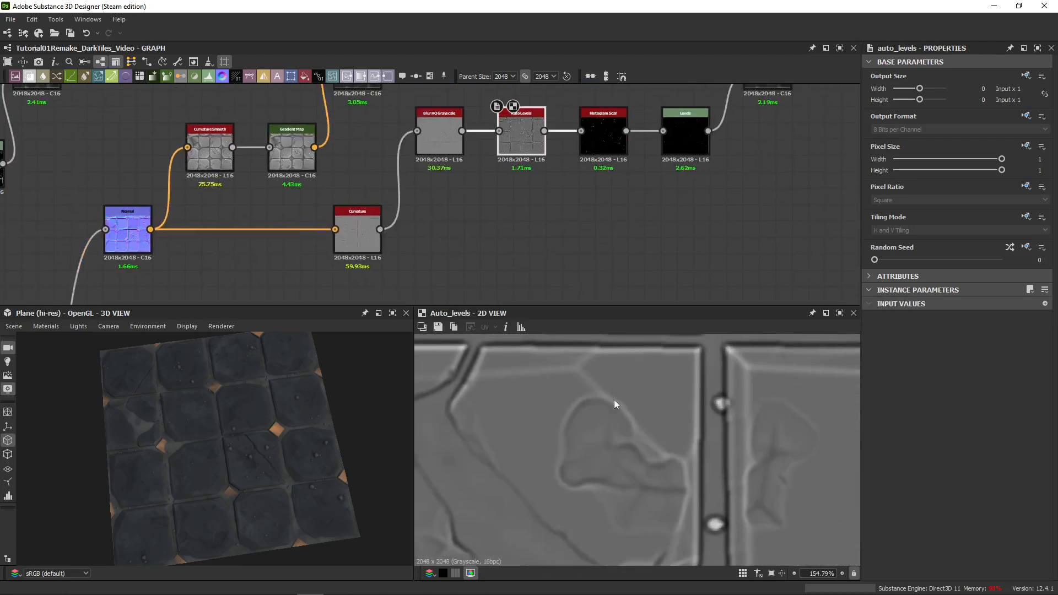
{"action": "double_click", "coordinate": [603, 135]}
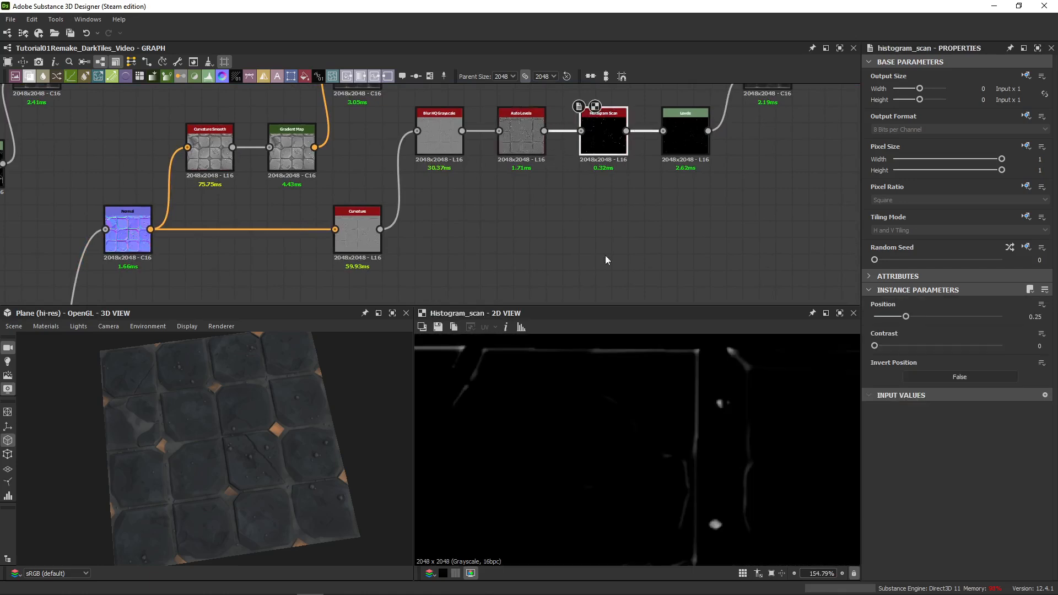
{"action": "double_click", "coordinate": [528, 142]}
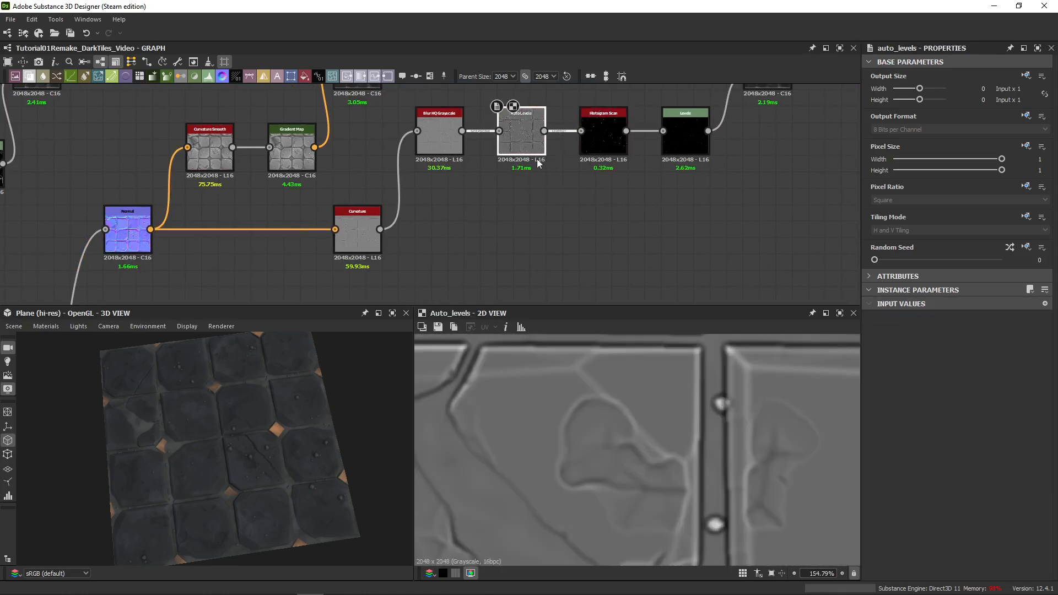
- Set the Histogram Scan's contrast to 1 and raise its position to 0.55
{"action": "double_click", "coordinate": [595, 134]}
{"action": "left_click_drag", "start_coordinate": [927, 318], "coordinate": [1027, 351]}
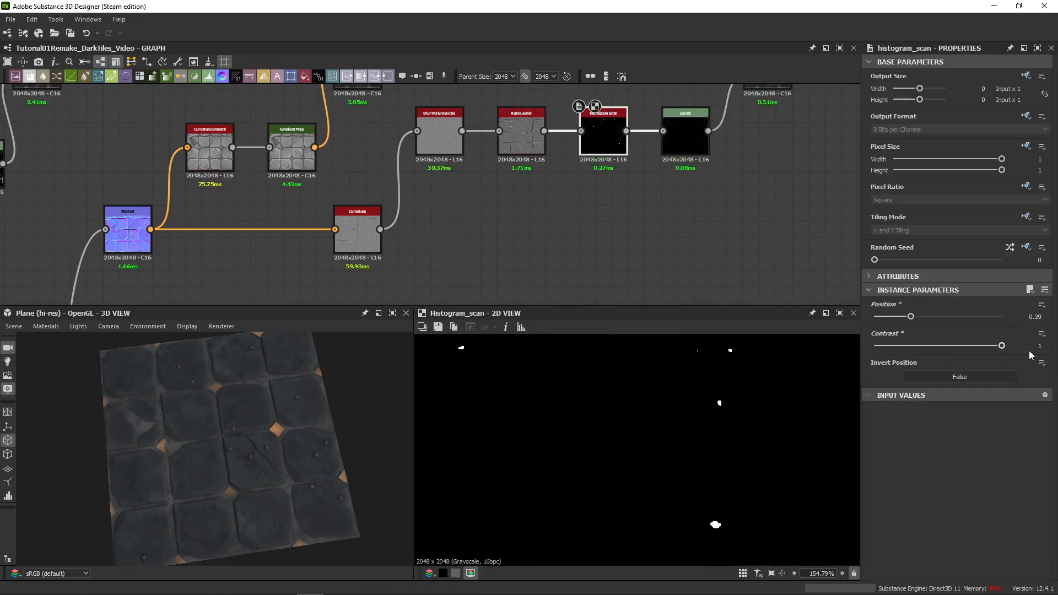
{"action": "left_click_drag", "start_coordinate": [912, 317], "coordinate": [938, 317]}
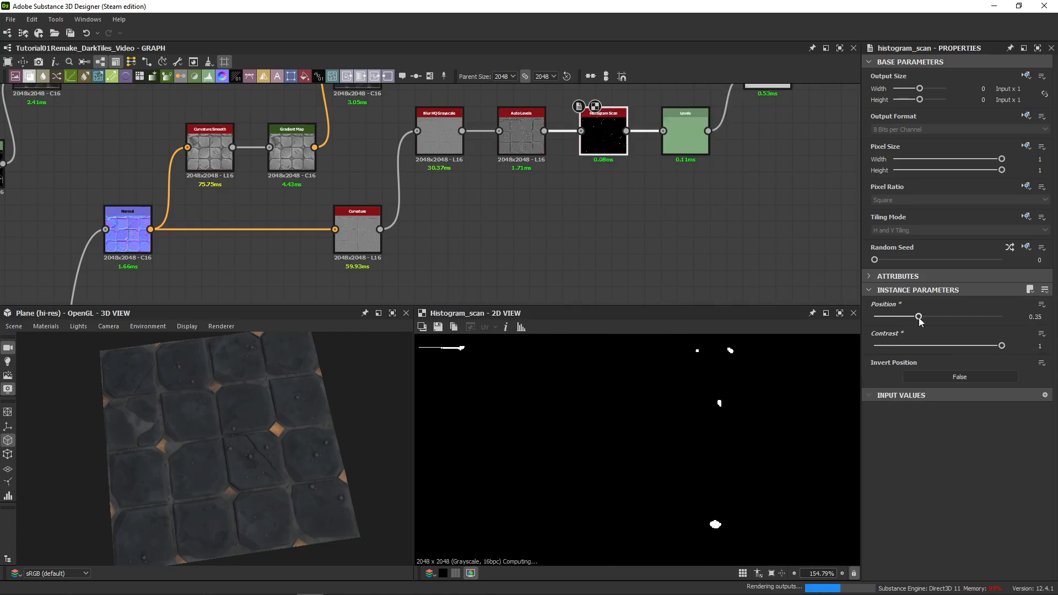
{"action": "left_click", "coordinate": [944, 319]}
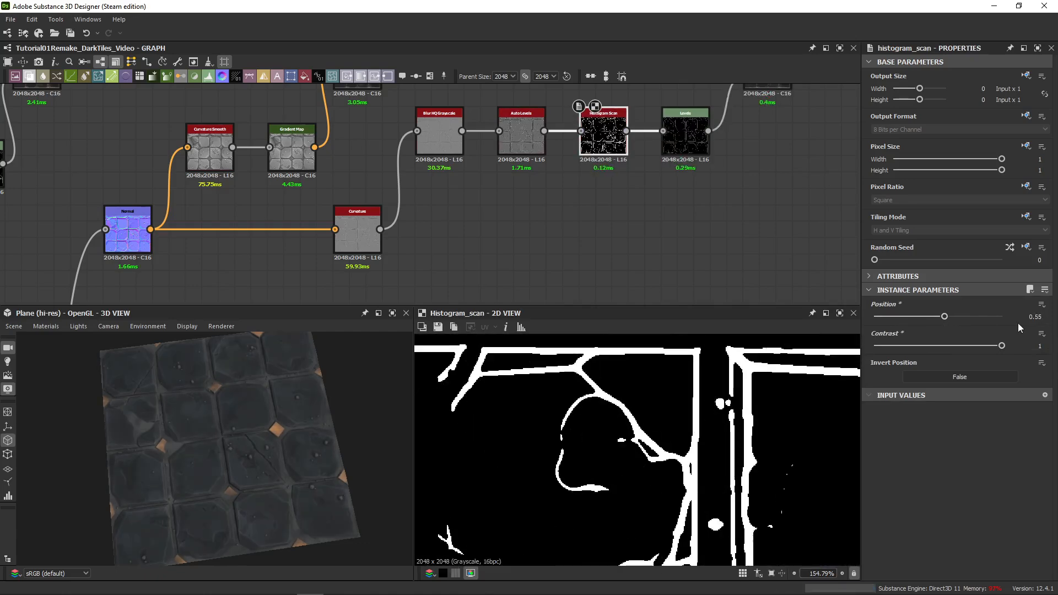
- Set the Histogram Scan's position to 0.25, and raise it gradually to 0.51
{"action": "left_click", "coordinate": [1037, 317]}
{"action": "type", "text": "0.25"}
{"action": "key", "text": "Return"}
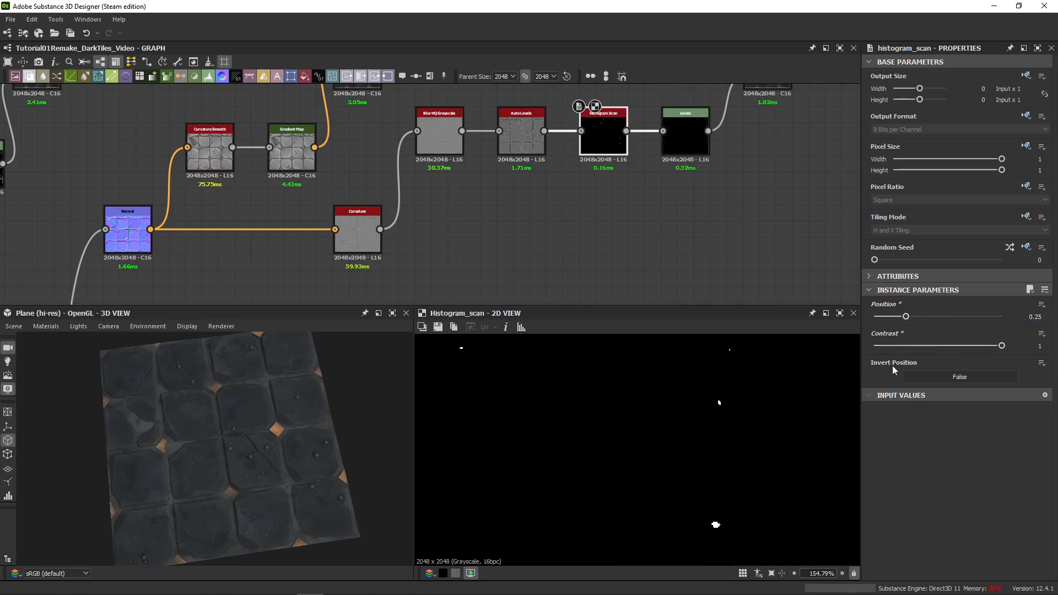
{"action": "left_click_drag", "start_coordinate": [912, 316], "coordinate": [937, 321]}
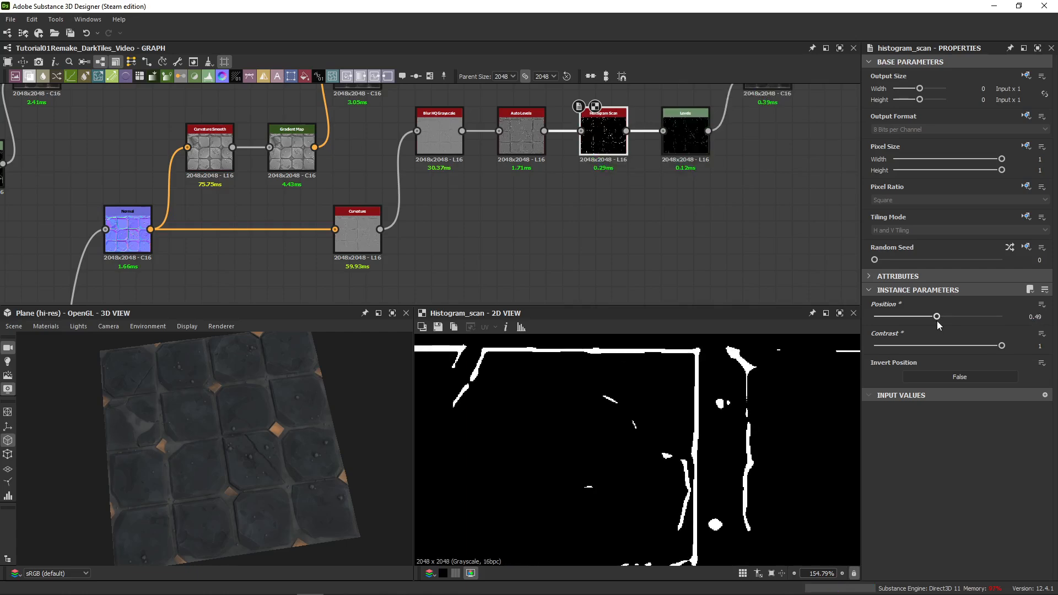
- Compare the Auto Levels output with the Histogram Scan mask, both up close and across the whole tile pattern
{"action": "double_click", "coordinate": [518, 138]}
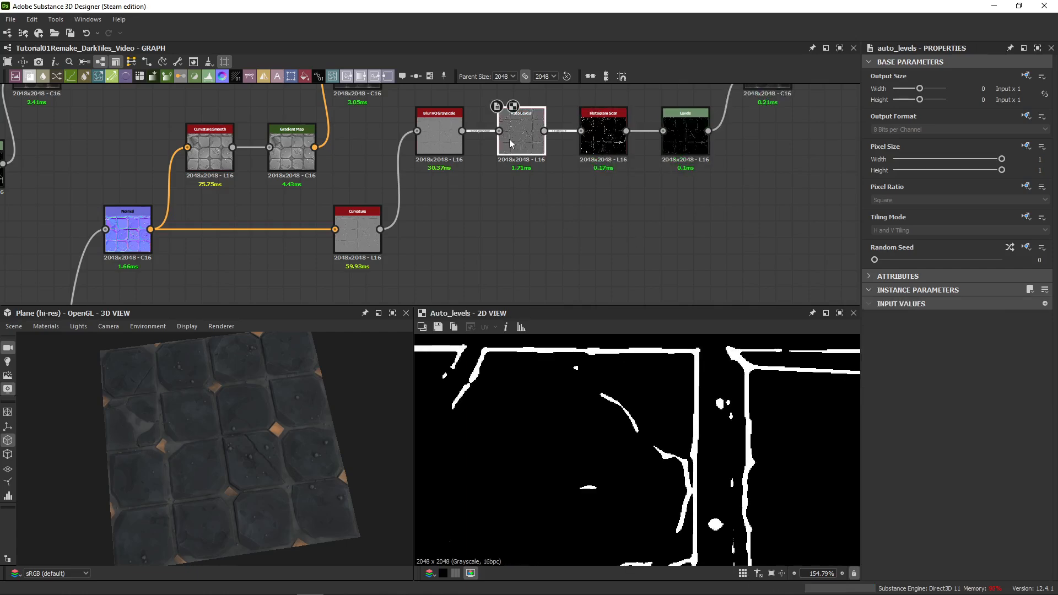
{"action": "double_click", "coordinate": [613, 150]}
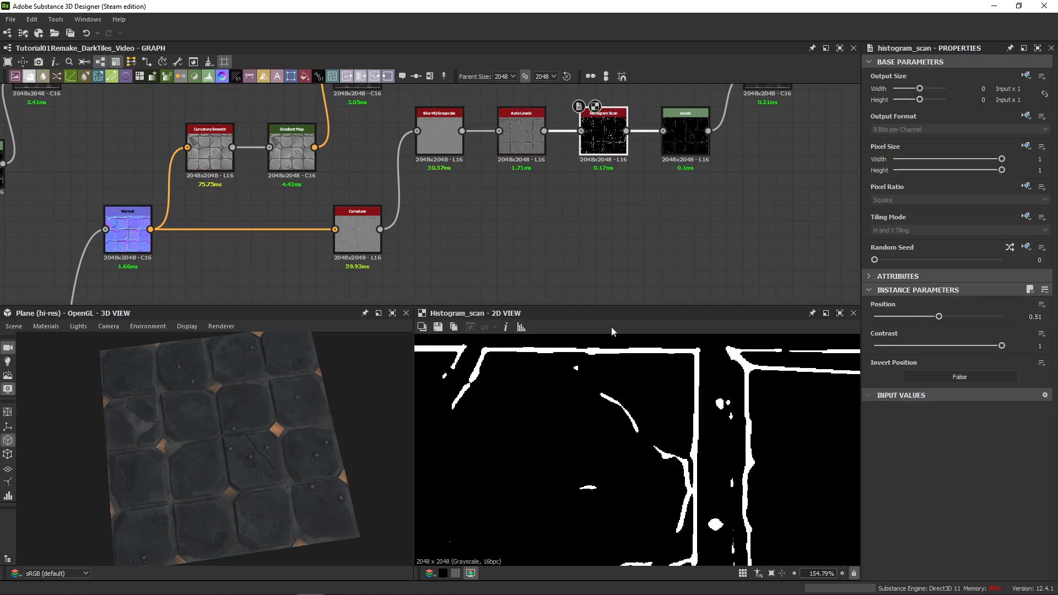
{"action": "double_click", "coordinate": [500, 139]}
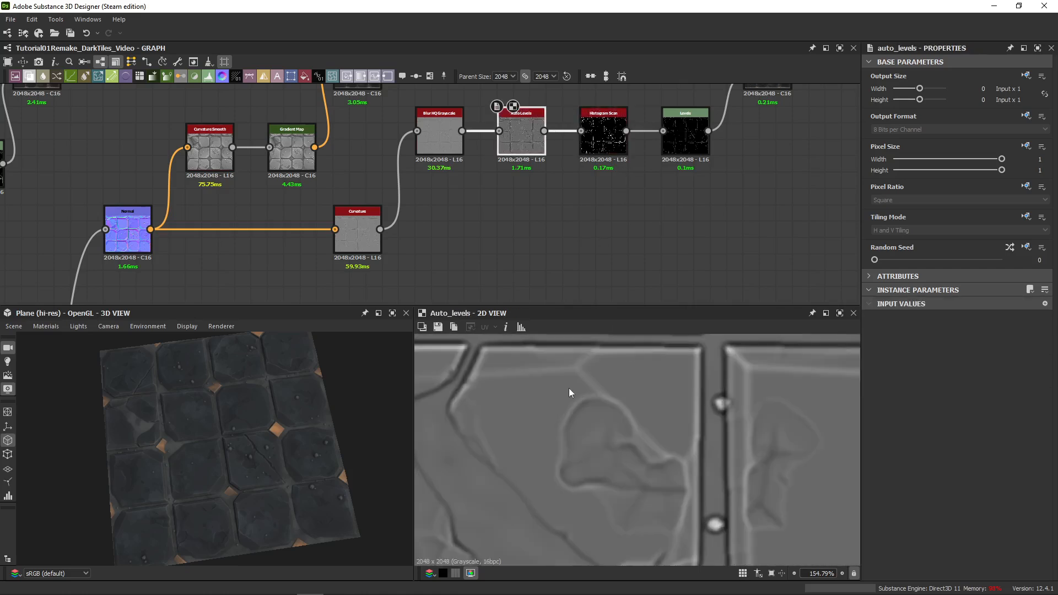
{"action": "scroll", "coordinate": [593, 491], "scroll_direction": "down", "scroll_amount": 5}
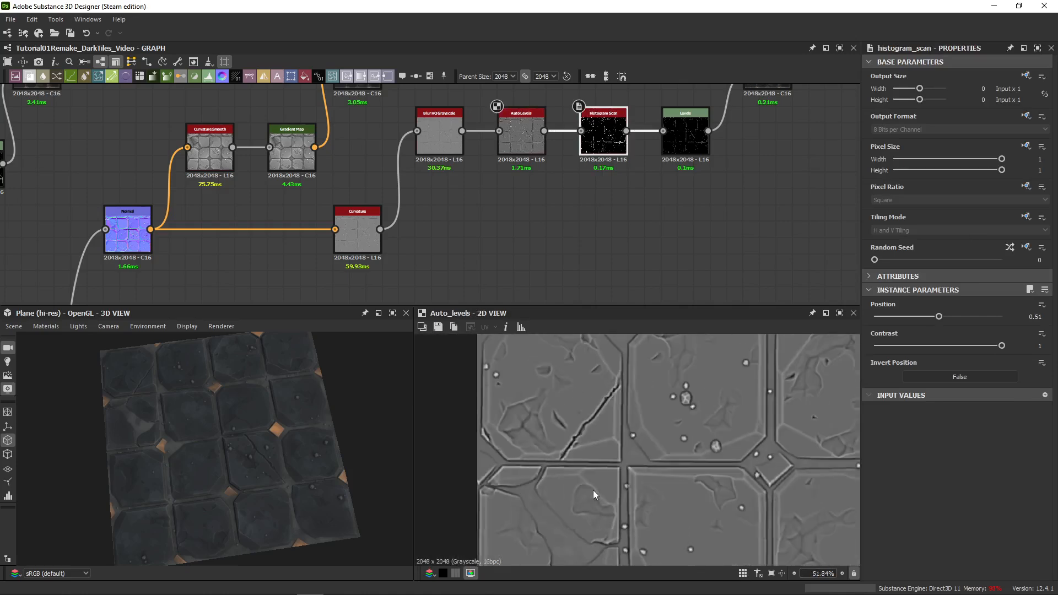
{"action": "double_click", "coordinate": [607, 137]}
{"action": "middle_click_drag", "start_coordinate": [677, 504], "coordinate": [621, 416]}
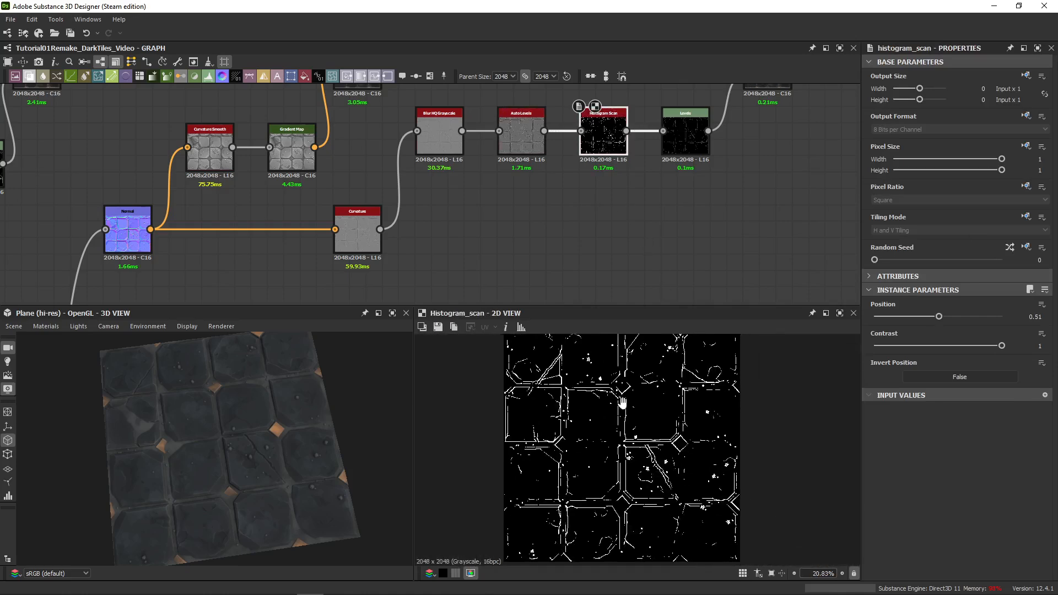
- Preview the Levels mask and examine the lightened edges in the masked Blend up close
{"action": "middle_click_drag", "start_coordinate": [711, 152], "coordinate": [622, 245]}
{"action": "double_click", "coordinate": [534, 191]}
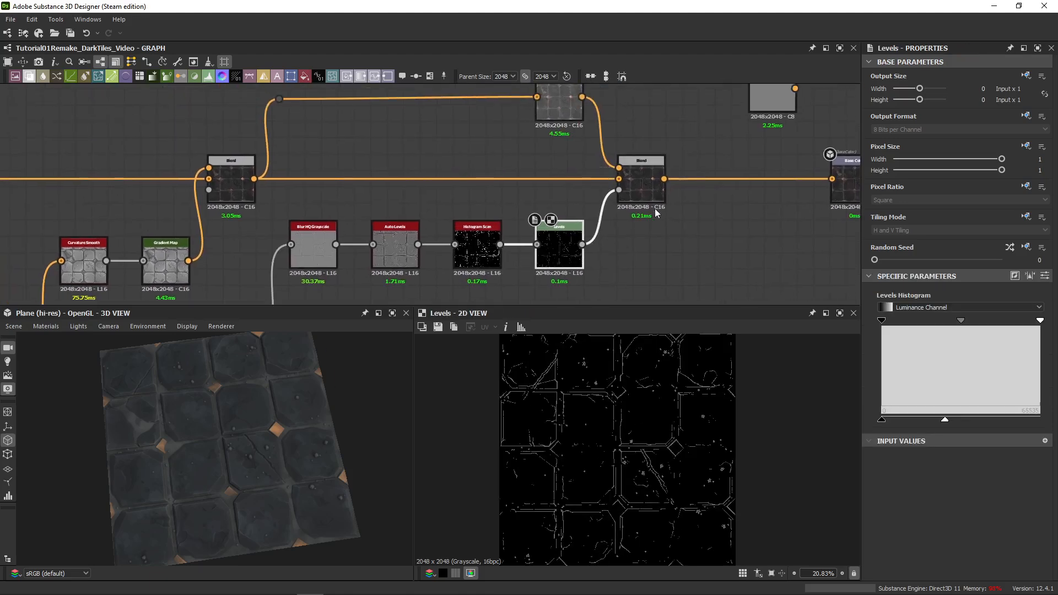
{"action": "double_click", "coordinate": [650, 186]}
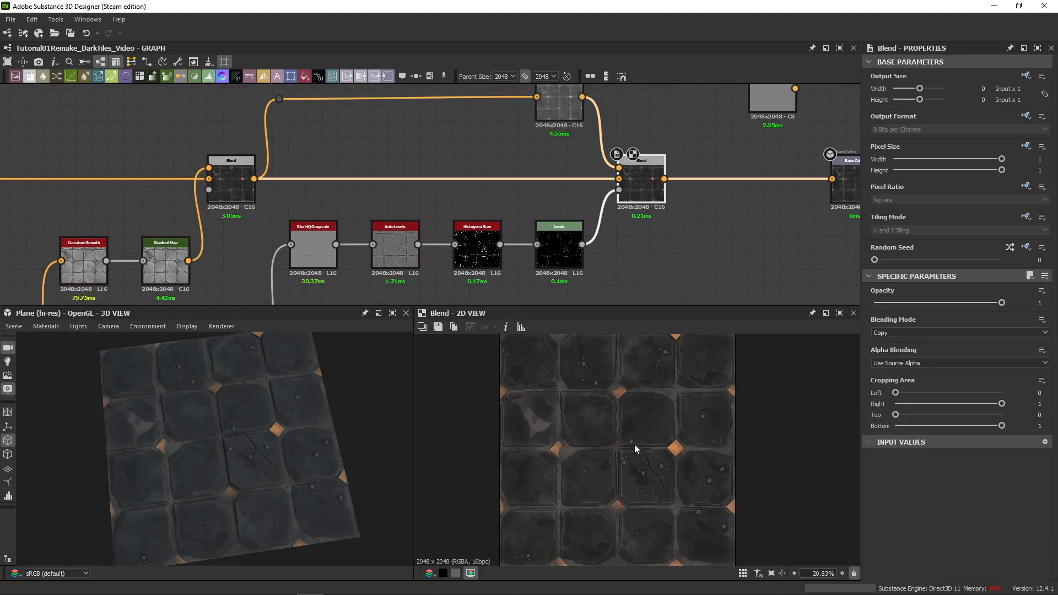
{"action": "scroll", "coordinate": [633, 445], "scroll_direction": "up", "scroll_amount": 10}
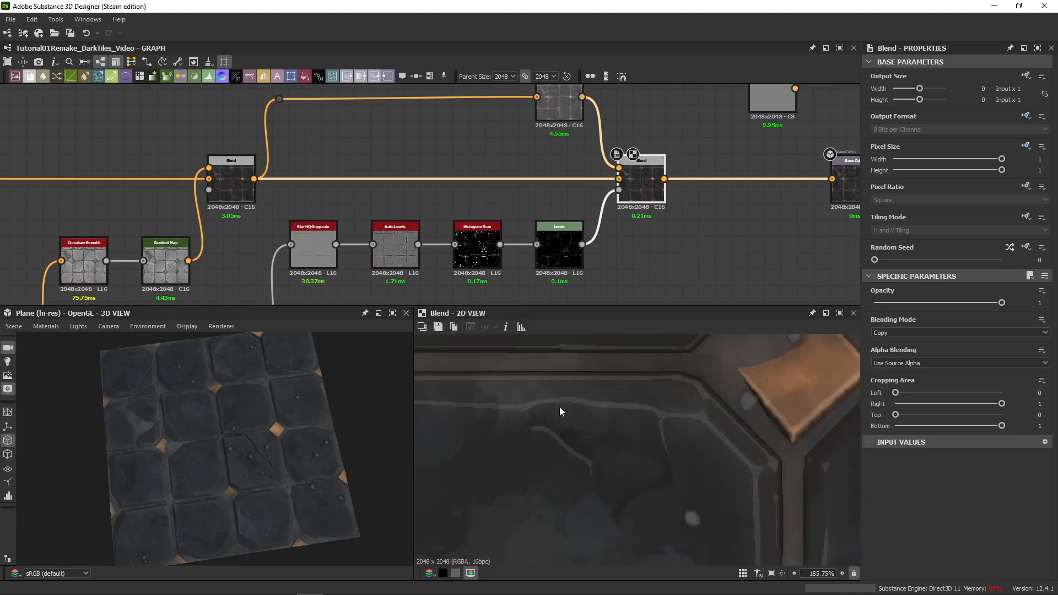
- Try the Levels mask with its output white level at maximum and examine the masked Blend's edges
{"action": "double_click", "coordinate": [574, 259]}
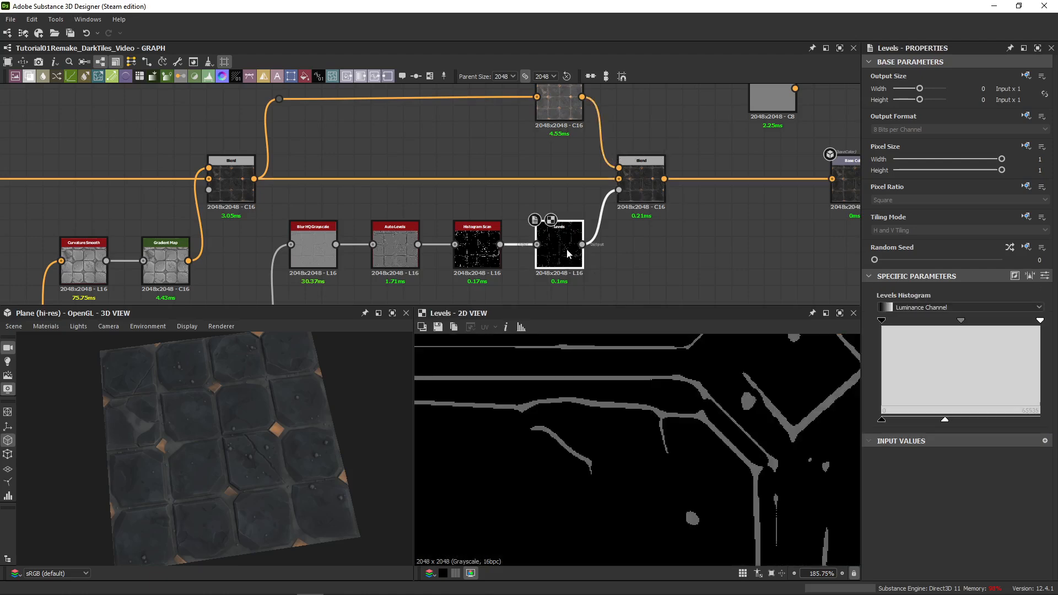
{"action": "left_click_drag", "start_coordinate": [946, 422], "coordinate": [1040, 422]}
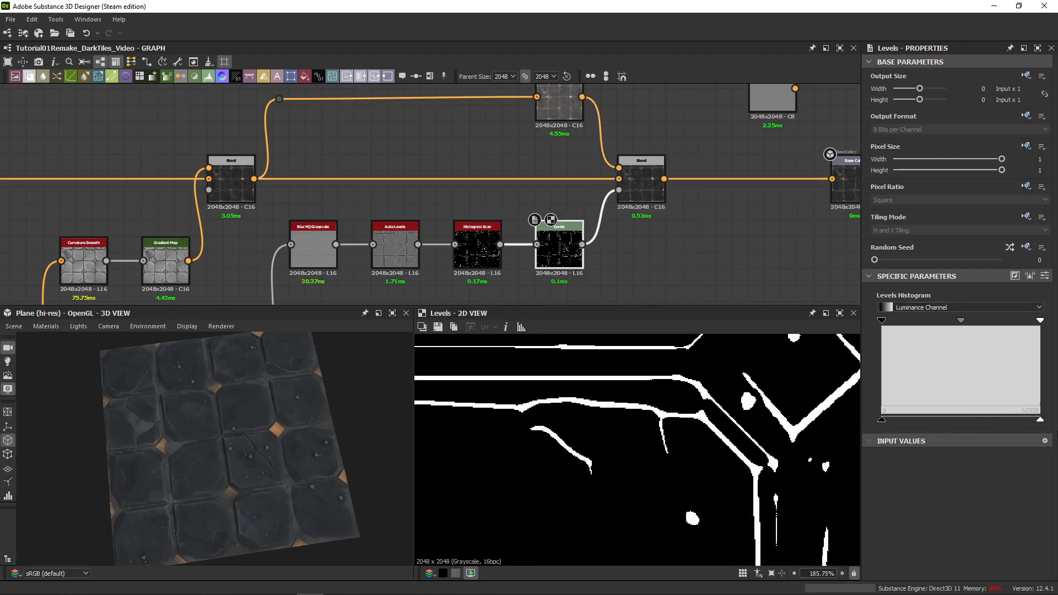
{"action": "double_click", "coordinate": [653, 187]}
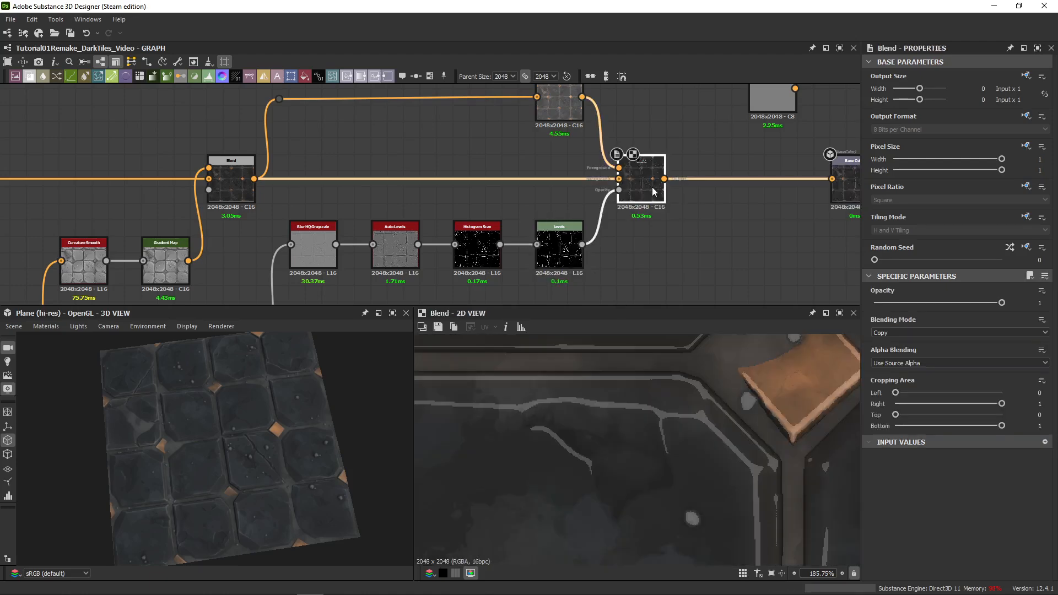
{"action": "left_click", "coordinate": [566, 112]}
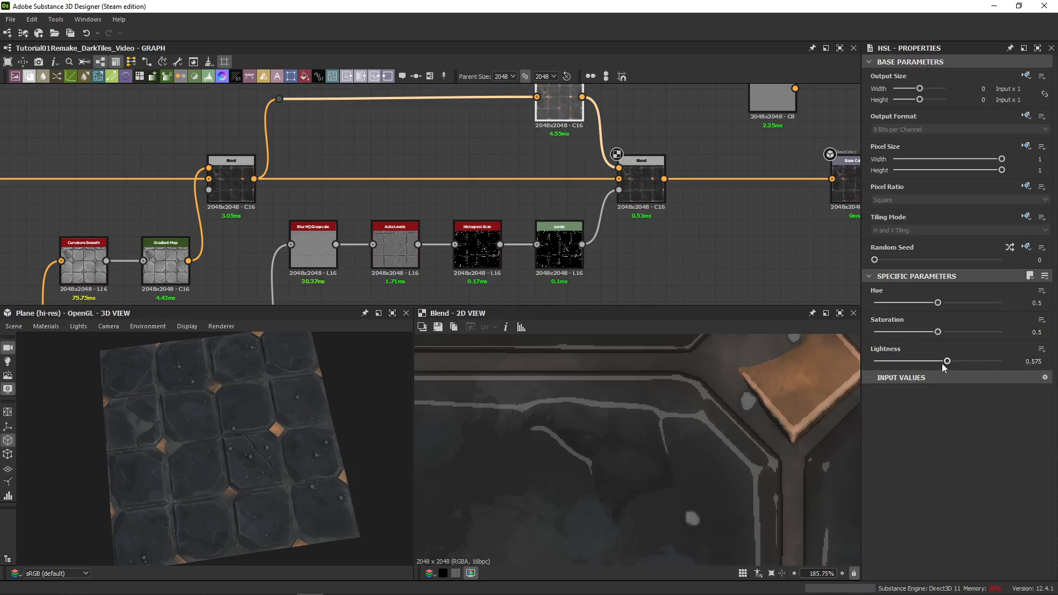
{"action": "scroll", "coordinate": [458, 411], "scroll_direction": "up", "scroll_amount": 5}
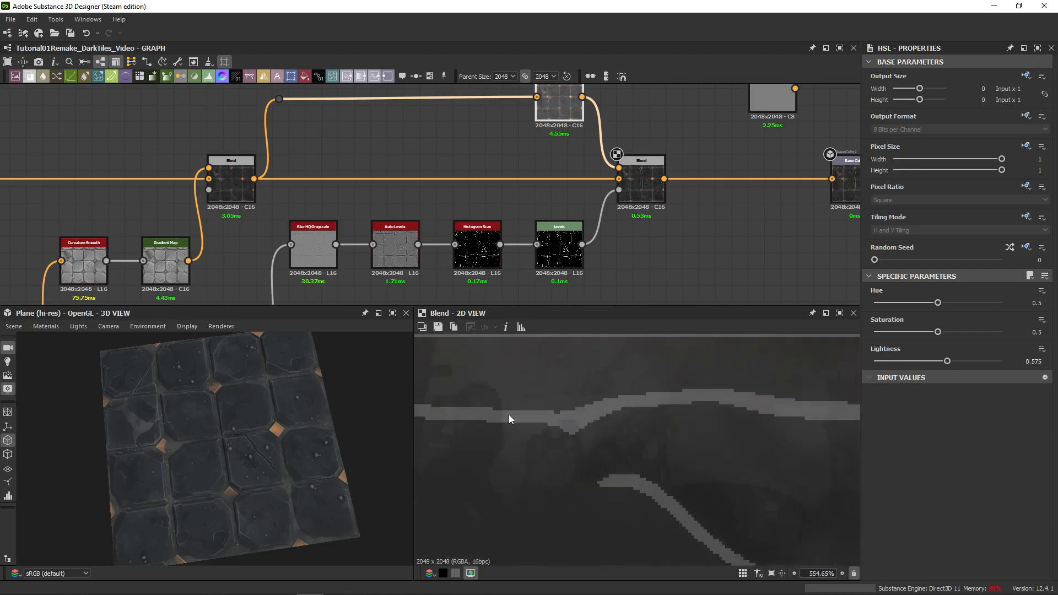
- Lower the Levels mask's output white level to slightly above the midpoint while previewing the masked Blend
{"action": "left_click", "coordinate": [638, 186]}
{"action": "left_click", "coordinate": [560, 251]}
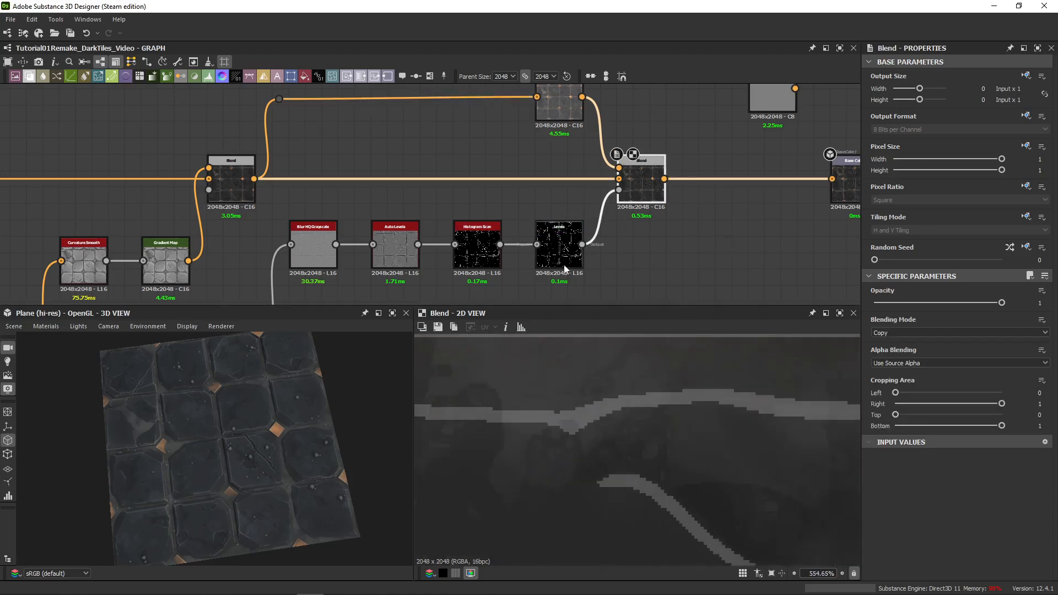
{"action": "left_click", "coordinate": [648, 186]}
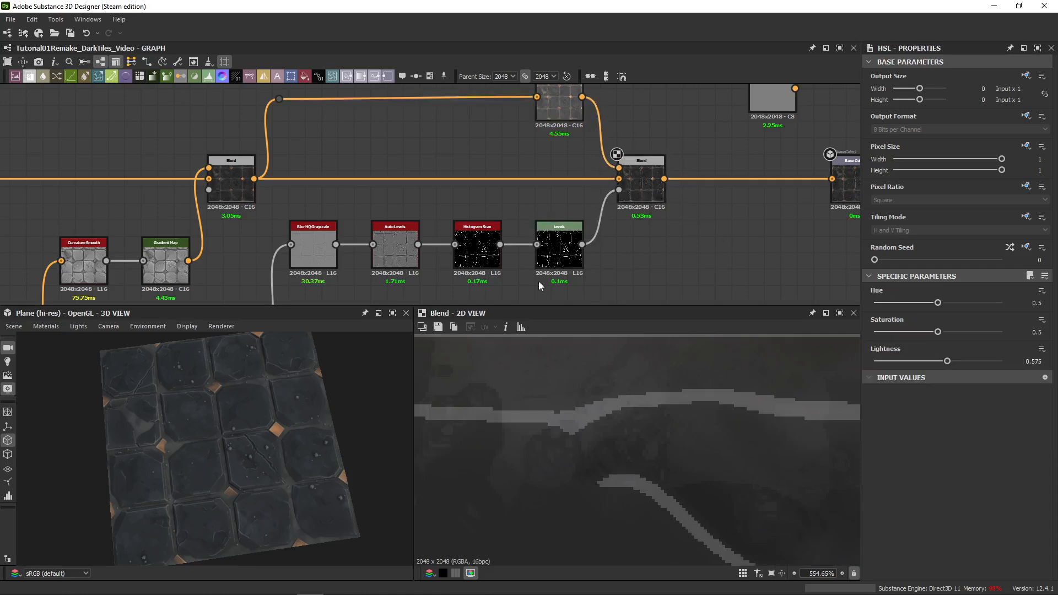
{"action": "left_click", "coordinate": [547, 268]}
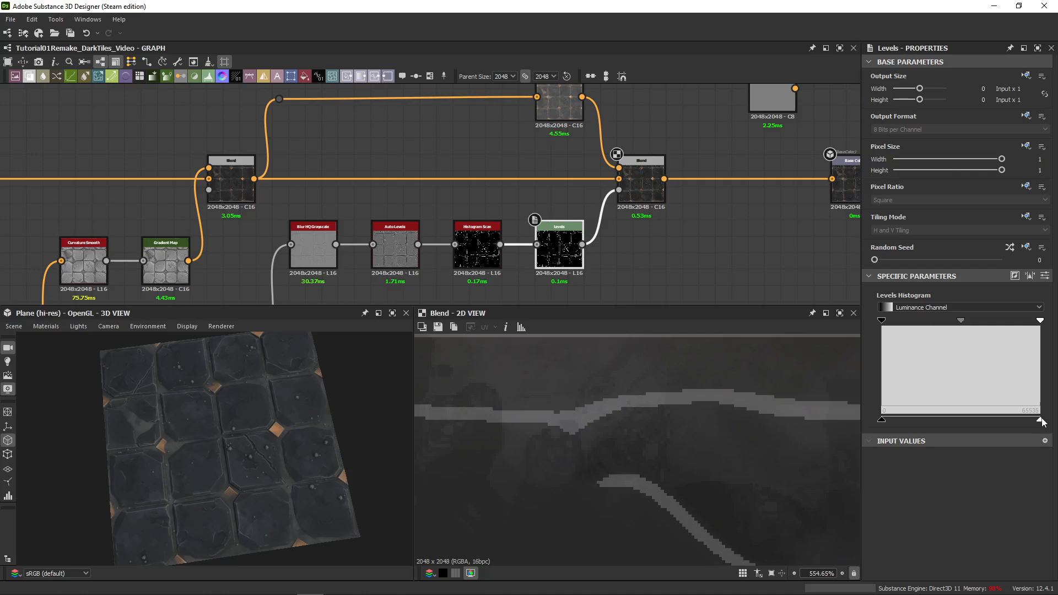
{"action": "left_click_drag", "start_coordinate": [1040, 420], "coordinate": [972, 422]}
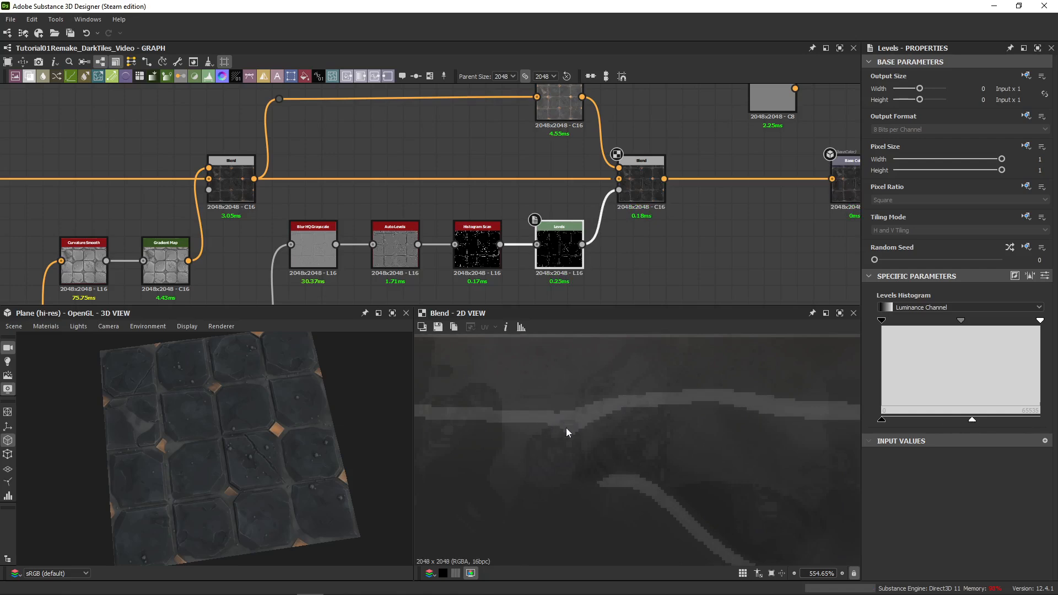
- Compare the brightened HSL copy, the masked Blend and the earlier Overlay Blend around the tile edges
{"action": "double_click", "coordinate": [548, 113]}
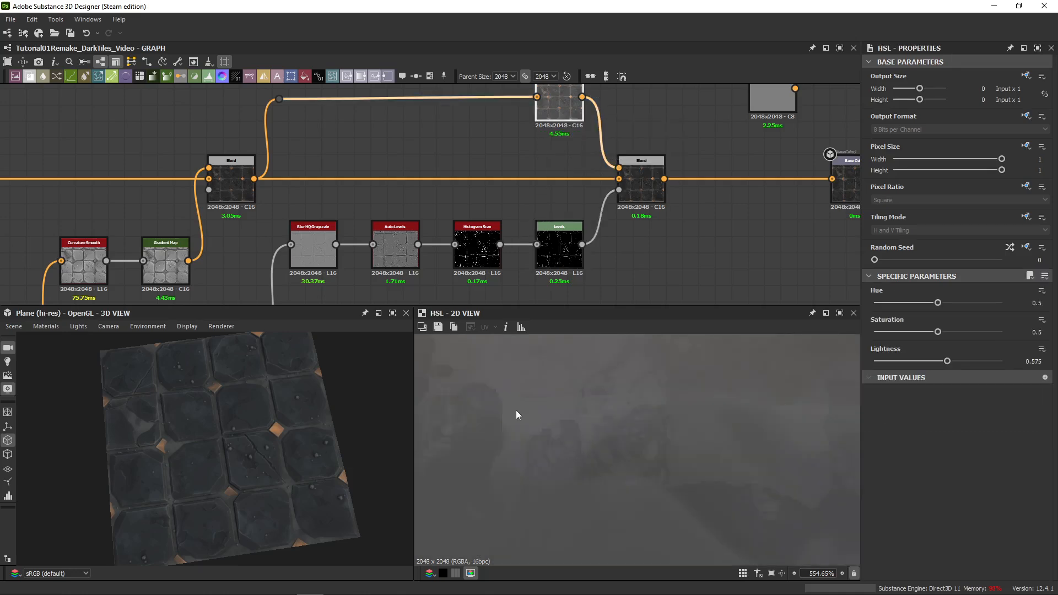
{"action": "scroll", "coordinate": [543, 429], "scroll_direction": "down", "scroll_amount": 3}
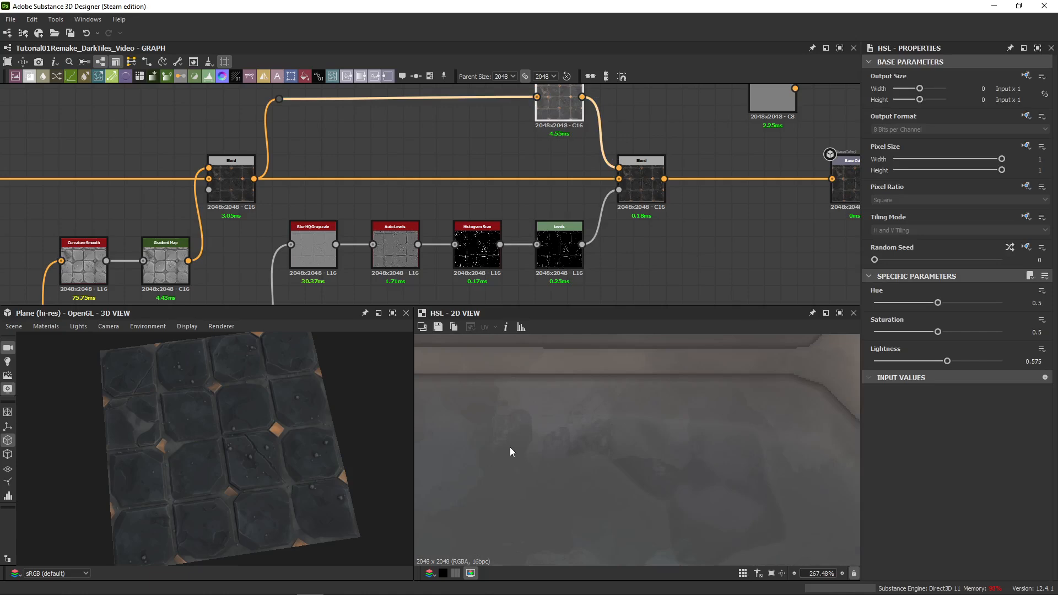
{"action": "double_click", "coordinate": [643, 201]}
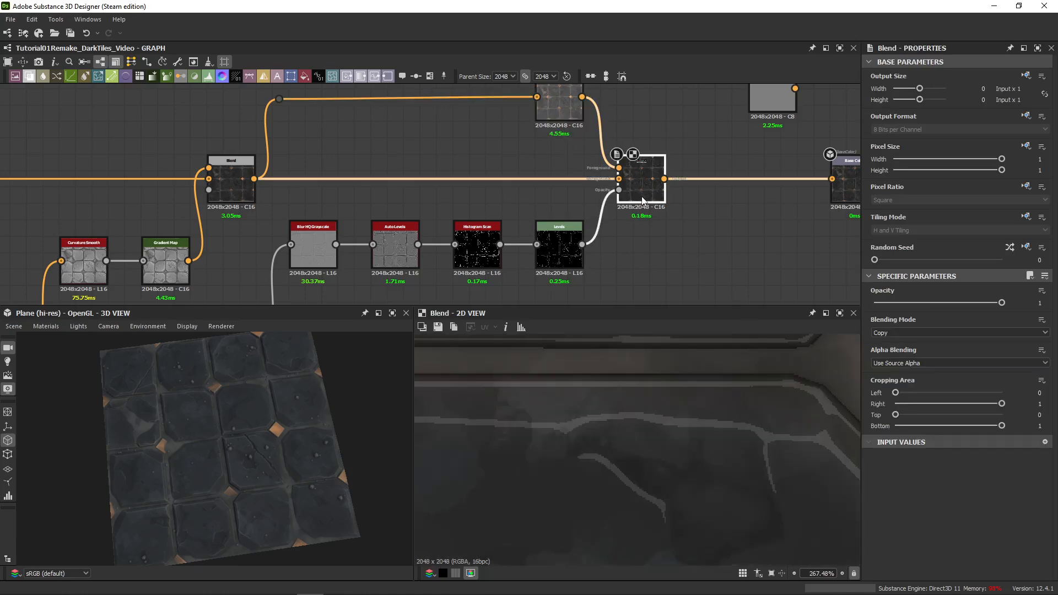
{"action": "double_click", "coordinate": [232, 185]}
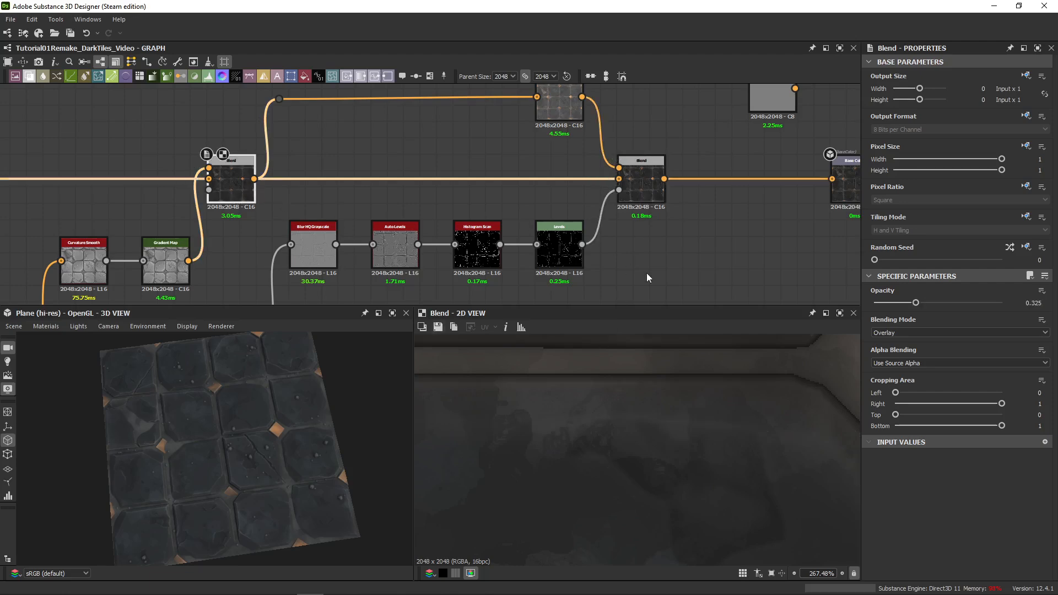
{"action": "double_click", "coordinate": [631, 165]}
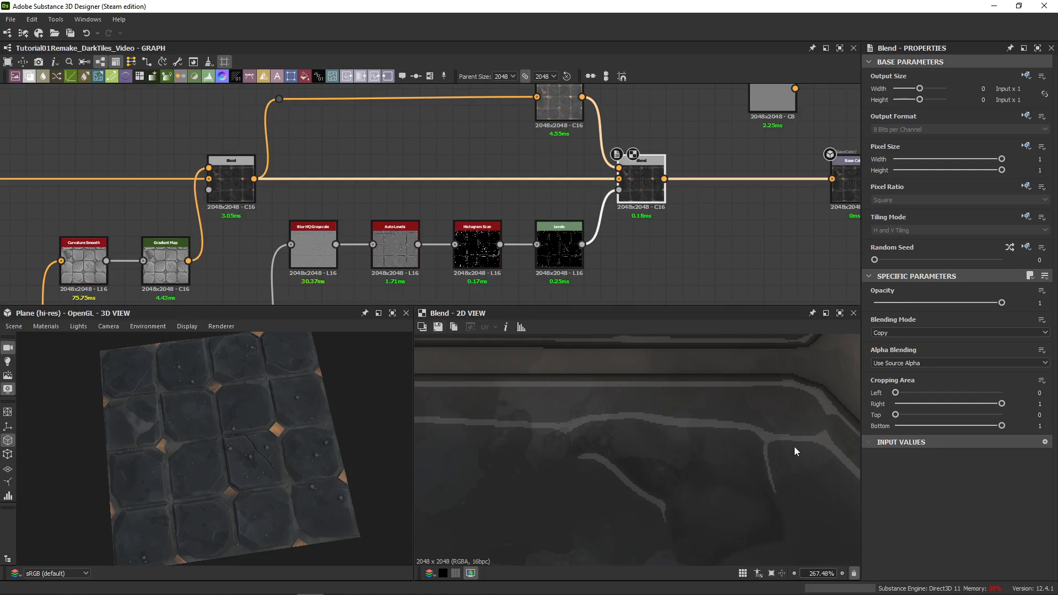
{"action": "double_click", "coordinate": [554, 114]}
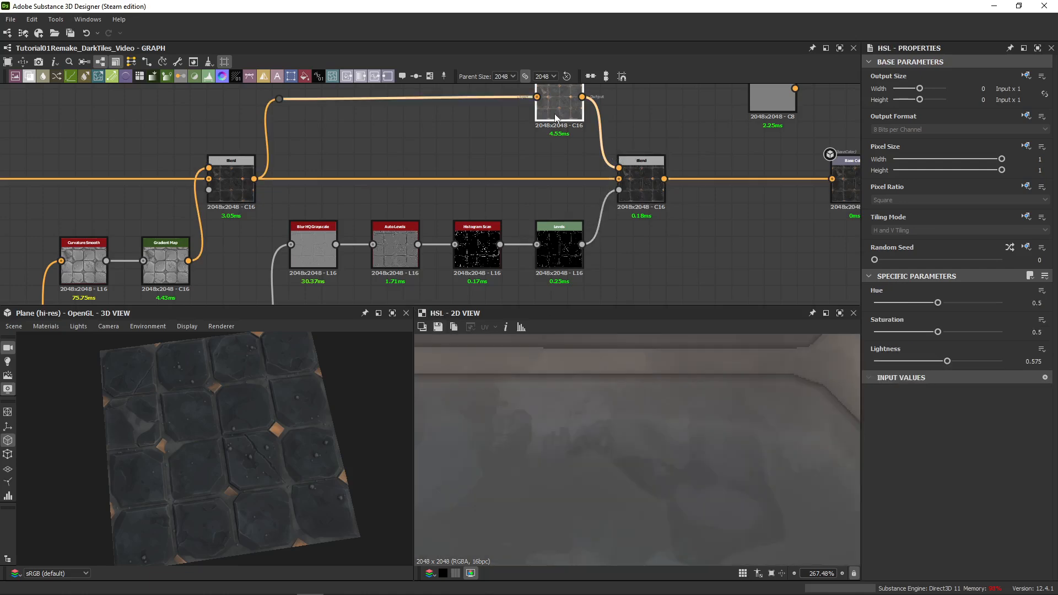
- Compare the masked Blend with its Levels mask around the lightened tile edges, both close up and across the whole texture
{"action": "double_click", "coordinate": [636, 187]}
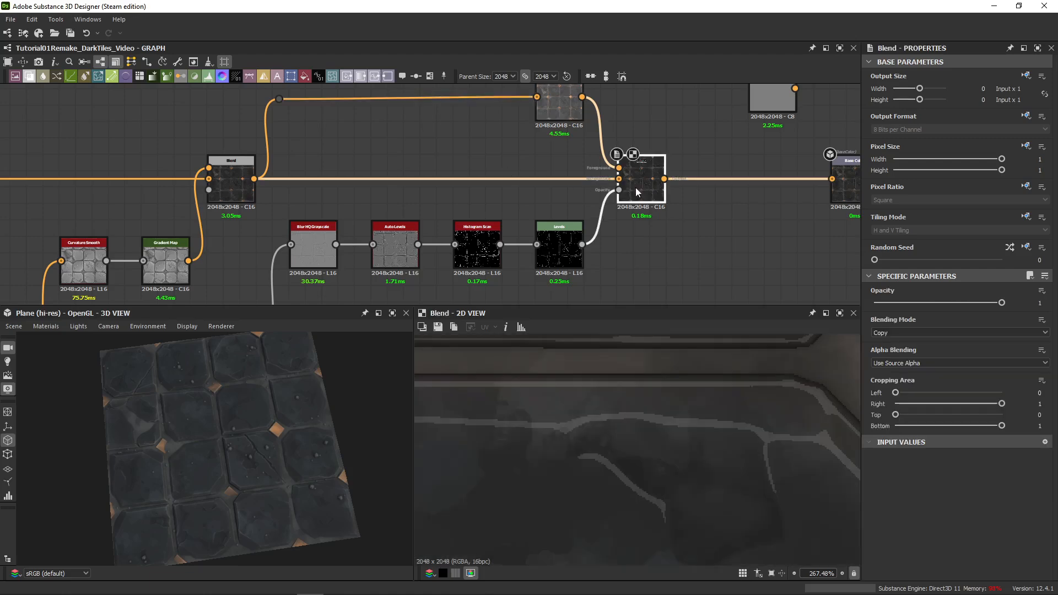
{"action": "double_click", "coordinate": [560, 245]}
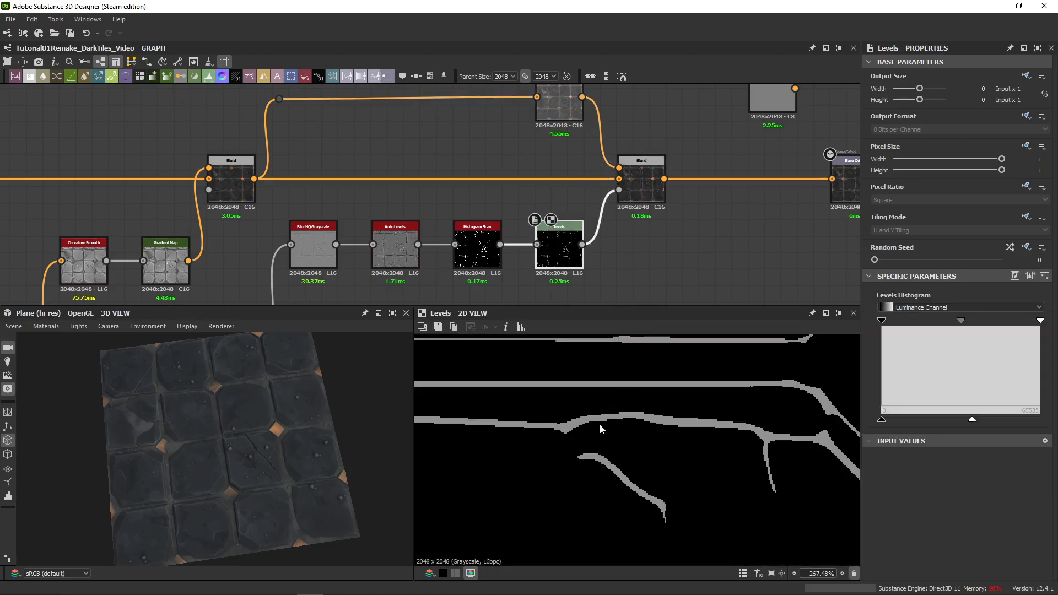
{"action": "double_click", "coordinate": [639, 185]}
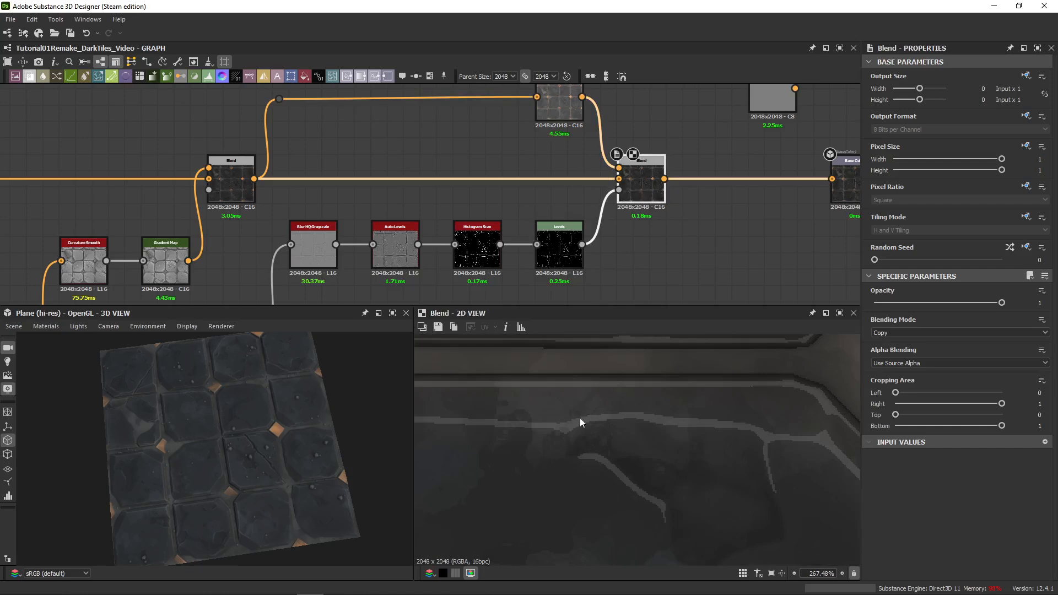
{"action": "scroll", "coordinate": [577, 482], "scroll_direction": "down", "scroll_amount": 10}
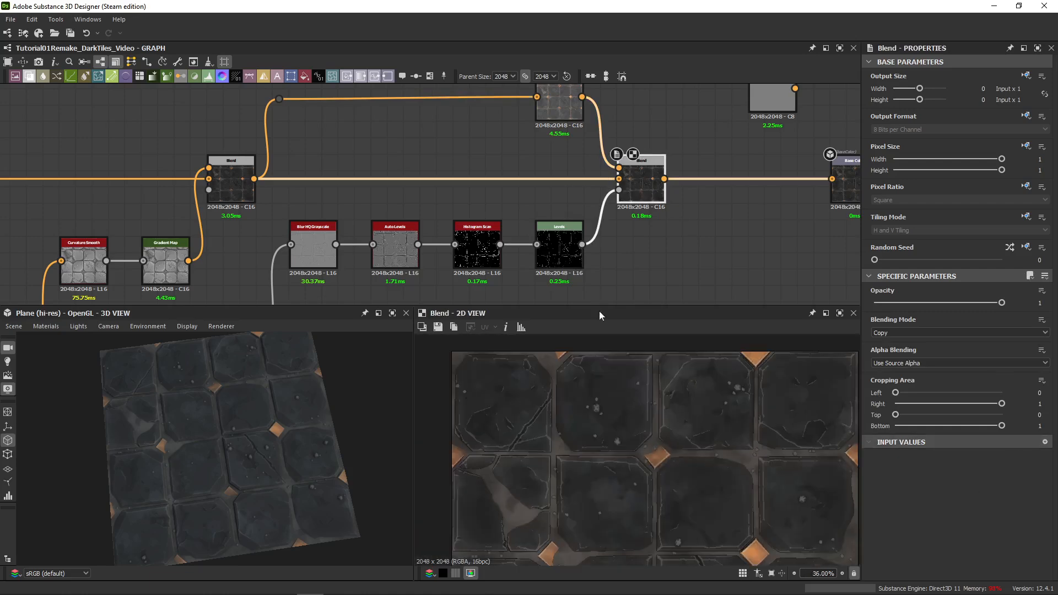
- Set the edge mask's Histogram Scan position to 0.52 and examine the lightened tile edges in 3D
{"action": "double_click", "coordinate": [478, 245]}
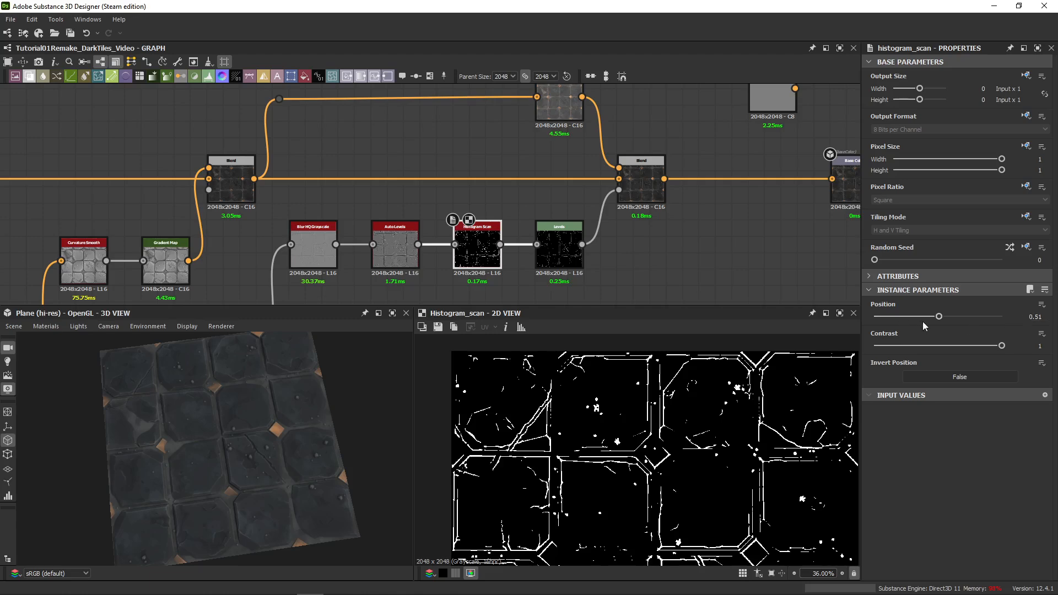
{"action": "left_click_drag", "start_coordinate": [939, 317], "coordinate": [941, 317]}
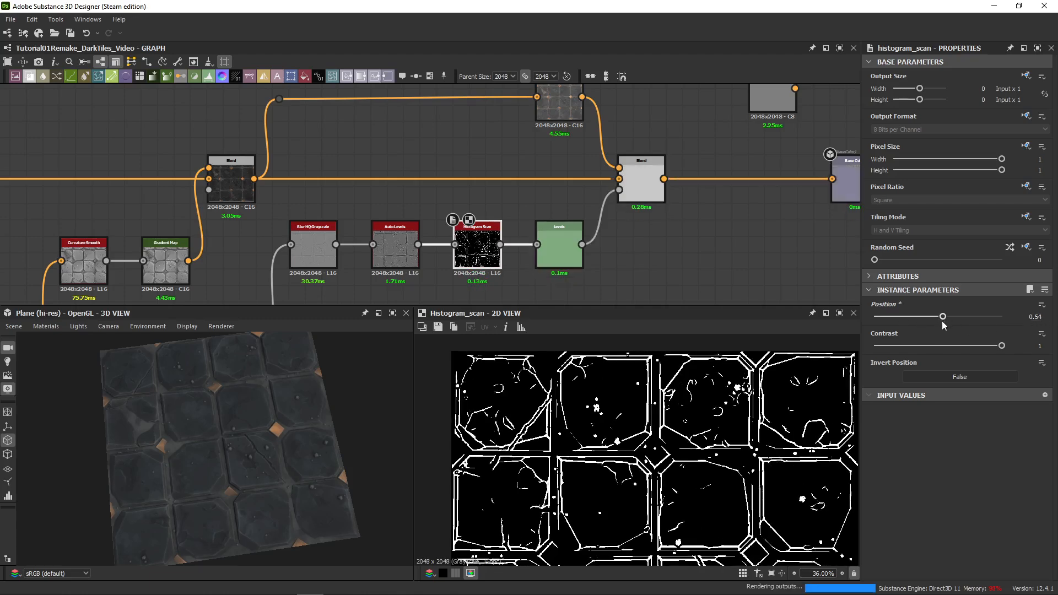
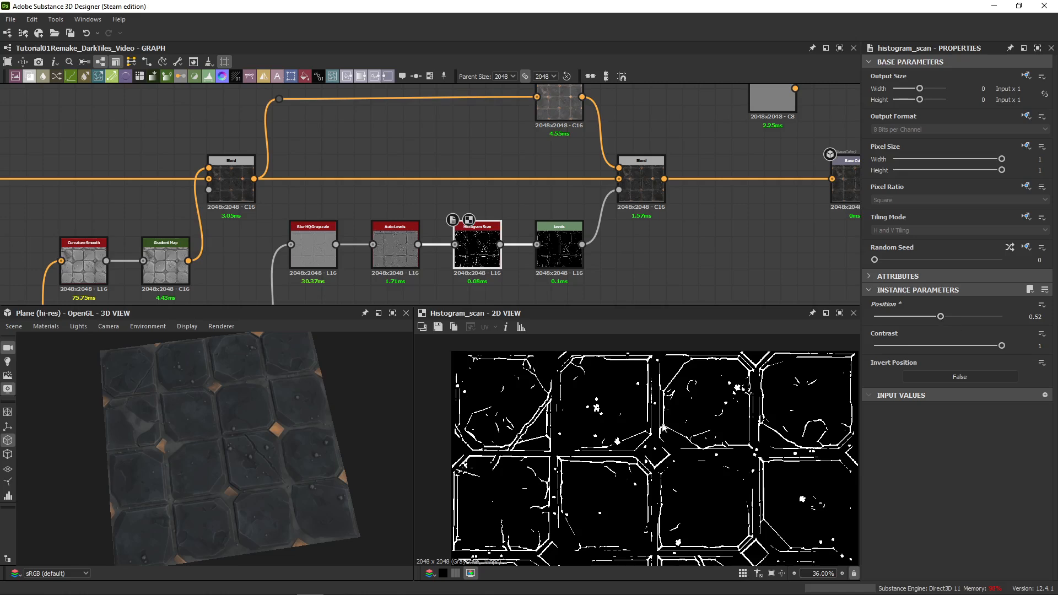
{"action": "scroll", "coordinate": [227, 499], "scroll_direction": "up", "scroll_amount": 6}
{"action": "left_click_drag", "start_coordinate": [277, 404], "coordinate": [286, 379]}
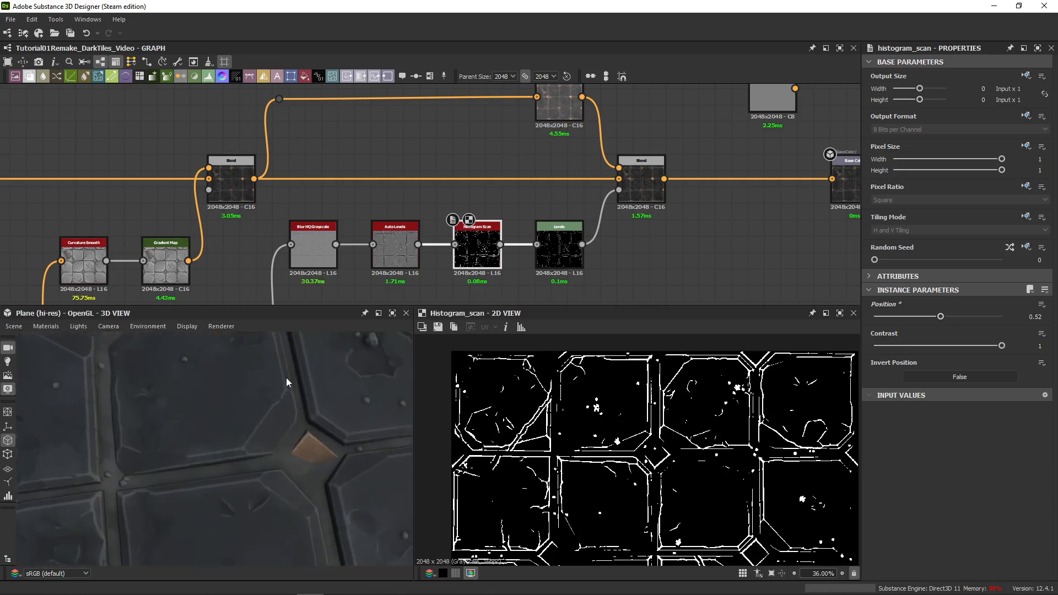
{"action": "left_click_drag", "start_coordinate": [192, 449], "coordinate": [249, 442]}
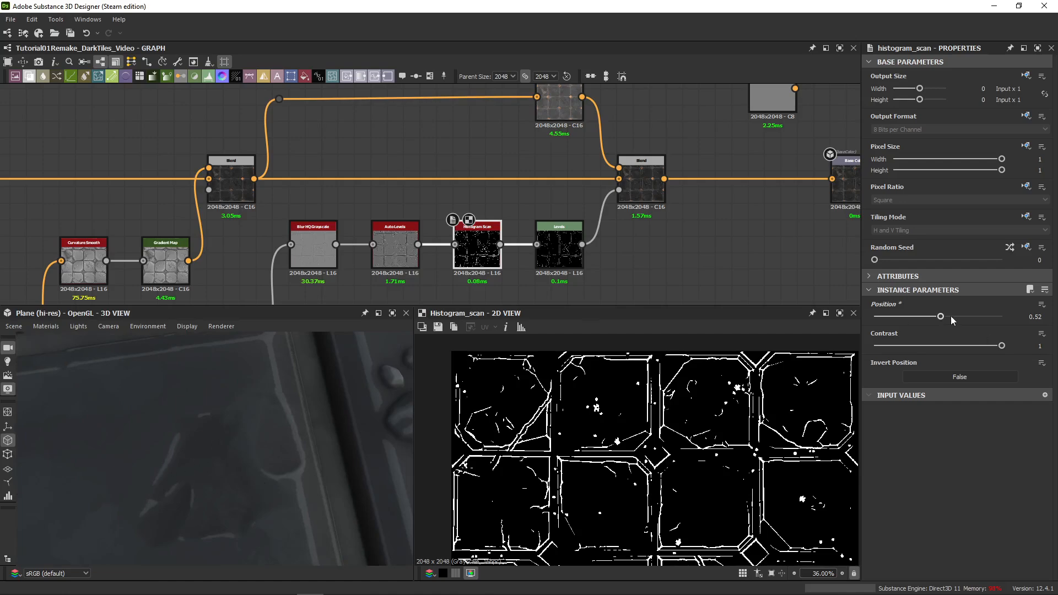
- Try a Histogram Scan position of 0.56, examine the tiles in 3D, and undo the change
{"action": "left_click_drag", "start_coordinate": [941, 317], "coordinate": [945, 316]}
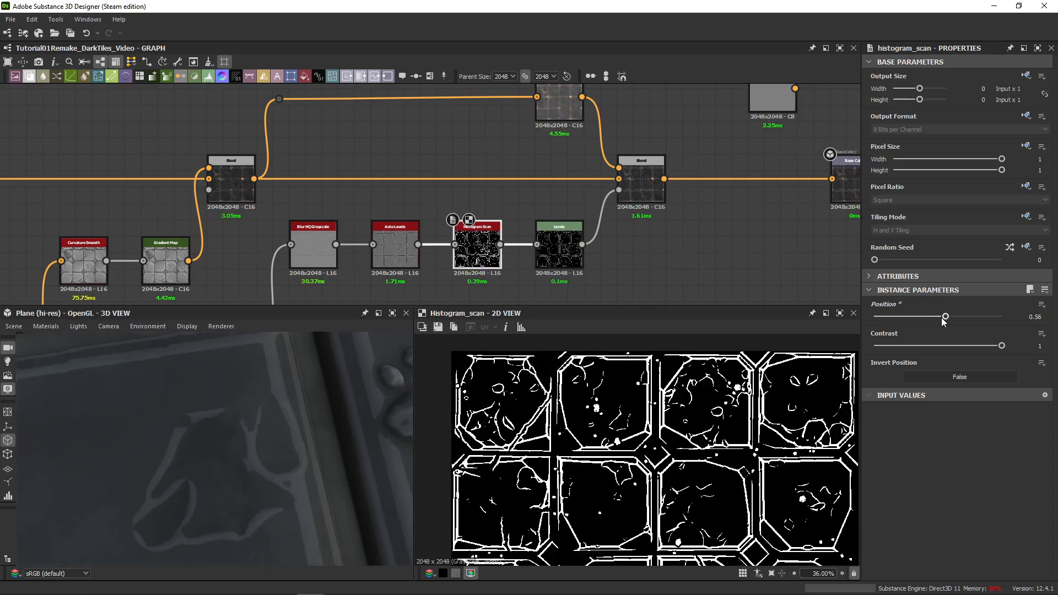
{"action": "right_click_drag", "start_coordinate": [374, 359], "coordinate": [192, 442]}
{"action": "left_click_drag", "start_coordinate": [201, 427], "coordinate": [286, 451]}
{"action": "key", "text": "ctrl+z"}
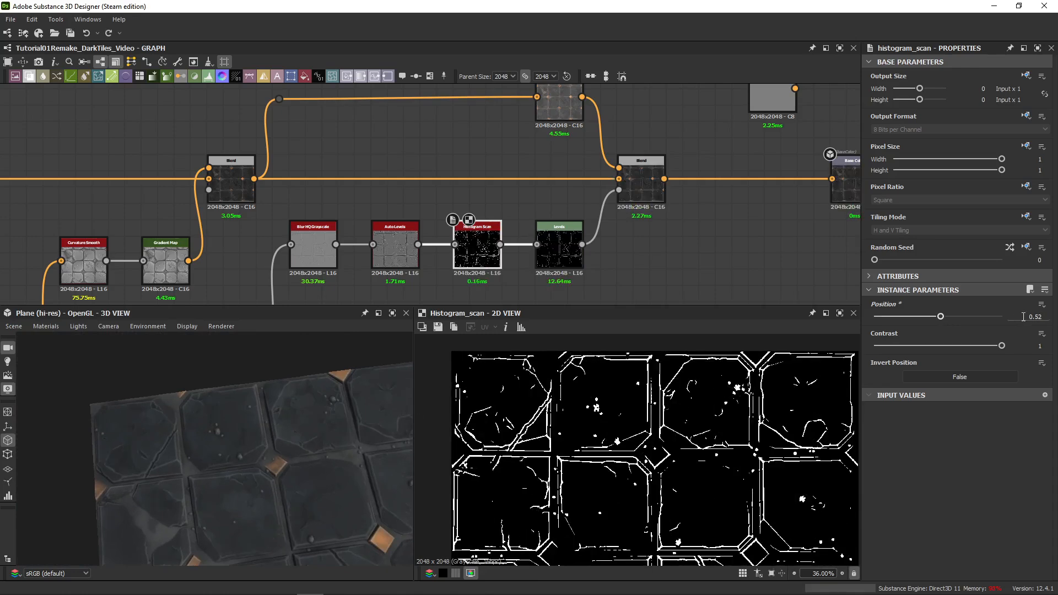
- Try the Histogram Scan position at 0.51 and set it back to 0.52
{"action": "left_click_drag", "start_coordinate": [1038, 316], "coordinate": [1042, 316]}
{"action": "type", "text": "1"}
{"action": "key", "text": "Return"}
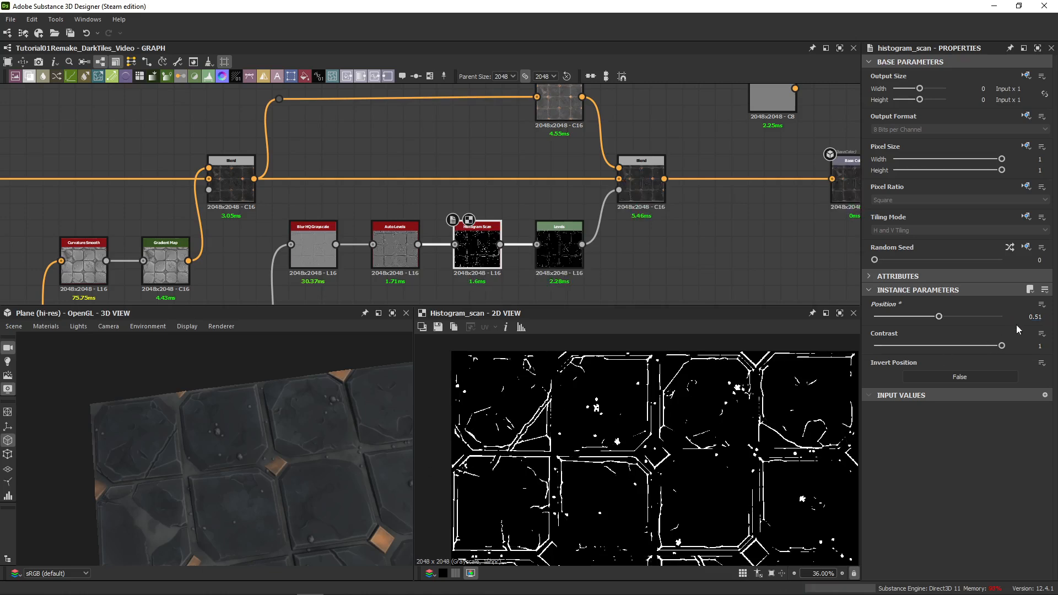
{"action": "left_click_drag", "start_coordinate": [1036, 316], "coordinate": [1046, 319]}
{"action": "type", "text": "2"}
{"action": "key", "text": "Return"}
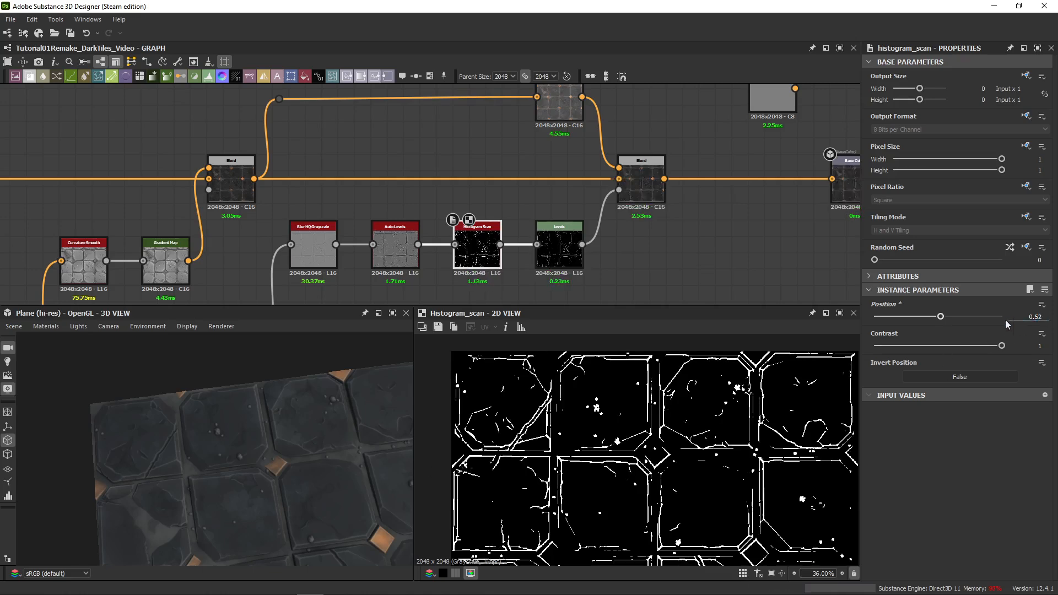
- Open the 3D plane's material settings and examine the displaced tiles and their lightened edges from a low angle
{"action": "scroll", "coordinate": [270, 493], "scroll_direction": "up", "scroll_amount": 5}
{"action": "left_click_drag", "start_coordinate": [250, 464], "coordinate": [316, 445]}
{"action": "left_click", "coordinate": [47, 326]}
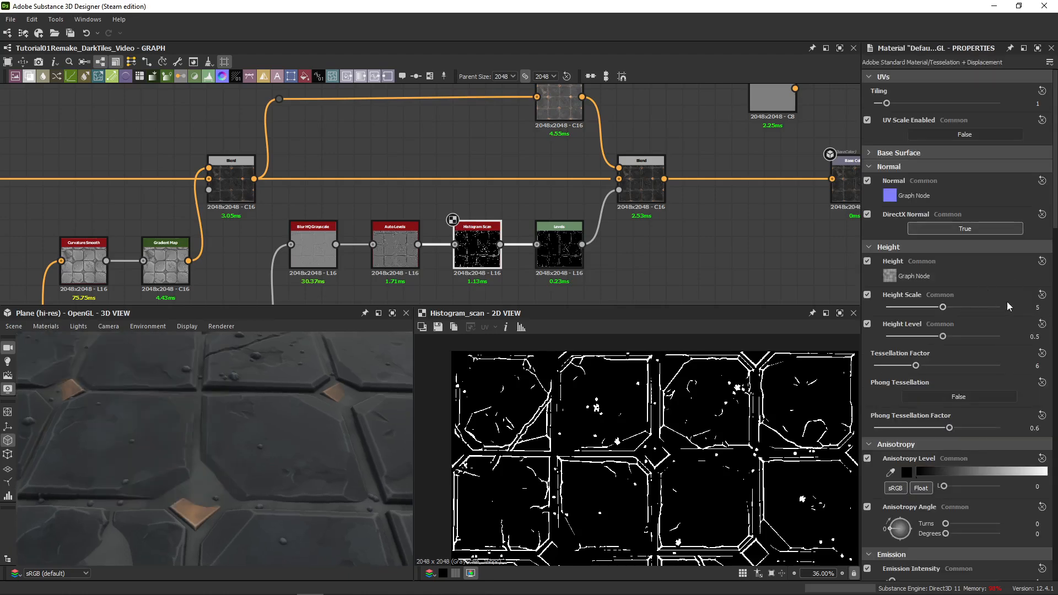
{"action": "scroll", "coordinate": [513, 269], "scroll_direction": "down", "scroll_amount": 1}
{"action": "scroll", "coordinate": [513, 269], "scroll_direction": "down", "scroll_amount": 1}
{"action": "left_click_drag", "start_coordinate": [259, 474], "coordinate": [243, 470]}
{"action": "middle_click_drag", "start_coordinate": [648, 196], "coordinate": [611, 190]}
- Compare the masked Blend with the brightened HSL copy and examine the tiles in 3D from above
{"action": "double_click", "coordinate": [548, 210]}
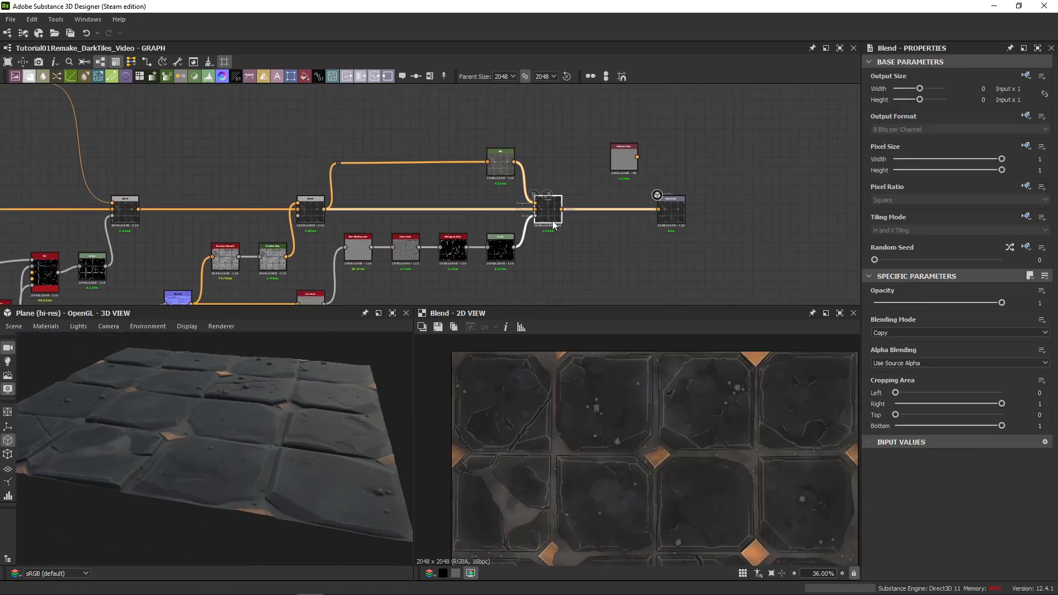
{"action": "double_click", "coordinate": [501, 162]}
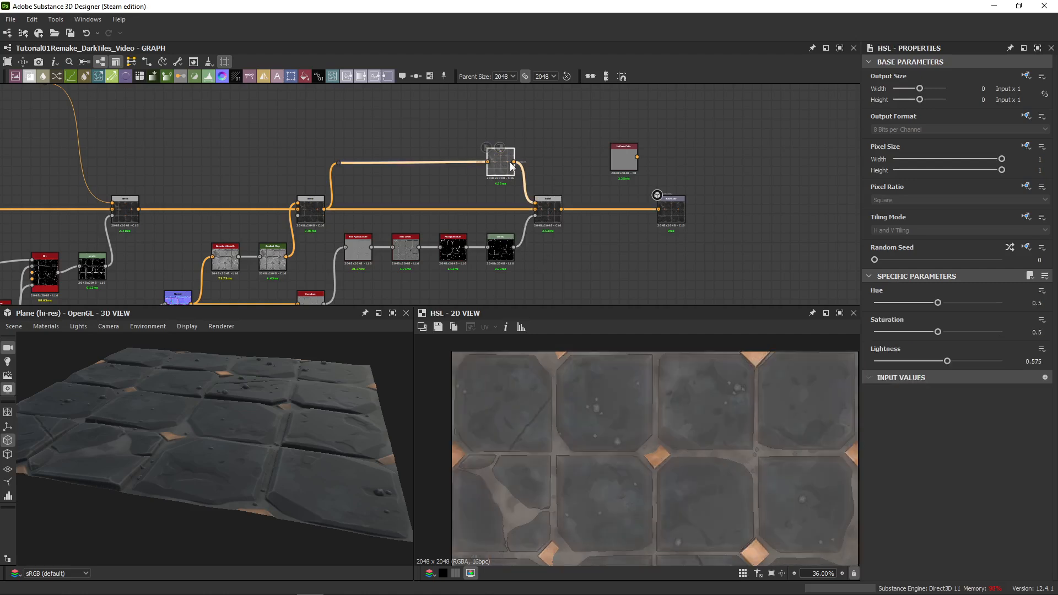
{"action": "scroll", "coordinate": [526, 193], "scroll_direction": "up", "scroll_amount": 1}
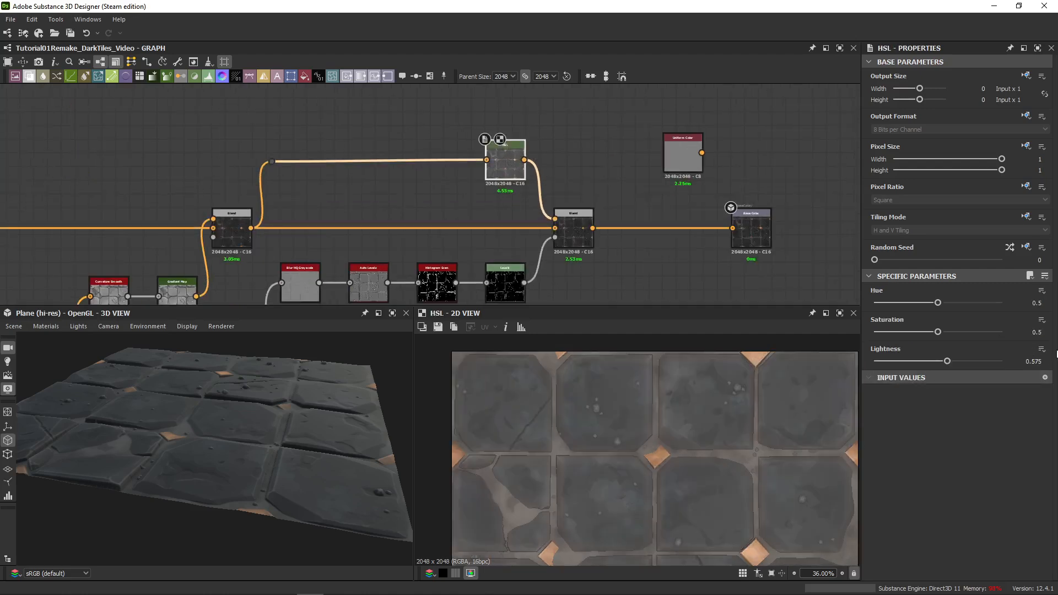
{"action": "double_click", "coordinate": [1036, 361]}
{"action": "left_click_drag", "start_coordinate": [353, 416], "coordinate": [255, 514]}
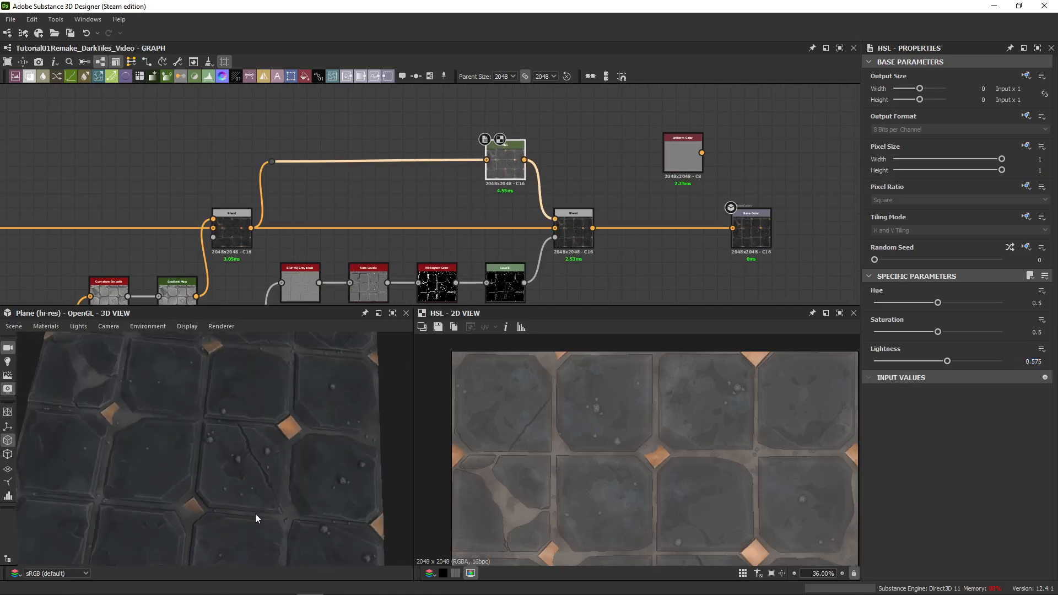
- Review the edge mask chain by previewing its Blur HQ Grayscale, Auto Levels and Histogram Scan nodes
{"action": "middle_click_drag", "start_coordinate": [531, 227], "coordinate": [551, 184]}
{"action": "double_click", "coordinate": [316, 217]}
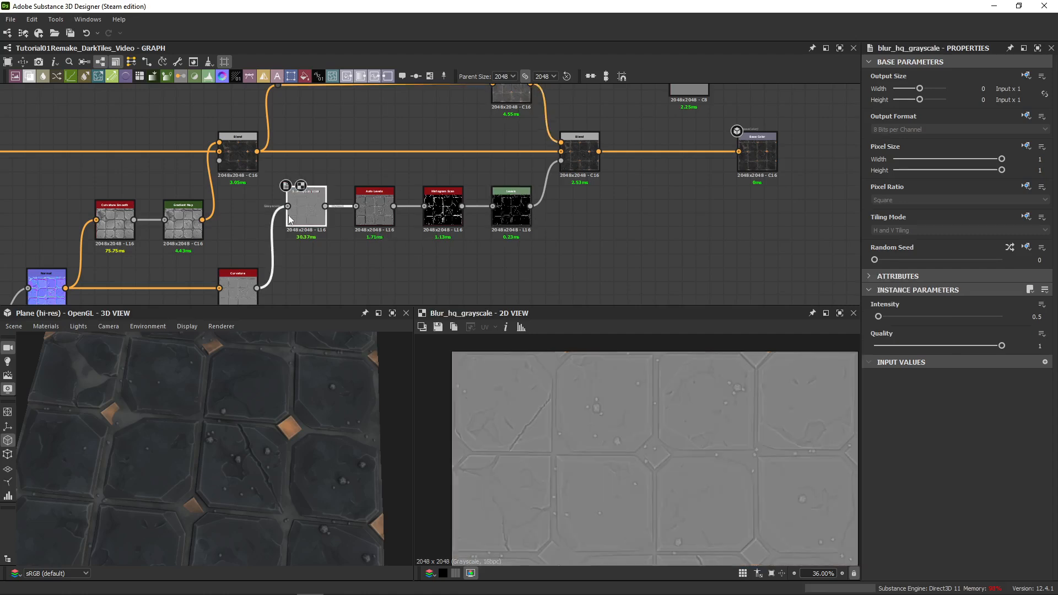
{"action": "double_click", "coordinate": [390, 225]}
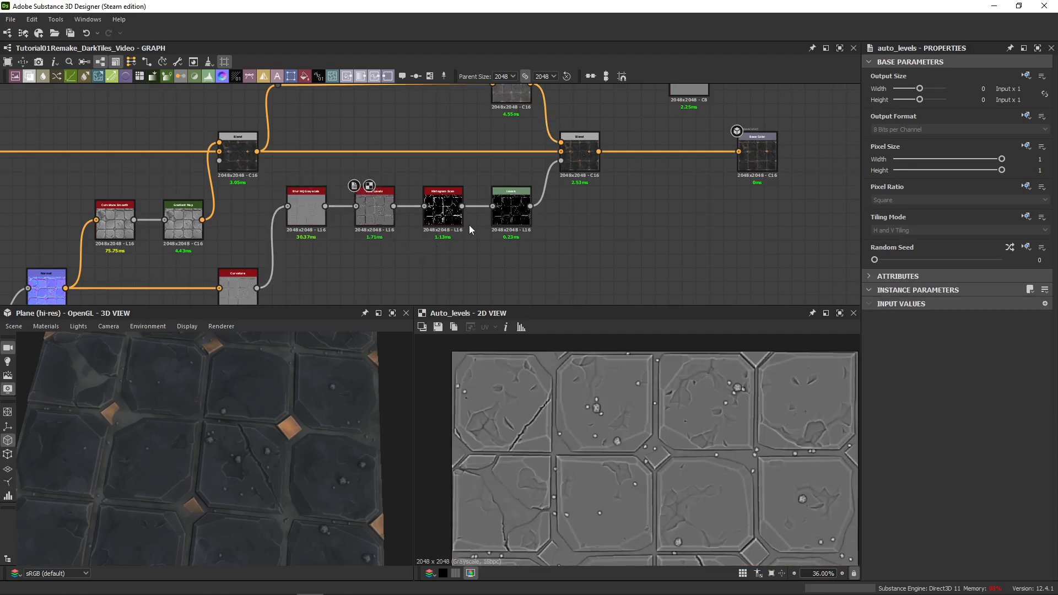
{"action": "double_click", "coordinate": [459, 221]}
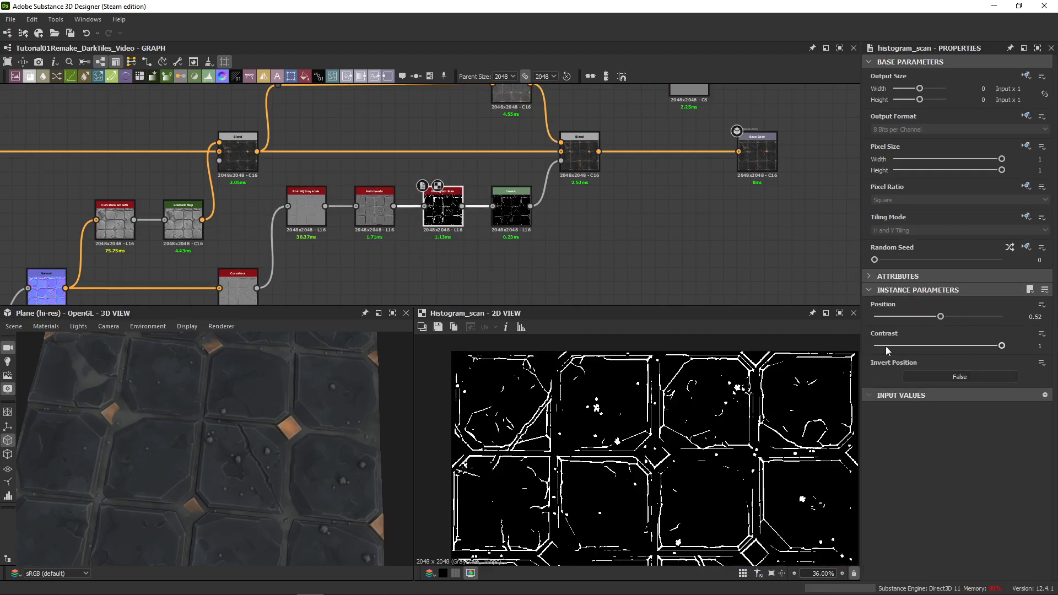
- Try a Histogram Scan contrast of about 0.49, restore it to 1, and preview the masked Blend
{"action": "left_click_drag", "start_coordinate": [1001, 346], "coordinate": [937, 367]}
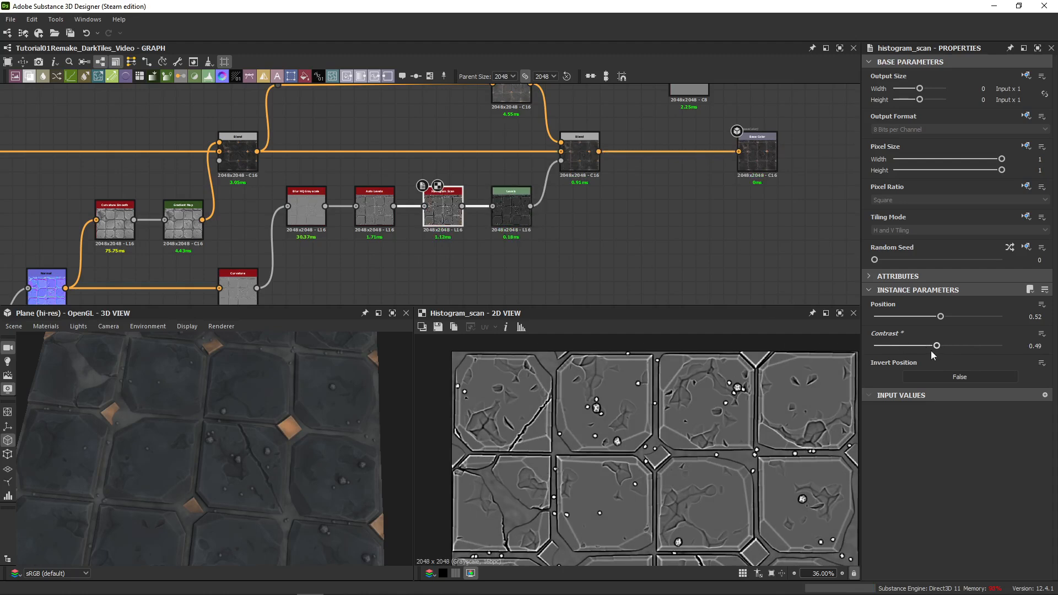
{"action": "left_click_drag", "start_coordinate": [937, 347], "coordinate": [1039, 358]}
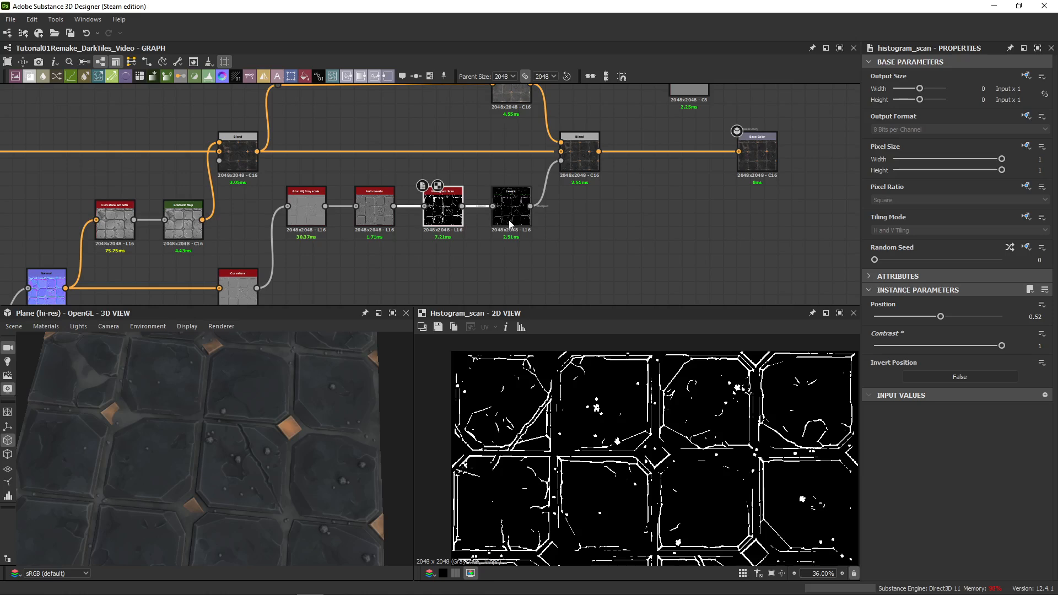
{"action": "middle_click_drag", "start_coordinate": [584, 196], "coordinate": [570, 232]}
{"action": "double_click", "coordinate": [565, 191]}
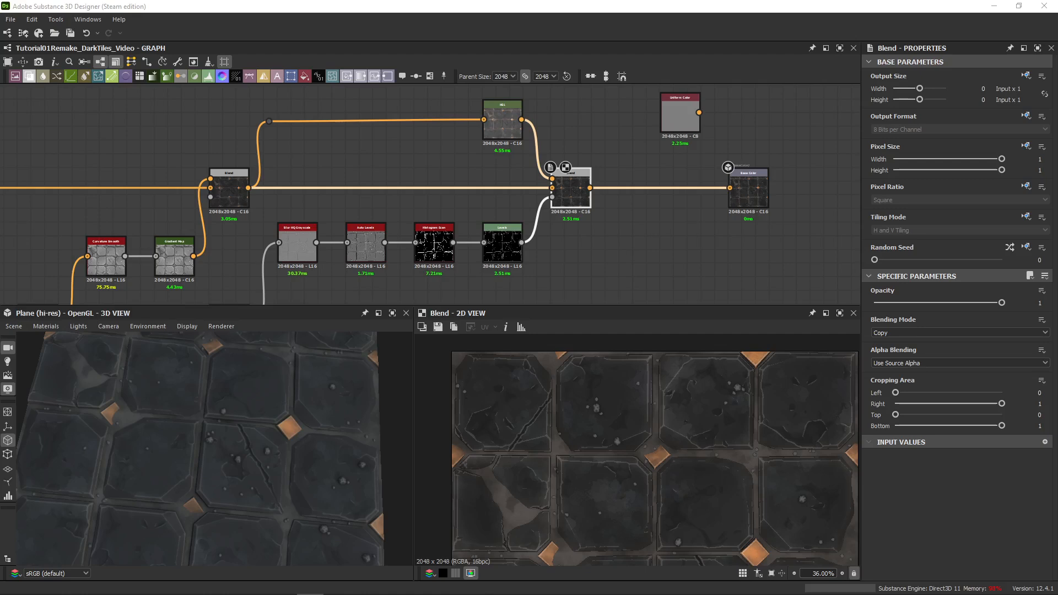
- Move the Base Color output farther away and insert a Sharpen node between it and the masked Blend
{"action": "left_click_drag", "start_coordinate": [703, 166], "coordinate": [620, 207]}
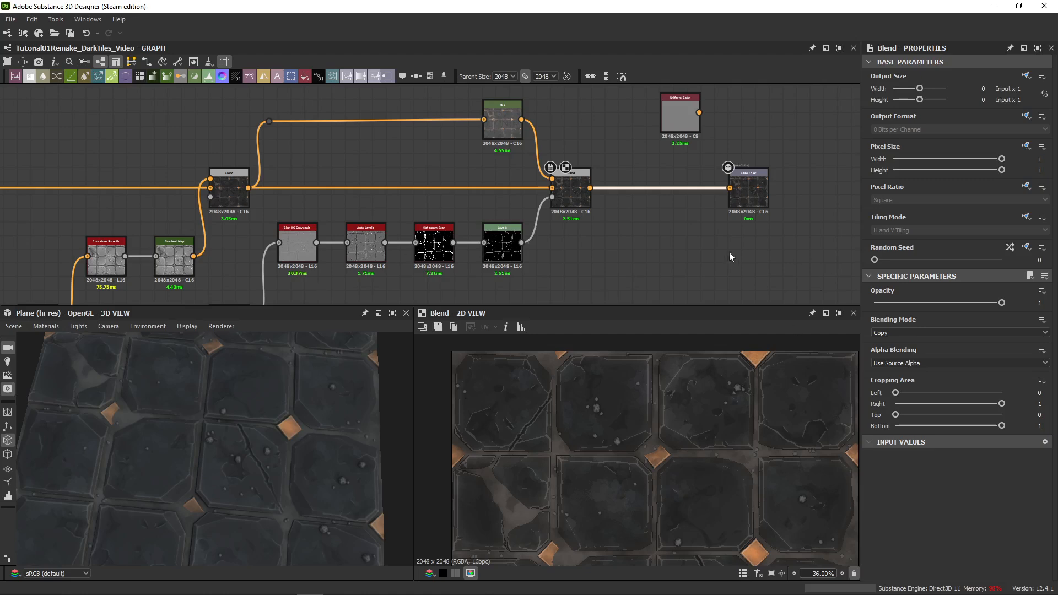
{"action": "middle_click_drag", "start_coordinate": [664, 264], "coordinate": [515, 268]}
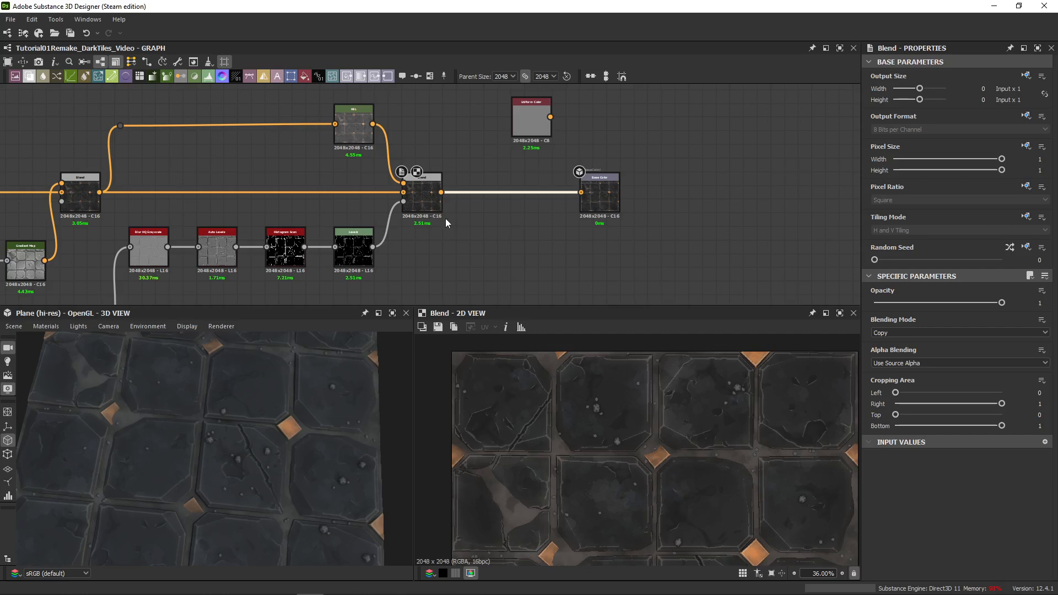
{"action": "left_click", "coordinate": [592, 203]}
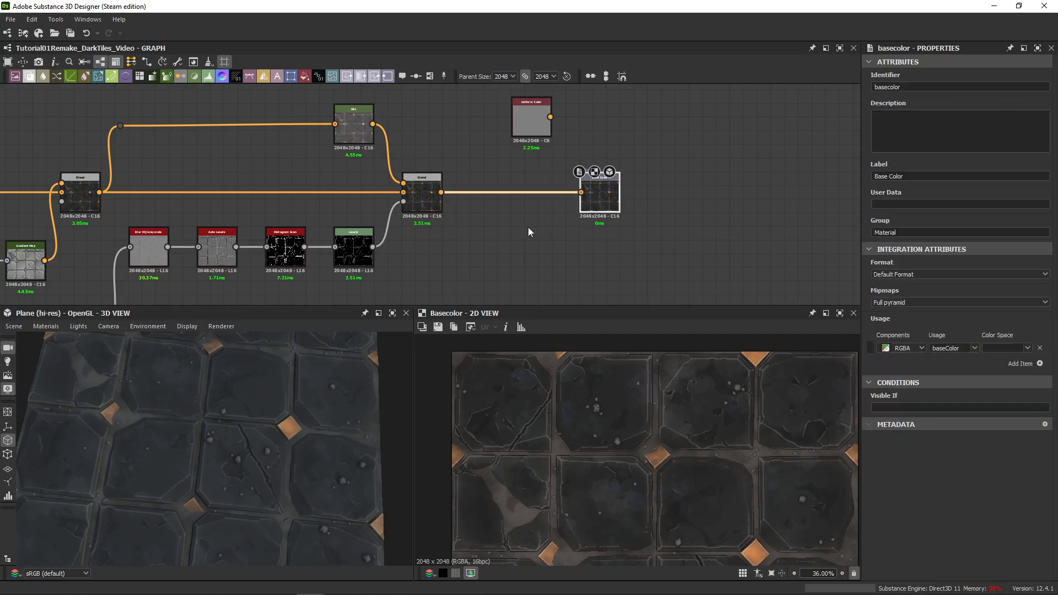
{"action": "left_click_drag", "start_coordinate": [600, 200], "coordinate": [737, 199]}
{"action": "key", "text": "space"}
{"action": "type", "text": "sharpenin"}
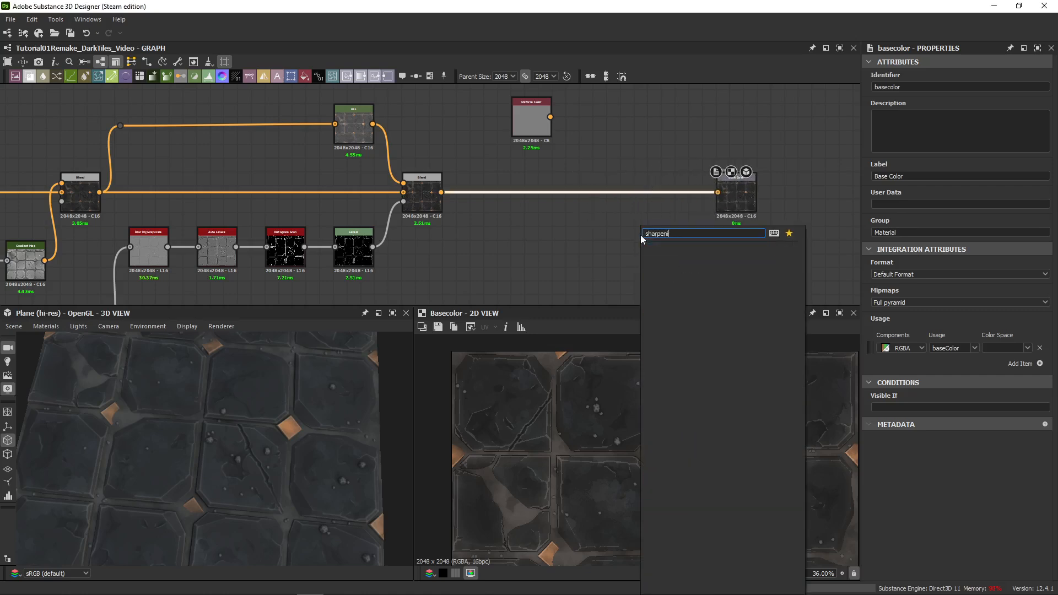
{"action": "key", "text": "Return"}
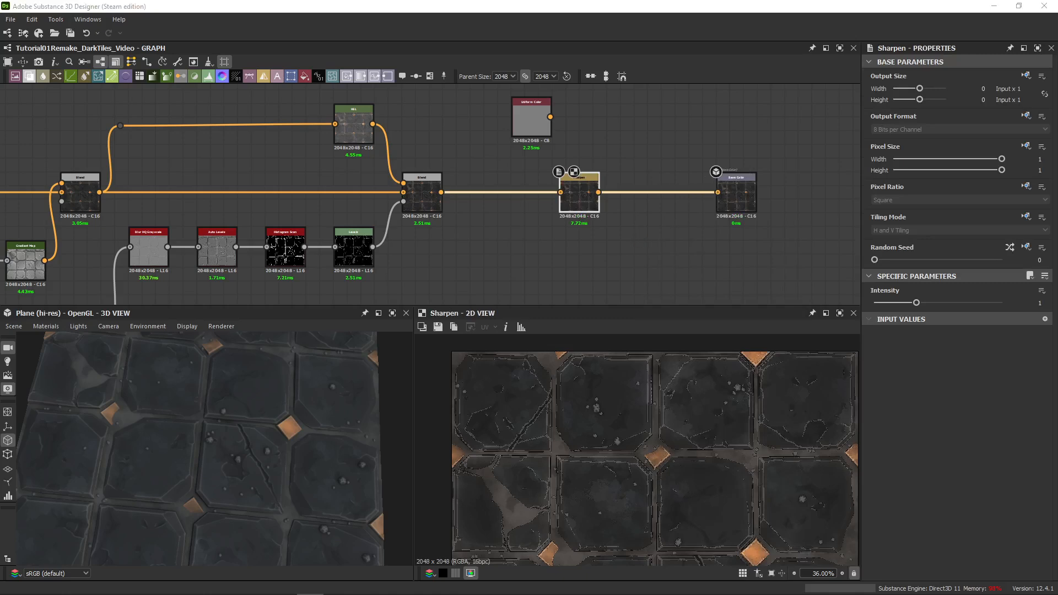
- Place the Sharpen node beside the Base Color output and examine its effect on the tile edges up close
{"action": "left_click_drag", "start_coordinate": [580, 208], "coordinate": [667, 208]}
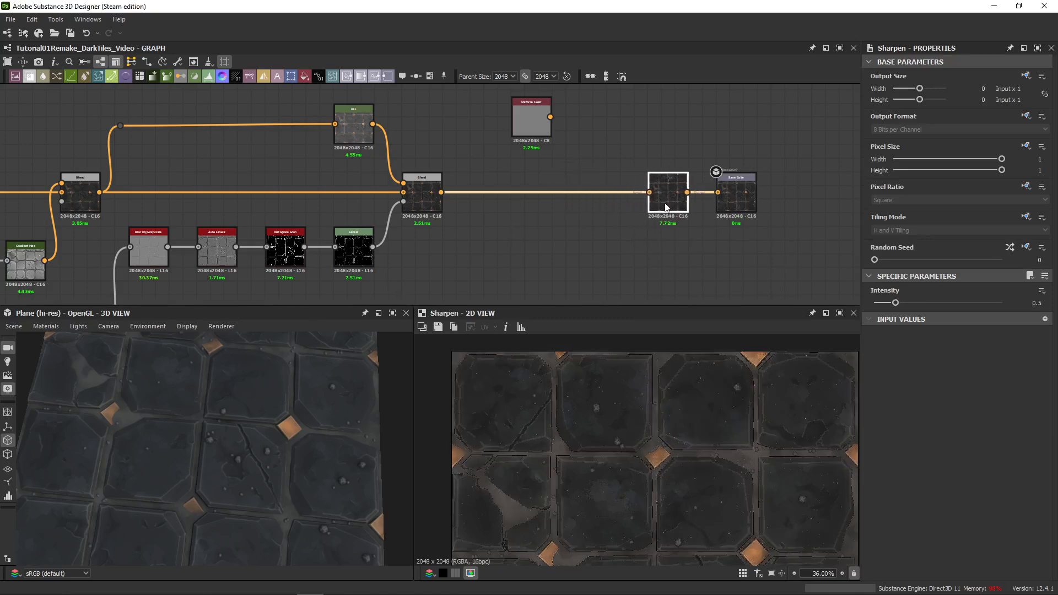
{"action": "scroll", "coordinate": [591, 469], "scroll_direction": "up", "scroll_amount": 8}
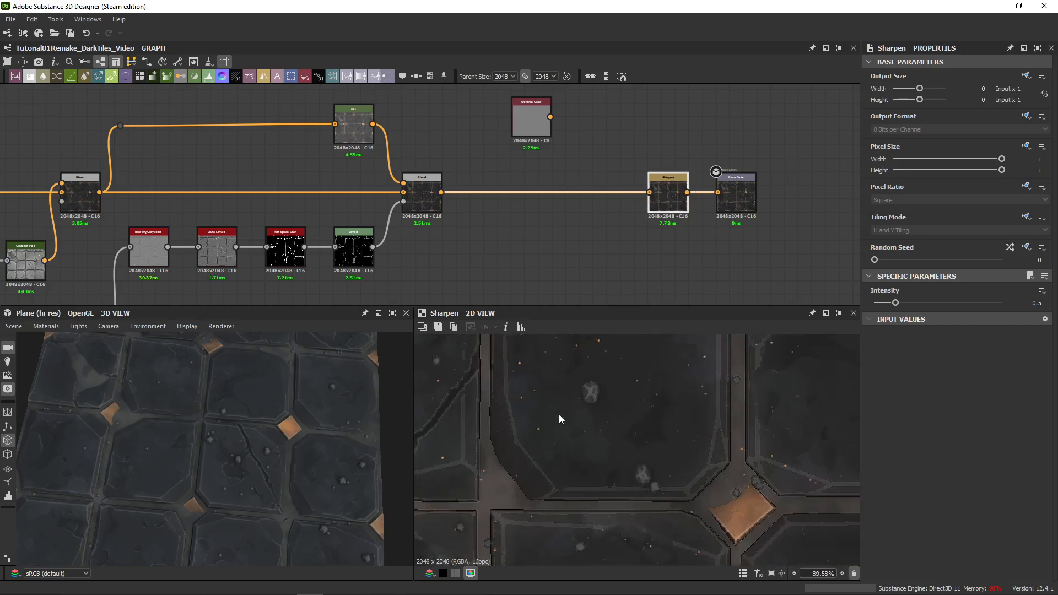
{"action": "middle_click_drag", "start_coordinate": [539, 398], "coordinate": [815, 440]}
{"action": "double_click", "coordinate": [677, 203]}
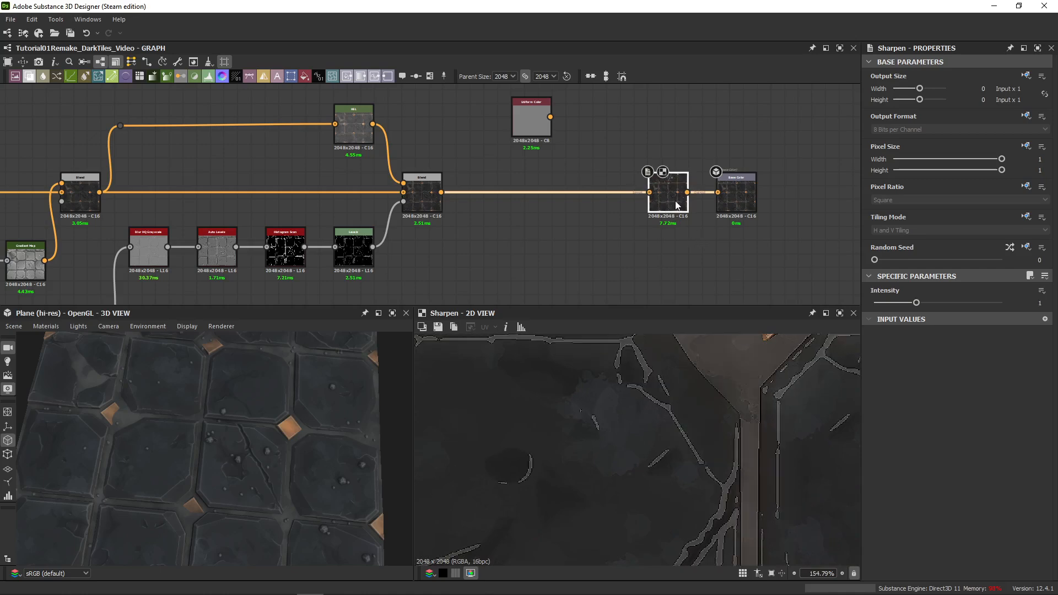
{"action": "scroll", "coordinate": [607, 416], "scroll_direction": "down", "scroll_amount": 5}
{"action": "middle_click_drag", "start_coordinate": [603, 441], "coordinate": [499, 402]}
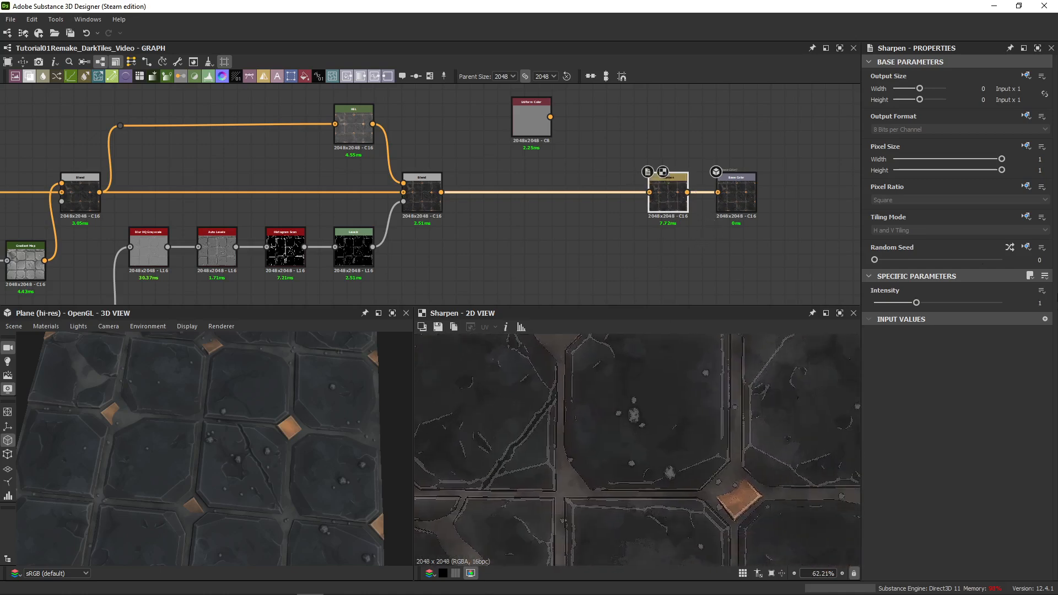
- Set the Sharpen intensity to 0.5 and examine the tile cracks and edges up close in 3D
{"action": "double_click", "coordinate": [1040, 302]}
{"action": "type", "text": ".5"}
{"action": "key", "text": "Return"}
{"action": "scroll", "coordinate": [251, 517], "scroll_direction": "up", "scroll_amount": 5}
{"action": "middle_click_drag", "start_coordinate": [229, 453], "coordinate": [227, 452]}
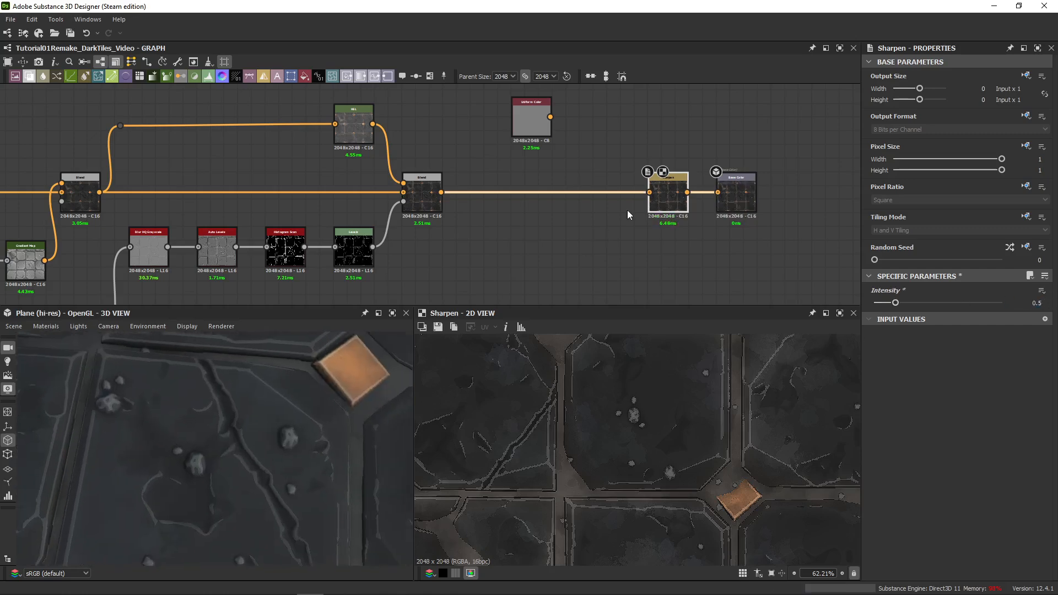
- Toggle the Sharpen node off and on to compare the crack and edge detail in 3D
{"action": "key", "text": "shift+d"}
{"action": "scroll", "coordinate": [220, 426], "scroll_direction": "up", "scroll_amount": 5}
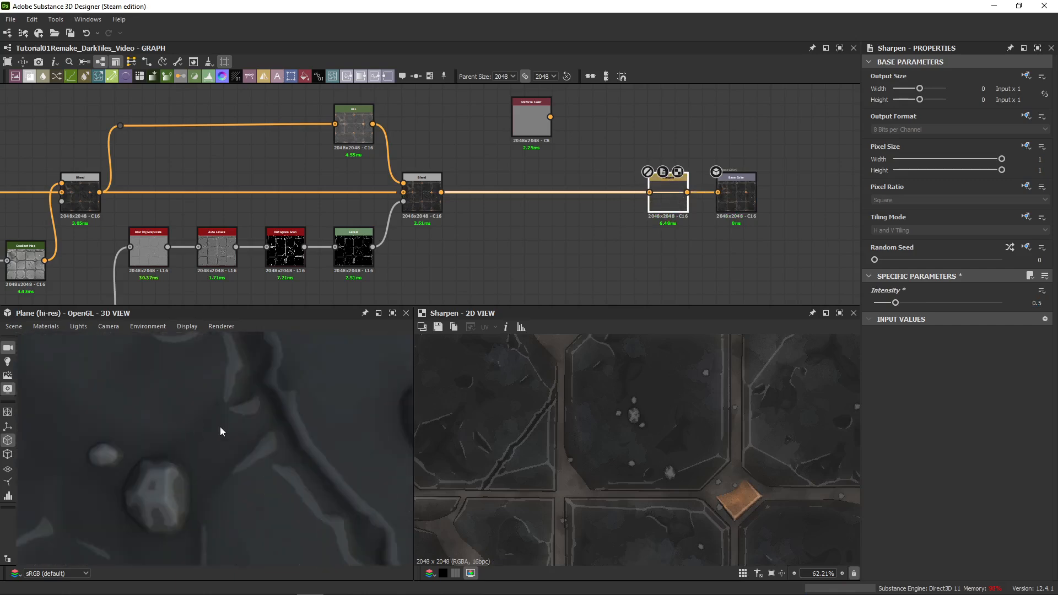
{"action": "middle_click_drag", "start_coordinate": [259, 350], "coordinate": [229, 442]}
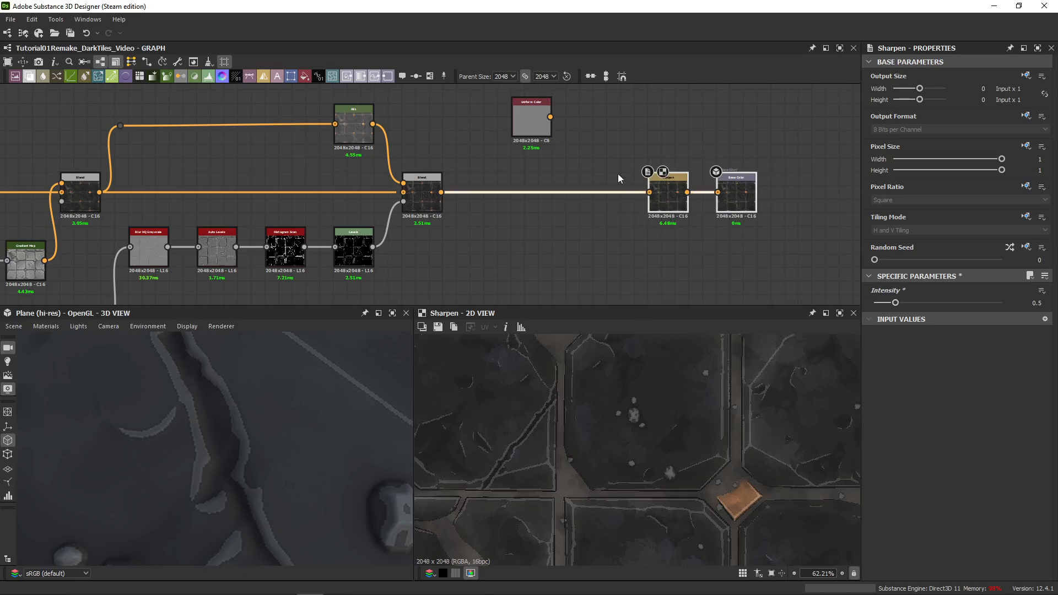
- Feed the Uniform Color node into the Base Color output and examine the plain grey tiles in 3D
{"action": "left_click_drag", "start_coordinate": [678, 133], "coordinate": [717, 191]}
{"action": "scroll", "coordinate": [228, 449], "scroll_direction": "down", "scroll_amount": 5}
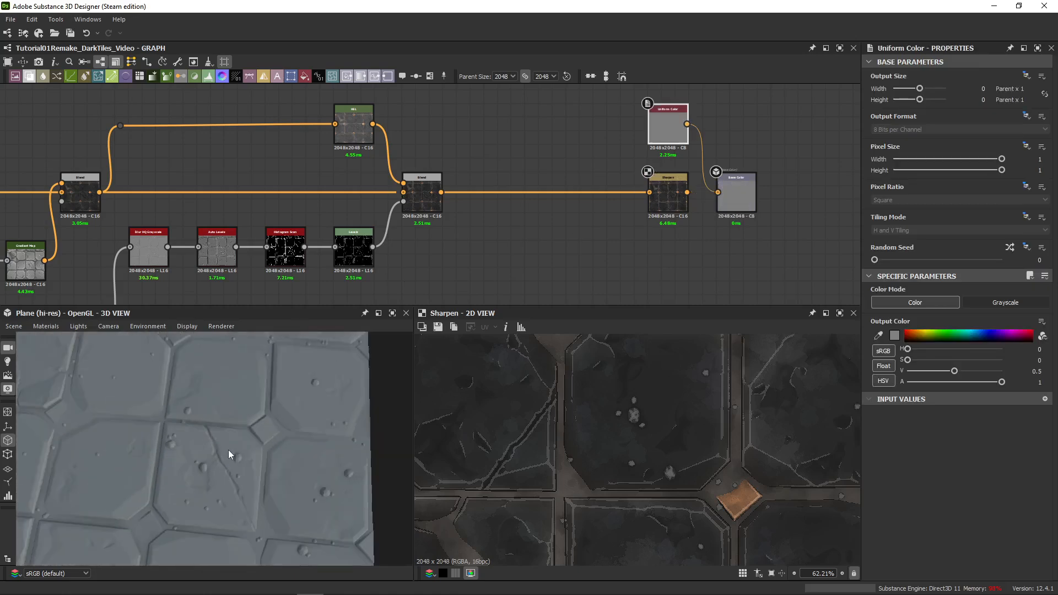
{"action": "scroll", "coordinate": [229, 415], "scroll_direction": "up", "scroll_amount": 3}
- Reconnect the Sharpen node to the Base Color output, previewing the output and examining the tiles in 3D
{"action": "double_click", "coordinate": [737, 196]}
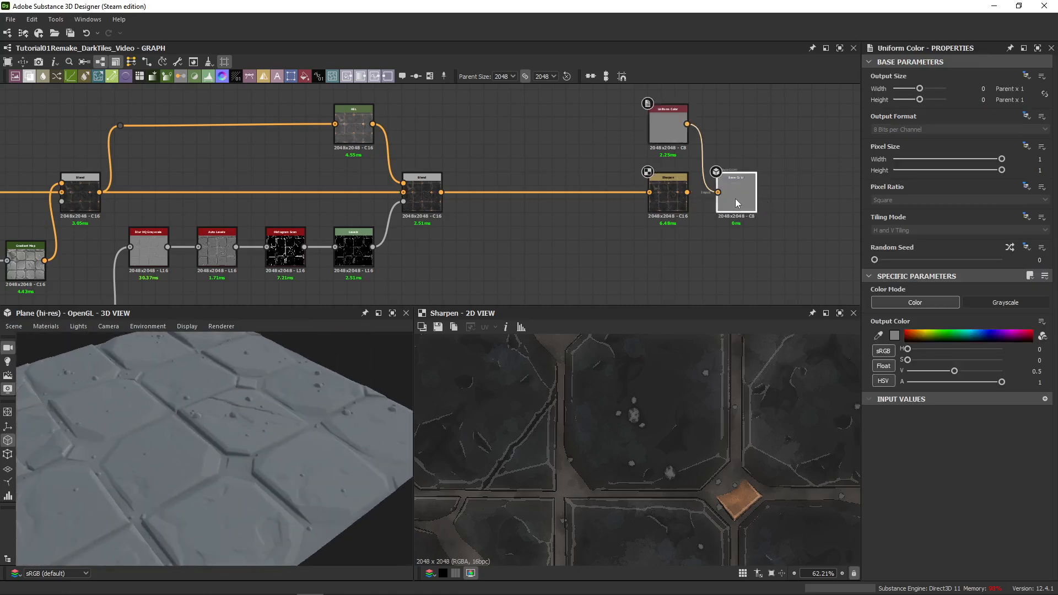
{"action": "left_click_drag", "start_coordinate": [686, 193], "coordinate": [718, 192]}
{"action": "left_click_drag", "start_coordinate": [287, 412], "coordinate": [305, 478]}
{"action": "left_click", "coordinate": [554, 249]}
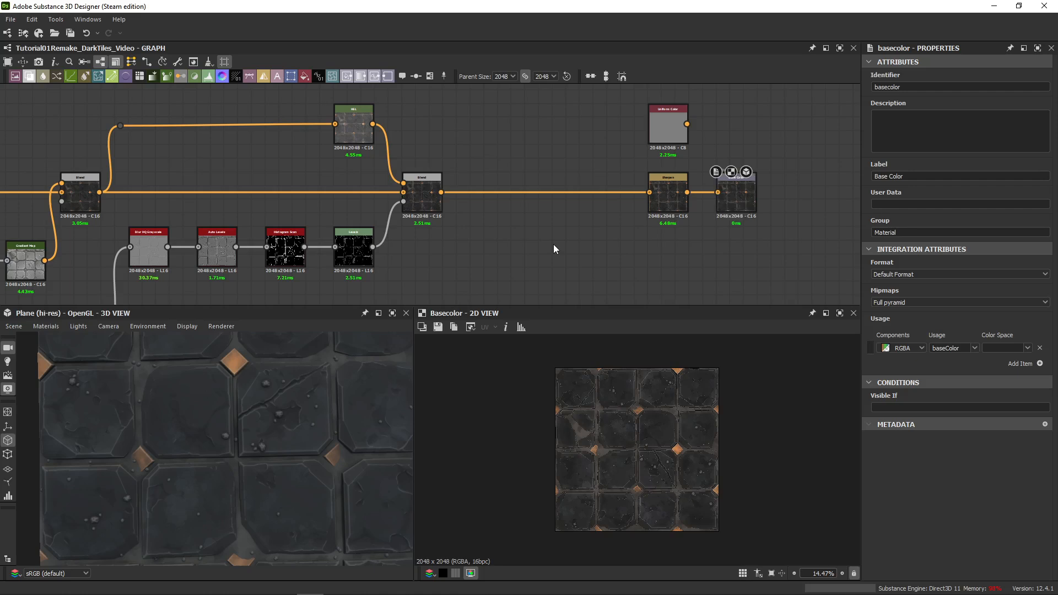